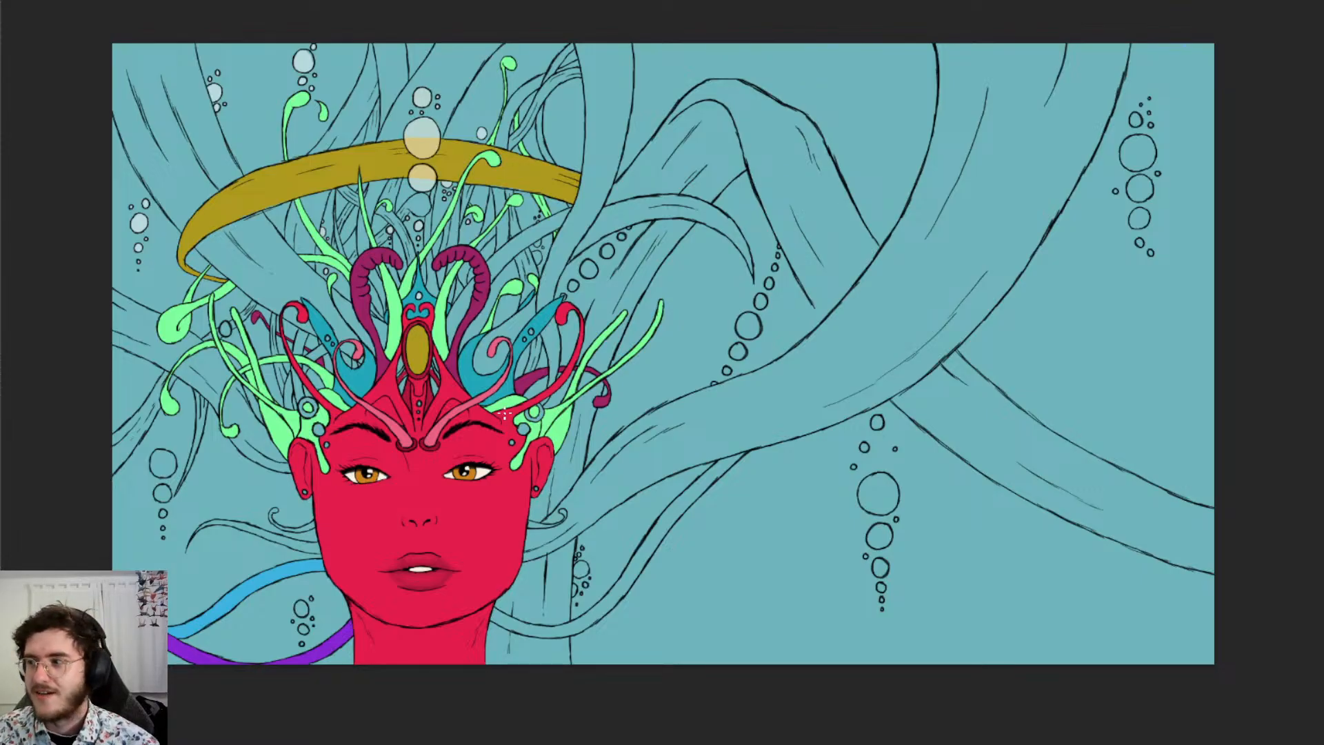
# Extend the loose contour line beside the slanted bubble chain until it meets the edge of the large tentacle
pyautogui.scroll(2, 484, 396)
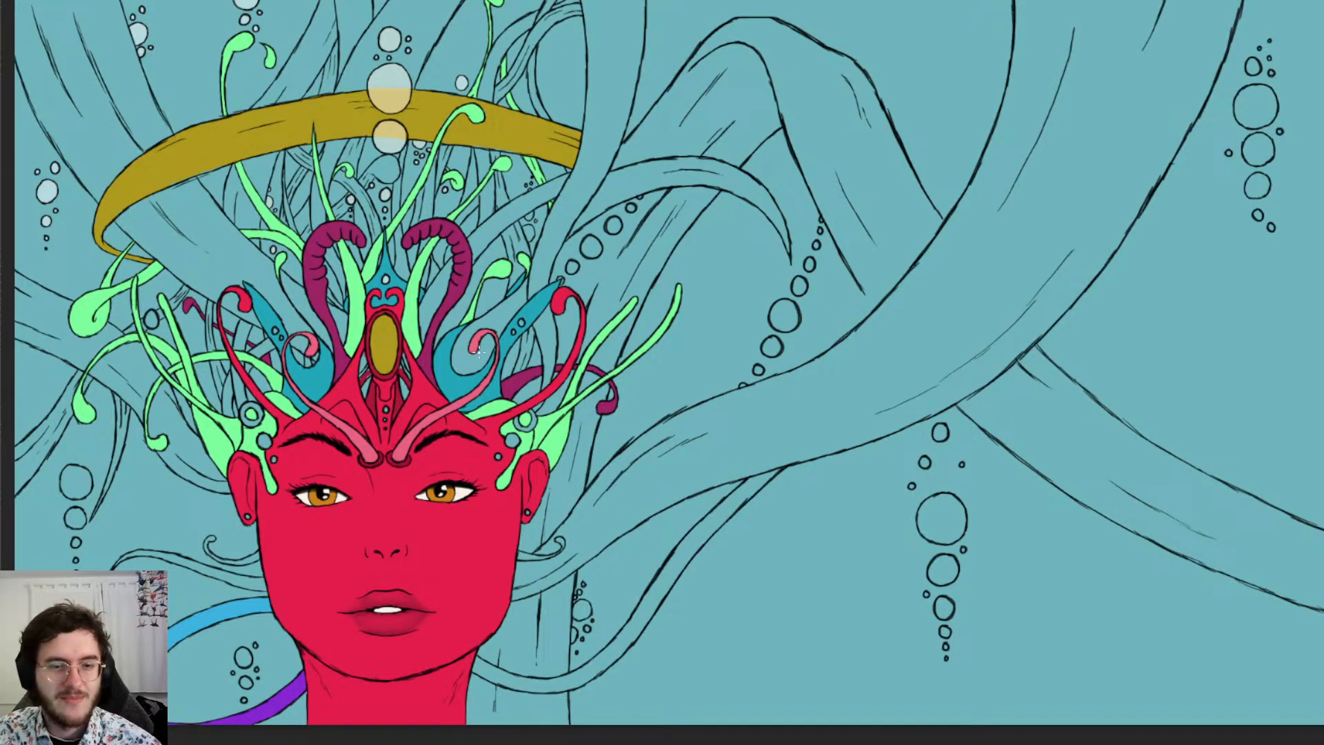
pyautogui.hscroll(-2, 508, 317)
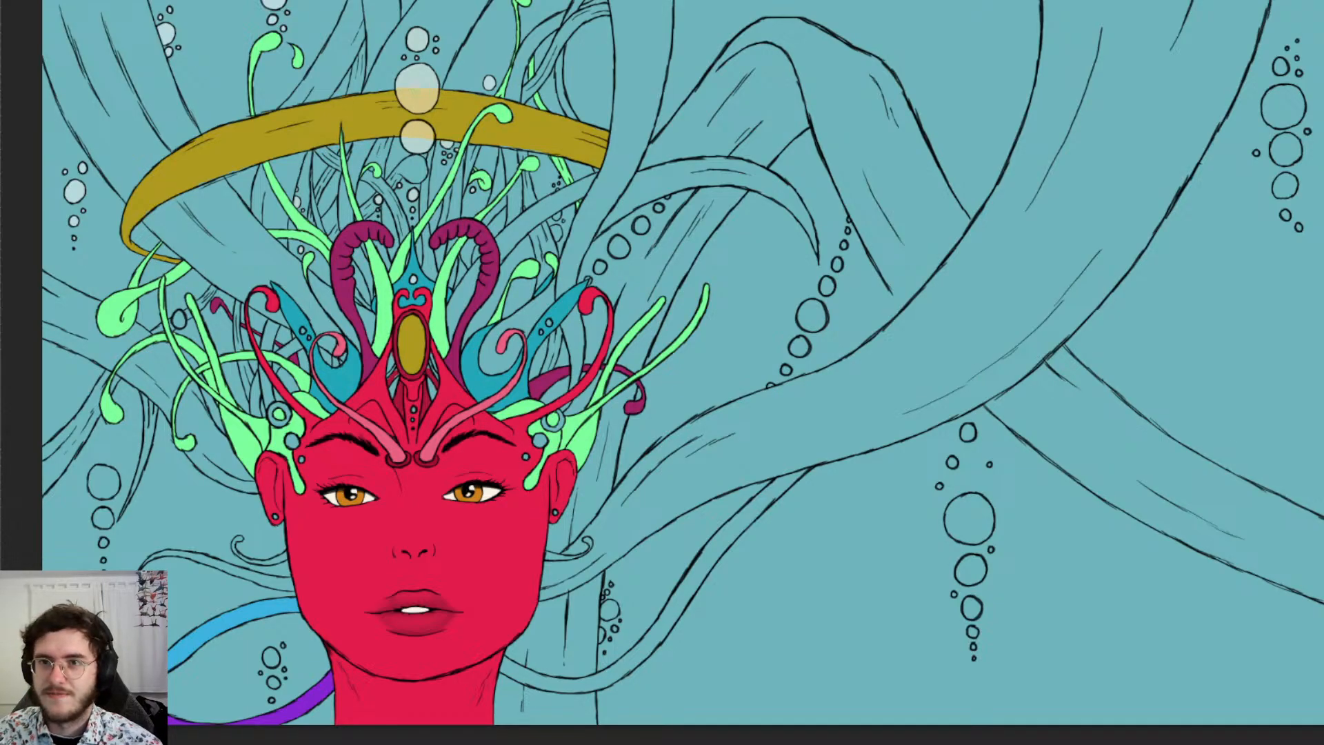
pyautogui.scroll(6, 906, 275)
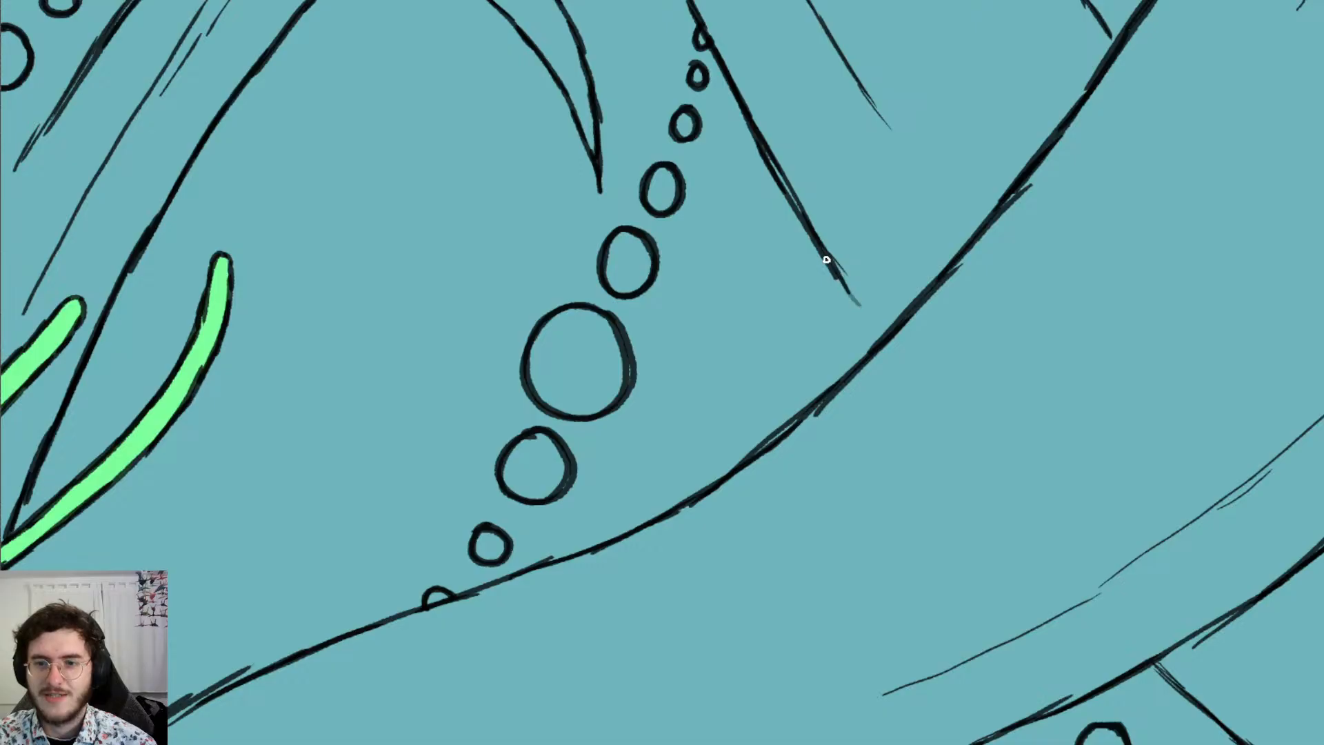
pyautogui.moveTo(825, 260); pyautogui.dragTo(873, 339)
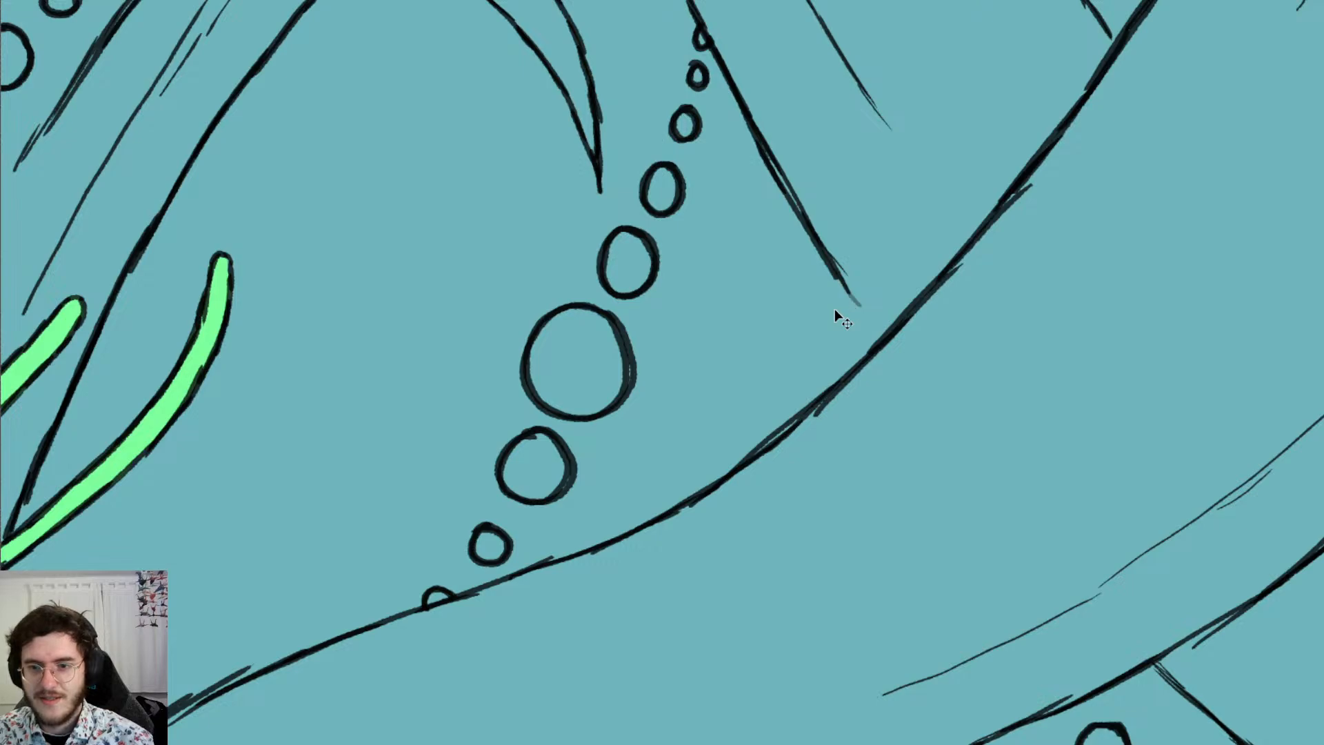
pyautogui.hotkey('ctrl', 'z')
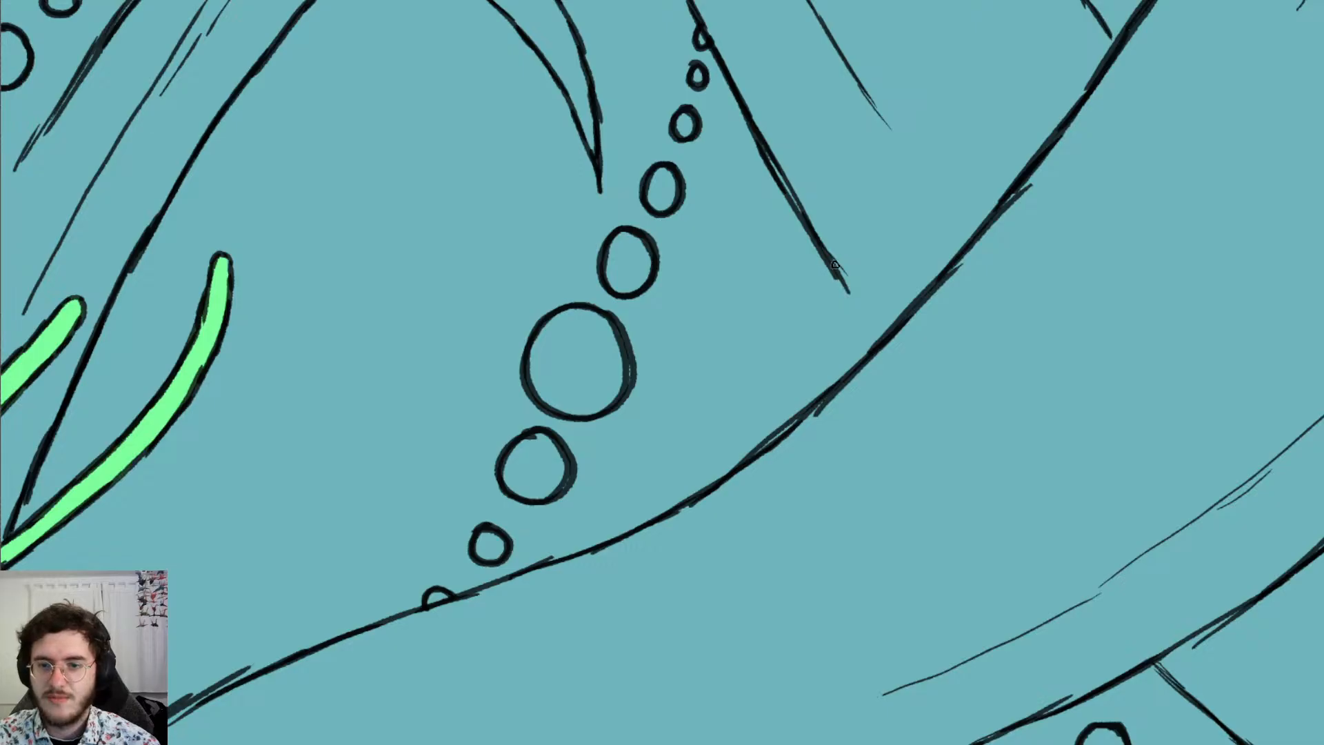
pyautogui.moveTo(835, 265); pyautogui.dragTo(878, 350)
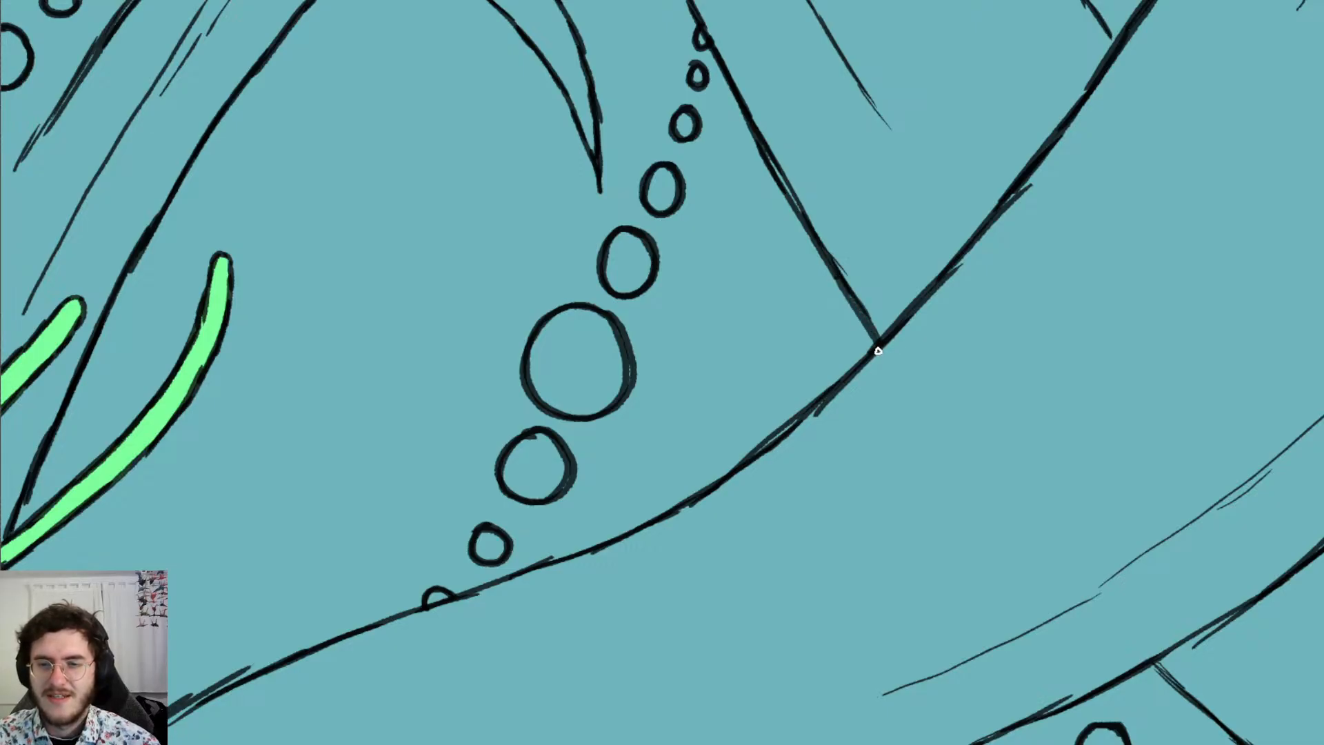
pyautogui.moveTo(832, 265); pyautogui.dragTo(875, 337)
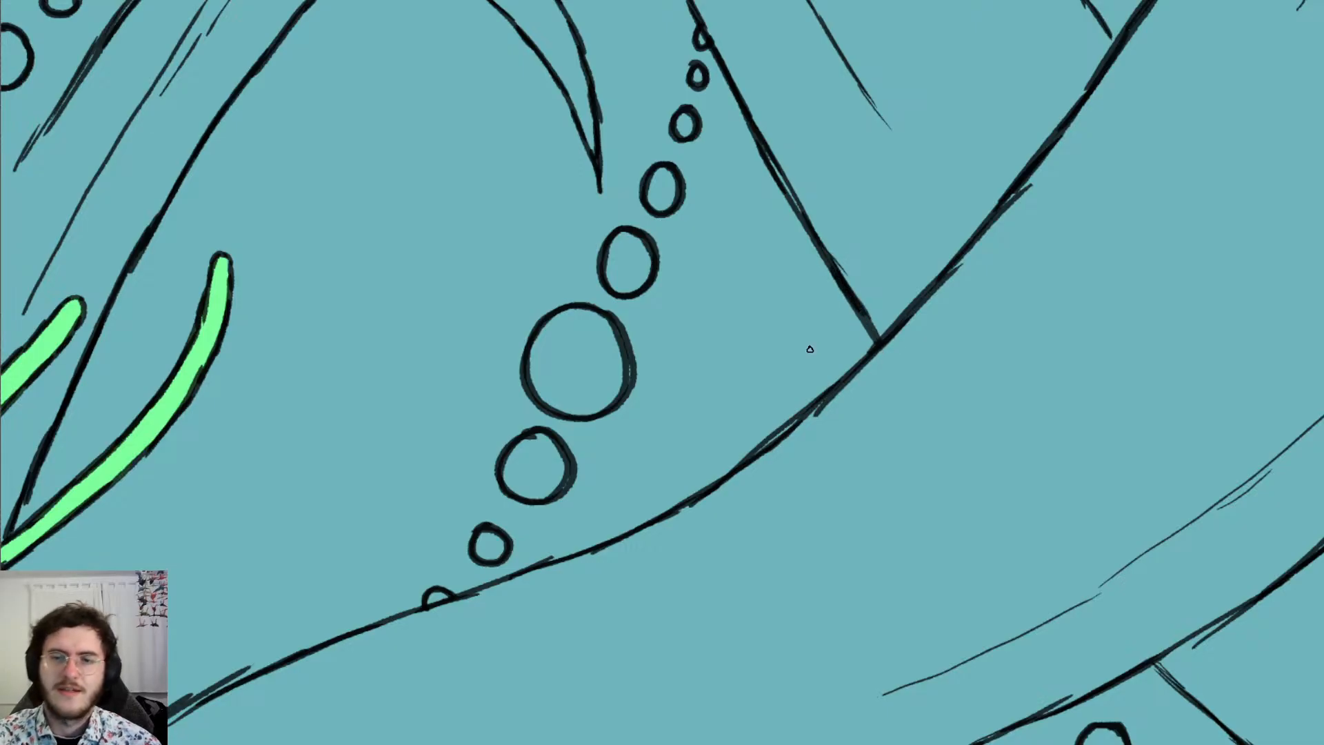
# Look over the whole illustration, examining the face's eyes, nose and lips up close
pyautogui.scroll(-5, 662, 222)
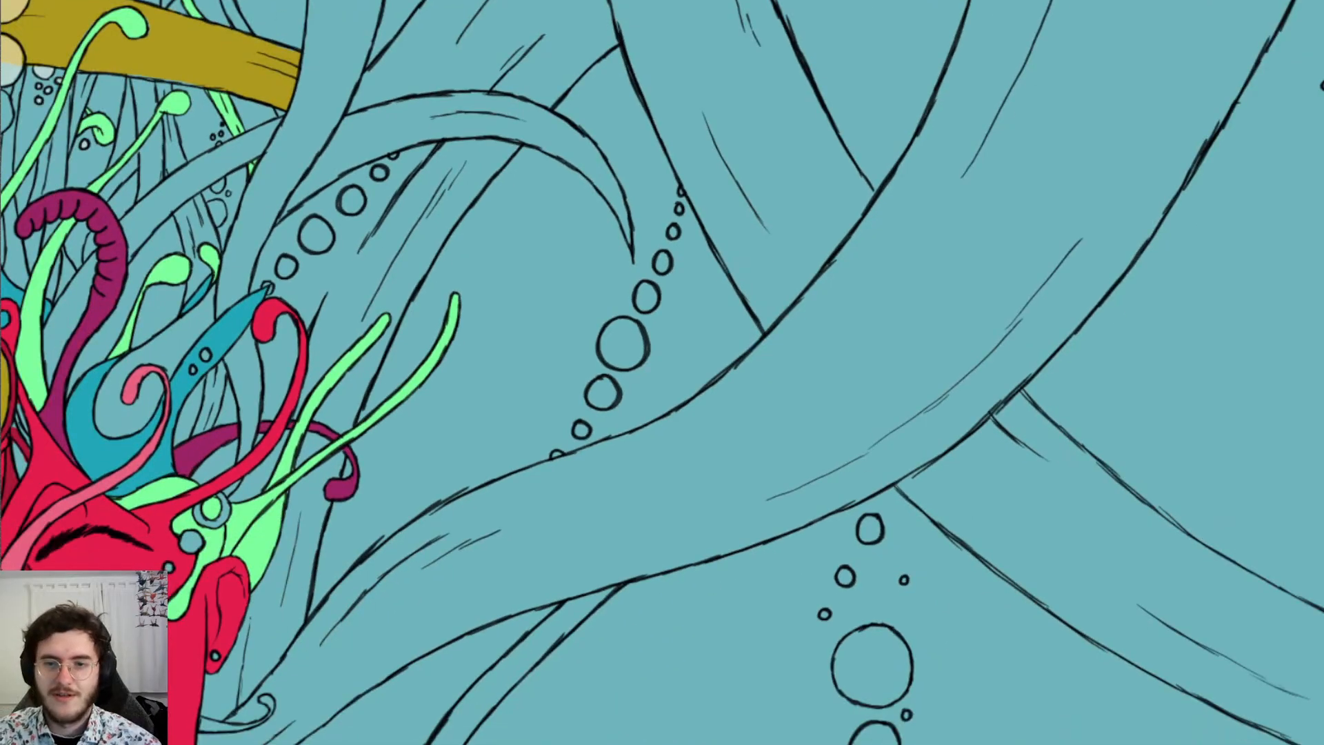
pyautogui.scroll(-5, 644, 69)
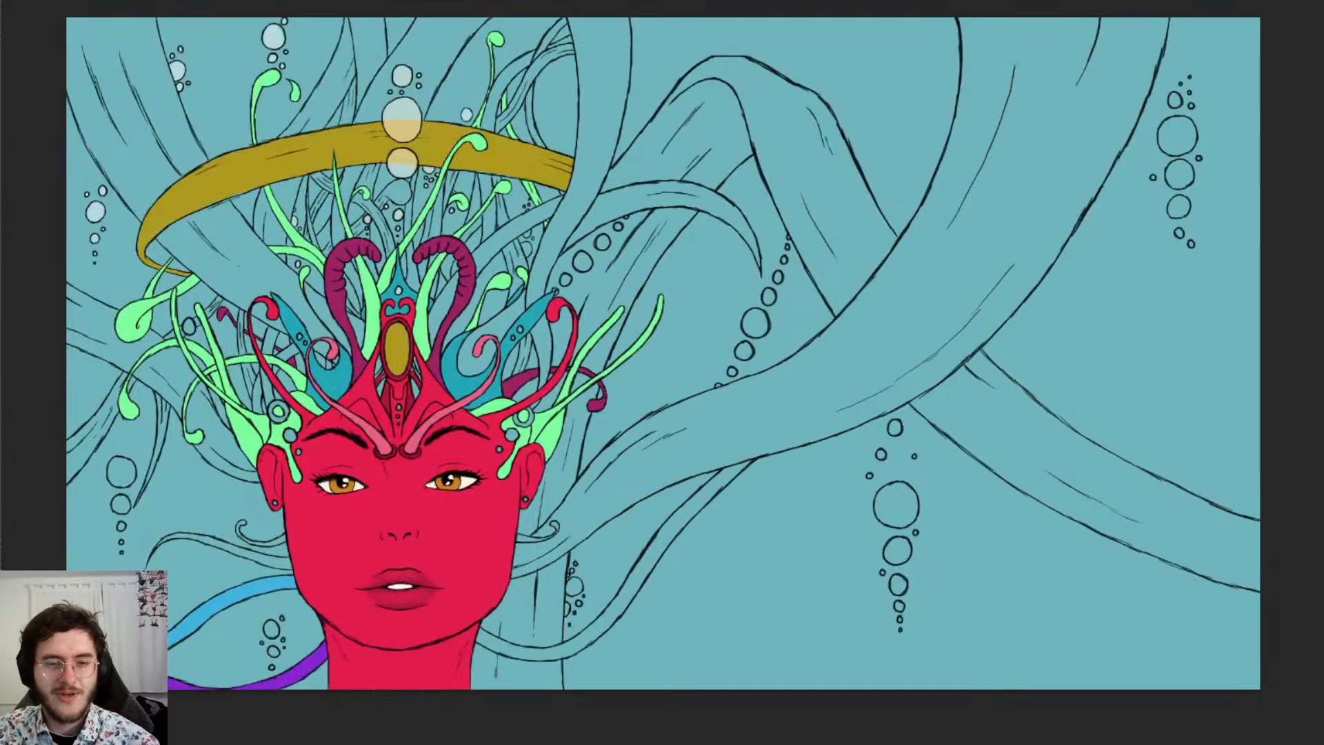
pyautogui.scroll(4, 517, 491)
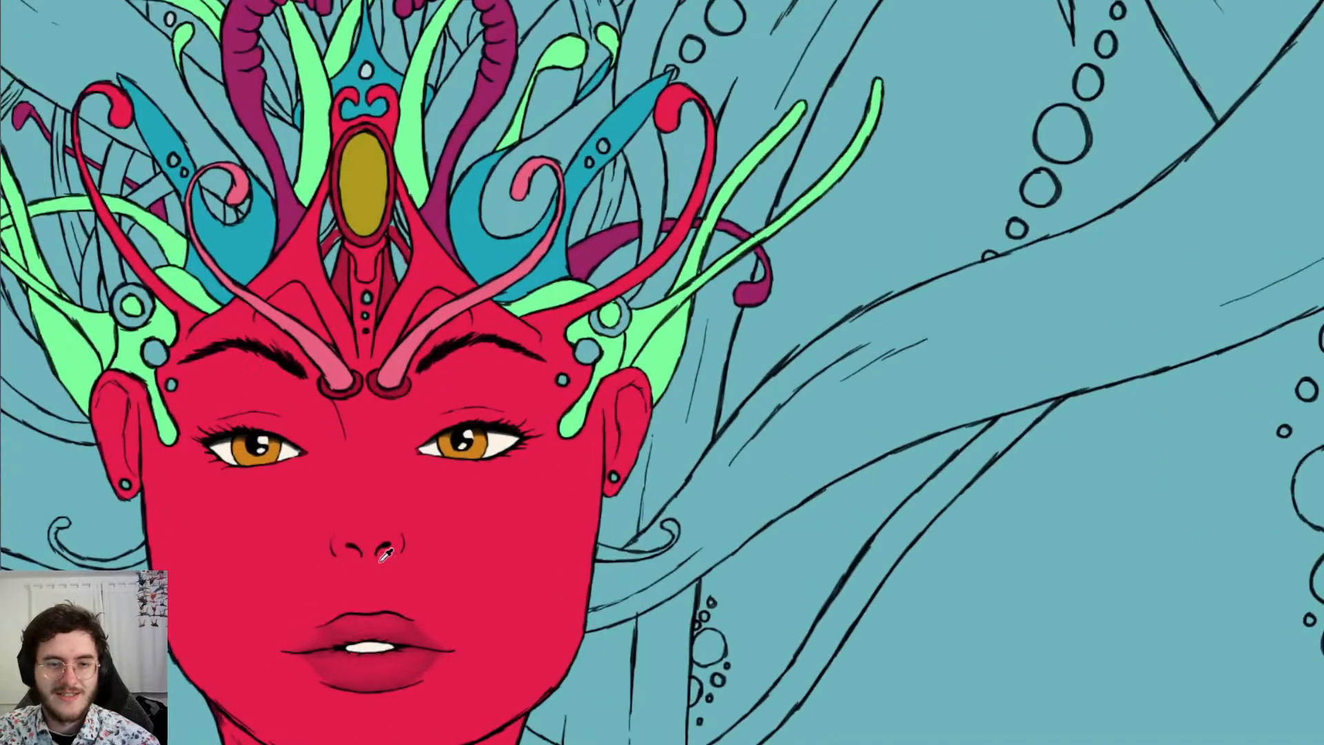
pyautogui.scroll(-2, 365, 548)
pyautogui.scroll(2, 365, 548)
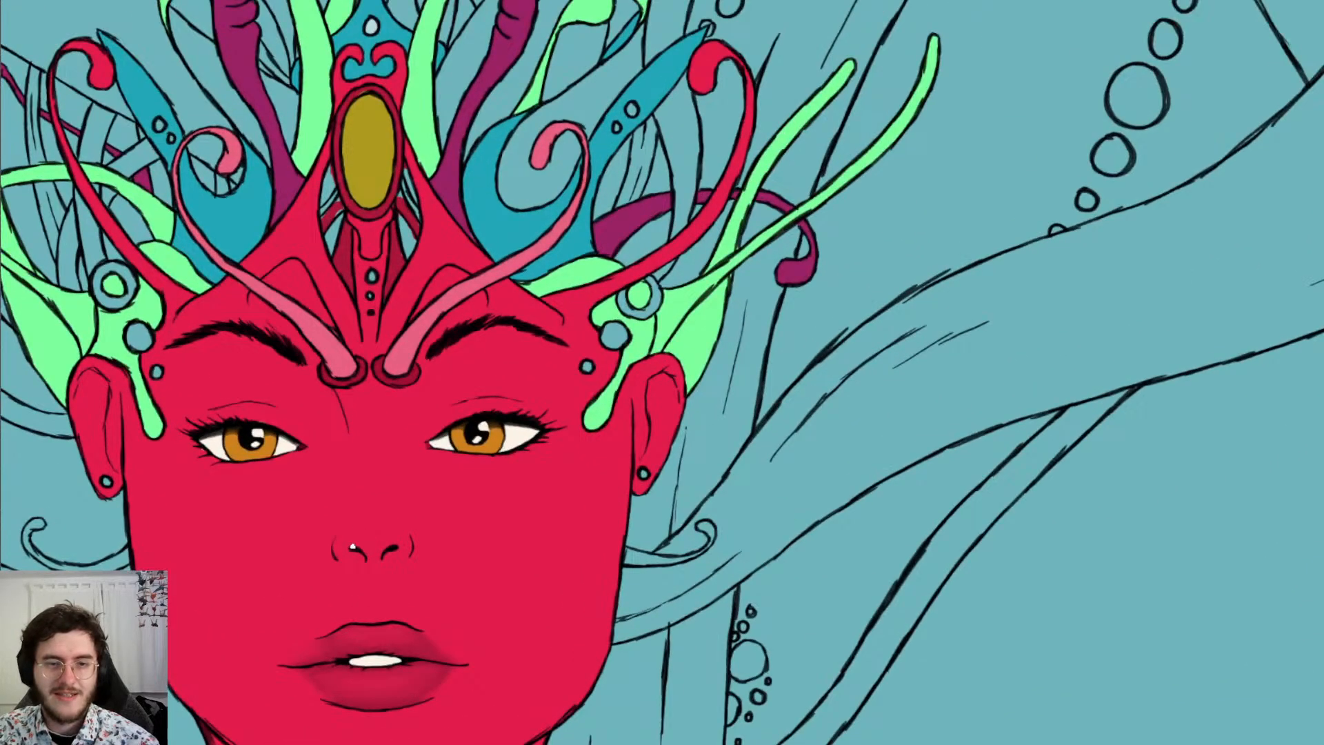
pyautogui.scroll(2, 362, 551)
pyautogui.hscroll(-2, 357, 550)
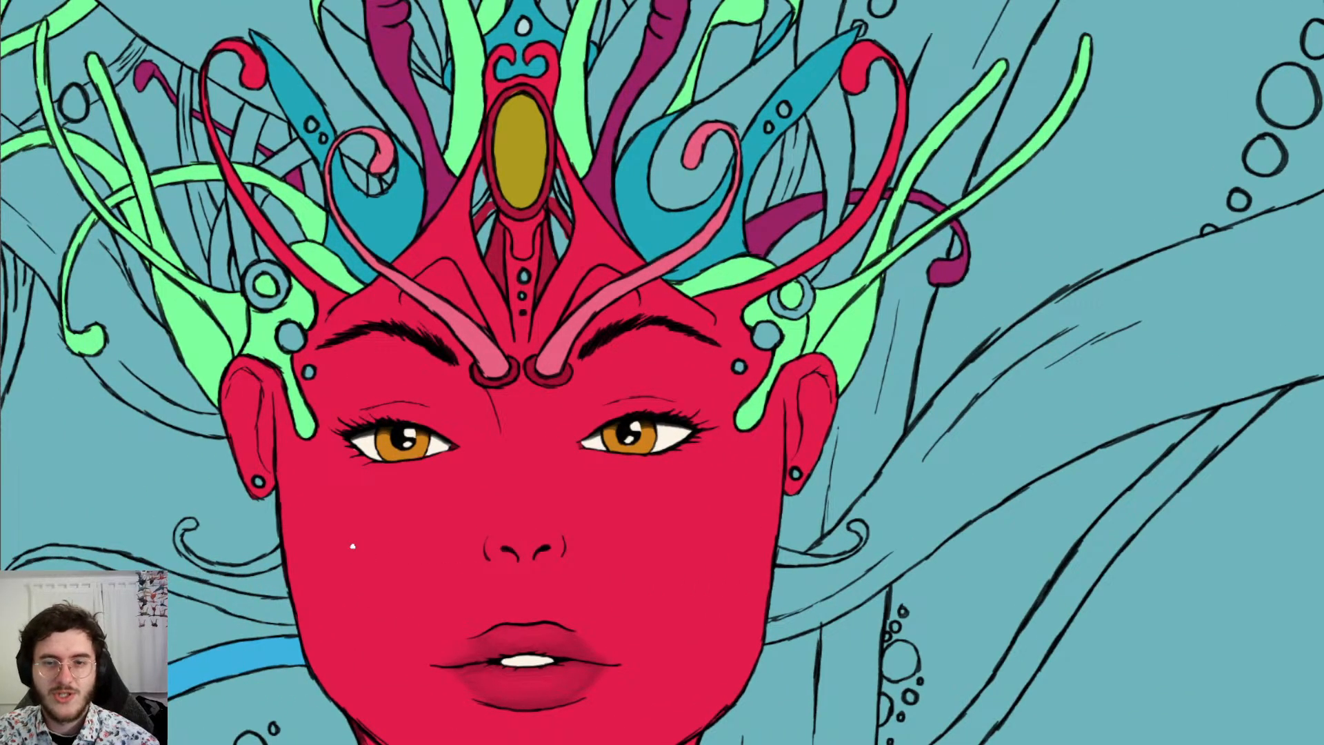
pyautogui.scroll(-2, 359, 541)
pyautogui.scroll(1, 461, 381)
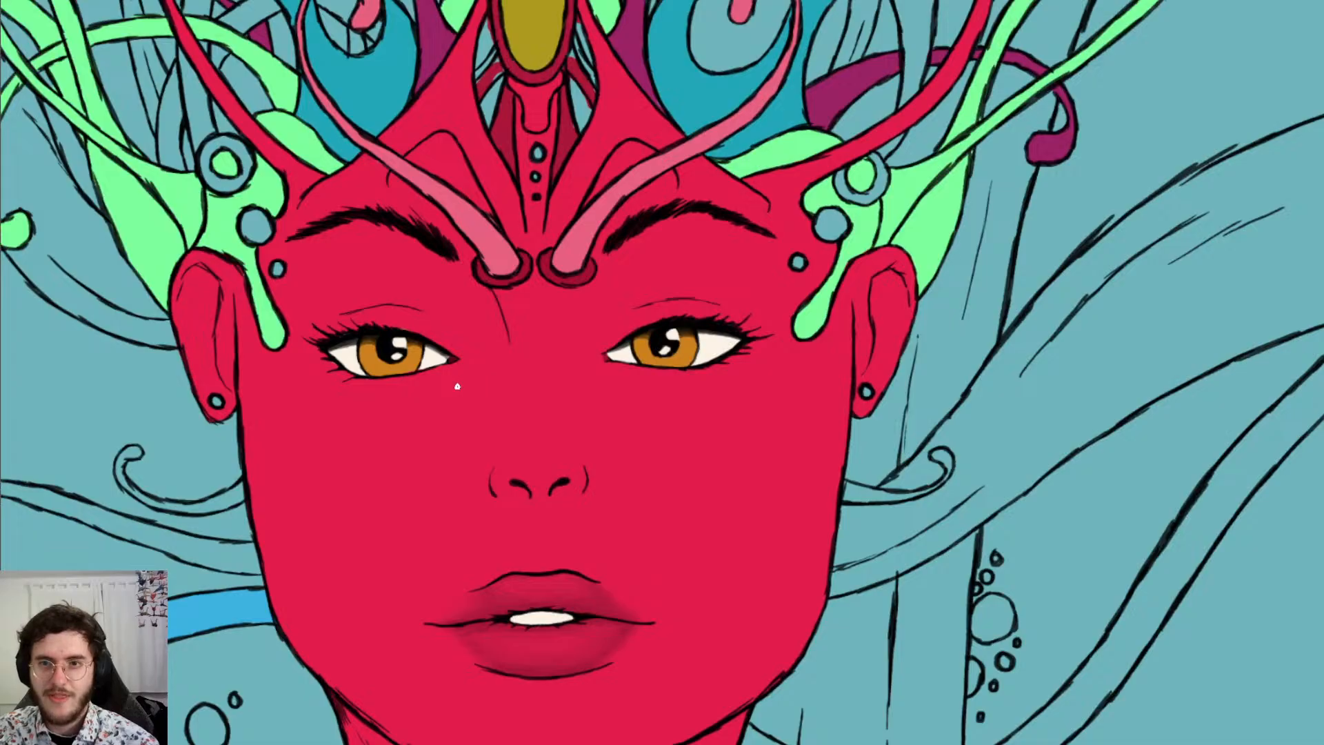
pyautogui.scroll(2, 564, 362)
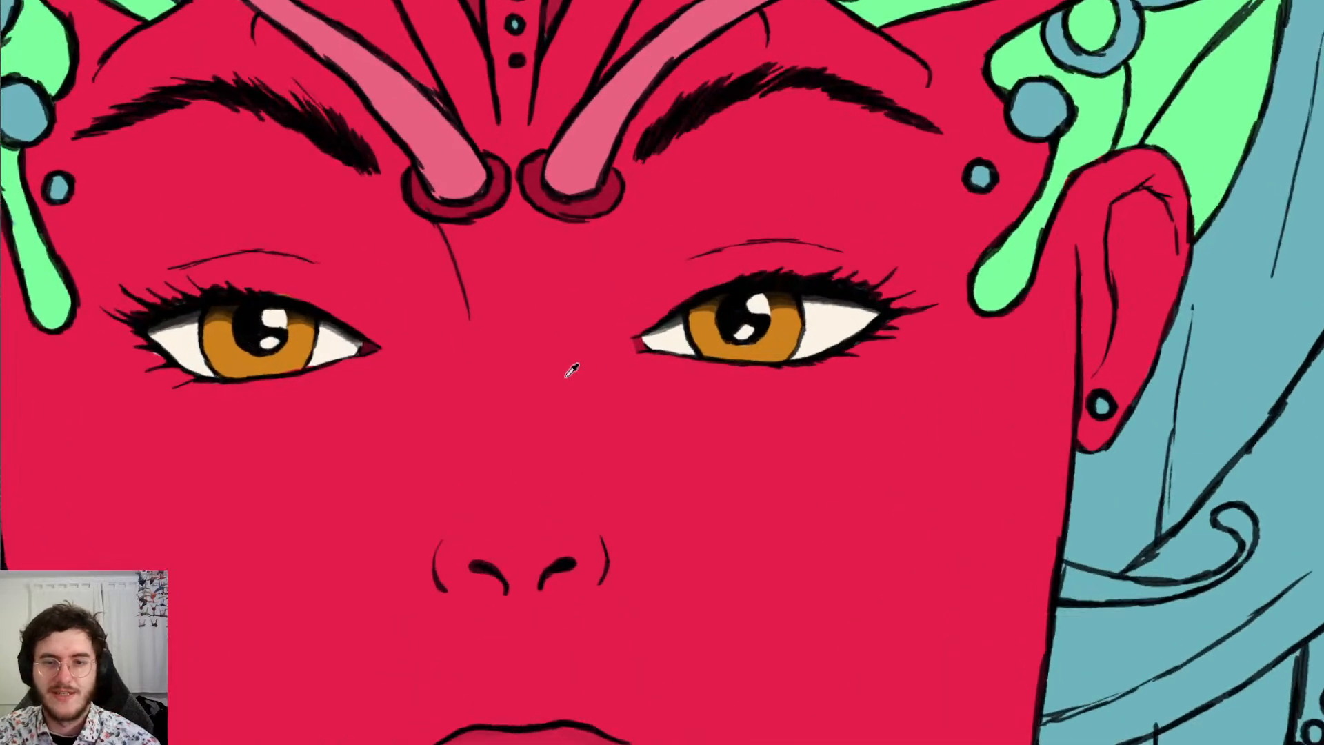
pyautogui.scroll(1, 700, 305)
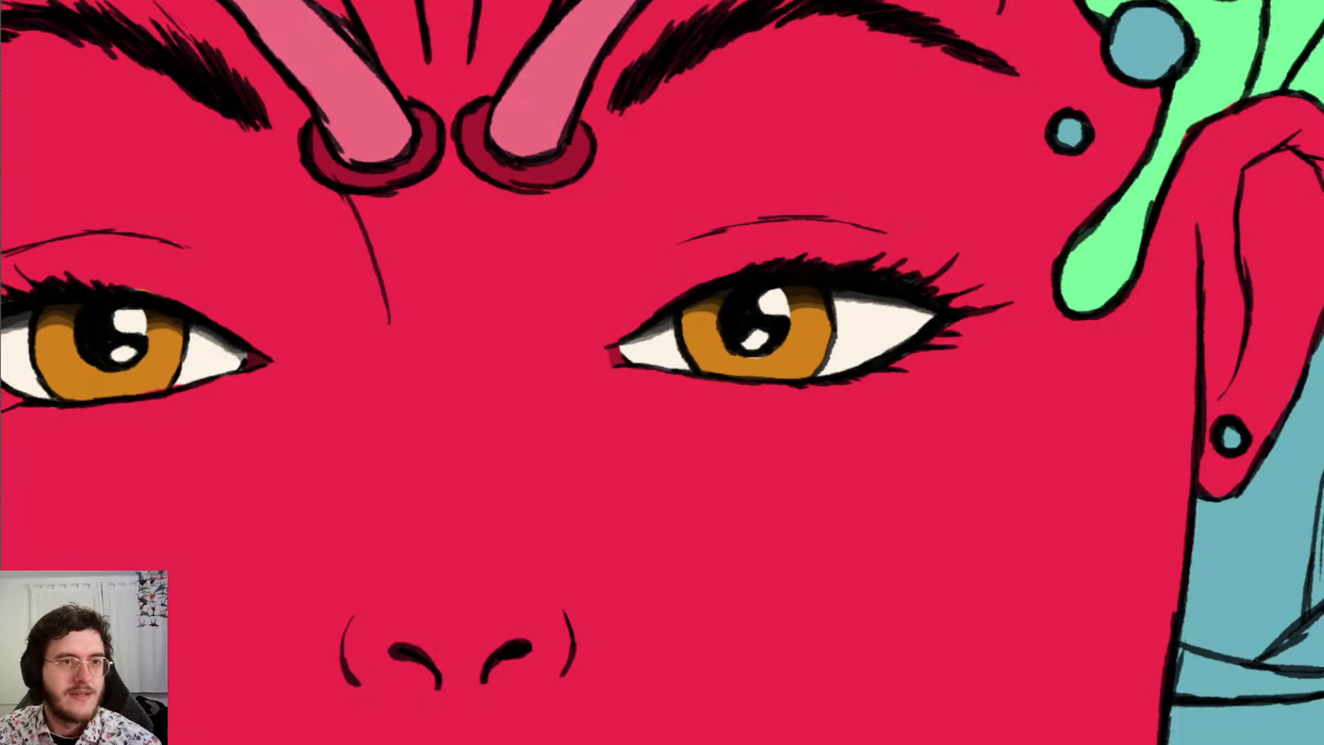
pyautogui.scroll(-2, 579, 334)
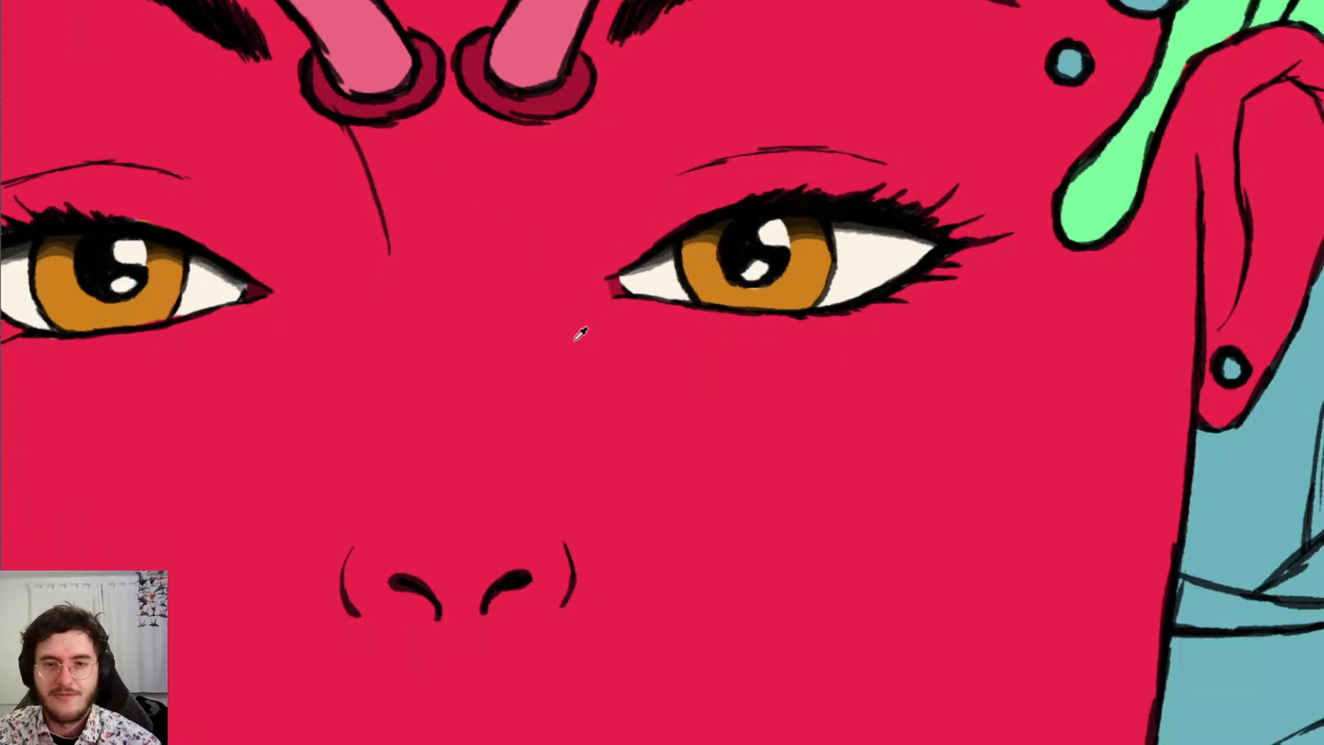
pyautogui.scroll(-4, 577, 338)
pyautogui.scroll(-2, 573, 340)
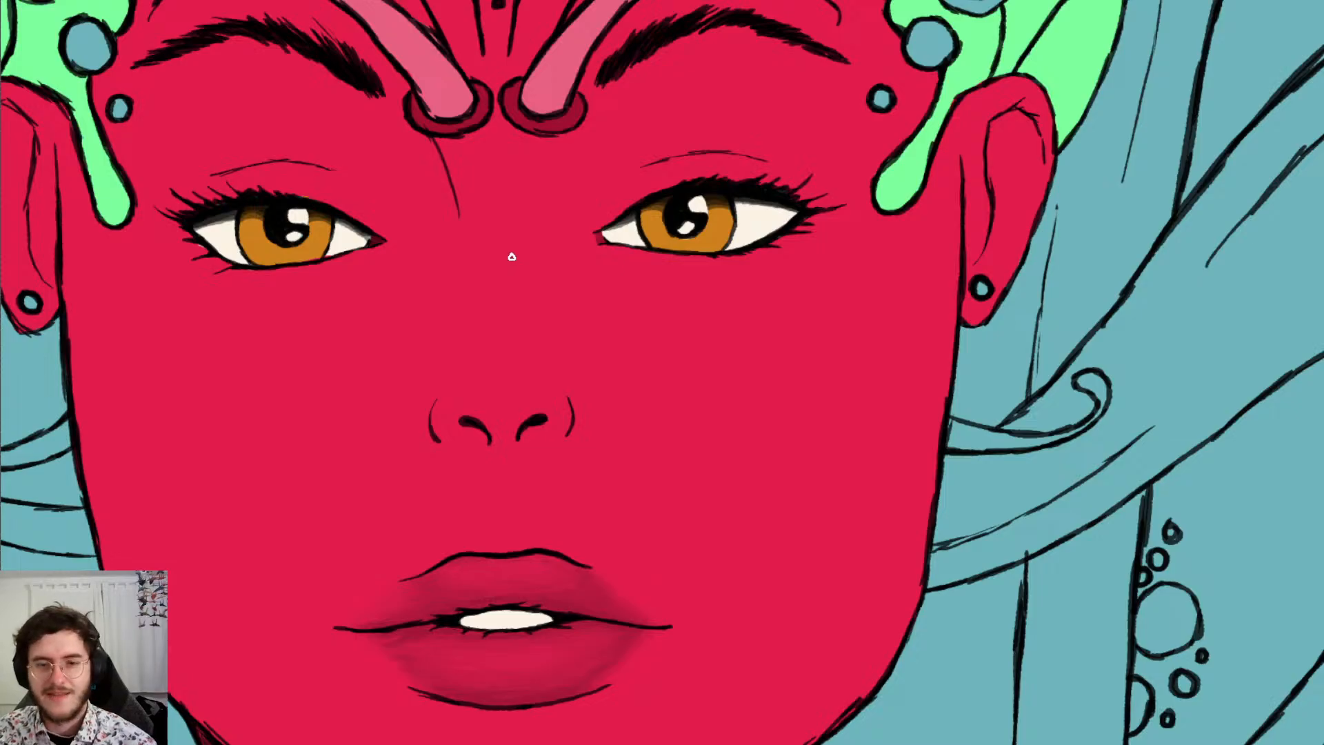
# Shade the iris of the eye at the viewer's right with a darker amber around the pupil, keeping a lighter feathered rim
pyautogui.scroll(5, 689, 172)
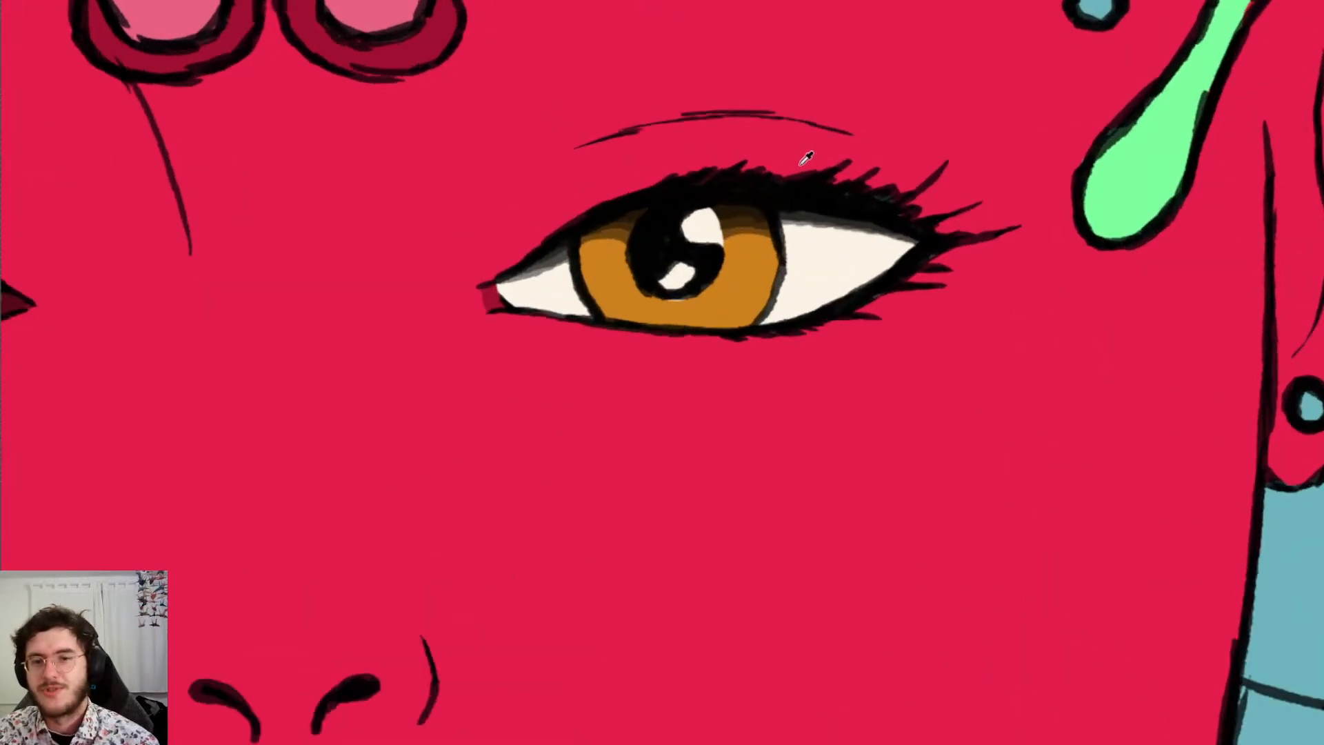
pyautogui.scroll(5, 758, 172)
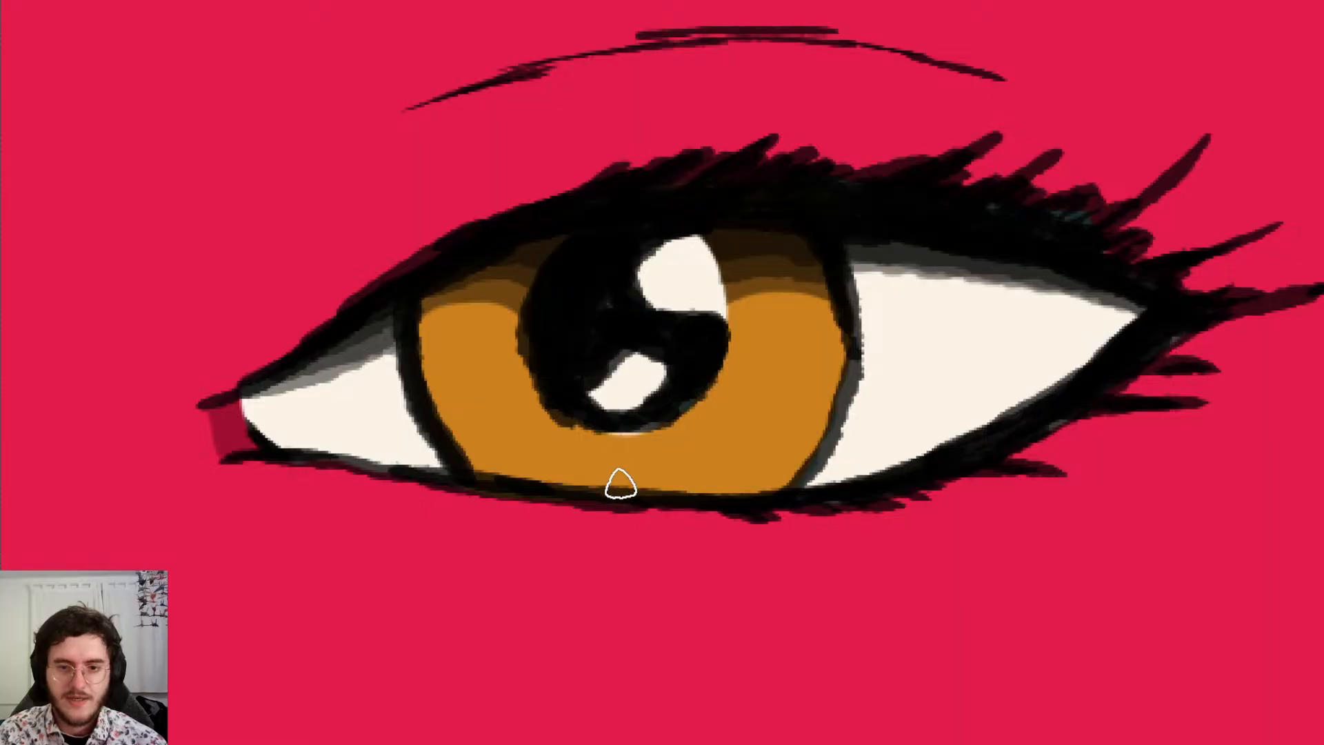
pyautogui.moveTo(624, 497)
pyautogui.mouseDown()
pyautogui.moveTo(620, 464)
pyautogui.moveTo(655, 467)
pyautogui.moveTo(651, 482)
pyautogui.moveTo(629, 431)
pyautogui.moveTo(671, 458)
pyautogui.moveTo(656, 426)
pyautogui.moveTo(727, 487)
pyautogui.moveTo(694, 414)
pyautogui.moveTo(771, 473)
pyautogui.moveTo(736, 410)
pyautogui.moveTo(697, 390)
pyautogui.moveTo(773, 460)
pyautogui.moveTo(703, 375)
pyautogui.moveTo(800, 402)
pyautogui.moveTo(736, 358)
pyautogui.moveTo(800, 351)
pyautogui.moveTo(715, 349)
pyautogui.moveTo(792, 387)
pyautogui.moveTo(749, 376)
pyautogui.moveTo(776, 418)
pyautogui.moveTo(740, 407)
pyautogui.moveTo(705, 356)
pyautogui.moveTo(804, 353)
pyautogui.moveTo(753, 317)
pyautogui.moveTo(744, 324)
pyautogui.moveTo(816, 296)
pyautogui.moveTo(745, 283)
pyautogui.mouseUp()
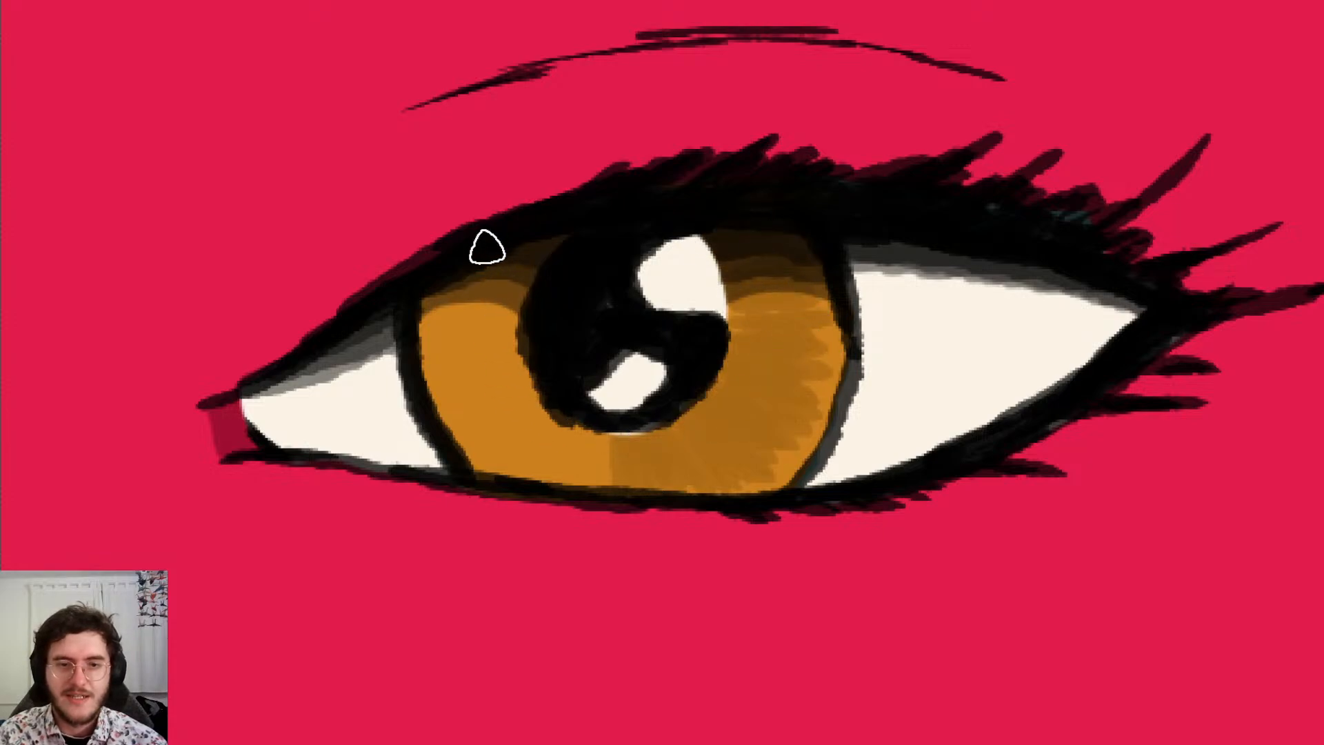
pyautogui.moveTo(435, 325)
pyautogui.mouseDown()
pyautogui.moveTo(503, 317)
pyautogui.moveTo(473, 311)
pyautogui.moveTo(487, 331)
pyautogui.moveTo(455, 361)
pyautogui.moveTo(524, 352)
pyautogui.moveTo(467, 375)
pyautogui.moveTo(523, 358)
pyautogui.moveTo(482, 402)
pyautogui.moveTo(540, 372)
pyautogui.moveTo(503, 437)
pyautogui.moveTo(520, 422)
pyautogui.moveTo(551, 427)
pyautogui.moveTo(547, 476)
pyautogui.moveTo(568, 420)
pyautogui.moveTo(607, 487)
pyautogui.moveTo(524, 459)
pyautogui.moveTo(442, 333)
pyautogui.mouseUp()
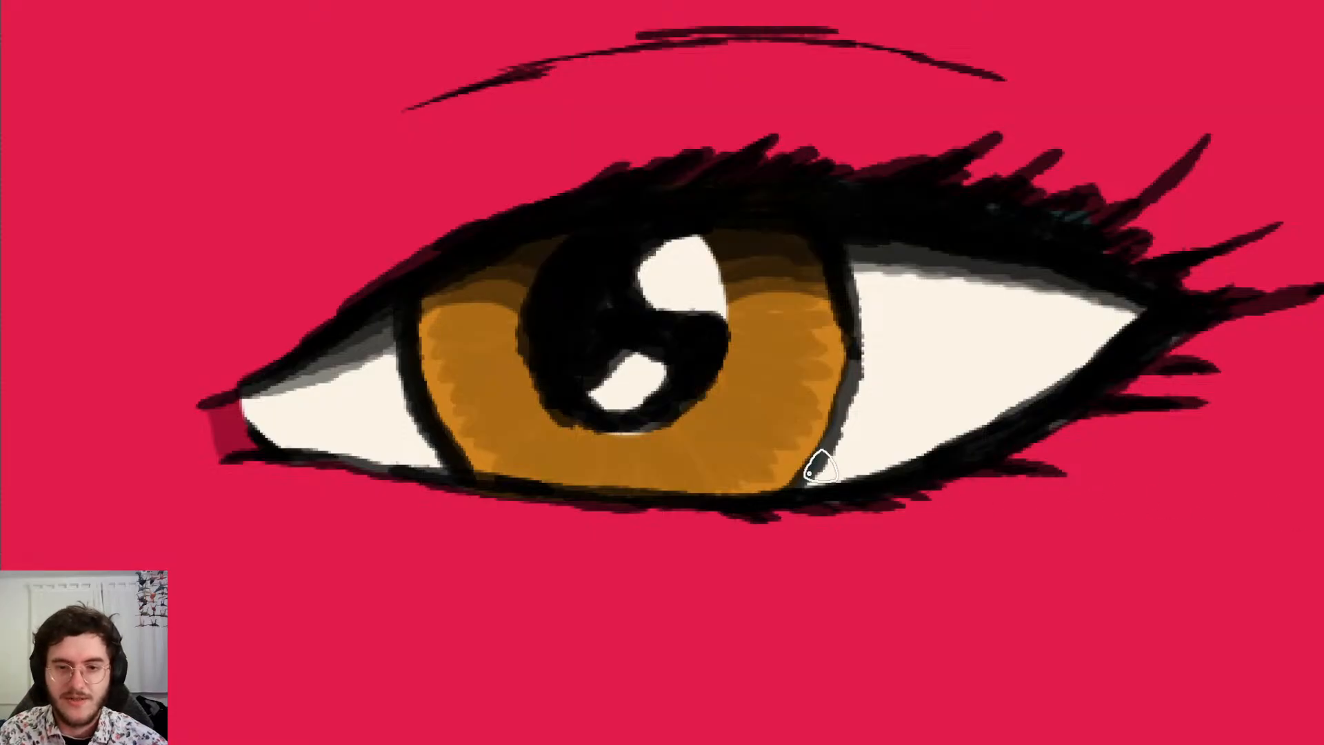
pyautogui.press('e')
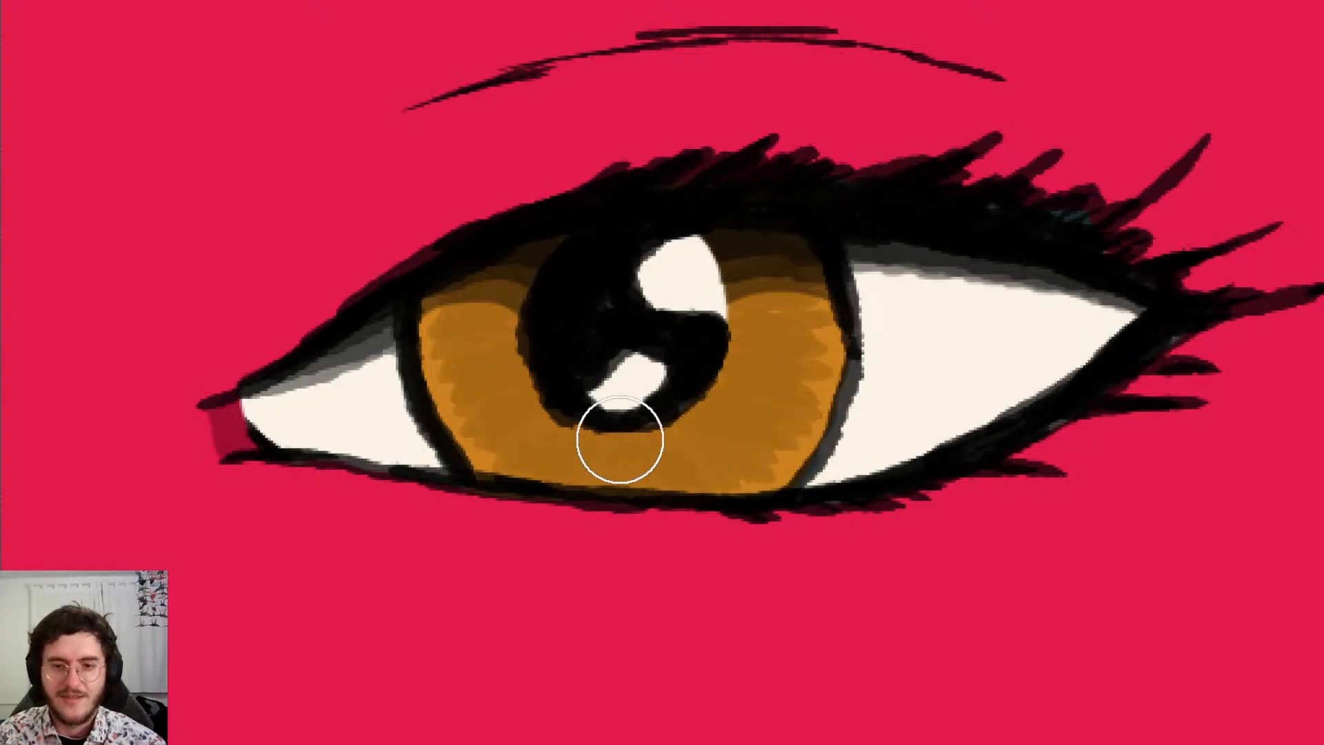
pyautogui.press('b')
pyautogui.press('e')
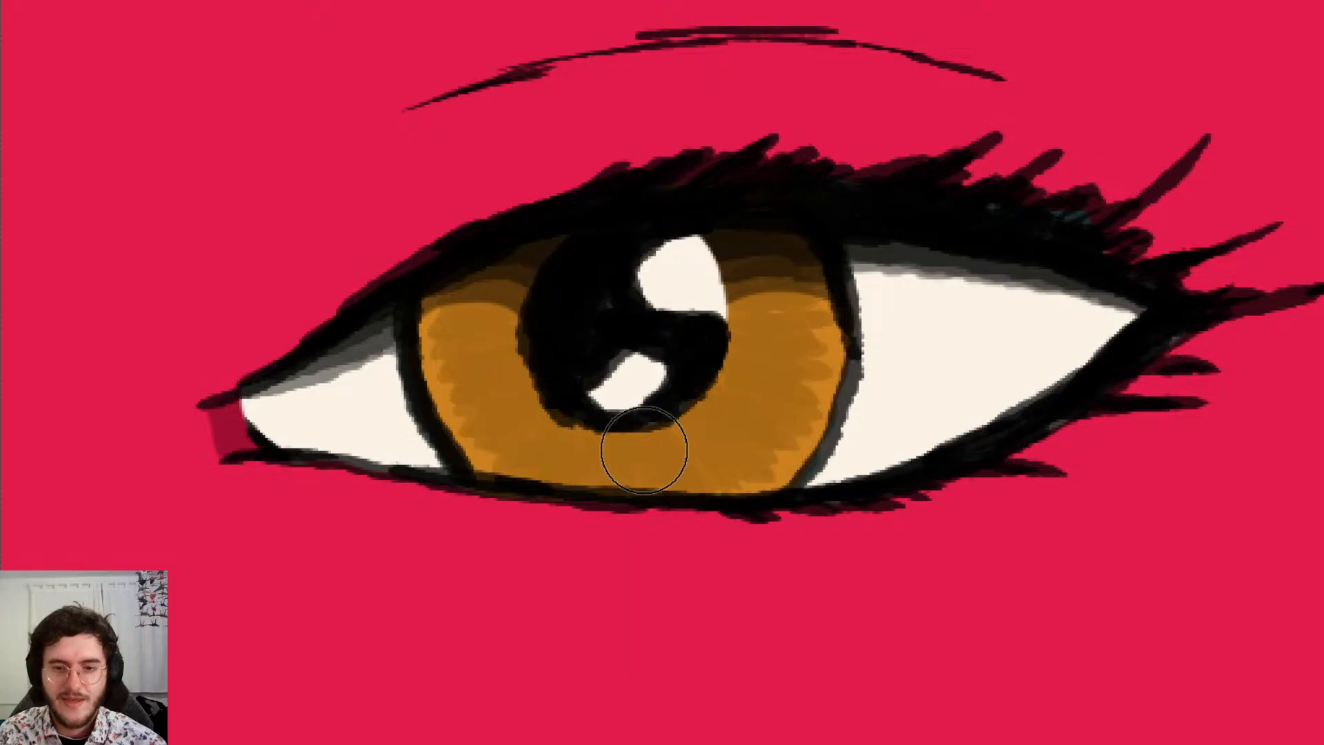
# Try a second, darker ring of shading around the same pupil and erase over the upper white highlight
pyautogui.press('b')
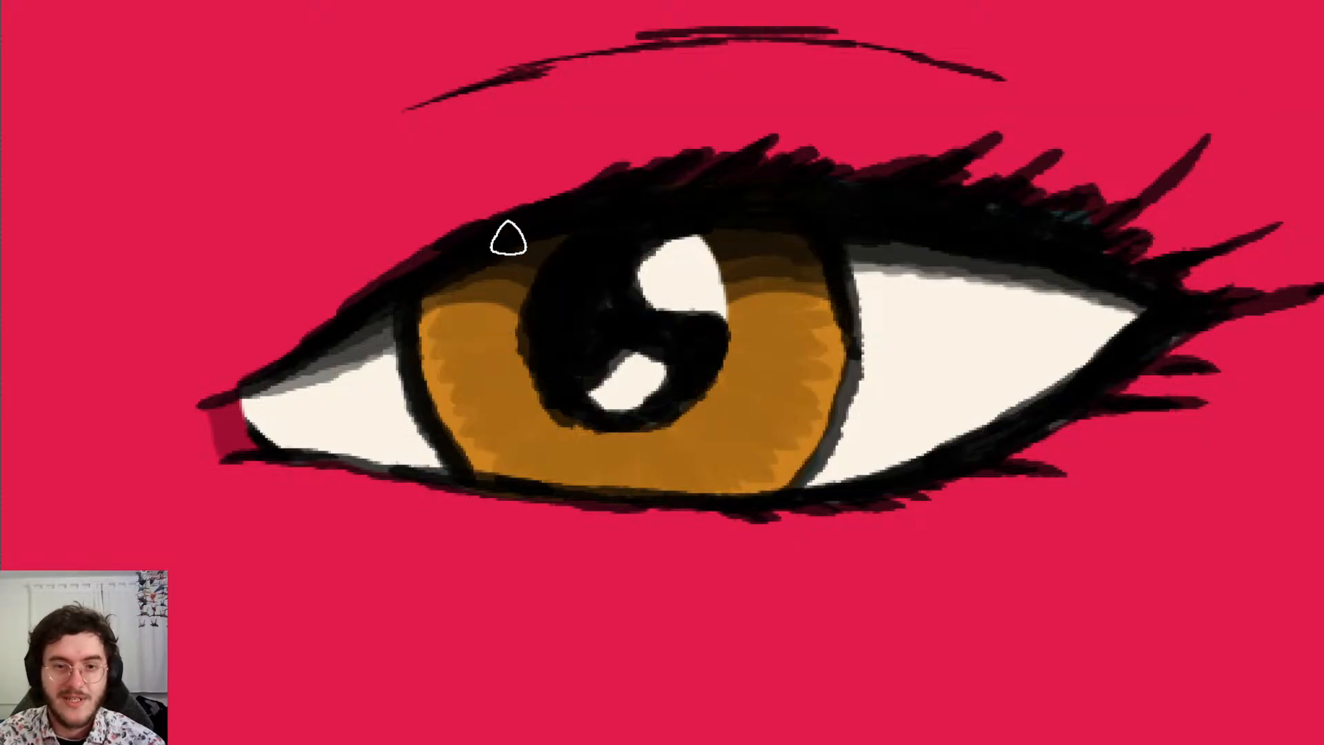
pyautogui.moveTo(474, 292)
pyautogui.mouseDown()
pyautogui.moveTo(550, 381)
pyautogui.moveTo(549, 408)
pyautogui.moveTo(638, 448)
pyautogui.moveTo(606, 429)
pyautogui.moveTo(670, 487)
pyautogui.moveTo(686, 402)
pyautogui.moveTo(801, 358)
pyautogui.moveTo(735, 296)
pyautogui.moveTo(774, 254)
pyautogui.mouseUp()
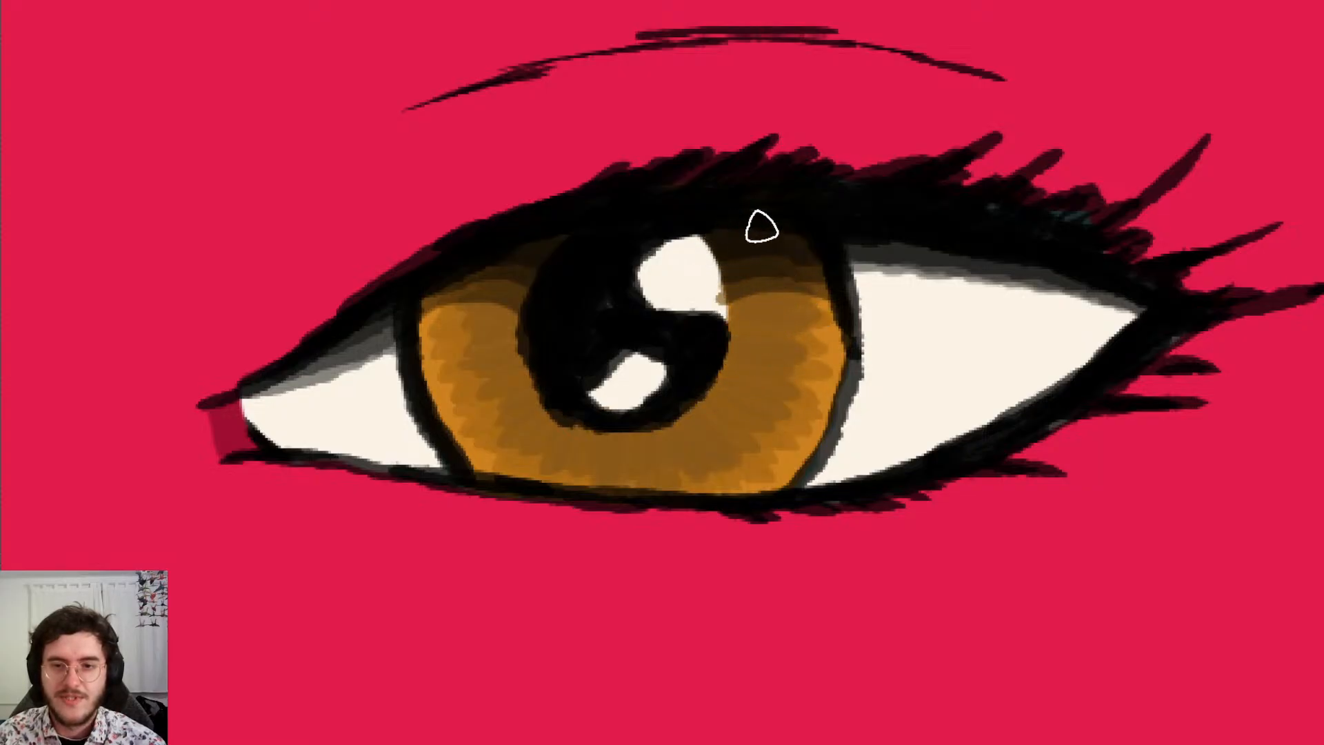
pyautogui.press('e')
pyautogui.click(680, 284)
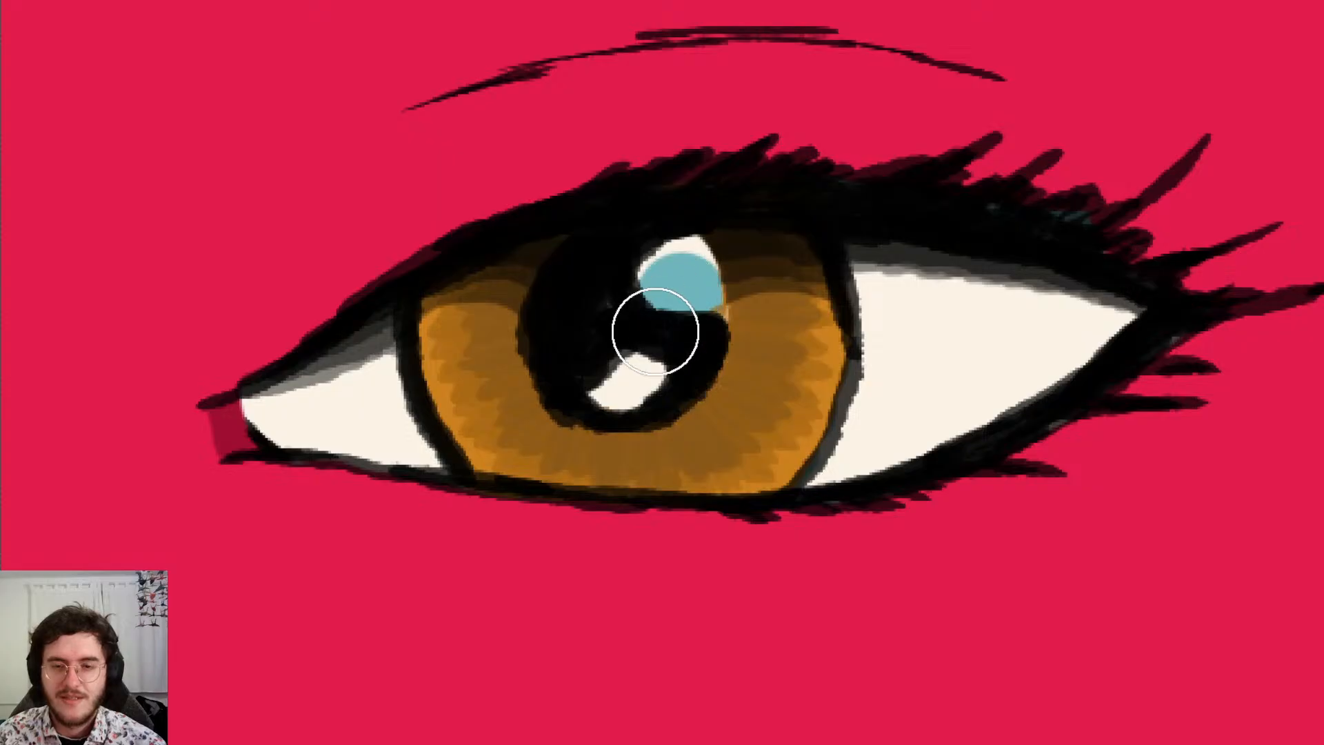
# Undo the erased highlight and all strokes of the second, darker shading on the iris
pyautogui.hotkey('ctrl', 'z')
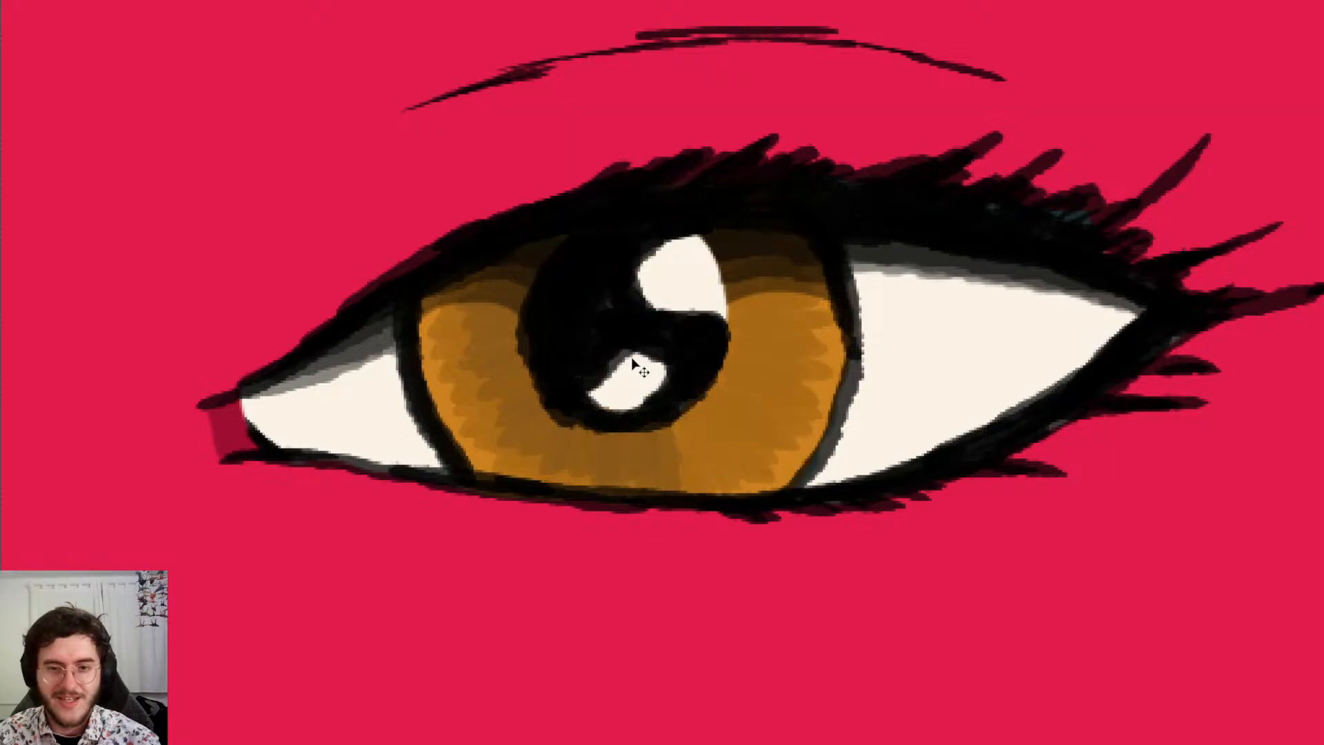
pyautogui.hotkey('ctrl', 'z')
pyautogui.hotkey('ctrl', 'z')
pyautogui.hotkey('ctrl', 'z')
pyautogui.hotkey('ctrl', 'z')
pyautogui.hotkey('ctrl', 'z')
pyautogui.hotkey('ctrl', 'z')
pyautogui.hotkey('ctrl', 'z')
pyautogui.hotkey('ctrl', 'z')
pyautogui.hotkey('ctrl', 'z')
pyautogui.hotkey('ctrl', 'z')
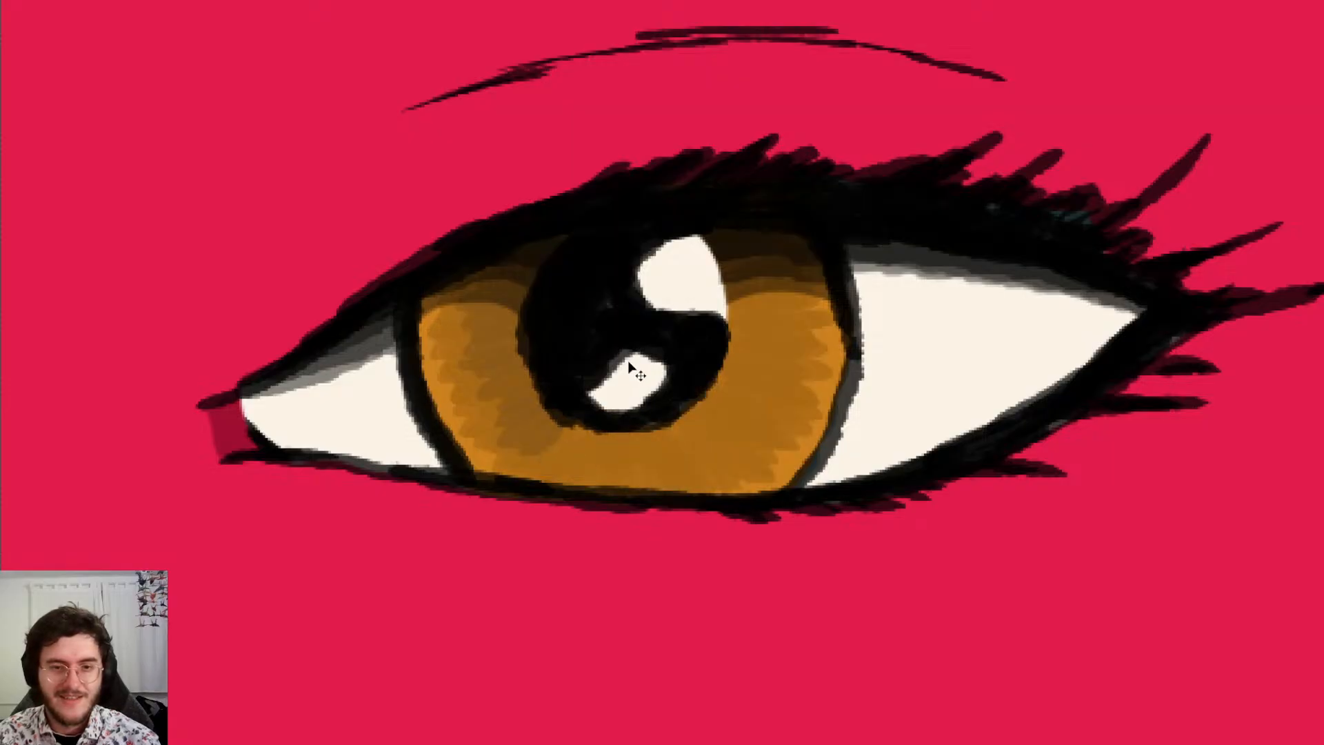
pyautogui.hotkey('ctrl', 'z')
pyautogui.hotkey('ctrl', 'z')
pyautogui.hotkey('ctrl', 'z')
pyautogui.hotkey('ctrl', 'z')
pyautogui.hotkey('ctrl', 'z')
pyautogui.hotkey('ctrl', 'z')
pyautogui.hotkey('ctrl', 'z')
pyautogui.hotkey('ctrl', 'z')
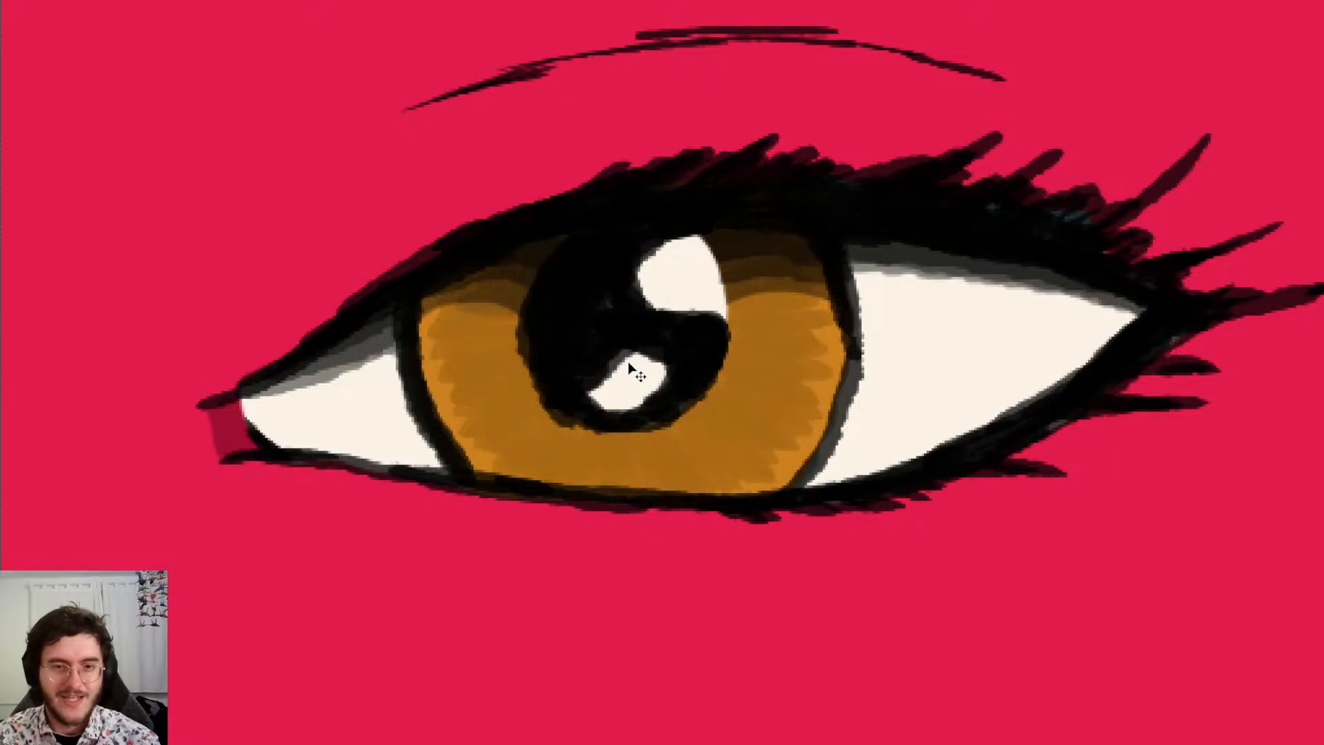
pyautogui.hotkey('ctrl', 'z')
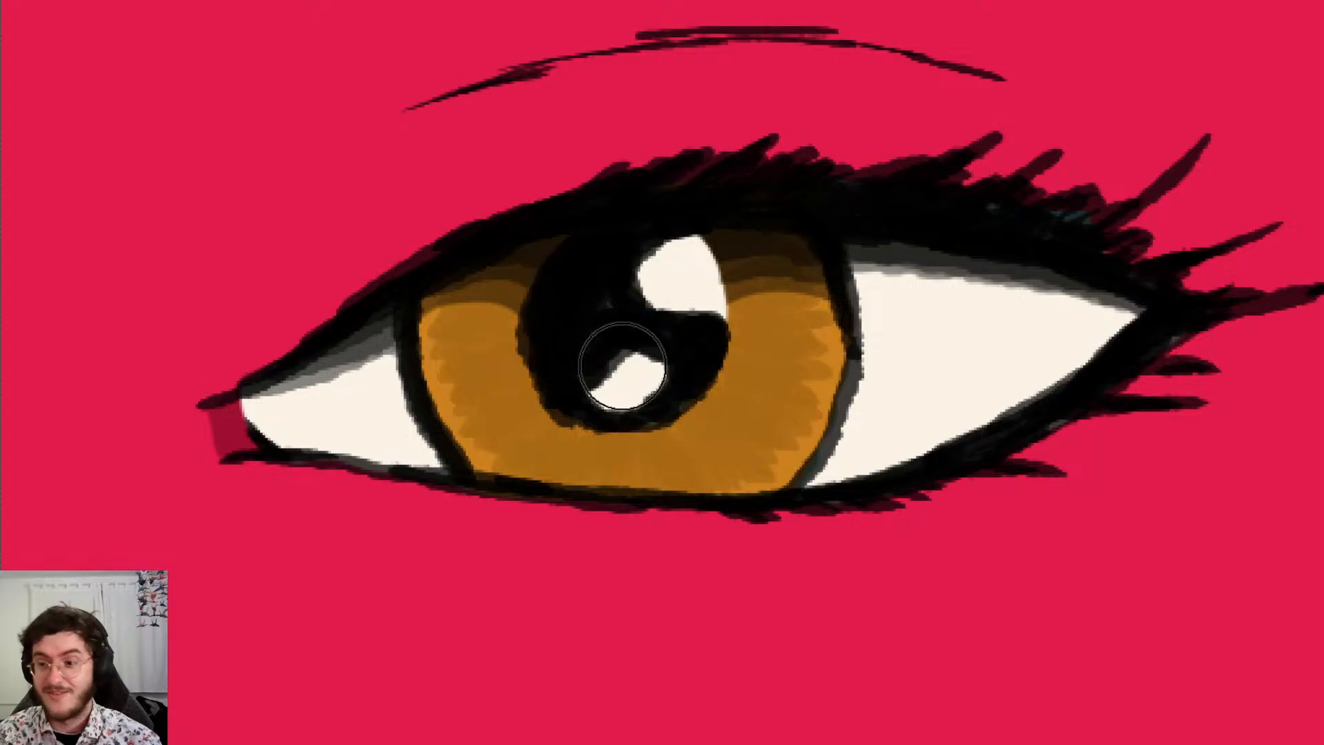
# Shade the other eye's iris with the same darker amber around the pupil, leaving a lighter feathered rim
pyautogui.scroll(-2, 622, 365)
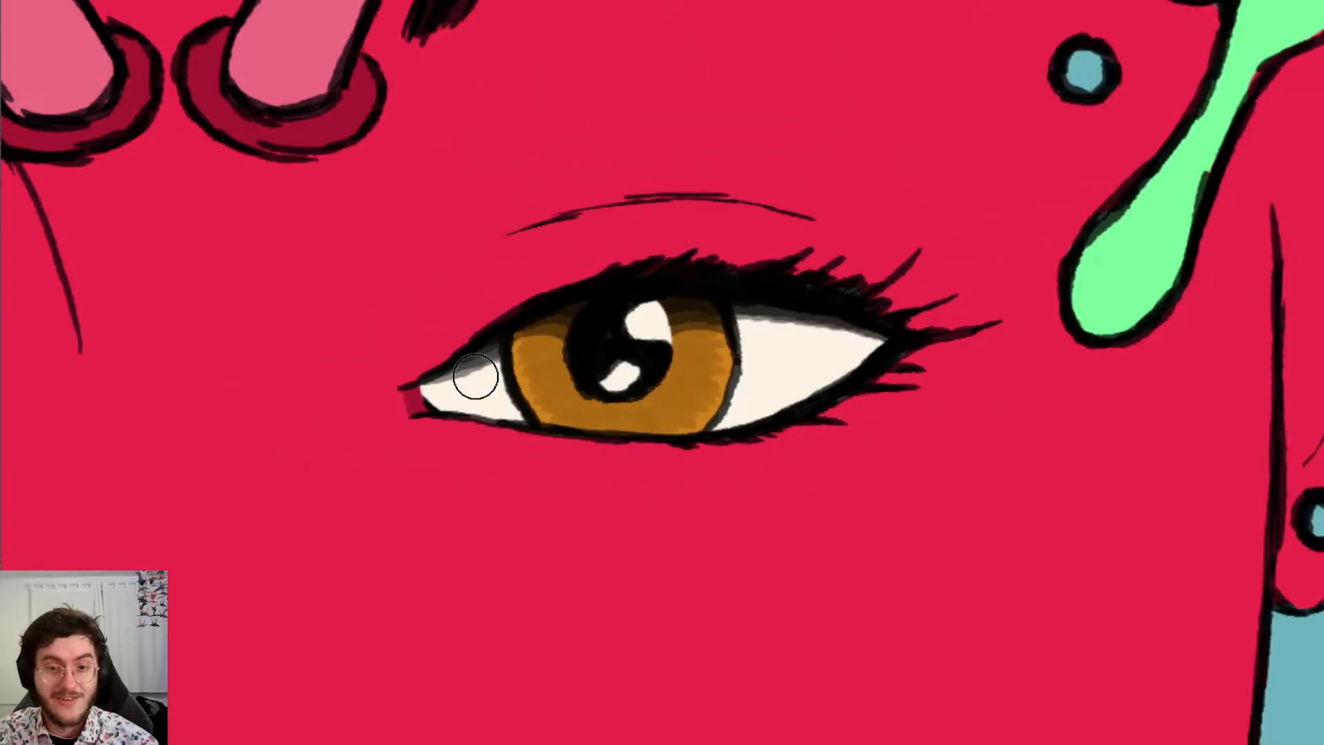
pyautogui.hscroll(-3, 476, 379)
pyautogui.hscroll(-6, 415, 386)
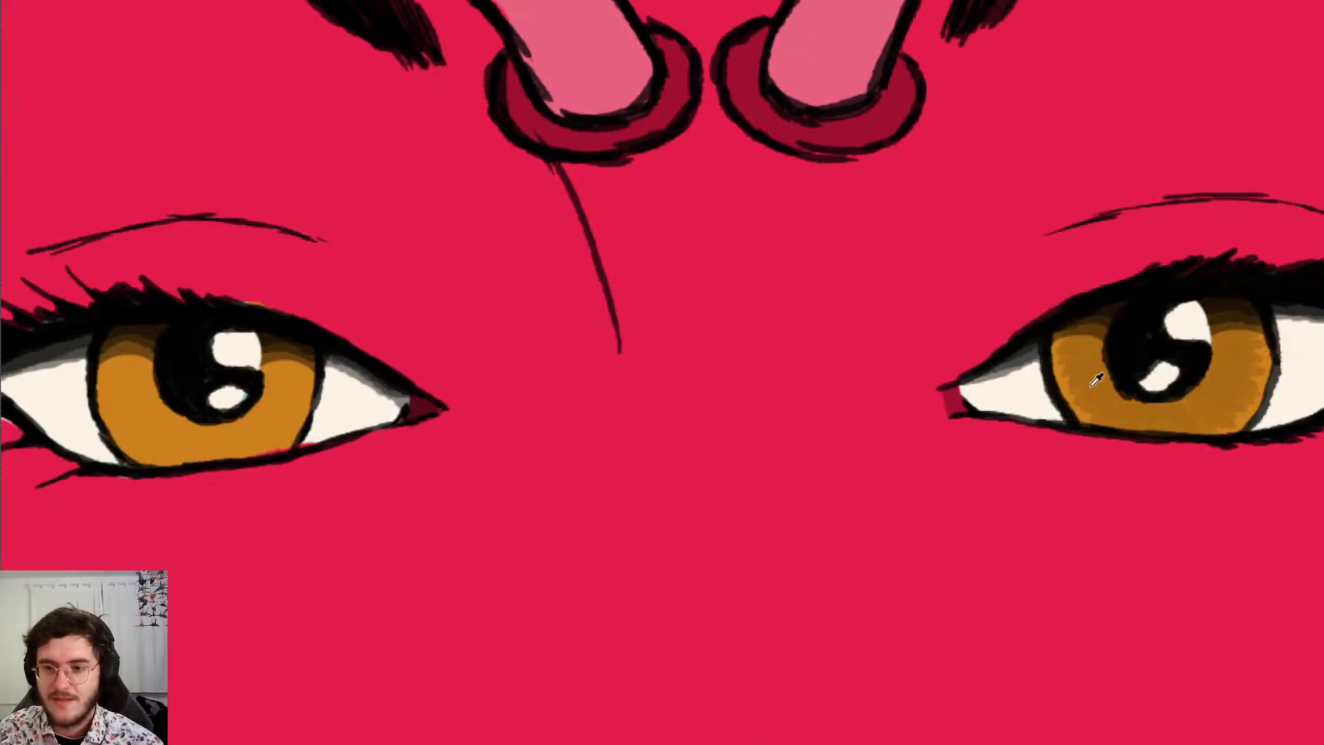
pyautogui.hscroll(-10, 505, 418)
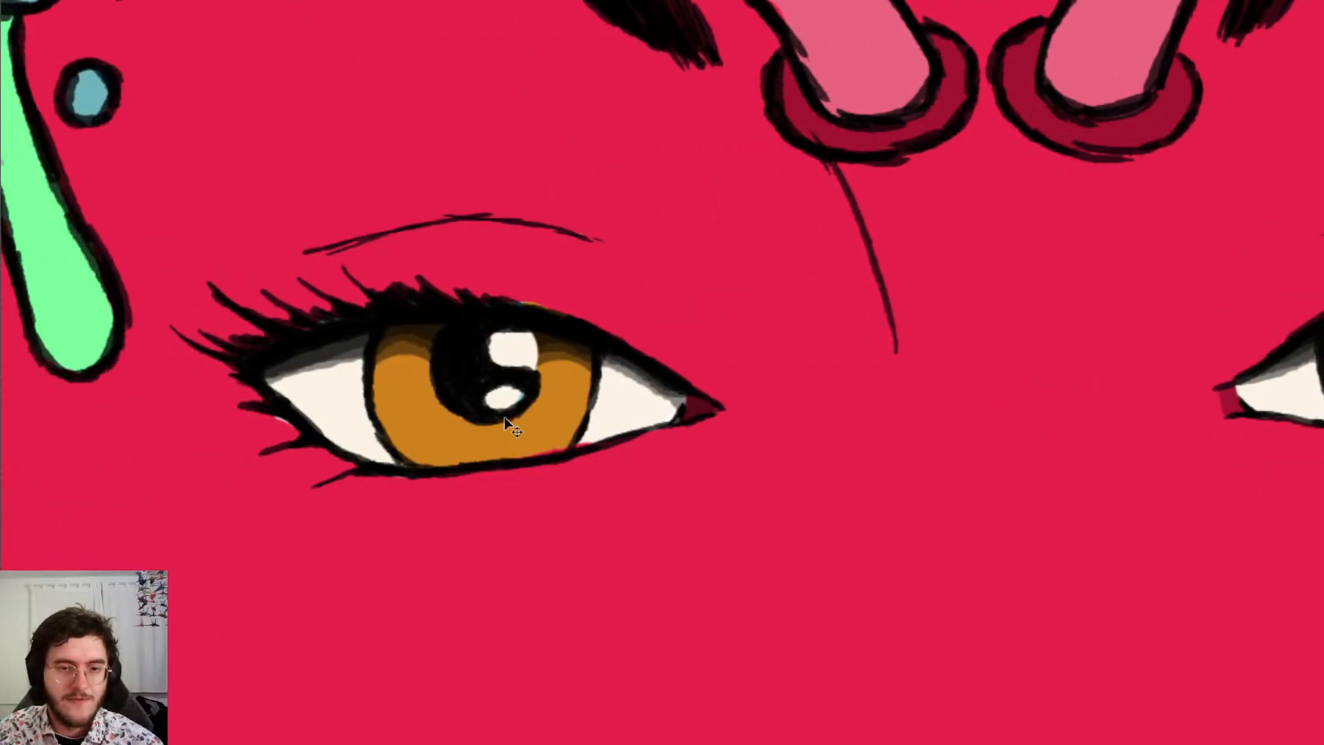
pyautogui.scroll(4, 505, 418)
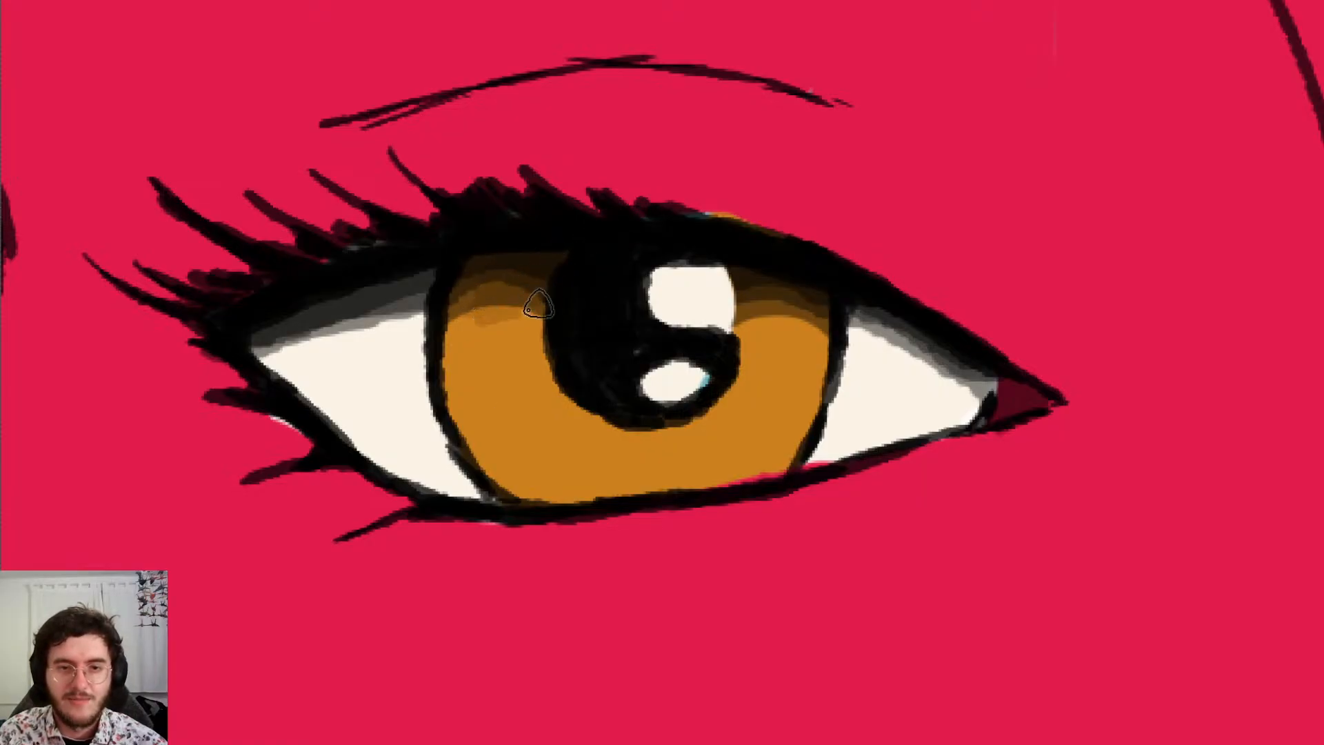
pyautogui.moveTo(497, 322)
pyautogui.mouseDown()
pyautogui.moveTo(464, 345)
pyautogui.moveTo(547, 361)
pyautogui.moveTo(481, 386)
pyautogui.moveTo(500, 393)
pyautogui.moveTo(497, 352)
pyautogui.moveTo(525, 367)
pyautogui.moveTo(526, 396)
pyautogui.moveTo(506, 420)
pyautogui.moveTo(585, 413)
pyautogui.moveTo(594, 431)
pyautogui.moveTo(580, 479)
pyautogui.moveTo(519, 473)
pyautogui.moveTo(531, 441)
pyautogui.moveTo(496, 343)
pyautogui.moveTo(533, 342)
pyautogui.moveTo(532, 423)
pyautogui.moveTo(579, 432)
pyautogui.moveTo(593, 496)
pyautogui.moveTo(600, 478)
pyautogui.moveTo(577, 500)
pyautogui.moveTo(618, 440)
pyautogui.moveTo(631, 470)
pyautogui.moveTo(632, 436)
pyautogui.moveTo(748, 464)
pyautogui.moveTo(724, 396)
pyautogui.moveTo(757, 480)
pyautogui.moveTo(715, 481)
pyautogui.moveTo(722, 404)
pyautogui.moveTo(768, 432)
pyautogui.moveTo(745, 375)
pyautogui.moveTo(801, 402)
pyautogui.moveTo(735, 350)
pyautogui.moveTo(779, 362)
pyautogui.mouseUp()
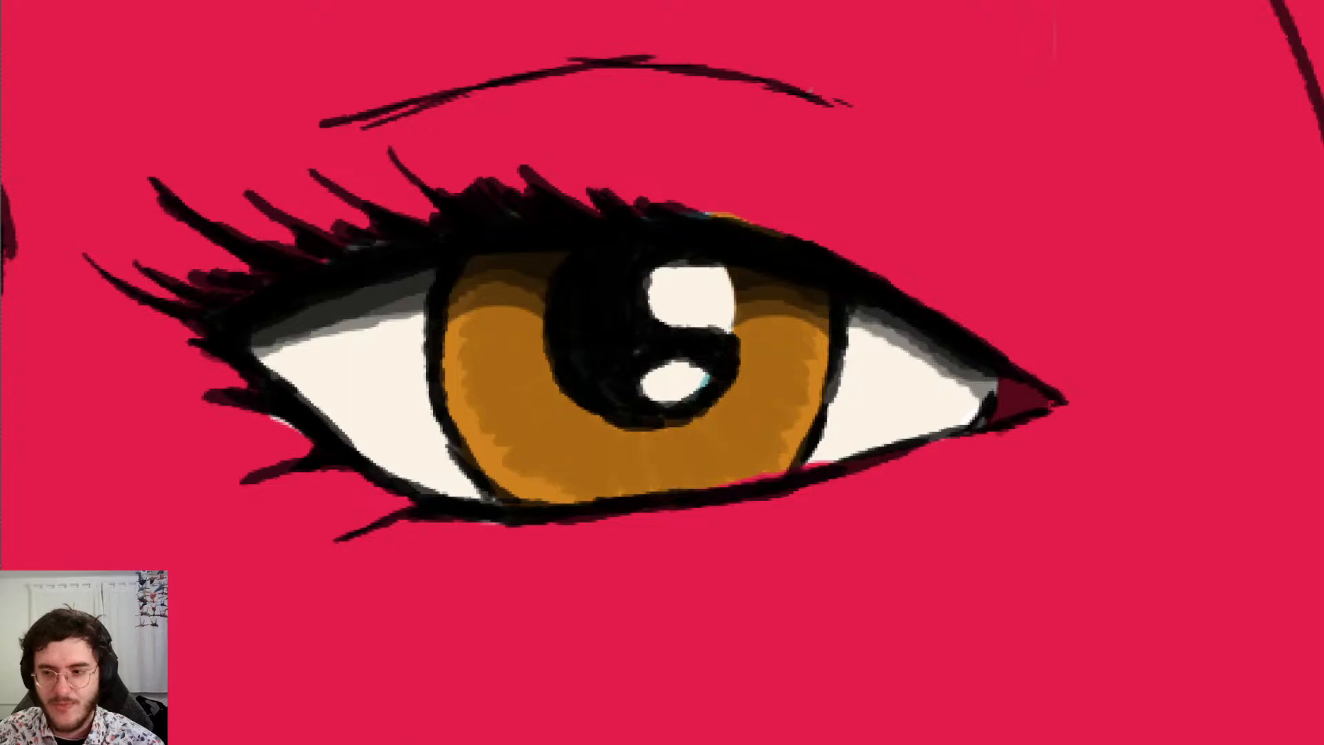
# Clear the iris selection and shade a second, darker amber ring around the pupil of the eye at the viewer's left
pyautogui.hotkey('ctrl', 'z')
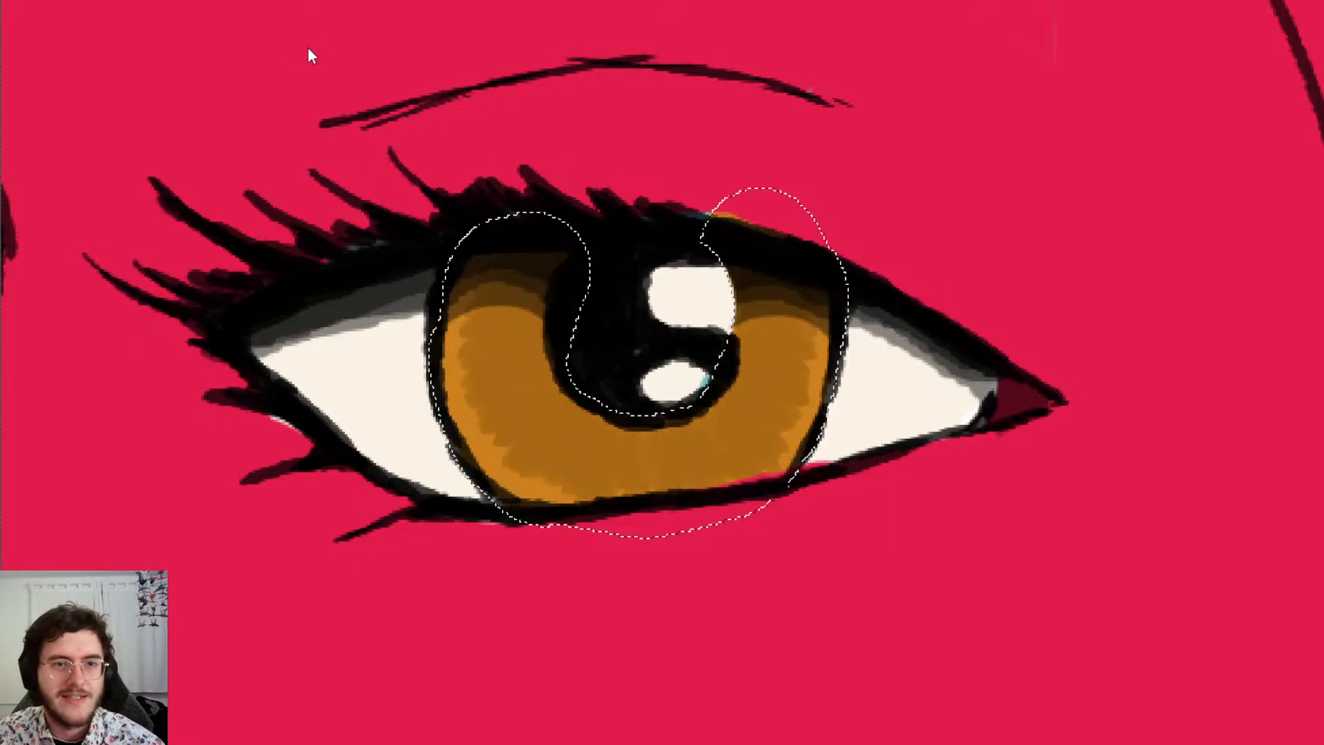
pyautogui.hotkey('ctrl', 'd')
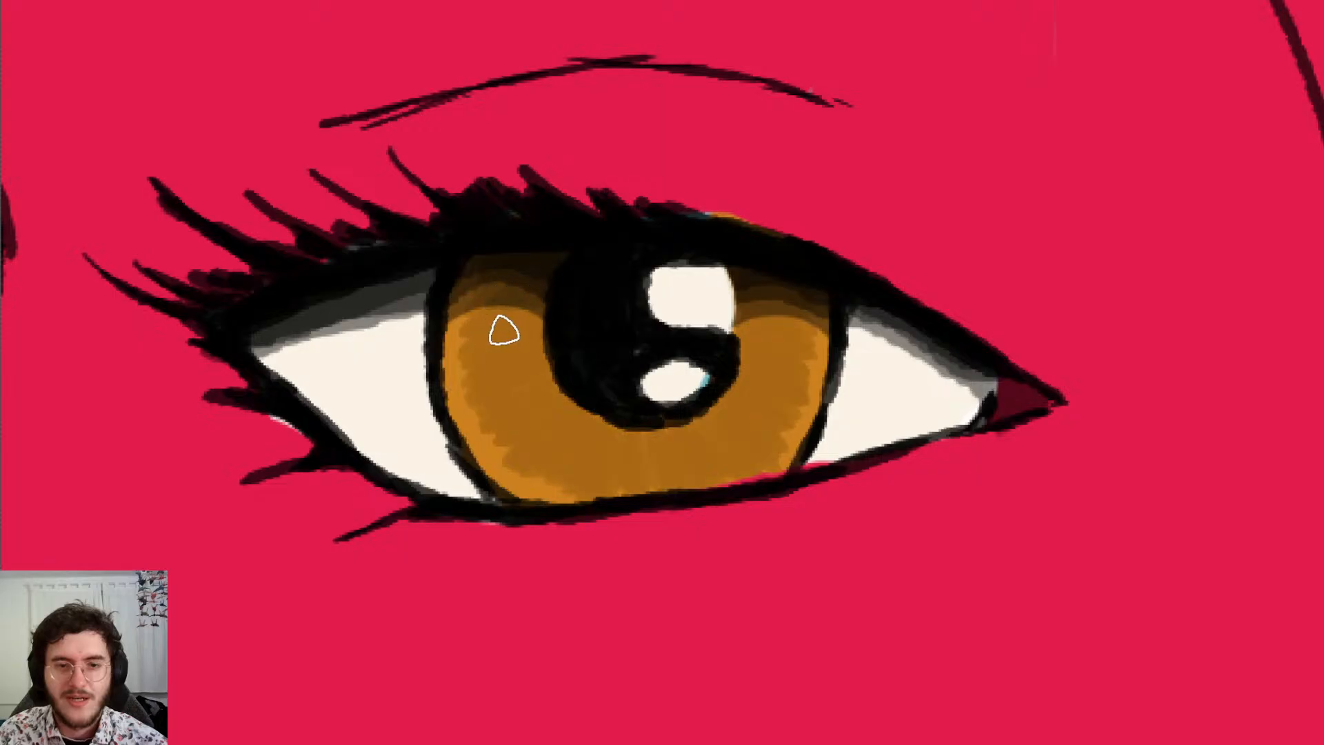
pyautogui.moveTo(515, 303)
pyautogui.mouseDown()
pyautogui.moveTo(550, 305)
pyautogui.moveTo(557, 331)
pyautogui.moveTo(497, 400)
pyautogui.moveTo(550, 375)
pyautogui.moveTo(543, 417)
pyautogui.moveTo(565, 446)
pyautogui.moveTo(579, 399)
pyautogui.moveTo(602, 402)
pyautogui.moveTo(610, 411)
pyautogui.moveTo(591, 422)
pyautogui.moveTo(629, 482)
pyautogui.moveTo(657, 477)
pyautogui.mouseUp()
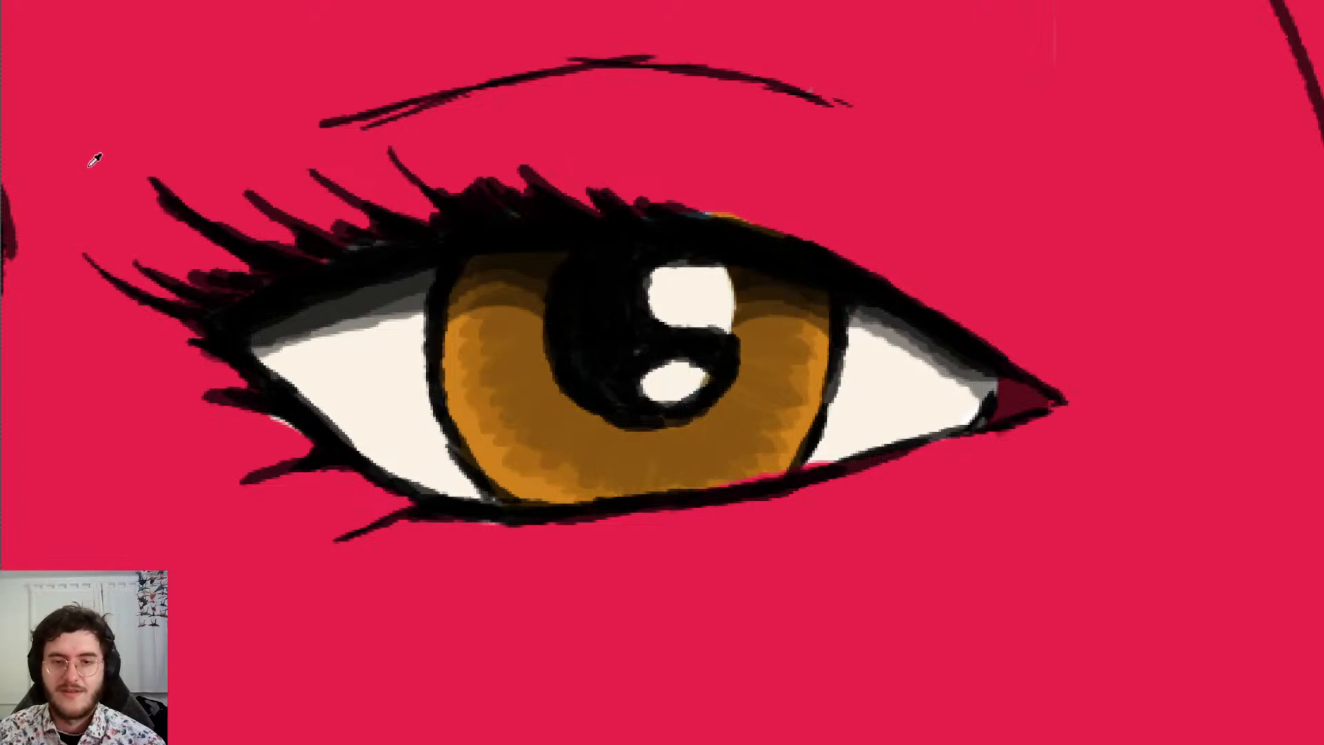
# Shade the iris of the eye at the viewer's right with darker brown around the pupil, keeping a stepped lighter rim
pyautogui.scroll(-8, 383, 338)
pyautogui.hscroll(8, 875, 333)
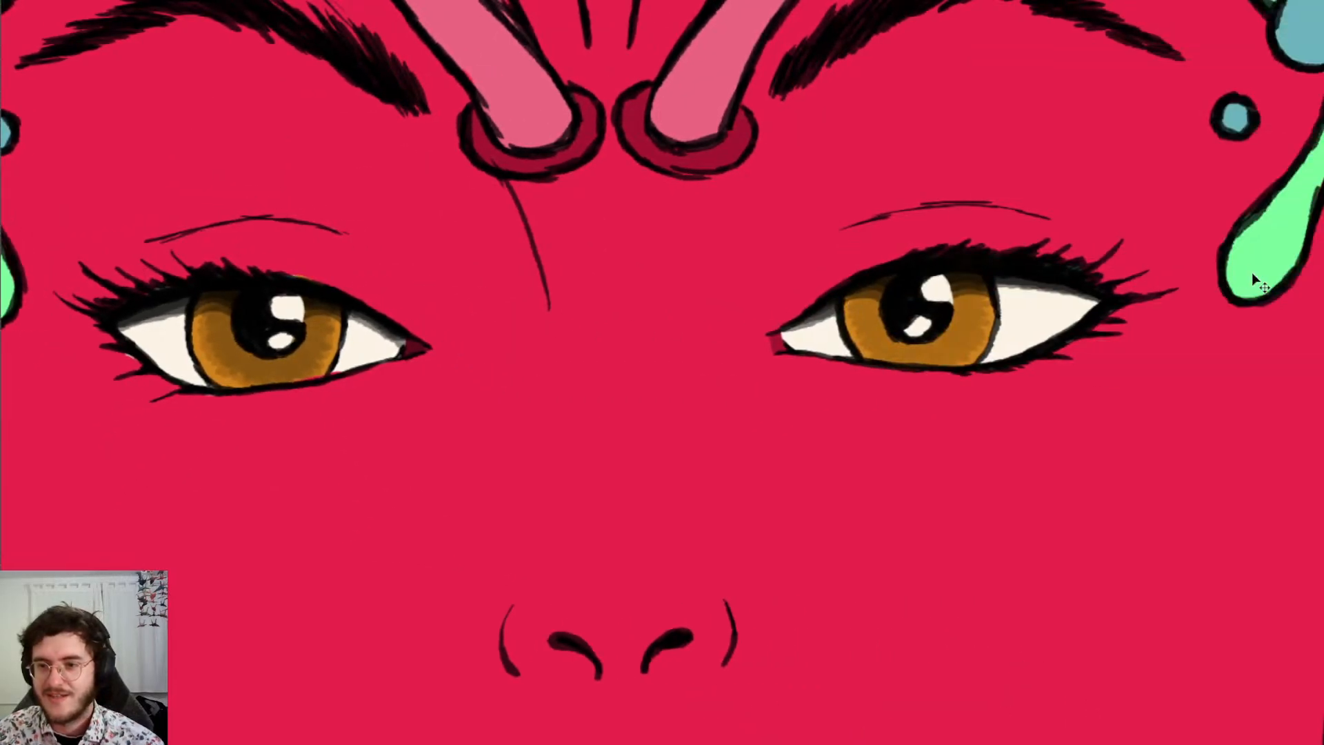
pyautogui.scroll(5, 1020, 263)
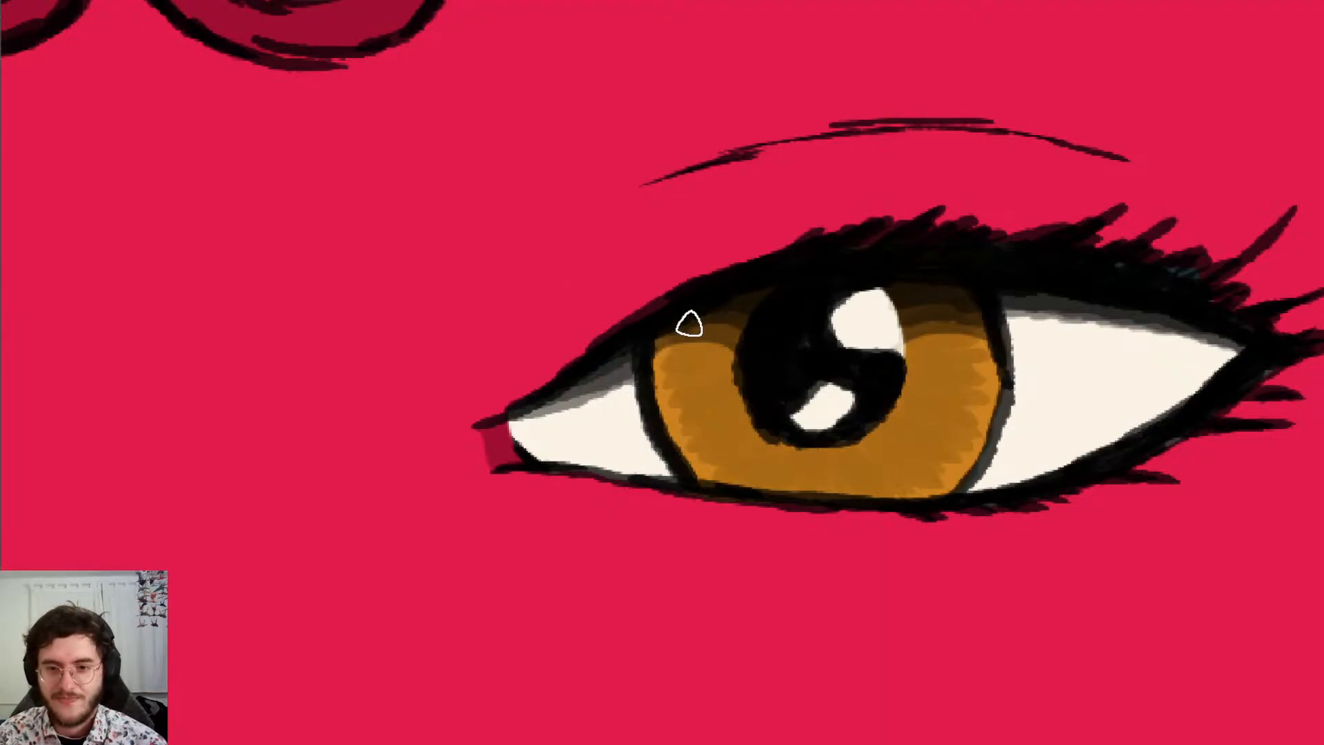
pyautogui.moveTo(690, 325)
pyautogui.mouseDown()
pyautogui.moveTo(700, 346)
pyautogui.moveTo(751, 351)
pyautogui.moveTo(694, 405)
pyautogui.moveTo(704, 416)
pyautogui.moveTo(762, 378)
pyautogui.moveTo(730, 416)
pyautogui.moveTo(723, 460)
pyautogui.moveTo(837, 459)
pyautogui.moveTo(877, 492)
pyautogui.mouseUp()
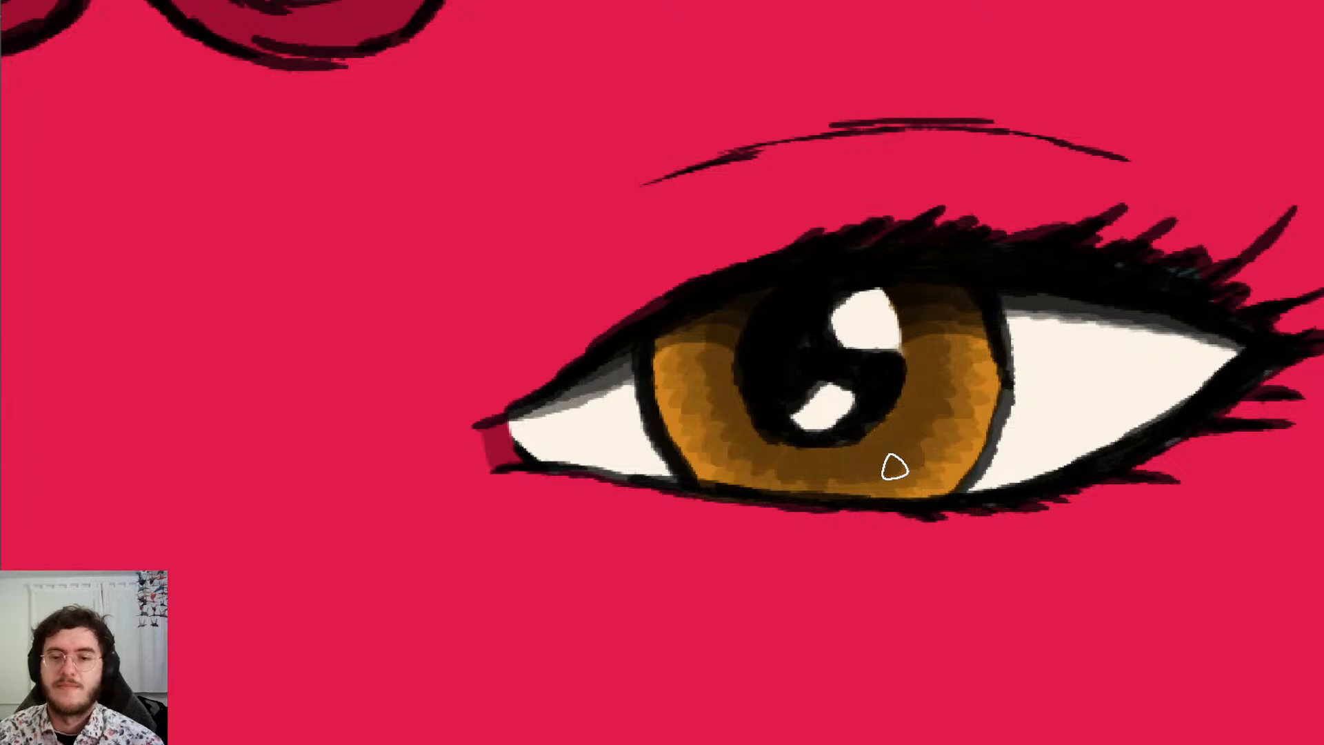
# Add a still darker brown ring around the pupil of the eye at the viewer's left, blending outward to amber
pyautogui.scroll(-4, 894, 463)
pyautogui.moveTo(377, 494); pyautogui.dragTo(571, 494)
pyautogui.scroll(5, 572, 476)
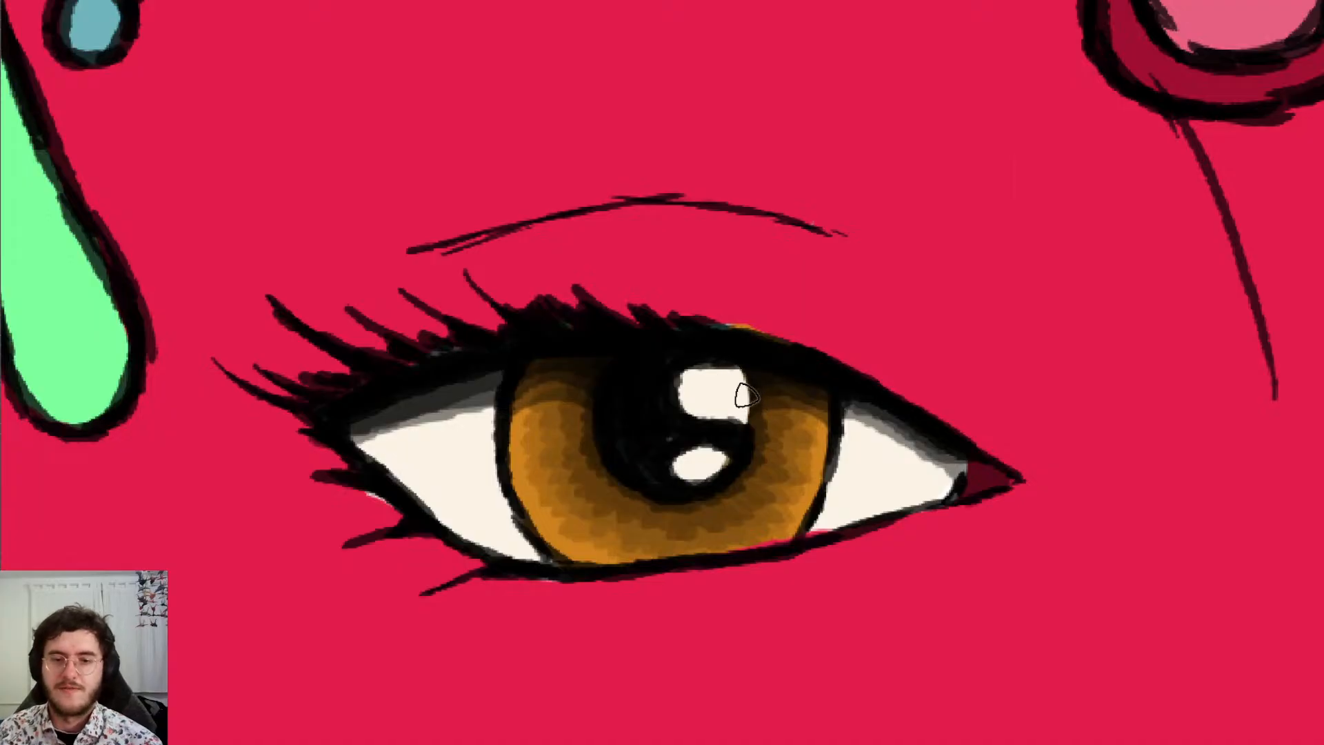
# Deepen the iris of the eye at the viewer's right with the darkest brown directly around the pupil
pyautogui.scroll(-10, 750, 386)
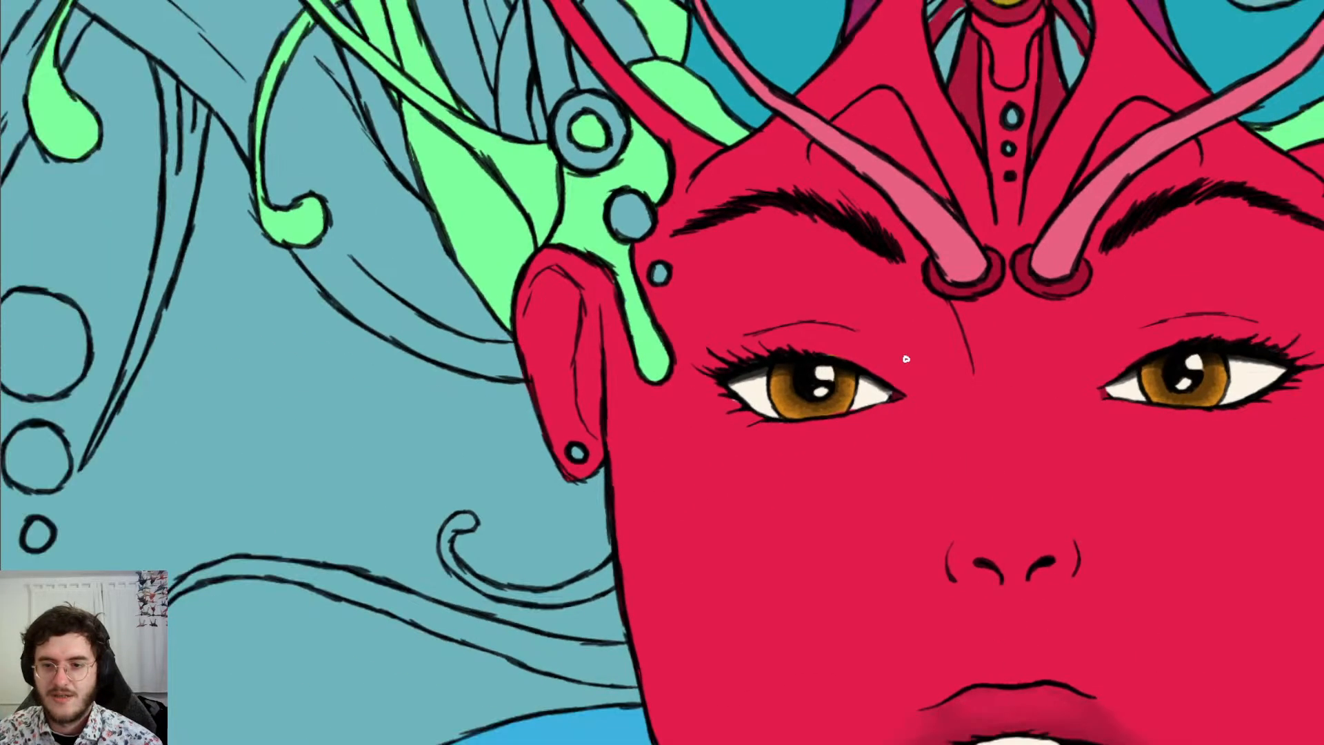
pyautogui.hscroll(8, 906, 358)
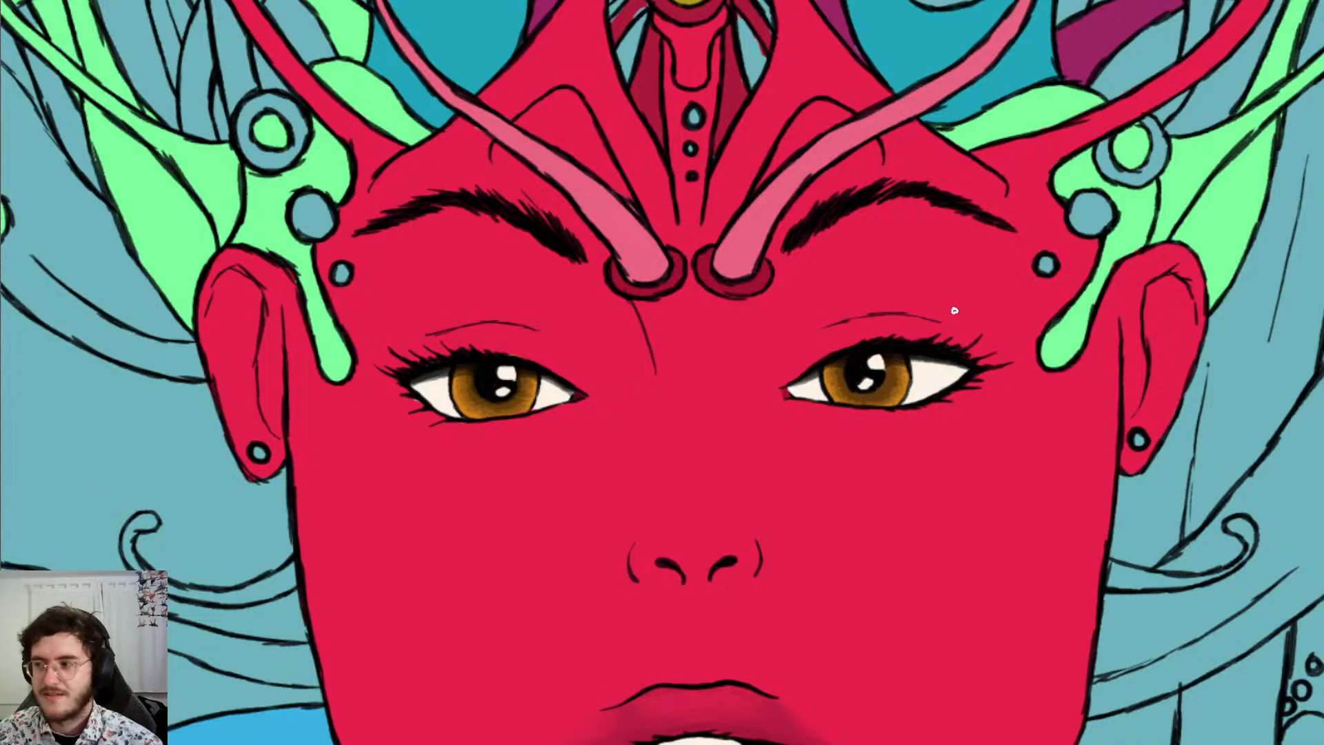
pyautogui.scroll(10, 954, 310)
pyautogui.scroll(-1, 759, 487)
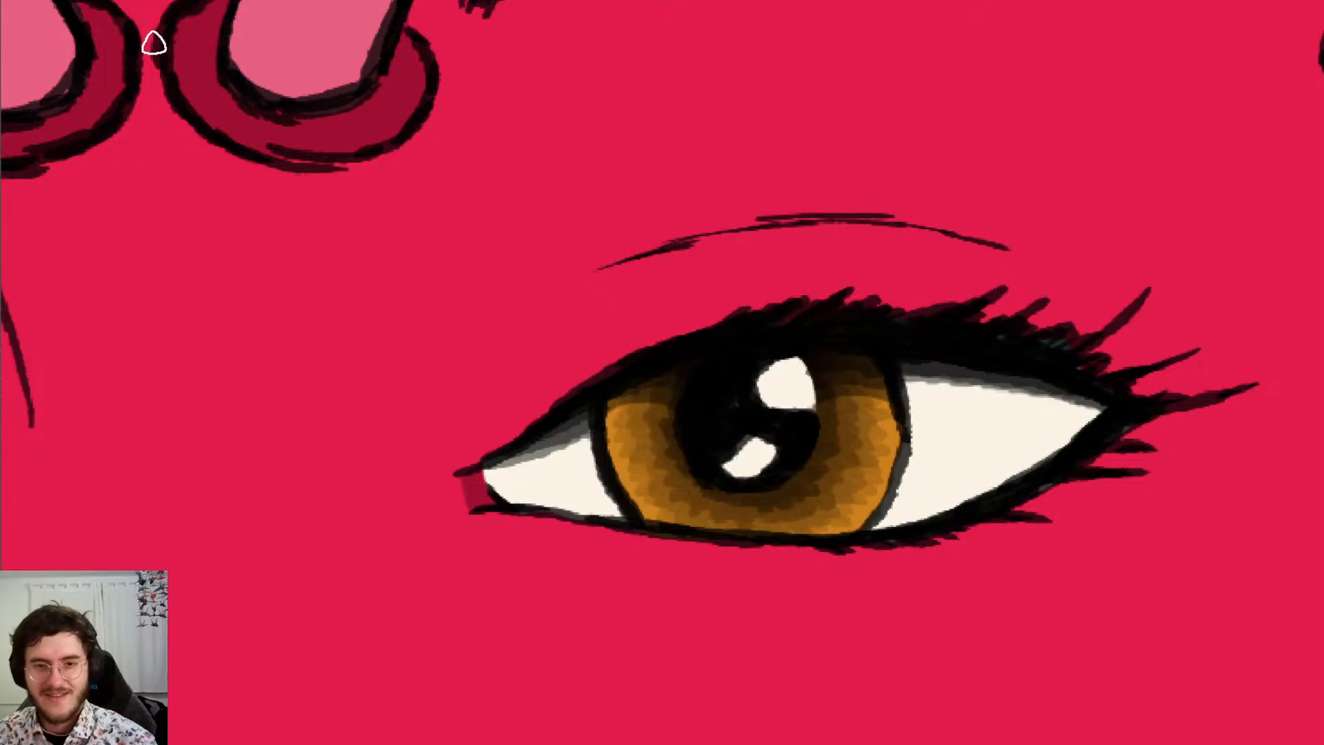
# Examine how the shaded amber irises look against the whole face and crown
pyautogui.scroll(-10, 153, 43)
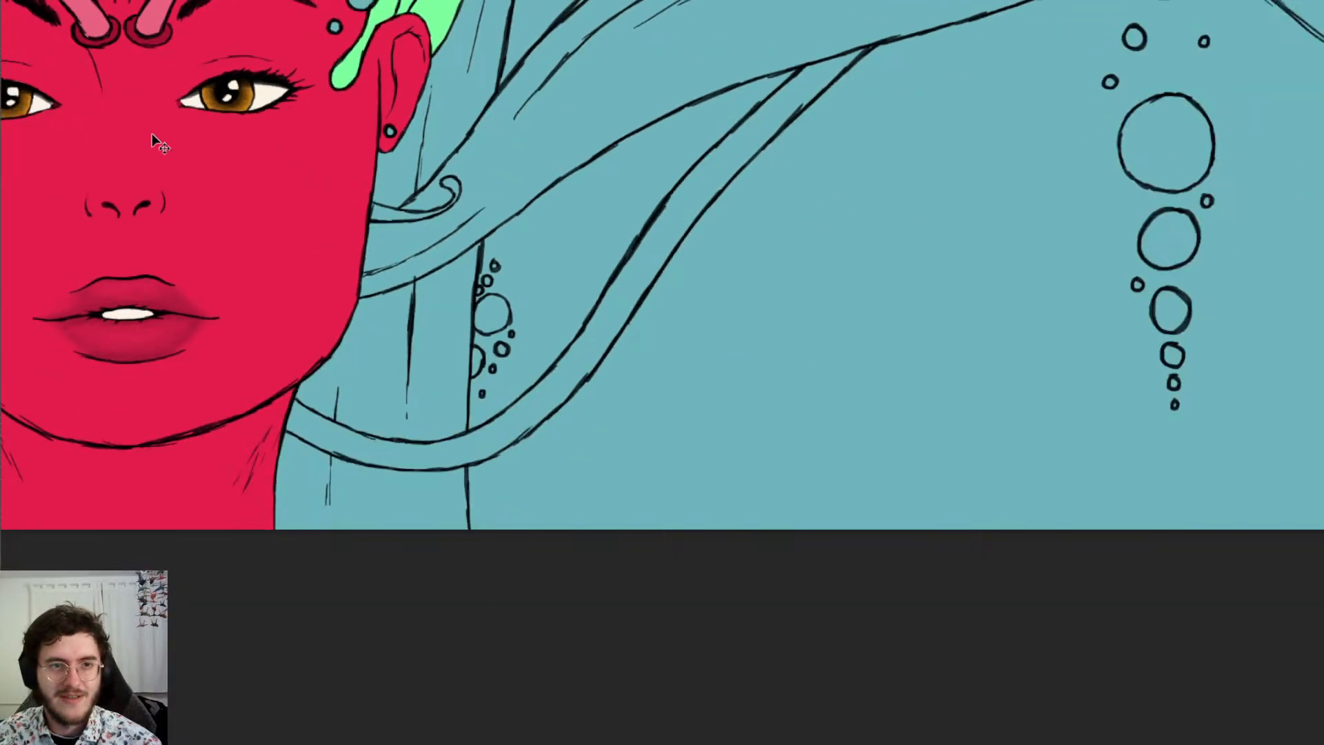
pyautogui.hscroll(-15, 153, 138)
pyautogui.scroll(1, 248, 249)
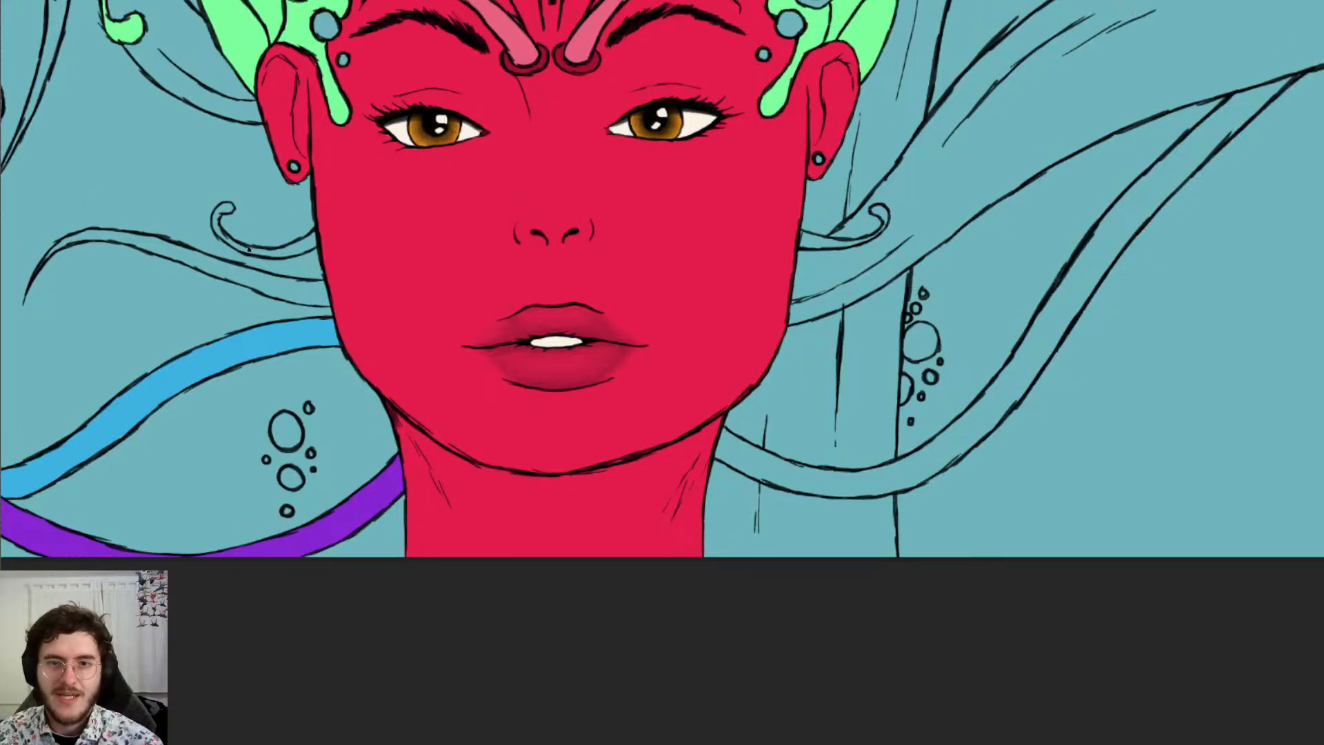
pyautogui.scroll(4, 248, 248)
pyautogui.hscroll(-4, 209, 198)
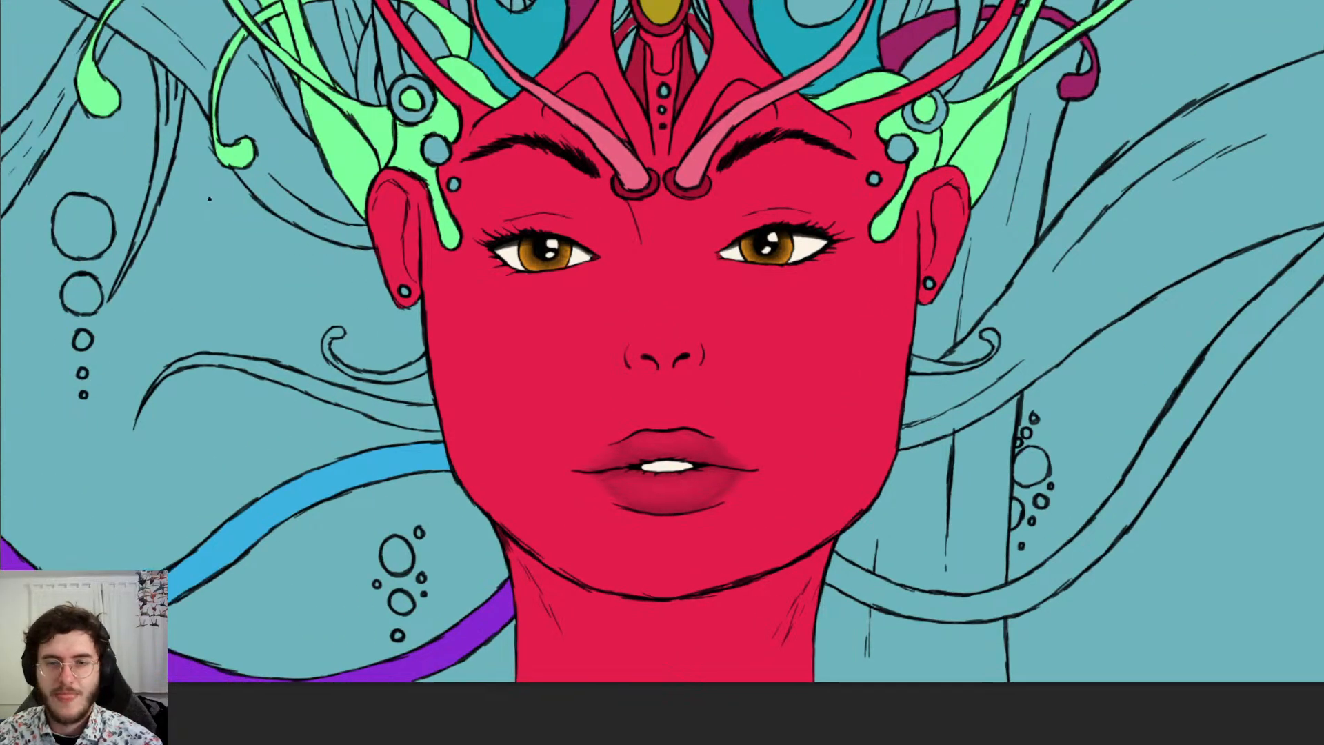
pyautogui.scroll(3, 209, 198)
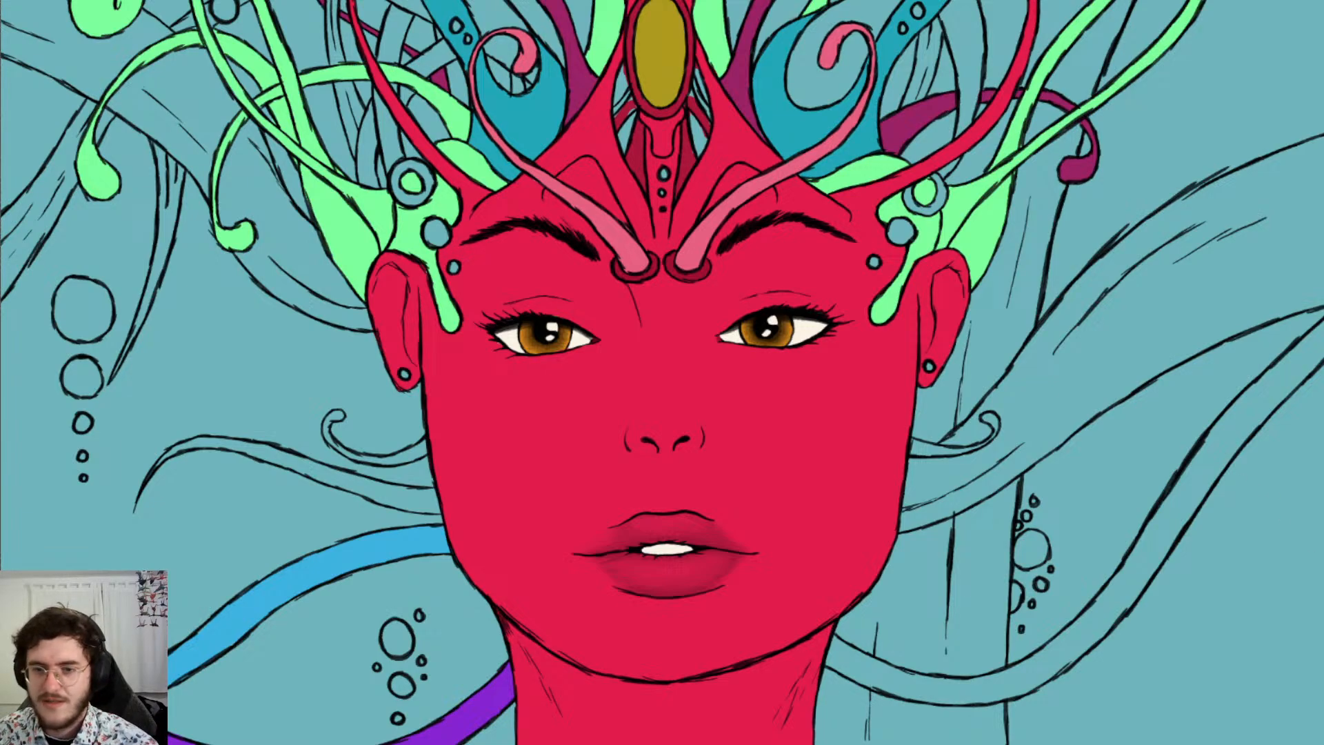
pyautogui.hscroll(2, 974, 464)
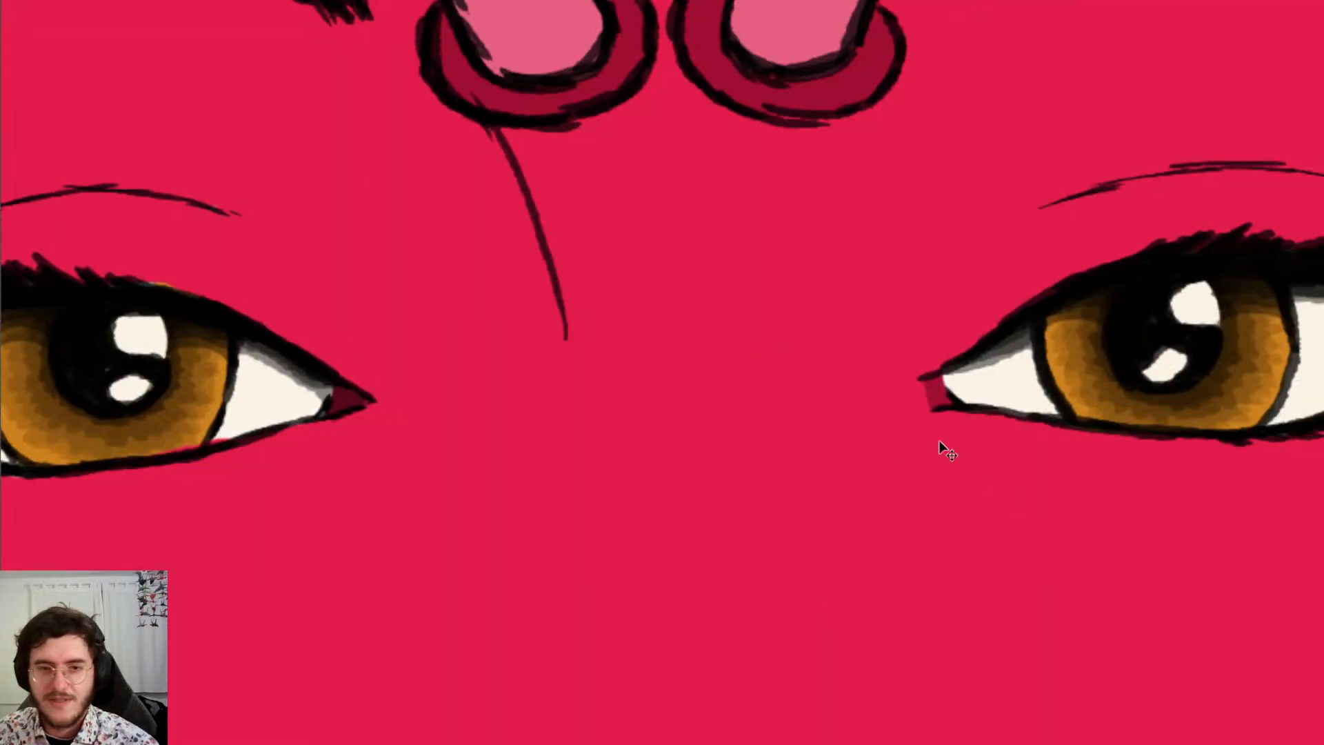
# Remove the amber iris colouring temporarily to compare the eyes with their plain teal base, and restore it
pyautogui.scroll(2, 923, 428)
pyautogui.moveTo(739, 433); pyautogui.dragTo(795, 433)
pyautogui.scroll(-2, 763, 434)
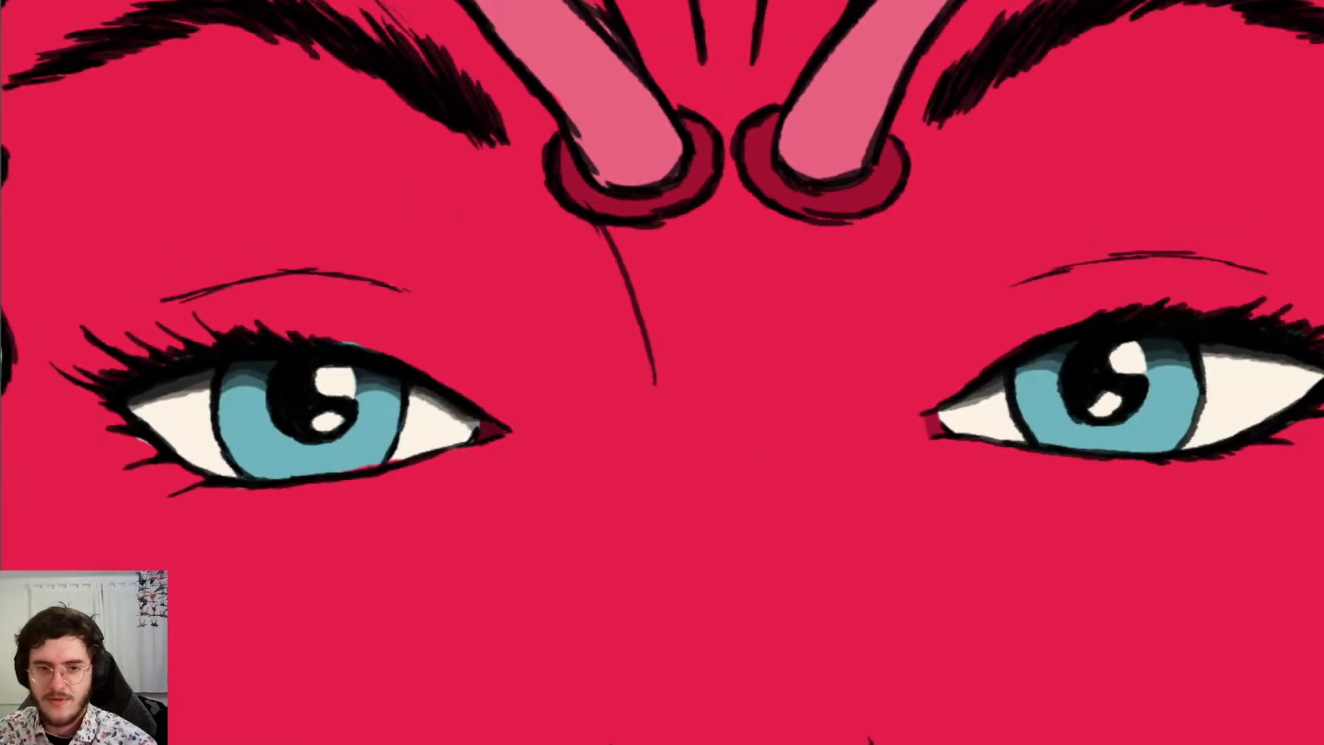
pyautogui.hotkey('ctrl', 'z')
pyautogui.scroll(-10, 727, 443)
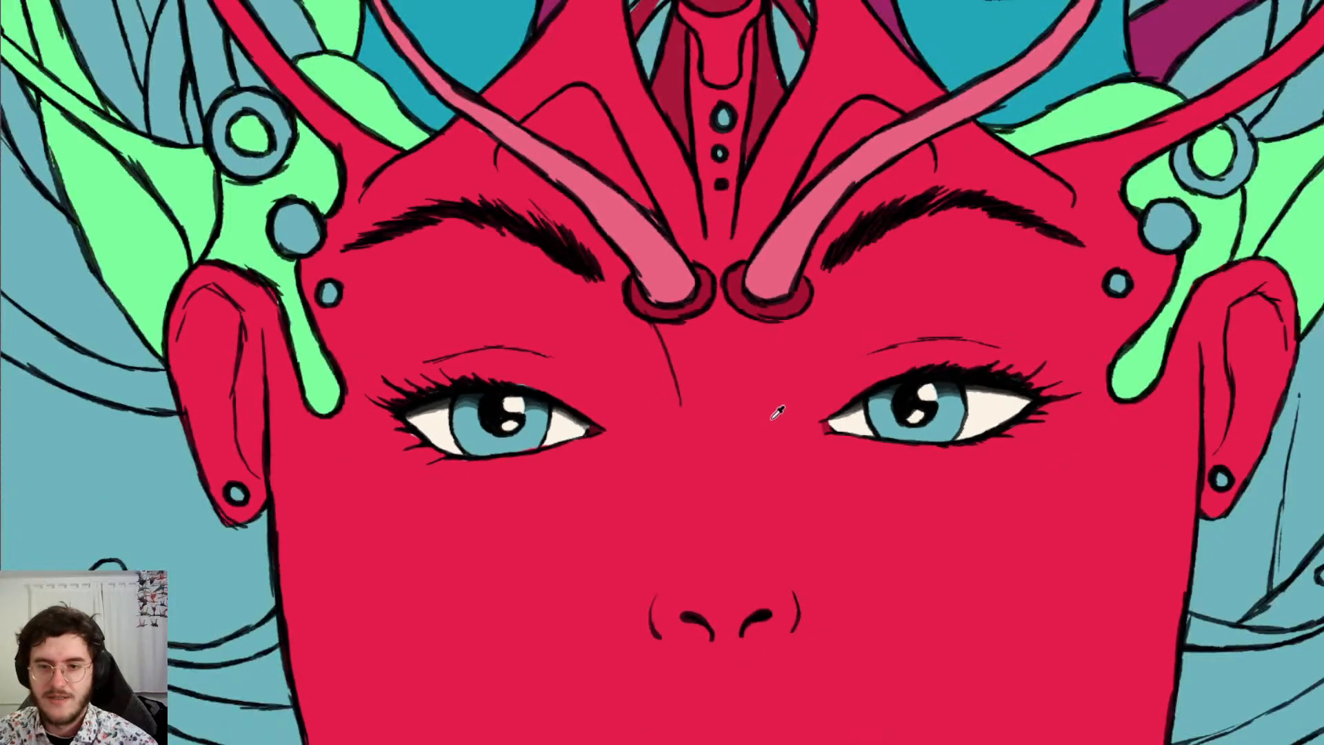
pyautogui.scroll(-2, 764, 423)
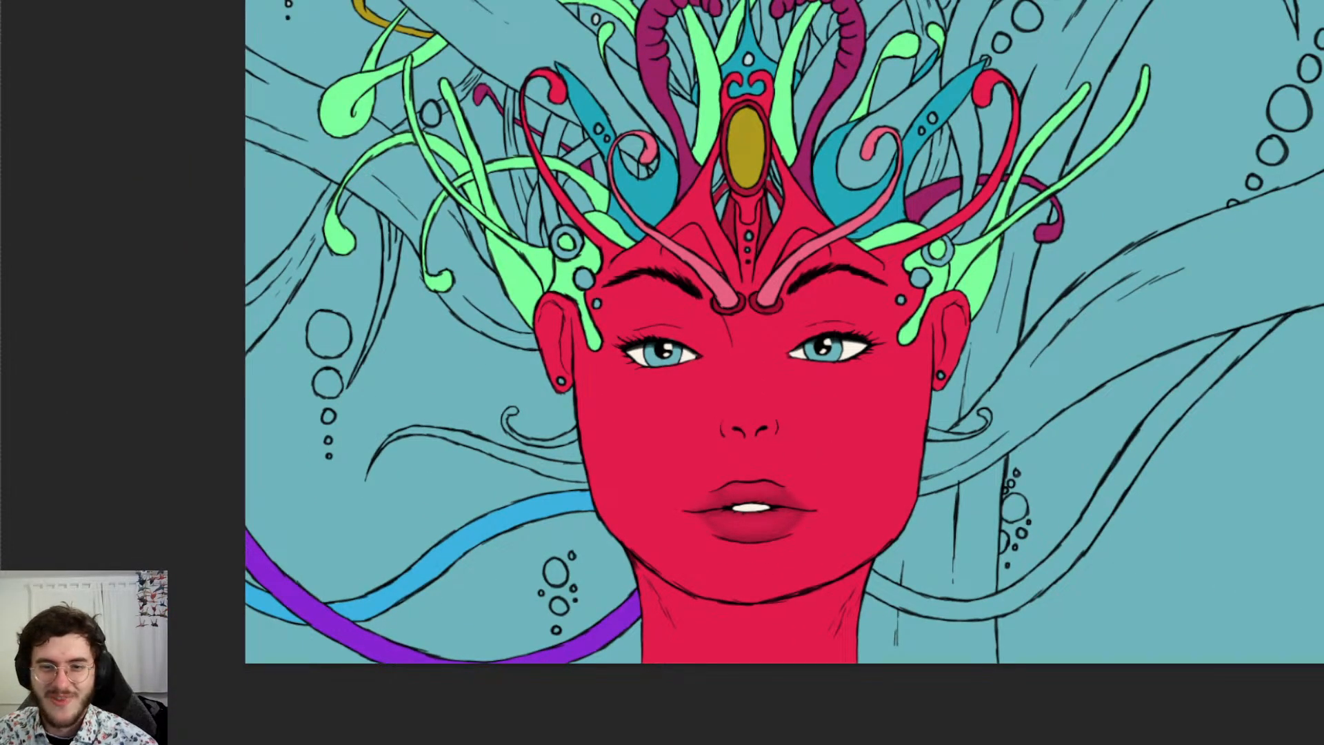
pyautogui.hotkey('ctrl', 'z')
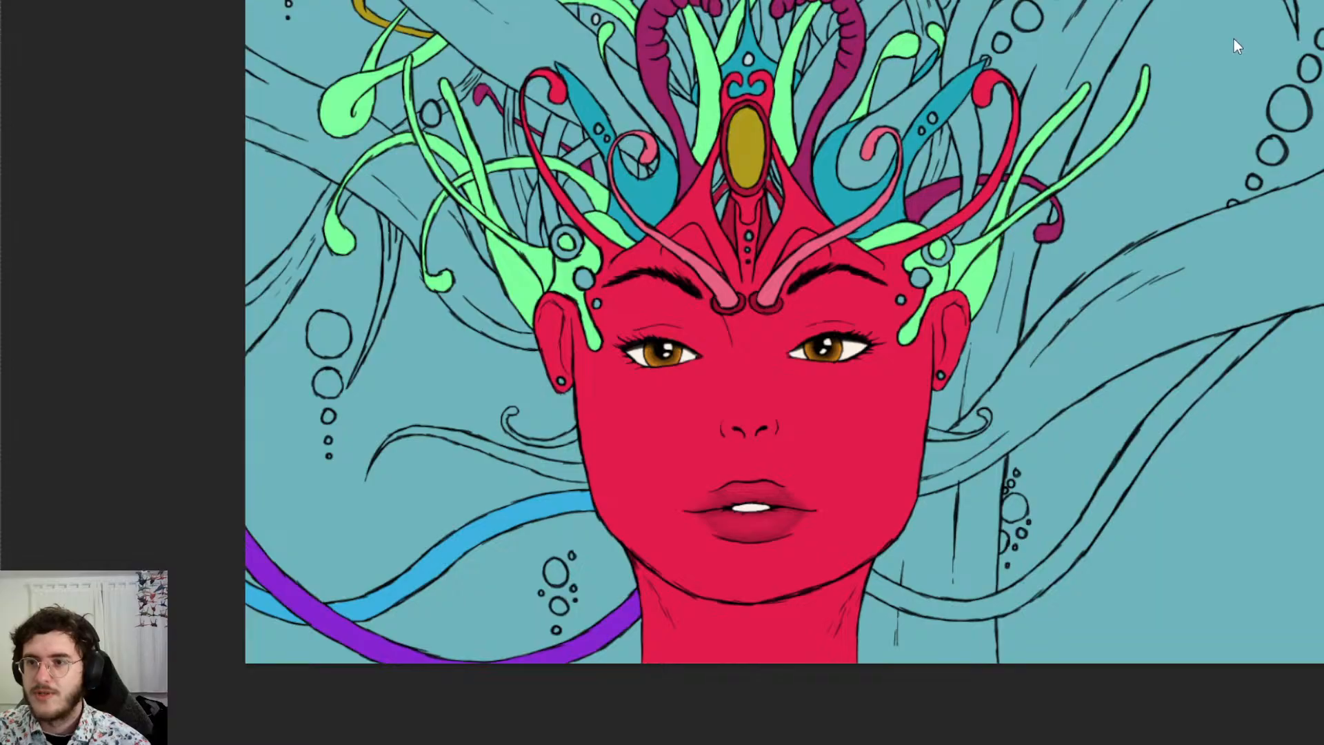
# Try purple, teal-green and green hues on both shaded irises, and return them to amber
pyautogui.moveTo(1236, 35); pyautogui.dragTo(1211, 42)
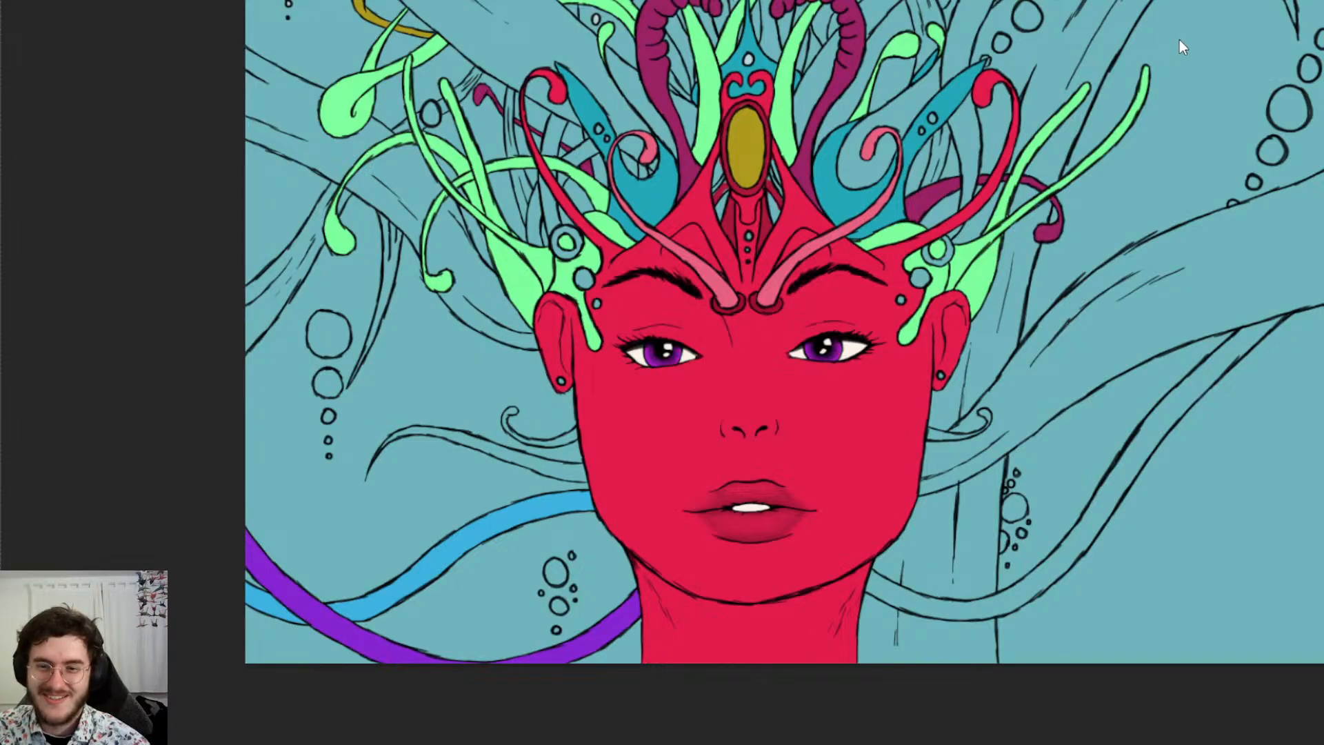
pyautogui.moveTo(1176, 40); pyautogui.dragTo(1313, 33)
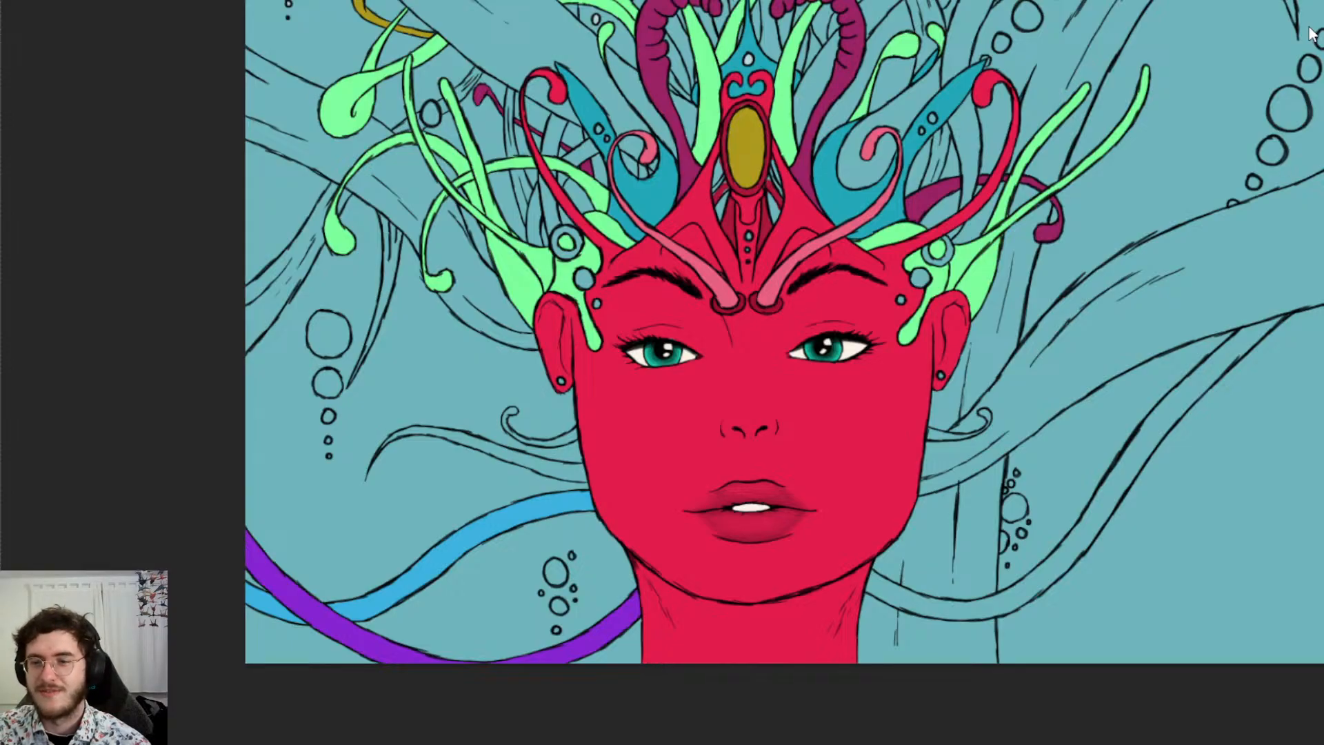
pyautogui.moveTo(1310, 34); pyautogui.dragTo(1296, 35)
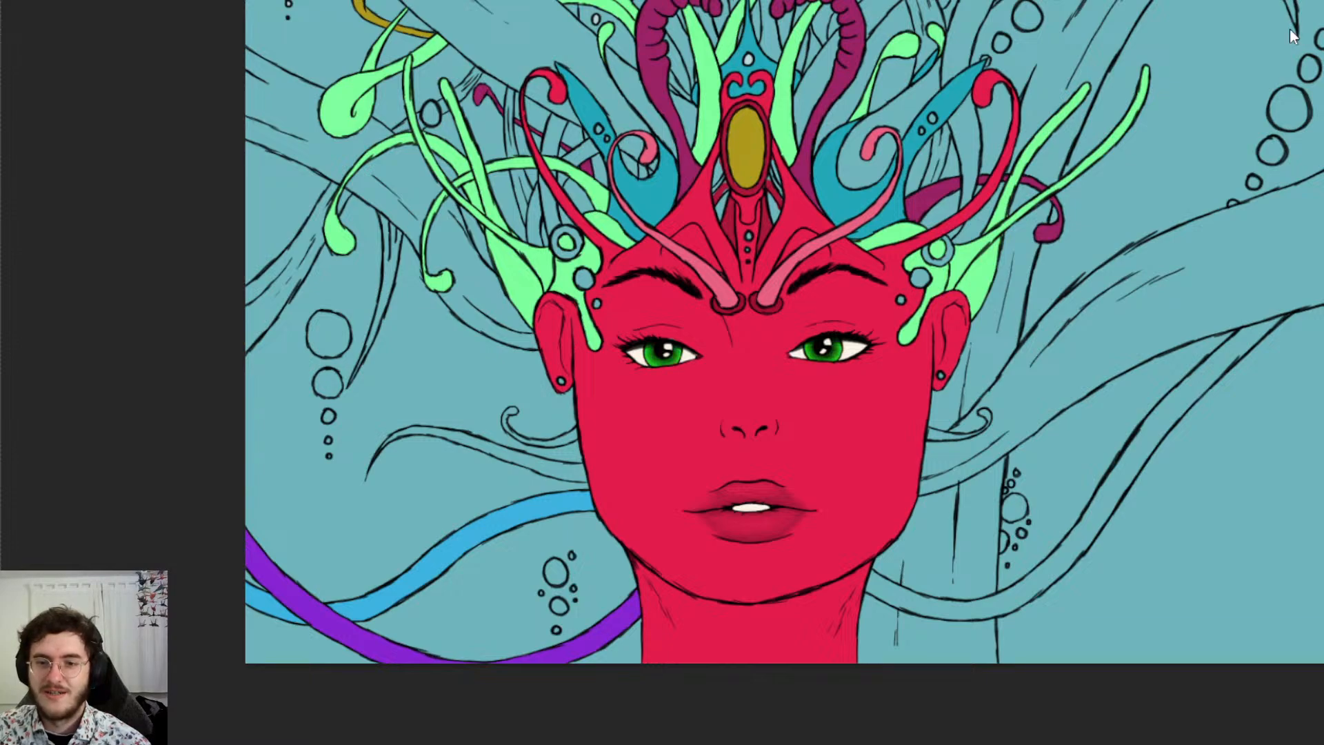
pyautogui.moveTo(1285, 36); pyautogui.dragTo(1240, 45)
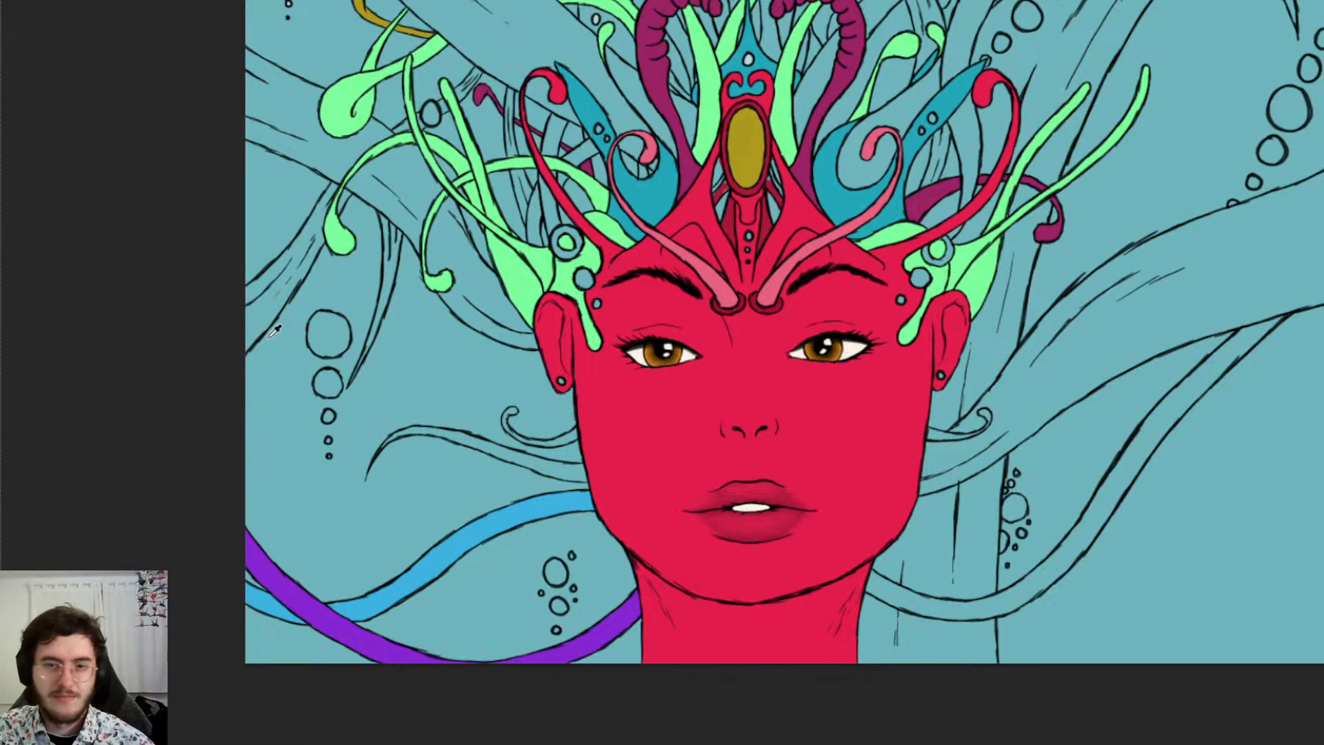
# Sample the dark red beside the forehead's central ridge and paint over the brighter strands on both sides below the gold gem
pyautogui.scroll(4, 739, 221)
pyautogui.scroll(3, 903, 214)
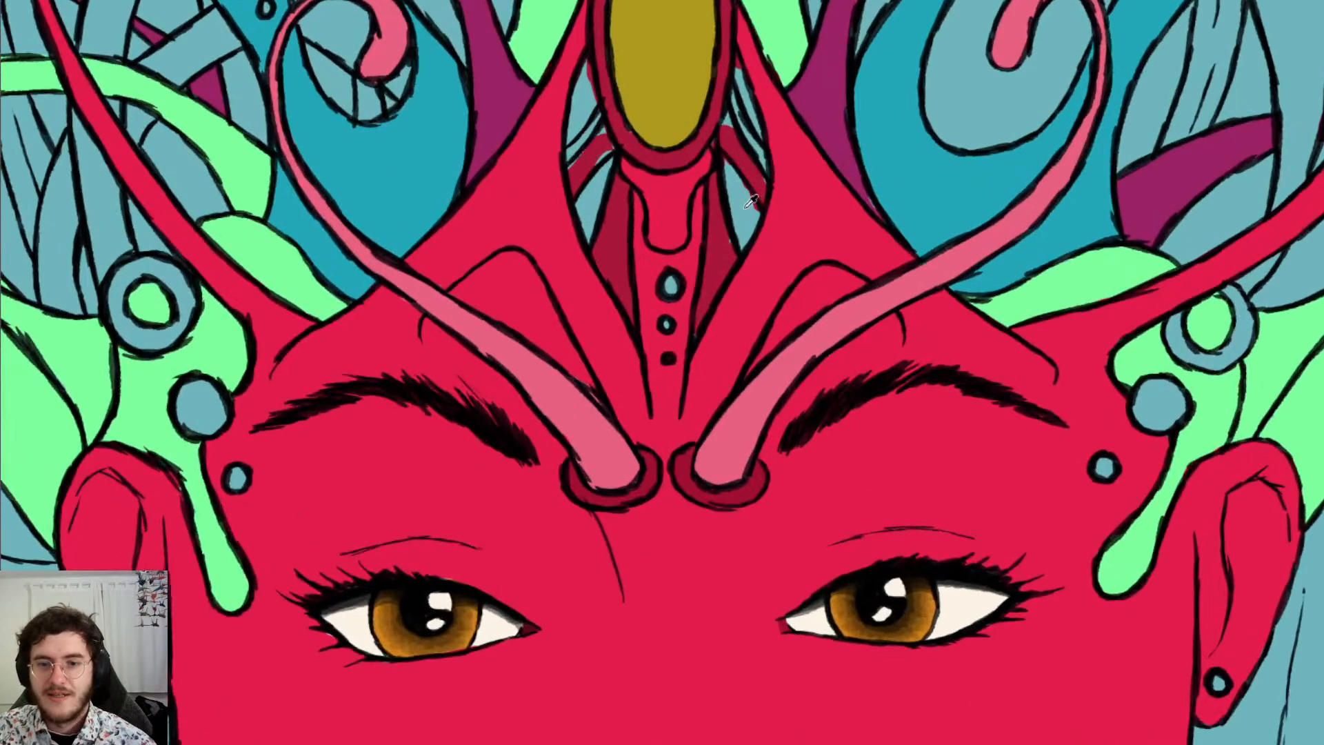
pyautogui.scroll(-2, 744, 208)
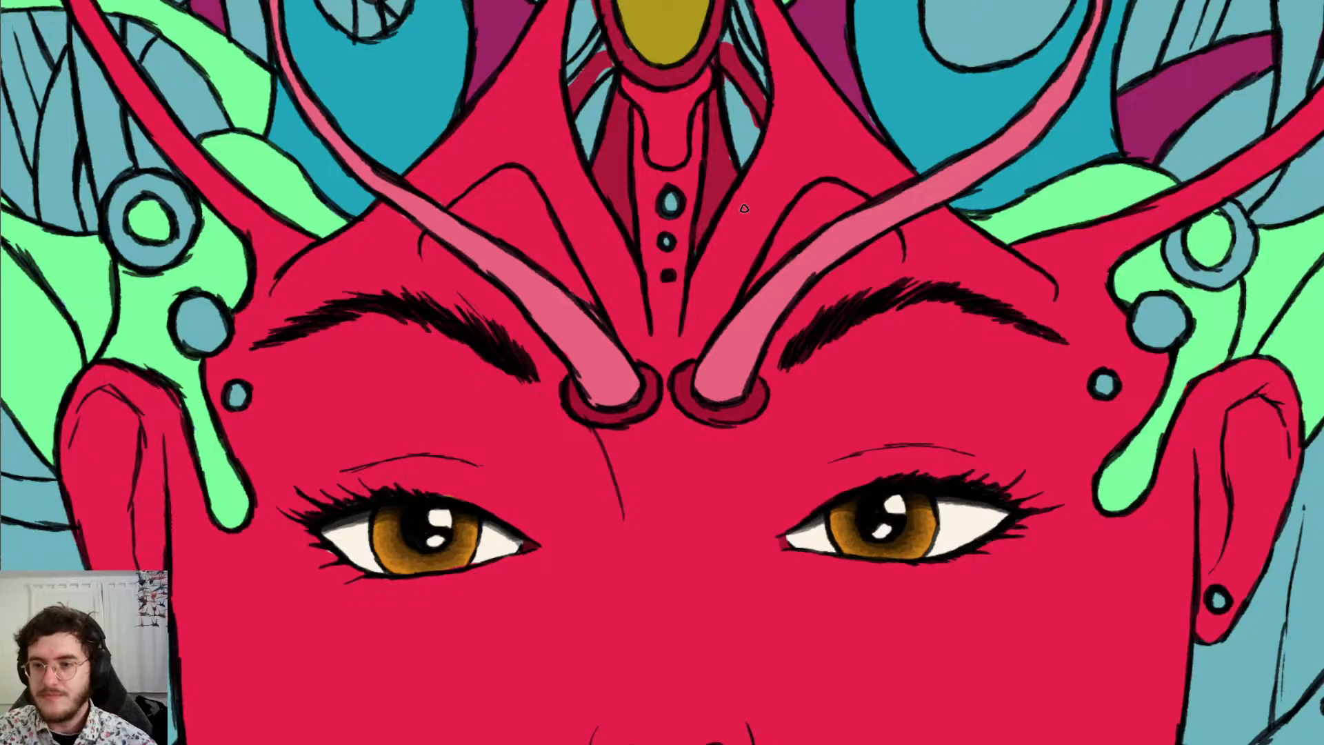
pyautogui.scroll(7, 744, 208)
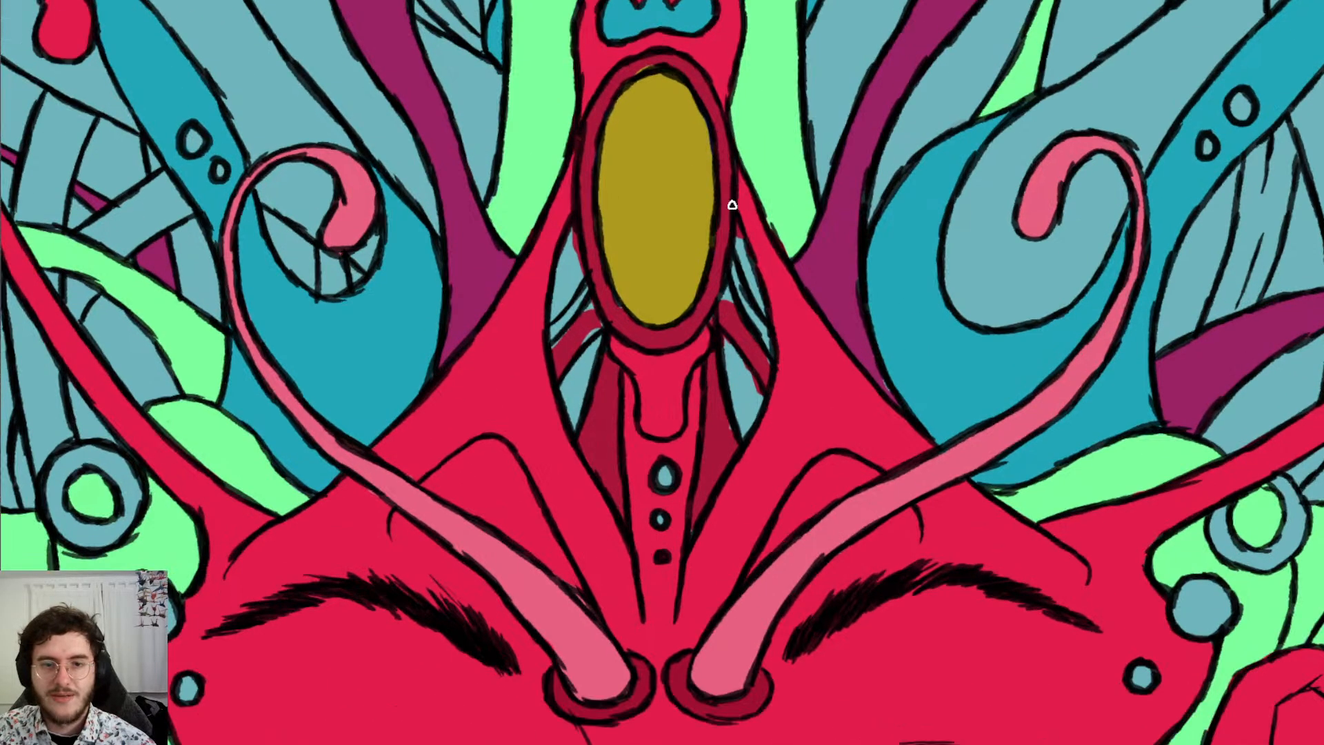
pyautogui.scroll(2, 732, 205)
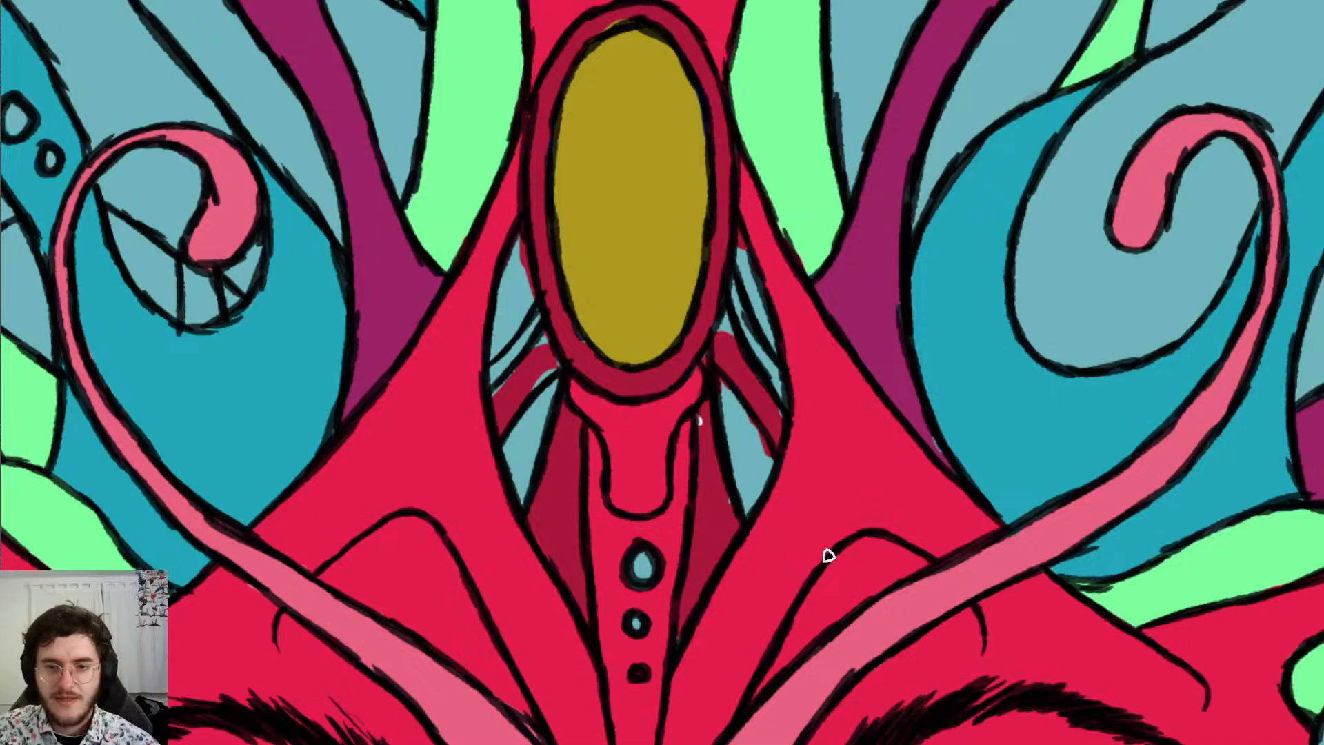
pyautogui.click(556, 503)
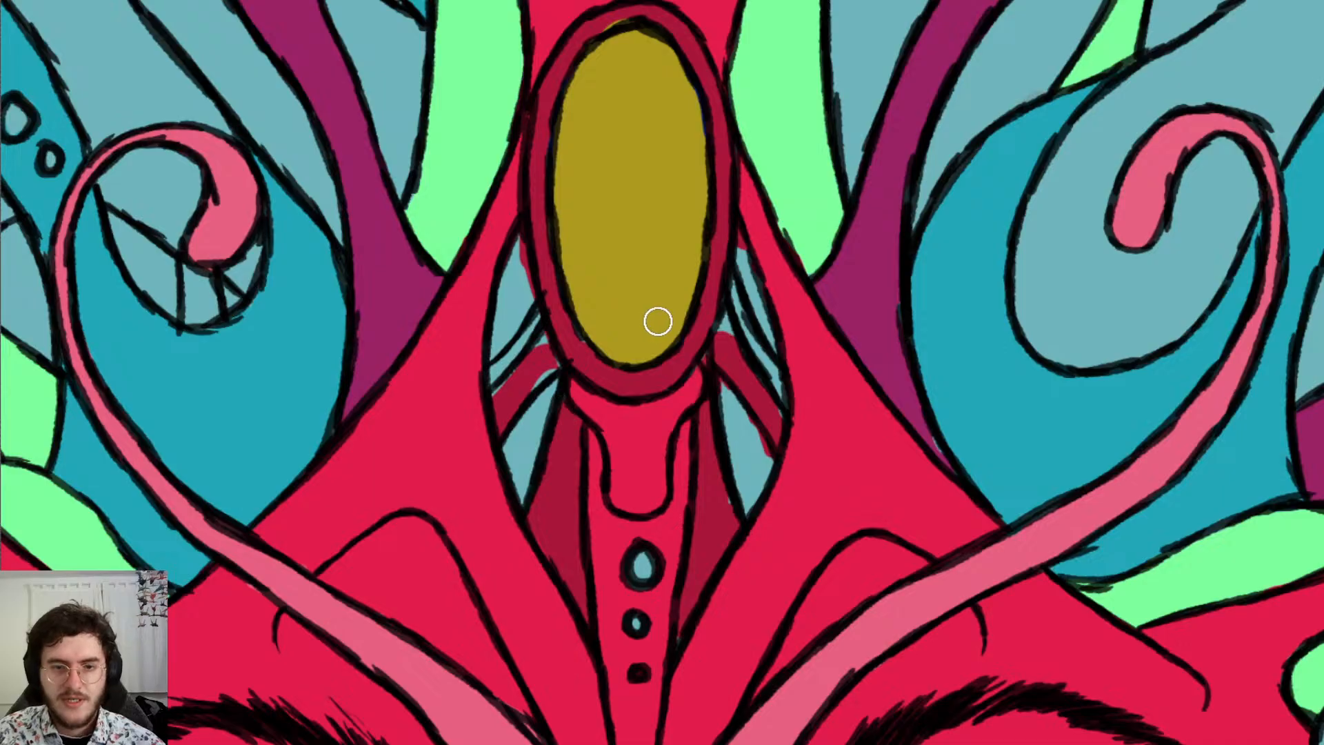
pyautogui.moveTo(504, 397)
pyautogui.mouseDown()
pyautogui.moveTo(547, 340)
pyautogui.moveTo(535, 378)
pyautogui.moveTo(579, 331)
pyautogui.mouseUp()
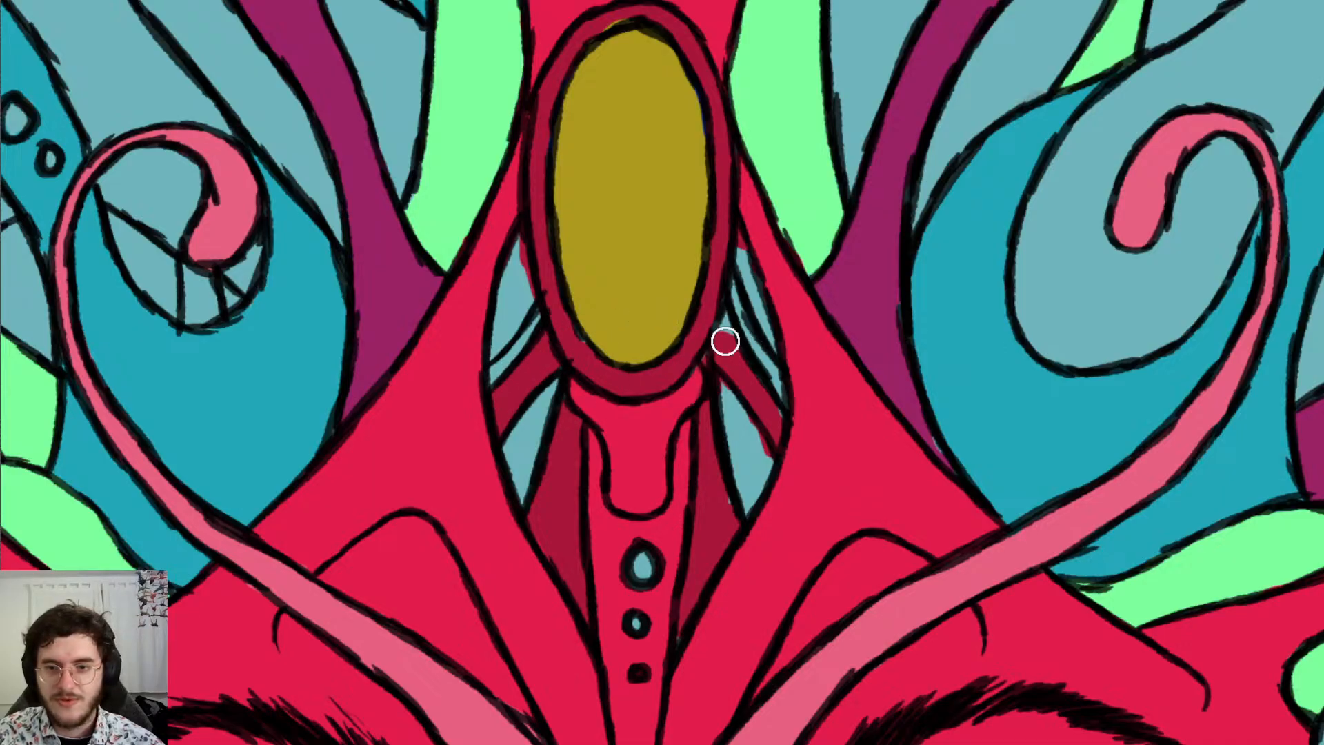
pyautogui.moveTo(725, 340); pyautogui.dragTo(736, 371)
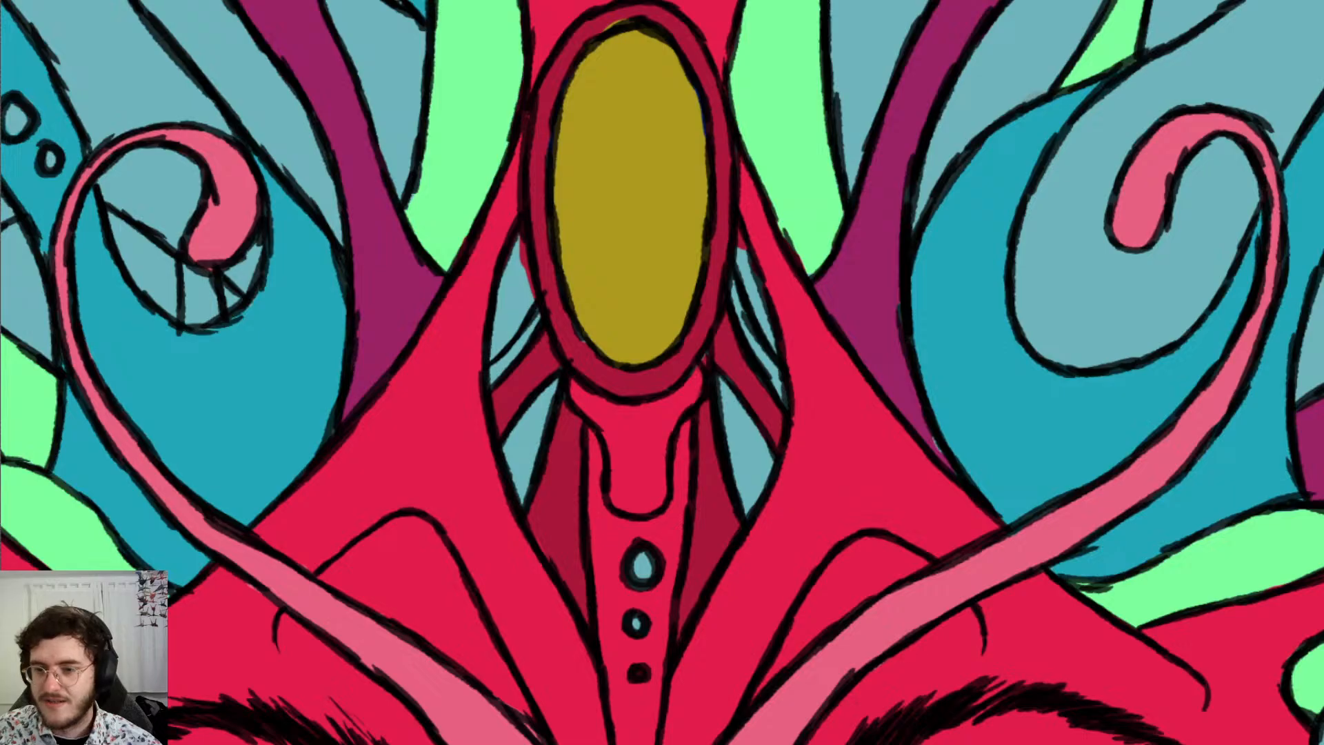
# Check the whole illustration and fill the thin upper strands beside the gold gem's lower edge with the same dark red
pyautogui.scroll(-5, 876, 424)
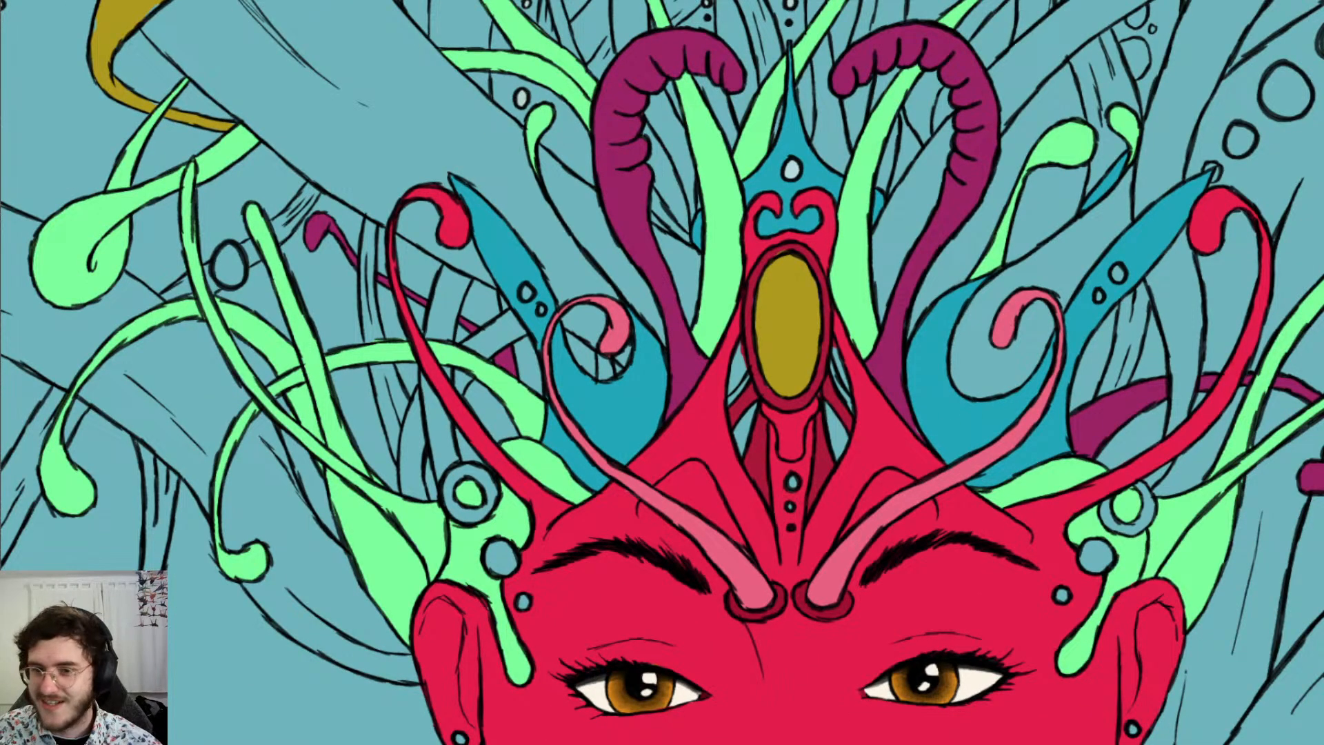
pyautogui.scroll(-5, 841, 412)
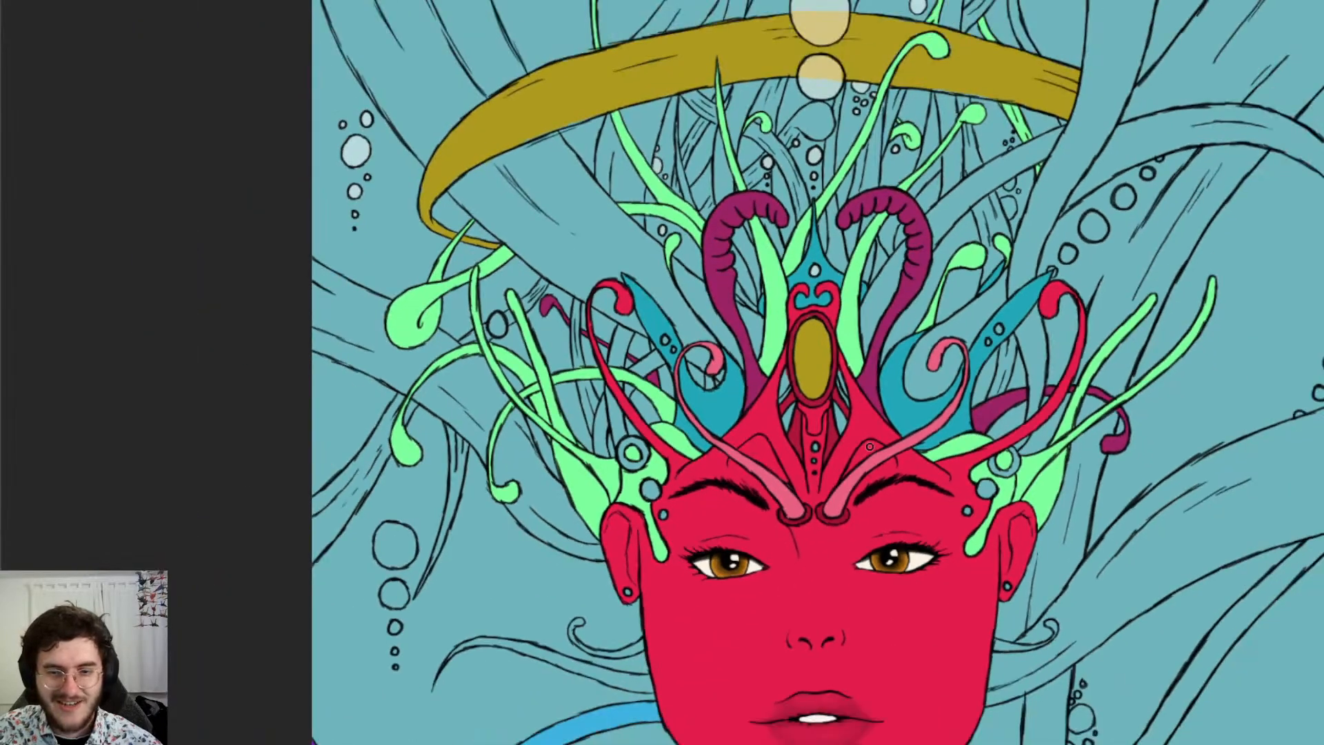
pyautogui.moveTo(841, 412); pyautogui.dragTo(431, 380)
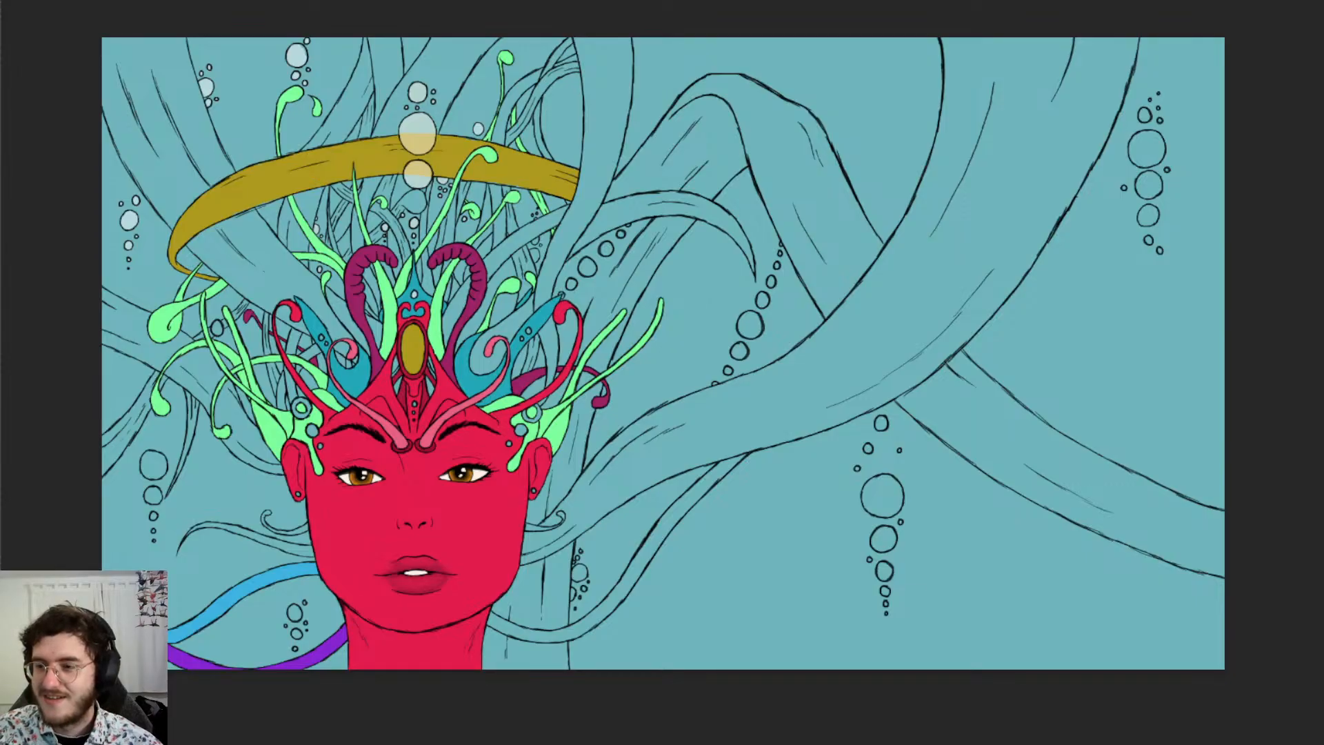
pyautogui.scroll(10, 456, 335)
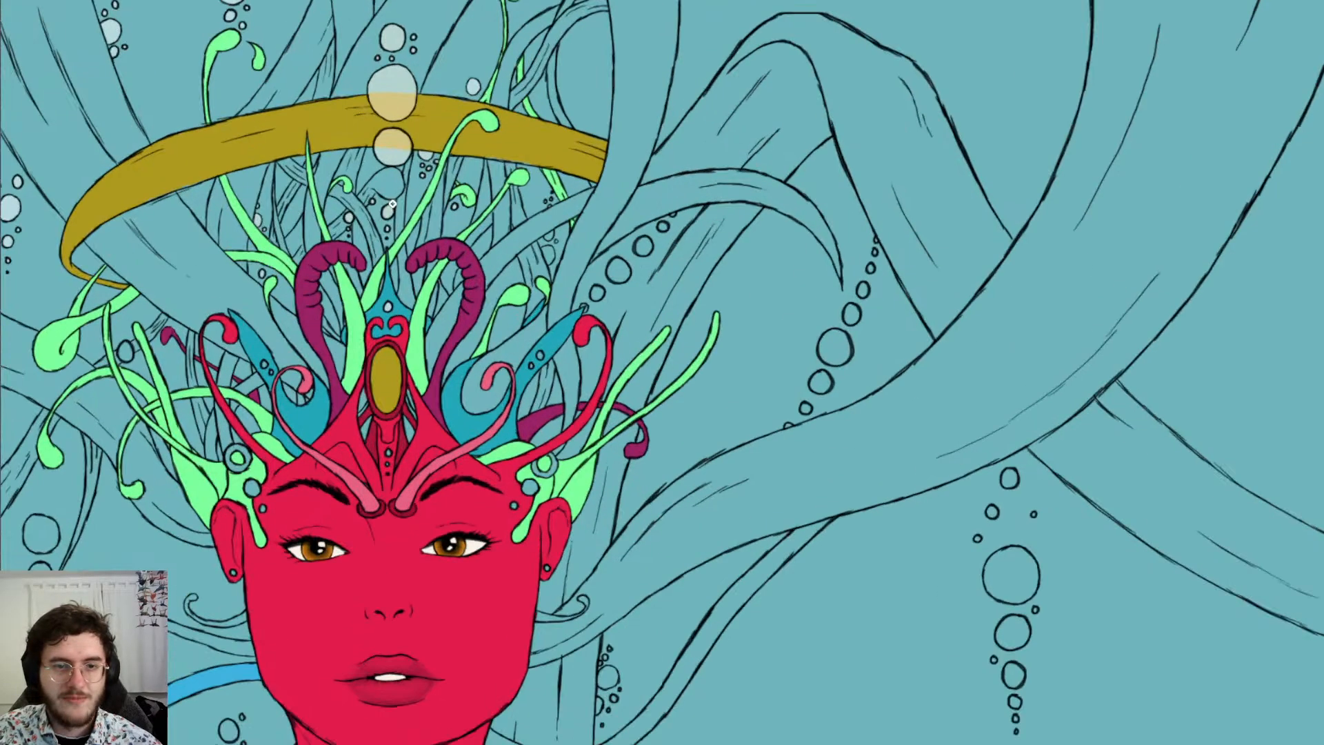
pyautogui.scroll(3, 345, 464)
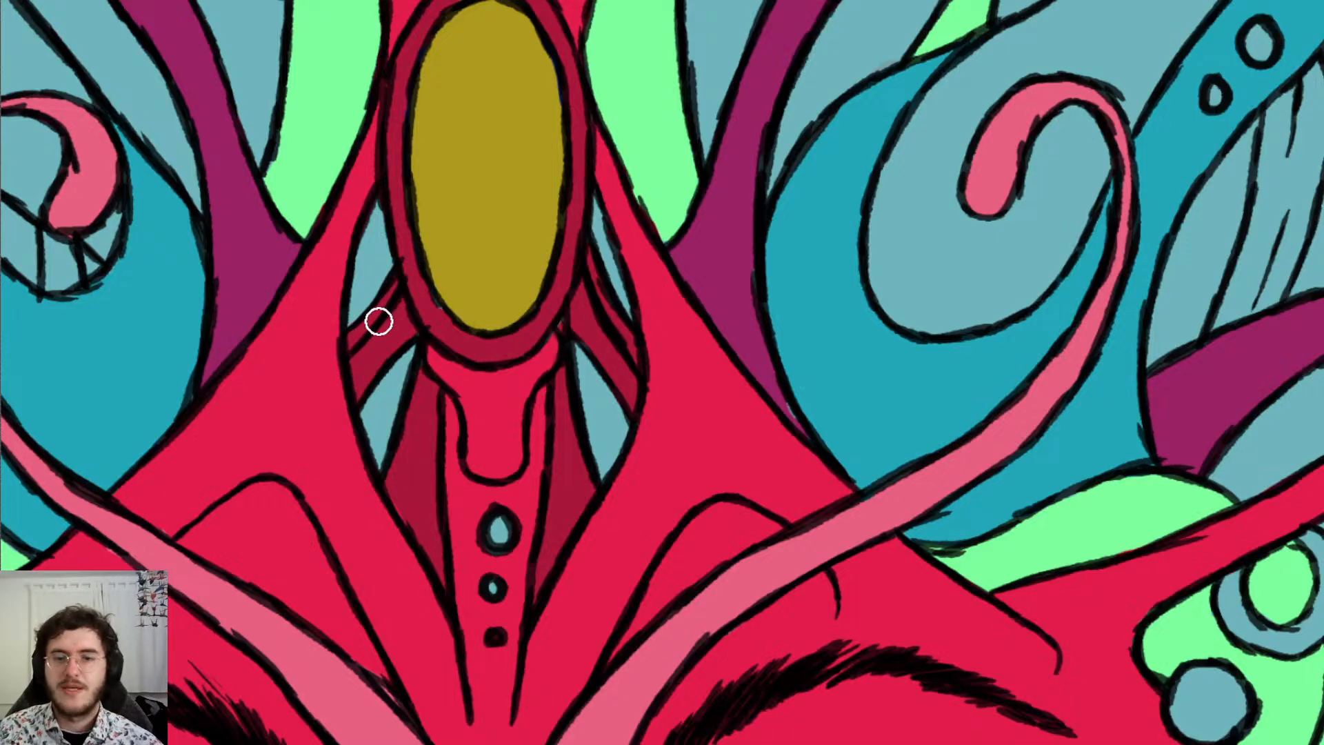
# Examine the whole illustration, comparing the coloured crown and face with the uncoloured background tentacles
pyautogui.scroll(-10, 378, 321)
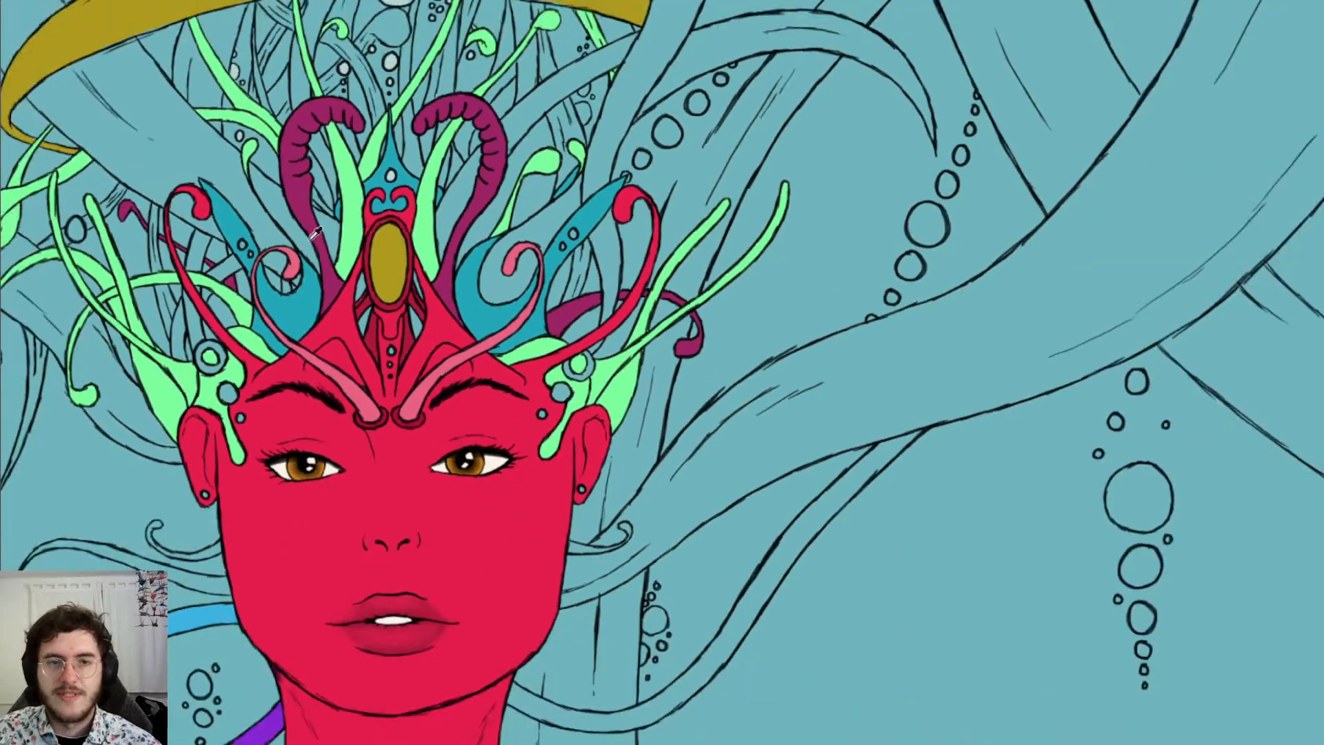
pyautogui.scroll(-3, 316, 233)
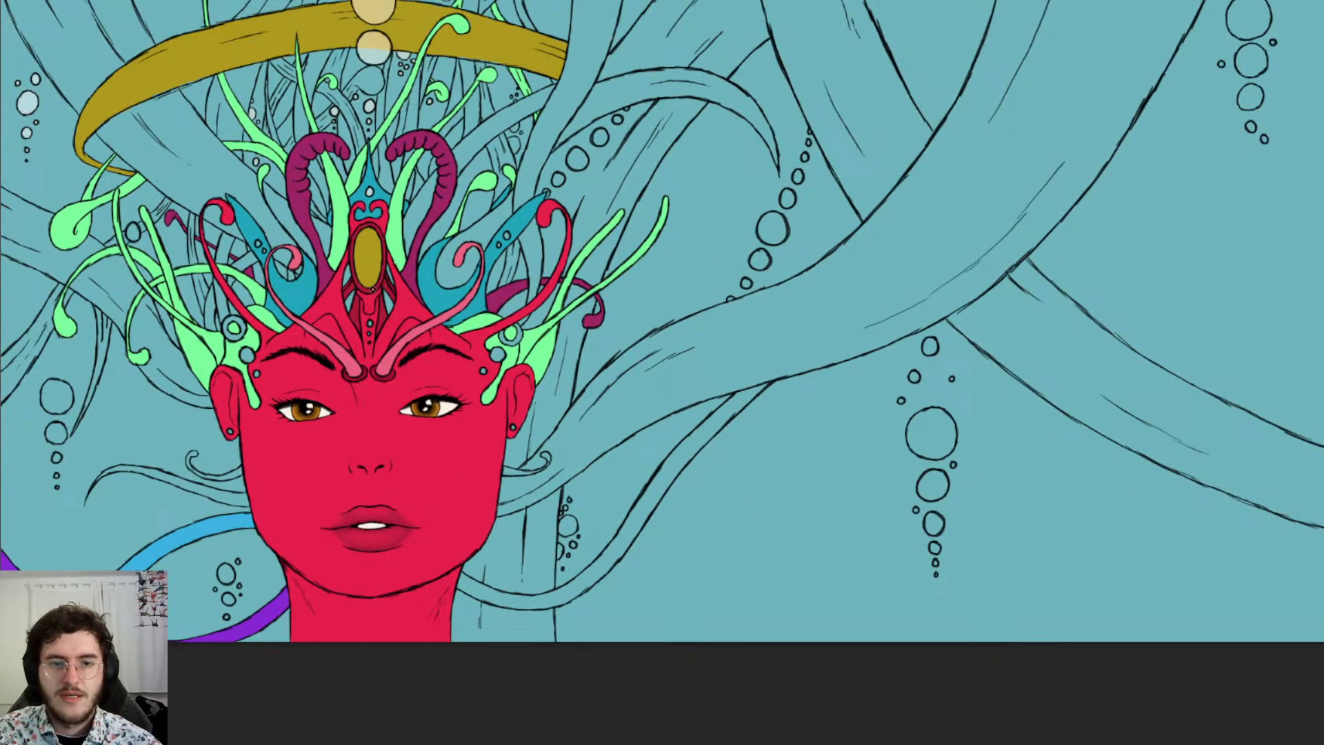
pyautogui.hscroll(-3, 352, 281)
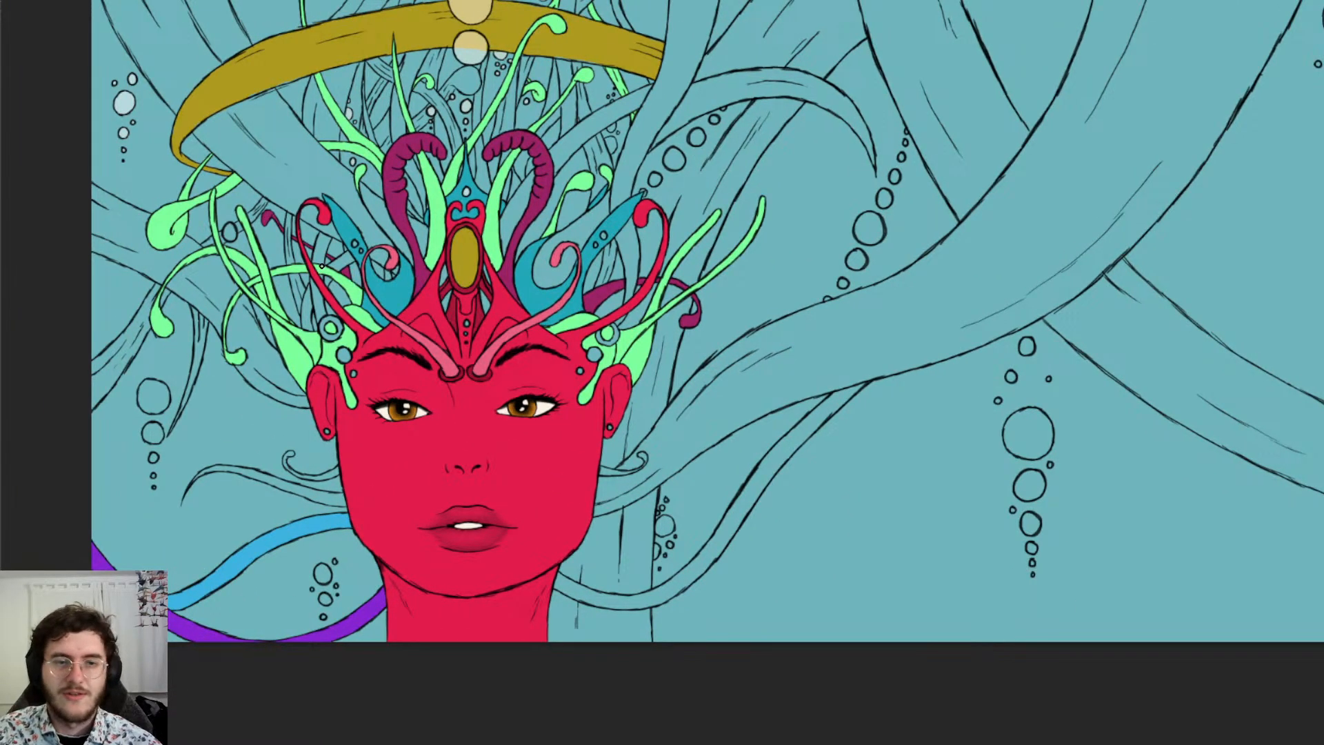
pyautogui.scroll(5, 321, 266)
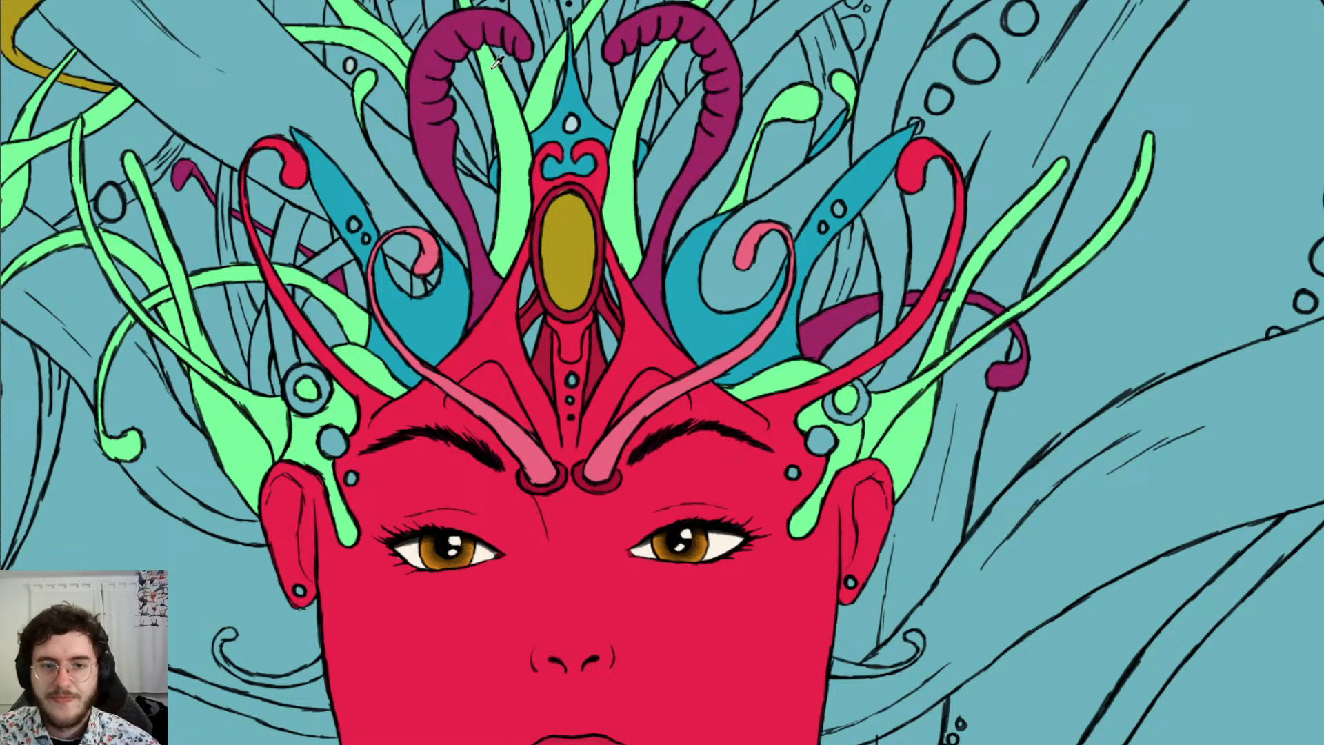
pyautogui.scroll(-4, 599, 206)
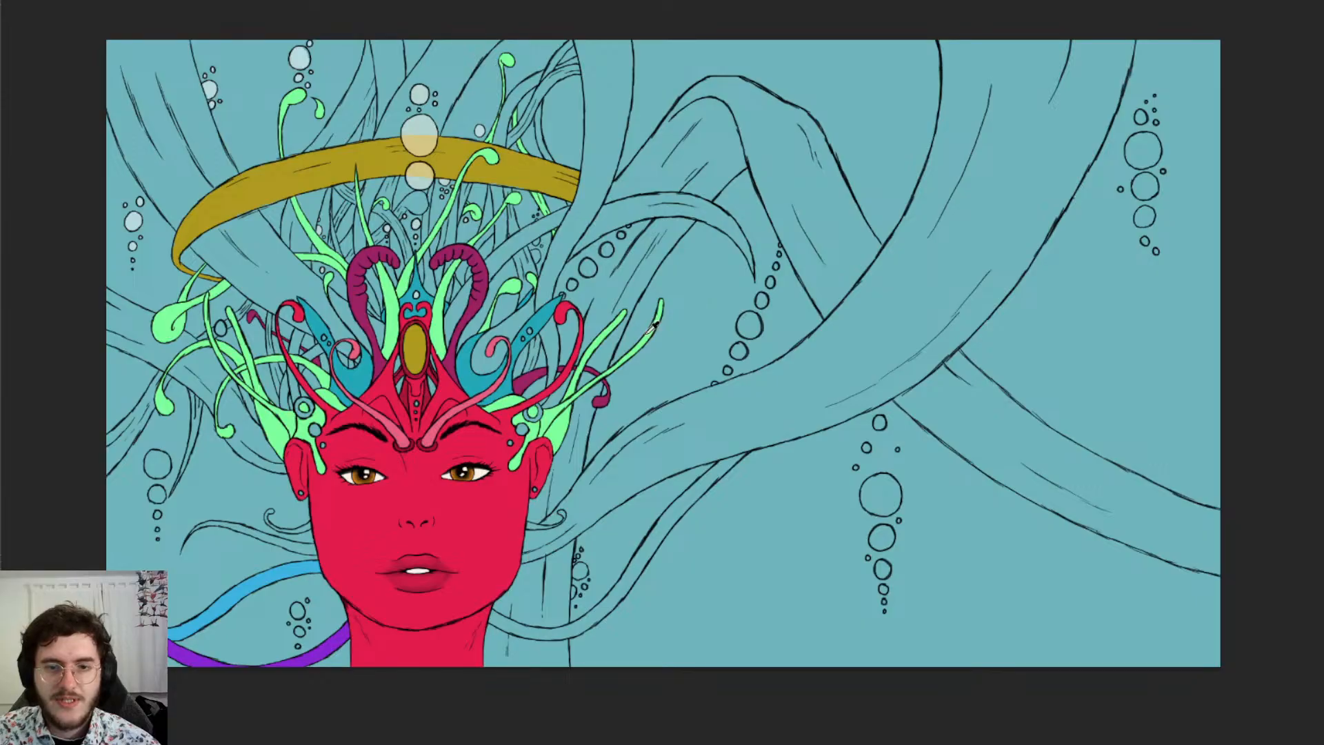
pyautogui.scroll(2, 618, 283)
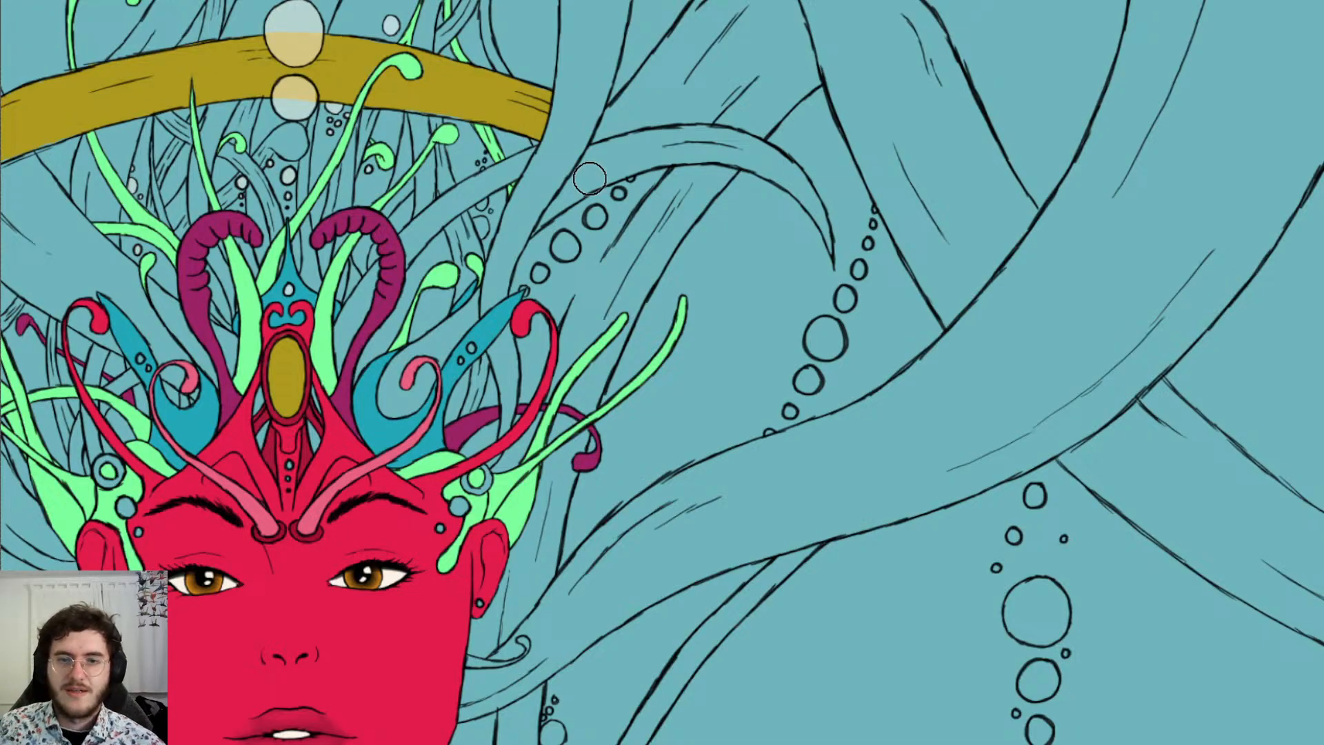
pyautogui.scroll(-3, 518, 180)
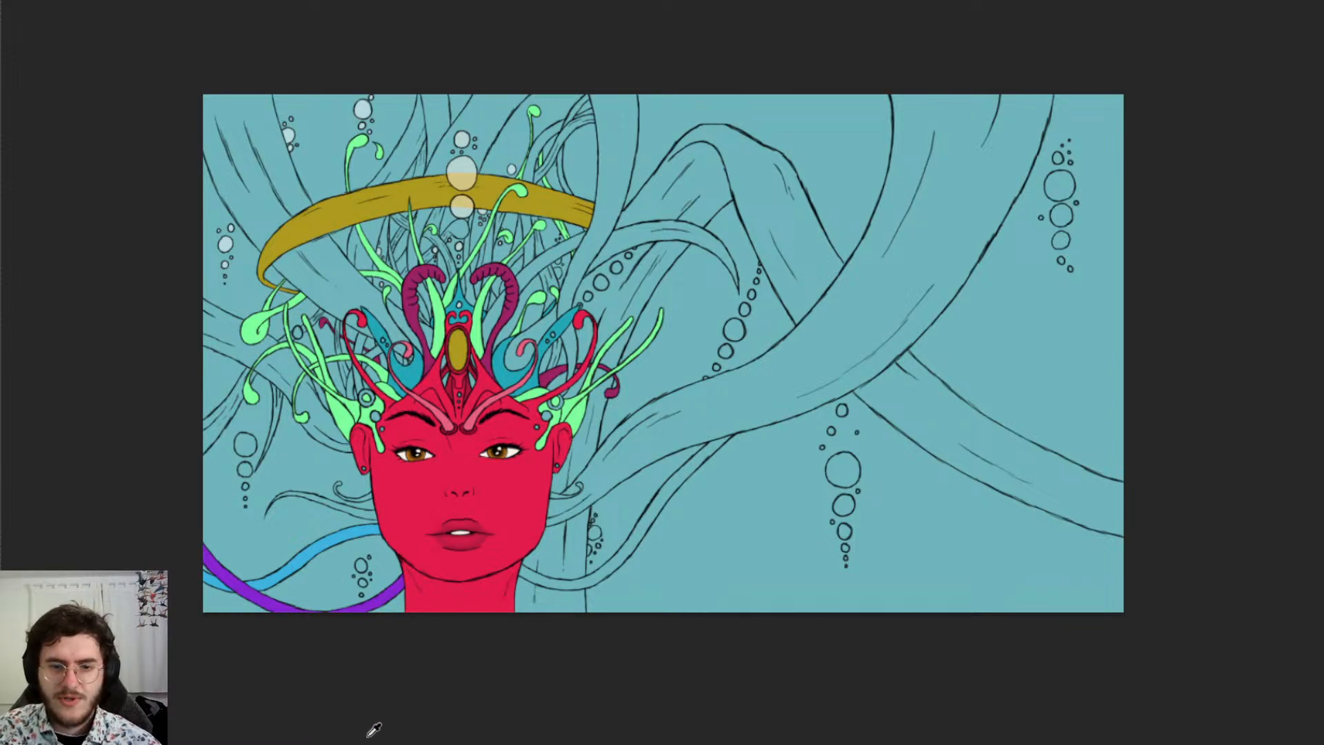
# Paint the broad vertical strand beside the neck cream below the curved lower tentacle, out to the strand's far outline
pyautogui.scroll(8, 532, 564)
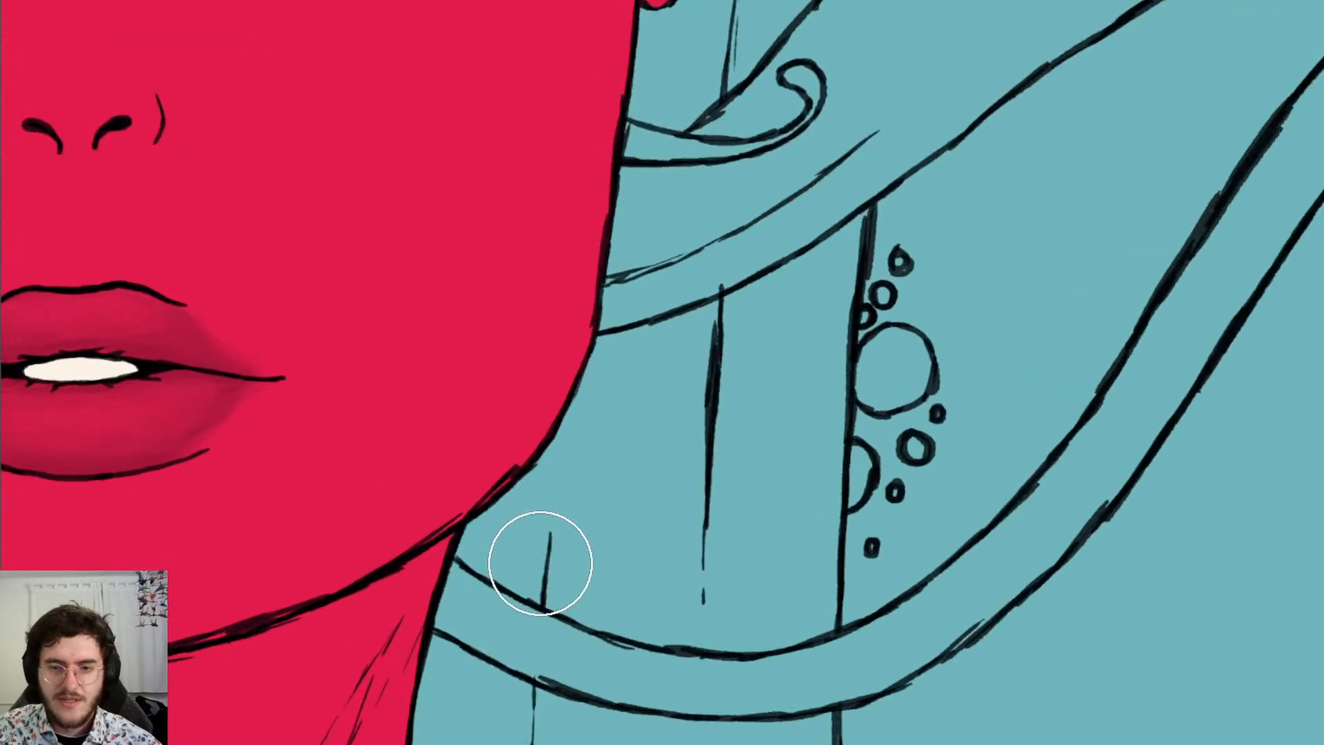
pyautogui.scroll(-4, 544, 555)
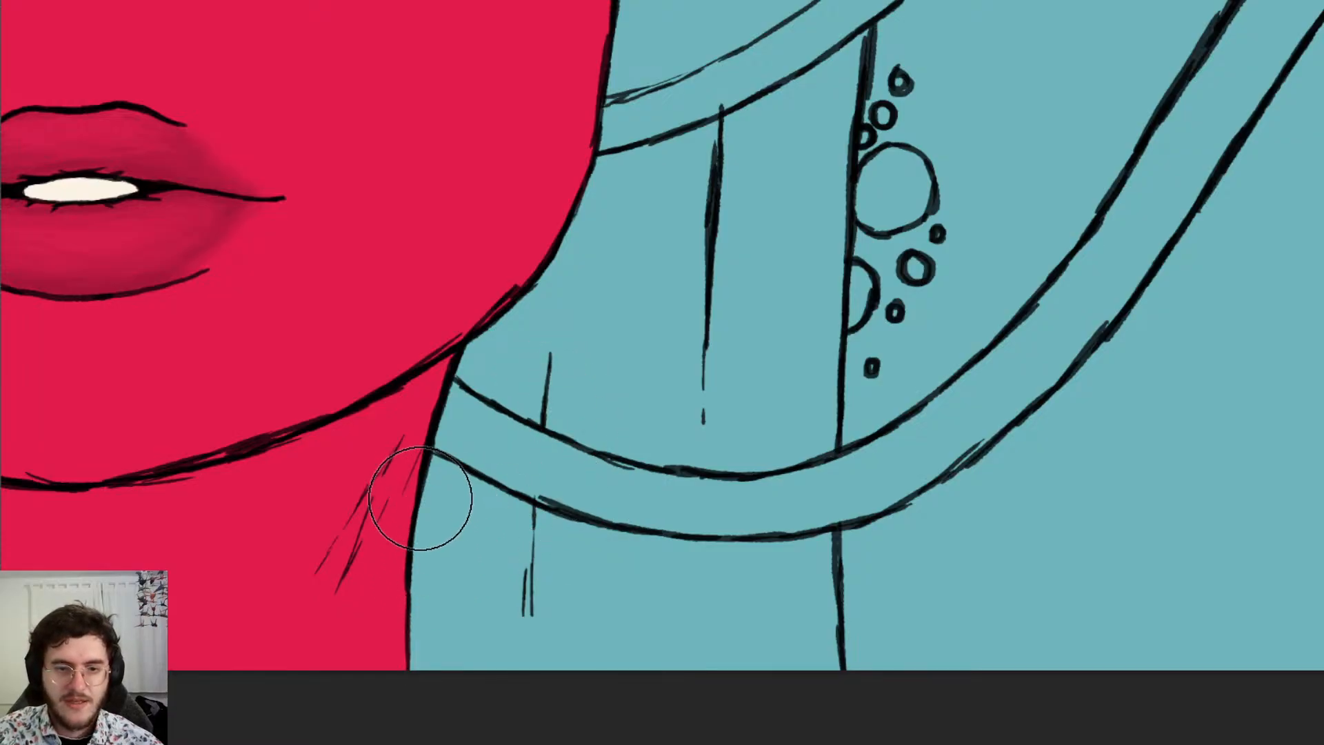
pyautogui.moveTo(451, 475); pyautogui.dragTo(450, 637)
pyautogui.moveTo(448, 503)
pyautogui.mouseDown()
pyautogui.moveTo(502, 582)
pyautogui.moveTo(624, 621)
pyautogui.moveTo(671, 585)
pyautogui.moveTo(747, 614)
pyautogui.moveTo(765, 591)
pyautogui.moveTo(789, 674)
pyautogui.moveTo(779, 555)
pyautogui.mouseUp()
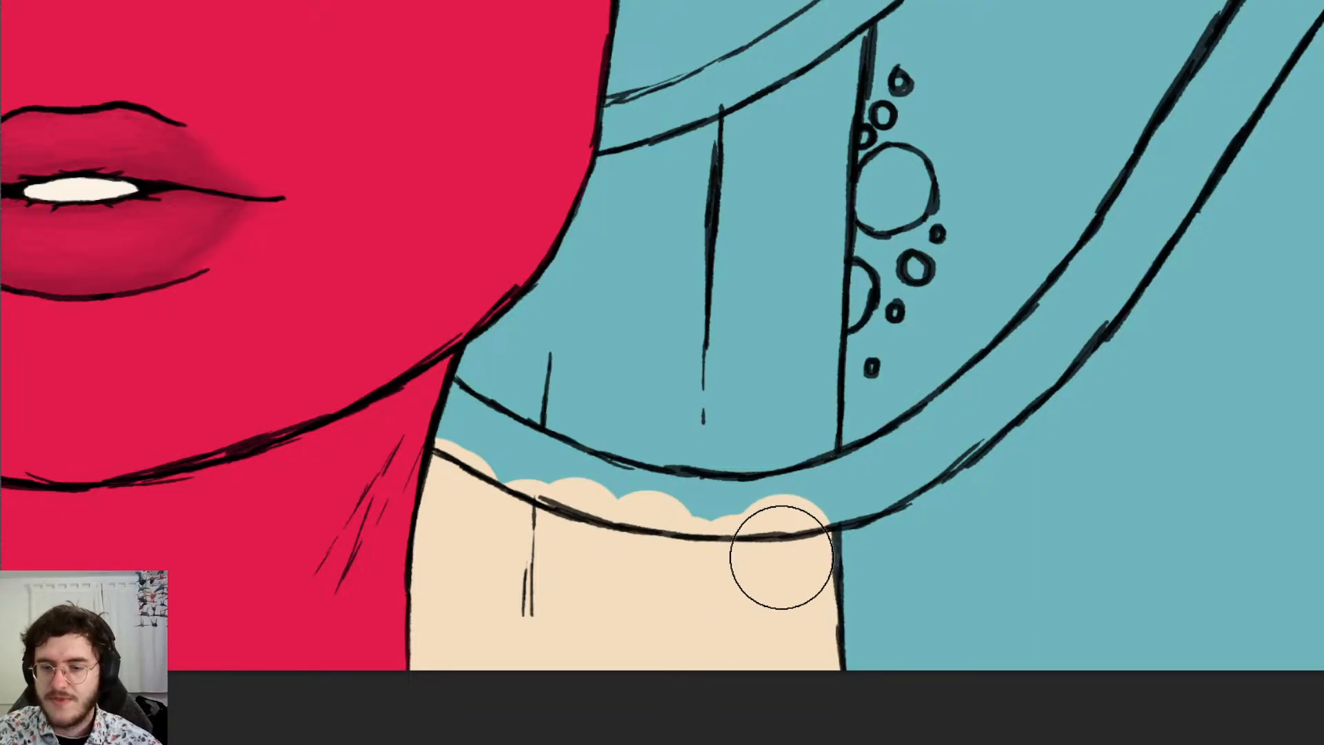
# Erase the cream overflow from the curved tentacle's lower edge with a small eraser
pyautogui.press('e')
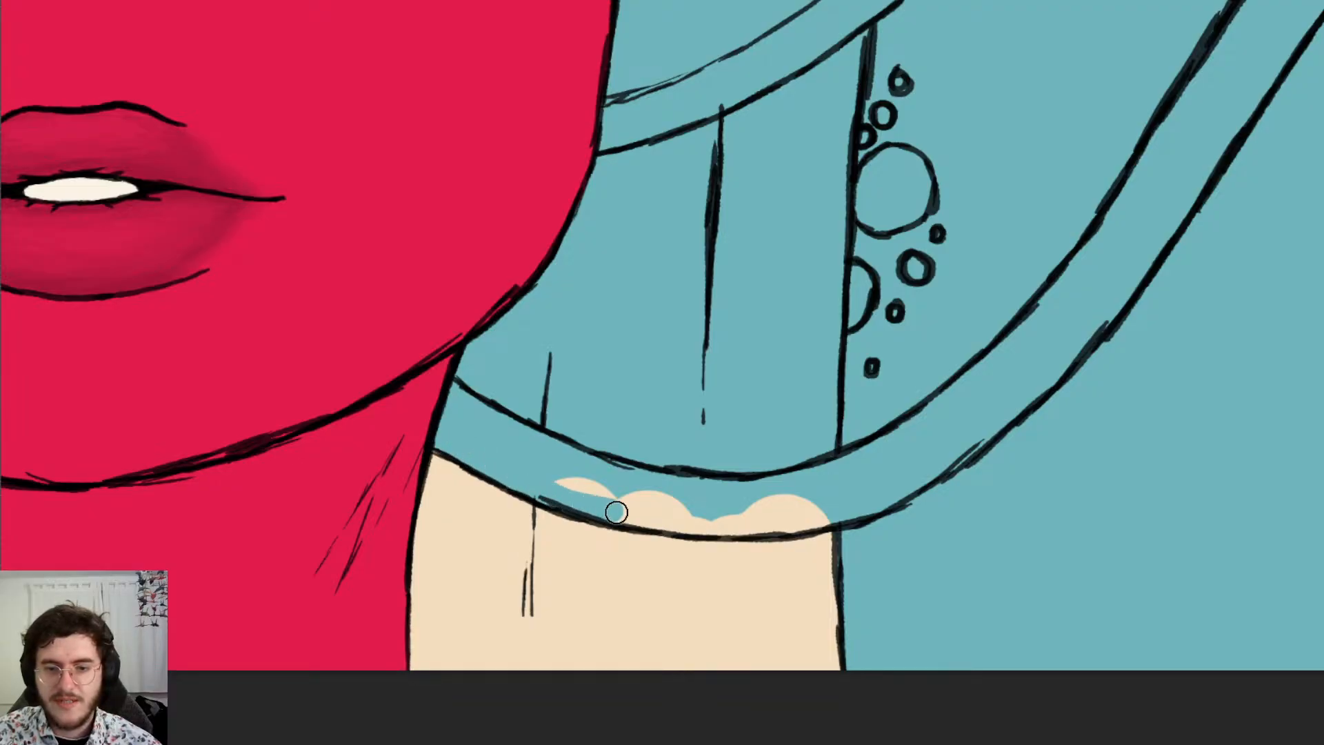
pyautogui.moveTo(567, 490)
pyautogui.mouseDown()
pyautogui.moveTo(644, 507)
pyautogui.moveTo(762, 499)
pyautogui.mouseUp()
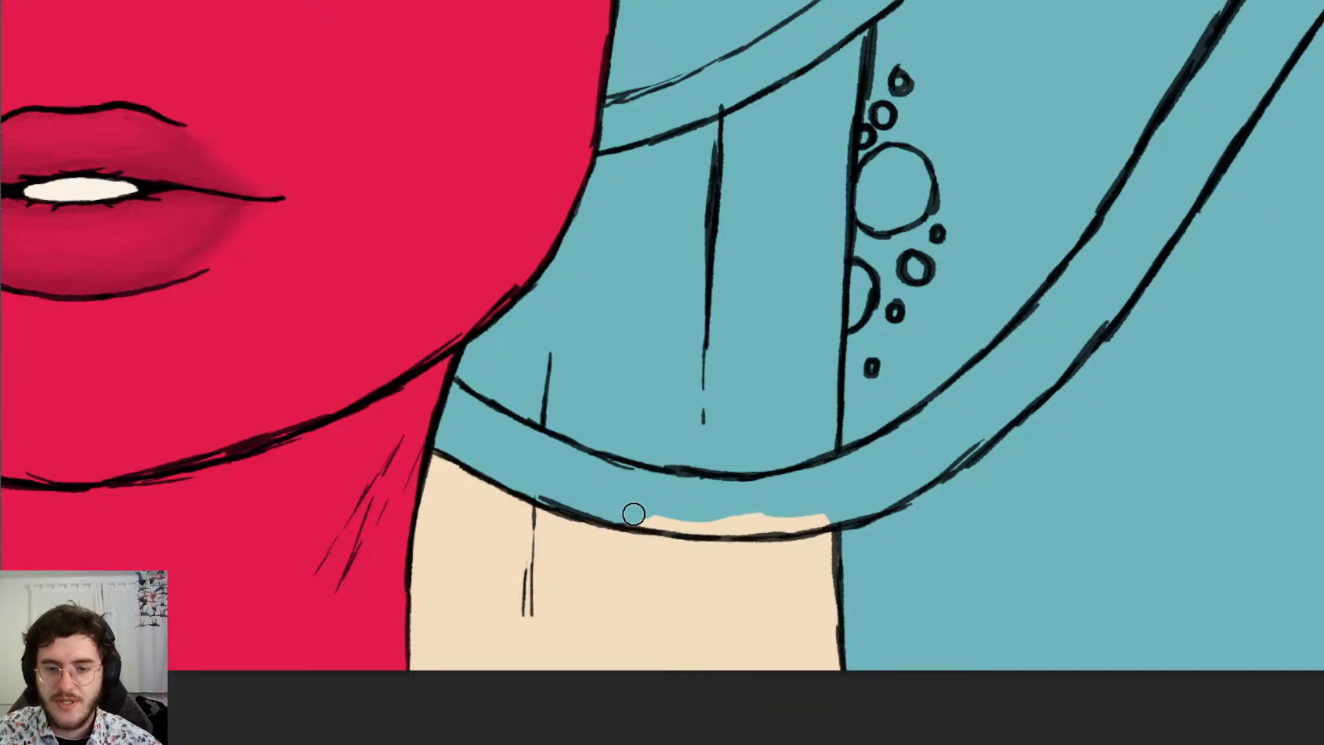
pyautogui.moveTo(699, 524); pyautogui.dragTo(758, 520)
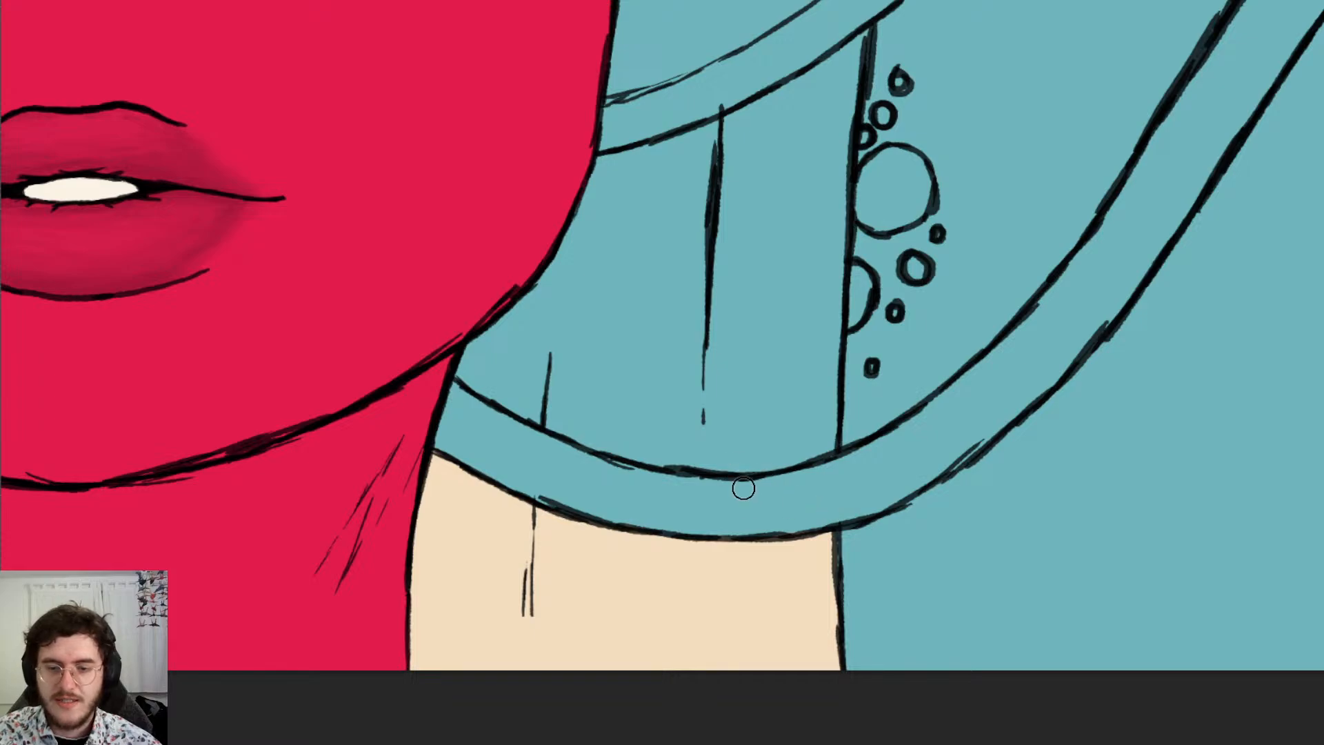
# Paint a cream band across the vertical strand just above the curved tentacle, from the jawline to the strand's far outline
pyautogui.press('e')
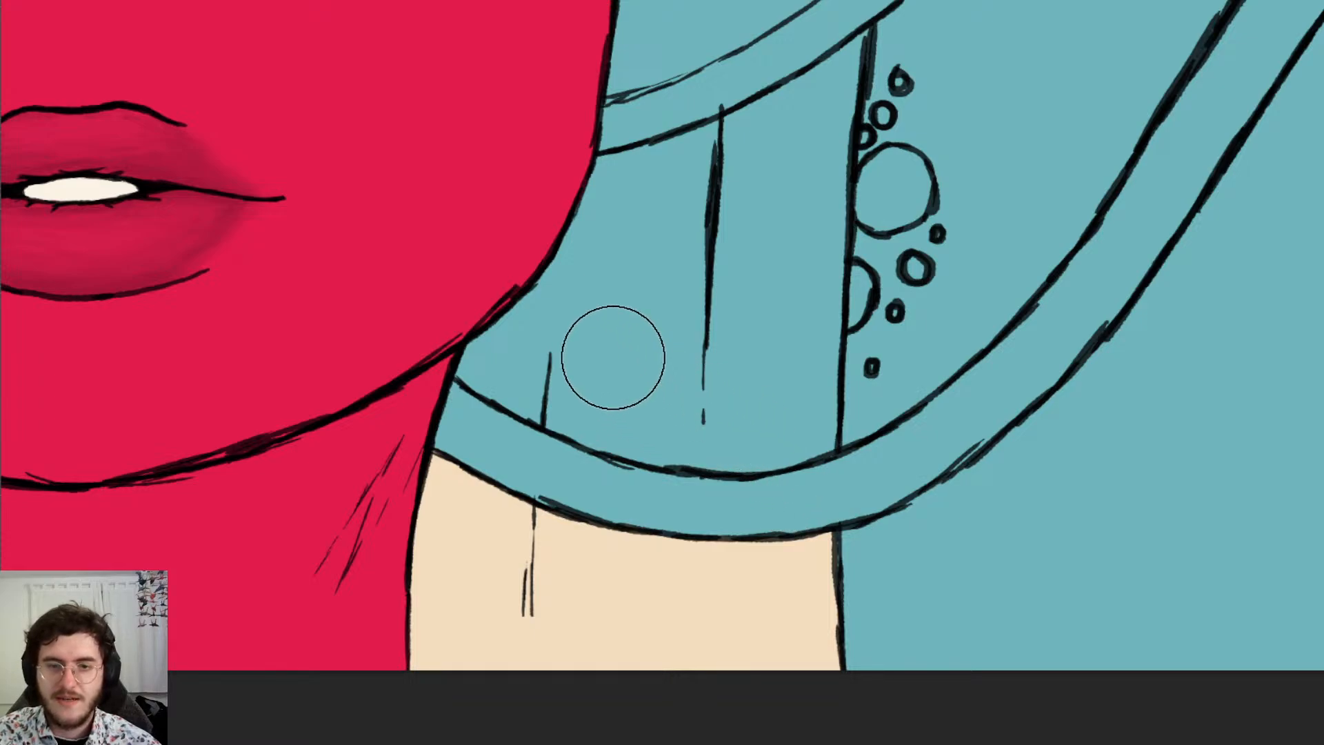
pyautogui.moveTo(497, 345); pyautogui.dragTo(606, 393)
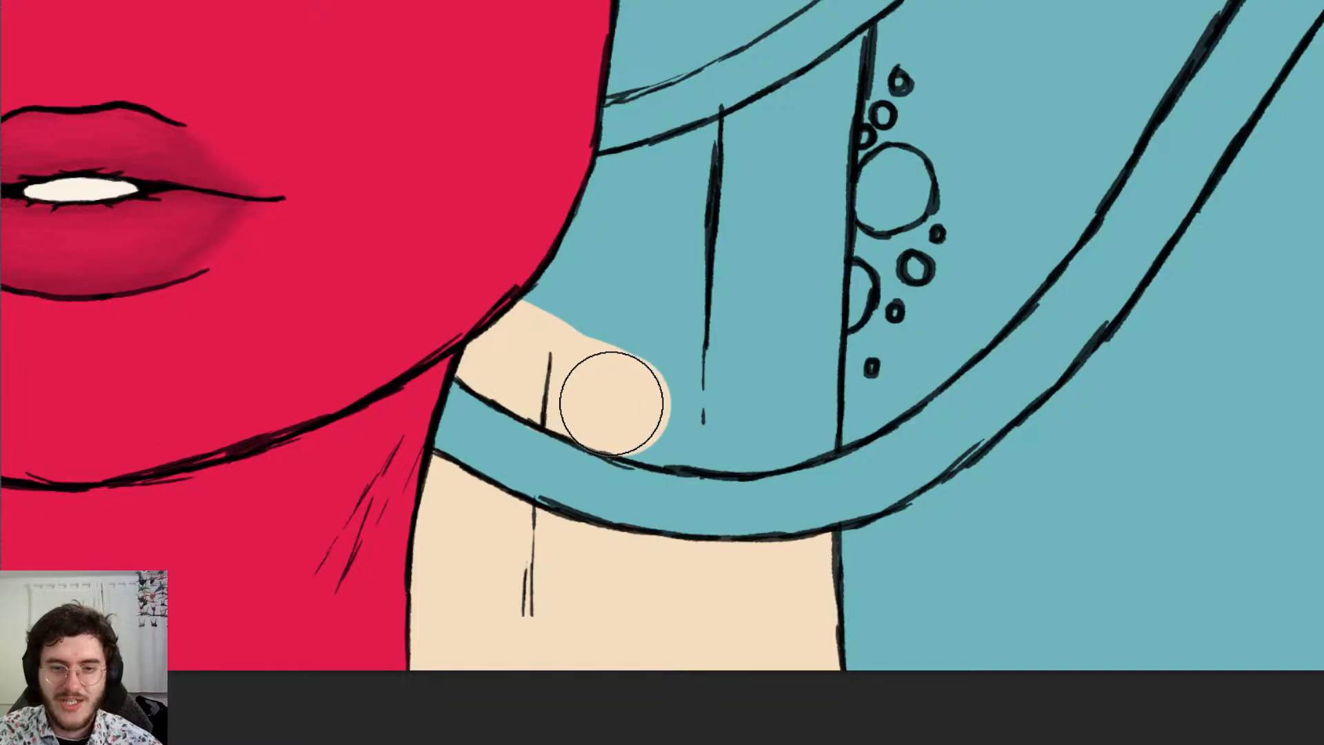
pyautogui.press('e')
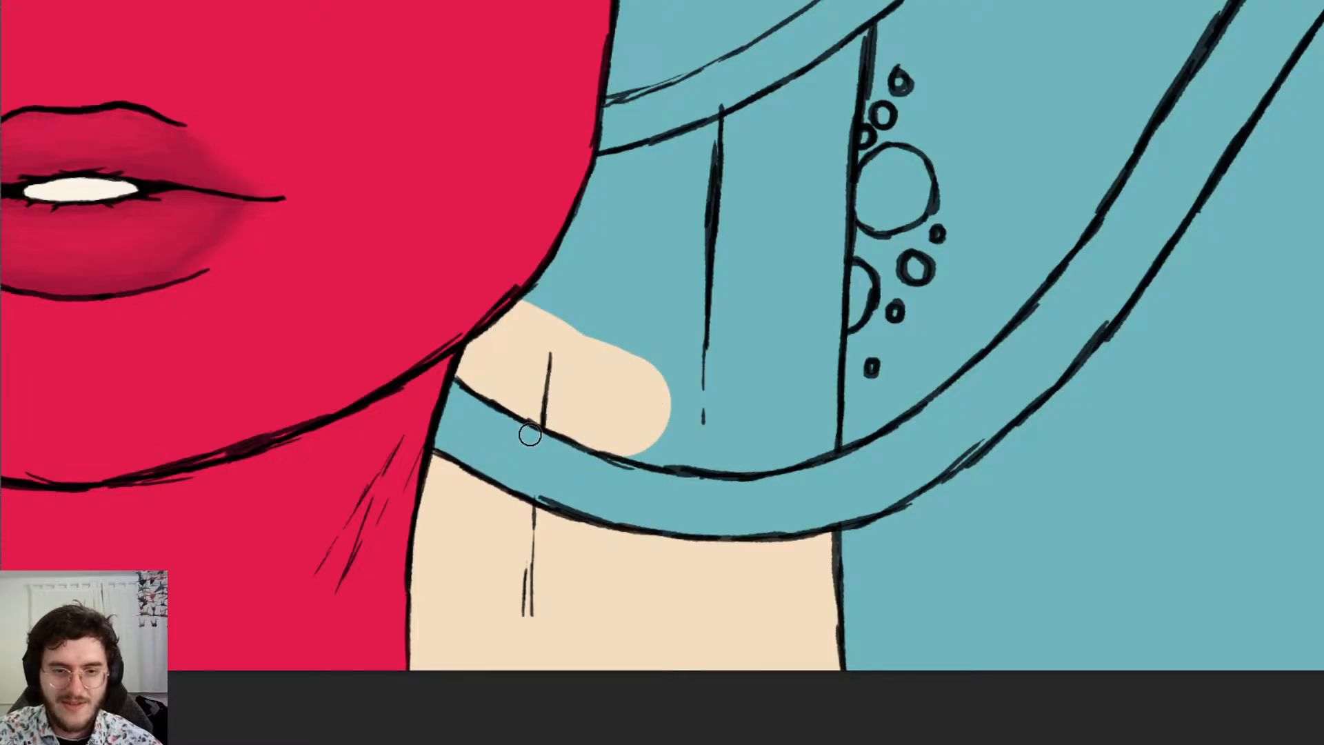
pyautogui.press('e')
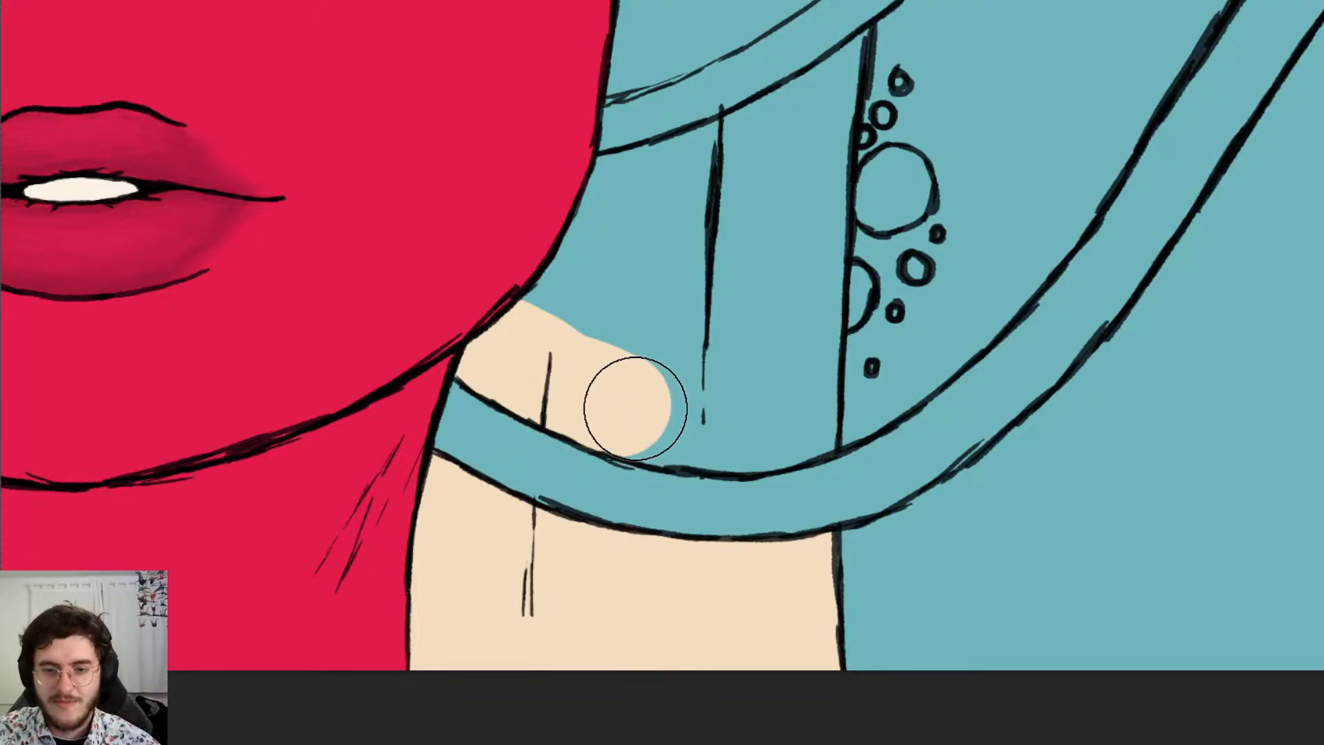
pyautogui.moveTo(640, 411)
pyautogui.mouseDown()
pyautogui.moveTo(655, 393)
pyautogui.moveTo(644, 448)
pyautogui.mouseUp()
pyautogui.press('e')
pyautogui.press('e')
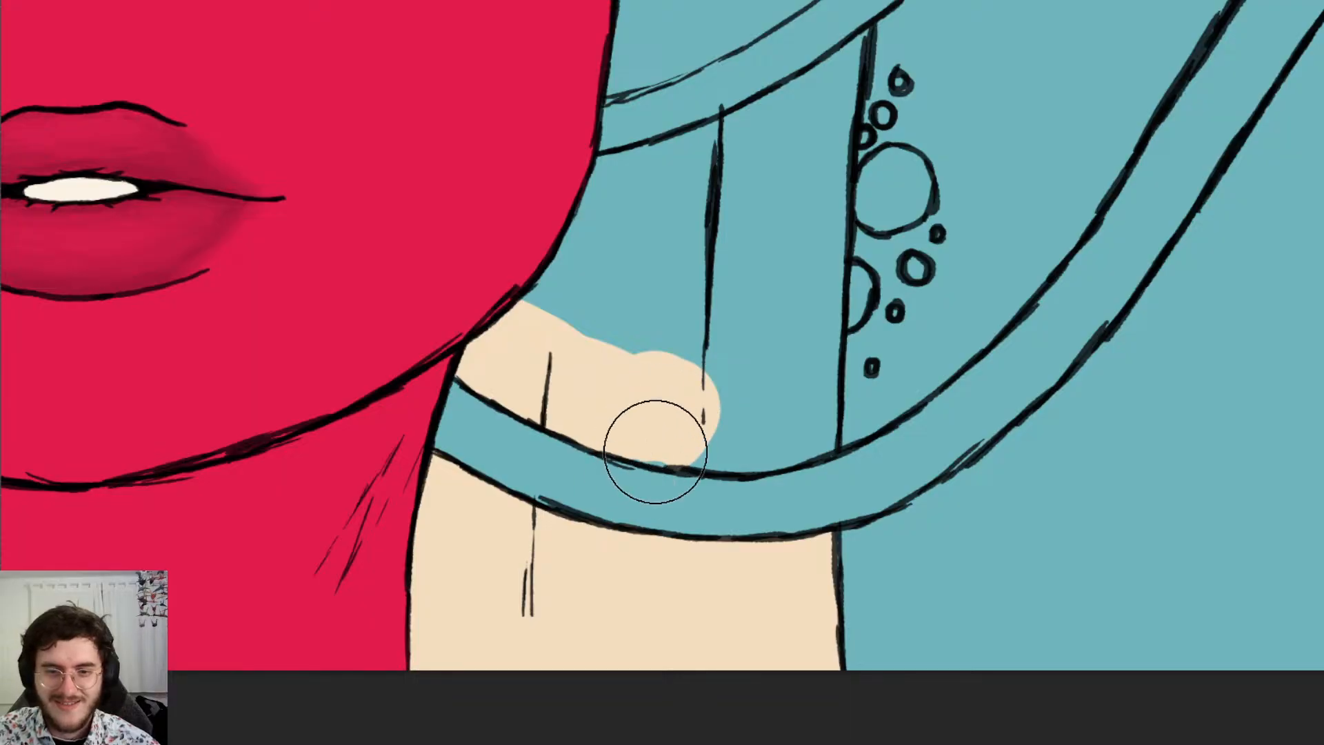
pyautogui.moveTo(670, 419)
pyautogui.mouseDown()
pyautogui.moveTo(761, 422)
pyautogui.moveTo(747, 423)
pyautogui.moveTo(797, 405)
pyautogui.mouseUp()
pyautogui.press('b')
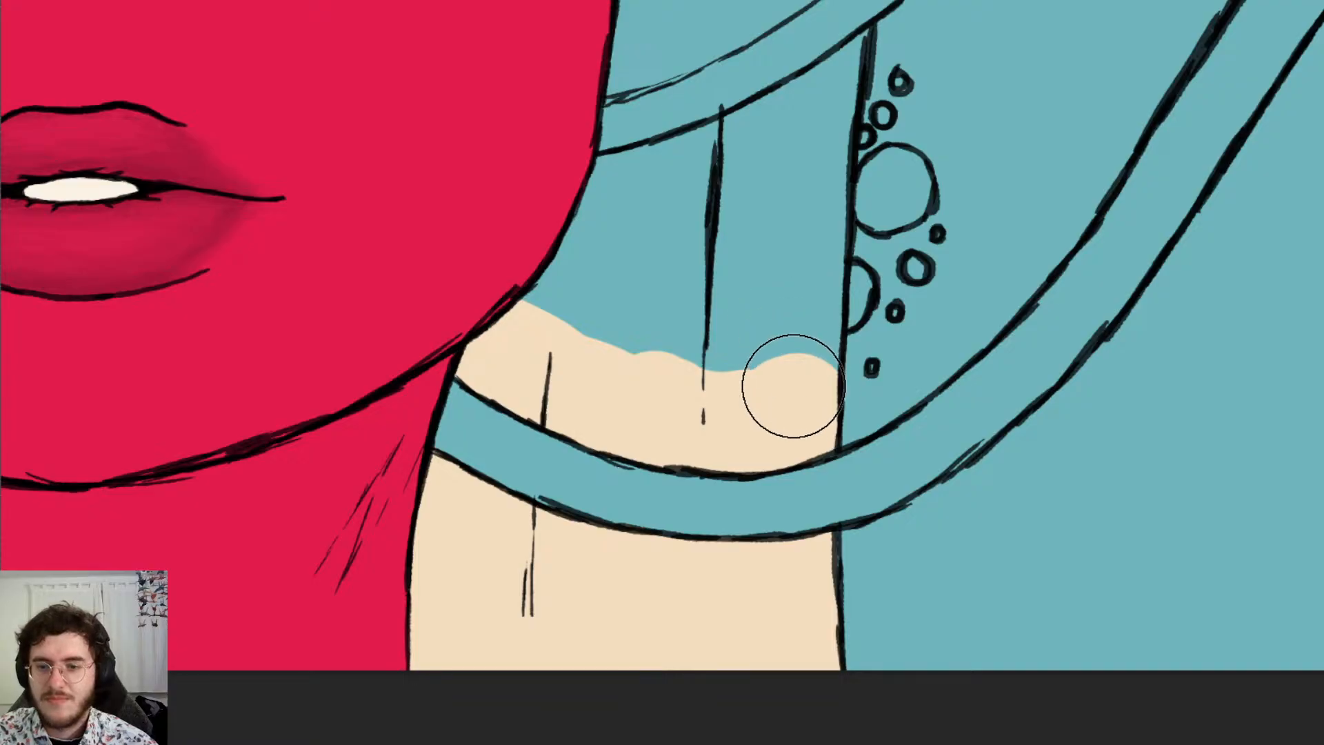
# Extend the cream fill up the vertical strand to the underside of the upper tentacle and into its corner near the bubbles
pyautogui.moveTo(792, 384); pyautogui.dragTo(788, 313)
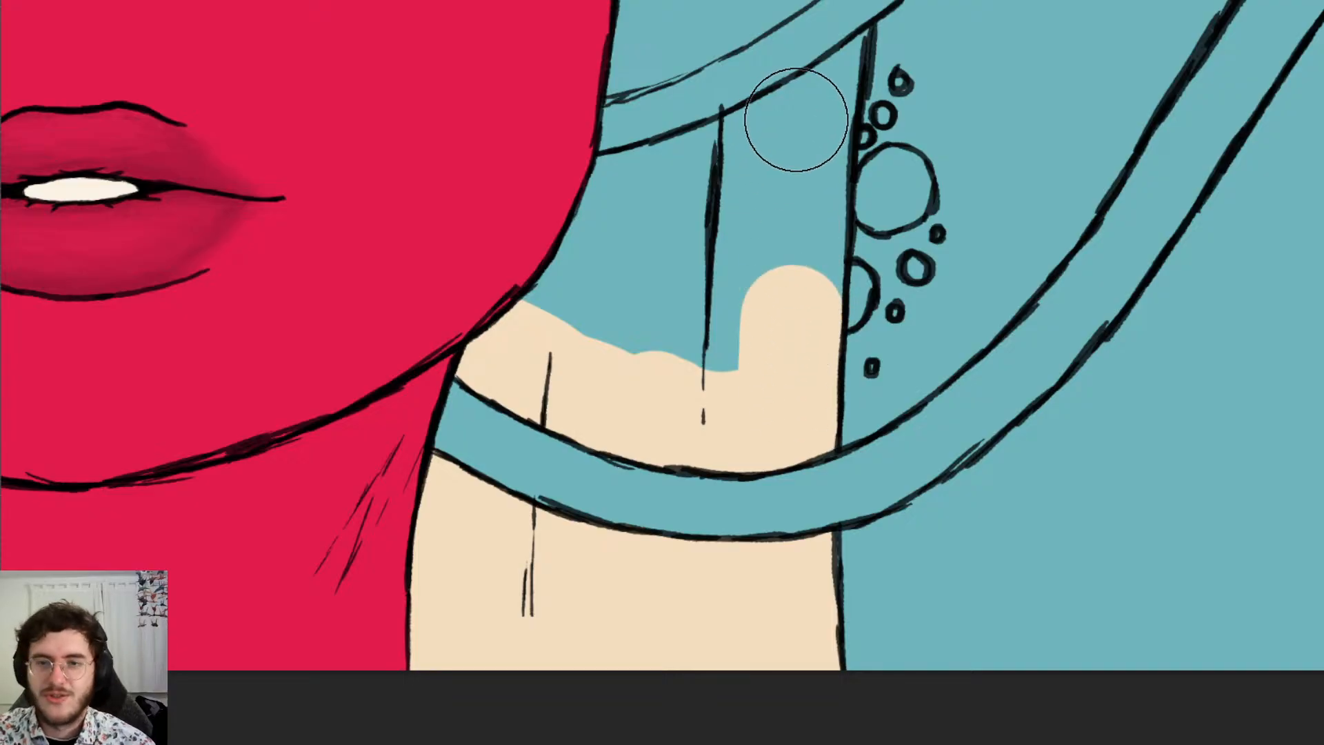
pyautogui.moveTo(572, 338)
pyautogui.mouseDown()
pyautogui.moveTo(544, 325)
pyautogui.moveTo(650, 324)
pyautogui.moveTo(579, 287)
pyautogui.moveTo(578, 238)
pyautogui.moveTo(661, 227)
pyautogui.moveTo(593, 207)
pyautogui.moveTo(744, 162)
pyautogui.mouseUp()
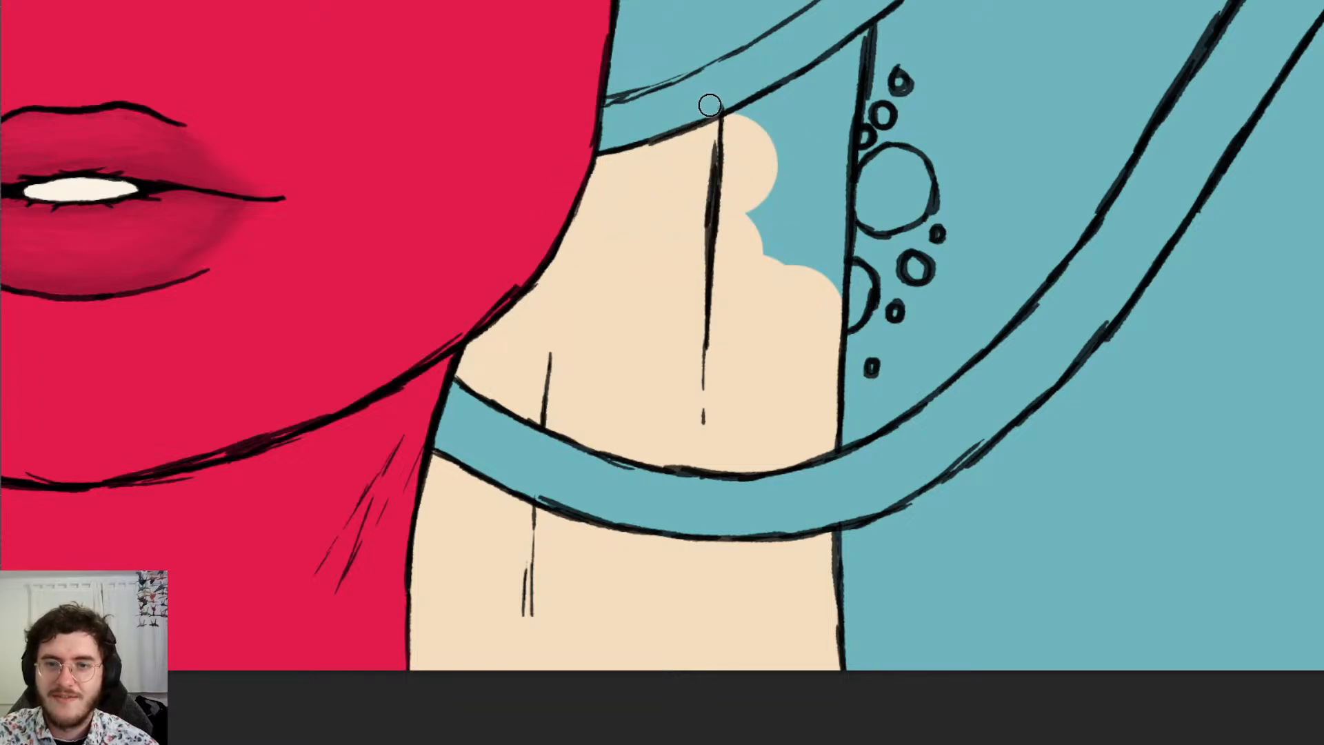
pyautogui.press('b')
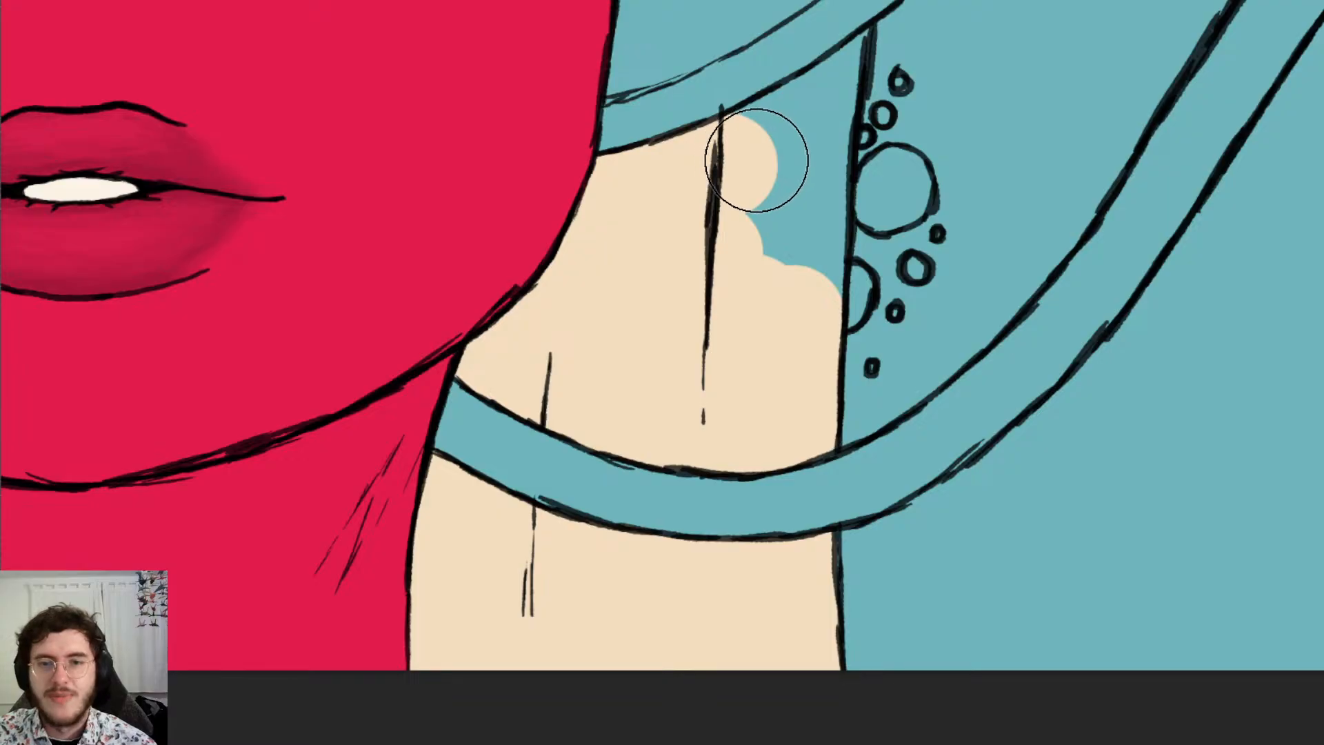
pyautogui.moveTo(757, 158); pyautogui.dragTo(798, 124)
pyautogui.press('[')
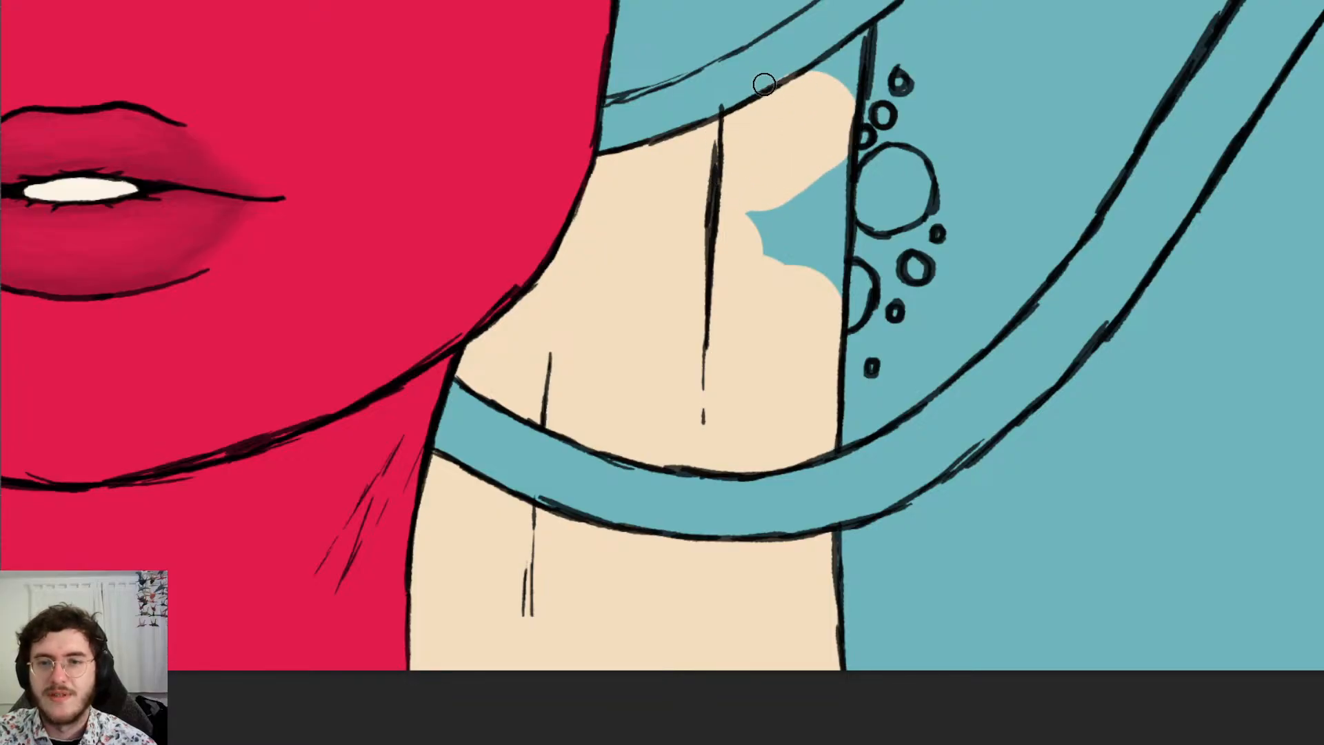
pyautogui.press(']')
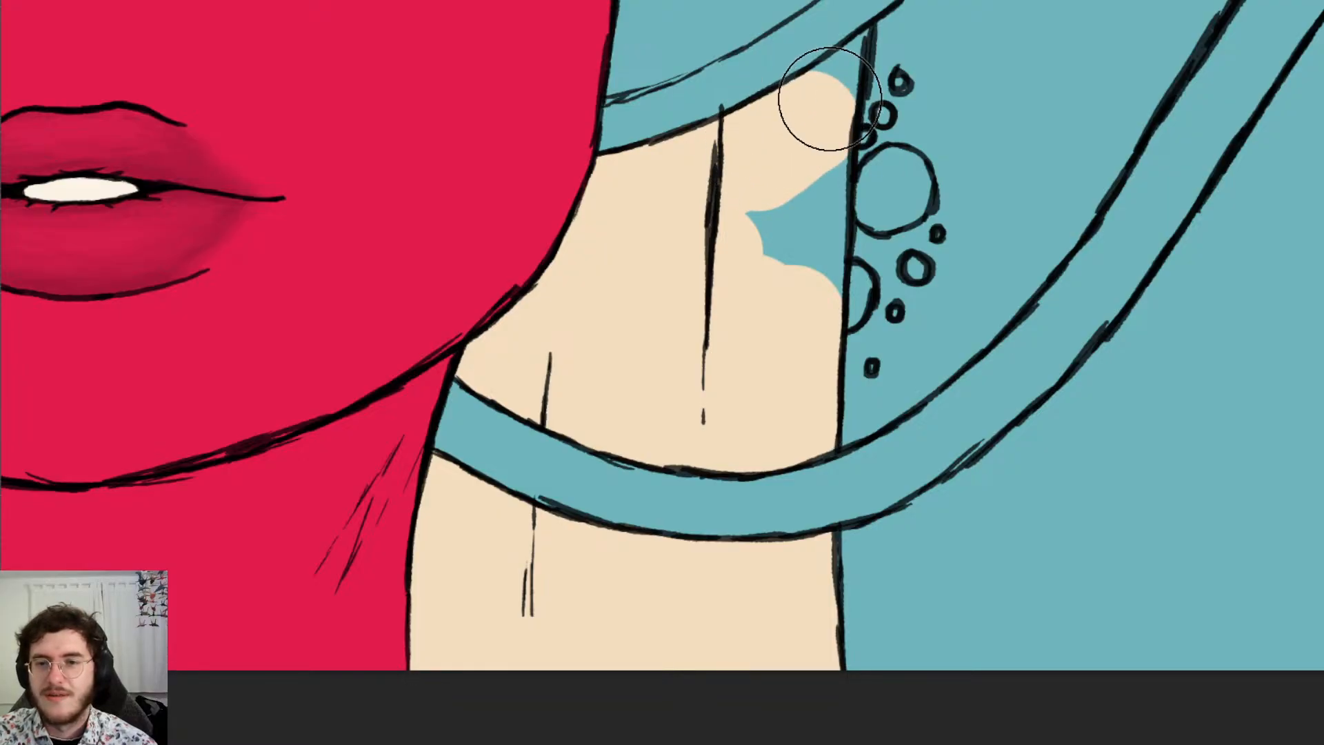
pyautogui.moveTo(819, 89)
pyautogui.mouseDown()
pyautogui.moveTo(848, 110)
pyautogui.moveTo(891, 65)
pyautogui.mouseUp()
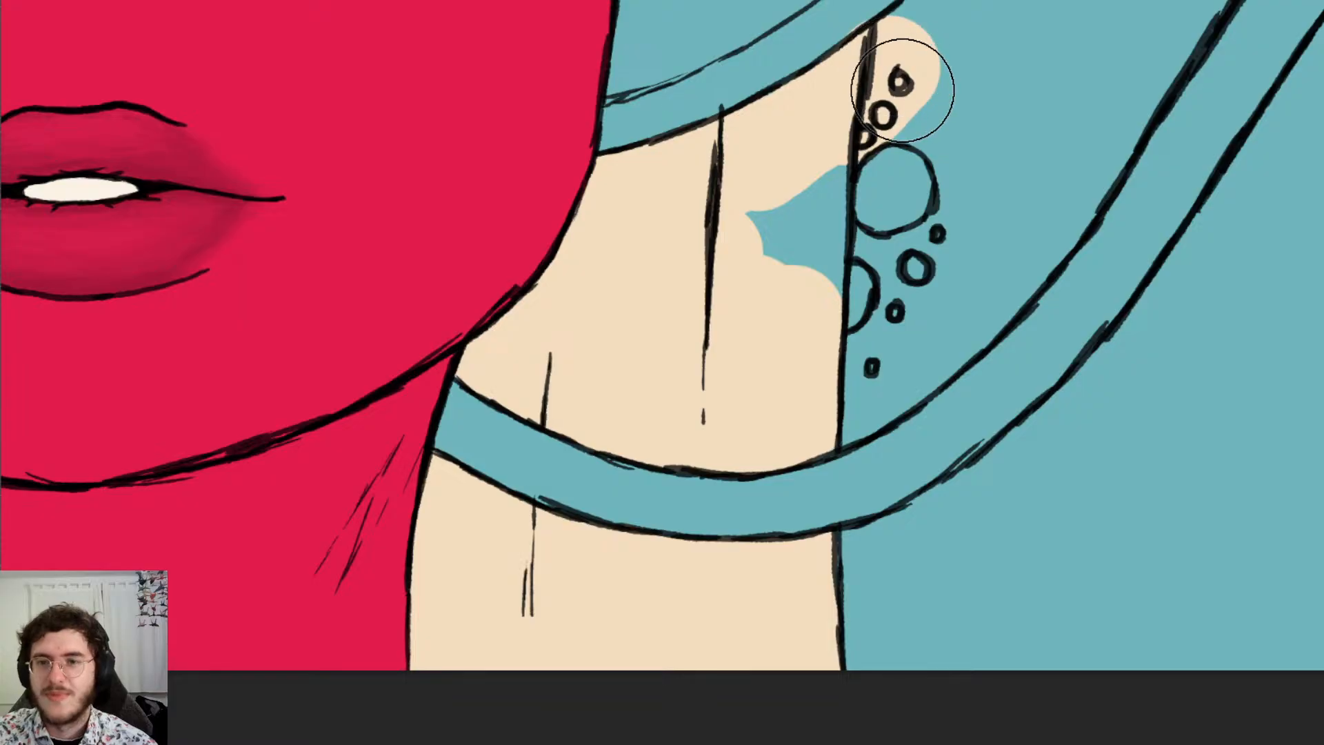
# Erase the cream overflow around the small bubbles beside the vertical strand's upper end
pyautogui.press('[')
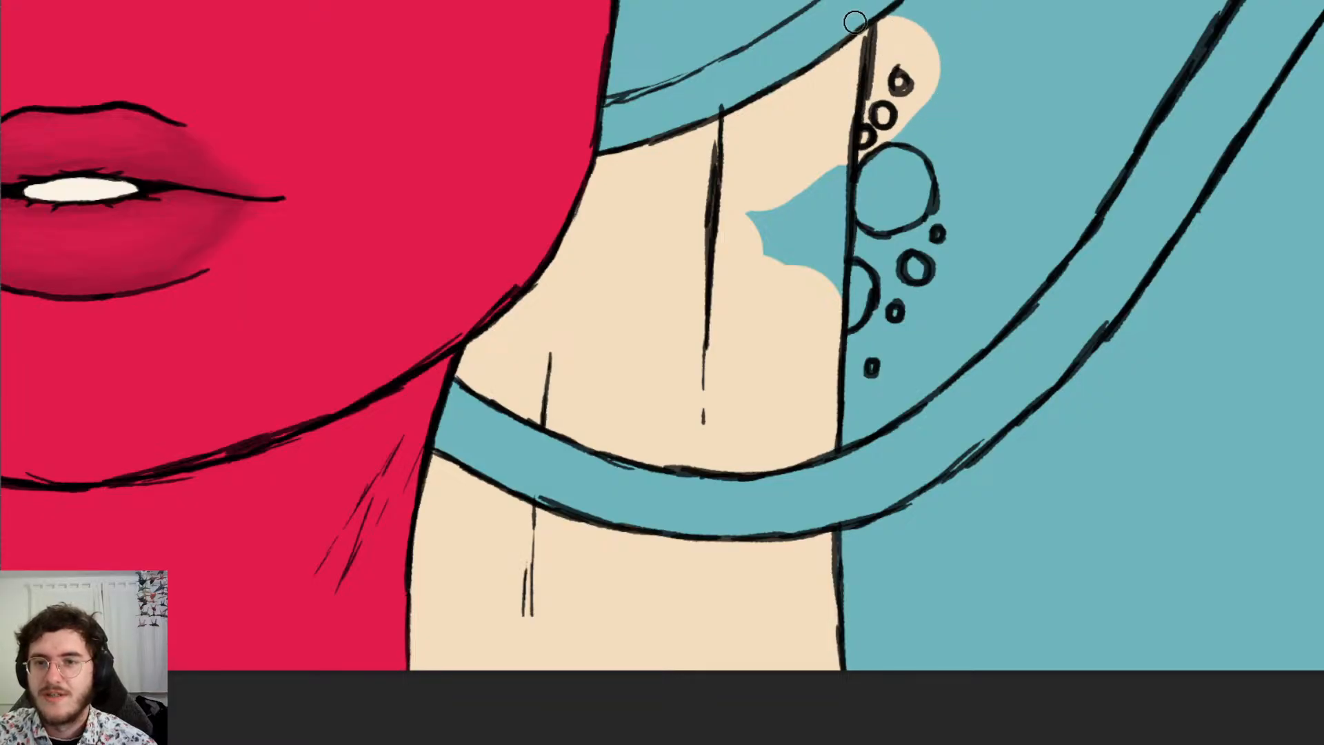
pyautogui.moveTo(888, 51); pyautogui.dragTo(884, 110)
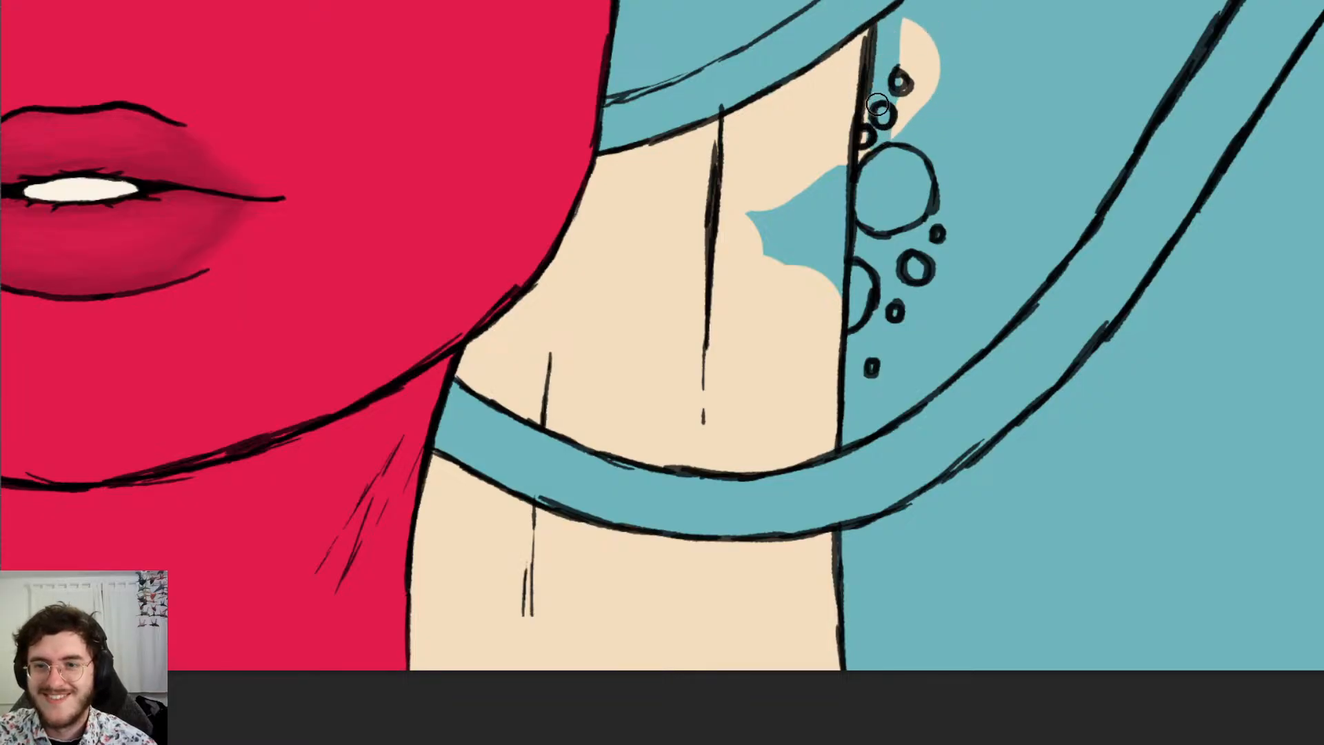
pyautogui.moveTo(896, 51)
pyautogui.mouseDown()
pyautogui.moveTo(897, 131)
pyautogui.moveTo(911, 20)
pyautogui.moveTo(931, 58)
pyautogui.mouseUp()
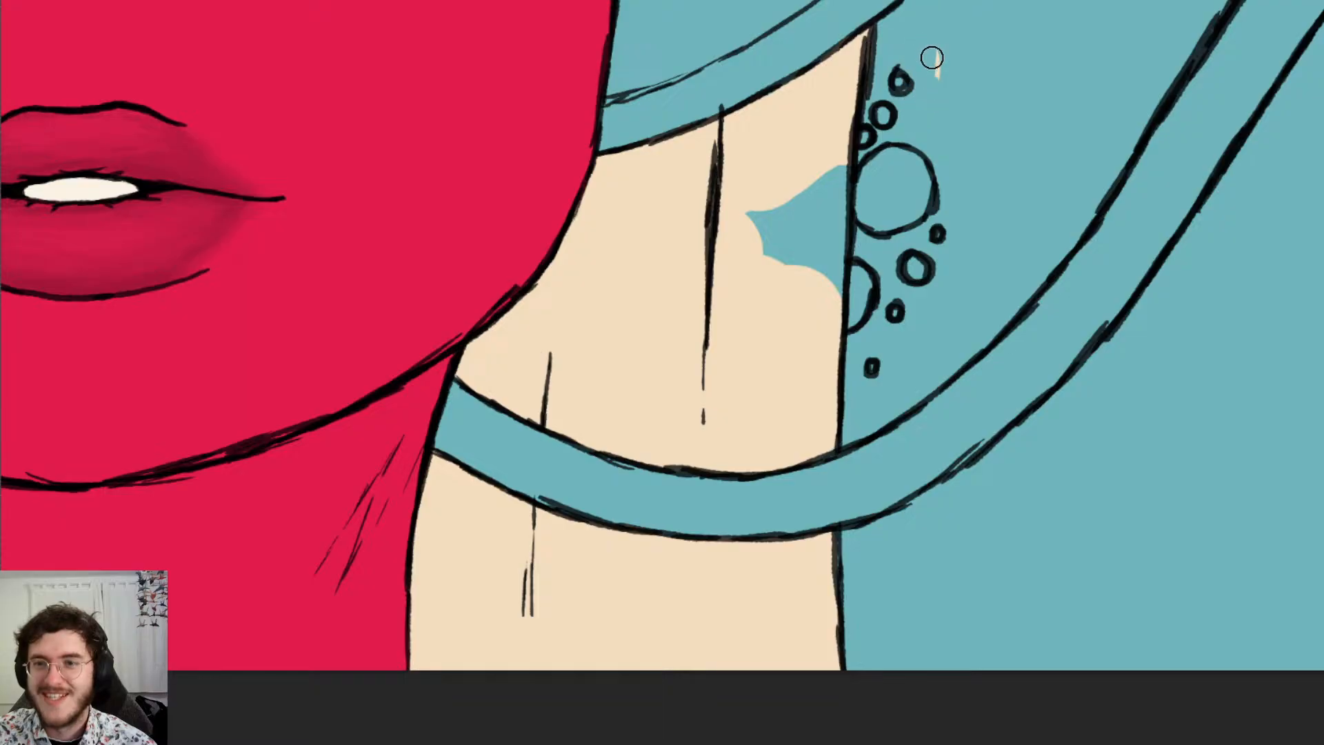
# Fill the remaining teal gap in the vertical strand beside the bubbles with cream using a larger brush
pyautogui.press(']')
pyautogui.press(']')
pyautogui.press(']')
pyautogui.press(']')
pyautogui.moveTo(738, 257)
pyautogui.mouseDown()
pyautogui.moveTo(775, 172)
pyautogui.moveTo(792, 215)
pyautogui.mouseUp()
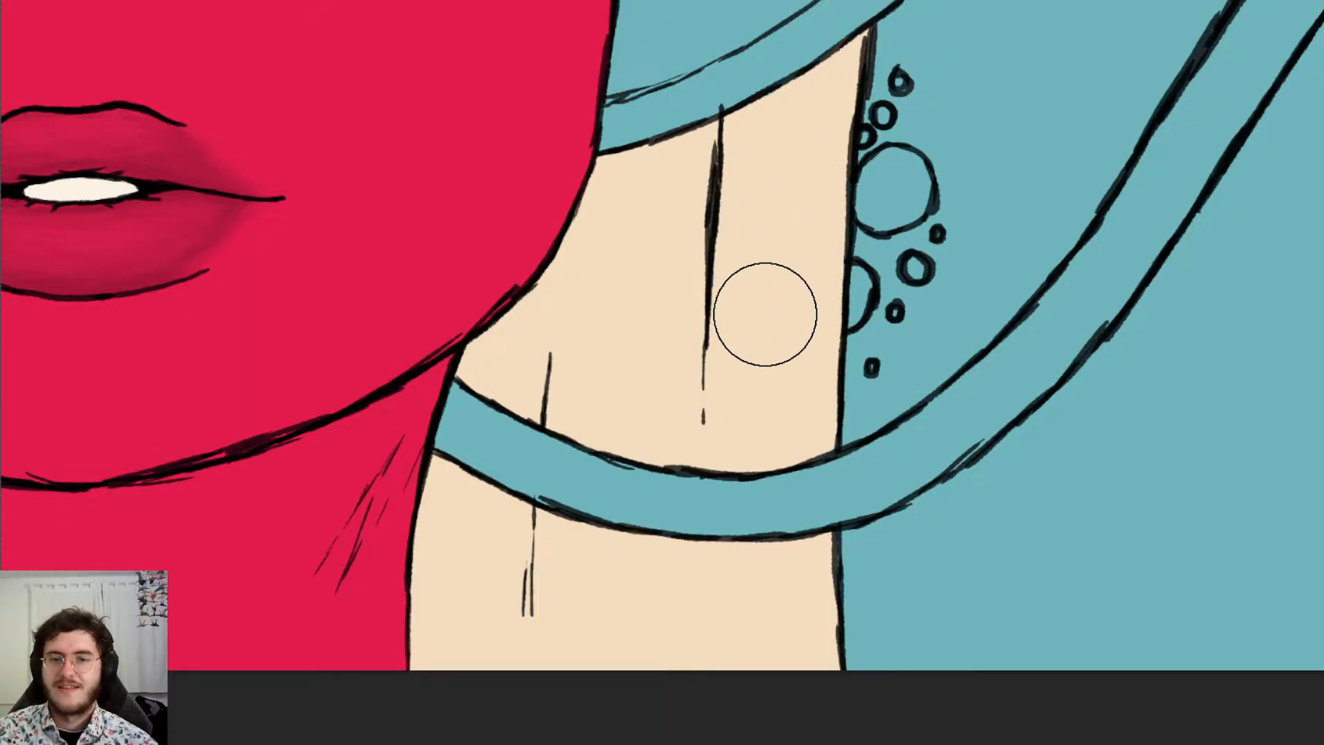
# Paint a cream patch in the strand section directly below the earlobe, between the cheek outline and the small curled tentacle
pyautogui.scroll(-8, 765, 313)
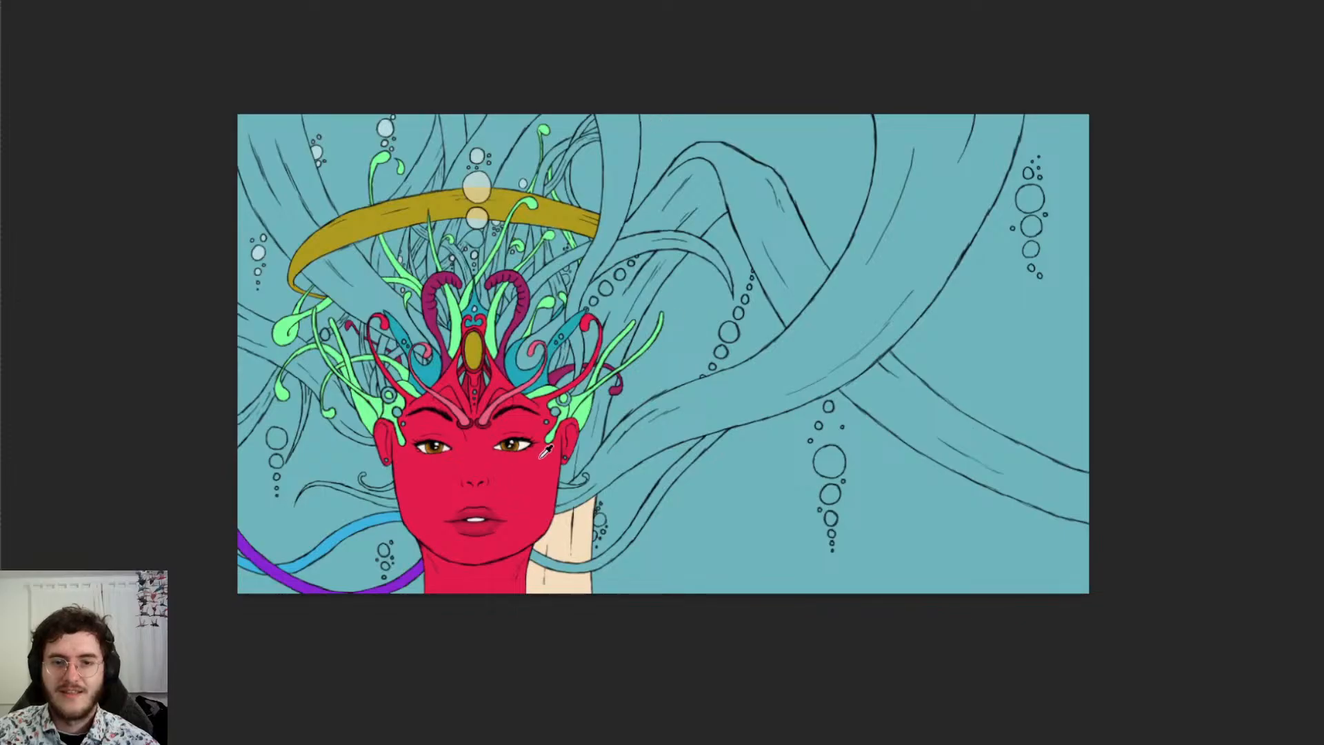
pyautogui.scroll(8, 534, 498)
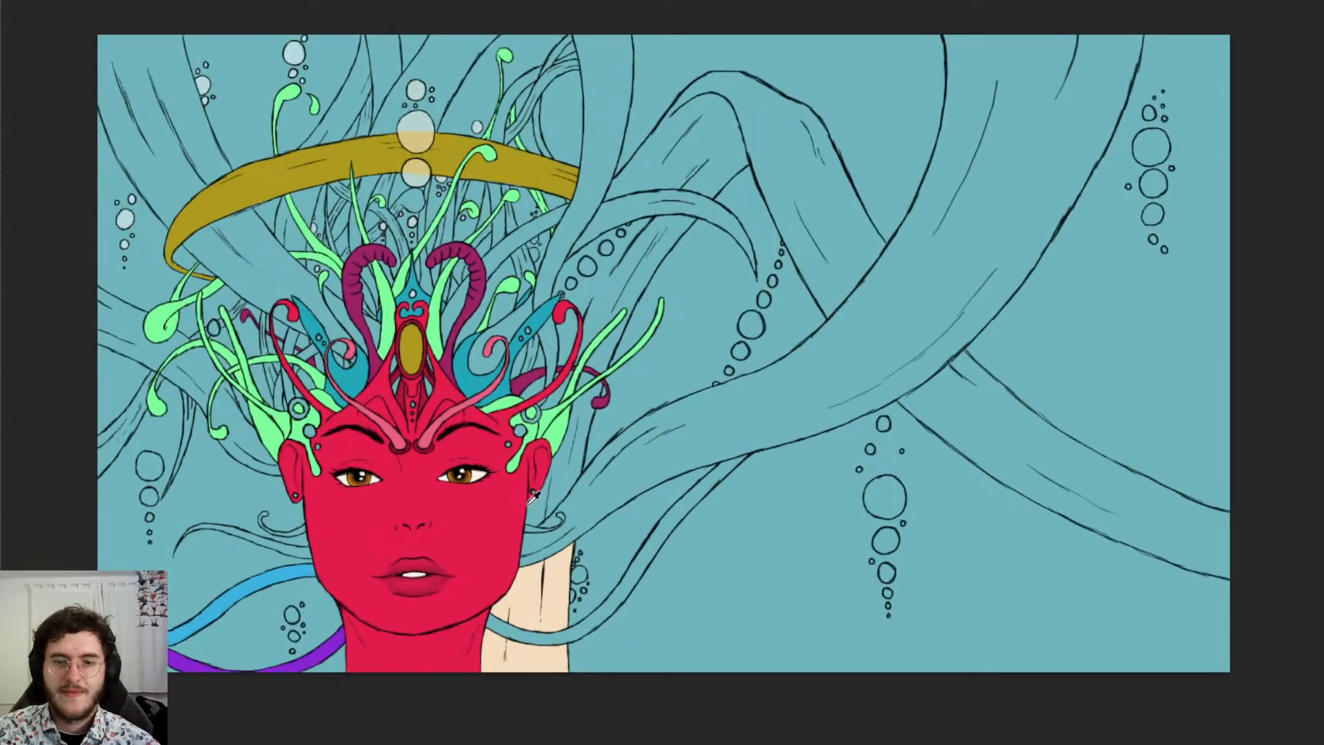
pyautogui.scroll(-5, 555, 500)
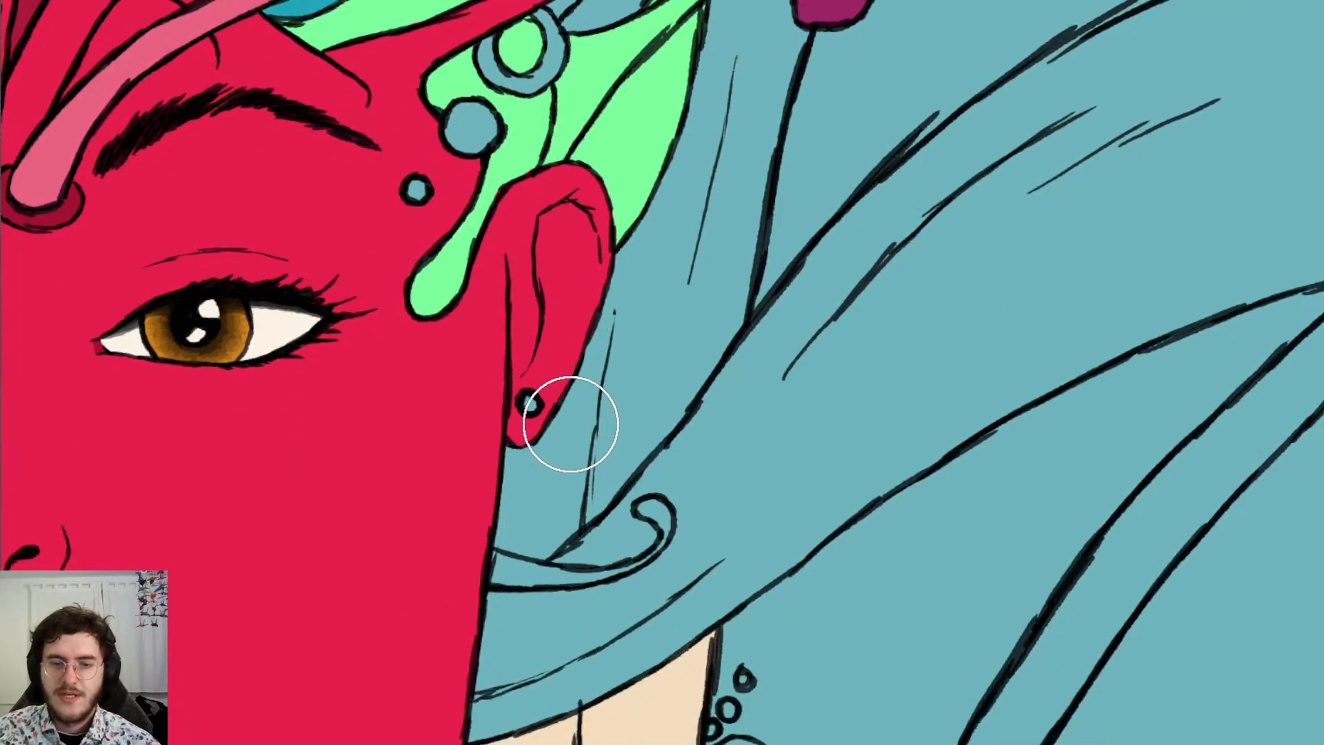
pyautogui.scroll(1, 563, 383)
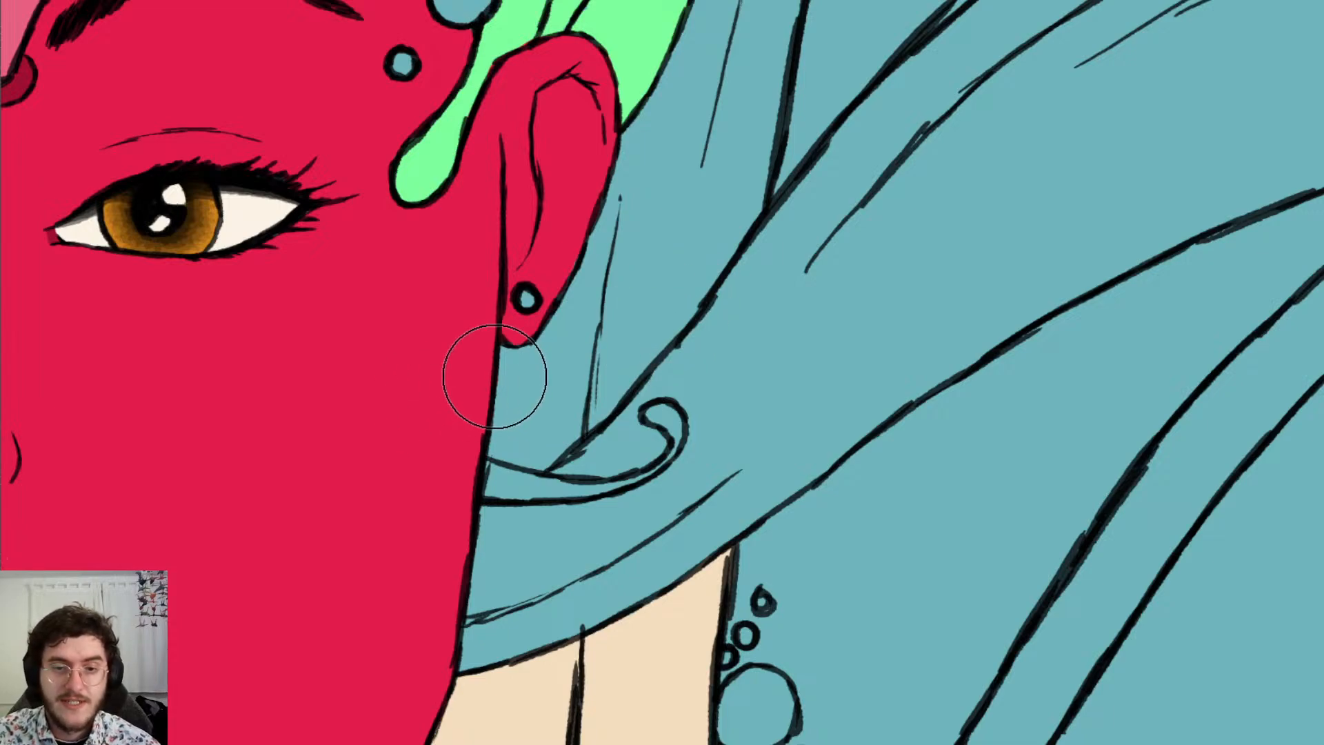
pyautogui.click(520, 381)
pyautogui.moveTo(520, 381)
pyautogui.mouseDown()
pyautogui.moveTo(535, 385)
pyautogui.moveTo(521, 414)
pyautogui.mouseUp()
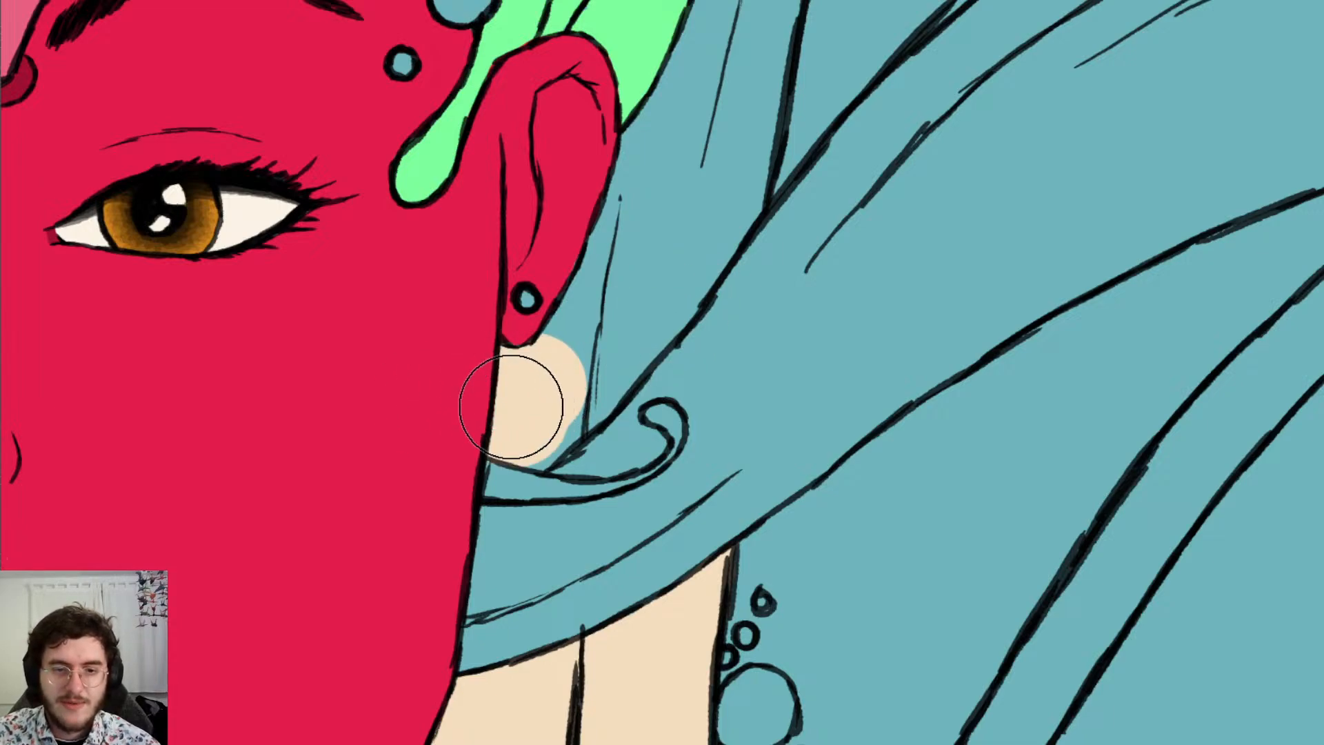
# Extend the cream fill up behind the ear toward the green growth using a smaller brush, and clean up its edges
pyautogui.press('[')
pyautogui.press('[')
pyautogui.press('[')
pyautogui.press('[')
pyautogui.press('[')
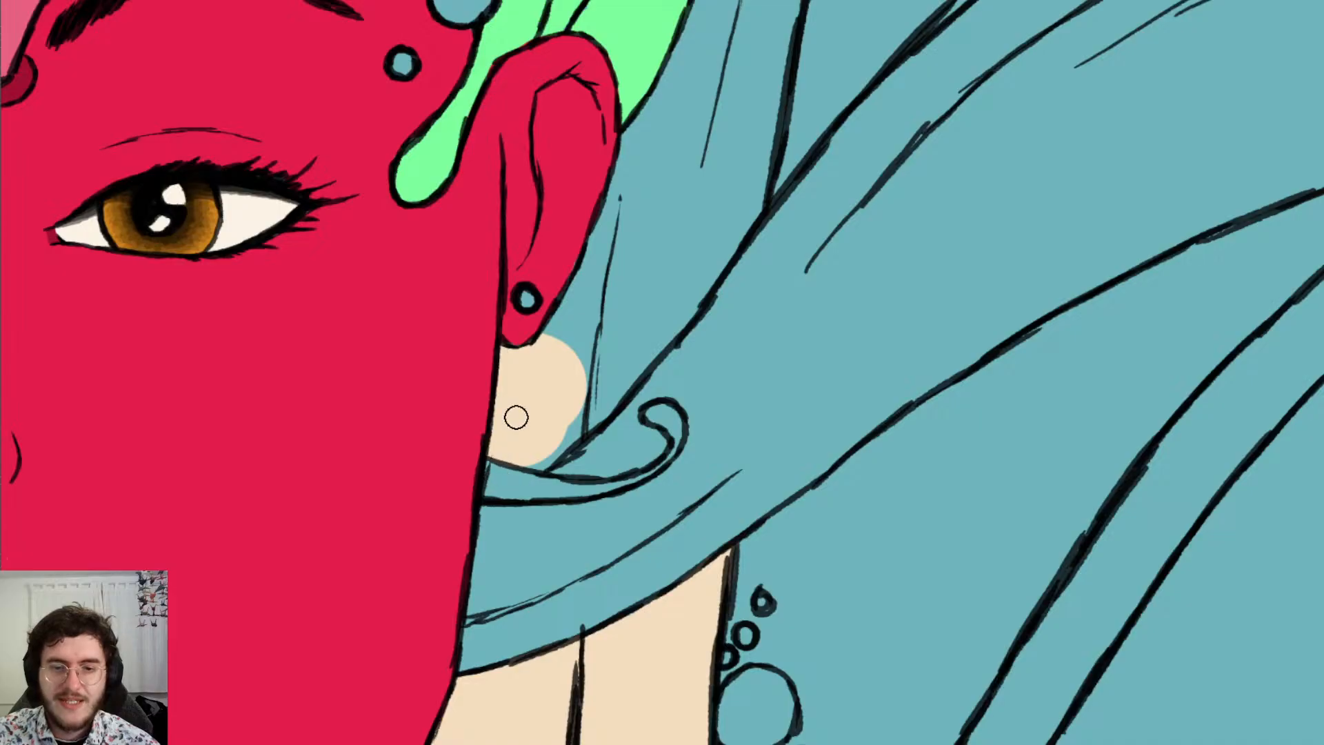
pyautogui.moveTo(544, 413)
pyautogui.mouseDown()
pyautogui.moveTo(560, 407)
pyautogui.moveTo(550, 378)
pyautogui.moveTo(600, 307)
pyautogui.moveTo(635, 201)
pyautogui.moveTo(724, 133)
pyautogui.moveTo(686, 200)
pyautogui.moveTo(681, 242)
pyautogui.moveTo(576, 377)
pyautogui.mouseUp()
pyautogui.press('e')
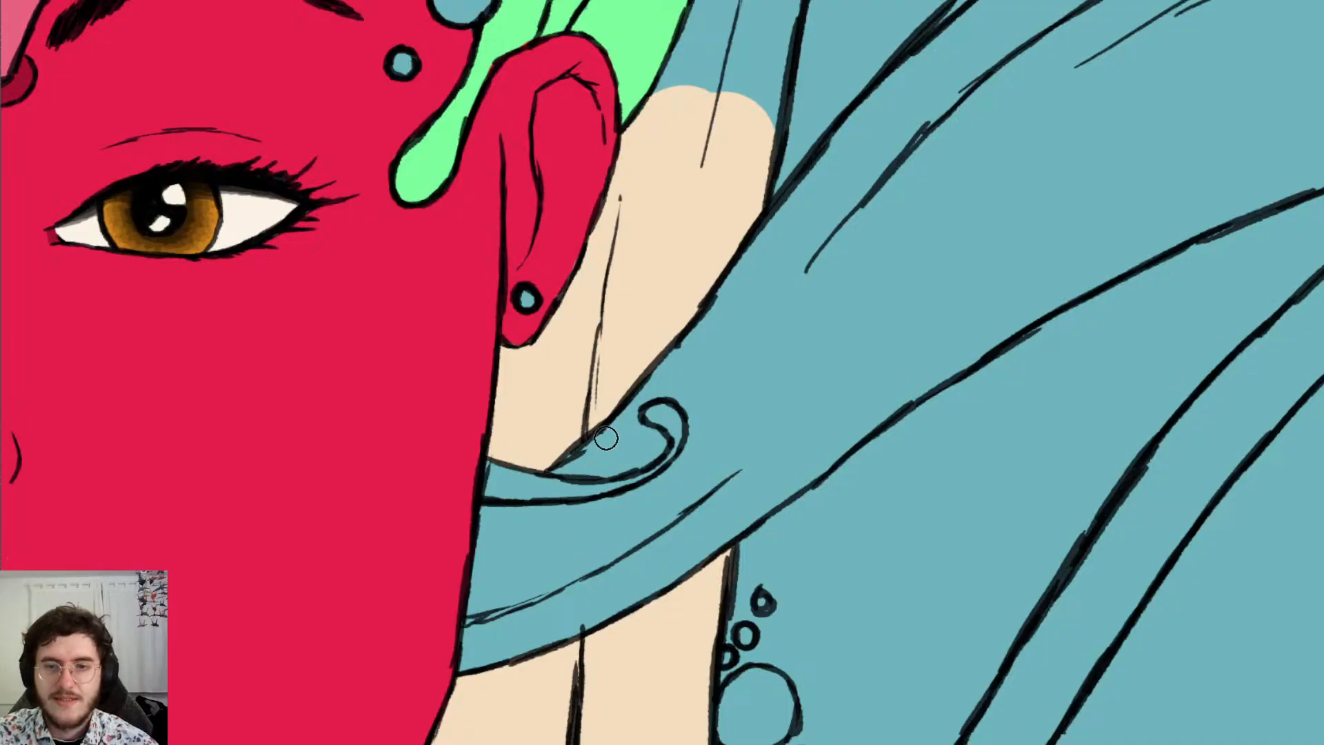
# Continue the cream up the strand behind the purple tentacle and the two green tendrils, as far as the crown's red curl
pyautogui.scroll(-6, 651, 315)
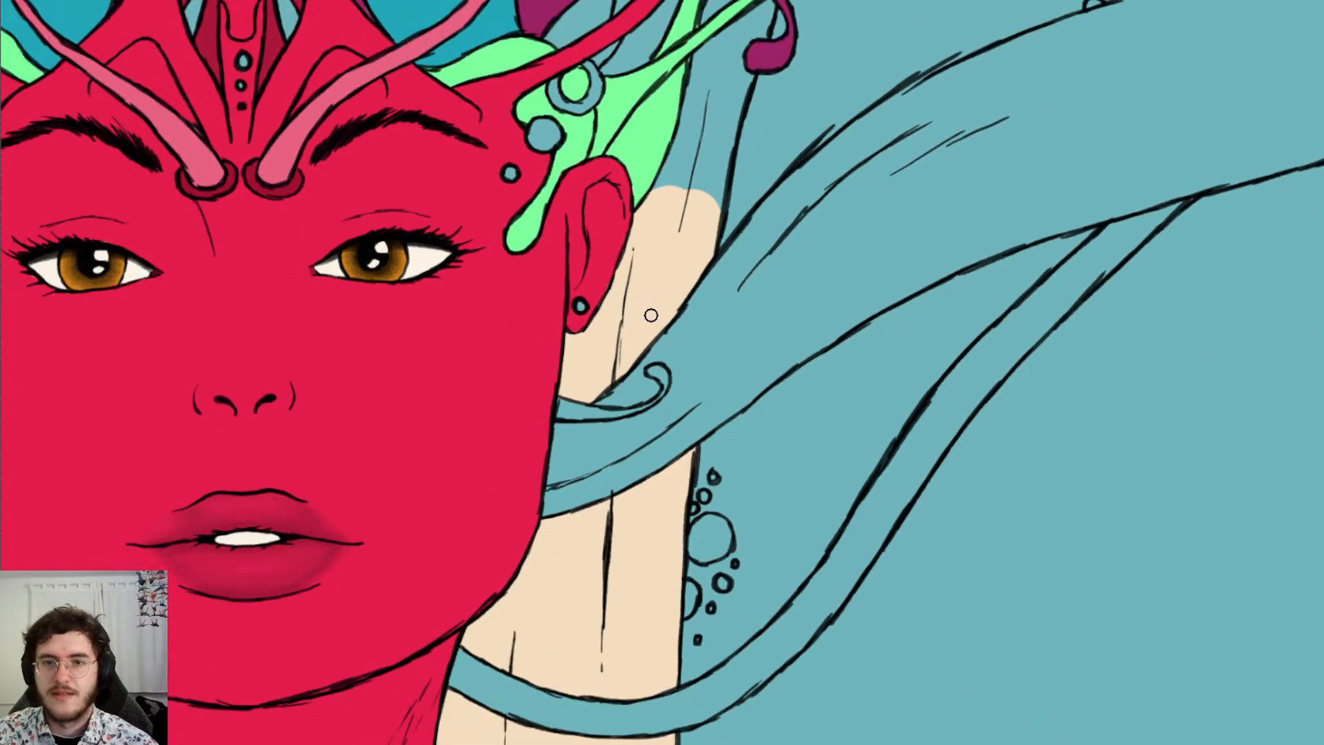
pyautogui.scroll(6, 651, 315)
pyautogui.scroll(2, 741, 346)
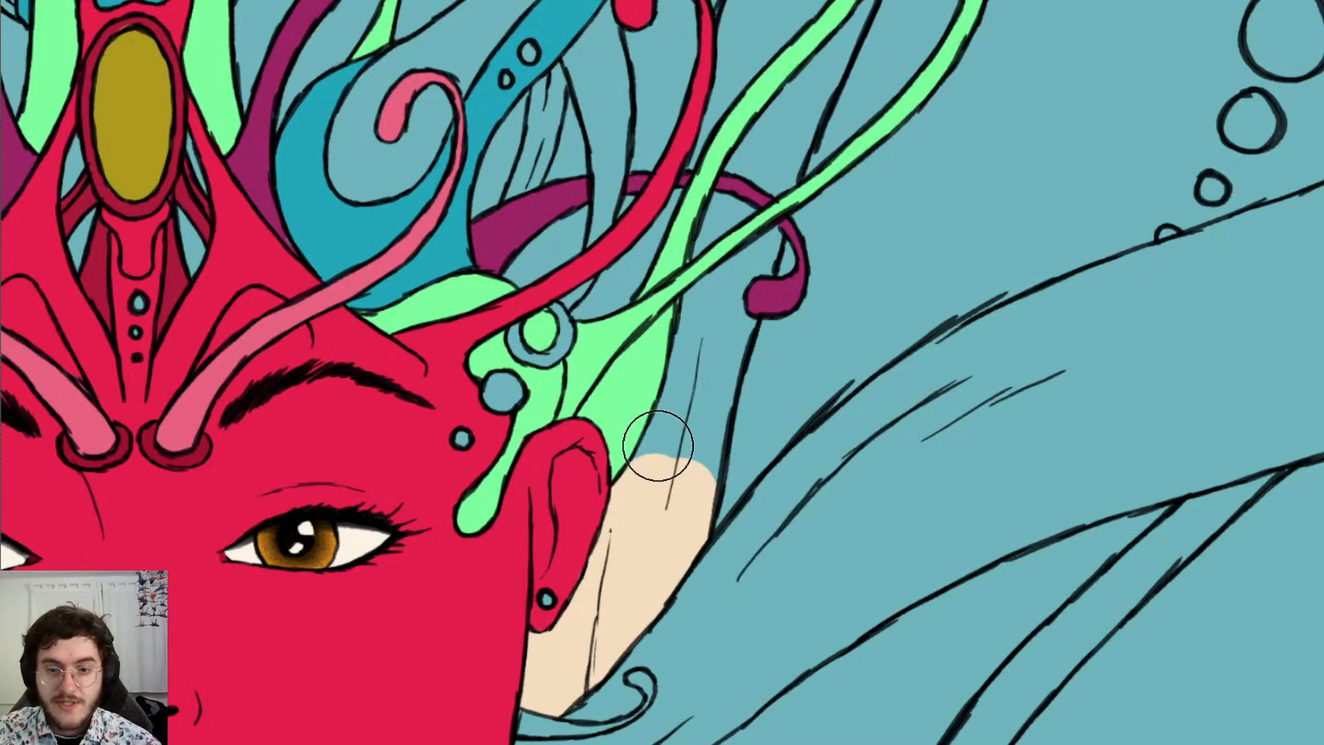
pyautogui.moveTo(657, 444)
pyautogui.mouseDown()
pyautogui.moveTo(656, 482)
pyautogui.moveTo(686, 405)
pyautogui.moveTo(685, 446)
pyautogui.moveTo(723, 289)
pyautogui.moveTo(694, 407)
pyautogui.moveTo(703, 311)
pyautogui.moveTo(743, 257)
pyautogui.moveTo(758, 174)
pyautogui.mouseUp()
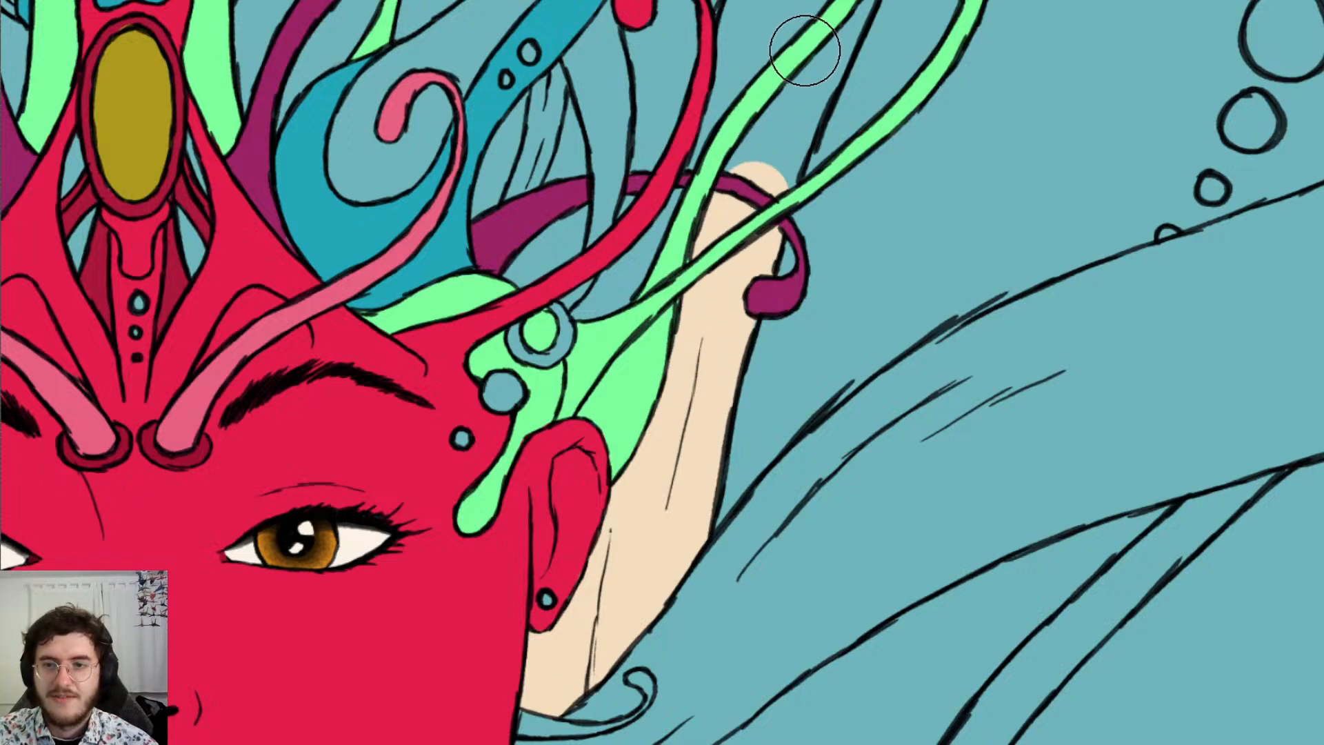
pyautogui.moveTo(804, 50)
pyautogui.mouseDown()
pyautogui.moveTo(771, 152)
pyautogui.moveTo(747, 175)
pyautogui.moveTo(791, 96)
pyautogui.mouseUp()
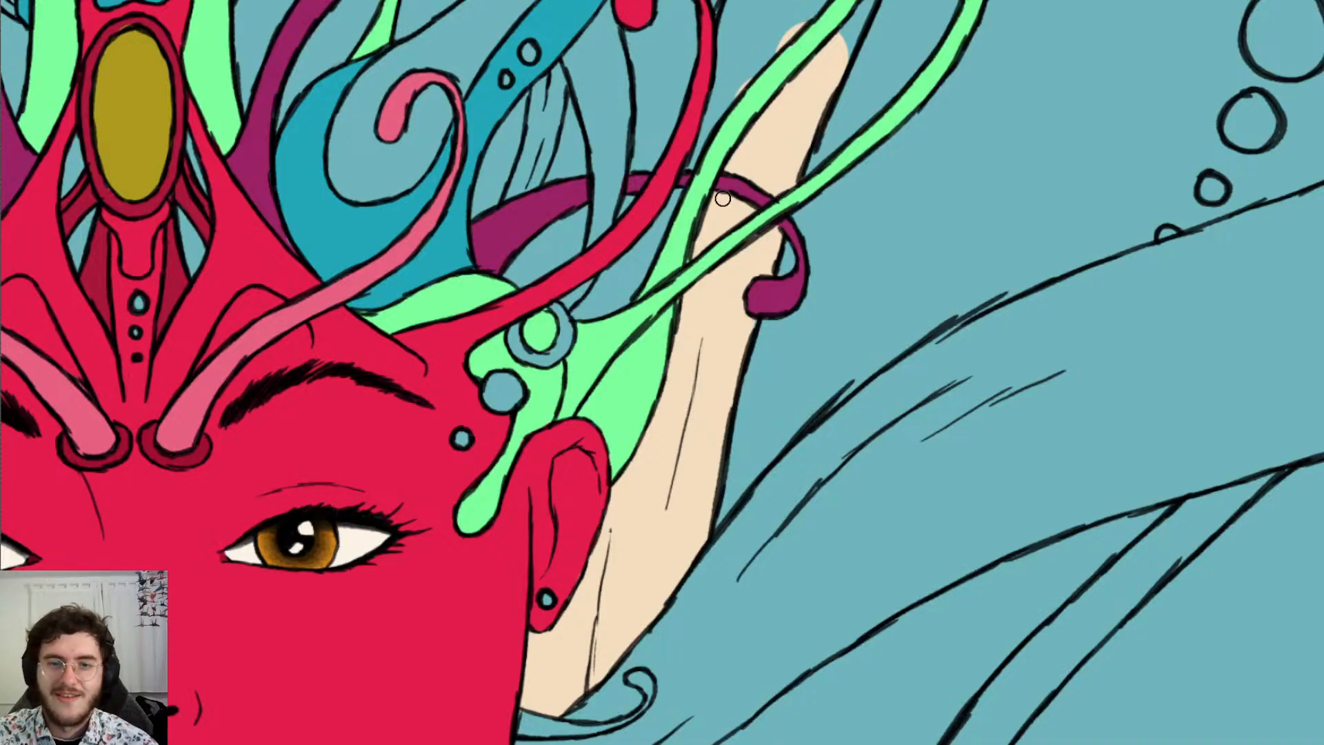
pyautogui.click(746, 46)
pyautogui.moveTo(746, 47); pyautogui.dragTo(706, 196)
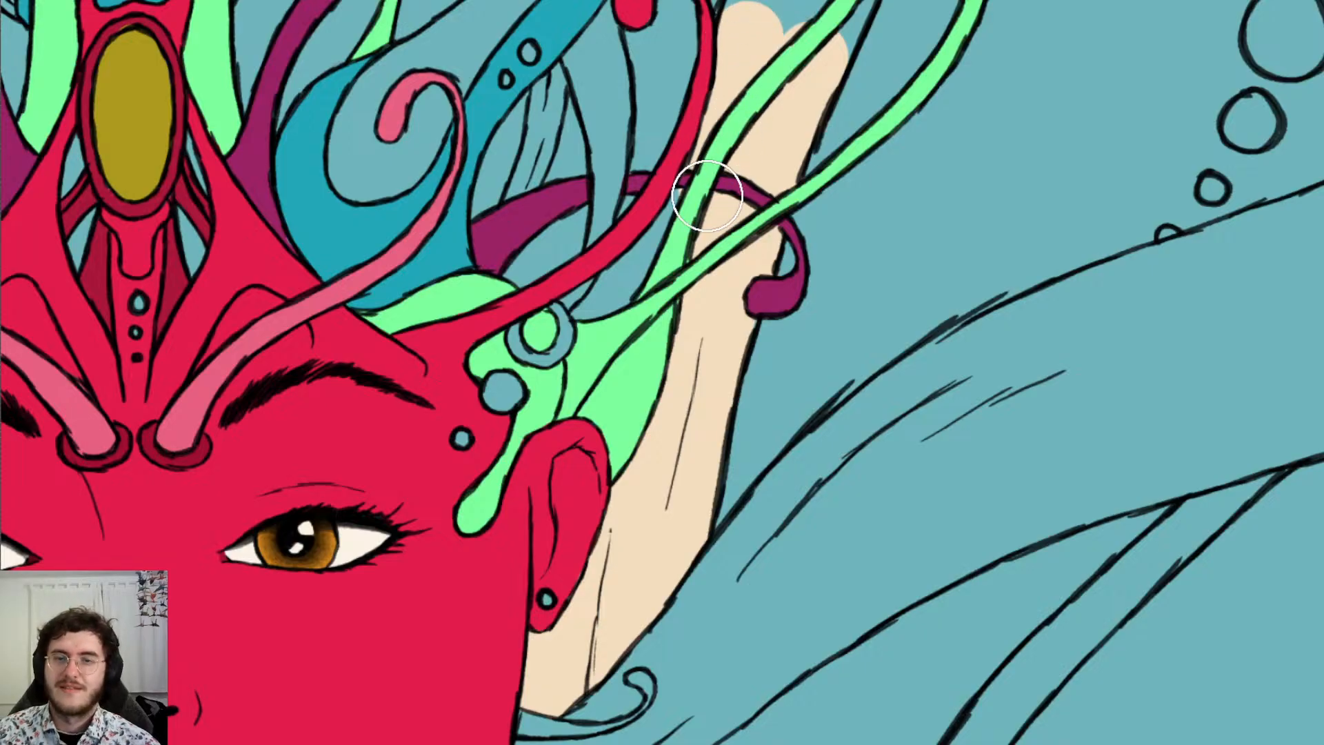
# Fill the gaps around the crown's red curl and purple tentacle with cream, and extend the strand's fill toward the bubble row
pyautogui.scroll(-3, 707, 196)
pyautogui.scroll(5, 707, 190)
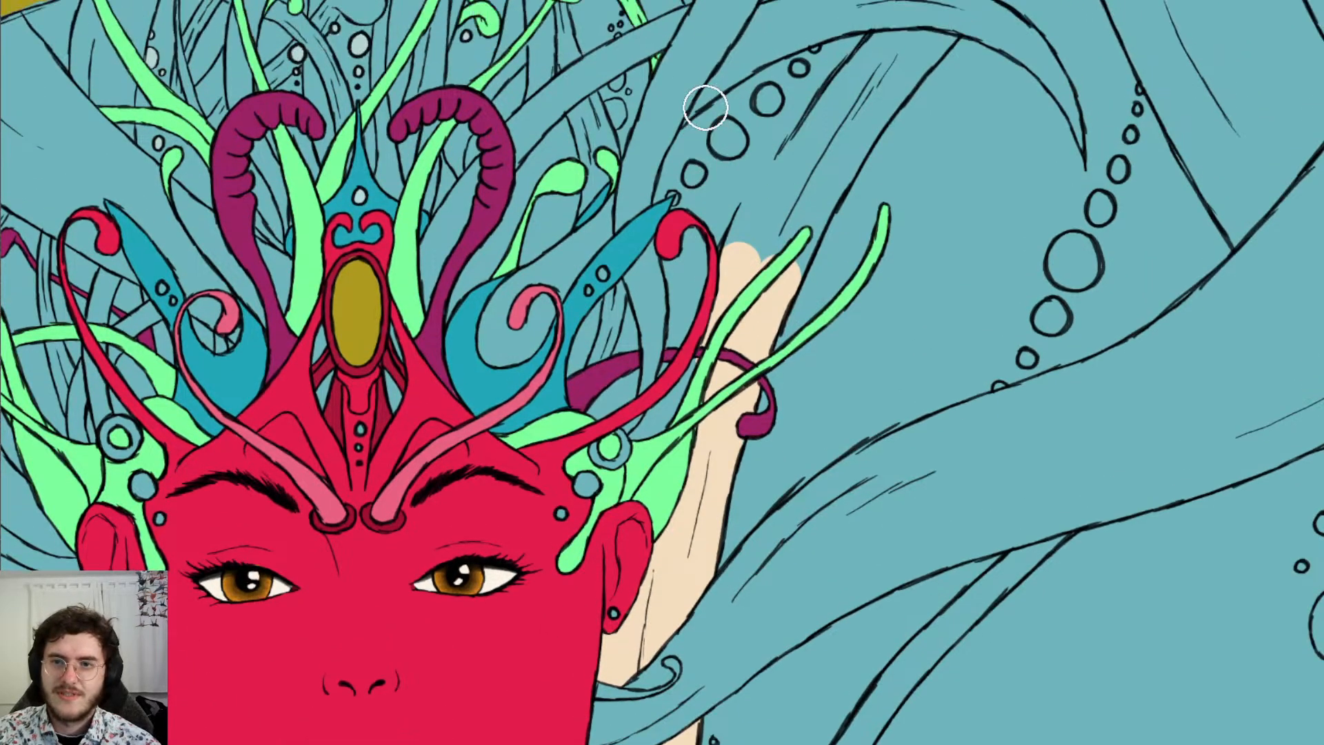
pyautogui.scroll(-6, 707, 106)
pyautogui.scroll(5, 492, 573)
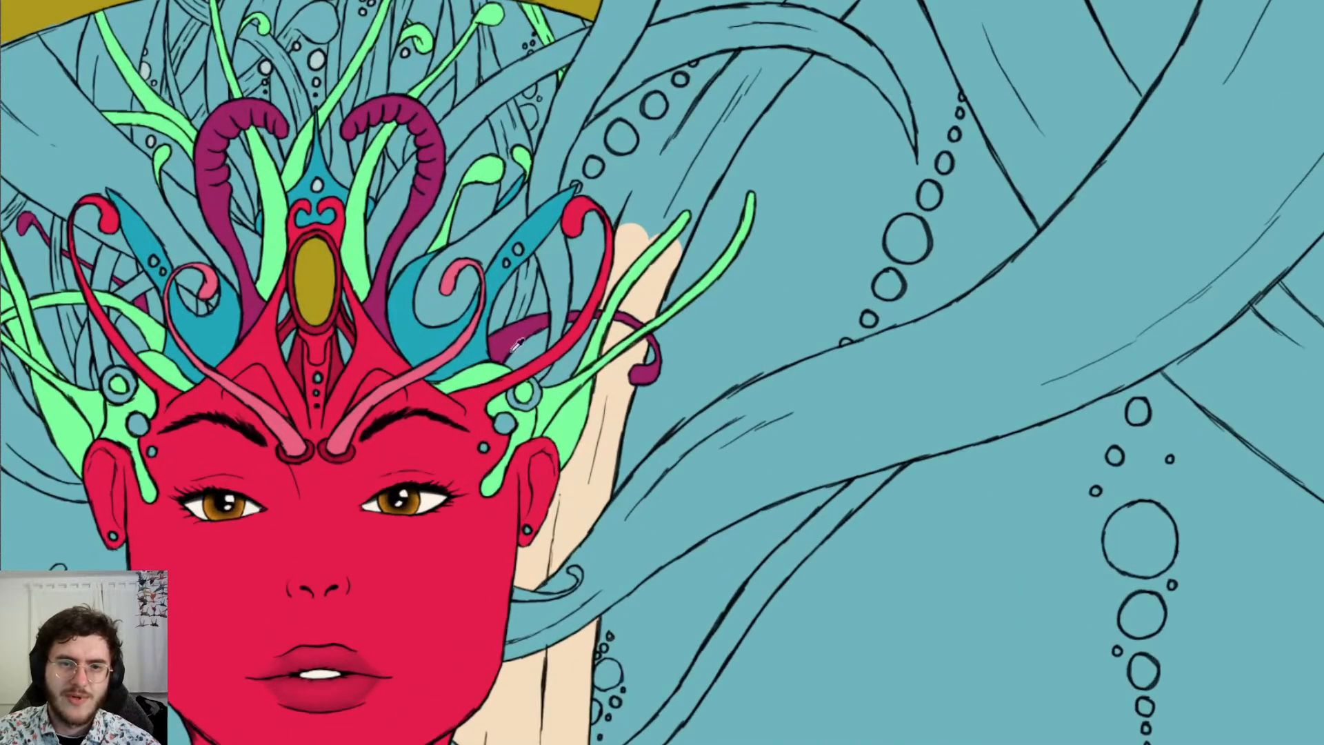
pyautogui.scroll(3, 516, 345)
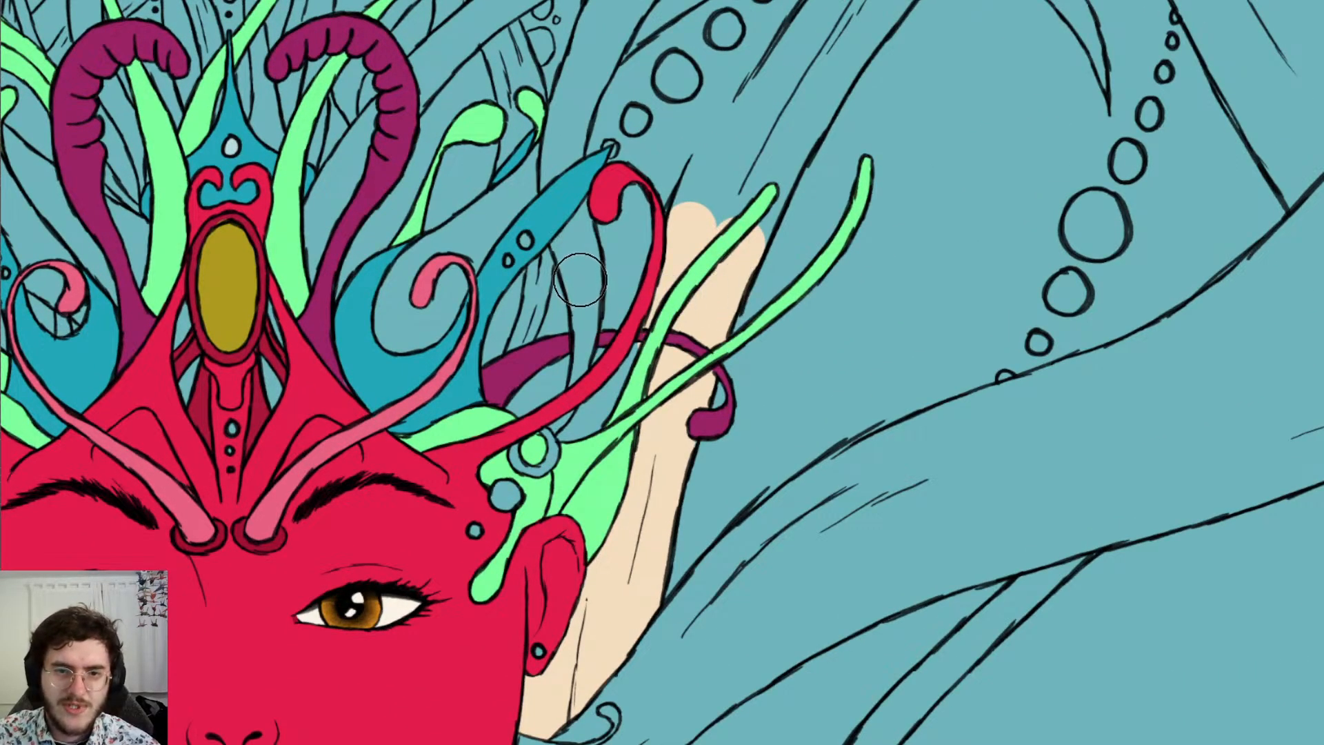
pyautogui.moveTo(579, 279); pyautogui.dragTo(564, 364)
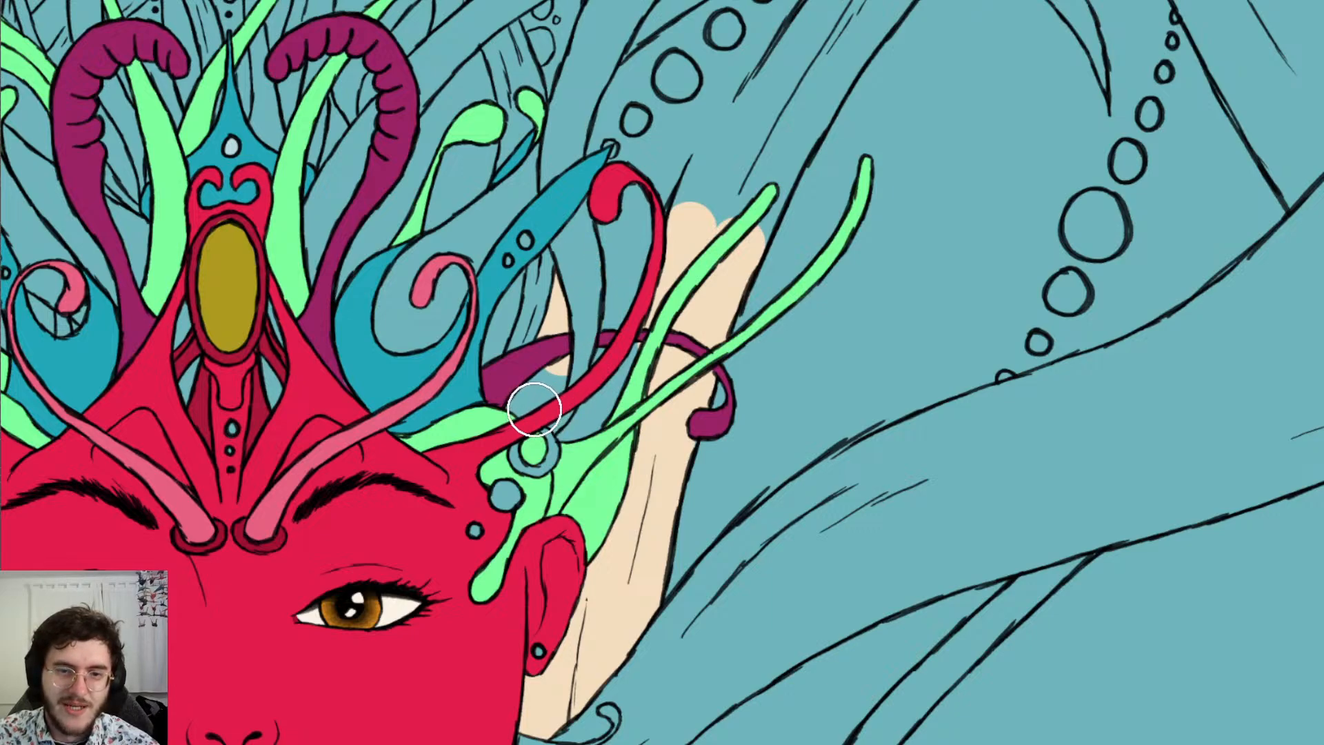
pyautogui.moveTo(532, 408); pyautogui.dragTo(559, 401)
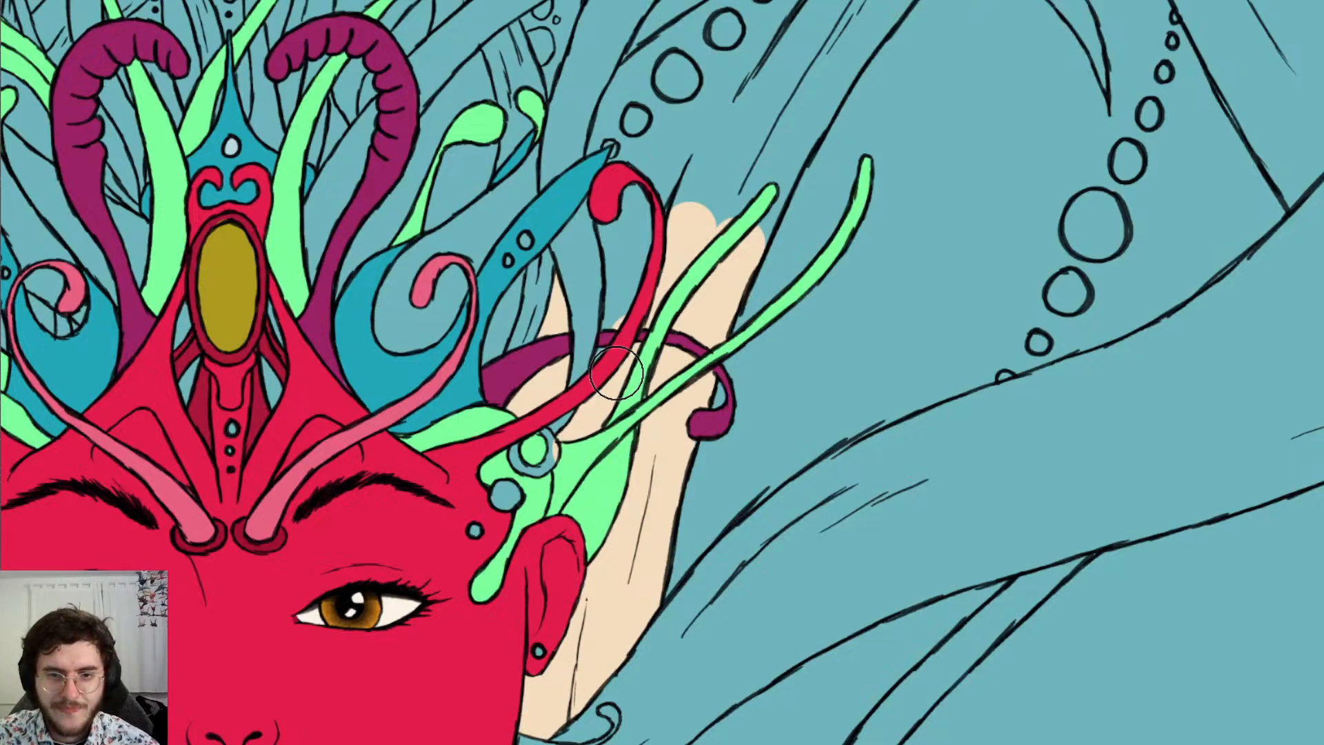
pyautogui.moveTo(624, 329)
pyautogui.mouseDown()
pyautogui.moveTo(624, 224)
pyautogui.moveTo(637, 210)
pyautogui.mouseUp()
pyautogui.press('e')
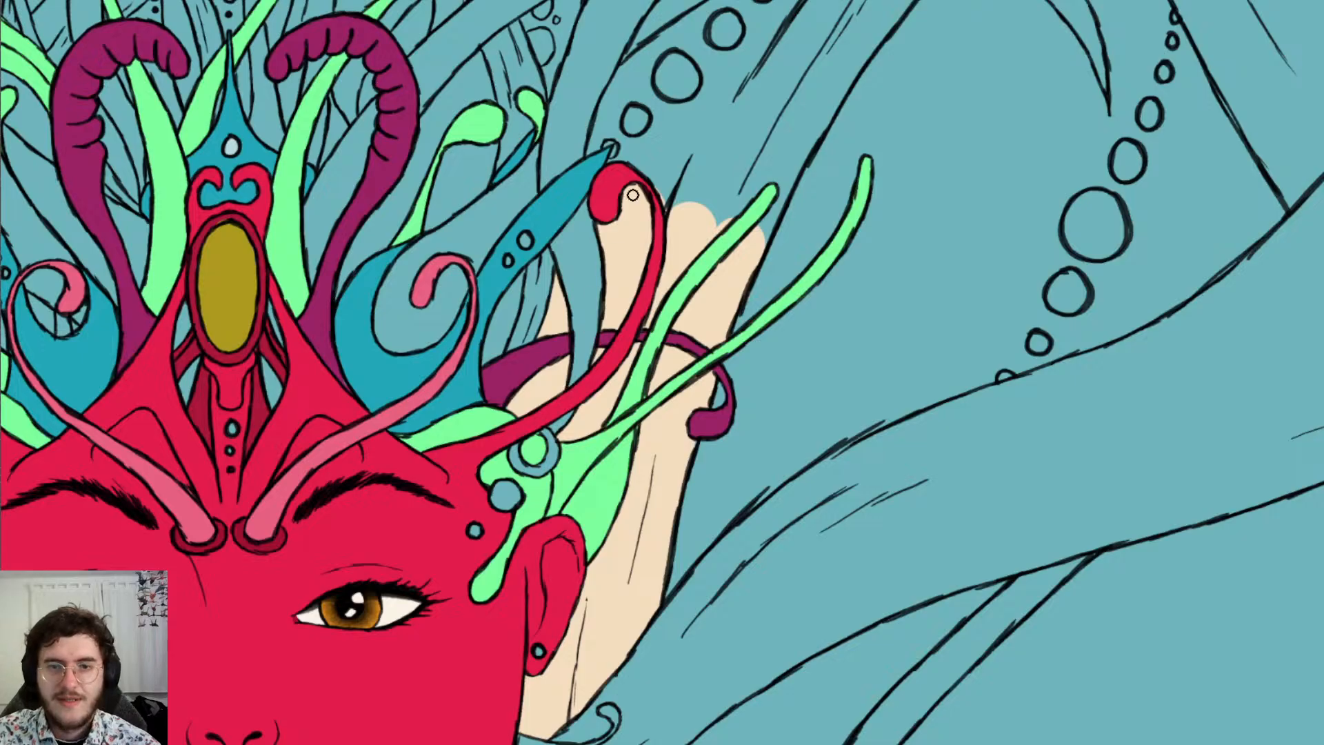
pyautogui.moveTo(685, 172)
pyautogui.mouseDown()
pyautogui.moveTo(717, 114)
pyautogui.moveTo(759, 130)
pyautogui.moveTo(738, 244)
pyautogui.moveTo(813, 74)
pyautogui.moveTo(791, 133)
pyautogui.moveTo(831, 62)
pyautogui.moveTo(800, 119)
pyautogui.moveTo(778, 119)
pyautogui.mouseUp()
# Fill the strand section above the hooked tentacle with cream, up to its outer outlines
pyautogui.scroll(-5, 779, 120)
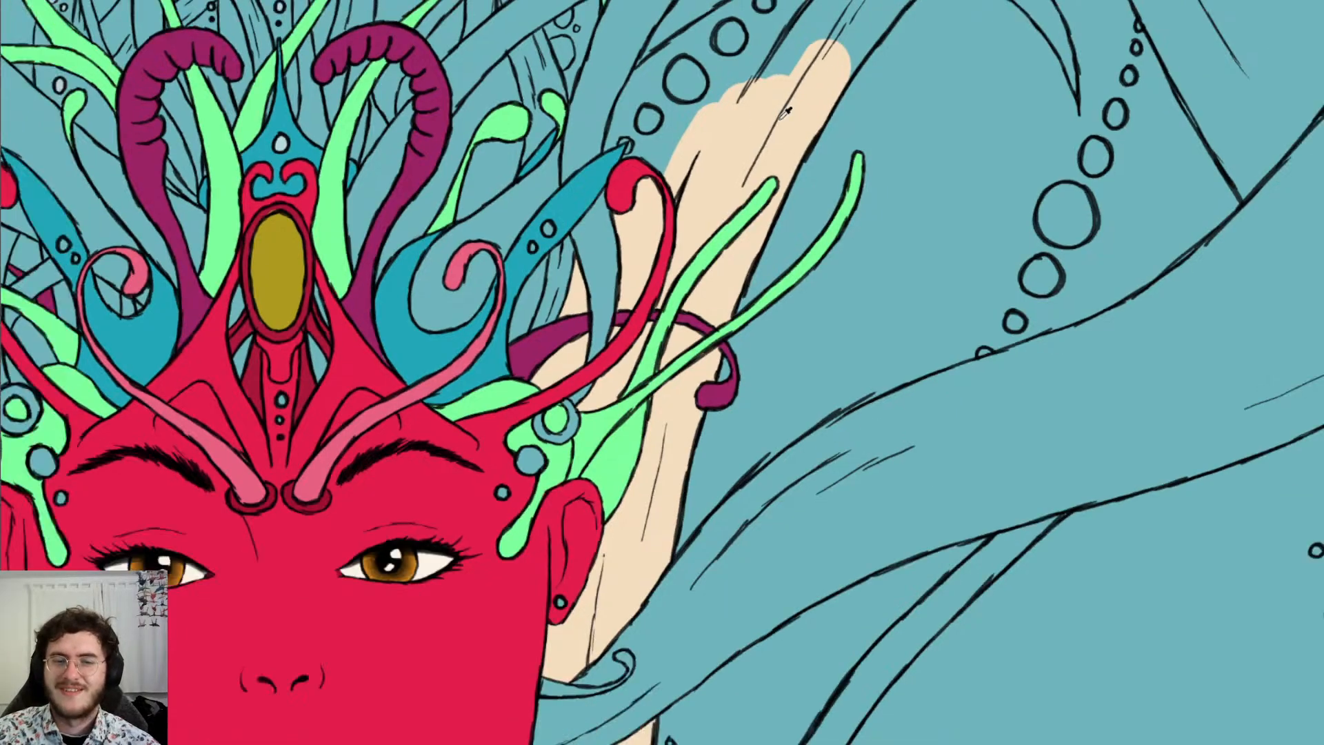
pyautogui.scroll(2, 801, 104)
pyautogui.scroll(-4, 781, 67)
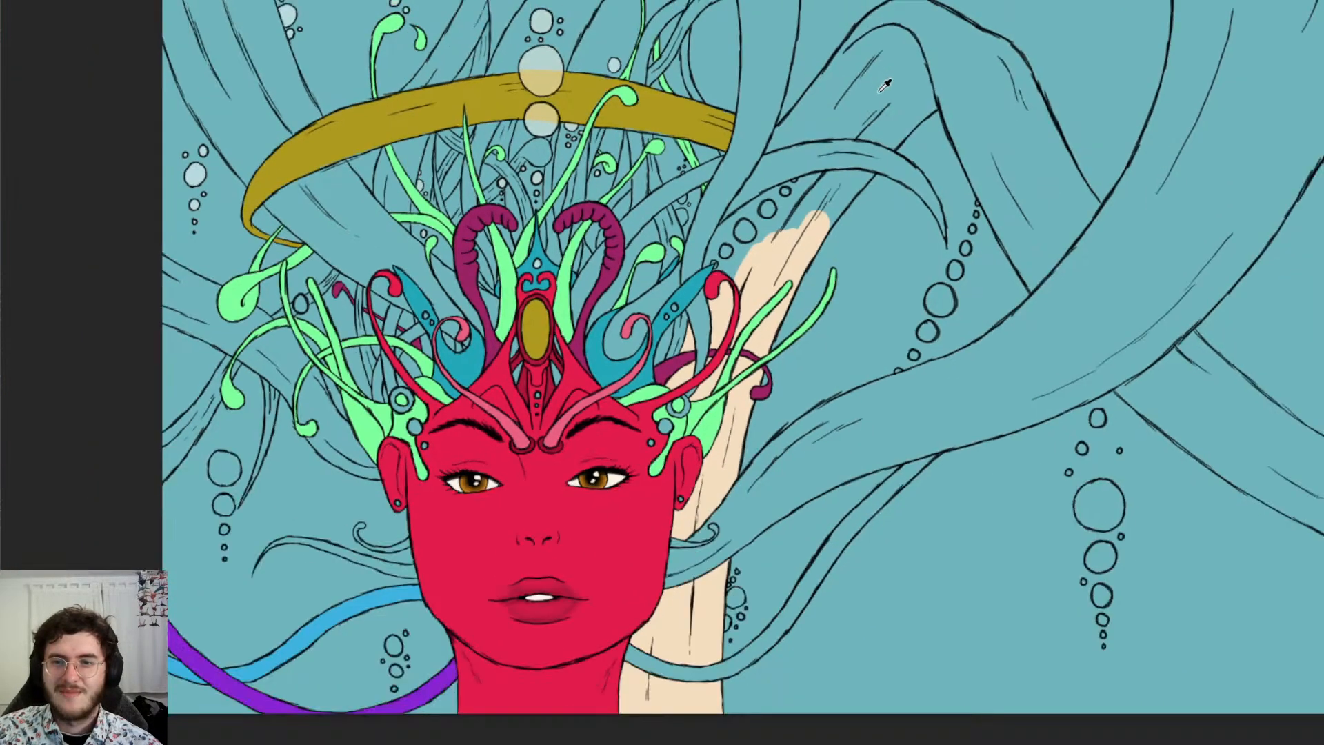
pyautogui.scroll(5, 672, 173)
pyautogui.scroll(1, 672, 172)
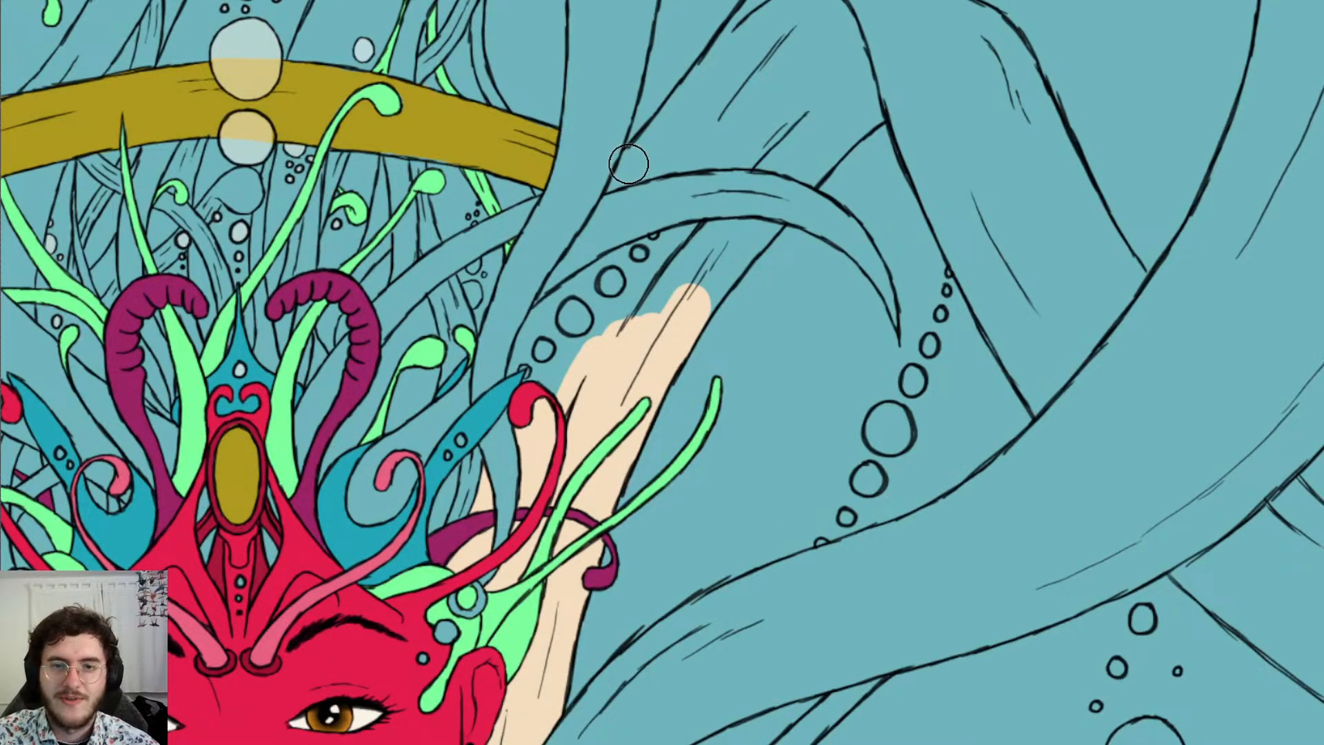
pyautogui.moveTo(605, 180)
pyautogui.mouseDown()
pyautogui.moveTo(662, 145)
pyautogui.moveTo(643, 169)
pyautogui.moveTo(655, 156)
pyautogui.mouseUp()
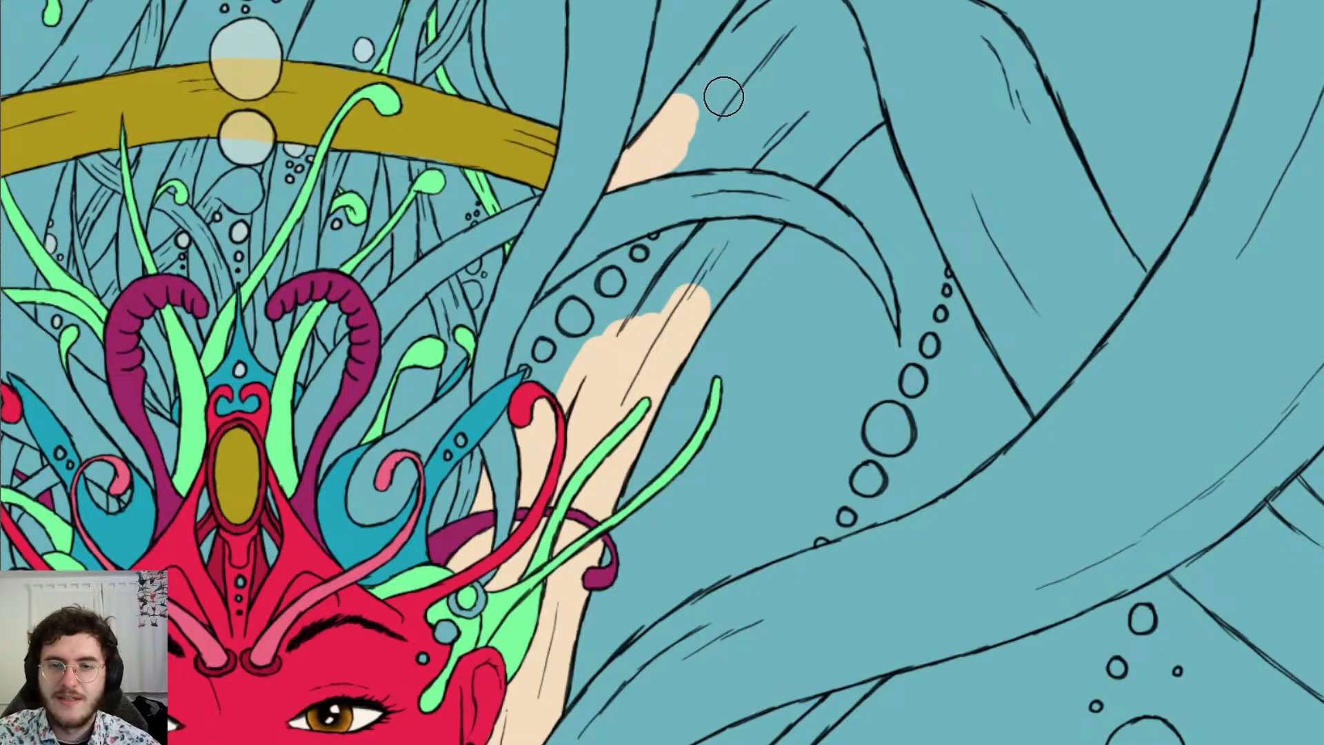
pyautogui.moveTo(685, 110)
pyautogui.mouseDown()
pyautogui.moveTo(714, 69)
pyautogui.moveTo(685, 103)
pyautogui.moveTo(696, 131)
pyautogui.moveTo(672, 157)
pyautogui.moveTo(752, 142)
pyautogui.moveTo(718, 150)
pyautogui.moveTo(774, 147)
pyautogui.moveTo(839, 179)
pyautogui.mouseUp()
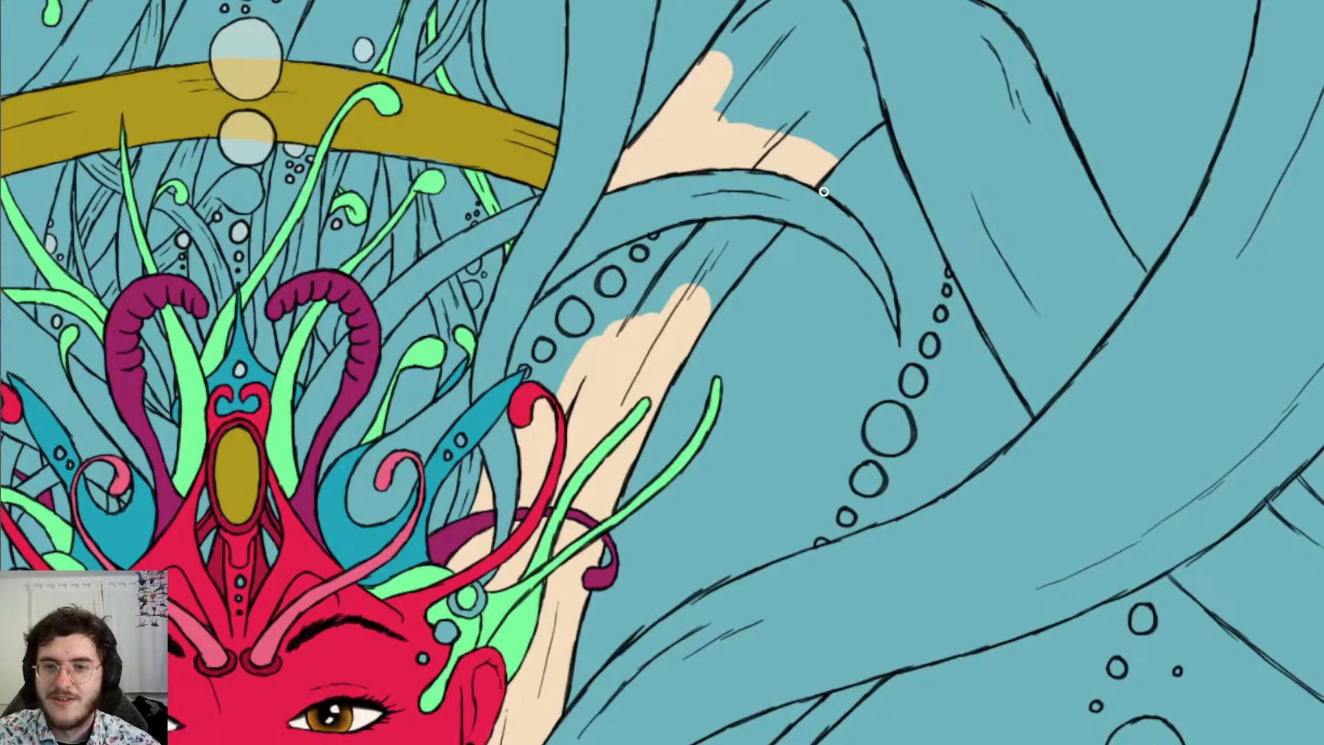
pyautogui.moveTo(857, 107)
pyautogui.mouseDown()
pyautogui.moveTo(819, 124)
pyautogui.moveTo(821, 145)
pyautogui.moveTo(866, 103)
pyautogui.moveTo(792, 148)
pyautogui.moveTo(818, 112)
pyautogui.moveTo(816, 89)
pyautogui.moveTo(768, 127)
pyautogui.moveTo(762, 115)
pyautogui.moveTo(744, 136)
pyautogui.moveTo(724, 124)
pyautogui.moveTo(724, 92)
pyautogui.moveTo(766, 26)
pyautogui.moveTo(721, 65)
pyautogui.moveTo(763, 12)
pyautogui.mouseUp()
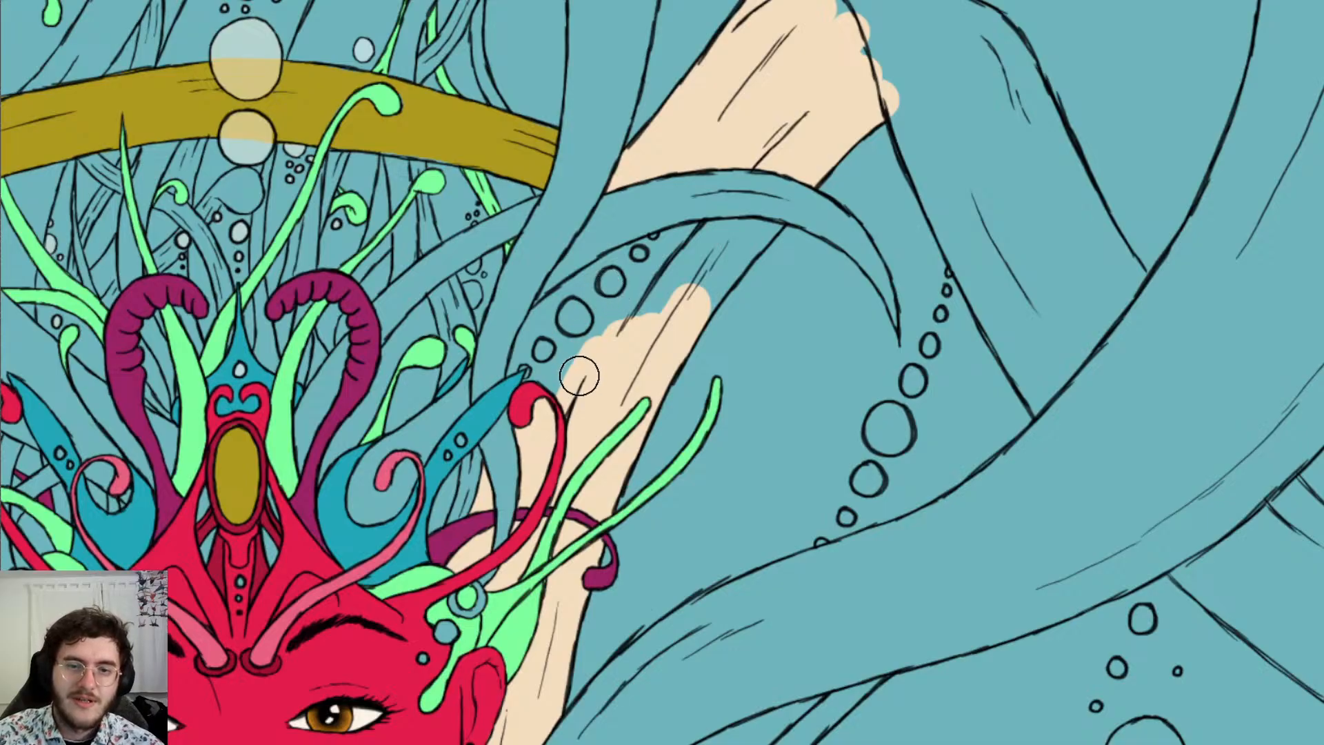
# Extend the cream to the underside of the hooked tentacle, and erase the overflow along the strand's outer edge and on the tentacle
pyautogui.moveTo(693, 302)
pyautogui.mouseDown()
pyautogui.moveTo(738, 227)
pyautogui.moveTo(764, 217)
pyautogui.moveTo(648, 289)
pyautogui.moveTo(655, 276)
pyautogui.mouseUp()
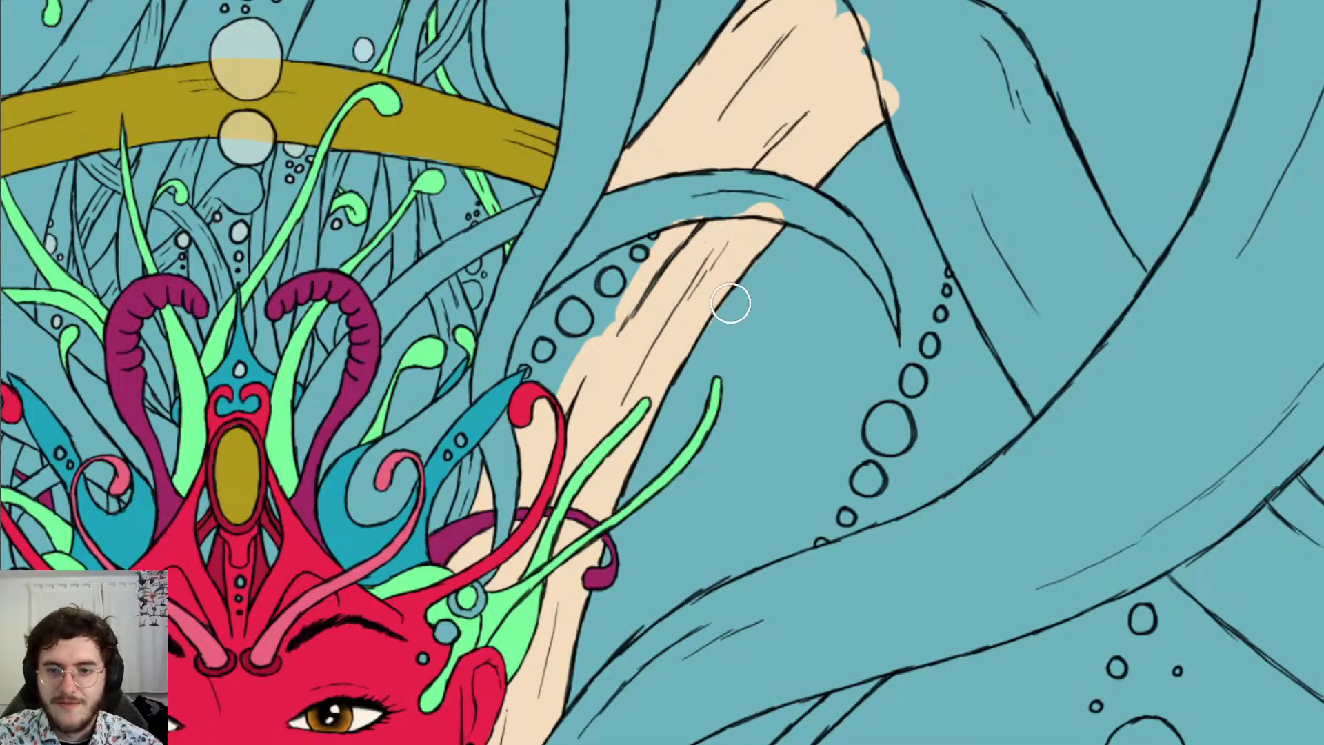
pyautogui.press('[')
pyautogui.press('[')
pyautogui.press('[')
pyautogui.press('[')
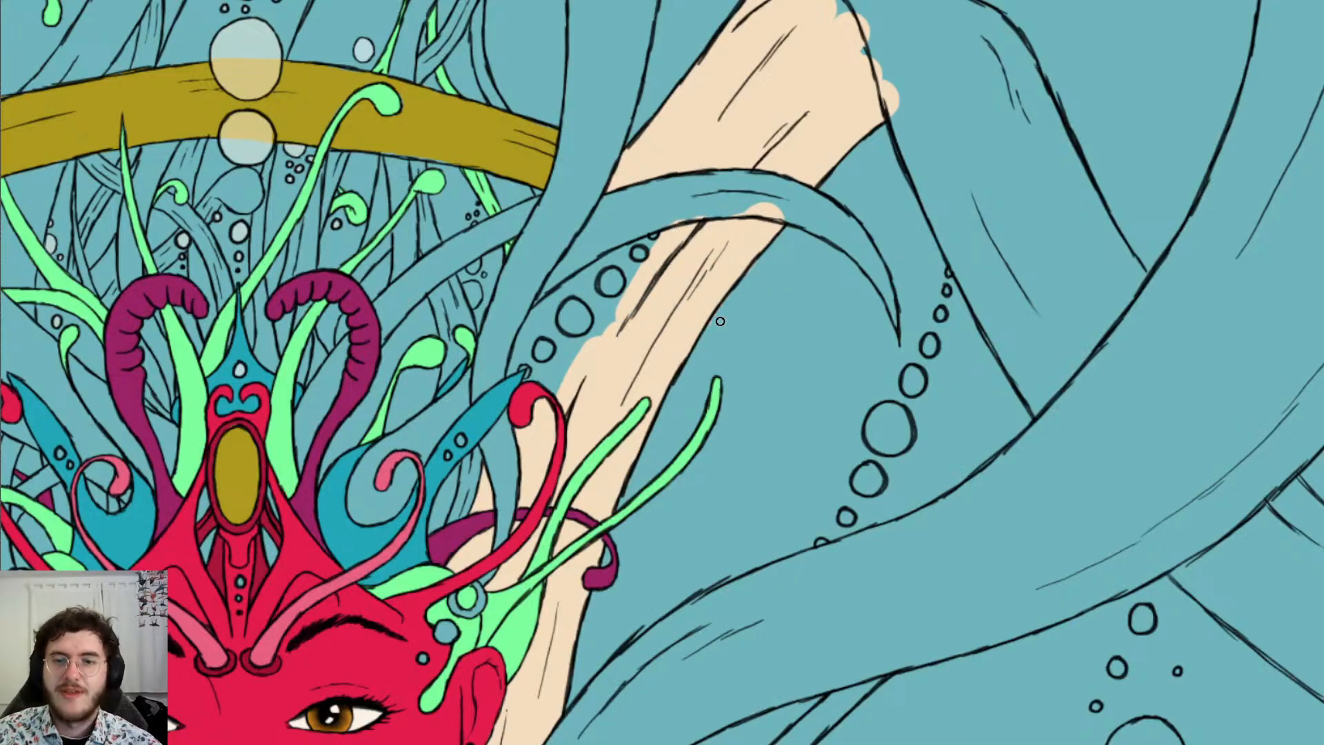
pyautogui.scroll(5, 720, 321)
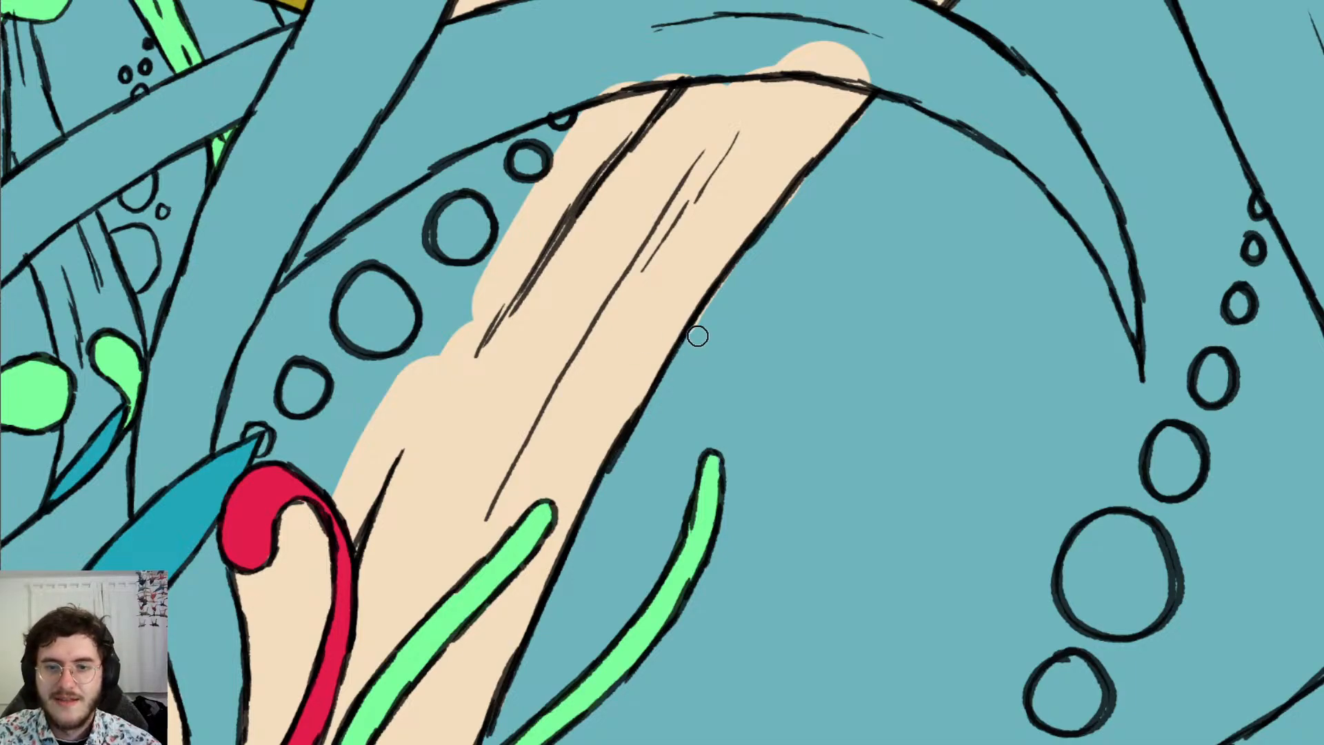
pyautogui.moveTo(696, 336); pyautogui.dragTo(809, 182)
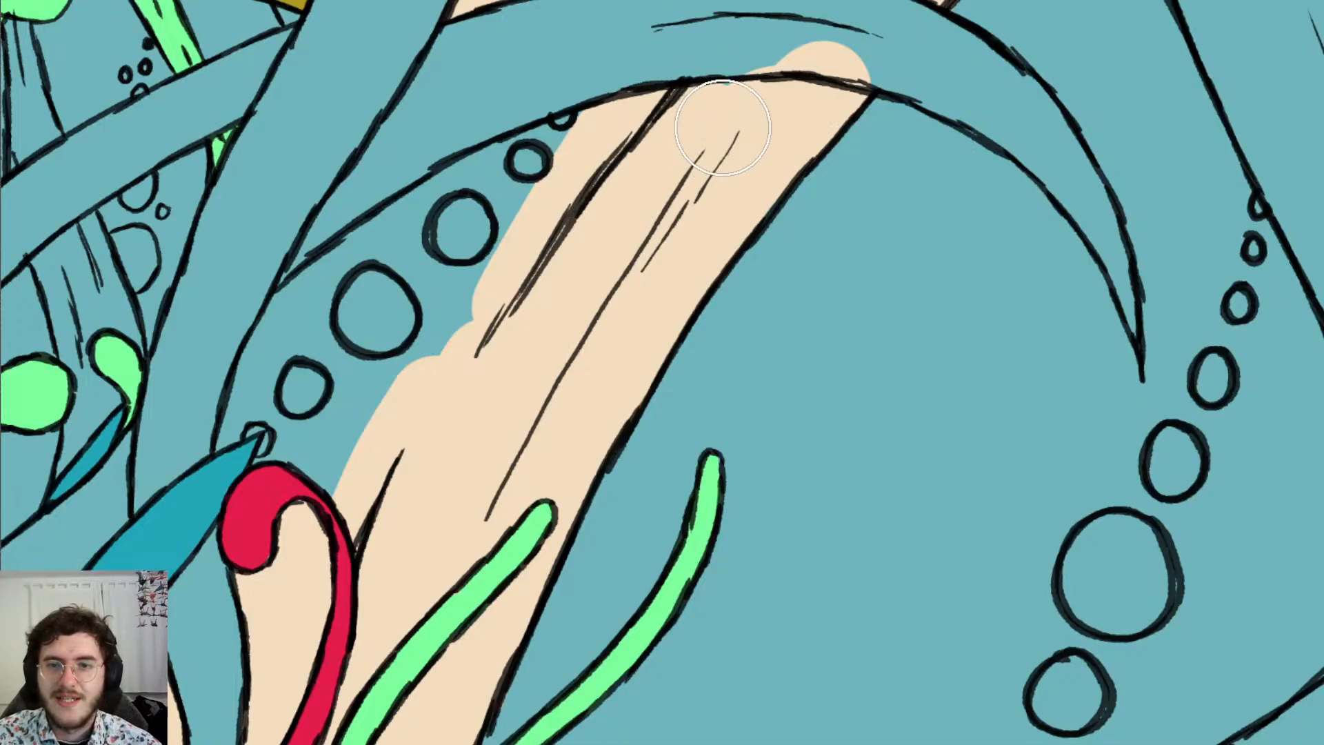
pyautogui.moveTo(745, 69)
pyautogui.mouseDown()
pyautogui.moveTo(837, 62)
pyautogui.moveTo(877, 81)
pyautogui.mouseUp()
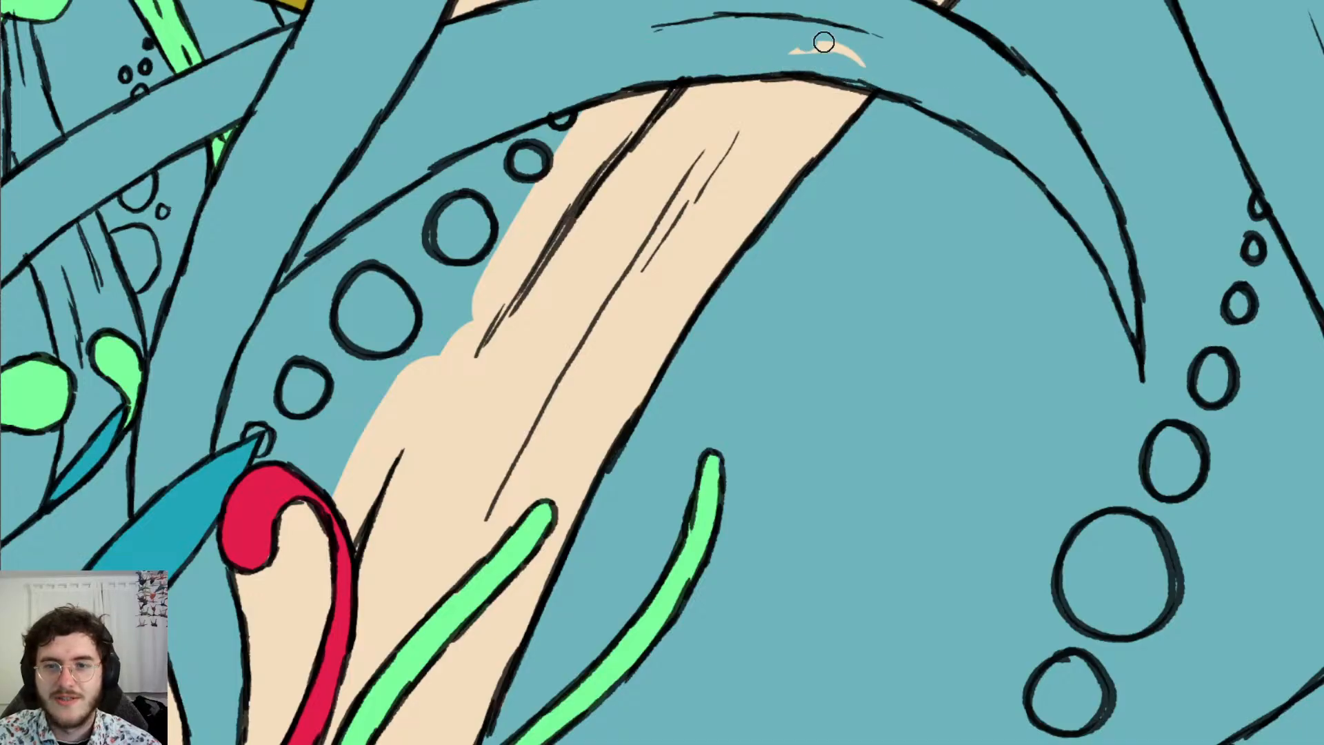
pyautogui.moveTo(823, 43); pyautogui.dragTo(877, 58)
# Paint cream over the bubble row beneath the hooked tentacle, and erase the overflow above the tentacle's lower outline
pyautogui.press('b')
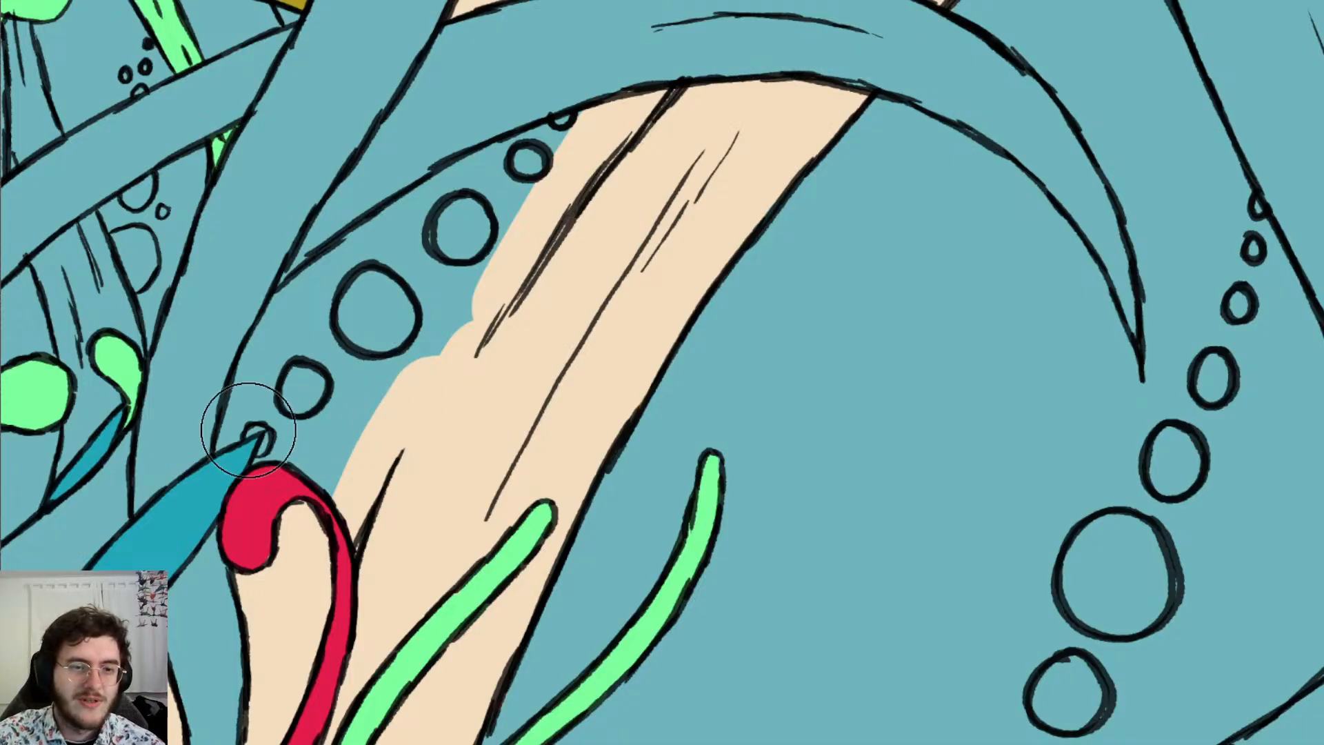
pyautogui.moveTo(262, 454)
pyautogui.mouseDown()
pyautogui.moveTo(303, 324)
pyautogui.moveTo(486, 182)
pyautogui.moveTo(575, 147)
pyautogui.mouseUp()
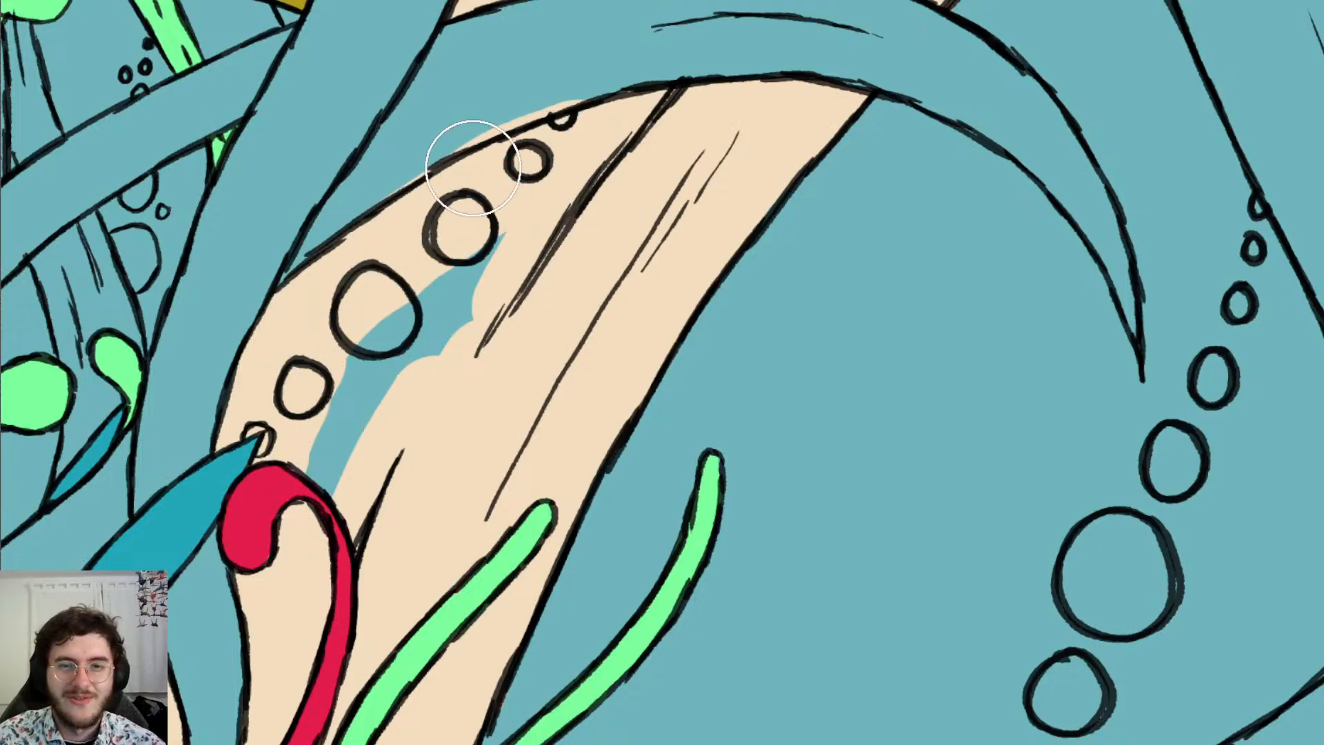
pyautogui.press('e')
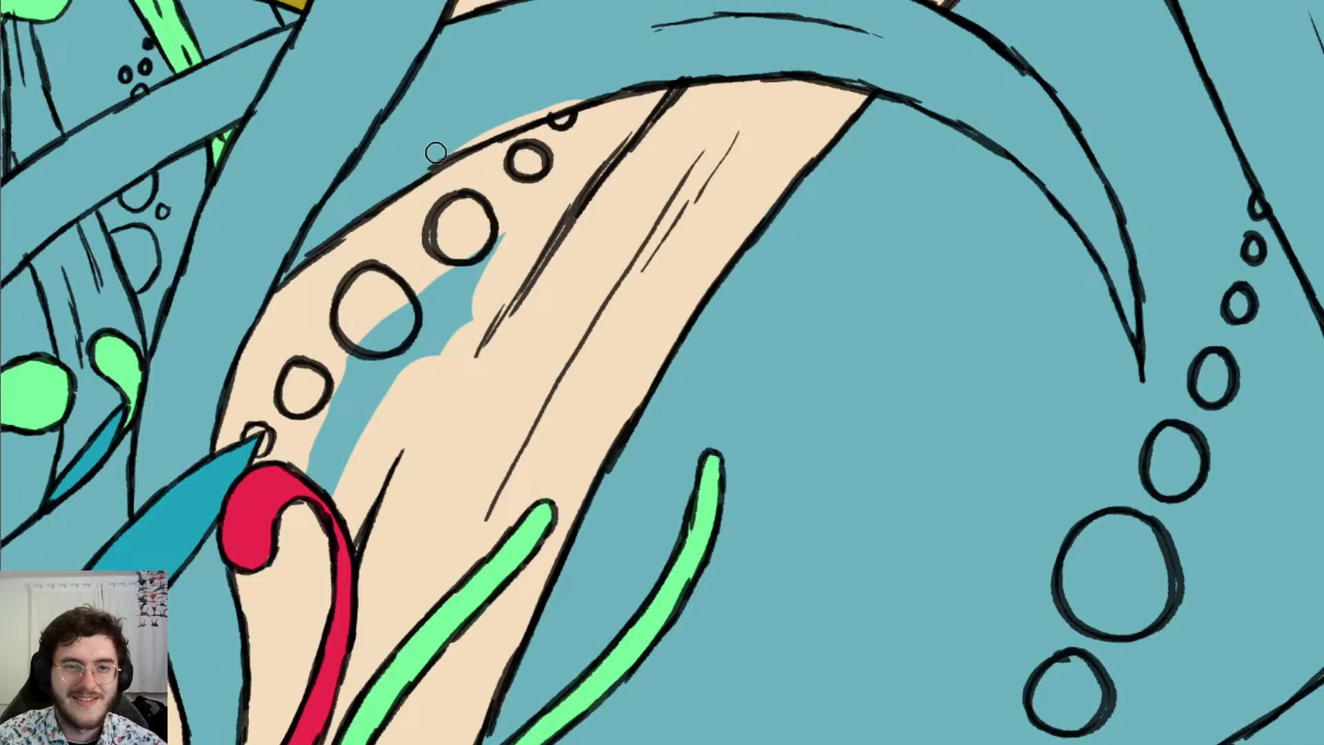
pyautogui.moveTo(435, 152); pyautogui.dragTo(551, 100)
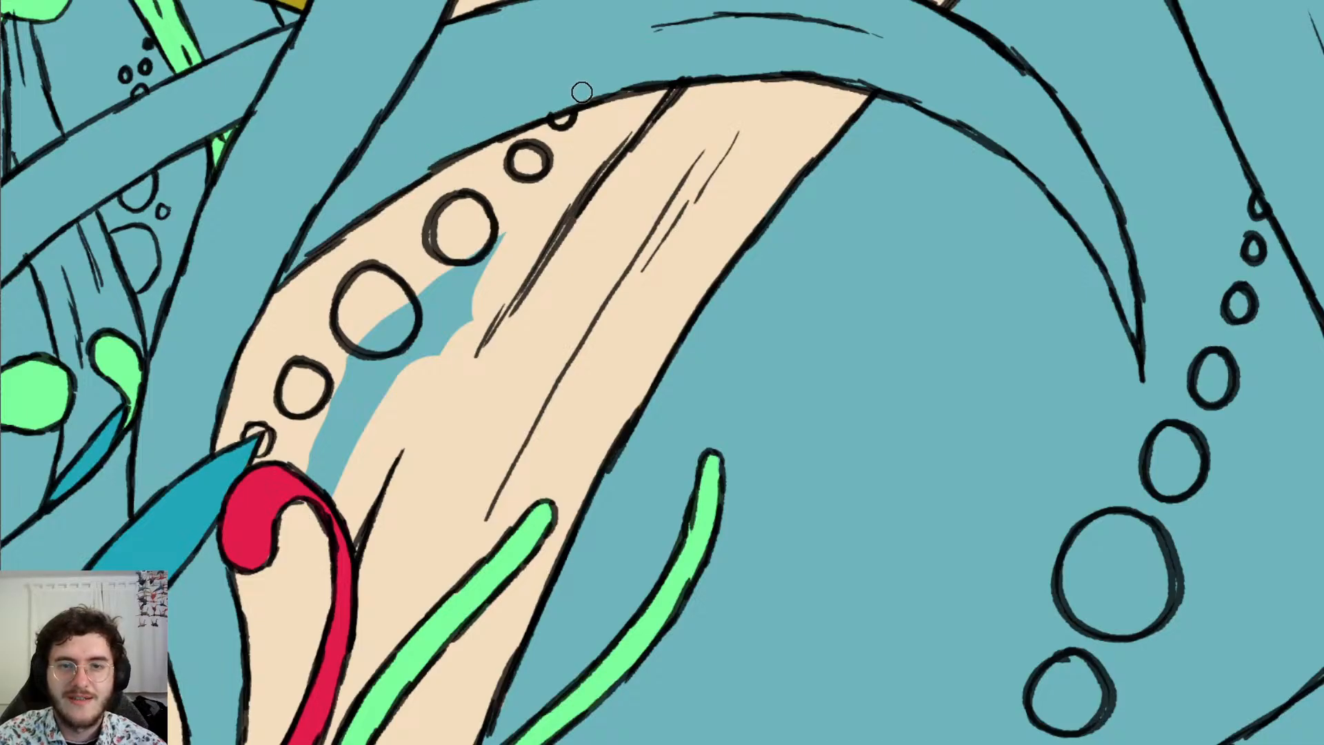
# Fill the remaining gap along the bubble row beneath the hooked tentacle with cream, and erase the cream inside the bubbles
pyautogui.press('b')
pyautogui.moveTo(340, 448); pyautogui.dragTo(473, 275)
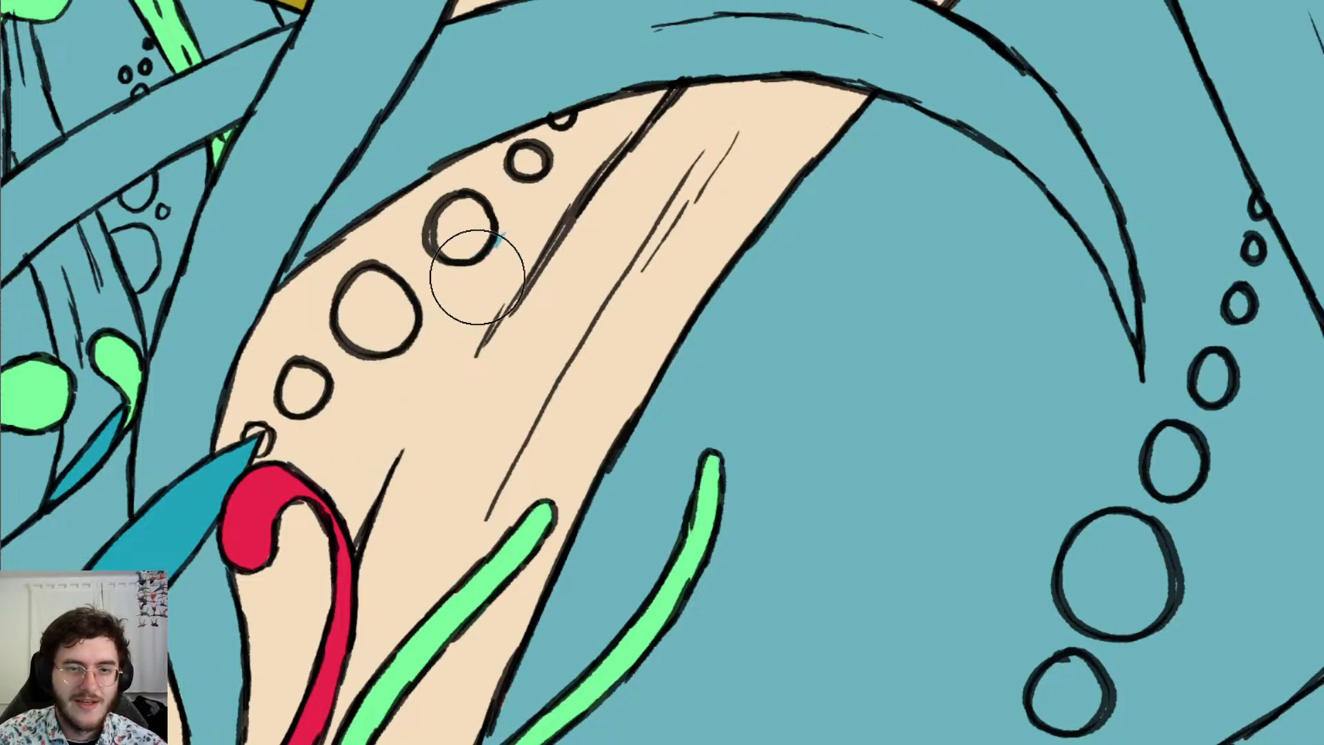
pyautogui.press('e')
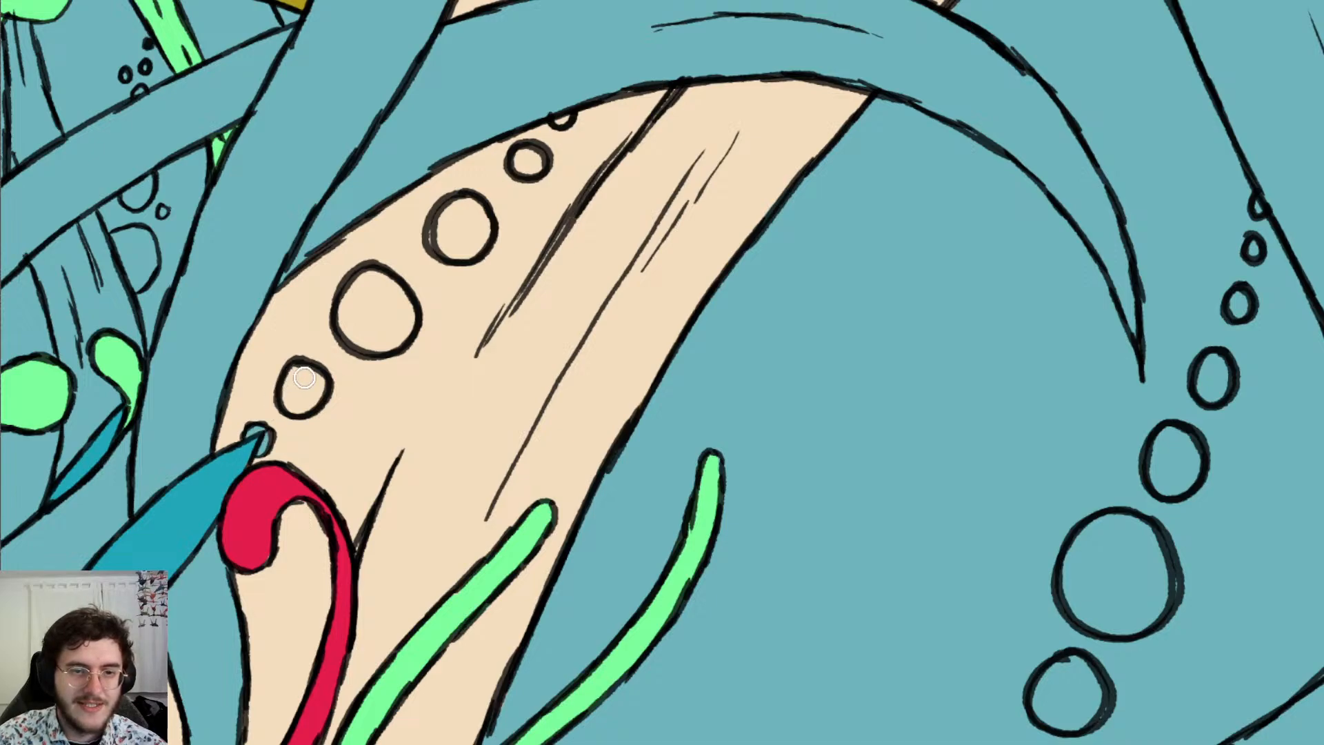
pyautogui.moveTo(292, 382); pyautogui.dragTo(294, 404)
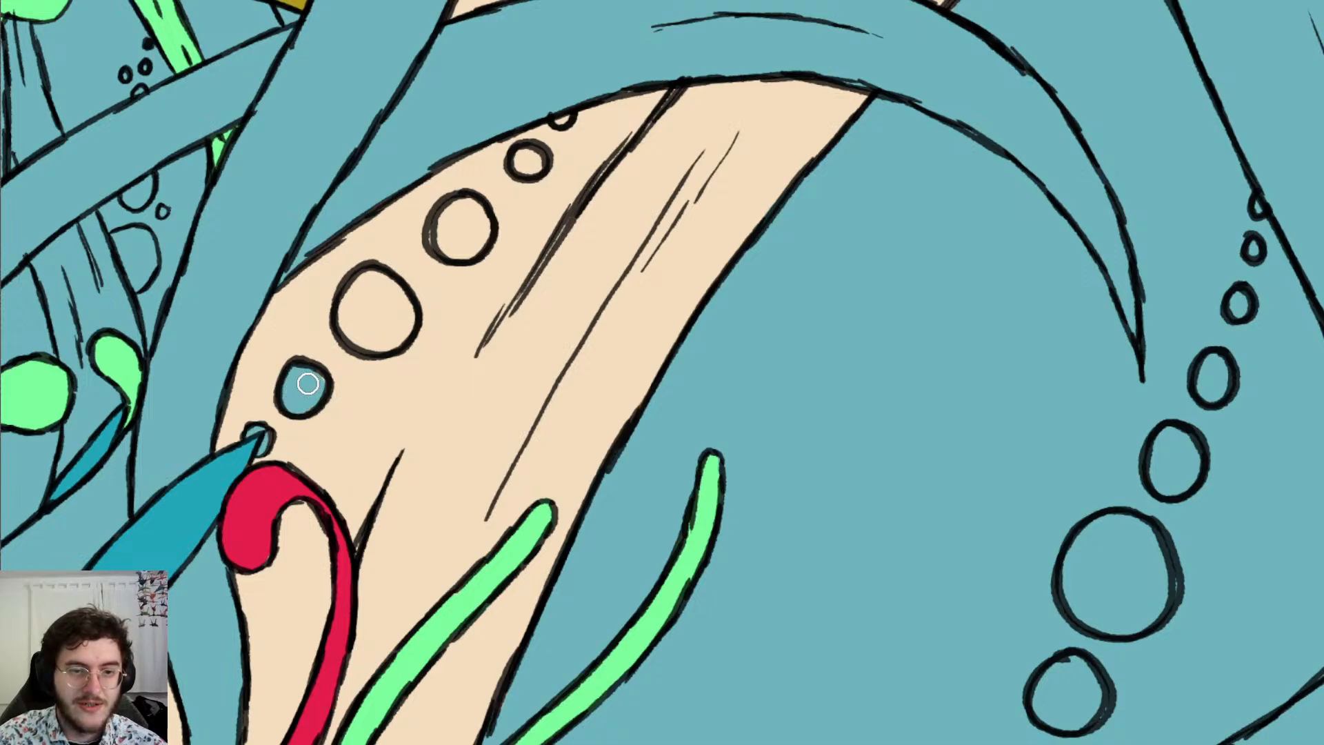
pyautogui.moveTo(371, 281)
pyautogui.mouseDown()
pyautogui.moveTo(349, 314)
pyautogui.moveTo(359, 334)
pyautogui.mouseUp()
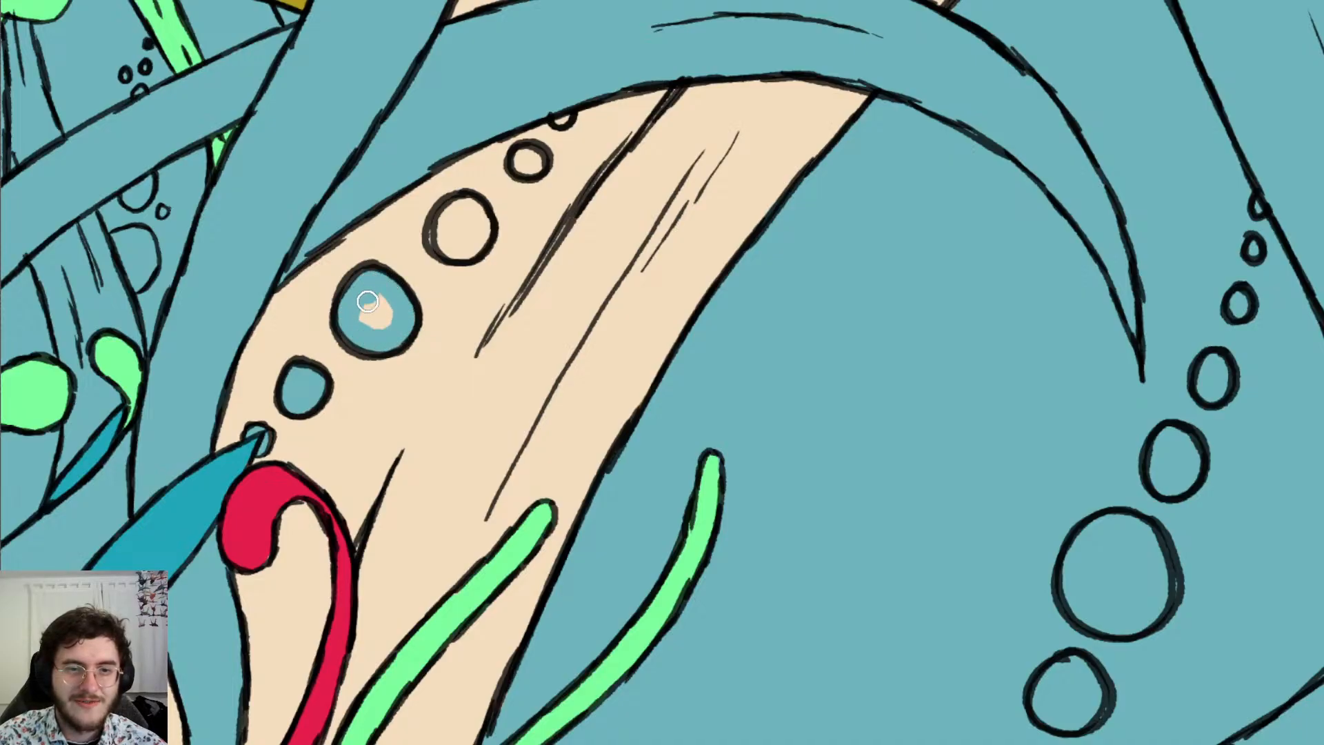
pyautogui.moveTo(368, 301); pyautogui.dragTo(377, 328)
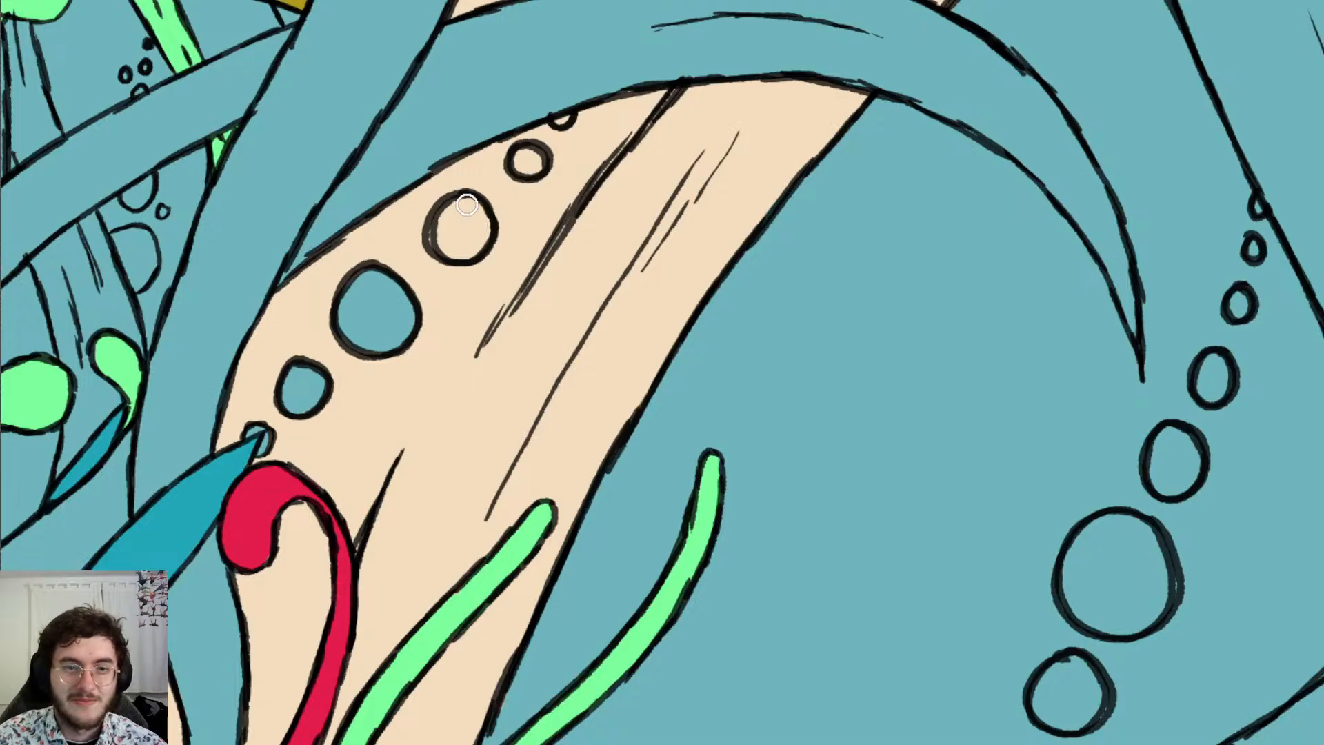
pyautogui.moveTo(466, 205)
pyautogui.mouseDown()
pyautogui.moveTo(441, 232)
pyautogui.moveTo(461, 250)
pyautogui.moveTo(481, 237)
pyautogui.mouseUp()
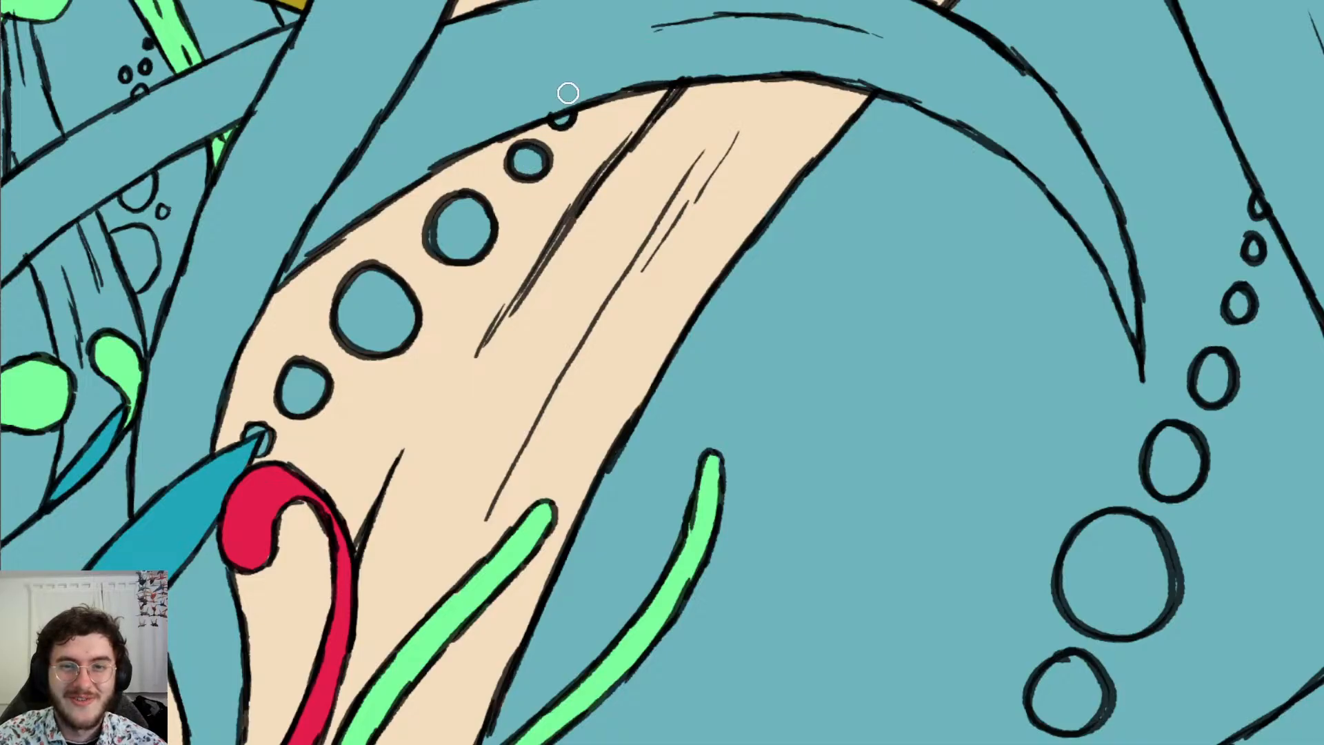
# Extend the cream over the strand's bend above the hooked tentacle and down its far side to the large crossing tentacle
pyautogui.scroll(-8, 675, 186)
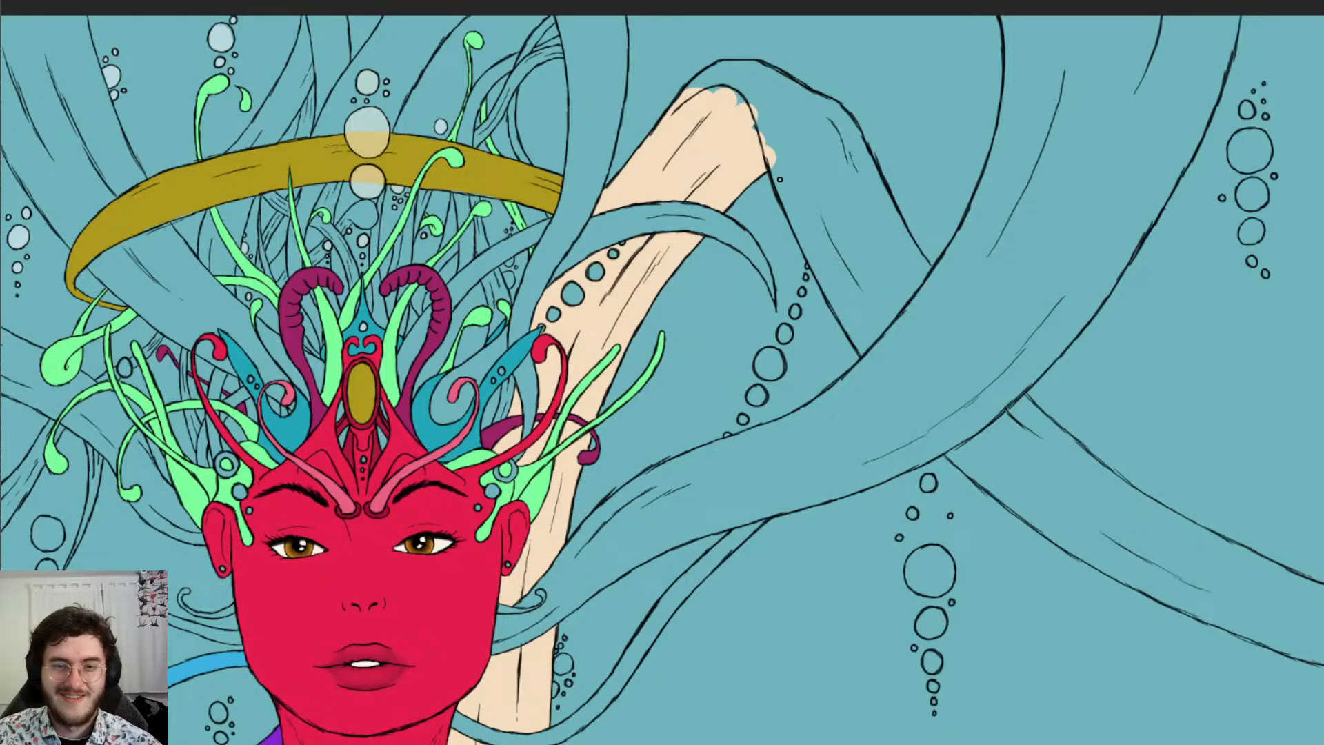
pyautogui.scroll(5, 881, 143)
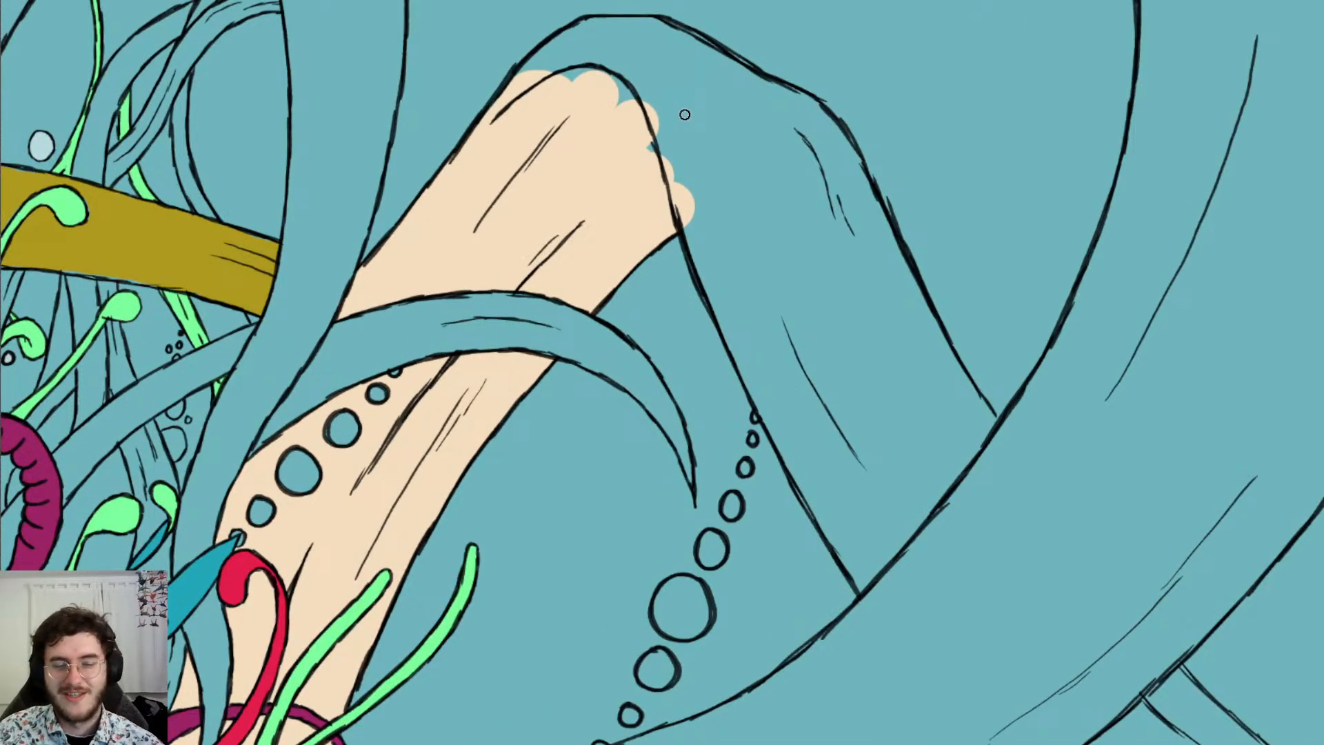
pyautogui.press('b')
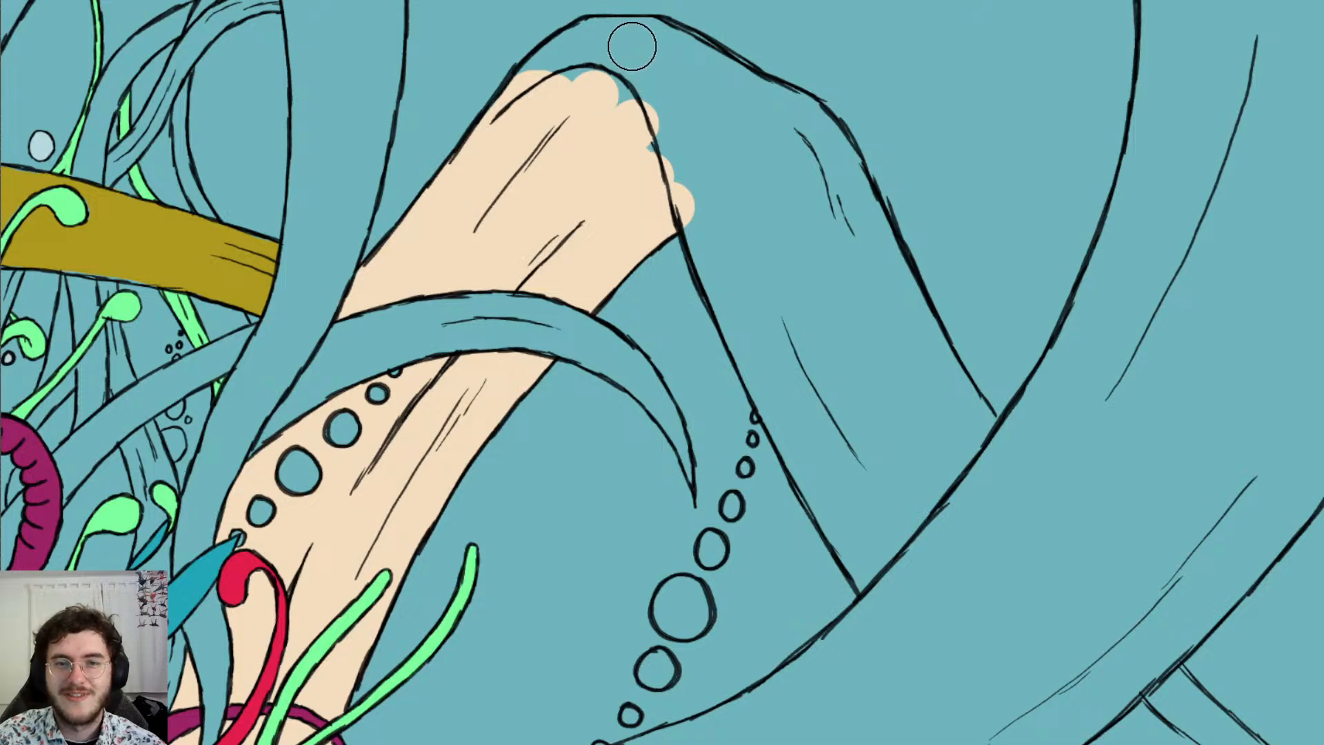
pyautogui.moveTo(630, 42)
pyautogui.mouseDown()
pyautogui.moveTo(582, 95)
pyautogui.moveTo(612, 39)
pyautogui.moveTo(582, 43)
pyautogui.moveTo(552, 77)
pyautogui.mouseUp()
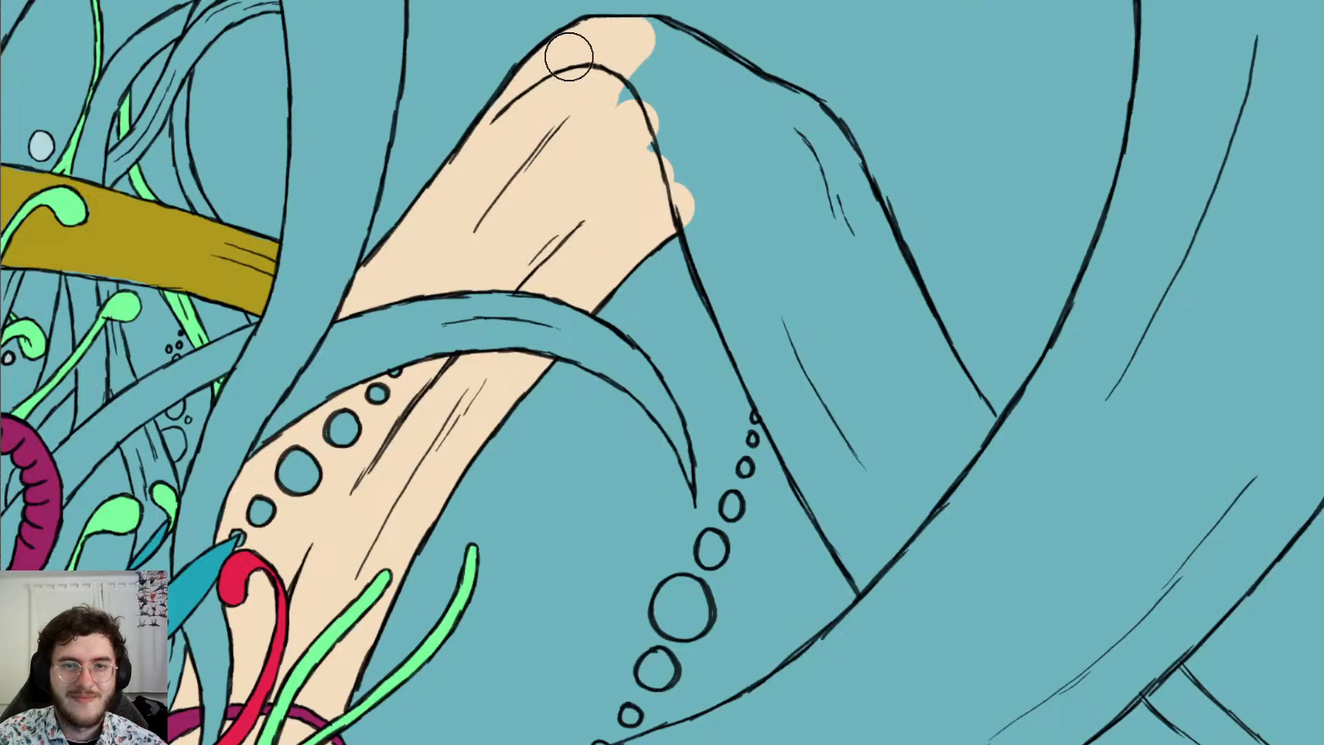
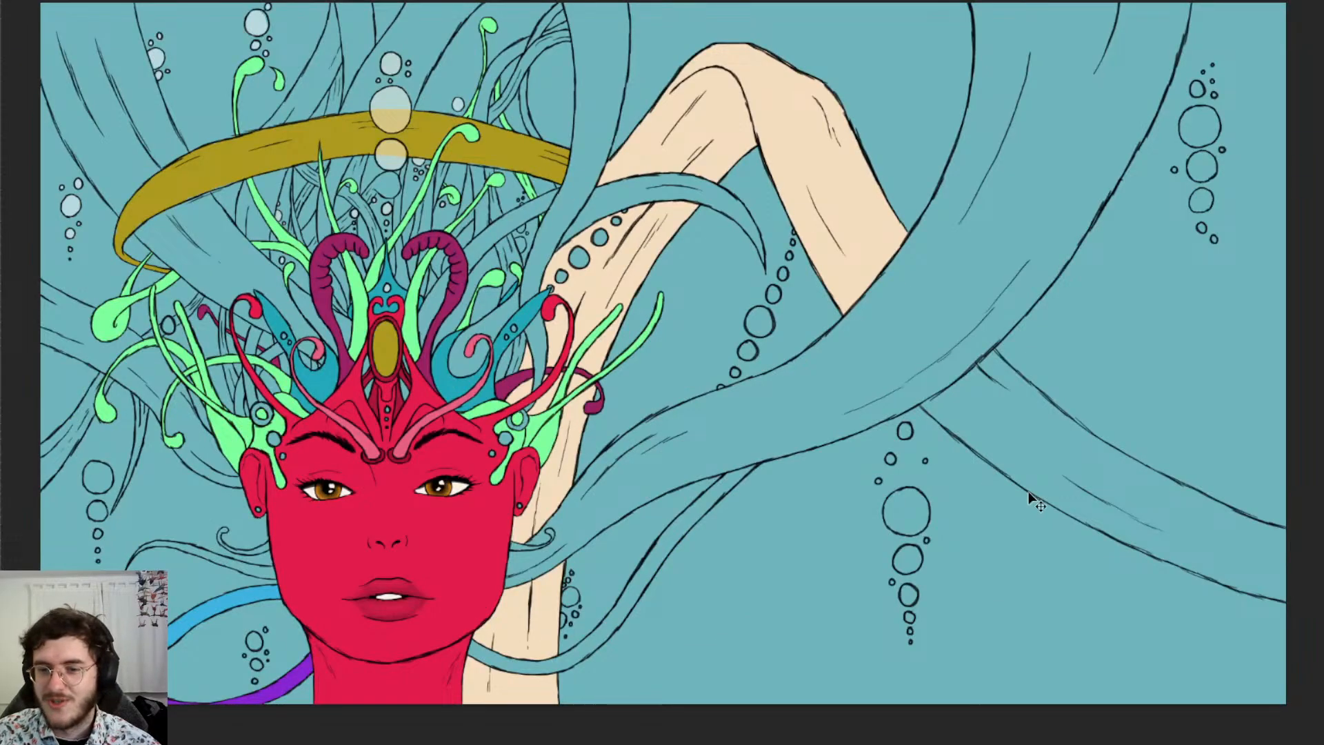
# Paint cream at the start of the strand section emerging beneath the large crossing tentacle, and erase the overflow past its outlines
pyautogui.scroll(5, 1167, 512)
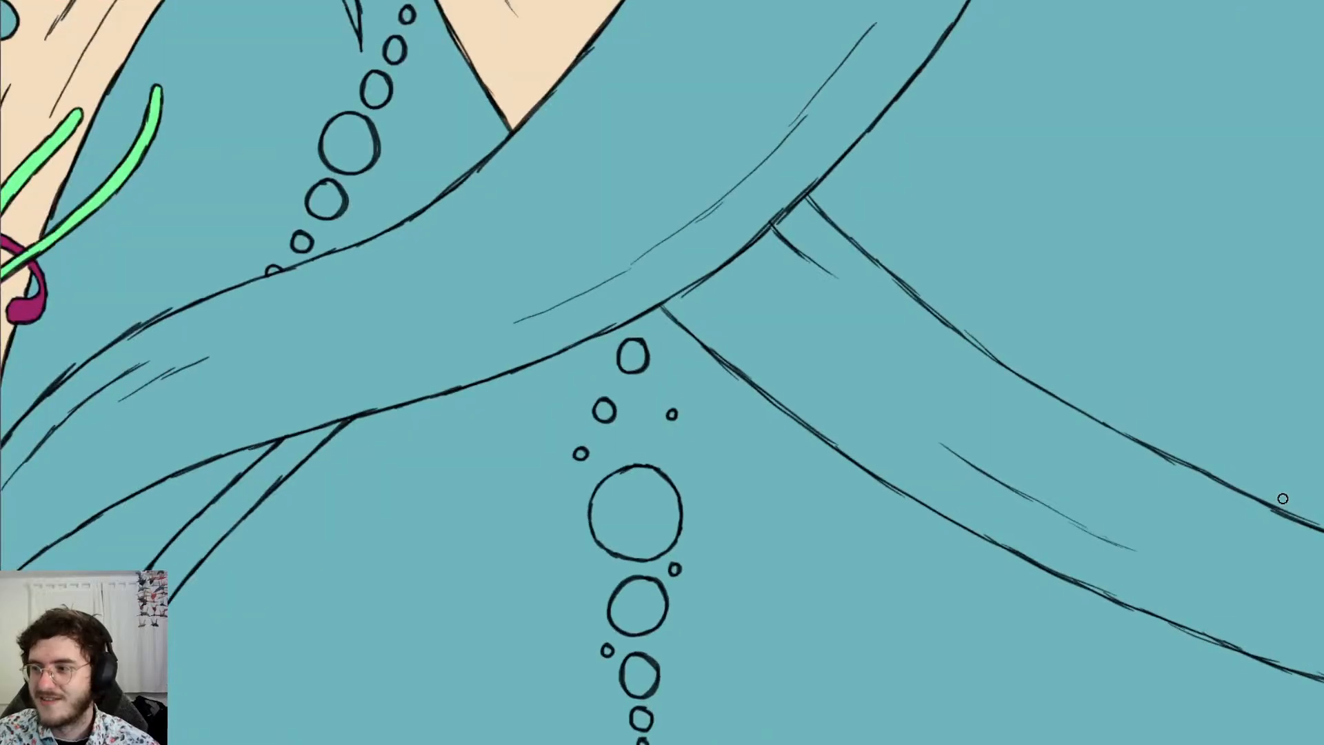
pyautogui.hscroll(2, 1148, 358)
pyautogui.scroll(-2, 680, 378)
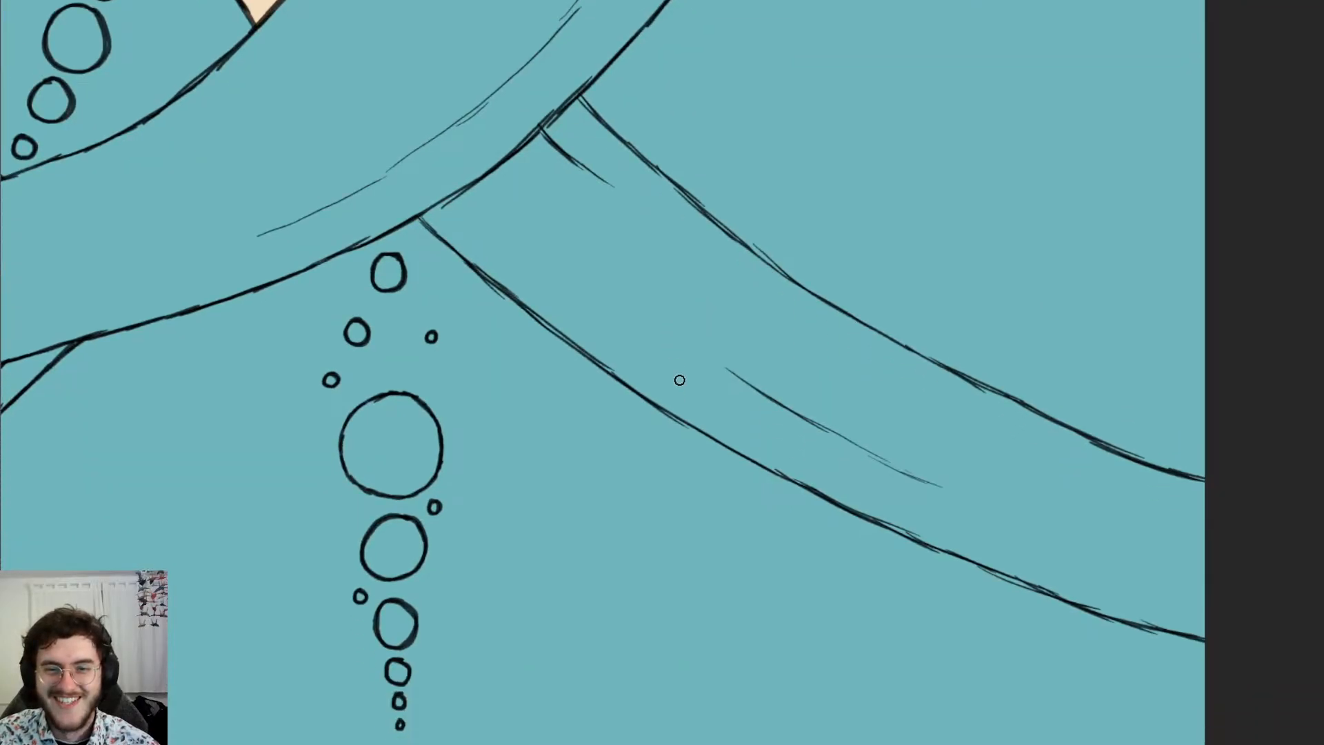
pyautogui.scroll(2, 793, 263)
pyautogui.scroll(-1, 792, 280)
pyautogui.hscroll(2, 780, 283)
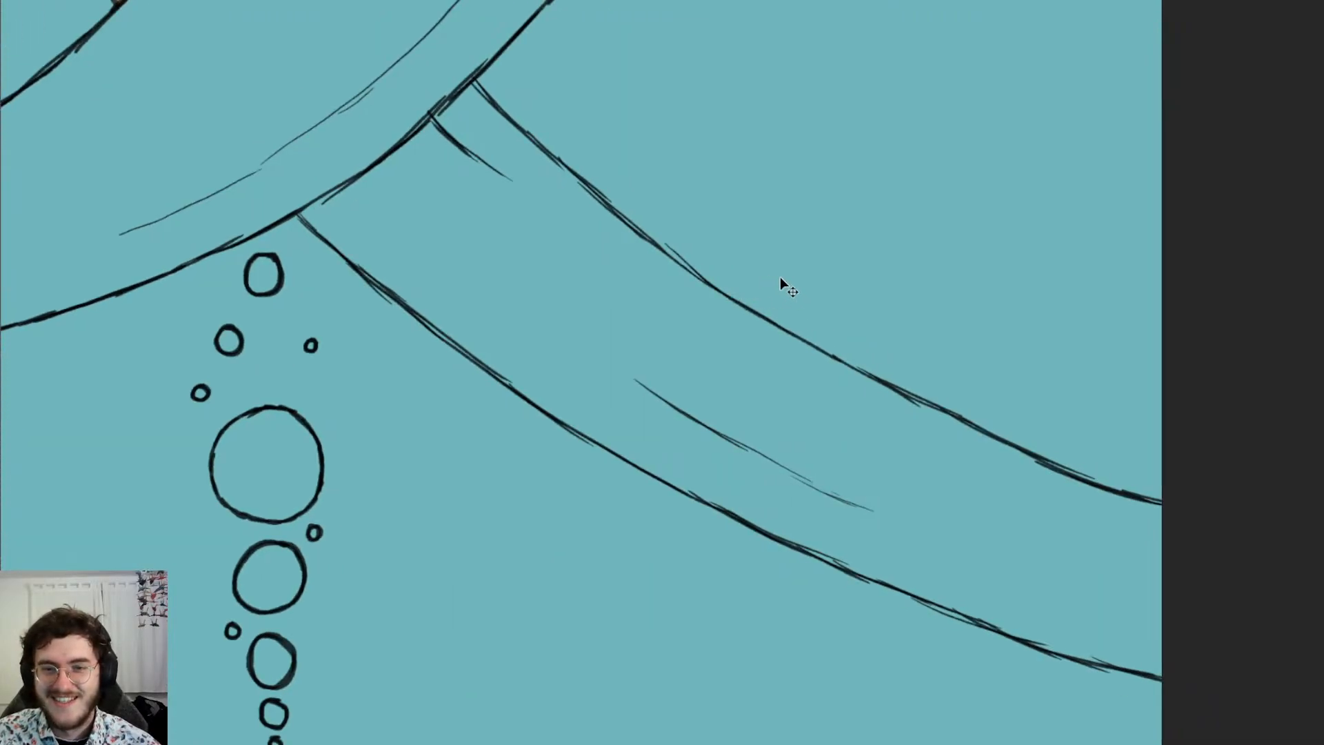
pyautogui.scroll(-2, 765, 299)
pyautogui.scroll(1, 736, 292)
pyautogui.scroll(1, 737, 291)
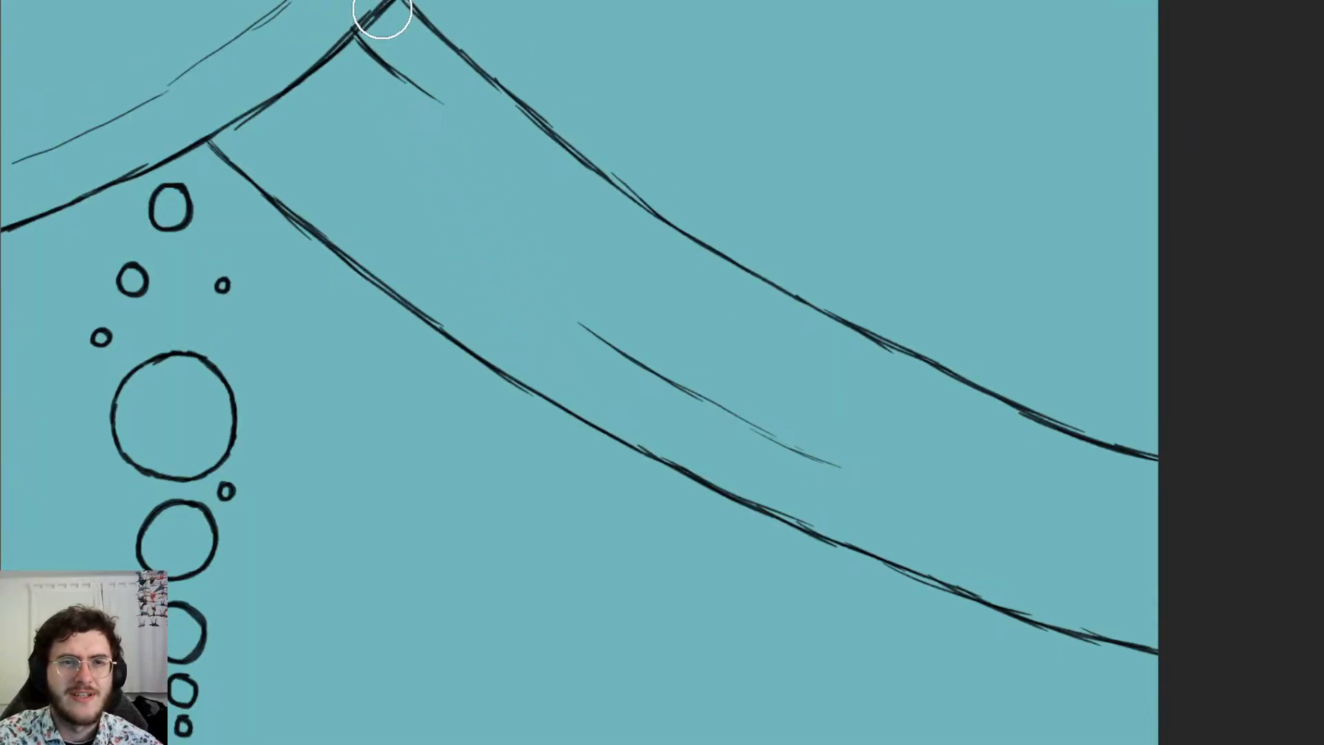
pyautogui.moveTo(382, 15); pyautogui.dragTo(487, 115)
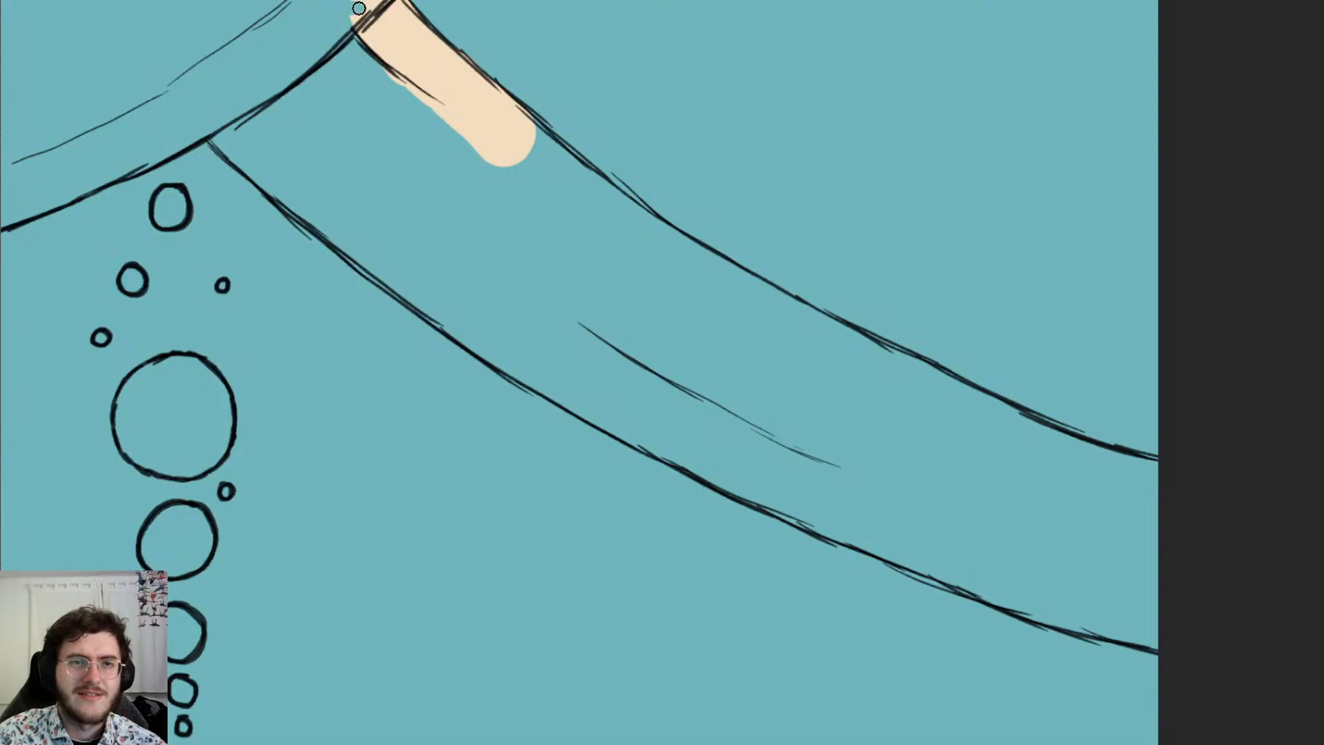
pyautogui.scroll(4, 358, 8)
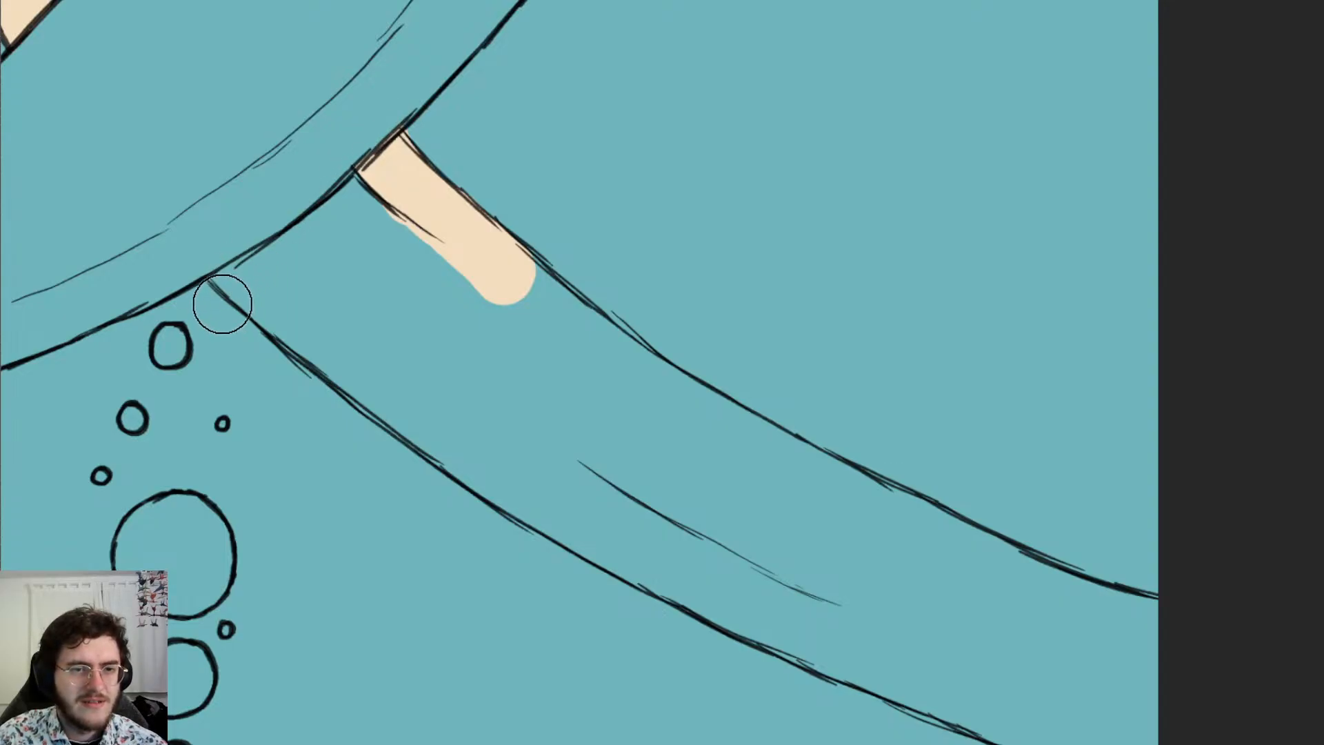
pyautogui.moveTo(221, 303)
pyautogui.mouseDown()
pyautogui.moveTo(375, 193)
pyautogui.moveTo(359, 210)
pyautogui.mouseUp()
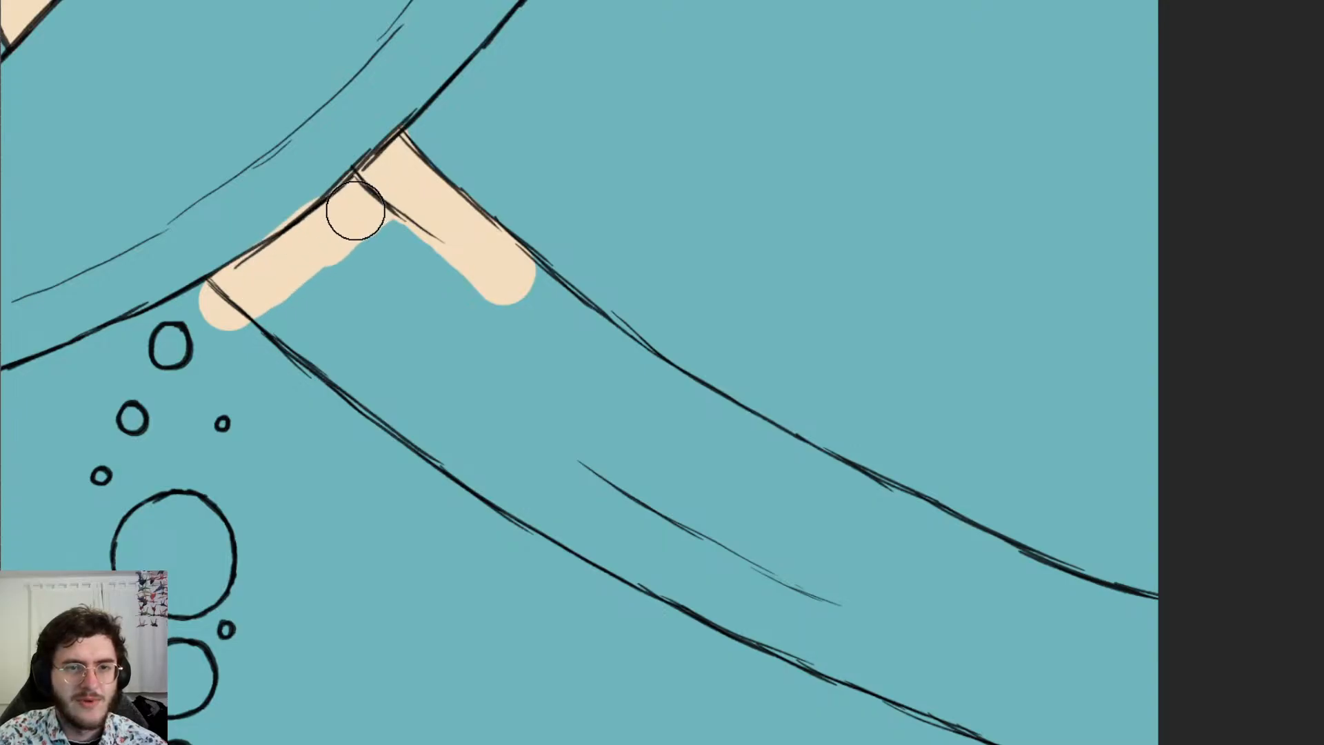
pyautogui.press('e')
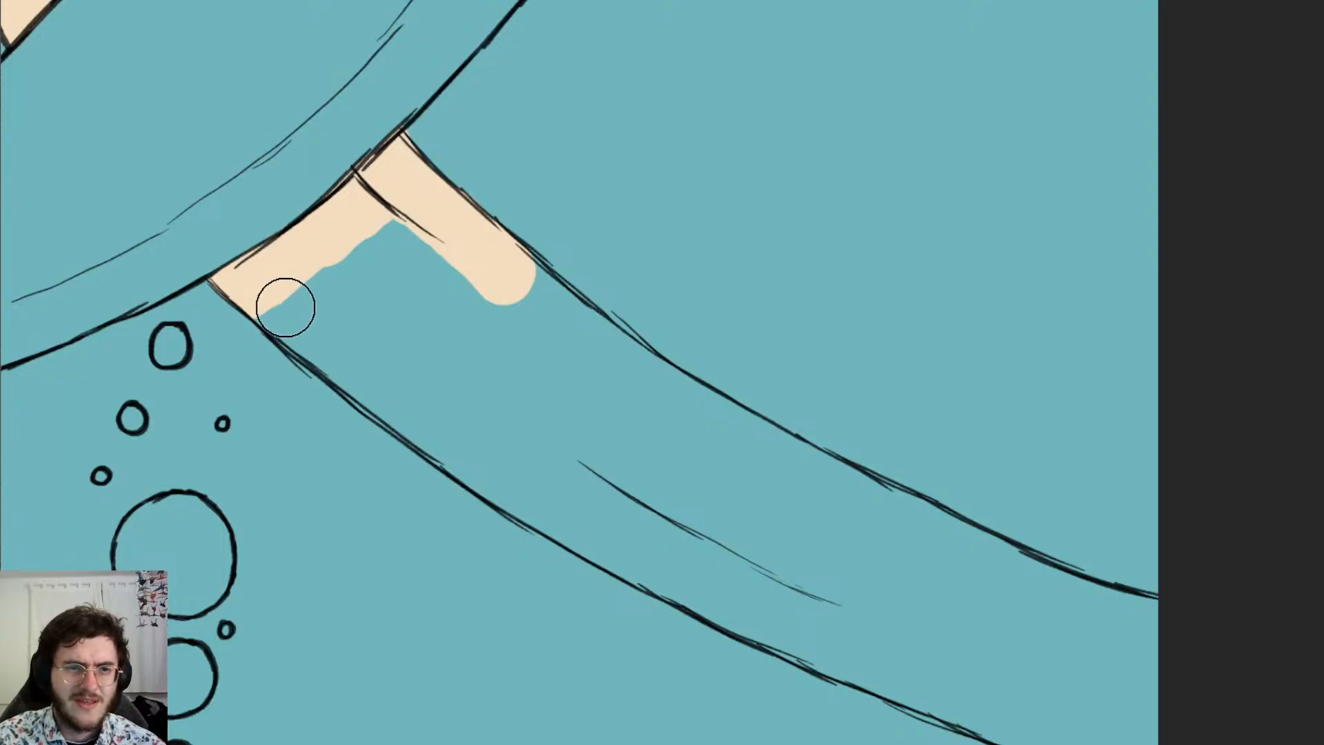
# Extend the cream through the middle of the emerging strand section and along its lower outline
pyautogui.moveTo(280, 304)
pyautogui.mouseDown()
pyautogui.moveTo(310, 325)
pyautogui.moveTo(322, 299)
pyautogui.moveTo(446, 358)
pyautogui.moveTo(369, 252)
pyautogui.moveTo(396, 242)
pyautogui.moveTo(461, 324)
pyautogui.mouseUp()
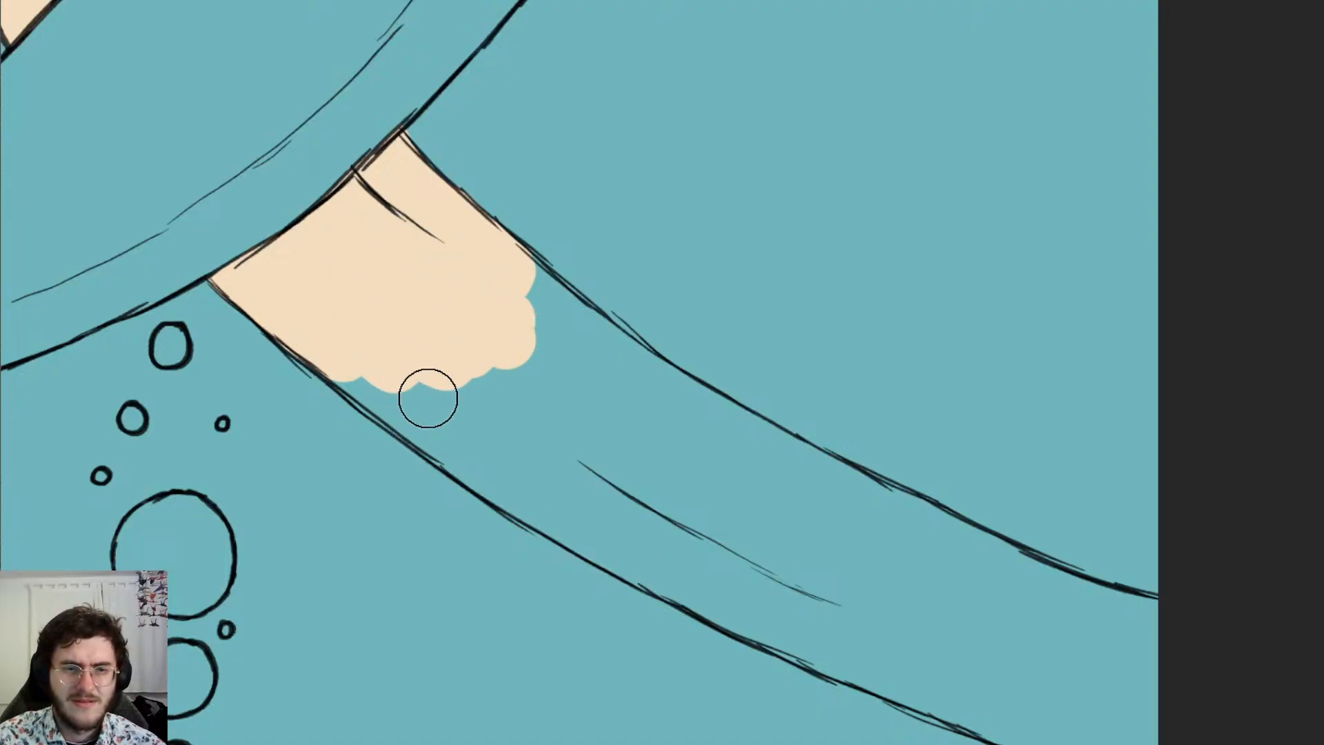
pyautogui.moveTo(428, 398)
pyautogui.mouseDown()
pyautogui.moveTo(348, 360)
pyautogui.moveTo(475, 452)
pyautogui.moveTo(530, 443)
pyautogui.moveTo(488, 340)
pyautogui.moveTo(508, 281)
pyautogui.moveTo(582, 333)
pyautogui.mouseUp()
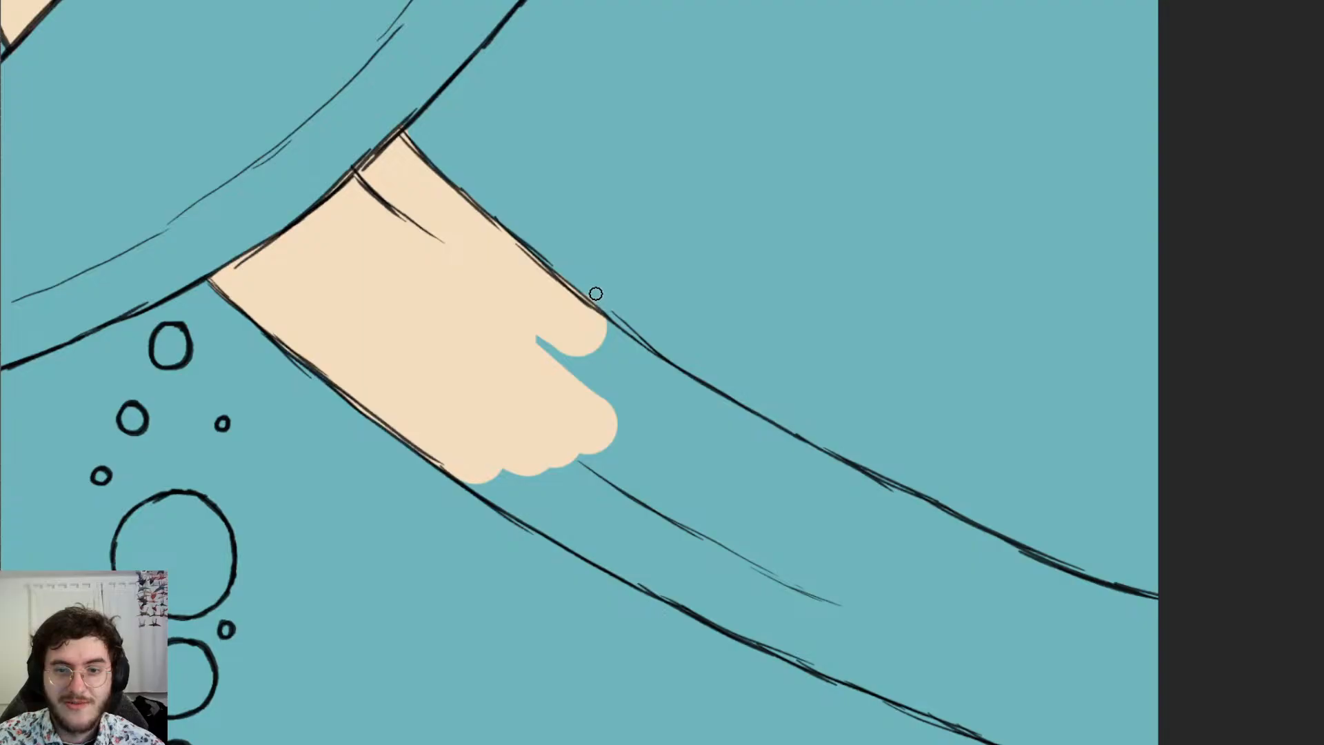
pyautogui.moveTo(563, 357); pyautogui.dragTo(645, 422)
pyautogui.moveTo(943, 595)
pyautogui.mouseDown()
pyautogui.moveTo(738, 496)
pyautogui.moveTo(851, 579)
pyautogui.moveTo(719, 559)
pyautogui.mouseUp()
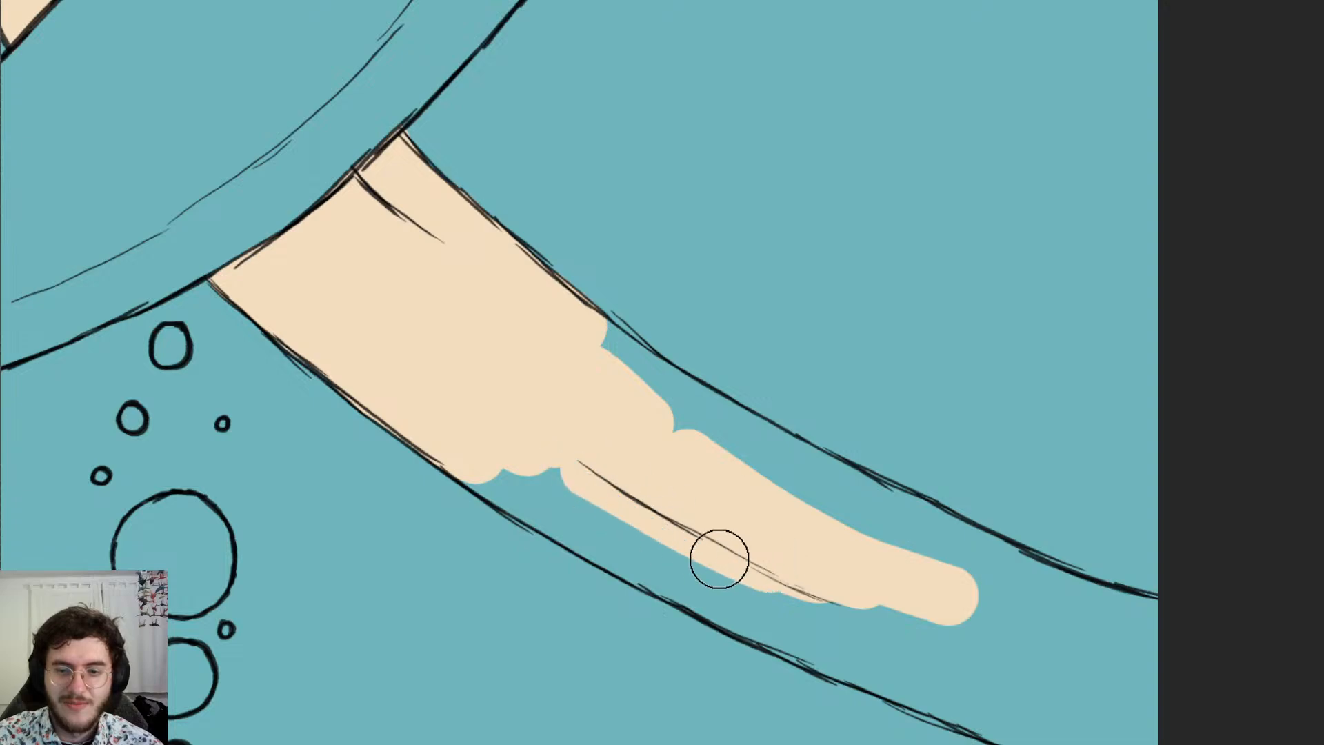
pyautogui.moveTo(779, 618)
pyautogui.mouseDown()
pyautogui.moveTo(567, 511)
pyautogui.moveTo(590, 526)
pyautogui.mouseUp()
pyautogui.moveTo(517, 475)
pyautogui.mouseDown()
pyautogui.moveTo(473, 455)
pyautogui.moveTo(552, 502)
pyautogui.moveTo(577, 501)
pyautogui.mouseUp()
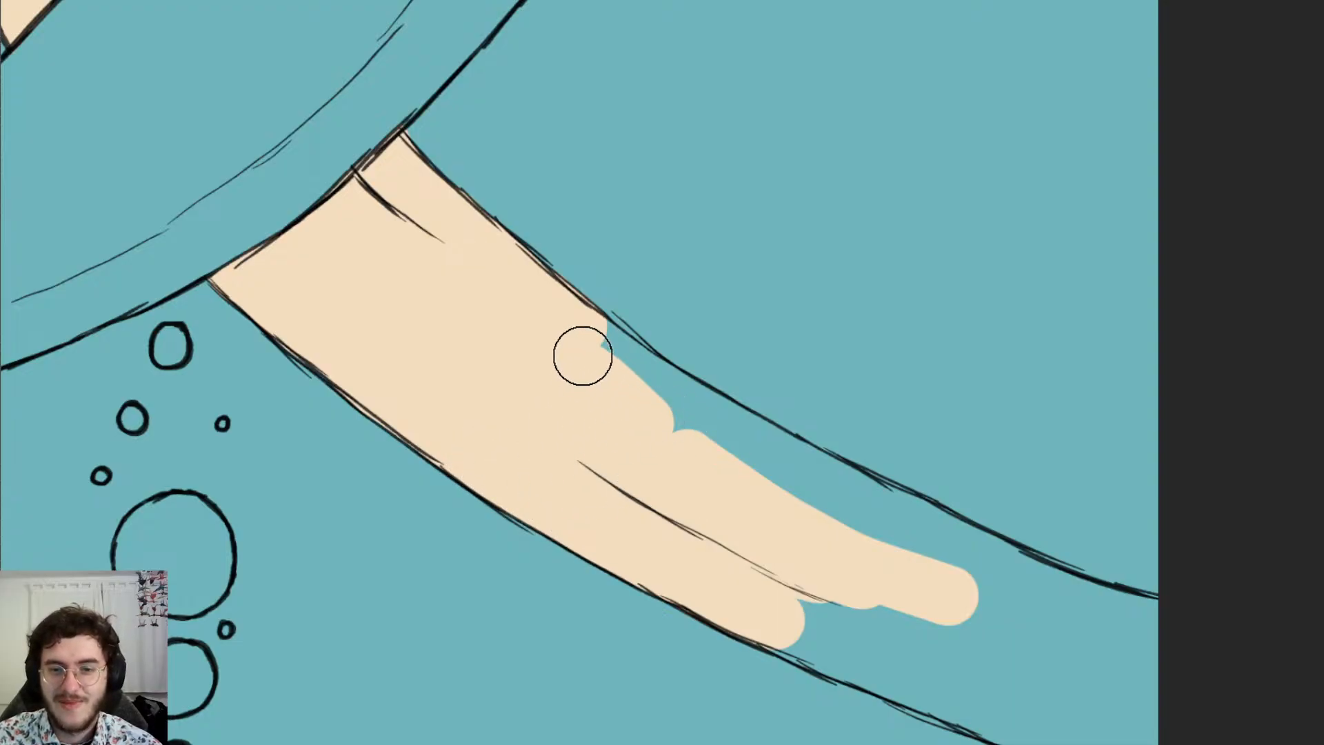
# Fill the gap along the upper outline of the same strand section with cream
pyautogui.moveTo(583, 343); pyautogui.dragTo(829, 484)
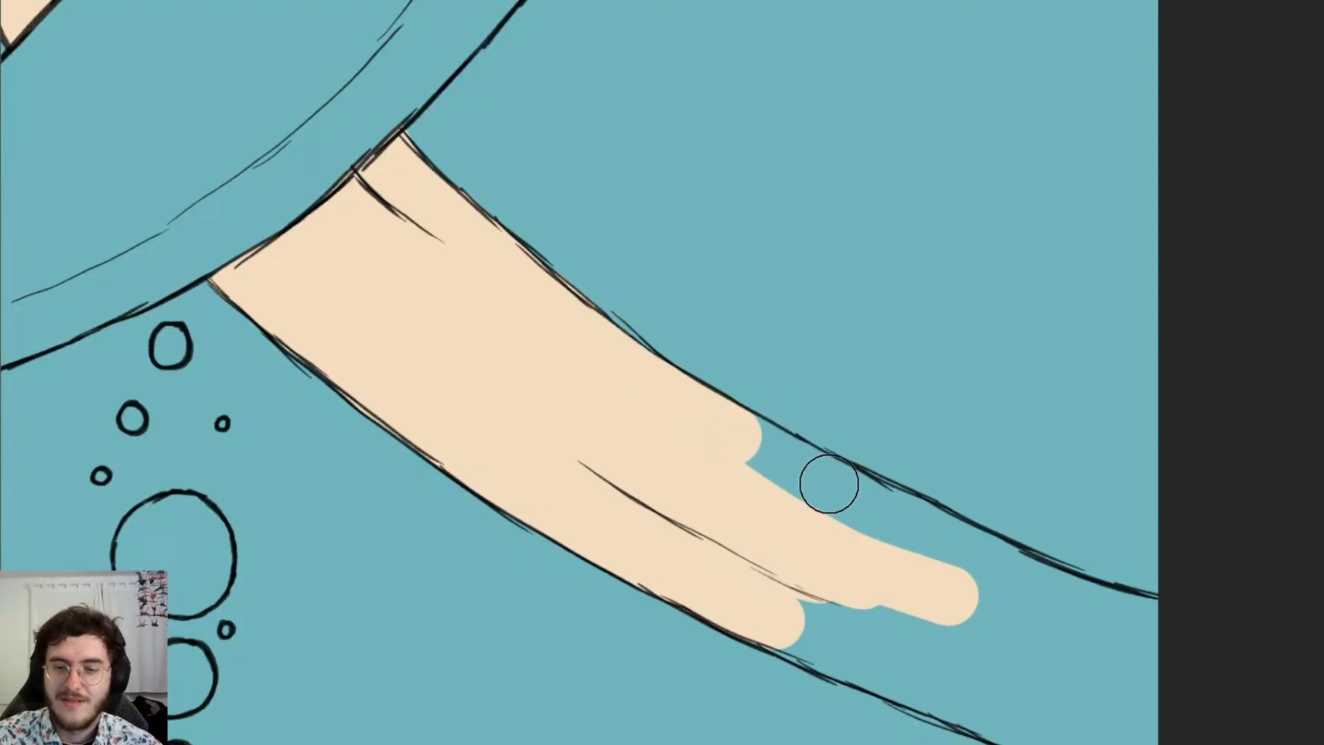
pyautogui.moveTo(743, 438)
pyautogui.mouseDown()
pyautogui.moveTo(771, 458)
pyautogui.moveTo(753, 418)
pyautogui.mouseUp()
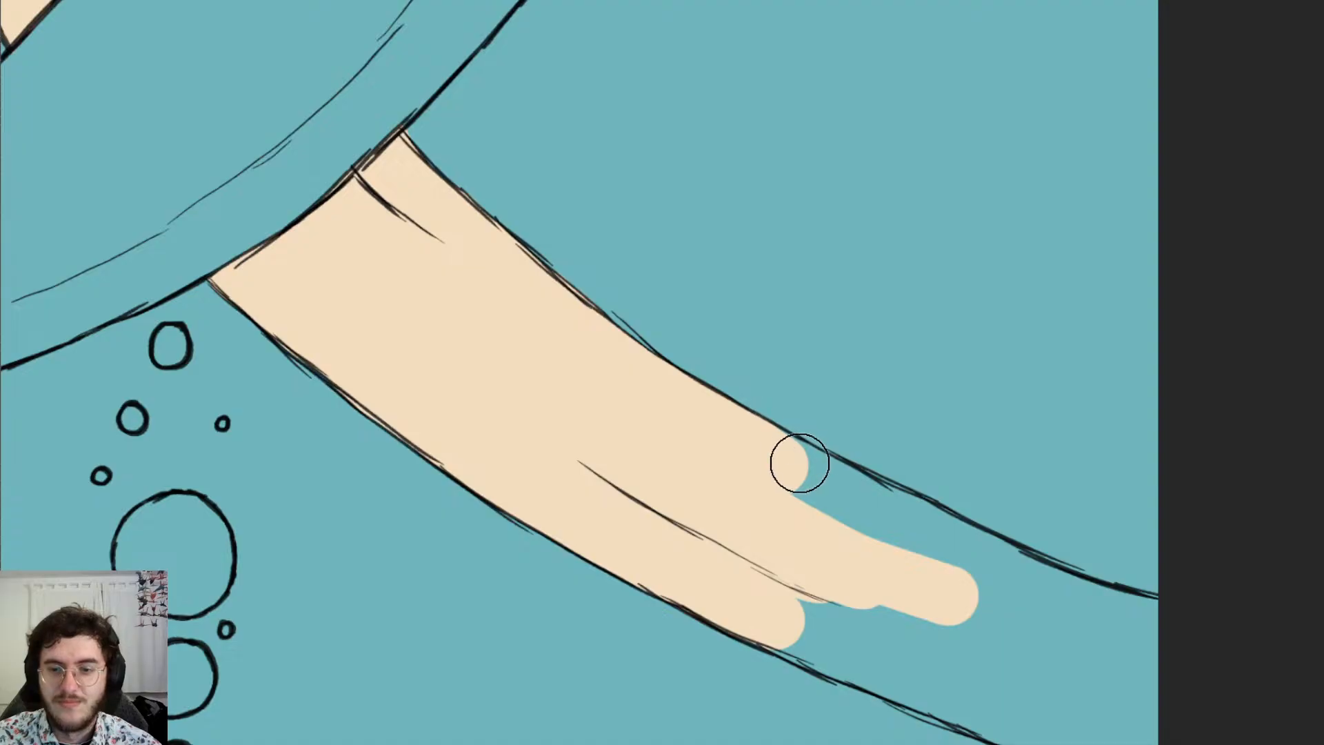
pyautogui.moveTo(772, 457)
pyautogui.mouseDown()
pyautogui.moveTo(815, 478)
pyautogui.moveTo(767, 436)
pyautogui.mouseUp()
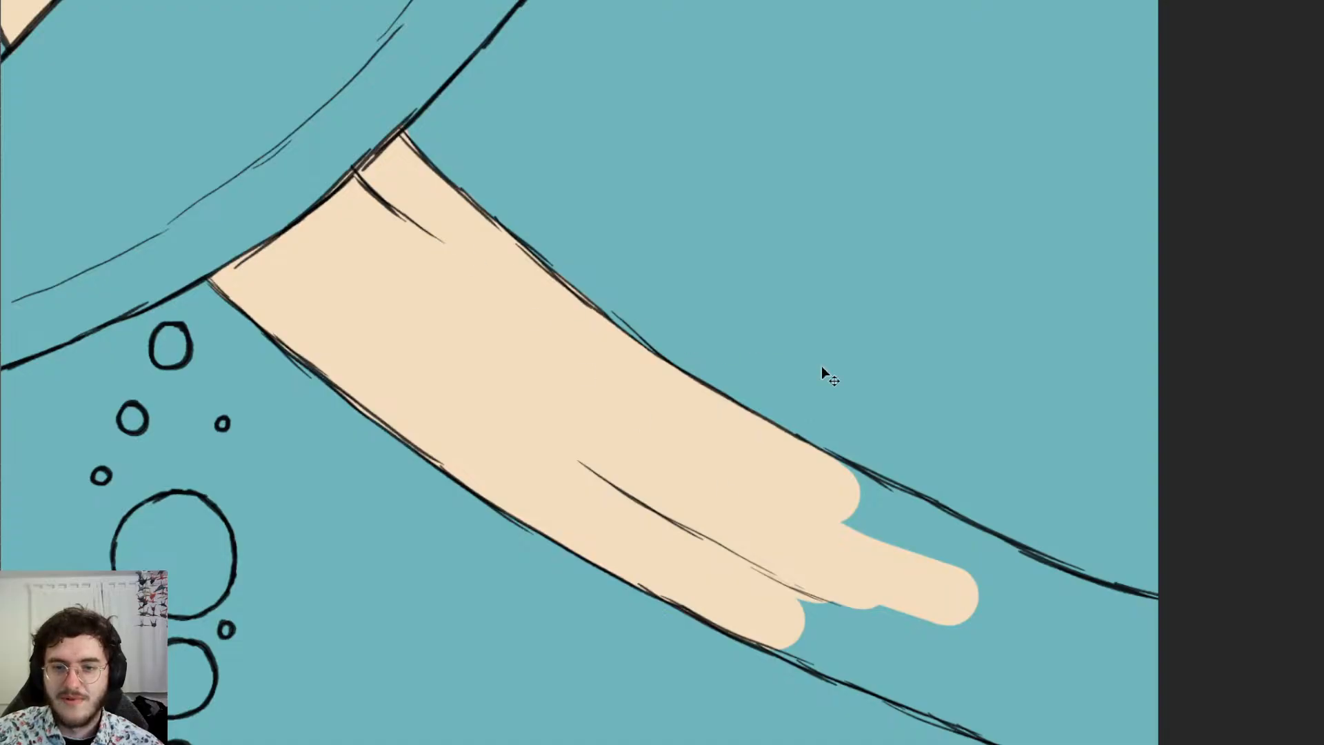
# Fill the rest of the strand with cream between both outlines up to the canvas edge, and view the whole illustration
pyautogui.hscroll(3, 834, 361)
pyautogui.scroll(-4, 806, 414)
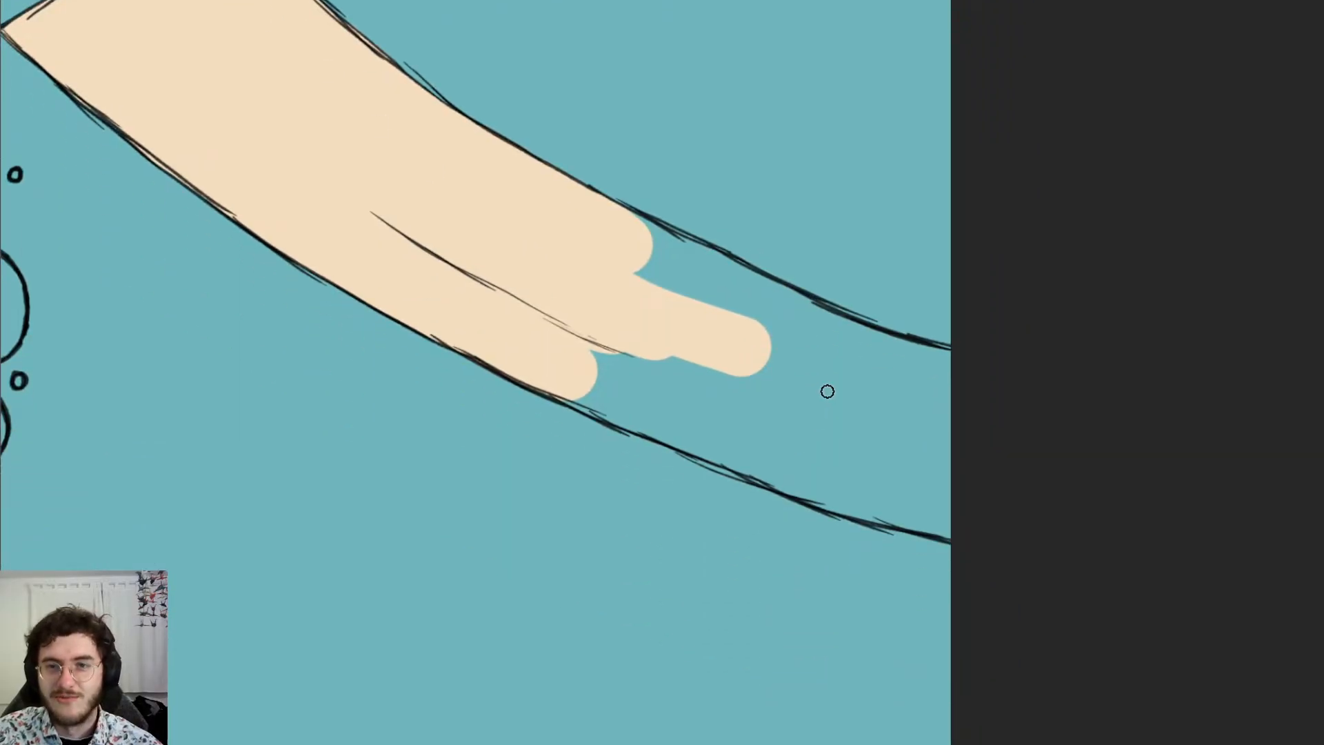
pyautogui.hscroll(2, 826, 391)
pyautogui.scroll(2, 811, 393)
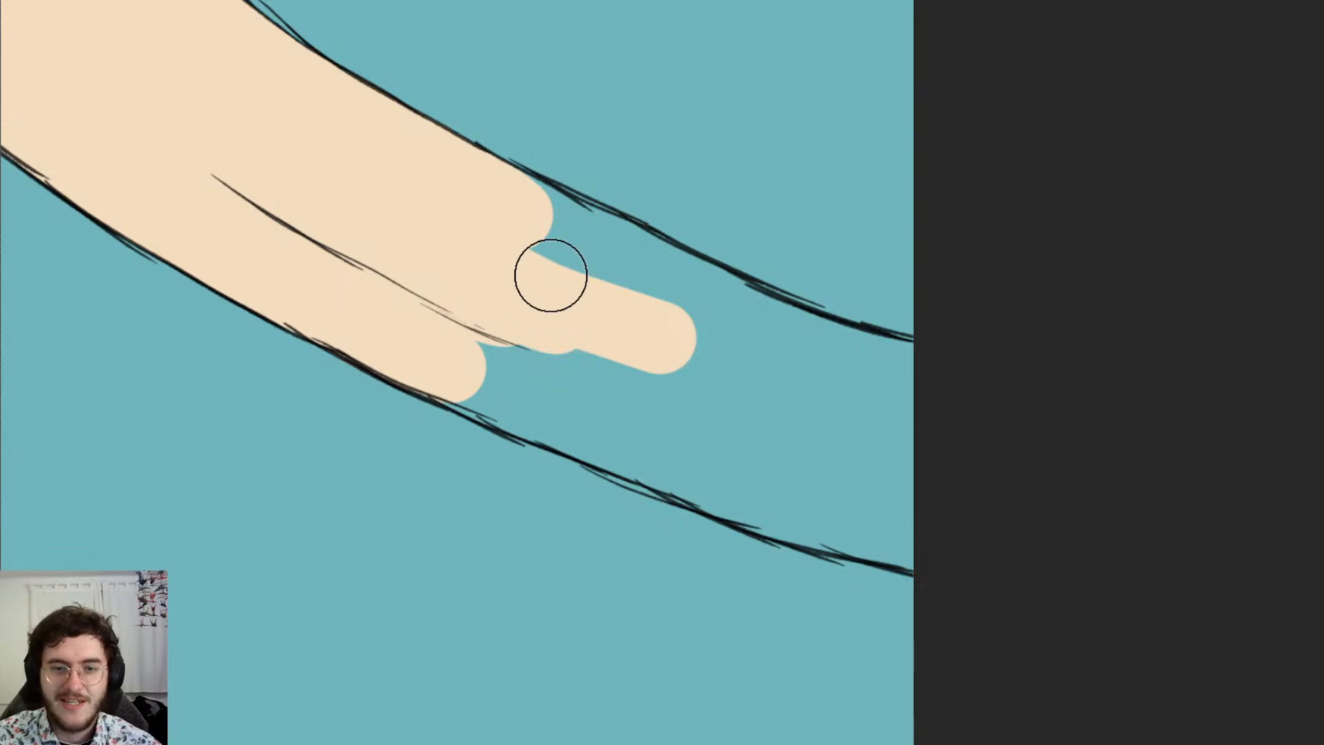
pyautogui.moveTo(511, 204)
pyautogui.mouseDown()
pyautogui.moveTo(721, 316)
pyautogui.moveTo(747, 289)
pyautogui.moveTo(694, 296)
pyautogui.moveTo(784, 342)
pyautogui.moveTo(919, 375)
pyautogui.moveTo(880, 366)
pyautogui.moveTo(887, 375)
pyautogui.mouseUp()
pyautogui.moveTo(544, 396)
pyautogui.mouseDown()
pyautogui.moveTo(508, 331)
pyautogui.moveTo(692, 431)
pyautogui.moveTo(706, 393)
pyautogui.moveTo(924, 473)
pyautogui.mouseUp()
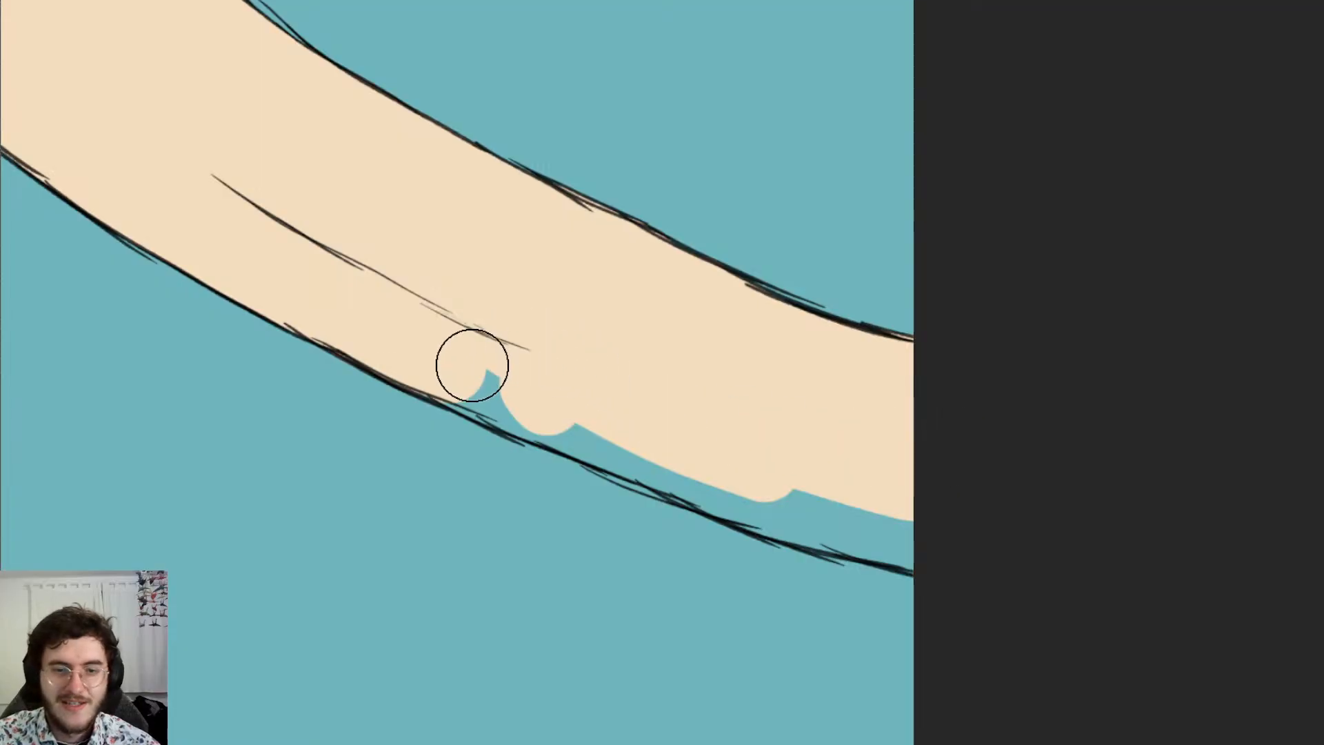
pyautogui.moveTo(471, 364)
pyautogui.mouseDown()
pyautogui.moveTo(453, 366)
pyautogui.moveTo(493, 381)
pyautogui.moveTo(435, 358)
pyautogui.moveTo(650, 437)
pyautogui.moveTo(608, 431)
pyautogui.moveTo(634, 451)
pyautogui.moveTo(726, 469)
pyautogui.moveTo(777, 505)
pyautogui.moveTo(692, 467)
pyautogui.moveTo(926, 540)
pyautogui.mouseUp()
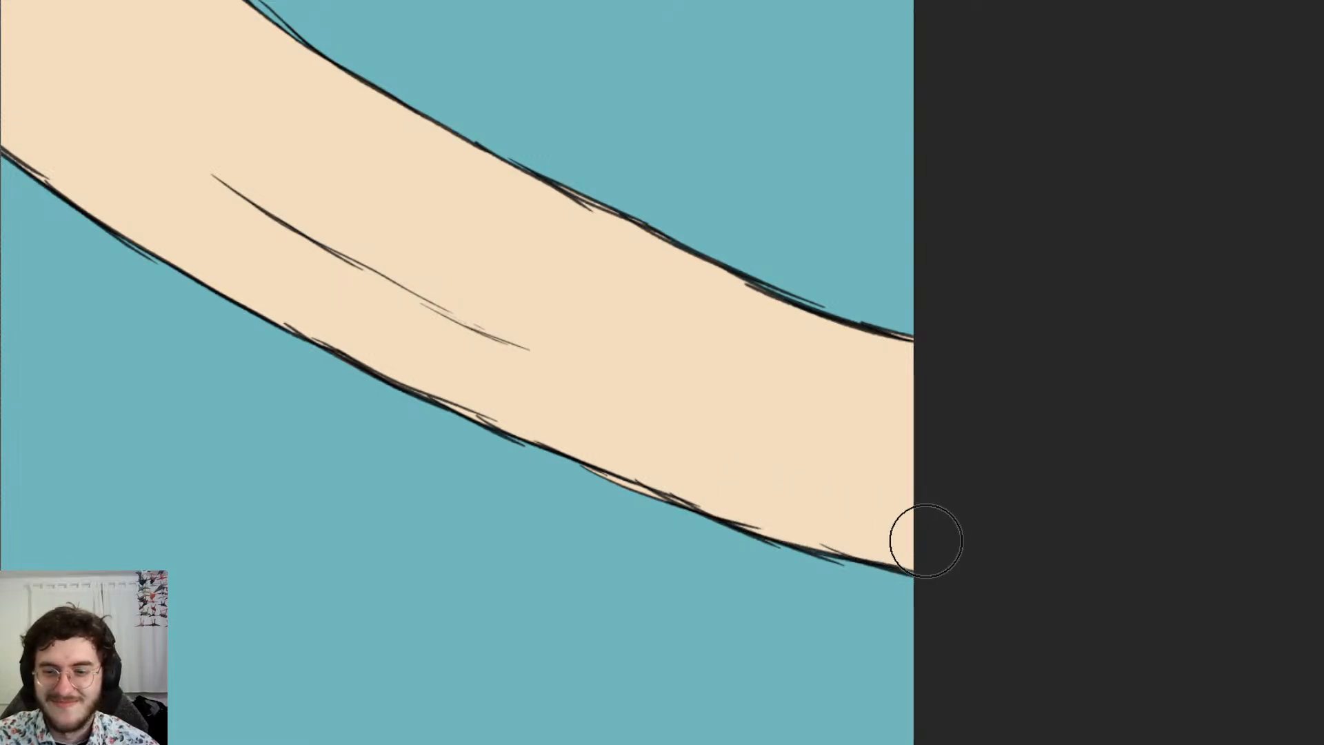
pyautogui.hotkey('ctrl', '0')
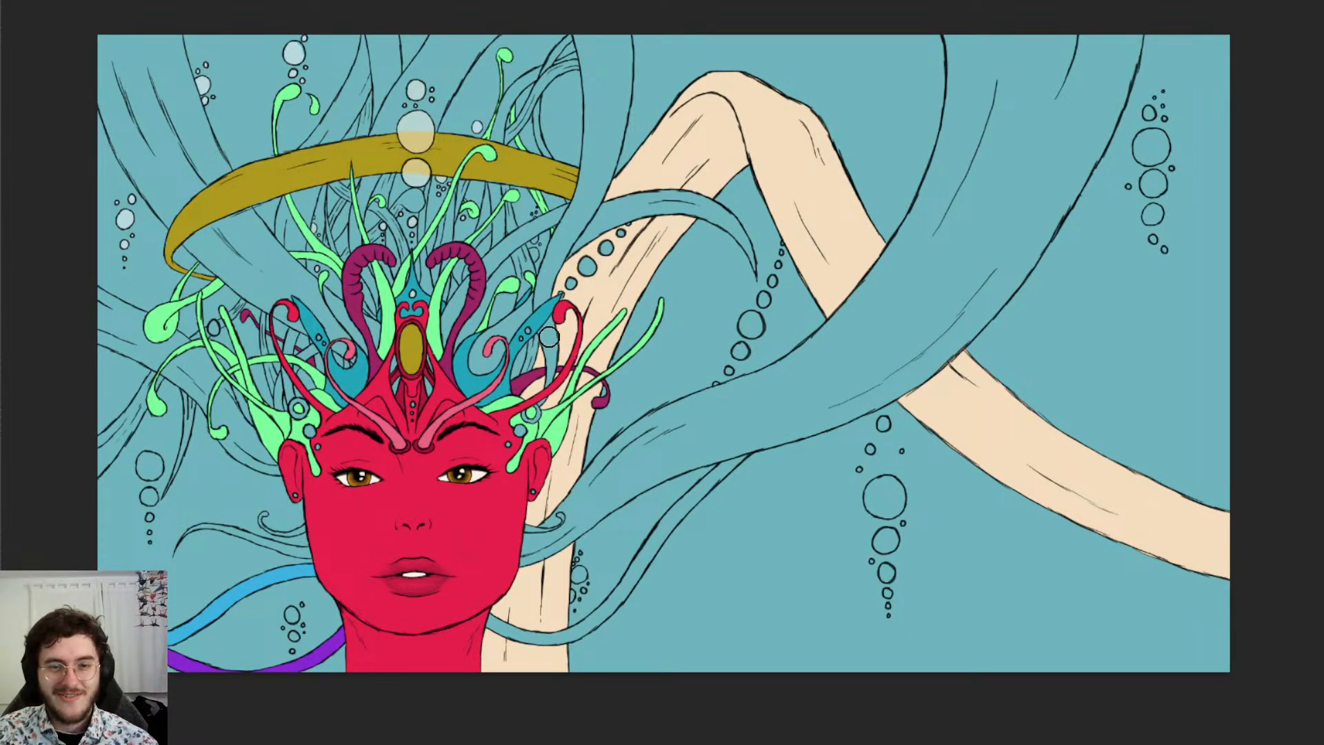
pyautogui.scroll(5, 99, 328)
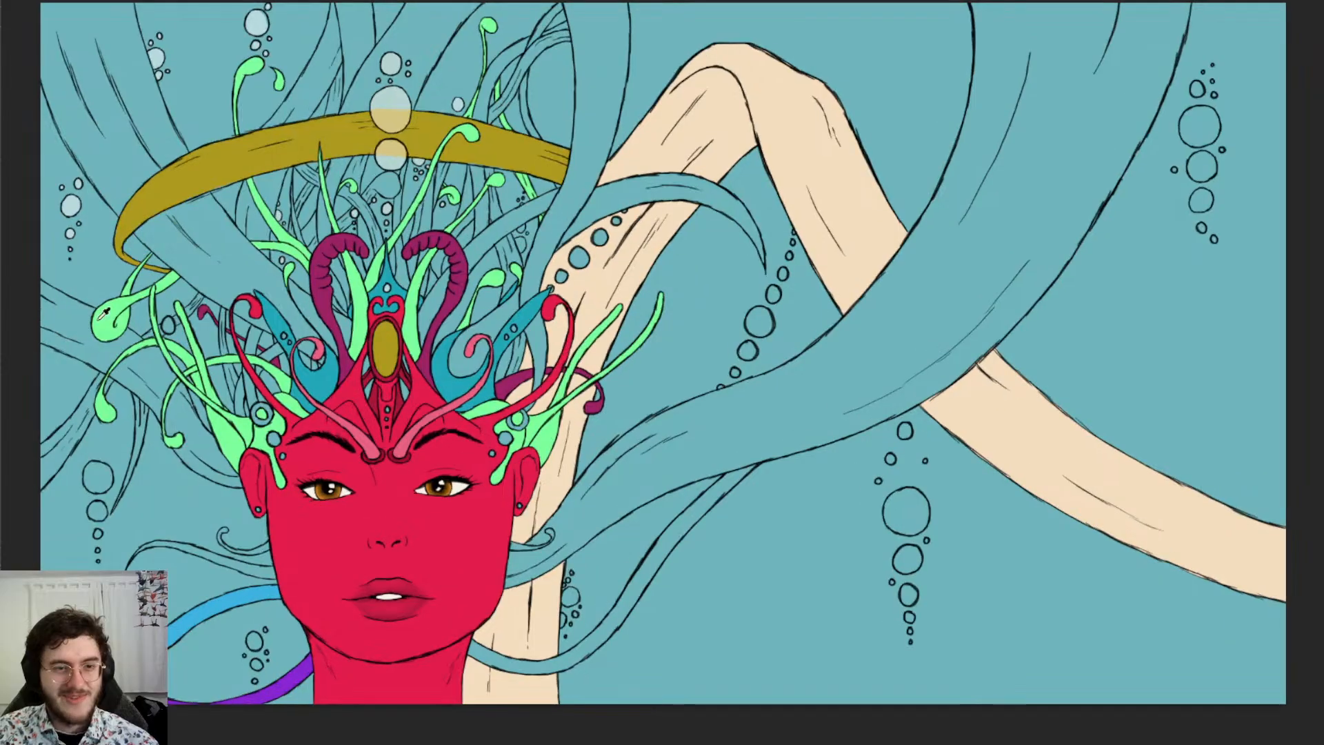
pyautogui.scroll(-3, 103, 313)
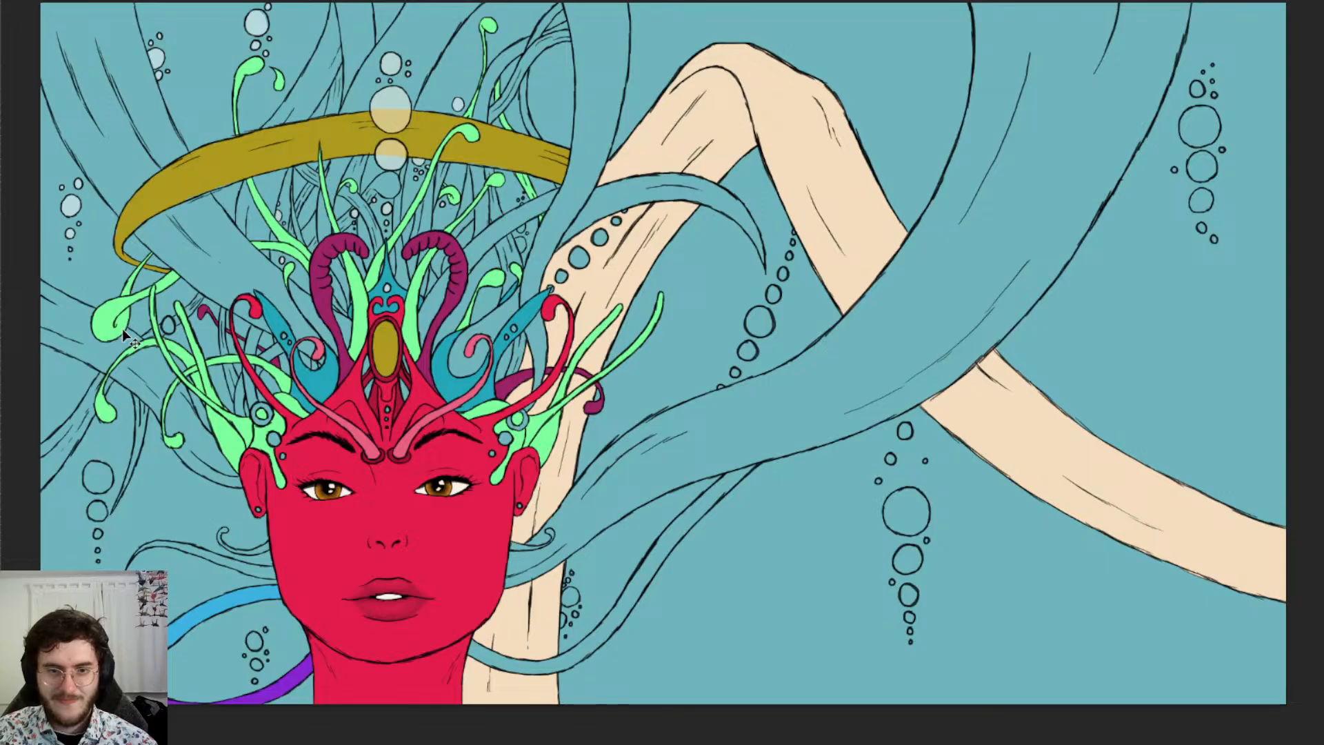
pyautogui.scroll(5, 122, 328)
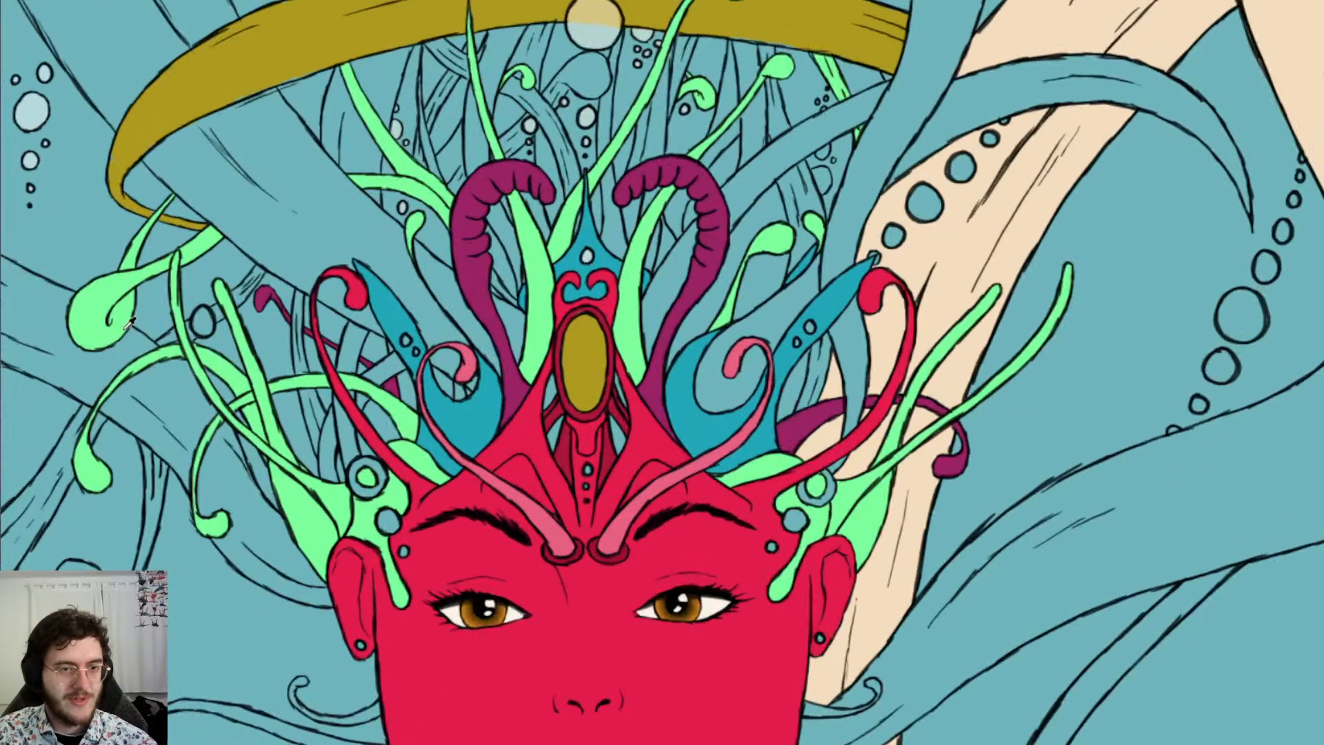
pyautogui.scroll(3, 122, 328)
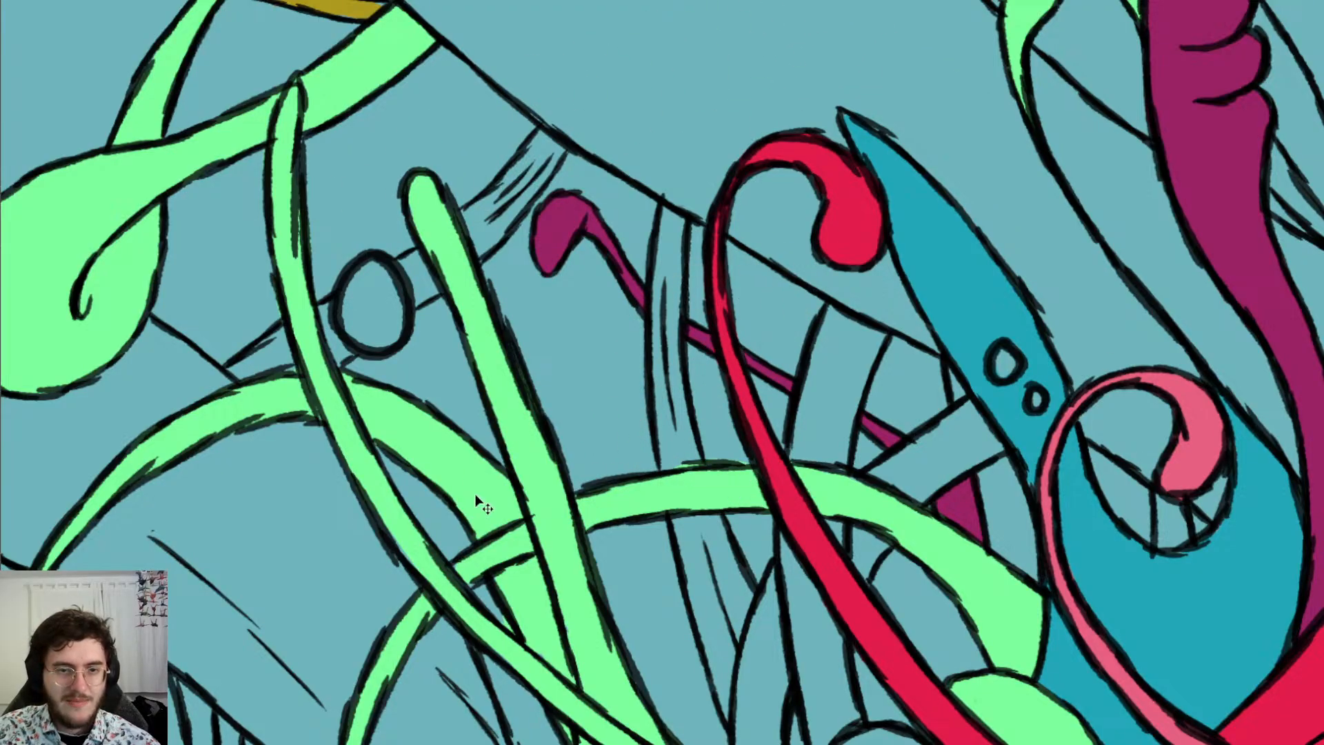
# Paint cream into the strand left of the headdress, along its lower outline from the canvas edge to the green looping tendril
pyautogui.hscroll(-14, 477, 496)
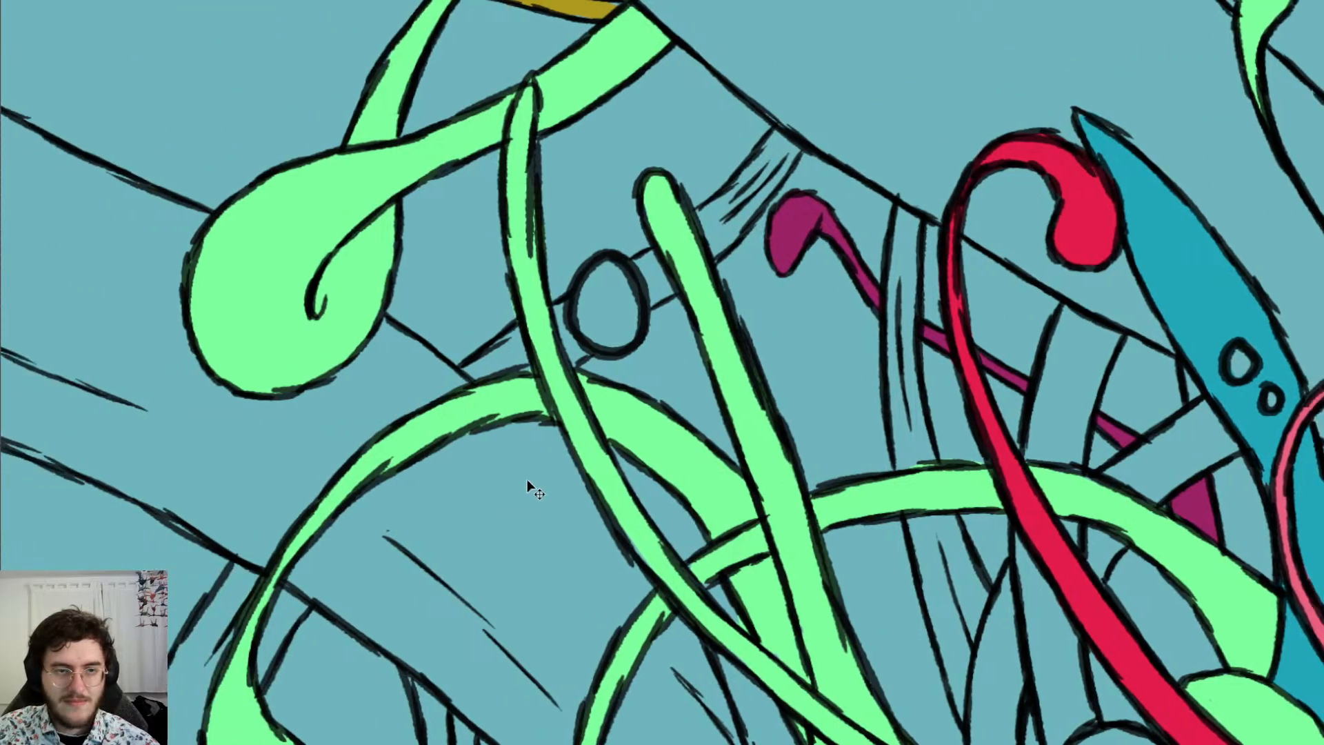
pyautogui.hscroll(-3, 518, 467)
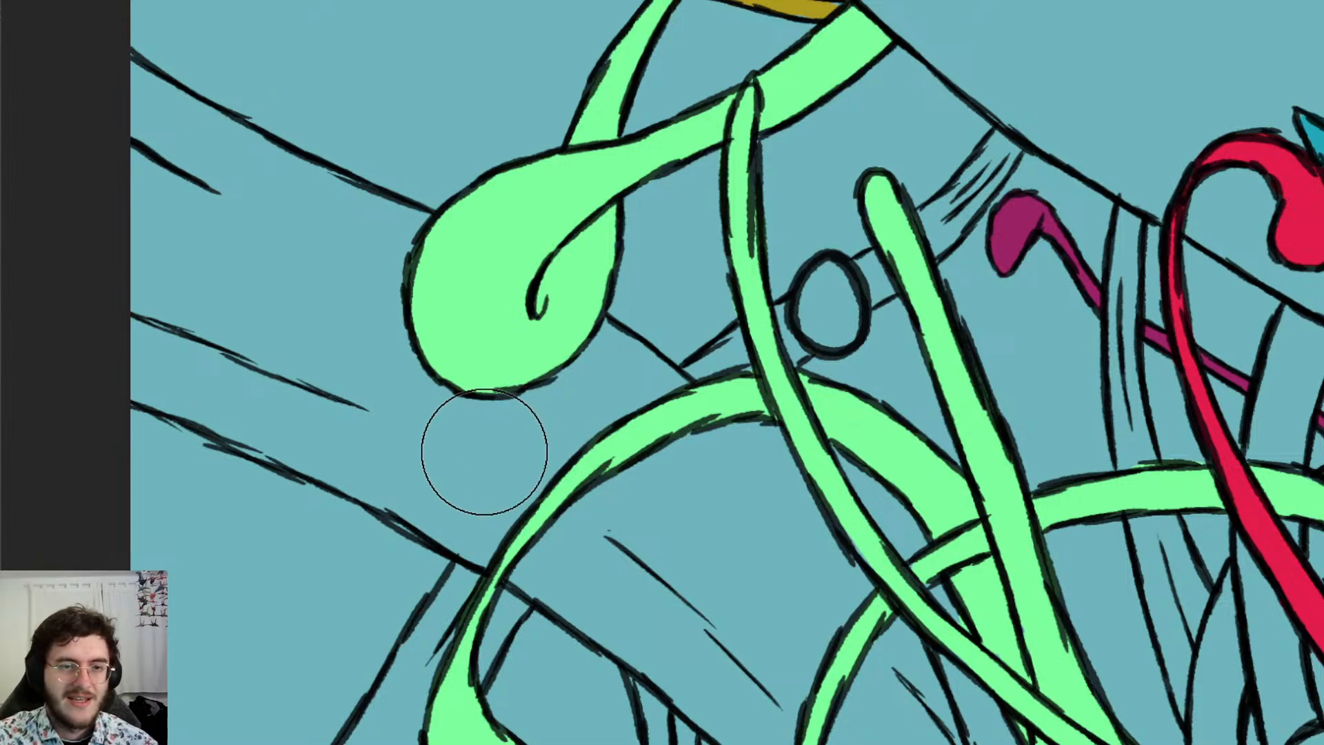
pyautogui.click(168, 343)
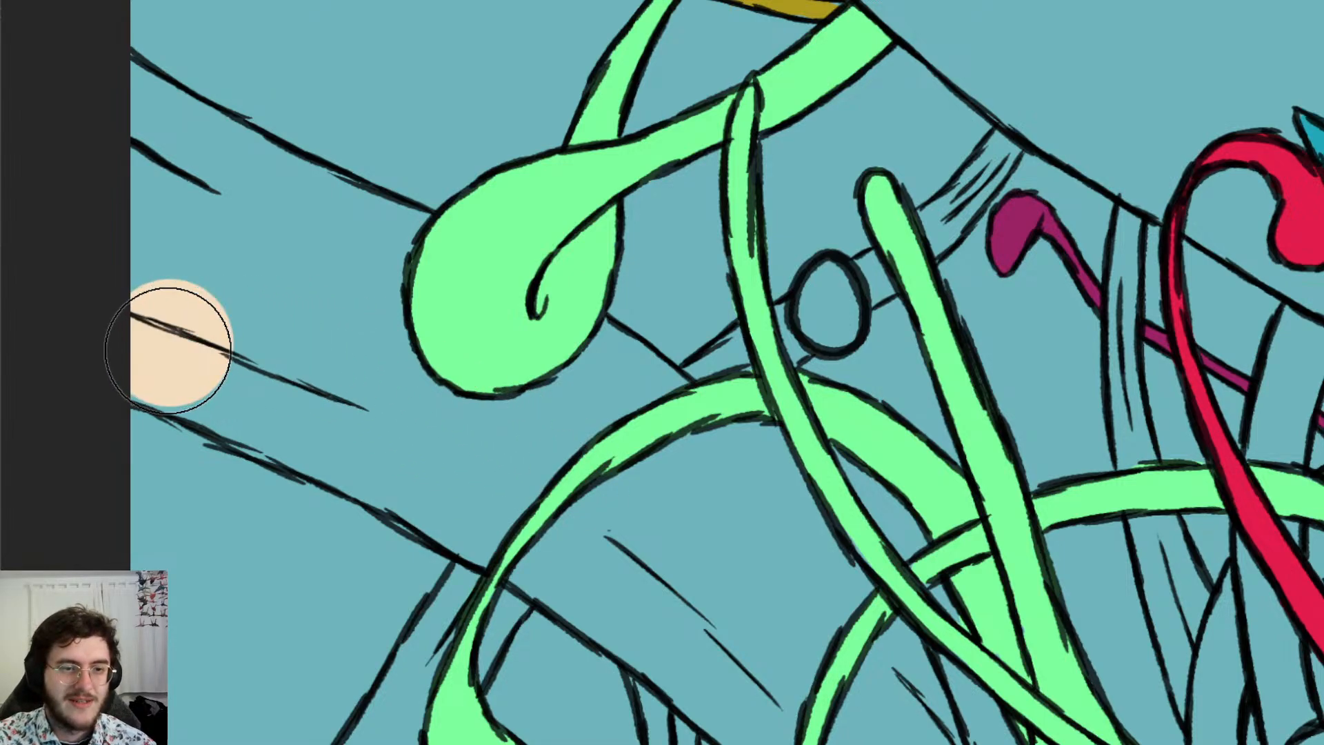
pyautogui.moveTo(175, 343)
pyautogui.mouseDown()
pyautogui.moveTo(444, 464)
pyautogui.moveTo(420, 449)
pyautogui.moveTo(497, 503)
pyautogui.moveTo(547, 508)
pyautogui.moveTo(496, 413)
pyautogui.moveTo(638, 453)
pyautogui.moveTo(565, 370)
pyautogui.mouseUp()
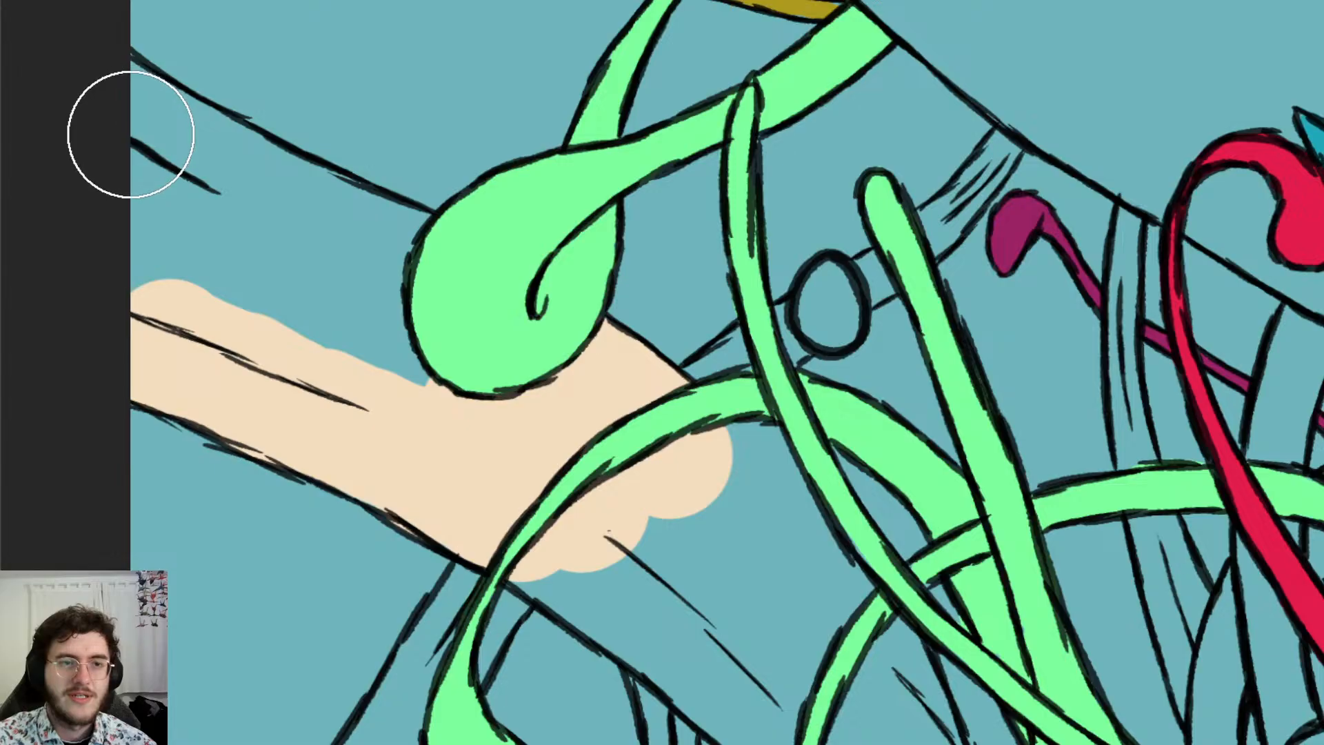
pyautogui.moveTo(130, 131); pyautogui.dragTo(174, 269)
# Fill the upper part of the same strand with cream up to its outline and the round green tendril bulb
pyautogui.scroll(3, 173, 269)
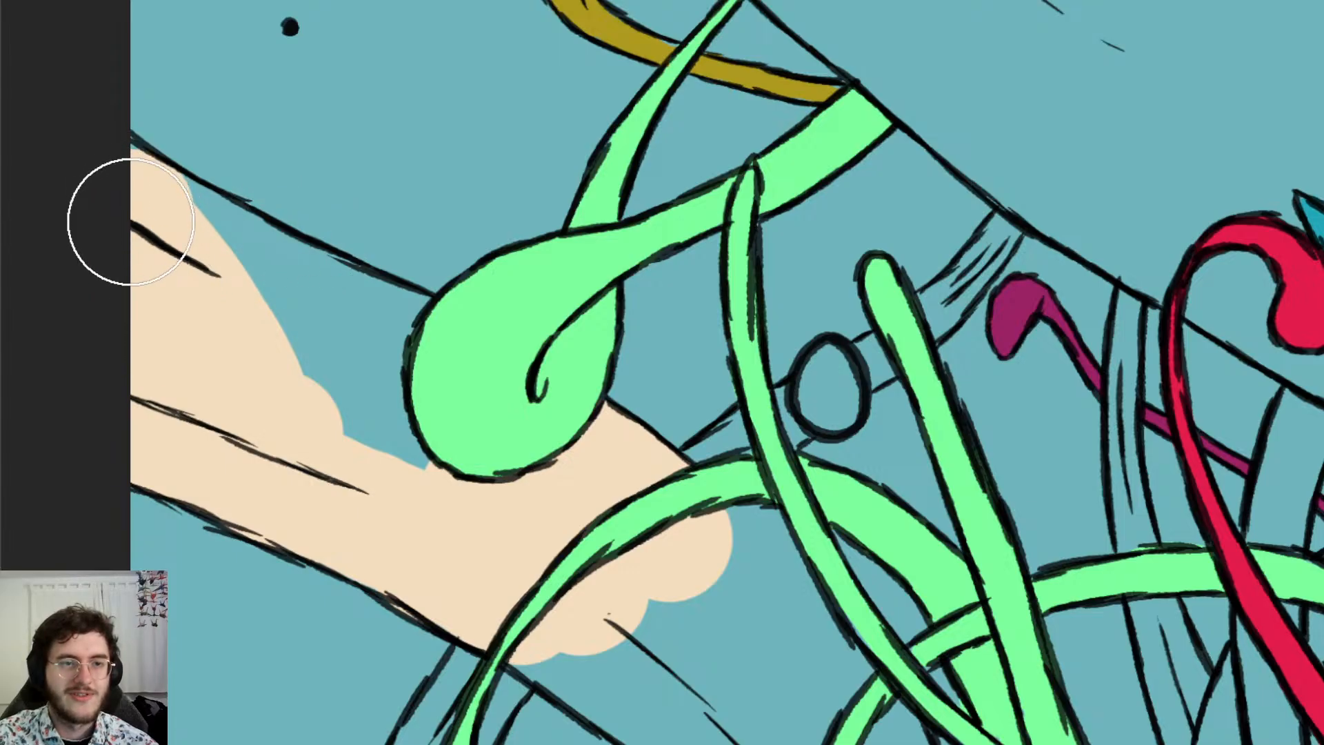
pyautogui.hscroll(-7, 133, 267)
pyautogui.scroll(3, 133, 266)
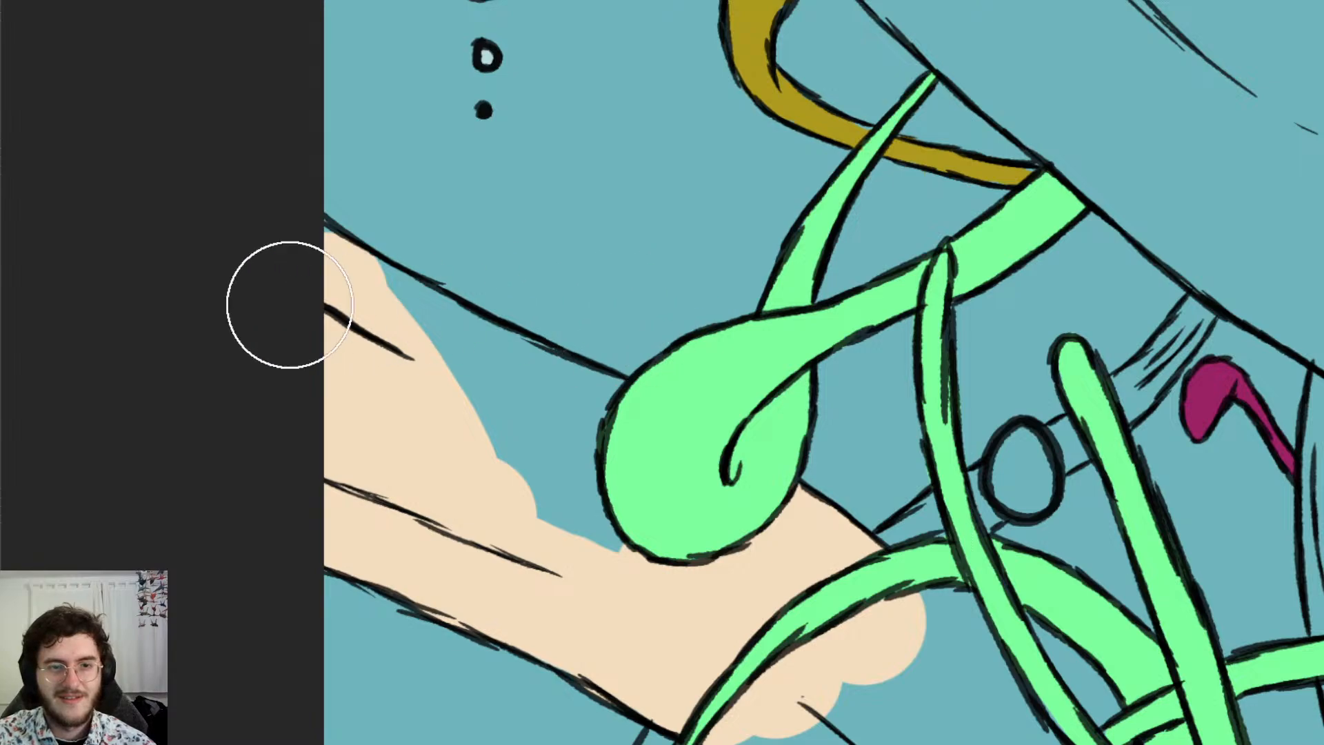
pyautogui.moveTo(397, 337)
pyautogui.mouseDown()
pyautogui.moveTo(597, 429)
pyautogui.moveTo(577, 502)
pyautogui.moveTo(614, 537)
pyautogui.mouseUp()
pyautogui.press('[')
pyautogui.press('[')
pyautogui.press('[')
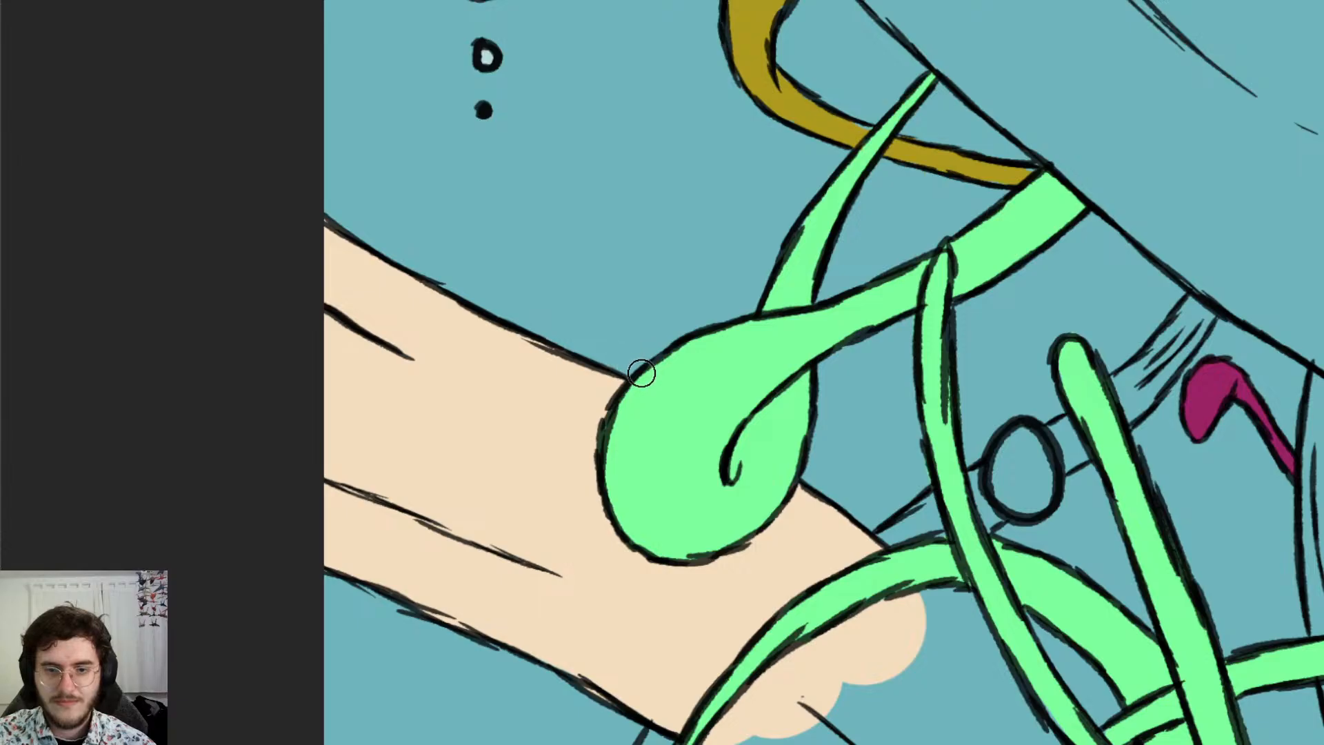
pyautogui.press(']')
pyautogui.press(']')
pyautogui.press(']')
# Extend the cream past the looping green tendril, filling the strand between its lower outline and the next long tendril
pyautogui.scroll(-5, 767, 544)
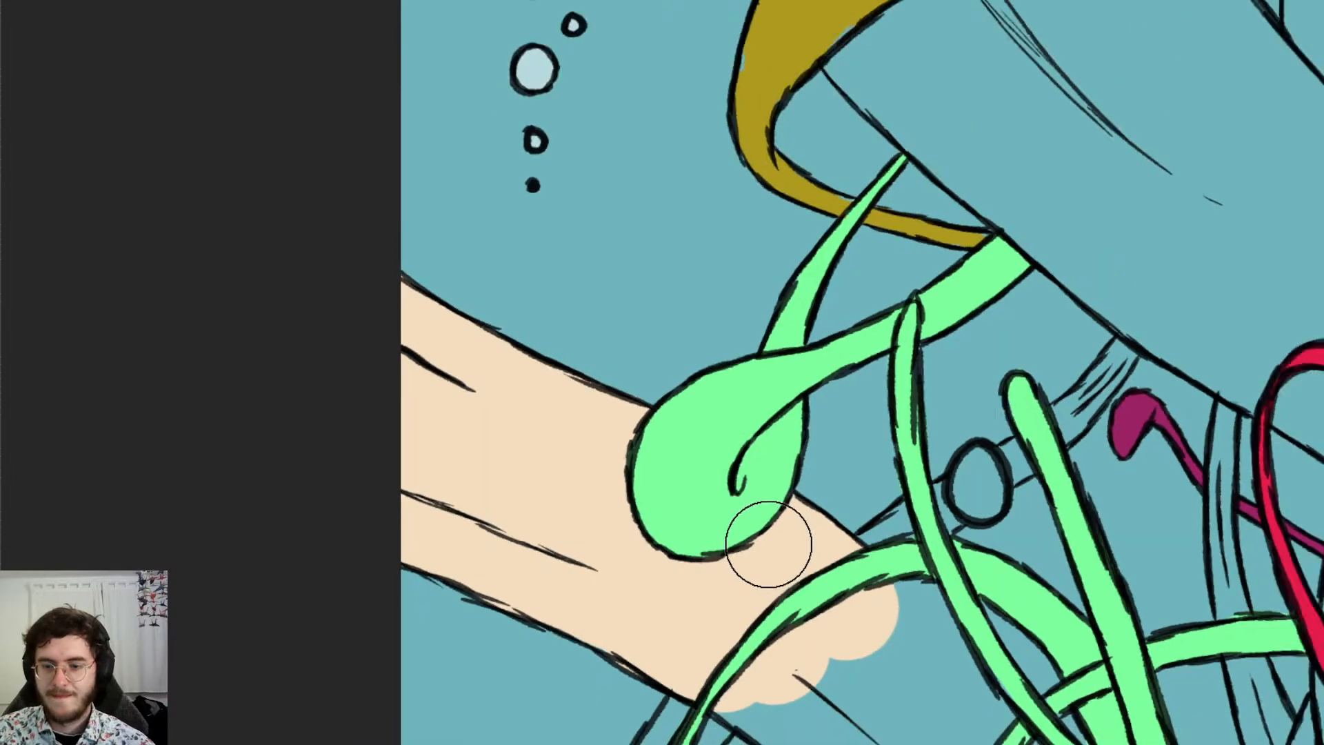
pyautogui.hscroll(3, 1115, 519)
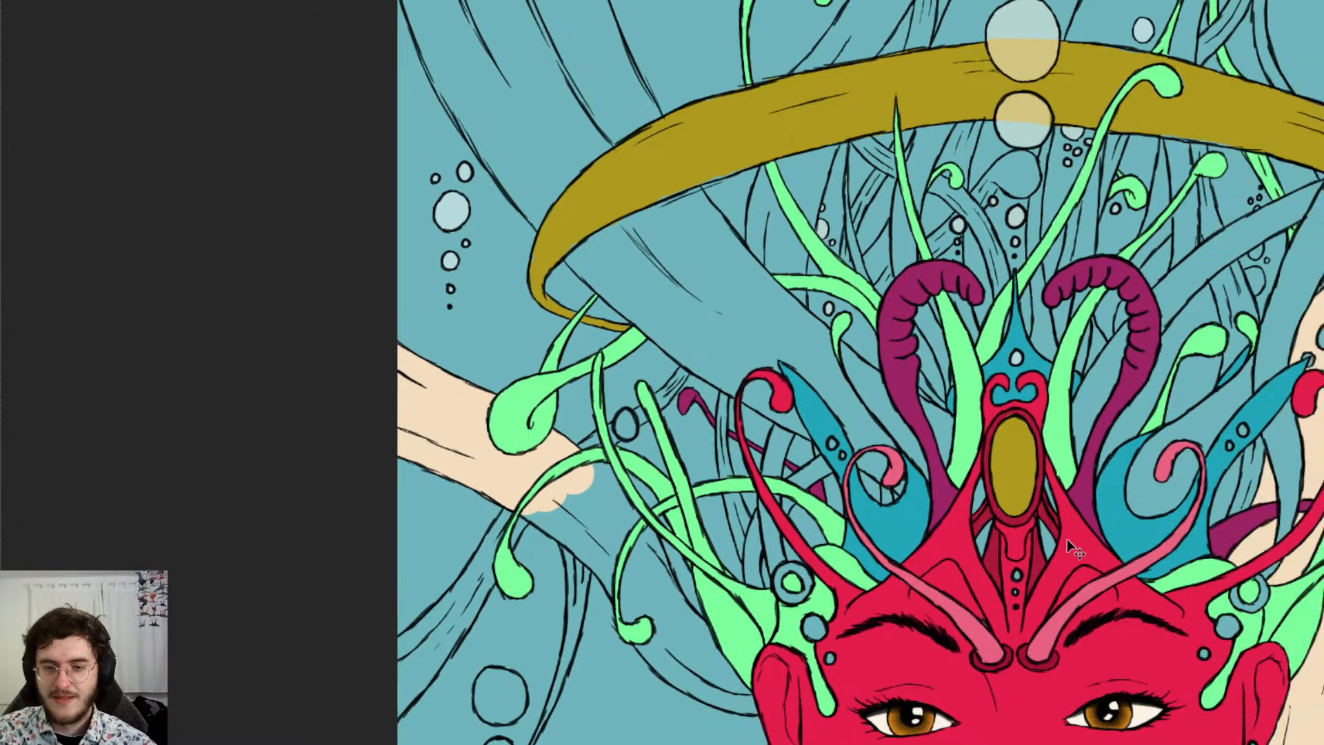
pyautogui.scroll(-2, 990, 520)
pyautogui.scroll(1, 726, 507)
pyautogui.scroll(4, 731, 501)
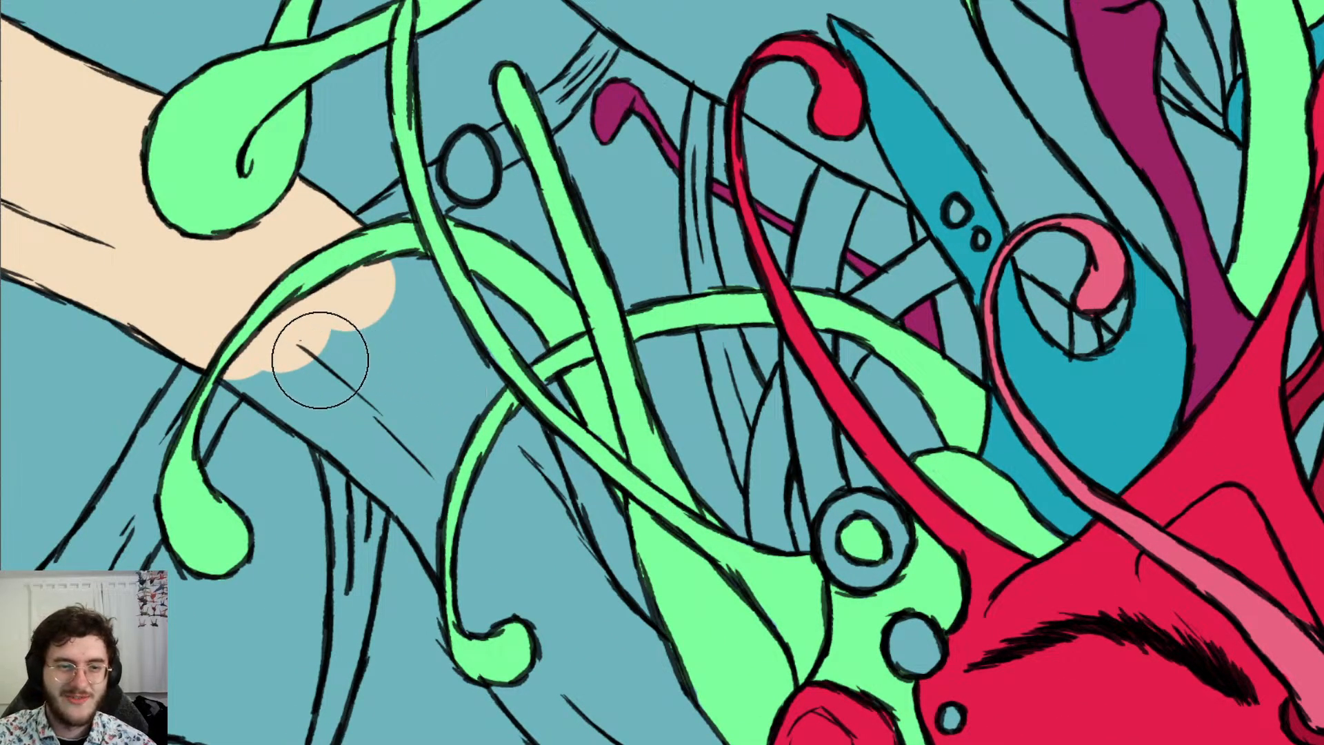
pyautogui.moveTo(257, 351)
pyautogui.mouseDown()
pyautogui.moveTo(287, 354)
pyautogui.moveTo(378, 428)
pyautogui.moveTo(423, 434)
pyautogui.moveTo(378, 434)
pyautogui.moveTo(475, 541)
pyautogui.mouseUp()
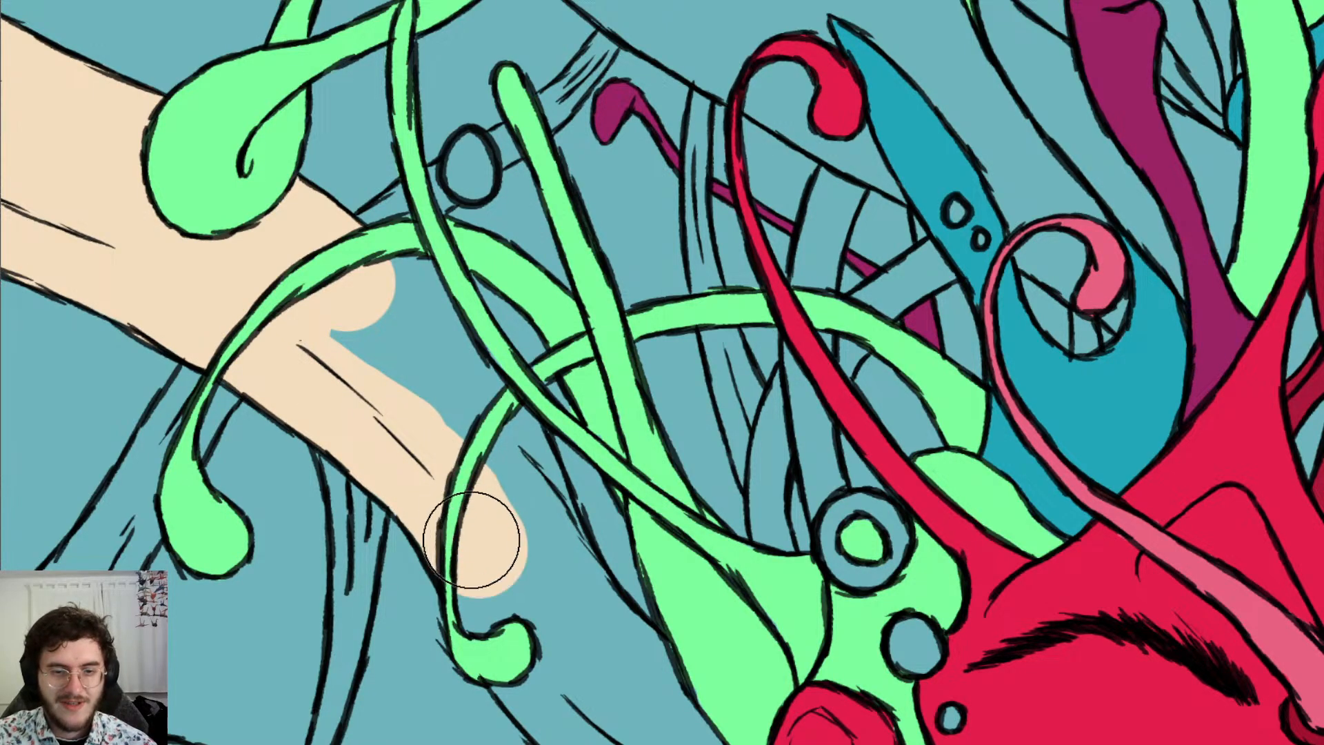
pyautogui.moveTo(395, 362)
pyautogui.mouseDown()
pyautogui.moveTo(376, 291)
pyautogui.moveTo(405, 298)
pyautogui.moveTo(496, 413)
pyautogui.mouseUp()
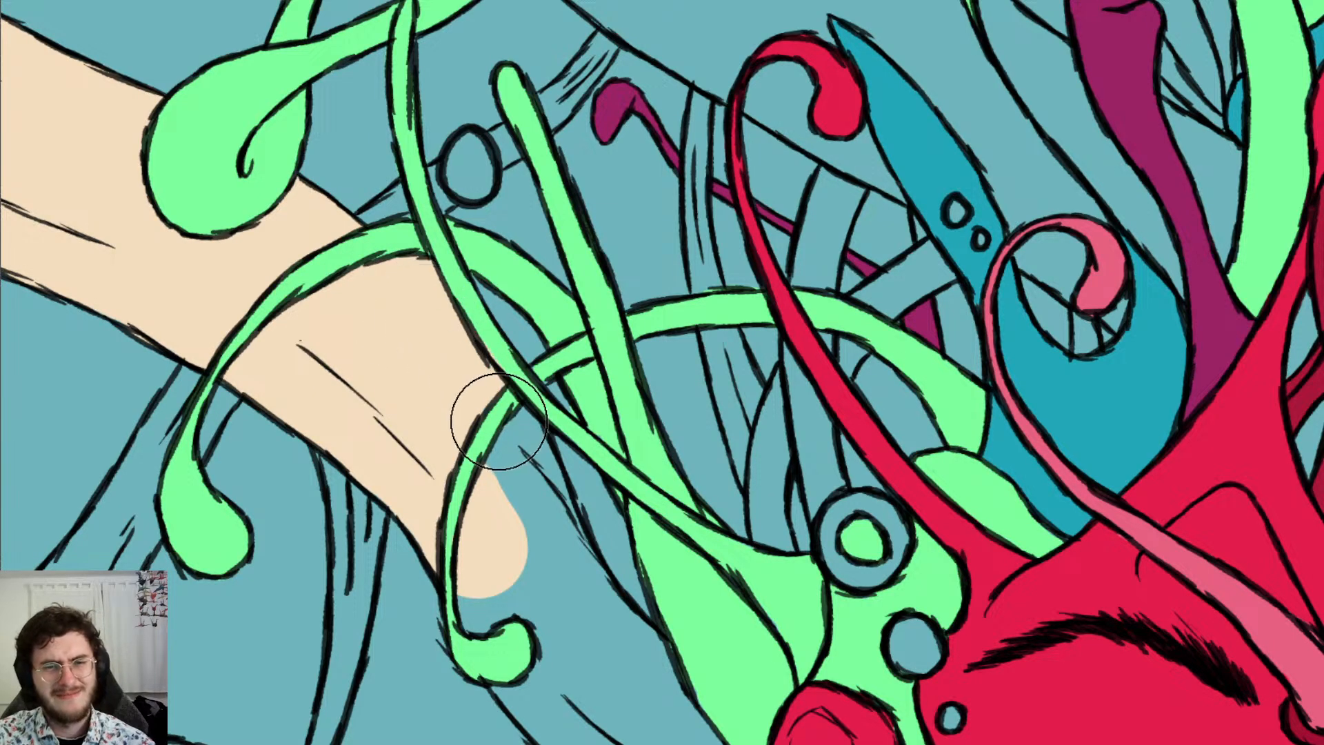
pyautogui.press('[')
pyautogui.press('[')
pyautogui.press('[')
pyautogui.press('[')
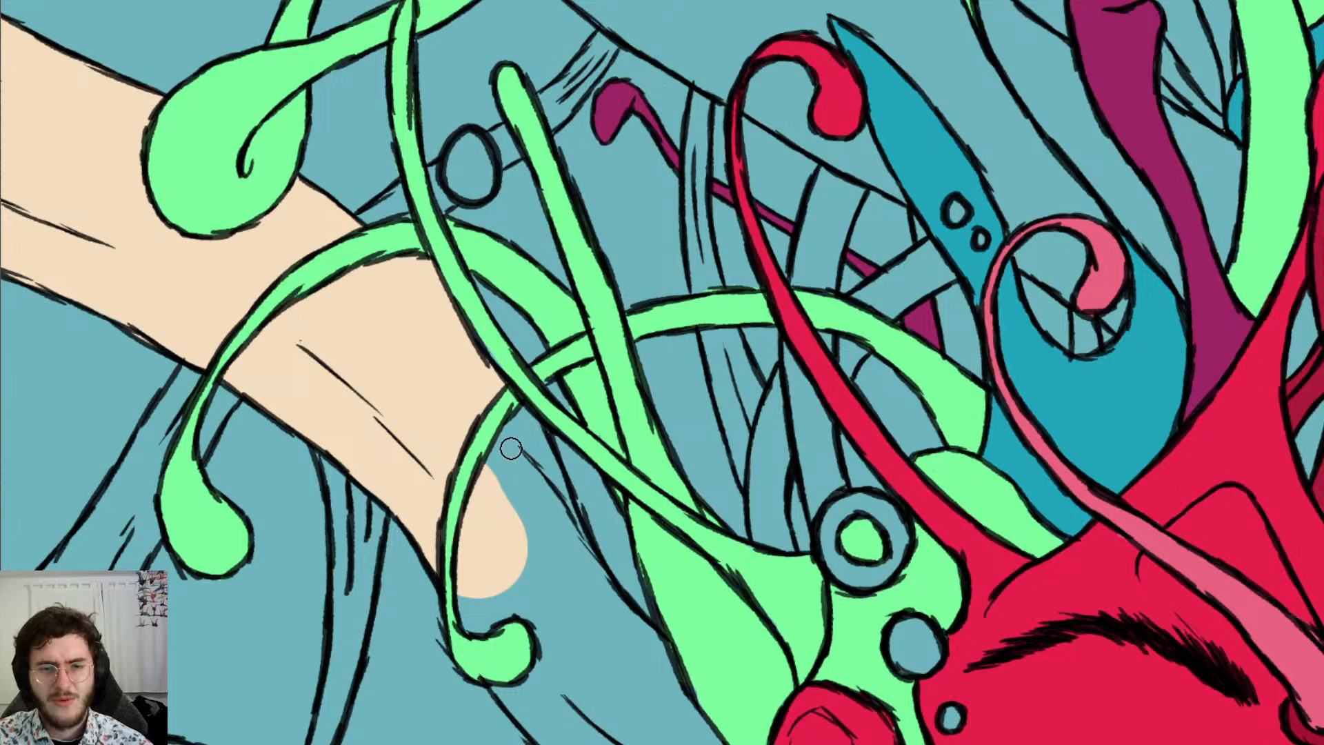
# Fill the remaining strand section with cream around the small curled tendril and down to the woman's ear
pyautogui.press(']')
pyautogui.press(']')
pyautogui.press(']')
pyautogui.press(']')
pyautogui.moveTo(496, 443)
pyautogui.mouseDown()
pyautogui.moveTo(567, 630)
pyautogui.moveTo(560, 644)
pyautogui.mouseUp()
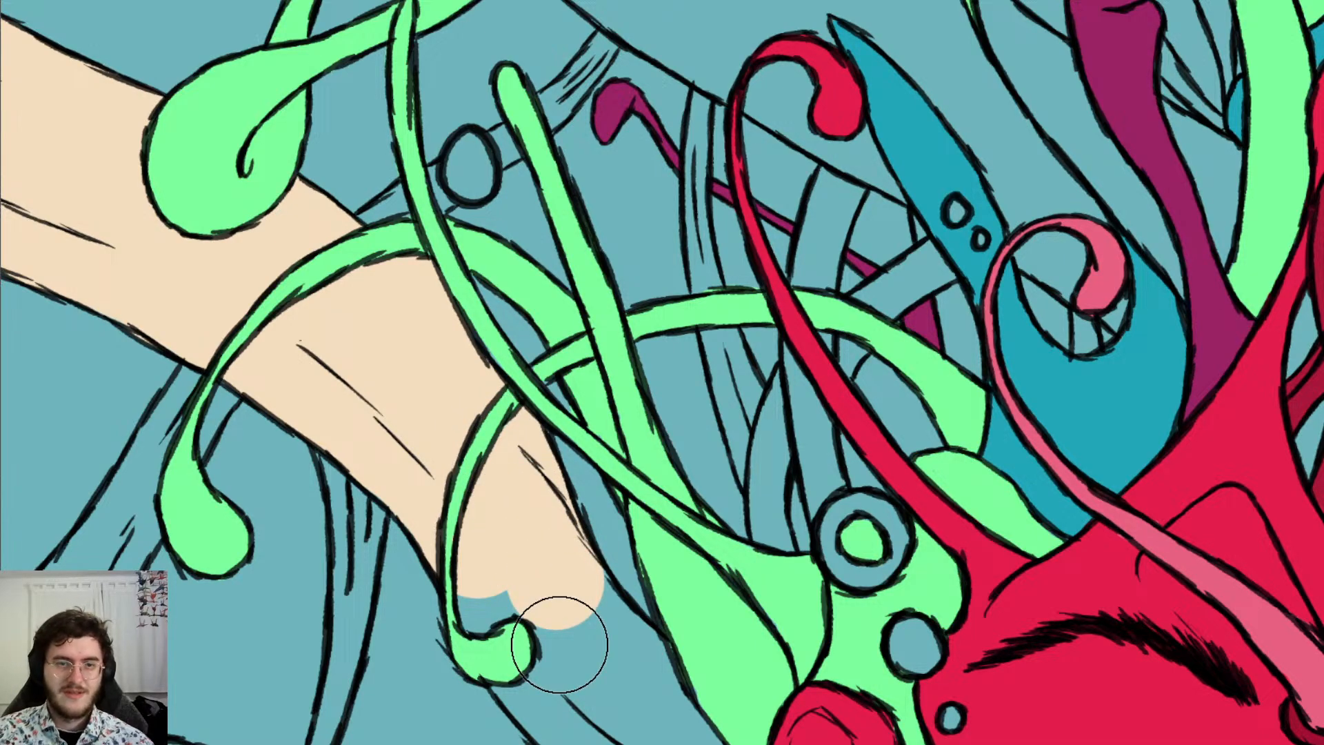
pyautogui.scroll(-3, 560, 641)
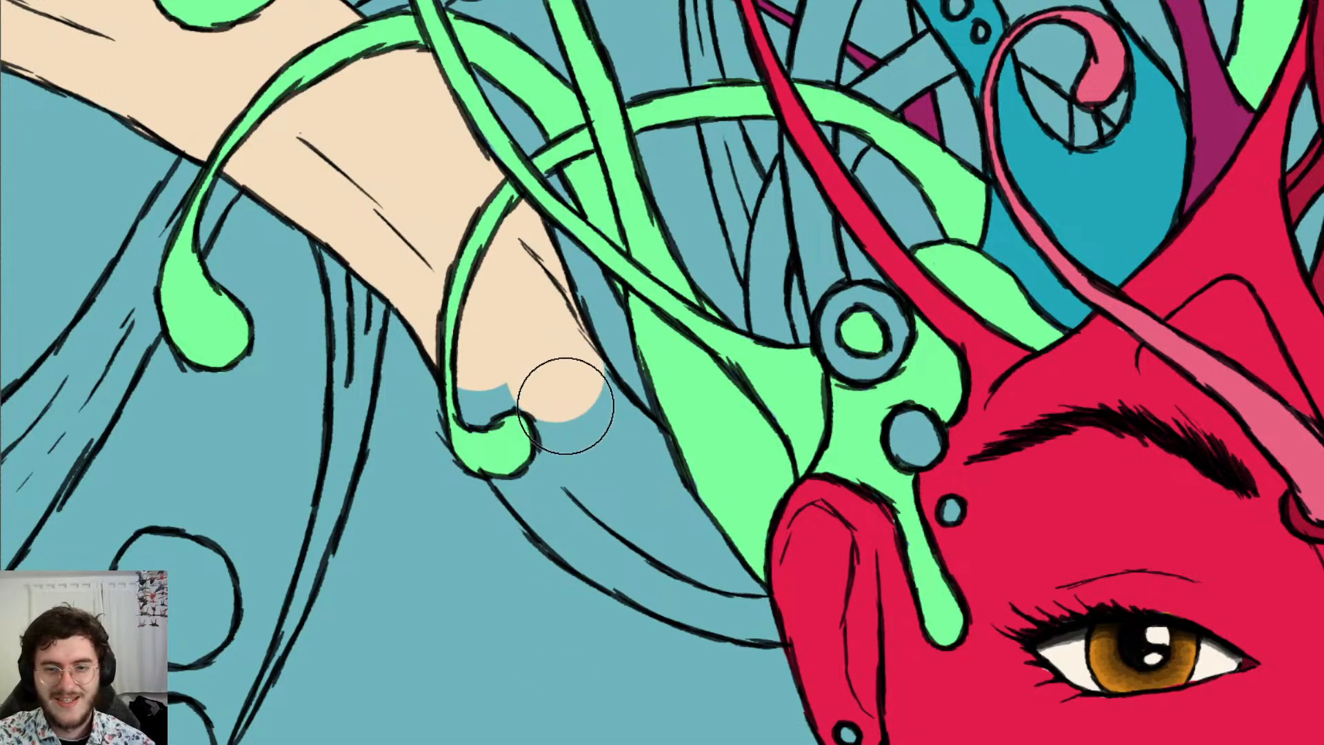
pyautogui.moveTo(556, 379)
pyautogui.mouseDown()
pyautogui.moveTo(621, 444)
pyautogui.moveTo(531, 443)
pyautogui.moveTo(576, 510)
pyautogui.moveTo(703, 582)
pyautogui.moveTo(738, 570)
pyautogui.moveTo(783, 598)
pyautogui.moveTo(708, 585)
pyautogui.mouseUp()
pyautogui.scroll(-6, 597, 483)
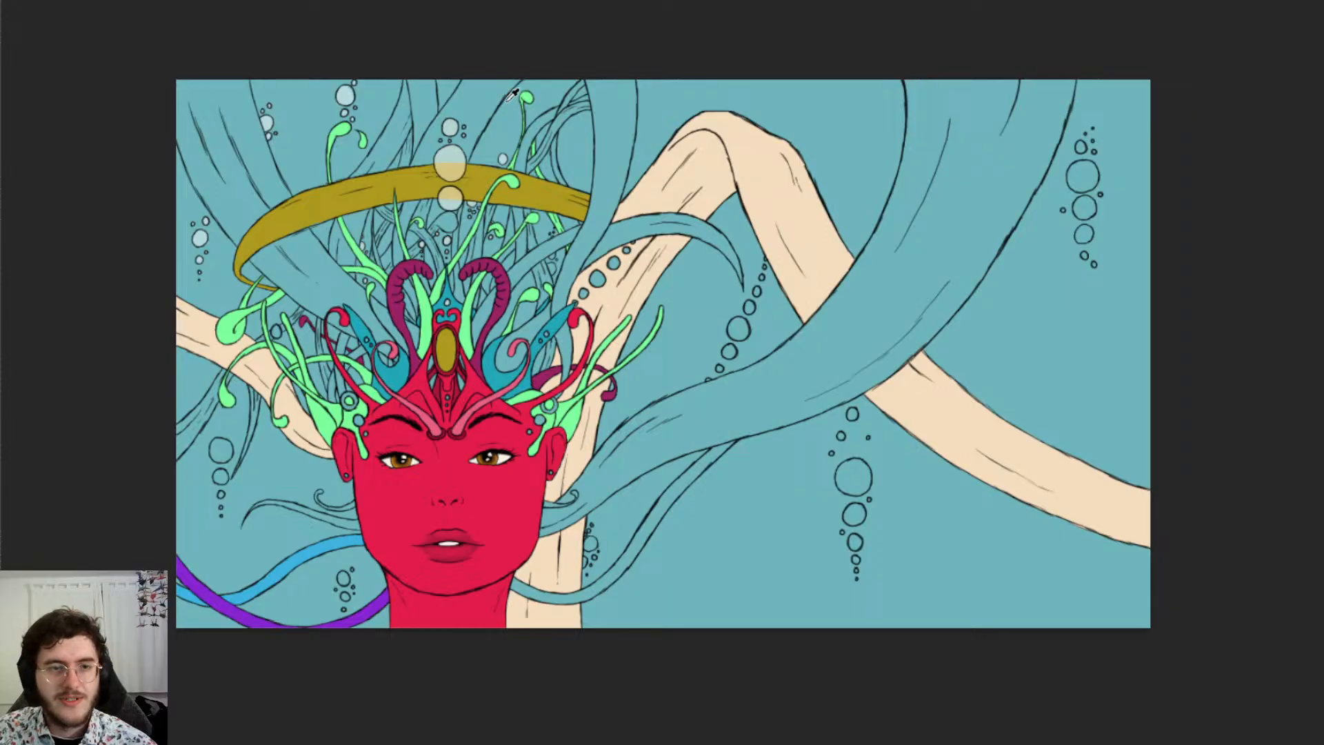
# Paint pale green at the base of the broad tentacle where it meets the upper edge of the gold halo
pyautogui.scroll(6, 485, 198)
pyautogui.scroll(-6, 564, 143)
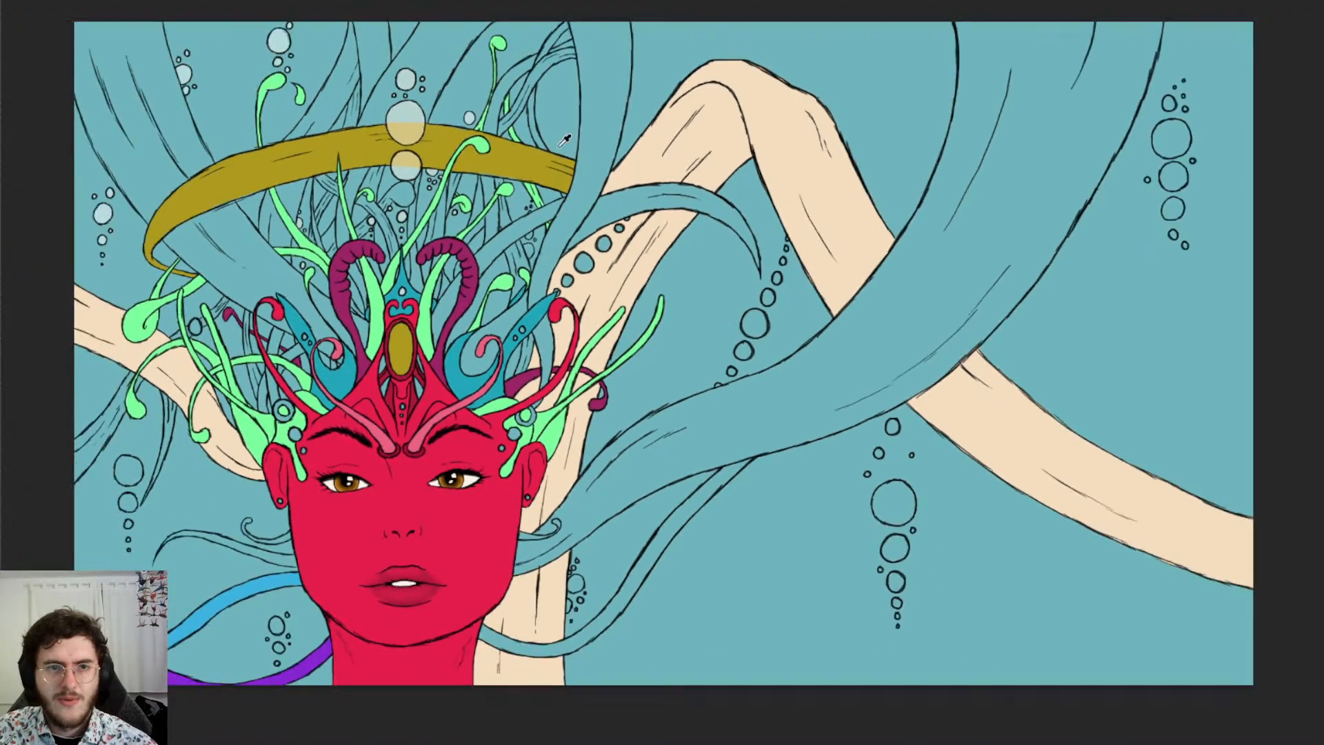
pyautogui.scroll(8, 120, 126)
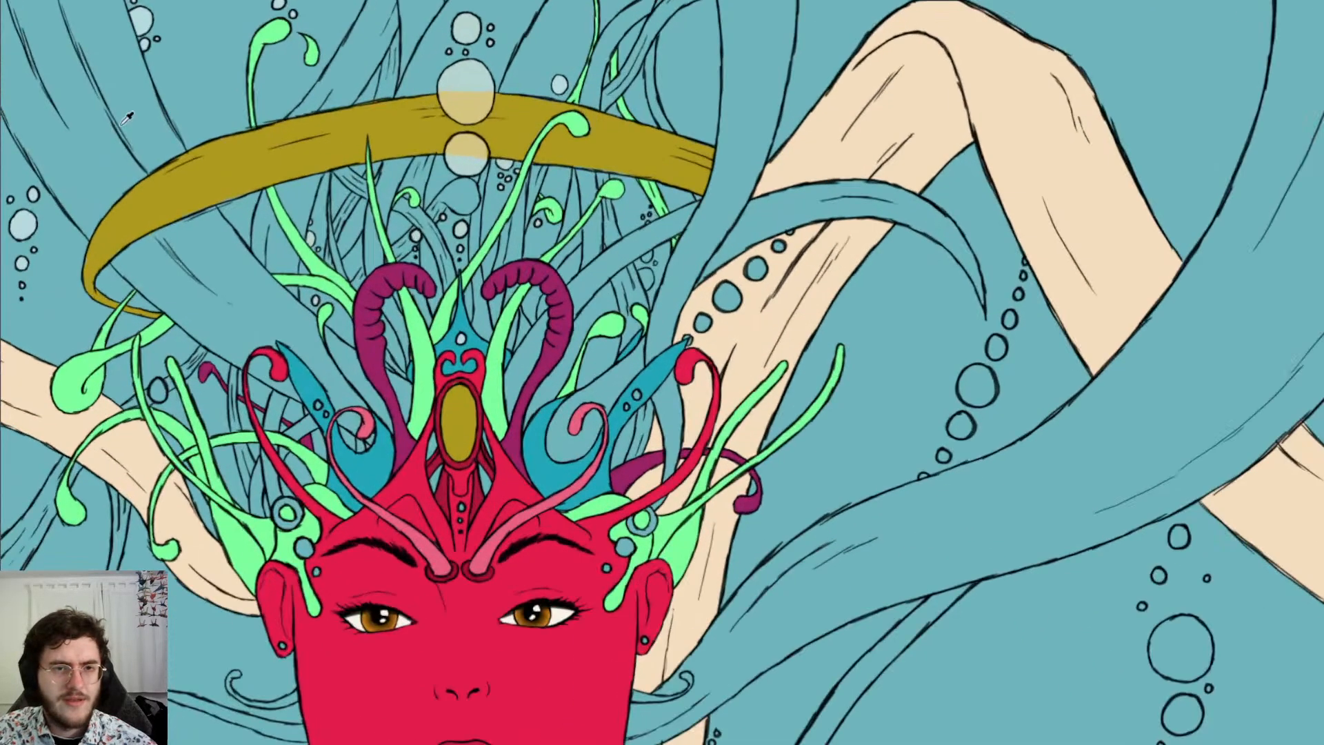
pyautogui.hscroll(-3, 122, 131)
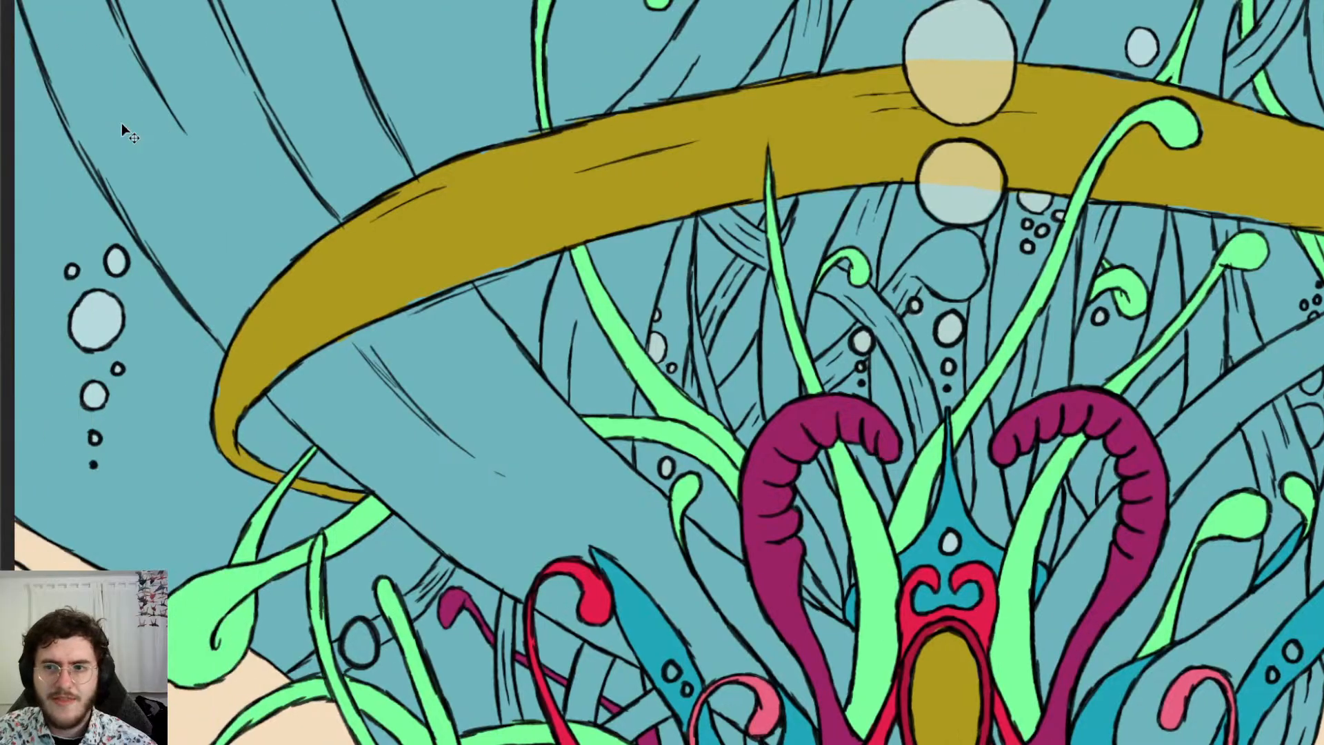
pyautogui.scroll(5, 180, 122)
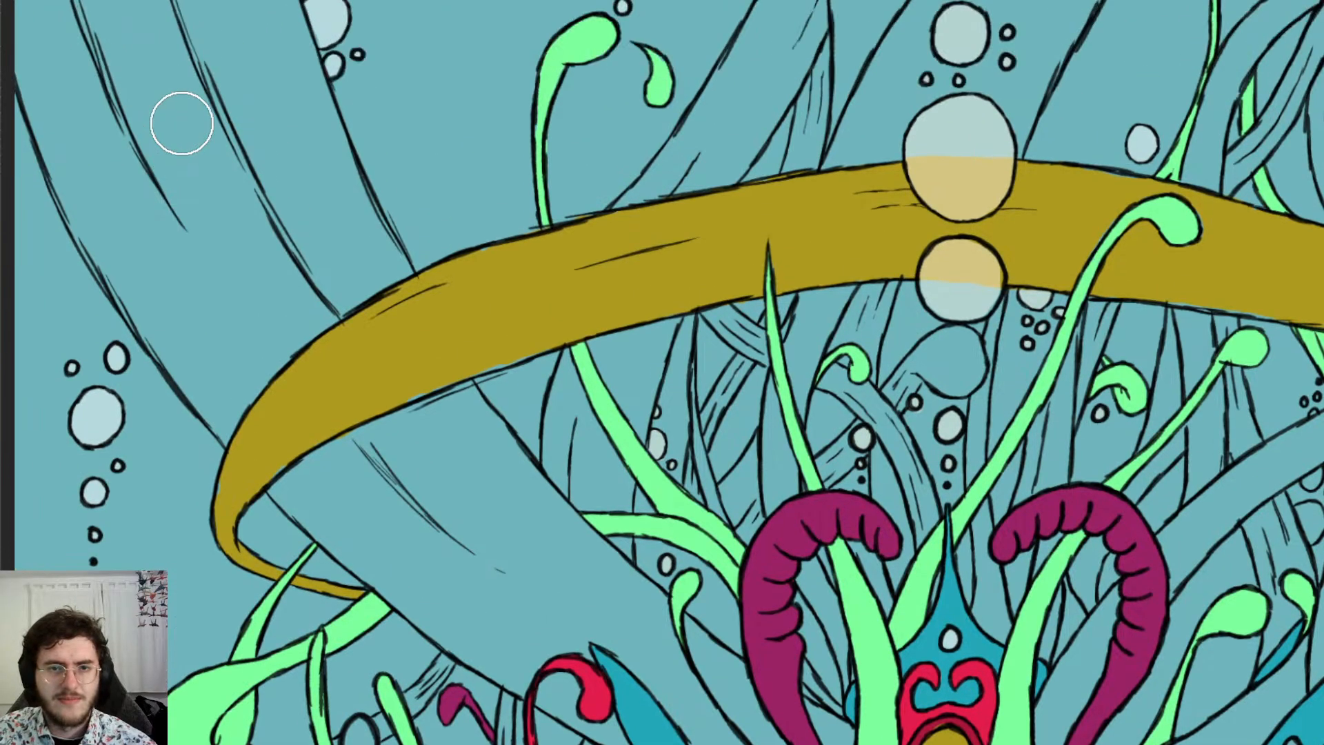
pyautogui.hscroll(-4, 181, 122)
pyautogui.scroll(3, 181, 122)
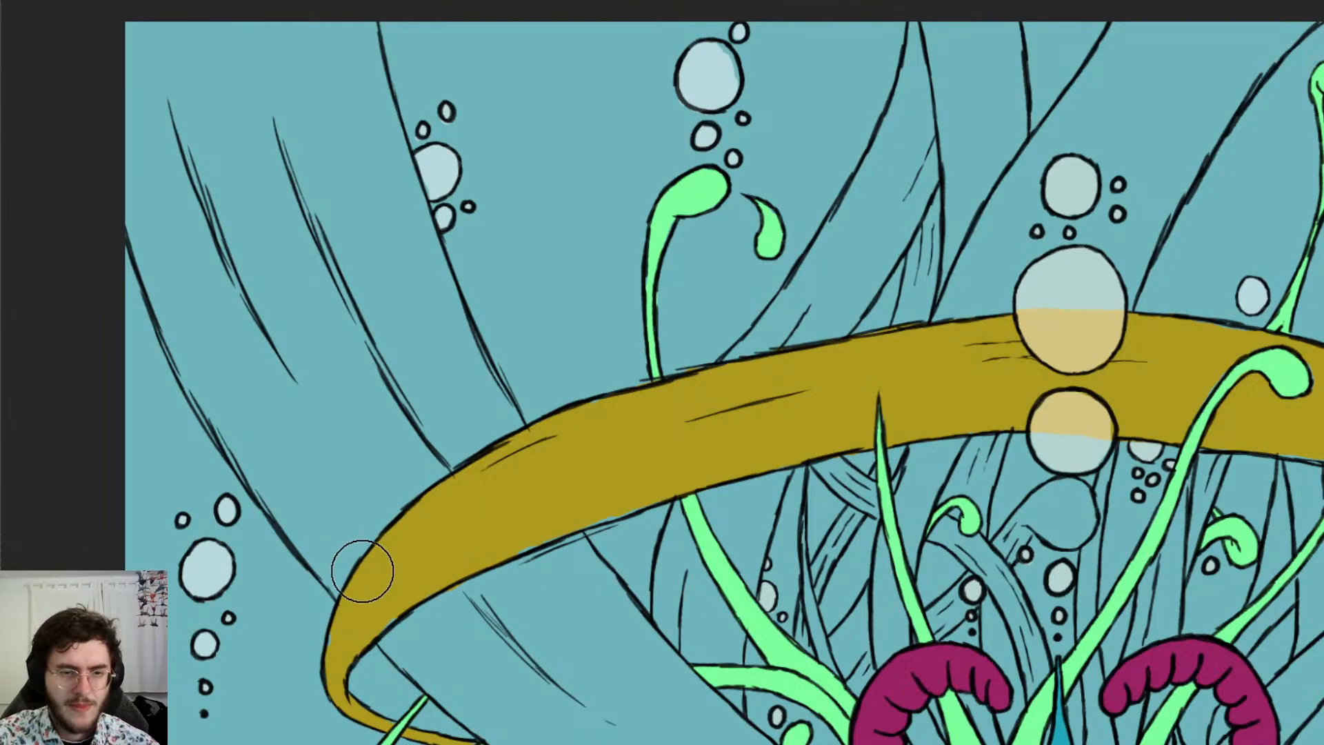
pyautogui.moveTo(362, 570)
pyautogui.mouseDown()
pyautogui.moveTo(331, 541)
pyautogui.moveTo(370, 561)
pyautogui.moveTo(349, 440)
pyautogui.moveTo(413, 416)
pyautogui.moveTo(437, 379)
pyautogui.moveTo(523, 473)
pyautogui.mouseUp()
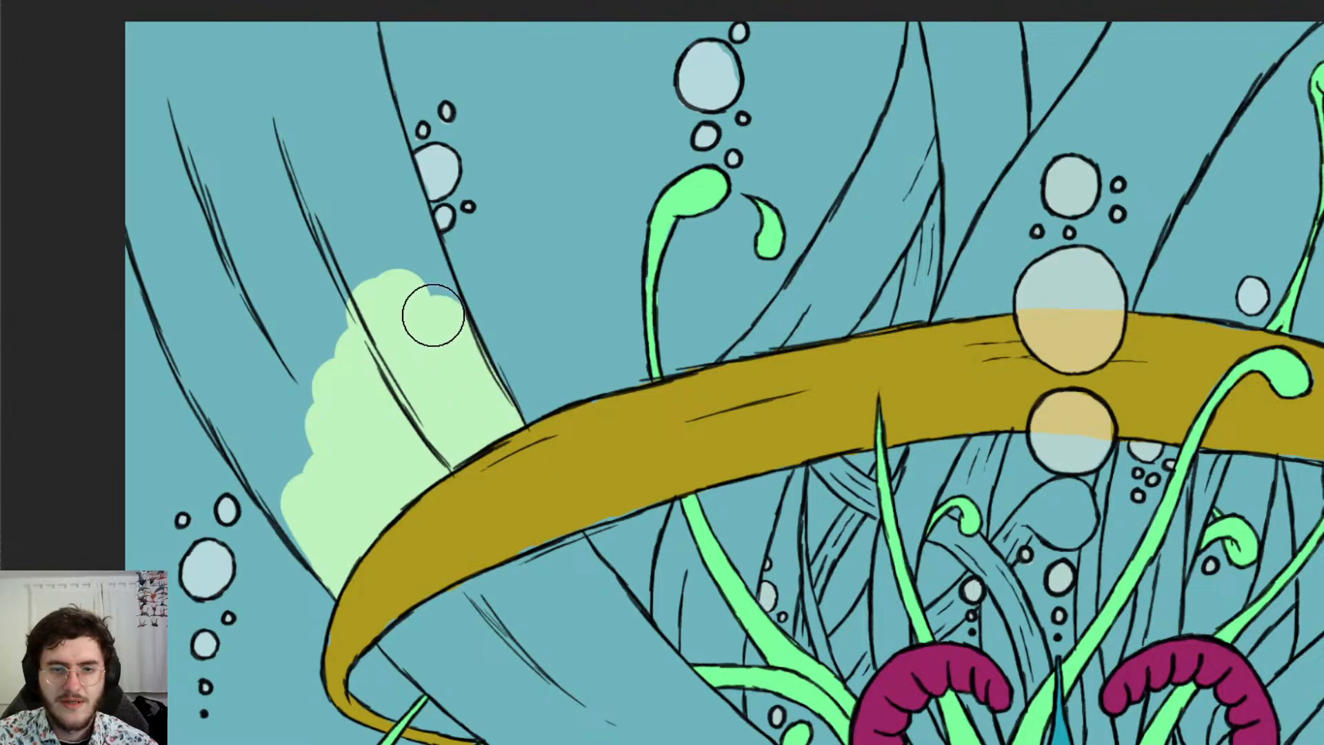
# Extend the pale green along both outer outlines of the broad tentacle toward the canvas edges
pyautogui.moveTo(433, 315); pyautogui.dragTo(396, 253)
pyautogui.moveTo(428, 311); pyautogui.dragTo(377, 158)
pyautogui.moveTo(339, 29)
pyautogui.mouseDown()
pyautogui.moveTo(328, 21)
pyautogui.moveTo(346, 35)
pyautogui.moveTo(388, 203)
pyautogui.mouseUp()
pyautogui.moveTo(316, 498)
pyautogui.mouseDown()
pyautogui.moveTo(325, 527)
pyautogui.moveTo(211, 372)
pyautogui.moveTo(240, 412)
pyautogui.mouseUp()
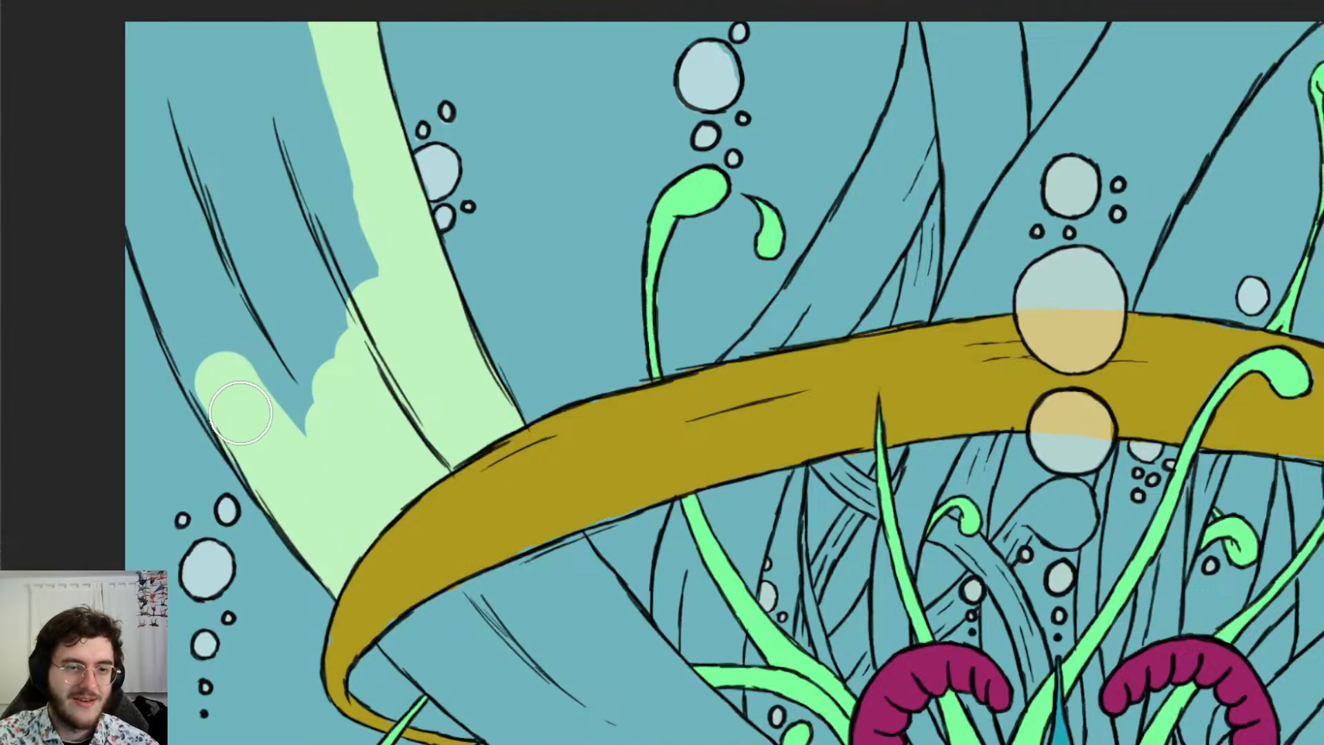
pyautogui.moveTo(276, 462); pyautogui.dragTo(154, 281)
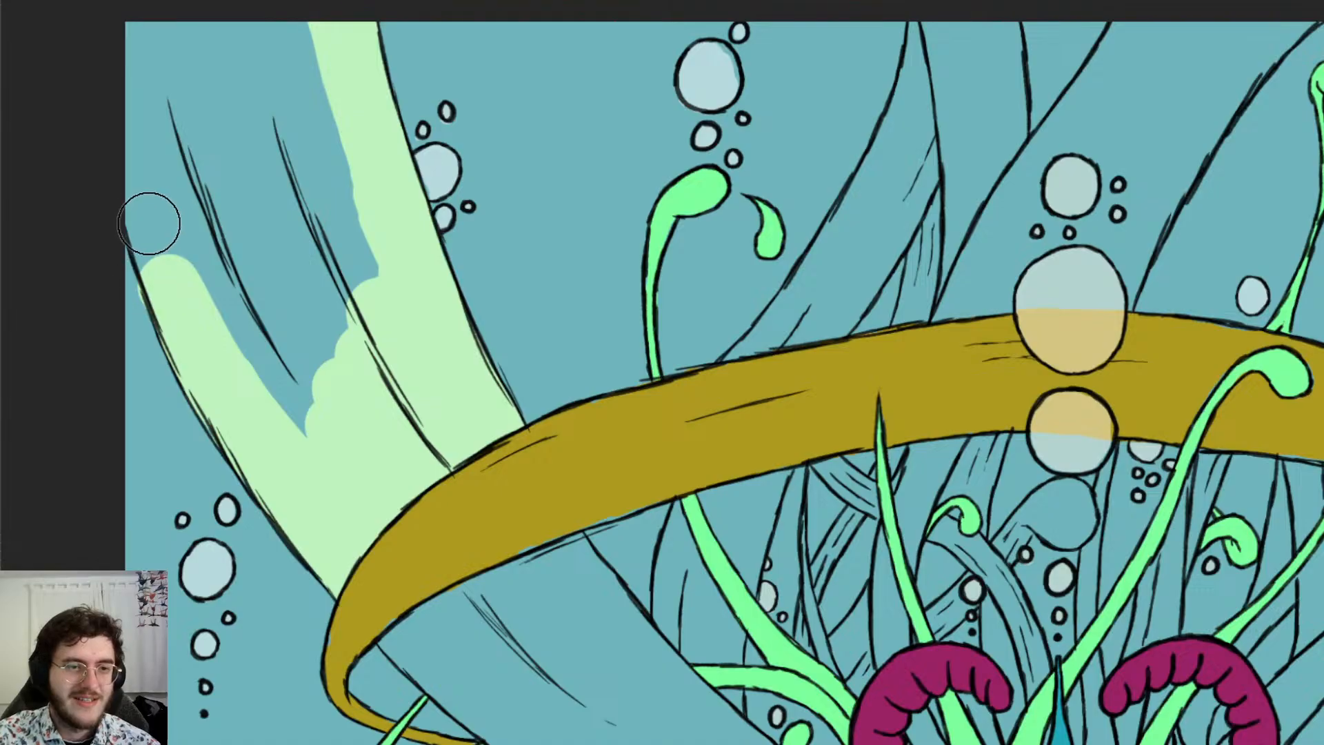
pyautogui.moveTo(149, 223)
pyautogui.mouseDown()
pyautogui.moveTo(175, 281)
pyautogui.moveTo(131, 309)
pyautogui.mouseUp()
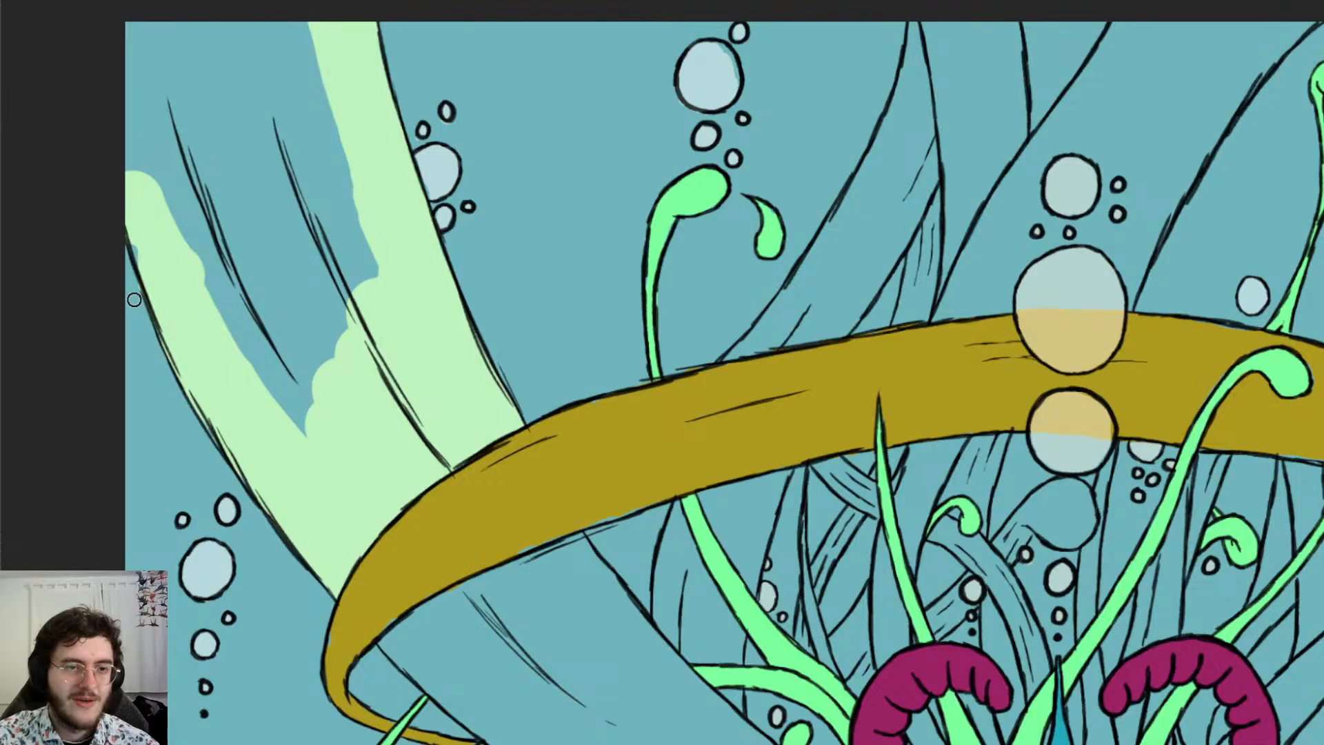
# Fill the middle of the tentacle above the halo with pale green up to the canvas corner
pyautogui.moveTo(161, 230)
pyautogui.mouseDown()
pyautogui.moveTo(166, 249)
pyautogui.moveTo(137, 128)
pyautogui.moveTo(173, 137)
pyautogui.mouseUp()
pyautogui.moveTo(340, 452); pyautogui.dragTo(162, 67)
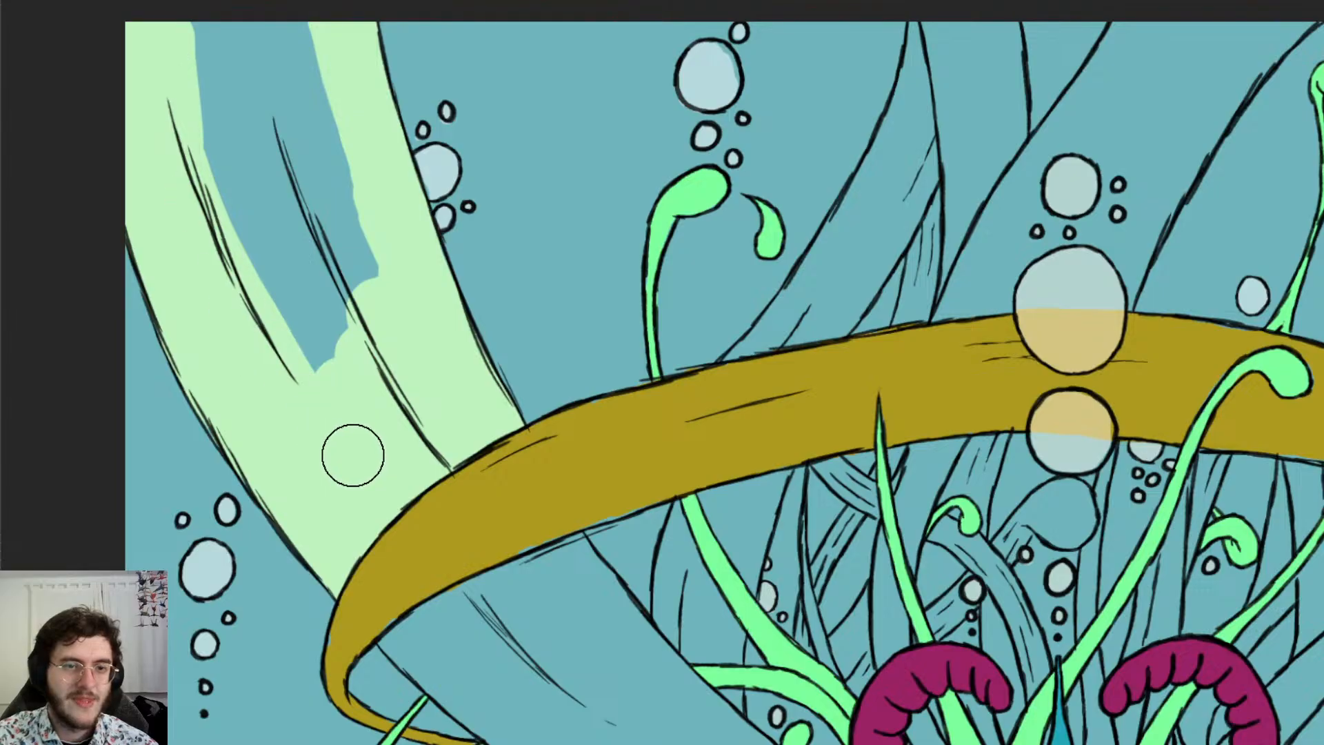
pyautogui.moveTo(349, 453); pyautogui.dragTo(156, 13)
pyautogui.moveTo(320, 381)
pyautogui.mouseDown()
pyautogui.moveTo(218, 83)
pyautogui.moveTo(299, 246)
pyautogui.moveTo(372, 331)
pyautogui.moveTo(282, 26)
pyautogui.moveTo(381, 260)
pyautogui.moveTo(283, 12)
pyautogui.mouseUp()
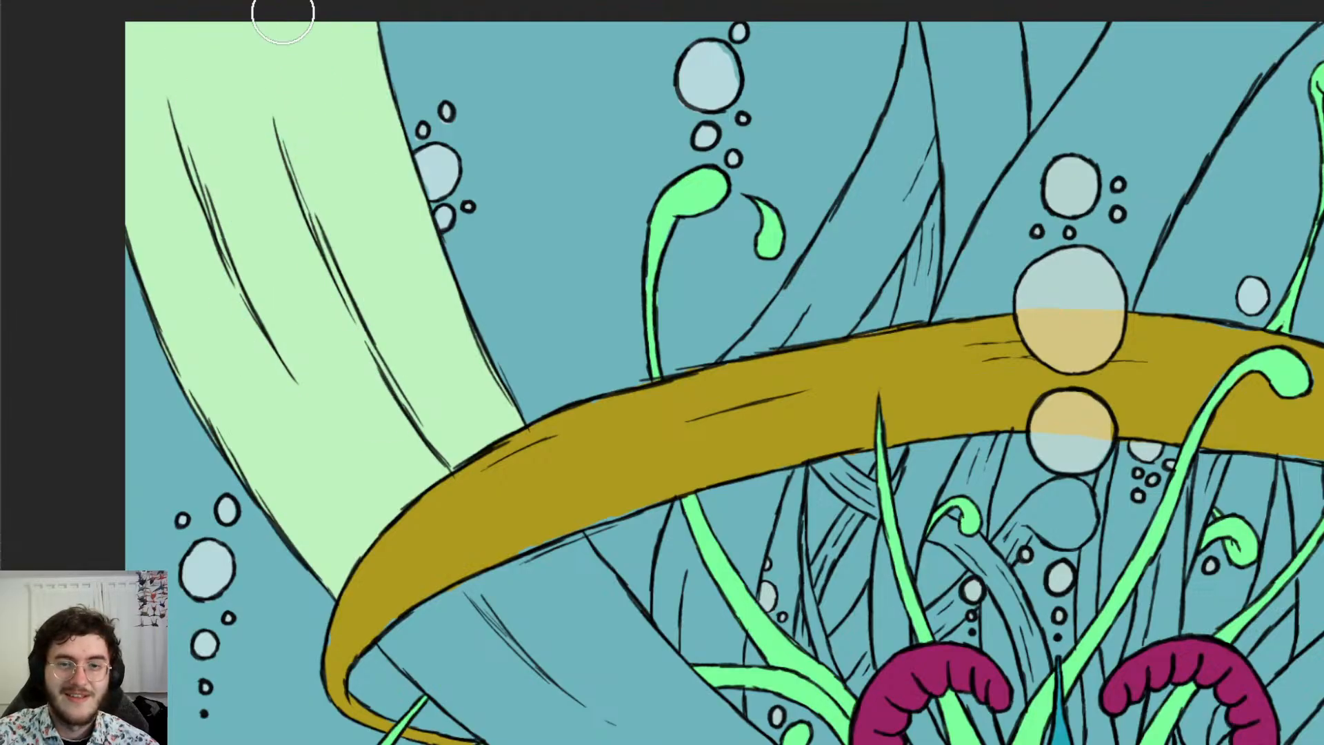
# Paint pale green on the tentacle just beneath the gold halo and along its upper outline behind the purple horn
pyautogui.scroll(-6, 283, 12)
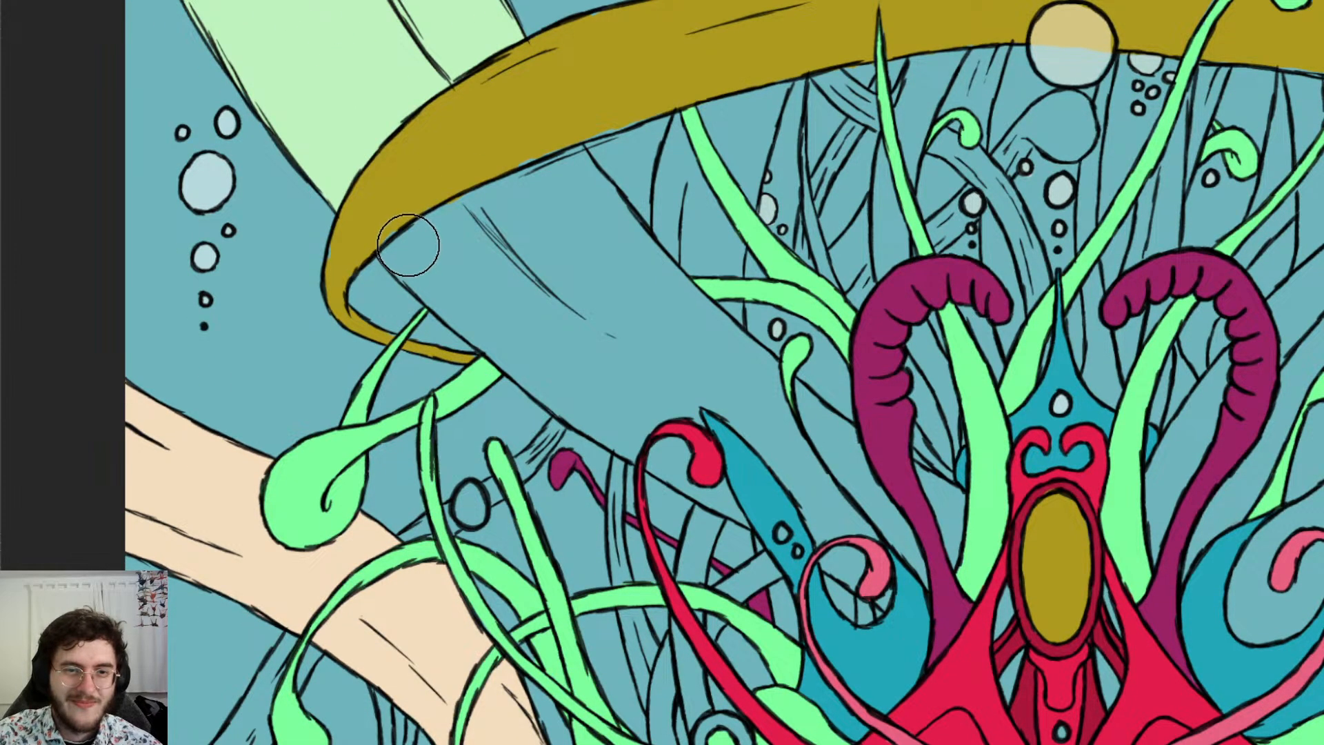
pyautogui.moveTo(409, 245)
pyautogui.mouseDown()
pyautogui.moveTo(452, 281)
pyautogui.moveTo(466, 245)
pyautogui.moveTo(540, 257)
pyautogui.moveTo(514, 177)
pyautogui.moveTo(613, 283)
pyautogui.moveTo(634, 262)
pyautogui.moveTo(563, 174)
pyautogui.mouseUp()
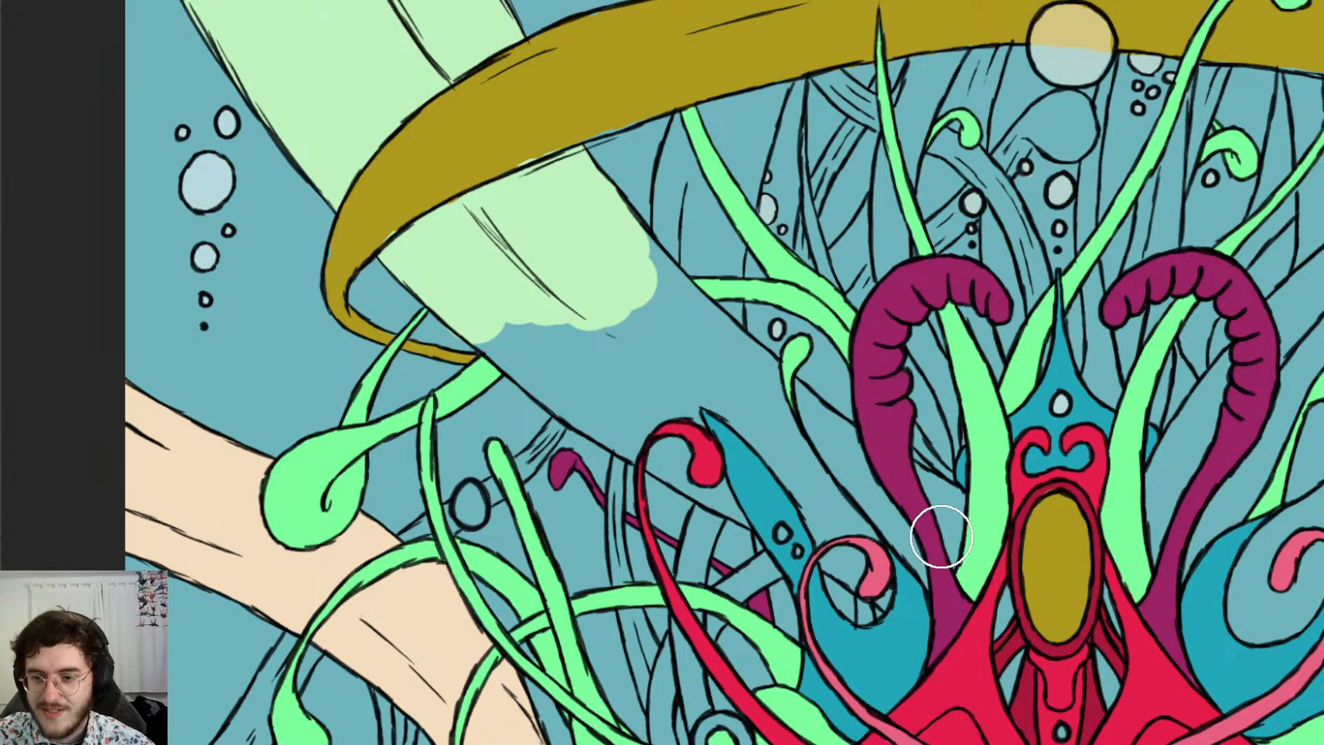
pyautogui.moveTo(948, 514)
pyautogui.mouseDown()
pyautogui.moveTo(865, 482)
pyautogui.moveTo(887, 484)
pyautogui.mouseUp()
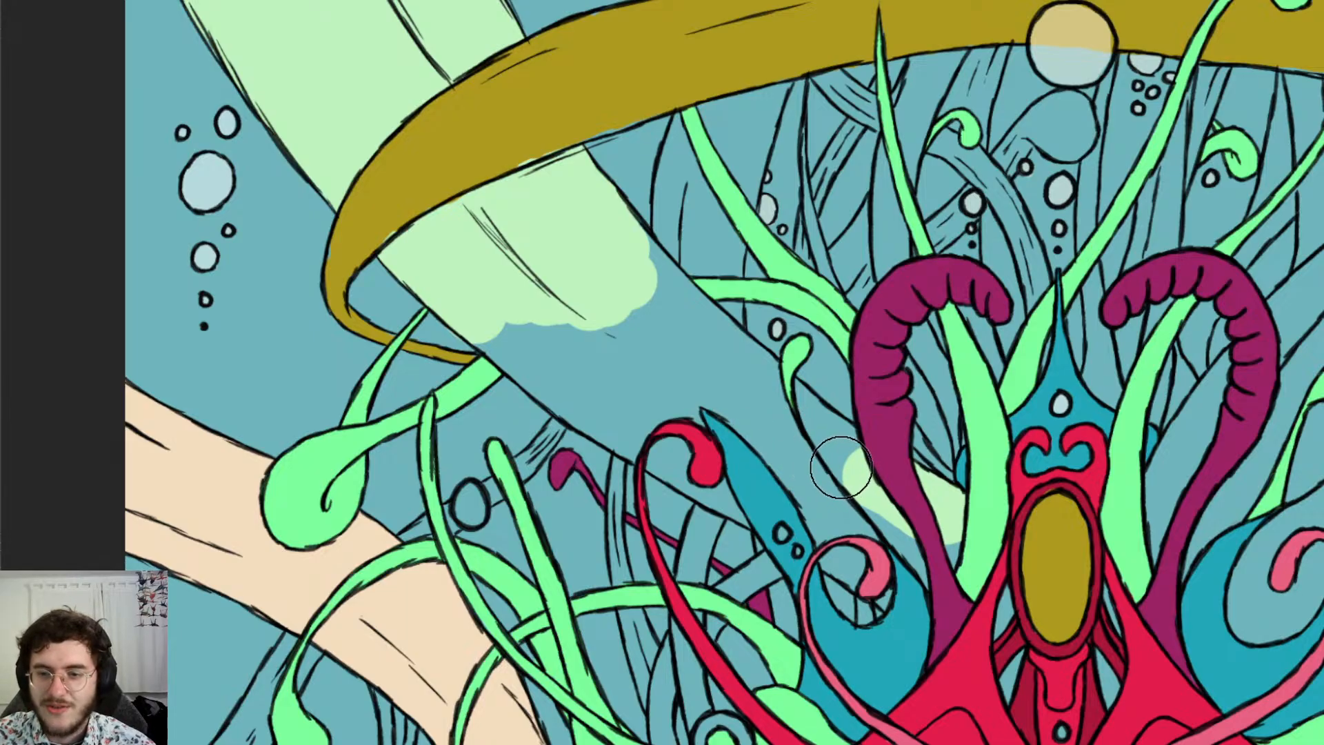
pyautogui.moveTo(839, 467); pyautogui.dragTo(730, 373)
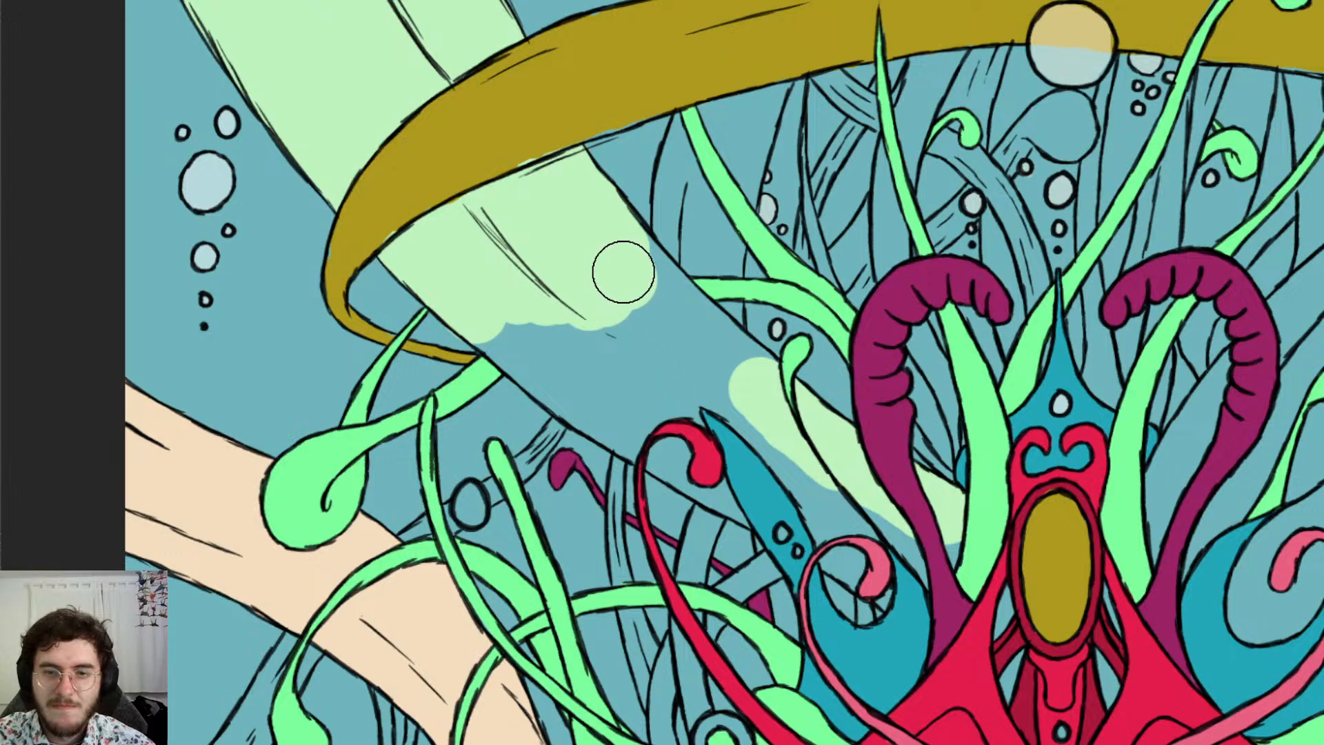
# Fill the rest of the tentacle below the halo with pale green down to the headdress, and view the whole illustration
pyautogui.moveTo(620, 255)
pyautogui.mouseDown()
pyautogui.moveTo(662, 307)
pyautogui.moveTo(759, 379)
pyautogui.moveTo(769, 406)
pyautogui.moveTo(648, 367)
pyautogui.moveTo(775, 453)
pyautogui.moveTo(748, 465)
pyautogui.moveTo(541, 319)
pyautogui.moveTo(494, 307)
pyautogui.moveTo(498, 334)
pyautogui.mouseUp()
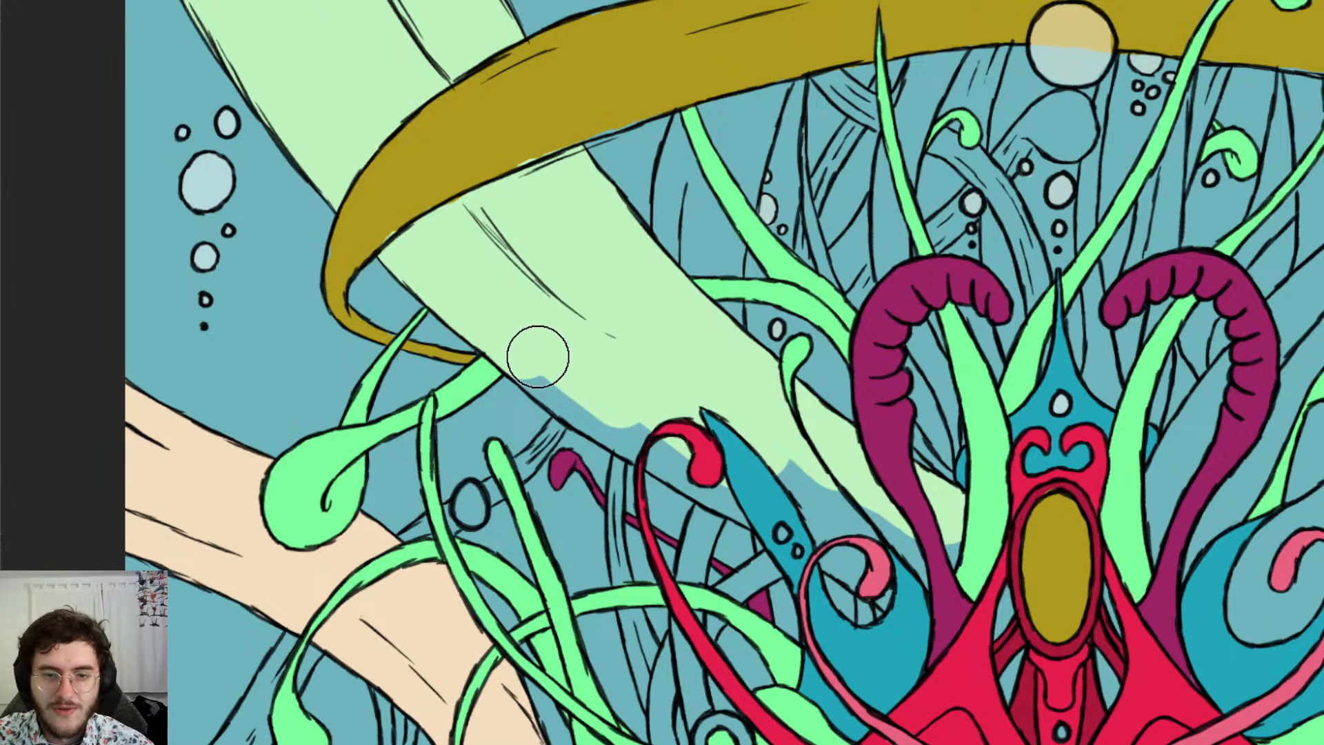
pyautogui.moveTo(538, 356)
pyautogui.mouseDown()
pyautogui.moveTo(659, 439)
pyautogui.moveTo(629, 419)
pyautogui.moveTo(643, 437)
pyautogui.moveTo(748, 479)
pyautogui.moveTo(842, 546)
pyautogui.moveTo(824, 531)
pyautogui.mouseUp()
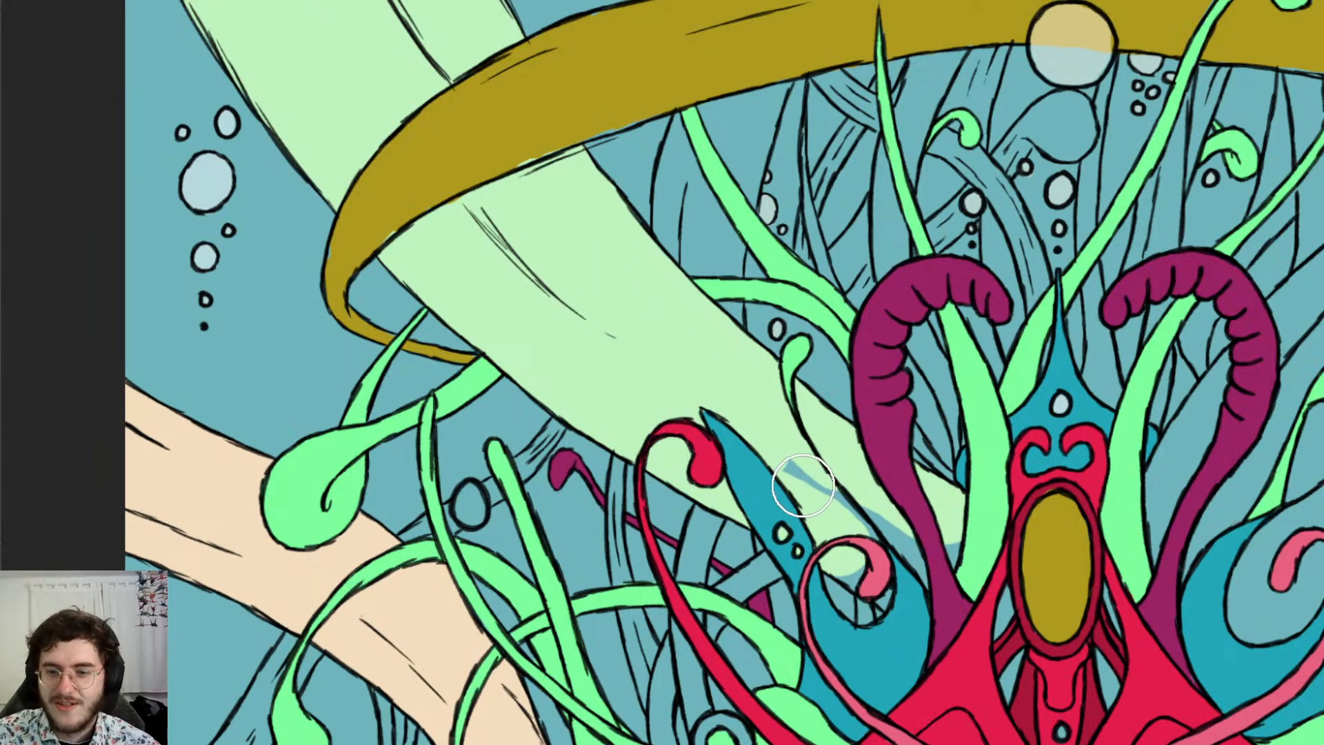
pyautogui.moveTo(800, 485)
pyautogui.mouseDown()
pyautogui.moveTo(930, 557)
pyautogui.moveTo(901, 540)
pyautogui.moveTo(863, 552)
pyautogui.moveTo(889, 572)
pyautogui.moveTo(862, 548)
pyautogui.moveTo(912, 589)
pyautogui.mouseUp()
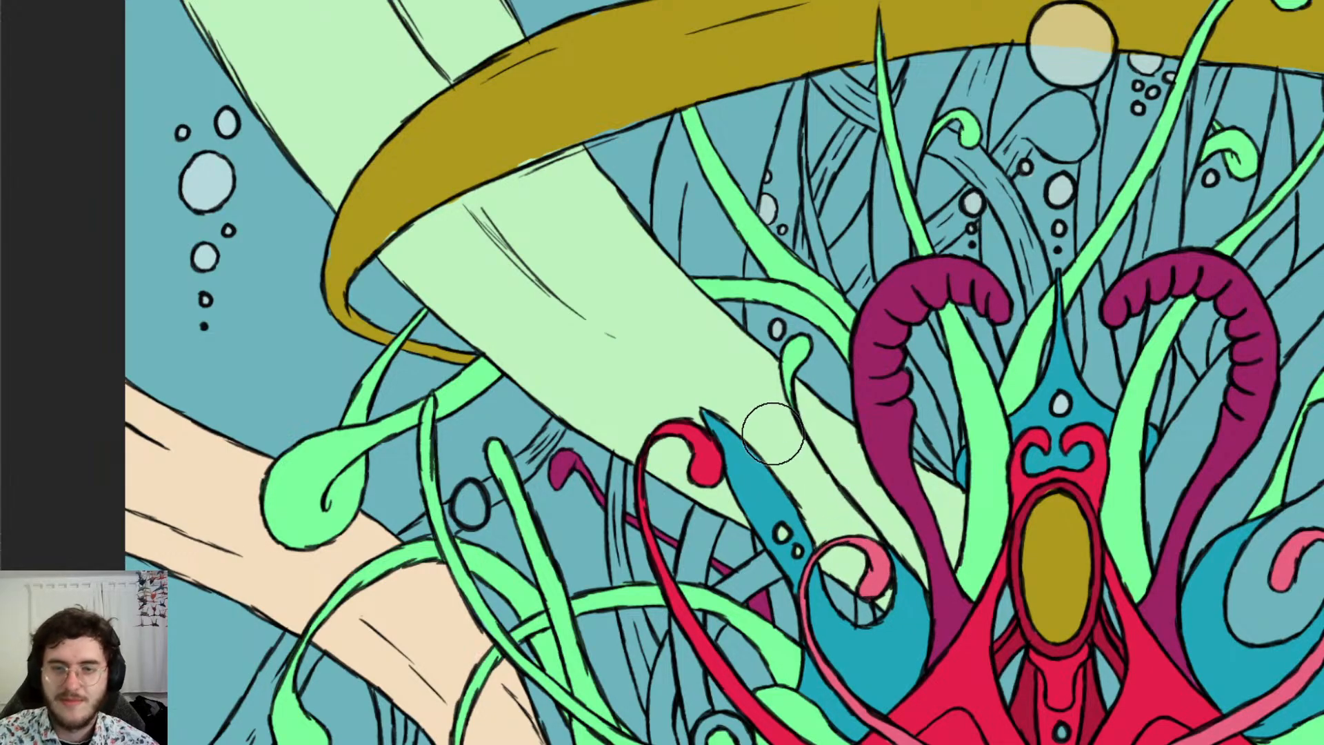
pyautogui.hotkey('ctrl', '0')
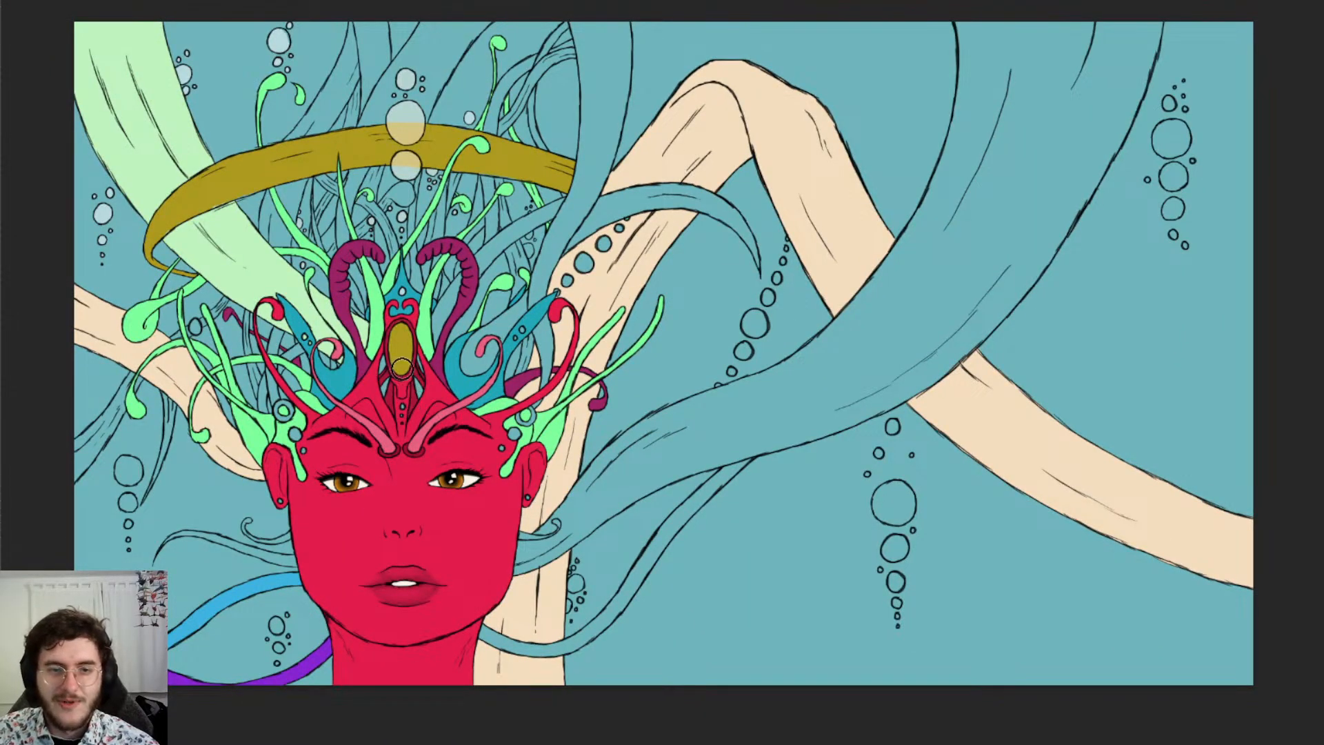
# Try painting pale green in the gaps around the gold gem on the forehead, and undo the strokes
pyautogui.scroll(5, 394, 342)
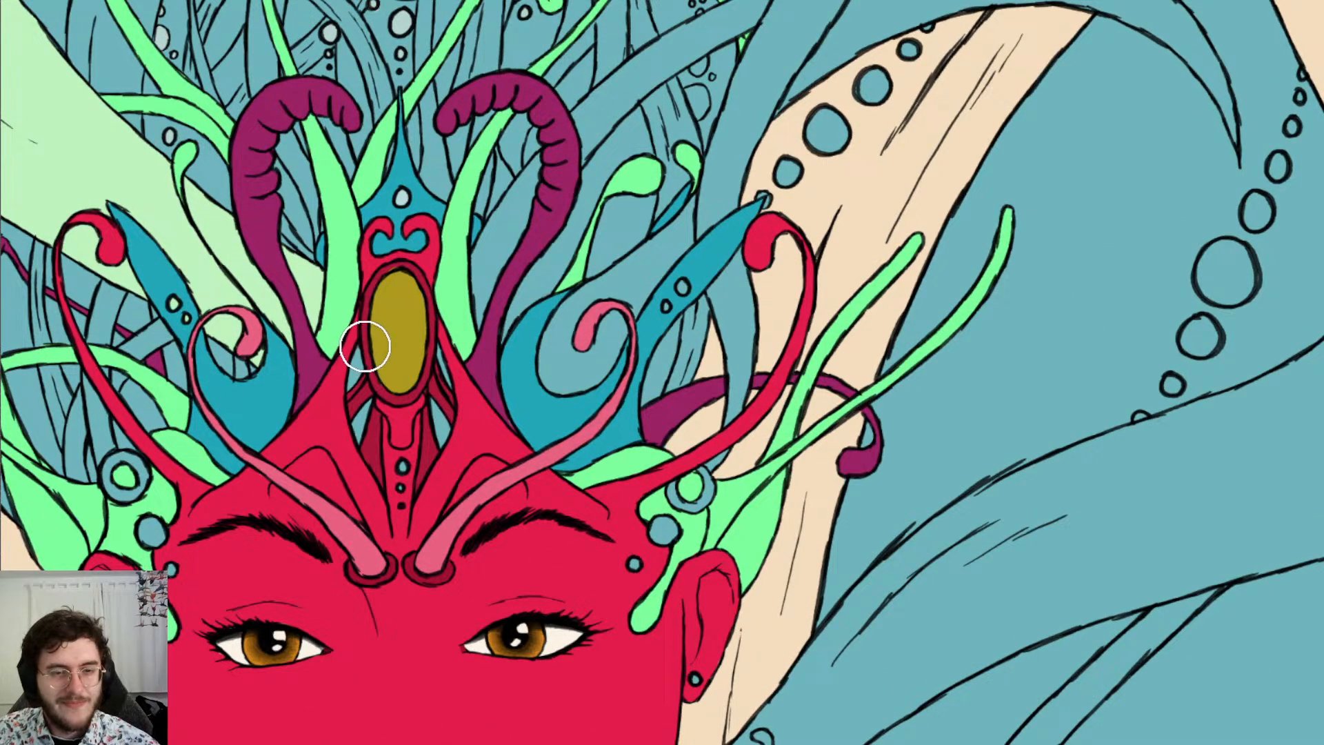
pyautogui.scroll(1, 365, 346)
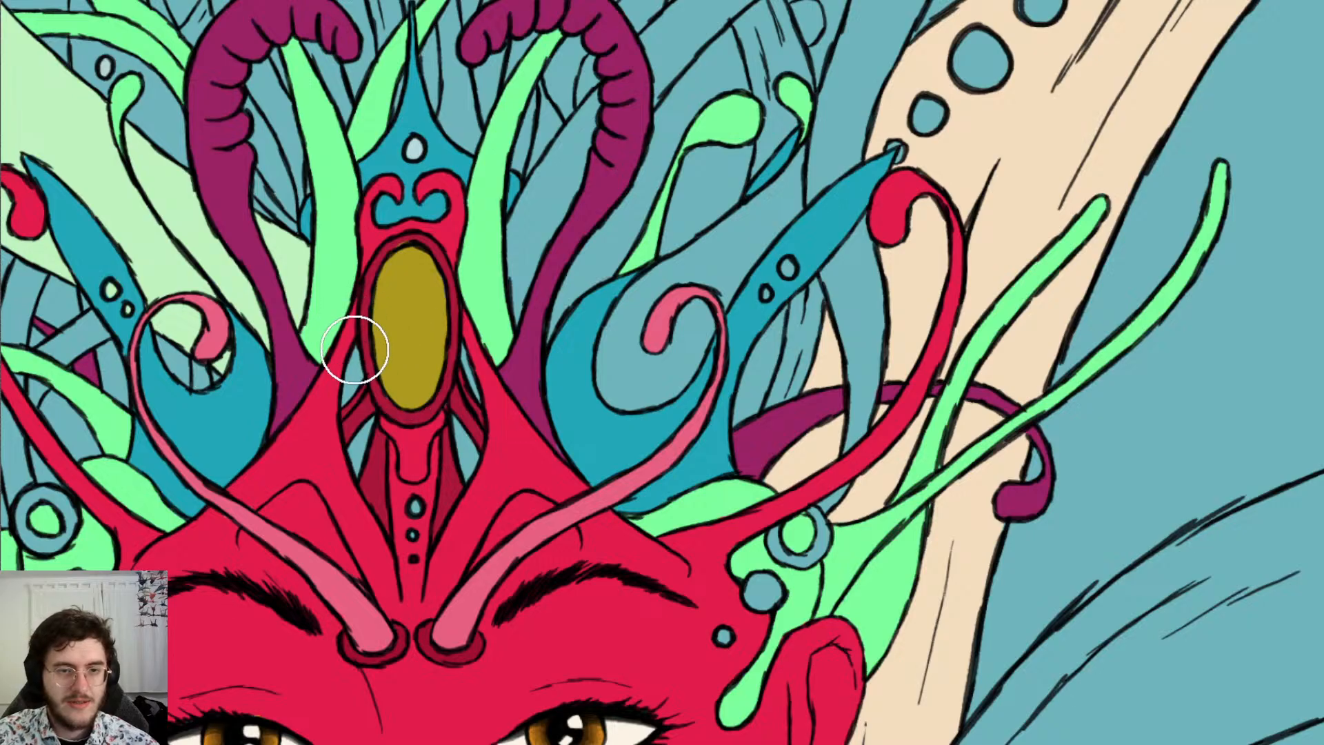
pyautogui.moveTo(362, 357)
pyautogui.mouseDown()
pyautogui.moveTo(444, 467)
pyautogui.moveTo(422, 345)
pyautogui.moveTo(449, 423)
pyautogui.mouseUp()
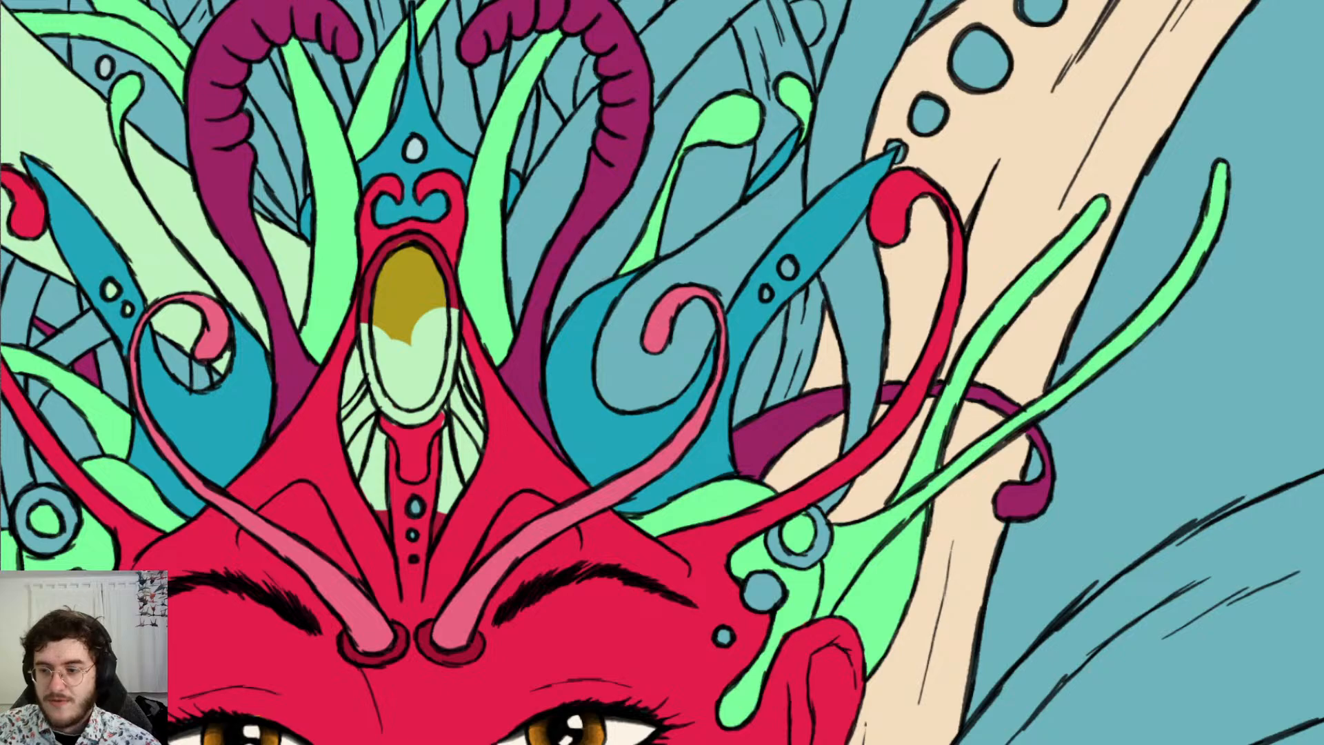
pyautogui.hotkey('ctrl', 'z')
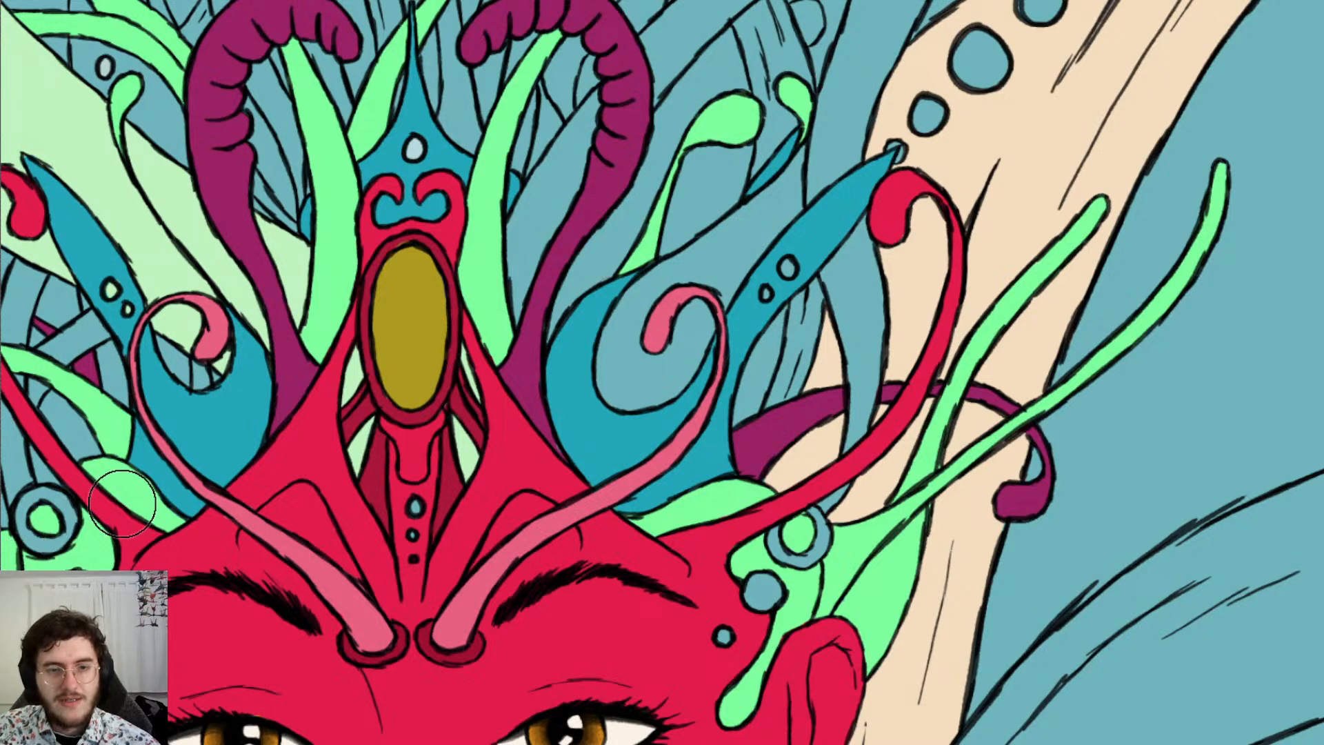
pyautogui.scroll(-3, 165, 489)
pyautogui.hotkey('ctrl', '0')
pyautogui.scroll(3, 185, 487)
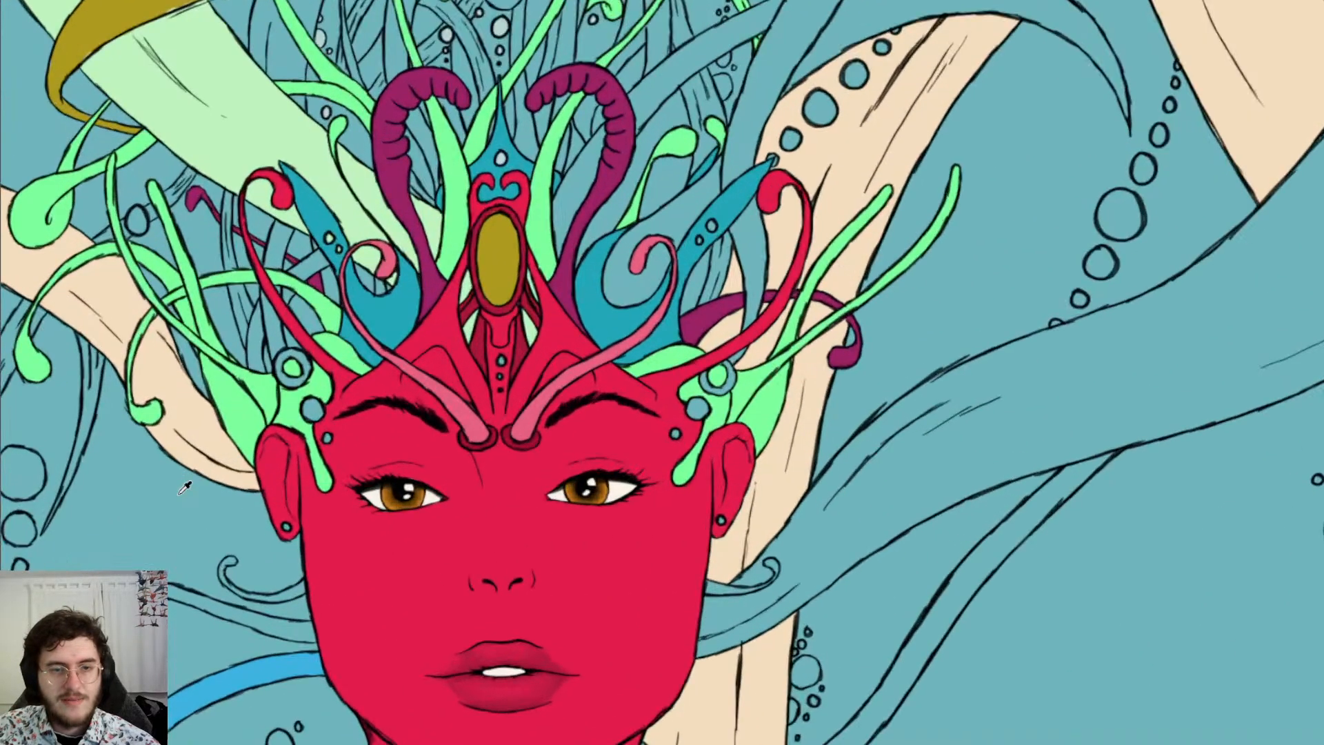
pyautogui.hotkey('ctrl', 'z')
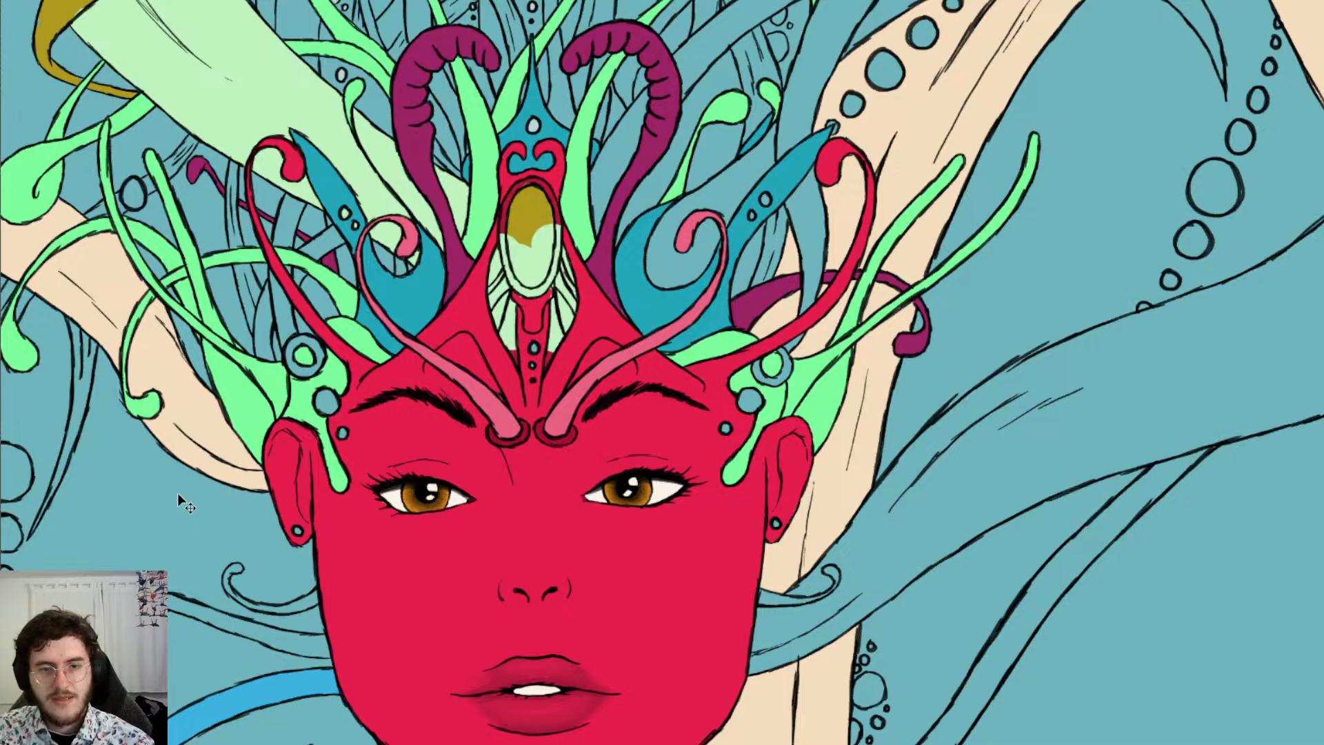
pyautogui.hotkey('ctrl', 'z')
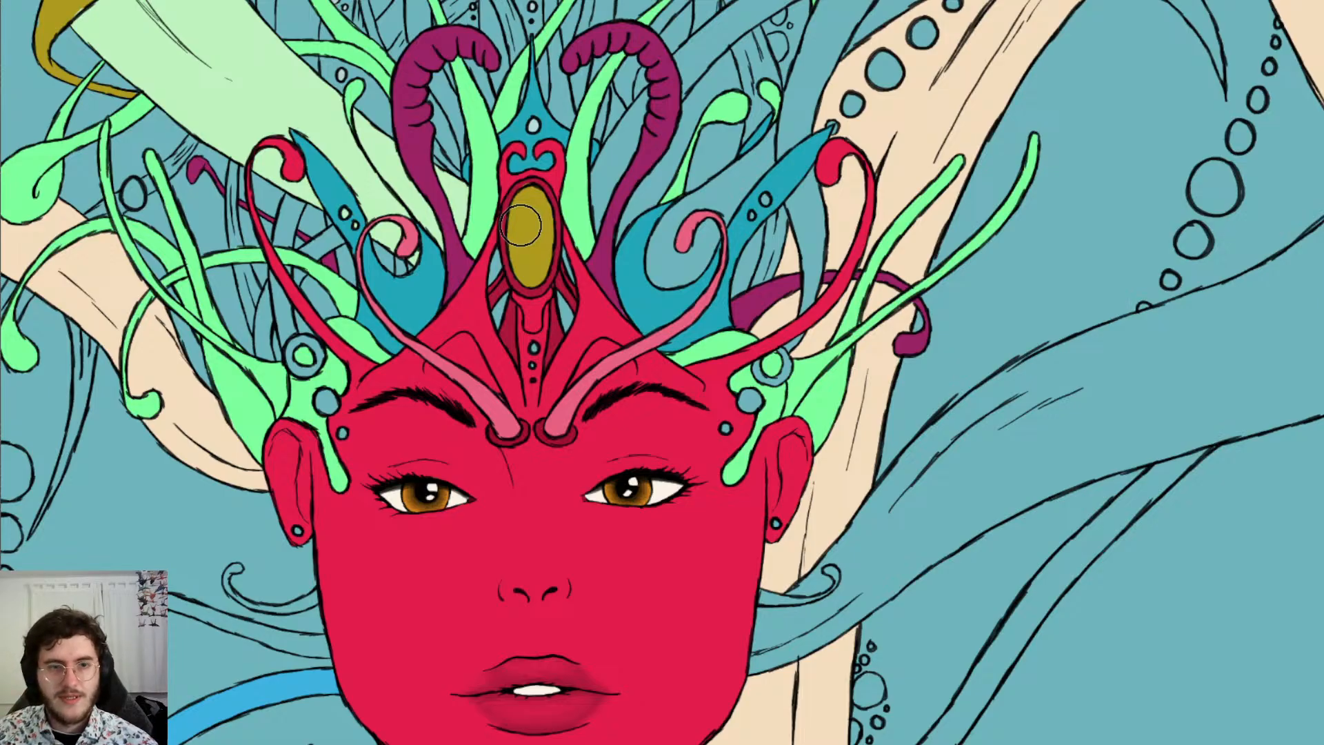
# Paint bright blue along the thin strand beside the neck, from the jaw across the cream strand and up its curve
pyautogui.scroll(-3, 522, 225)
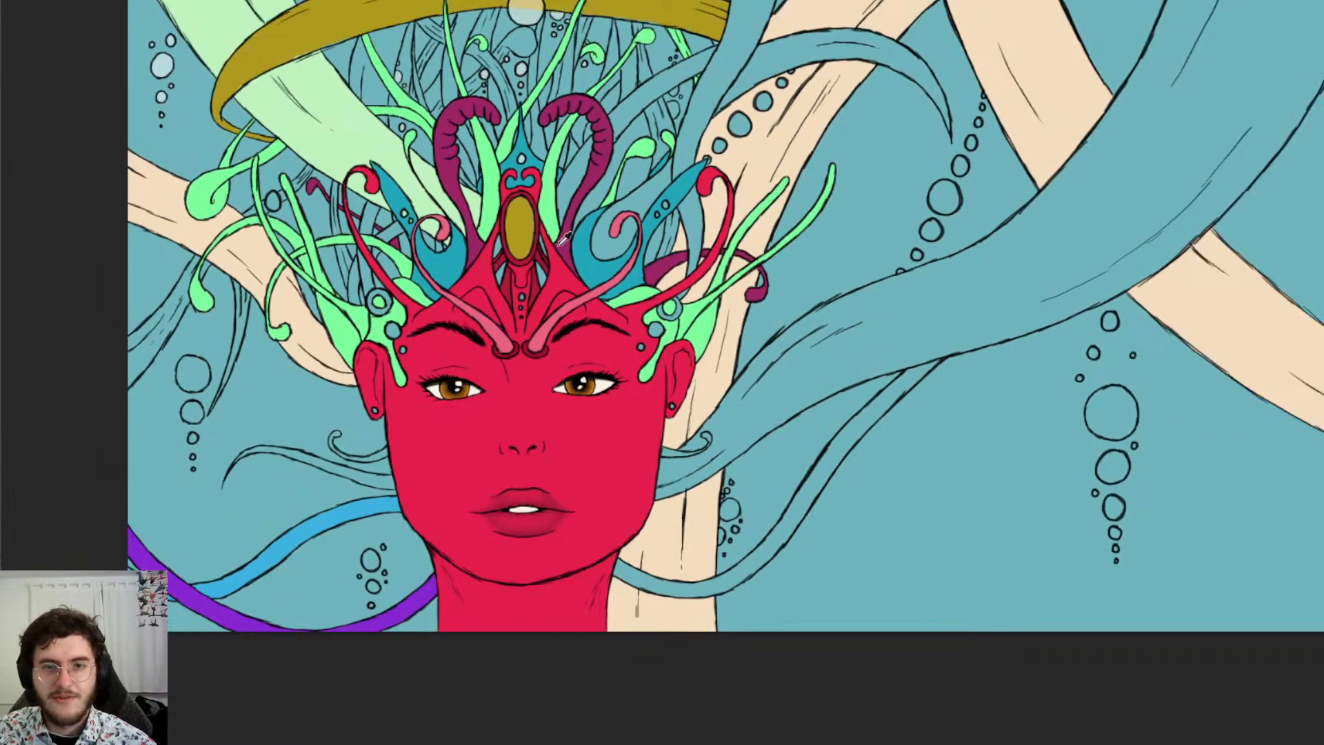
pyautogui.scroll(4, 563, 238)
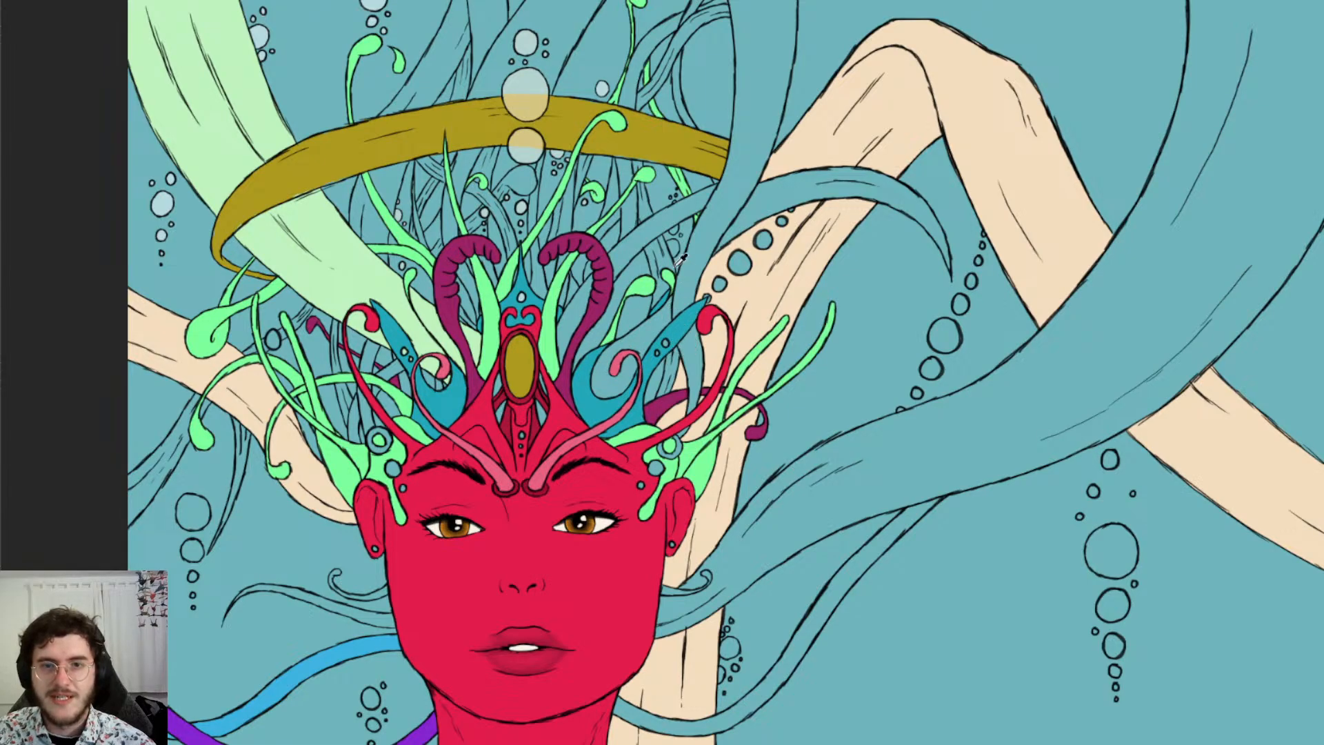
pyautogui.scroll(-3, 793, 443)
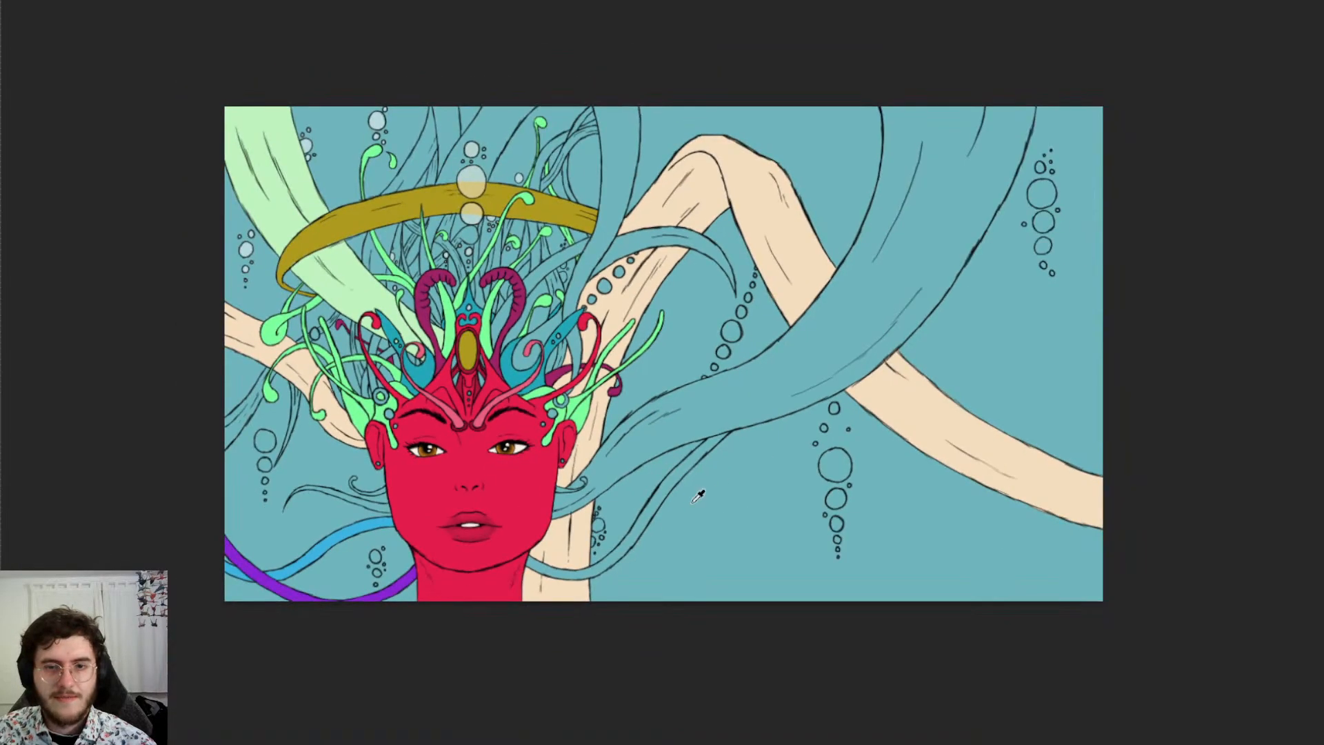
pyautogui.scroll(4, 543, 590)
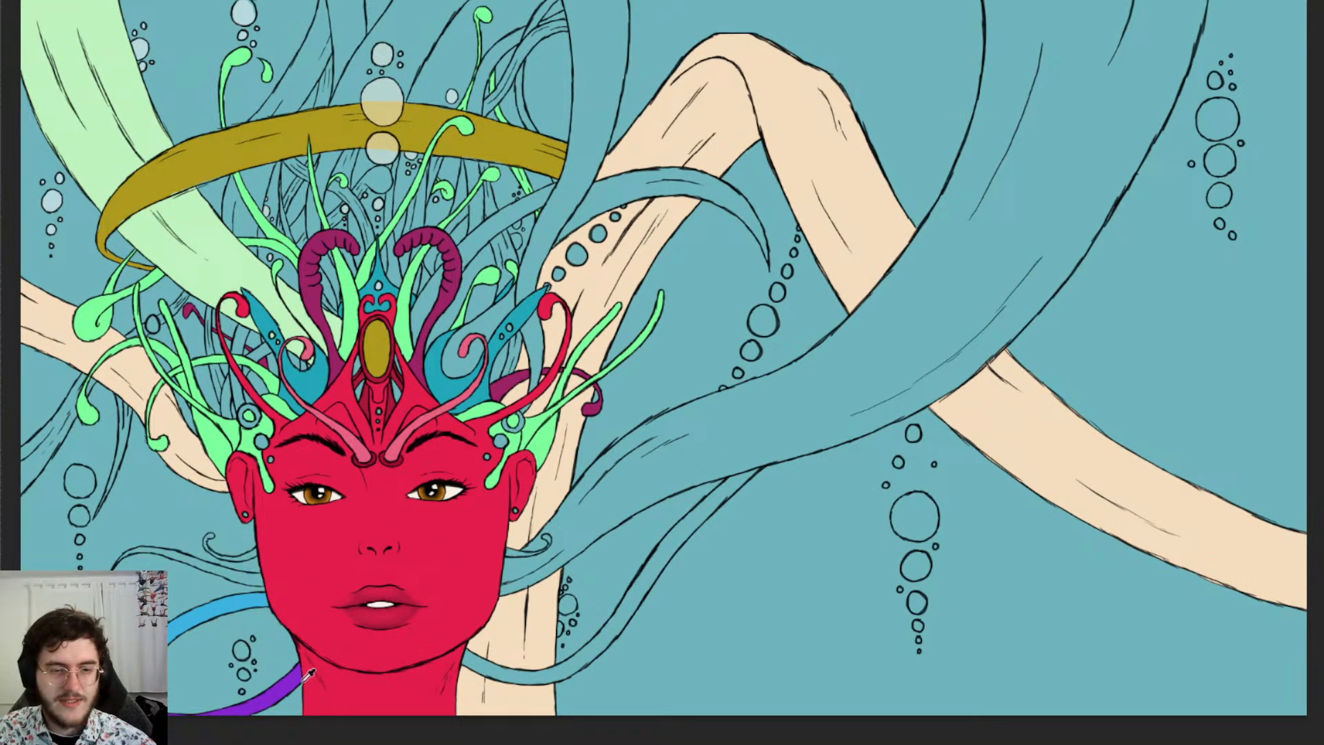
pyautogui.scroll(10, 528, 700)
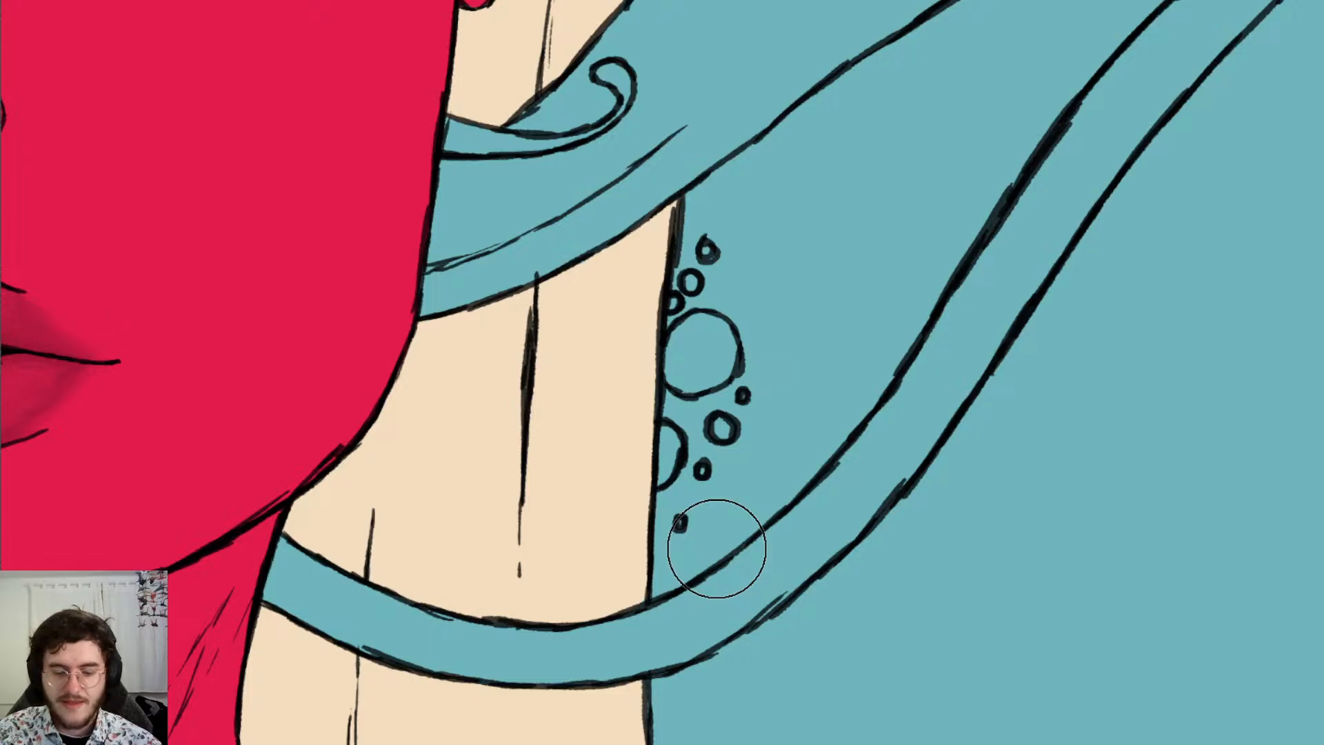
pyautogui.press('v')
pyautogui.press('b')
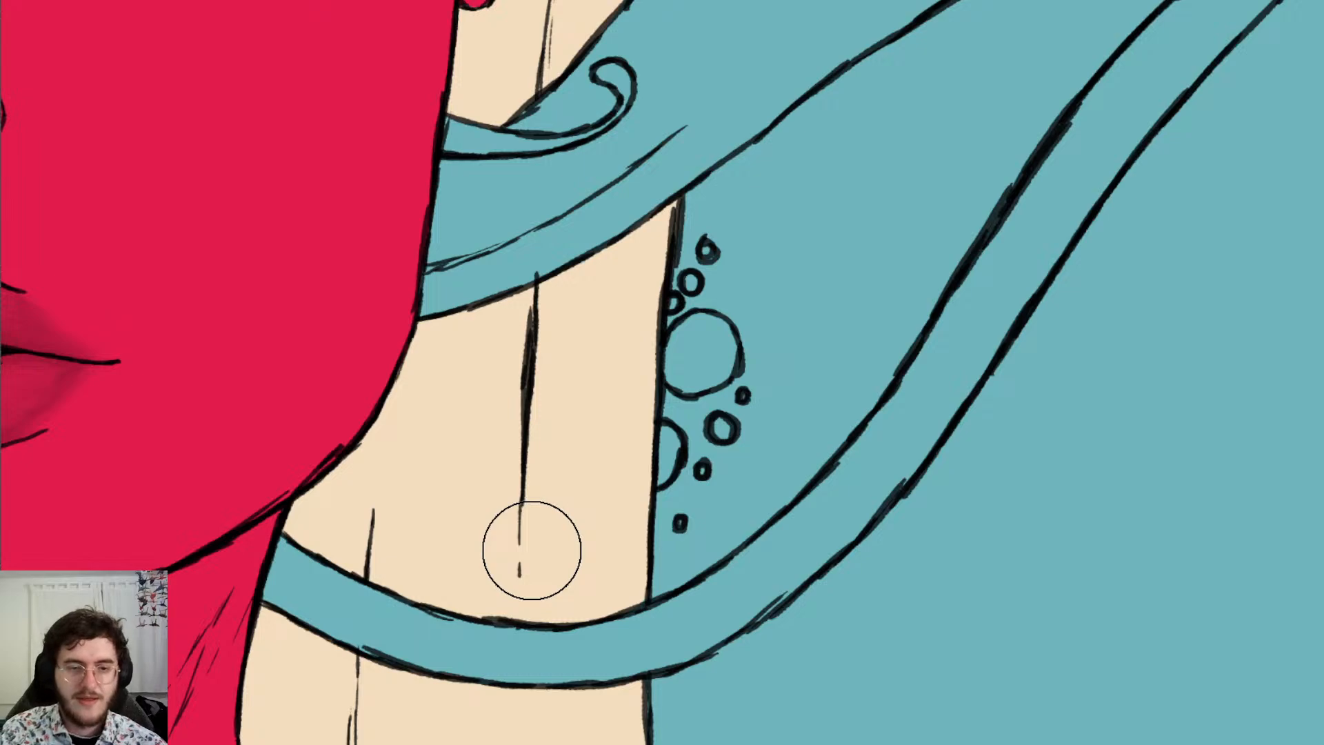
pyautogui.moveTo(287, 548)
pyautogui.mouseDown()
pyautogui.moveTo(288, 568)
pyautogui.moveTo(452, 636)
pyautogui.moveTo(567, 650)
pyautogui.moveTo(738, 630)
pyautogui.moveTo(629, 643)
pyautogui.moveTo(679, 653)
pyautogui.moveTo(751, 609)
pyautogui.moveTo(757, 624)
pyautogui.moveTo(957, 402)
pyautogui.moveTo(925, 432)
pyautogui.moveTo(1052, 250)
pyautogui.moveTo(1007, 287)
pyautogui.moveTo(1177, 64)
pyautogui.moveTo(1168, 71)
pyautogui.mouseUp()
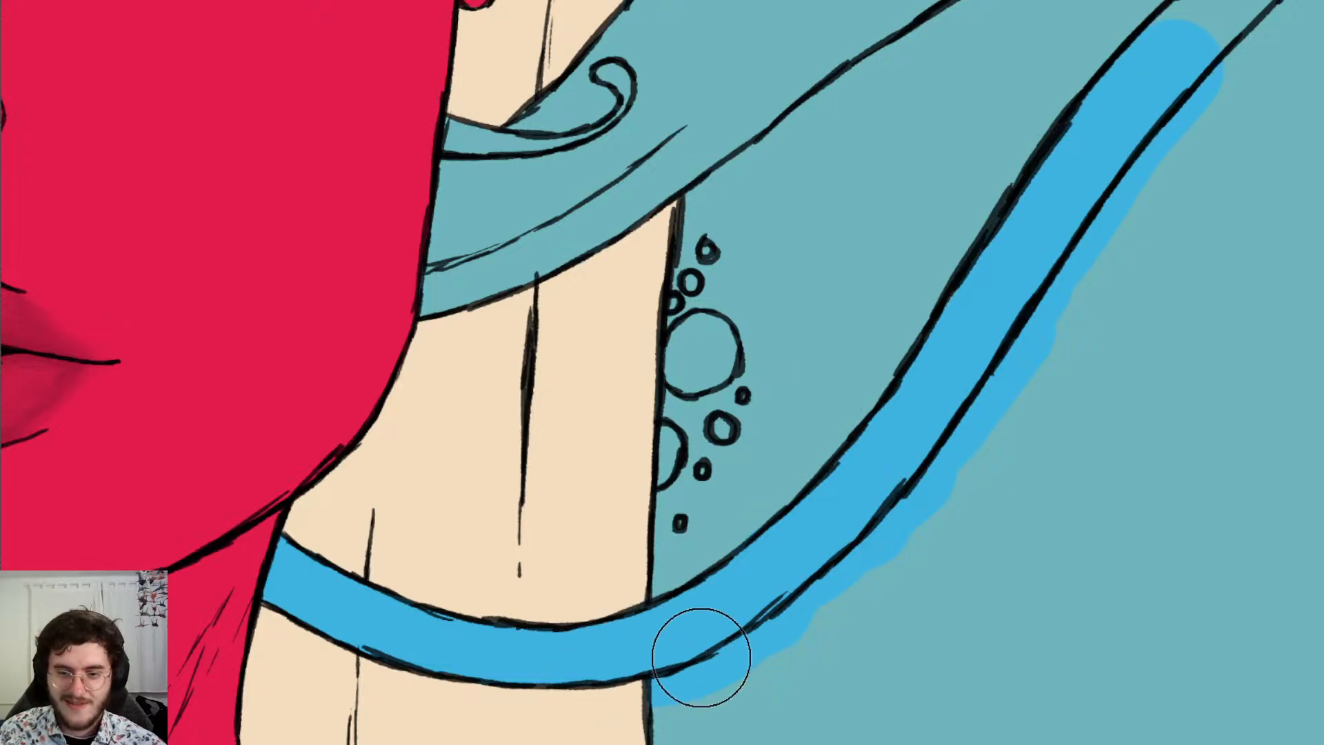
# Erase the blue spill below the strand's lower outline where it leaves the cream strand
pyautogui.press('e')
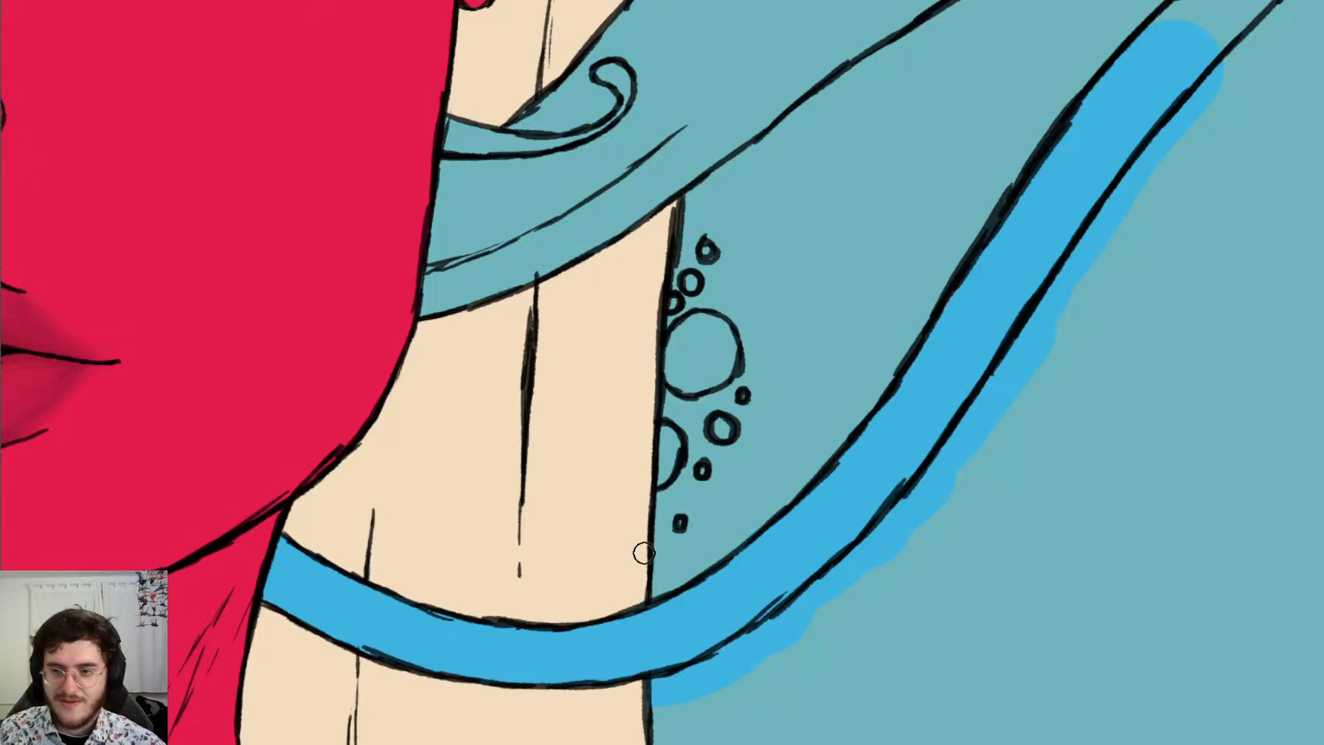
pyautogui.scroll(-3, 642, 552)
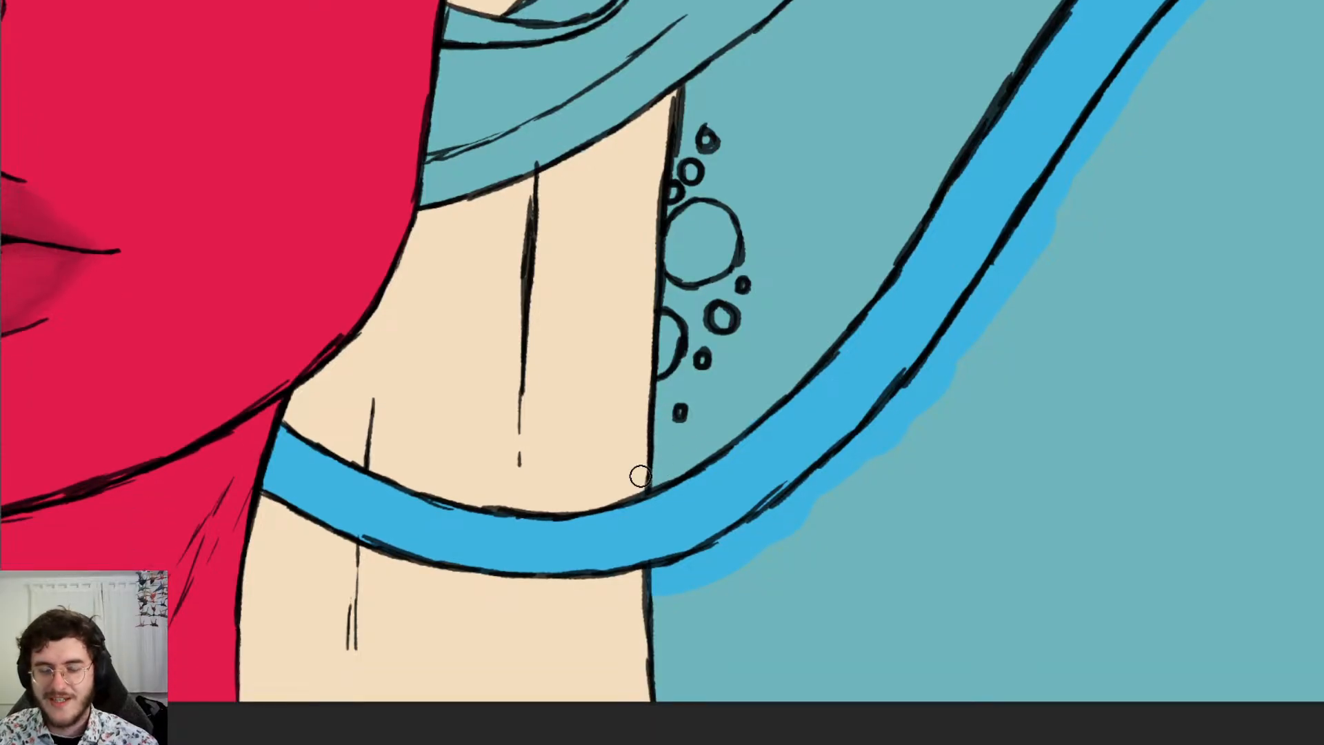
pyautogui.moveTo(638, 597)
pyautogui.mouseDown()
pyautogui.moveTo(724, 577)
pyautogui.moveTo(646, 579)
pyautogui.moveTo(798, 529)
pyautogui.moveTo(772, 531)
pyautogui.mouseUp()
pyautogui.press('b')
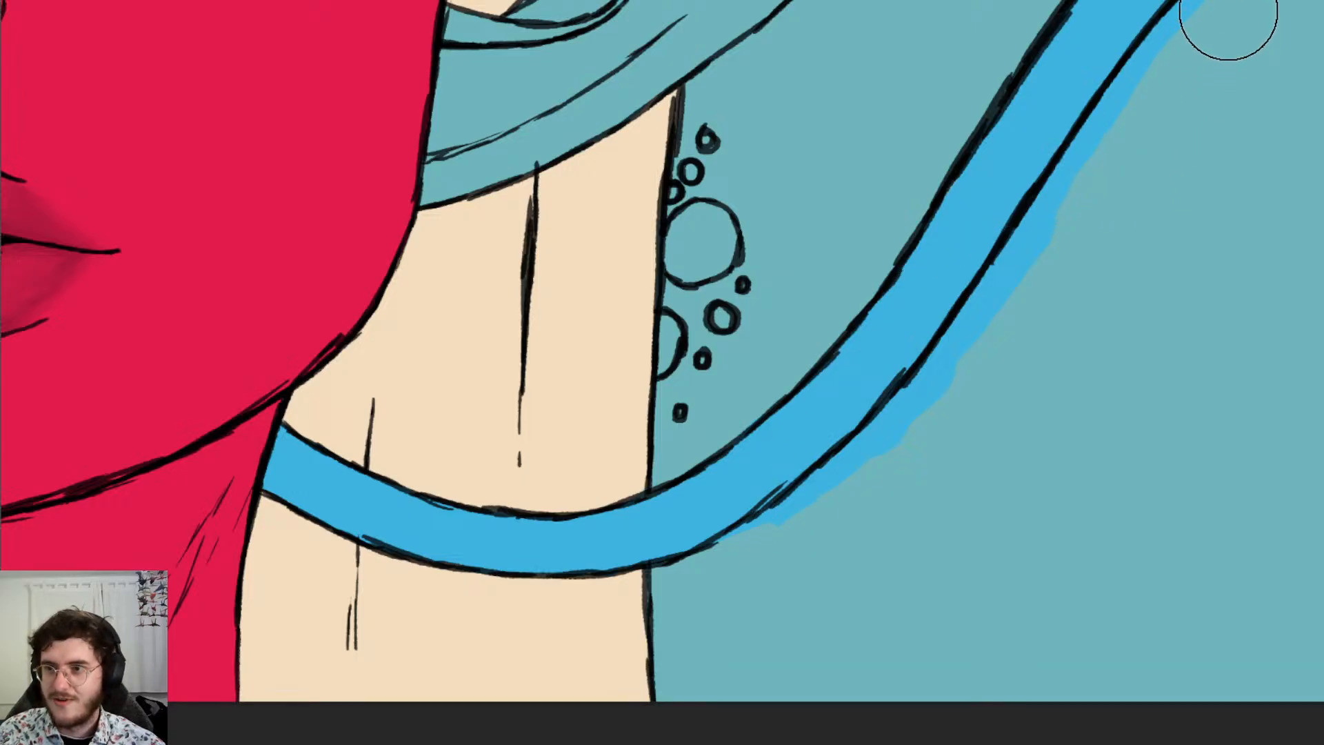
pyautogui.moveTo(1227, 12); pyautogui.dragTo(1228, 52)
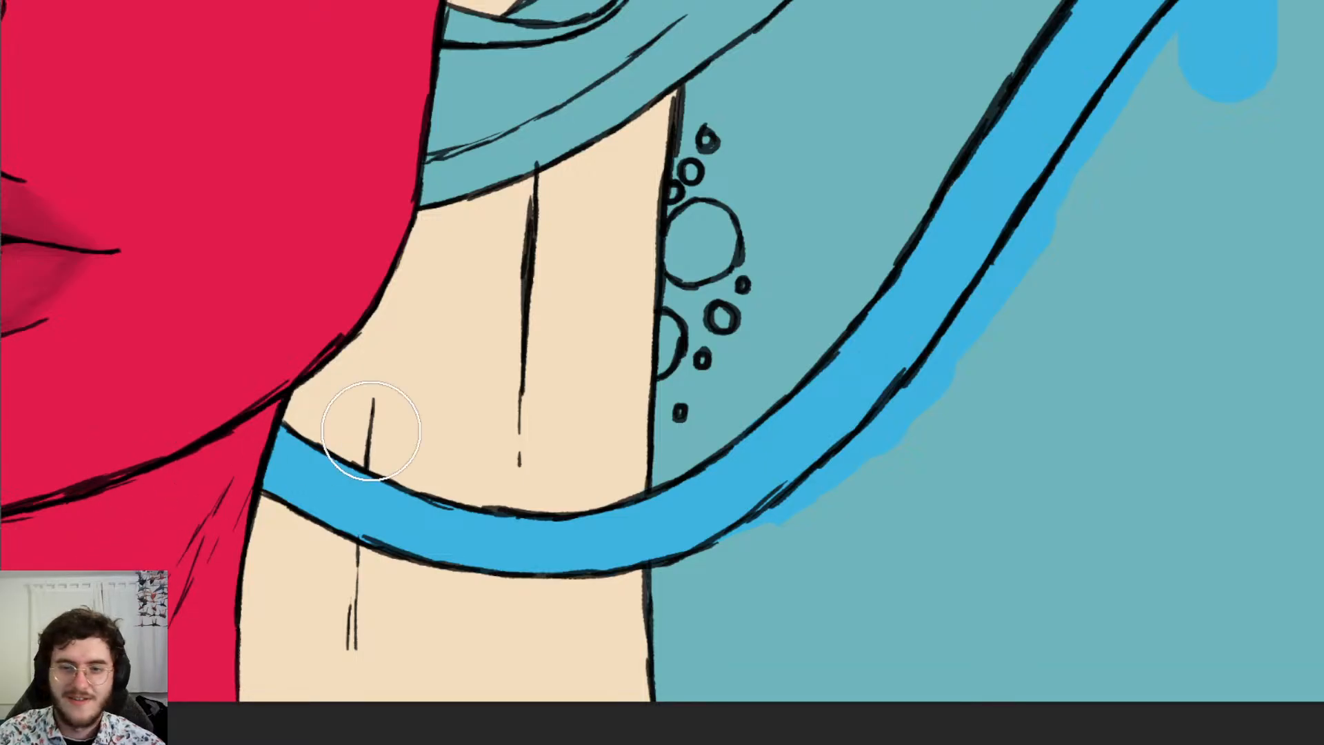
pyautogui.press('e')
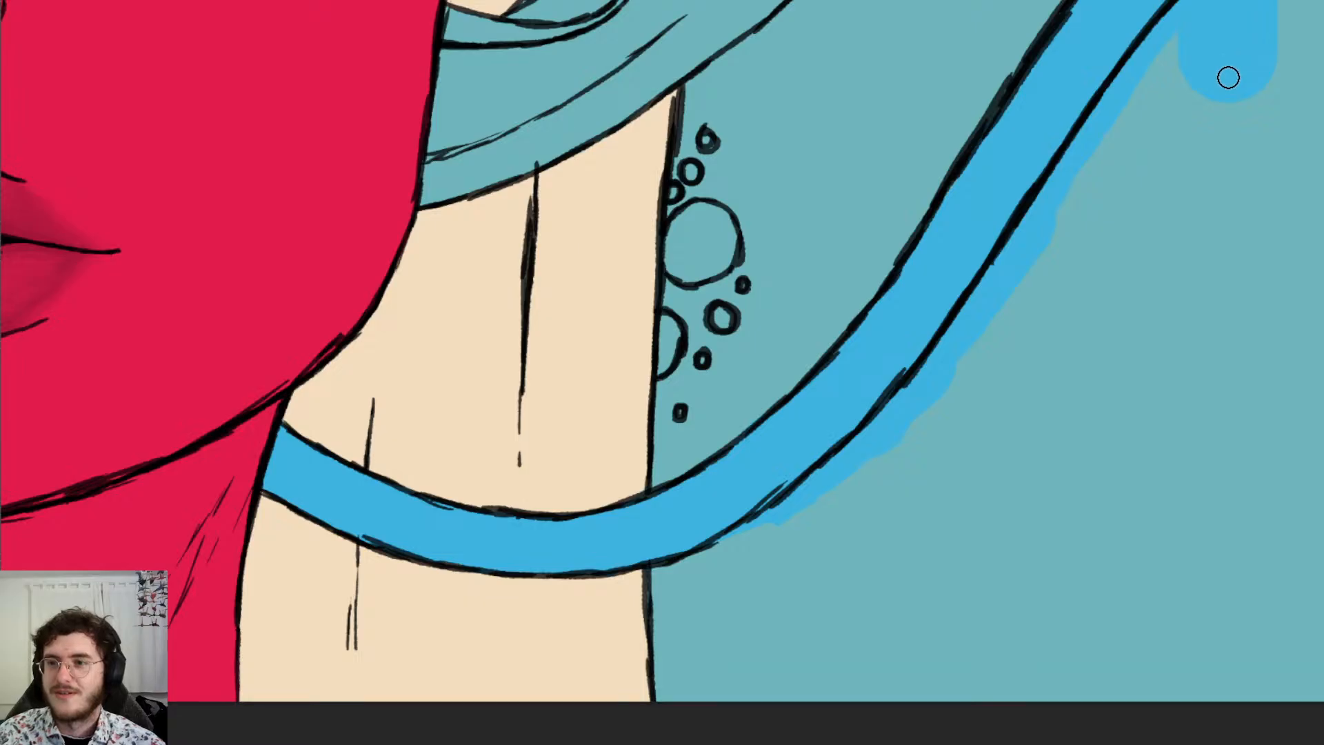
pyautogui.press('v')
pyautogui.hotkey('ctrl', 'z')
pyautogui.hotkey('ctrl', 'z')
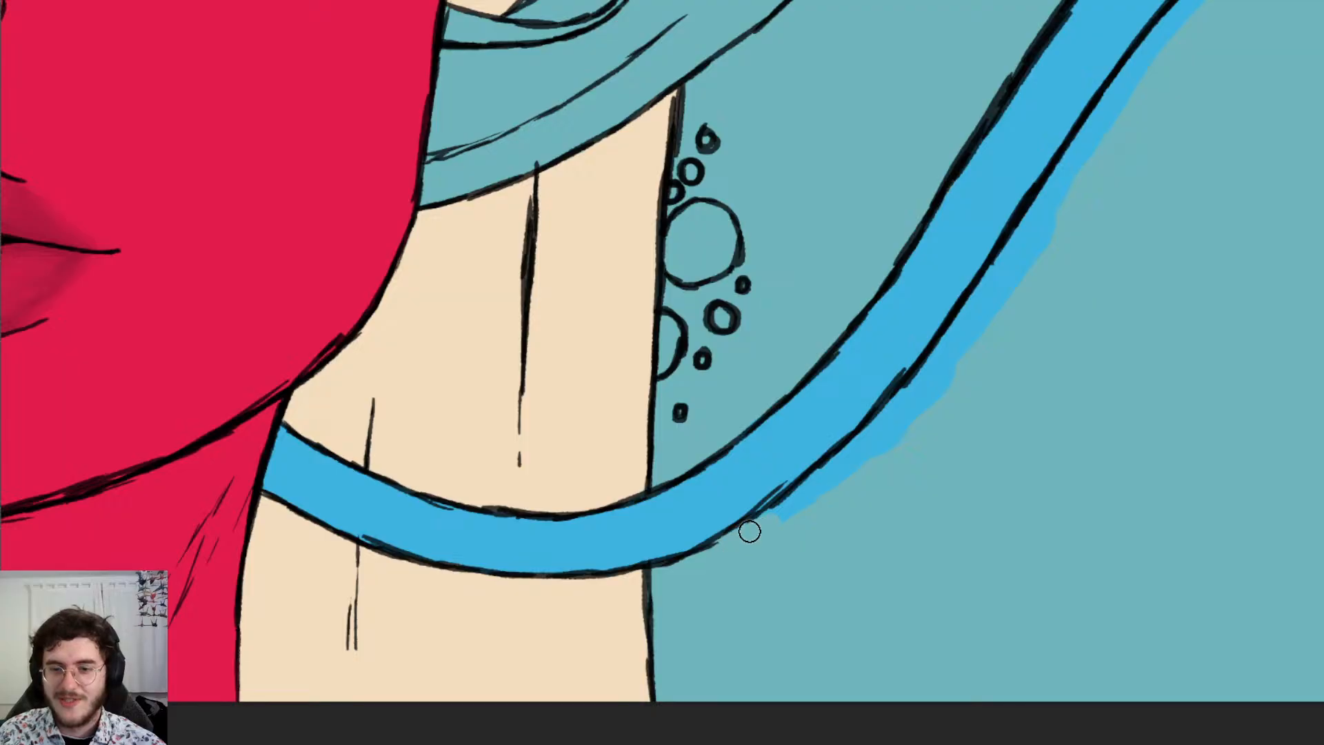
# Erase the blue spill outside the lower outline along the strand's rising curve
pyautogui.moveTo(792, 510)
pyautogui.mouseDown()
pyautogui.moveTo(913, 399)
pyautogui.moveTo(914, 424)
pyautogui.mouseUp()
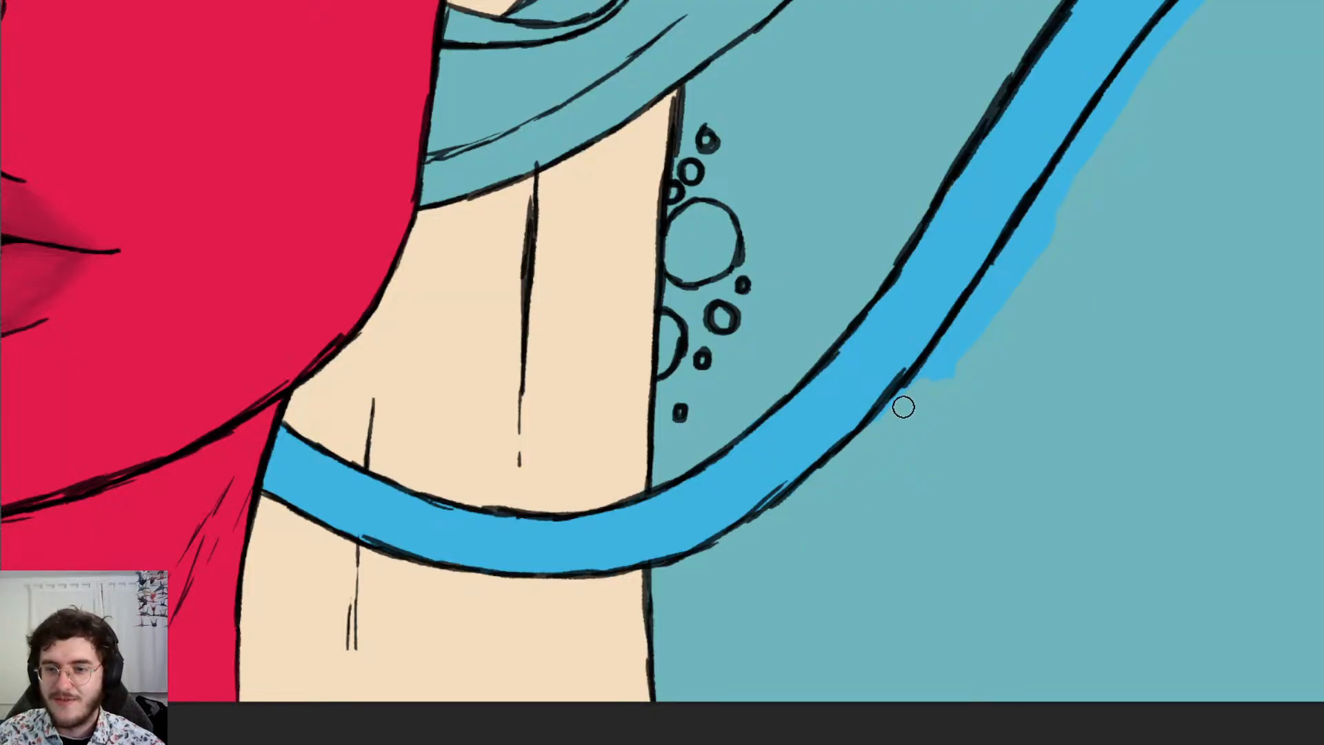
pyautogui.moveTo(931, 375)
pyautogui.mouseDown()
pyautogui.moveTo(981, 325)
pyautogui.moveTo(937, 372)
pyautogui.moveTo(999, 266)
pyautogui.moveTo(1046, 233)
pyautogui.moveTo(1022, 237)
pyautogui.moveTo(1061, 184)
pyautogui.moveTo(1024, 227)
pyautogui.mouseUp()
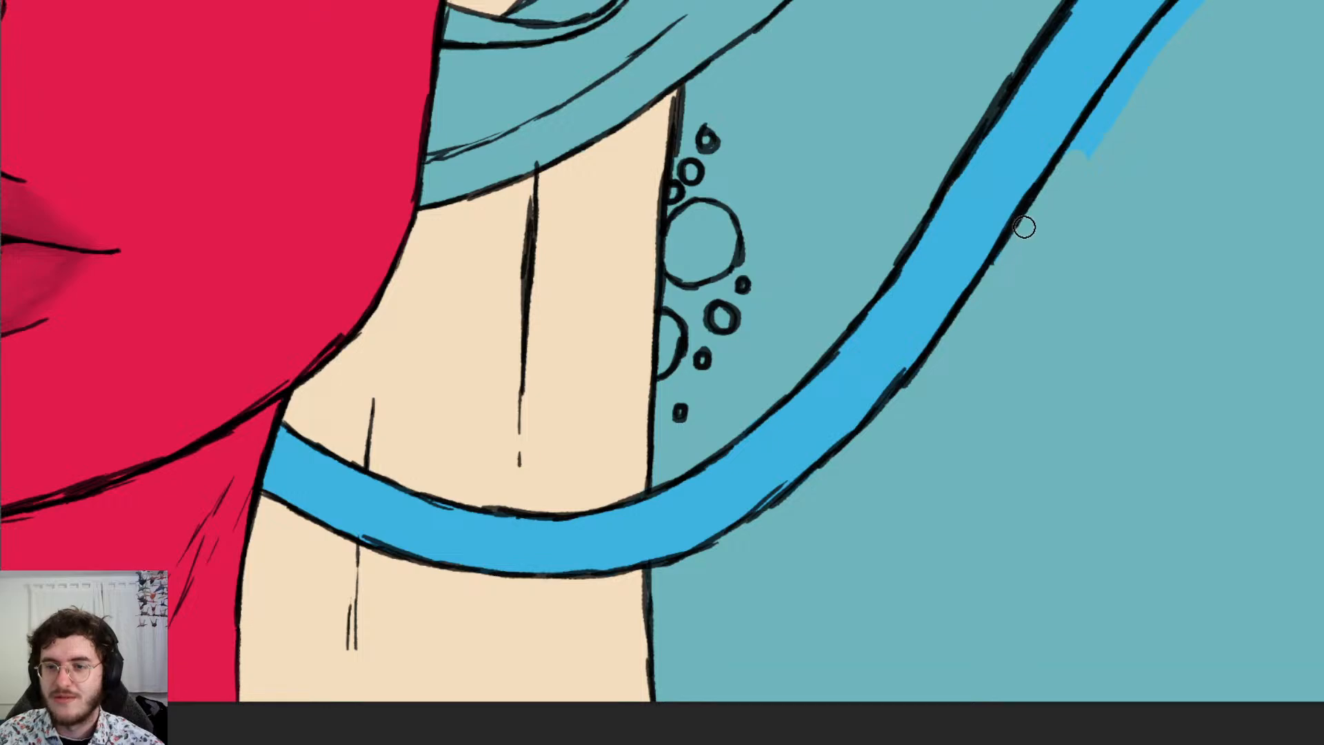
# Extend the bright blue up the thin strand to where it meets the broad uncoloured tentacle
pyautogui.scroll(-4, 956, 120)
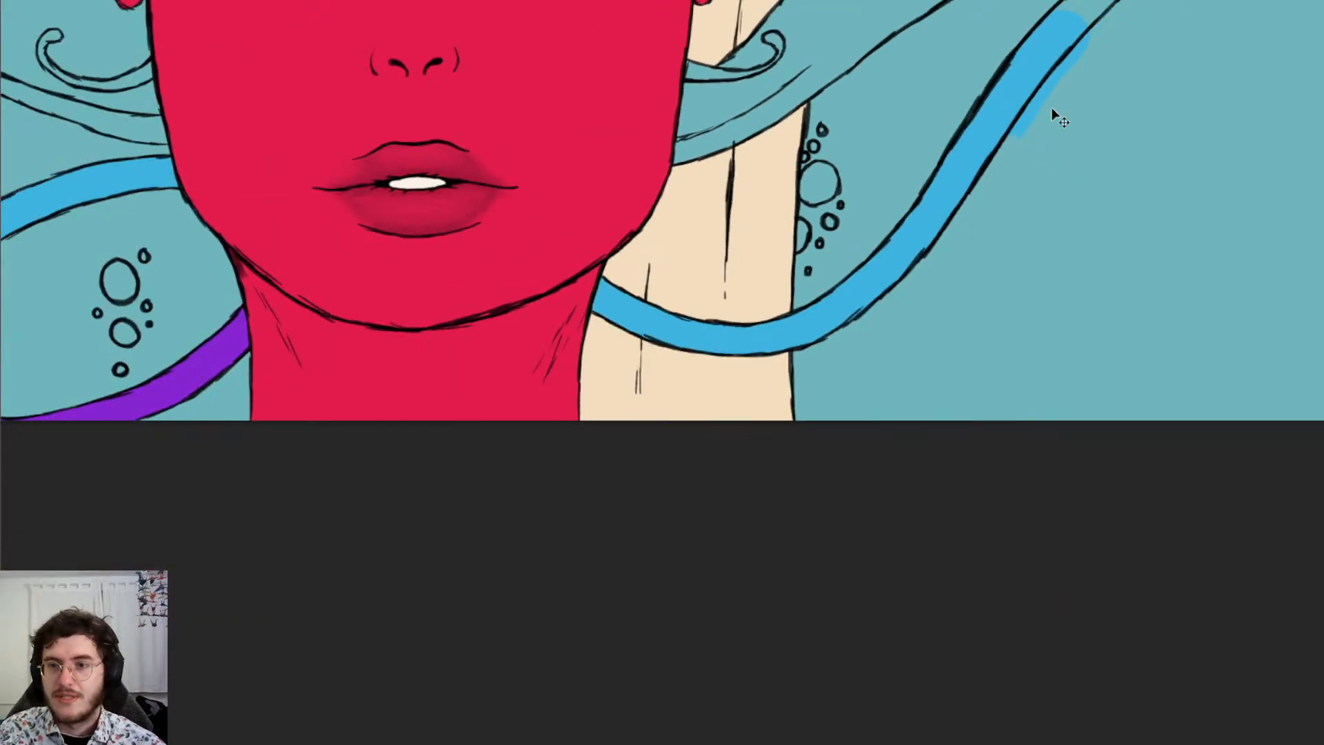
pyautogui.hscroll(5, 1050, 108)
pyautogui.scroll(6, 1050, 108)
pyautogui.scroll(-1, 1050, 108)
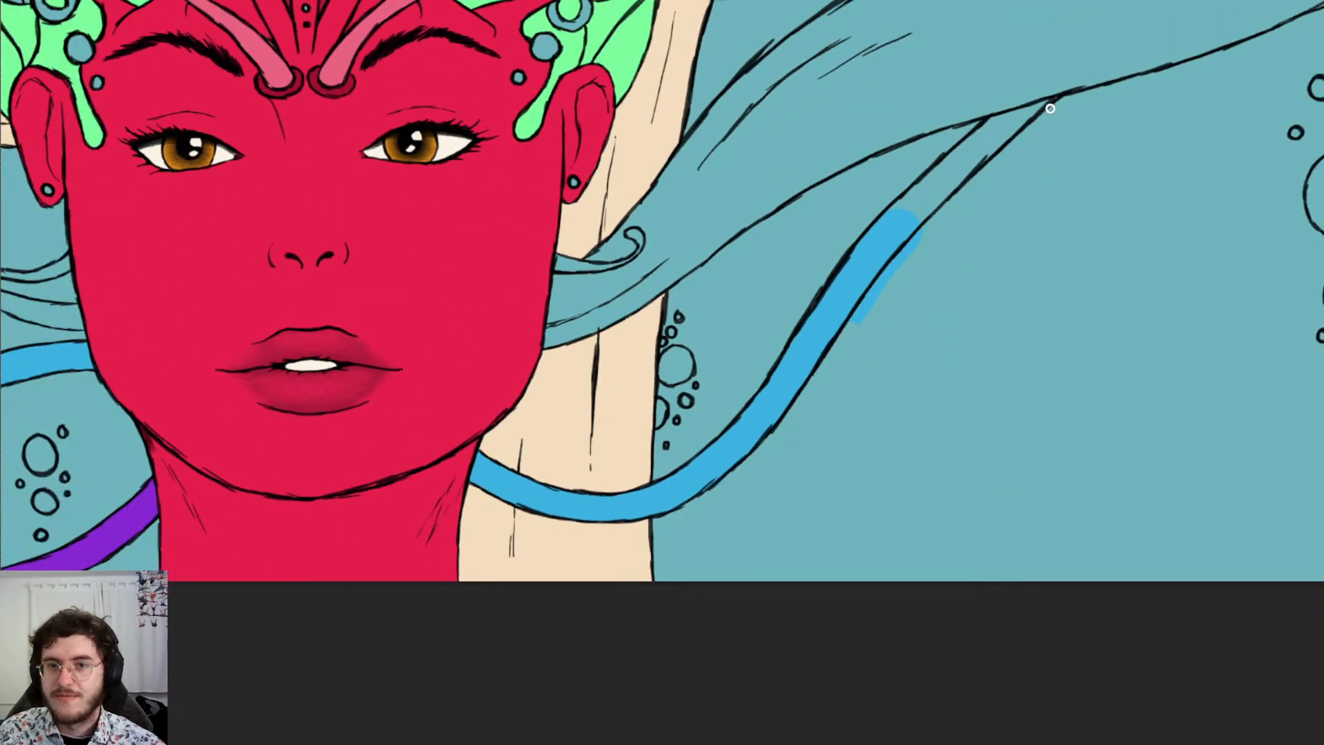
pyautogui.scroll(-3, 1050, 108)
pyautogui.scroll(8, 1050, 109)
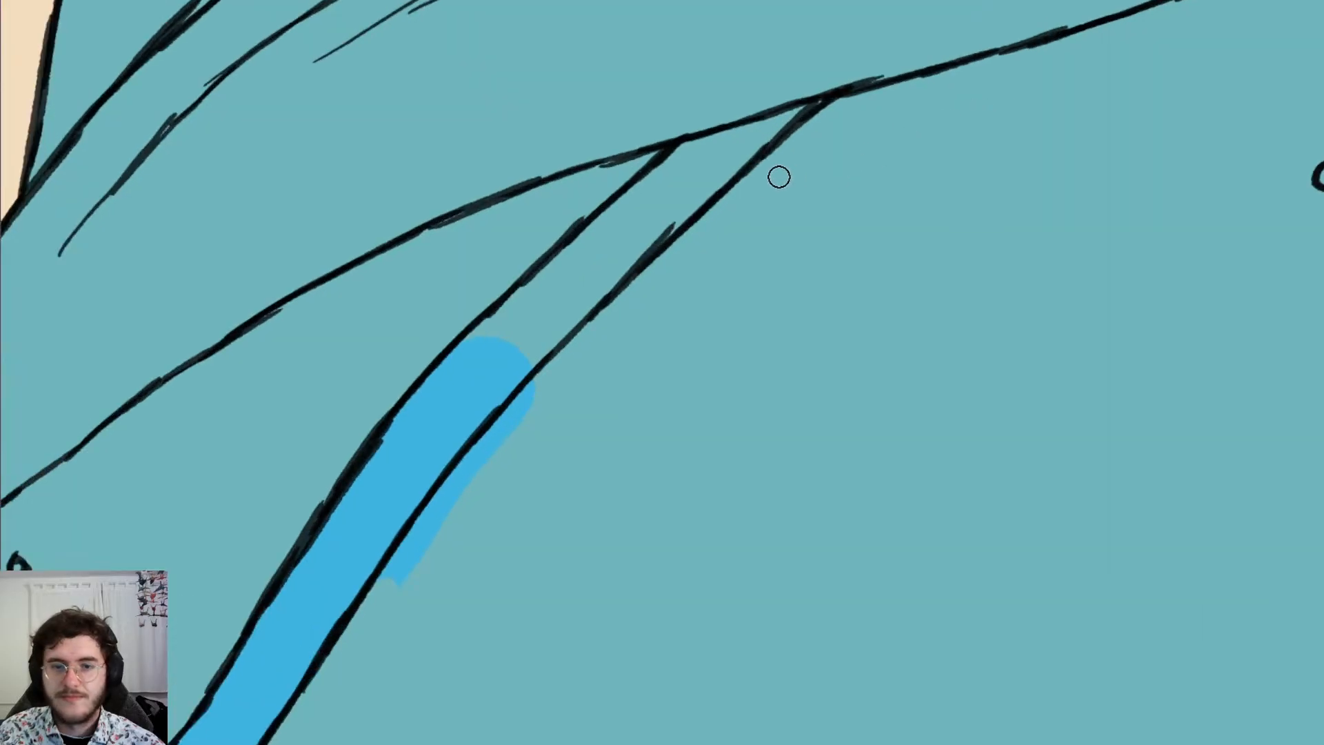
pyautogui.press('b')
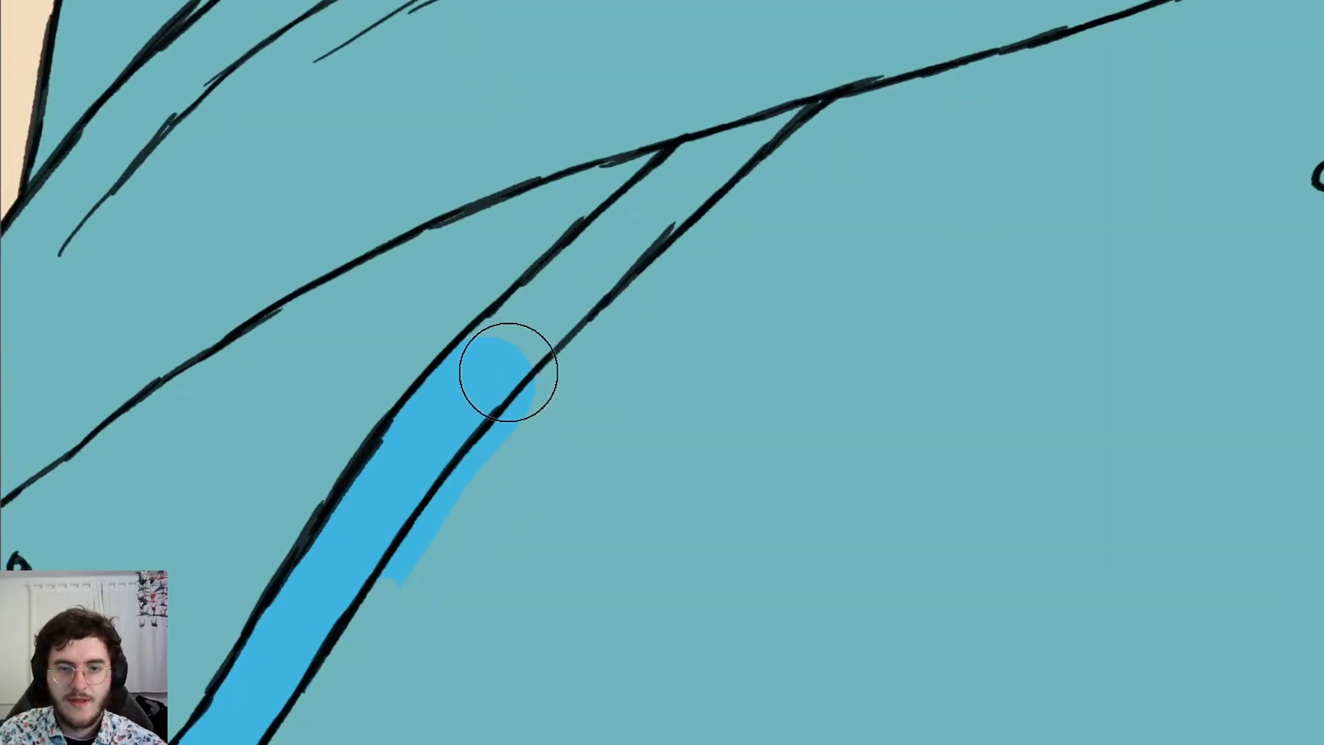
pyautogui.moveTo(488, 379)
pyautogui.mouseDown()
pyautogui.moveTo(618, 278)
pyautogui.moveTo(604, 284)
pyautogui.moveTo(653, 230)
pyautogui.moveTo(814, 129)
pyautogui.mouseUp()
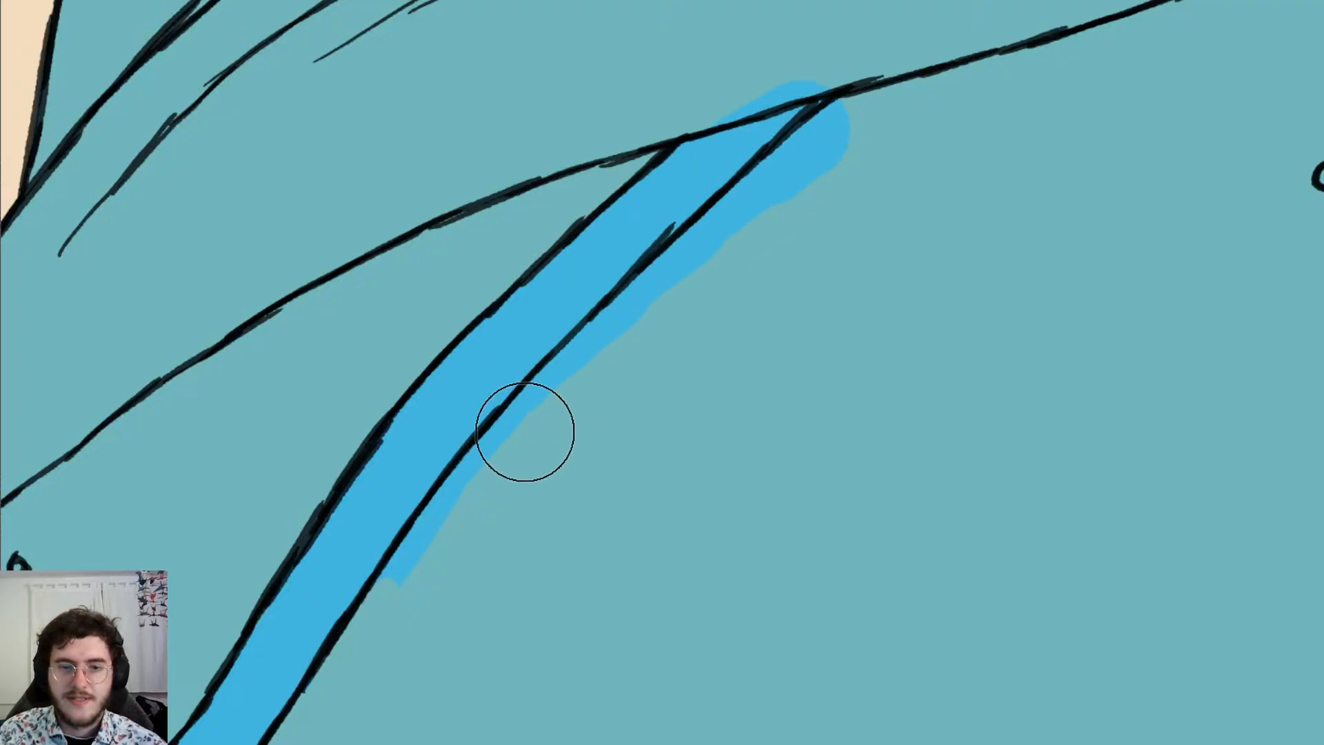
# Erase the blue spill outside the strand's upper section and above the broad tentacle's outline, and view the whole illustration
pyautogui.press('e')
pyautogui.moveTo(395, 593)
pyautogui.mouseDown()
pyautogui.moveTo(459, 478)
pyautogui.moveTo(648, 290)
pyautogui.moveTo(617, 322)
pyautogui.moveTo(627, 299)
pyautogui.moveTo(887, 110)
pyautogui.moveTo(862, 113)
pyautogui.moveTo(827, 168)
pyautogui.moveTo(818, 136)
pyautogui.moveTo(789, 153)
pyautogui.moveTo(854, 95)
pyautogui.mouseUp()
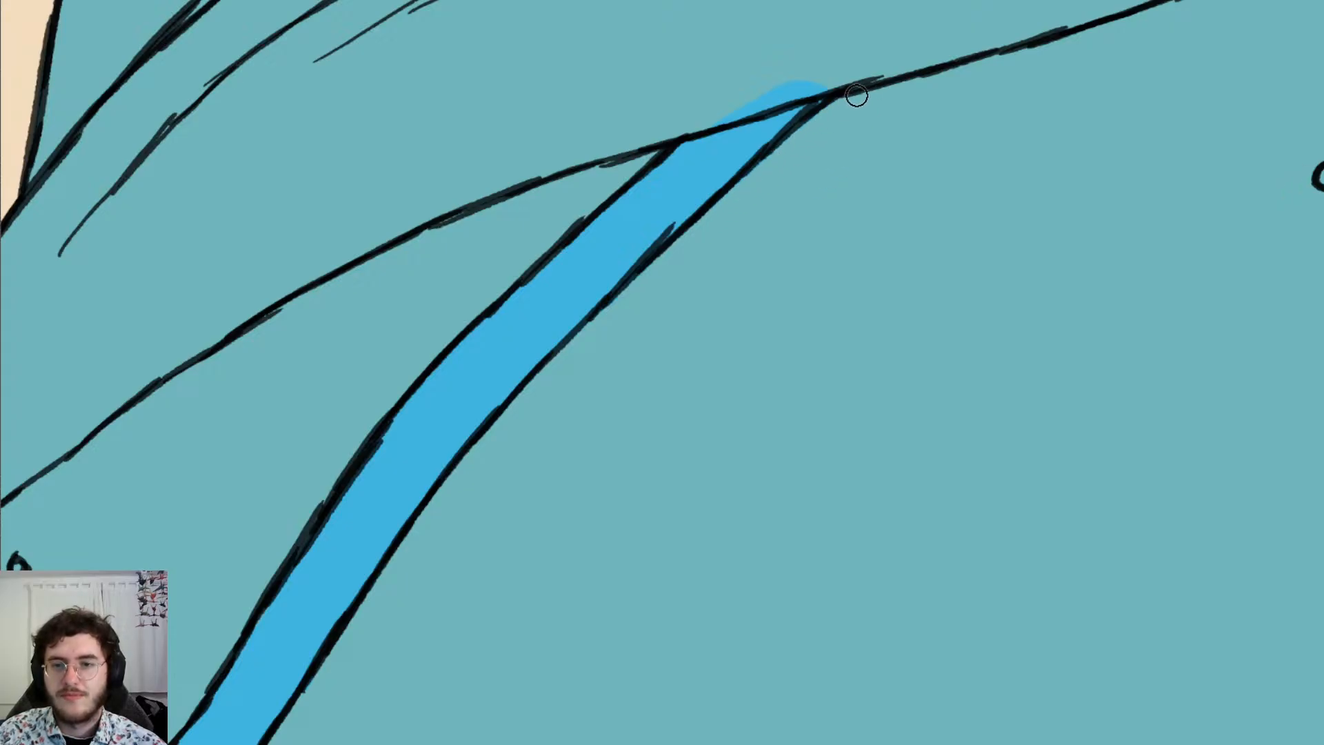
pyautogui.moveTo(753, 64)
pyautogui.mouseDown()
pyautogui.moveTo(709, 127)
pyautogui.moveTo(849, 63)
pyautogui.moveTo(828, 74)
pyautogui.moveTo(841, 81)
pyautogui.mouseUp()
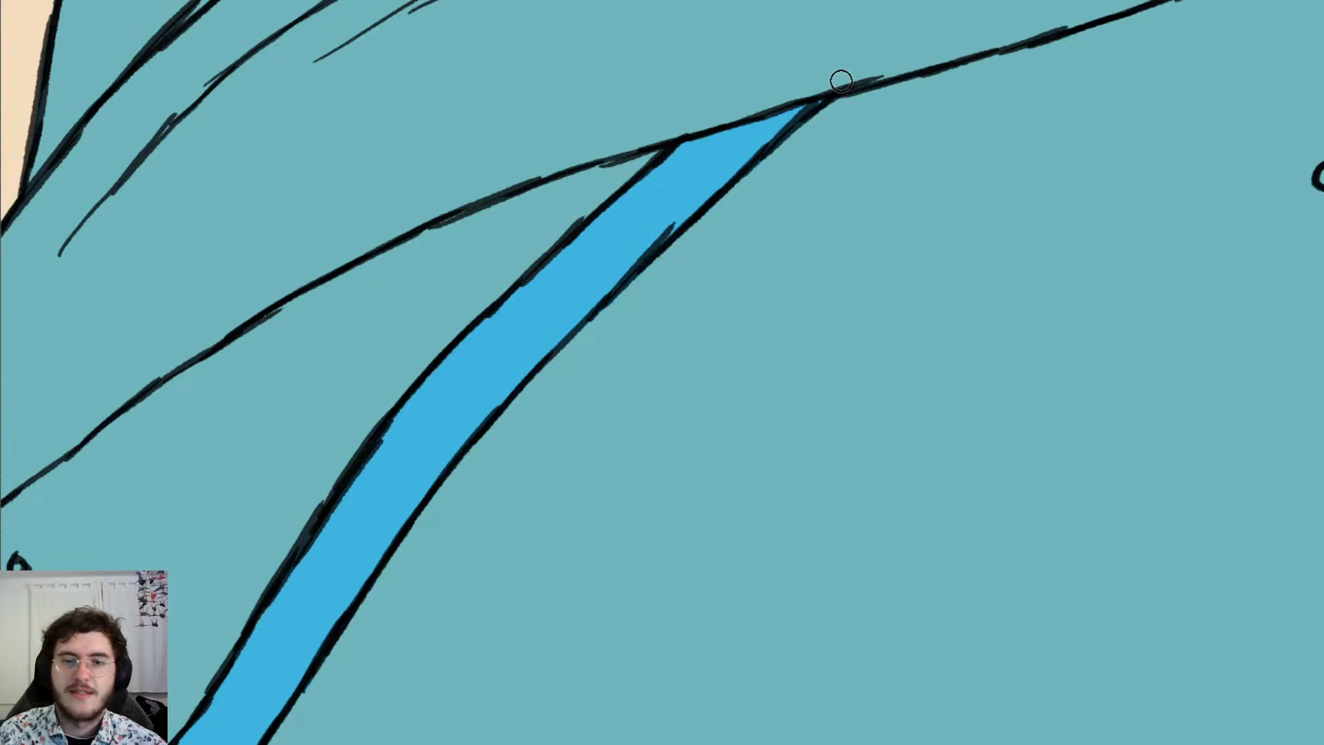
pyautogui.scroll(-5, 841, 81)
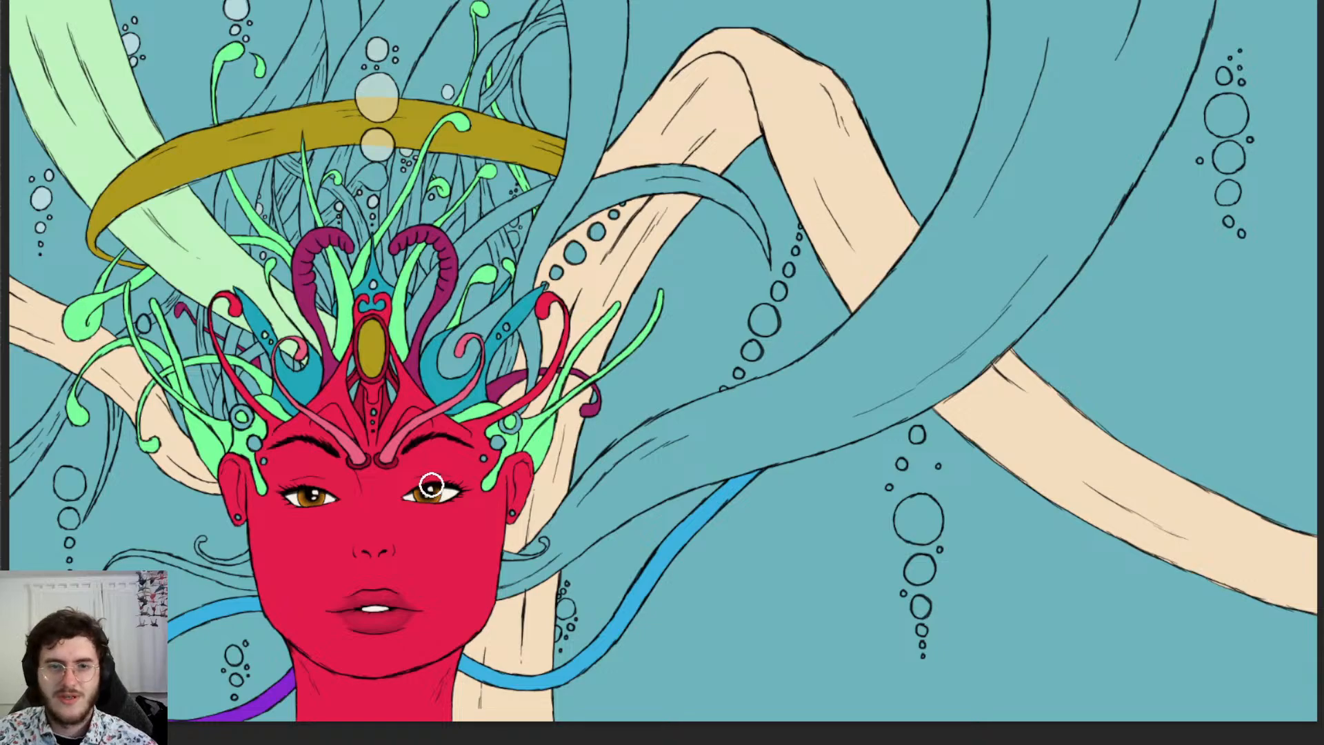
# Paint pale yellow on the tapering strand behind the gold halo, between the green sprout and the bubbles, up to the canvas edge
pyautogui.scroll(2, 464, 224)
pyautogui.scroll(5, 689, 164)
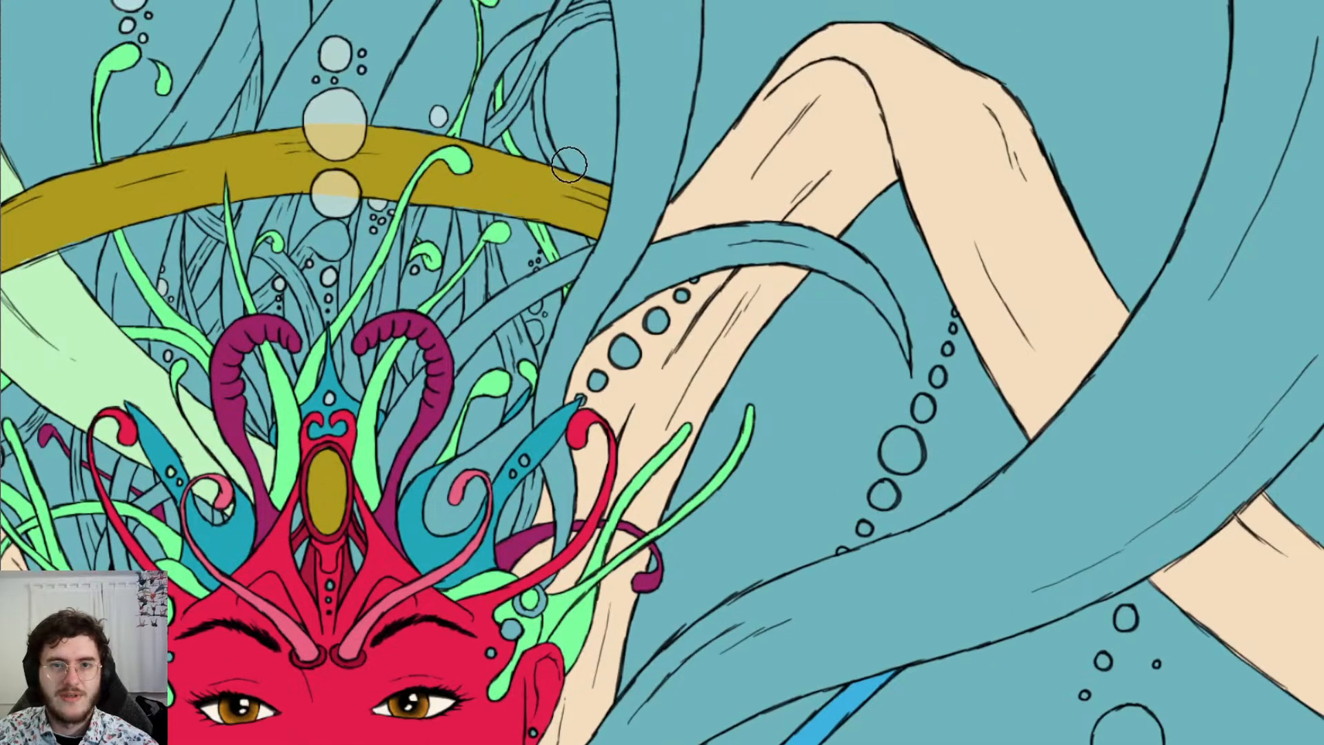
pyautogui.scroll(1, 701, 81)
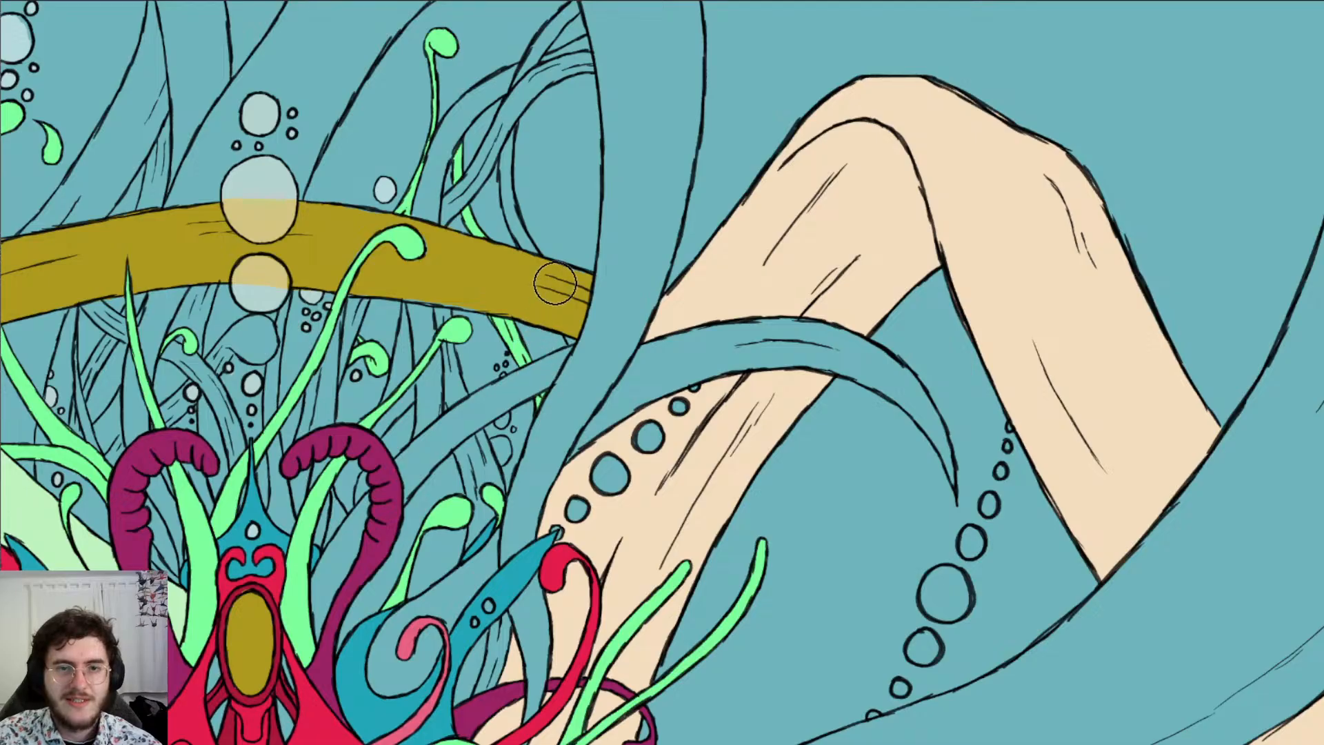
pyautogui.hscroll(-8, 512, 291)
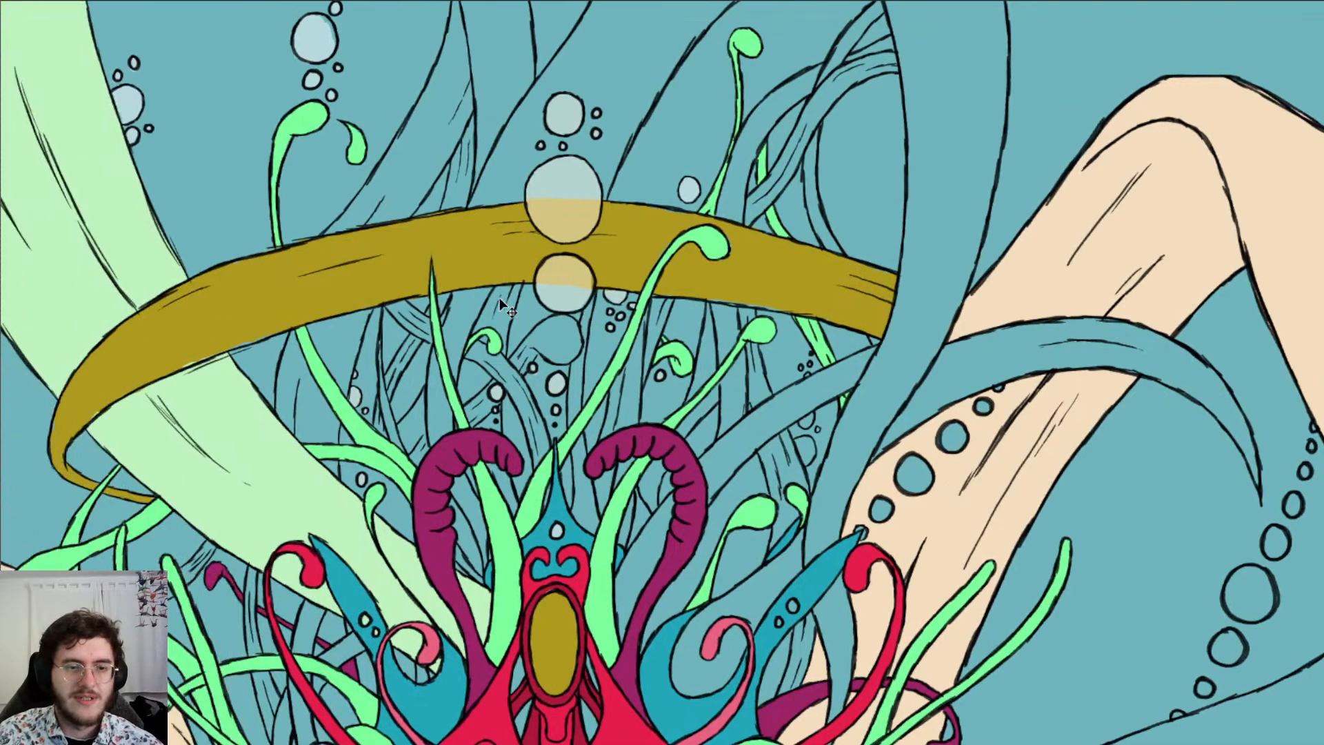
pyautogui.scroll(1, 413, 165)
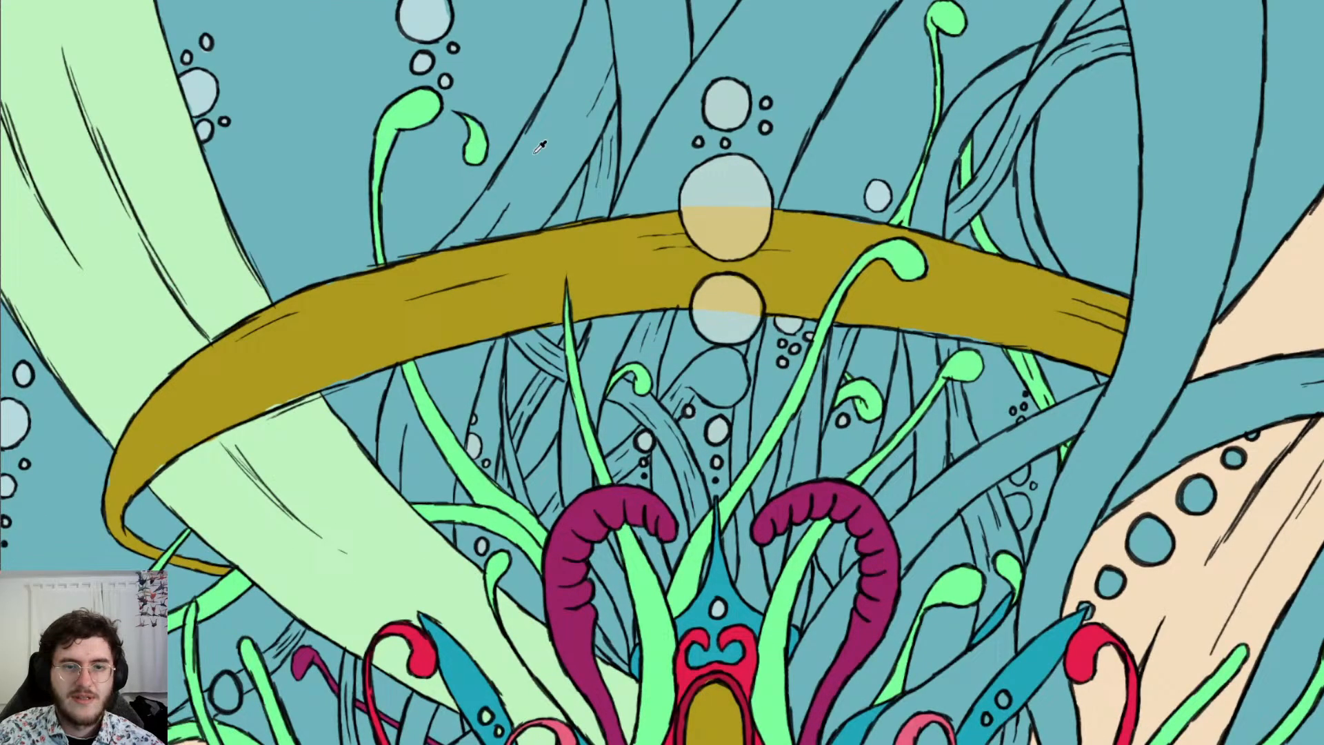
pyautogui.click(454, 271)
pyautogui.moveTo(454, 270)
pyautogui.mouseDown()
pyautogui.moveTo(502, 219)
pyautogui.moveTo(519, 223)
pyautogui.moveTo(572, 107)
pyautogui.moveTo(517, 184)
pyautogui.moveTo(561, 118)
pyautogui.moveTo(570, 135)
pyautogui.moveTo(586, 95)
pyautogui.moveTo(572, 28)
pyautogui.moveTo(603, 39)
pyautogui.moveTo(582, 82)
pyautogui.moveTo(579, 12)
pyautogui.mouseUp()
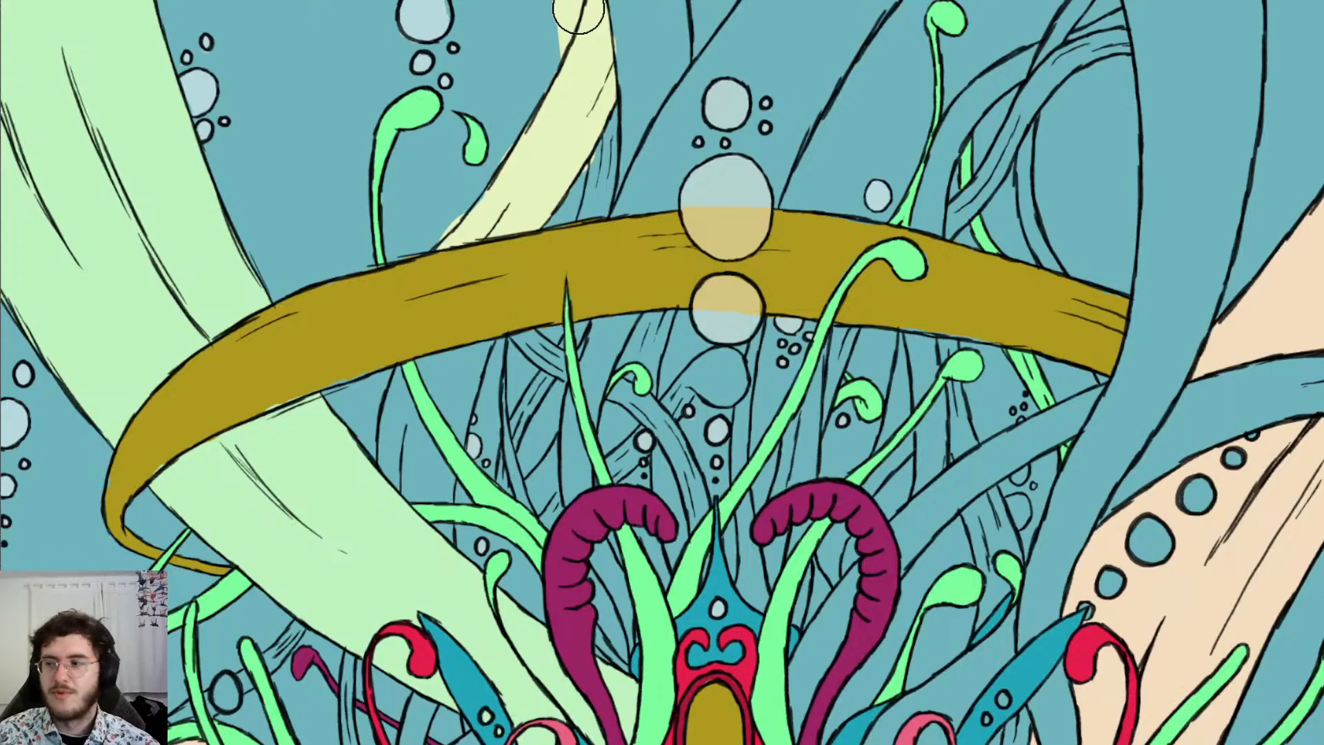
# Extend the pale yellow to the strand's tip at the canvas edge and erase the spill outside its outline
pyautogui.scroll(3, 578, 12)
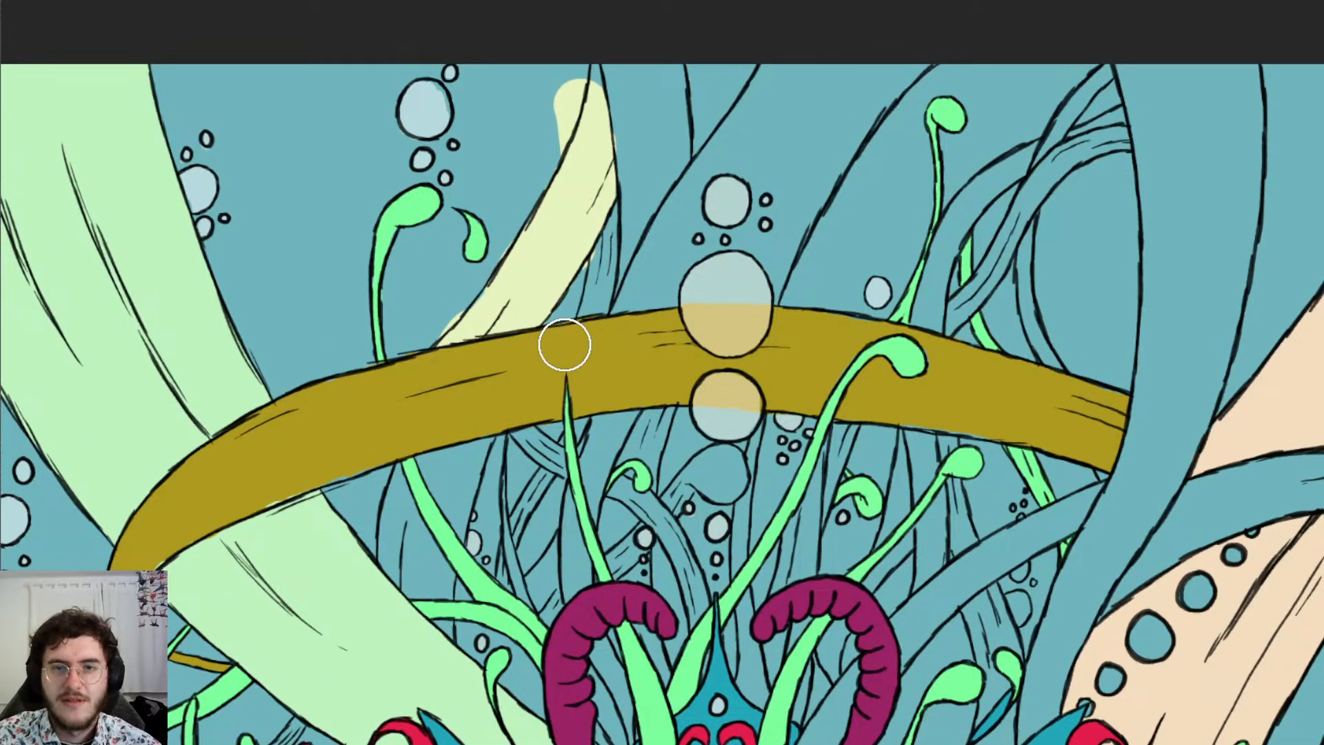
pyautogui.moveTo(579, 96)
pyautogui.mouseDown()
pyautogui.moveTo(576, 59)
pyautogui.moveTo(577, 104)
pyautogui.mouseUp()
pyautogui.press('e')
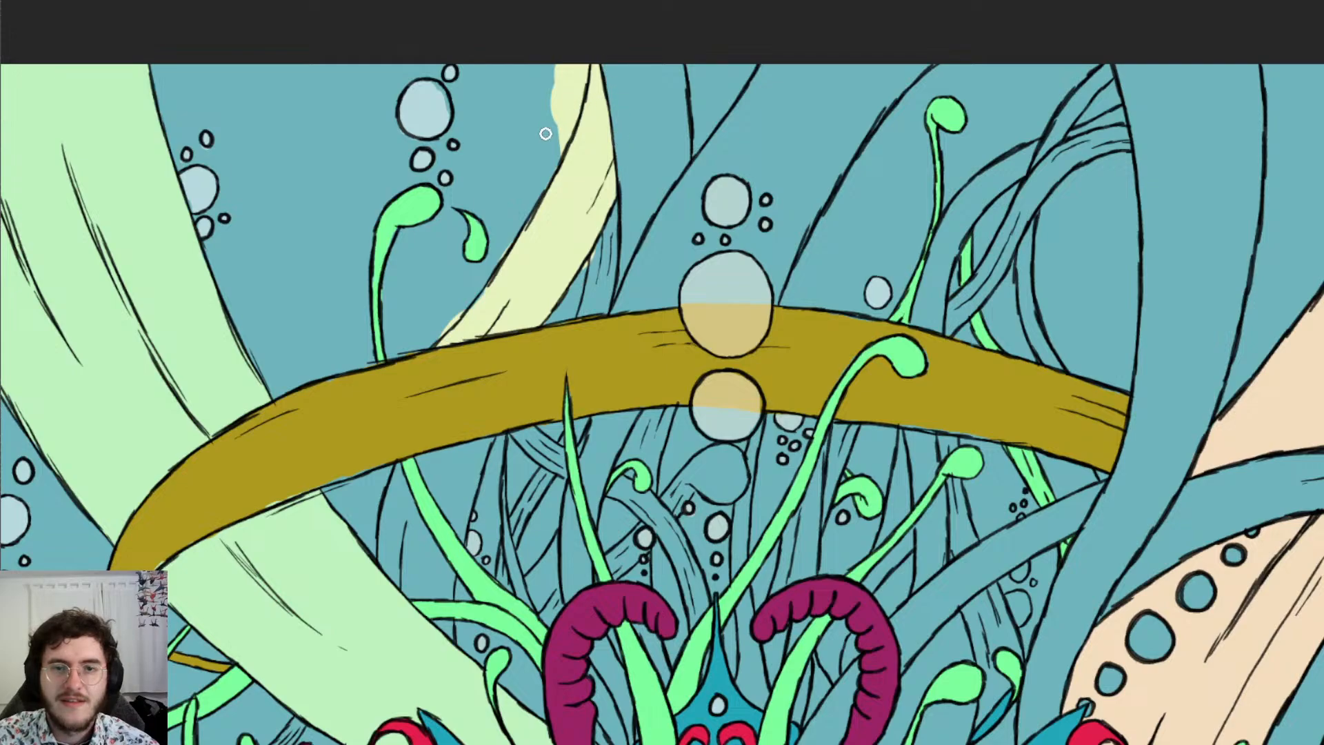
pyautogui.moveTo(560, 149)
pyautogui.mouseDown()
pyautogui.moveTo(571, 112)
pyautogui.moveTo(556, 90)
pyautogui.mouseUp()
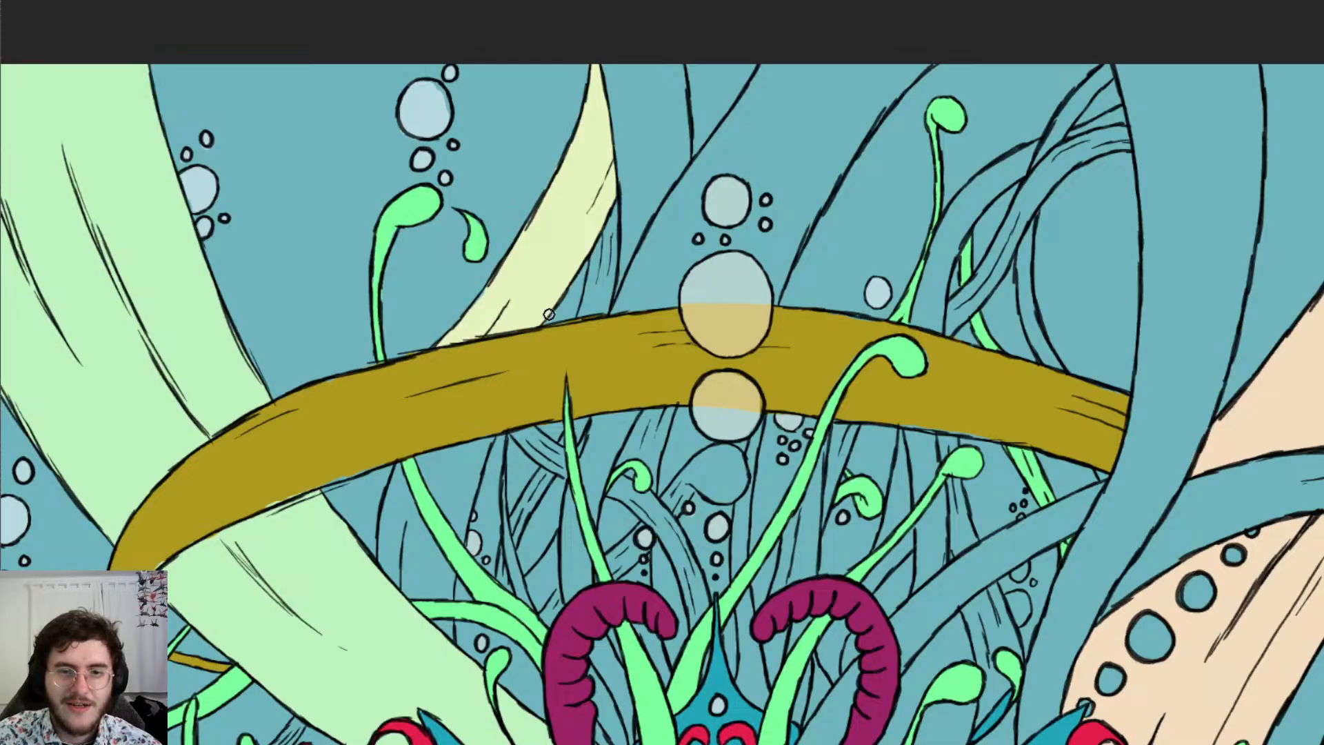
# Paint pale yellow on the strand's continuation beneath the gold halo, down to the pale green tentacle, undoing and repainting the lower part
pyautogui.press('e')
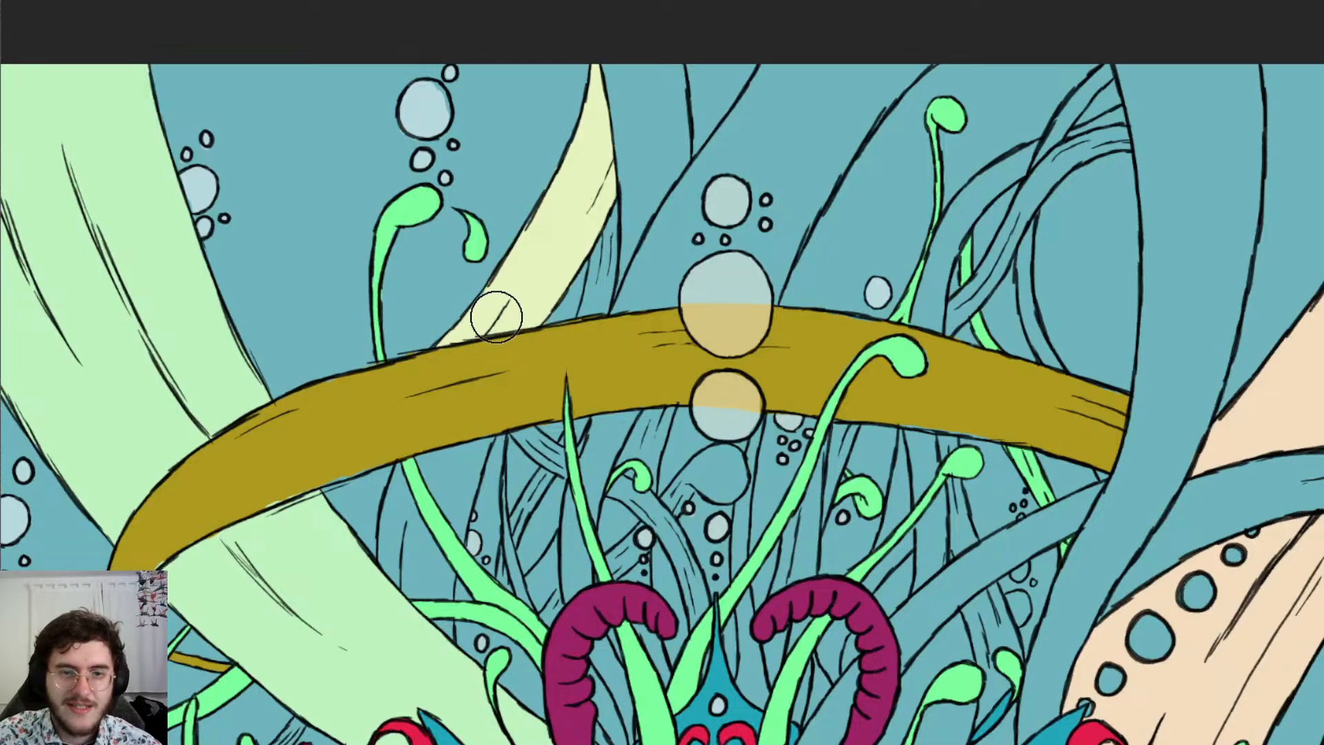
pyautogui.moveTo(445, 431)
pyautogui.mouseDown()
pyautogui.moveTo(410, 493)
pyautogui.moveTo(428, 449)
pyautogui.moveTo(445, 458)
pyautogui.moveTo(469, 417)
pyautogui.moveTo(403, 572)
pyautogui.moveTo(406, 531)
pyautogui.mouseUp()
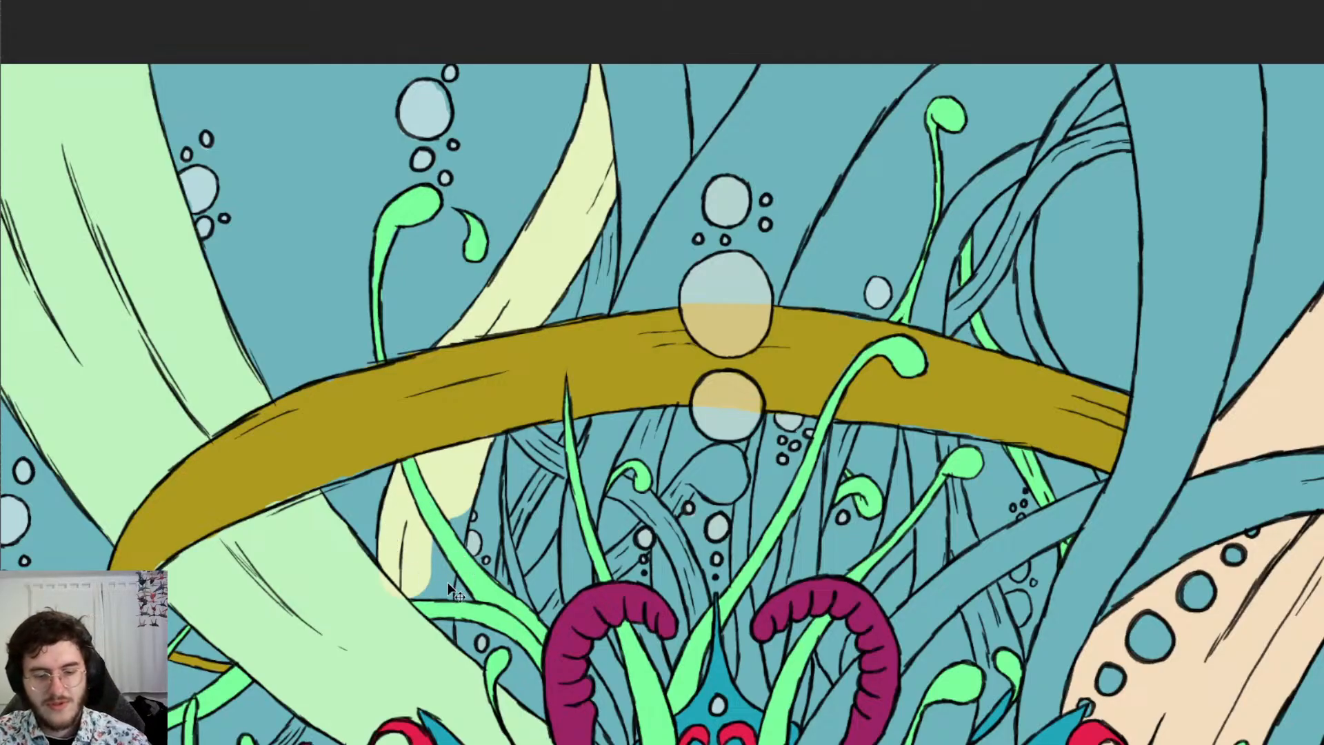
pyautogui.hotkey('ctrl', 'z')
pyautogui.hotkey('ctrl', 'z')
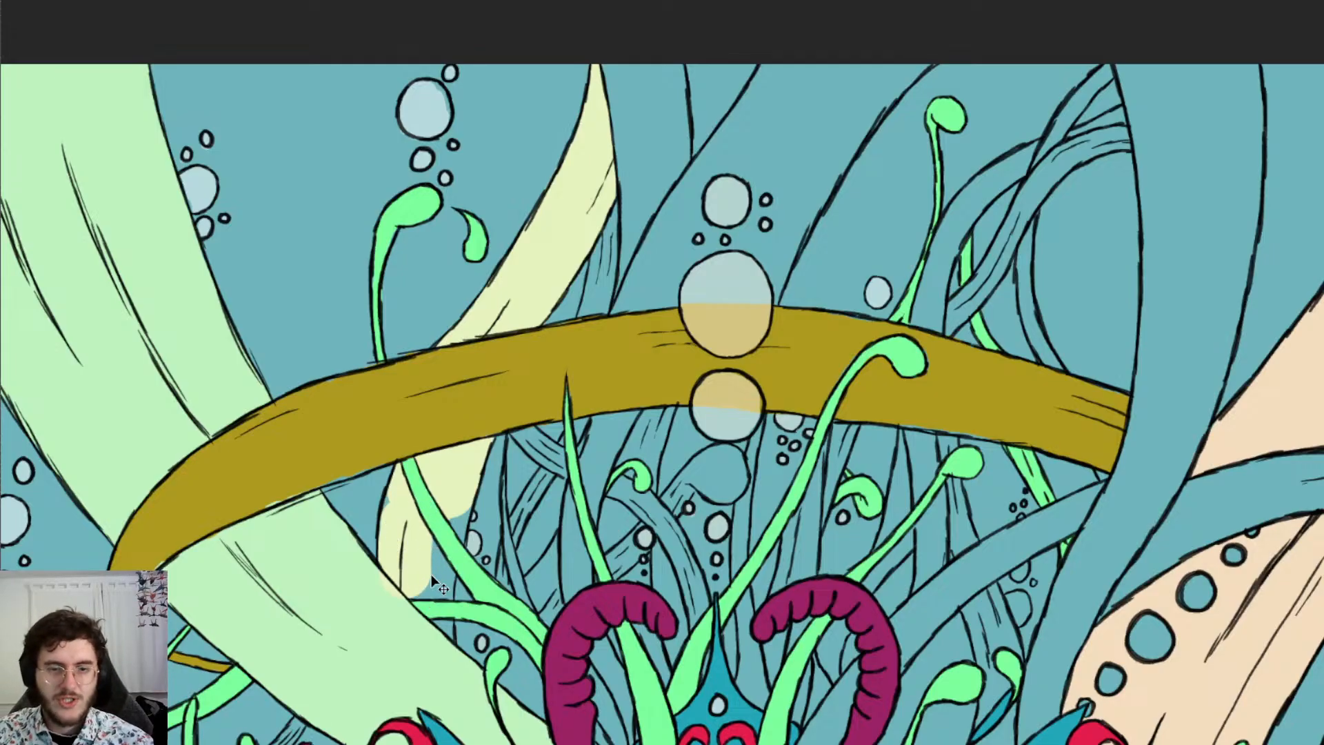
pyautogui.hotkey('ctrl', 'z')
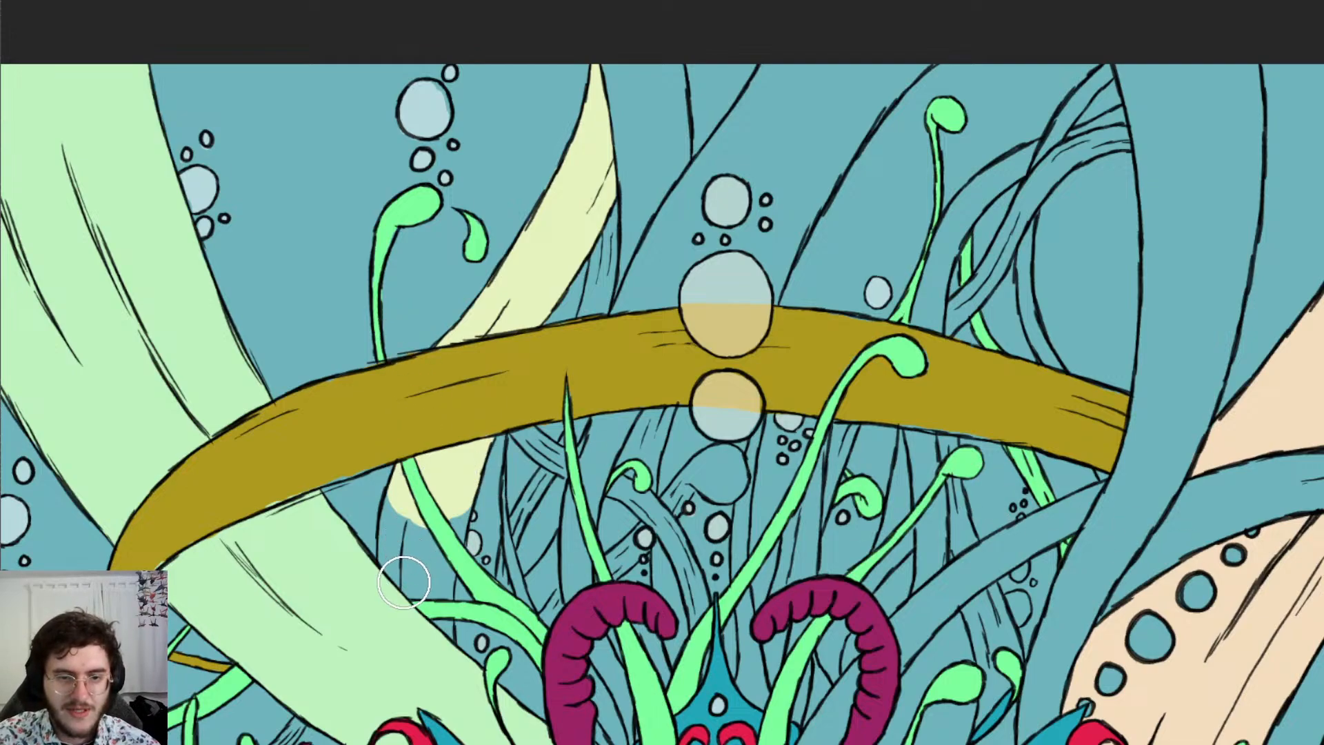
pyautogui.moveTo(405, 583)
pyautogui.mouseDown()
pyautogui.moveTo(409, 504)
pyautogui.moveTo(426, 637)
pyautogui.moveTo(445, 498)
pyautogui.mouseUp()
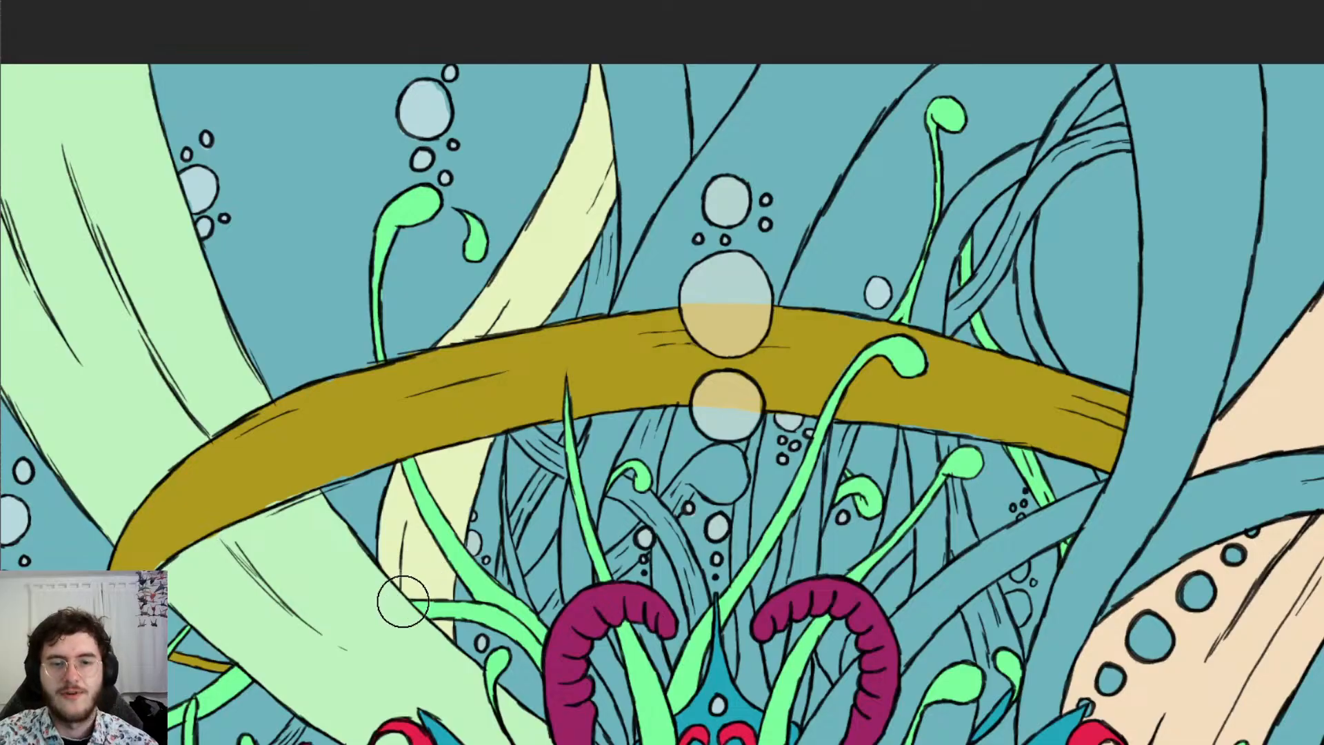
# Check the colouring across the whole illustration and examine the gold halo's edges up close
pyautogui.scroll(-6, 369, 705)
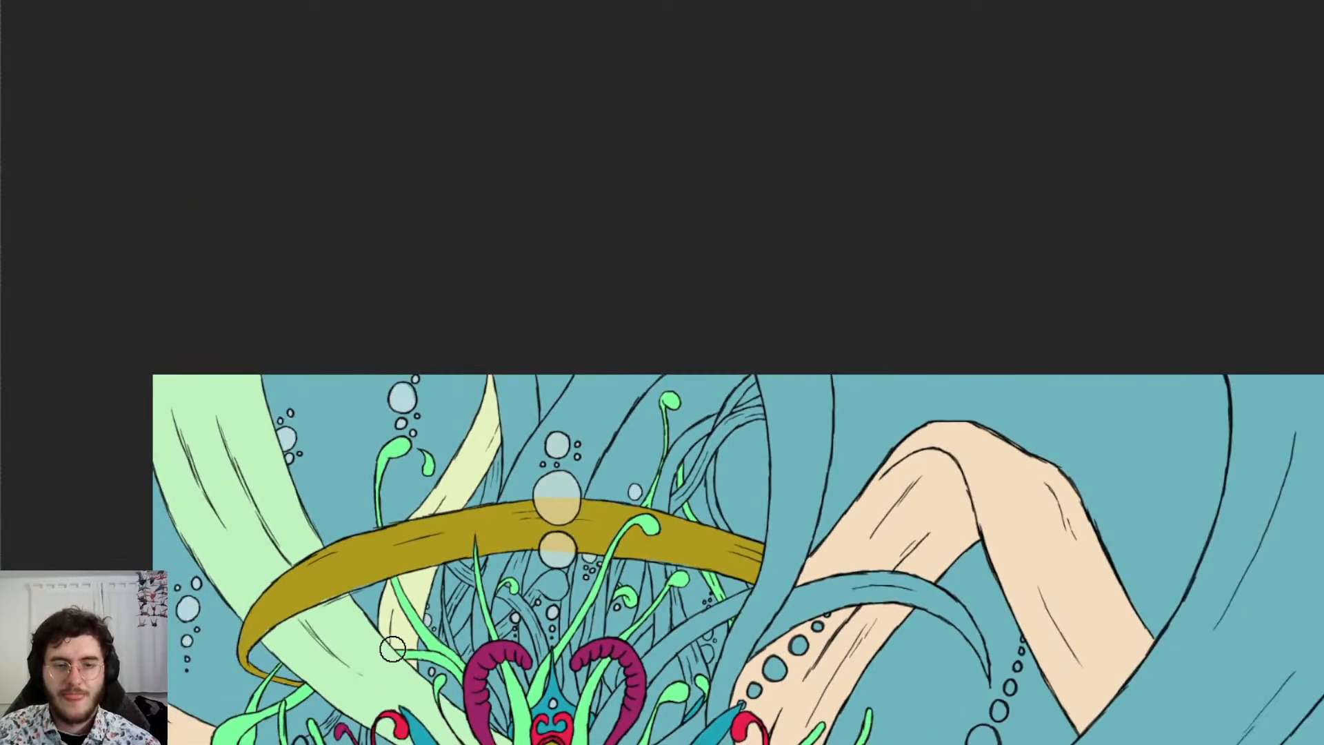
pyautogui.scroll(-10, 379, 676)
pyautogui.scroll(-3, 389, 614)
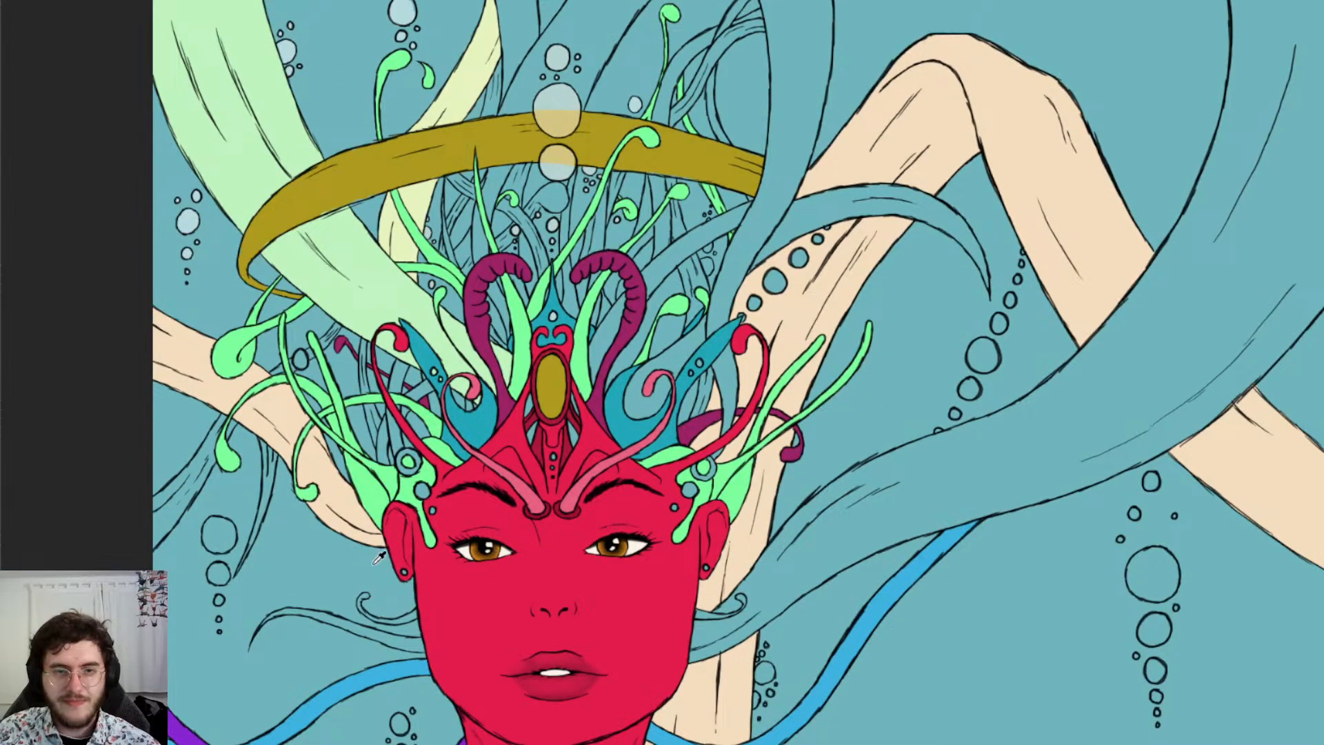
pyautogui.scroll(-2, 374, 564)
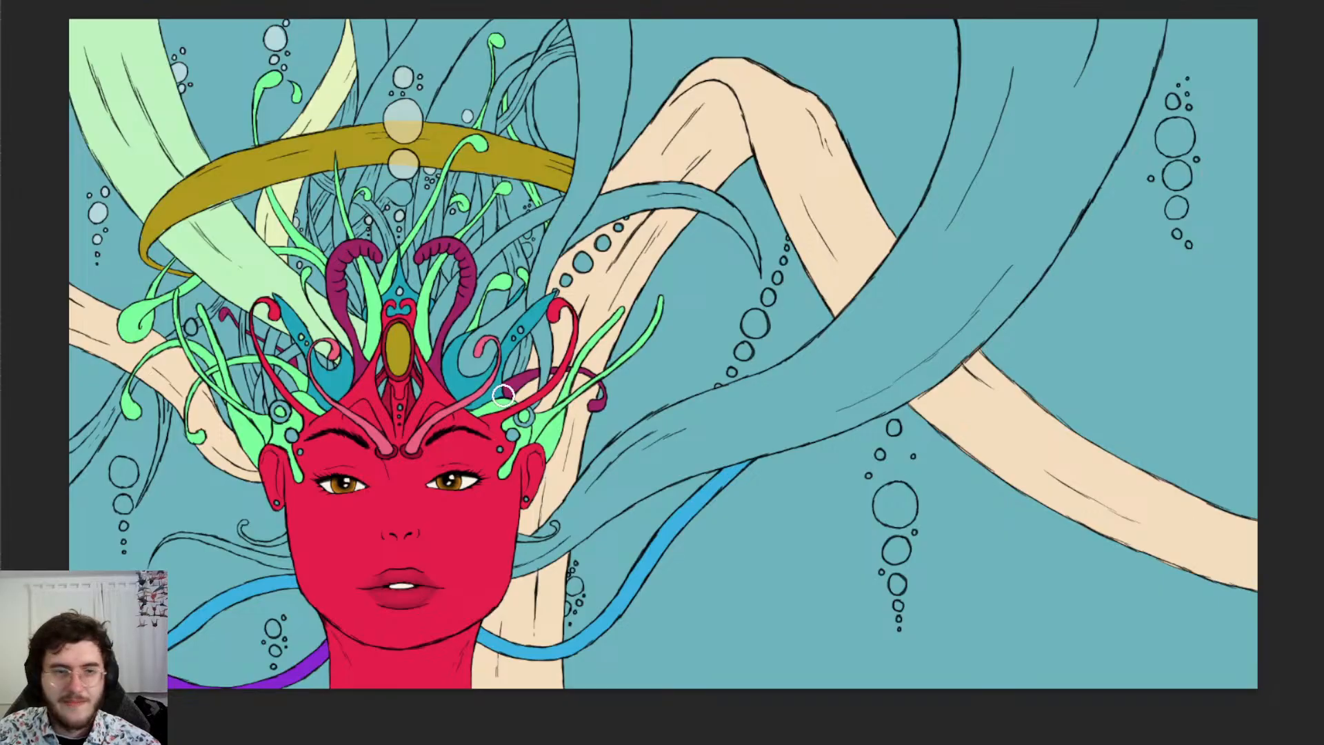
pyautogui.scroll(6, 257, 222)
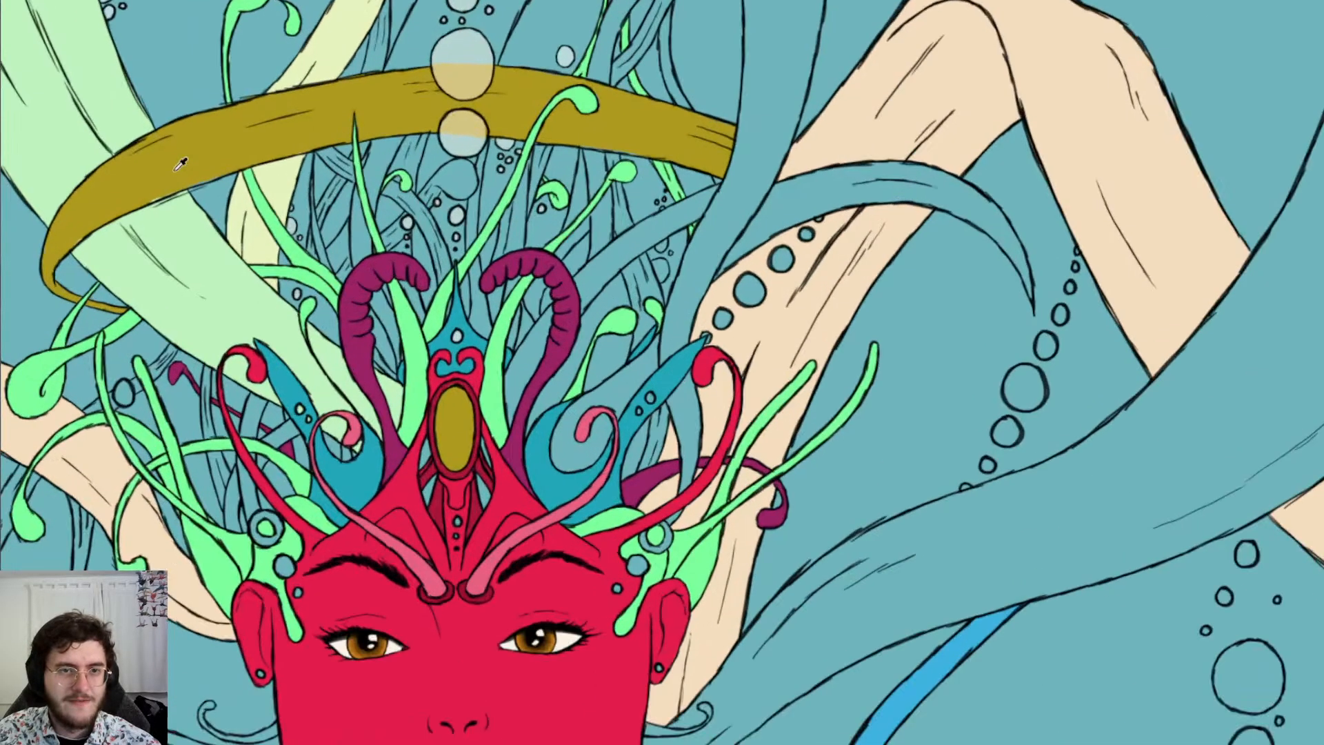
pyautogui.scroll(-5, 204, 178)
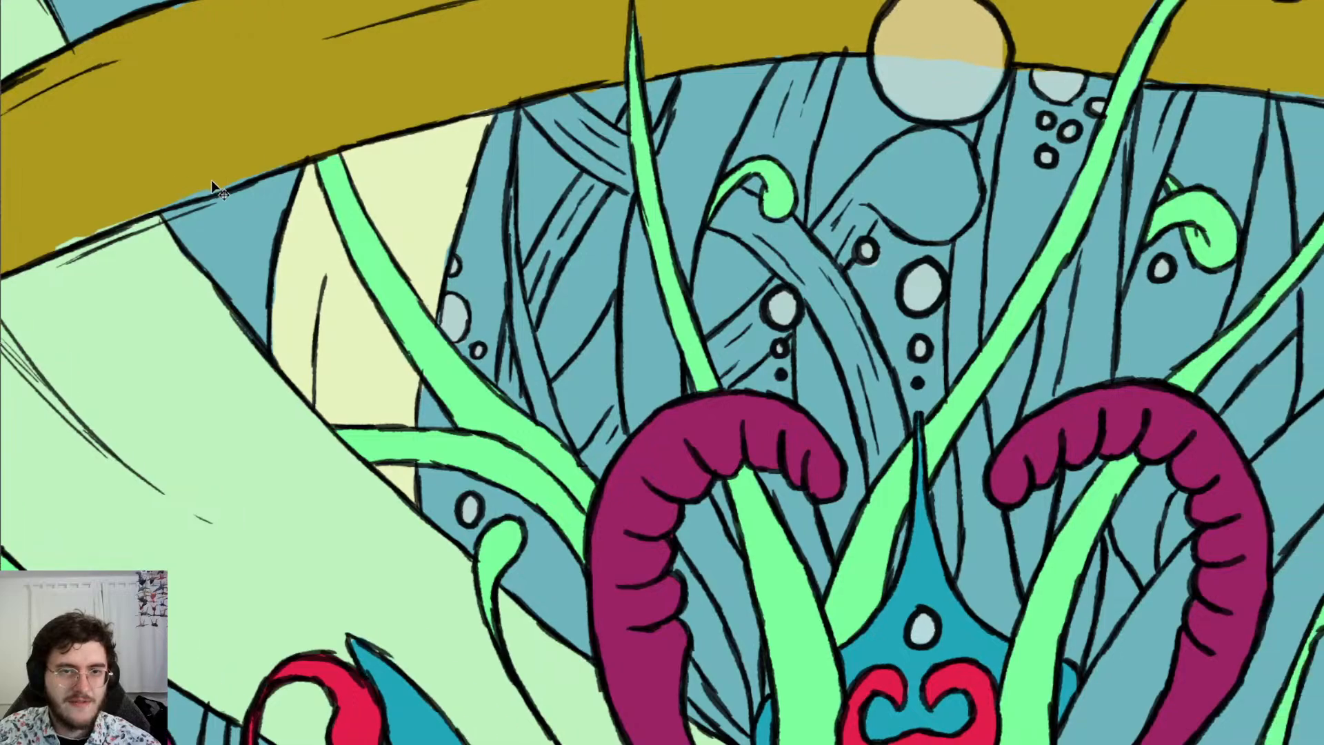
pyautogui.hscroll(-5, 257, 156)
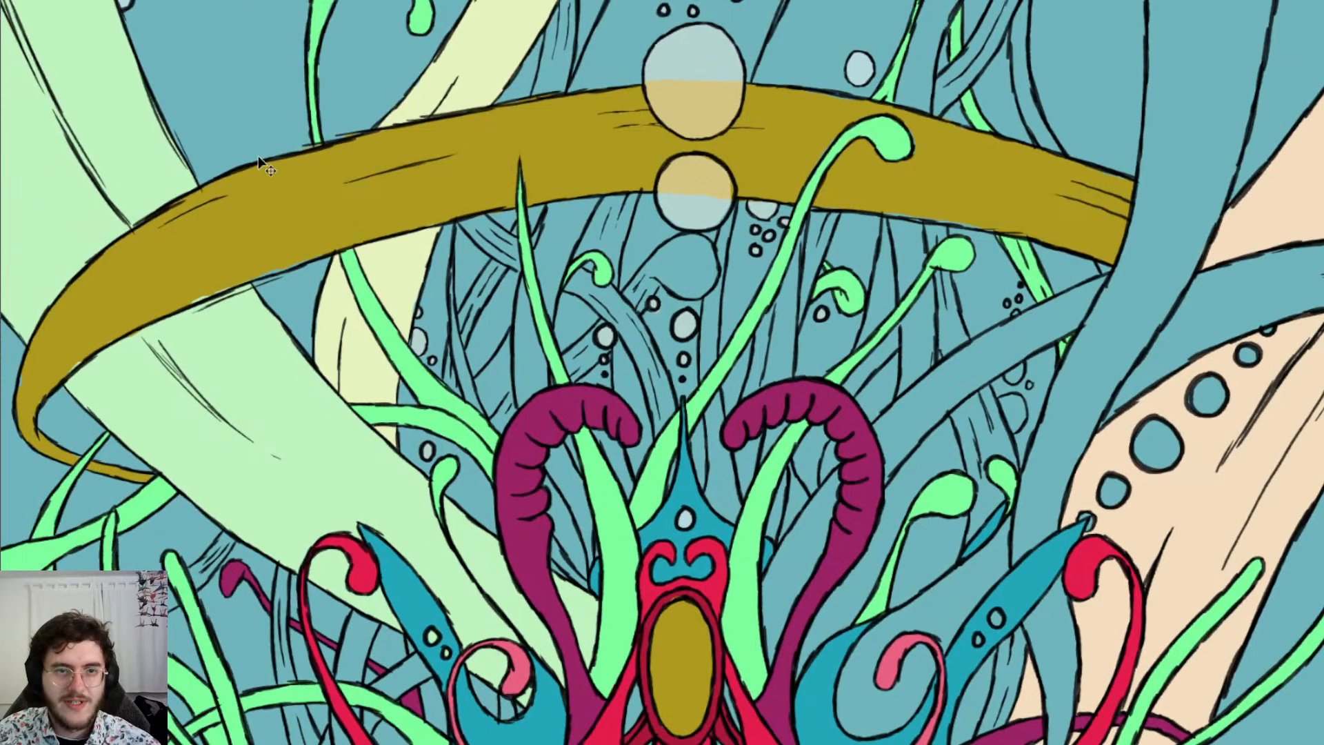
pyautogui.scroll(2, 338, 233)
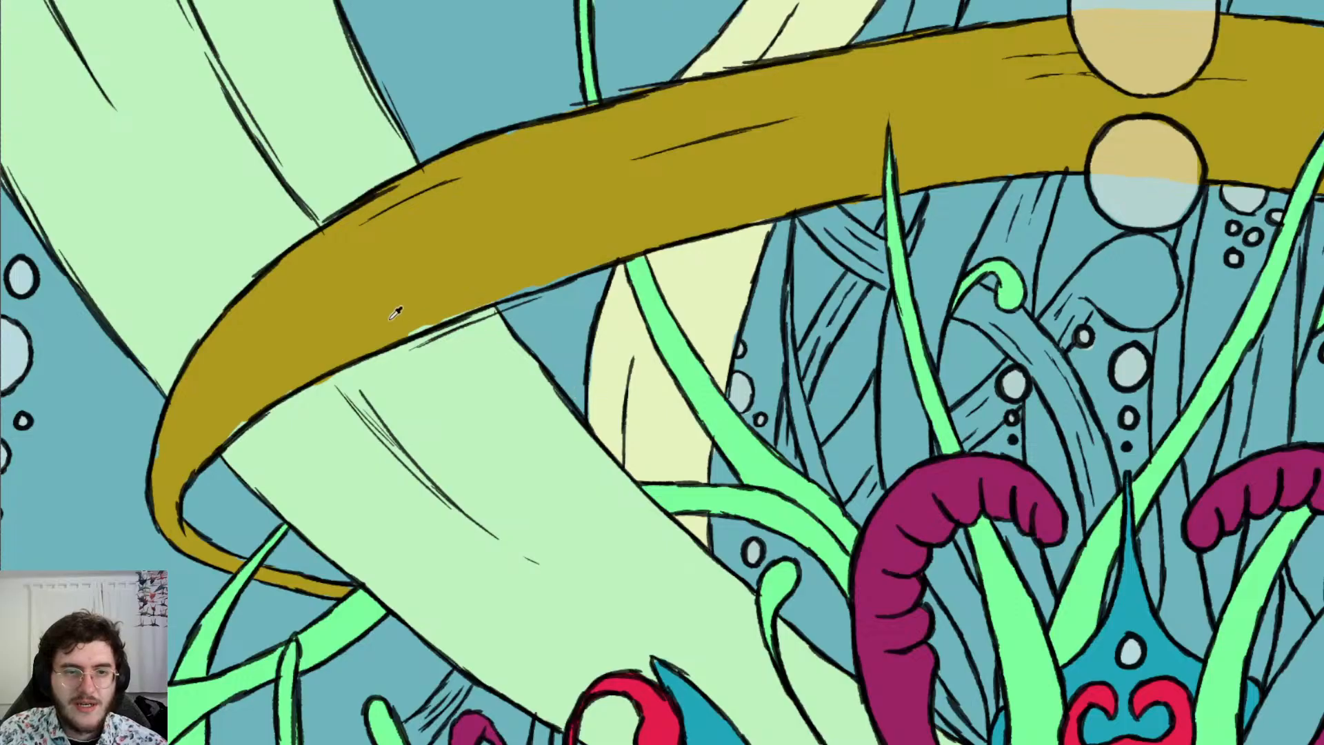
# Sample the halo's gold, fill the gaps along its narrow bend and lower edge, and erase the spill inside the bend
pyautogui.keyDown('ctrl'); pyautogui.click(318, 304); pyautogui.keyUp('ctrl')
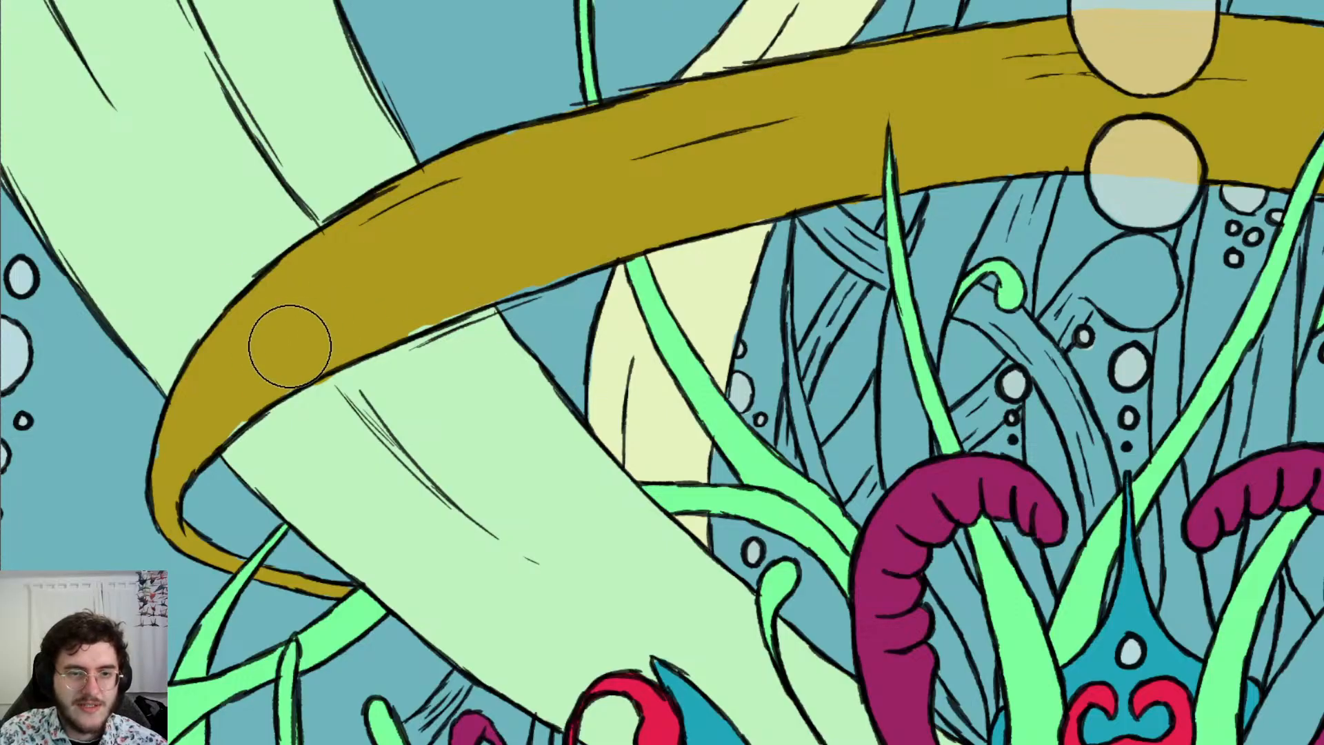
pyautogui.moveTo(210, 404); pyautogui.dragTo(221, 393)
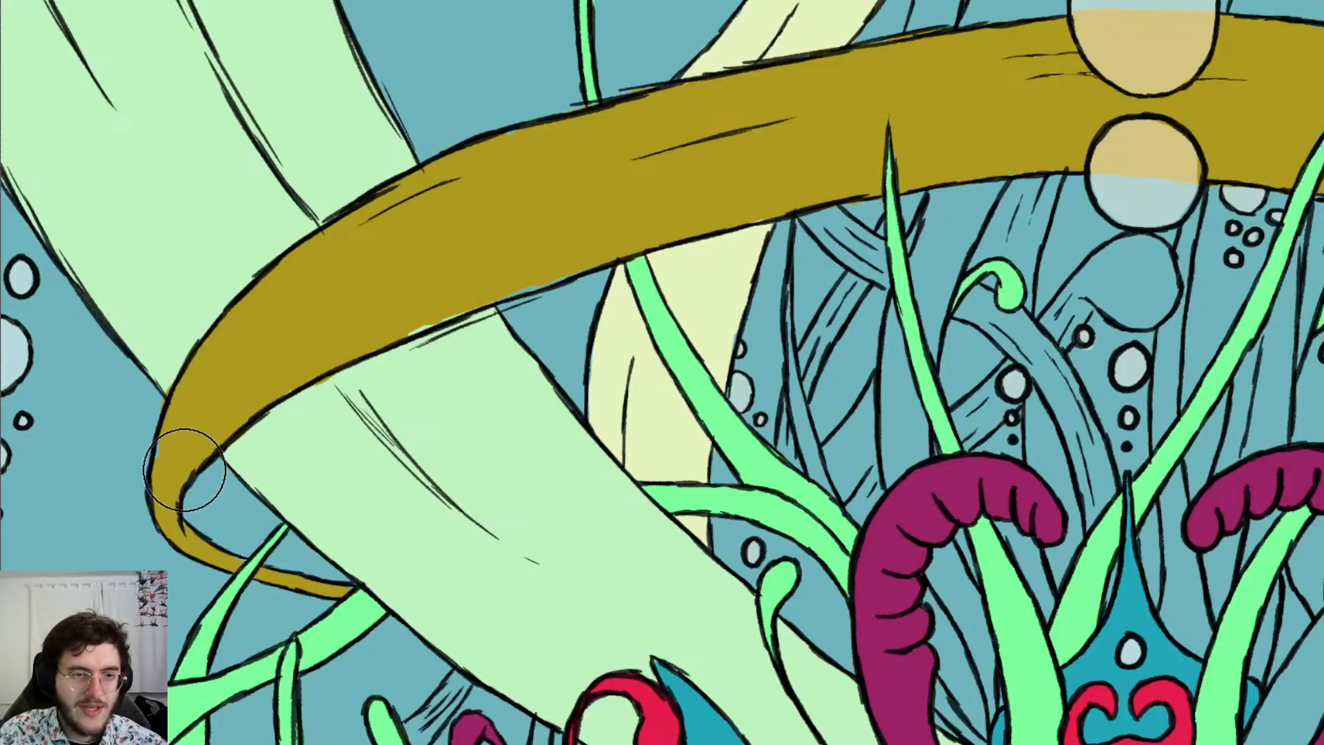
pyautogui.moveTo(189, 463); pyautogui.dragTo(195, 451)
pyautogui.press('e')
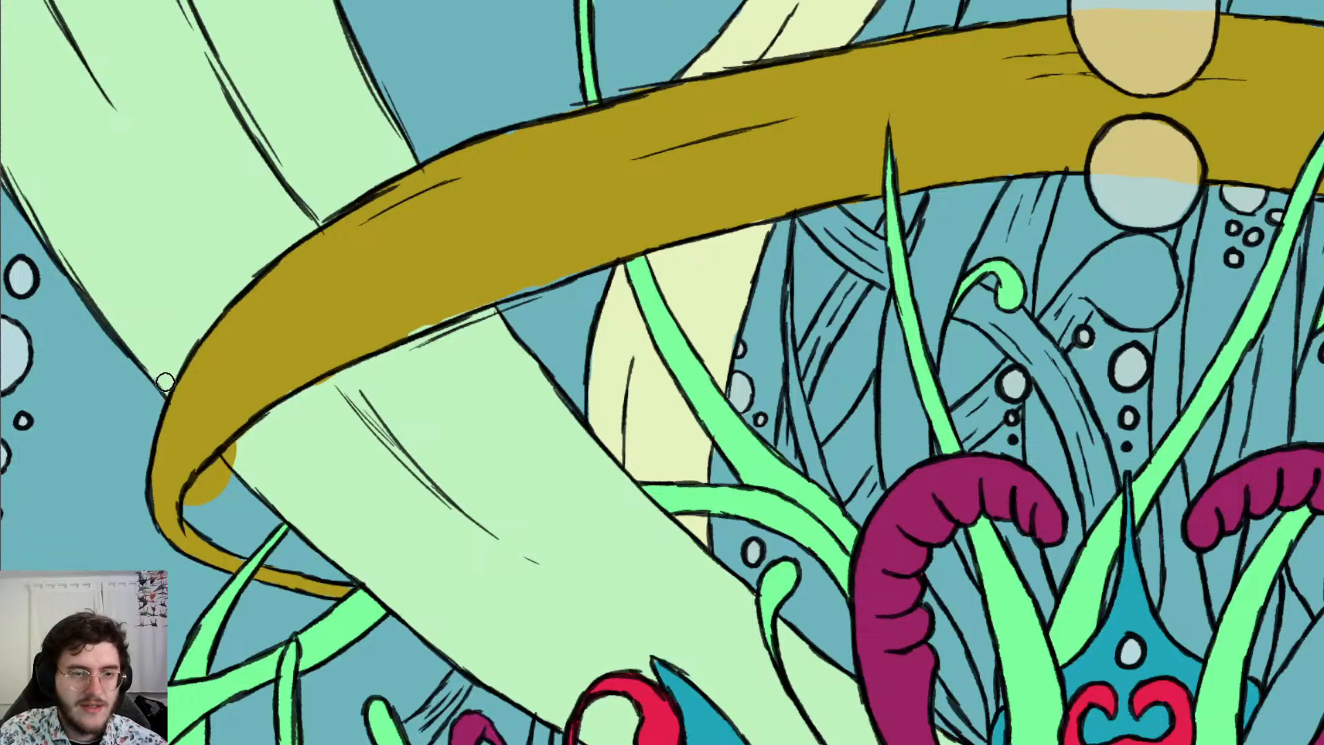
pyautogui.moveTo(189, 506); pyautogui.dragTo(241, 443)
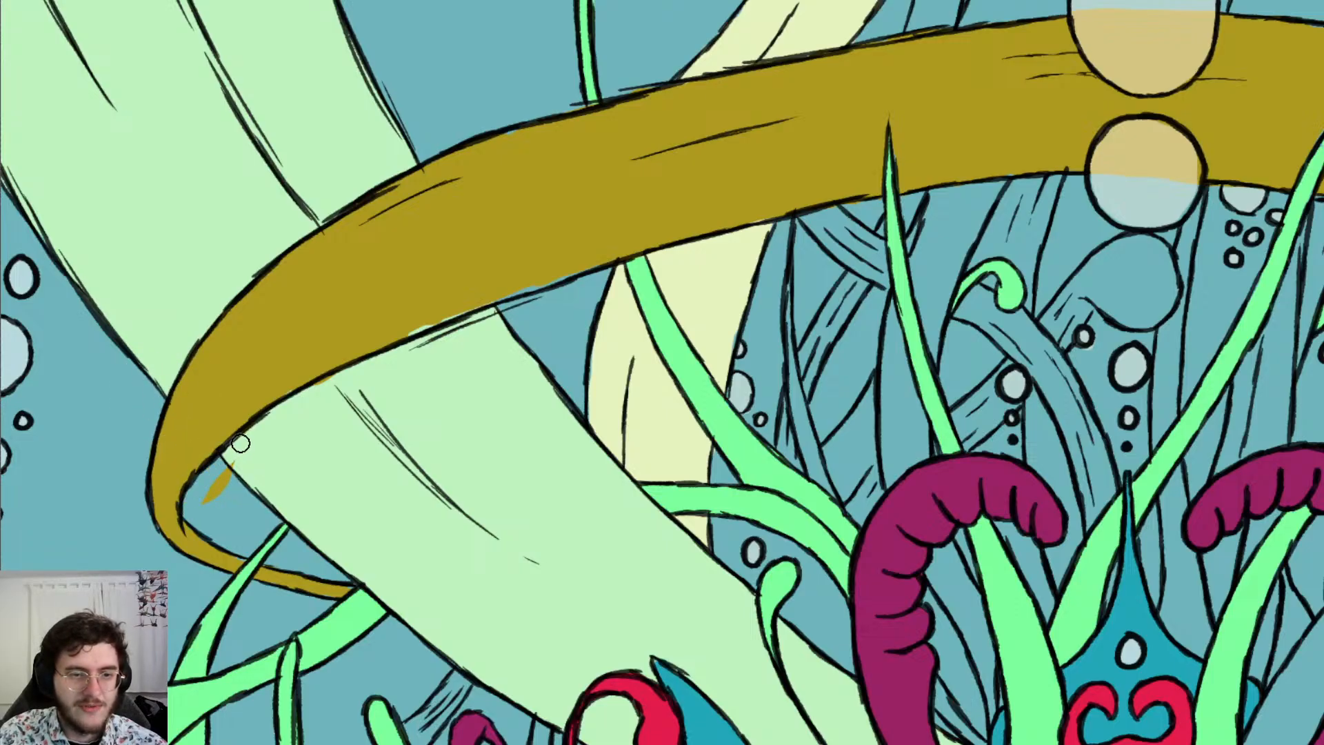
pyautogui.moveTo(213, 498); pyautogui.dragTo(229, 469)
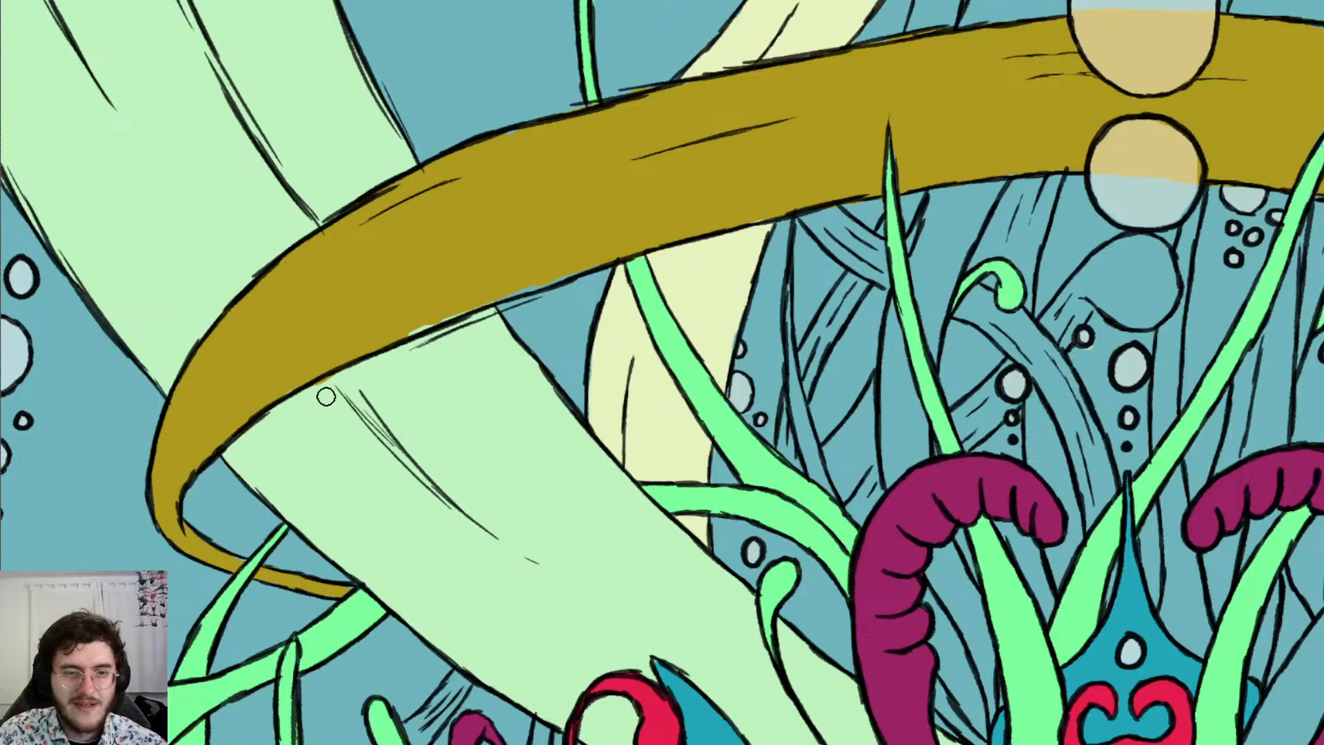
pyautogui.press('e')
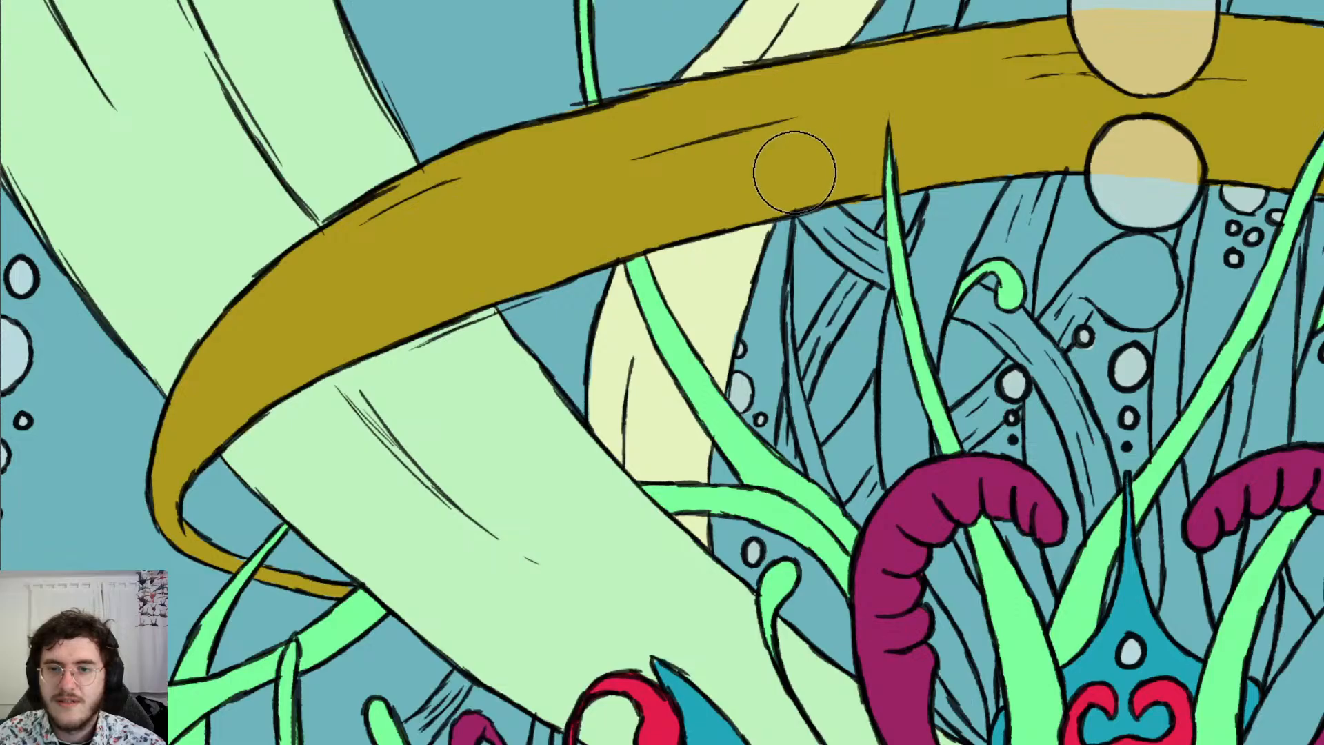
pyautogui.press('e')
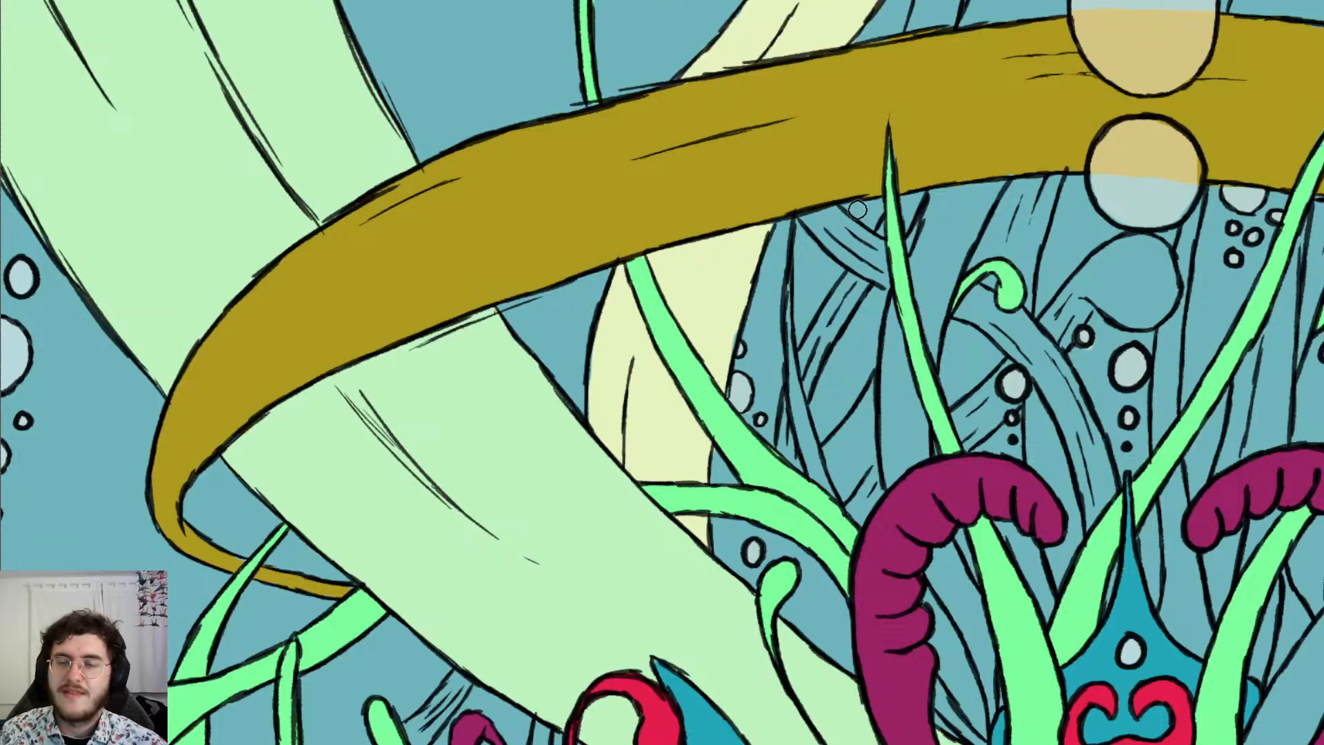
# Paint gold over the gaps along the halo's upper edge between the large bubble and the curled green sprout
pyautogui.scroll(-4, 856, 210)
pyautogui.scroll(-6, 1015, 164)
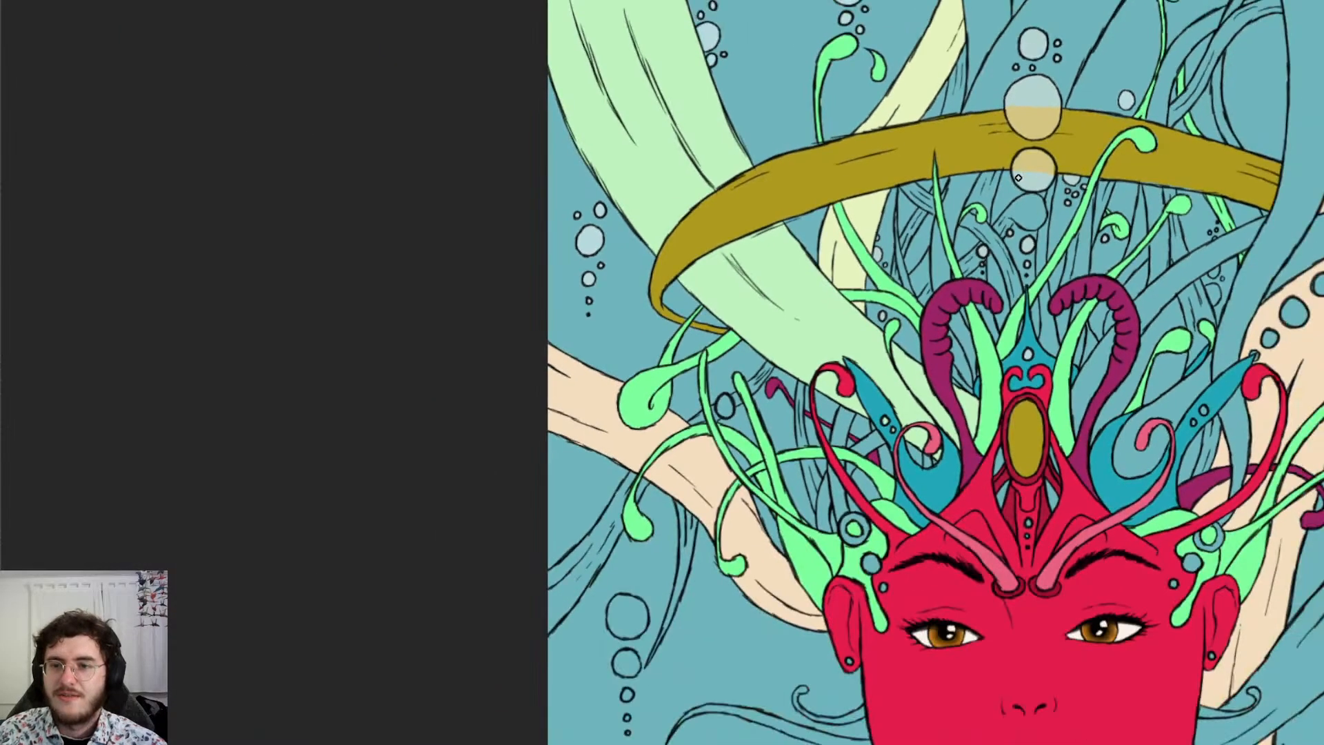
pyautogui.hscroll(7, 1015, 163)
pyautogui.hscroll(8, 1015, 163)
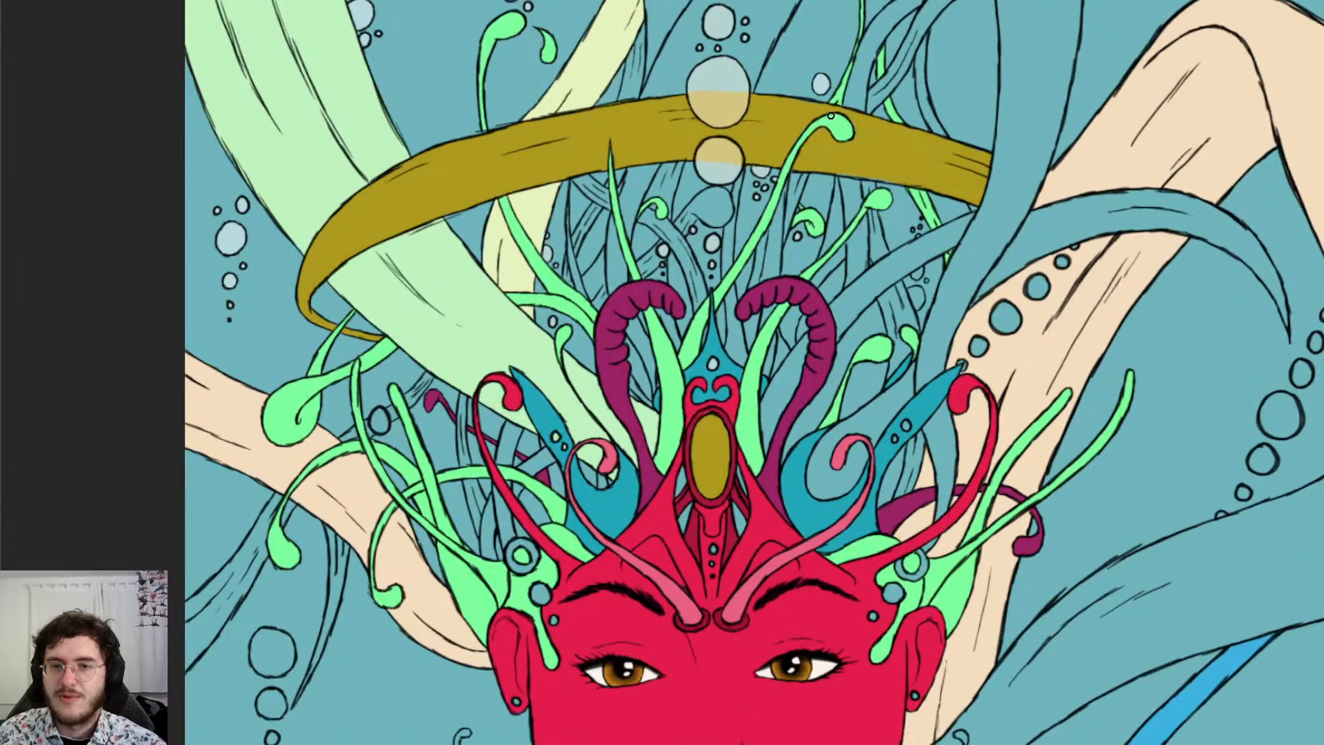
pyautogui.scroll(4, 838, 112)
pyautogui.scroll(2, 1105, 124)
pyautogui.hscroll(2, 1072, 178)
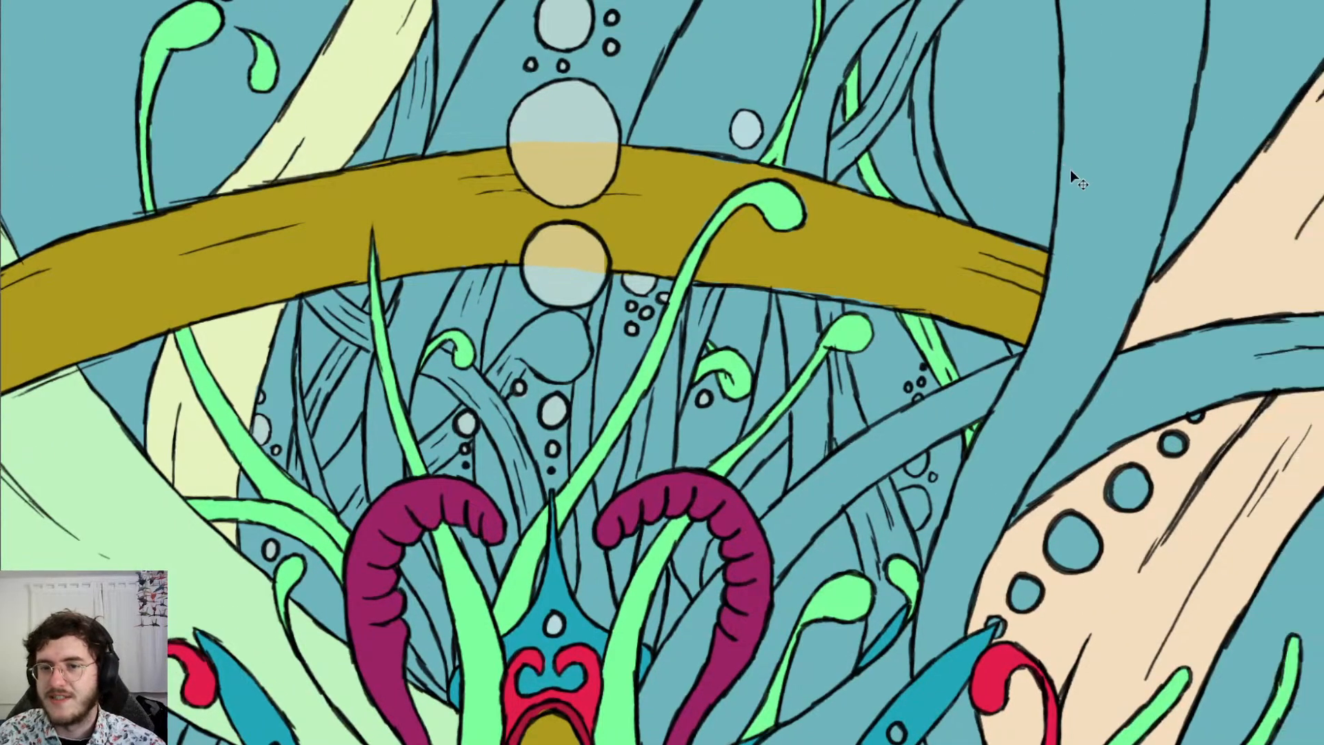
pyautogui.scroll(2, 749, 182)
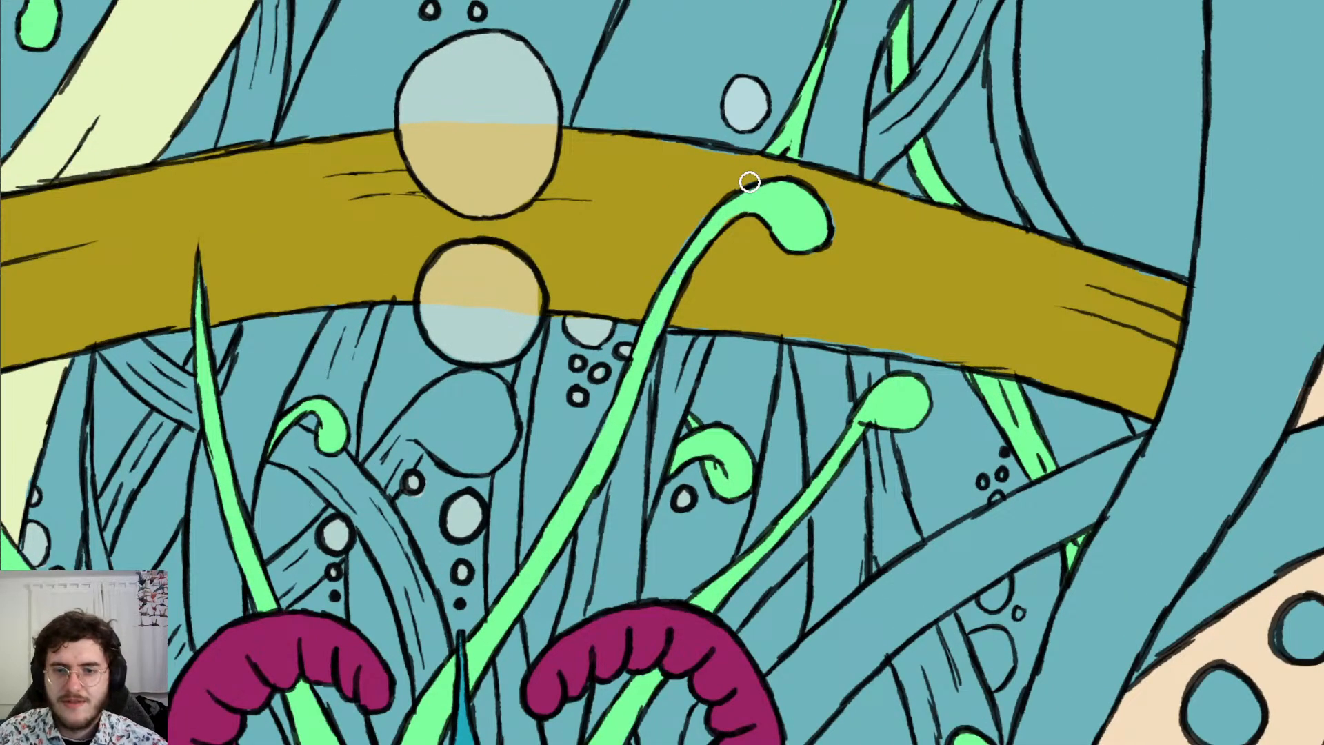
pyautogui.press('b')
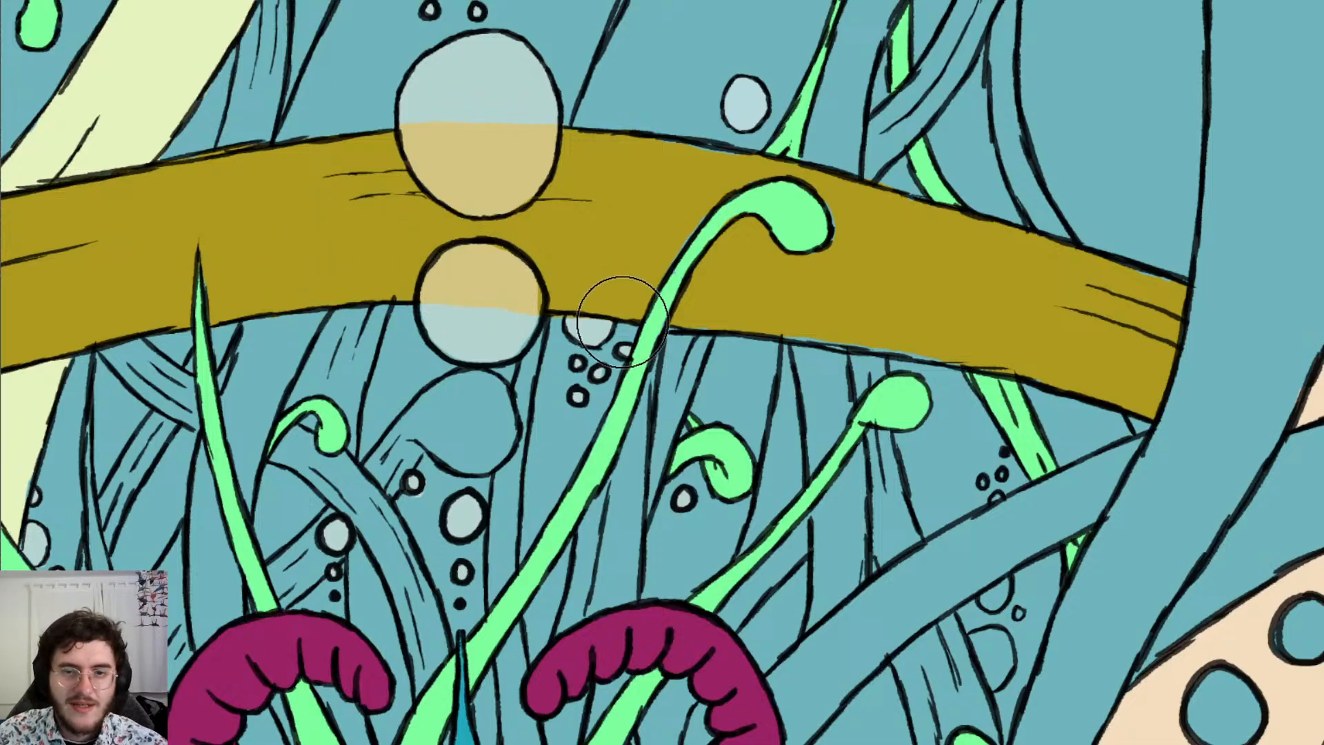
pyautogui.press('e')
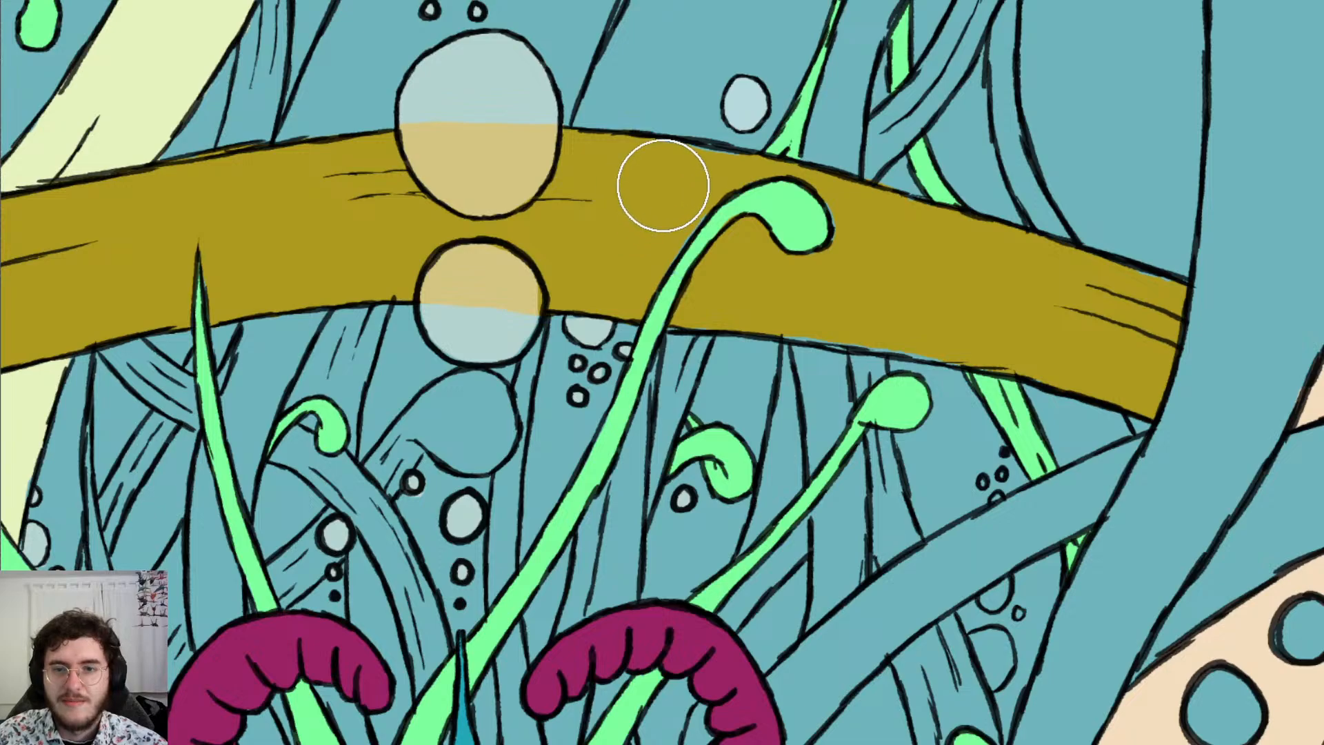
pyautogui.press('b')
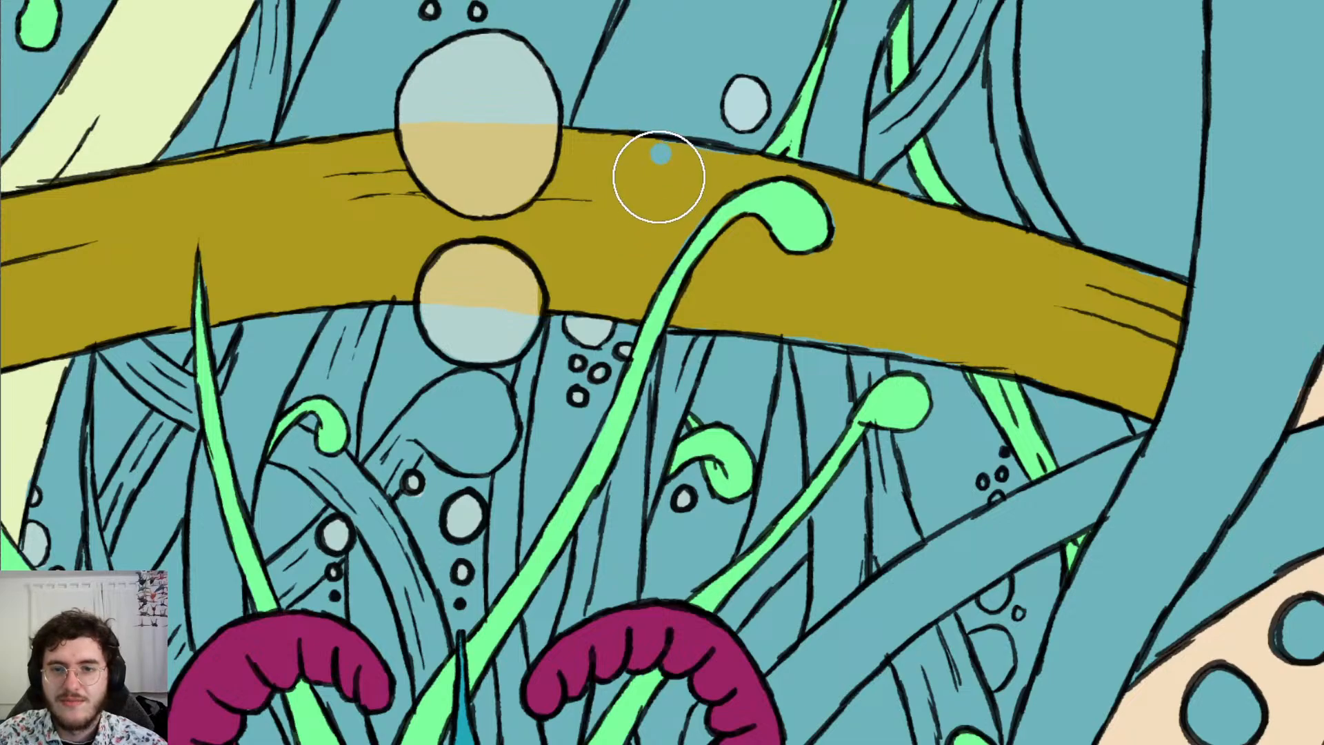
pyautogui.moveTo(653, 184); pyautogui.dragTo(713, 197)
# Erase the gold covering the green sprout's curved neck and refill the halo's gold beneath the curl
pyautogui.press('b')
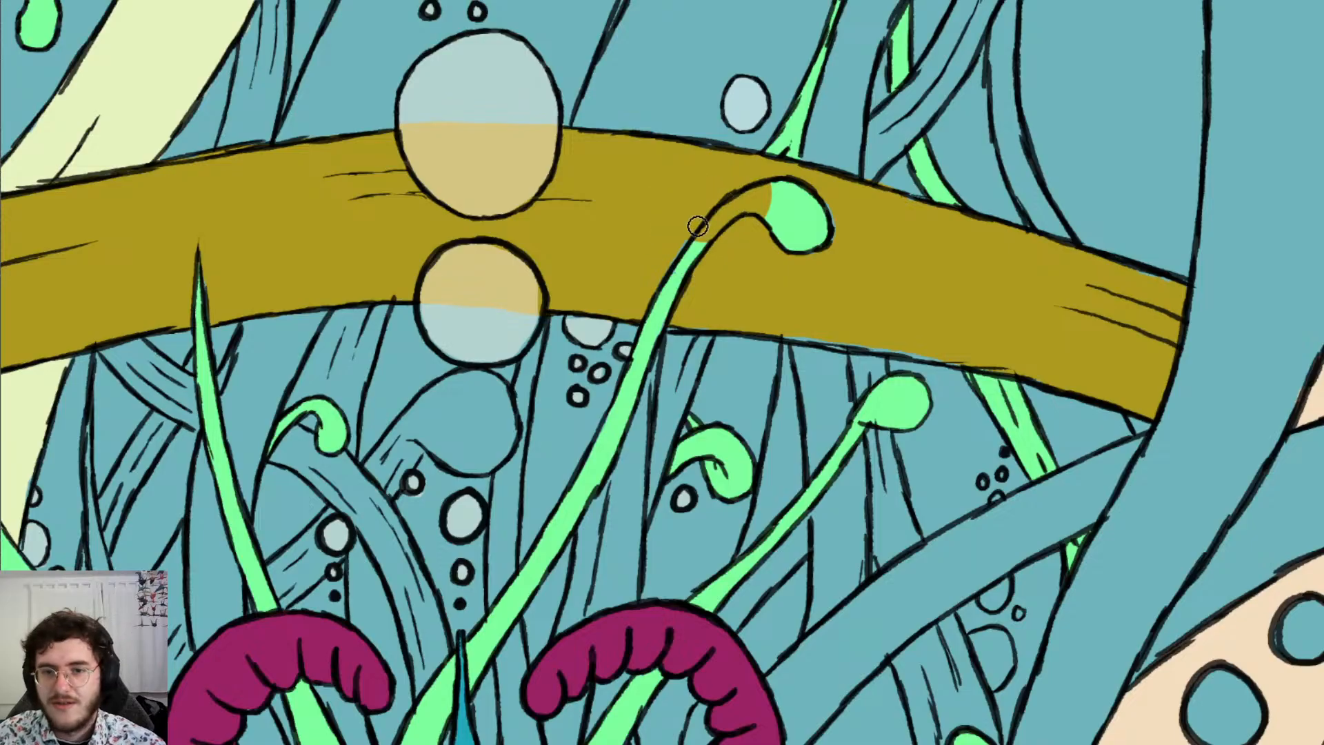
pyautogui.moveTo(690, 257); pyautogui.dragTo(772, 198)
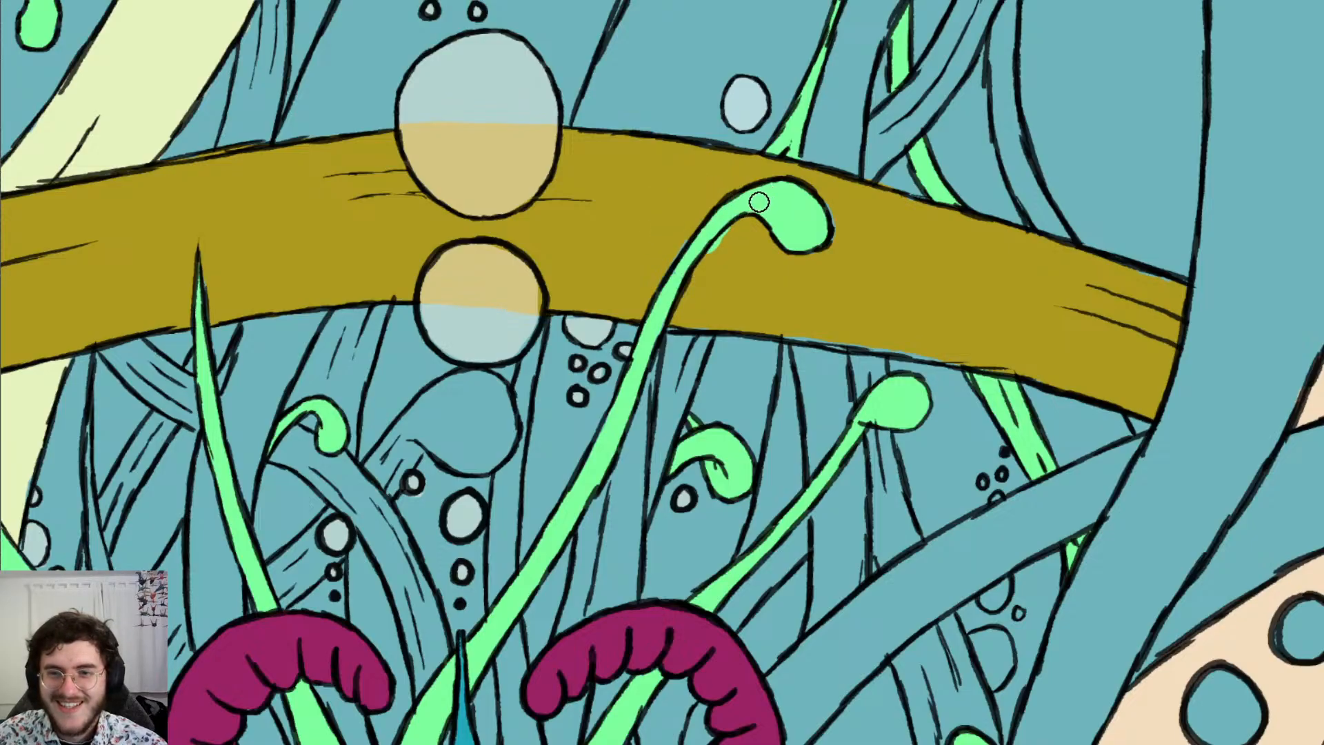
pyautogui.press('e')
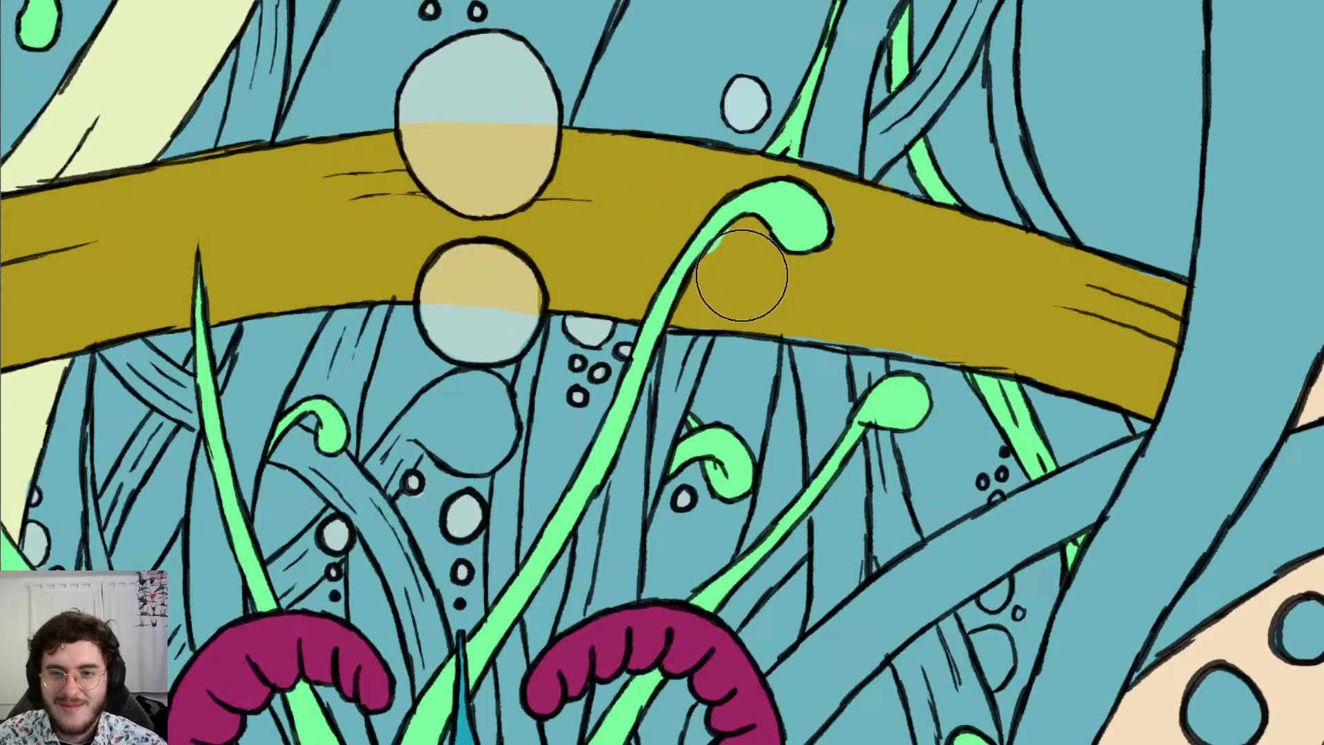
pyautogui.moveTo(748, 269); pyautogui.dragTo(748, 279)
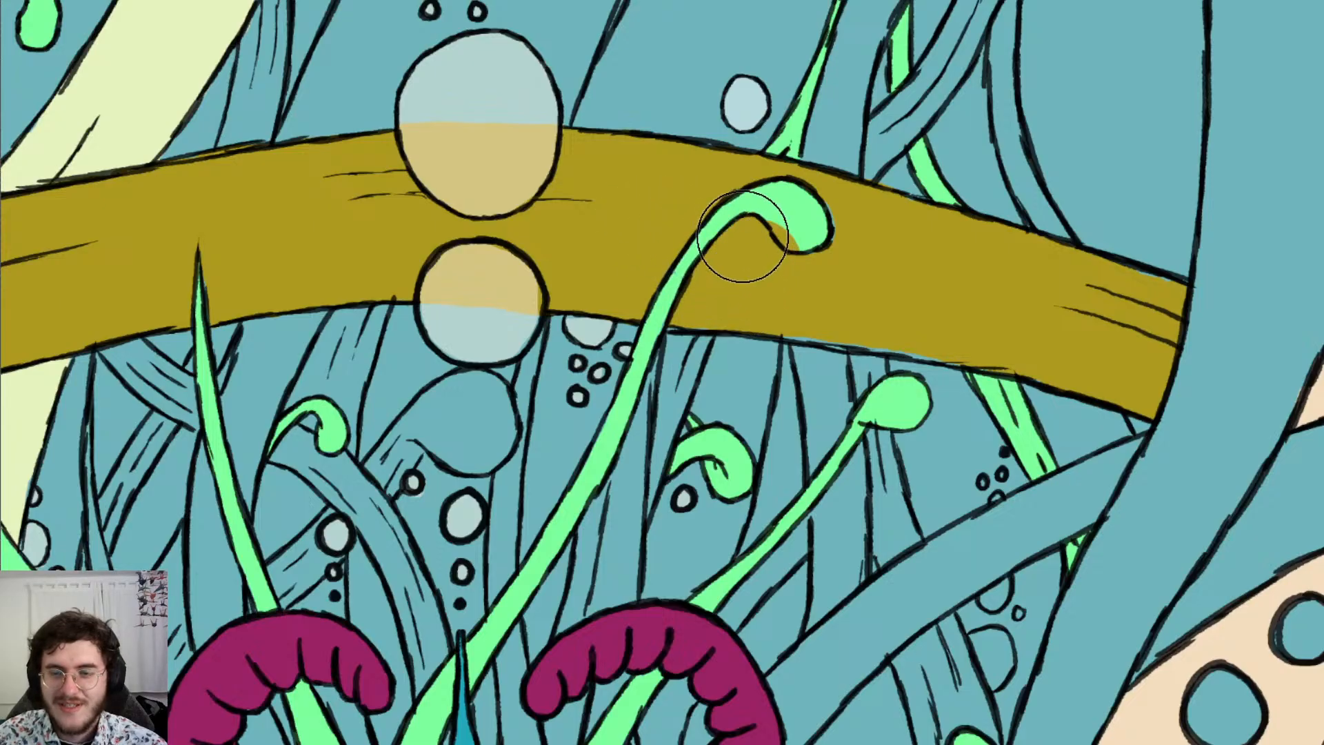
# Fill the remaining gap beneath the green sprout's curl with gold and erase the gold covering the sprout's rounded tip
pyautogui.press('b')
pyautogui.moveTo(775, 219)
pyautogui.mouseDown()
pyautogui.moveTo(793, 243)
pyautogui.moveTo(804, 228)
pyautogui.mouseUp()
pyautogui.press('e')
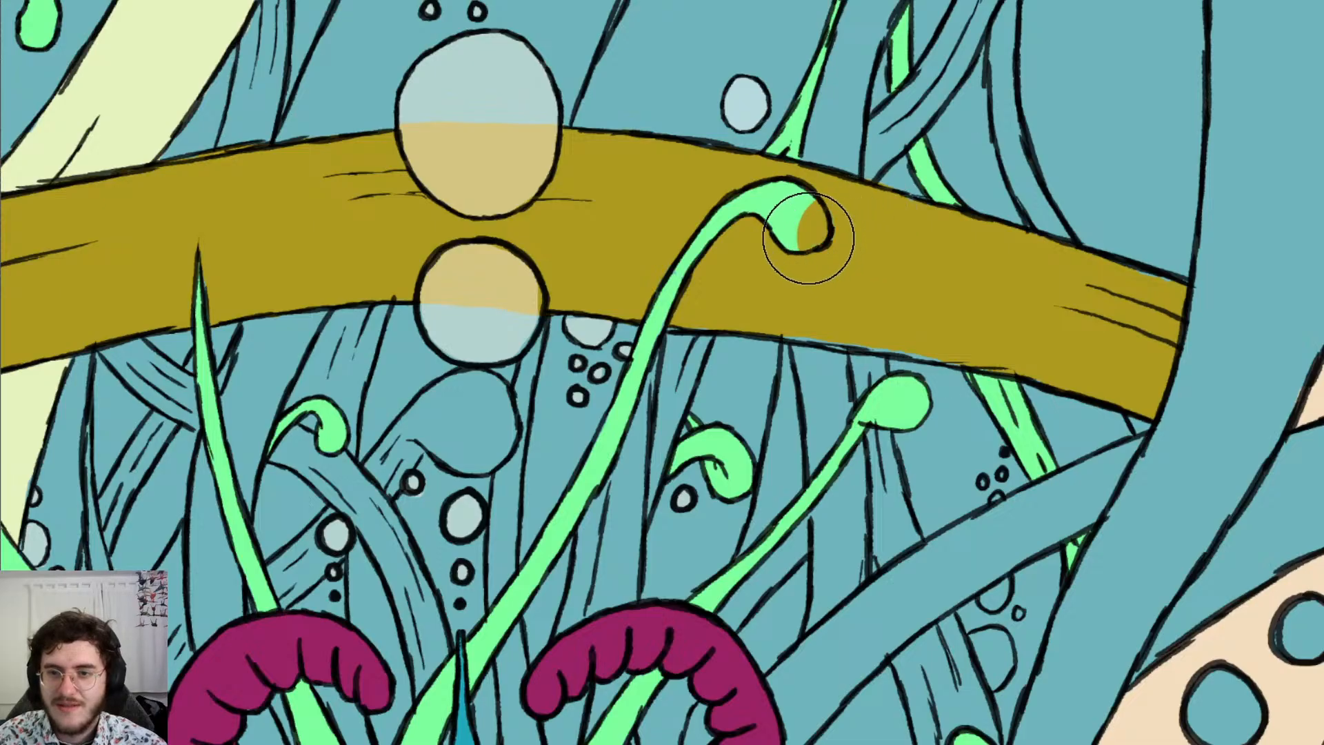
pyautogui.press('b')
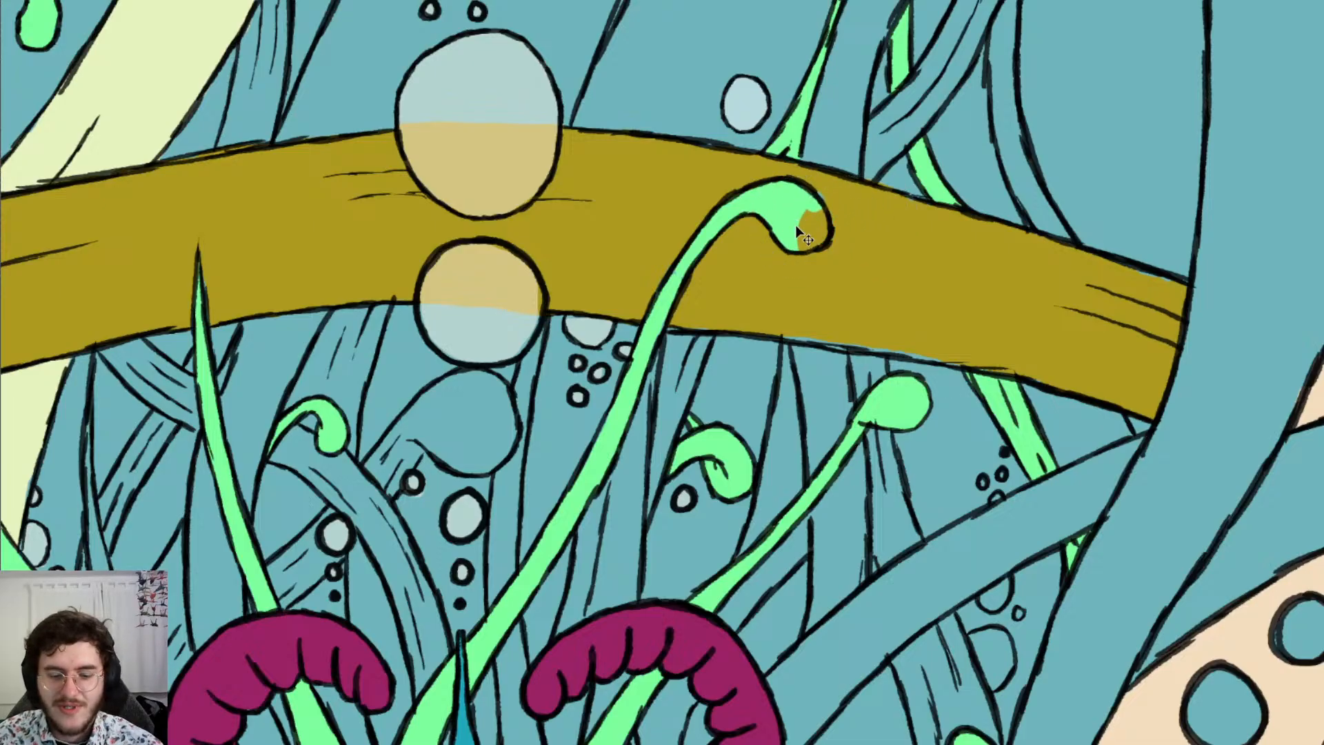
pyautogui.moveTo(810, 204); pyautogui.dragTo(809, 237)
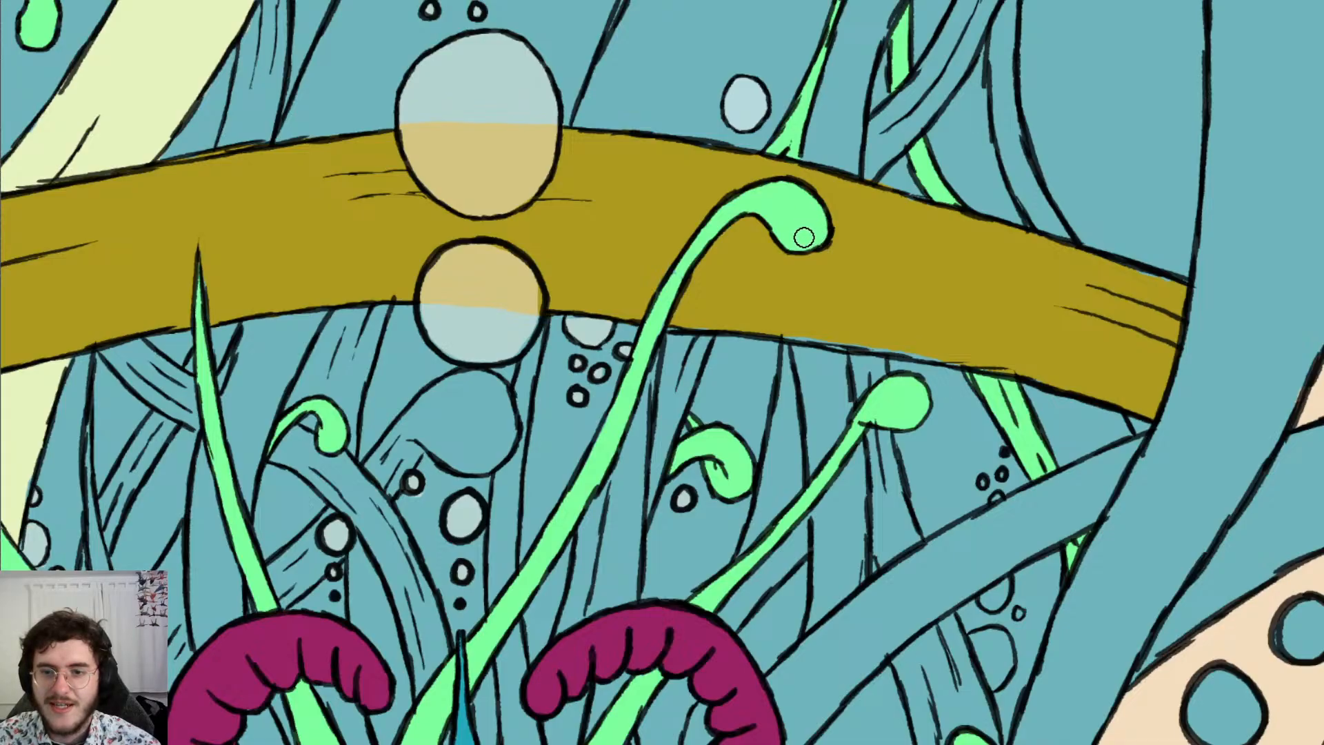
pyautogui.press('e')
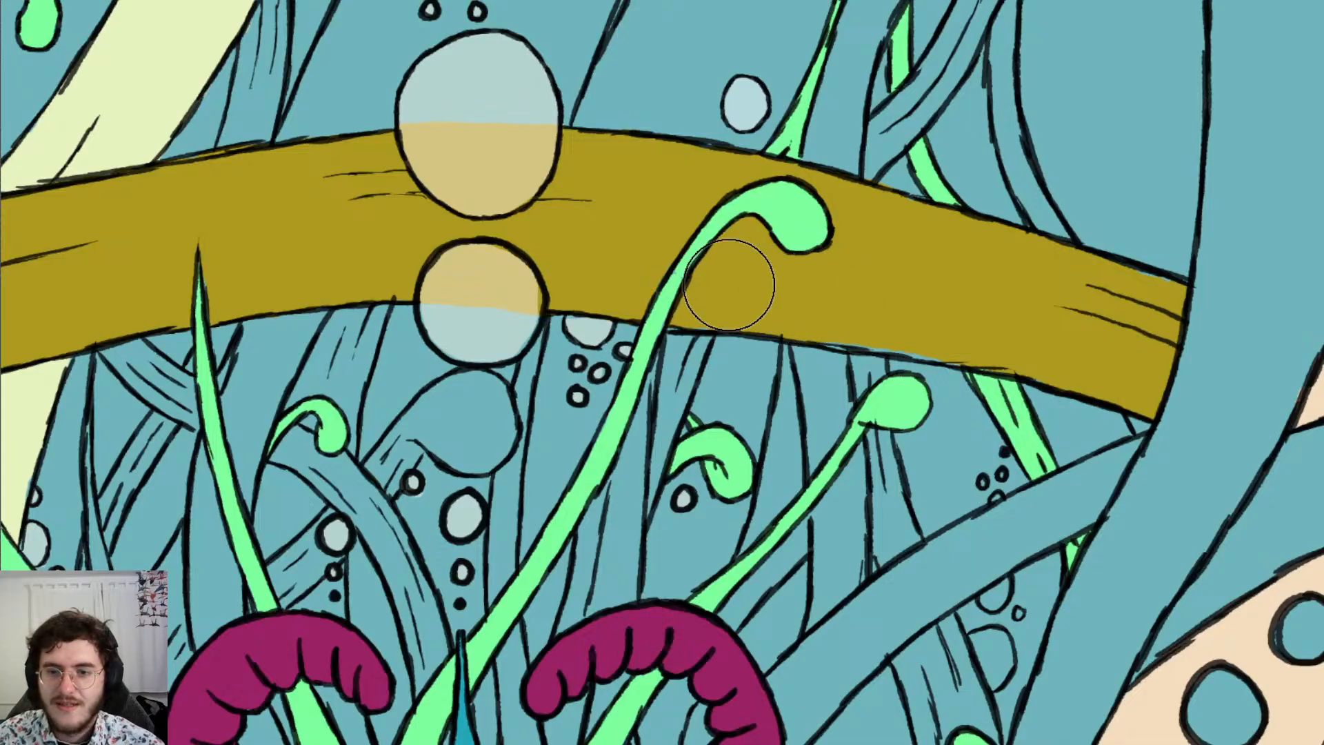
# Touch up the gold under the curled sprout and clean the spill off the halo's edges around the sprout
pyautogui.moveTo(729, 285); pyautogui.dragTo(698, 248)
pyautogui.press('b')
pyautogui.press('e')
pyautogui.moveTo(728, 269); pyautogui.dragTo(736, 287)
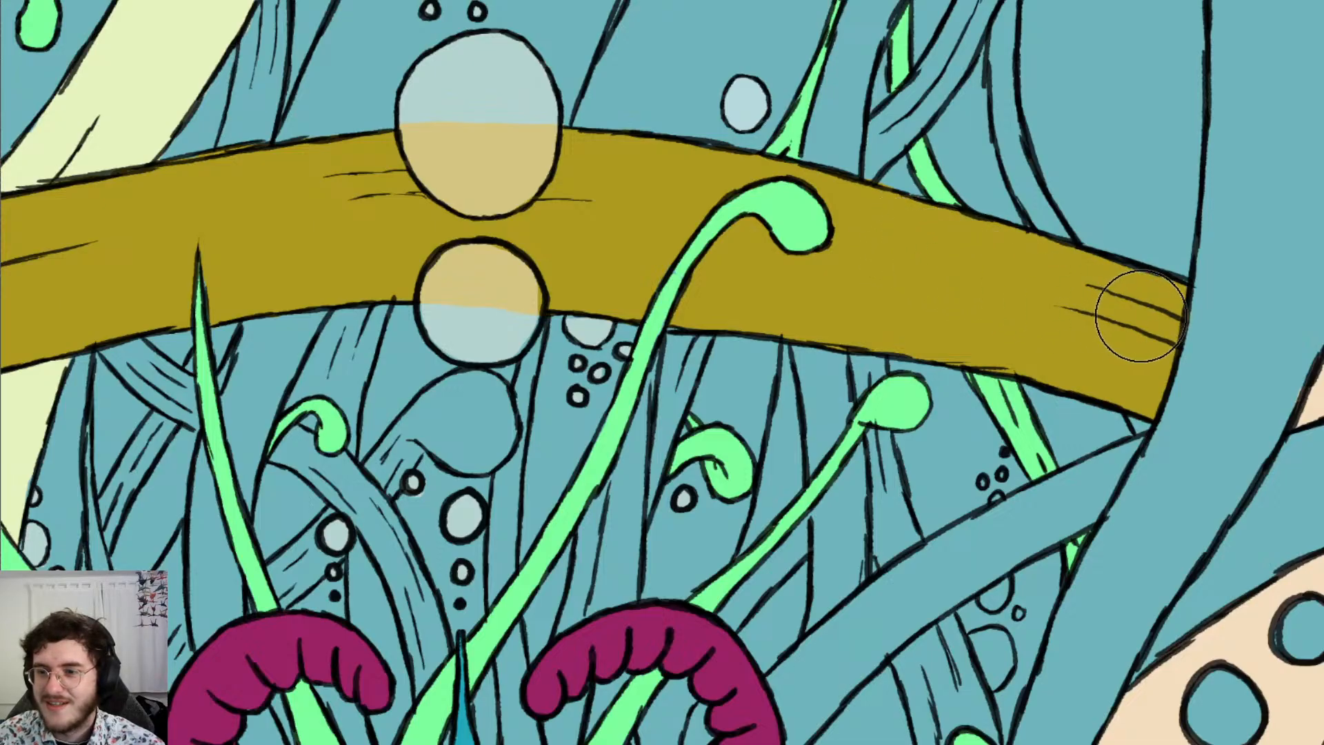
pyautogui.press('e')
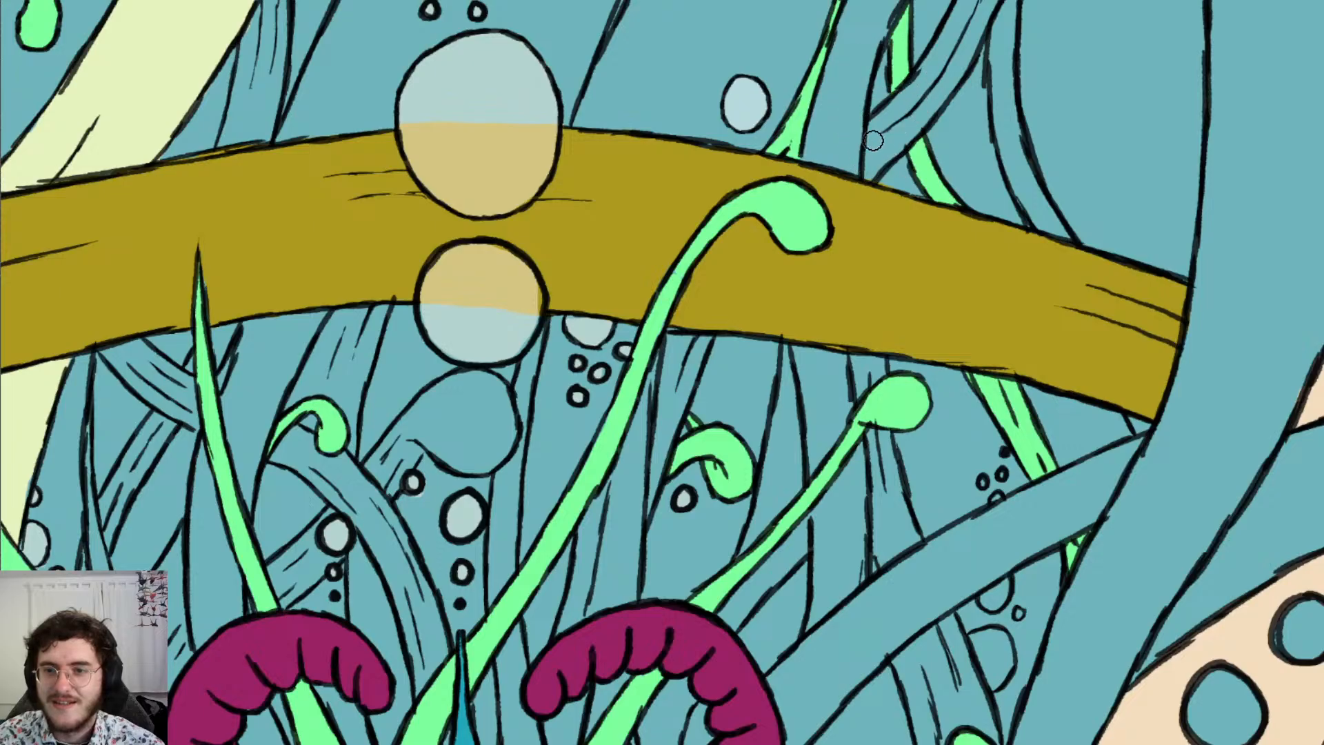
pyautogui.moveTo(892, 159); pyautogui.dragTo(890, 176)
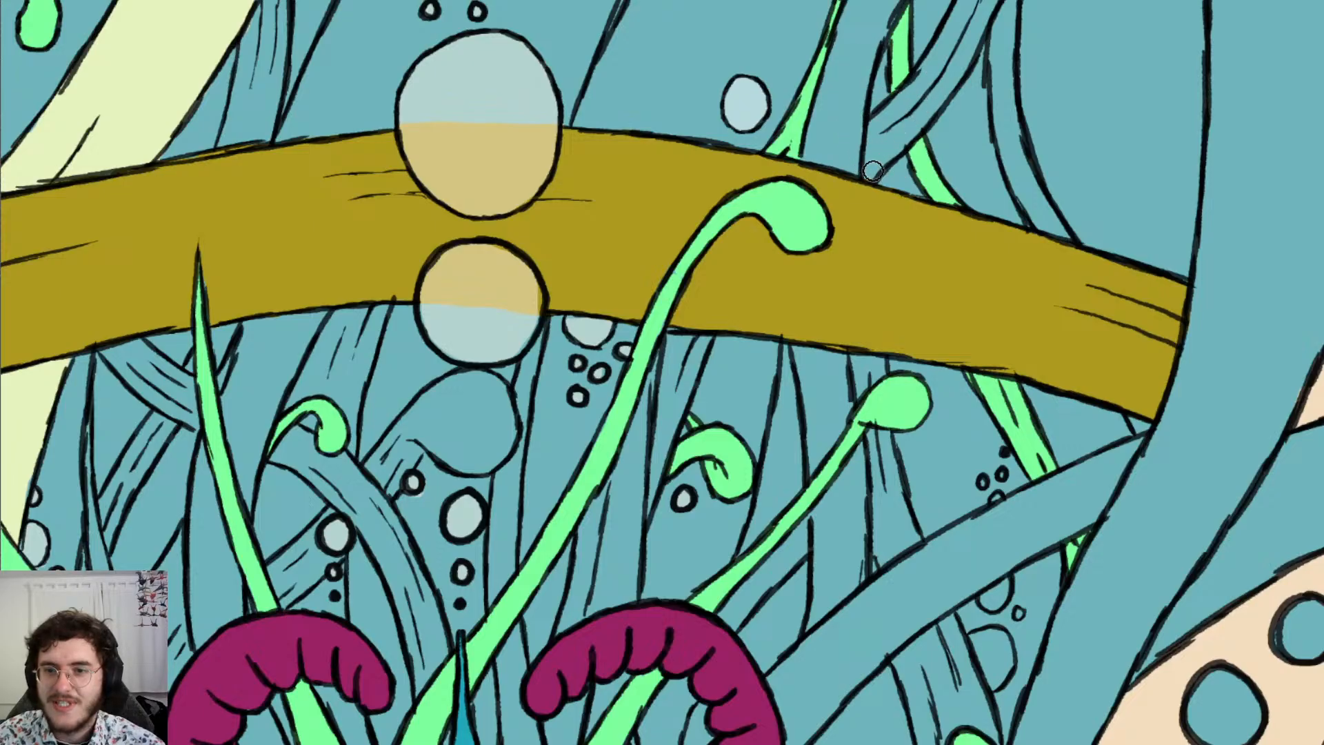
# Sample the pale yellow strand behind the halo and paint that colour on the strand below the peach tentacle at the canvas edge
pyautogui.scroll(-6, 808, 169)
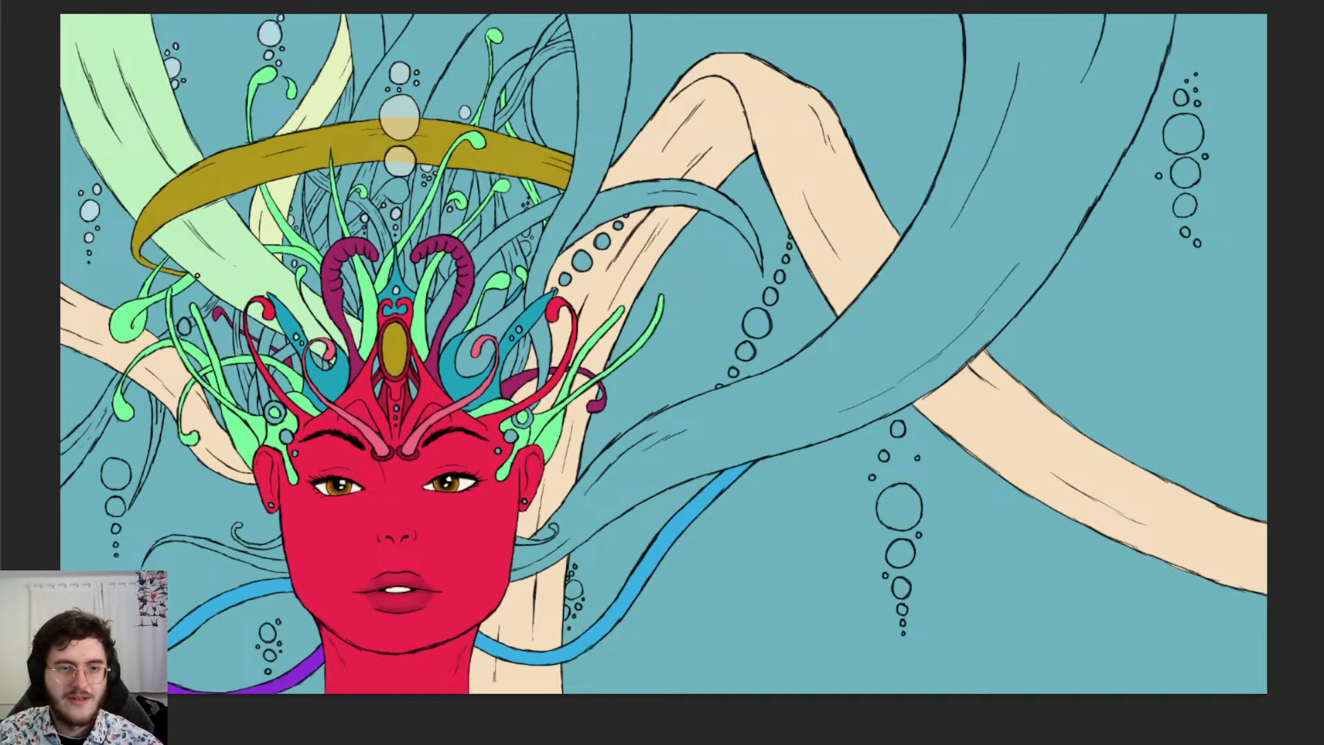
pyautogui.scroll(2, 156, 262)
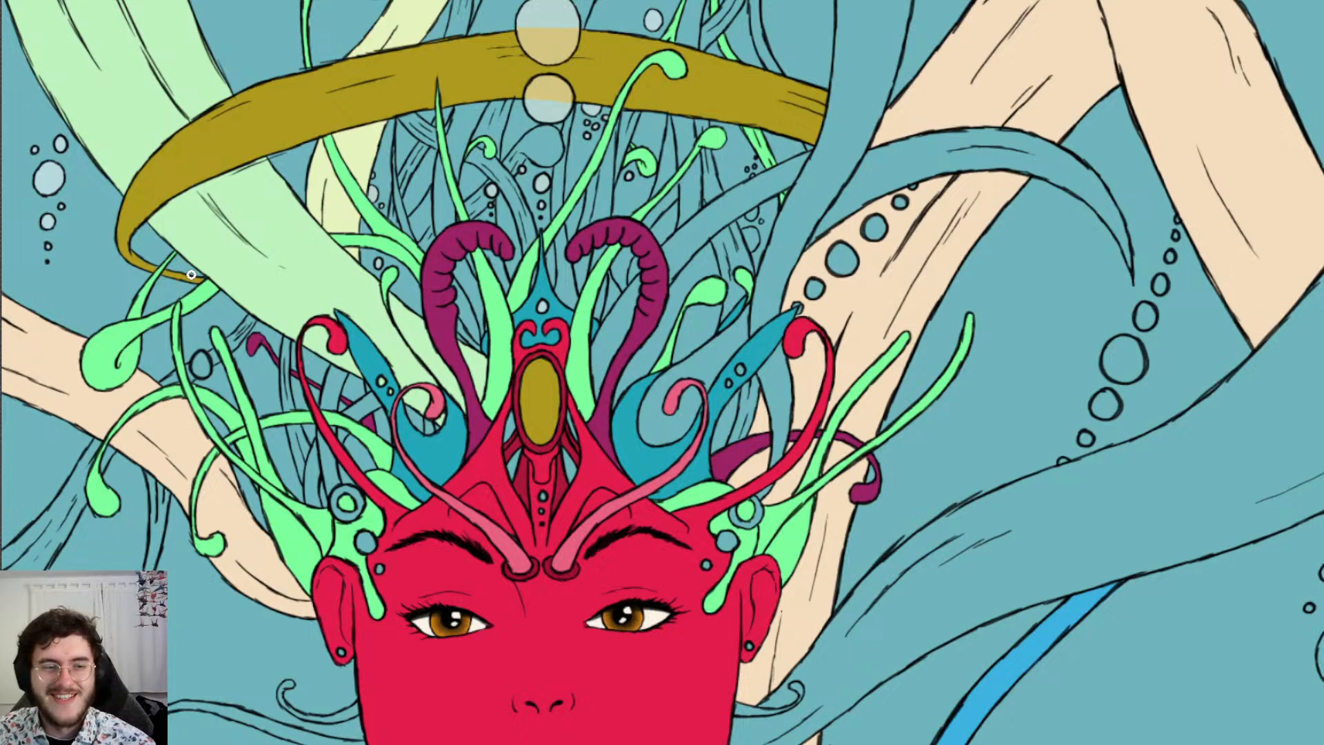
pyautogui.scroll(-4, 216, 257)
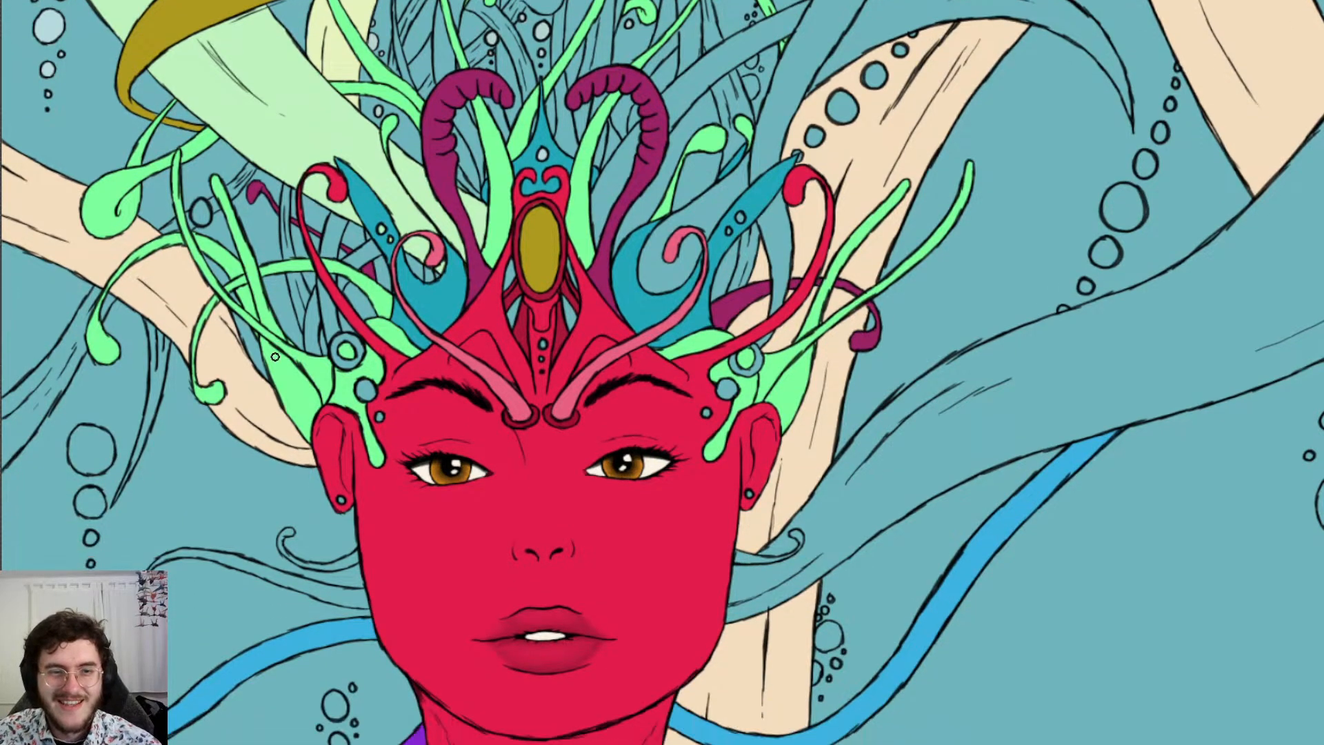
pyautogui.scroll(-1, 276, 356)
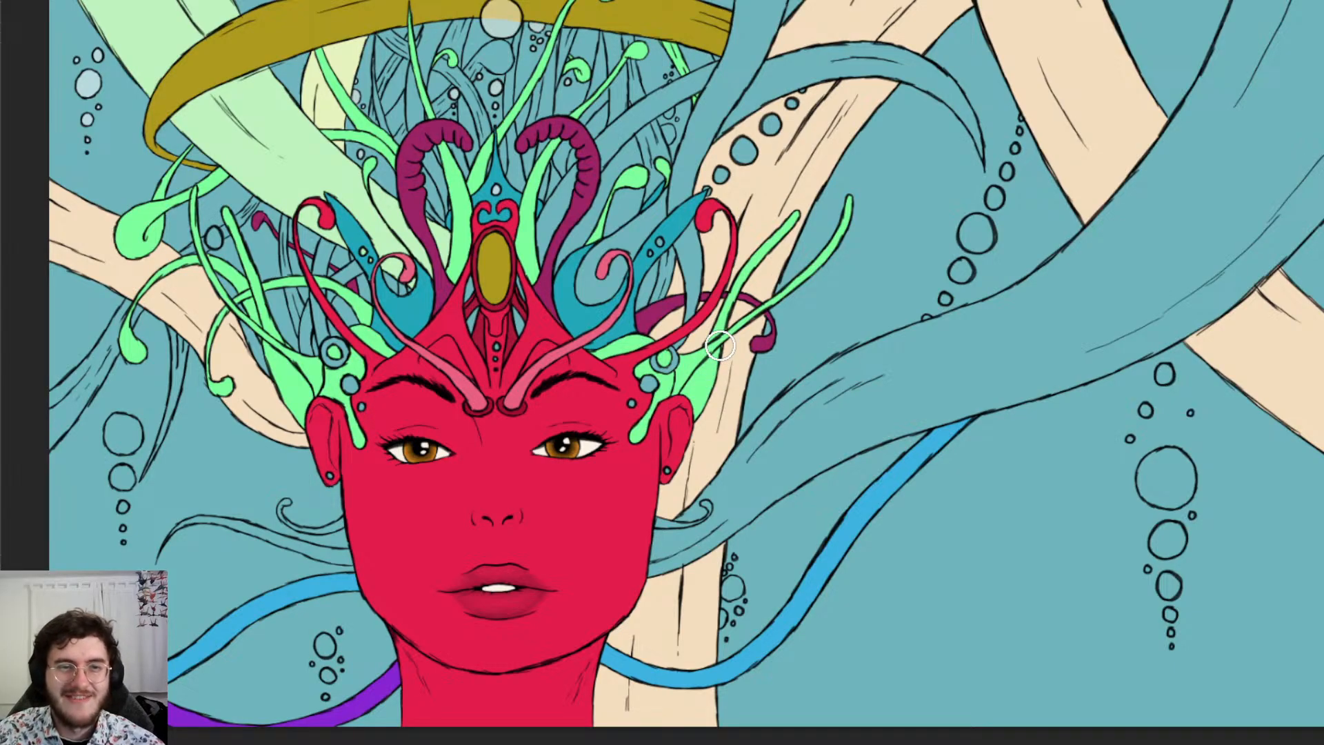
pyautogui.click(319, 110)
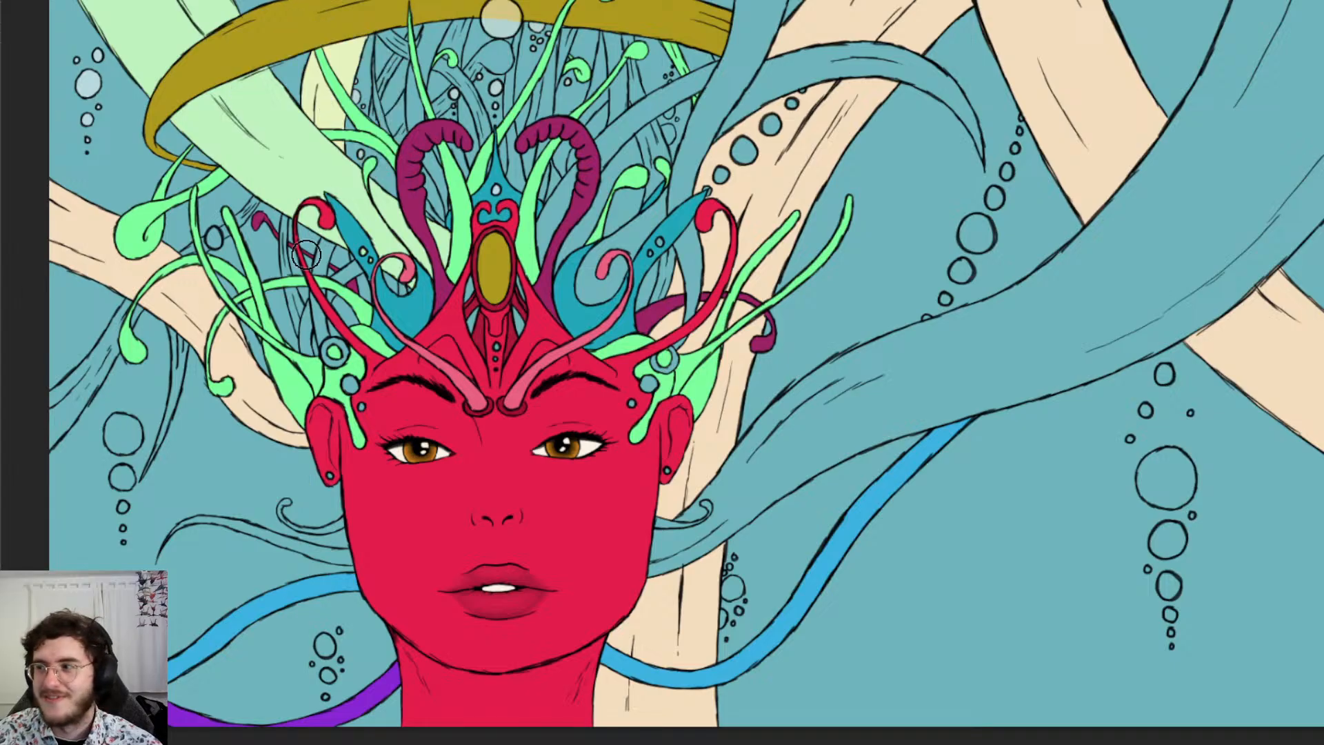
pyautogui.hscroll(-2, 113, 348)
pyautogui.hscroll(-5, 112, 342)
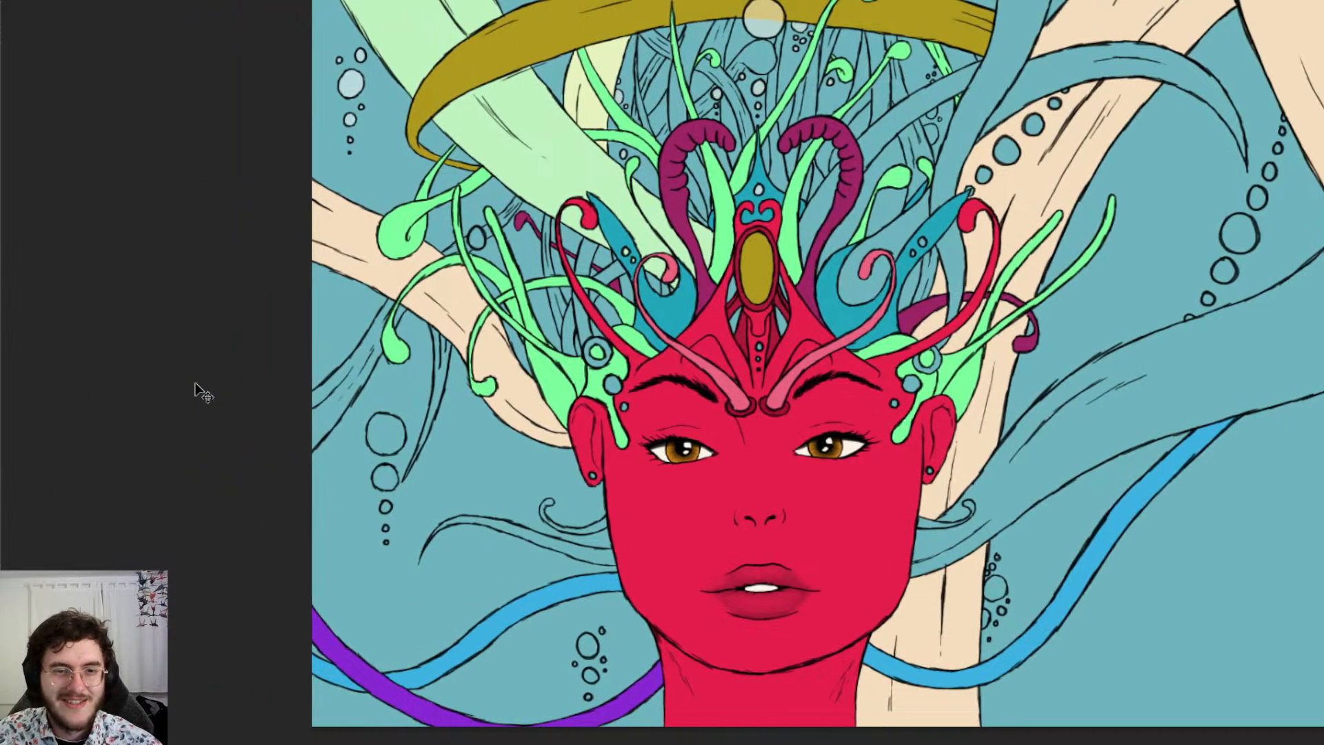
pyautogui.scroll(1, 686, 26)
pyautogui.scroll(3, 606, 138)
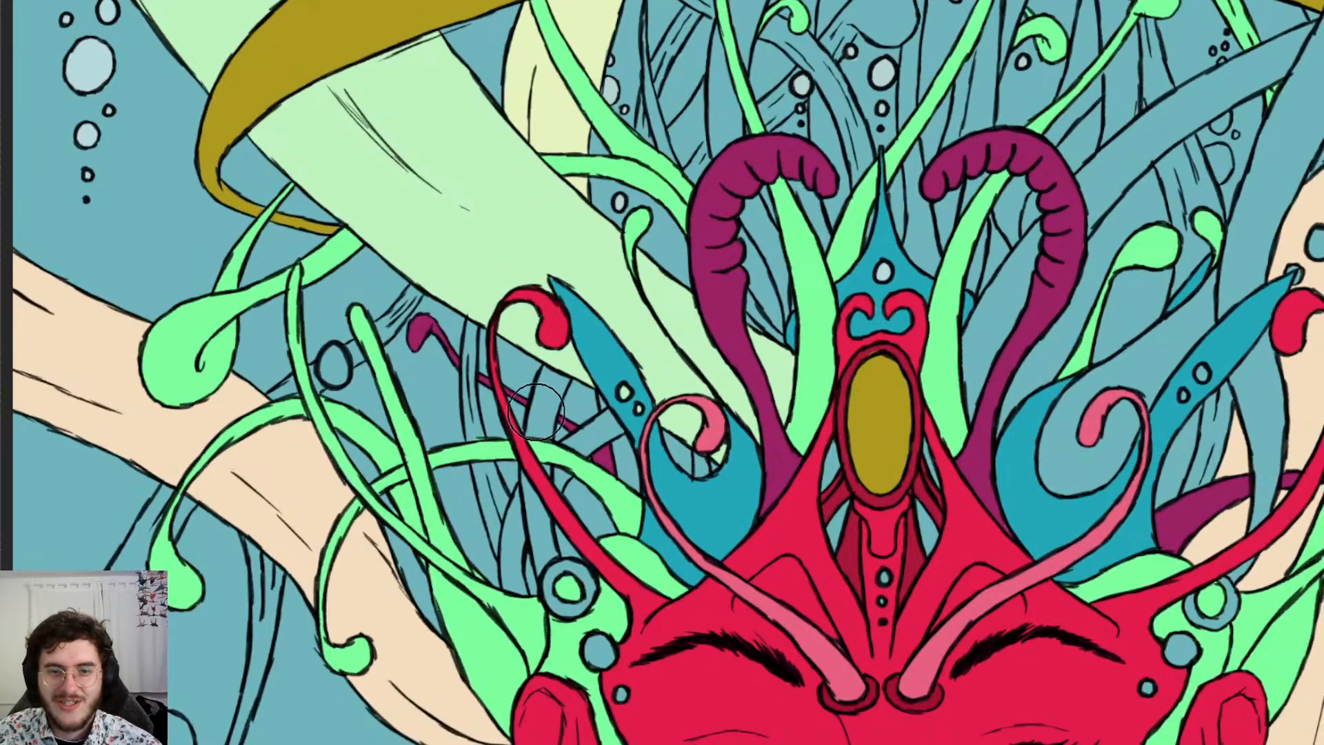
pyautogui.scroll(-4, 526, 351)
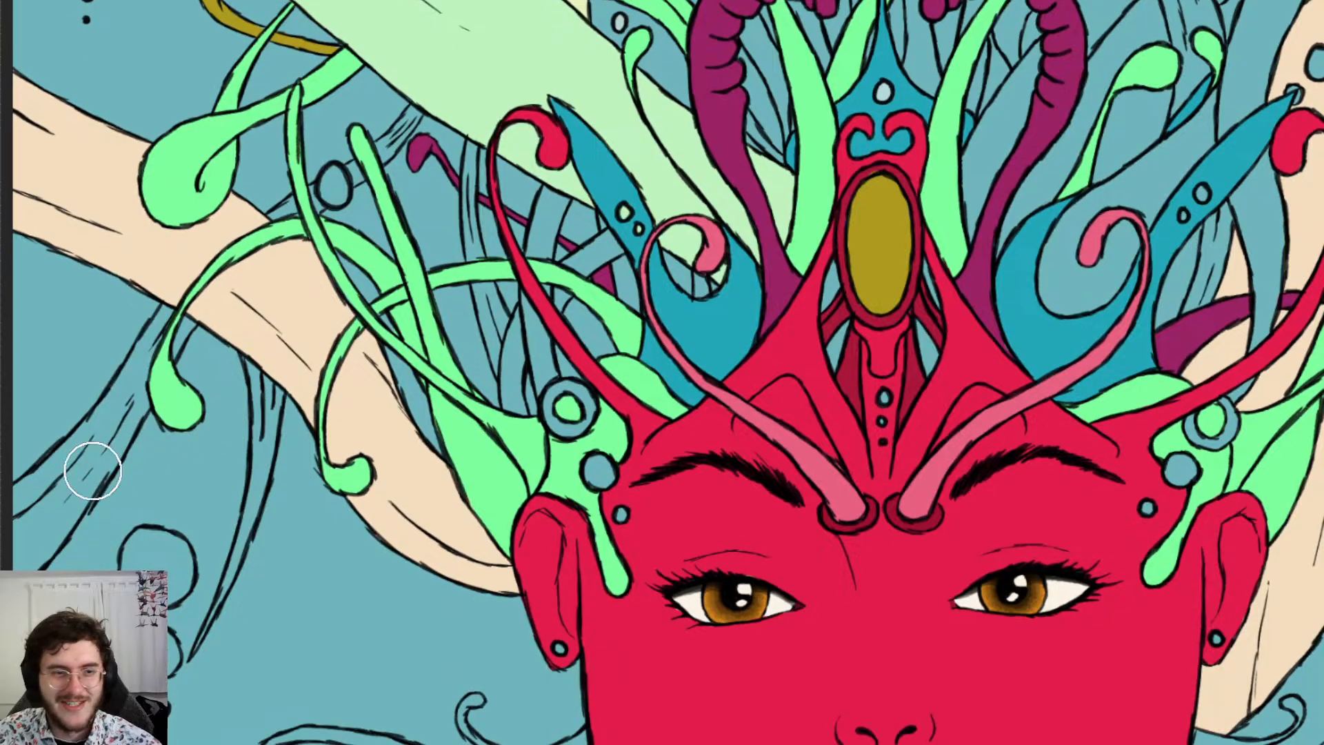
pyautogui.hscroll(-2, 89, 467)
pyautogui.hscroll(-1, 132, 528)
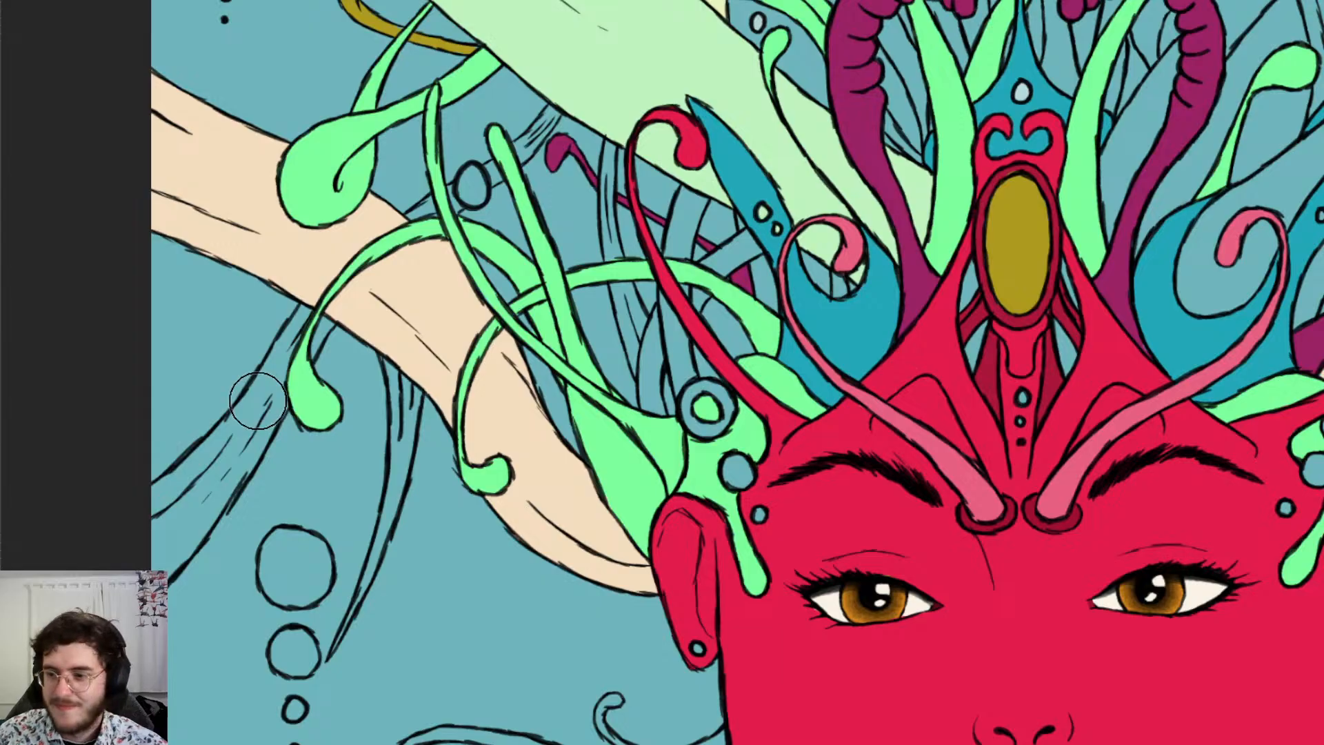
pyautogui.scroll(-8, 390, 383)
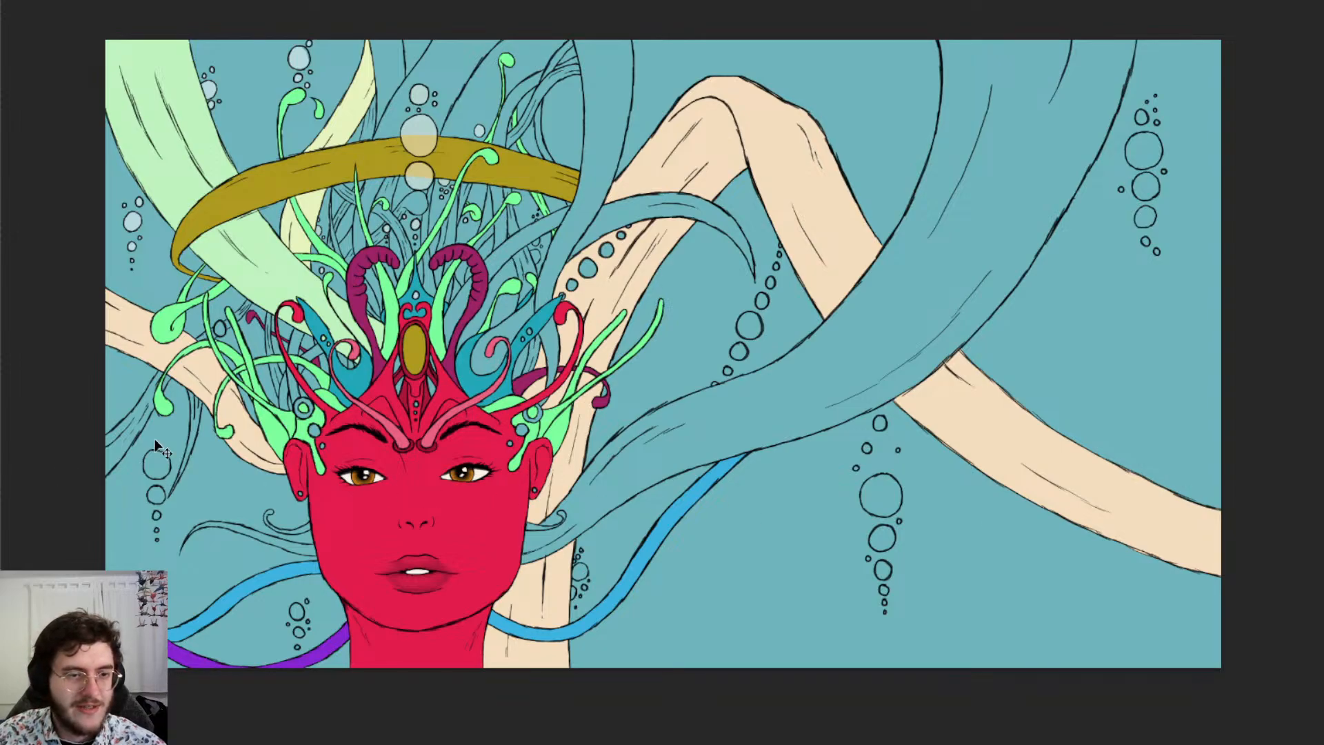
pyautogui.scroll(8, 155, 439)
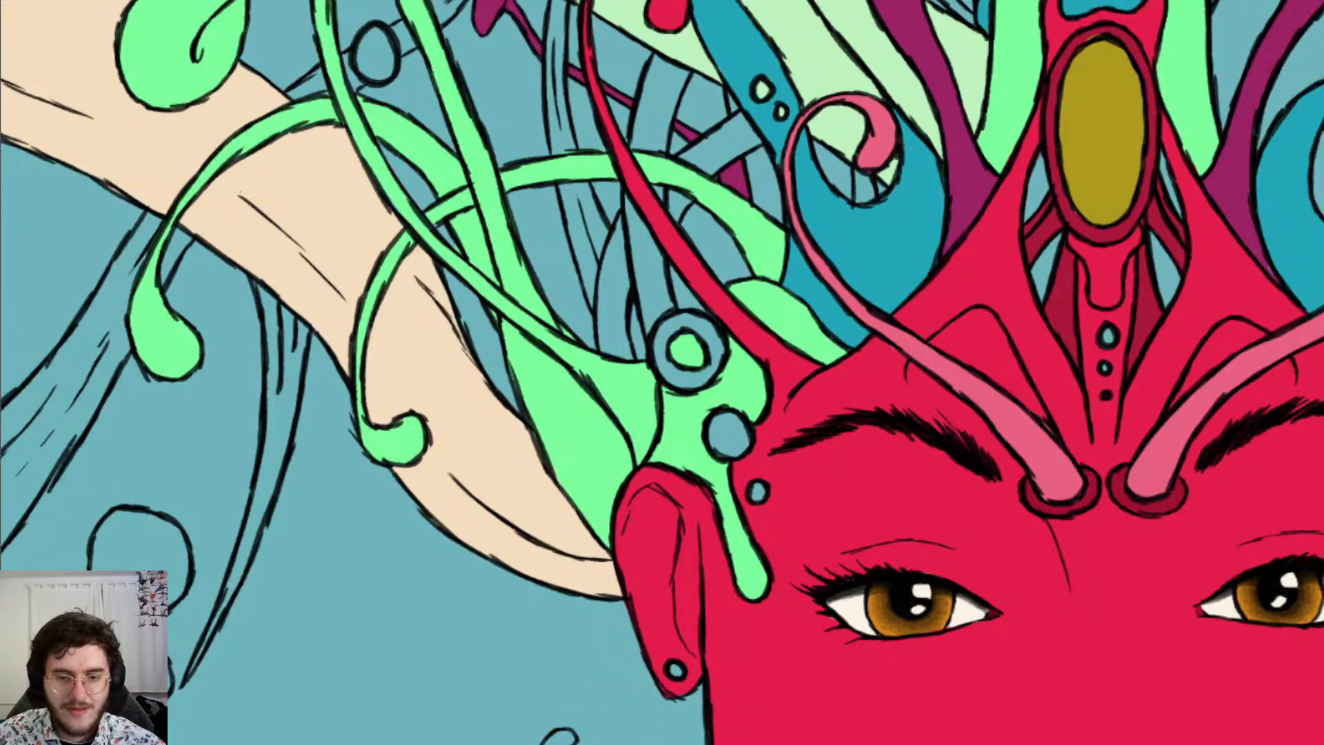
pyautogui.moveTo(617, 744); pyautogui.dragTo(502, 744)
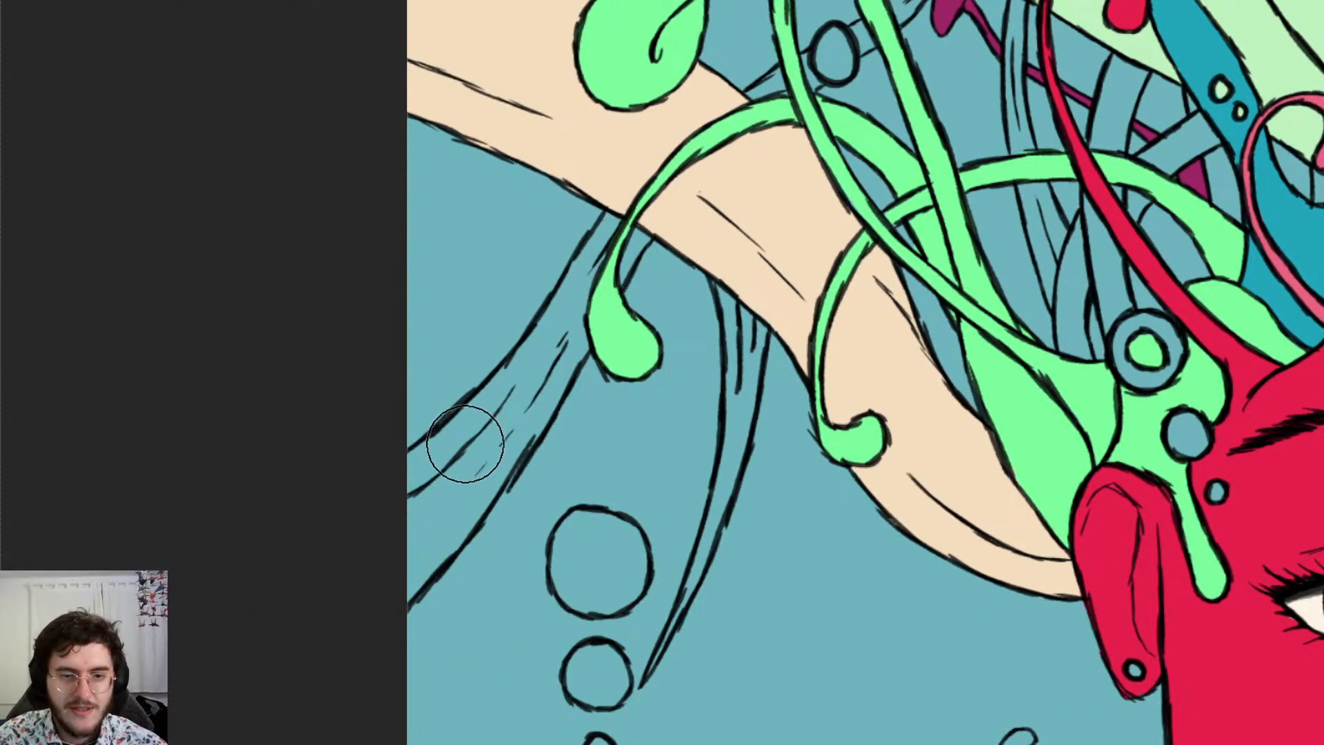
pyautogui.moveTo(428, 476)
pyautogui.mouseDown()
pyautogui.moveTo(590, 323)
pyautogui.moveTo(610, 274)
pyautogui.moveTo(656, 230)
pyautogui.moveTo(642, 295)
pyautogui.moveTo(652, 258)
pyautogui.mouseUp()
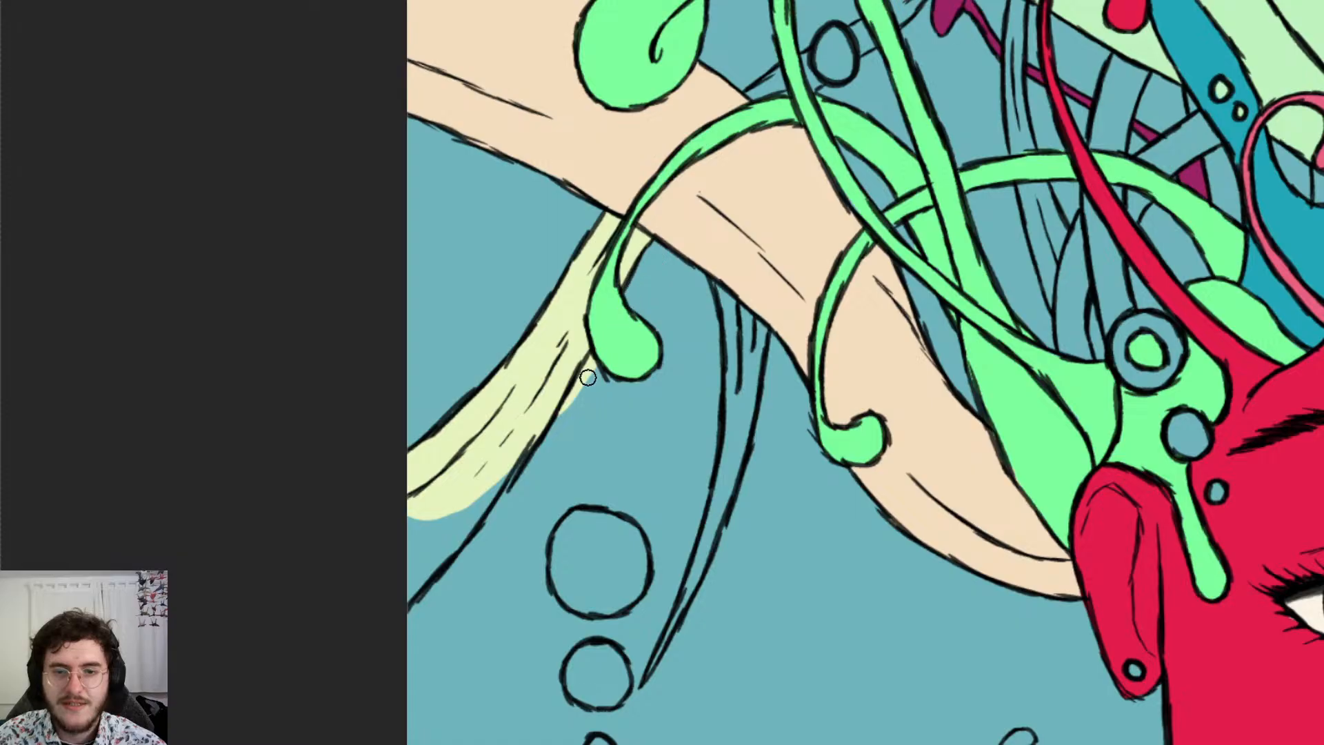
# Fill the rest of the strand with pale yellow down to the canvas edge using a larger brush, keeping inside its outline
pyautogui.press(']')
pyautogui.press(']')
pyautogui.press(']')
pyautogui.press(']')
pyautogui.press(']')
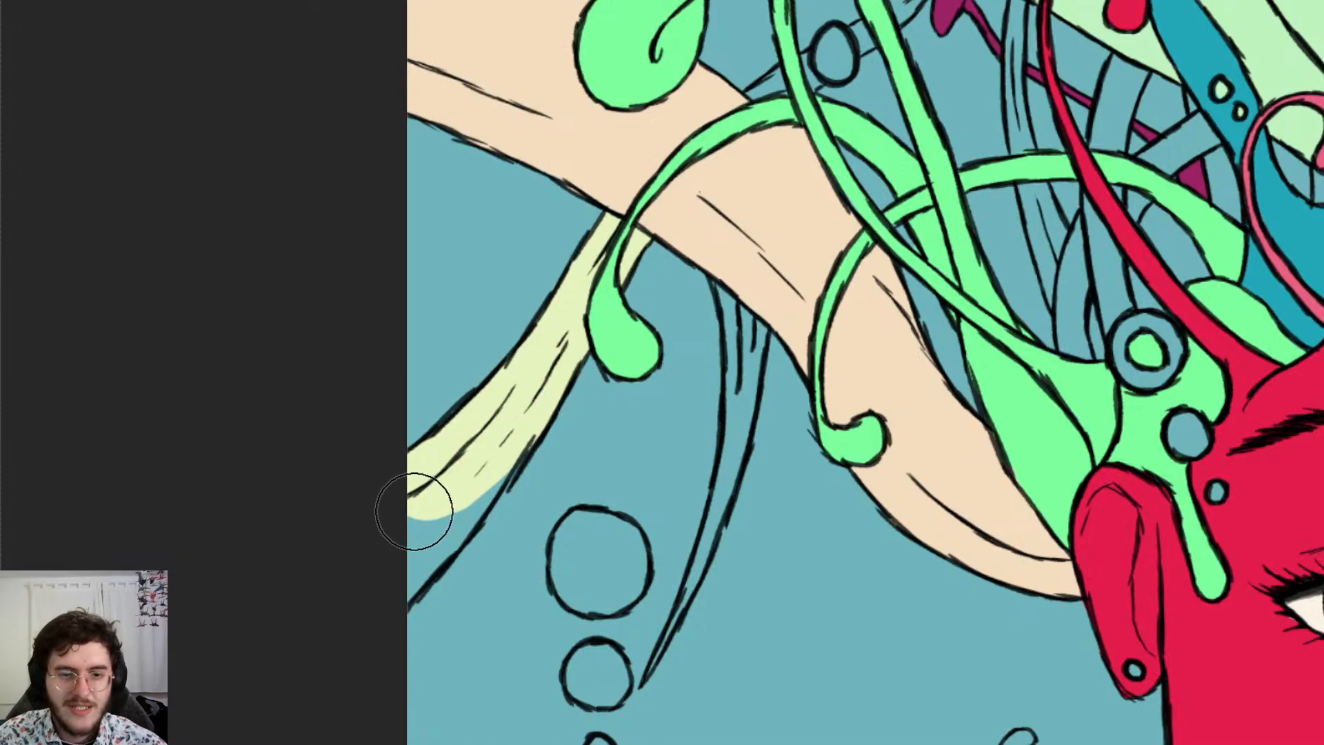
pyautogui.moveTo(394, 572); pyautogui.dragTo(462, 473)
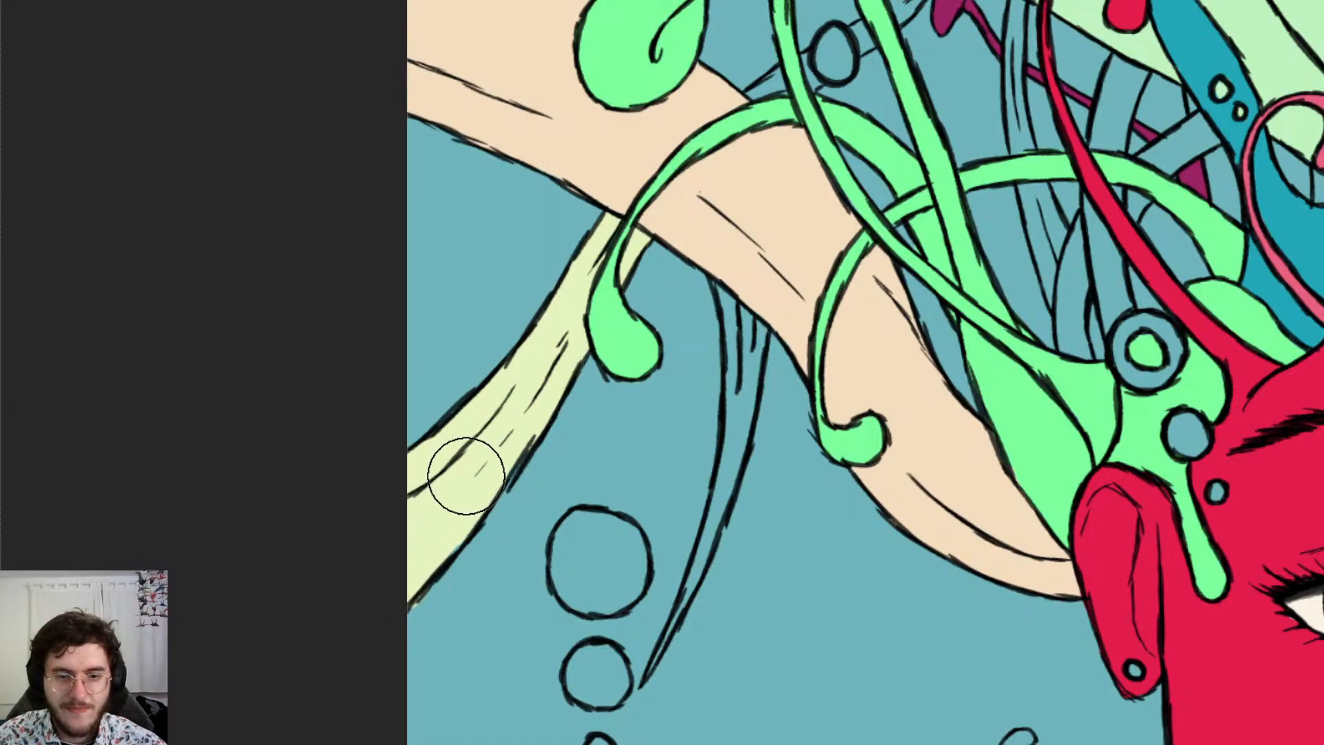
pyautogui.press('[')
pyautogui.press('[')
pyautogui.press('[')
pyautogui.press('[')
pyautogui.press('[')
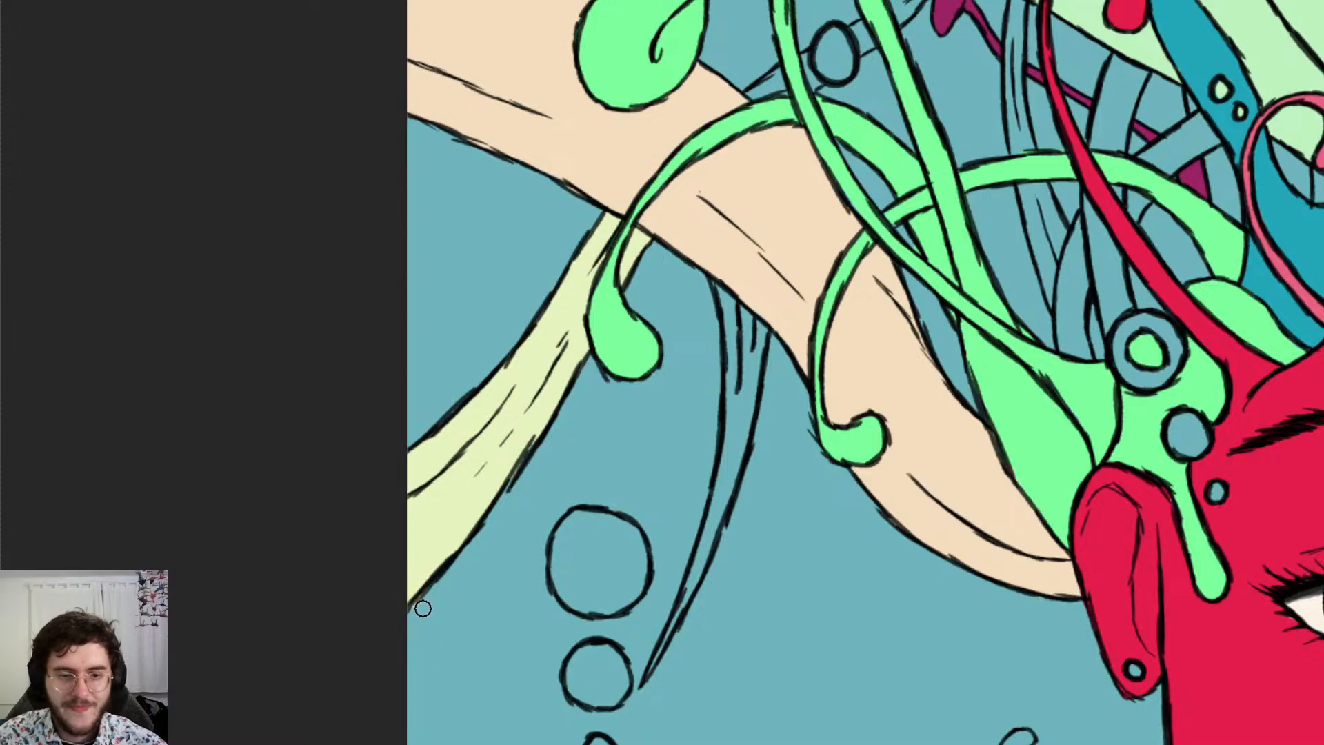
# Ready the brush for colouring the strand sections between the green sprouts above the peach tentacle
pyautogui.scroll(-3, 433, 591)
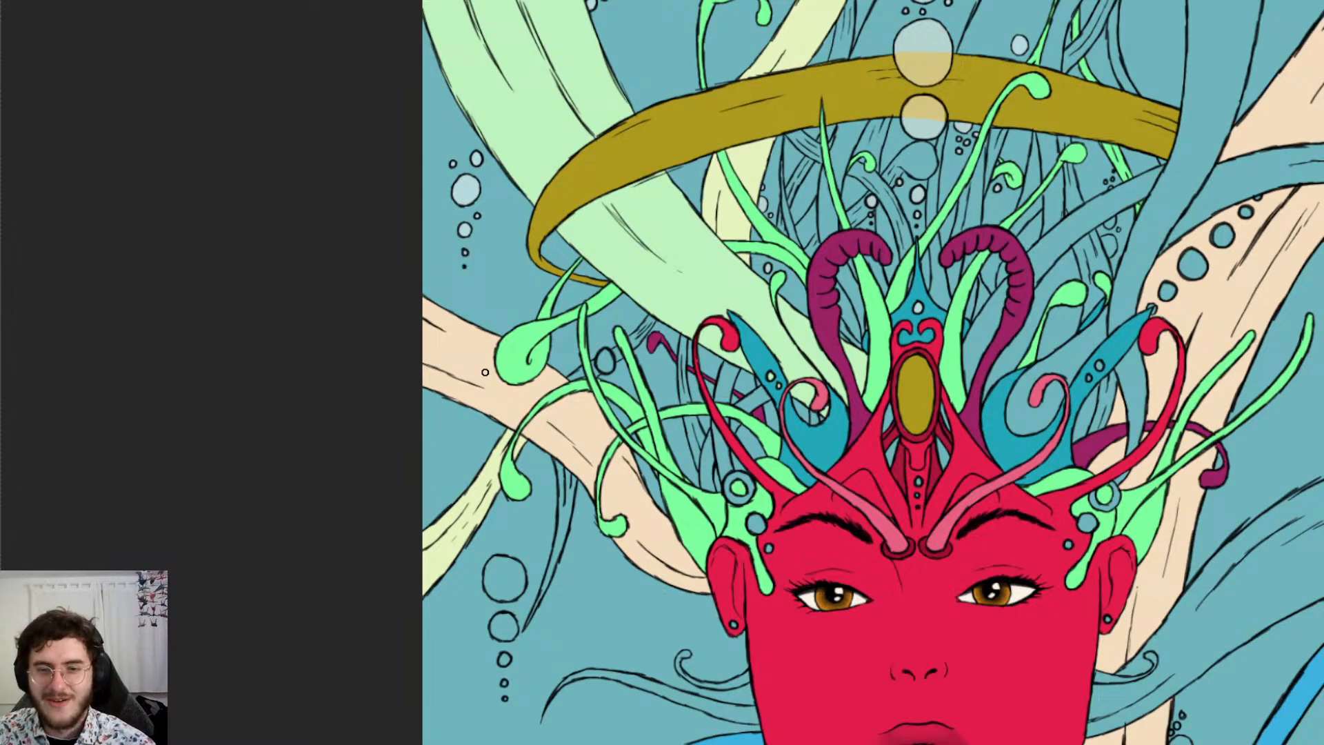
pyautogui.scroll(-2, 485, 373)
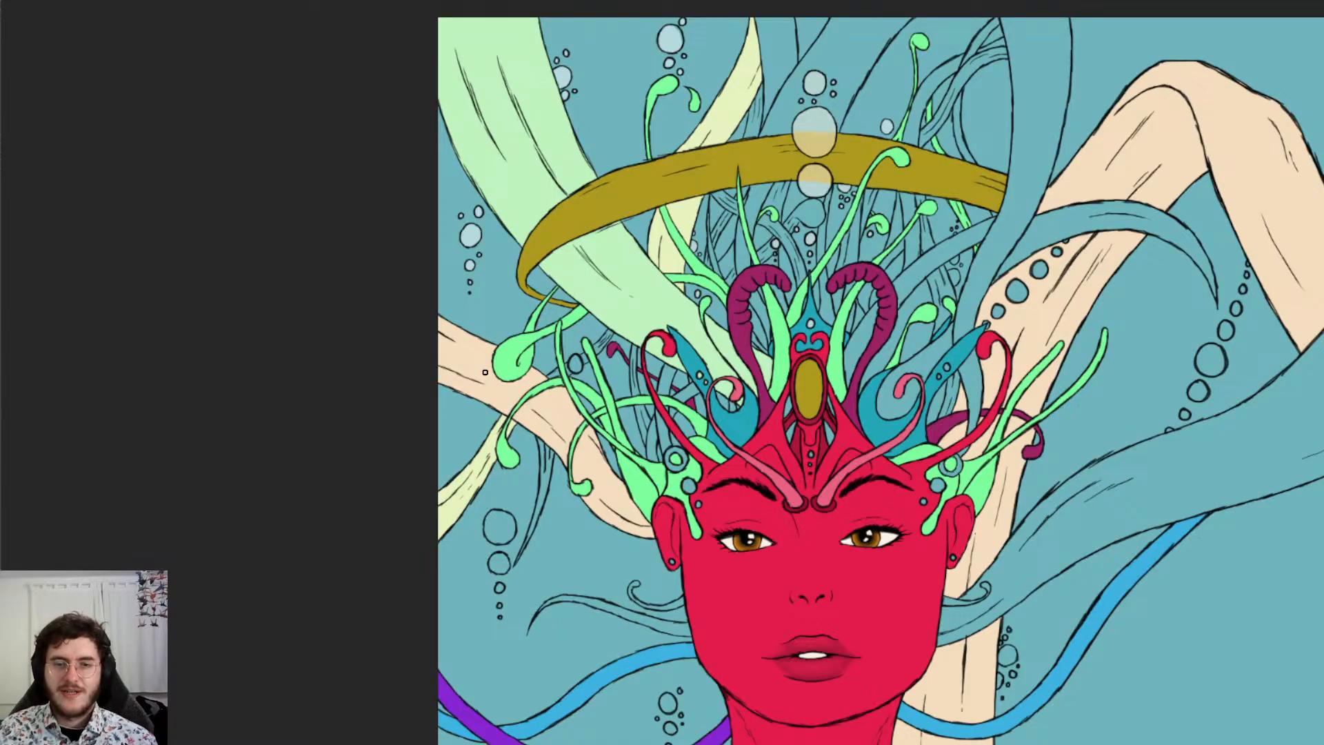
pyautogui.scroll(8, 485, 373)
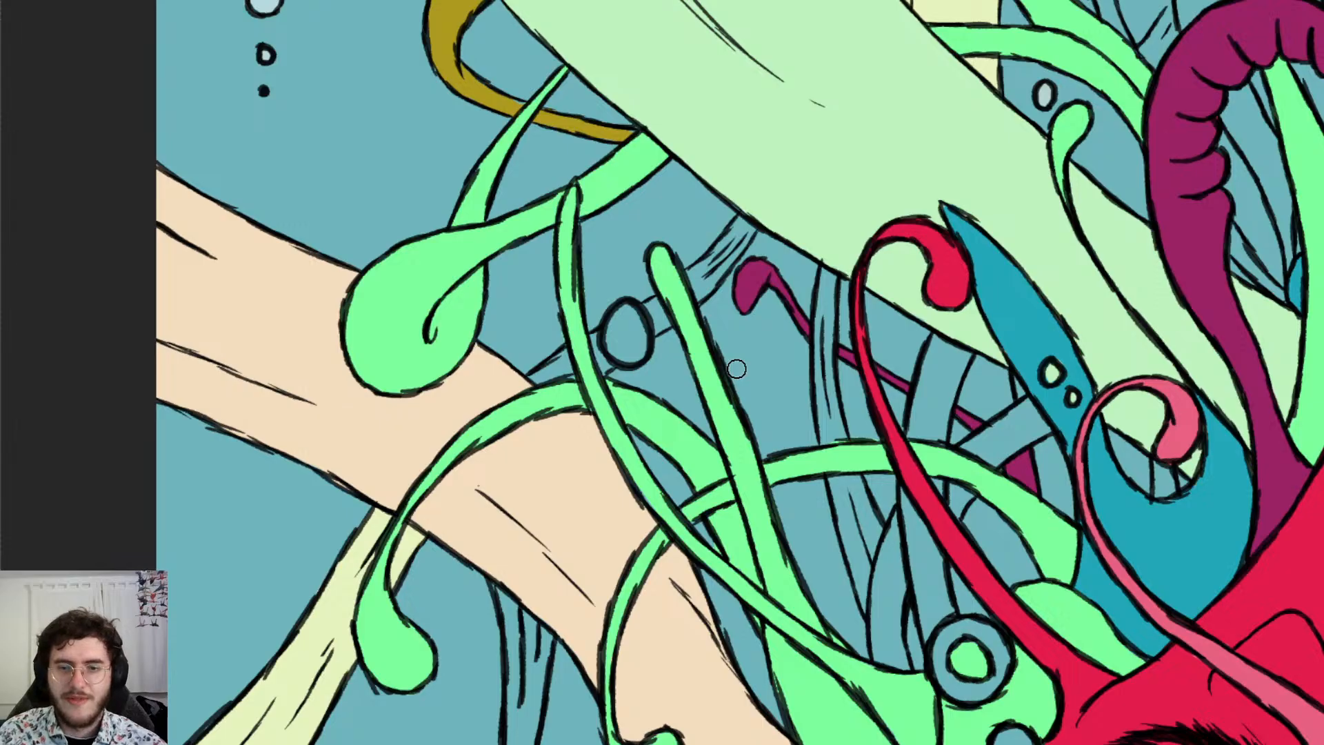
pyautogui.press('b')
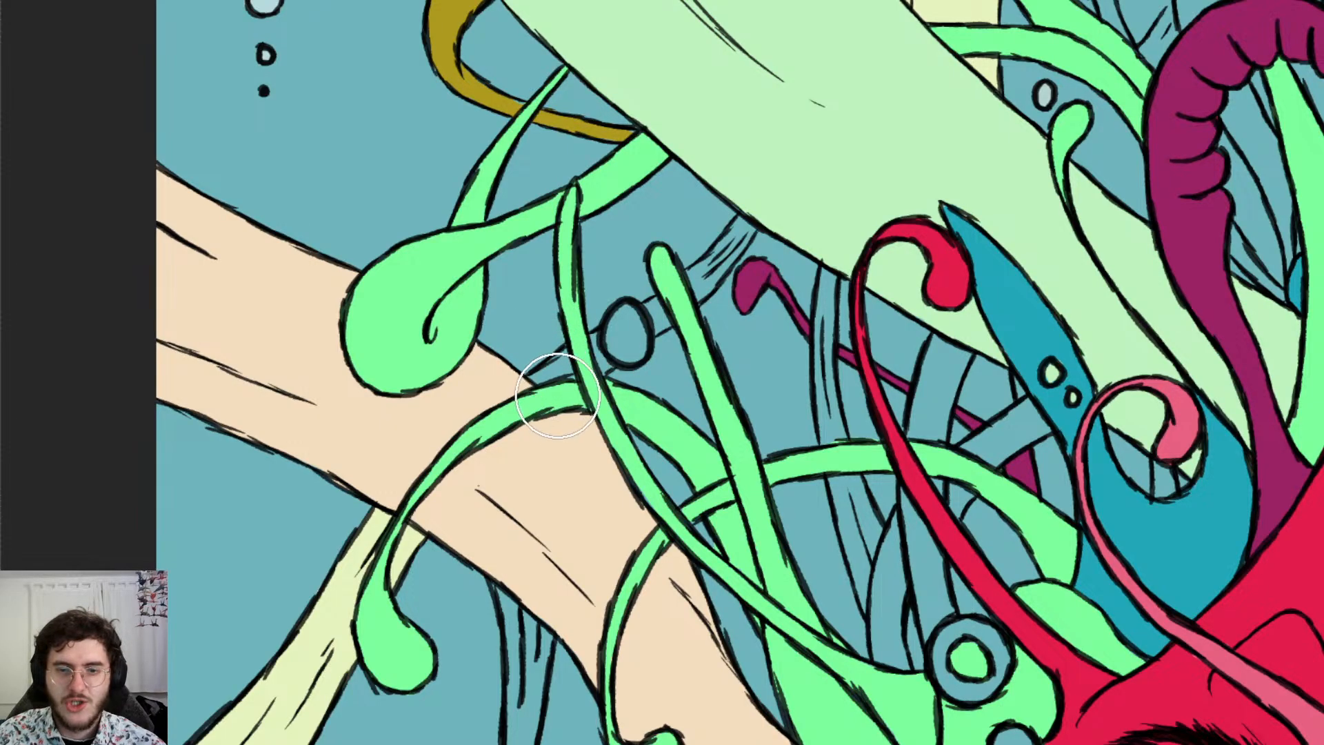
# Paint the background strand beside the small ring pale yellow where it emerges behind the peach tentacle, and erase the overspill inside the ring
pyautogui.moveTo(557, 395)
pyautogui.mouseDown()
pyautogui.moveTo(555, 383)
pyautogui.moveTo(606, 366)
pyautogui.mouseUp()
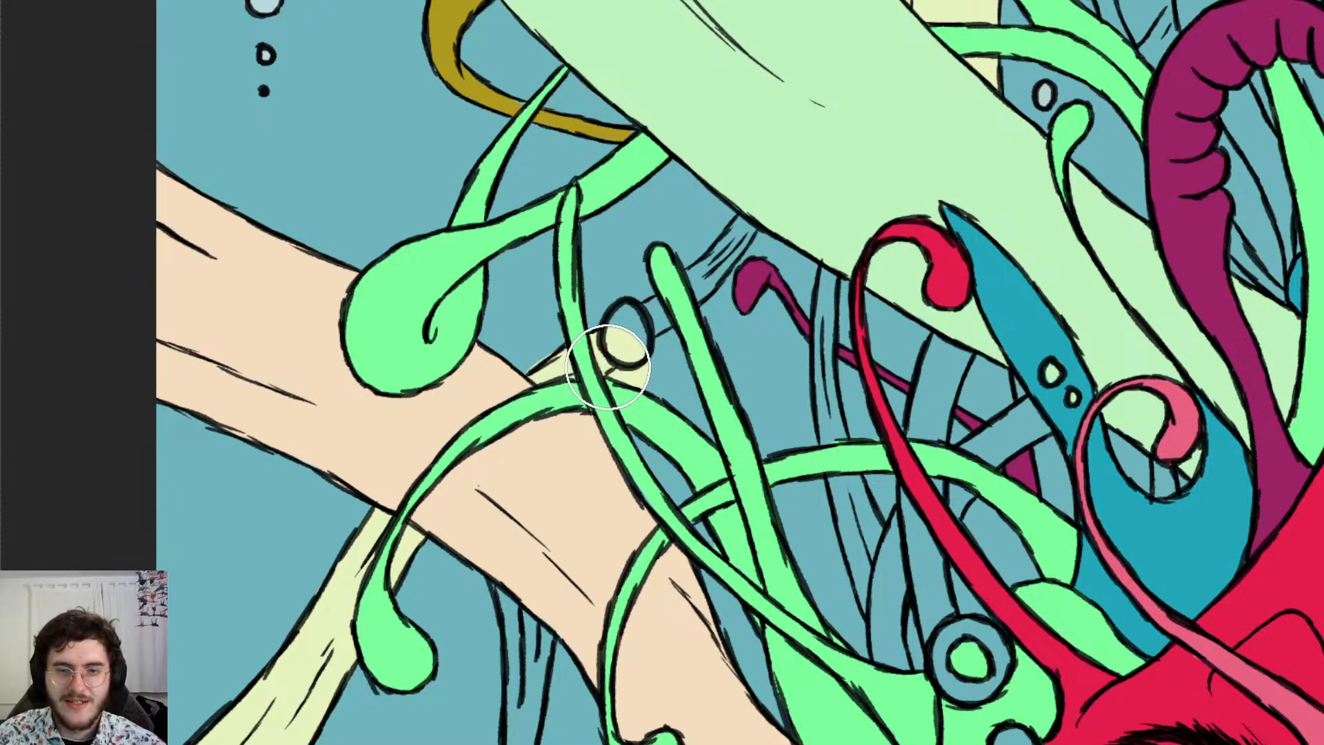
pyautogui.press('e')
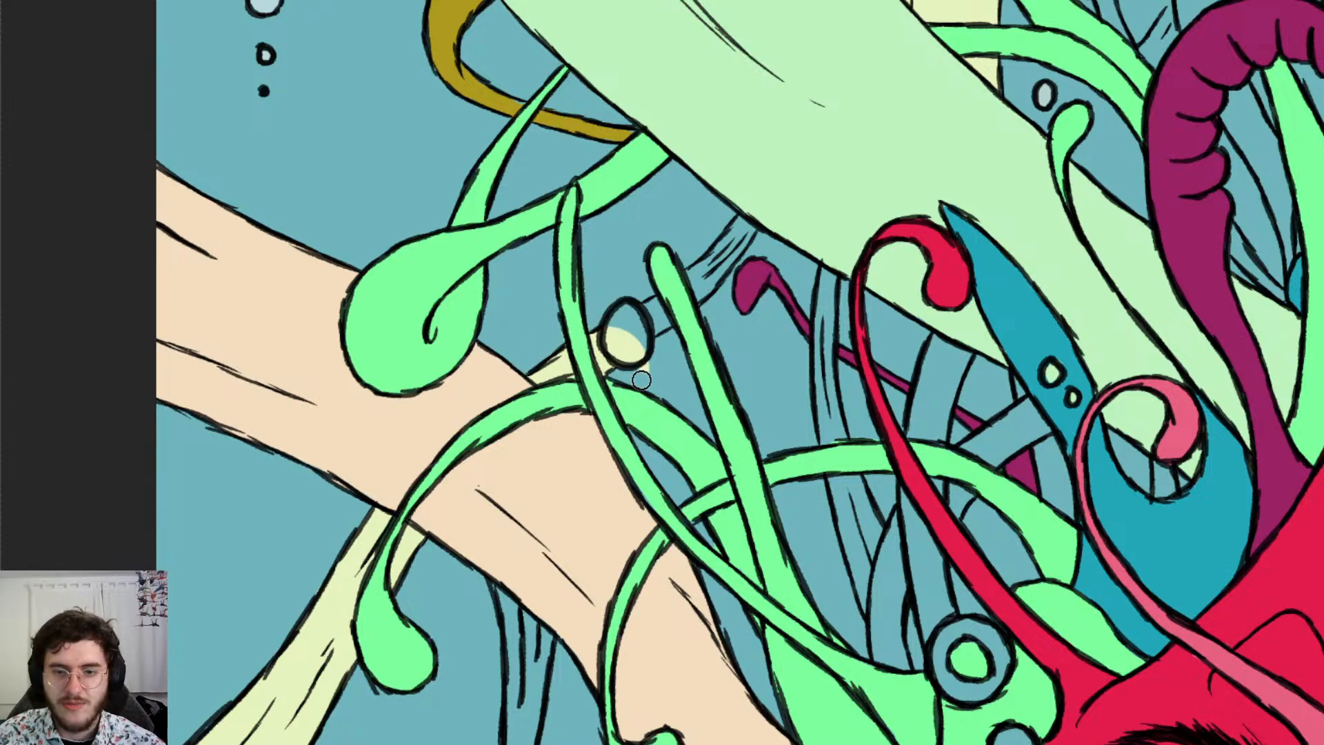
pyautogui.moveTo(617, 340); pyautogui.dragTo(634, 348)
pyautogui.press('b')
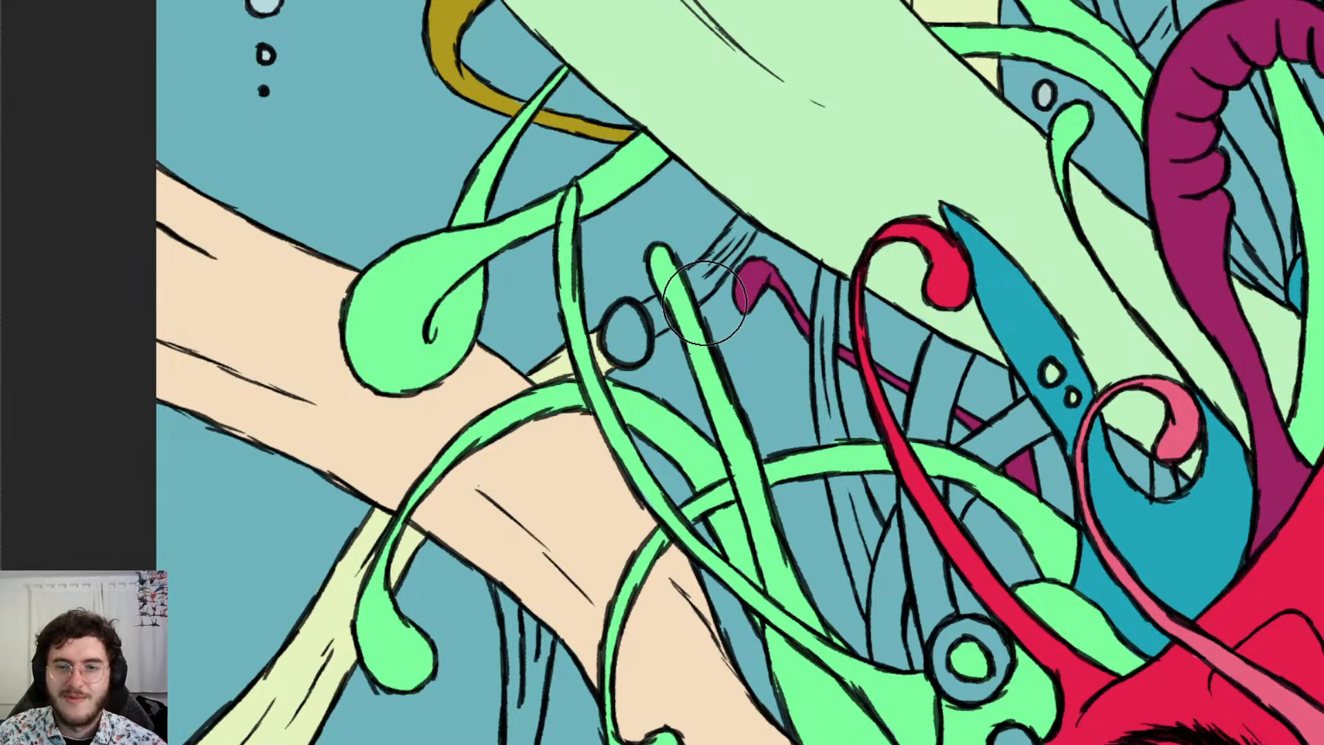
# Extend the pale yellow strand up to the light green tentacle and erase the overspill around the small magenta tendril
pyautogui.moveTo(717, 302)
pyautogui.mouseDown()
pyautogui.moveTo(755, 255)
pyautogui.moveTo(669, 337)
pyautogui.moveTo(631, 314)
pyautogui.moveTo(637, 356)
pyautogui.moveTo(704, 369)
pyautogui.moveTo(661, 350)
pyautogui.moveTo(765, 296)
pyautogui.moveTo(711, 335)
pyautogui.moveTo(746, 287)
pyautogui.moveTo(721, 295)
pyautogui.mouseUp()
pyautogui.press('e')
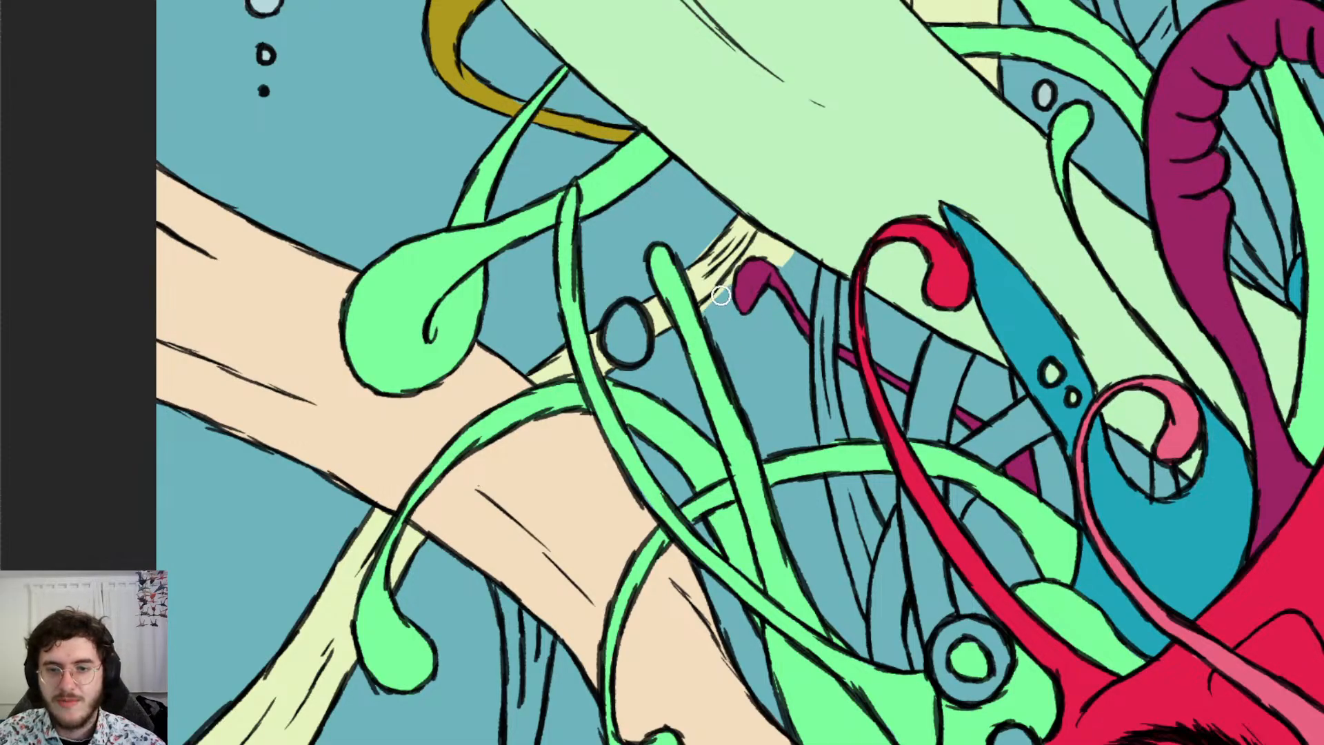
pyautogui.moveTo(702, 243)
pyautogui.mouseDown()
pyautogui.moveTo(686, 248)
pyautogui.moveTo(721, 224)
pyautogui.mouseUp()
pyautogui.moveTo(712, 304)
pyautogui.mouseDown()
pyautogui.moveTo(702, 322)
pyautogui.moveTo(772, 234)
pyautogui.moveTo(747, 259)
pyautogui.moveTo(774, 242)
pyautogui.moveTo(765, 260)
pyautogui.moveTo(780, 271)
pyautogui.mouseUp()
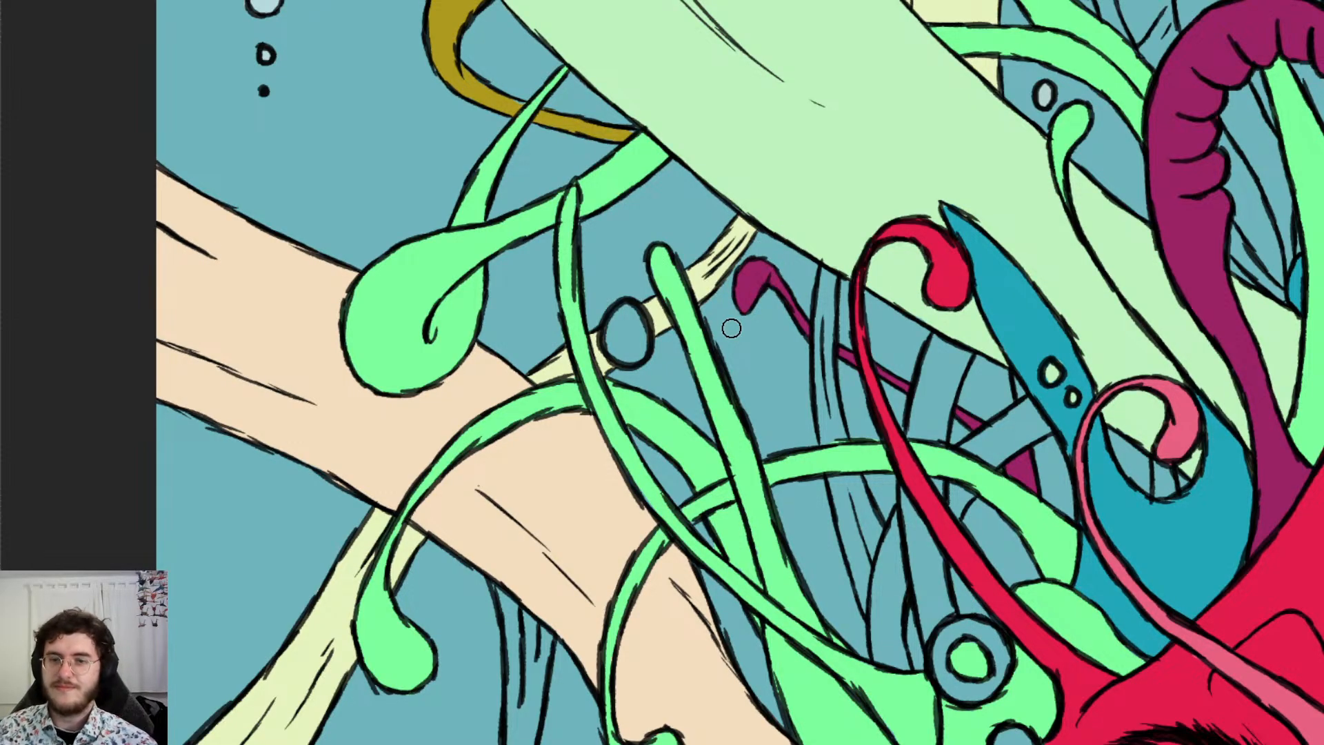
# Examine the flat colours of the whole illustration and the uncoloured strands behind the crown
pyautogui.scroll(-6, 735, 318)
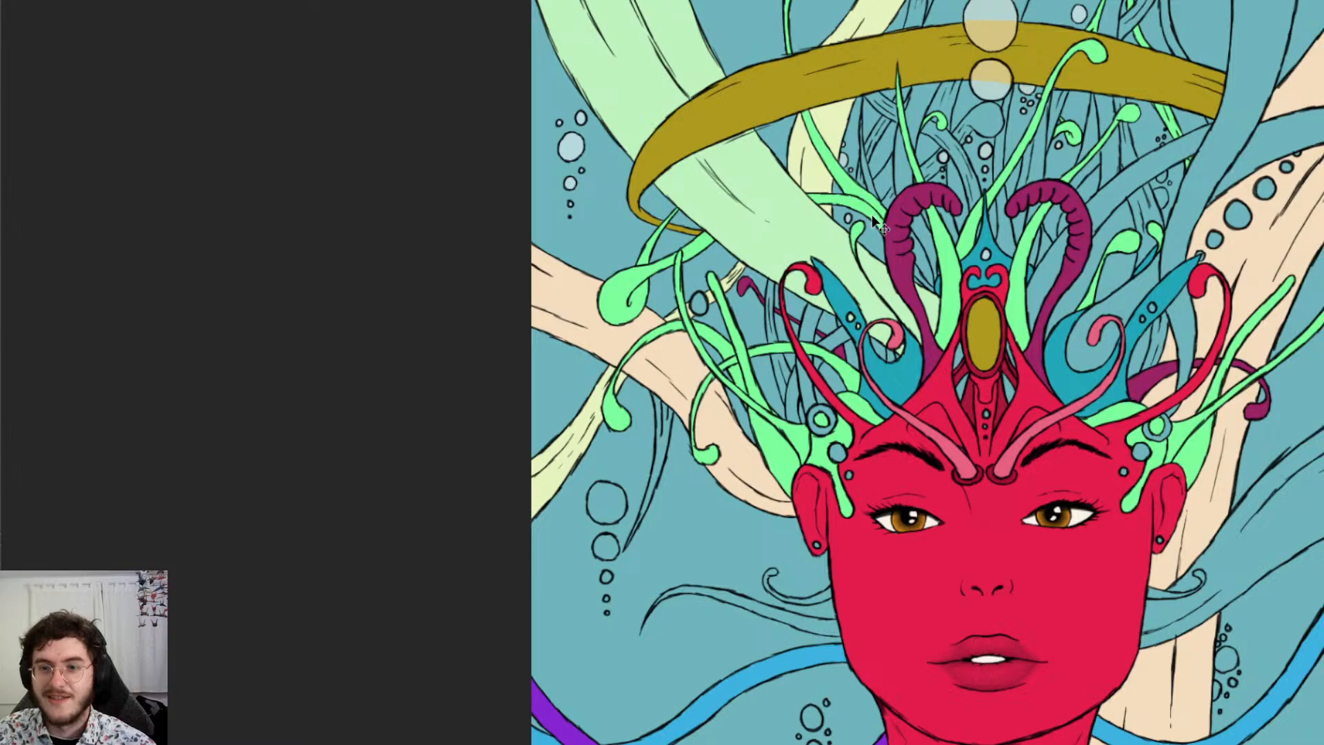
pyautogui.moveTo(871, 214); pyautogui.dragTo(693, 192)
pyautogui.scroll(3, 727, 225)
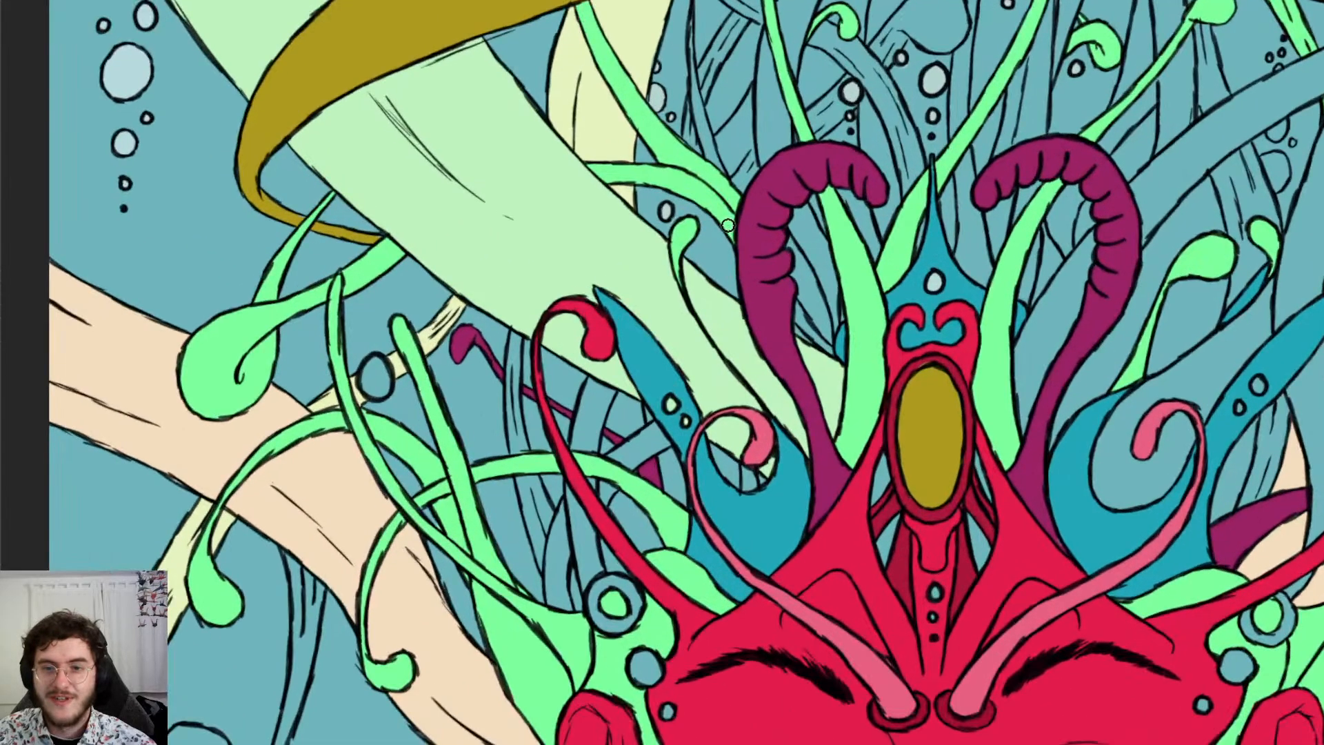
pyautogui.scroll(-3, 734, 215)
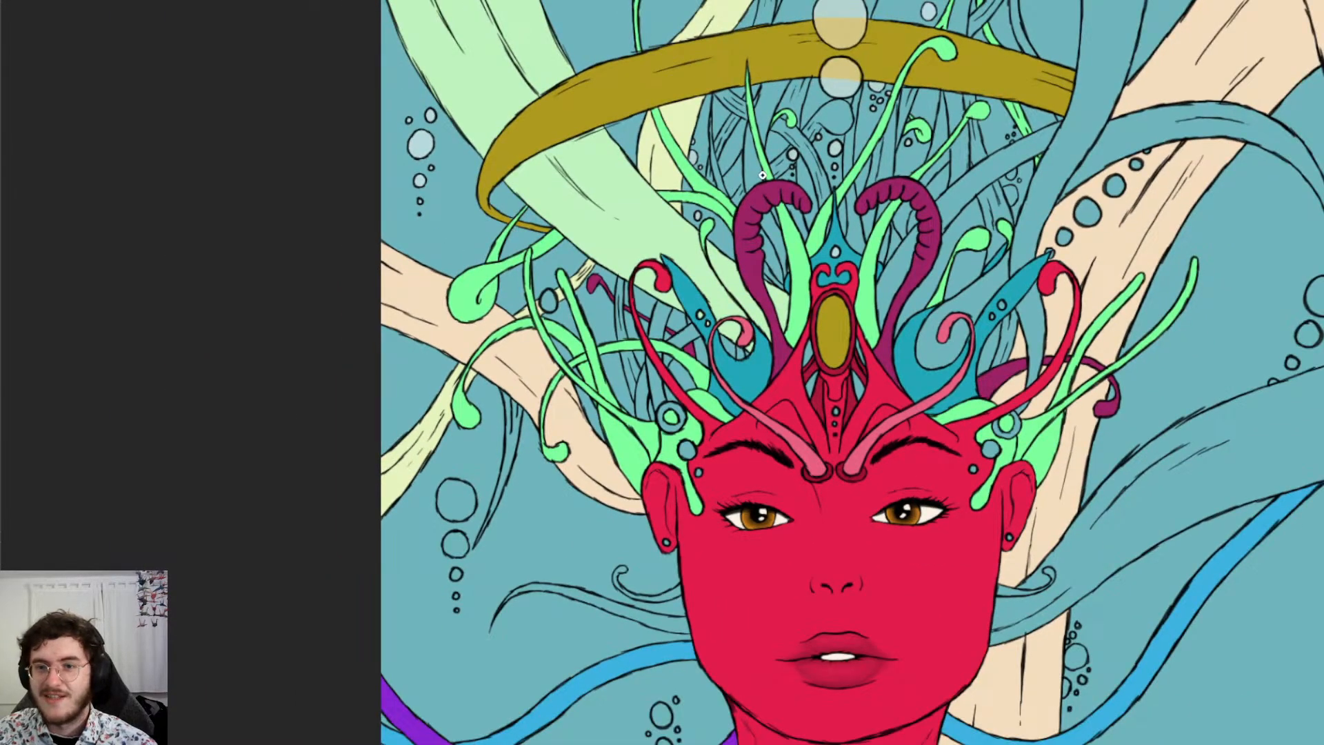
pyautogui.scroll(-5, 762, 174)
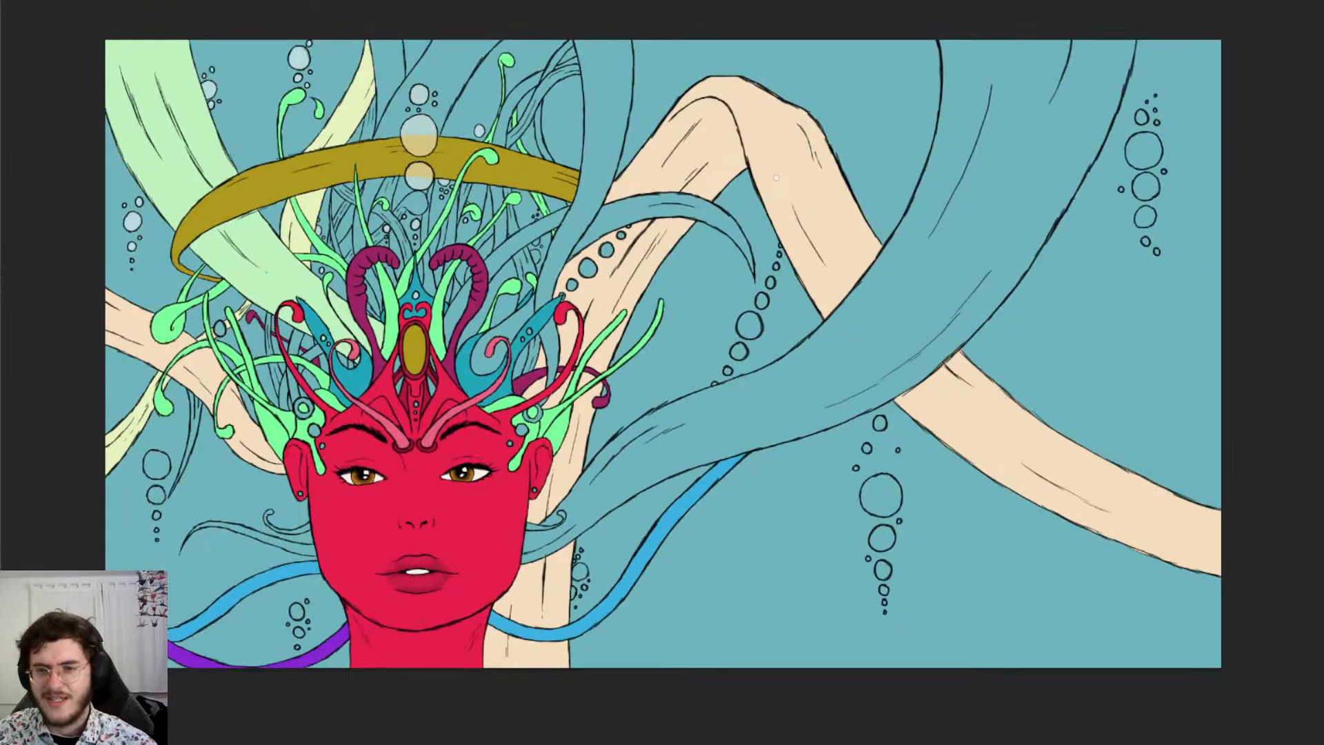
pyautogui.scroll(2, 204, 376)
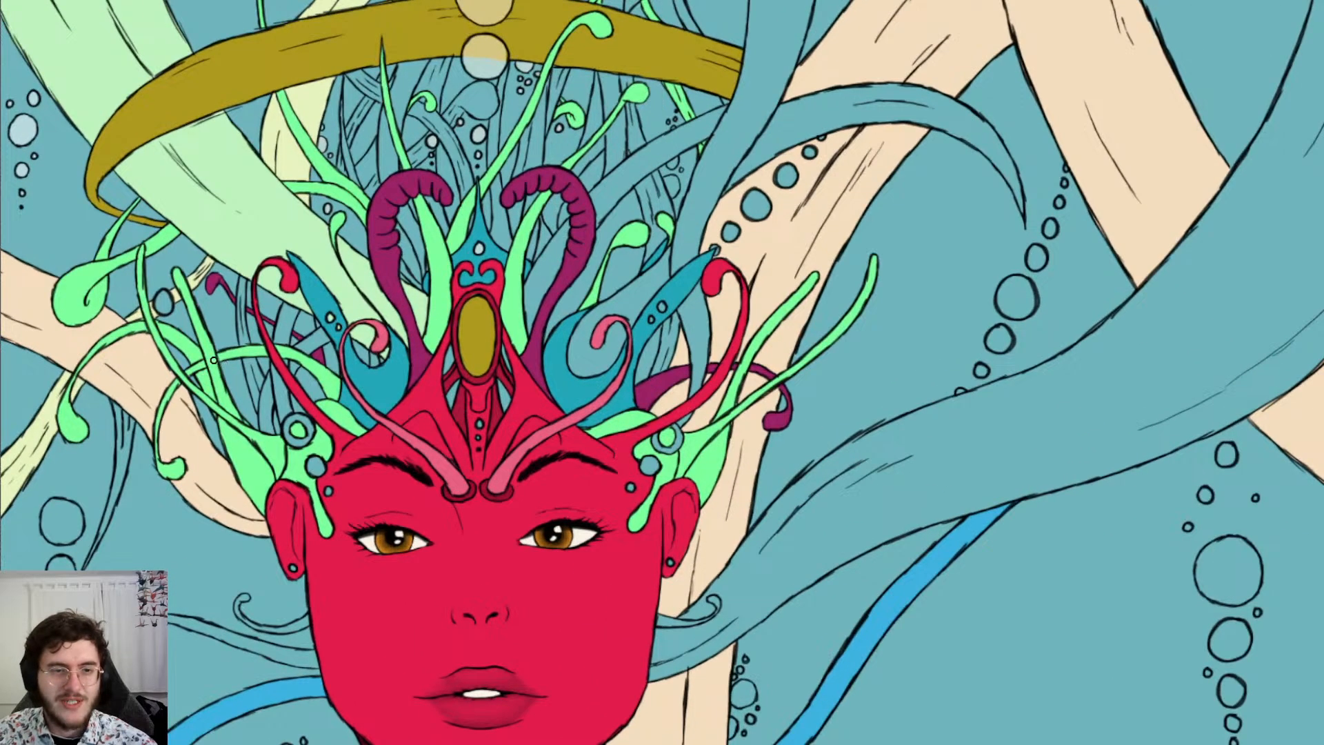
pyautogui.scroll(3, 214, 359)
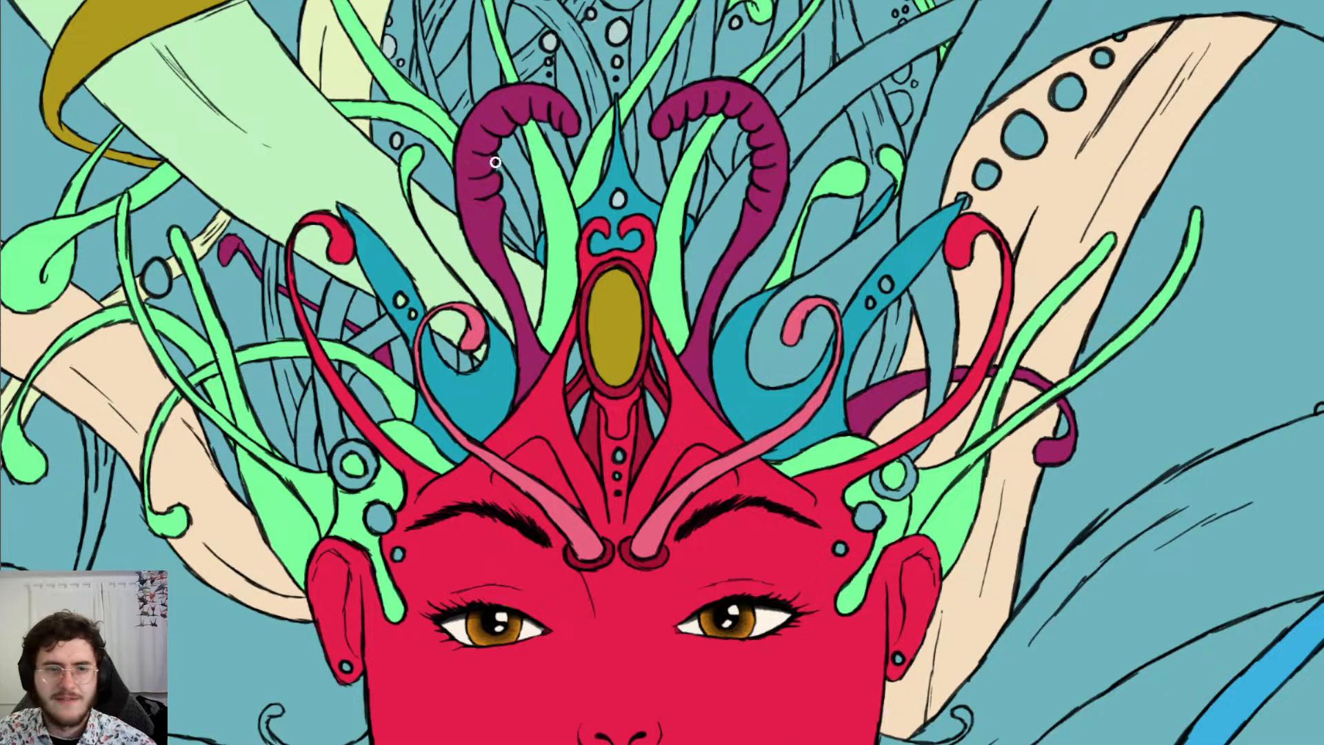
pyautogui.scroll(3, 149, 213)
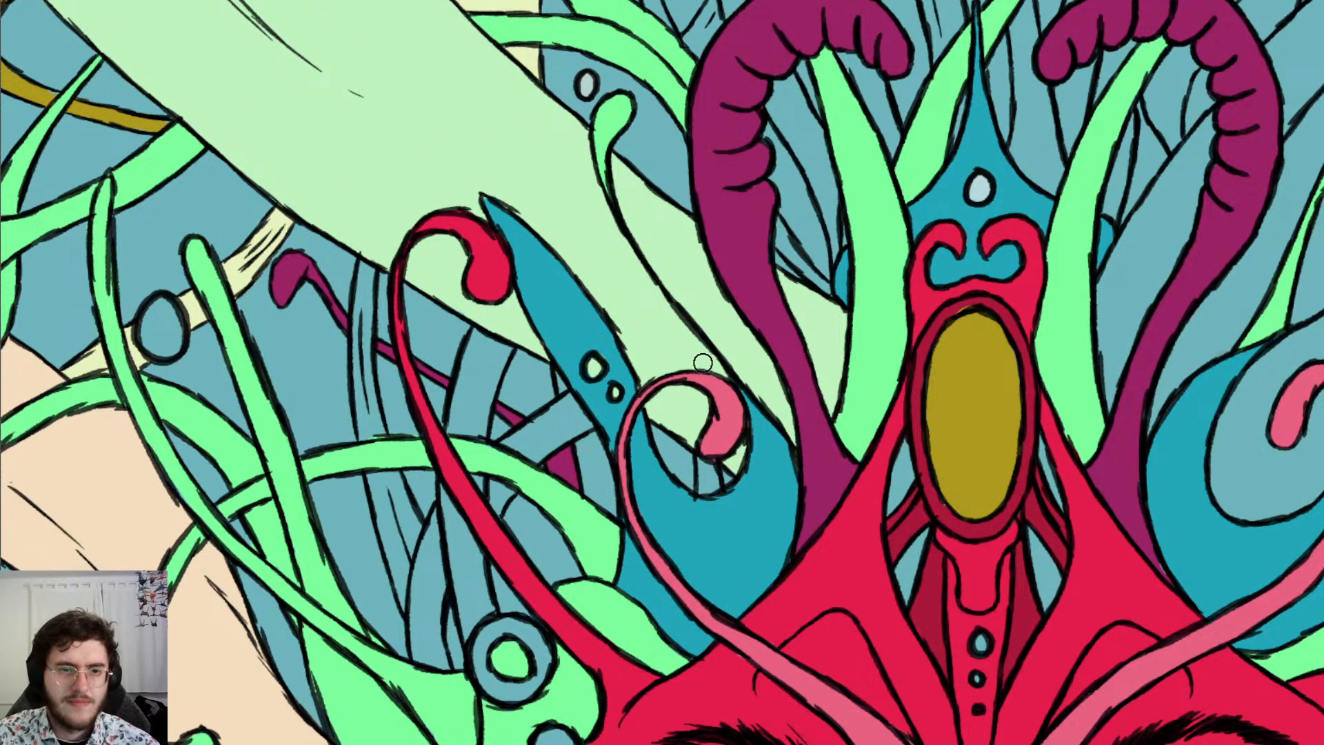
# Paint the thin strand behind the red horn lilac above the green tendril, and erase the colour outside its outlines
pyautogui.press('e')
pyautogui.moveTo(395, 414)
pyautogui.mouseDown()
pyautogui.moveTo(398, 442)
pyautogui.moveTo(392, 323)
pyautogui.moveTo(399, 266)
pyautogui.moveTo(413, 260)
pyautogui.moveTo(384, 280)
pyautogui.mouseUp()
pyautogui.press('e')
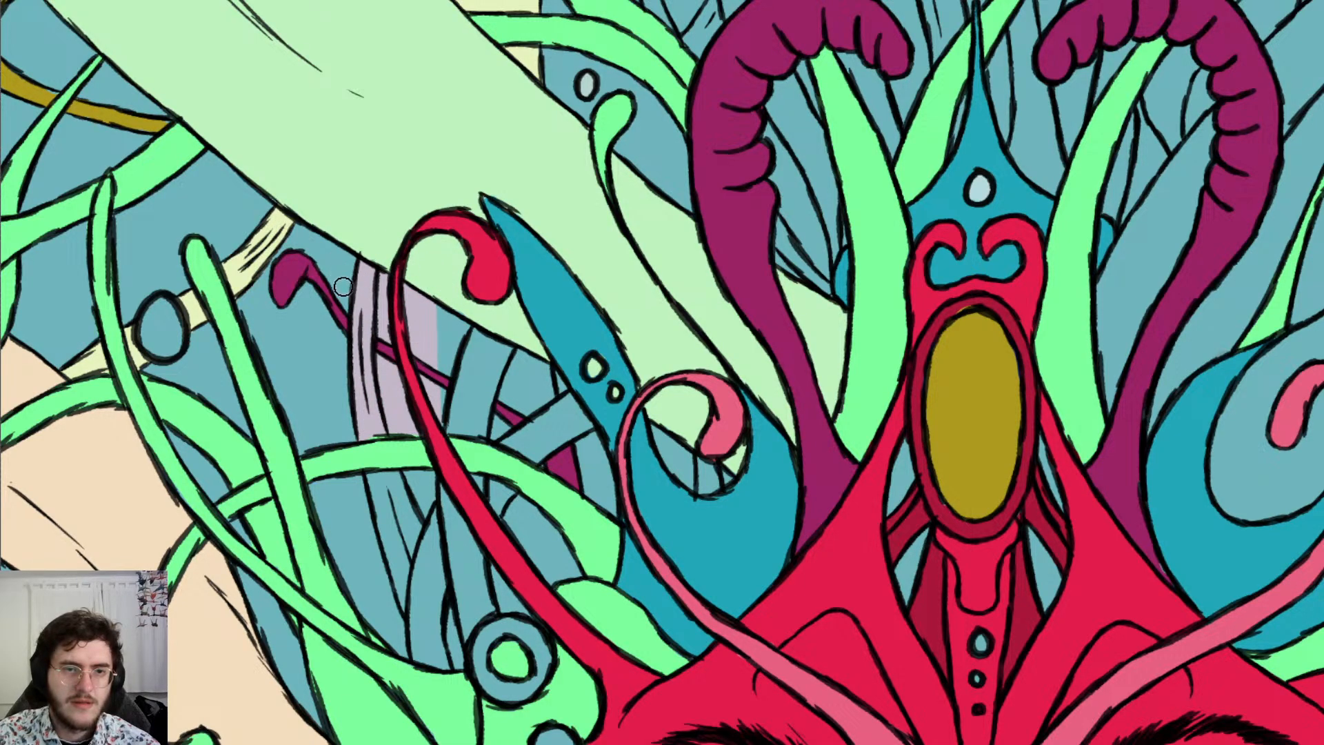
pyautogui.press('e')
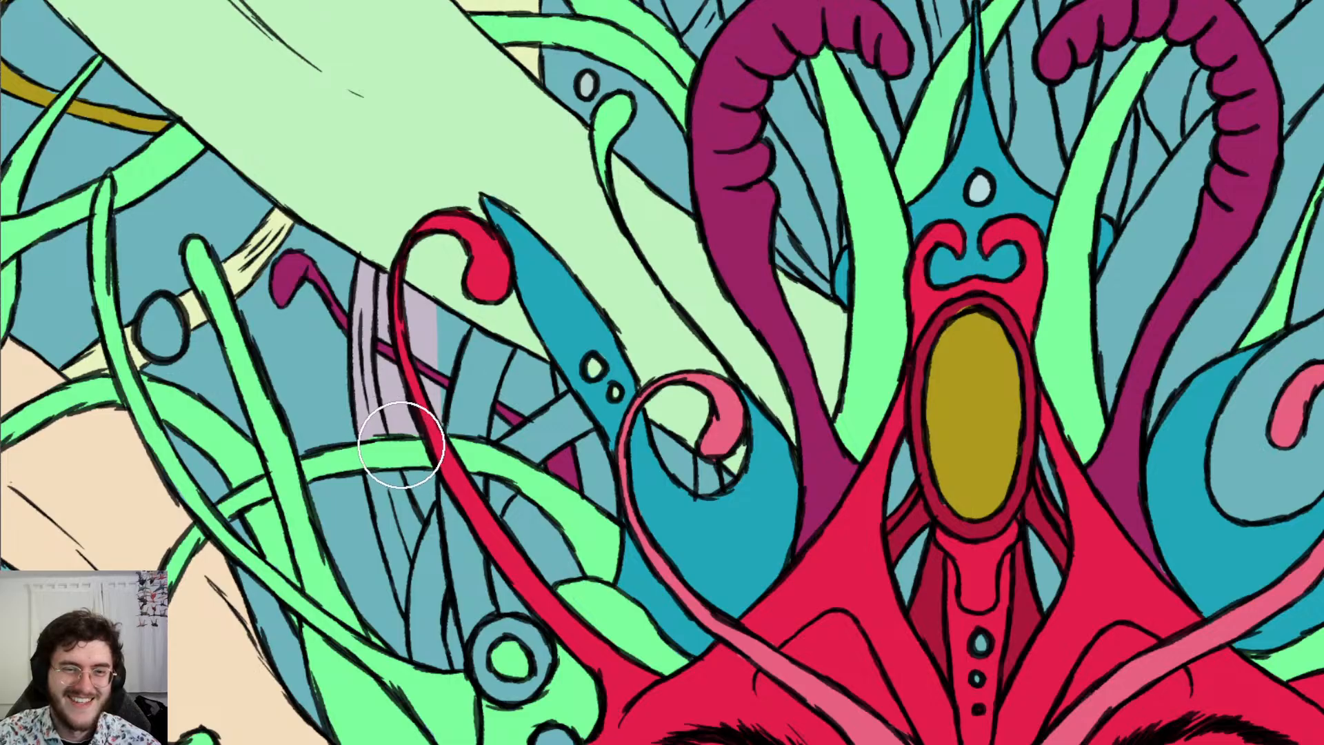
pyautogui.moveTo(402, 442)
pyautogui.mouseDown()
pyautogui.moveTo(406, 474)
pyautogui.moveTo(423, 303)
pyautogui.moveTo(436, 401)
pyautogui.moveTo(404, 297)
pyautogui.moveTo(392, 409)
pyautogui.moveTo(386, 274)
pyautogui.mouseUp()
pyautogui.press('e')
pyautogui.press('b')
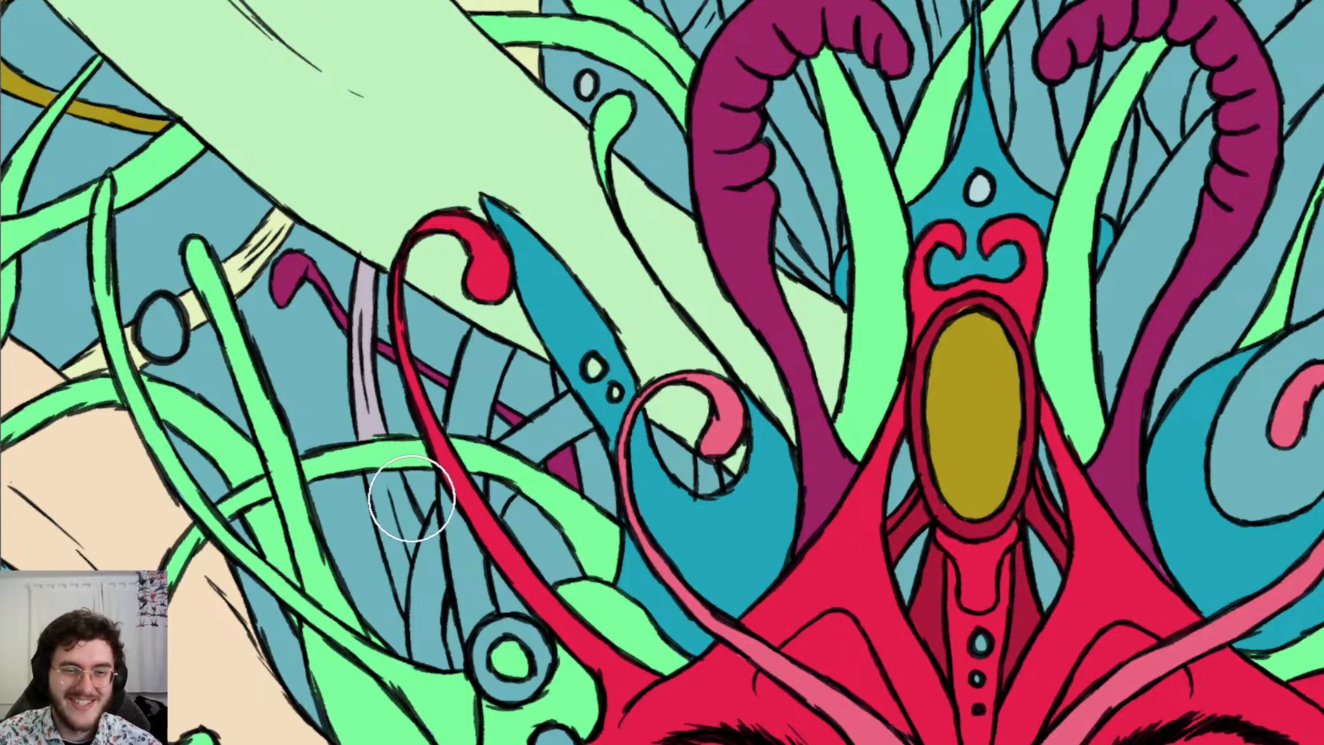
# Continue the lilac strand below the green tendril and erase the overspill on the neighbouring strands with a smaller brush
pyautogui.moveTo(411, 479); pyautogui.dragTo(431, 572)
pyautogui.press('[')
pyautogui.press('[')
pyautogui.press('[')
pyautogui.press('[')
pyautogui.press('[')
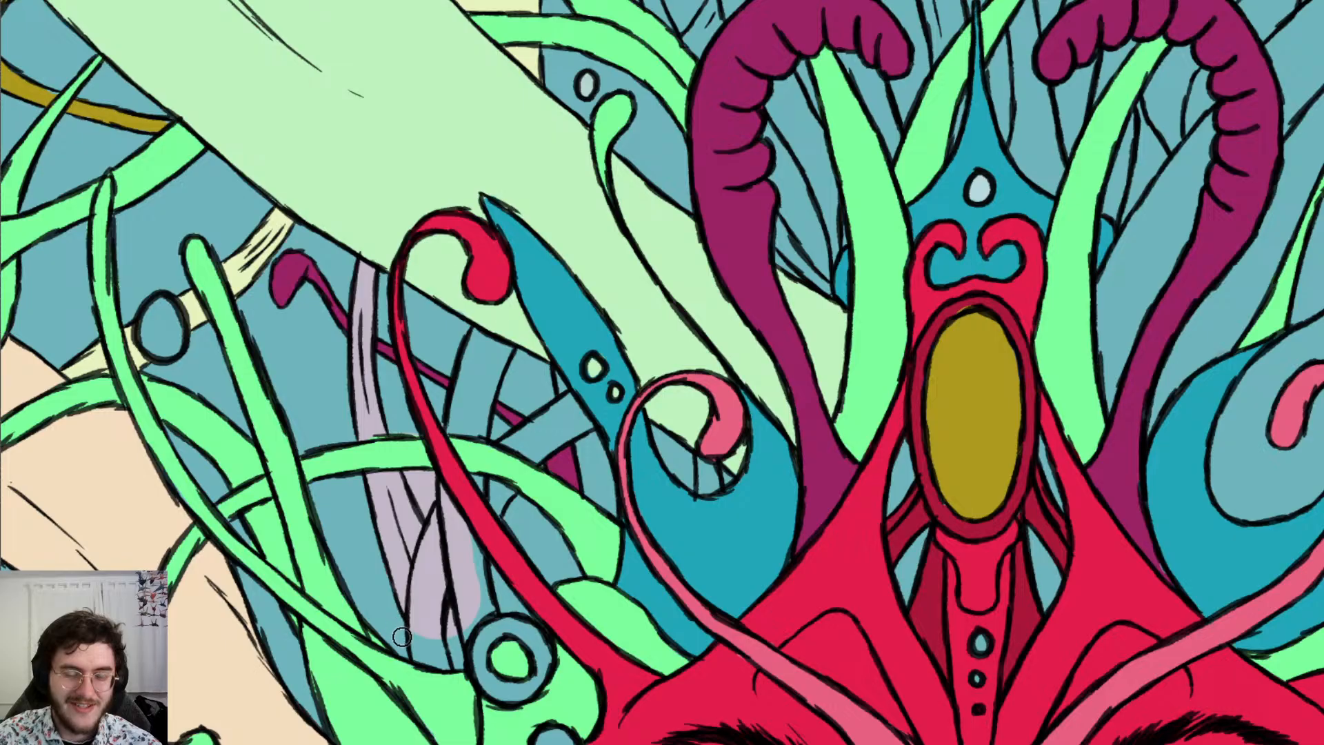
pyautogui.moveTo(457, 643)
pyautogui.mouseDown()
pyautogui.moveTo(476, 527)
pyautogui.moveTo(452, 644)
pyautogui.moveTo(441, 578)
pyautogui.moveTo(428, 651)
pyautogui.moveTo(416, 611)
pyautogui.moveTo(446, 509)
pyautogui.moveTo(432, 466)
pyautogui.moveTo(422, 459)
pyautogui.moveTo(421, 475)
pyautogui.moveTo(406, 458)
pyautogui.moveTo(415, 480)
pyautogui.mouseUp()
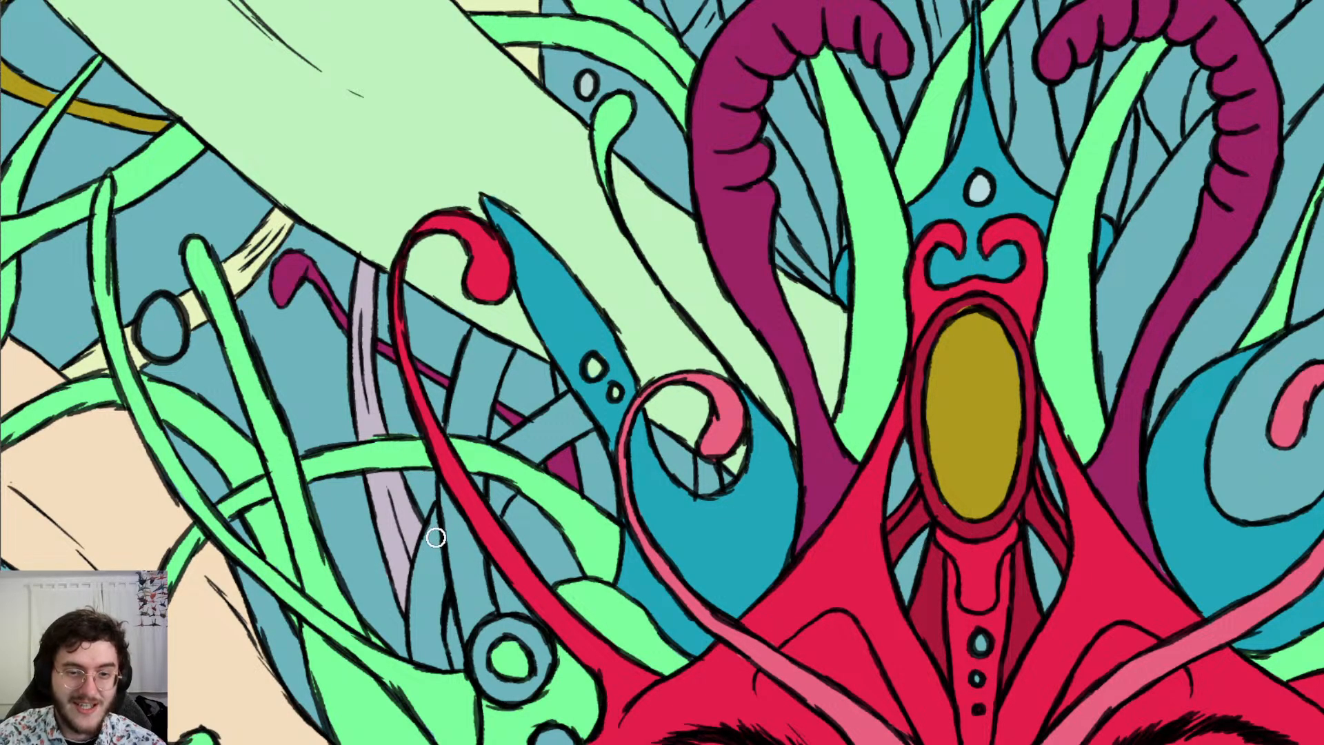
# Try to paint the small gaps between the strands beside the ringed ornament above the ear, and undo the last stroke
pyautogui.scroll(-5, 434, 537)
pyautogui.scroll(5, 441, 482)
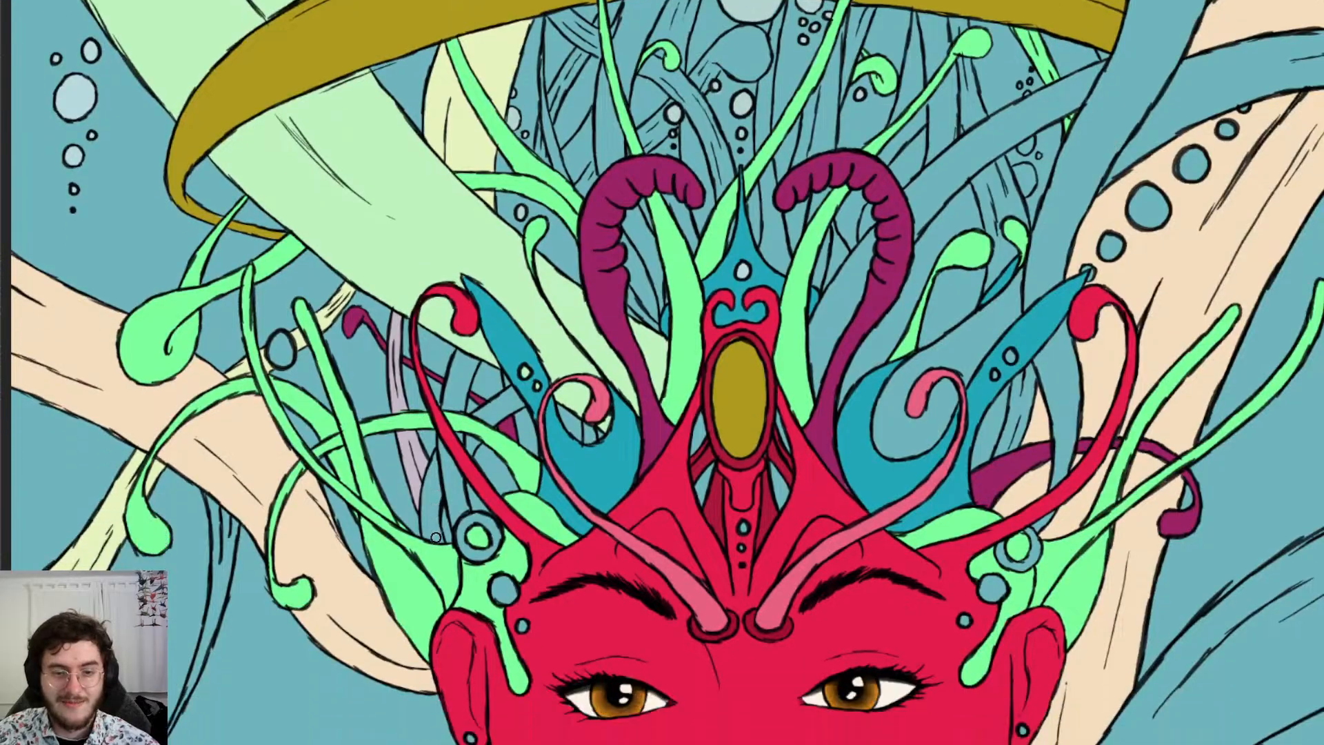
pyautogui.scroll(1, 445, 409)
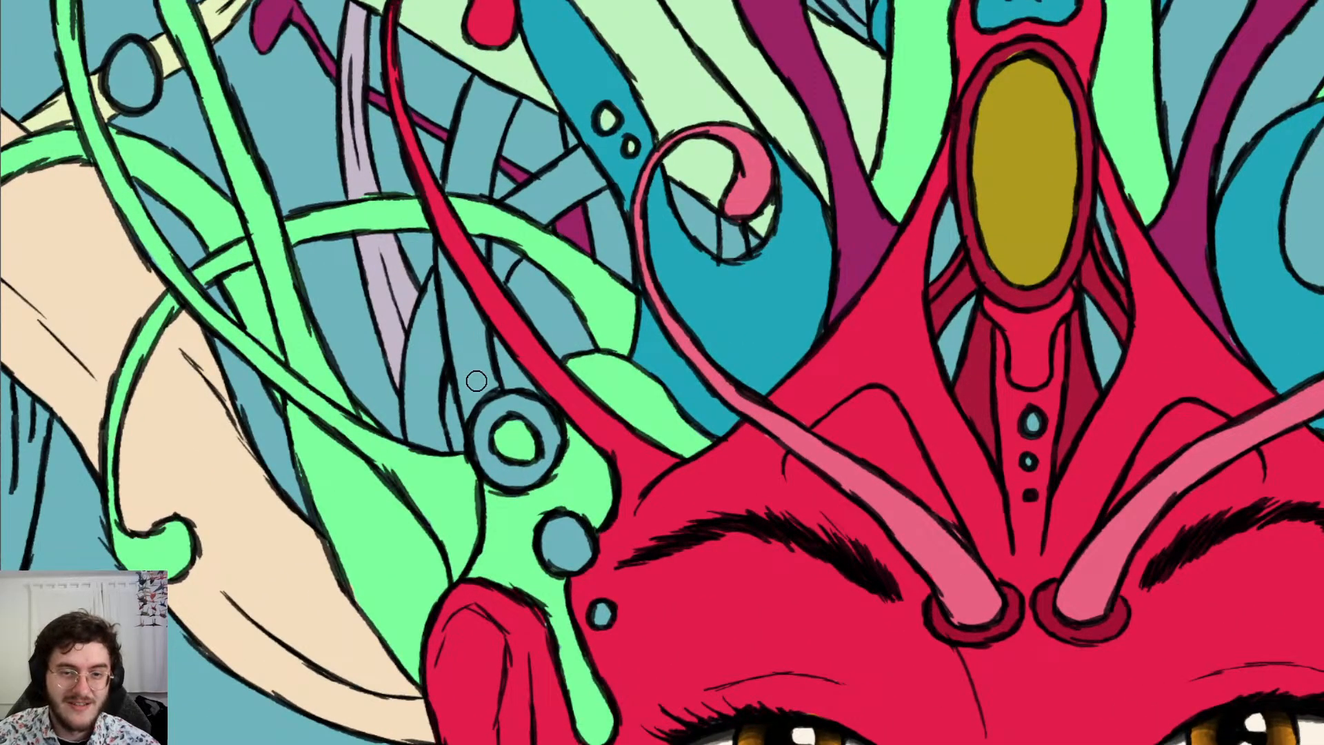
pyautogui.moveTo(477, 381); pyautogui.dragTo(552, 397)
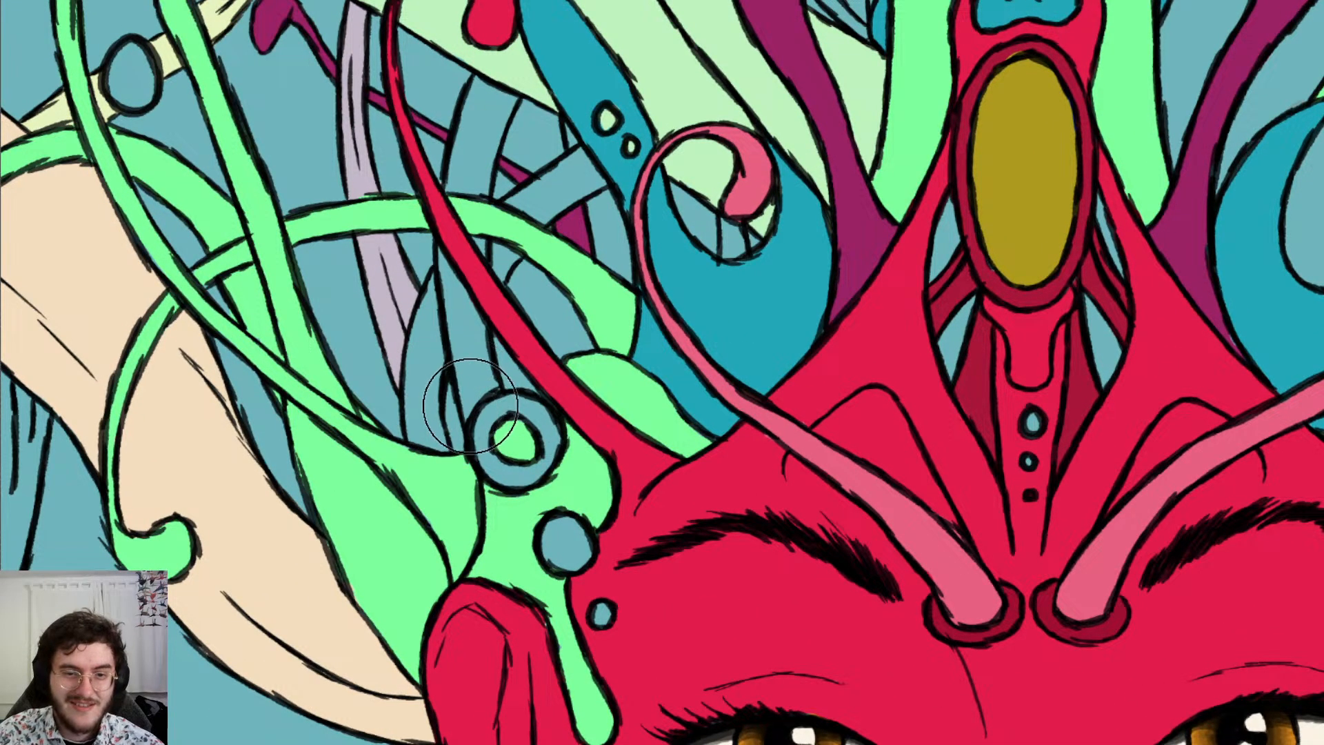
pyautogui.click(472, 401)
pyautogui.moveTo(484, 423)
pyautogui.mouseDown()
pyautogui.moveTo(438, 444)
pyautogui.moveTo(438, 365)
pyautogui.moveTo(452, 355)
pyautogui.moveTo(480, 427)
pyautogui.moveTo(474, 386)
pyautogui.moveTo(490, 421)
pyautogui.moveTo(503, 367)
pyautogui.moveTo(516, 457)
pyautogui.moveTo(486, 448)
pyautogui.moveTo(503, 474)
pyautogui.moveTo(572, 440)
pyautogui.mouseUp()
pyautogui.press('e')
pyautogui.hotkey('ctrl', 'z')
# Examine the colour balance of the whole illustration and the remaining uncoloured strands below the gold band
pyautogui.scroll(-6, 572, 439)
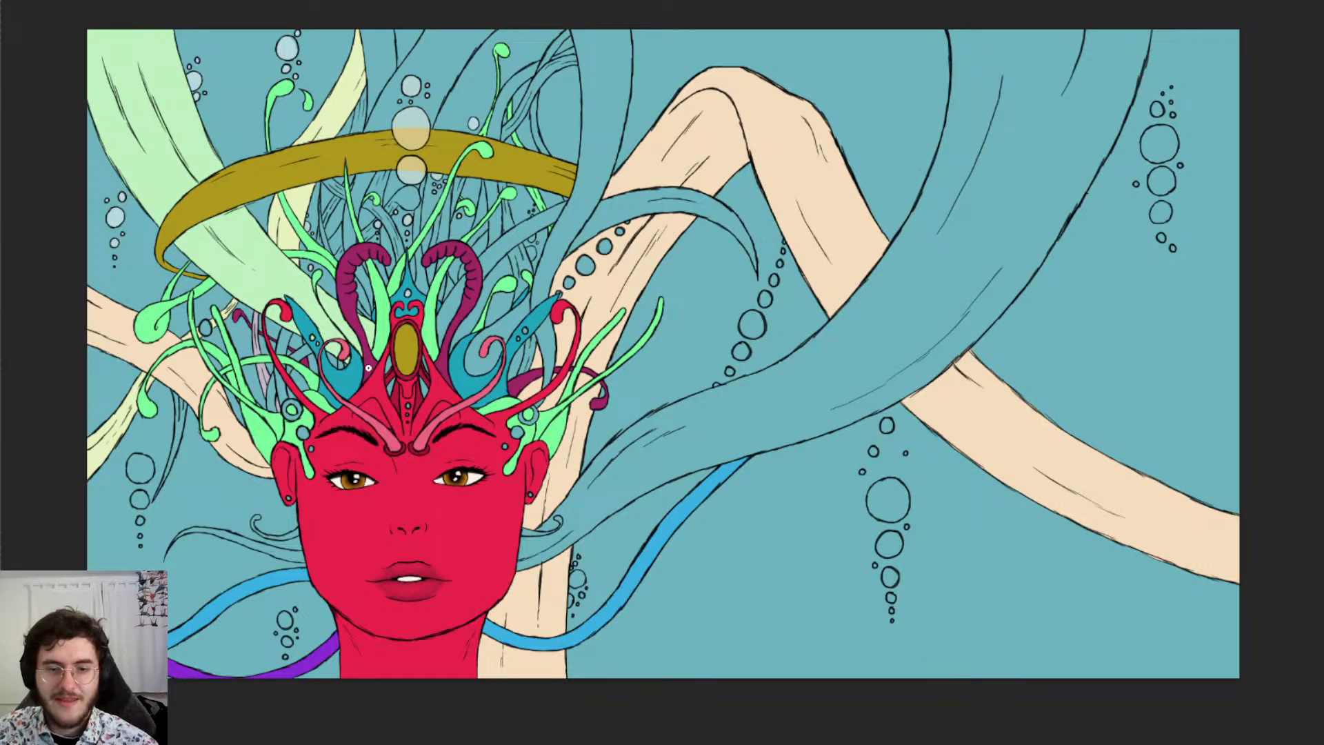
pyautogui.scroll(2, 322, 273)
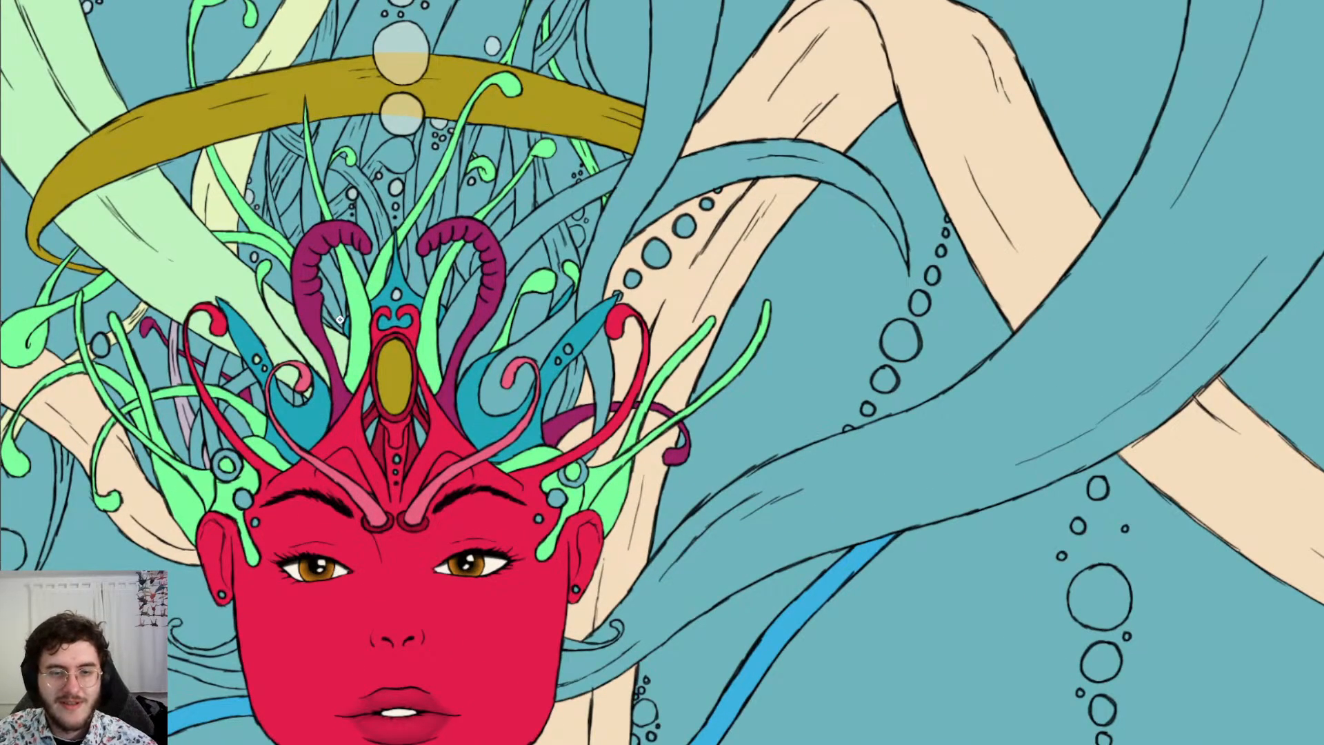
pyautogui.scroll(2, 339, 319)
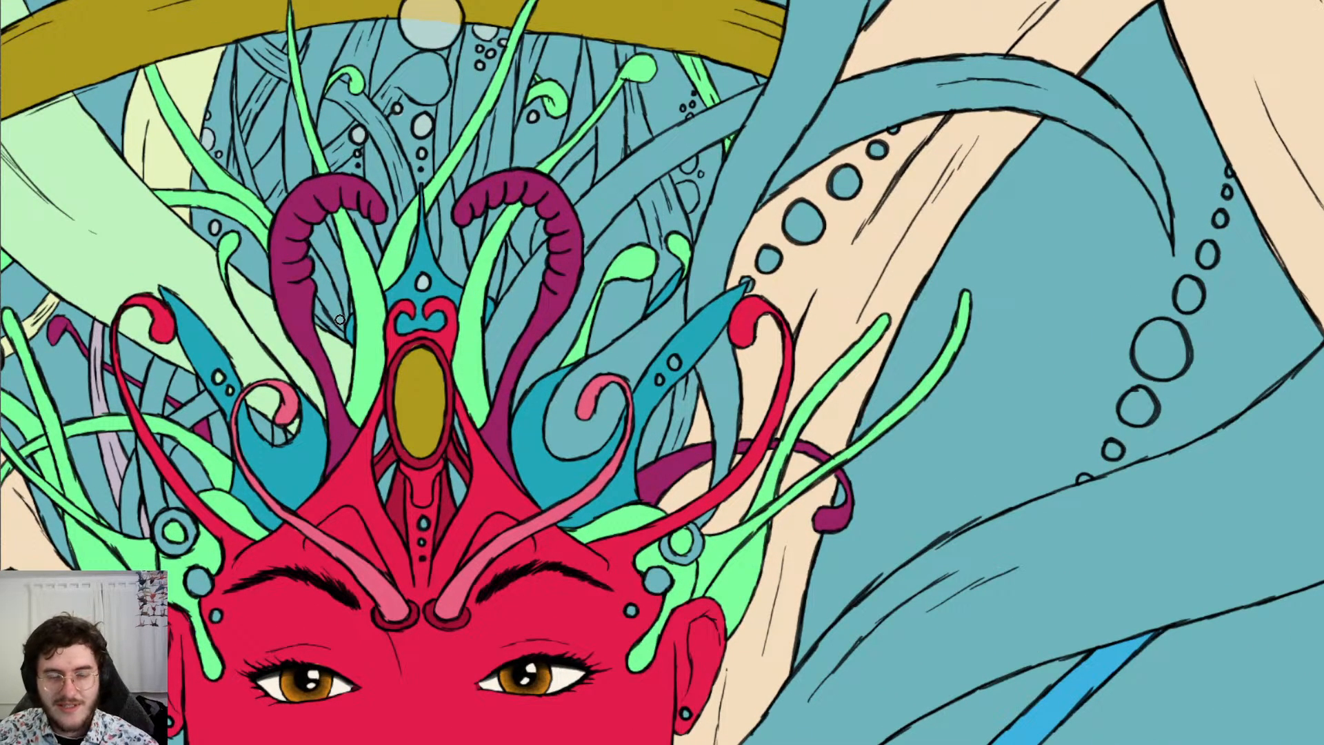
pyautogui.scroll(-1, 340, 319)
pyautogui.scroll(-1, 649, 284)
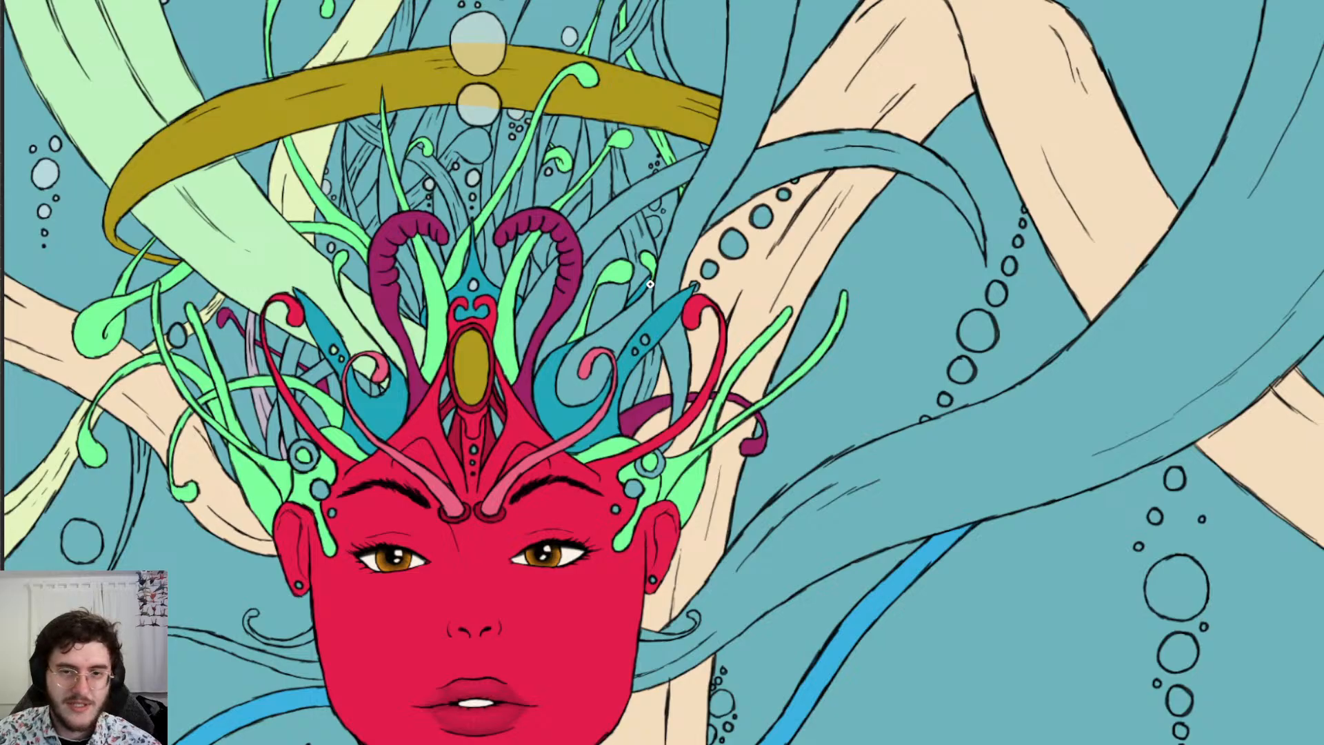
pyautogui.scroll(-3, 649, 283)
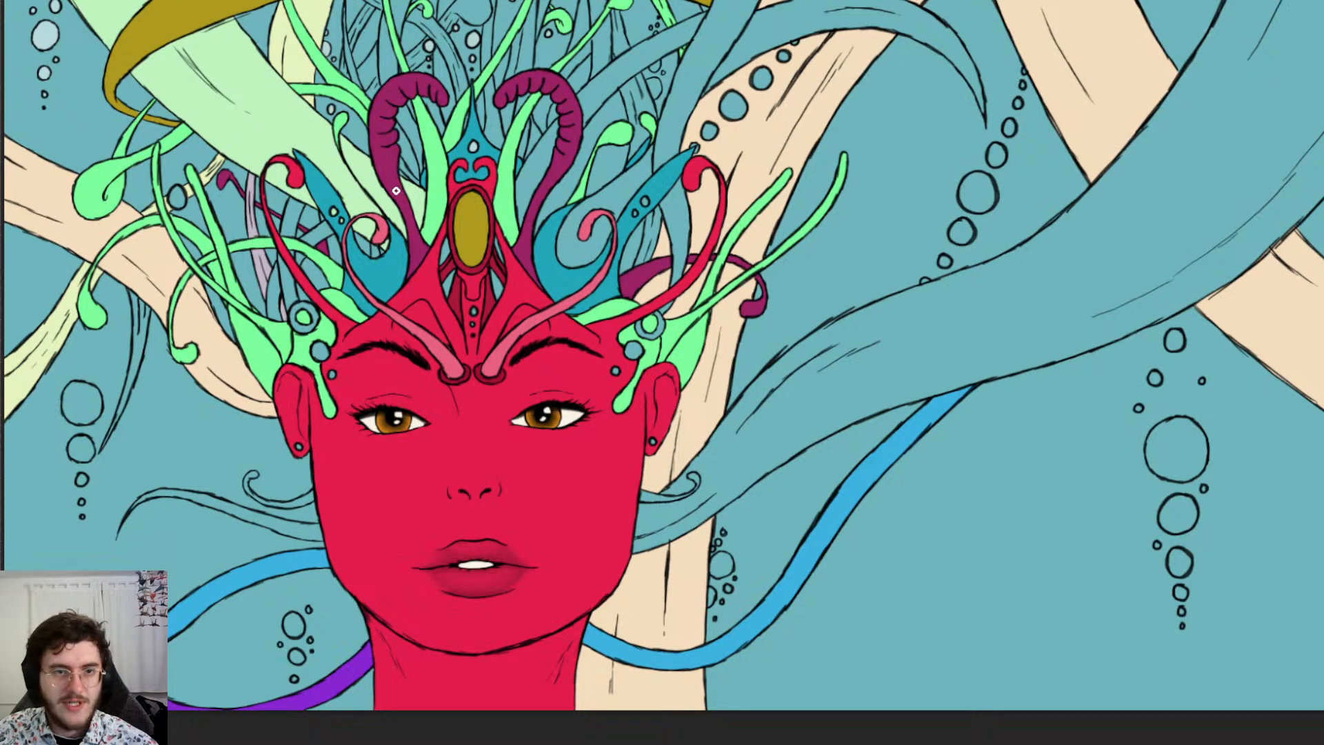
pyautogui.scroll(1, 396, 191)
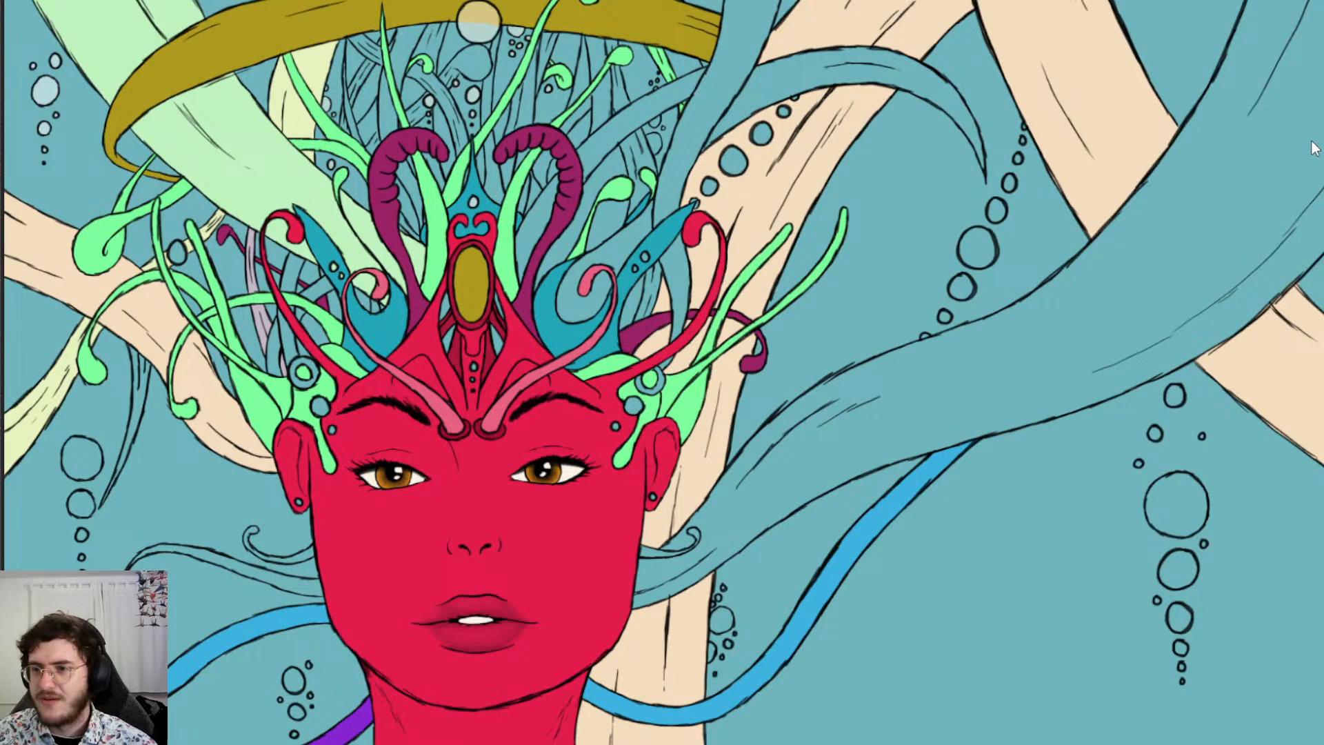
pyautogui.scroll(3, 1295, 127)
pyautogui.scroll(5, 559, 157)
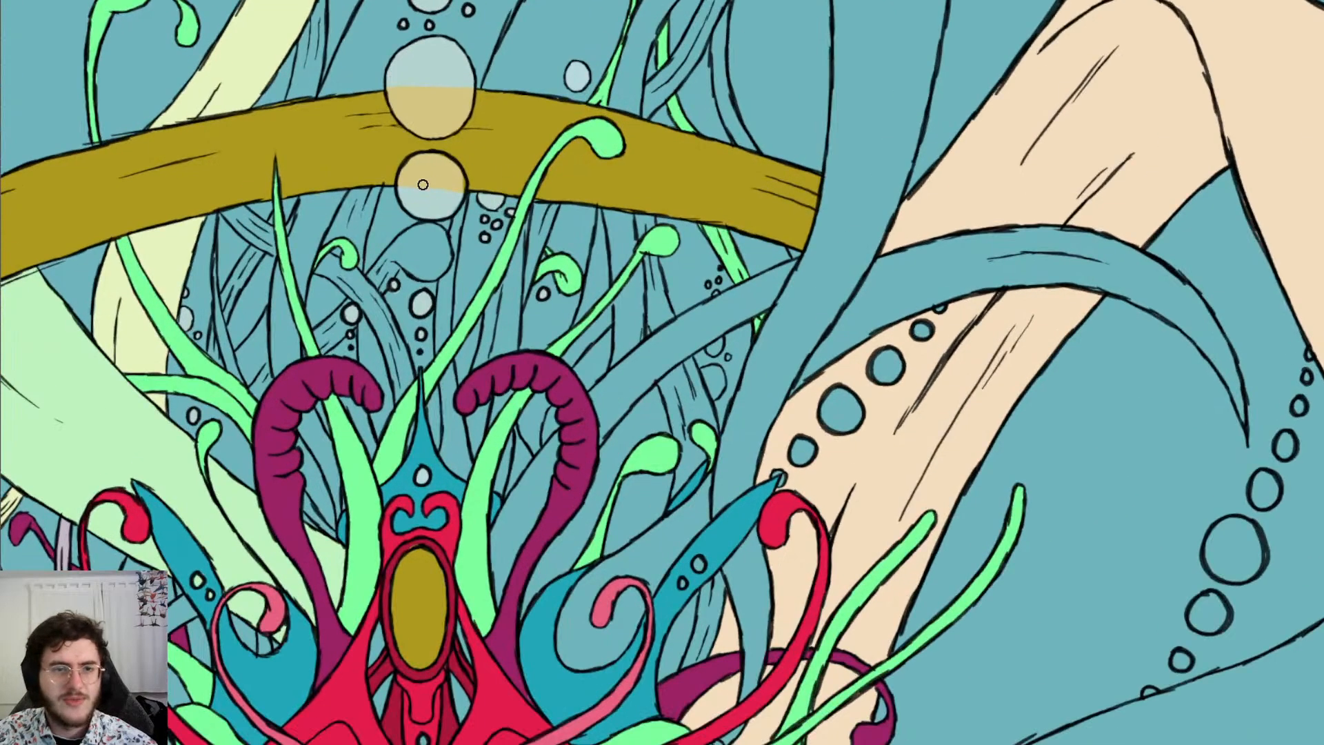
# Paint the short curved strand under the gold band lilac beside the pointed green tendril, and erase the colour outside its outlines
pyautogui.scroll(2, 423, 185)
pyautogui.moveTo(129, 287); pyautogui.dragTo(274, 265)
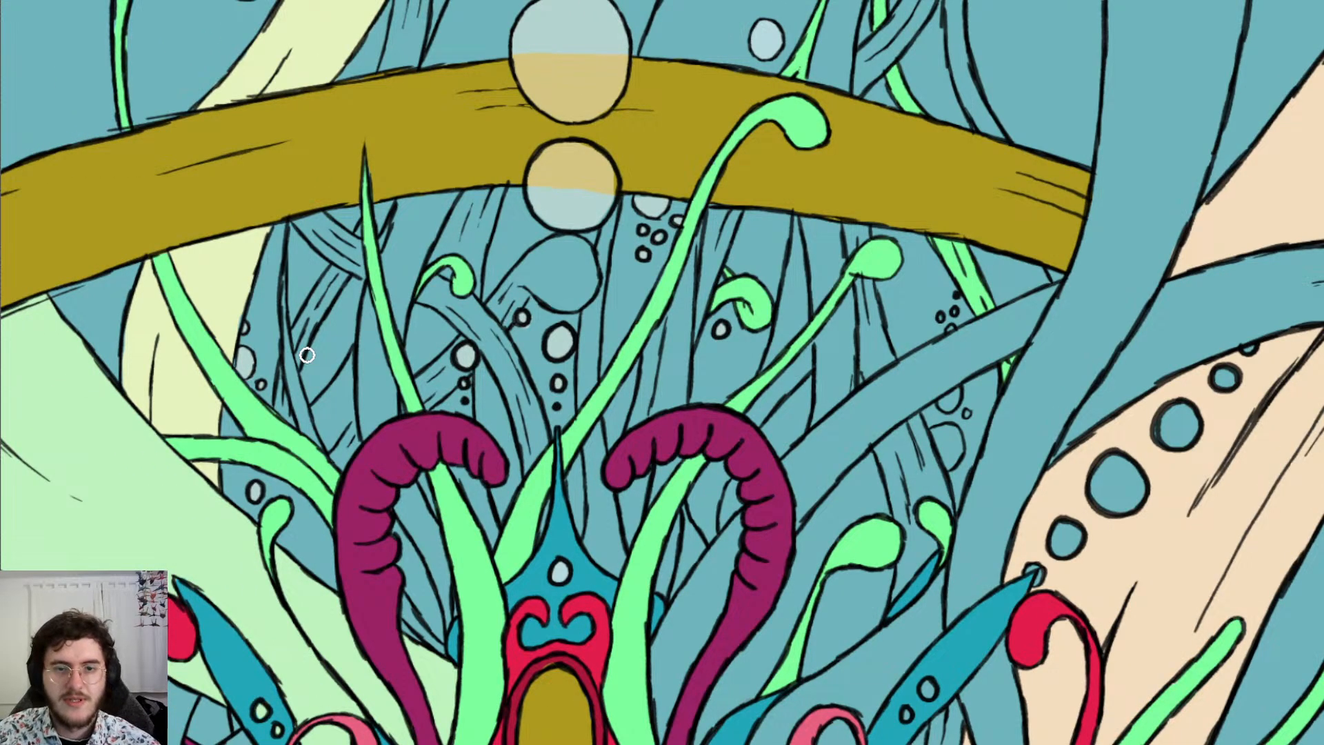
pyautogui.press('b')
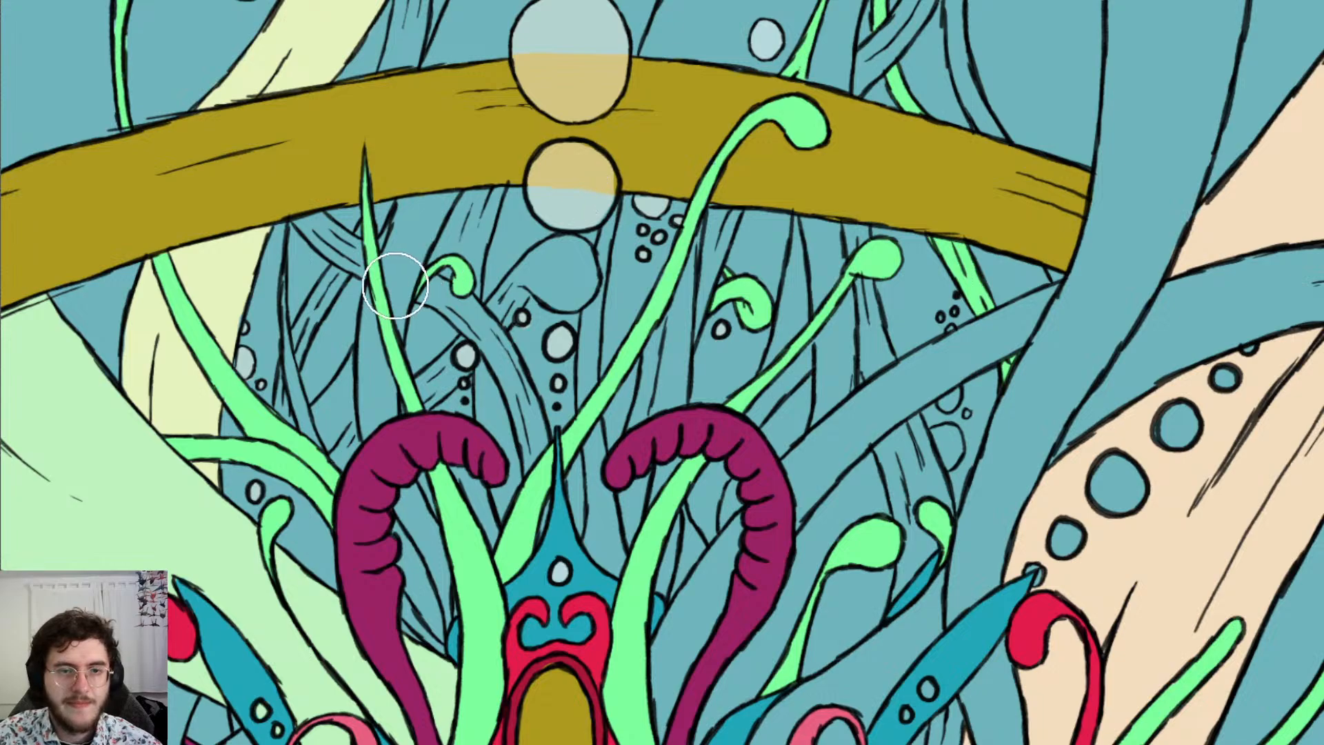
pyautogui.moveTo(323, 209); pyautogui.dragTo(378, 255)
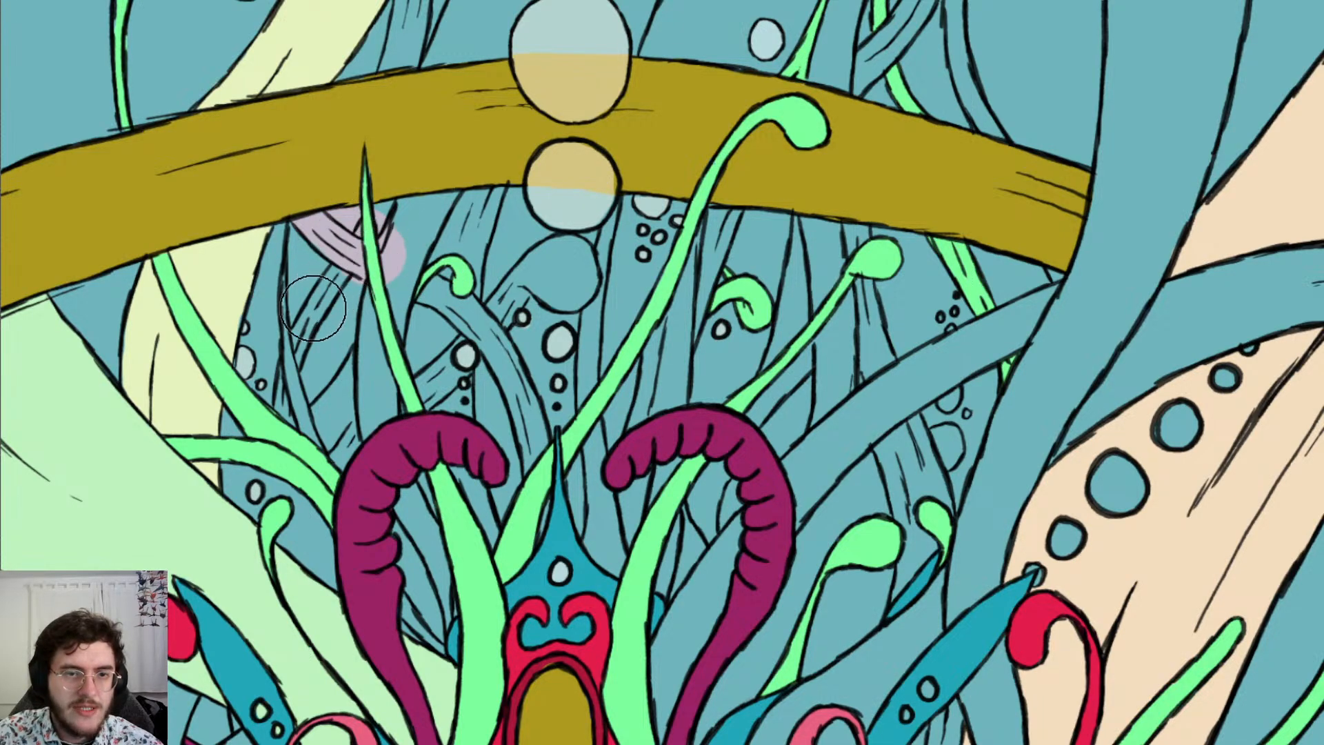
pyautogui.press('e')
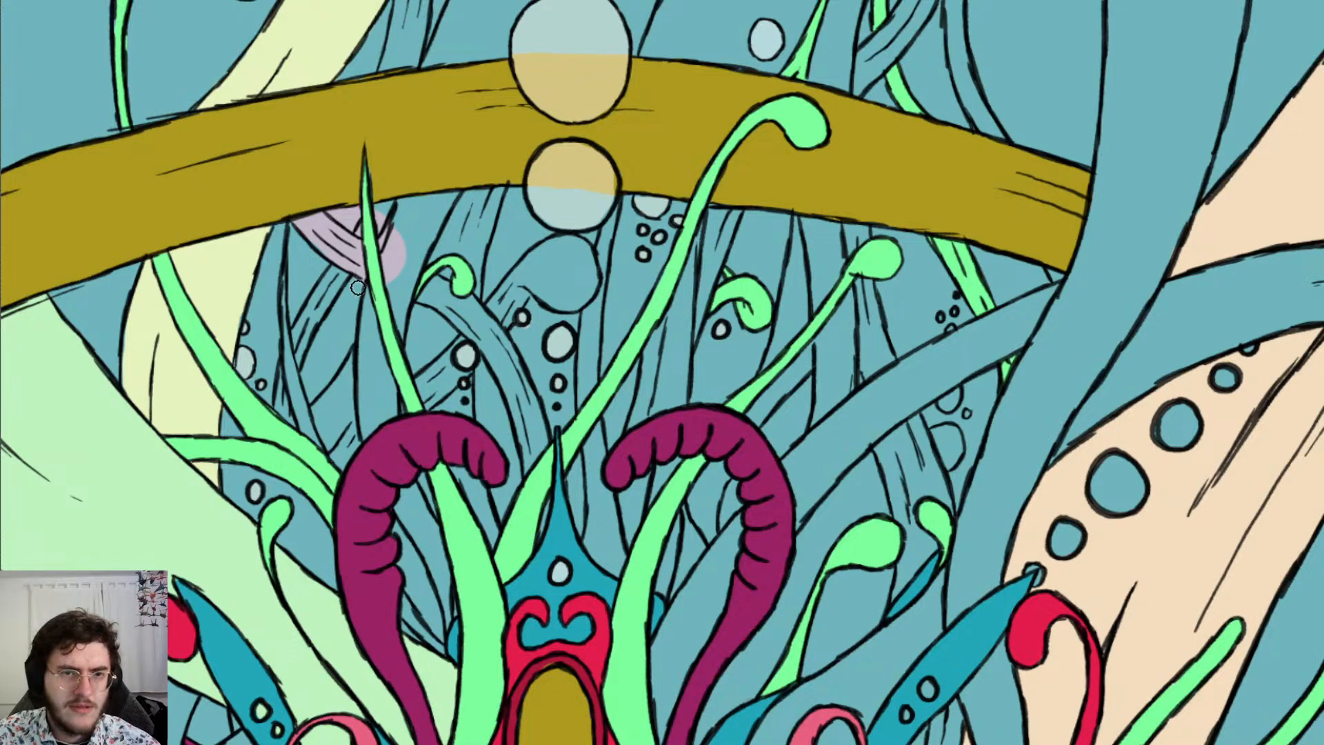
pyautogui.moveTo(368, 288)
pyautogui.mouseDown()
pyautogui.moveTo(399, 243)
pyautogui.moveTo(411, 249)
pyautogui.moveTo(385, 275)
pyautogui.mouseUp()
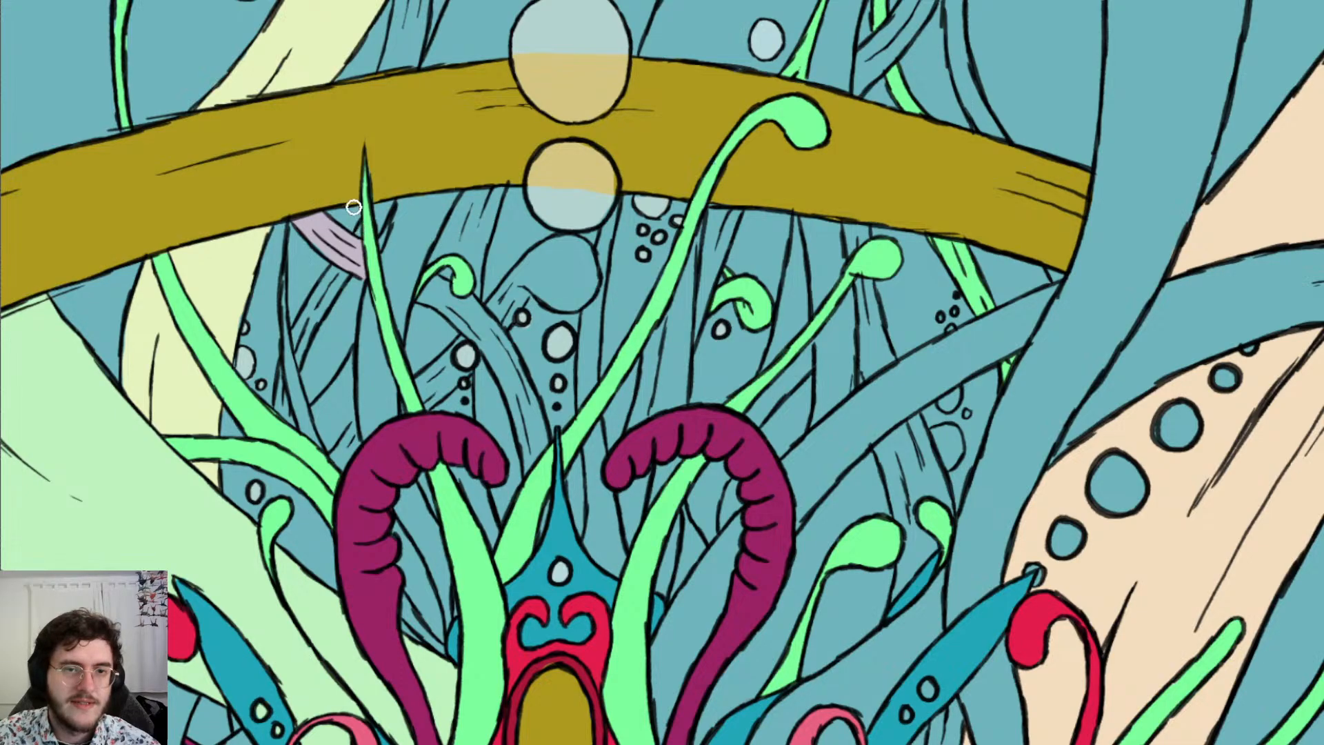
# Paint the curved strand beneath the curled green tendril lilac down to the crown, and erase the overspill around its outlines with a smaller brush
pyautogui.press('b')
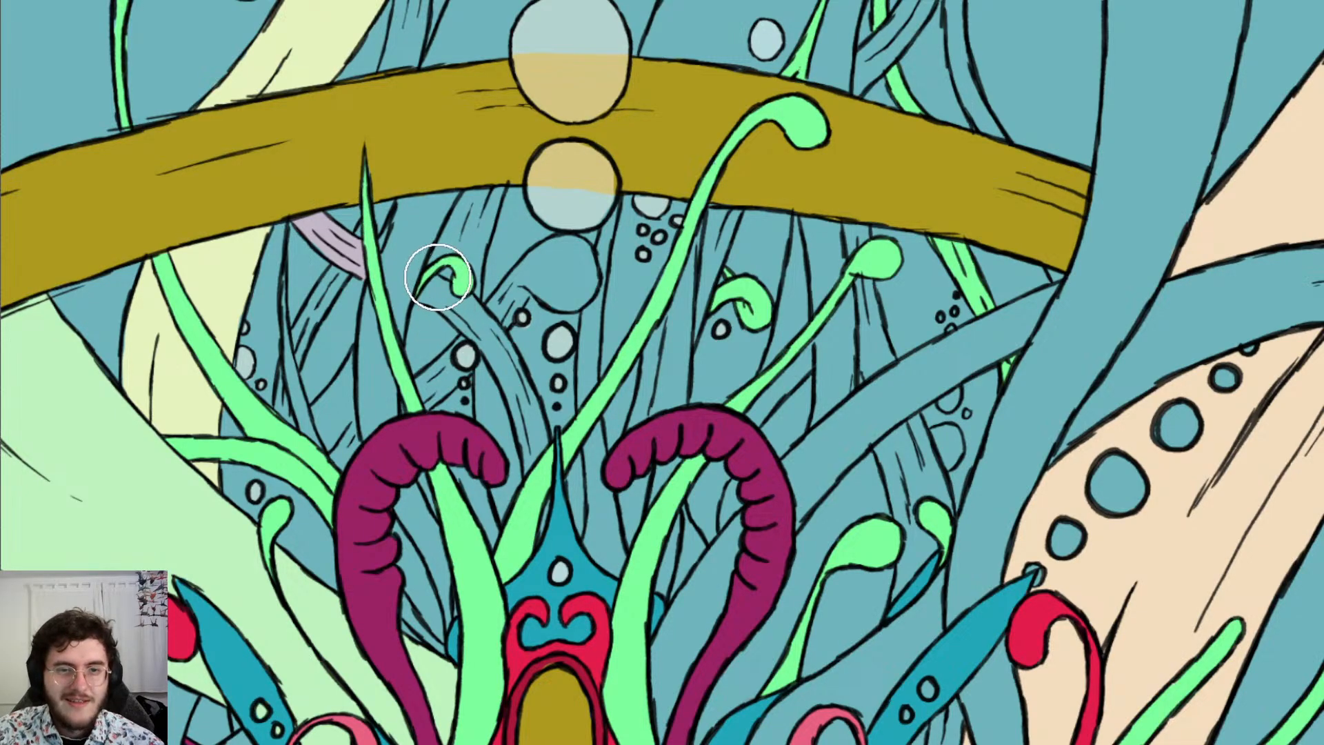
pyautogui.moveTo(439, 275)
pyautogui.mouseDown()
pyautogui.moveTo(517, 346)
pyautogui.moveTo(569, 487)
pyautogui.moveTo(564, 522)
pyautogui.mouseUp()
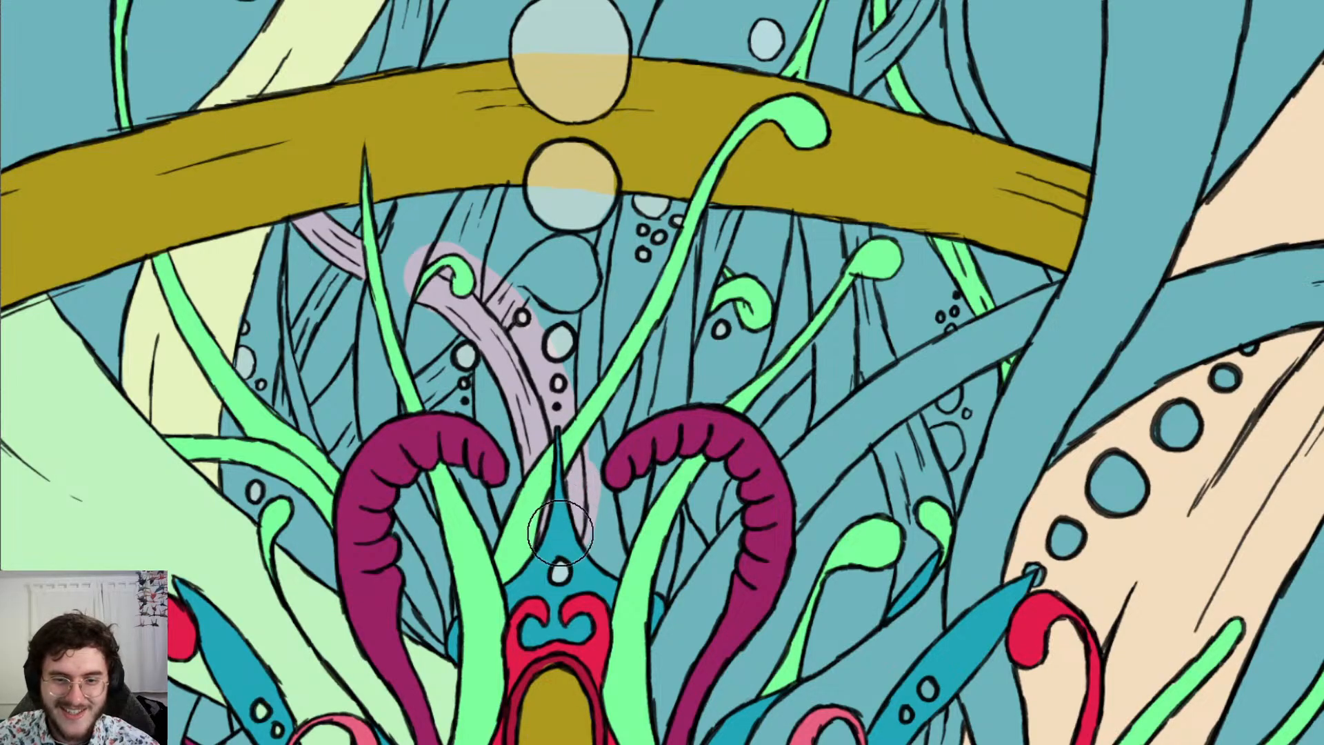
pyautogui.press('[')
pyautogui.press('[')
pyautogui.press('[')
pyautogui.press('[')
pyautogui.moveTo(593, 453)
pyautogui.mouseDown()
pyautogui.moveTo(601, 516)
pyautogui.moveTo(570, 484)
pyautogui.mouseUp()
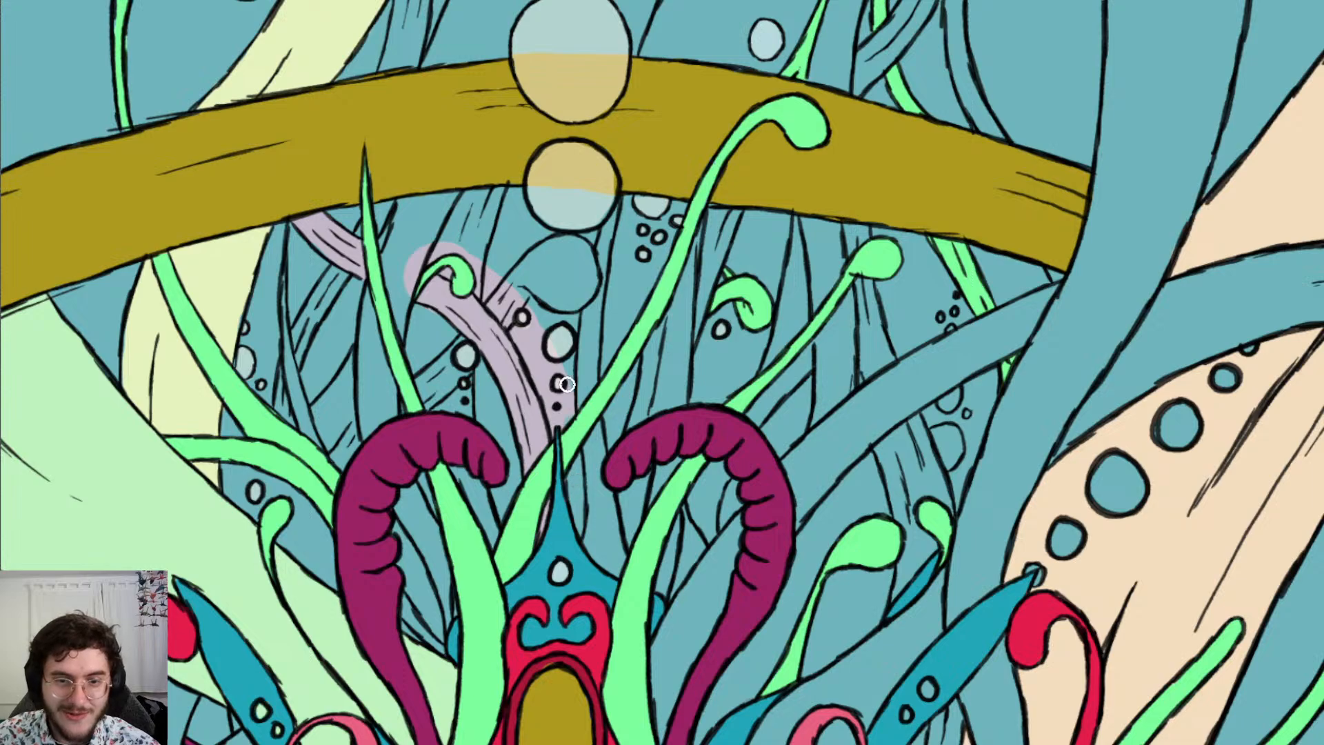
pyautogui.moveTo(406, 305); pyautogui.dragTo(428, 239)
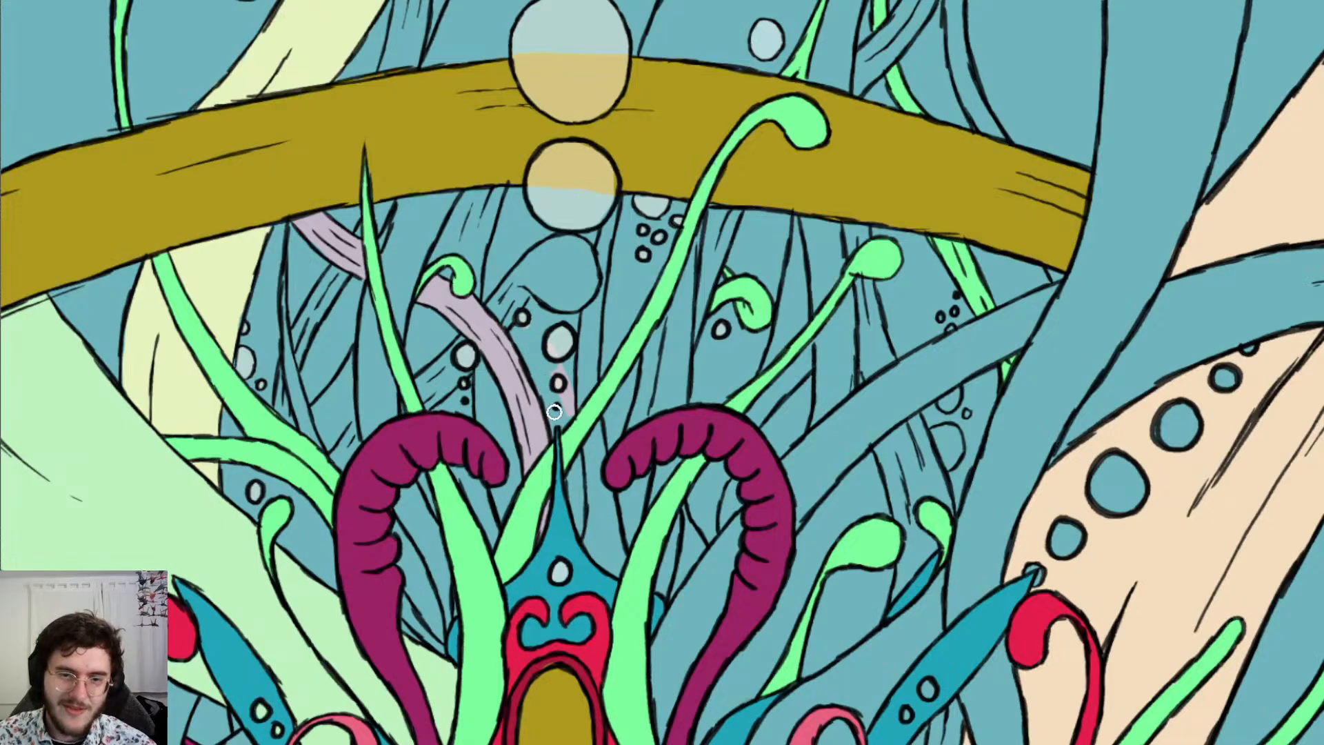
pyautogui.moveTo(554, 411)
pyautogui.mouseDown()
pyautogui.moveTo(540, 344)
pyautogui.moveTo(580, 427)
pyautogui.mouseUp()
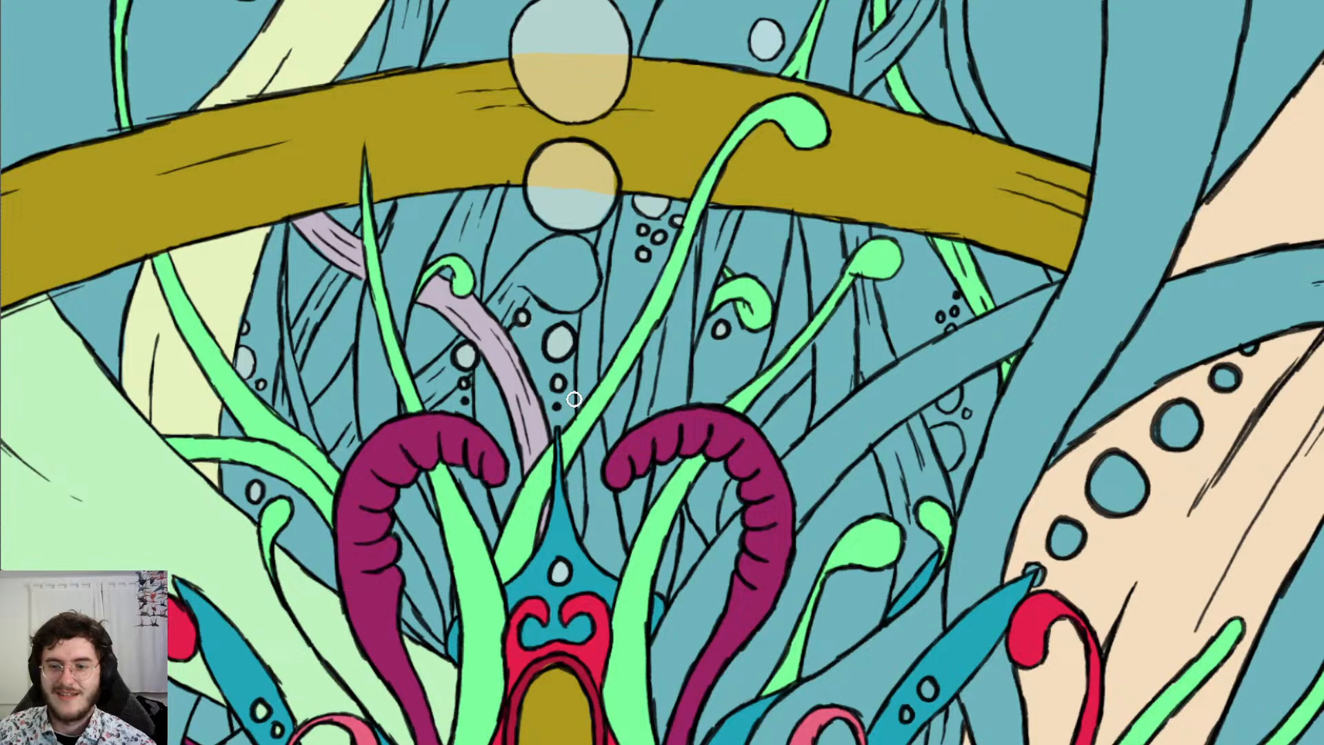
# Paint the base and upper edge of the large tentacle emerging beside the figure's cheek in tan
pyautogui.scroll(-5, 574, 398)
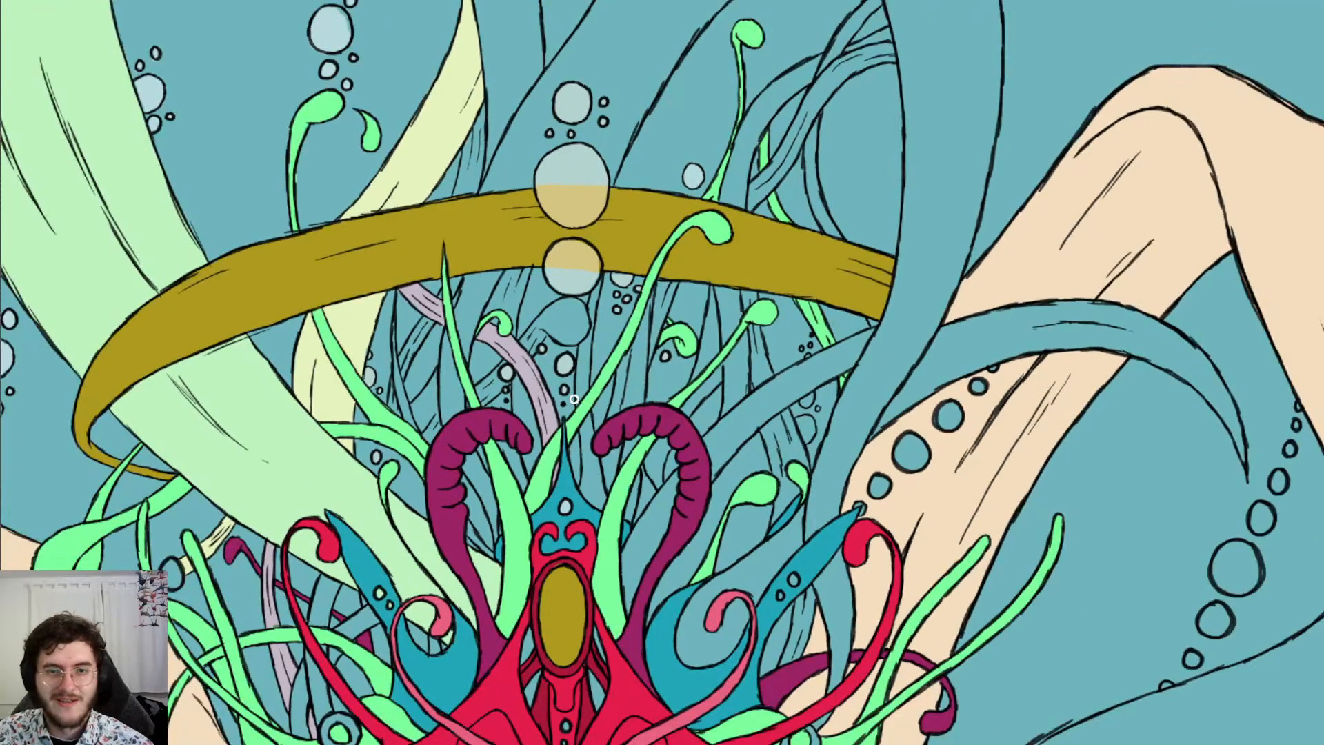
pyautogui.scroll(4, 499, 238)
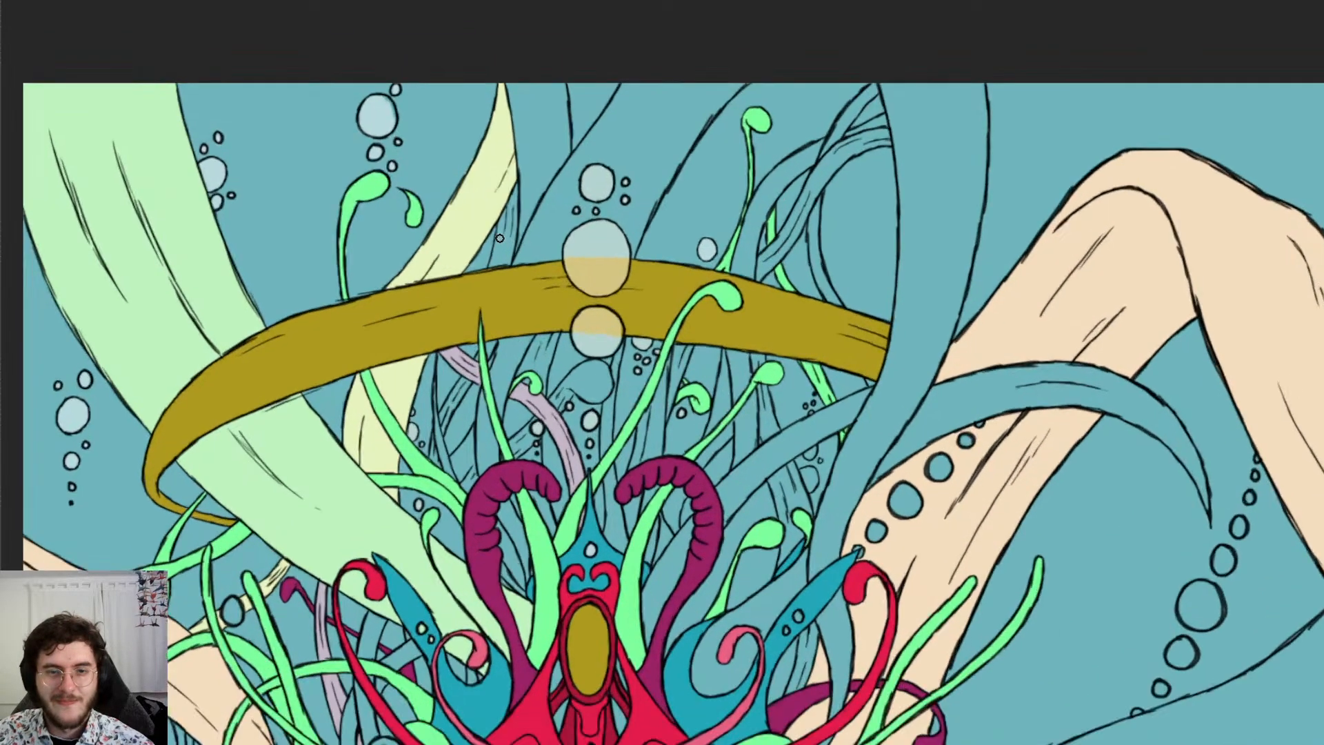
pyautogui.scroll(-4, 744, 250)
pyautogui.scroll(-3, 838, 264)
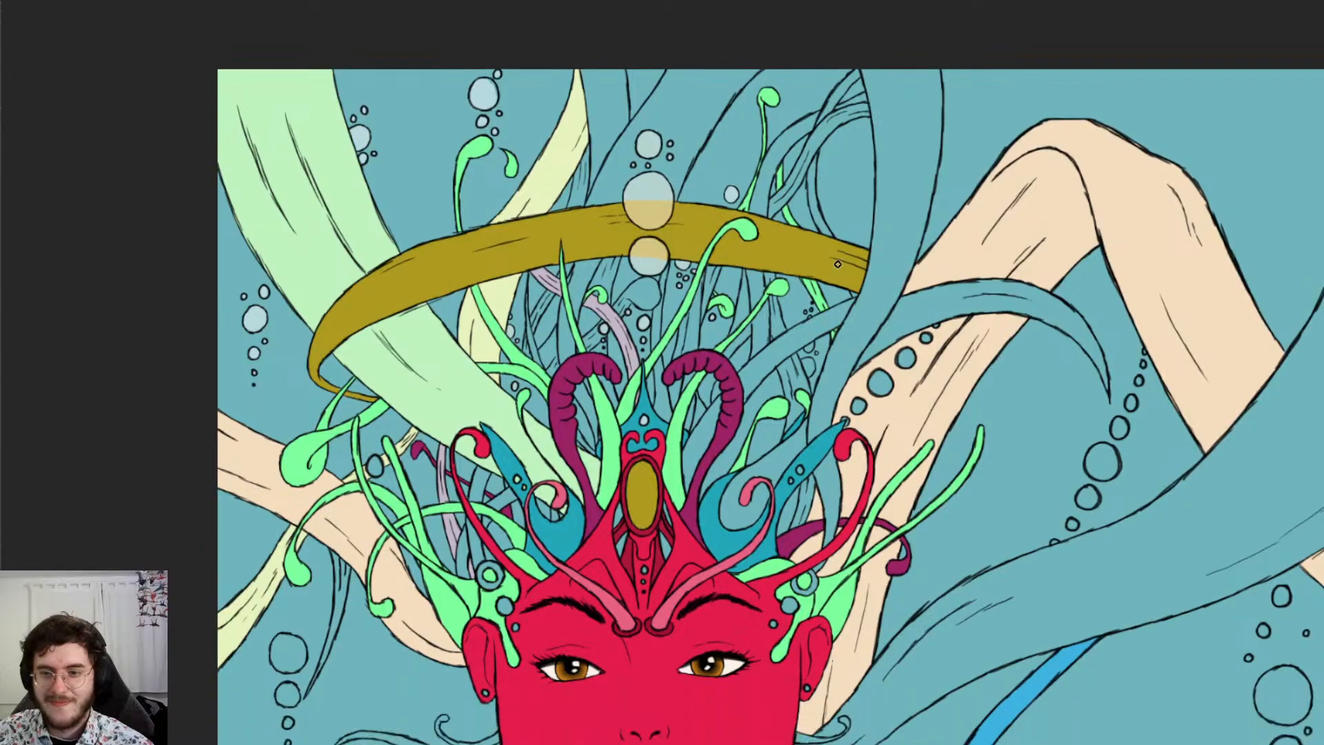
pyautogui.scroll(-2, 715, 267)
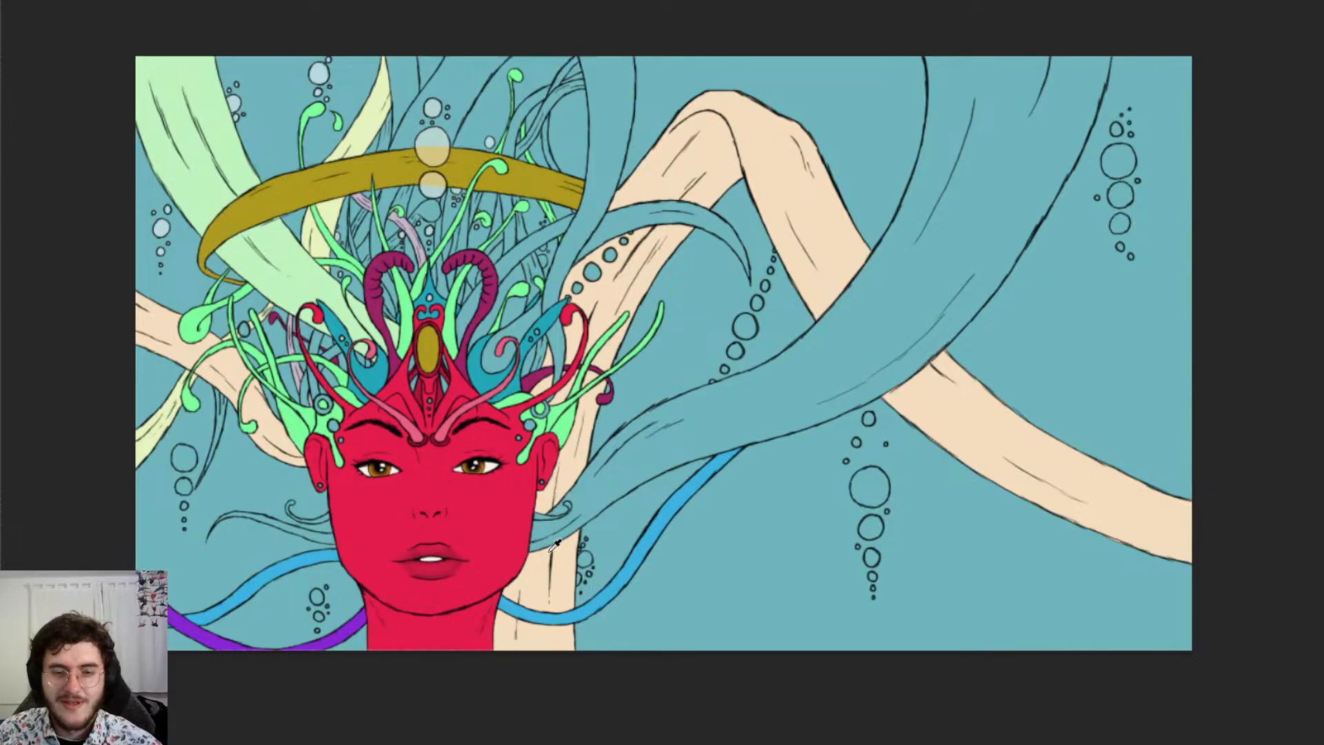
pyautogui.scroll(4, 554, 545)
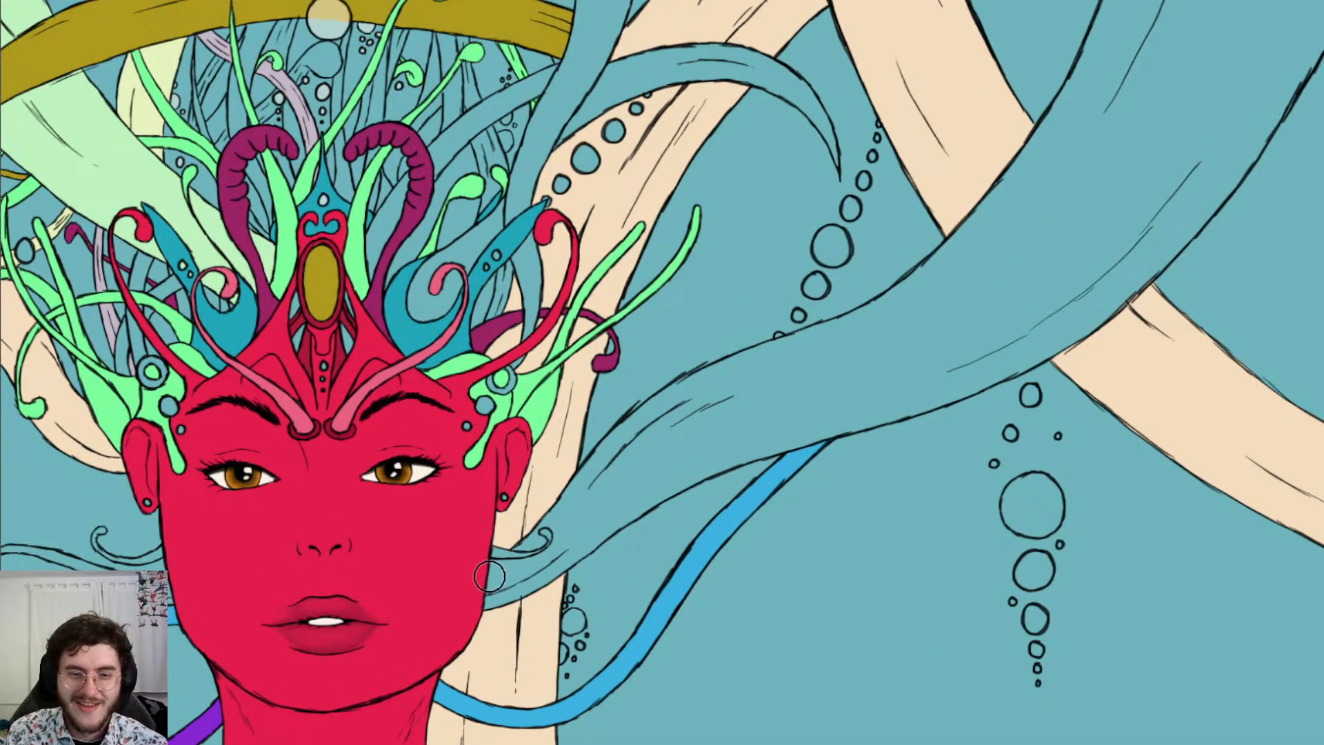
pyautogui.moveTo(486, 587)
pyautogui.mouseDown()
pyautogui.moveTo(552, 558)
pyautogui.moveTo(538, 572)
pyautogui.moveTo(506, 556)
pyautogui.mouseUp()
pyautogui.scroll(5, 505, 555)
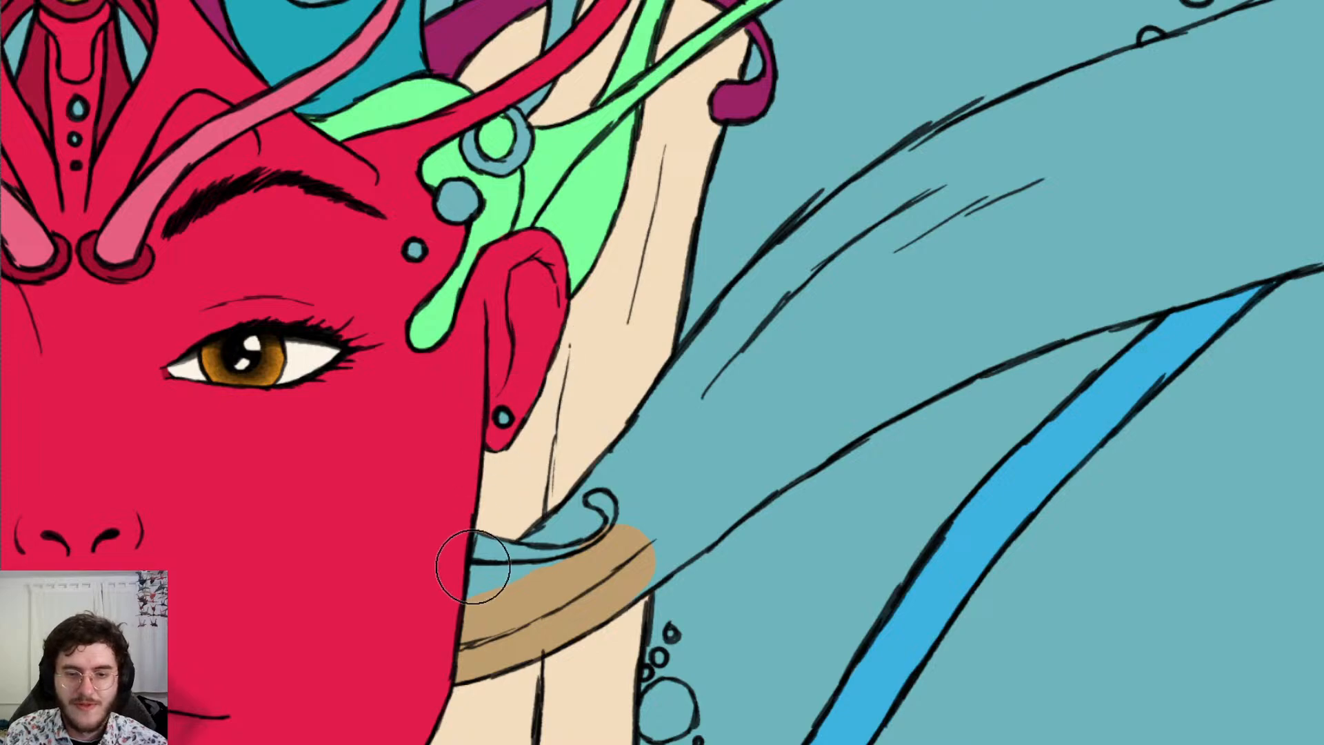
pyautogui.moveTo(477, 594)
pyautogui.mouseDown()
pyautogui.moveTo(549, 584)
pyautogui.moveTo(531, 580)
pyautogui.moveTo(668, 448)
pyautogui.moveTo(655, 452)
pyautogui.moveTo(780, 296)
pyautogui.mouseUp()
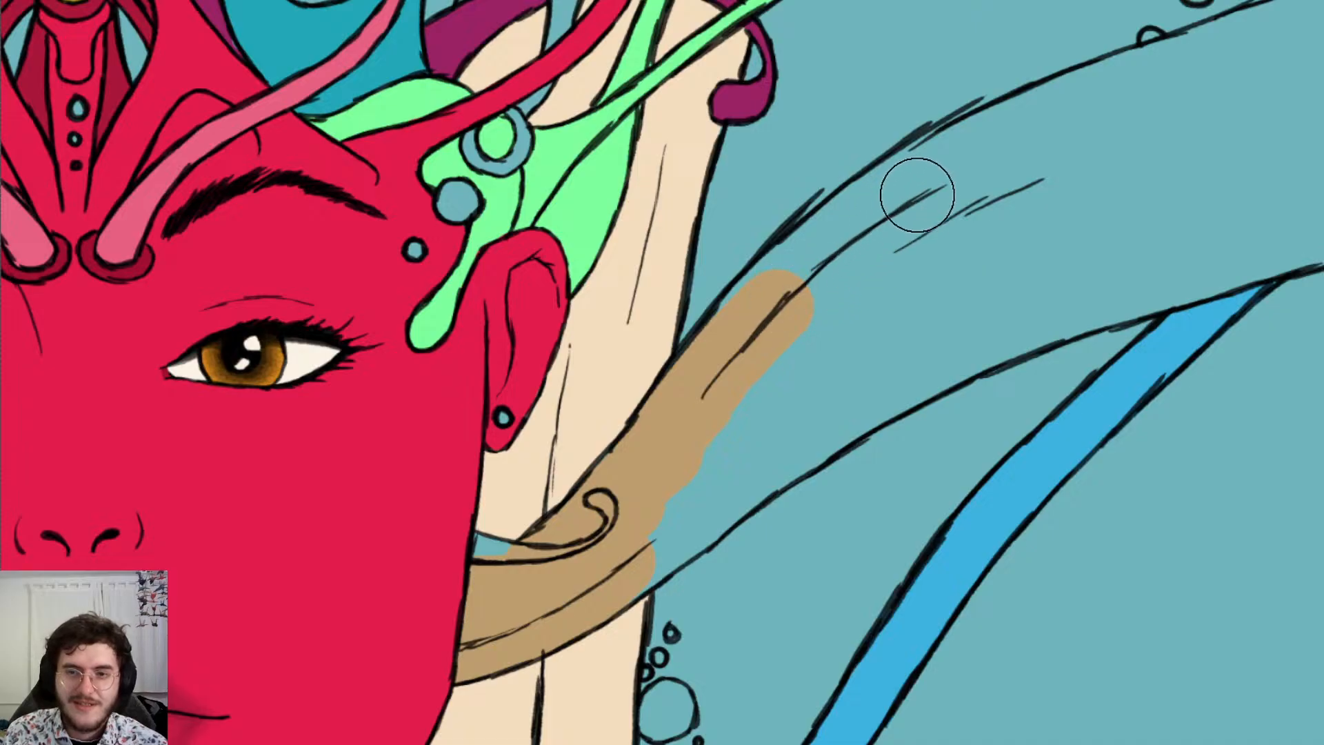
pyautogui.moveTo(972, 138); pyautogui.dragTo(891, 192)
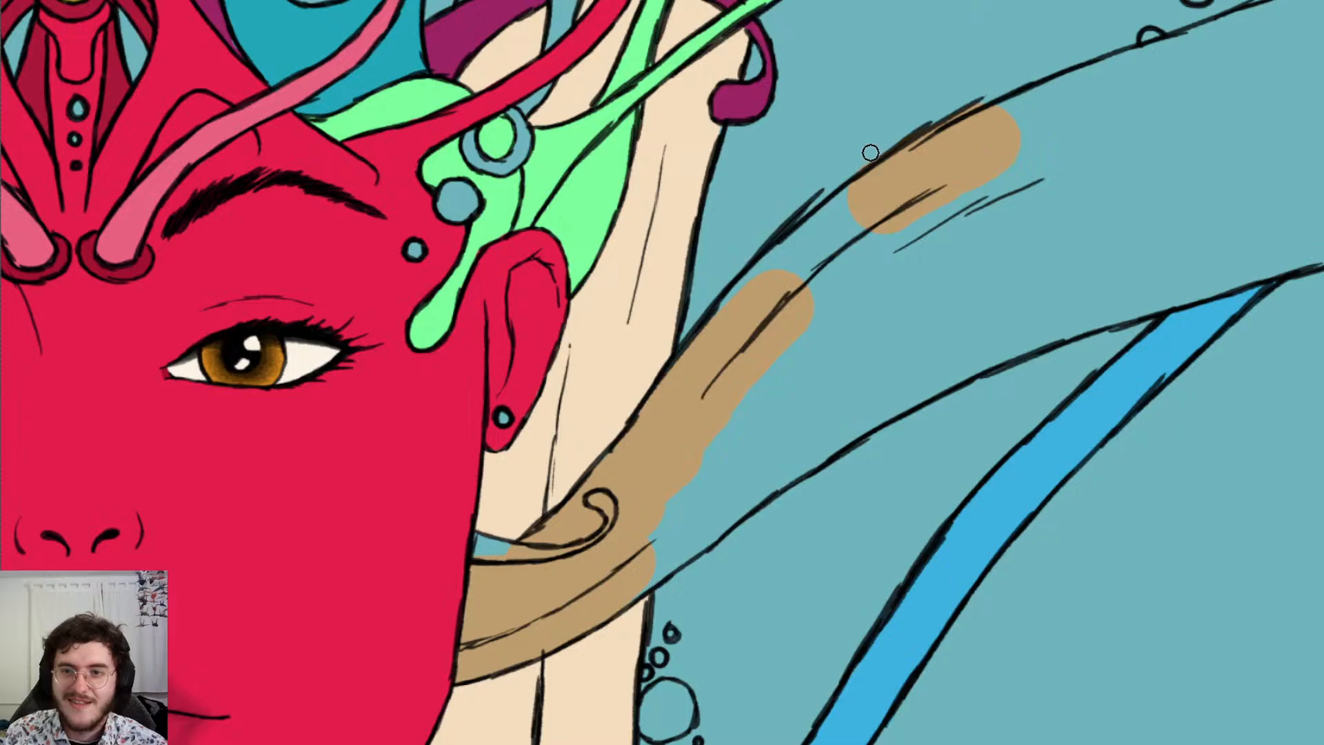
pyautogui.press('b')
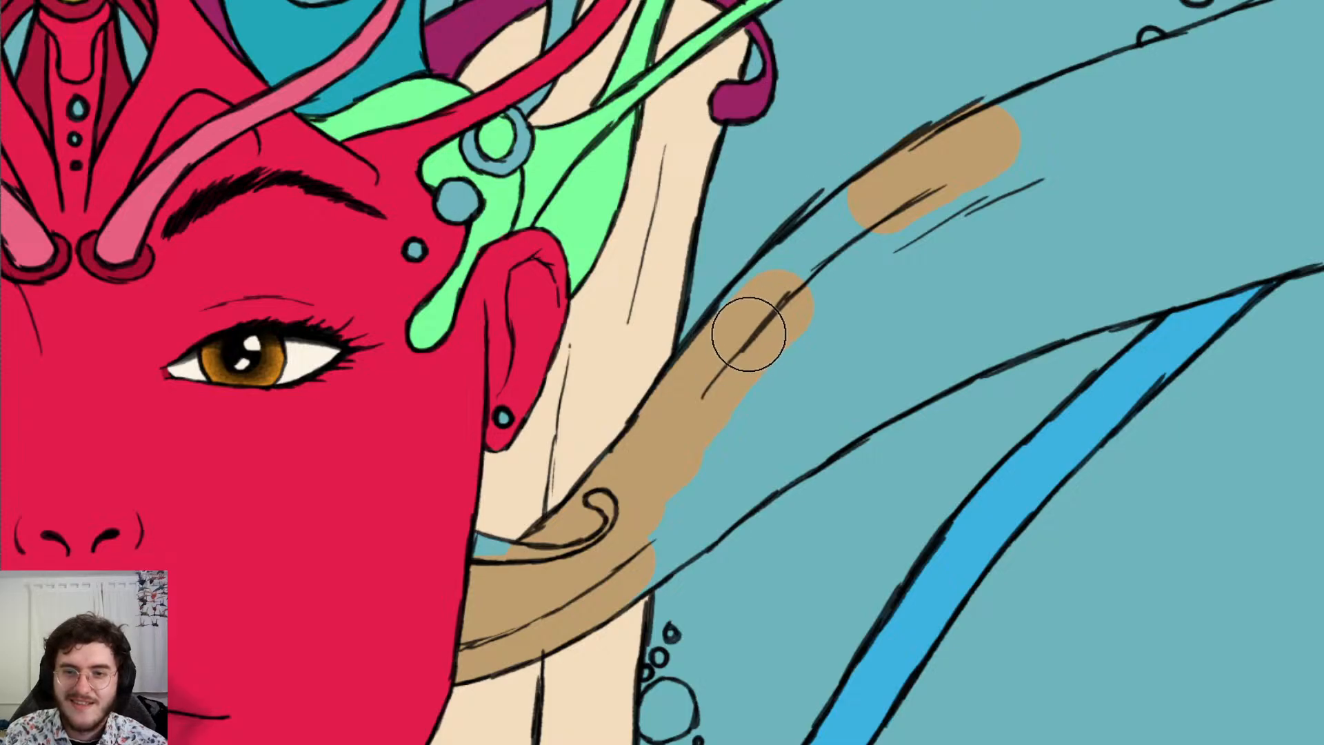
pyautogui.moveTo(748, 335); pyautogui.dragTo(856, 228)
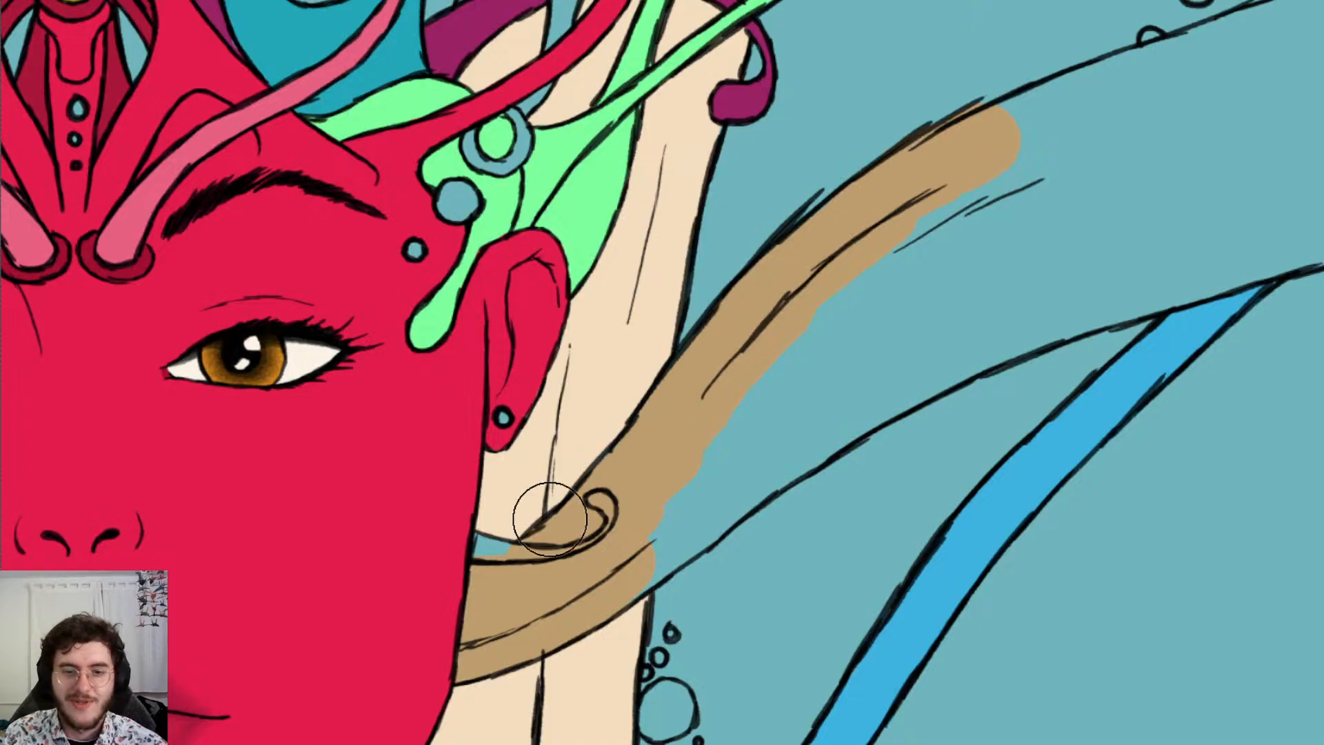
# Erase the tan from the small curled tendril beside the cheek and repaint the tentacle area just below it
pyautogui.press('e')
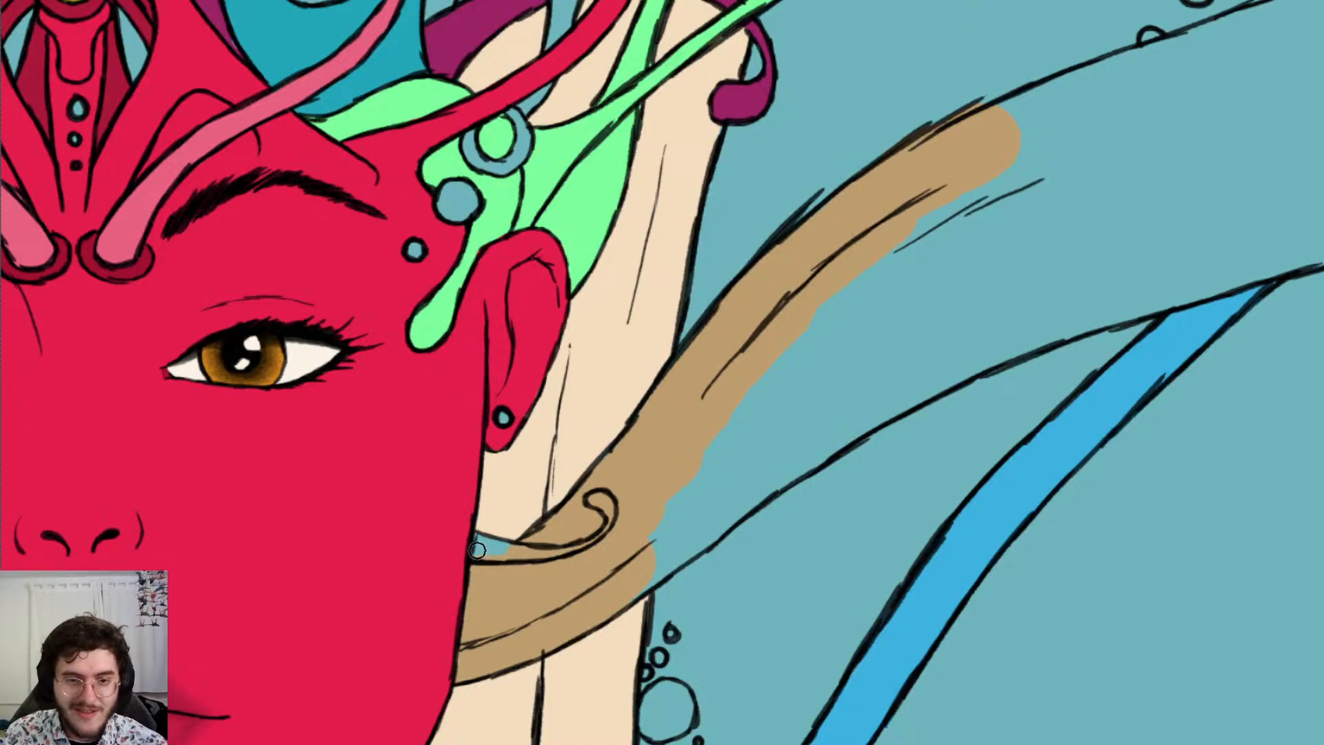
pyautogui.moveTo(477, 550)
pyautogui.mouseDown()
pyautogui.moveTo(579, 550)
pyautogui.moveTo(600, 538)
pyautogui.moveTo(606, 501)
pyautogui.moveTo(601, 536)
pyautogui.moveTo(519, 560)
pyautogui.moveTo(594, 544)
pyautogui.moveTo(613, 522)
pyautogui.moveTo(598, 498)
pyautogui.mouseUp()
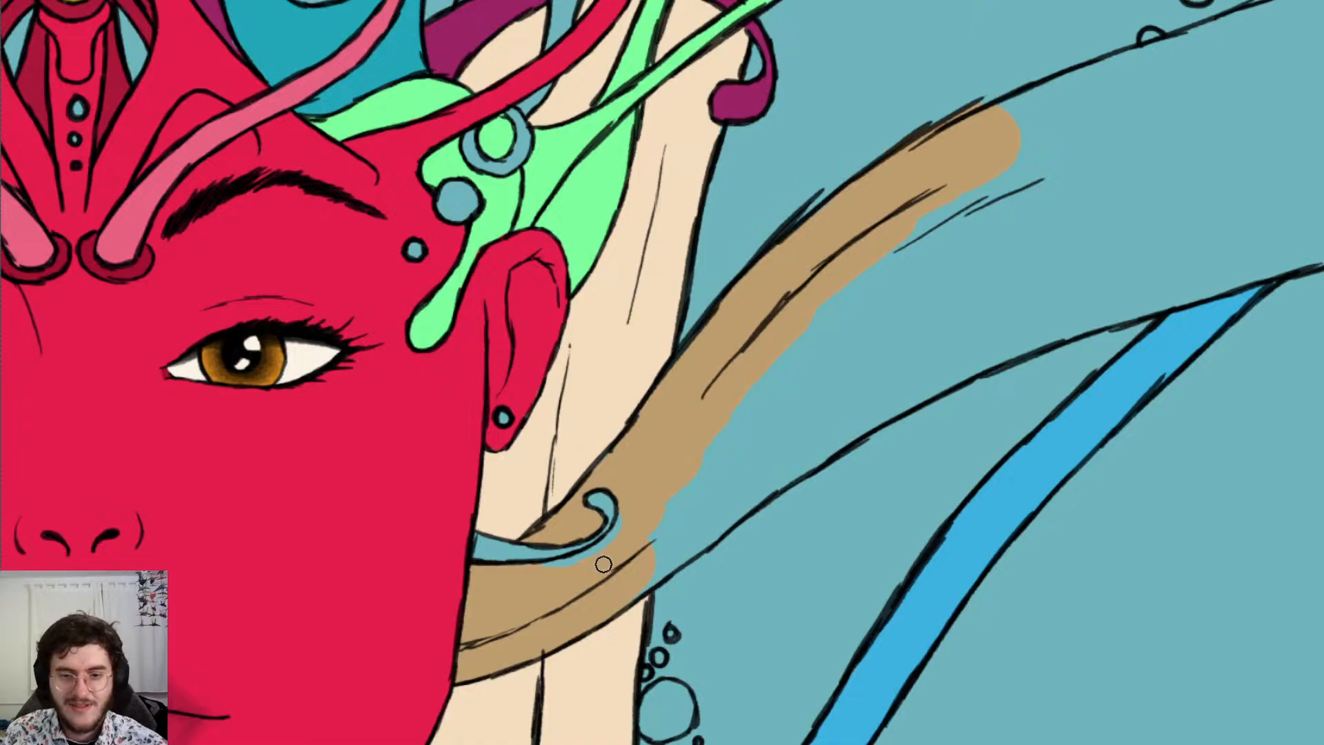
pyautogui.press('b')
pyautogui.moveTo(528, 606)
pyautogui.mouseDown()
pyautogui.moveTo(603, 583)
pyautogui.moveTo(606, 546)
pyautogui.moveTo(639, 549)
pyautogui.mouseUp()
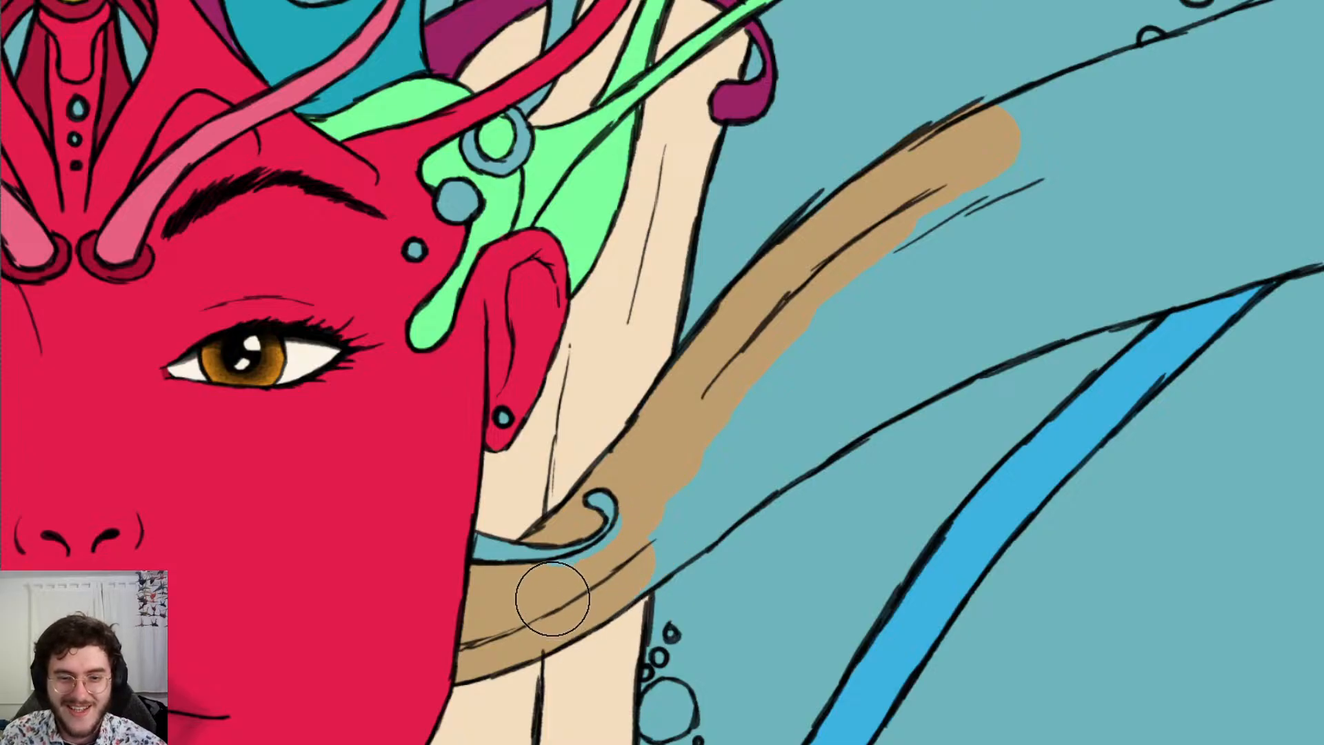
pyautogui.moveTo(591, 589)
pyautogui.mouseDown()
pyautogui.moveTo(614, 535)
pyautogui.moveTo(655, 527)
pyautogui.moveTo(619, 576)
pyautogui.mouseUp()
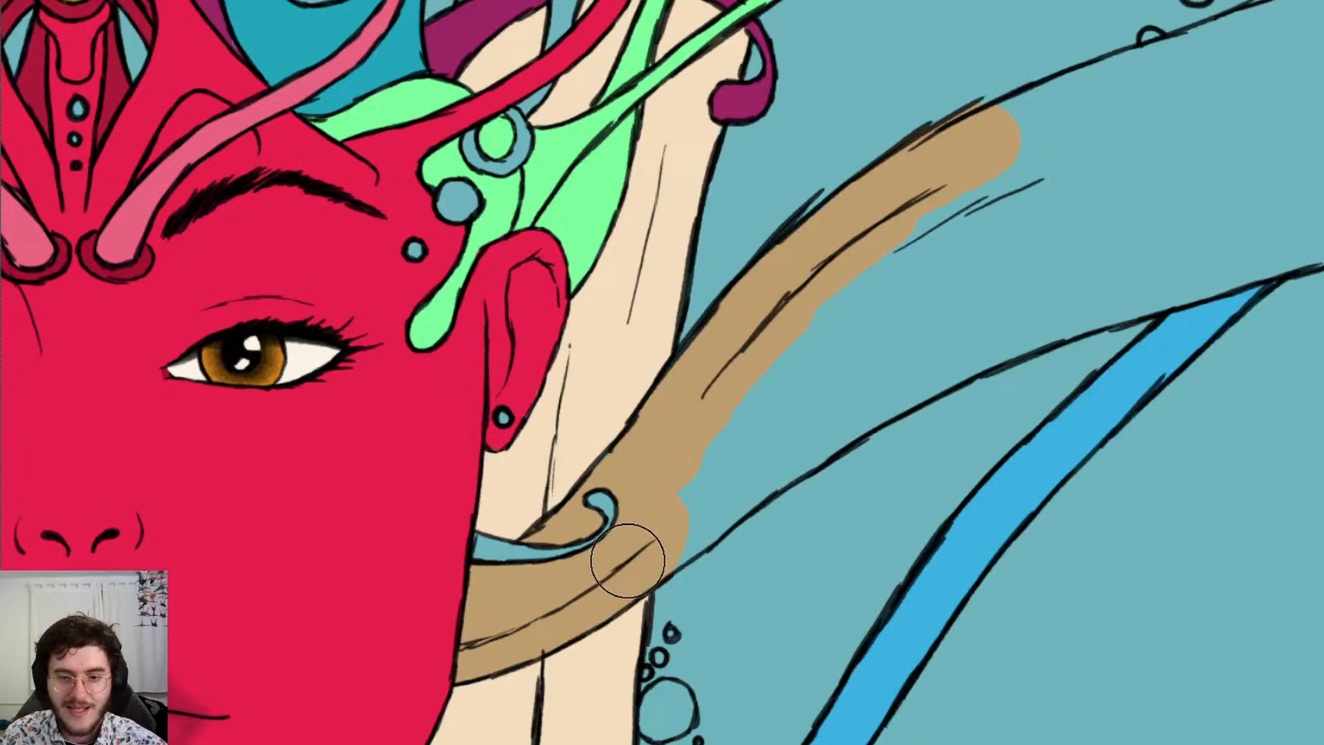
# Paint the large tentacle's lower edge tan up to the bright blue strand and fill the gap in its middle
pyautogui.moveTo(660, 537)
pyautogui.mouseDown()
pyautogui.moveTo(798, 414)
pyautogui.moveTo(848, 393)
pyautogui.moveTo(824, 416)
pyautogui.moveTo(916, 345)
pyautogui.mouseUp()
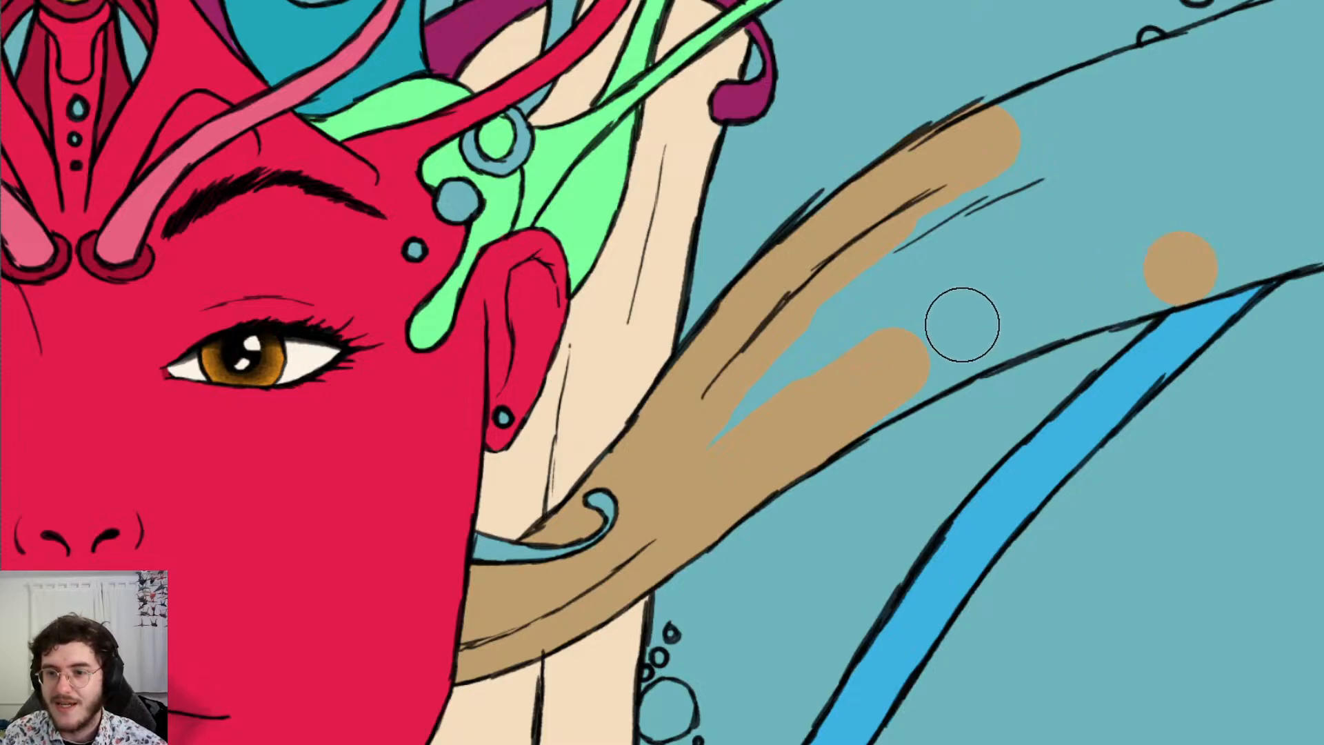
pyautogui.keyDown('shift'); pyautogui.click(923, 354); pyautogui.keyUp('shift')
pyautogui.press('e')
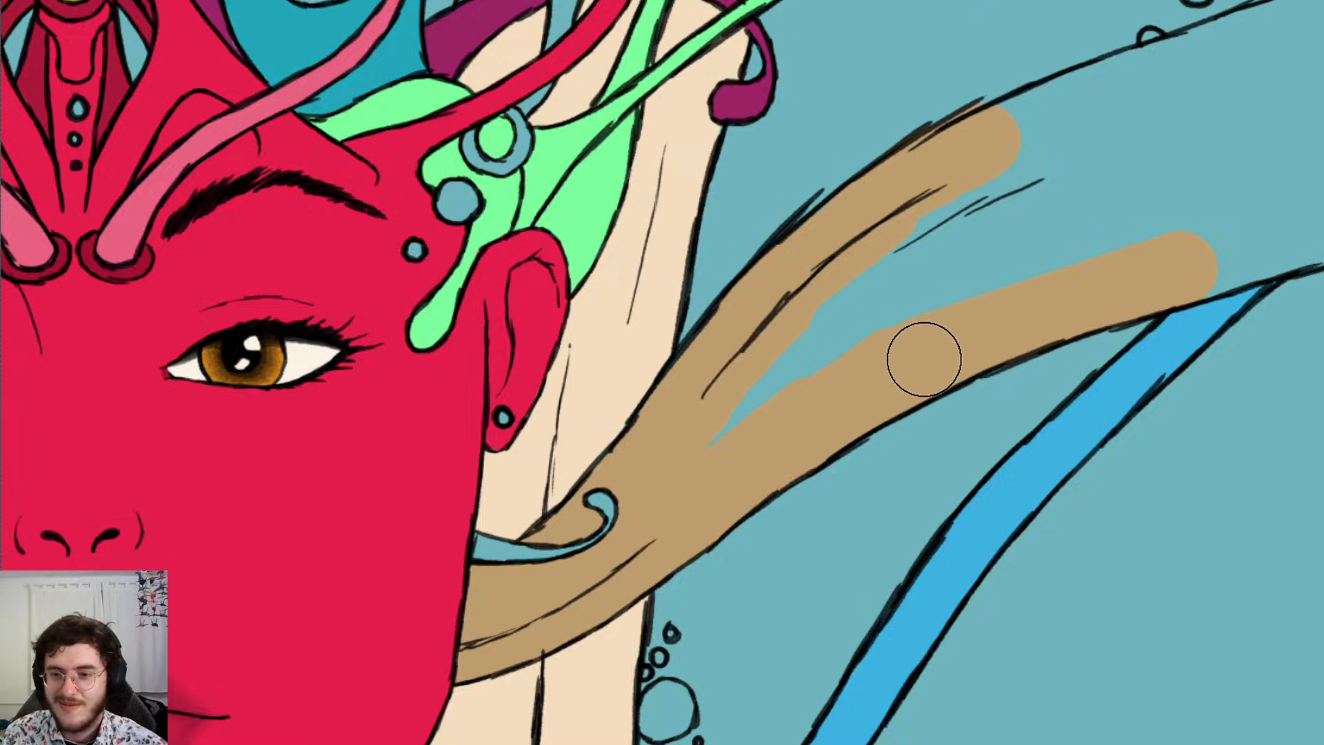
pyautogui.moveTo(707, 443)
pyautogui.mouseDown()
pyautogui.moveTo(979, 249)
pyautogui.moveTo(979, 274)
pyautogui.moveTo(1149, 221)
pyautogui.moveTo(1016, 189)
pyautogui.moveTo(848, 287)
pyautogui.moveTo(1098, 172)
pyautogui.mouseUp()
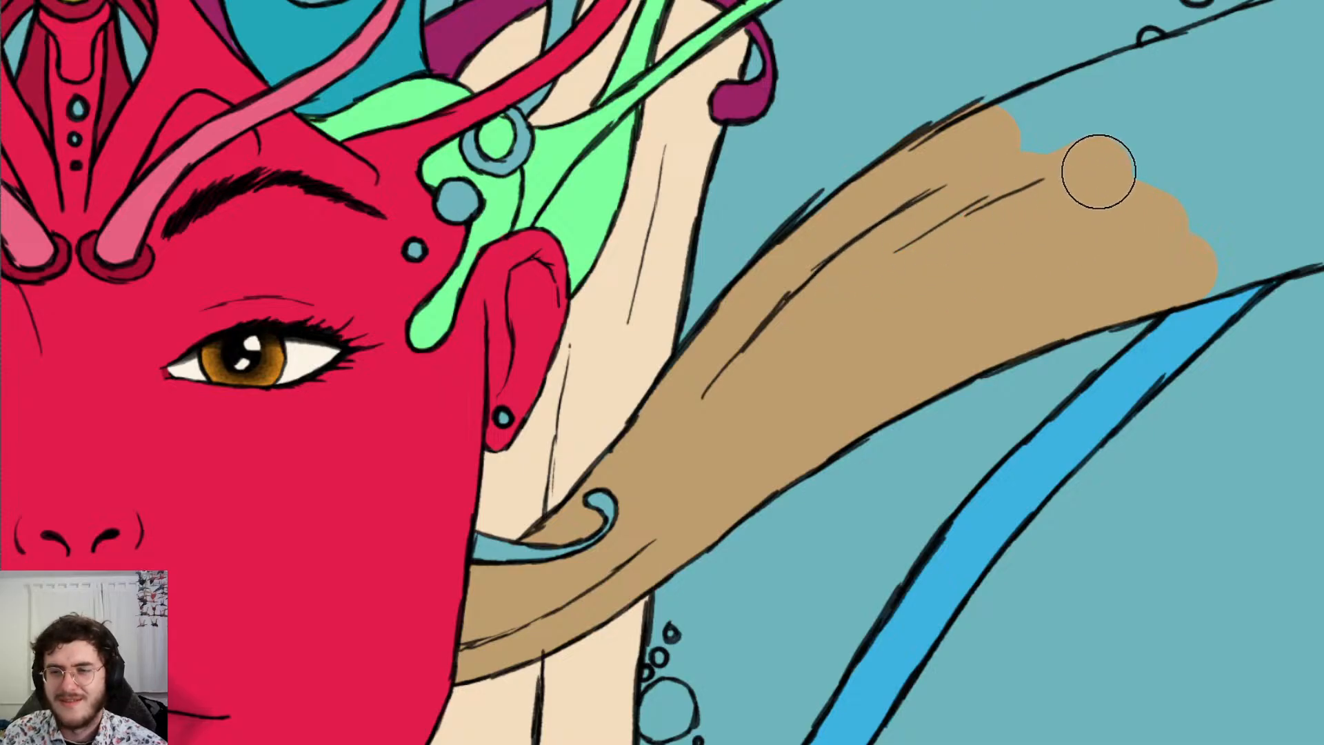
# Extend the tan fill along the large tentacle from the bright blue strand to where it crosses the beige tentacle
pyautogui.hscroll(12, 1062, 181)
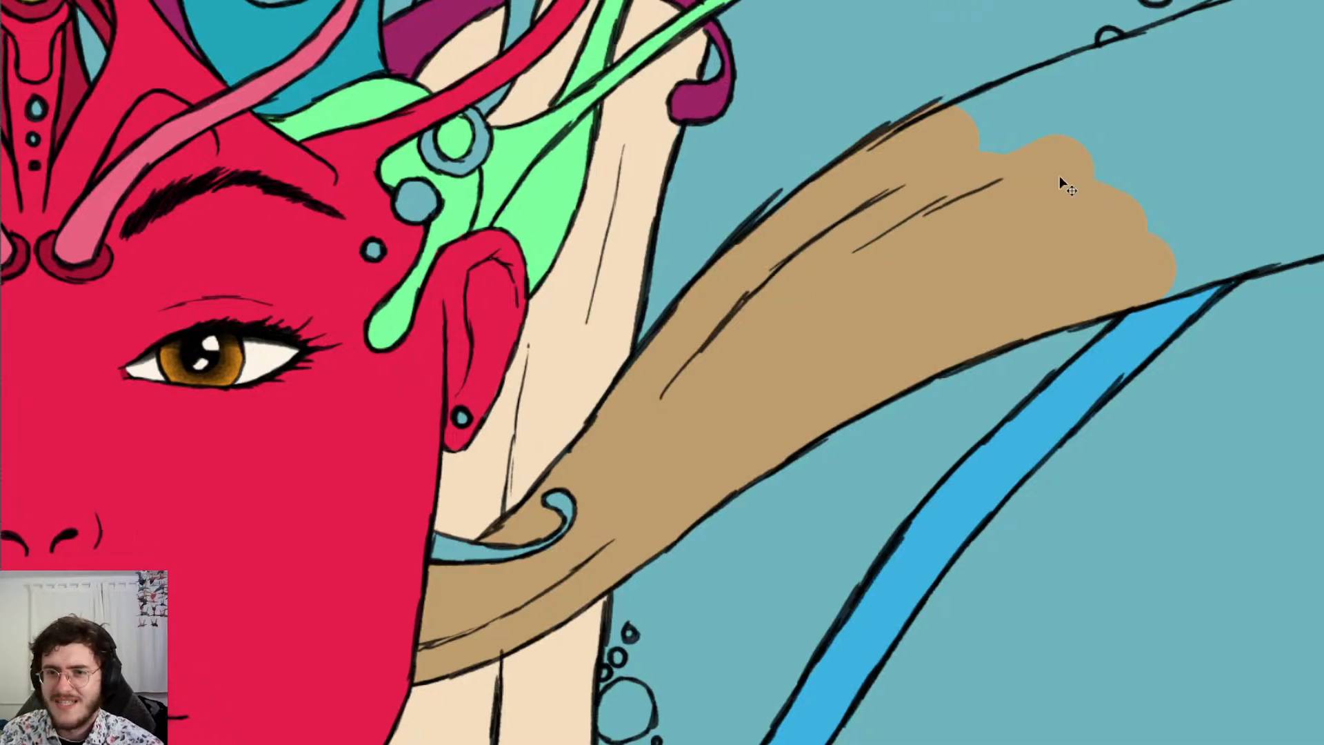
pyautogui.scroll(6, 434, 419)
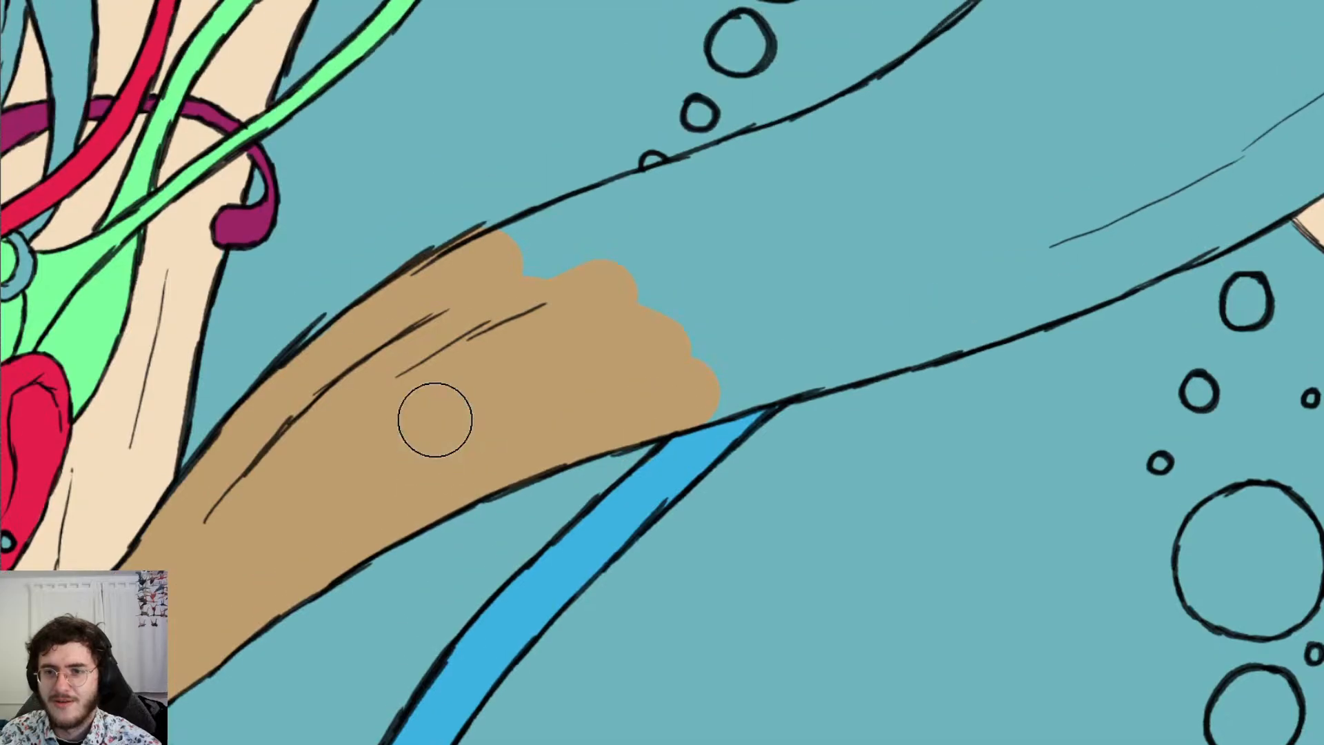
pyautogui.hscroll(4, 551, 326)
pyautogui.scroll(2, 910, 216)
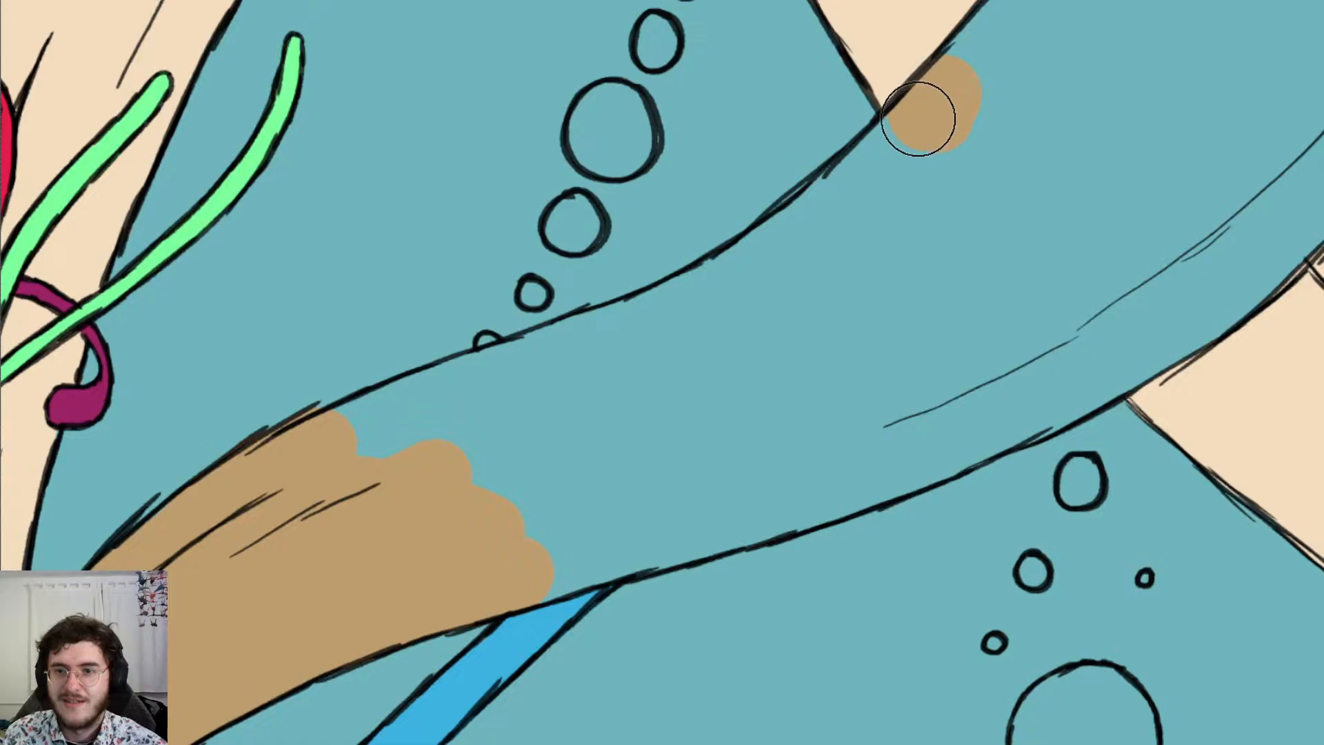
pyautogui.moveTo(918, 118)
pyautogui.mouseDown()
pyautogui.moveTo(928, 196)
pyautogui.moveTo(1034, 236)
pyautogui.moveTo(1145, 352)
pyautogui.mouseUp()
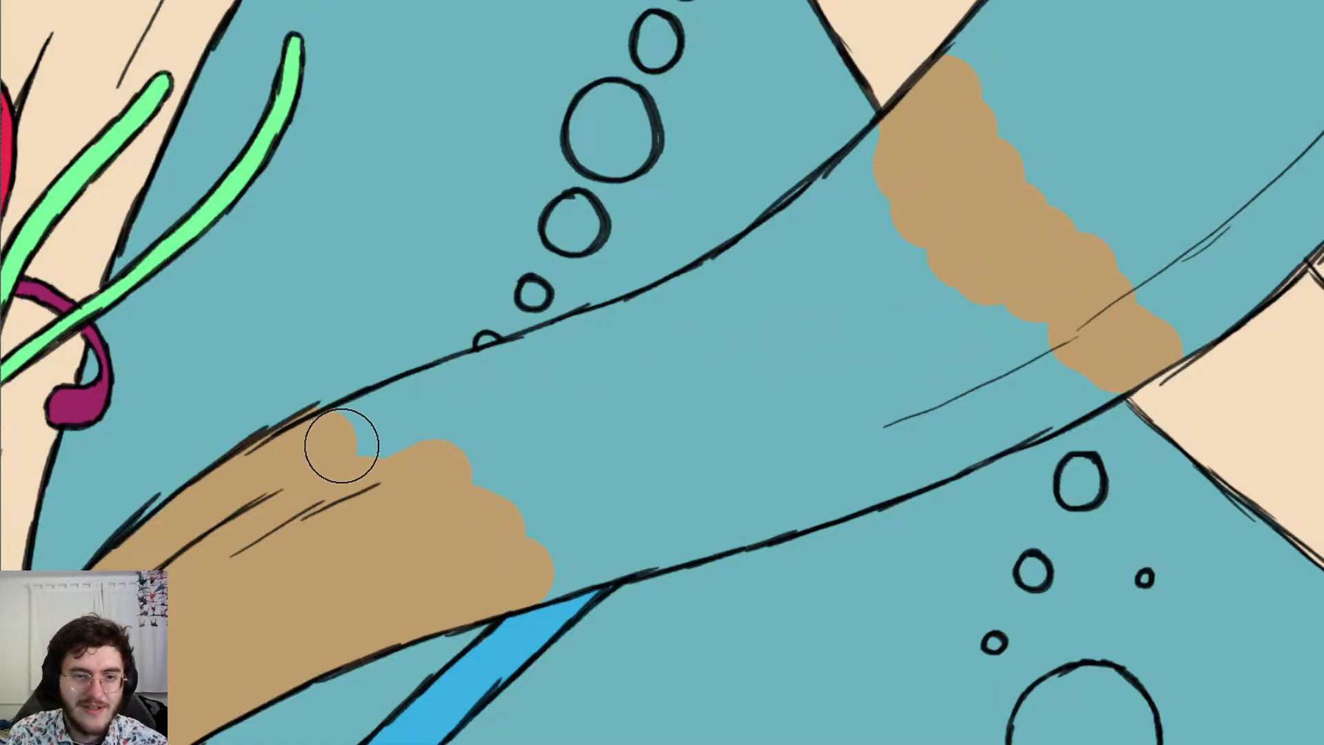
pyautogui.moveTo(341, 444)
pyautogui.mouseDown()
pyautogui.moveTo(779, 273)
pyautogui.moveTo(726, 293)
pyautogui.moveTo(886, 162)
pyautogui.moveTo(814, 265)
pyautogui.moveTo(414, 469)
pyautogui.moveTo(887, 263)
pyautogui.moveTo(726, 335)
pyautogui.mouseUp()
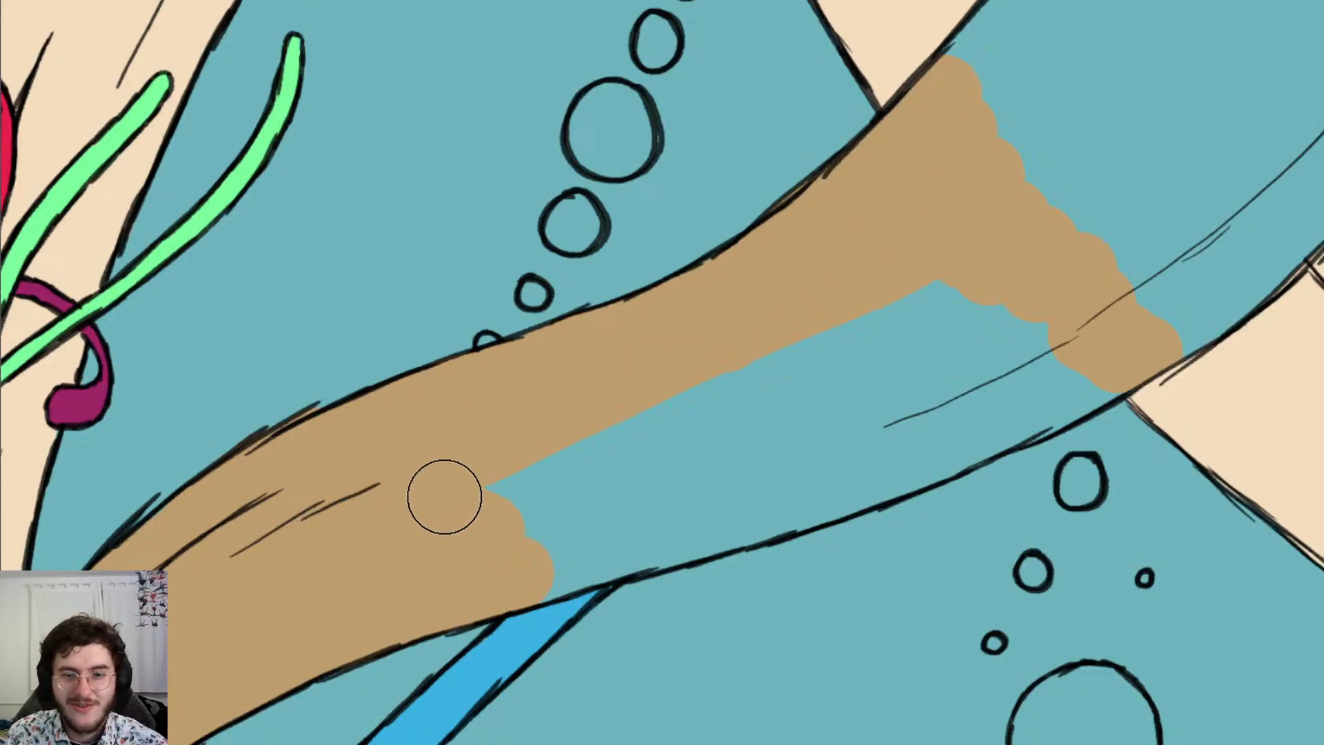
pyautogui.moveTo(445, 496)
pyautogui.mouseDown()
pyautogui.moveTo(1011, 272)
pyautogui.moveTo(518, 492)
pyautogui.mouseUp()
pyautogui.moveTo(622, 466); pyautogui.dragTo(1072, 316)
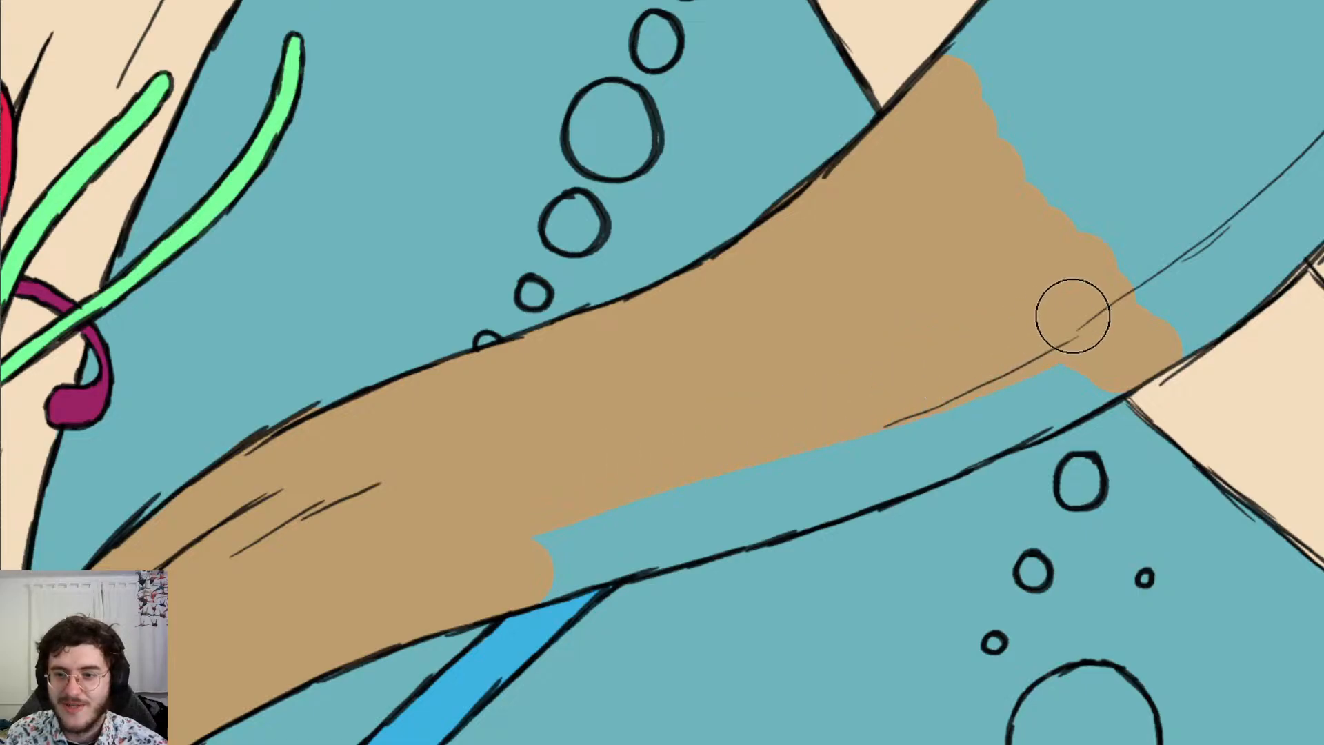
pyautogui.moveTo(595, 496)
pyautogui.mouseDown()
pyautogui.moveTo(1034, 370)
pyautogui.moveTo(656, 499)
pyautogui.moveTo(543, 562)
pyautogui.moveTo(954, 434)
pyautogui.moveTo(881, 458)
pyautogui.moveTo(937, 443)
pyautogui.moveTo(1124, 345)
pyautogui.mouseUp()
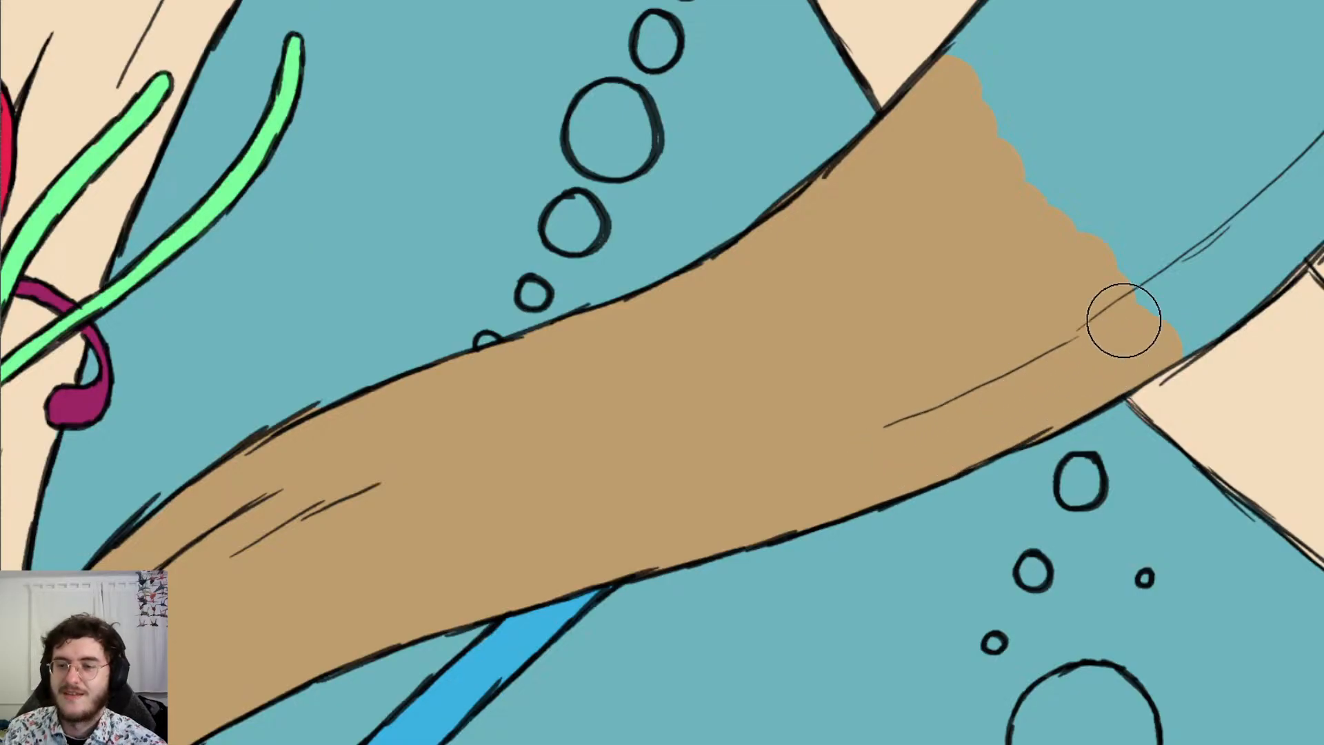
# Extend the tan fill on the large tentacle across the area where it passes over the beige tentacle
pyautogui.hscroll(8, 1122, 319)
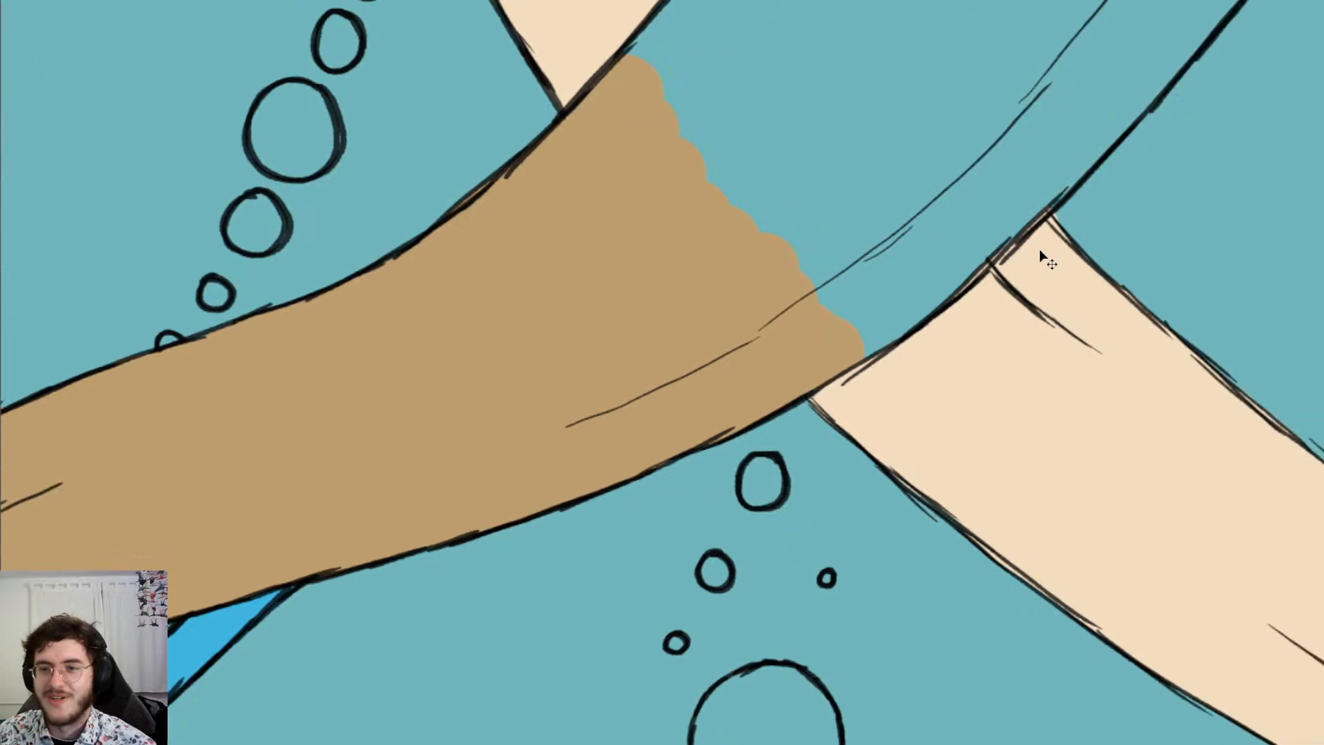
pyautogui.scroll(3, 1040, 249)
pyautogui.scroll(3, 1039, 251)
pyautogui.hscroll(2, 1039, 254)
pyautogui.scroll(1, 1021, 257)
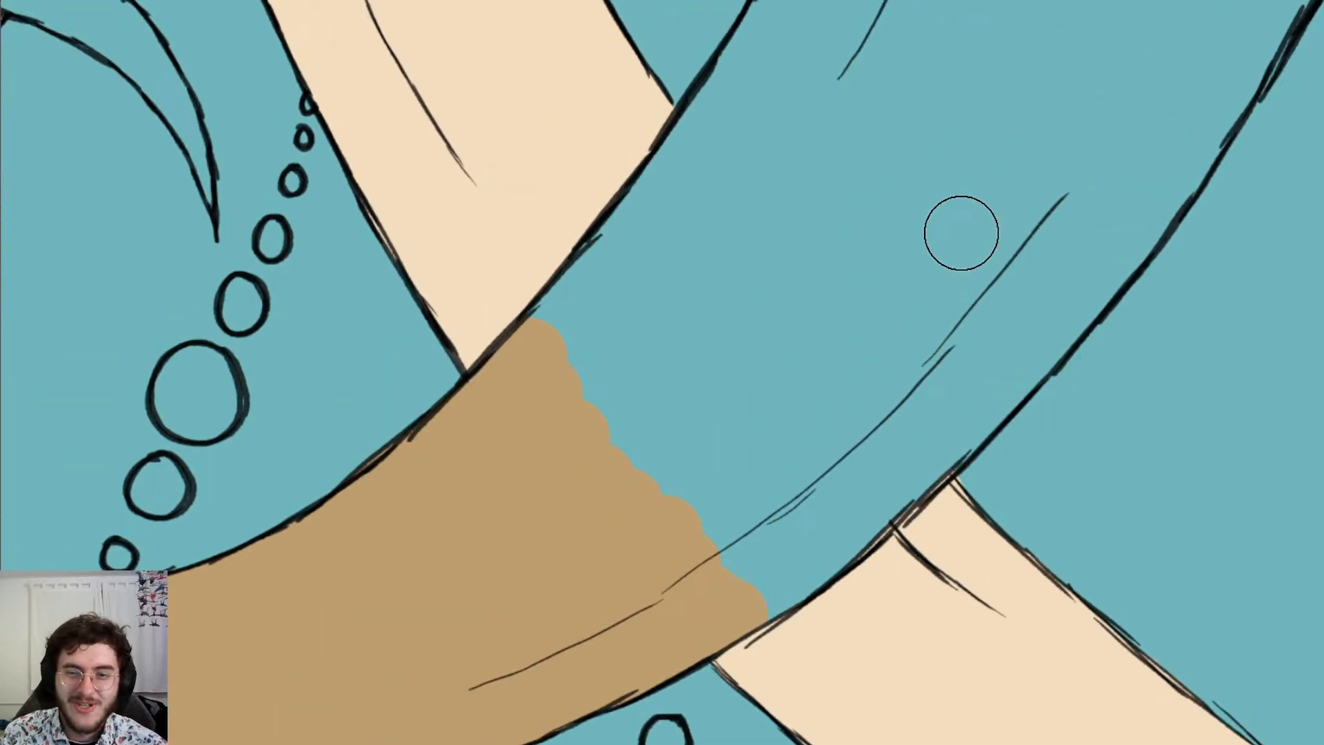
pyautogui.moveTo(801, 606)
pyautogui.mouseDown()
pyautogui.moveTo(763, 541)
pyautogui.moveTo(813, 621)
pyautogui.moveTo(839, 414)
pyautogui.moveTo(890, 556)
pyautogui.moveTo(969, 283)
pyautogui.mouseUp()
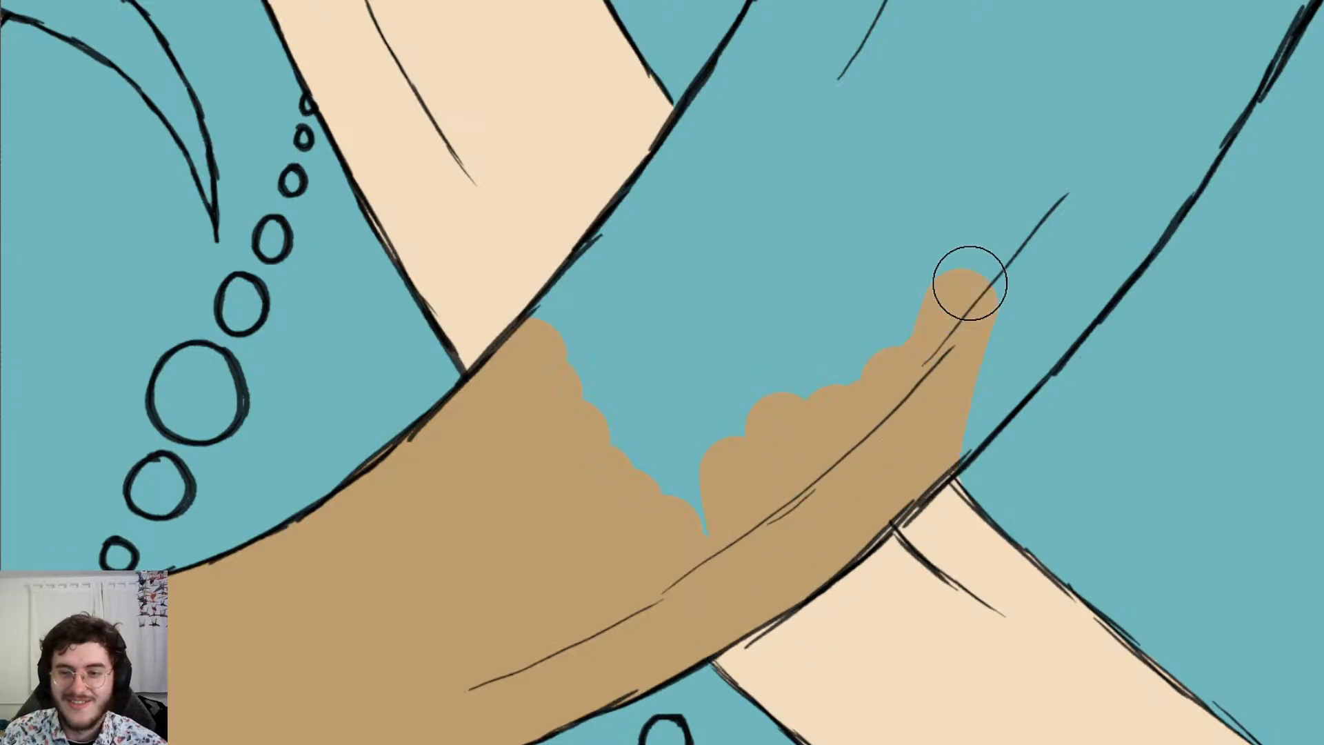
pyautogui.moveTo(621, 540)
pyautogui.mouseDown()
pyautogui.moveTo(969, 266)
pyautogui.moveTo(859, 288)
pyautogui.moveTo(754, 343)
pyautogui.moveTo(724, 334)
pyautogui.moveTo(779, 188)
pyautogui.mouseUp()
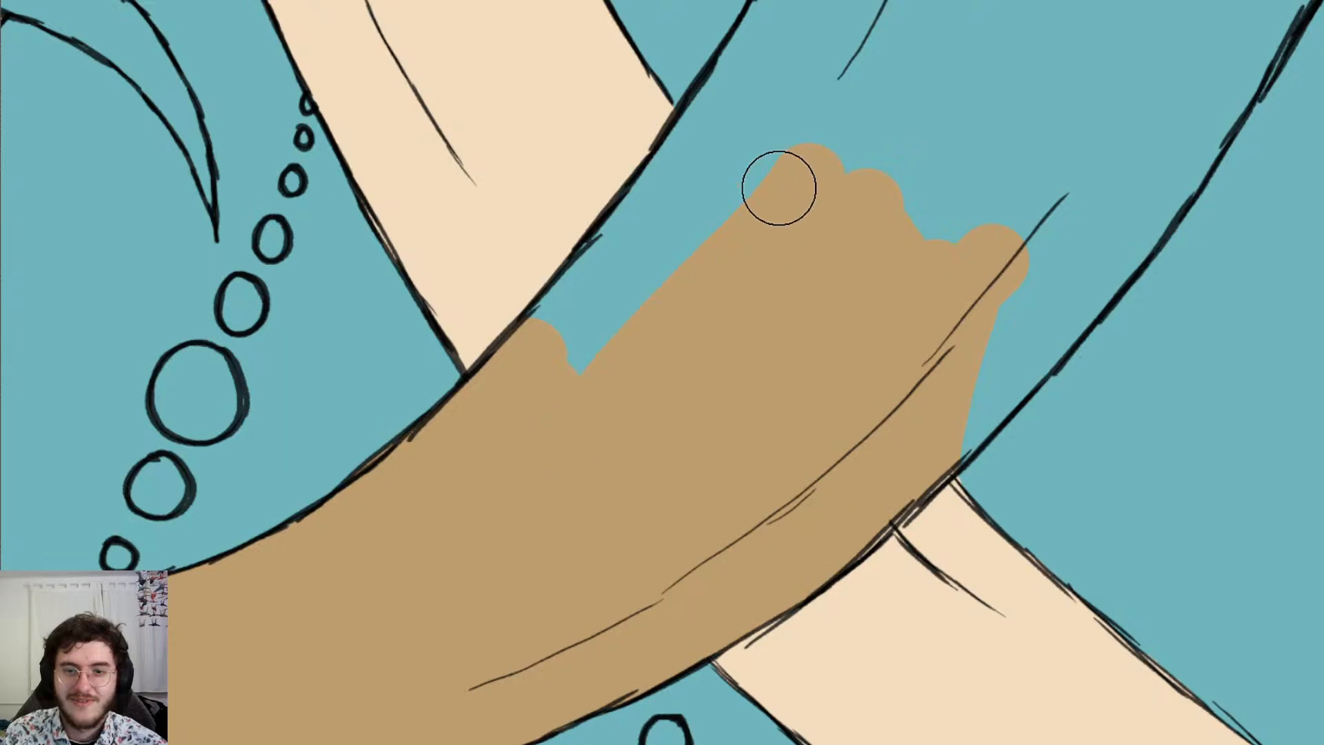
pyautogui.moveTo(824, 119)
pyautogui.mouseDown()
pyautogui.moveTo(724, 177)
pyautogui.moveTo(549, 354)
pyautogui.moveTo(541, 346)
pyautogui.moveTo(753, 77)
pyautogui.mouseUp()
# Paint a tan strip along the large tentacle's inner edge, above where it crosses the beige tentacle
pyautogui.hscroll(4, 762, 64)
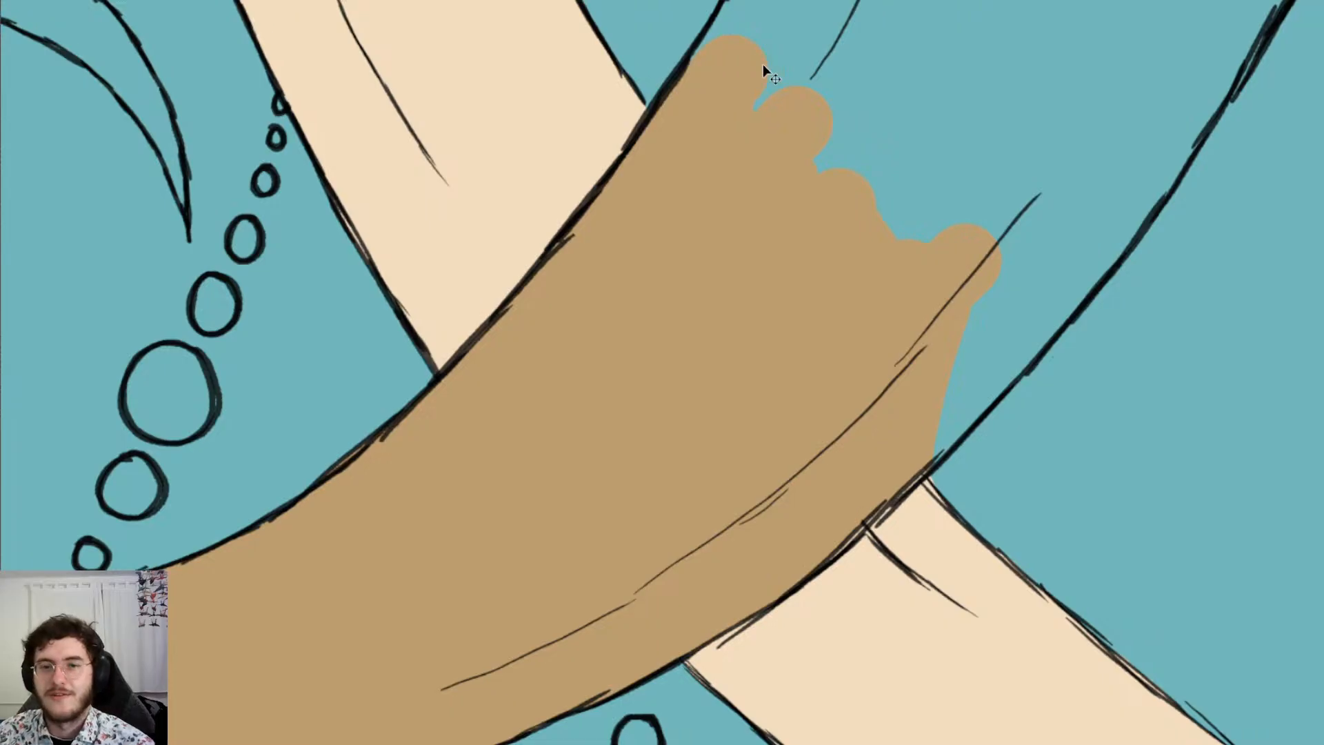
pyautogui.scroll(5, 764, 107)
pyautogui.scroll(5, 718, 69)
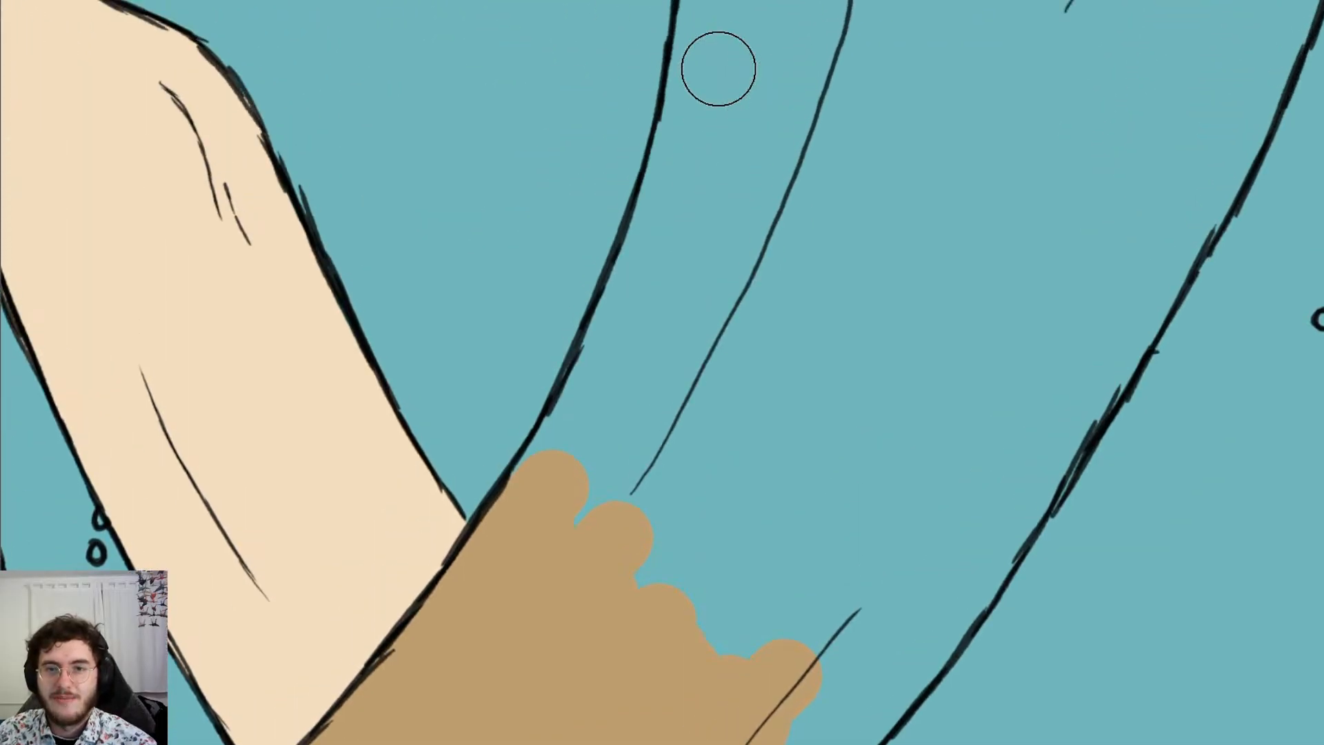
pyautogui.scroll(-3, 624, 290)
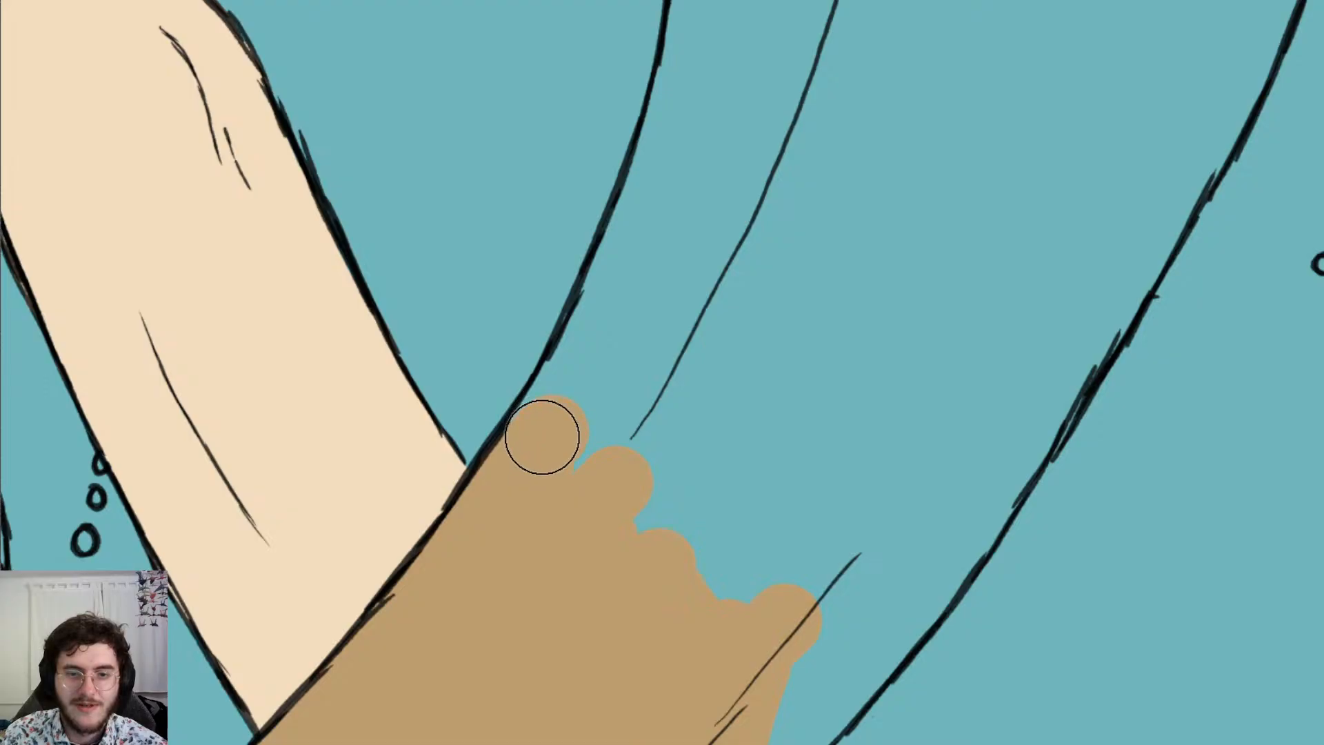
pyautogui.moveTo(545, 428); pyautogui.dragTo(663, 217)
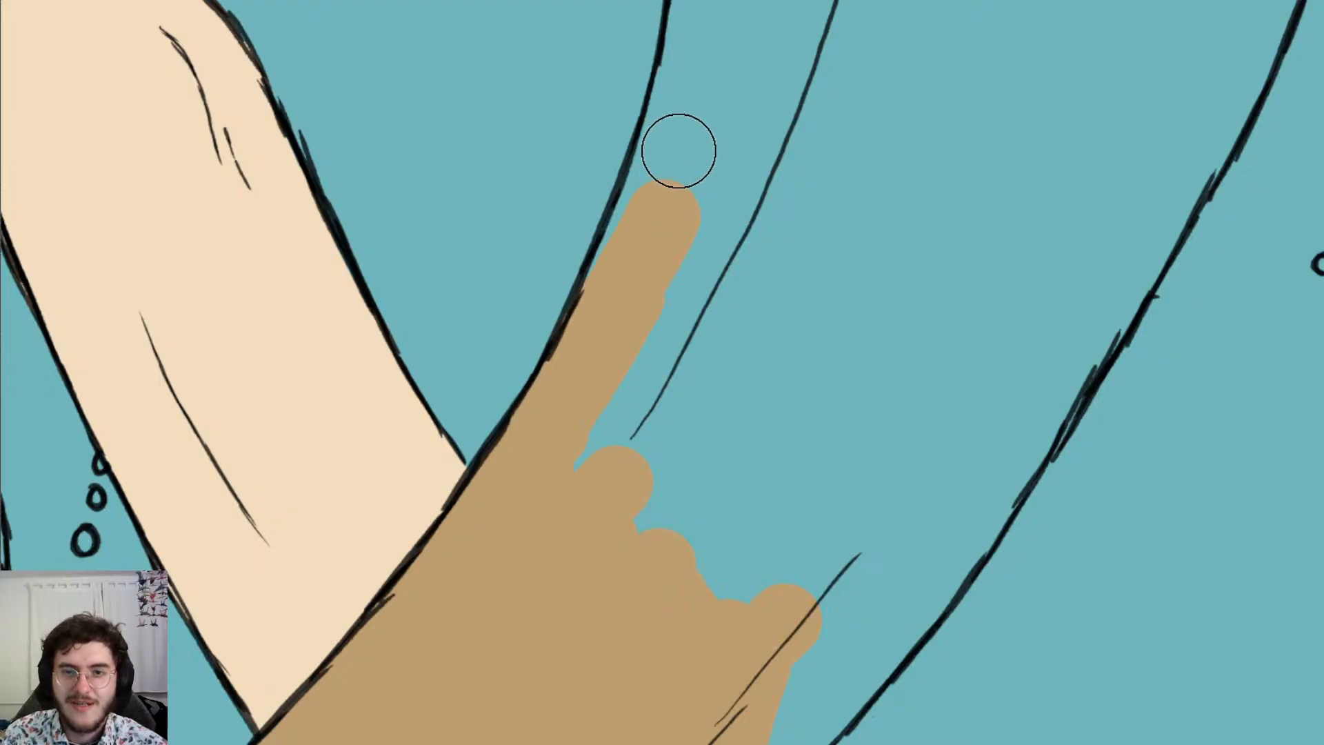
pyautogui.click(696, 71)
pyautogui.moveTo(696, 71); pyautogui.dragTo(686, 111)
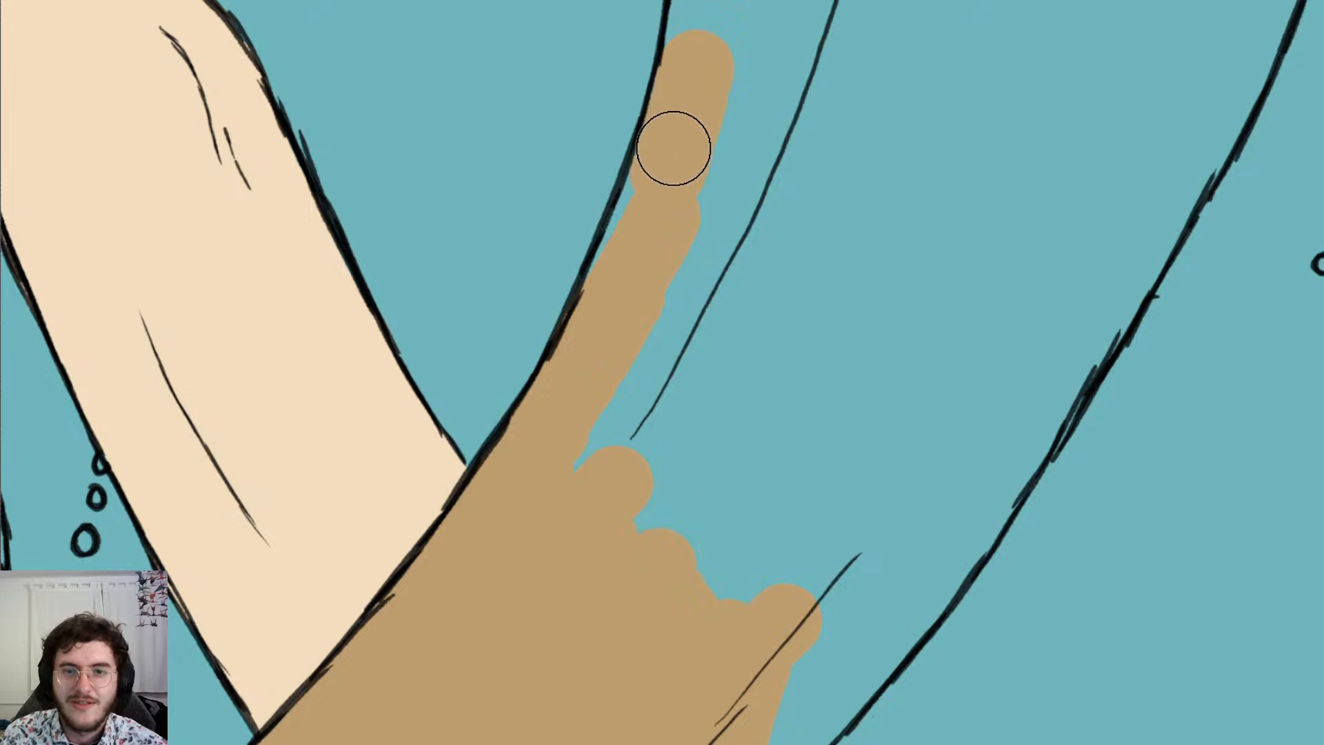
# Fill the middle of the large tentacle's rising section with tan, working outward from the painted inner edge
pyautogui.moveTo(582, 502); pyautogui.dragTo(737, 124)
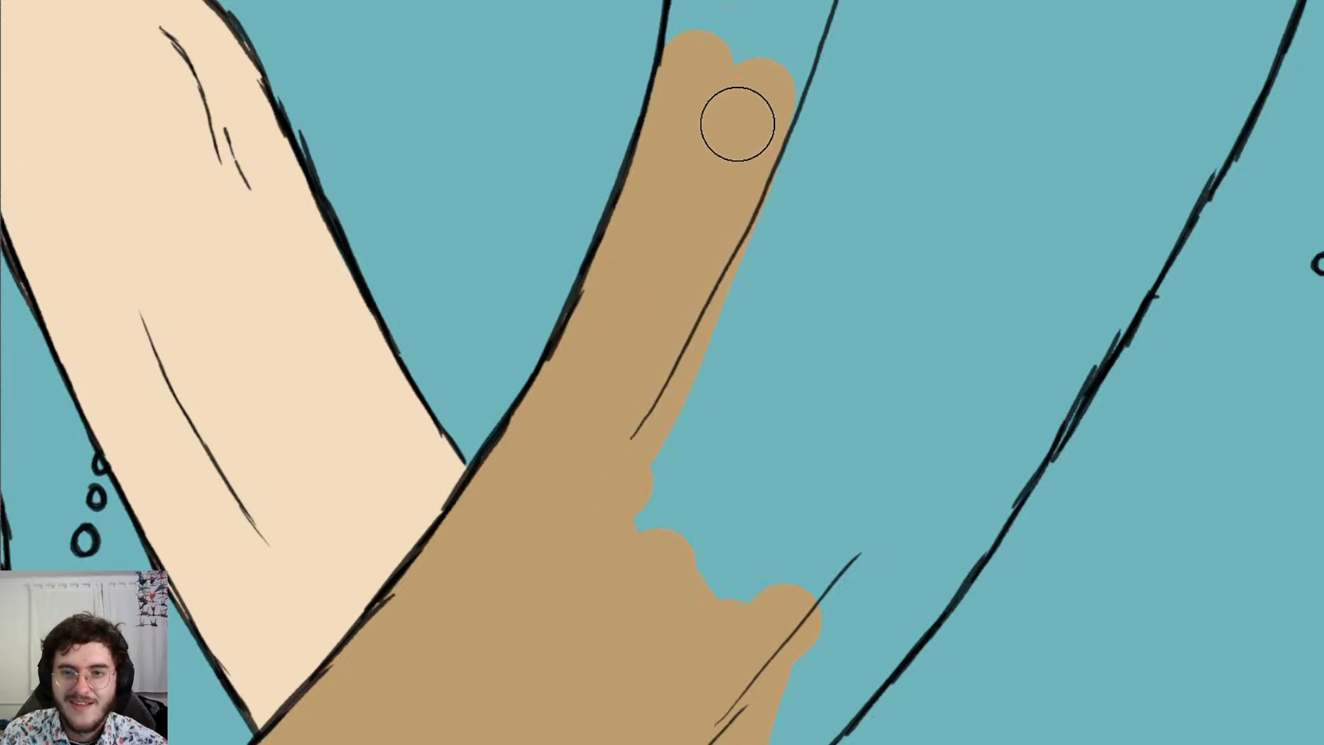
pyautogui.moveTo(623, 556); pyautogui.dragTo(775, 168)
pyautogui.moveTo(694, 547); pyautogui.dragTo(842, 233)
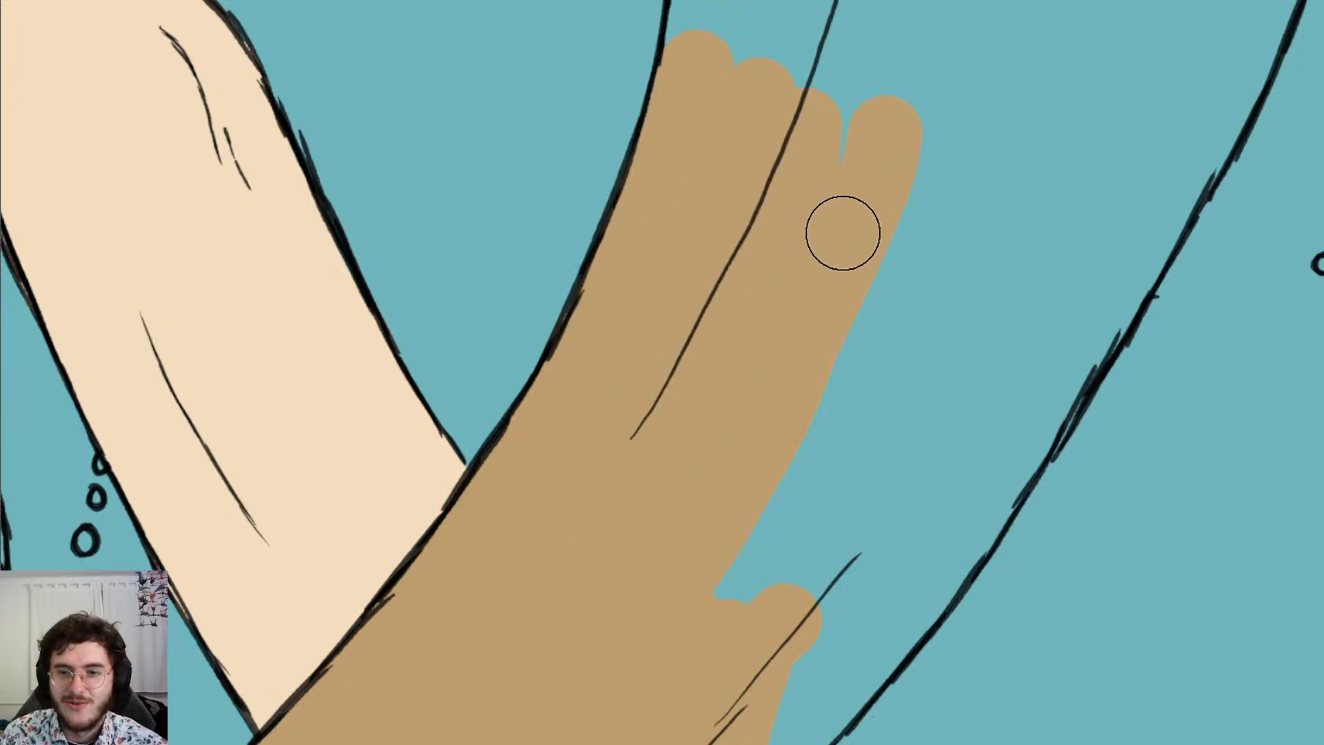
pyautogui.moveTo(756, 552); pyautogui.dragTo(837, 357)
pyautogui.moveTo(751, 598)
pyautogui.mouseDown()
pyautogui.moveTo(836, 520)
pyautogui.moveTo(928, 241)
pyautogui.mouseUp()
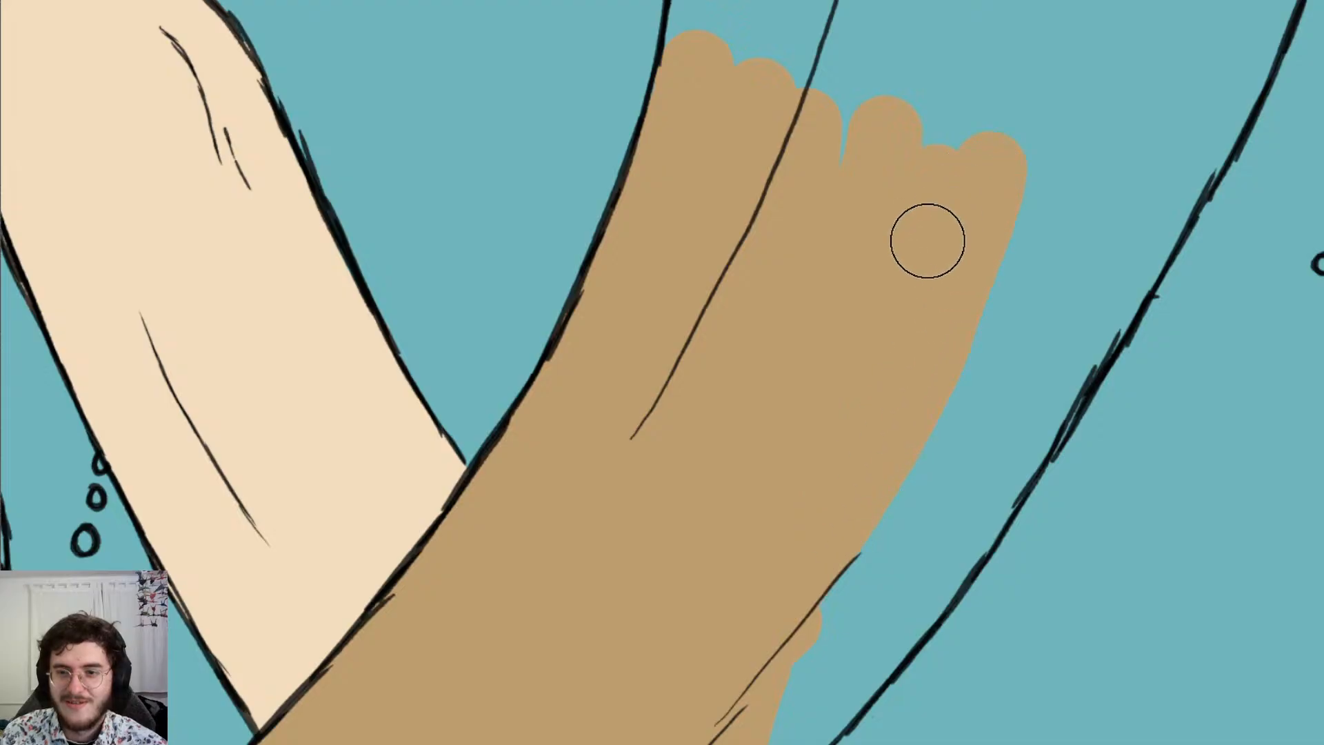
# Continue the tan along the large tentacle's inner edge and past its inner contour line to the canvas's upper border
pyautogui.scroll(5, 869, 165)
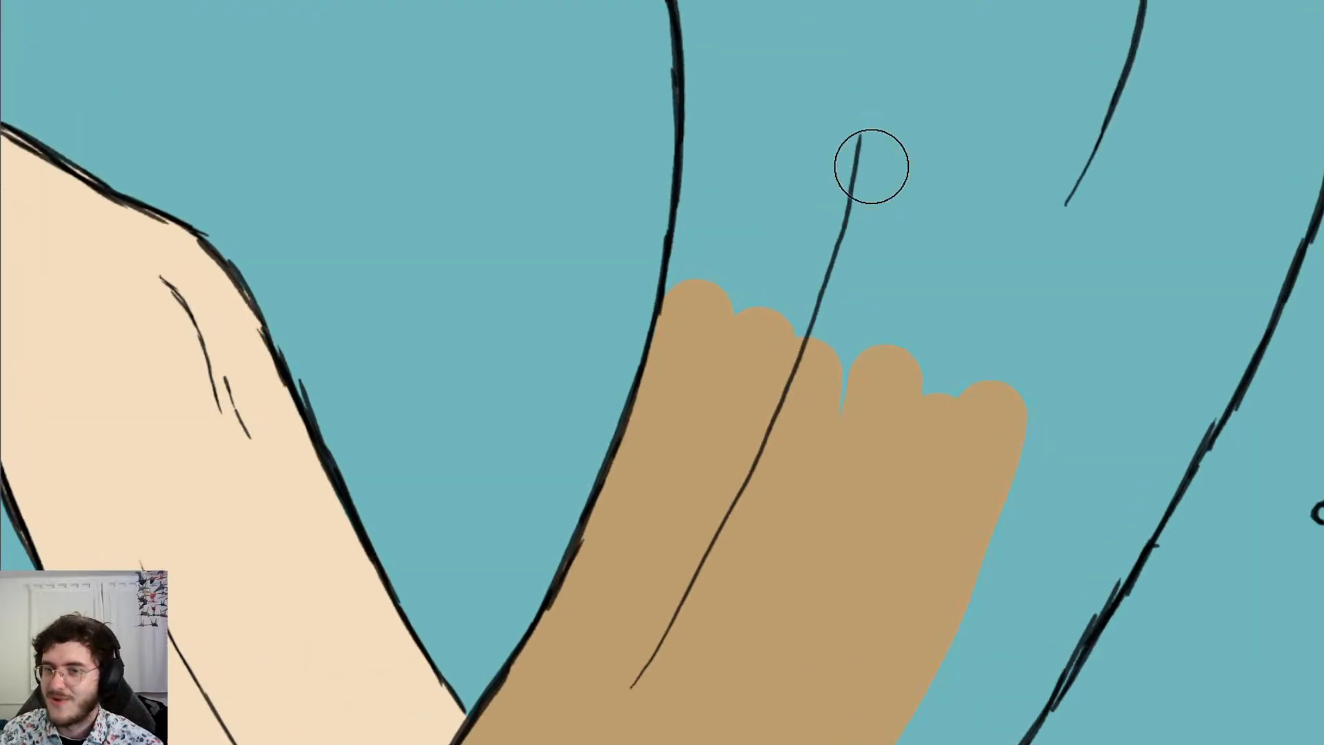
pyautogui.hscroll(2, 865, 176)
pyautogui.hscroll(3, 859, 184)
pyautogui.scroll(-1, 816, 187)
pyautogui.hscroll(2, 815, 185)
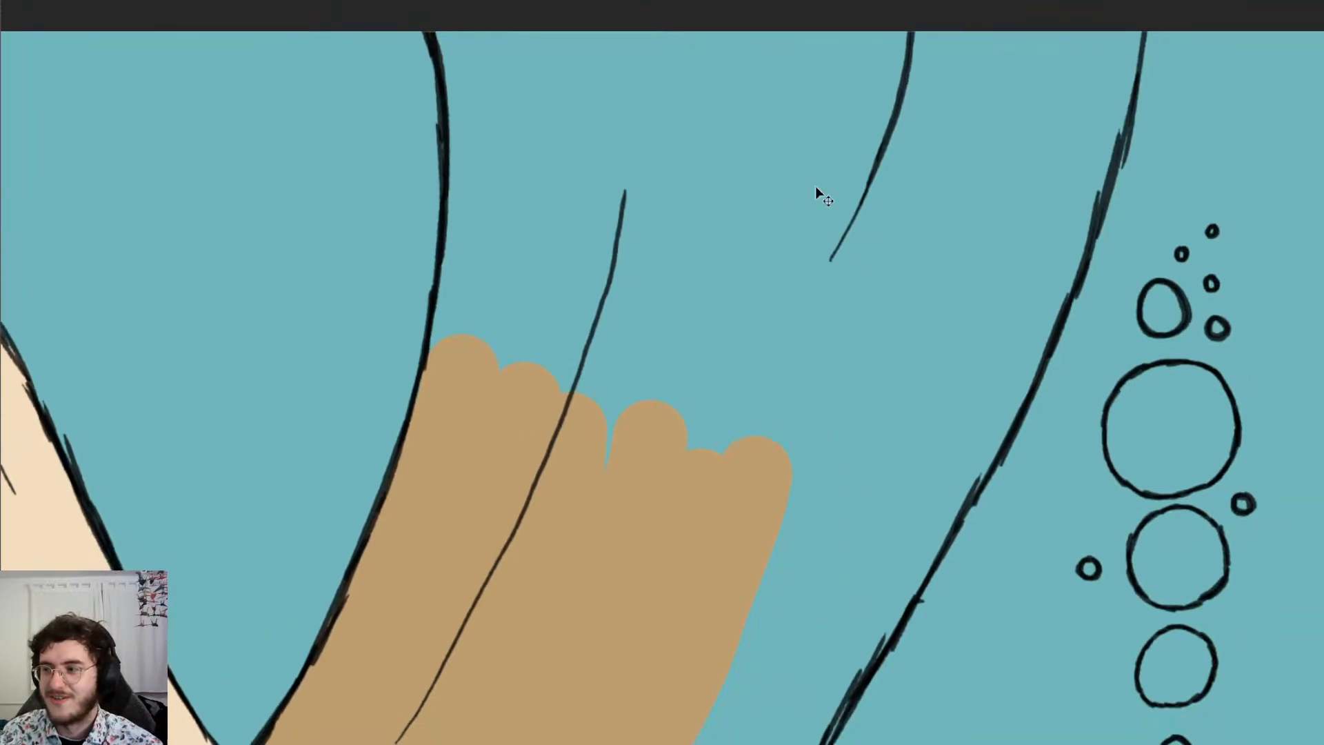
pyautogui.scroll(1, 593, 173)
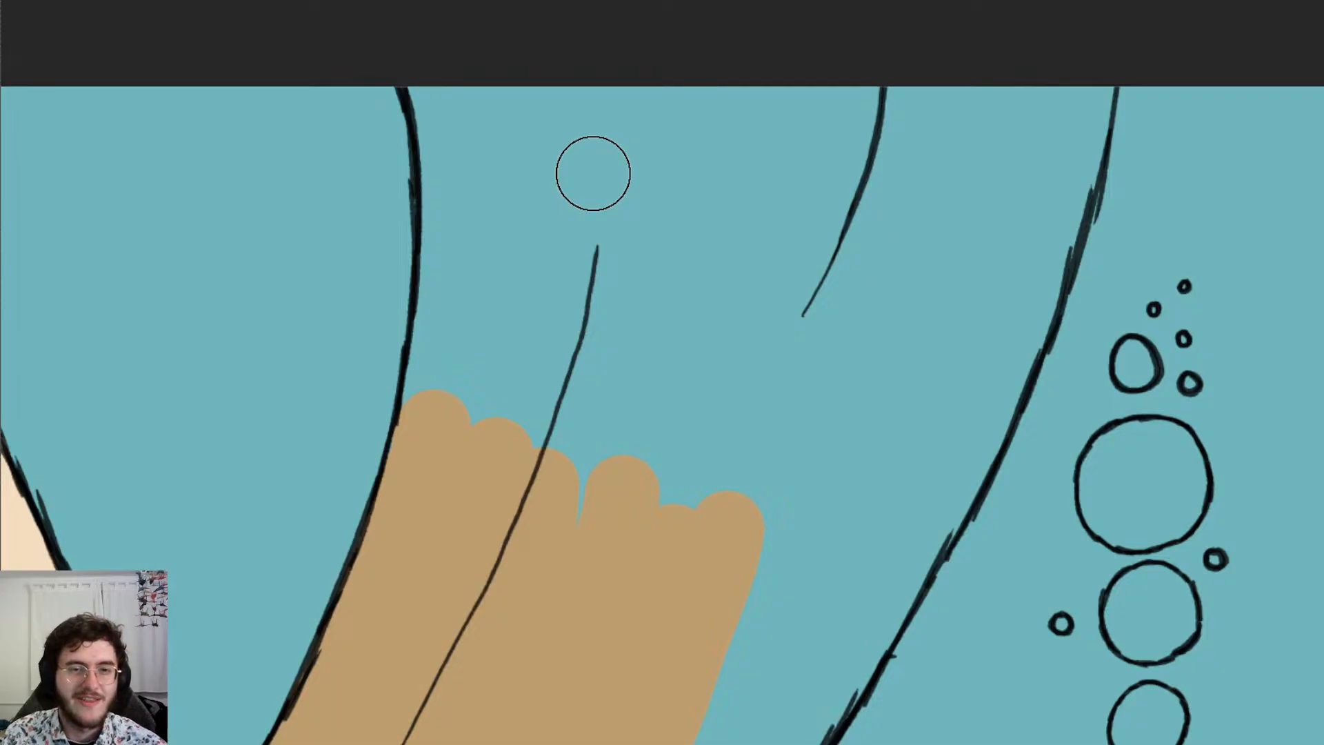
pyautogui.moveTo(433, 416); pyautogui.dragTo(464, 269)
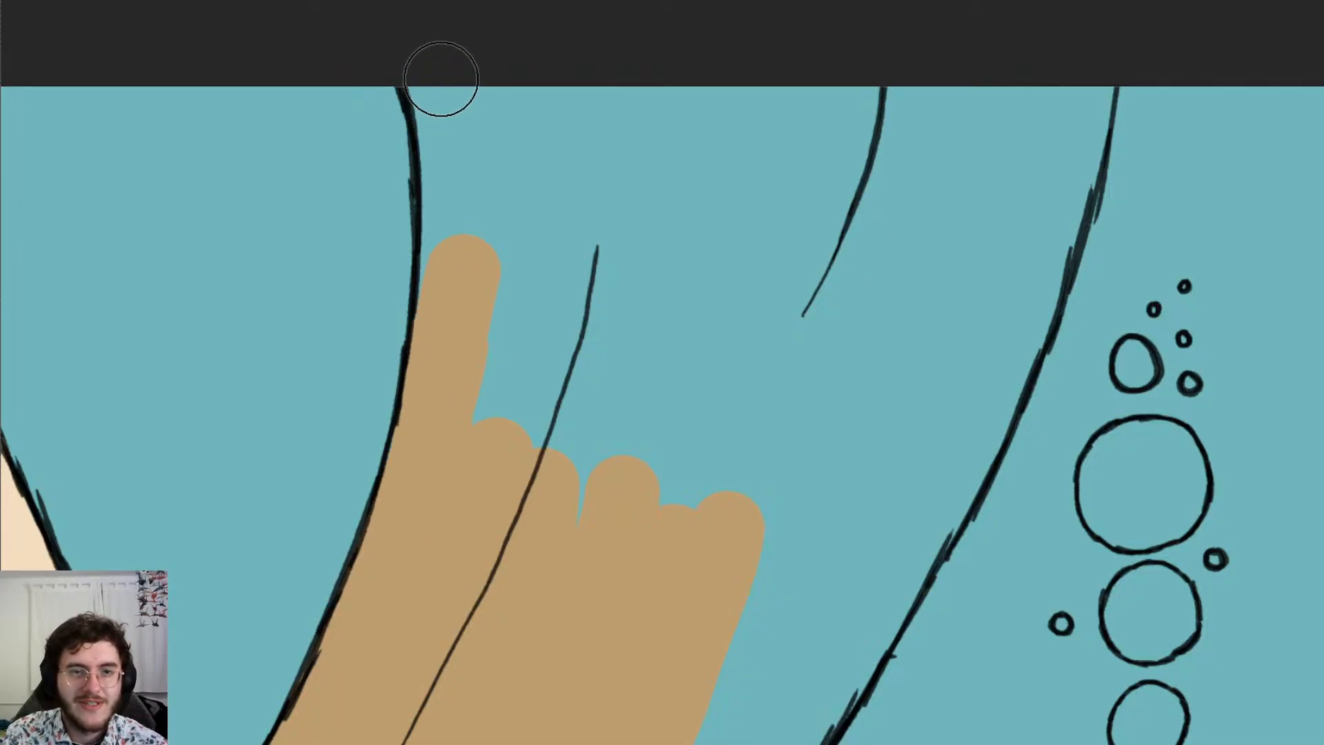
pyautogui.moveTo(437, 80)
pyautogui.mouseDown()
pyautogui.moveTo(452, 126)
pyautogui.moveTo(452, 257)
pyautogui.moveTo(494, 340)
pyautogui.moveTo(490, 103)
pyautogui.moveTo(526, 449)
pyautogui.moveTo(544, 73)
pyautogui.moveTo(561, 449)
pyautogui.moveTo(629, 53)
pyautogui.mouseUp()
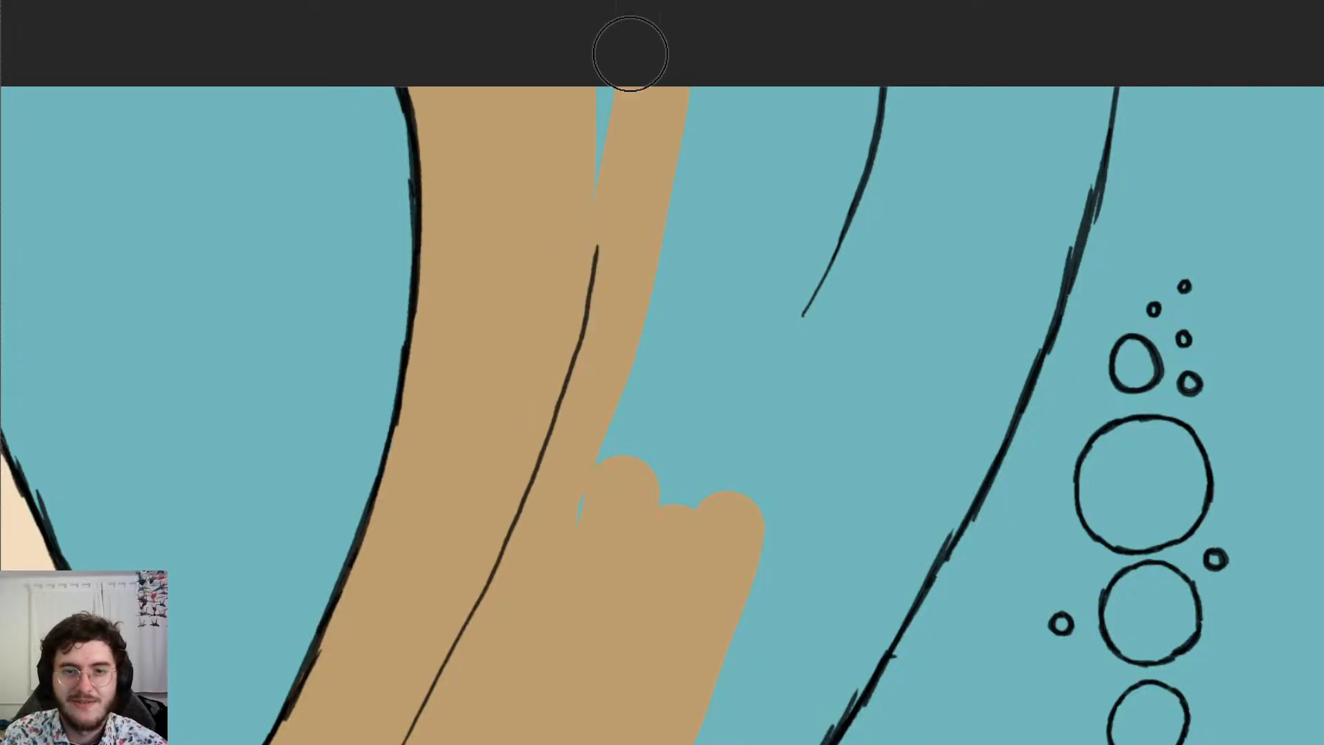
# Fill the rest of the large tentacle's uppermost part with tan out to its outer outline beside the bubbles
pyautogui.moveTo(678, 250)
pyautogui.mouseDown()
pyautogui.moveTo(655, 304)
pyautogui.moveTo(662, 428)
pyautogui.moveTo(711, 157)
pyautogui.mouseUp()
pyautogui.moveTo(671, 519)
pyautogui.mouseDown()
pyautogui.moveTo(804, 68)
pyautogui.moveTo(721, 567)
pyautogui.moveTo(901, 103)
pyautogui.moveTo(758, 396)
pyautogui.moveTo(880, 112)
pyautogui.mouseUp()
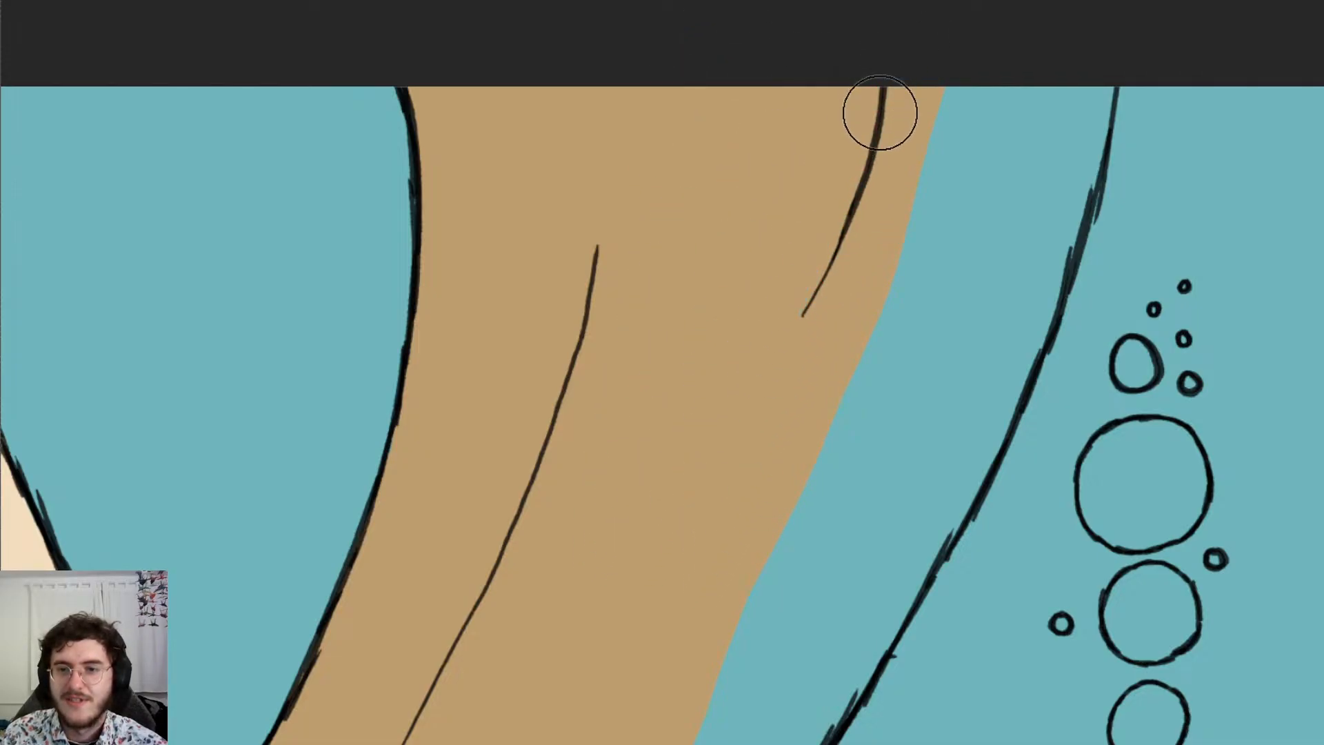
pyautogui.moveTo(854, 326); pyautogui.dragTo(972, 80)
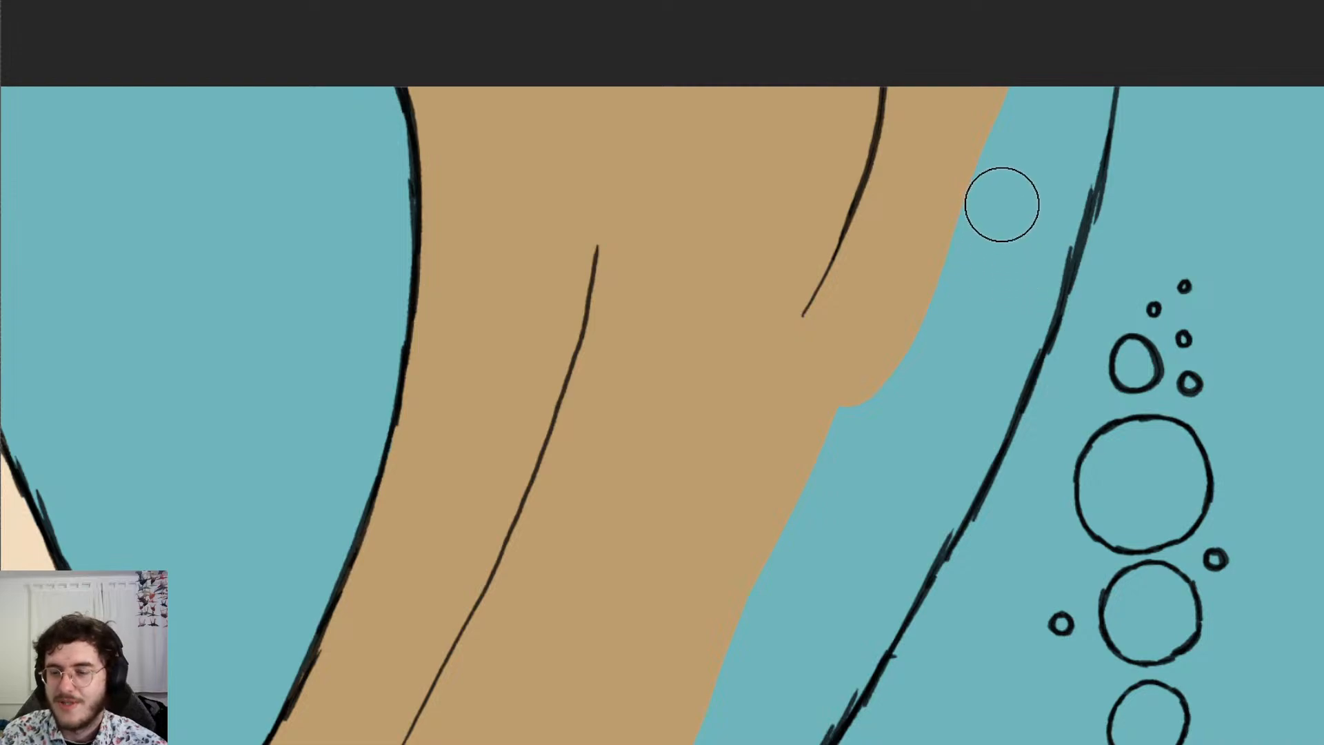
pyautogui.moveTo(1032, 240)
pyautogui.mouseDown()
pyautogui.moveTo(1082, 65)
pyautogui.moveTo(913, 381)
pyautogui.moveTo(1043, 65)
pyautogui.moveTo(930, 370)
pyautogui.moveTo(978, 307)
pyautogui.mouseUp()
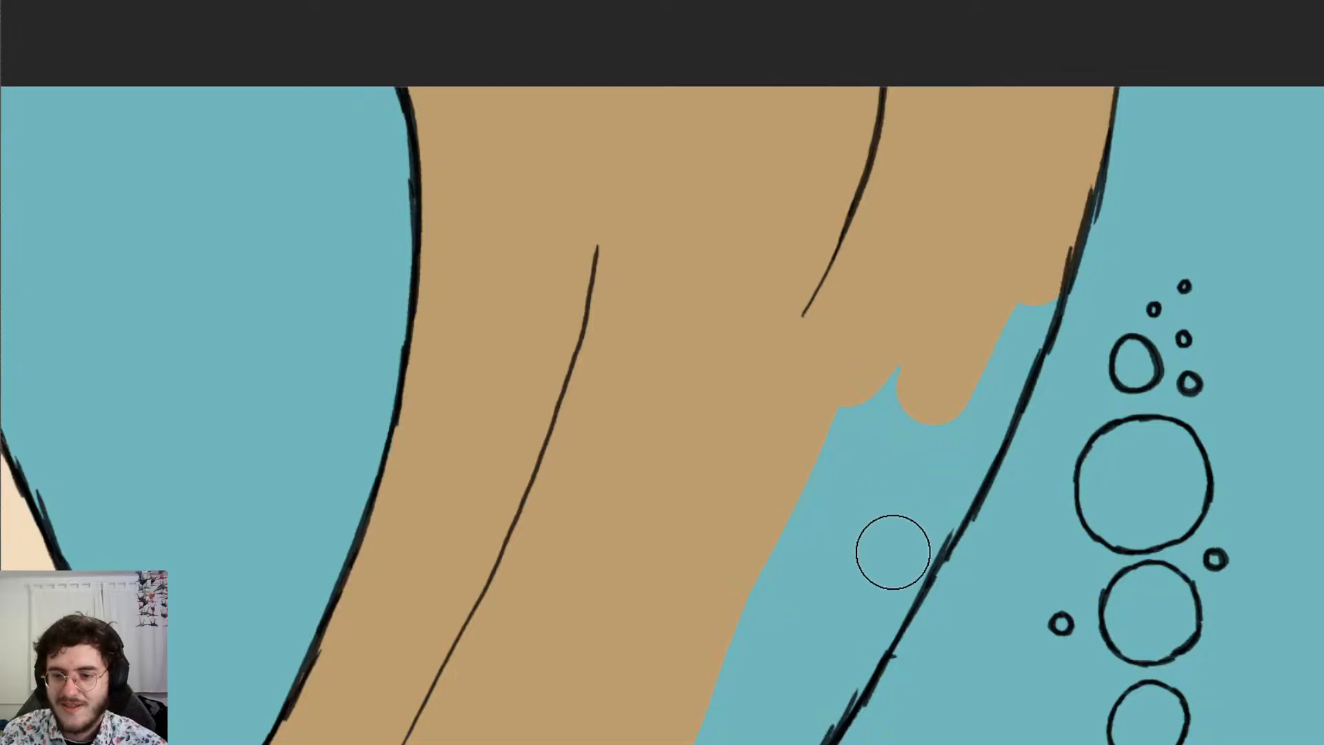
pyautogui.moveTo(892, 551); pyautogui.dragTo(961, 445)
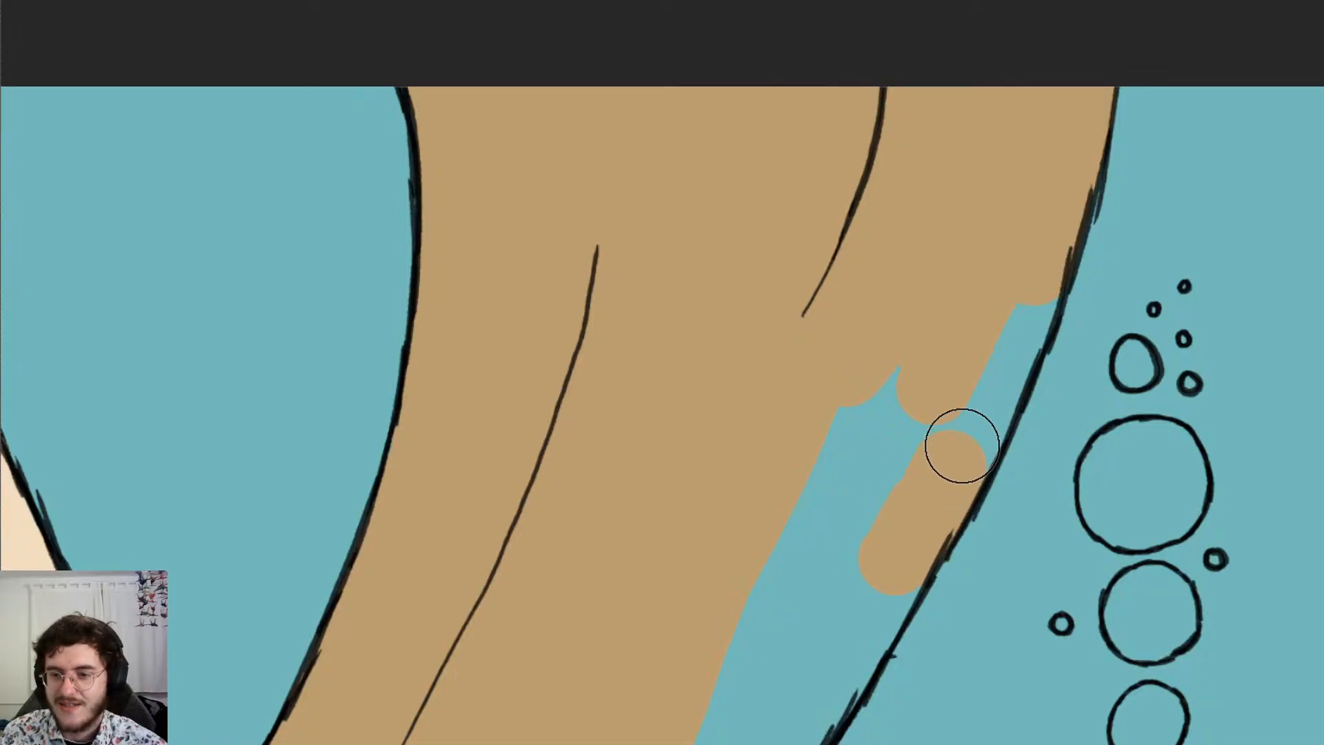
pyautogui.moveTo(1010, 333); pyautogui.dragTo(1030, 293)
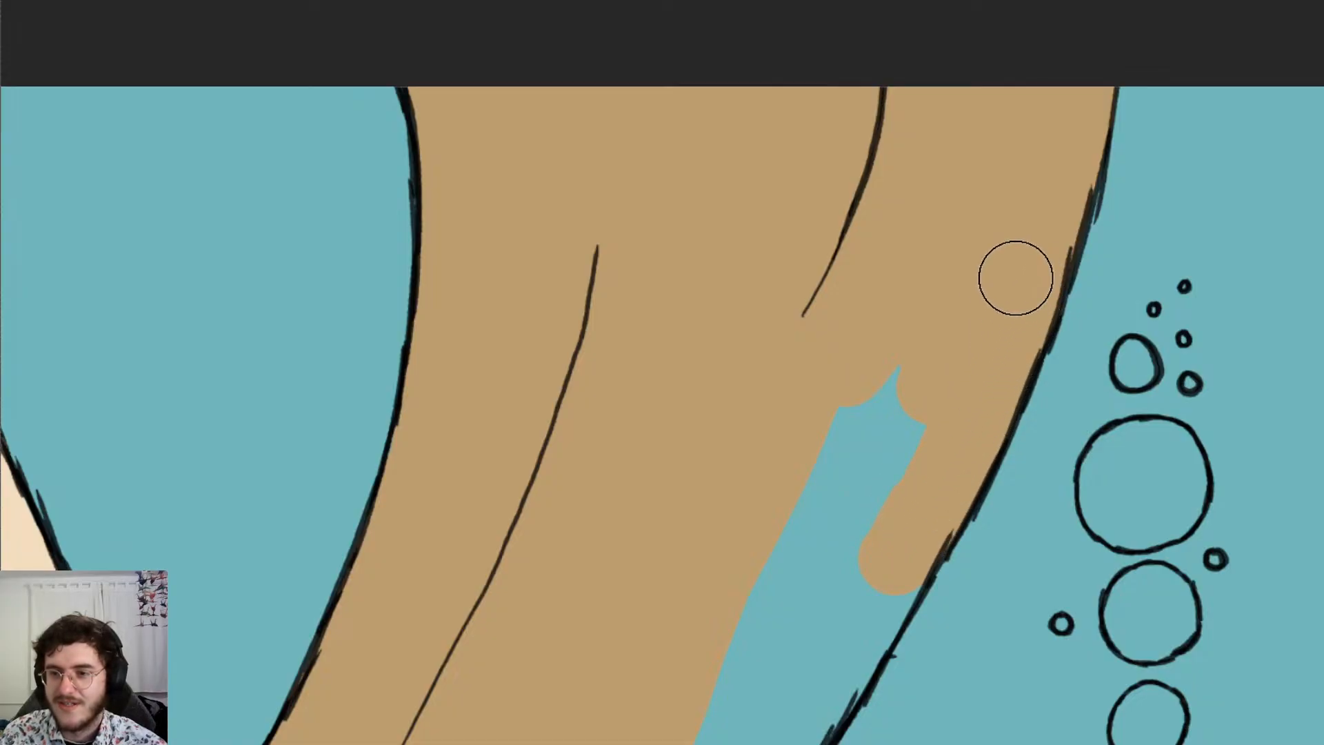
# Fill the remaining gap along the large tentacle's outer edge with tan, down to the beige tentacle crossing
pyautogui.scroll(-5, 970, 309)
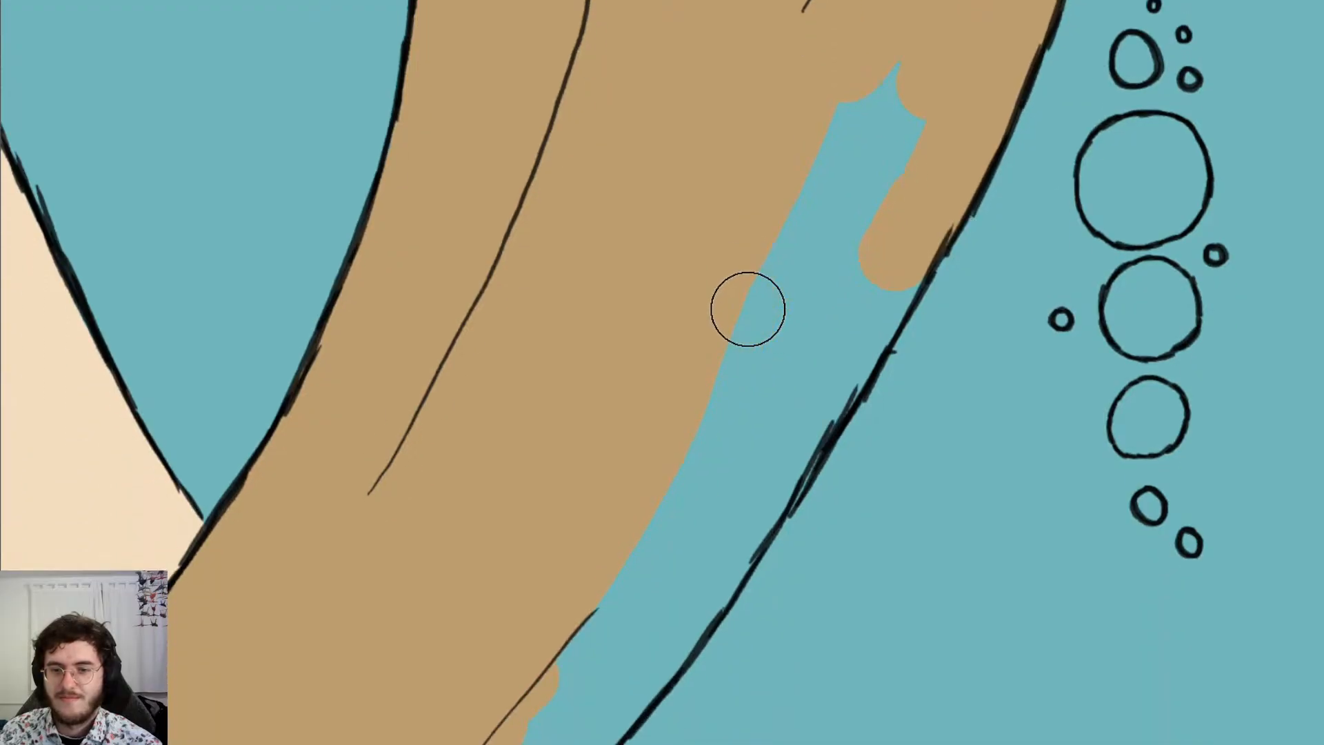
pyautogui.scroll(1, 736, 296)
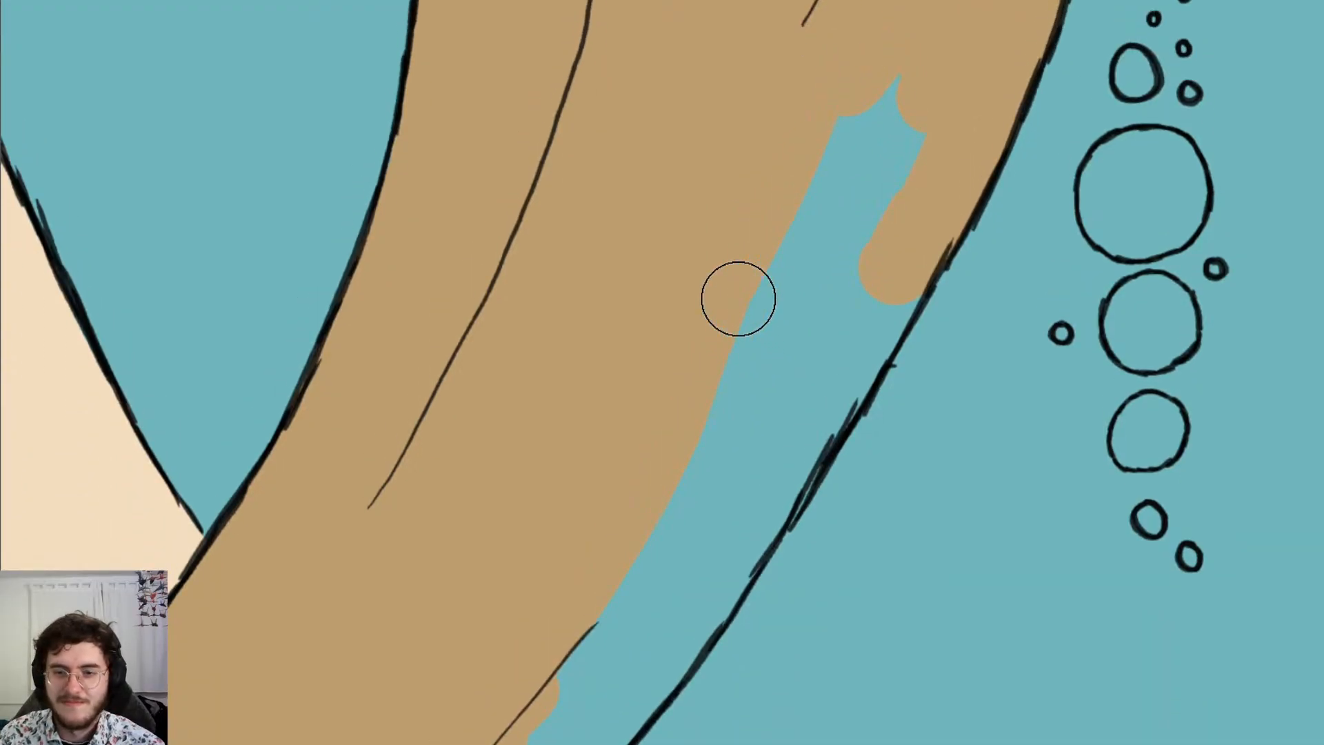
pyautogui.moveTo(894, 87)
pyautogui.mouseDown()
pyautogui.moveTo(878, 124)
pyautogui.moveTo(904, 143)
pyautogui.moveTo(784, 403)
pyautogui.moveTo(749, 357)
pyautogui.moveTo(828, 333)
pyautogui.mouseUp()
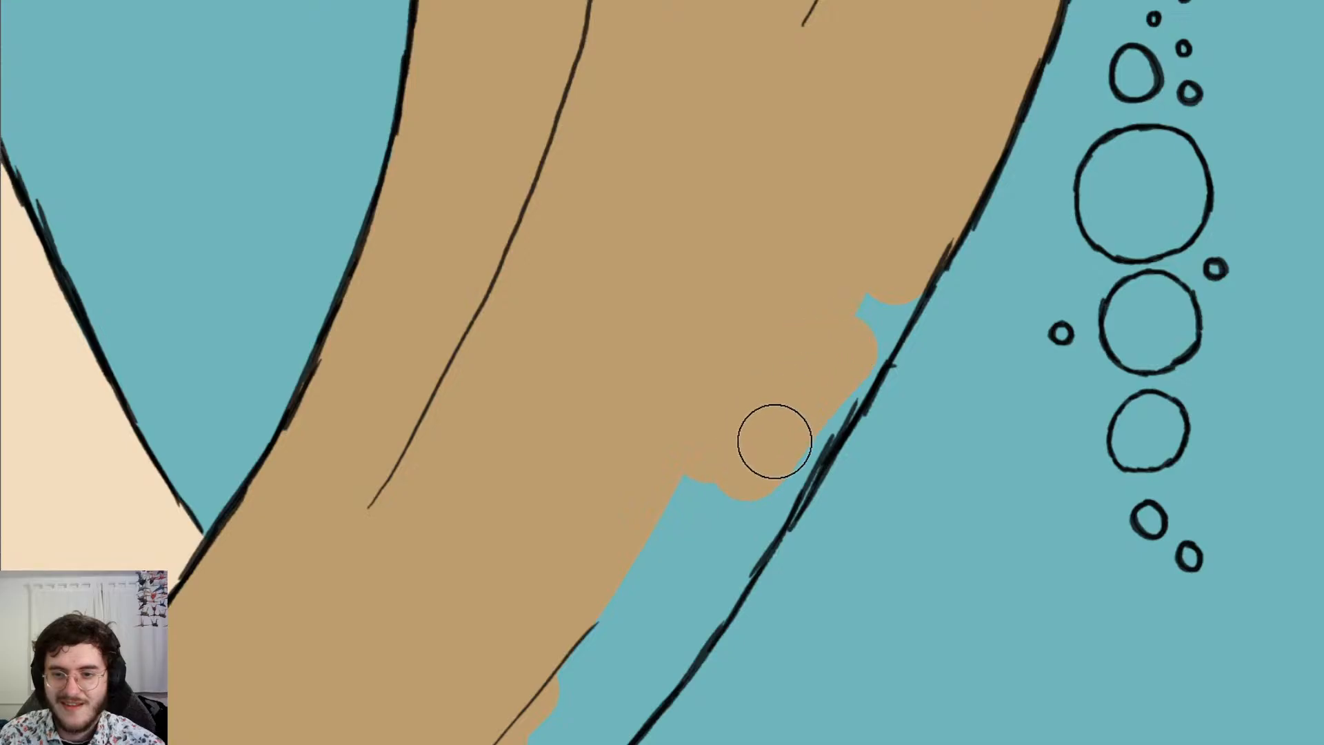
pyautogui.moveTo(774, 442)
pyautogui.mouseDown()
pyautogui.moveTo(784, 457)
pyautogui.moveTo(879, 304)
pyautogui.mouseUp()
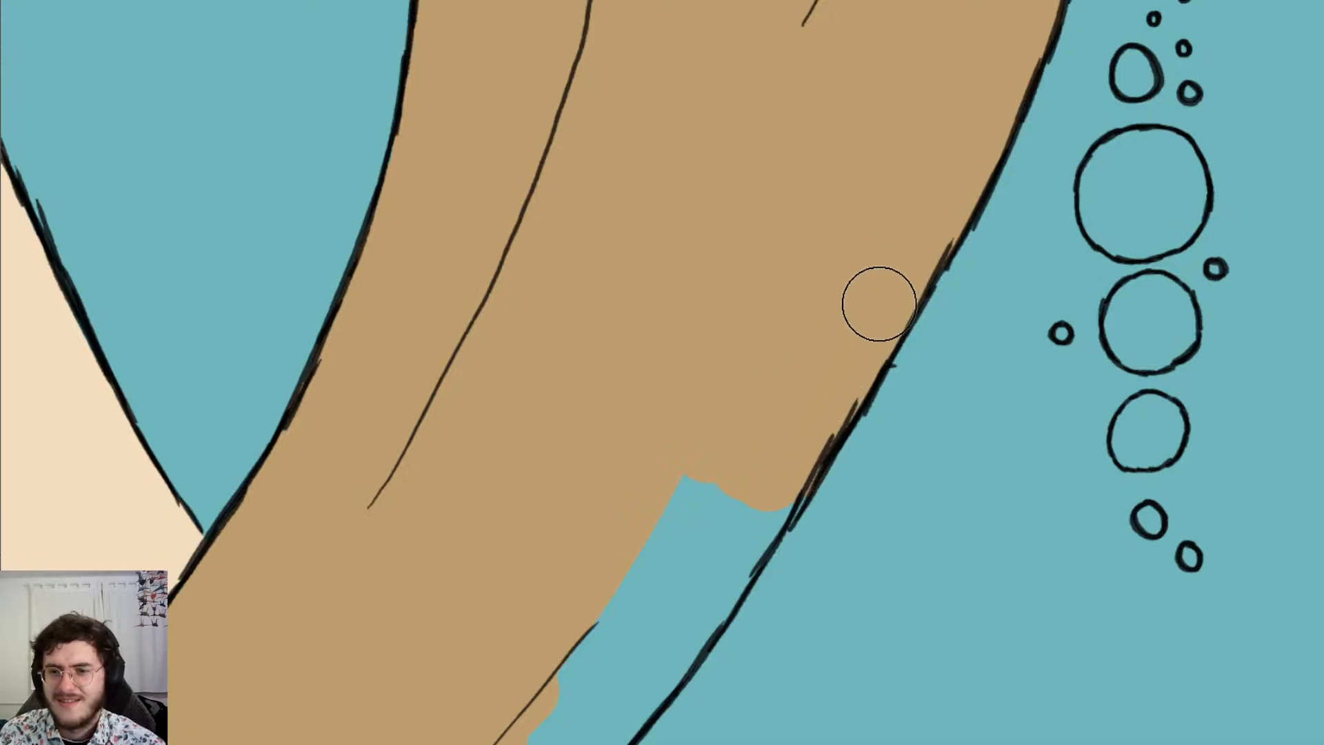
pyautogui.scroll(-5, 861, 283)
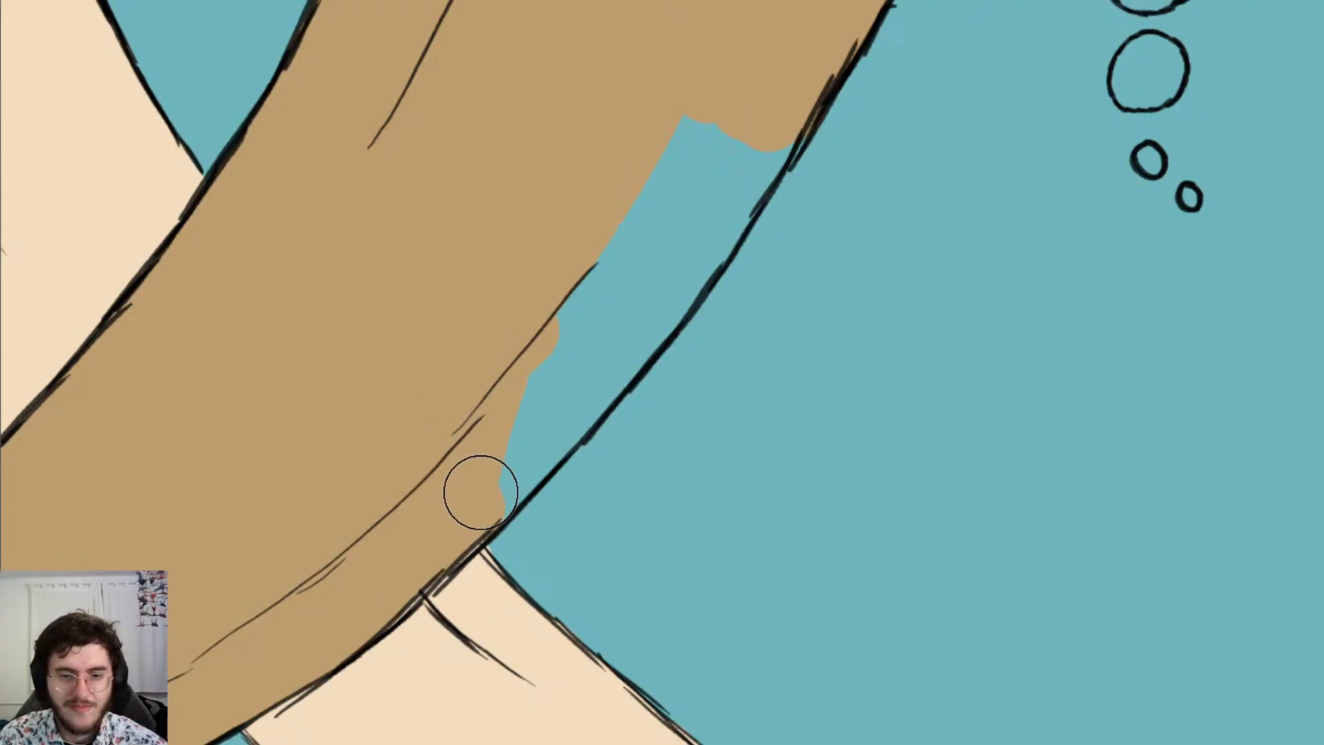
pyautogui.moveTo(481, 492); pyautogui.dragTo(621, 337)
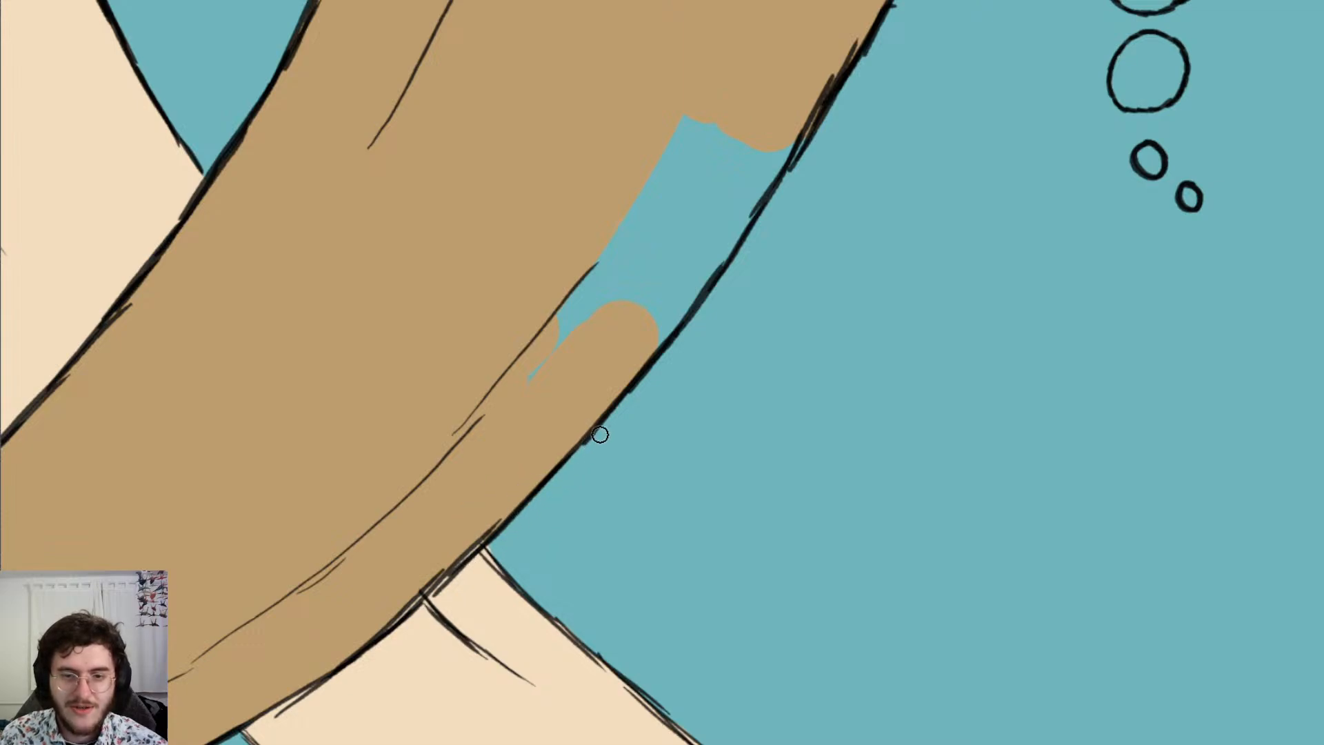
pyautogui.moveTo(511, 369)
pyautogui.mouseDown()
pyautogui.moveTo(699, 112)
pyautogui.moveTo(607, 341)
pyautogui.mouseUp()
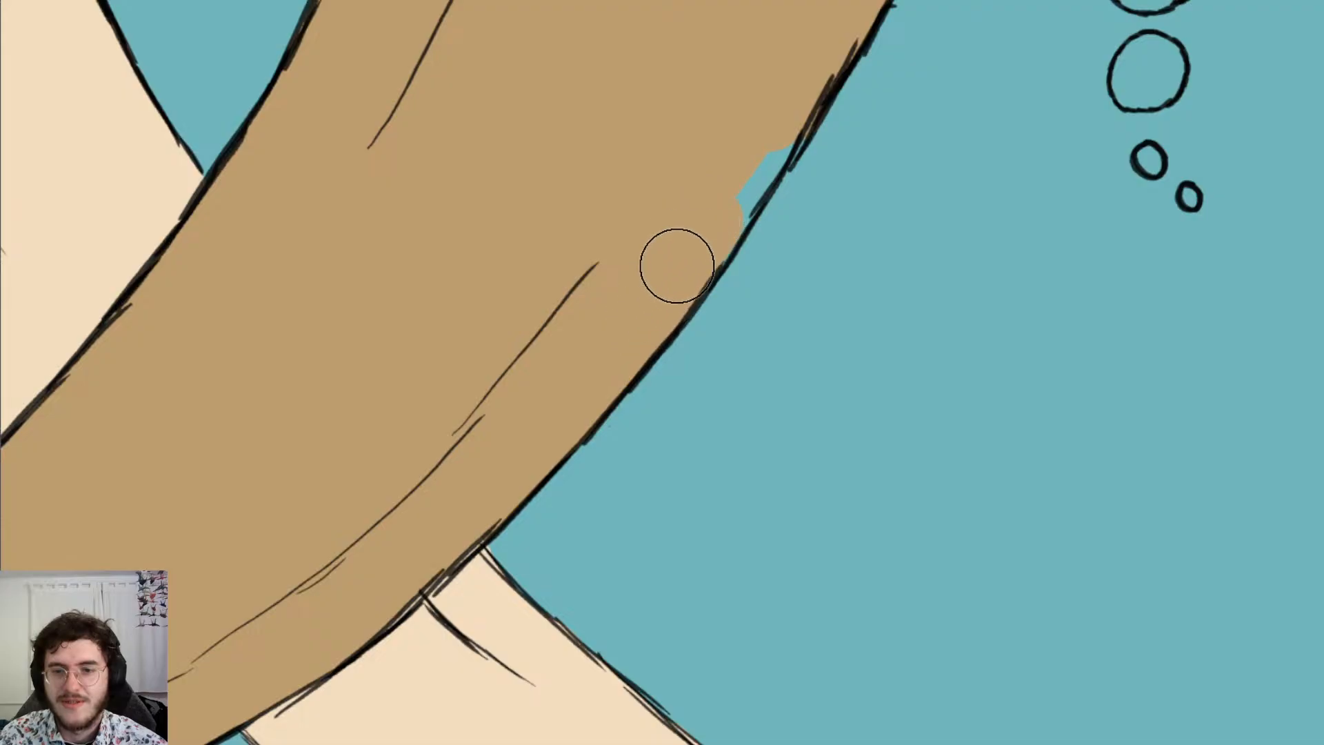
pyautogui.moveTo(677, 266); pyautogui.dragTo(691, 245)
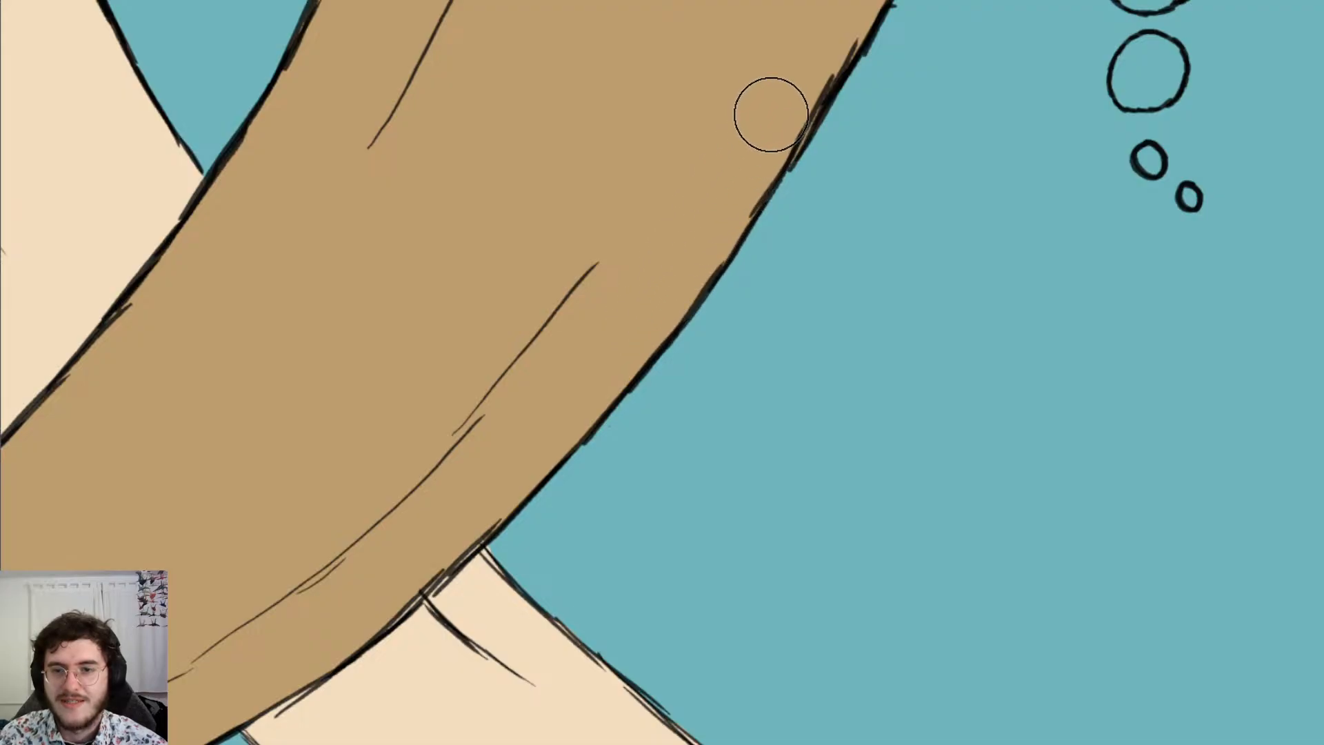
# Paint the narrow strand between the pale yellow tentacle and the mustard band brown
pyautogui.scroll(-6, 720, 104)
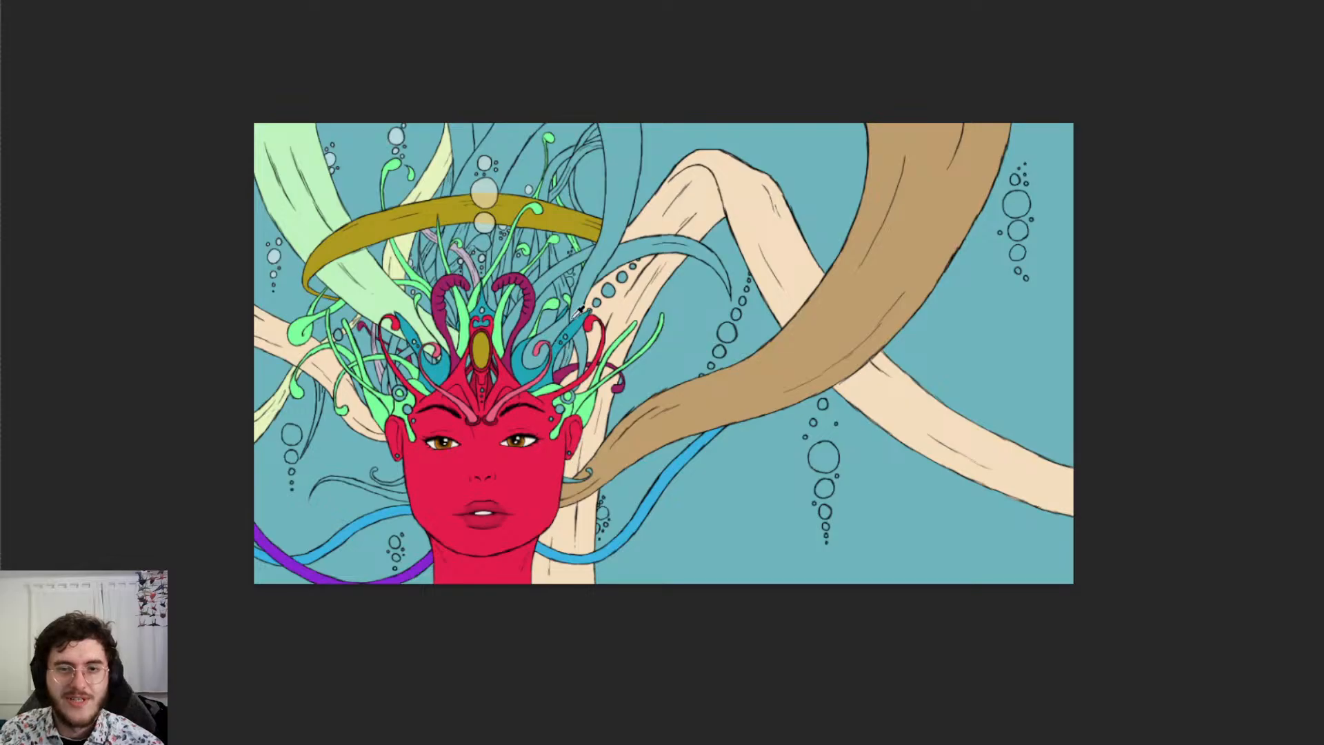
pyautogui.scroll(2, 579, 311)
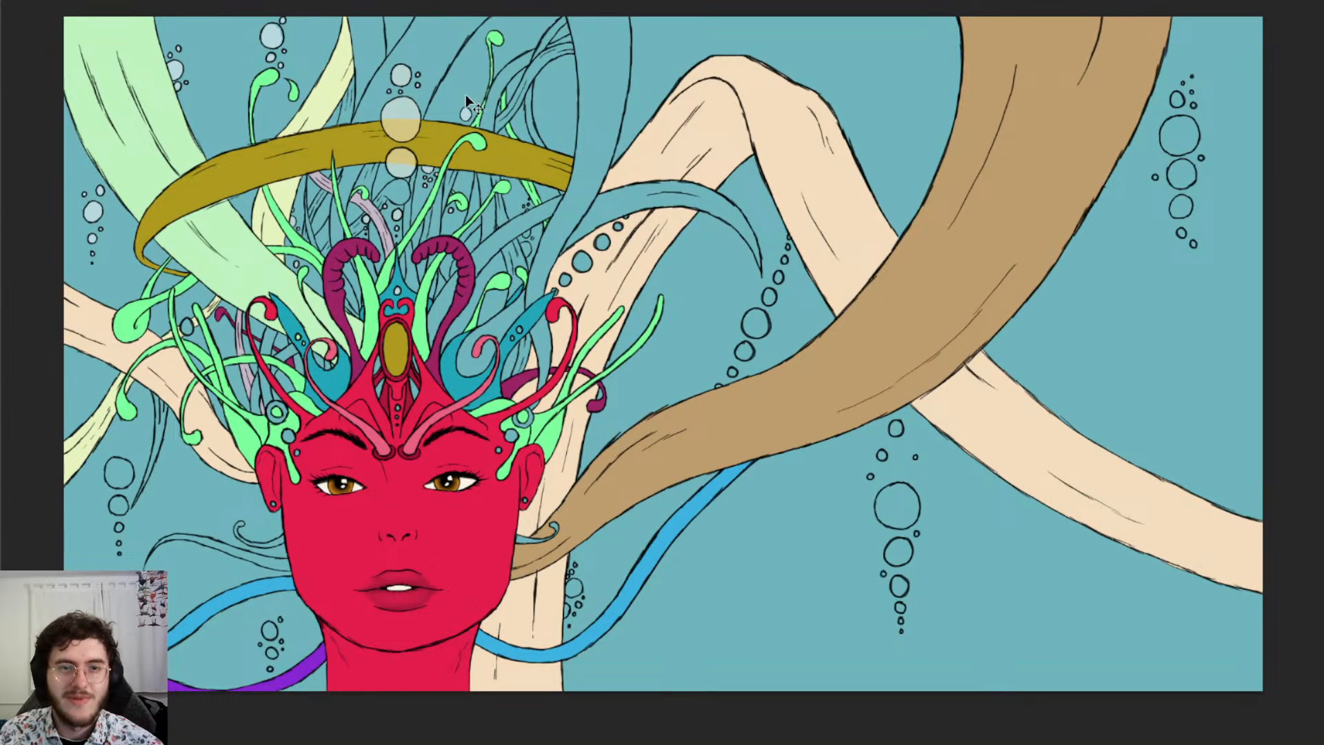
pyautogui.scroll(4, 338, 152)
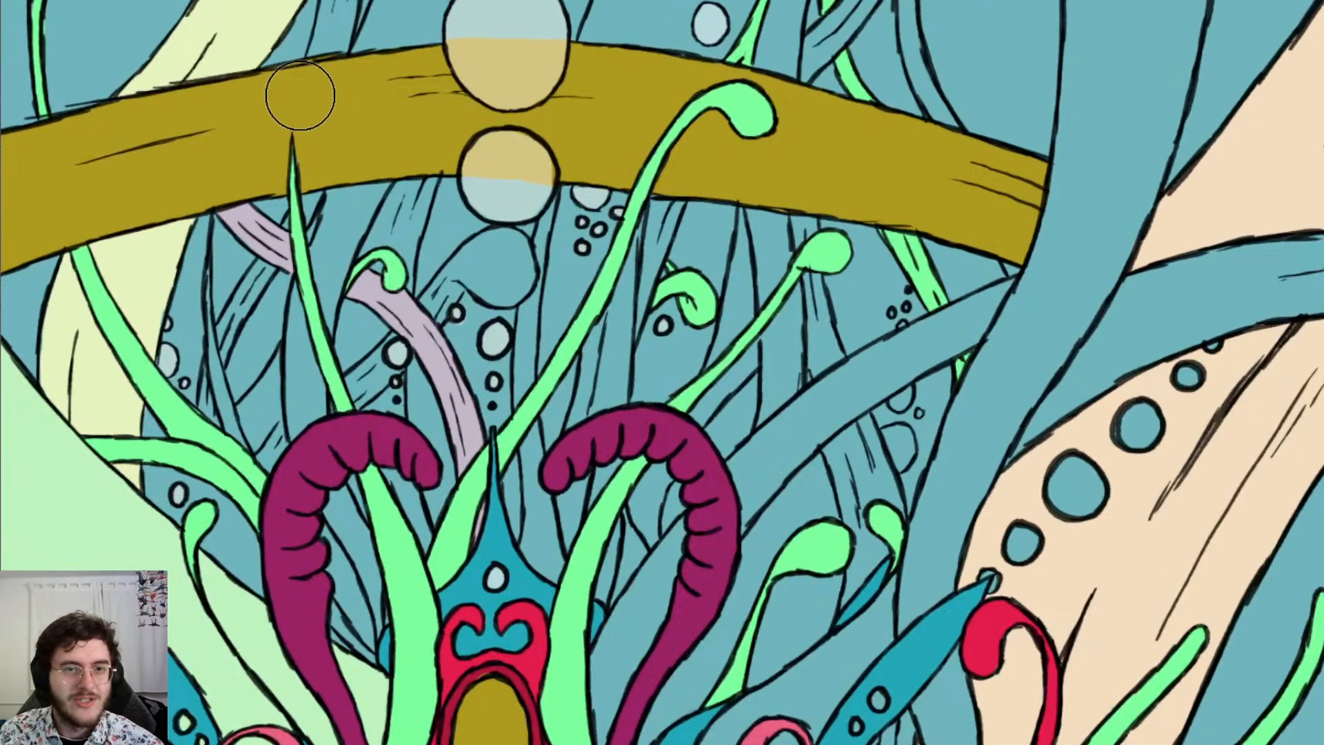
pyautogui.scroll(3, 299, 96)
pyautogui.scroll(3, 351, 152)
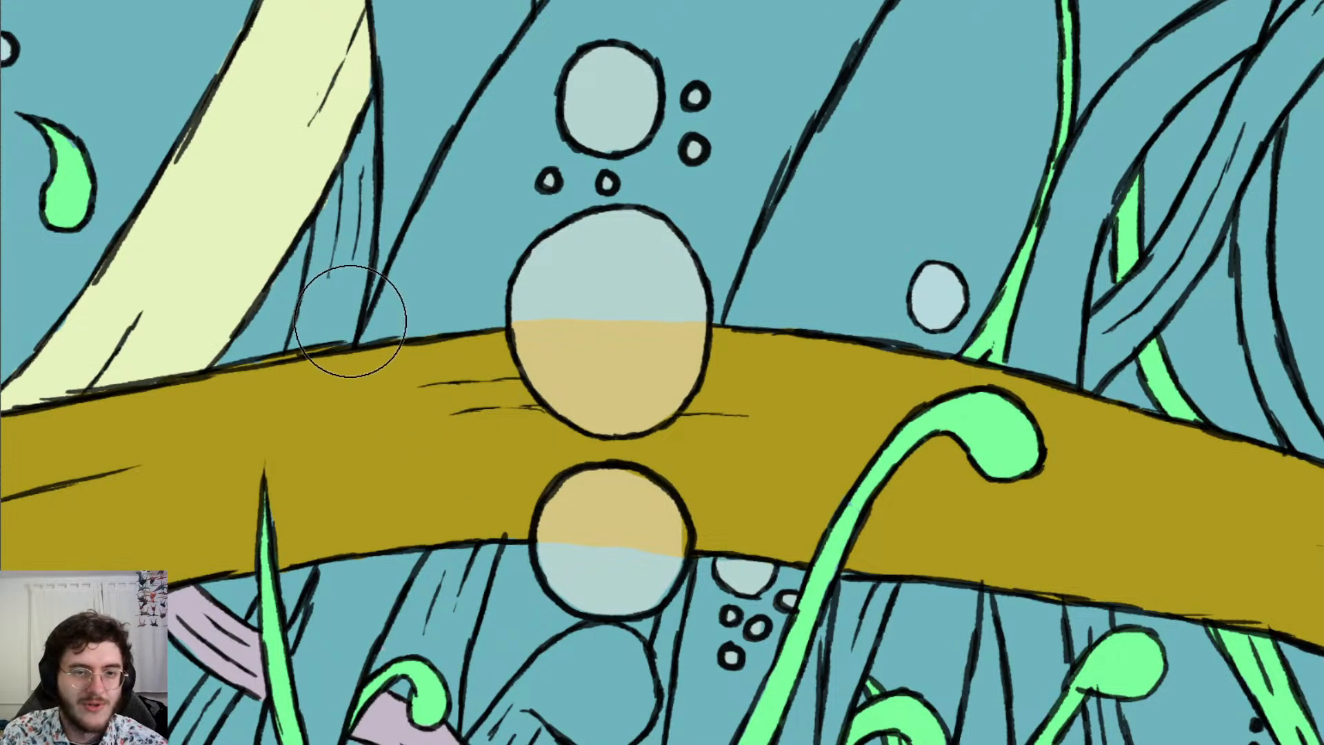
pyautogui.moveTo(343, 362)
pyautogui.mouseDown()
pyautogui.moveTo(384, 124)
pyautogui.moveTo(414, 133)
pyautogui.mouseUp()
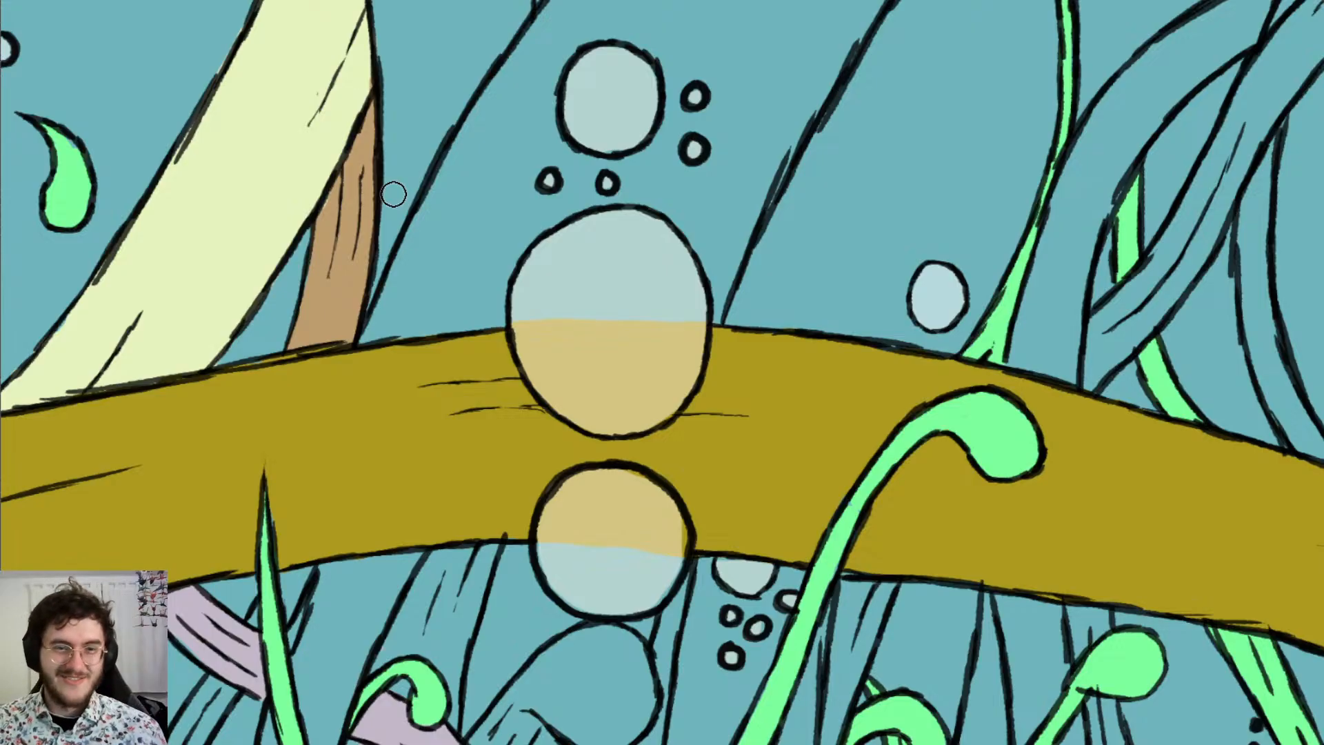
# Paint the curved strand between the mustard band and the large upright tentacle sea green, erasing the paint outside its outlines
pyautogui.scroll(-5, 393, 194)
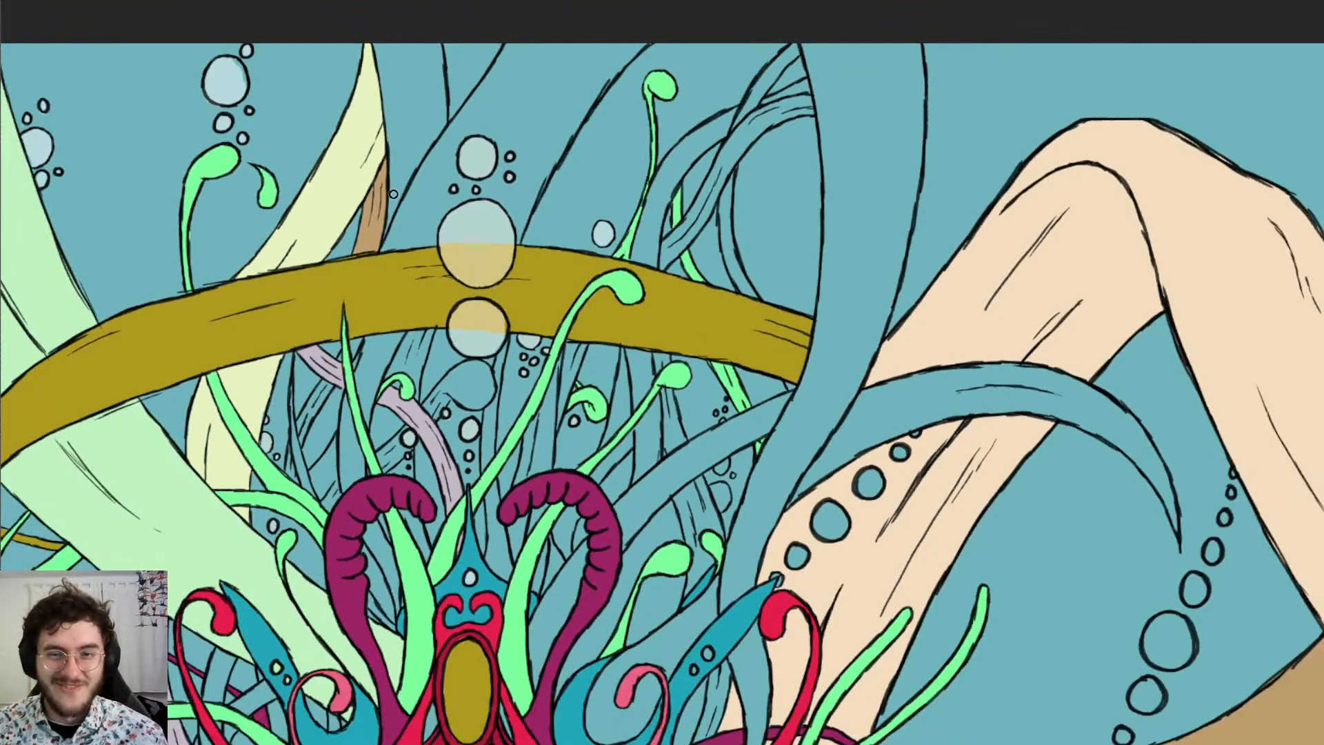
pyautogui.scroll(5, 679, 162)
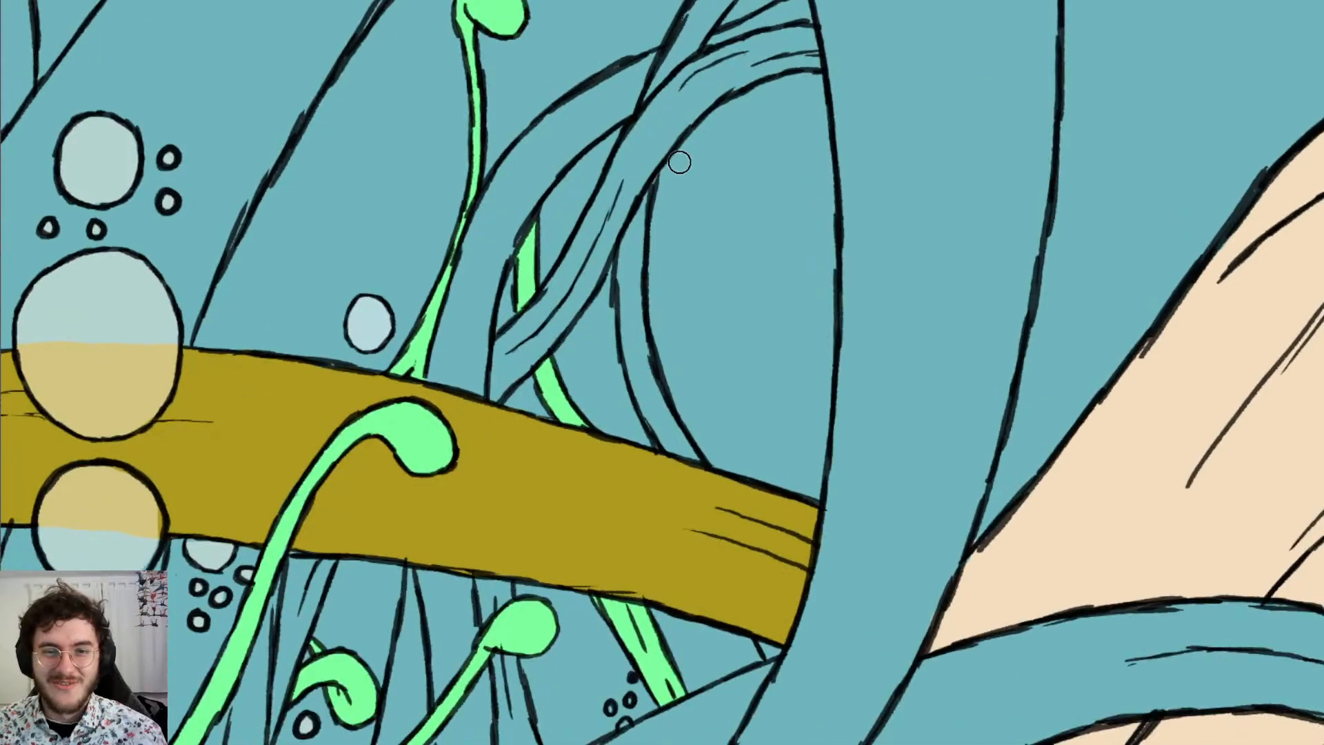
pyautogui.scroll(-4, 679, 162)
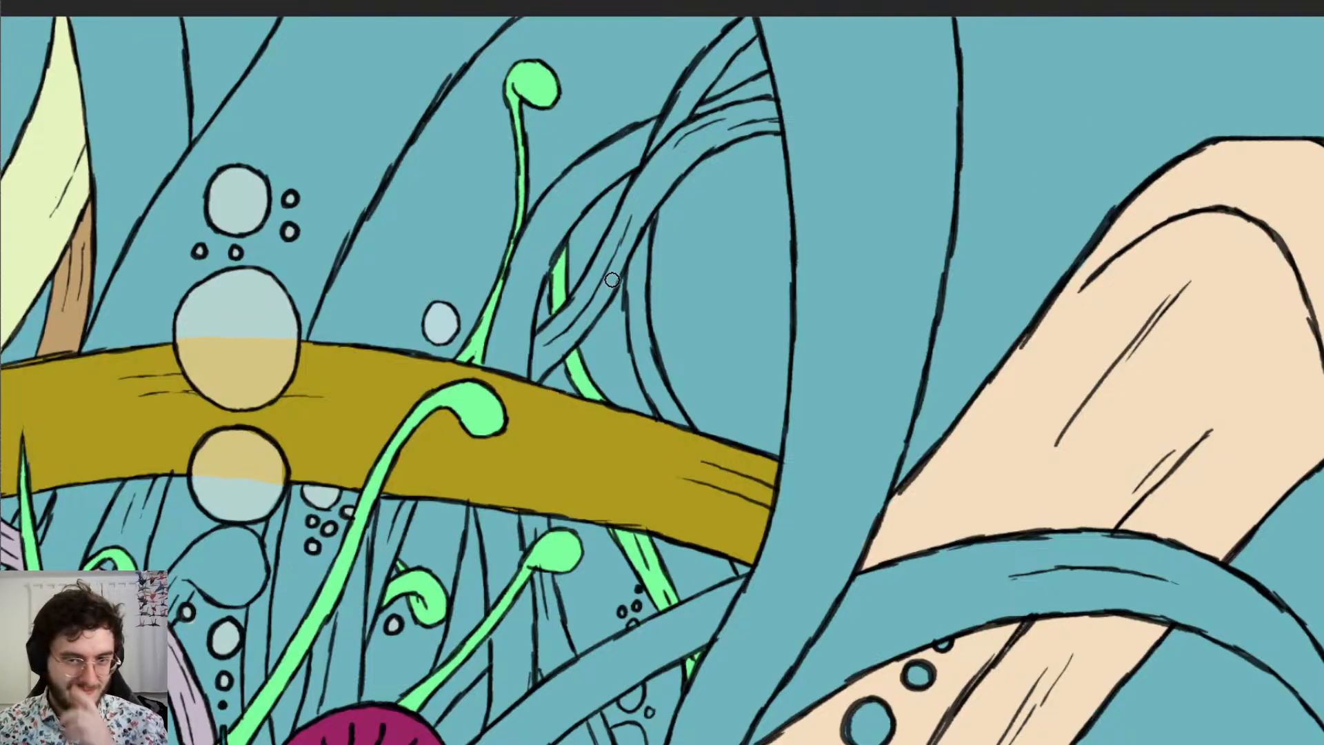
pyautogui.press('e')
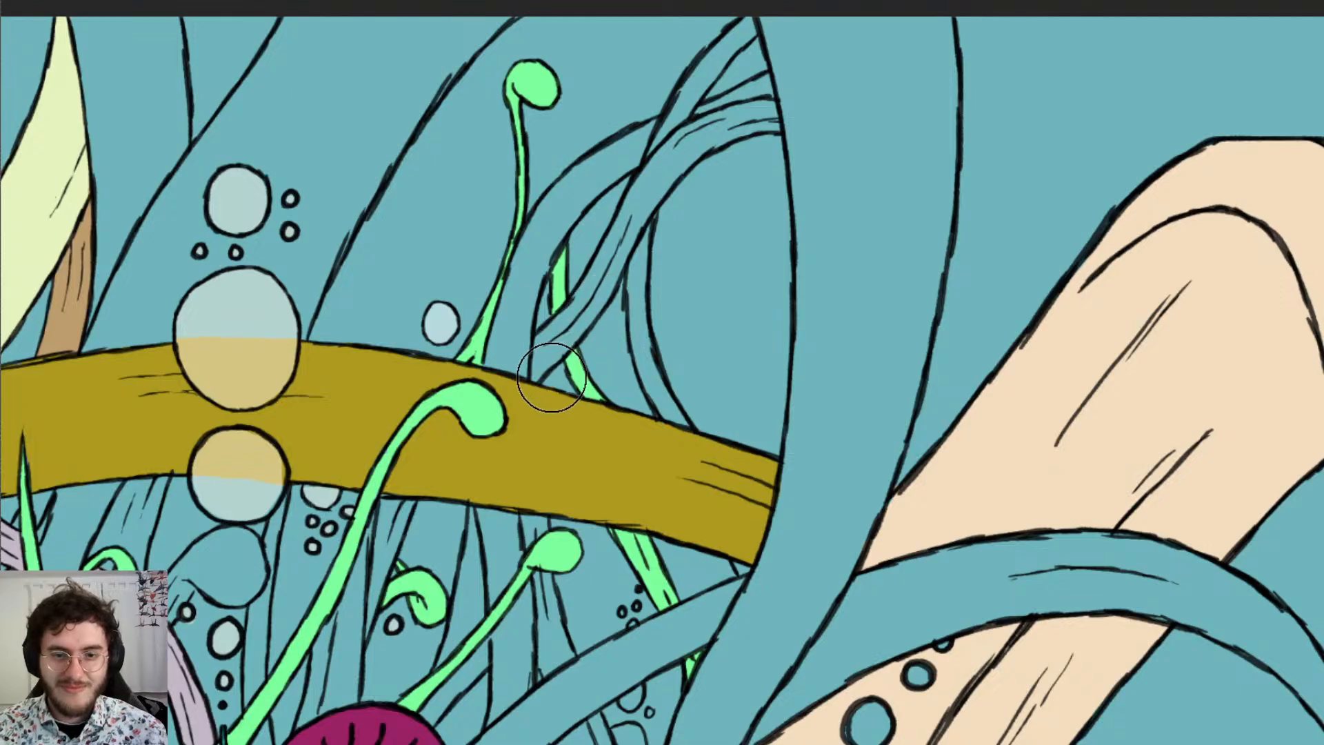
pyautogui.moveTo(560, 357)
pyautogui.mouseDown()
pyautogui.moveTo(655, 231)
pyautogui.moveTo(655, 242)
pyautogui.moveTo(635, 246)
pyautogui.moveTo(688, 163)
pyautogui.moveTo(762, 133)
pyautogui.moveTo(757, 159)
pyautogui.moveTo(676, 207)
pyautogui.moveTo(694, 177)
pyautogui.moveTo(674, 192)
pyautogui.moveTo(556, 364)
pyautogui.mouseUp()
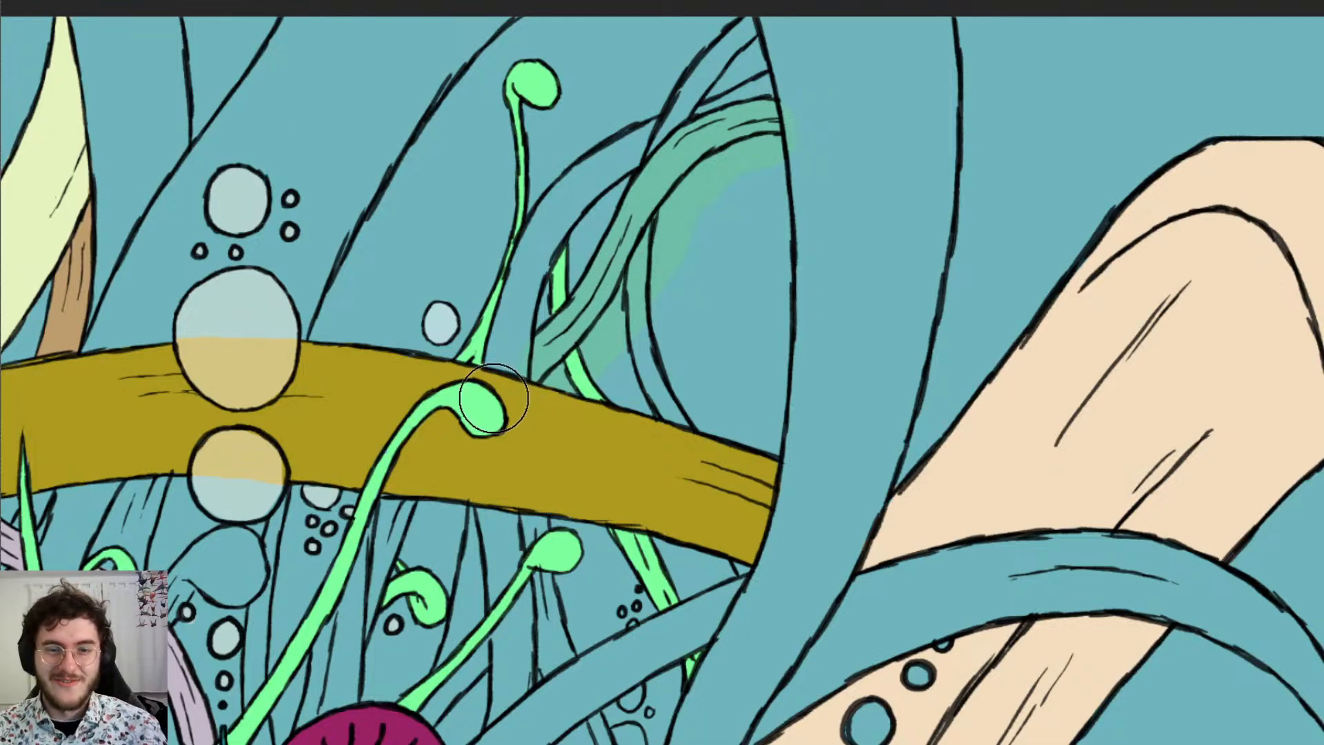
pyautogui.press('e')
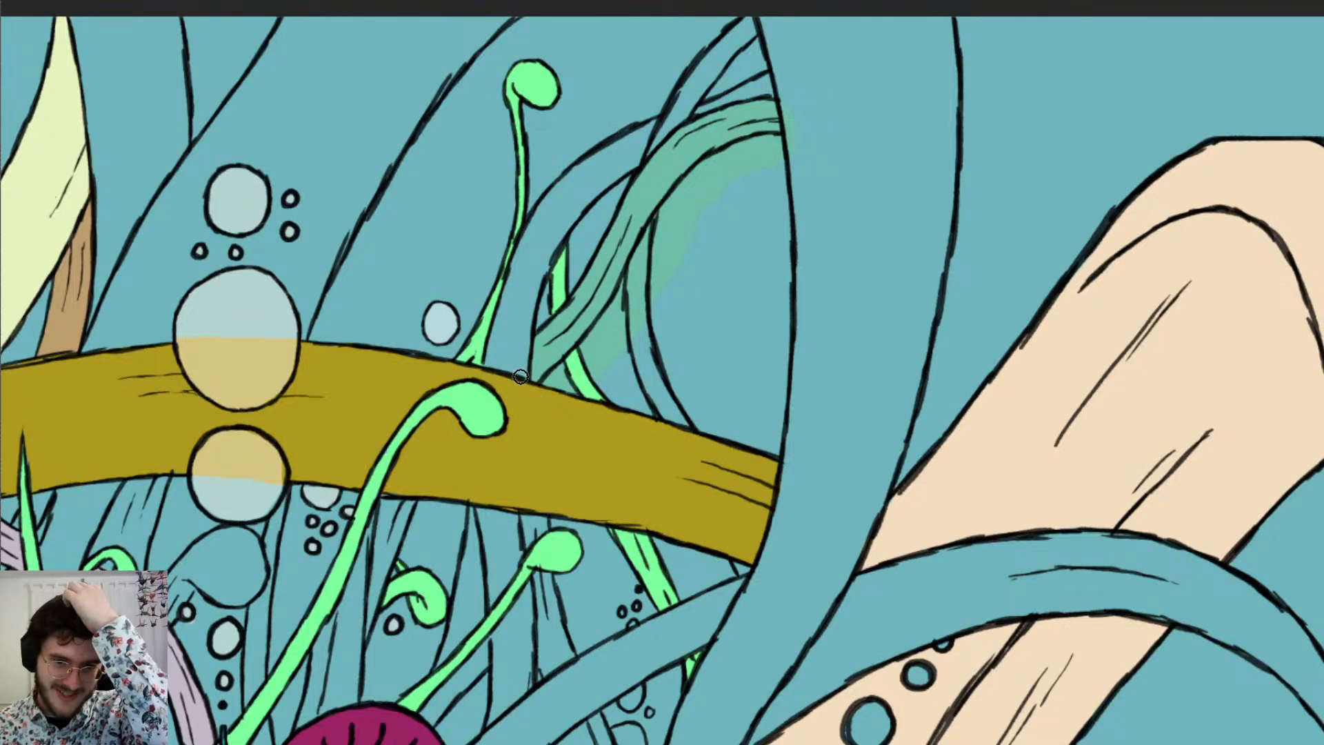
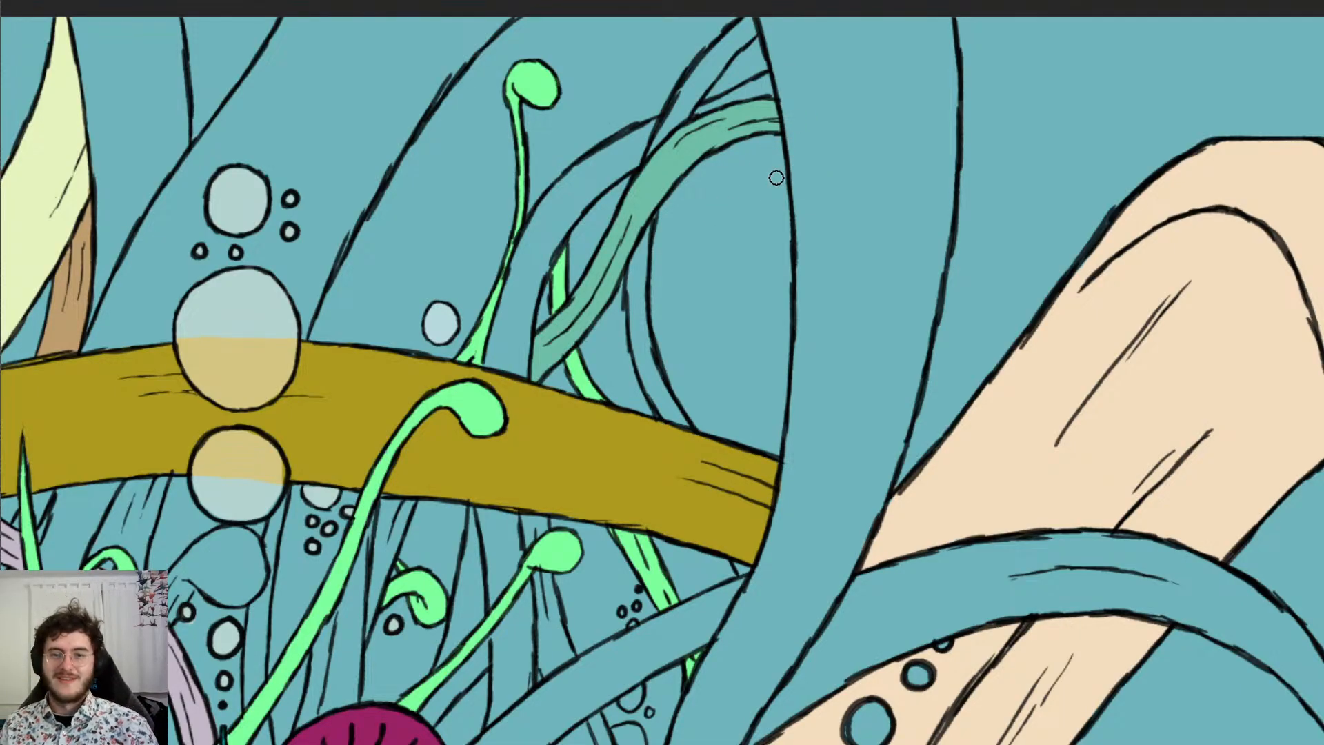
# Paint the narrow strand beneath the mustard band, above the small curled green tendril, sea green and erase the overspill
pyautogui.scroll(-11, 681, 230)
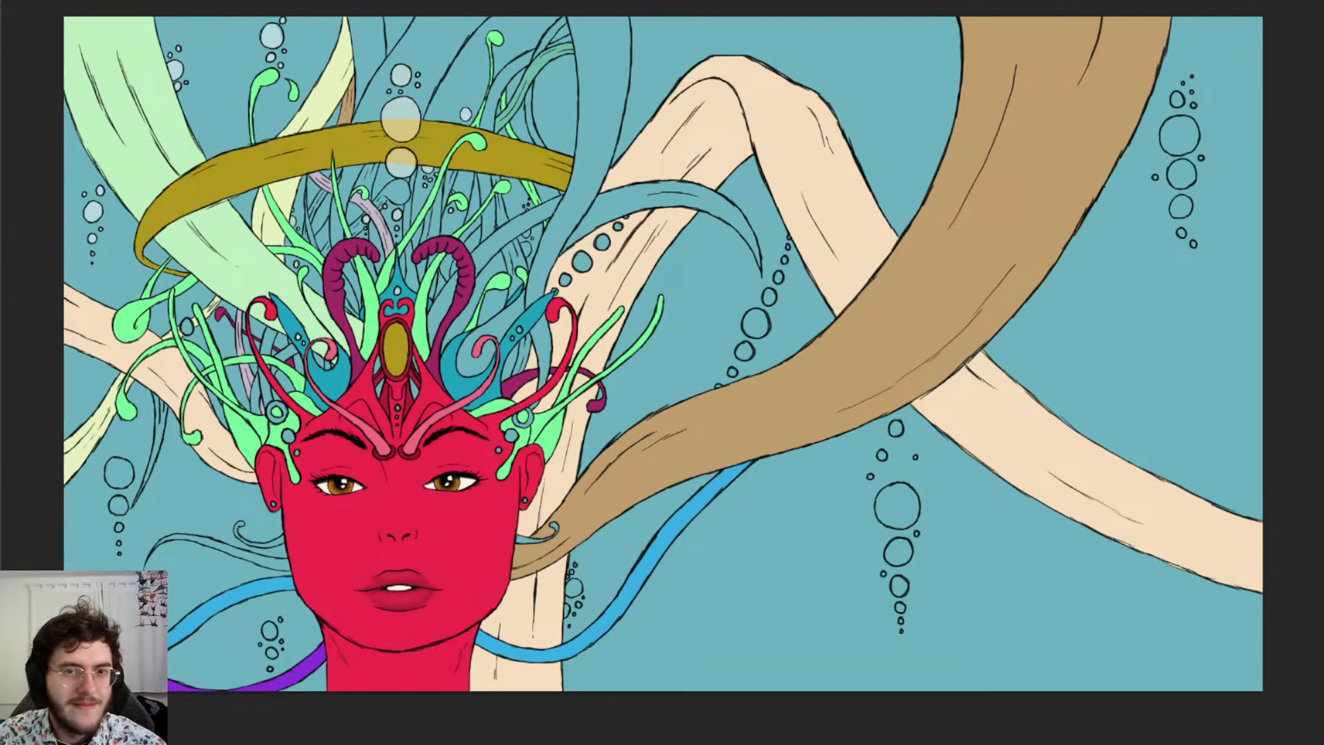
pyautogui.scroll(10, 337, 121)
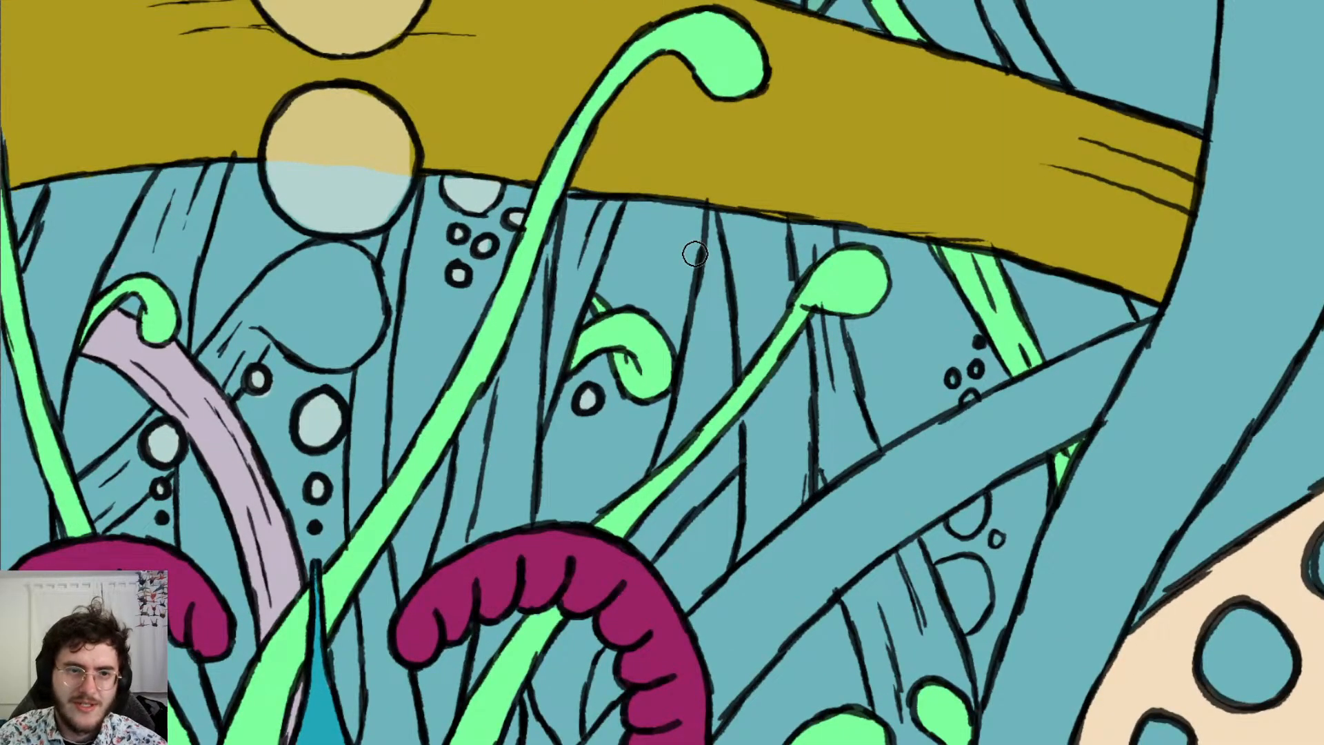
pyautogui.press('b')
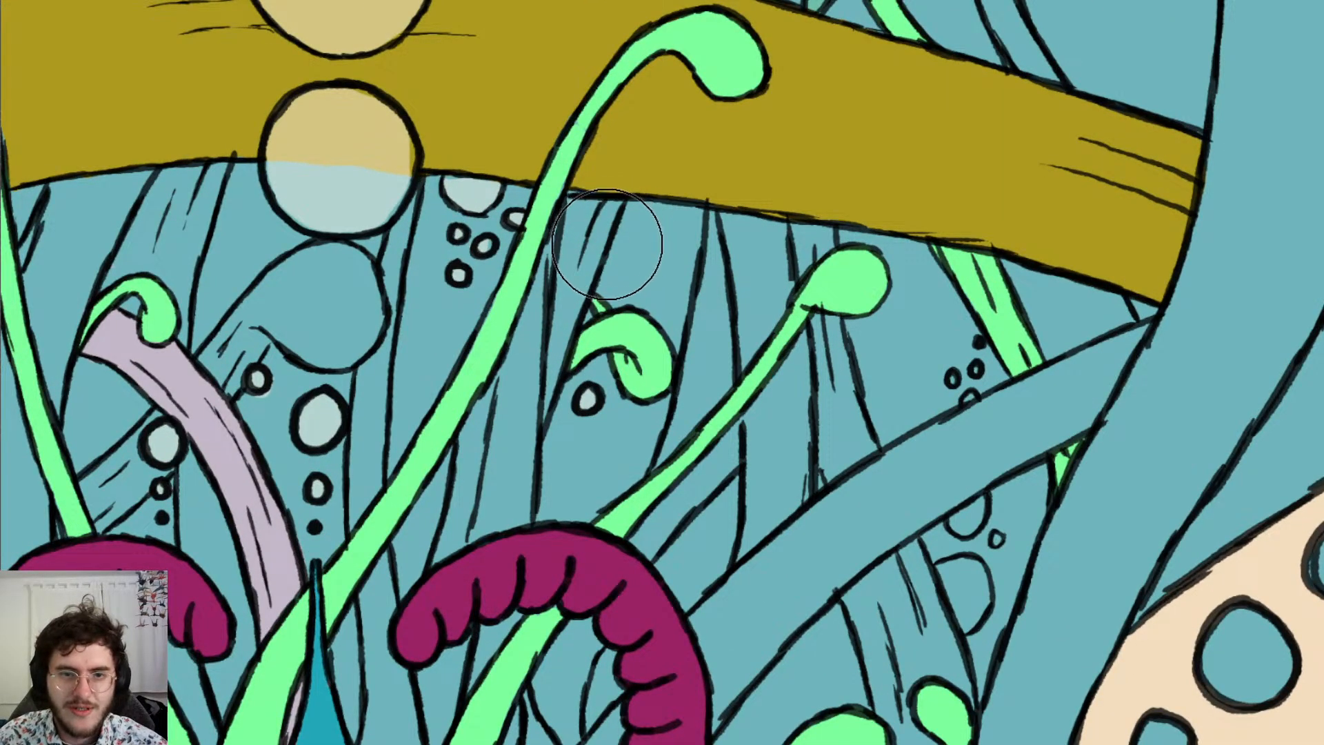
pyautogui.moveTo(611, 234); pyautogui.dragTo(611, 262)
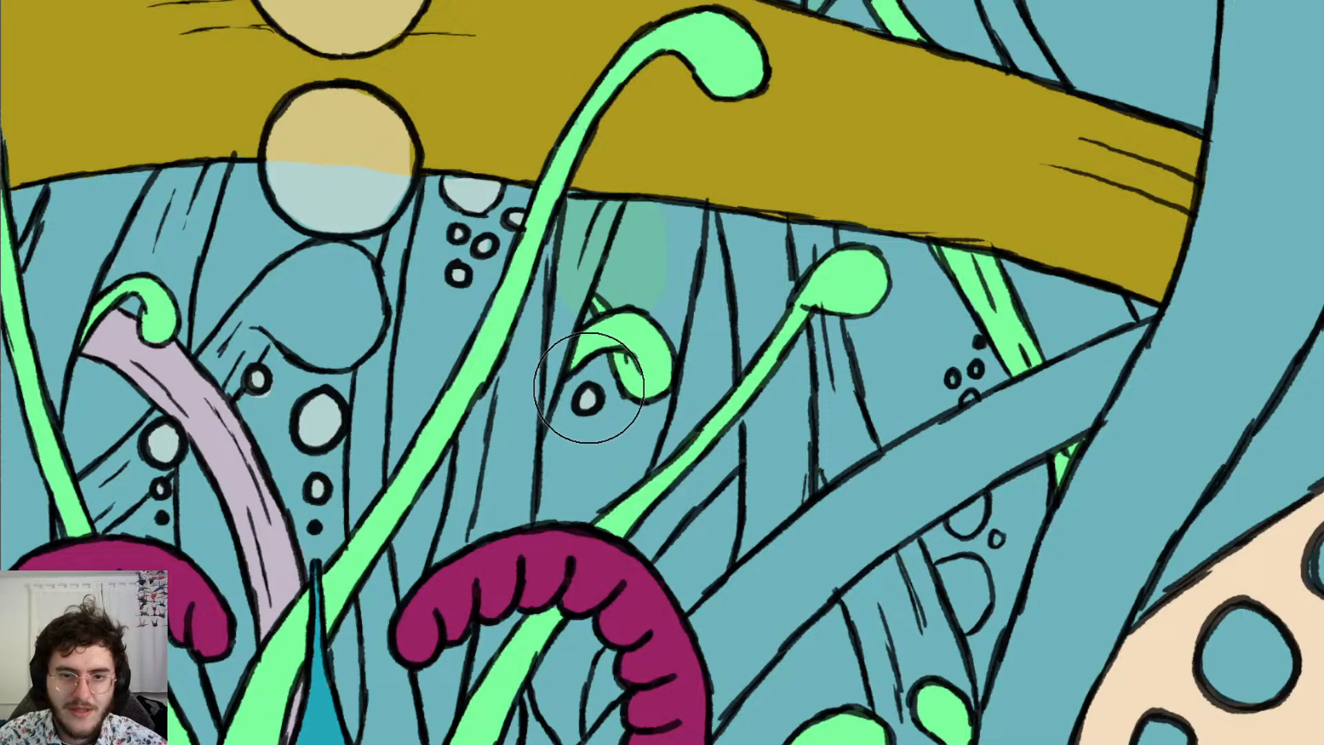
pyautogui.moveTo(589, 416); pyautogui.dragTo(622, 201)
pyautogui.press('e')
pyautogui.moveTo(622, 369)
pyautogui.mouseDown()
pyautogui.moveTo(610, 456)
pyautogui.moveTo(674, 332)
pyautogui.moveTo(591, 458)
pyautogui.moveTo(562, 462)
pyautogui.moveTo(644, 215)
pyautogui.moveTo(637, 355)
pyautogui.mouseUp()
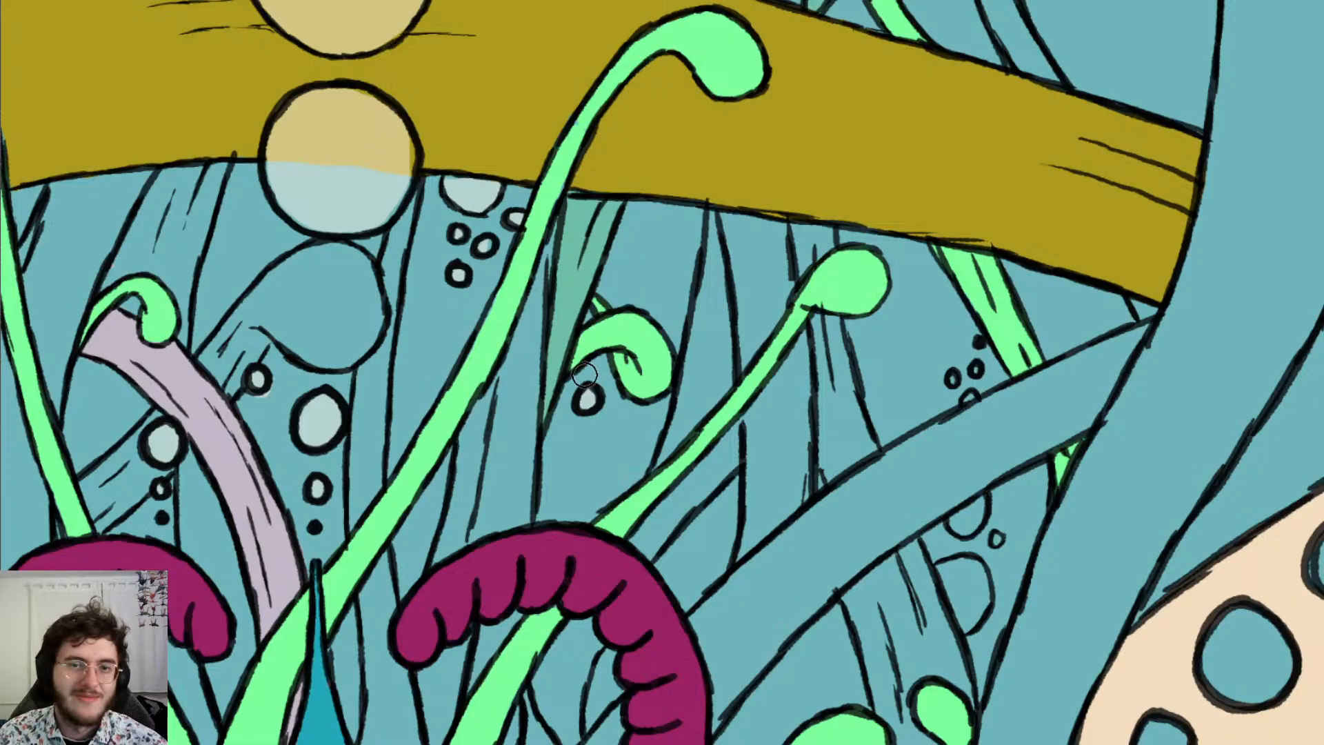
# Paint the strand section beneath the crossing blue tentacle, behind the two green bulbs, purple and clean up its edges
pyautogui.scroll(-5, 584, 374)
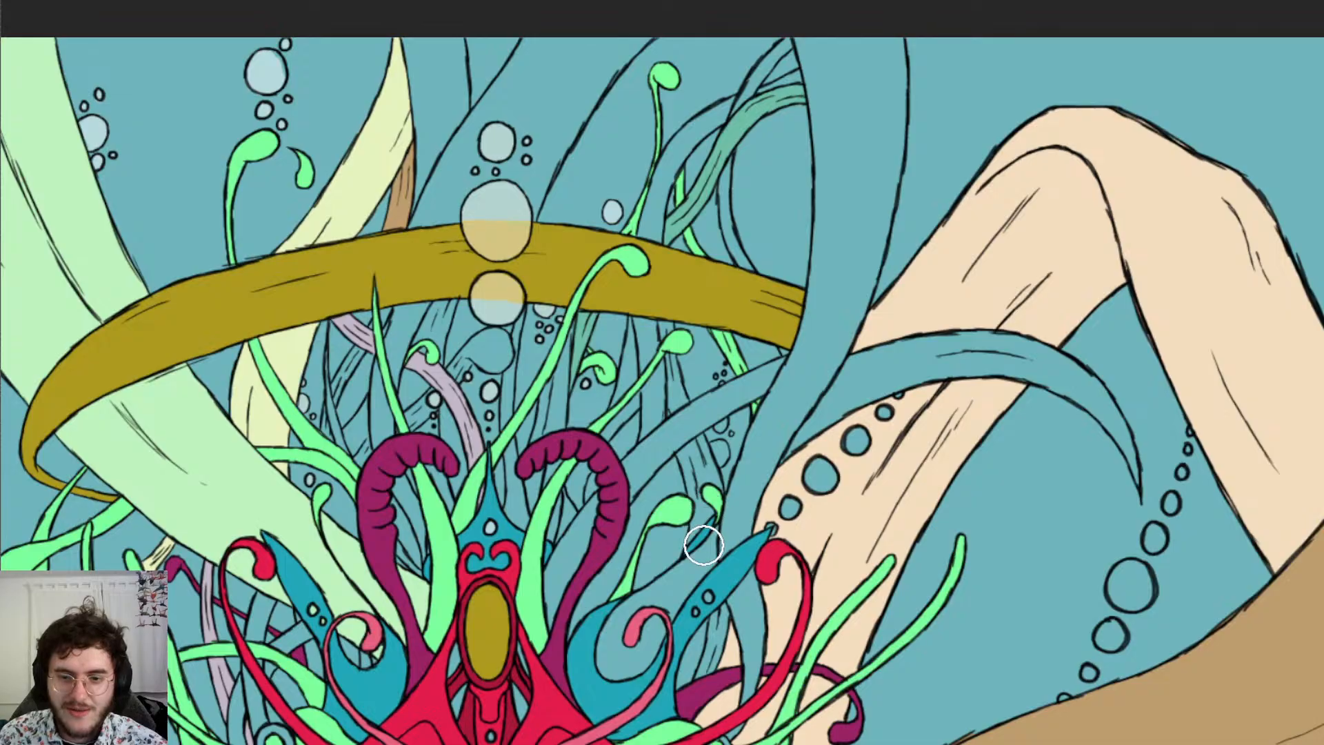
pyautogui.moveTo(703, 550)
pyautogui.mouseDown()
pyautogui.moveTo(697, 452)
pyautogui.moveTo(707, 537)
pyautogui.mouseUp()
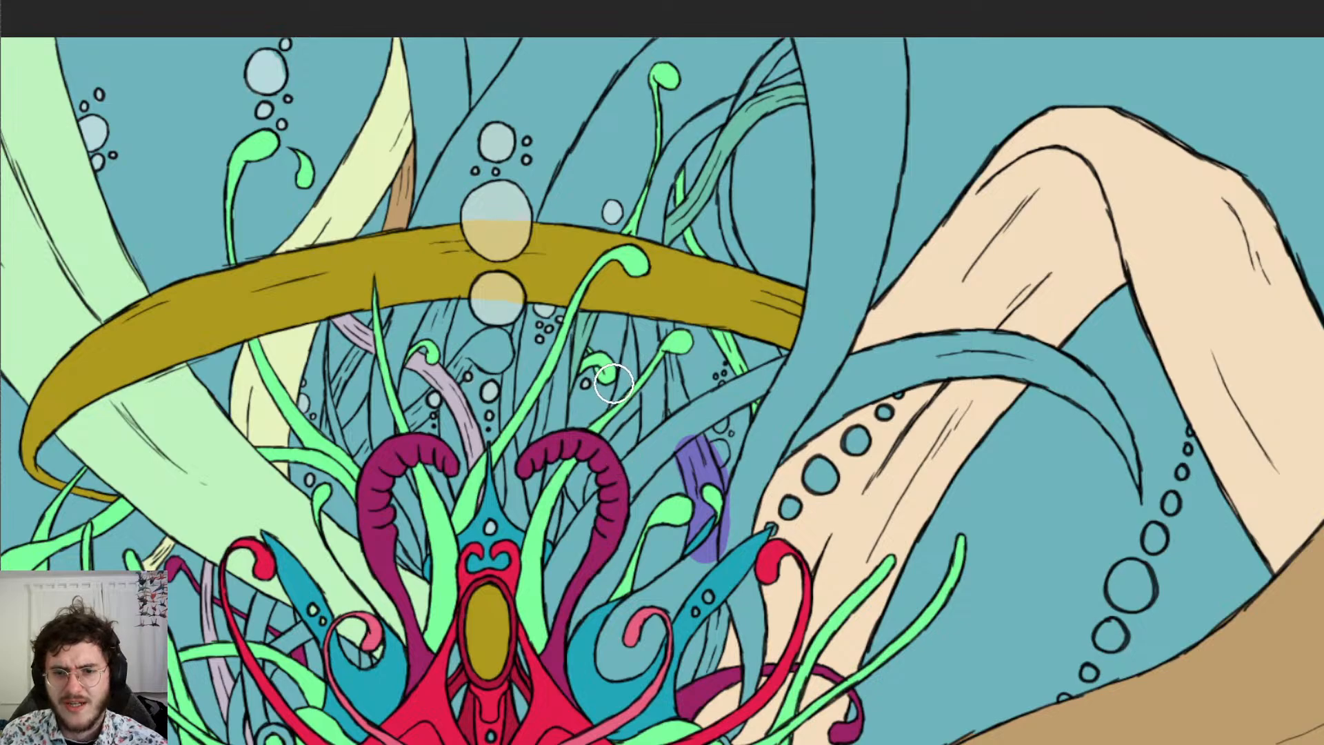
pyautogui.press('e')
pyautogui.moveTo(693, 557); pyautogui.dragTo(719, 539)
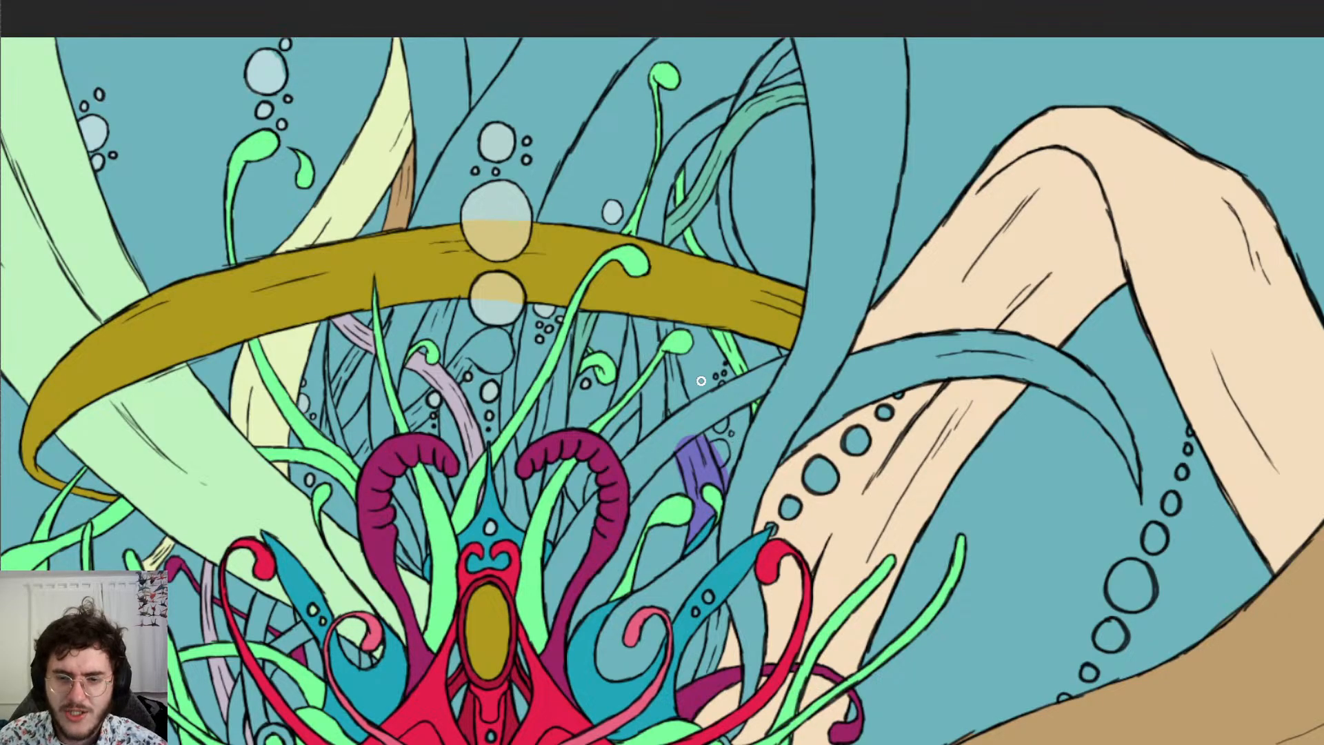
pyautogui.scroll(3, 668, 443)
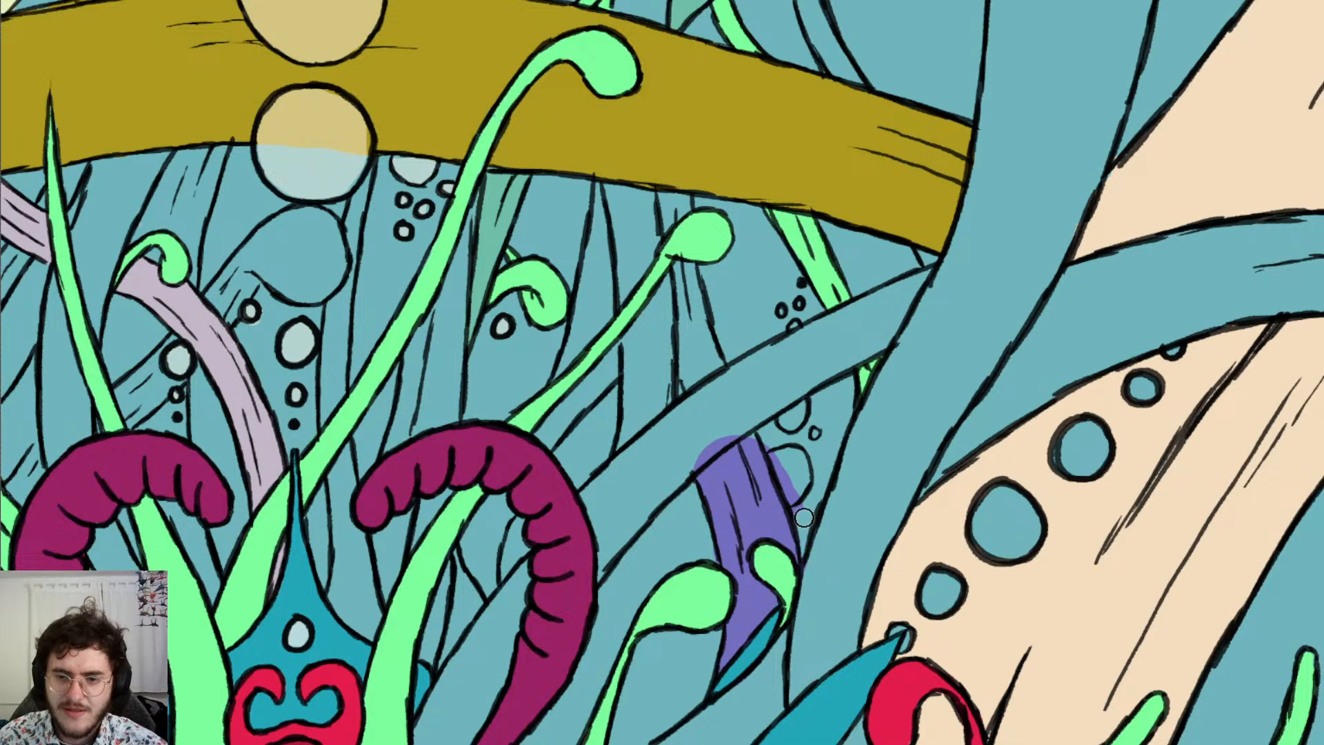
pyautogui.moveTo(805, 533)
pyautogui.mouseDown()
pyautogui.moveTo(775, 455)
pyautogui.moveTo(709, 423)
pyautogui.moveTo(712, 444)
pyautogui.moveTo(697, 437)
pyautogui.moveTo(741, 422)
pyautogui.moveTo(697, 414)
pyautogui.moveTo(737, 405)
pyautogui.mouseUp()
pyautogui.press('b')
pyautogui.click(718, 443)
pyautogui.press('e')
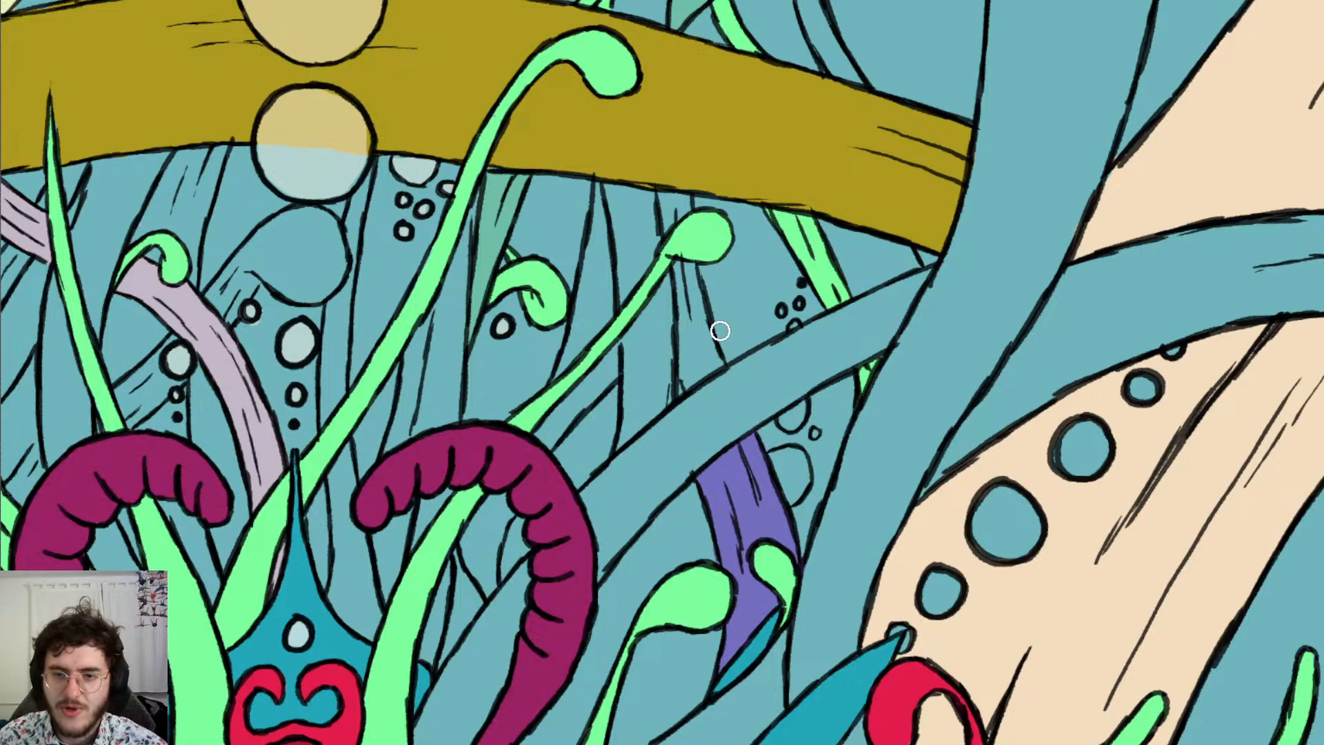
# Continue the purple on the strand's upper section, from the crossing tentacle to the mustard band, and erase the excess around it
pyautogui.press('b')
pyautogui.moveTo(682, 376); pyautogui.dragTo(679, 354)
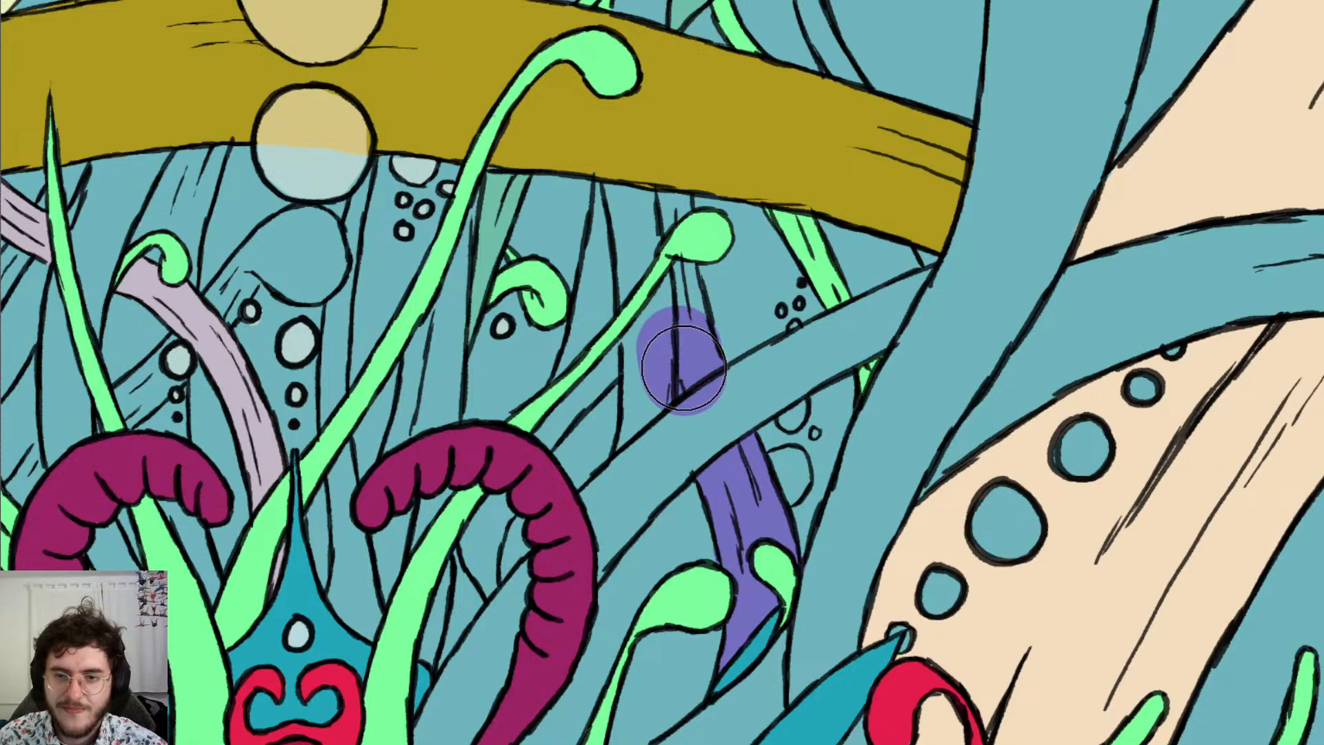
pyautogui.moveTo(665, 311)
pyautogui.mouseDown()
pyautogui.moveTo(645, 200)
pyautogui.moveTo(659, 312)
pyautogui.mouseUp()
pyautogui.press('e')
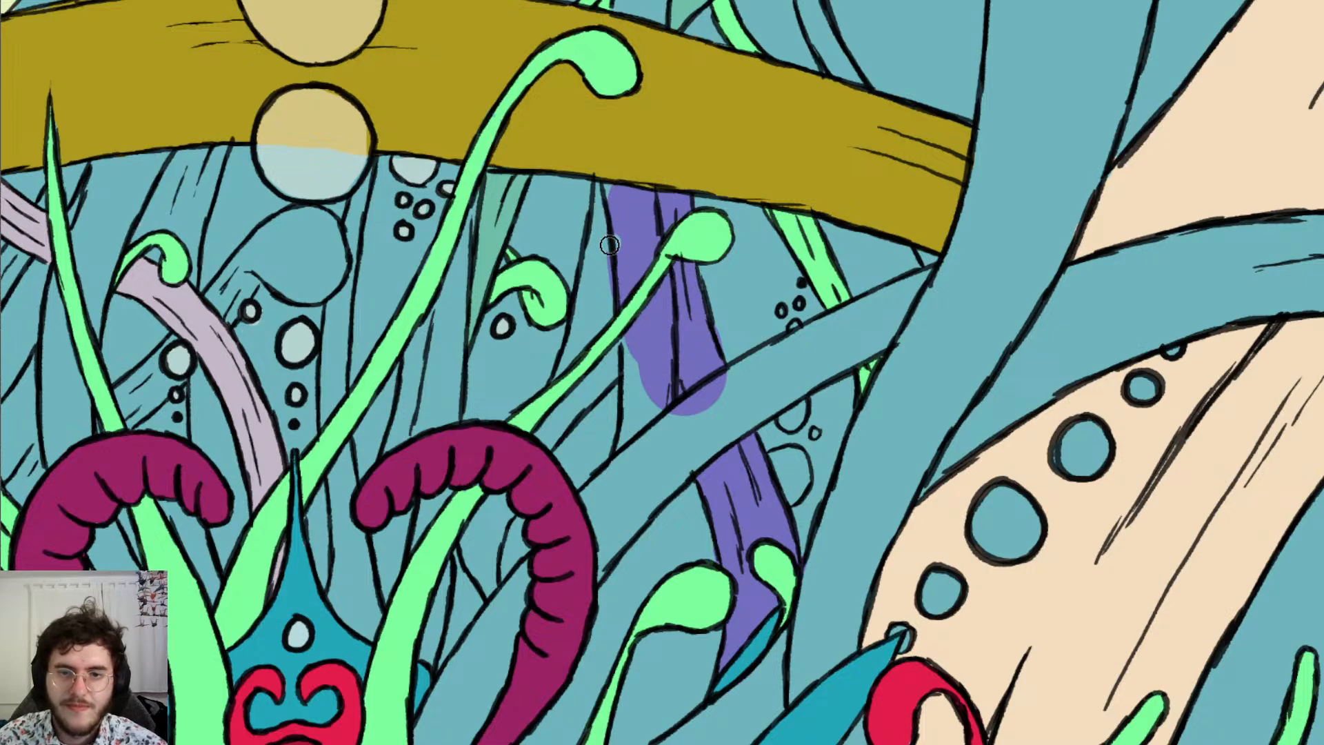
pyautogui.moveTo(611, 244)
pyautogui.mouseDown()
pyautogui.moveTo(628, 366)
pyautogui.moveTo(644, 317)
pyautogui.moveTo(648, 180)
pyautogui.moveTo(650, 246)
pyautogui.mouseUp()
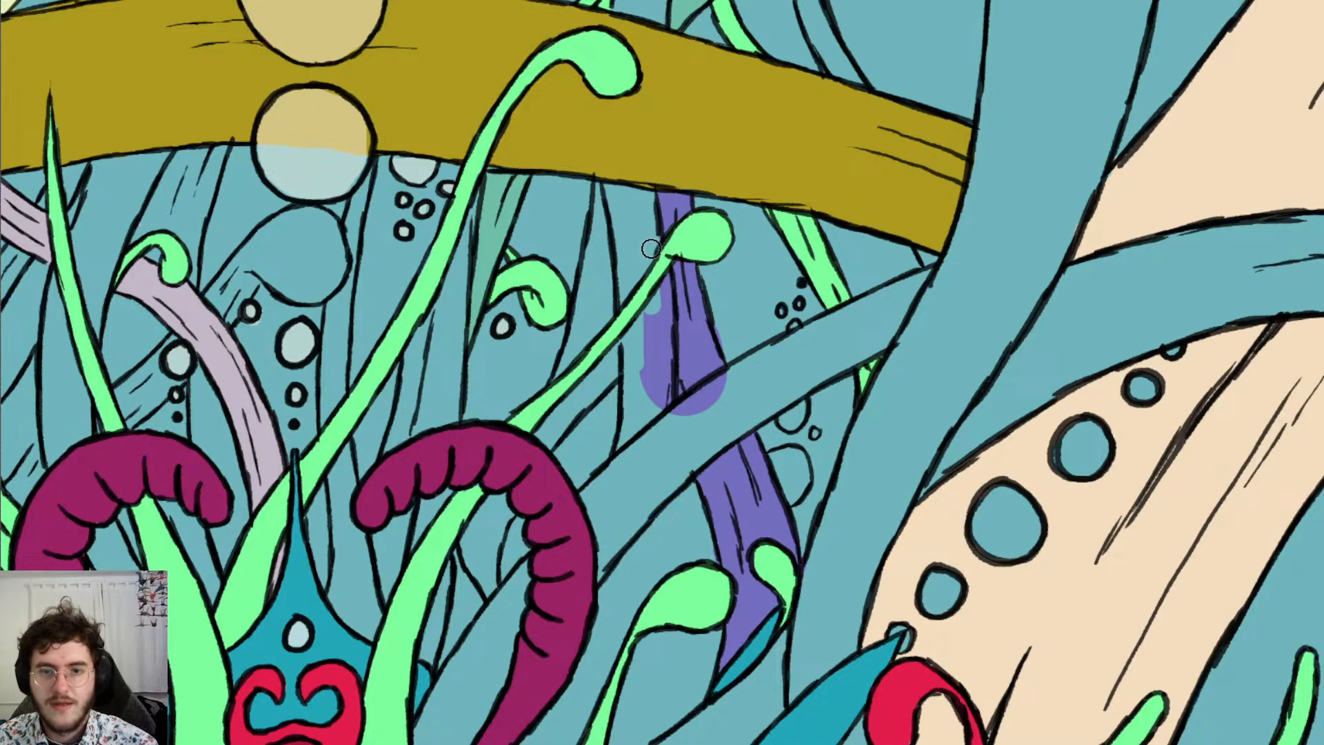
pyautogui.moveTo(661, 296)
pyautogui.mouseDown()
pyautogui.moveTo(658, 376)
pyautogui.moveTo(644, 392)
pyautogui.moveTo(686, 411)
pyautogui.mouseUp()
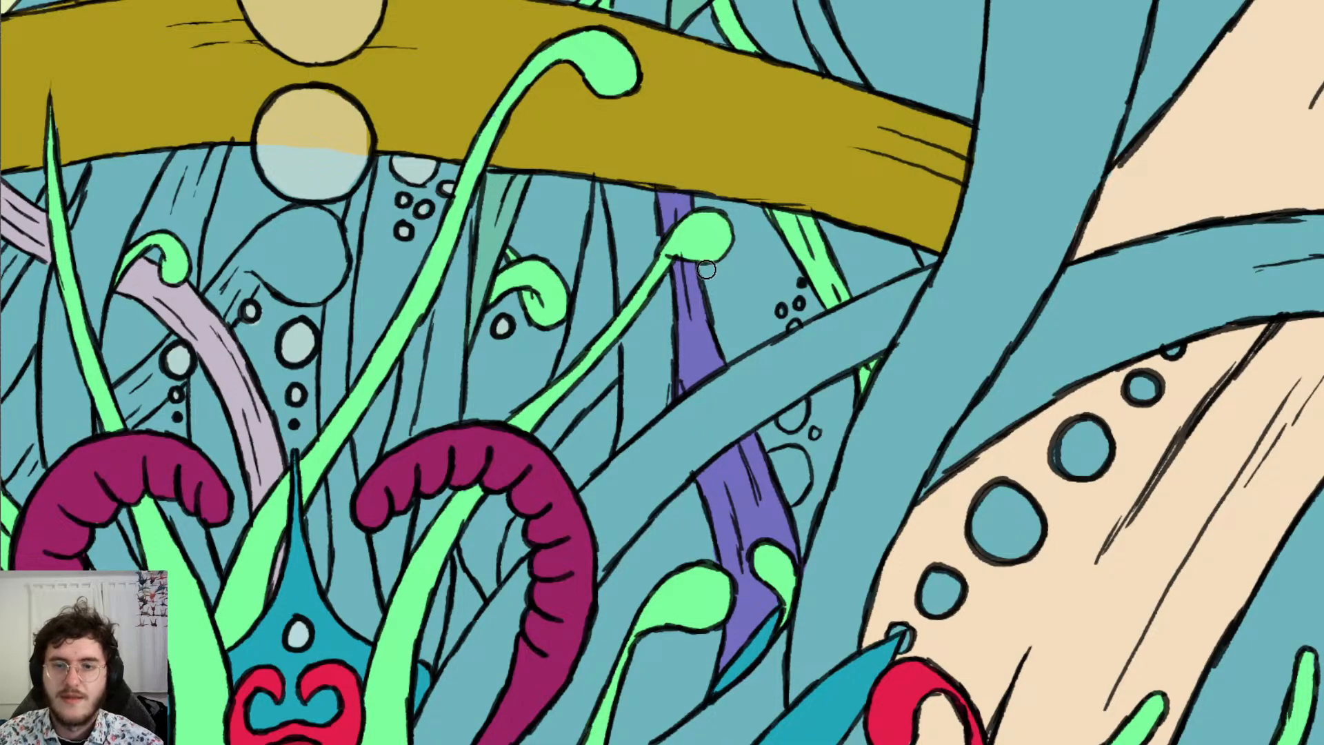
# Touch up the purple beside the green bulb's stalk and erase the paint outside the strand's outline
pyautogui.press('b')
pyautogui.click(657, 259)
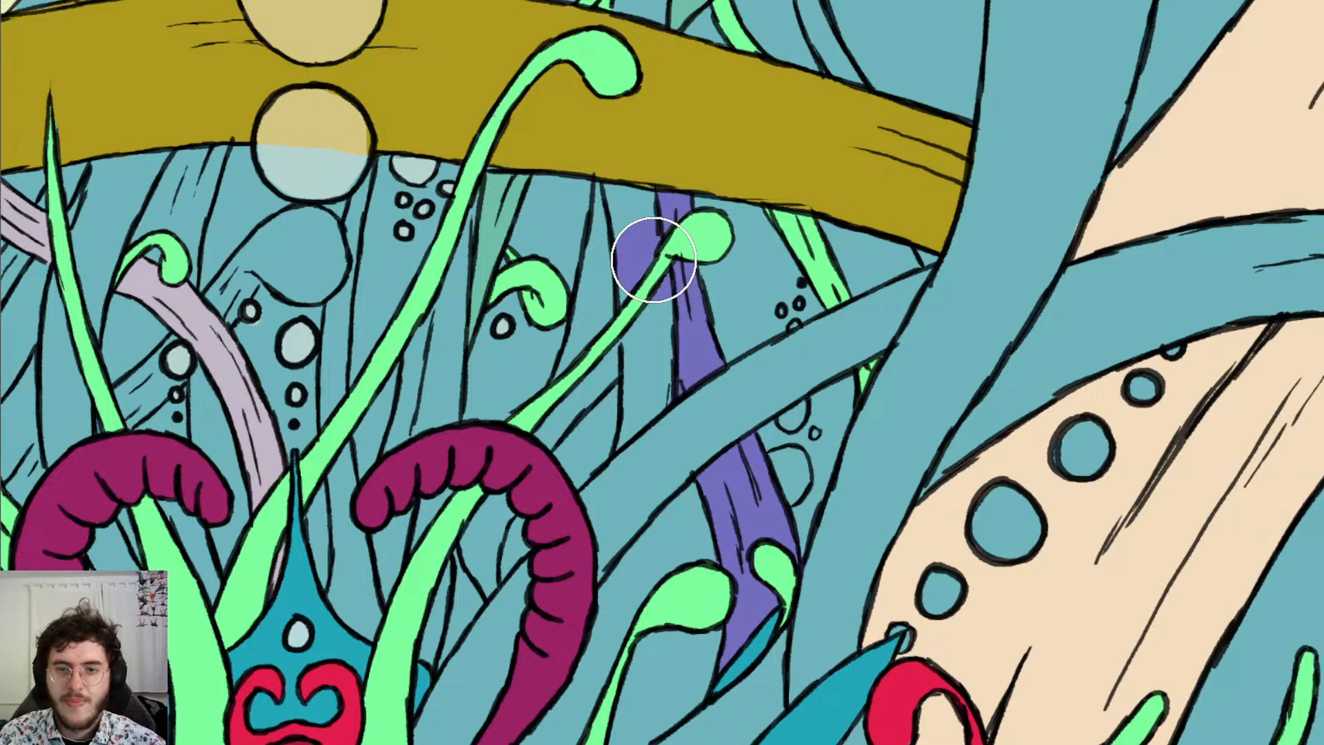
pyautogui.press('e')
pyautogui.moveTo(624, 259)
pyautogui.mouseDown()
pyautogui.moveTo(618, 246)
pyautogui.moveTo(628, 308)
pyautogui.moveTo(633, 195)
pyautogui.moveTo(653, 256)
pyautogui.mouseUp()
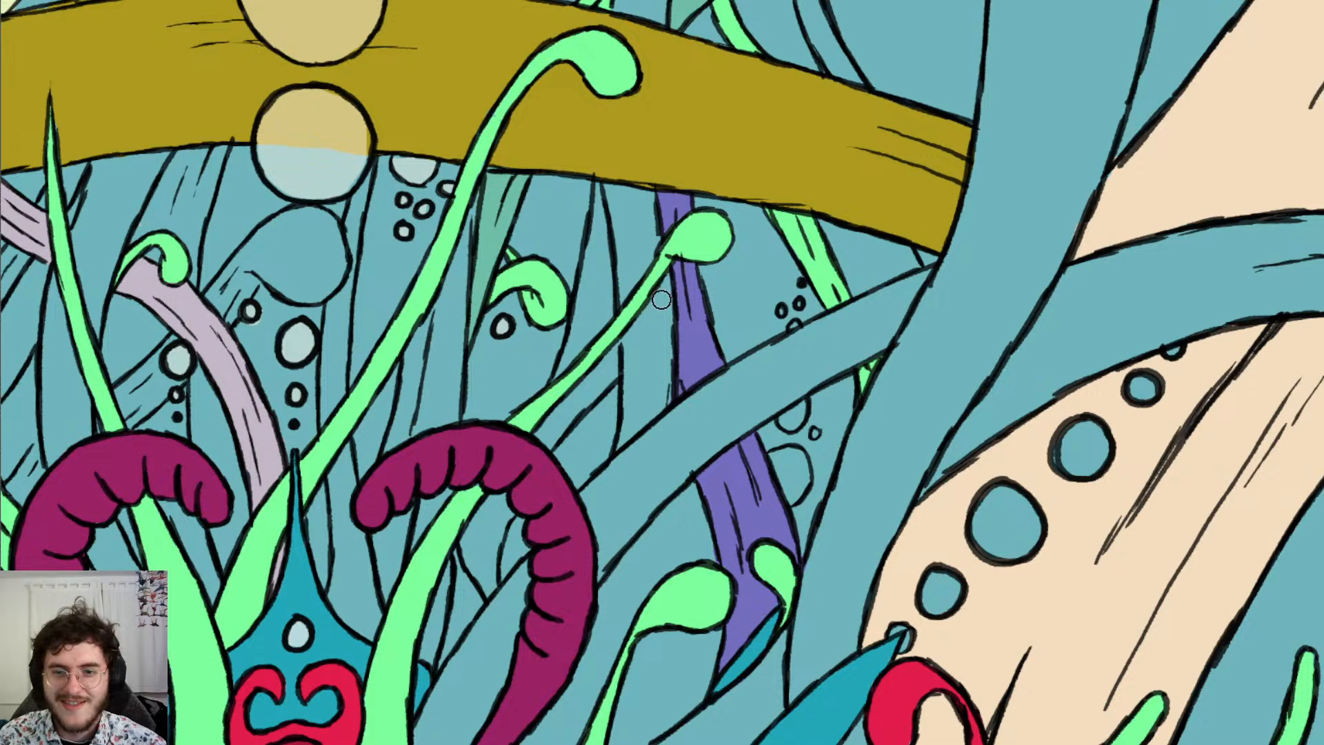
pyautogui.scroll(-5, 654, 324)
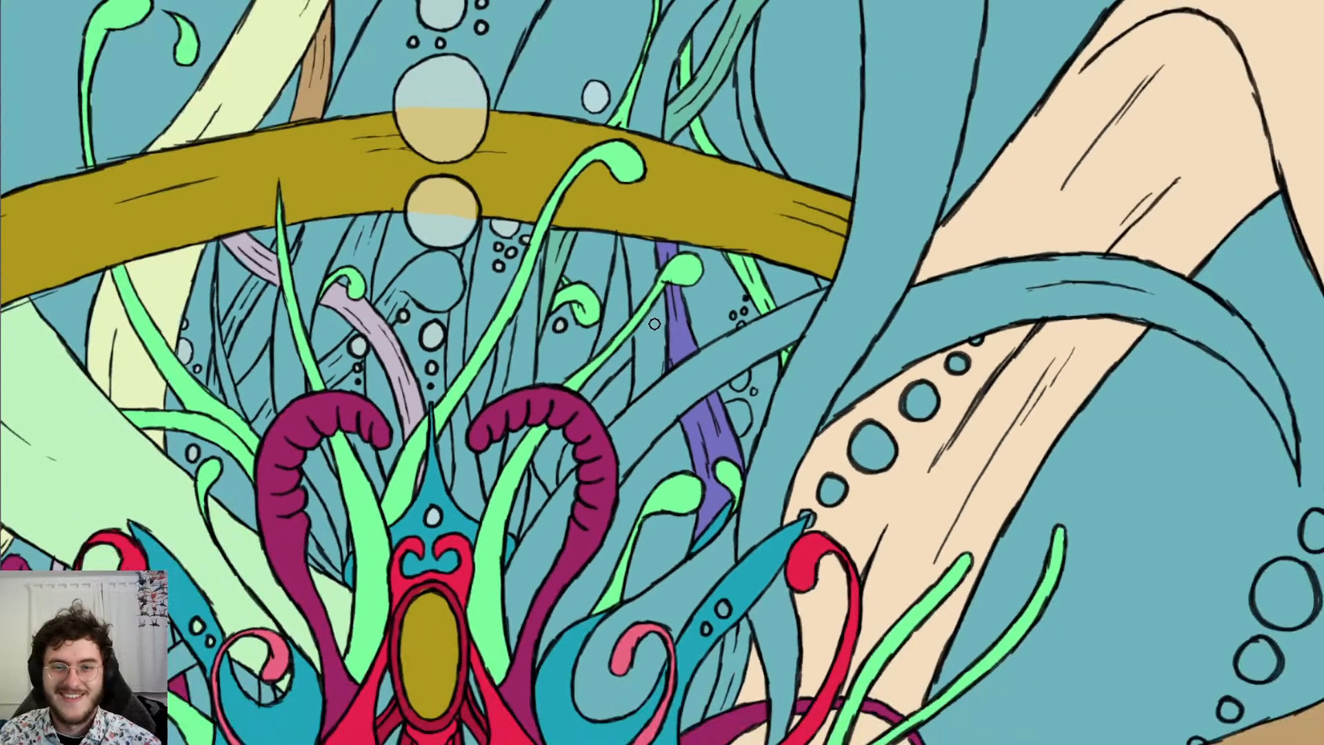
pyautogui.scroll(3, 654, 324)
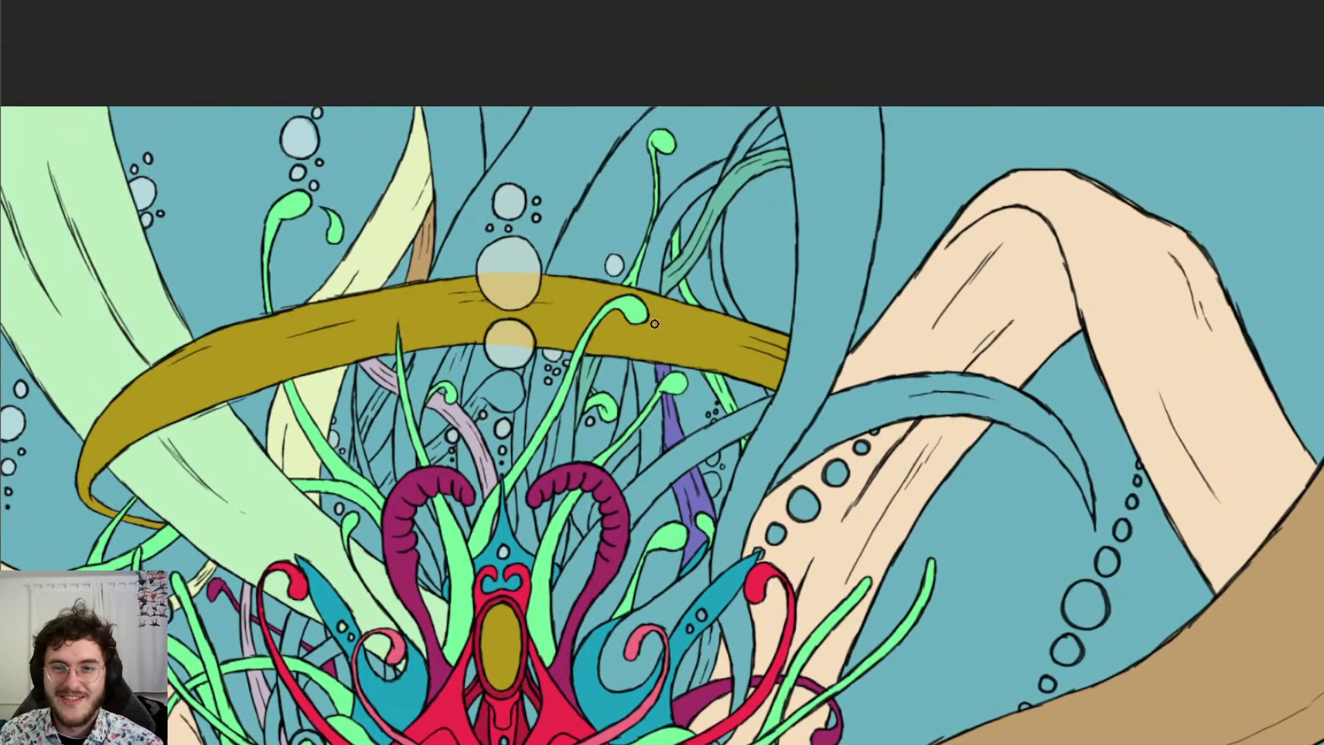
pyautogui.scroll(-5, 654, 324)
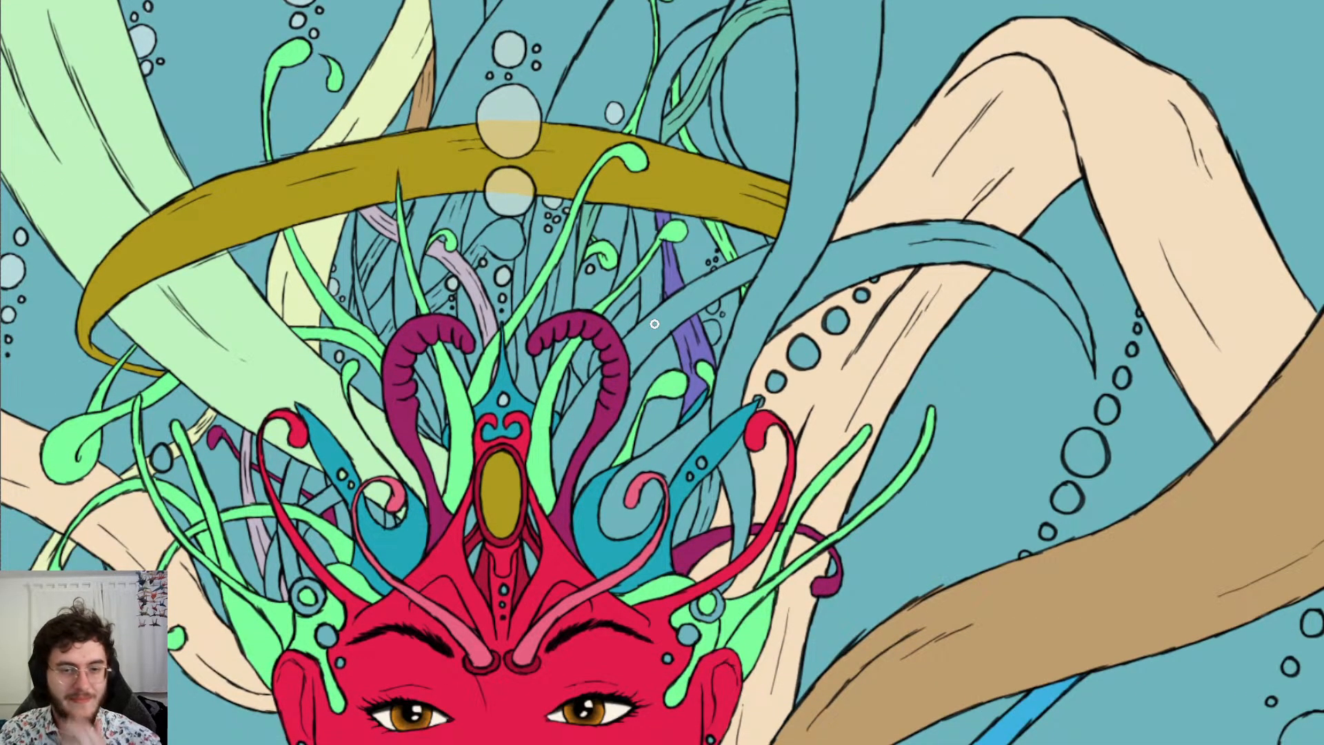
pyautogui.scroll(-2, 654, 324)
pyautogui.scroll(-3, 654, 323)
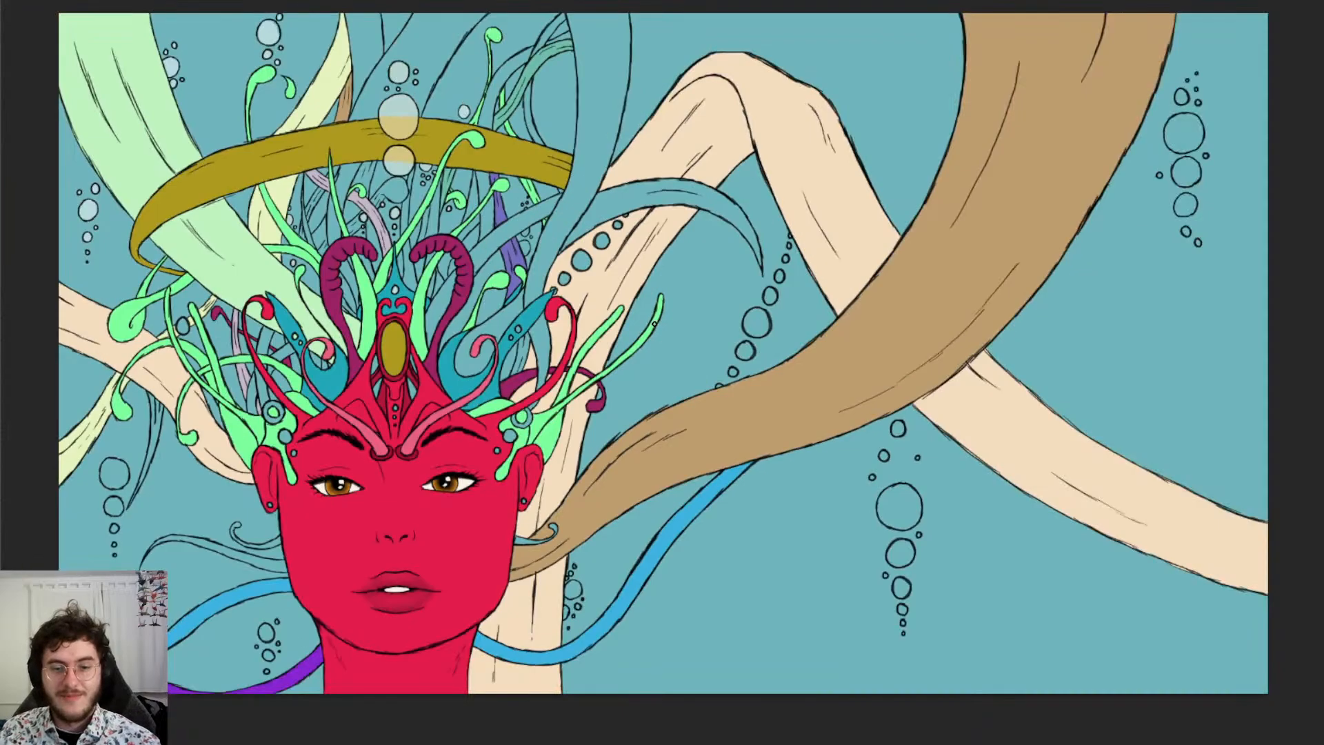
# Paint tan along the thin tentacle beside the red cheek, above the blue one, from near its tip towards the face
pyautogui.scroll(2, 645, 349)
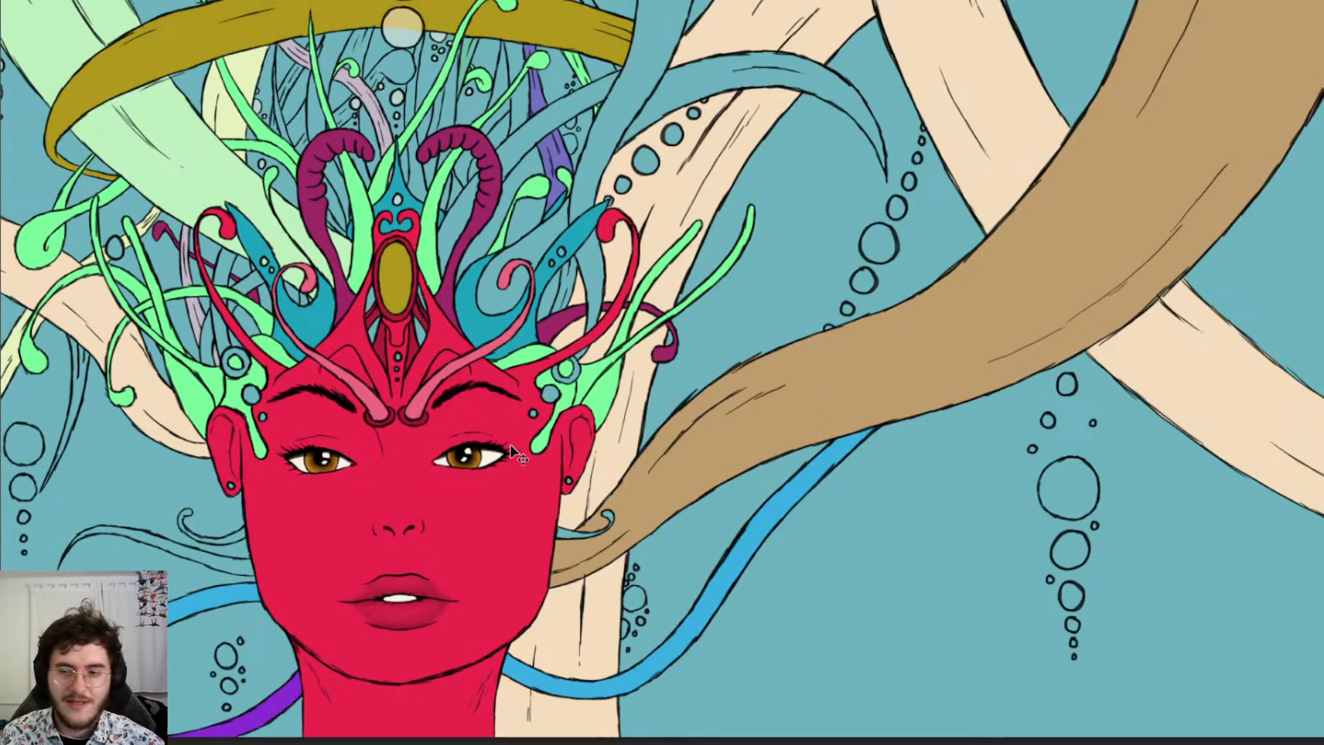
pyautogui.hscroll(-6, 511, 444)
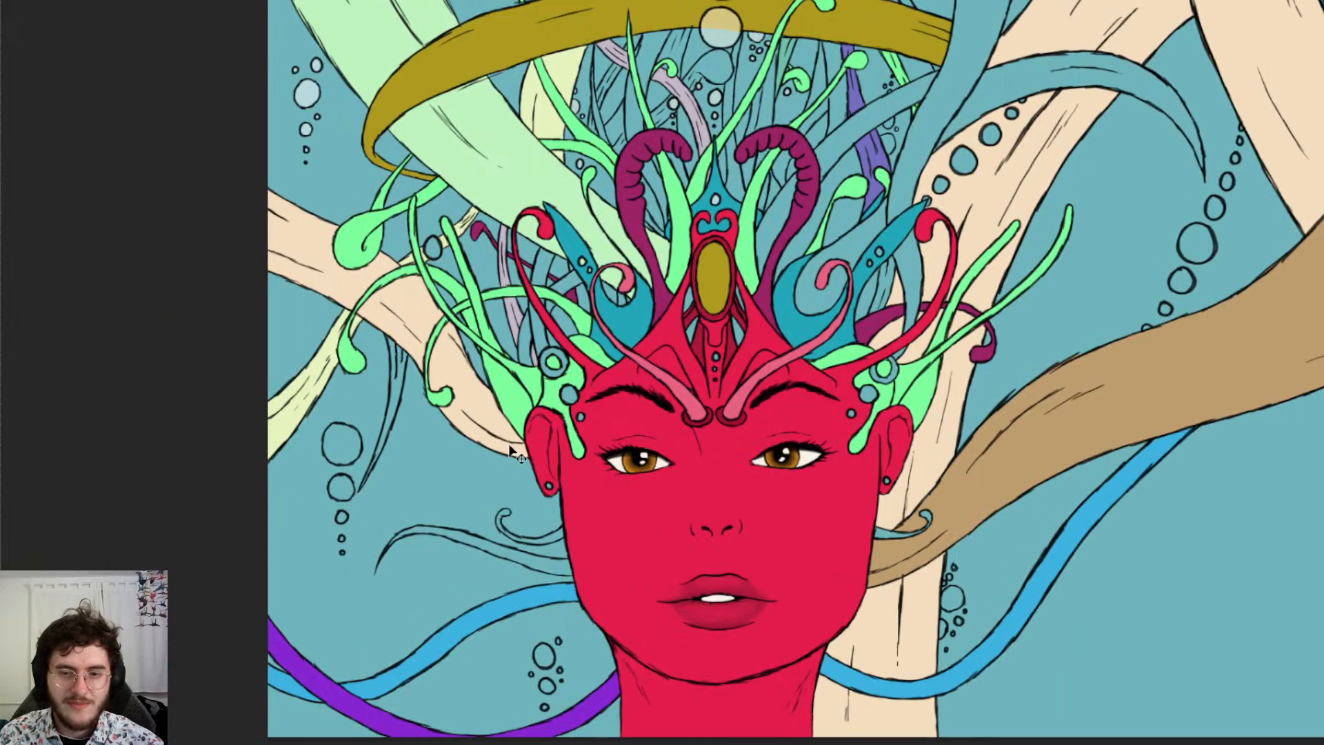
pyautogui.scroll(-3, 510, 452)
pyautogui.scroll(5, 467, 400)
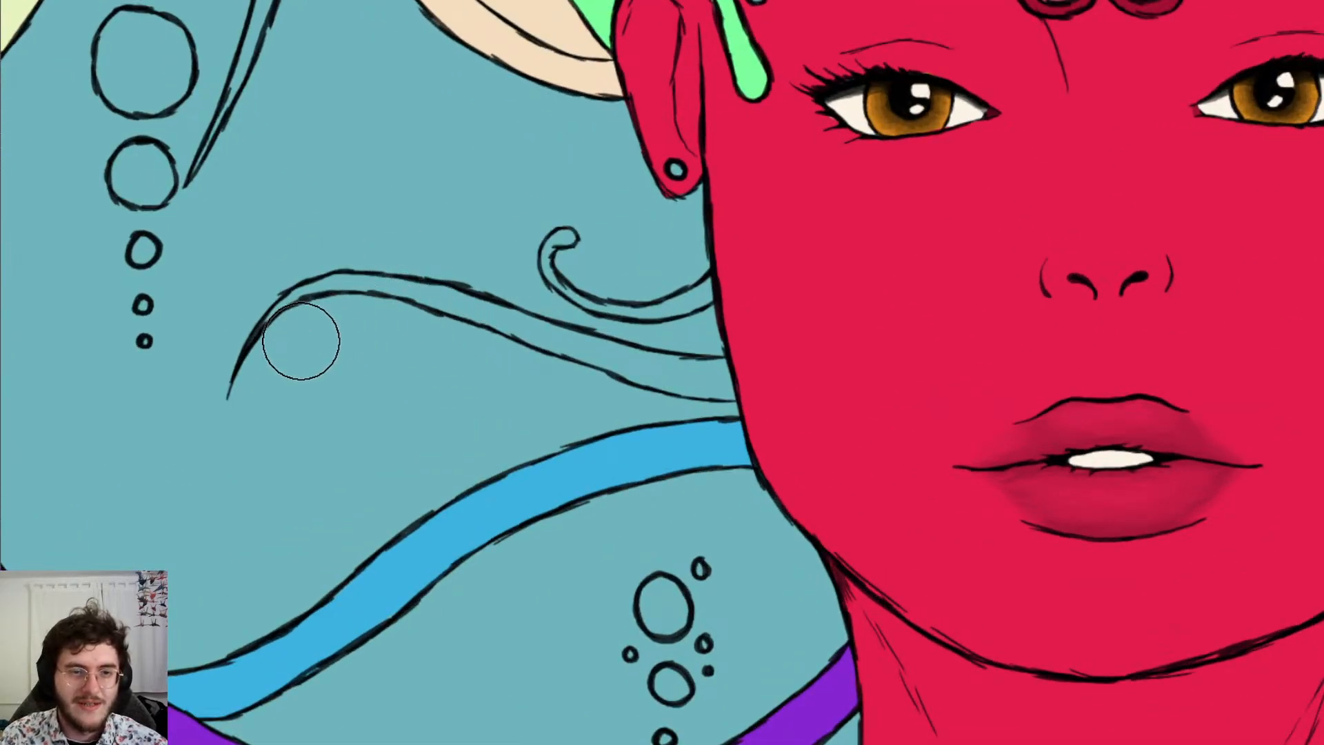
pyautogui.moveTo(299, 340)
pyautogui.mouseDown()
pyautogui.moveTo(287, 348)
pyautogui.moveTo(359, 311)
pyautogui.mouseUp()
pyautogui.press('e')
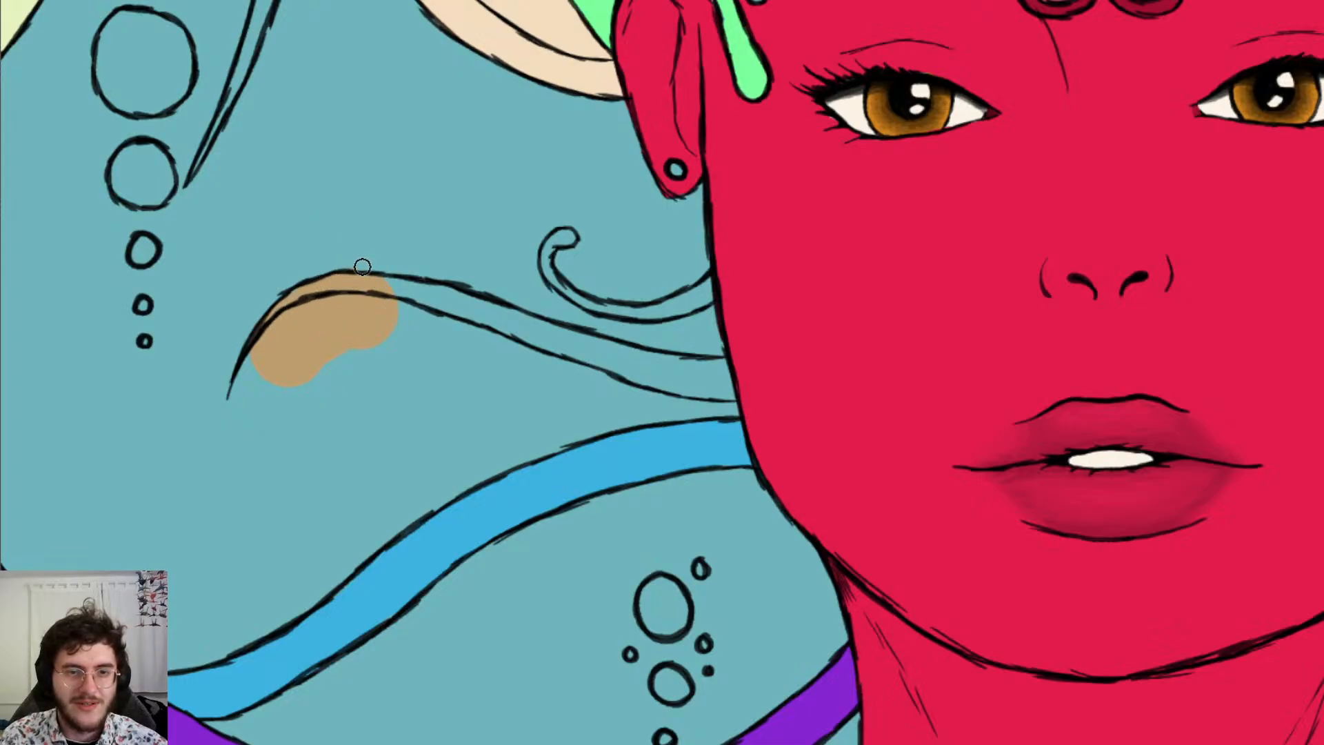
pyautogui.press('e')
pyautogui.moveTo(359, 315)
pyautogui.mouseDown()
pyautogui.moveTo(387, 308)
pyautogui.moveTo(635, 386)
pyautogui.moveTo(758, 397)
pyautogui.mouseUp()
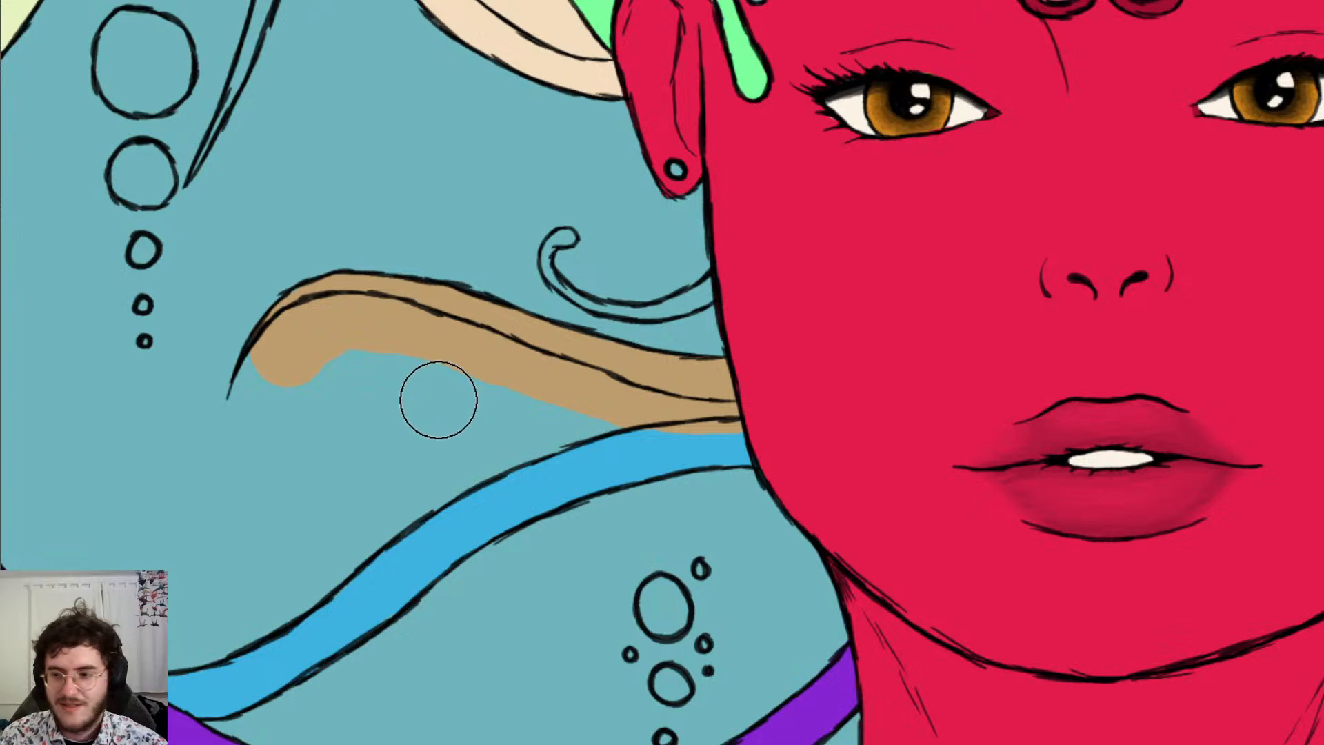
pyautogui.press('e')
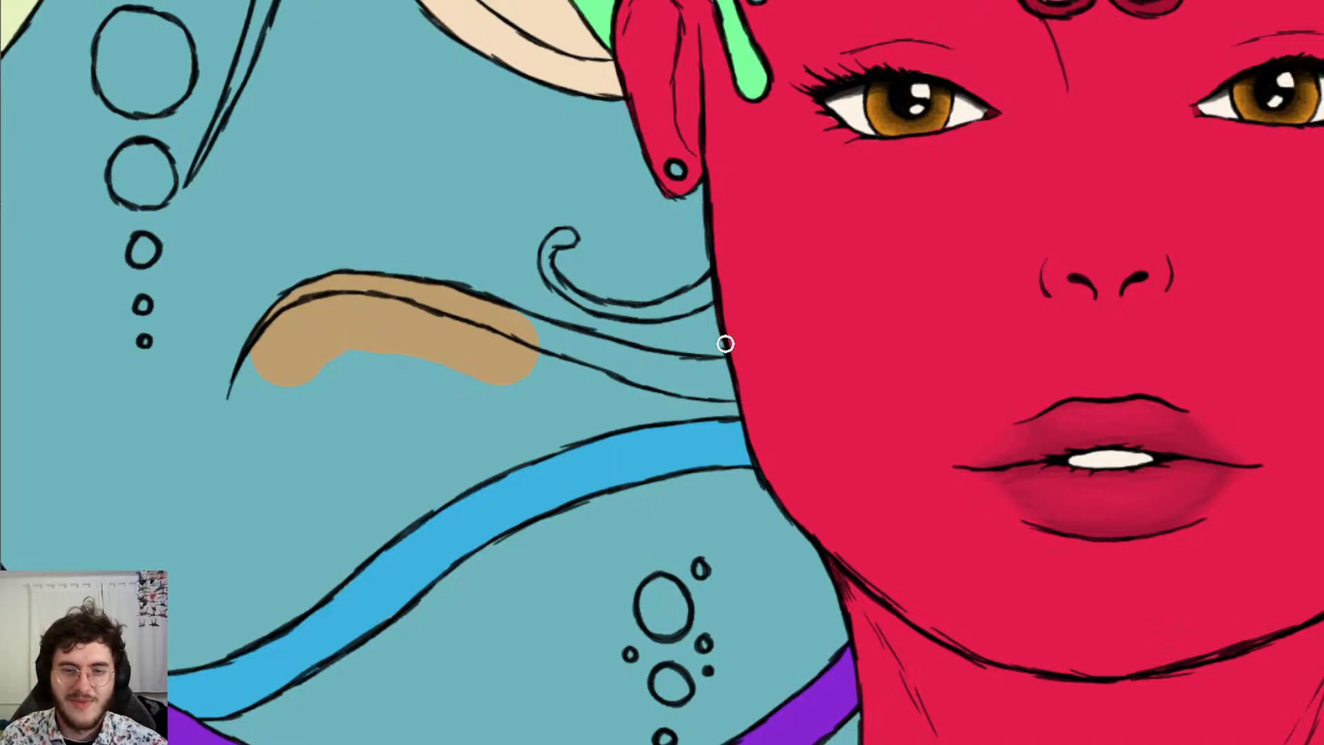
pyautogui.press('b')
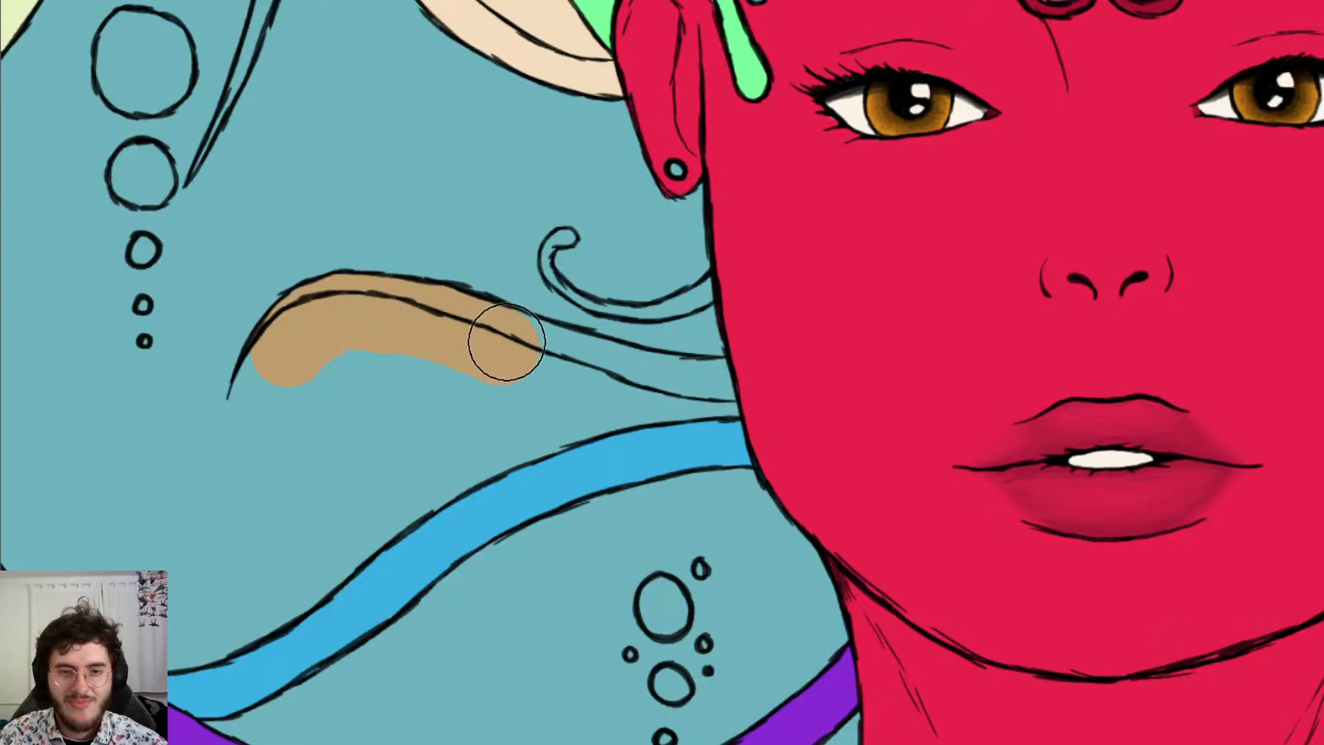
pyautogui.moveTo(509, 344); pyautogui.dragTo(573, 369)
pyautogui.hotkey('ctrl', 'z')
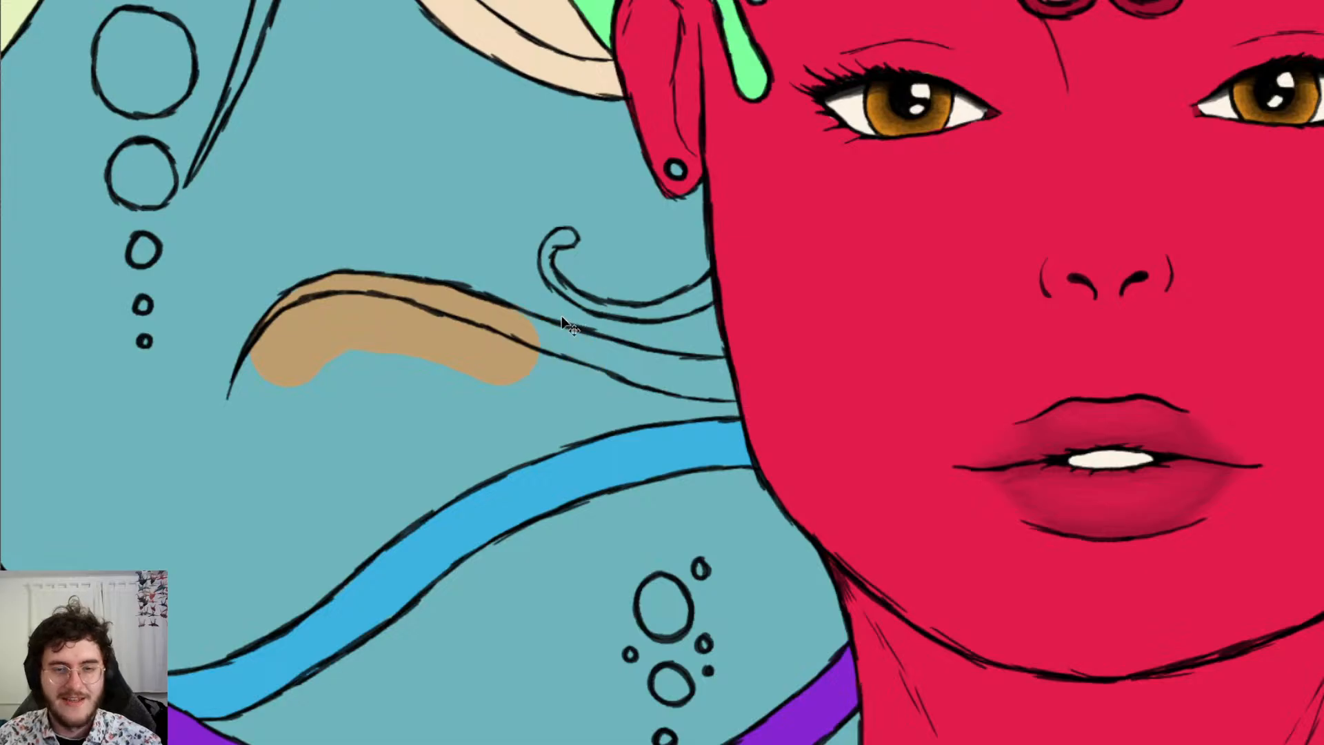
# Continue the tan along the thin tentacle to the red cheek and erase the excess beneath its half nearest the face
pyautogui.moveTo(500, 345)
pyautogui.mouseDown()
pyautogui.moveTo(595, 376)
pyautogui.moveTo(736, 389)
pyautogui.mouseUp()
pyautogui.press('e')
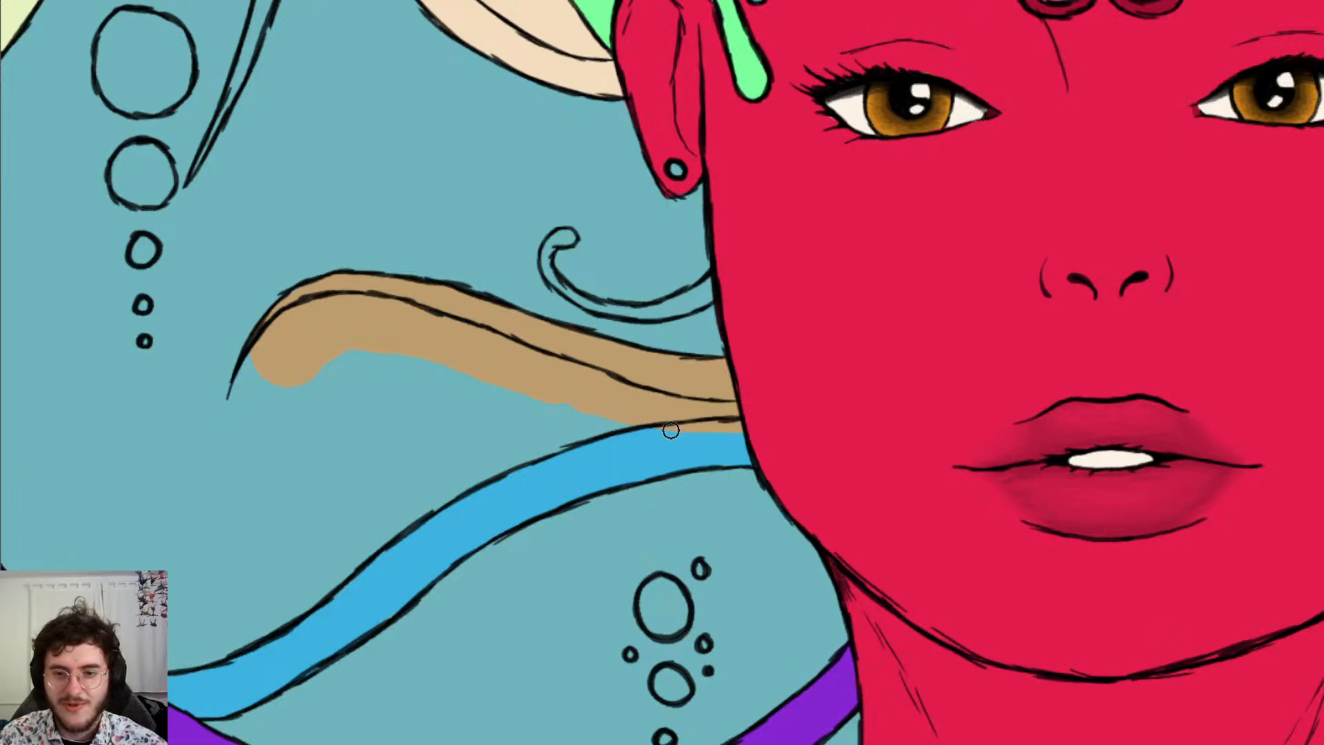
pyautogui.moveTo(731, 430)
pyautogui.mouseDown()
pyautogui.moveTo(696, 437)
pyautogui.moveTo(728, 412)
pyautogui.moveTo(584, 384)
pyautogui.mouseUp()
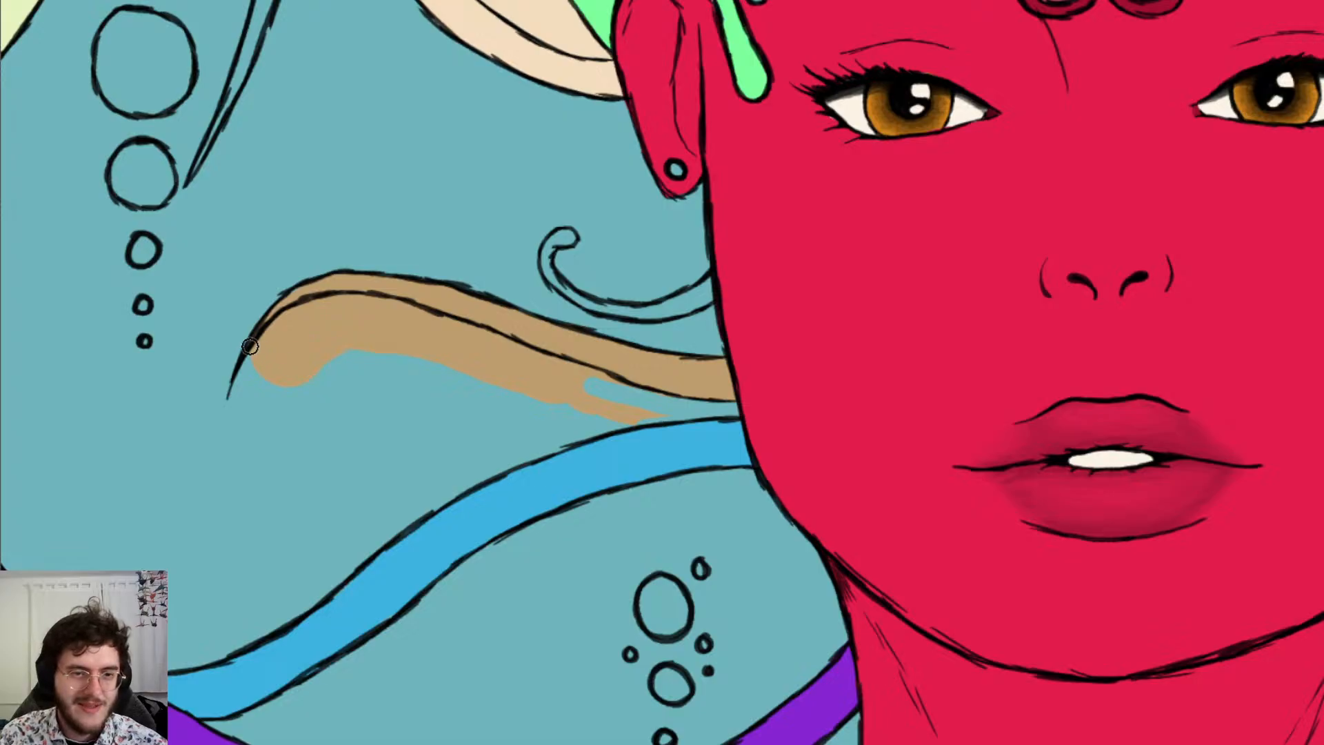
pyautogui.moveTo(254, 370); pyautogui.dragTo(272, 333)
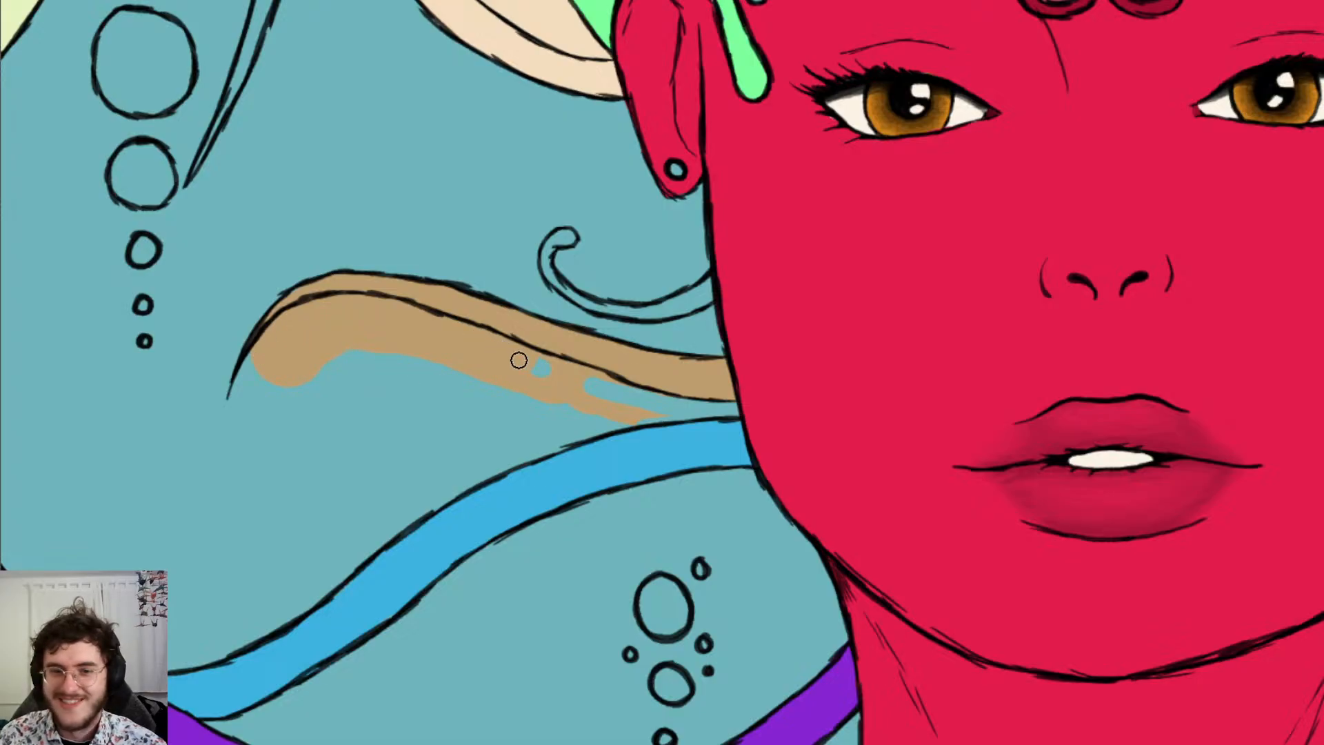
pyautogui.moveTo(544, 361); pyautogui.dragTo(559, 366)
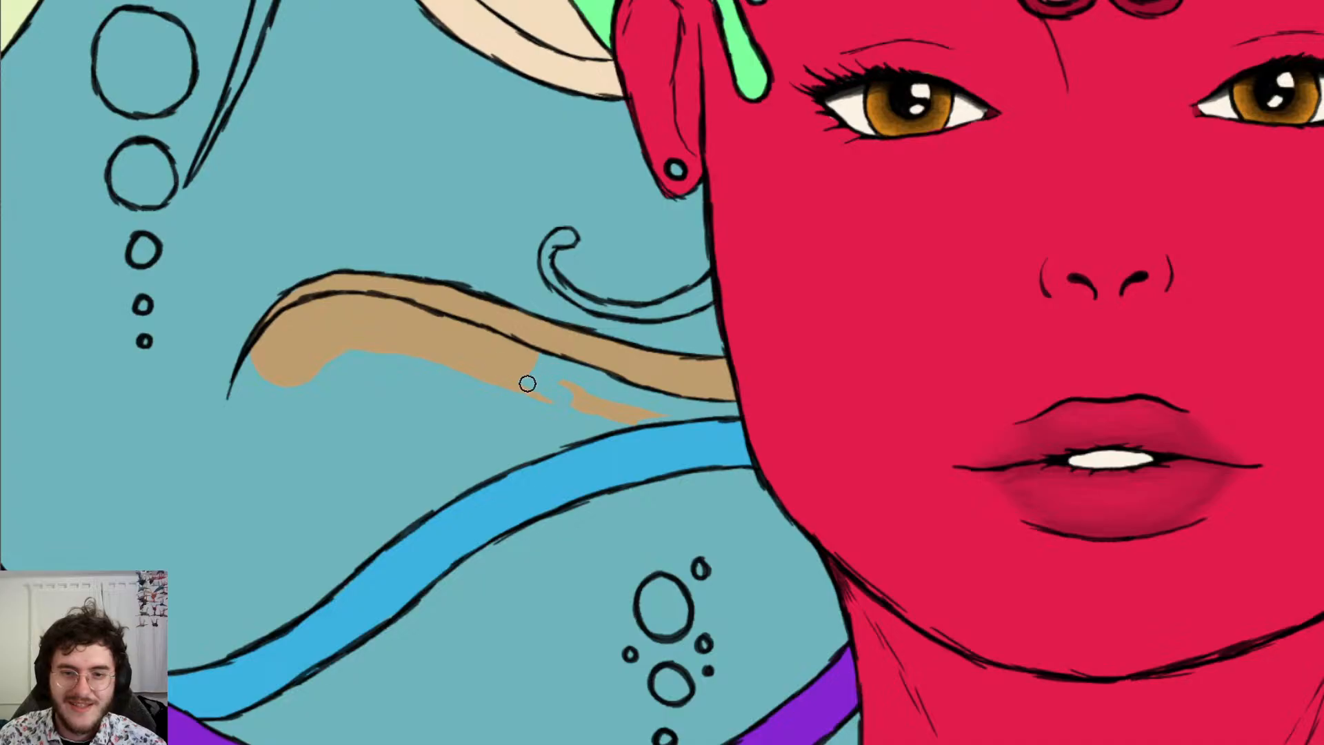
pyautogui.moveTo(541, 410); pyautogui.dragTo(678, 430)
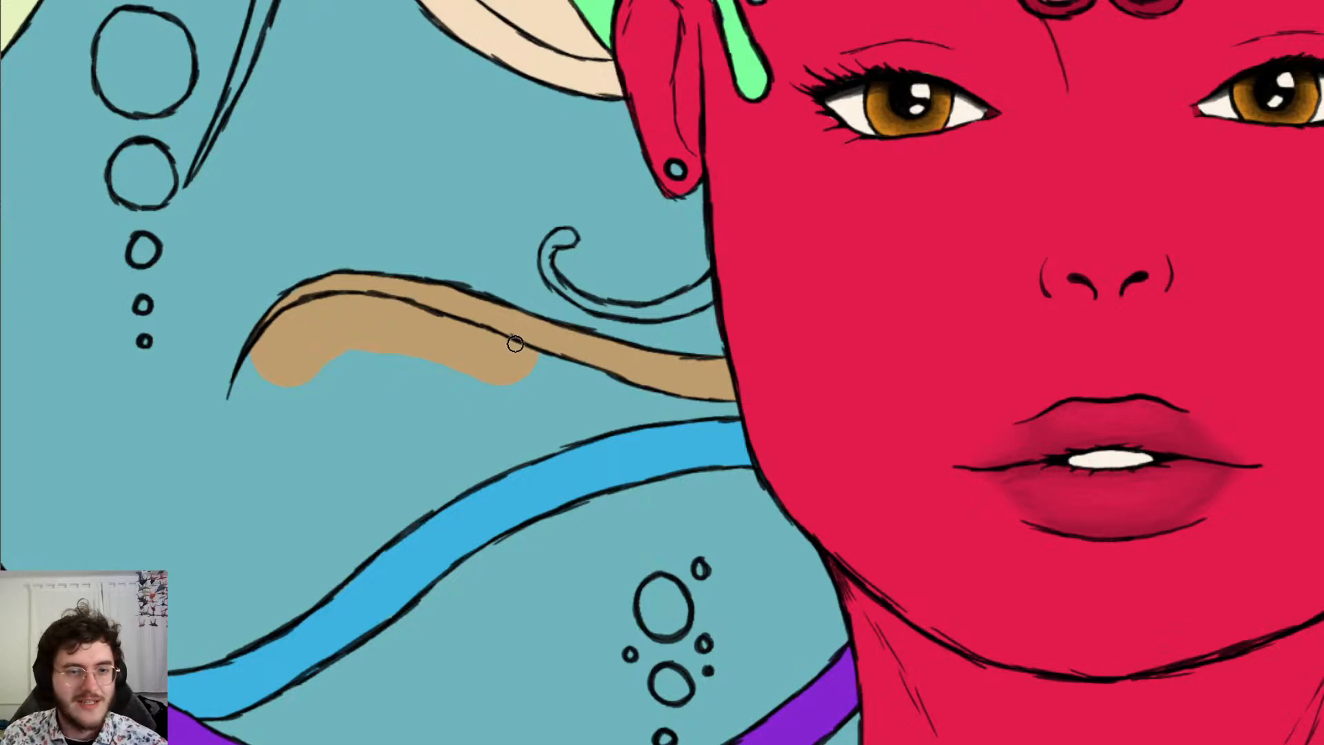
# Erase the remaining tan outside the thin tentacle's outline, from its curved tip to its middle
pyautogui.moveTo(296, 402)
pyautogui.mouseDown()
pyautogui.moveTo(303, 384)
pyautogui.moveTo(279, 325)
pyautogui.mouseUp()
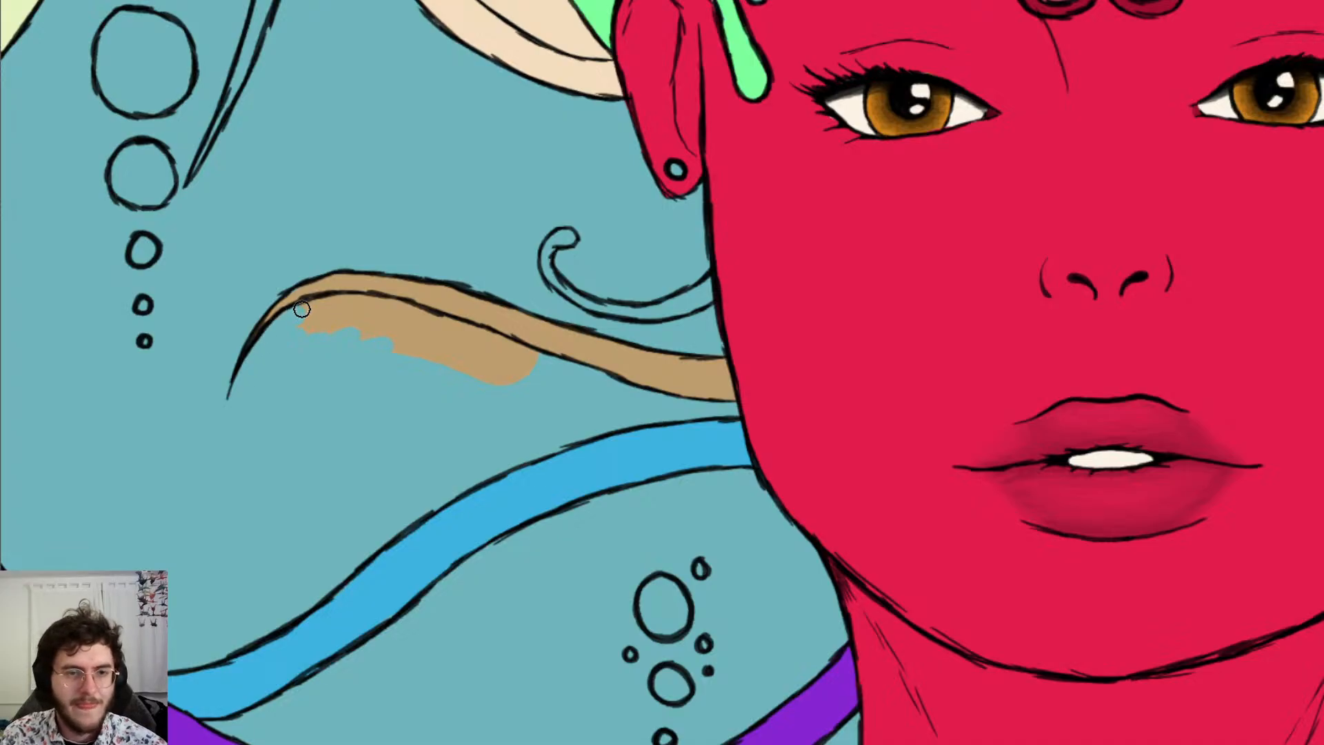
pyautogui.moveTo(302, 309); pyautogui.dragTo(282, 322)
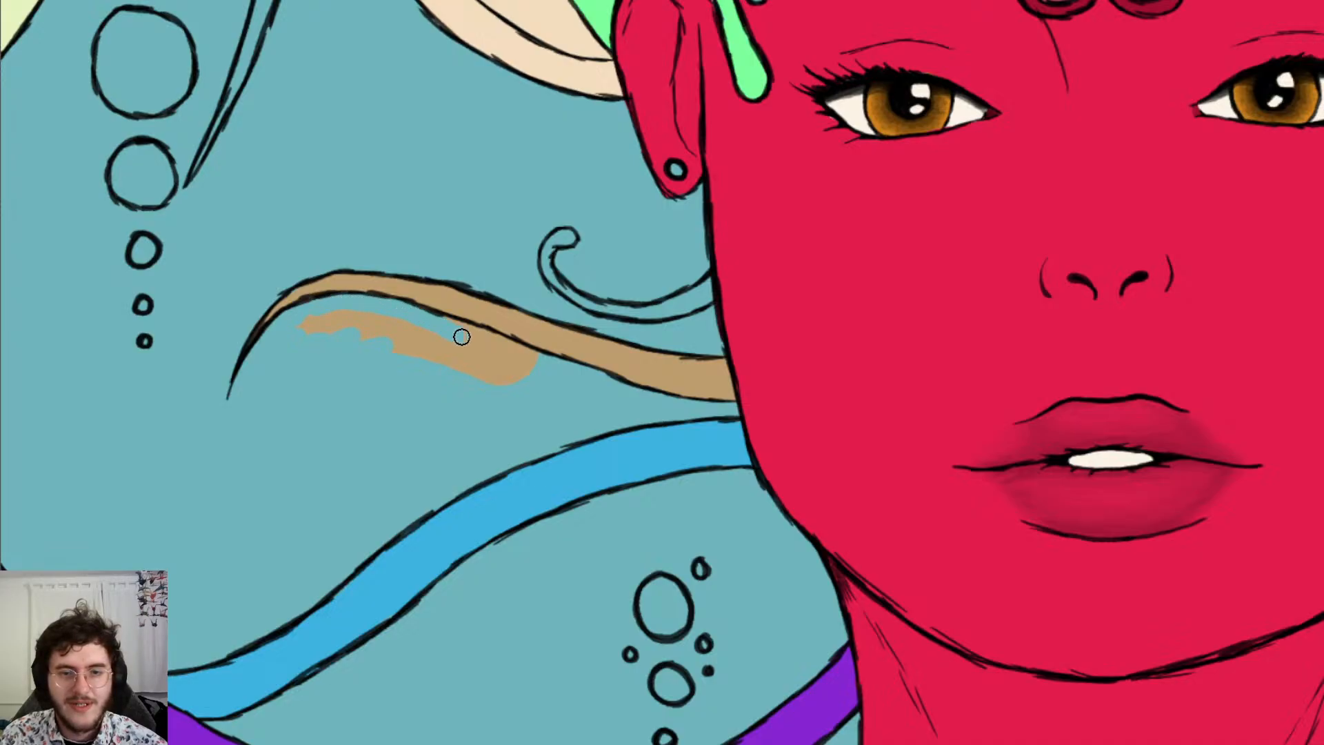
pyautogui.moveTo(488, 345); pyautogui.dragTo(495, 342)
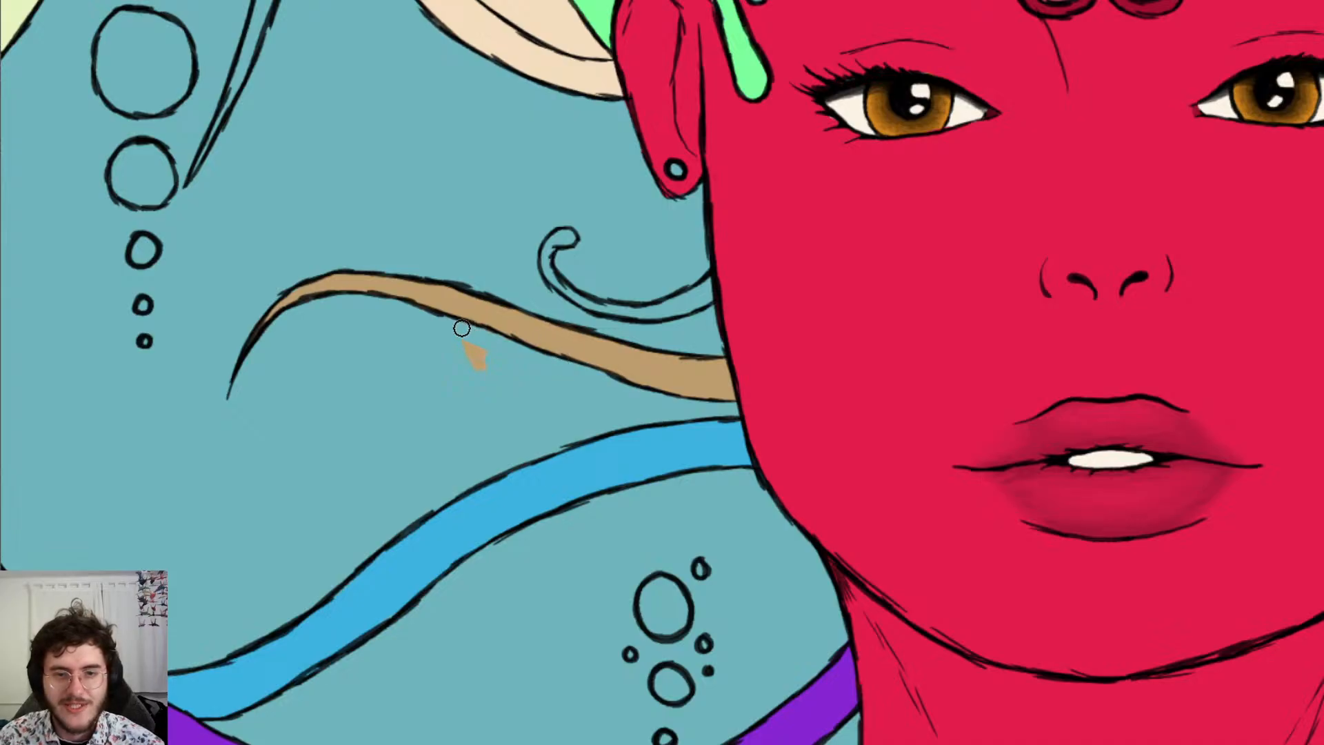
pyautogui.moveTo(461, 328); pyautogui.dragTo(478, 359)
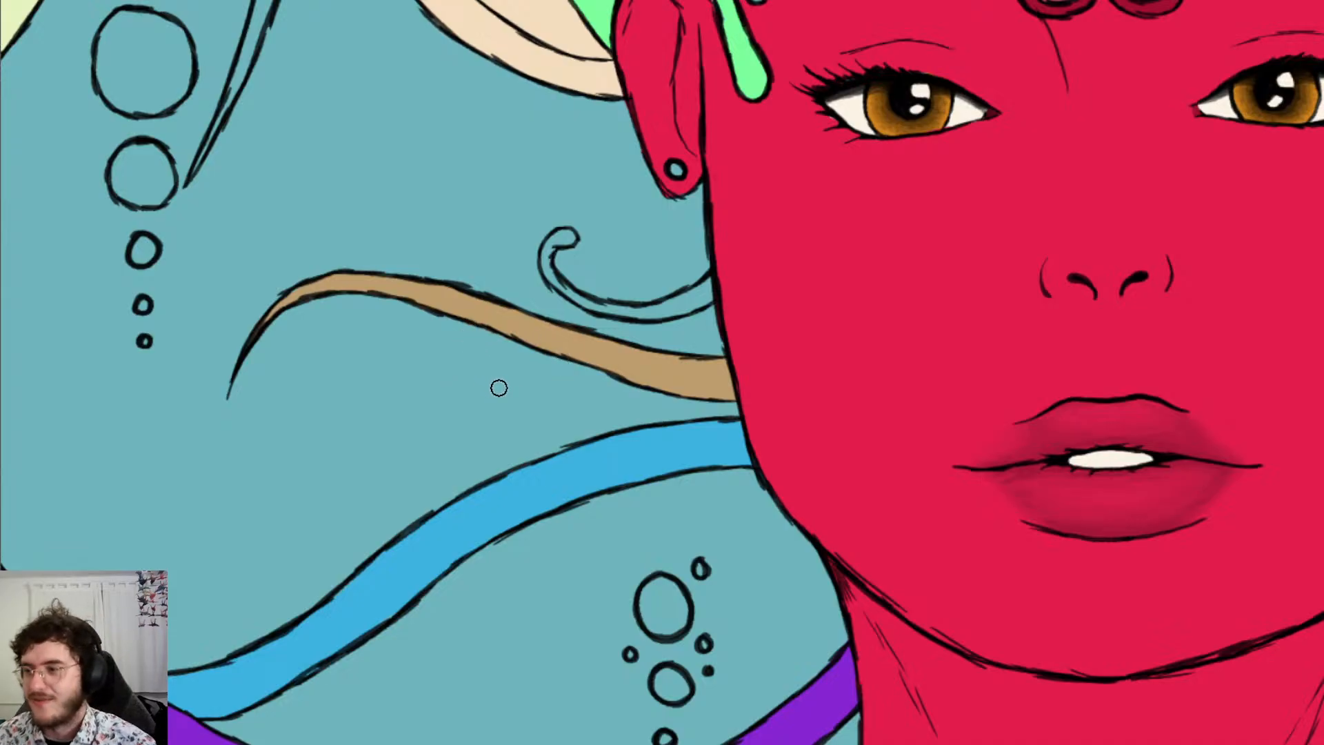
# Review the whole artwork and compare the forehead tendrils with and without their pink fill
pyautogui.scroll(-5, 498, 387)
pyautogui.hotkey('ctrl', '0')
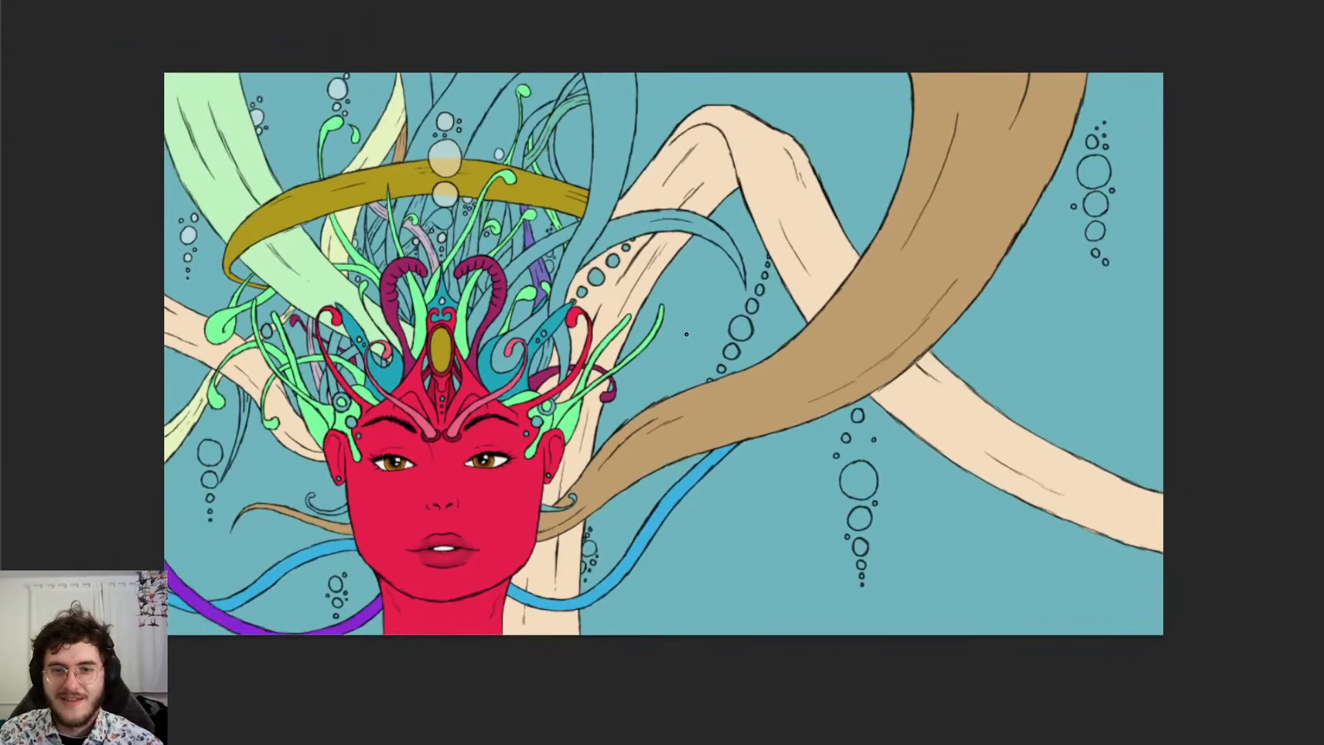
pyautogui.scroll(2, 686, 334)
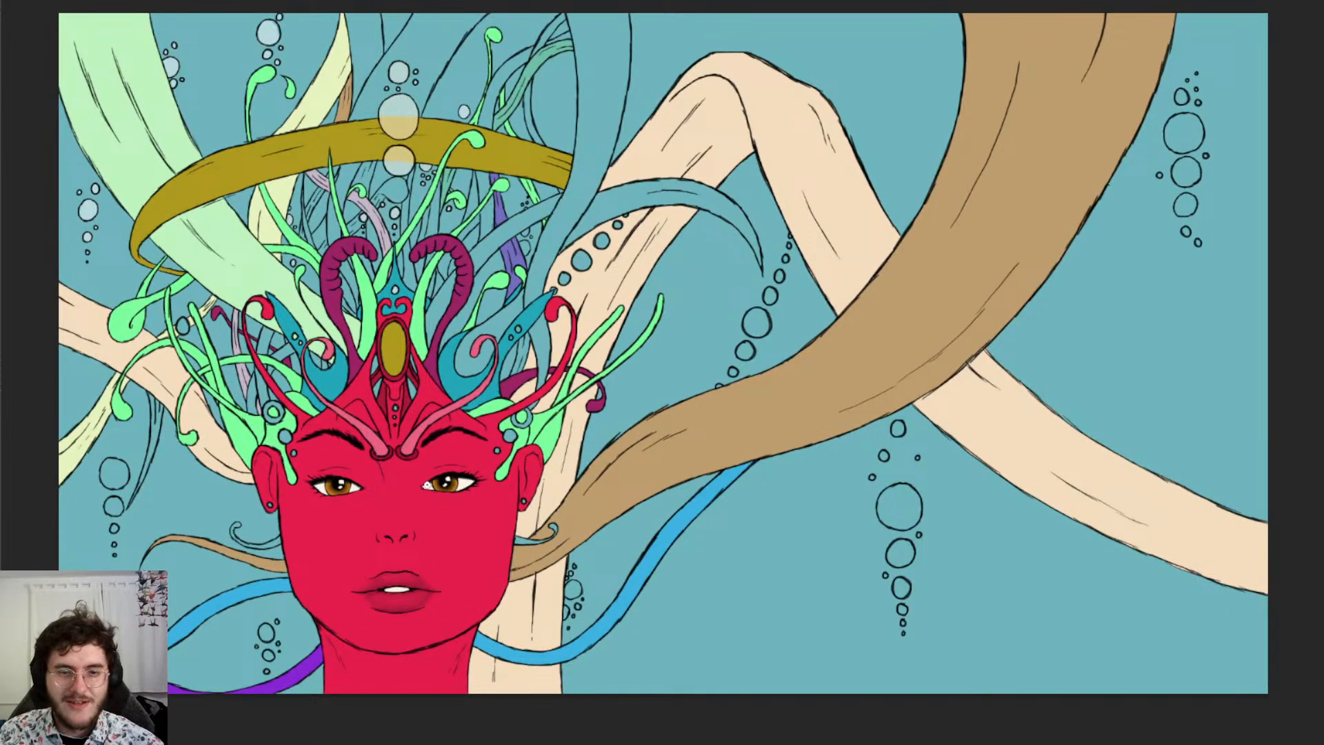
pyautogui.scroll(3, 425, 482)
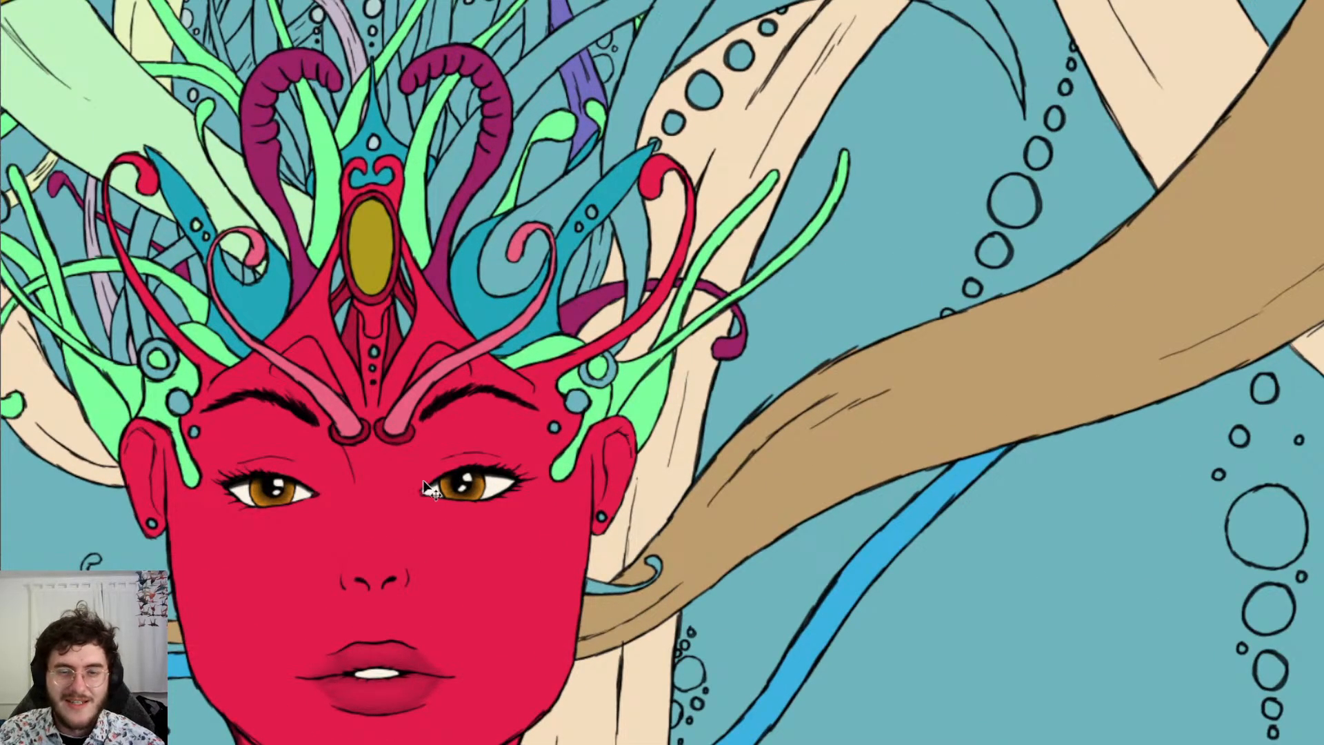
pyautogui.scroll(-3, 423, 481)
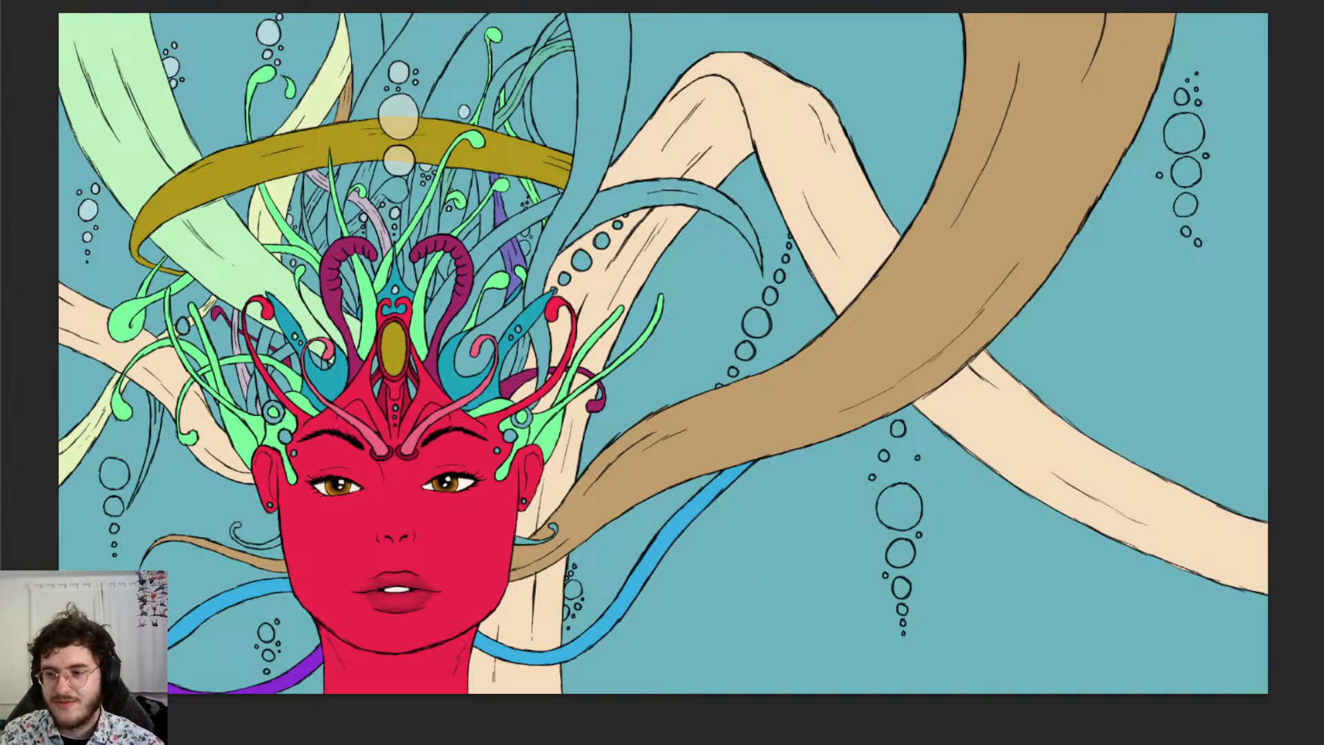
pyautogui.hotkey('ctrl', 'z')
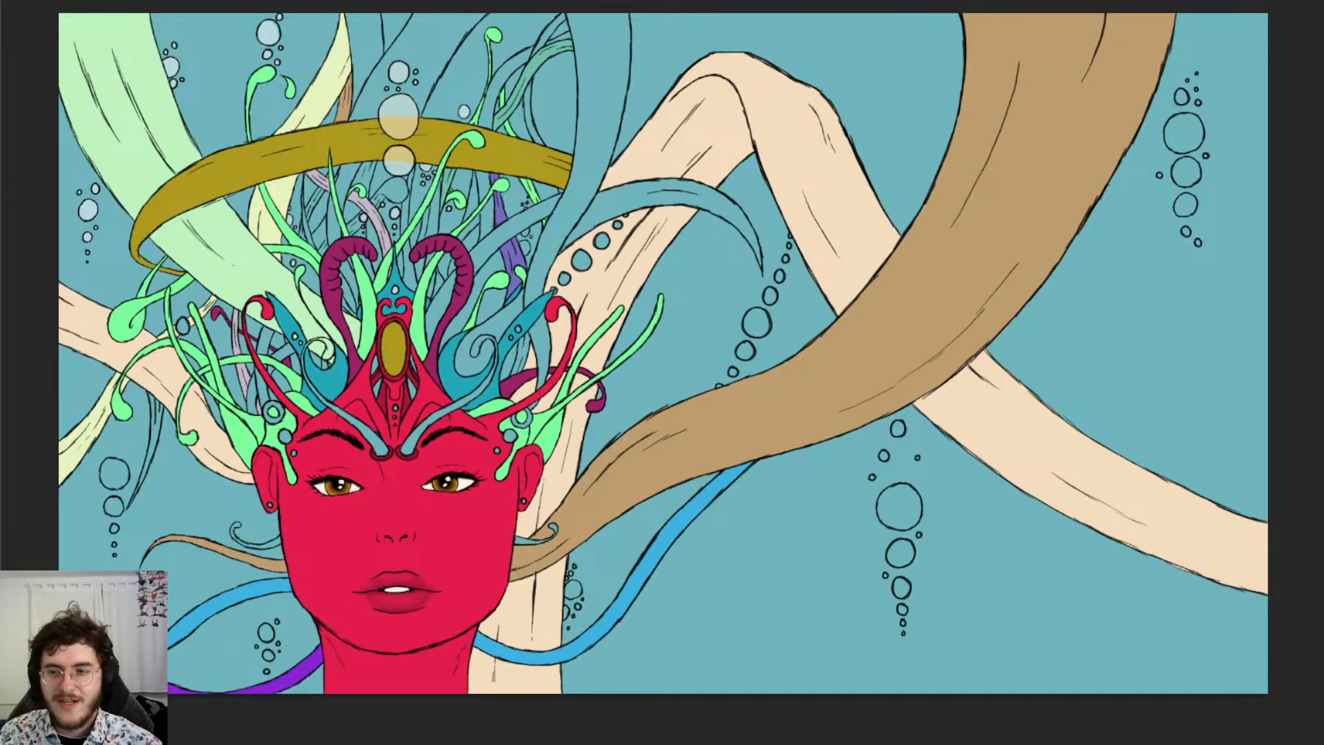
pyautogui.hotkey('ctrl', 'shift', 'z')
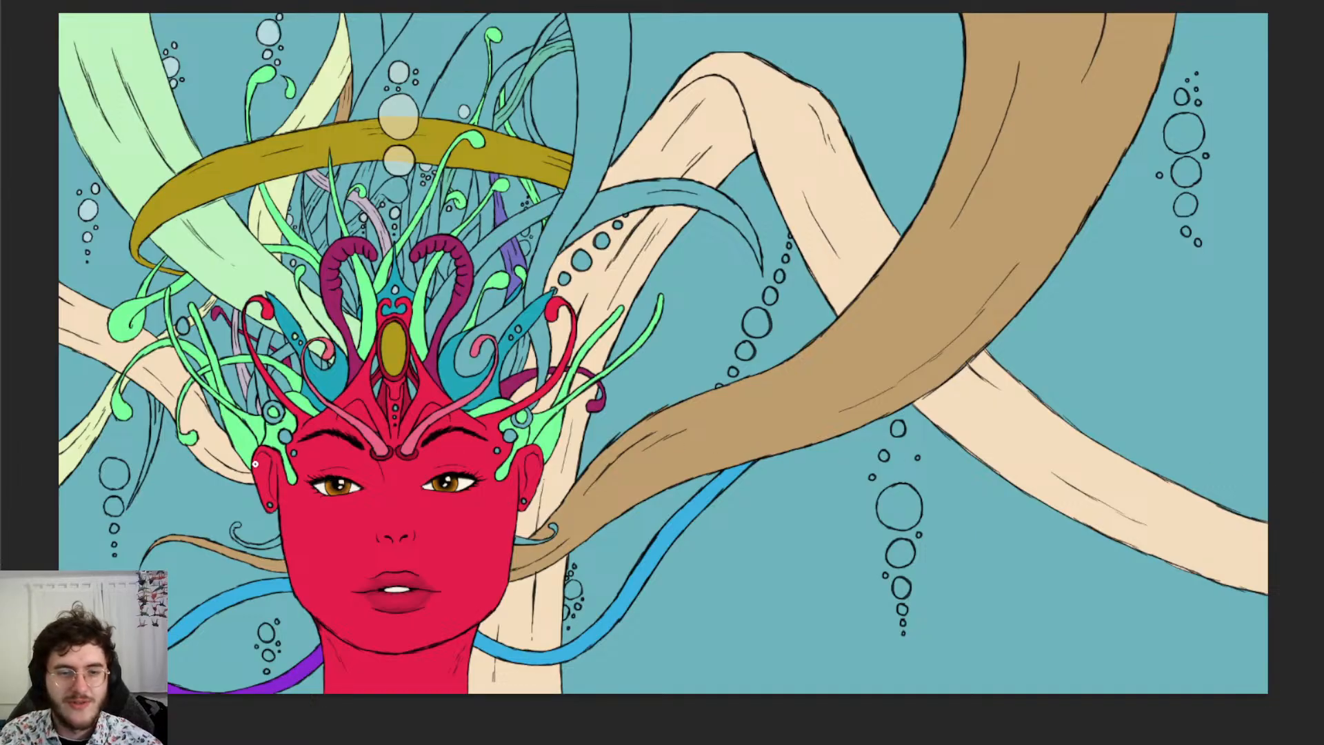
# Paint the small curled tendril in front of the large tan tentacle light green and erase the paint outside its outline
pyautogui.scroll(2, 170, 535)
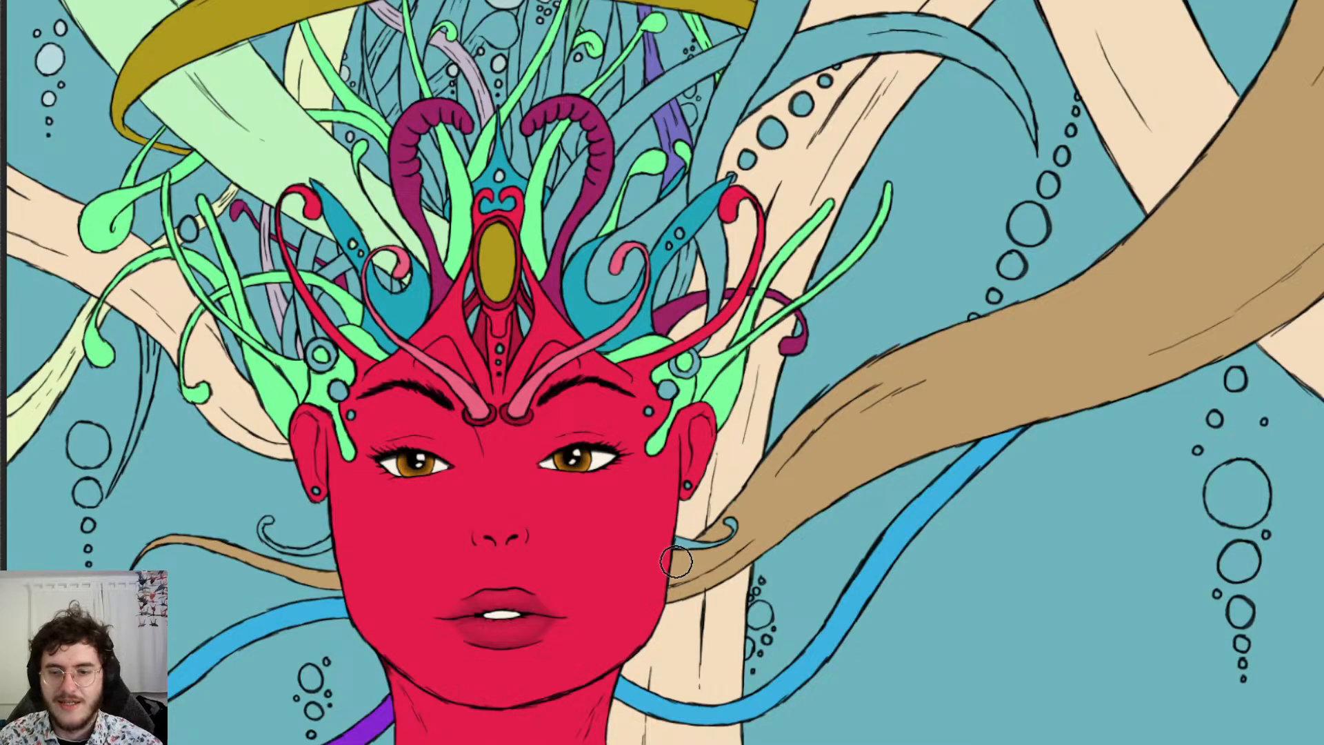
pyautogui.scroll(5, 675, 562)
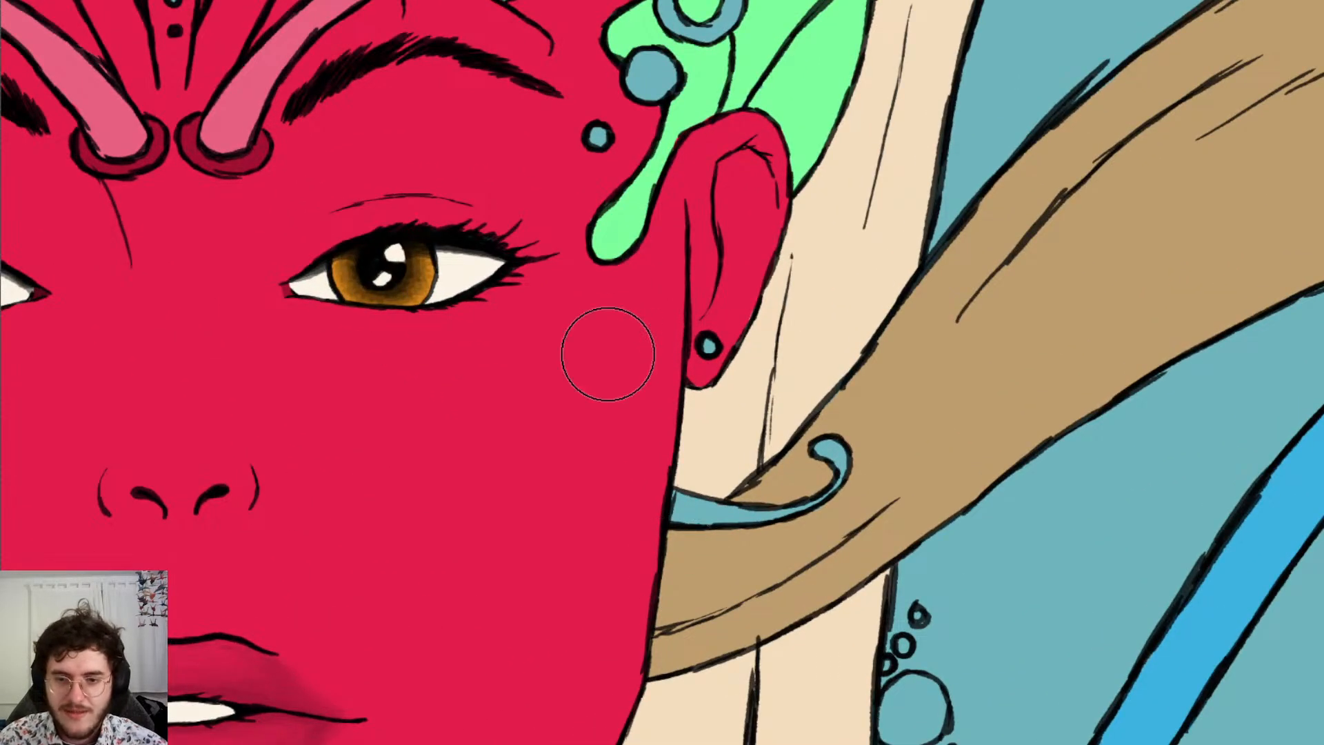
pyautogui.moveTo(648, 488)
pyautogui.mouseDown()
pyautogui.moveTo(647, 532)
pyautogui.moveTo(714, 552)
pyautogui.moveTo(703, 545)
pyautogui.moveTo(800, 551)
pyautogui.moveTo(890, 469)
pyautogui.mouseUp()
pyautogui.moveTo(852, 426)
pyautogui.mouseDown()
pyautogui.moveTo(875, 442)
pyautogui.moveTo(850, 419)
pyautogui.mouseUp()
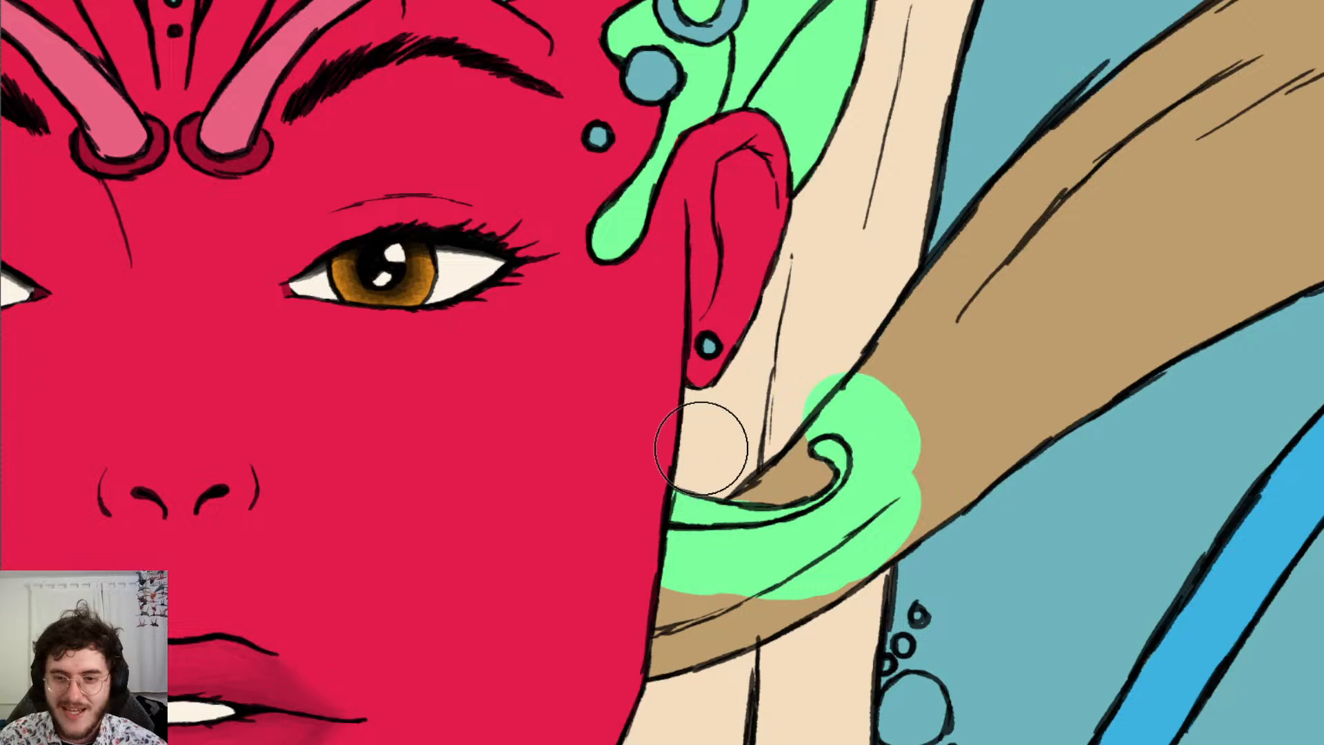
pyautogui.press('e')
pyautogui.moveTo(732, 487)
pyautogui.mouseDown()
pyautogui.moveTo(748, 491)
pyautogui.moveTo(661, 546)
pyautogui.moveTo(688, 591)
pyautogui.moveTo(718, 599)
pyautogui.moveTo(842, 570)
pyautogui.moveTo(938, 484)
pyautogui.moveTo(854, 577)
pyautogui.moveTo(893, 507)
pyautogui.mouseUp()
pyautogui.moveTo(810, 429)
pyautogui.mouseDown()
pyautogui.moveTo(833, 423)
pyautogui.moveTo(862, 443)
pyautogui.moveTo(841, 424)
pyautogui.moveTo(867, 410)
pyautogui.moveTo(827, 412)
pyautogui.moveTo(859, 376)
pyautogui.moveTo(913, 437)
pyautogui.moveTo(898, 455)
pyautogui.moveTo(866, 421)
pyautogui.moveTo(854, 555)
pyautogui.mouseUp()
pyautogui.moveTo(737, 586)
pyautogui.mouseDown()
pyautogui.moveTo(701, 597)
pyautogui.moveTo(694, 582)
pyautogui.moveTo(718, 562)
pyautogui.moveTo(709, 541)
pyautogui.moveTo(664, 542)
pyautogui.moveTo(857, 526)
pyautogui.moveTo(879, 511)
pyautogui.moveTo(733, 547)
pyautogui.moveTo(821, 520)
pyautogui.moveTo(828, 530)
pyautogui.moveTo(813, 532)
pyautogui.moveTo(848, 494)
pyautogui.moveTo(807, 524)
pyautogui.moveTo(858, 488)
pyautogui.mouseUp()
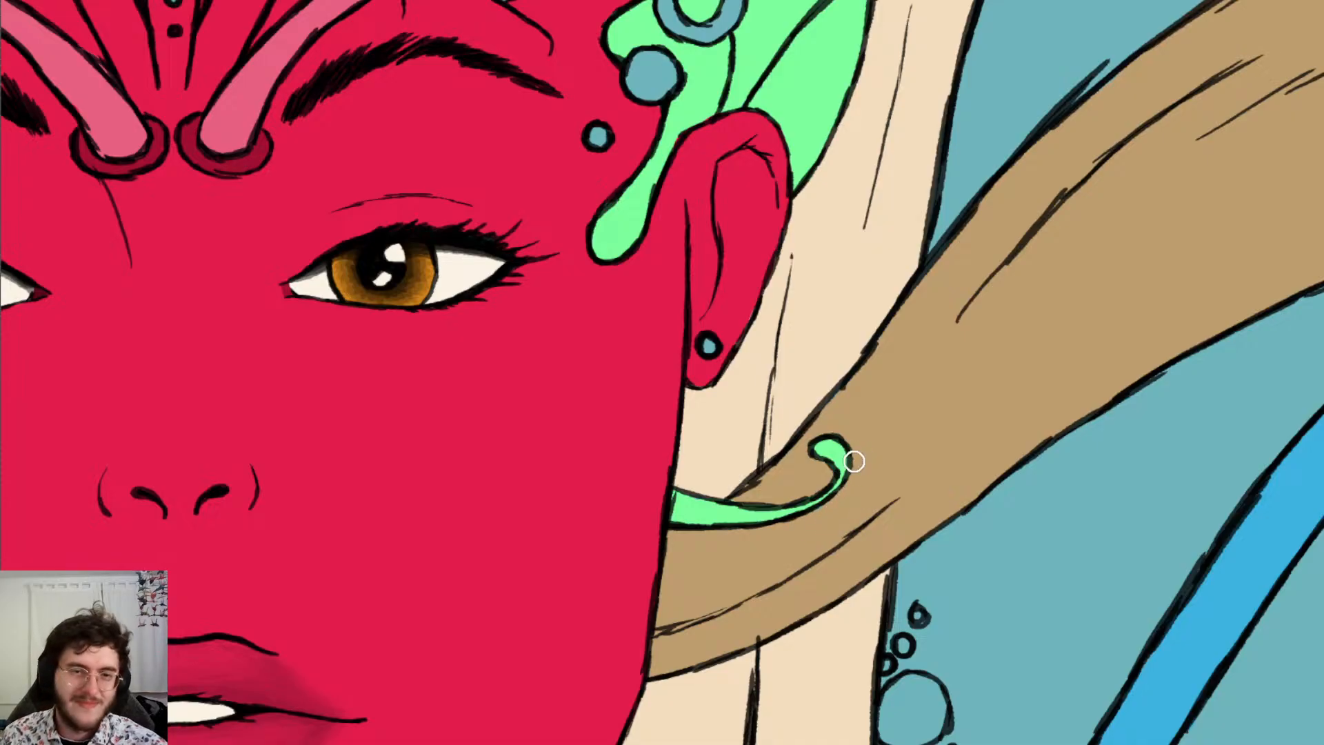
# Paint the matching curled tendril above the thin tan tentacle light green and erase the excess around it
pyautogui.scroll(-8, 853, 460)
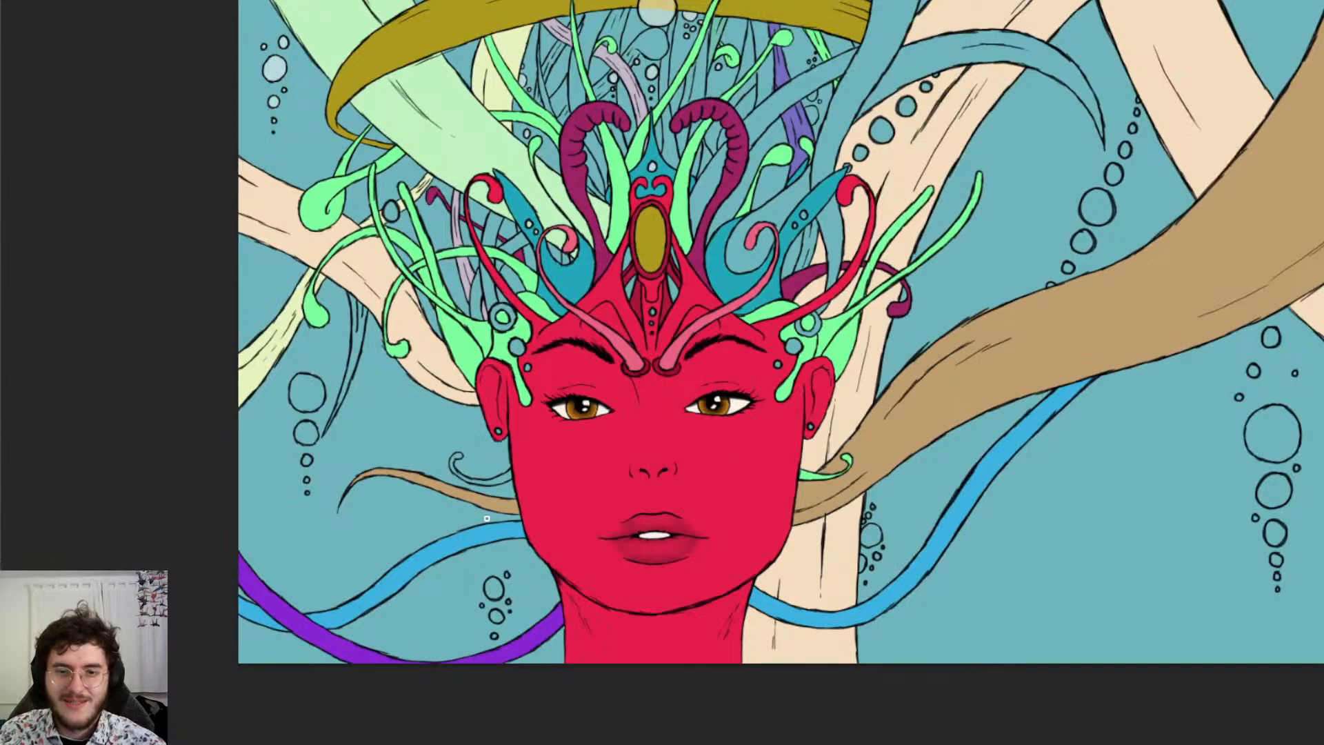
pyautogui.scroll(8, 486, 517)
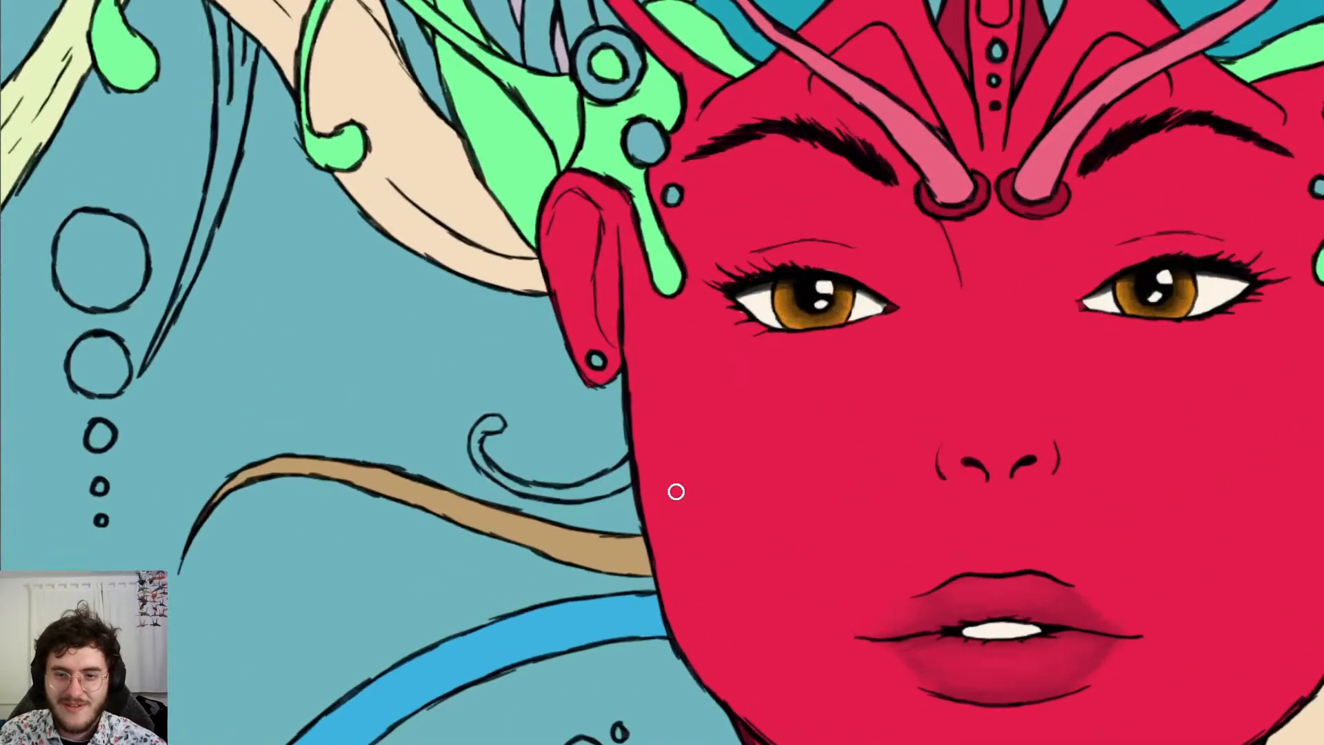
pyautogui.scroll(2, 559, 476)
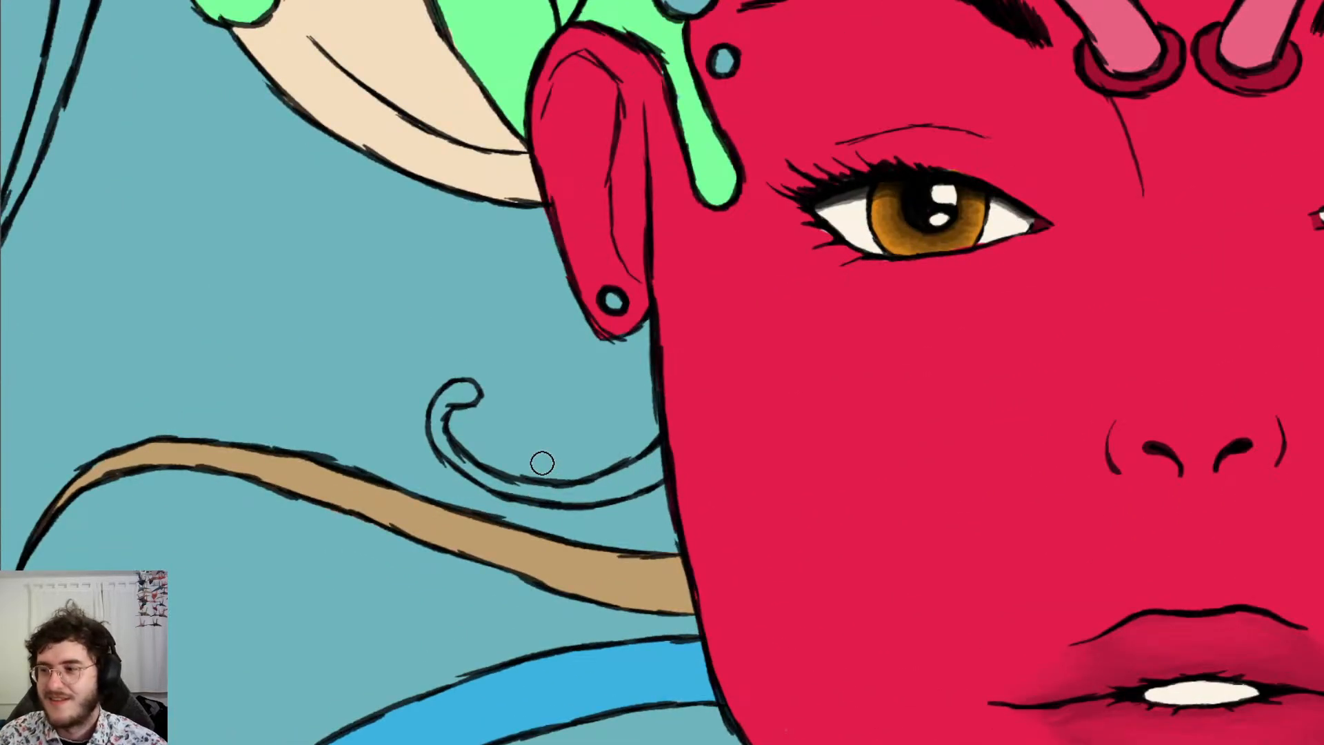
pyautogui.press('e')
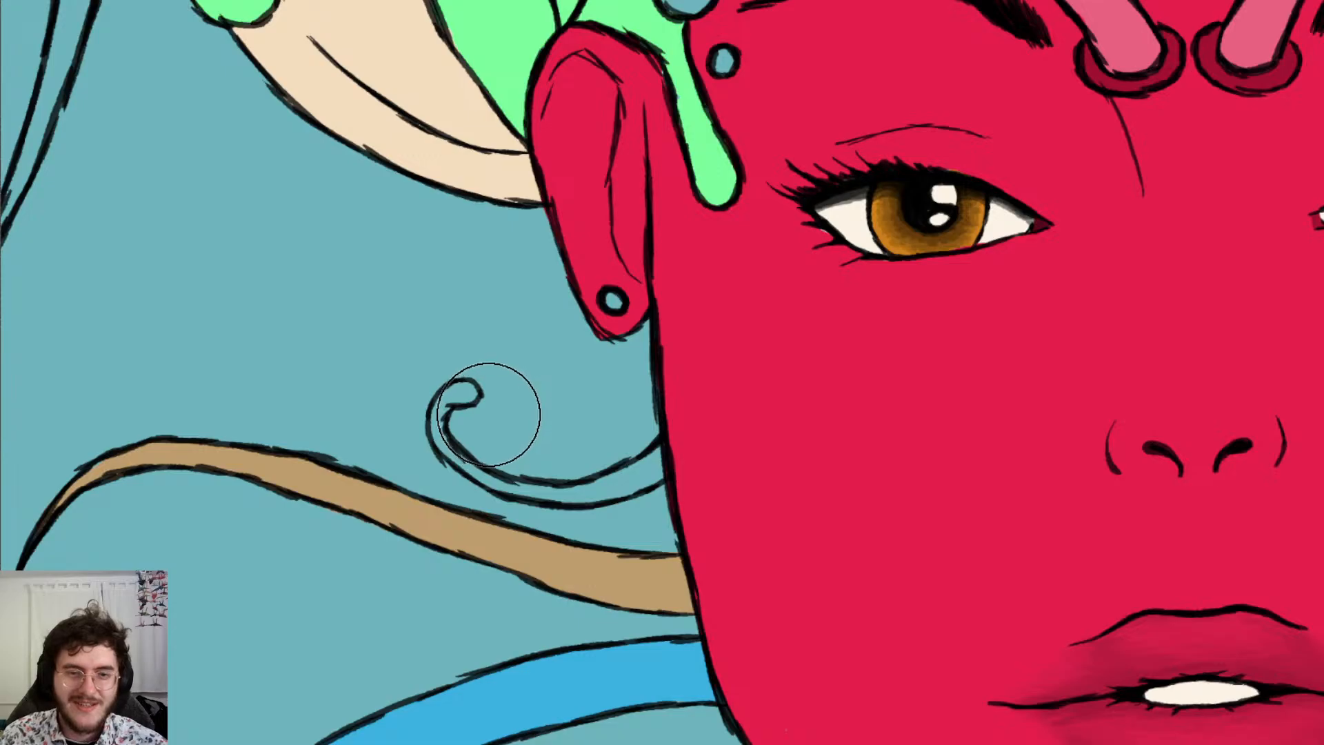
pyautogui.moveTo(486, 414)
pyautogui.mouseDown()
pyautogui.moveTo(582, 455)
pyautogui.moveTo(628, 444)
pyautogui.mouseUp()
pyautogui.press('e')
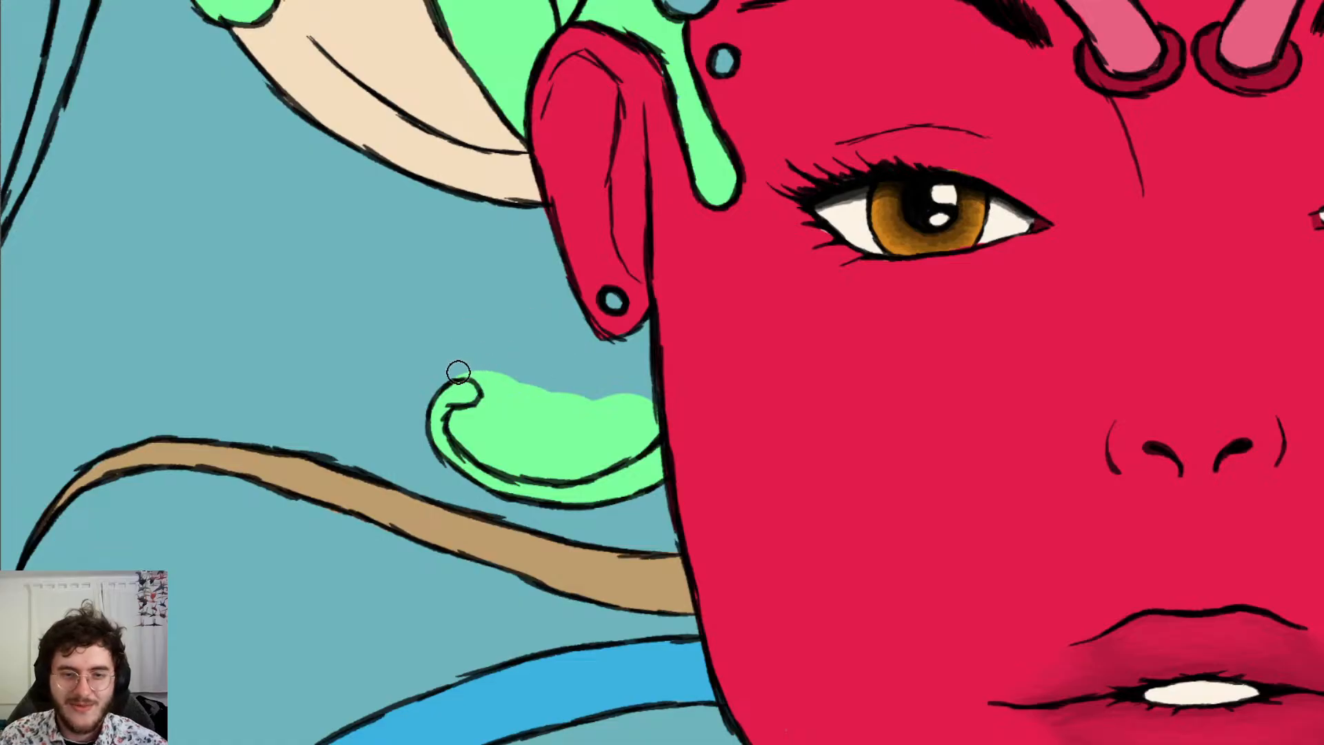
pyautogui.moveTo(466, 370)
pyautogui.mouseDown()
pyautogui.moveTo(549, 393)
pyautogui.moveTo(458, 422)
pyautogui.moveTo(526, 467)
pyautogui.moveTo(582, 470)
pyautogui.moveTo(523, 455)
pyautogui.moveTo(568, 467)
pyautogui.moveTo(619, 453)
pyautogui.moveTo(653, 416)
pyautogui.moveTo(606, 437)
pyautogui.moveTo(635, 410)
pyautogui.moveTo(555, 458)
pyautogui.moveTo(496, 423)
pyautogui.moveTo(597, 425)
pyautogui.moveTo(531, 396)
pyautogui.moveTo(632, 402)
pyautogui.mouseUp()
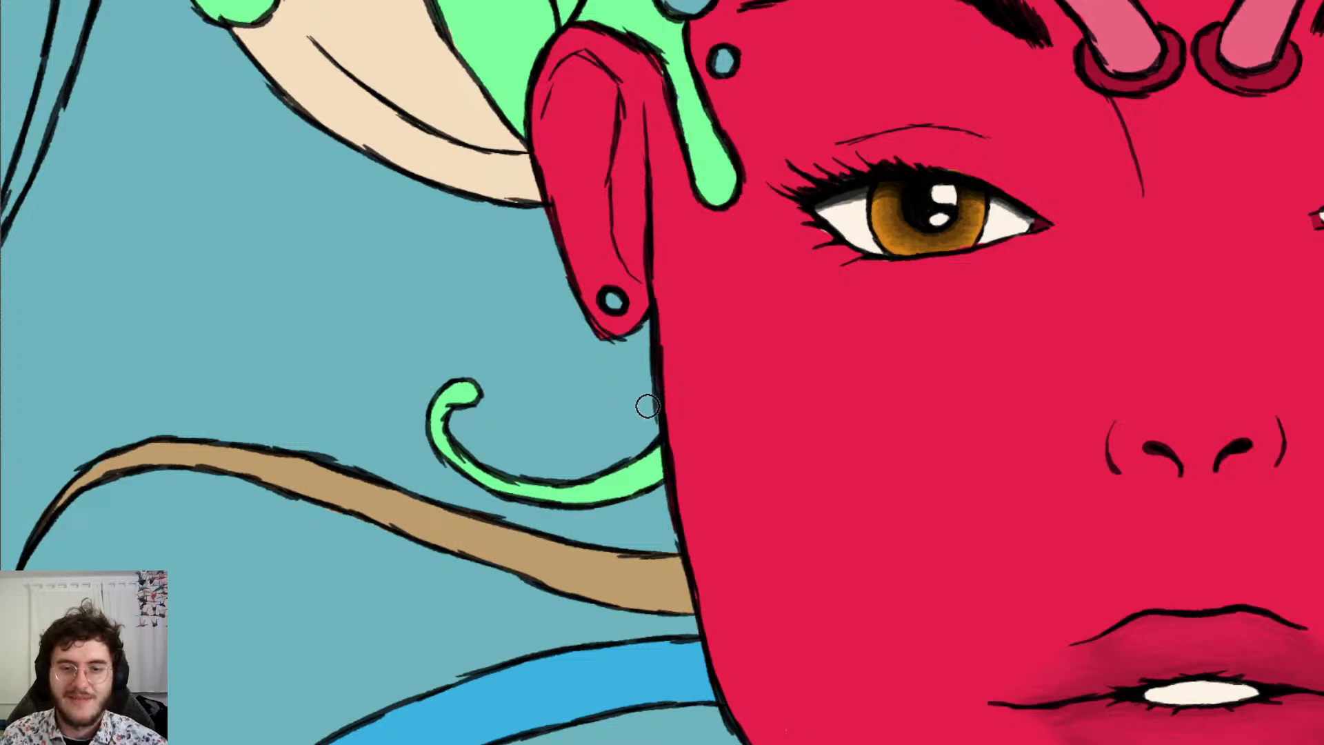
# Fill the lower section of the violet strand, between the teal horn and the magenta tentacle, with violet and clean up its edges
pyautogui.scroll(-15, 647, 406)
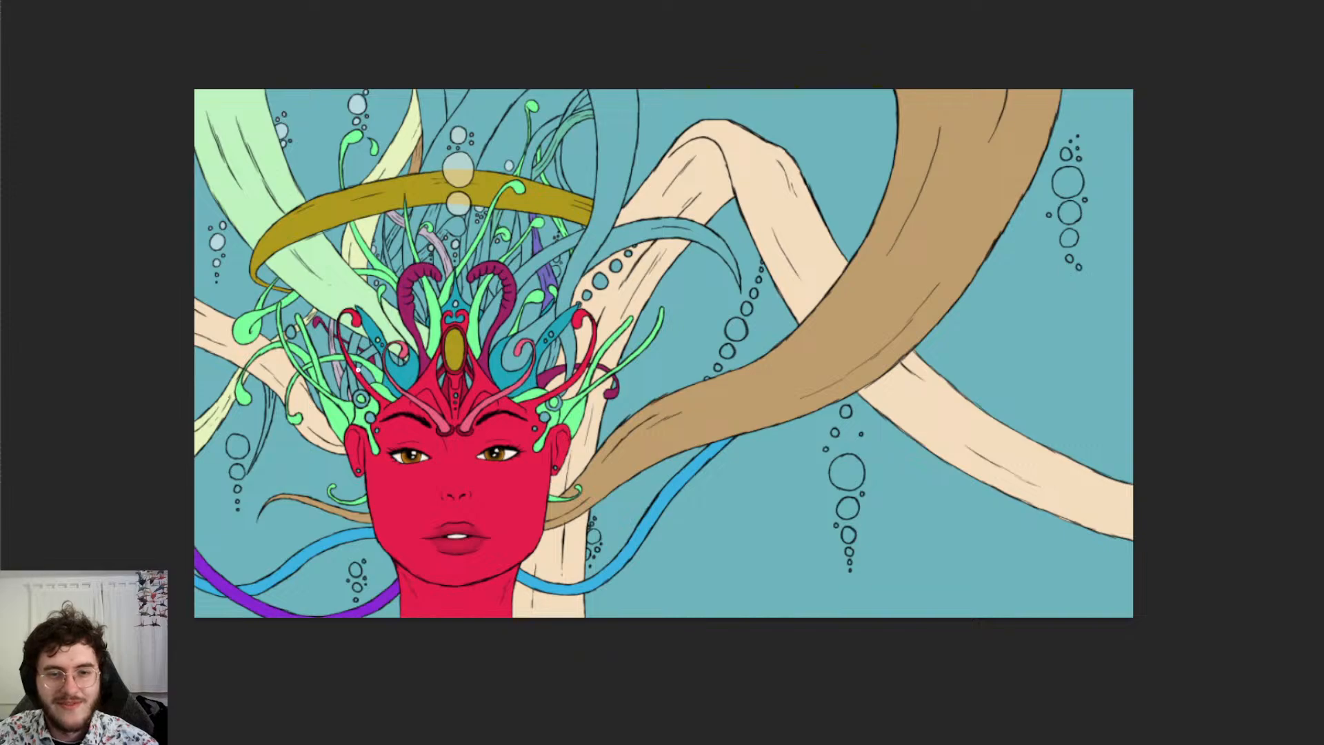
pyautogui.hotkey('ctrl', '+')
pyautogui.scroll(5, 316, 315)
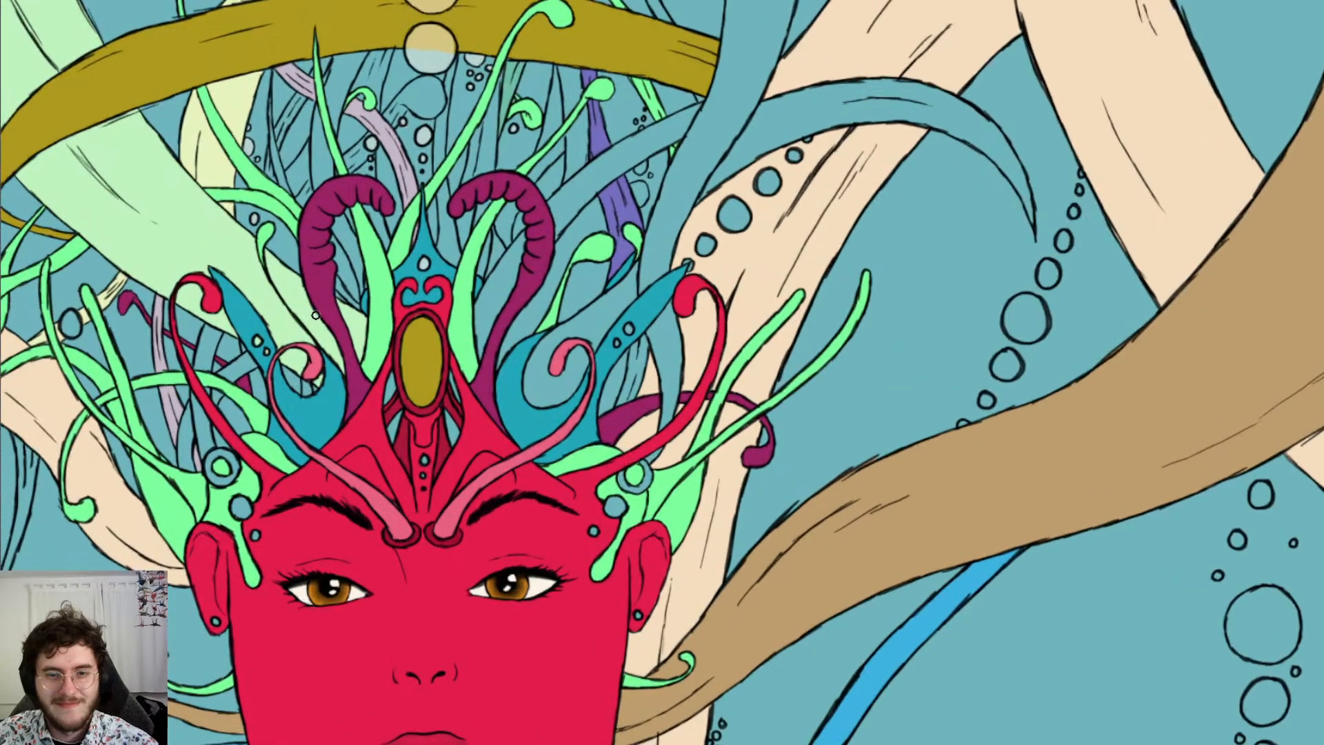
pyautogui.scroll(5, 681, 281)
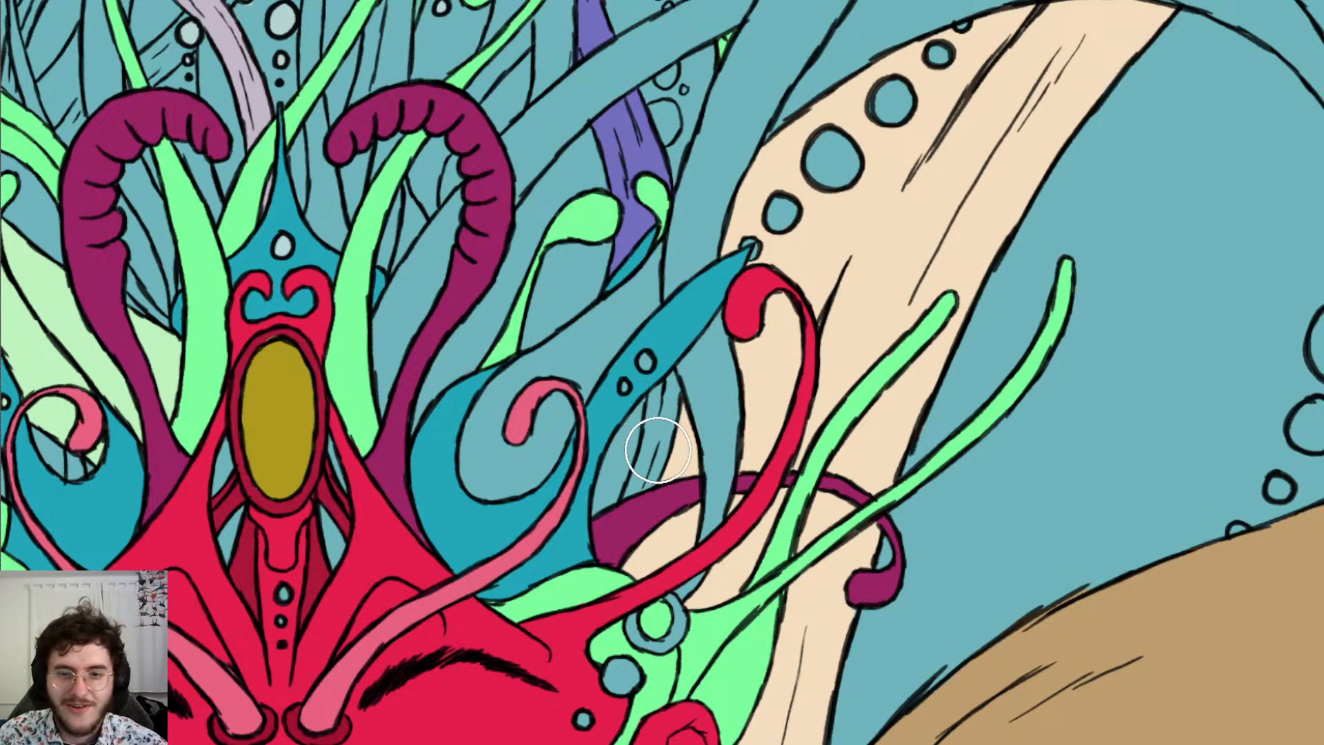
pyautogui.click(678, 407)
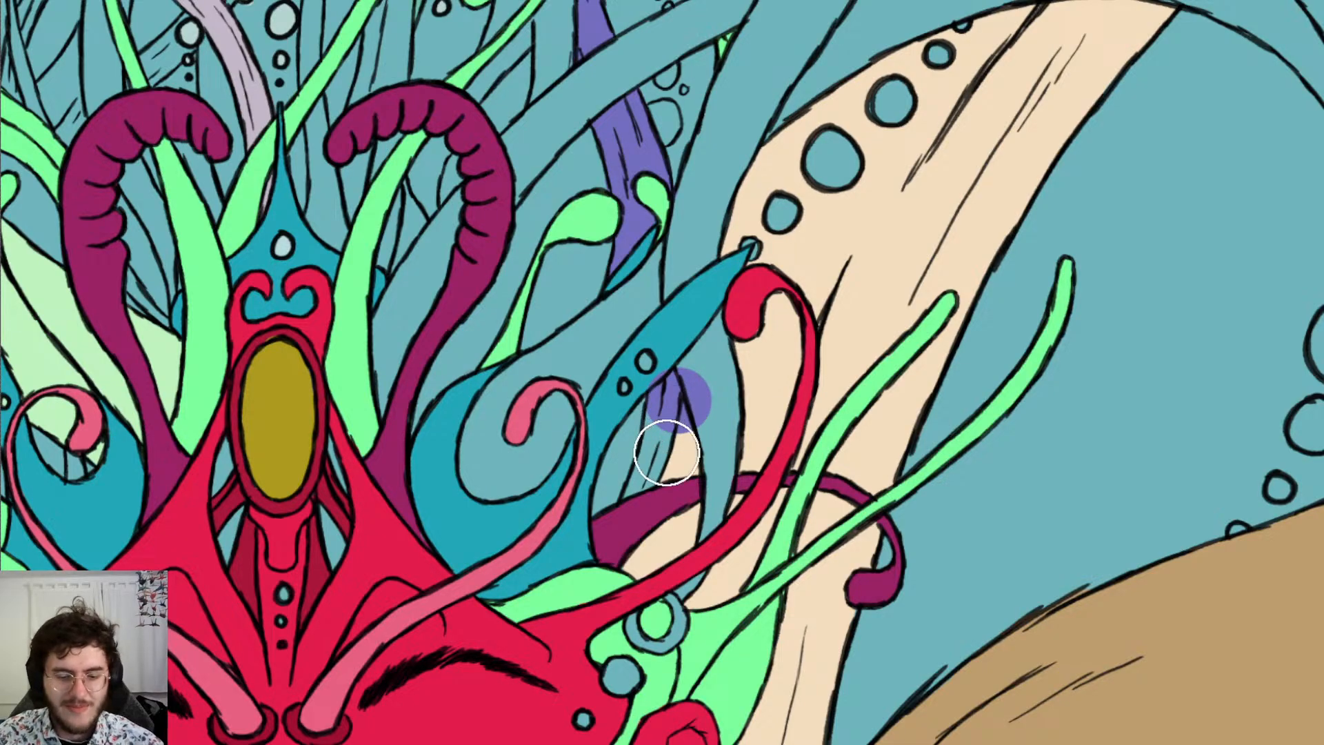
pyautogui.hotkey('ctrl', 'z')
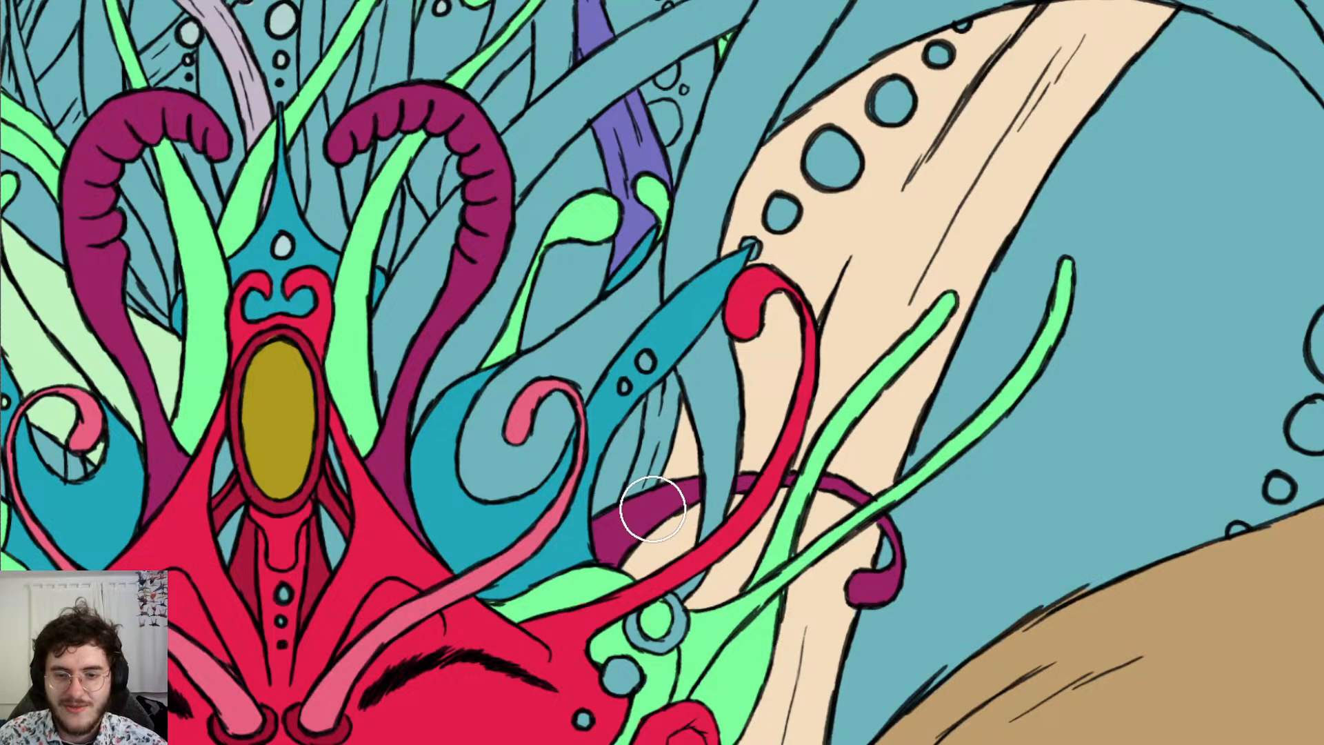
pyautogui.moveTo(651, 508)
pyautogui.mouseDown()
pyautogui.moveTo(656, 464)
pyautogui.moveTo(697, 387)
pyautogui.moveTo(682, 407)
pyautogui.moveTo(700, 359)
pyautogui.moveTo(686, 365)
pyautogui.moveTo(702, 449)
pyautogui.moveTo(717, 365)
pyautogui.moveTo(729, 402)
pyautogui.mouseUp()
pyautogui.press('e')
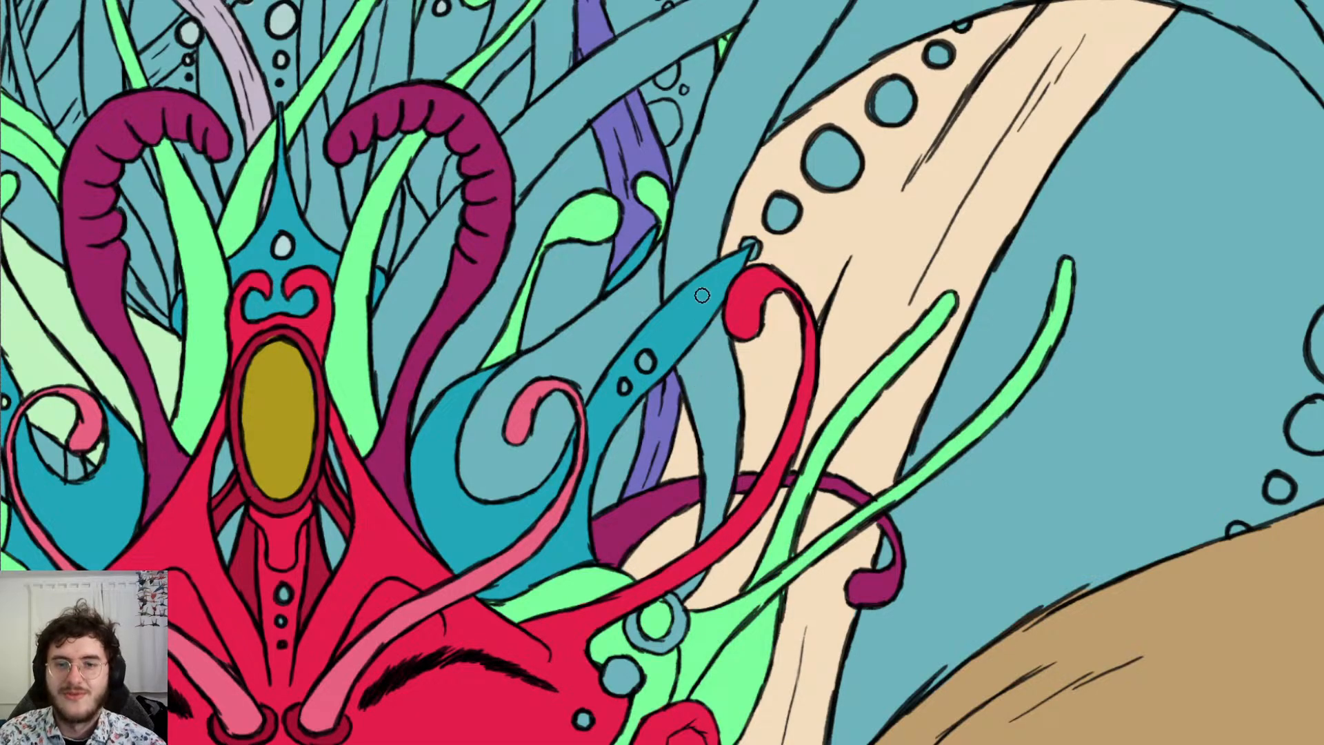
# Paint the bulb-tipped strand behind the lilac tentacle, below the gold ring, light green and erase the paint outside its outline
pyautogui.scroll(-5, 701, 295)
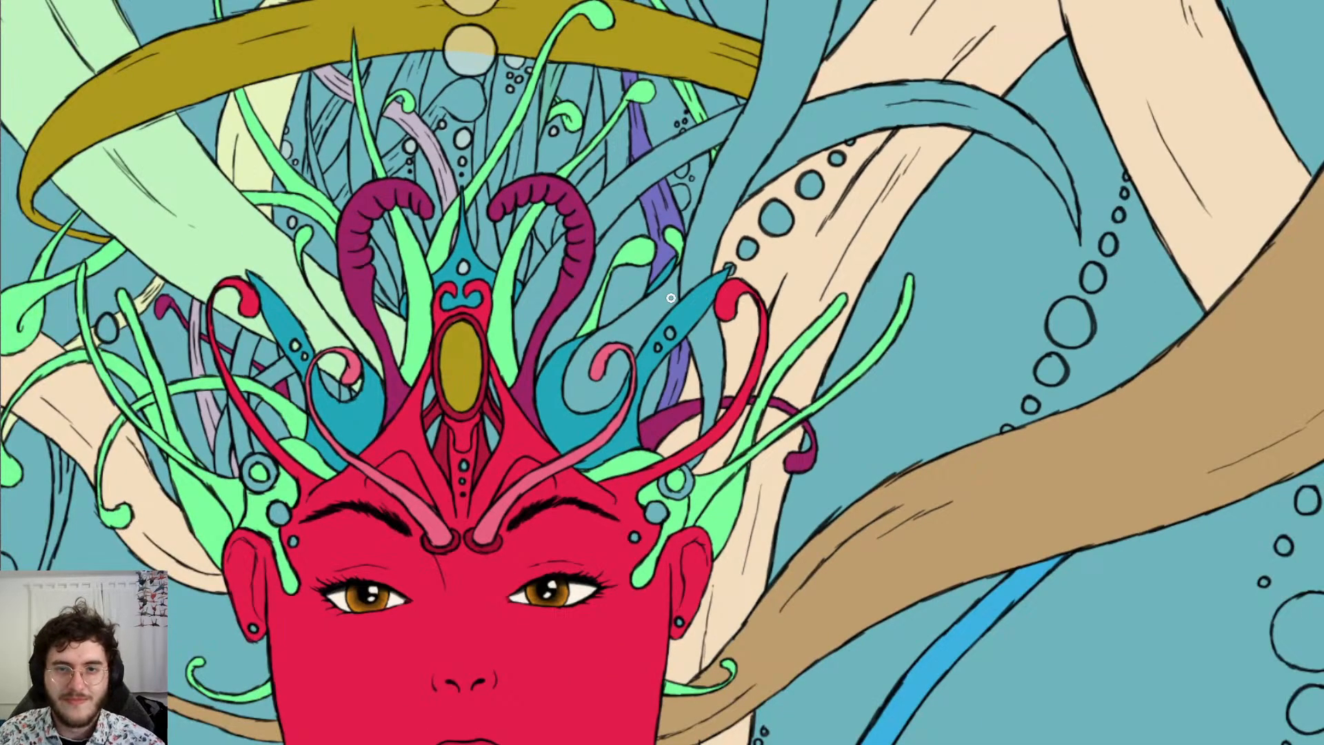
pyautogui.scroll(3, 627, 341)
pyautogui.hscroll(-6, 627, 340)
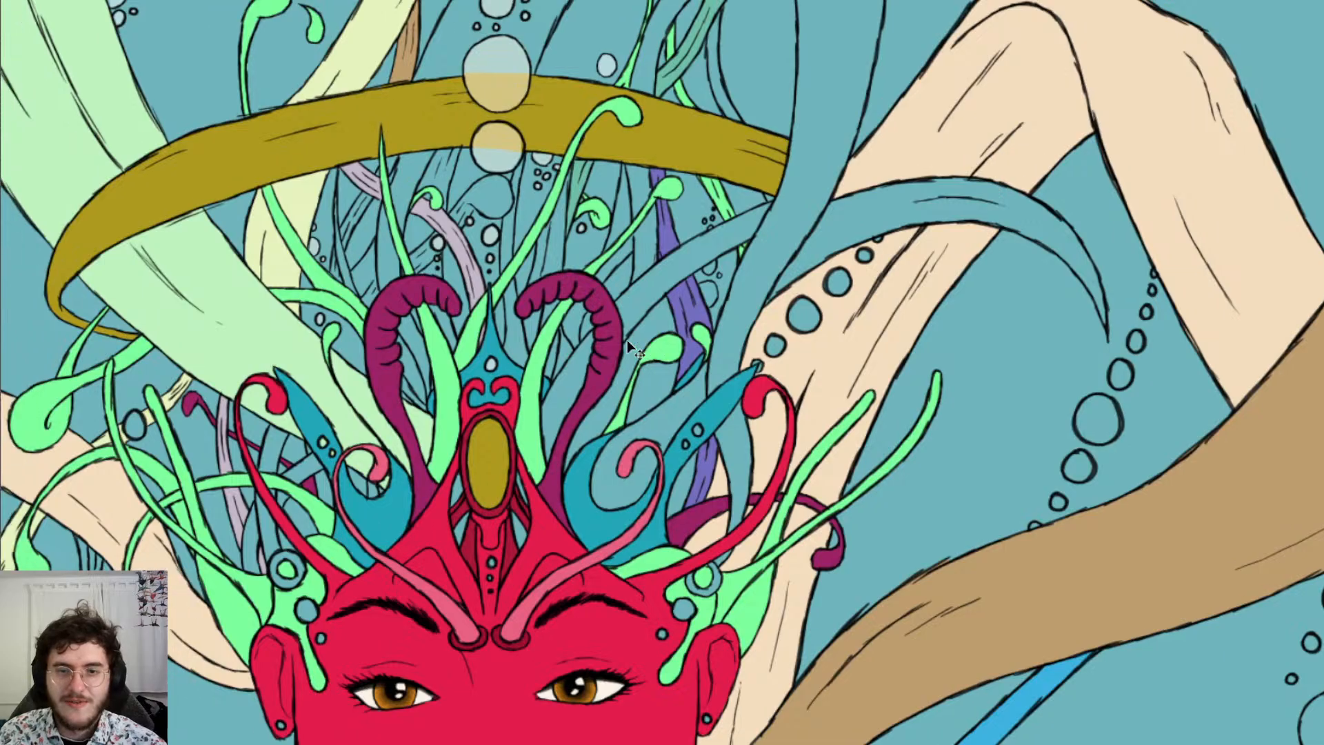
pyautogui.scroll(1, 628, 341)
pyautogui.scroll(4, 627, 340)
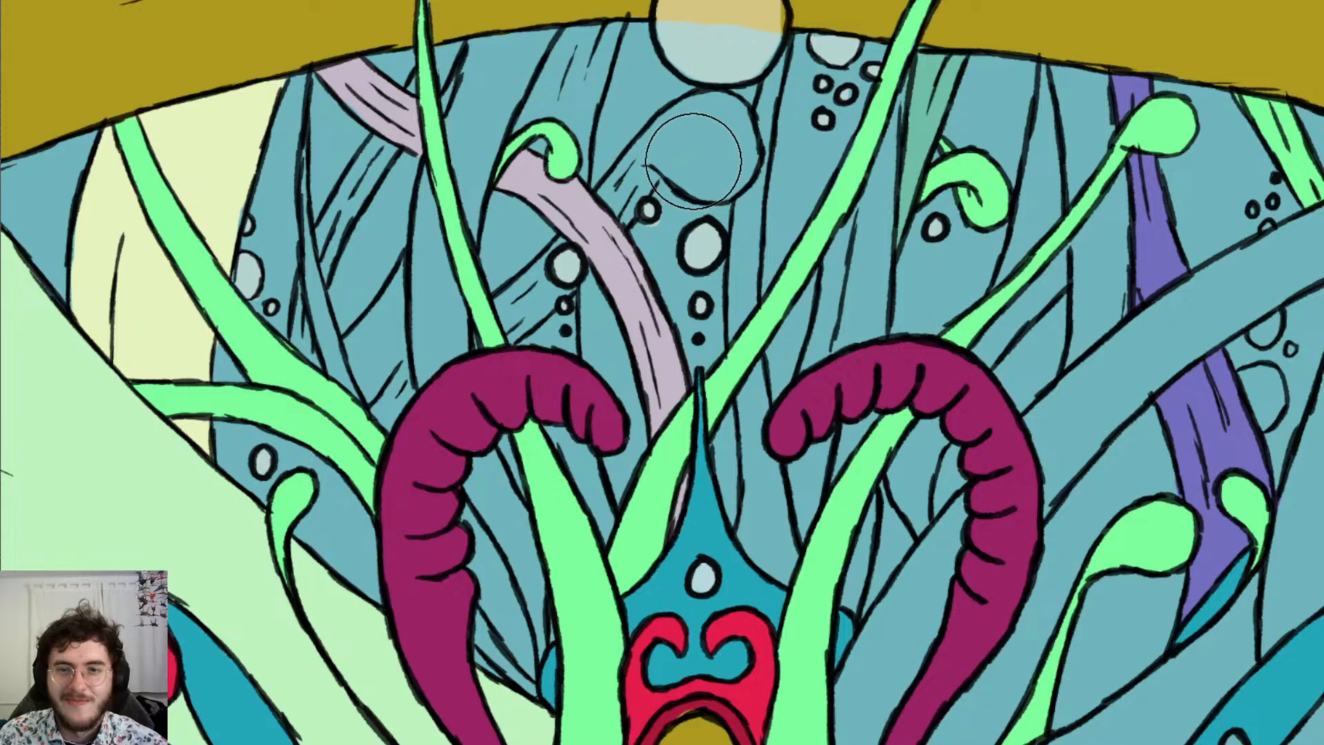
pyautogui.moveTo(709, 134)
pyautogui.mouseDown()
pyautogui.moveTo(710, 155)
pyautogui.moveTo(624, 208)
pyautogui.moveTo(683, 162)
pyautogui.moveTo(674, 169)
pyautogui.mouseUp()
pyautogui.press('e')
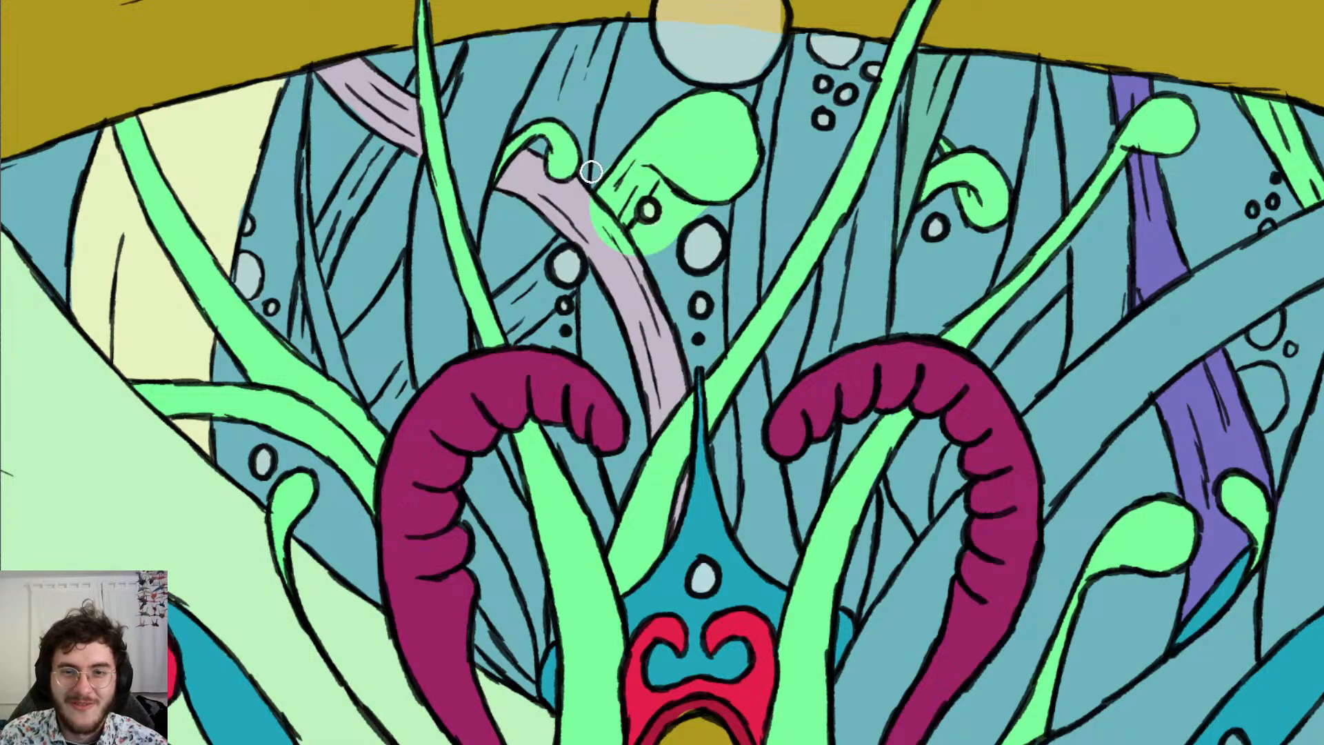
pyautogui.moveTo(591, 171)
pyautogui.mouseDown()
pyautogui.moveTo(579, 200)
pyautogui.moveTo(622, 257)
pyautogui.moveTo(662, 198)
pyautogui.moveTo(703, 211)
pyautogui.moveTo(651, 241)
pyautogui.mouseUp()
# Continue the light green fill on the strand's section between the lilac tentacle and the magenta horn, erasing the excess
pyautogui.press('b')
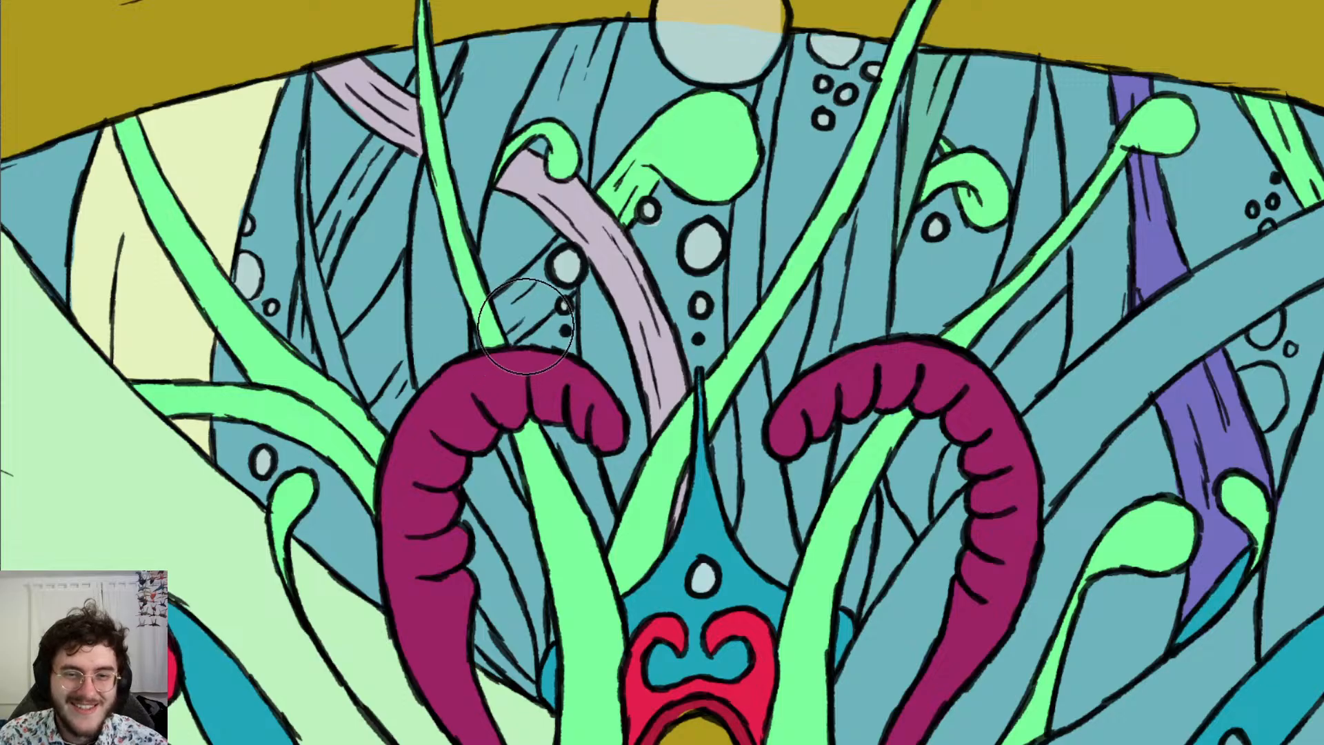
pyautogui.moveTo(514, 338)
pyautogui.mouseDown()
pyautogui.moveTo(579, 262)
pyautogui.moveTo(519, 235)
pyautogui.moveTo(498, 269)
pyautogui.moveTo(570, 228)
pyautogui.moveTo(621, 303)
pyautogui.mouseUp()
pyautogui.press('e')
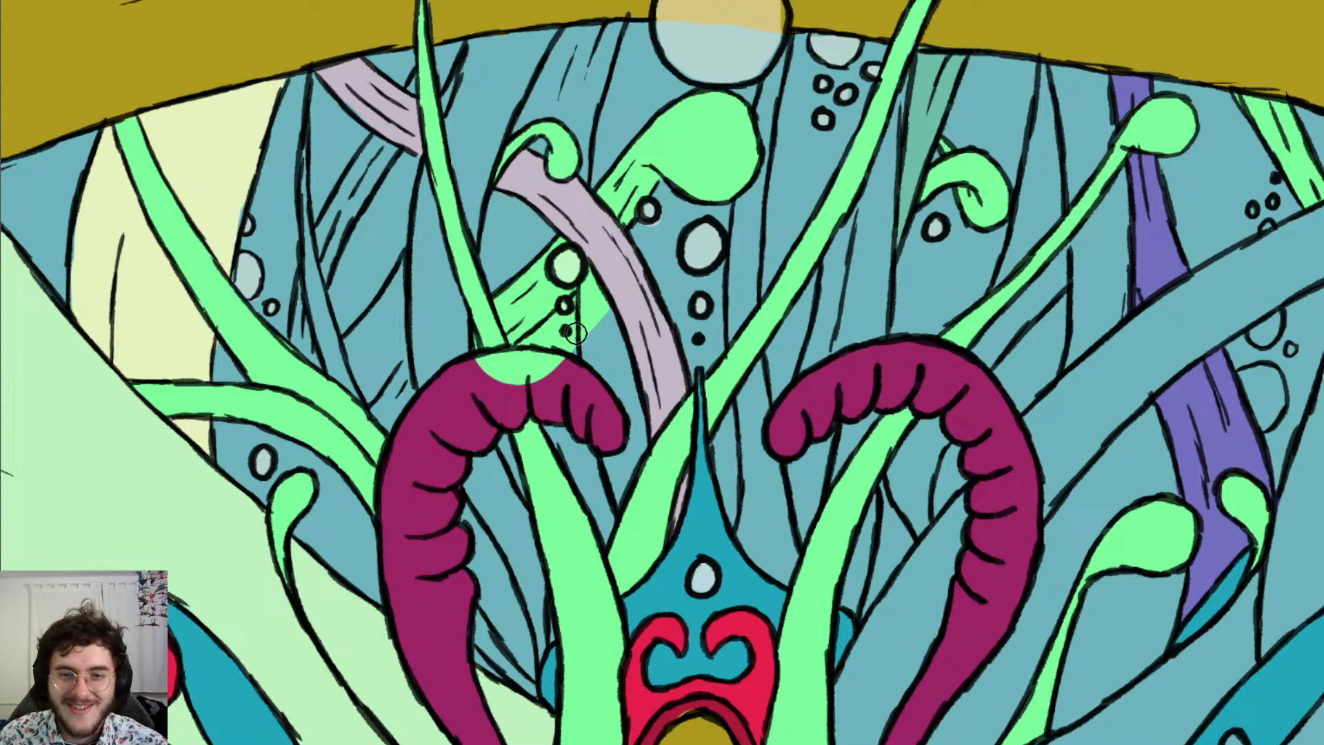
pyautogui.moveTo(471, 367)
pyautogui.mouseDown()
pyautogui.moveTo(531, 373)
pyautogui.moveTo(514, 362)
pyautogui.moveTo(559, 359)
pyautogui.moveTo(510, 389)
pyautogui.moveTo(555, 366)
pyautogui.moveTo(541, 341)
pyautogui.moveTo(521, 359)
pyautogui.moveTo(607, 275)
pyautogui.moveTo(588, 282)
pyautogui.moveTo(569, 267)
pyautogui.mouseUp()
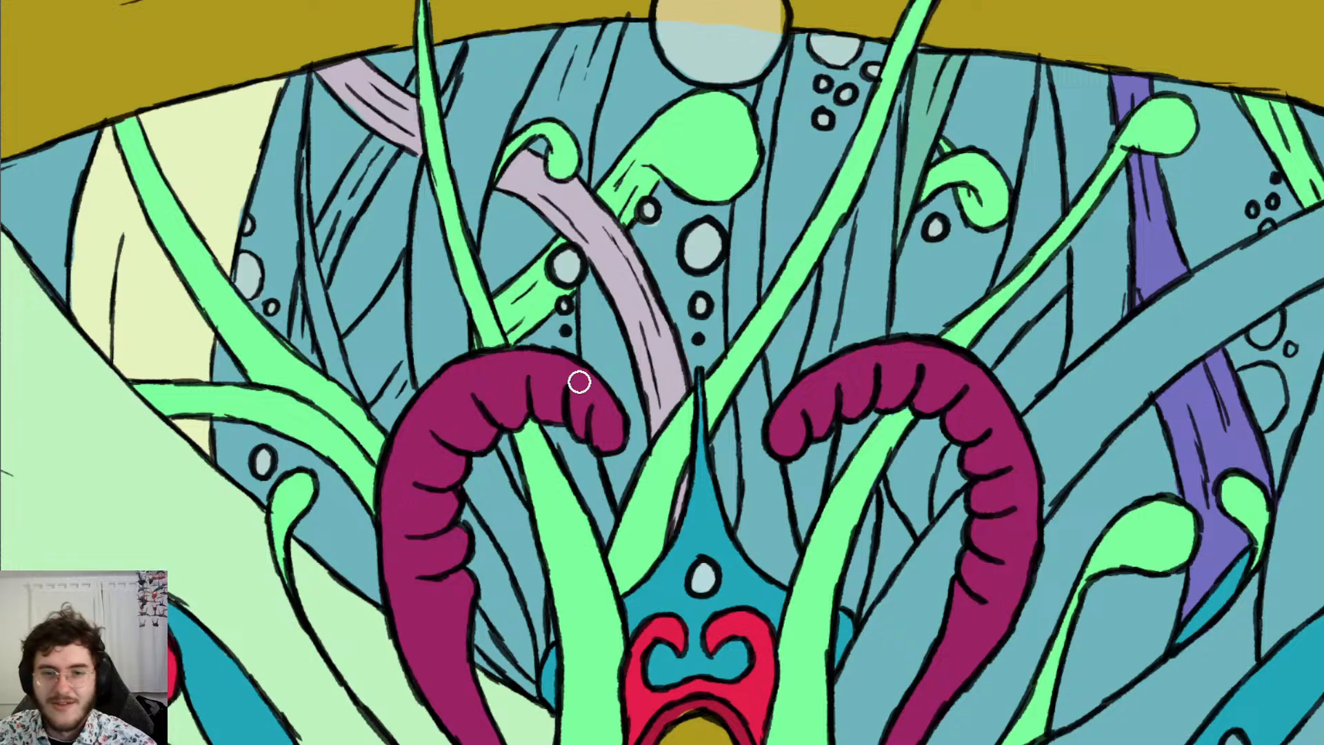
# Fill the small end section of the strand, just outside the magenta horn's curve, light green and clean up the overspill
pyautogui.scroll(-3, 561, 260)
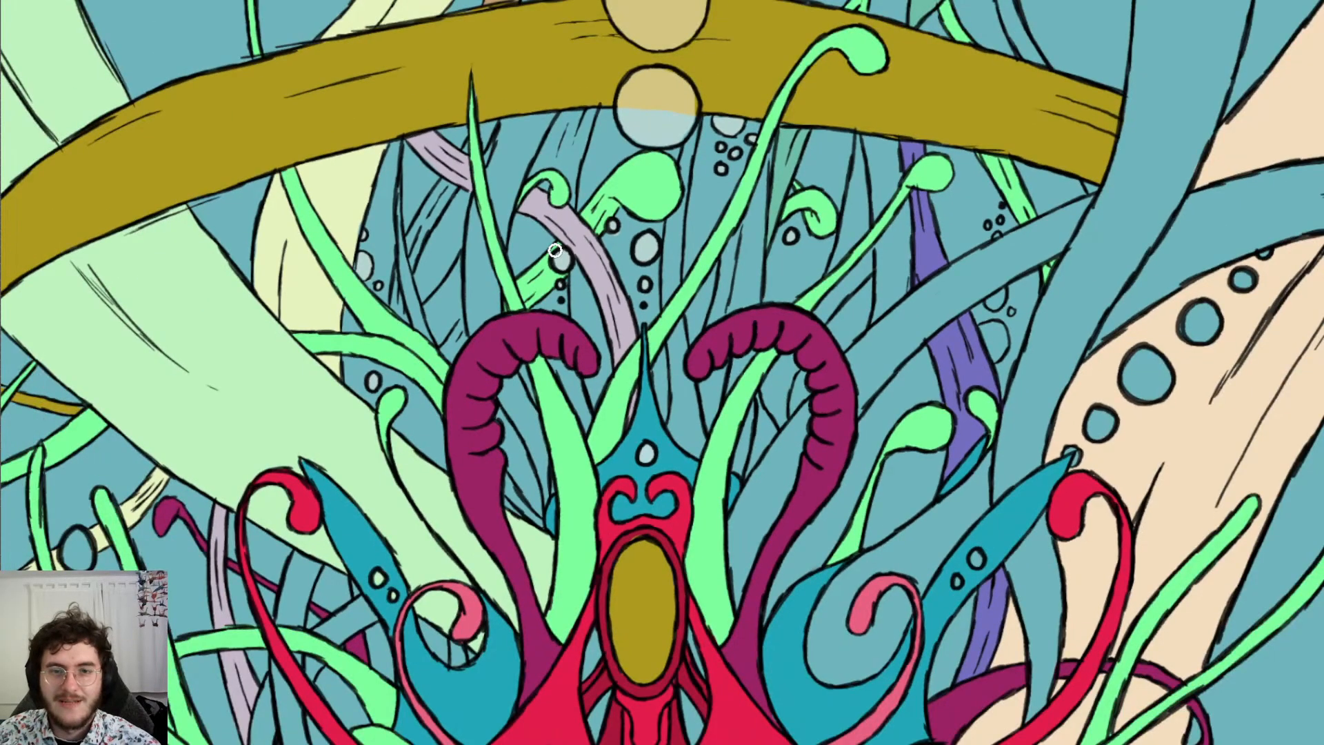
pyautogui.scroll(-4, 555, 251)
pyautogui.scroll(5, 513, 304)
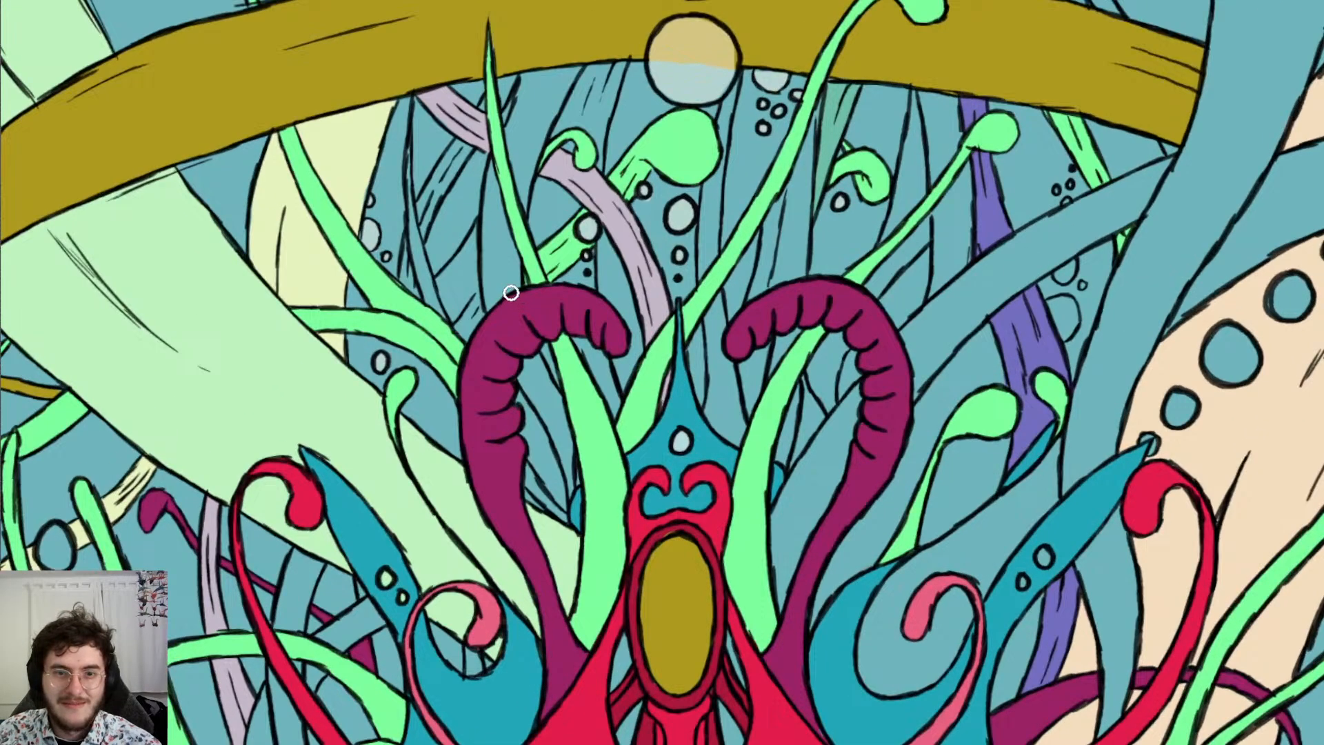
pyautogui.scroll(4, 511, 293)
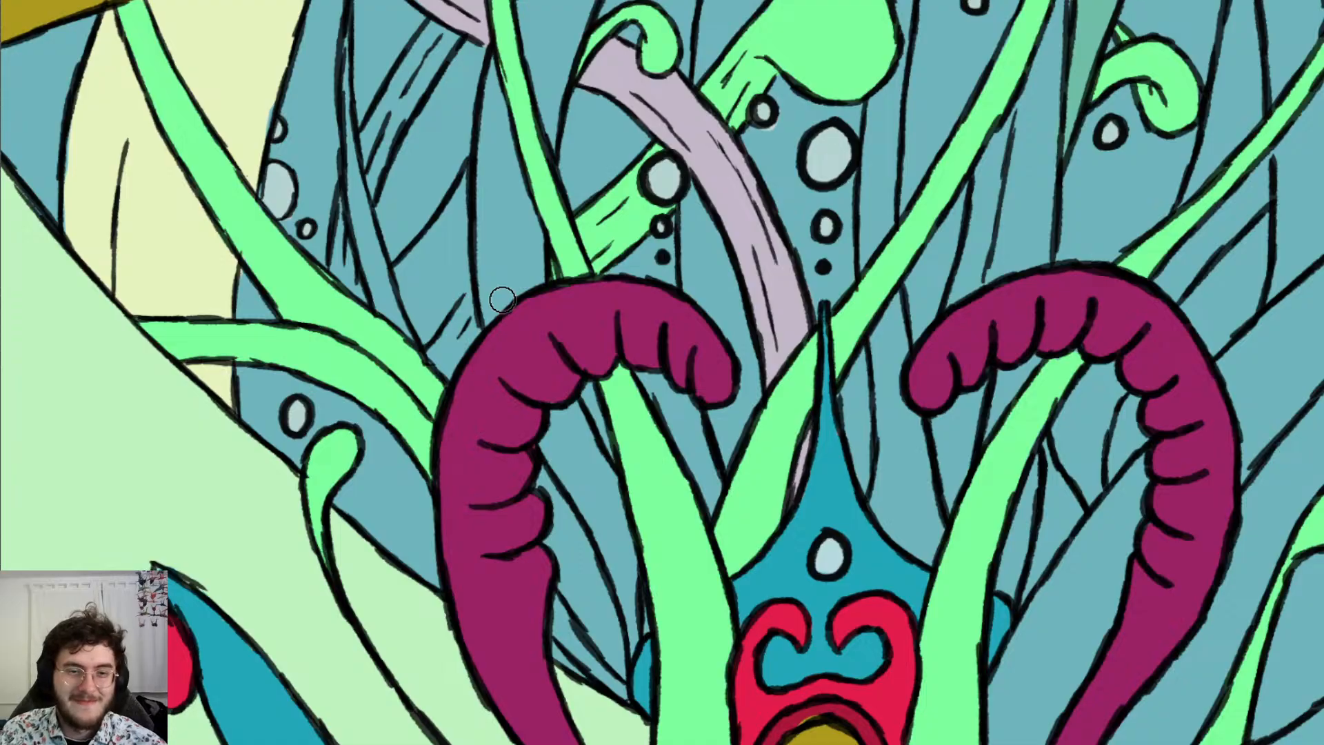
pyautogui.press('e')
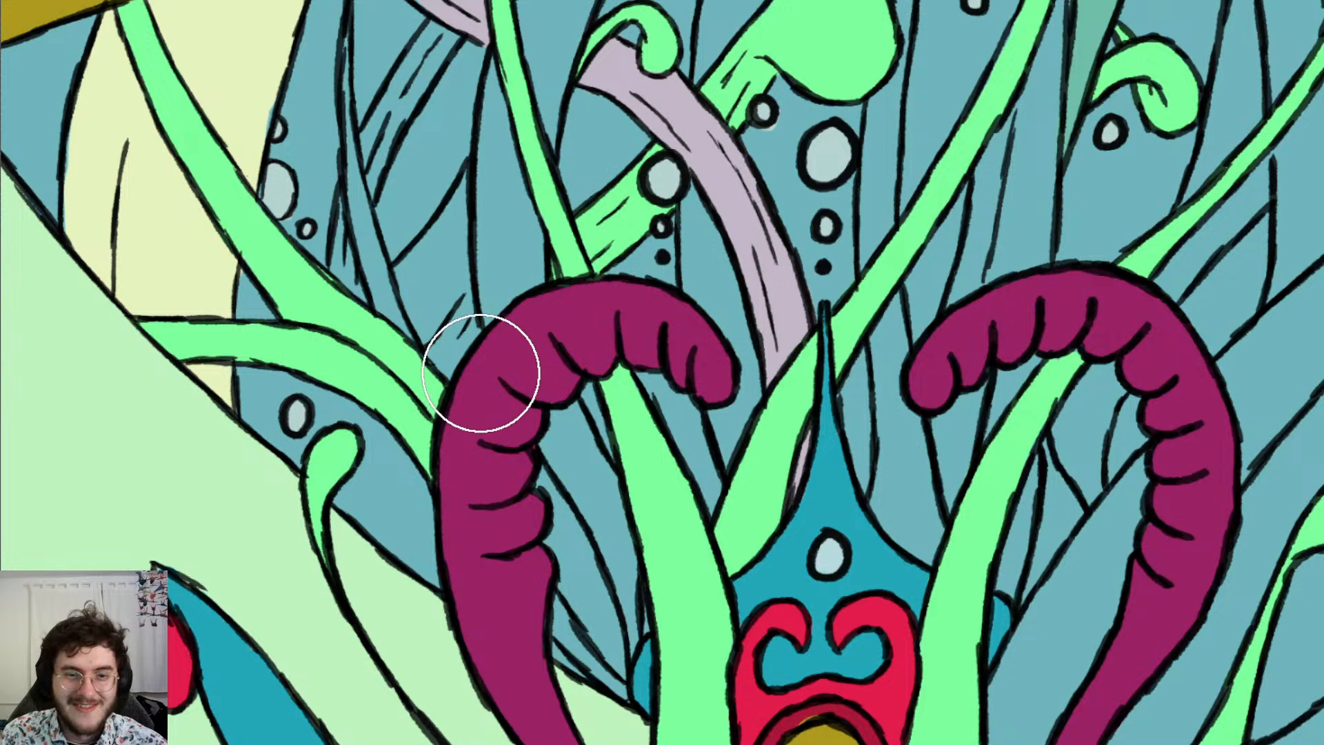
pyautogui.moveTo(477, 377)
pyautogui.mouseDown()
pyautogui.moveTo(473, 354)
pyautogui.moveTo(510, 329)
pyautogui.mouseUp()
pyautogui.press('e')
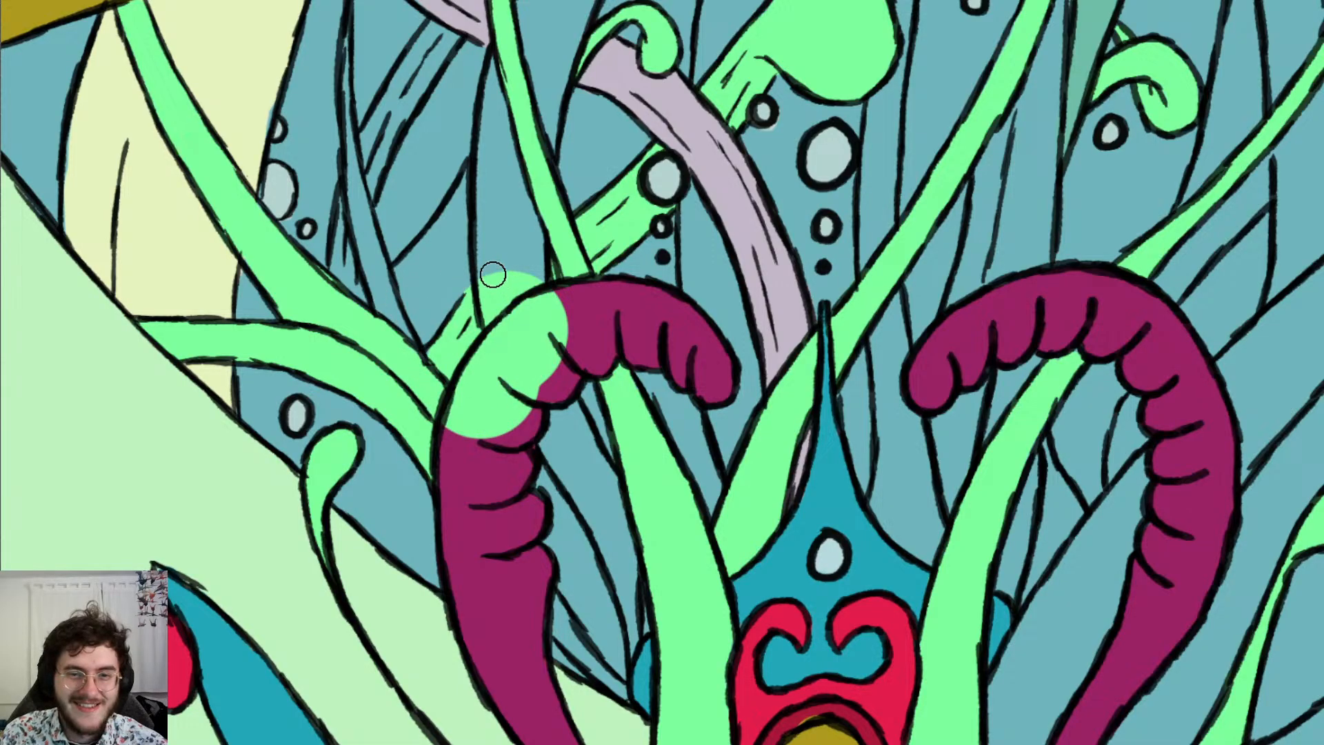
pyautogui.moveTo(492, 275)
pyautogui.mouseDown()
pyautogui.moveTo(498, 320)
pyautogui.moveTo(497, 271)
pyautogui.moveTo(524, 317)
pyautogui.moveTo(553, 312)
pyautogui.moveTo(541, 397)
pyautogui.moveTo(552, 348)
pyautogui.moveTo(507, 417)
pyautogui.moveTo(486, 386)
pyautogui.moveTo(464, 428)
pyautogui.moveTo(496, 365)
pyautogui.moveTo(466, 431)
pyautogui.moveTo(461, 395)
pyautogui.moveTo(495, 346)
pyautogui.mouseUp()
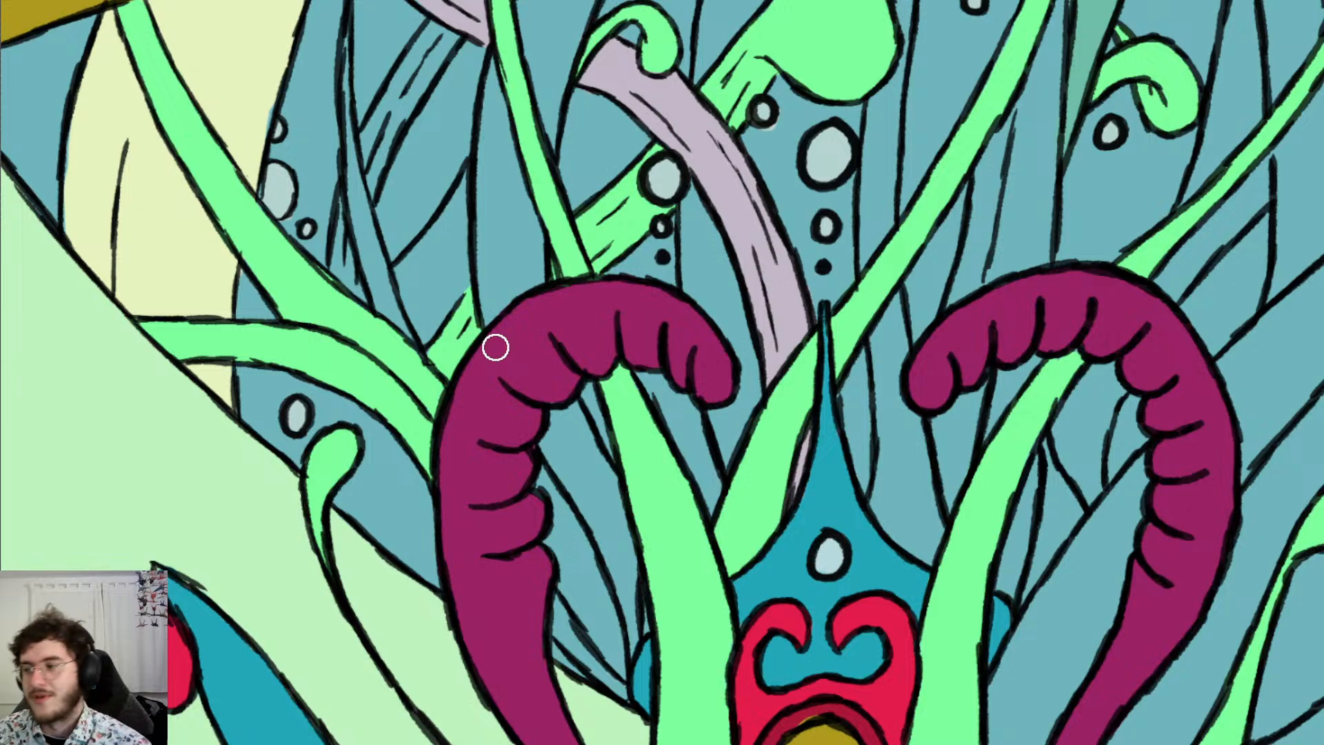
pyautogui.scroll(-5, 495, 347)
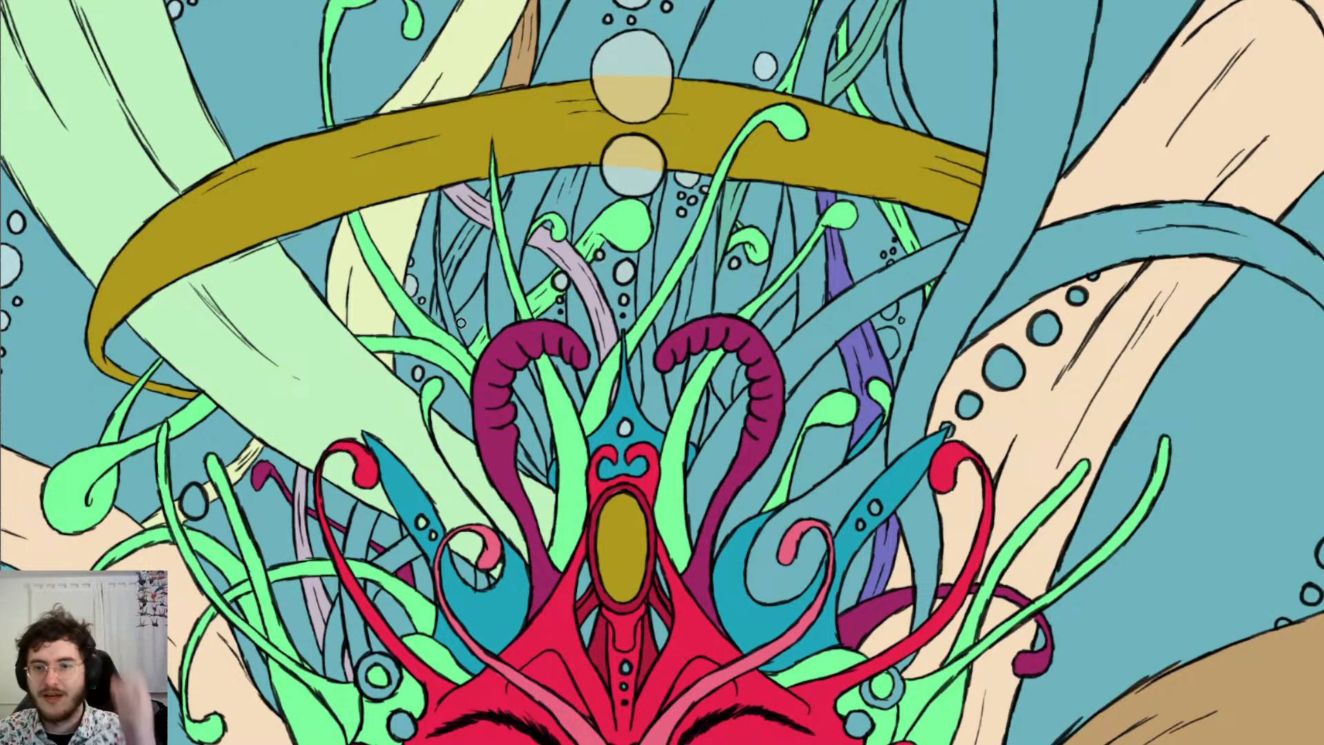
pyautogui.scroll(-2, 460, 322)
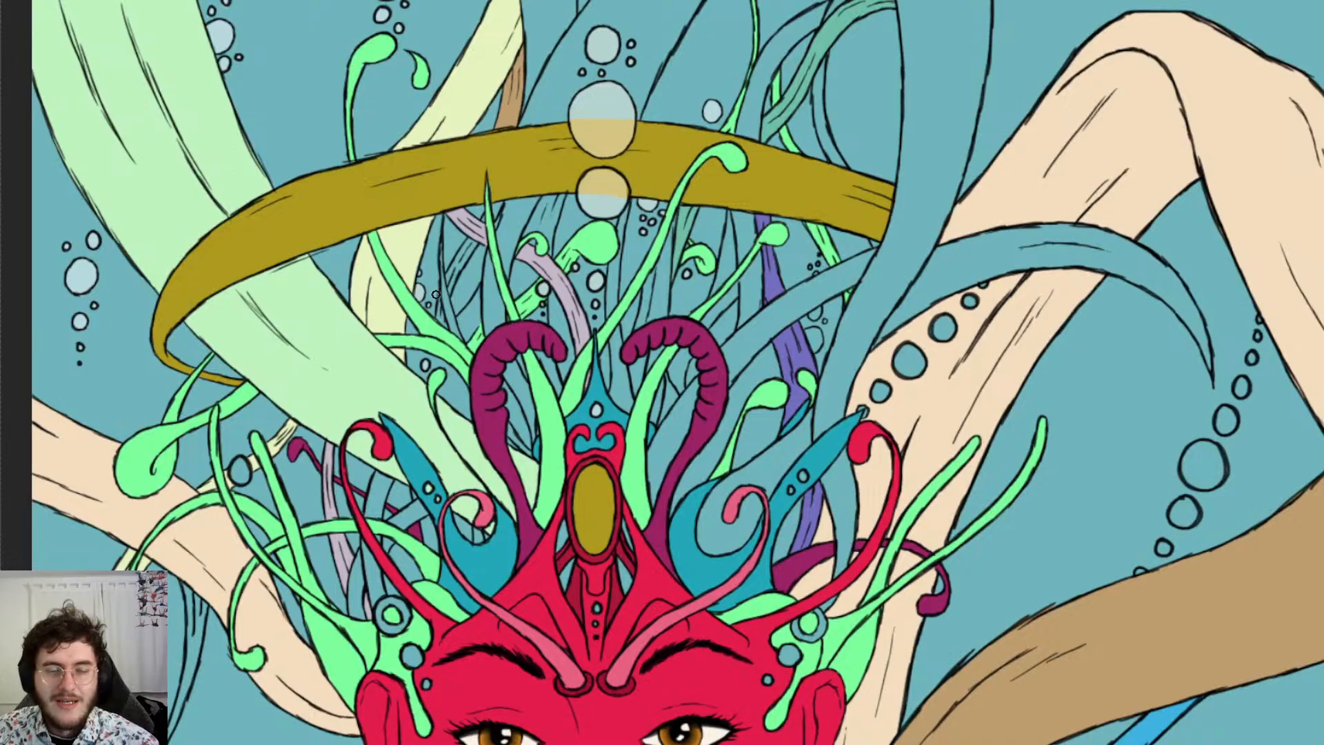
pyautogui.scroll(5, 406, 275)
pyautogui.scroll(-4, 452, 268)
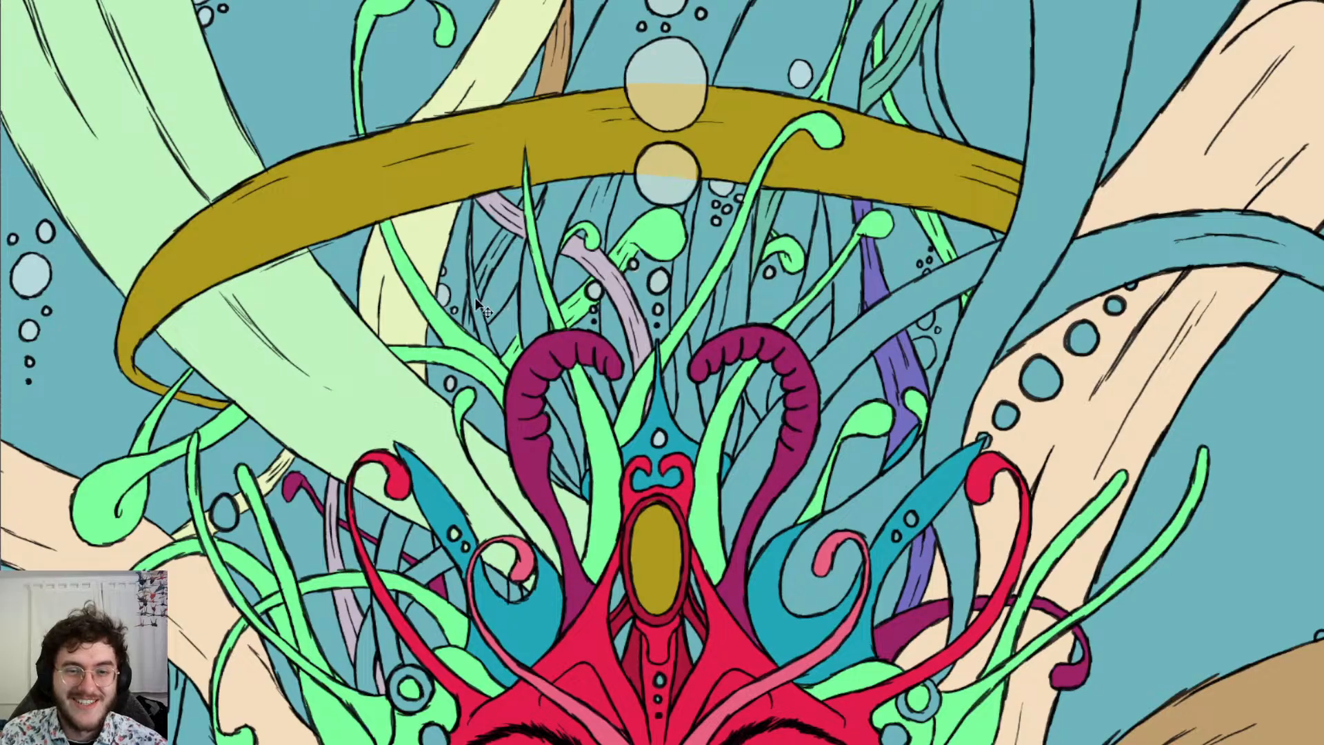
pyautogui.scroll(5, 468, 298)
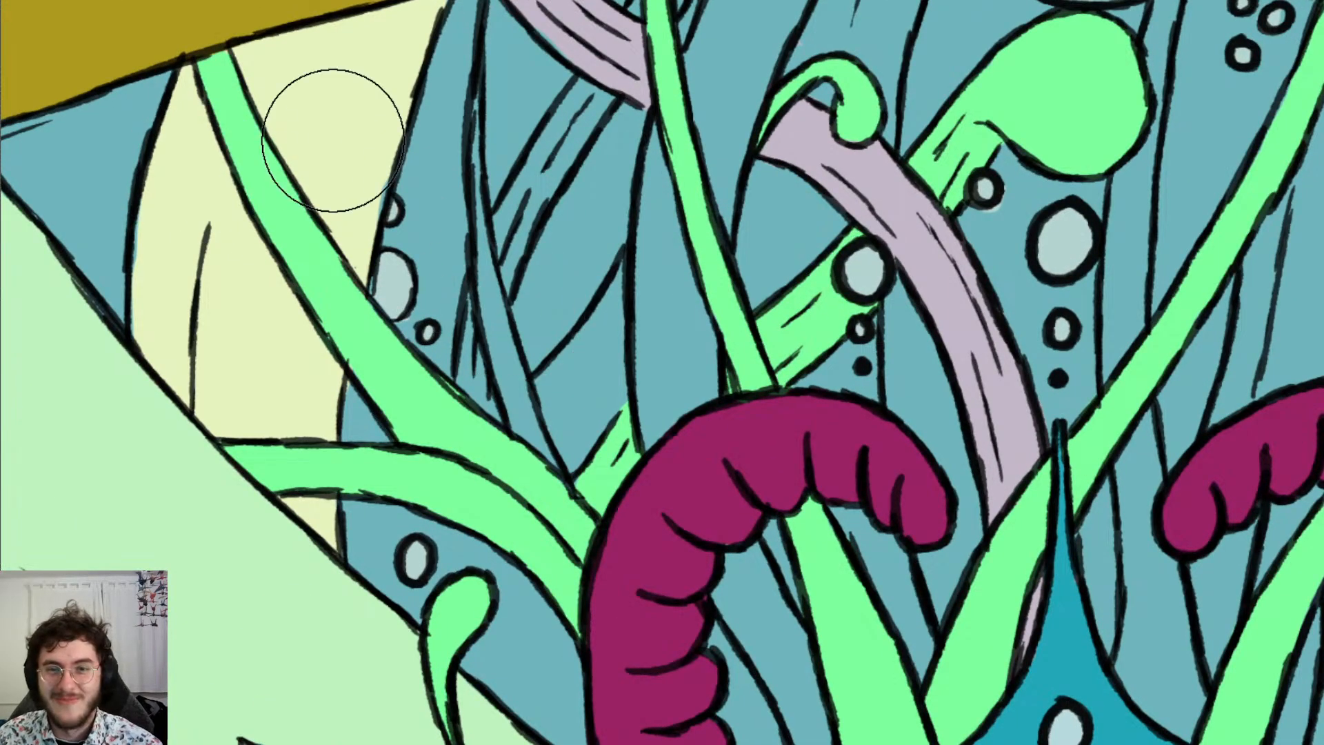
pyautogui.scroll(2, 614, 131)
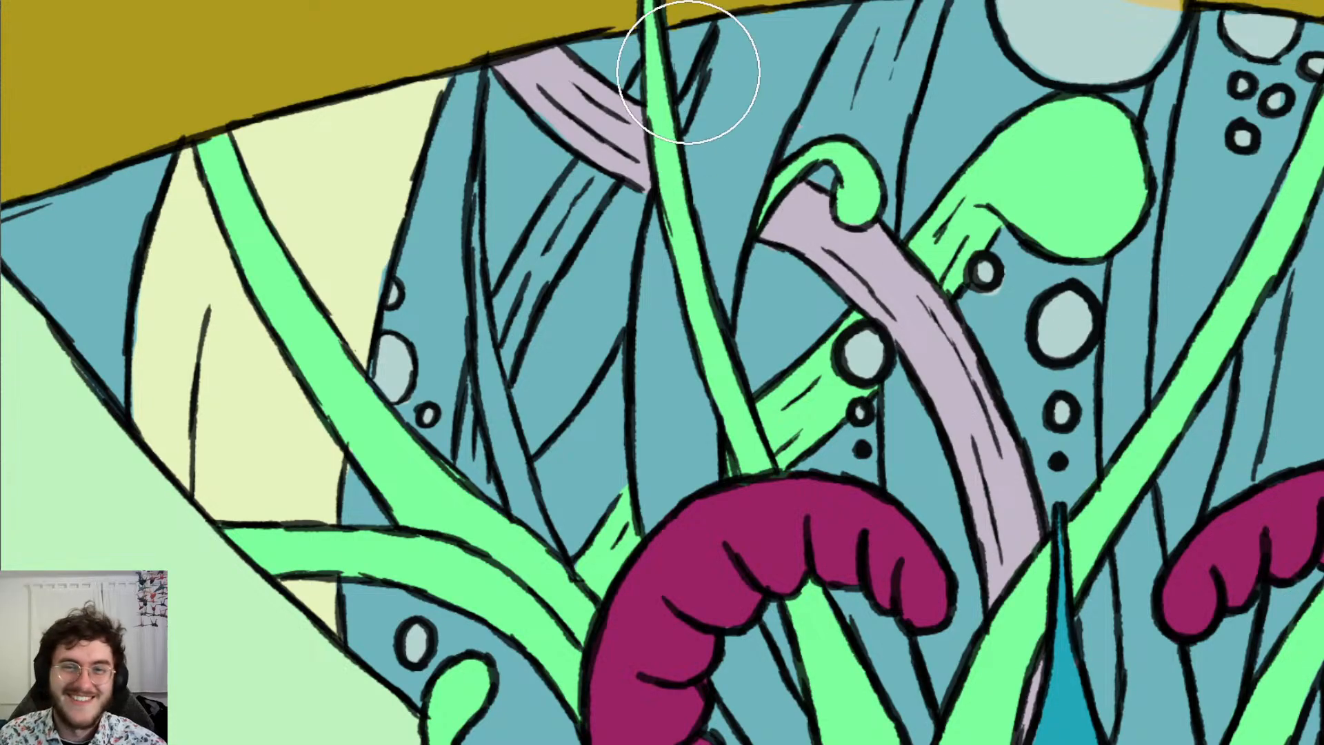
pyautogui.click(583, 187)
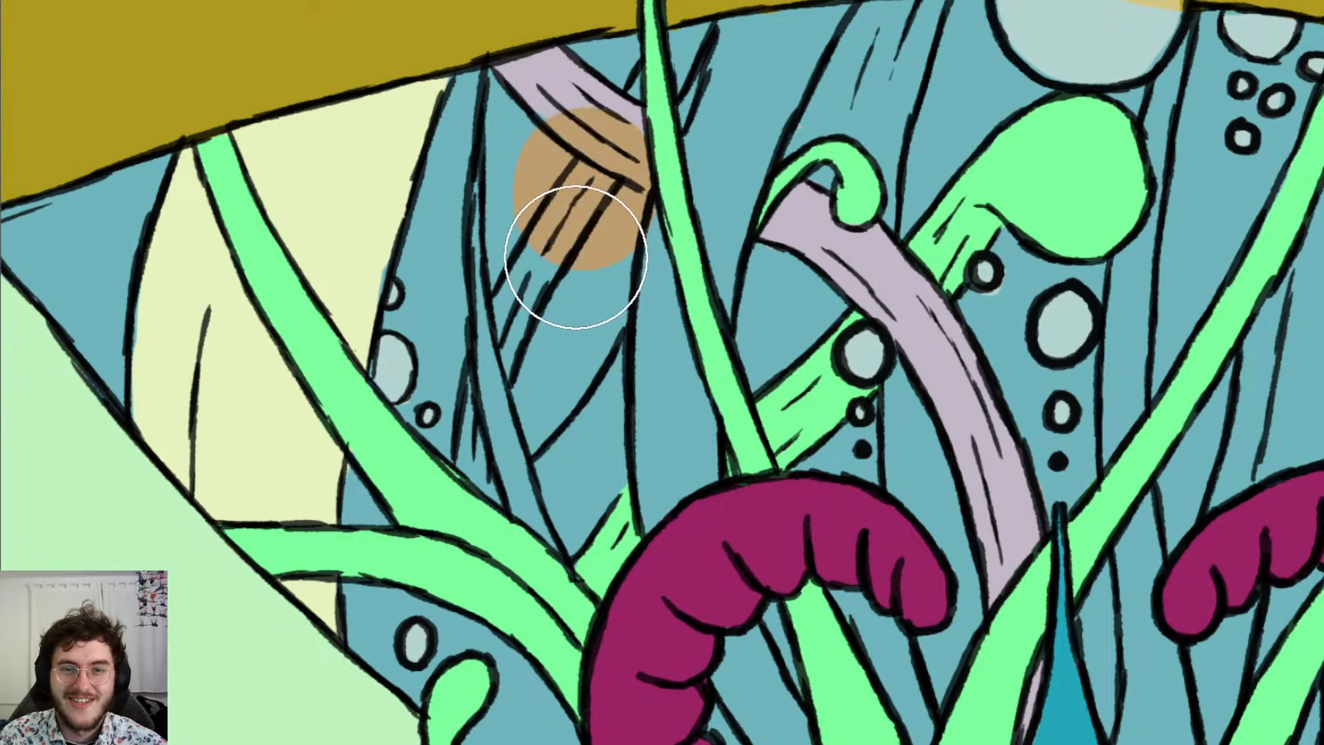
pyautogui.hotkey('ctrl', 'z')
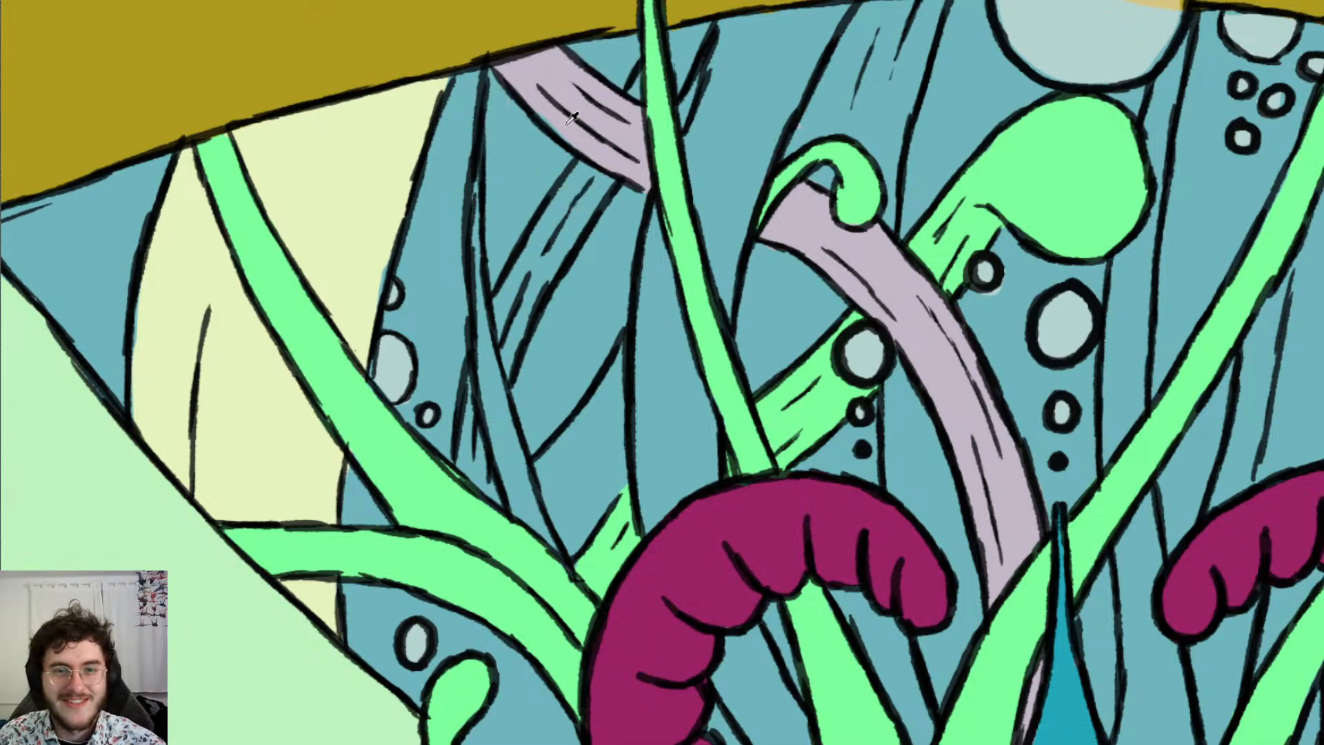
pyautogui.click(537, 165)
pyautogui.moveTo(469, 186)
pyautogui.mouseDown()
pyautogui.moveTo(490, 183)
pyautogui.moveTo(520, 136)
pyautogui.moveTo(587, 183)
pyautogui.moveTo(588, 207)
pyautogui.moveTo(521, 222)
pyautogui.mouseUp()
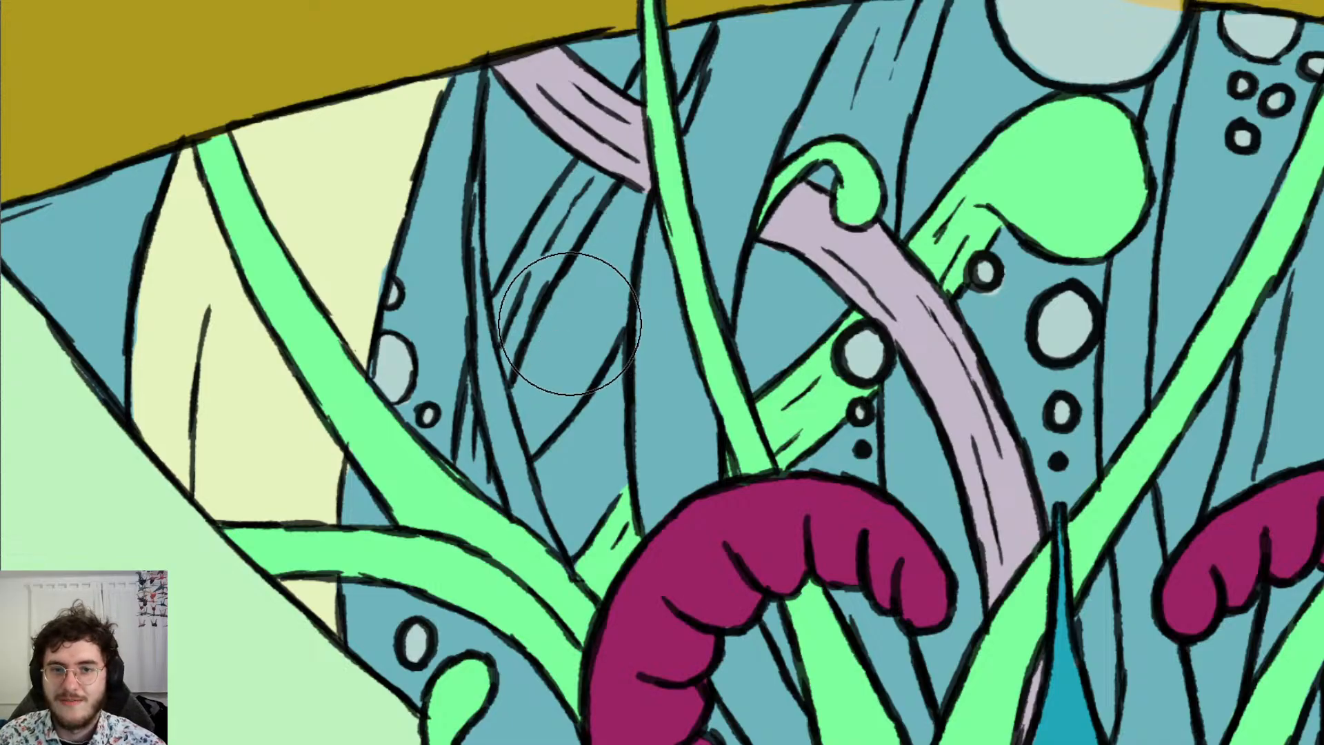
# Paint the diagonal strand passing behind the lilac tentacle under the gold ring light brown and erase the paint past its edges
pyautogui.scroll(-6, 569, 323)
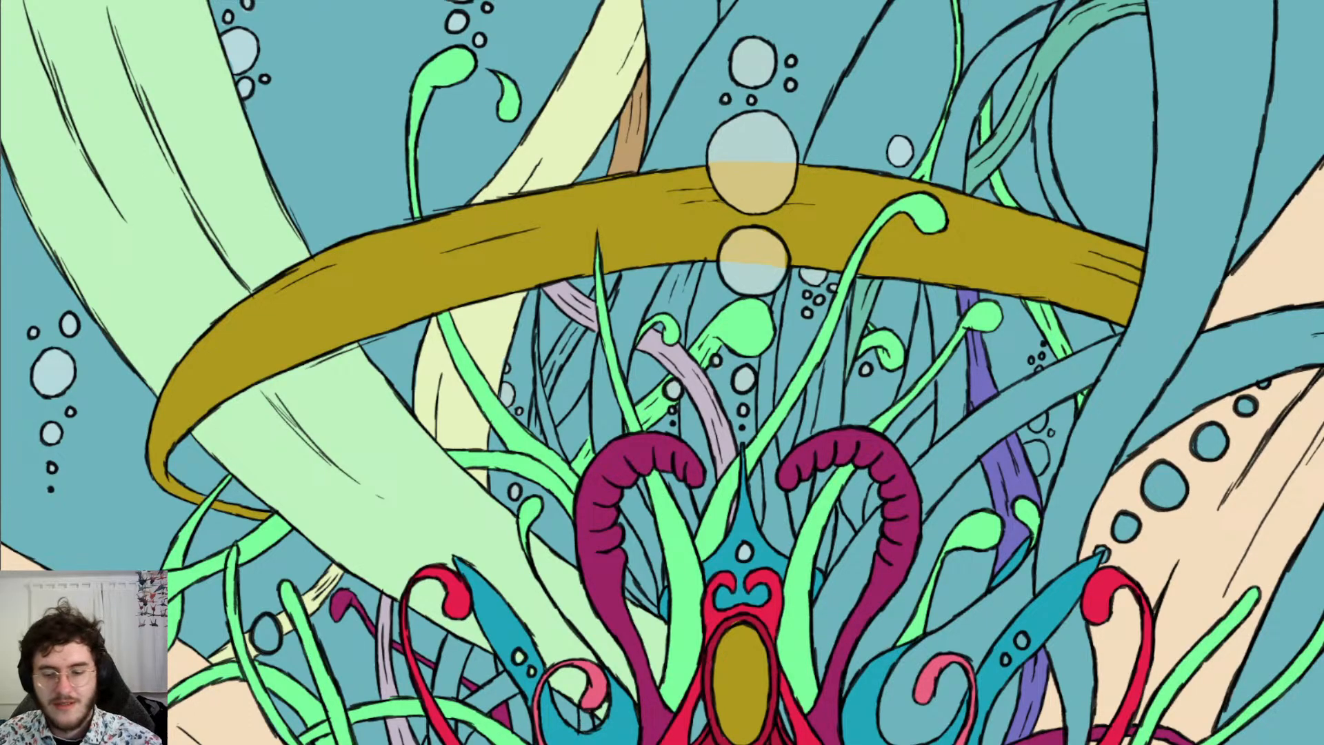
pyautogui.scroll(6, 607, 296)
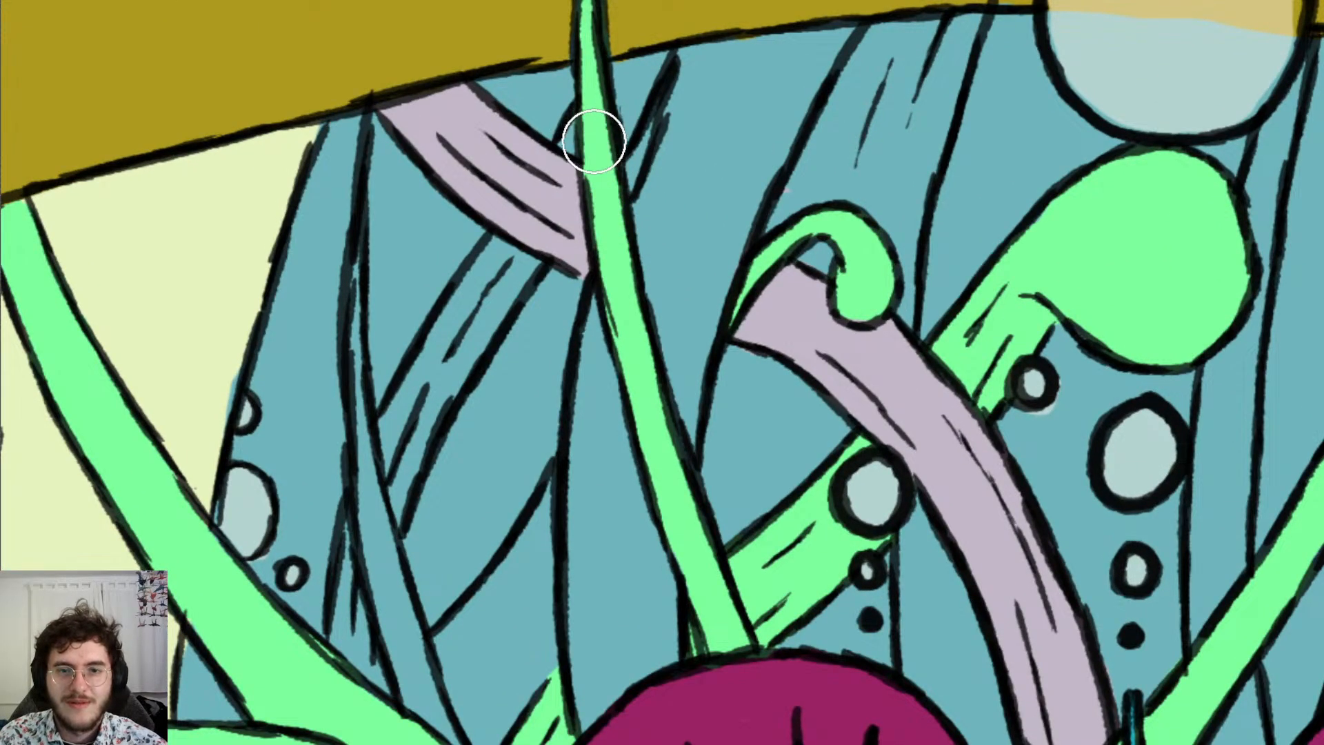
pyautogui.moveTo(590, 135)
pyautogui.mouseDown()
pyautogui.moveTo(620, 110)
pyautogui.moveTo(639, 50)
pyautogui.moveTo(648, 57)
pyautogui.mouseUp()
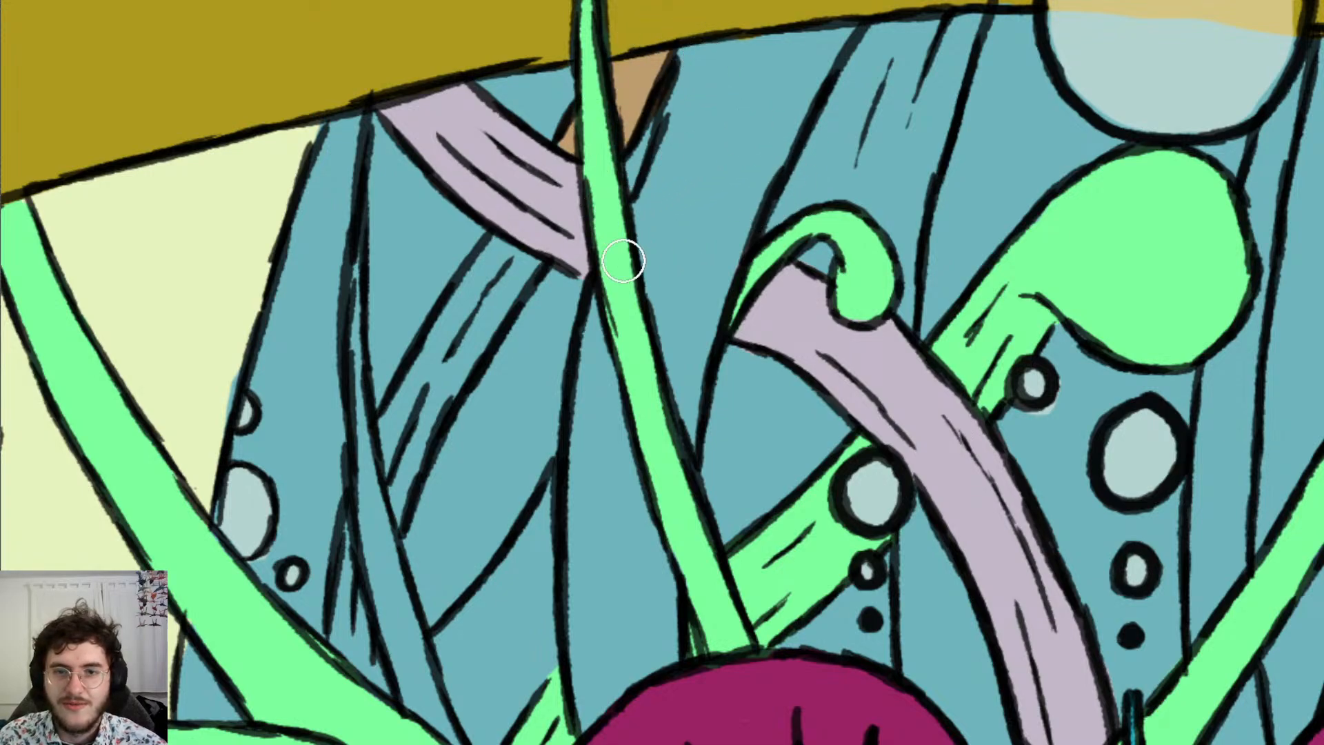
pyautogui.moveTo(437, 379)
pyautogui.mouseDown()
pyautogui.moveTo(405, 437)
pyautogui.moveTo(488, 286)
pyautogui.moveTo(515, 285)
pyautogui.mouseUp()
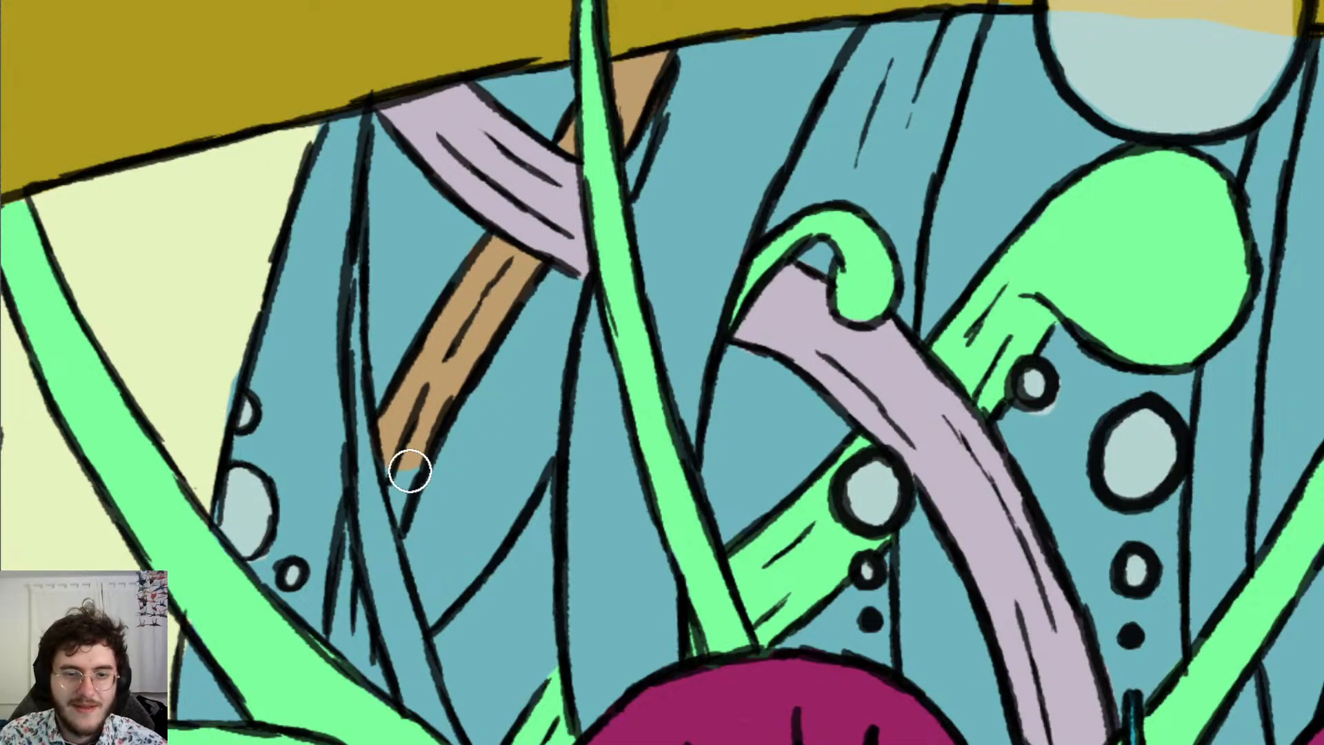
pyautogui.moveTo(413, 482)
pyautogui.mouseDown()
pyautogui.moveTo(370, 526)
pyautogui.moveTo(387, 475)
pyautogui.mouseUp()
pyautogui.press('e')
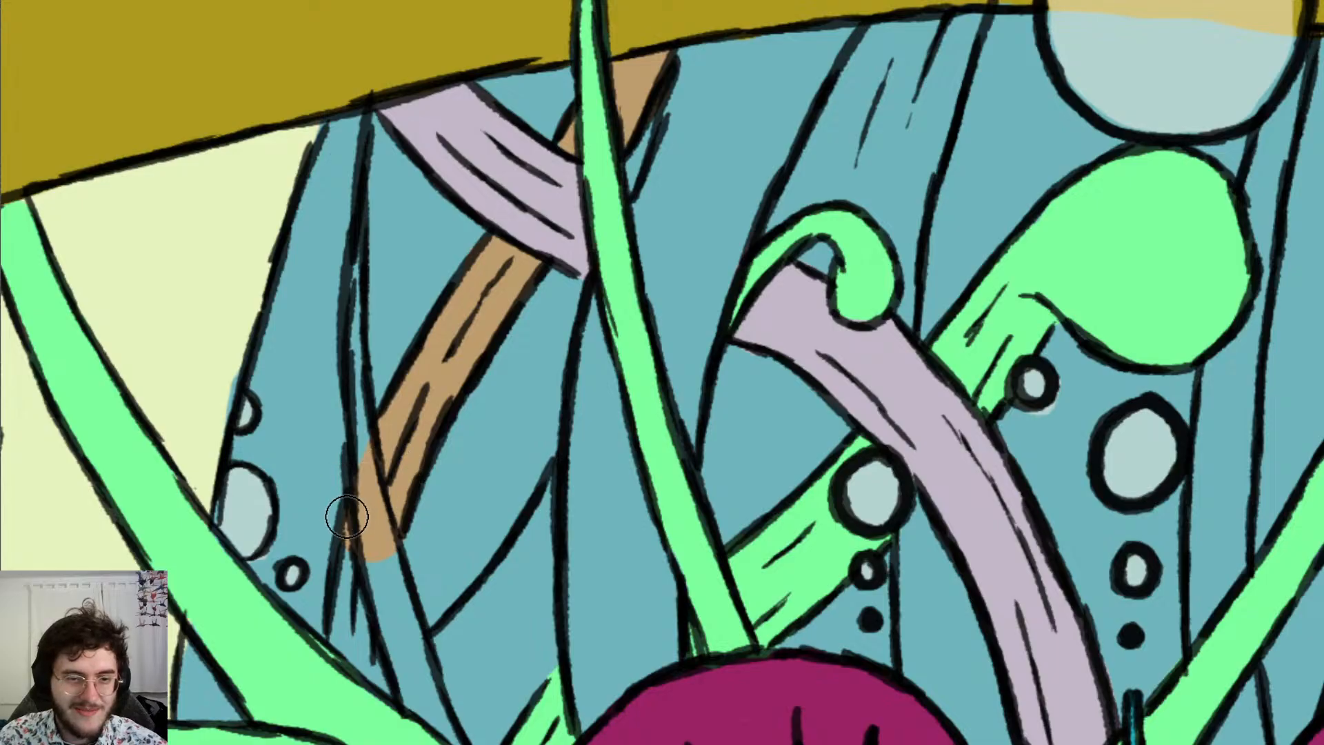
pyautogui.moveTo(346, 516)
pyautogui.mouseDown()
pyautogui.moveTo(346, 444)
pyautogui.moveTo(378, 526)
pyautogui.moveTo(361, 482)
pyautogui.moveTo(373, 554)
pyautogui.mouseUp()
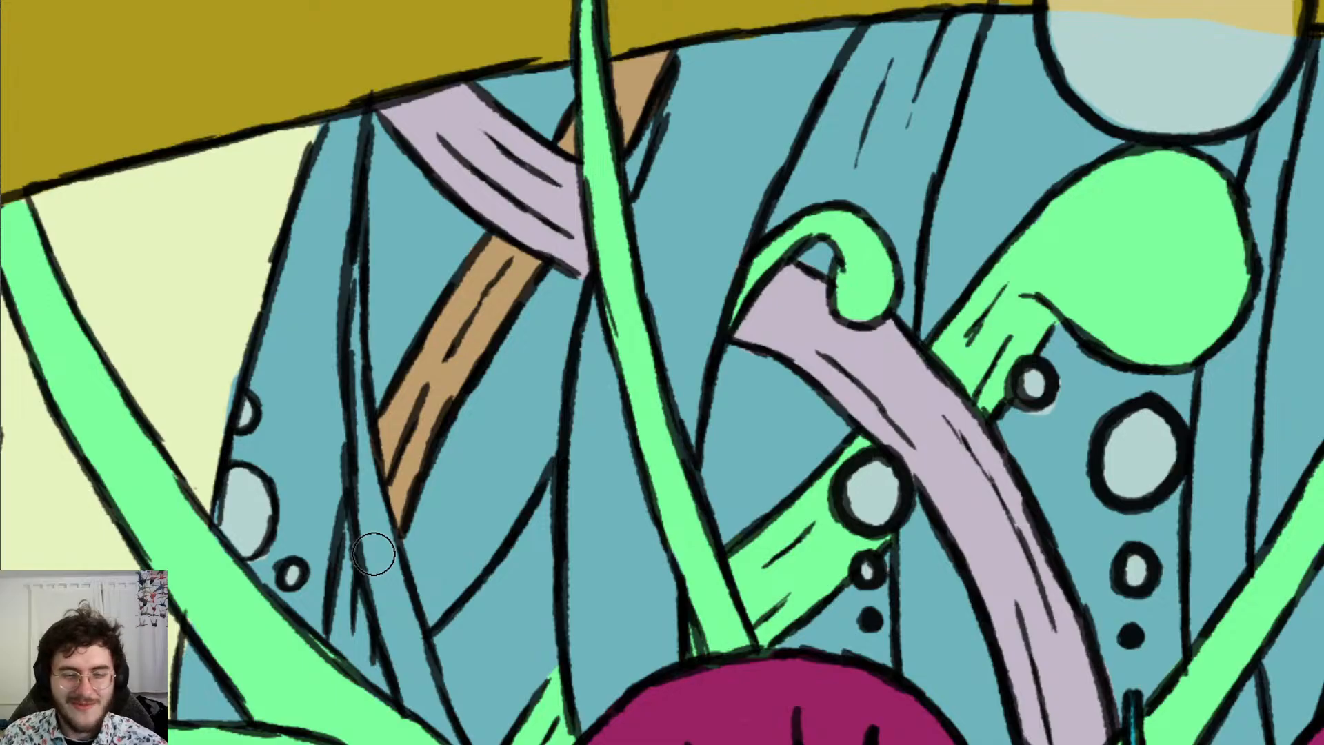
# Fill the brown strand's lower tip, above the light green tendril, with light brown and erase the excess around it
pyautogui.scroll(-5, 373, 554)
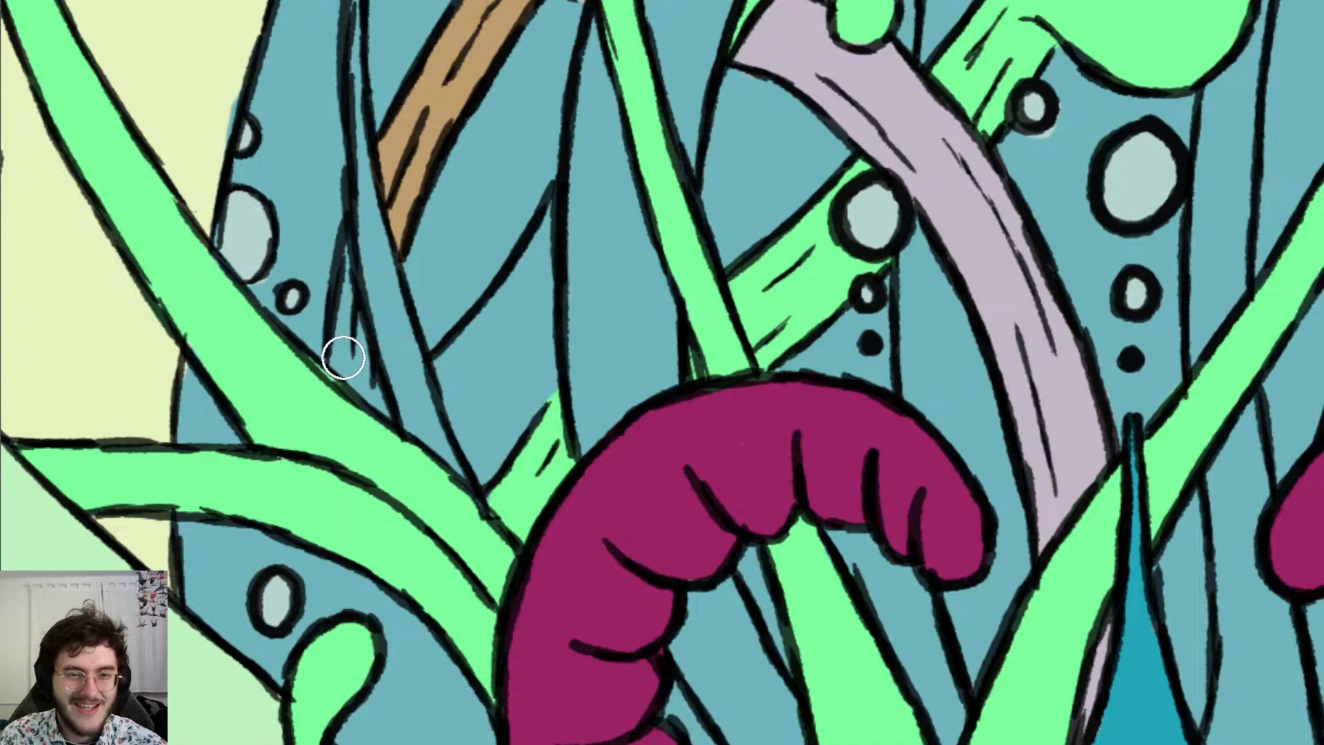
pyautogui.moveTo(349, 363)
pyautogui.mouseDown()
pyautogui.moveTo(349, 384)
pyautogui.moveTo(323, 269)
pyautogui.moveTo(329, 319)
pyautogui.mouseUp()
pyautogui.press('e')
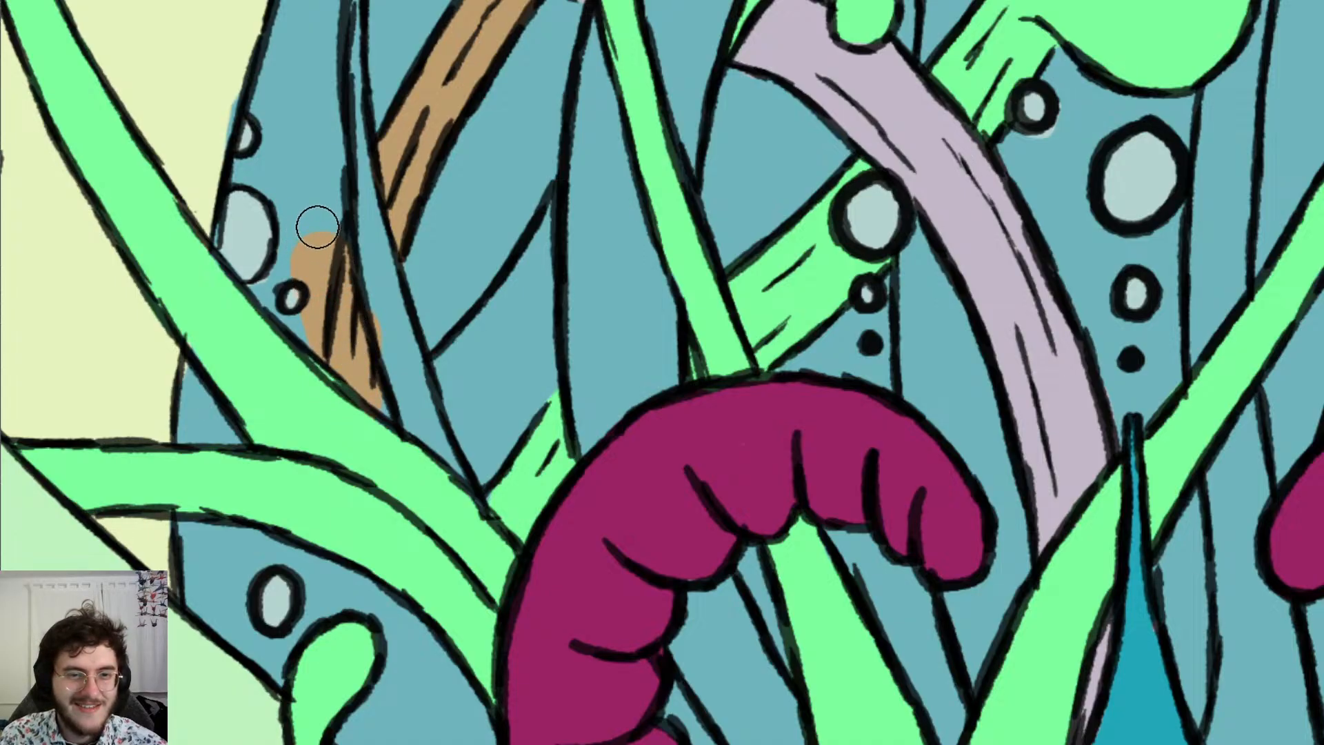
pyautogui.moveTo(318, 228); pyautogui.dragTo(306, 366)
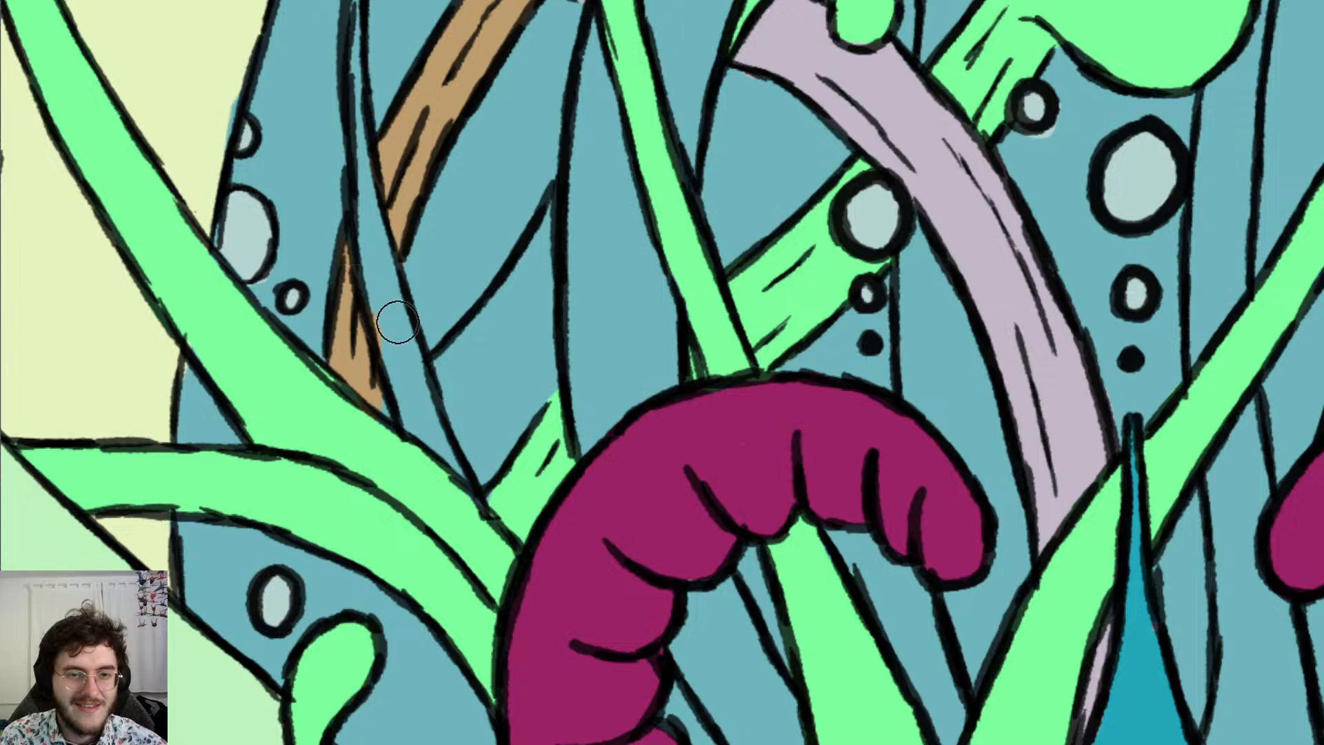
pyautogui.moveTo(393, 307)
pyautogui.mouseDown()
pyautogui.moveTo(408, 367)
pyautogui.moveTo(395, 401)
pyautogui.mouseUp()
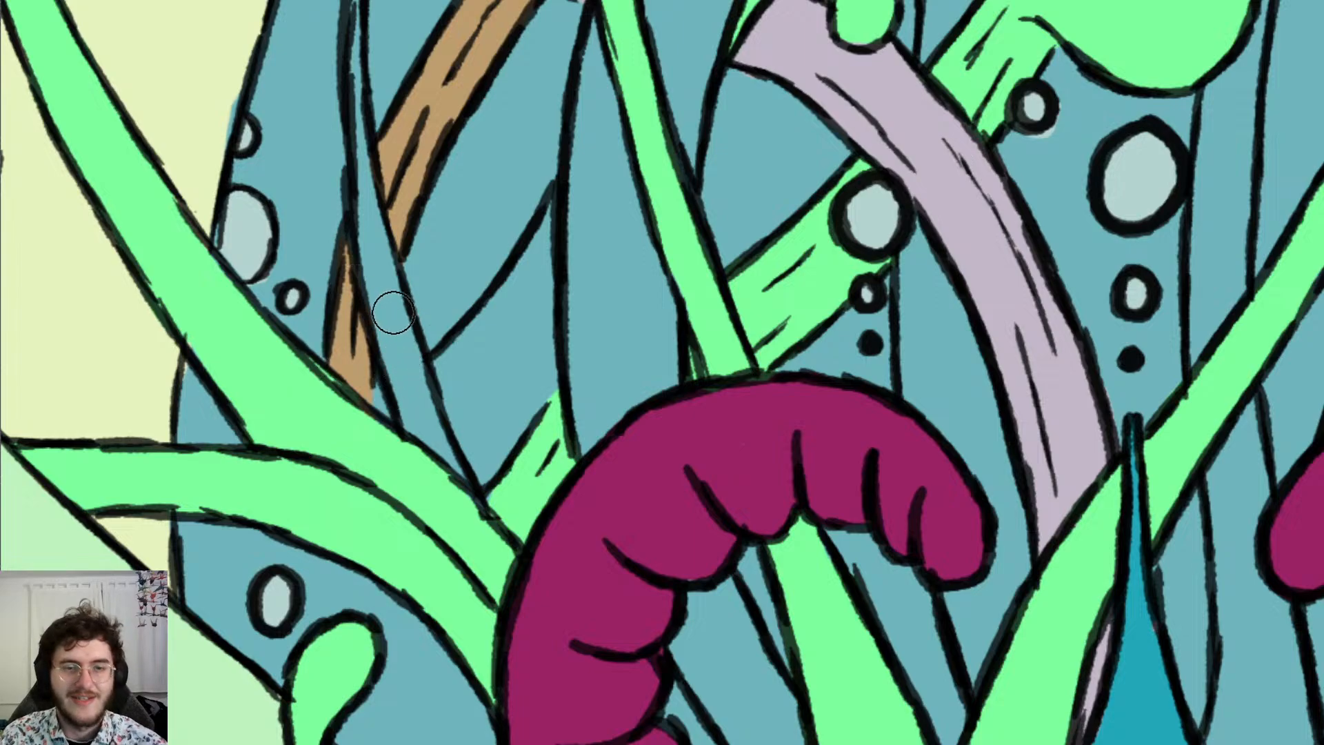
# Review the whole artwork and examine the strands above and below the gold ring for areas still without base colour
pyautogui.scroll(-10, 393, 312)
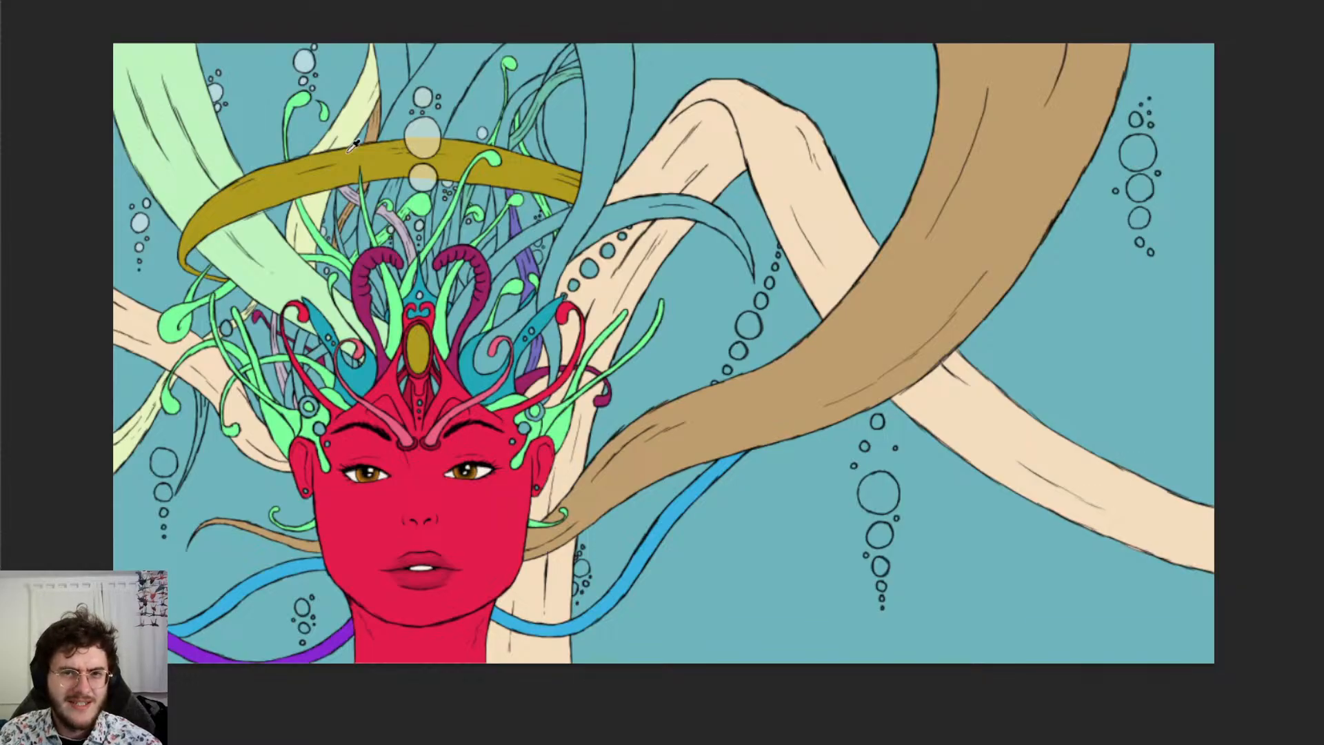
pyautogui.scroll(5, 432, 84)
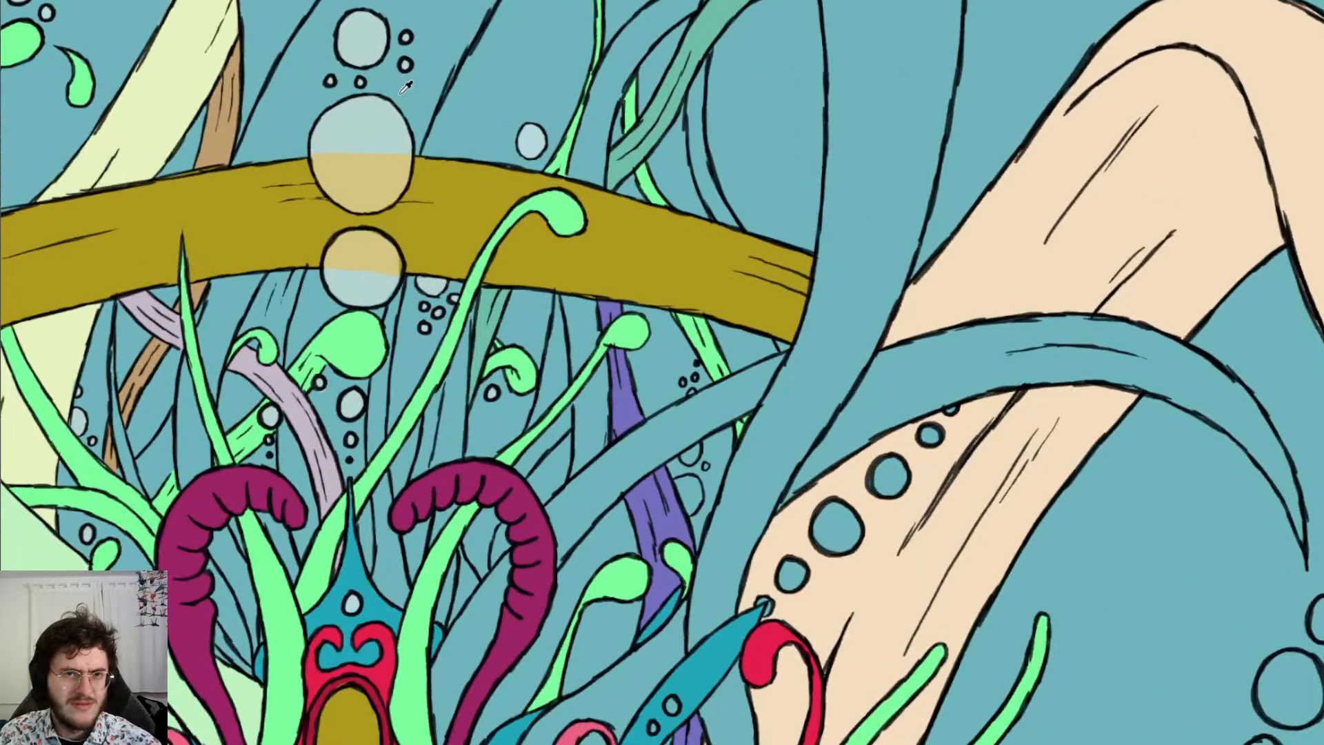
pyautogui.scroll(7, 394, 94)
pyautogui.hscroll(4, 394, 94)
pyautogui.hscroll(-5, 394, 94)
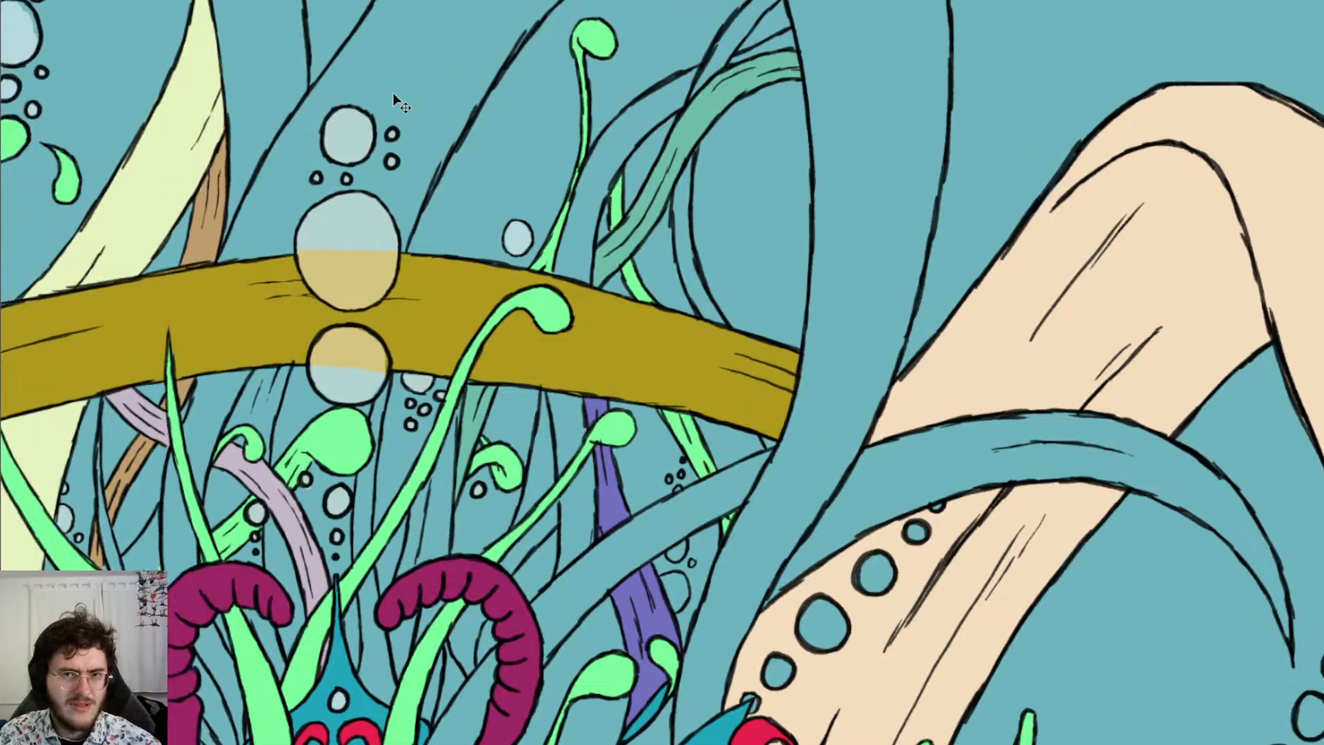
pyautogui.scroll(-1, 393, 93)
pyautogui.scroll(-5, 391, 93)
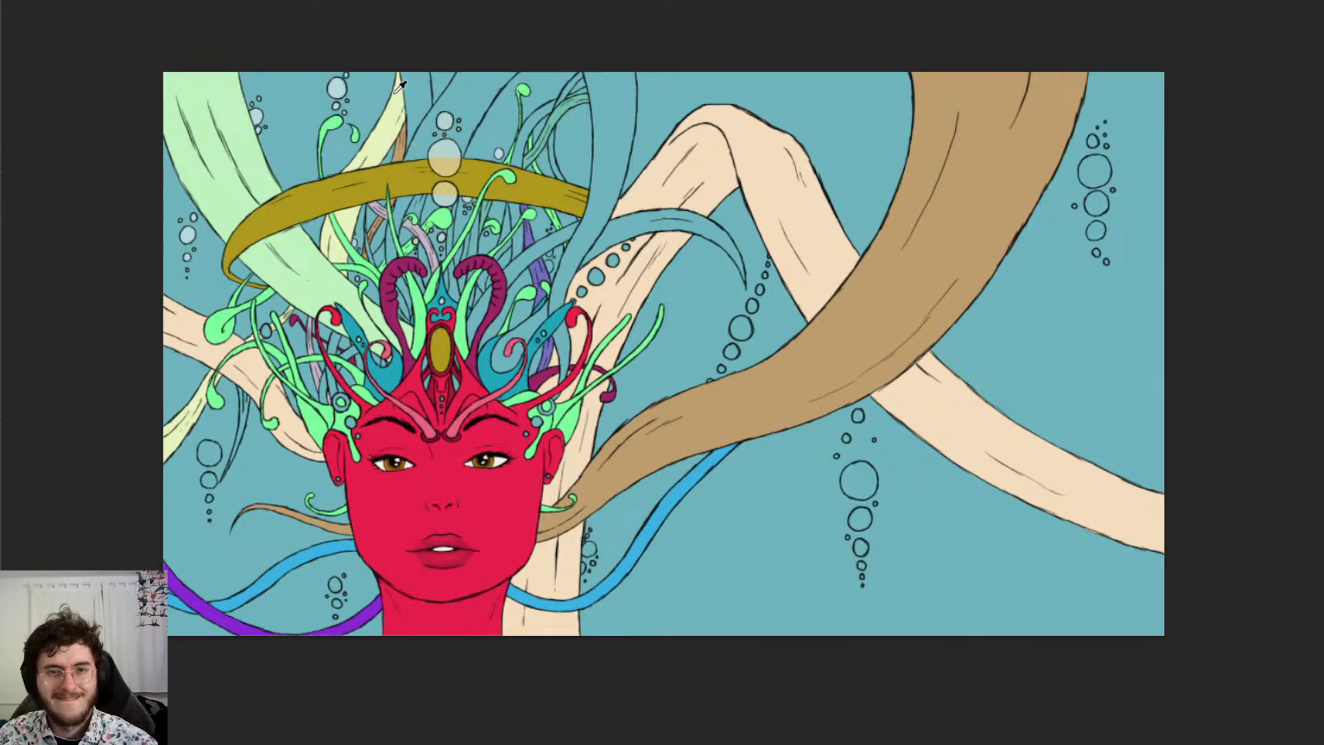
# Fill the wide strand rising behind the bubbles above the gold ring with peach, right up to its outlines
pyautogui.scroll(3, 393, 94)
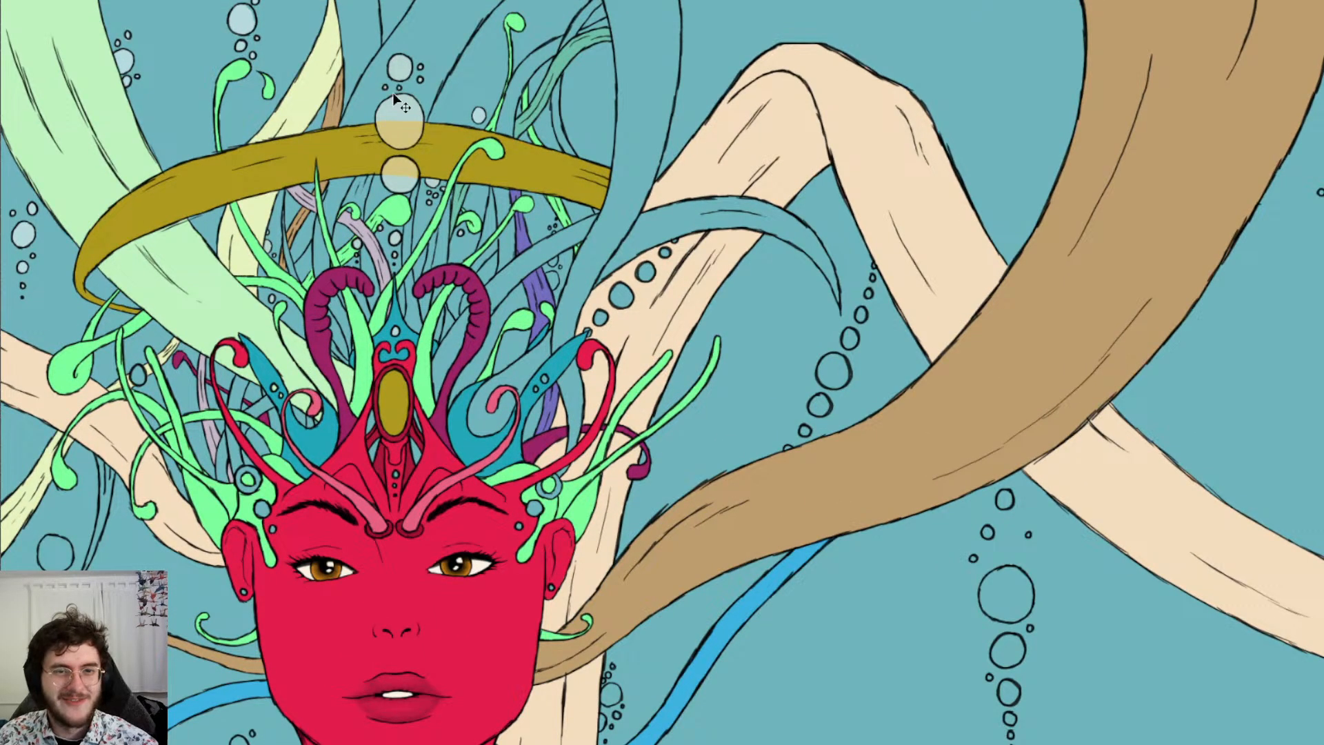
pyautogui.scroll(5, 392, 92)
pyautogui.scroll(10, 224, 110)
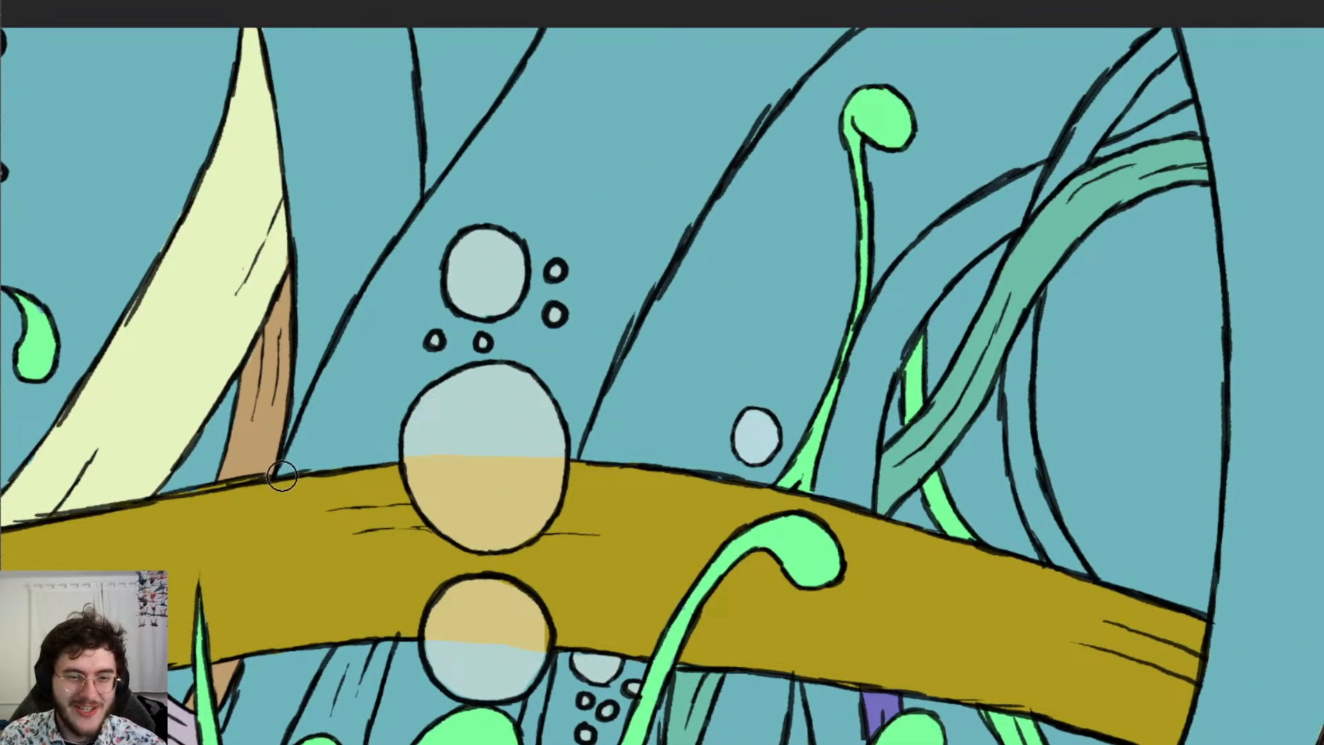
pyautogui.moveTo(284, 488)
pyautogui.mouseDown()
pyautogui.moveTo(434, 213)
pyautogui.moveTo(552, 35)
pyautogui.moveTo(575, 35)
pyautogui.mouseUp()
pyautogui.moveTo(562, 204); pyautogui.dragTo(703, 37)
pyautogui.moveTo(565, 269)
pyautogui.mouseDown()
pyautogui.moveTo(659, 127)
pyautogui.moveTo(727, 56)
pyautogui.mouseUp()
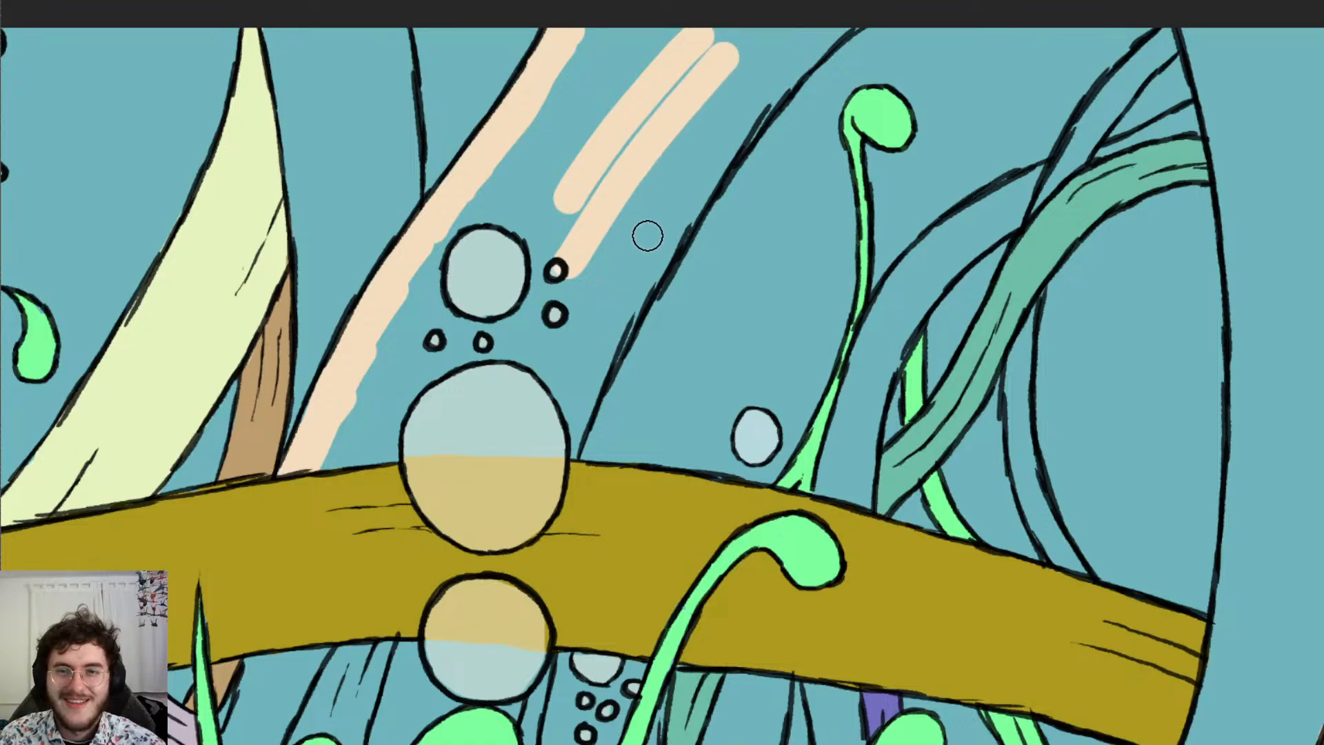
pyautogui.moveTo(676, 196); pyautogui.dragTo(768, 79)
pyautogui.moveTo(711, 151); pyautogui.dragTo(827, 31)
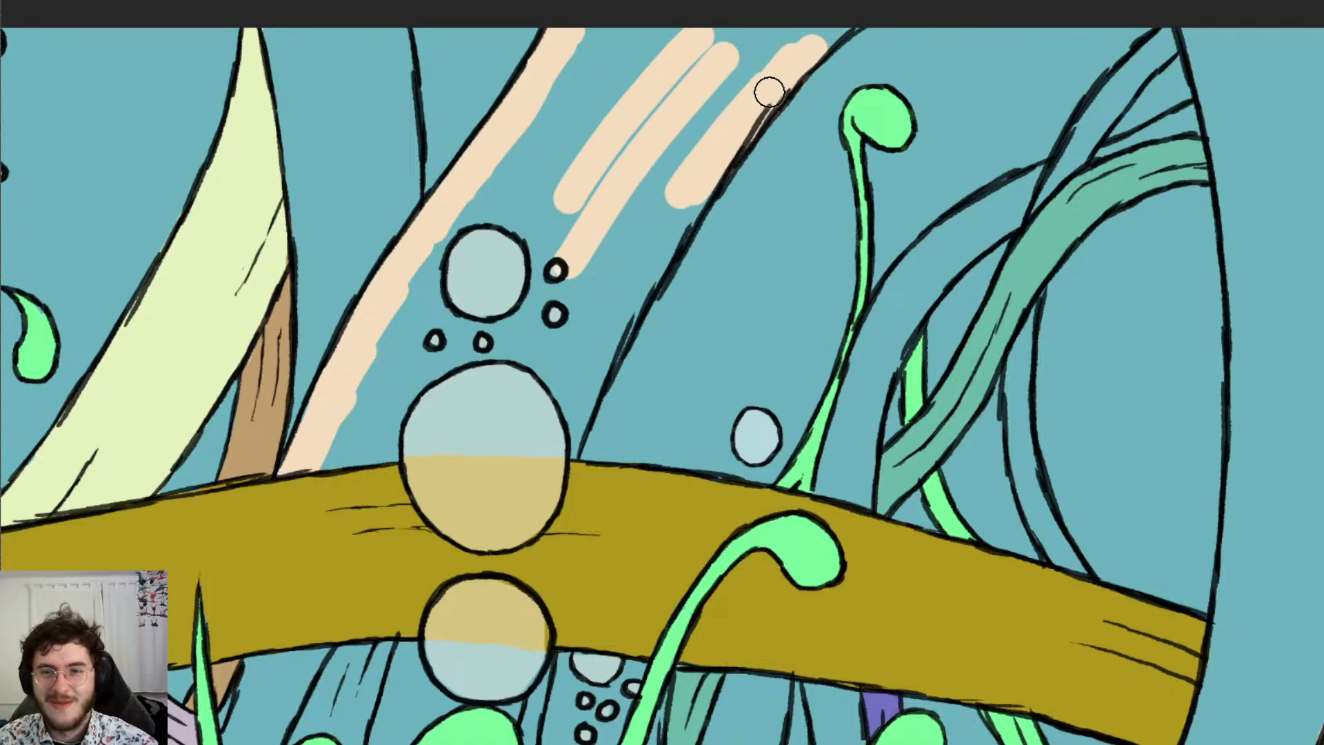
pyautogui.moveTo(852, 26)
pyautogui.mouseDown()
pyautogui.moveTo(764, 57)
pyautogui.moveTo(745, 51)
pyautogui.moveTo(656, 131)
pyautogui.moveTo(658, 58)
pyautogui.moveTo(588, 97)
pyautogui.moveTo(624, 20)
pyautogui.moveTo(532, 130)
pyautogui.moveTo(461, 278)
pyautogui.moveTo(333, 467)
pyautogui.moveTo(458, 228)
pyautogui.moveTo(402, 303)
pyautogui.moveTo(410, 341)
pyautogui.moveTo(491, 202)
pyautogui.moveTo(502, 315)
pyautogui.mouseUp()
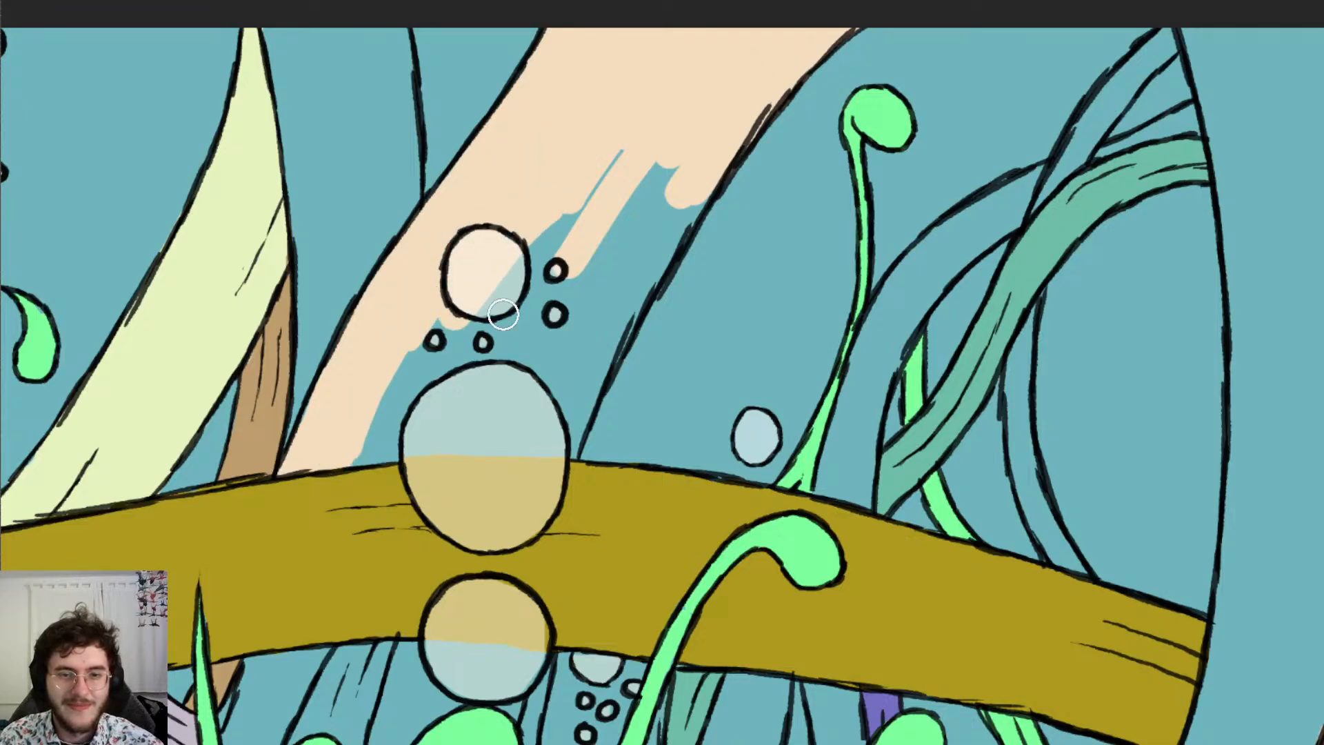
pyautogui.moveTo(539, 450)
pyautogui.mouseDown()
pyautogui.moveTo(562, 413)
pyautogui.moveTo(555, 452)
pyautogui.moveTo(662, 221)
pyautogui.moveTo(655, 248)
pyautogui.moveTo(552, 393)
pyautogui.moveTo(548, 345)
pyautogui.moveTo(636, 198)
pyautogui.moveTo(510, 428)
pyautogui.moveTo(551, 290)
pyautogui.moveTo(607, 282)
pyautogui.moveTo(596, 190)
pyautogui.moveTo(514, 331)
pyautogui.moveTo(493, 279)
pyautogui.moveTo(345, 474)
pyautogui.moveTo(448, 317)
pyautogui.moveTo(397, 420)
pyautogui.moveTo(487, 349)
pyautogui.moveTo(481, 423)
pyautogui.moveTo(522, 335)
pyautogui.mouseUp()
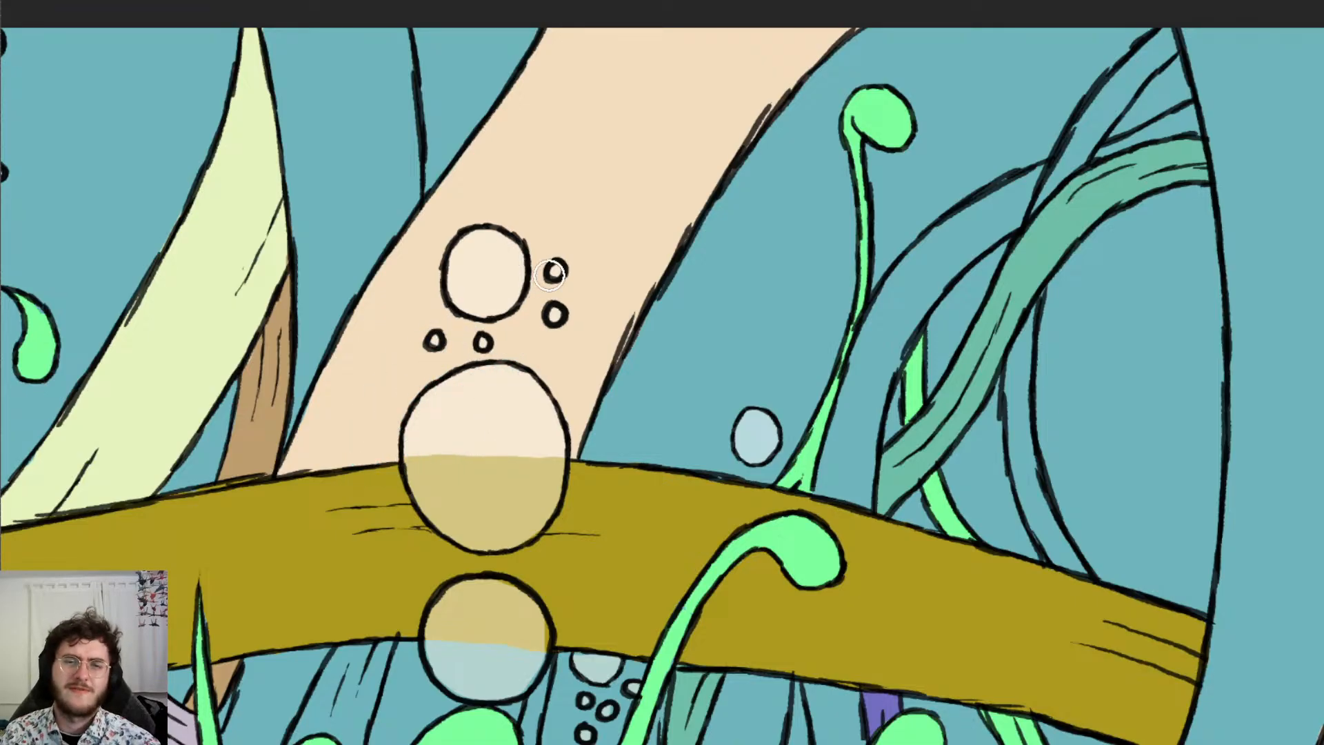
pyautogui.scroll(5, 462, 509)
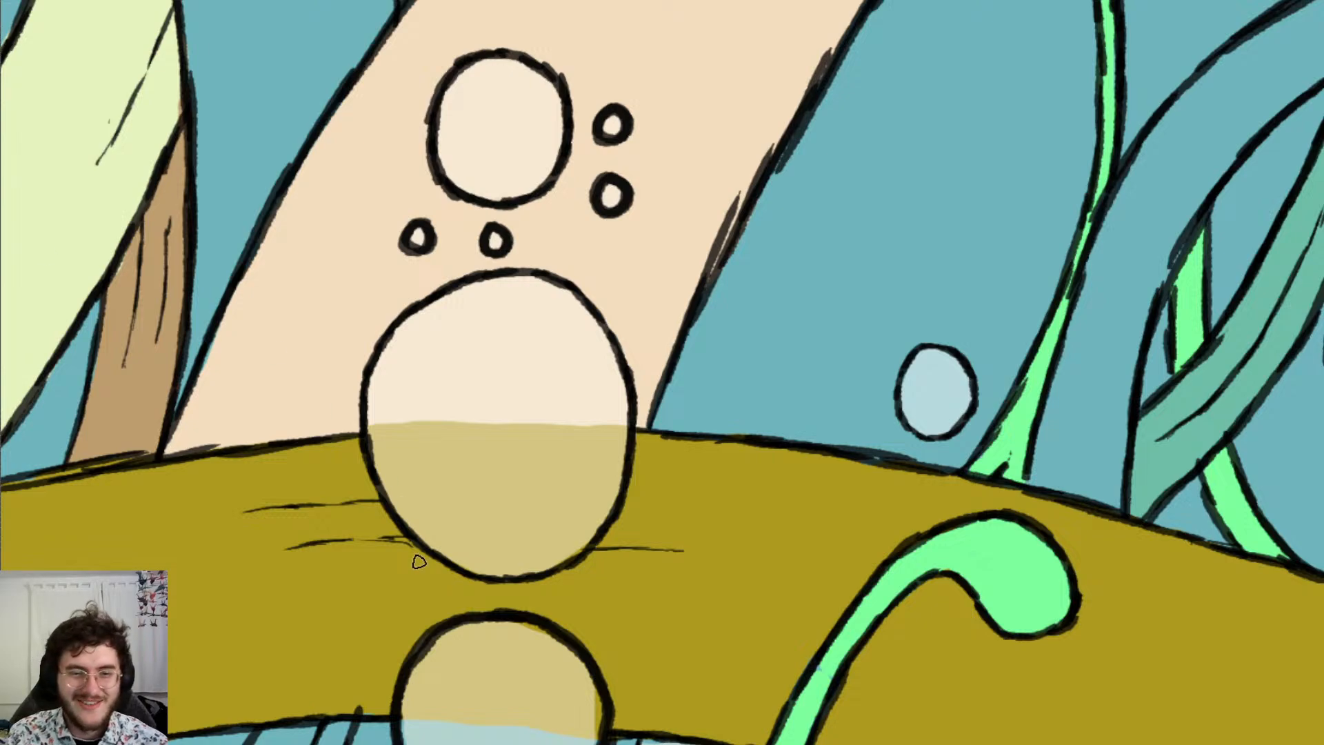
pyautogui.moveTo(362, 430); pyautogui.dragTo(441, 415)
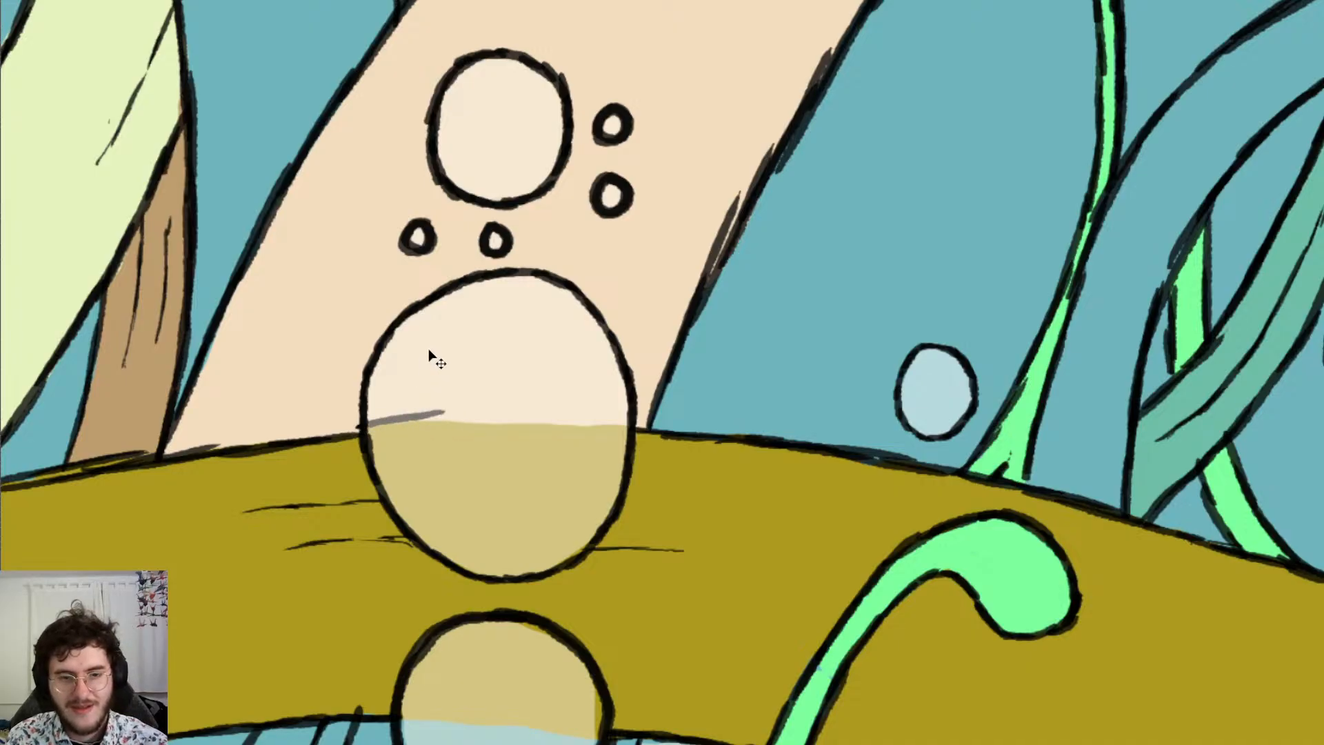
pyautogui.hotkey('ctrl', 'z')
pyautogui.hotkey('ctrl', 'z')
pyautogui.moveTo(364, 429)
pyautogui.mouseDown()
pyautogui.moveTo(612, 418)
pyautogui.moveTo(661, 436)
pyautogui.mouseUp()
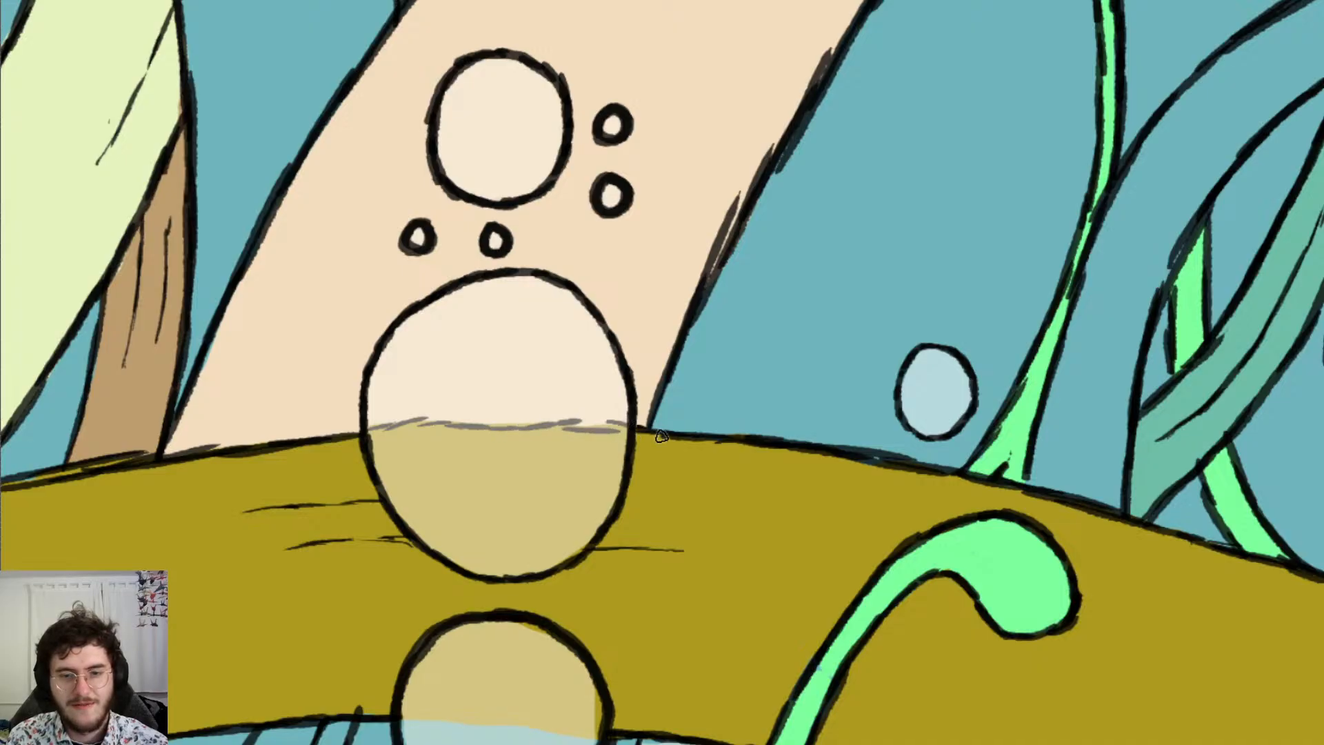
pyautogui.moveTo(354, 429)
pyautogui.mouseDown()
pyautogui.moveTo(606, 421)
pyautogui.moveTo(648, 446)
pyautogui.mouseUp()
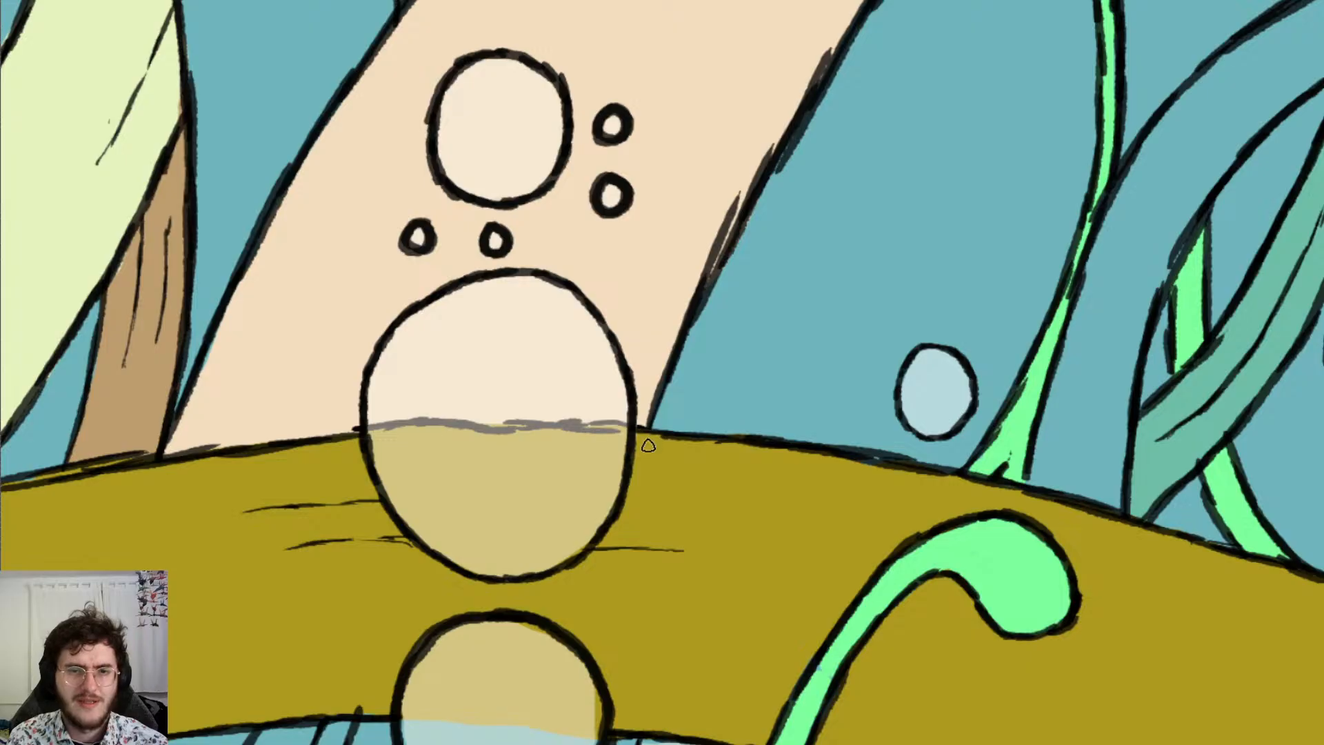
pyautogui.hotkey('ctrl', 'z')
pyautogui.hotkey('ctrl', 'z')
pyautogui.hotkey('ctrl', 'z')
pyautogui.hotkey('ctrl', 'z')
pyautogui.hotkey('ctrl', 'z')
pyautogui.hotkey('ctrl', 'z')
pyautogui.hotkey('ctrl', 'z')
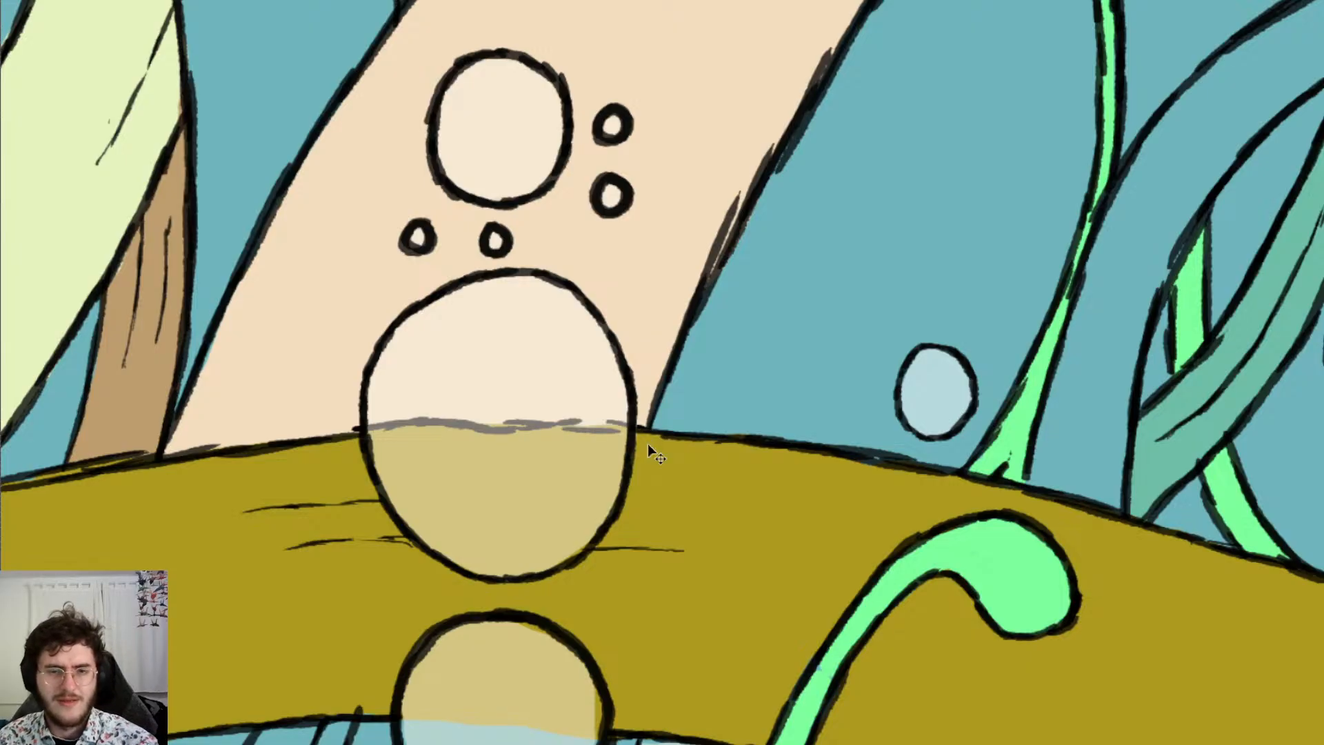
pyautogui.hotkey('ctrl', 'z')
pyautogui.hotkey('ctrl', 'z')
pyautogui.hotkey('ctrl', 'z')
pyautogui.hotkey('ctrl', 'z')
pyautogui.hotkey('ctrl', 'z')
pyautogui.hotkey('ctrl', 'z')
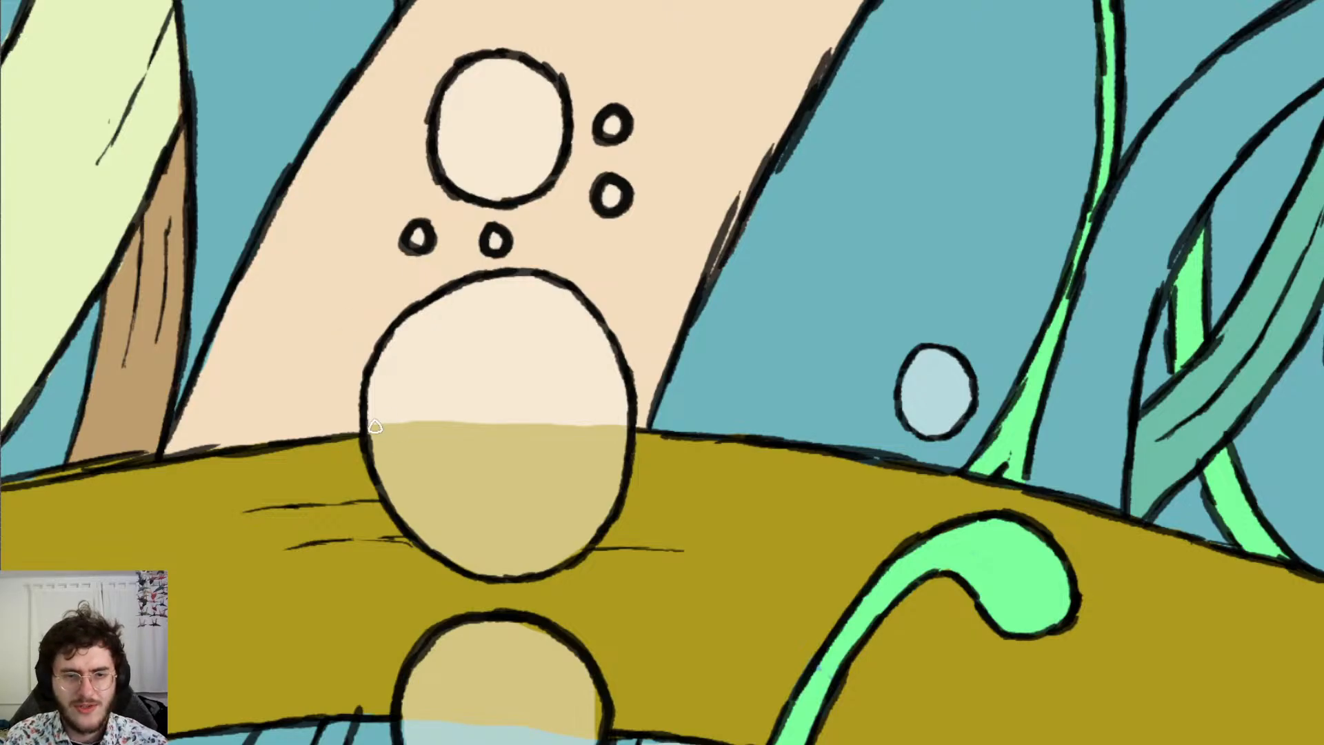
# Draw thin lines continuing the gold ring's upper and lower edges through the two translucent bubbles overlapping it
pyautogui.moveTo(373, 426); pyautogui.dragTo(631, 429)
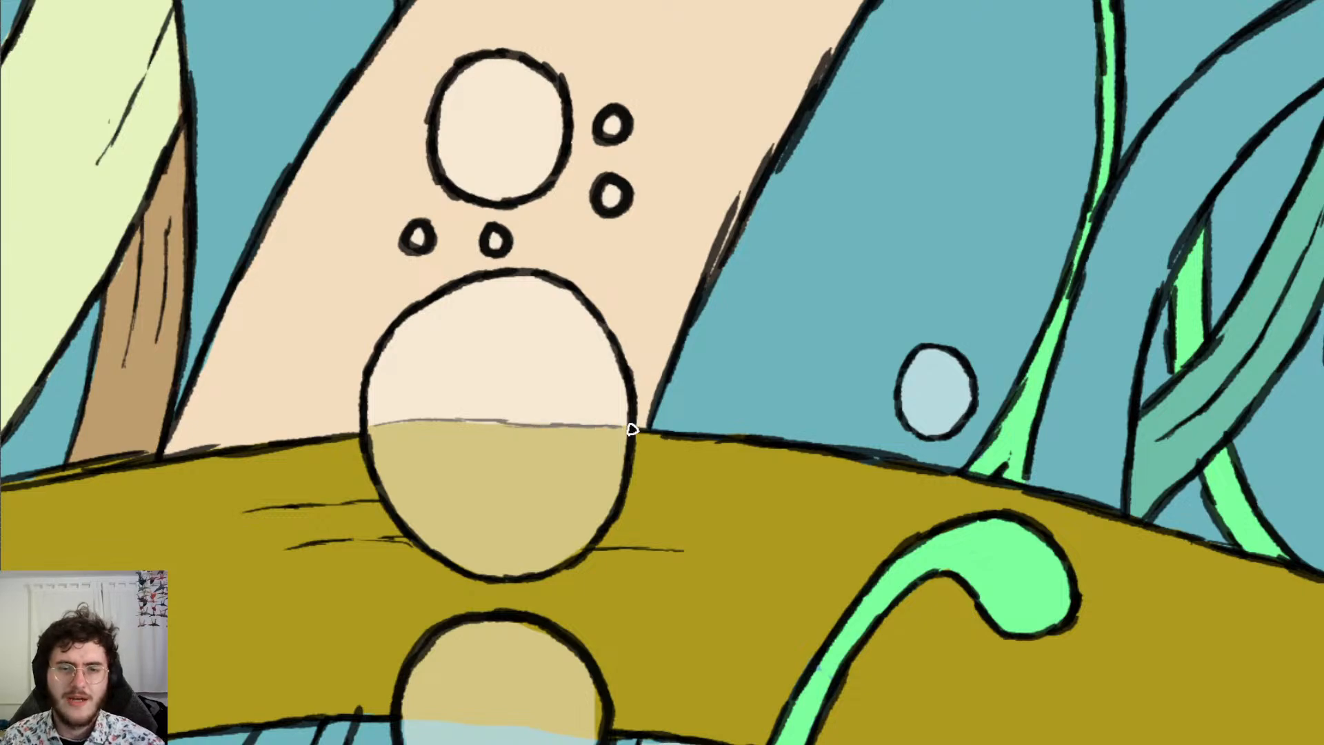
pyautogui.scroll(-5, 631, 429)
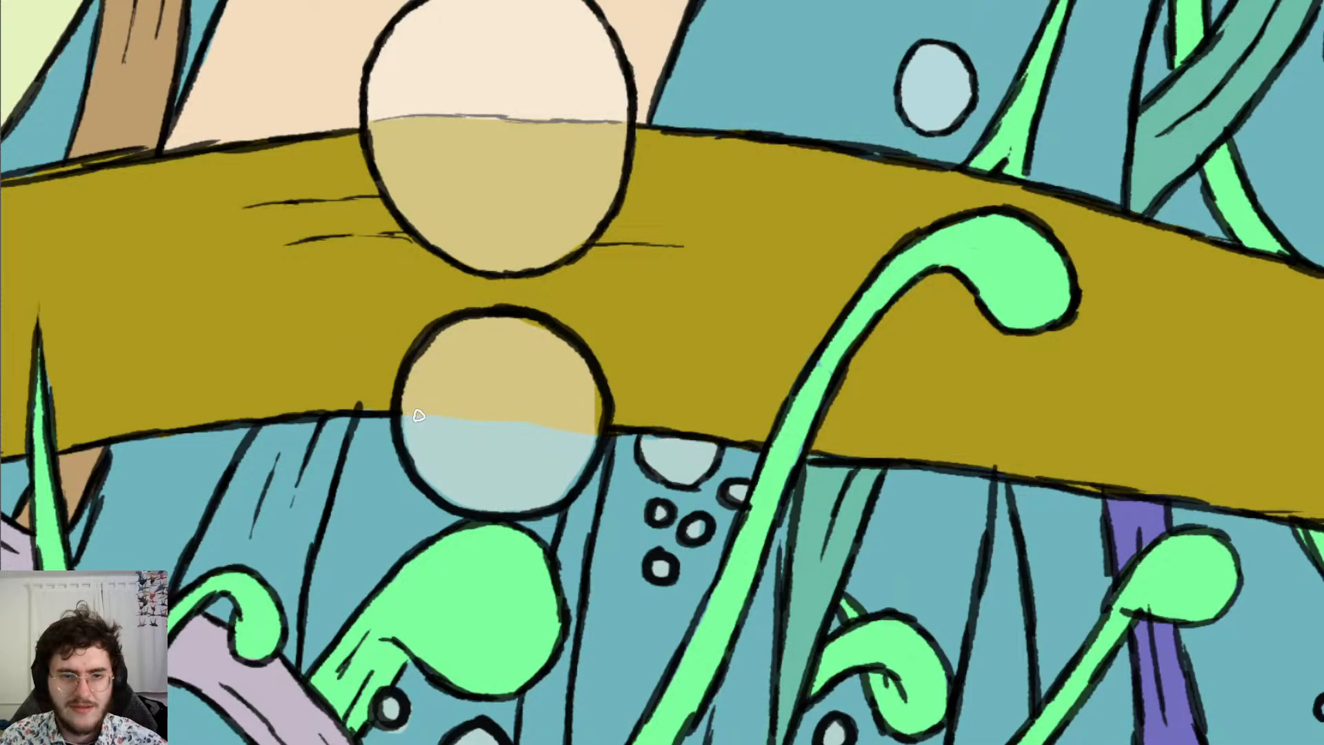
pyautogui.moveTo(409, 414); pyautogui.dragTo(583, 433)
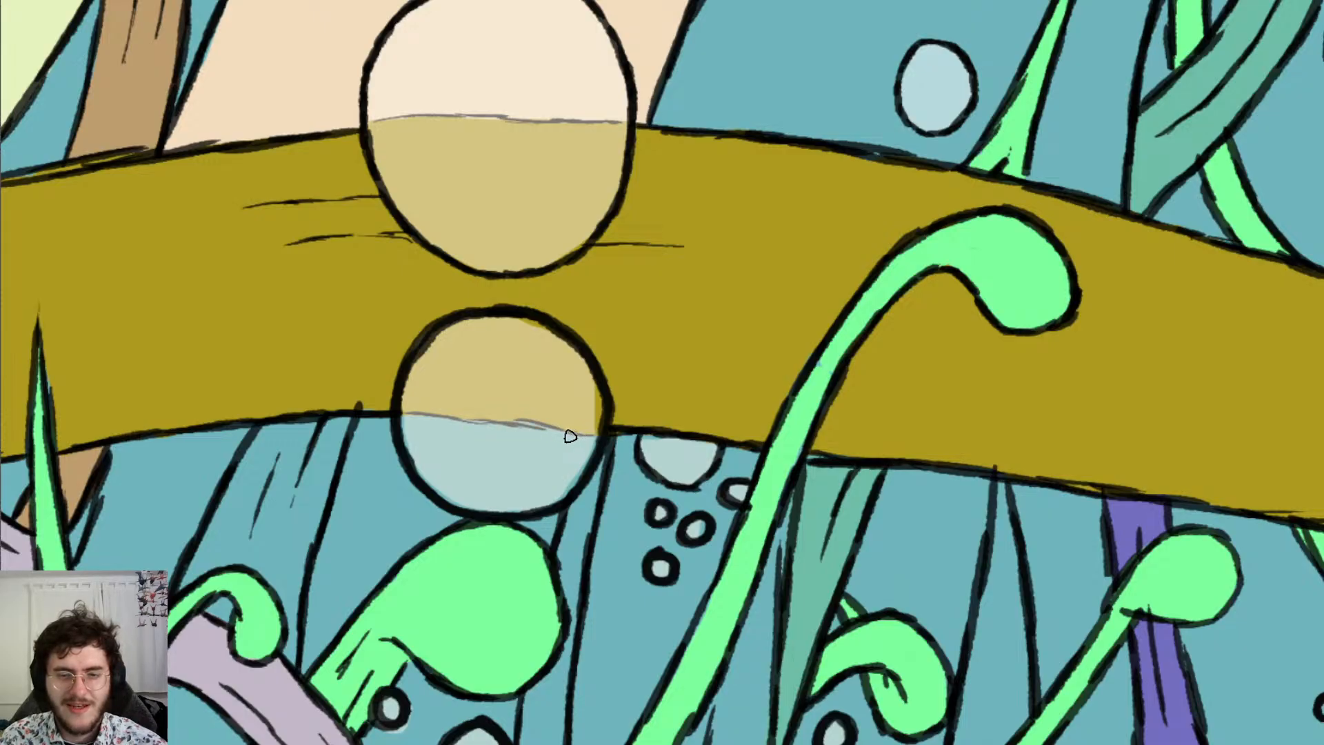
# Review the whole artwork and examine the strands and bubbles around the headdress and gold ring for unpainted areas
pyautogui.scroll(-8, 597, 305)
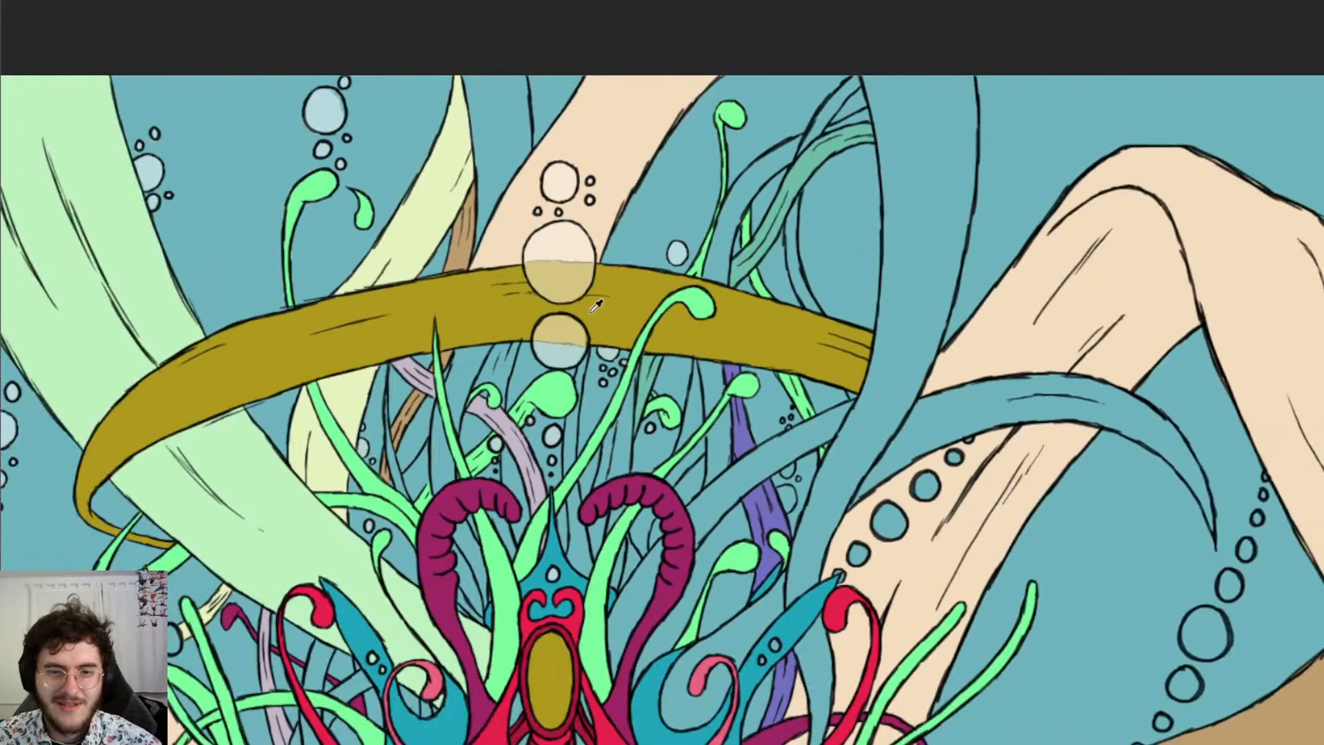
pyautogui.scroll(-2, 597, 306)
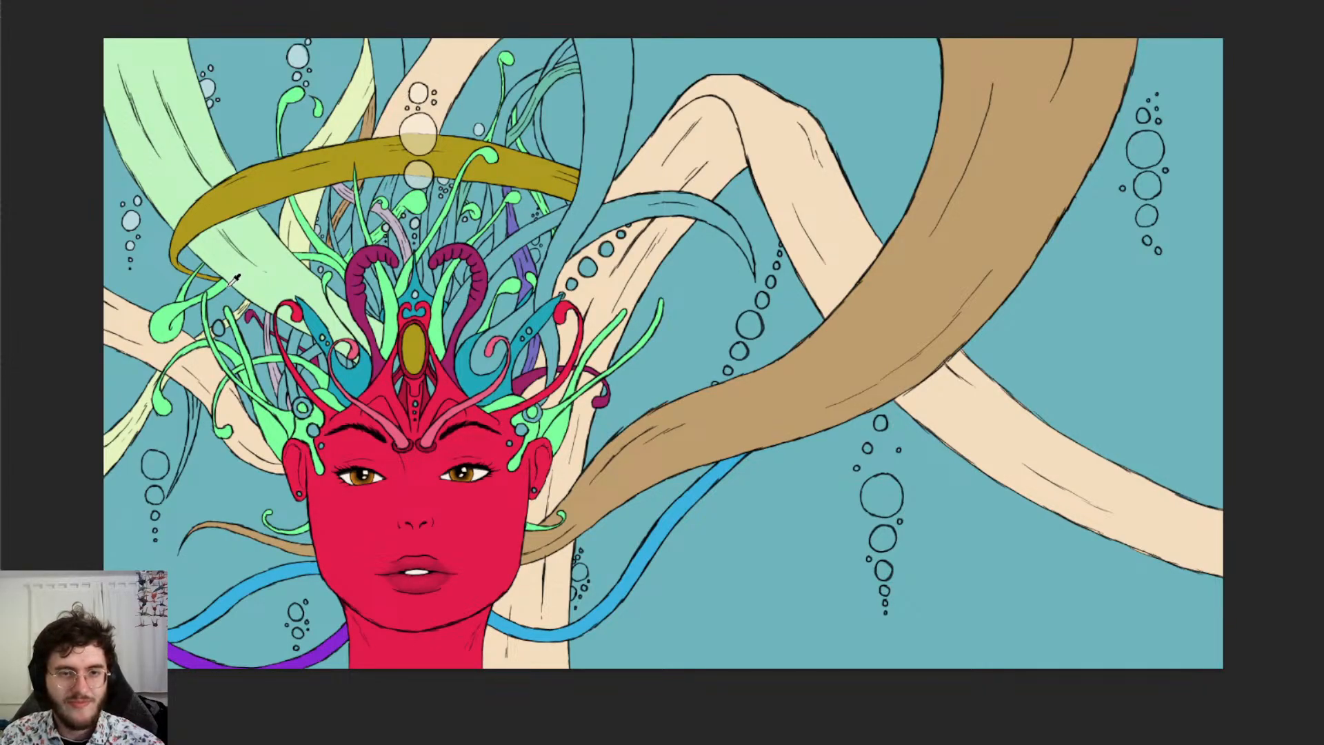
pyautogui.scroll(2, 529, 219)
pyautogui.scroll(4, 389, 408)
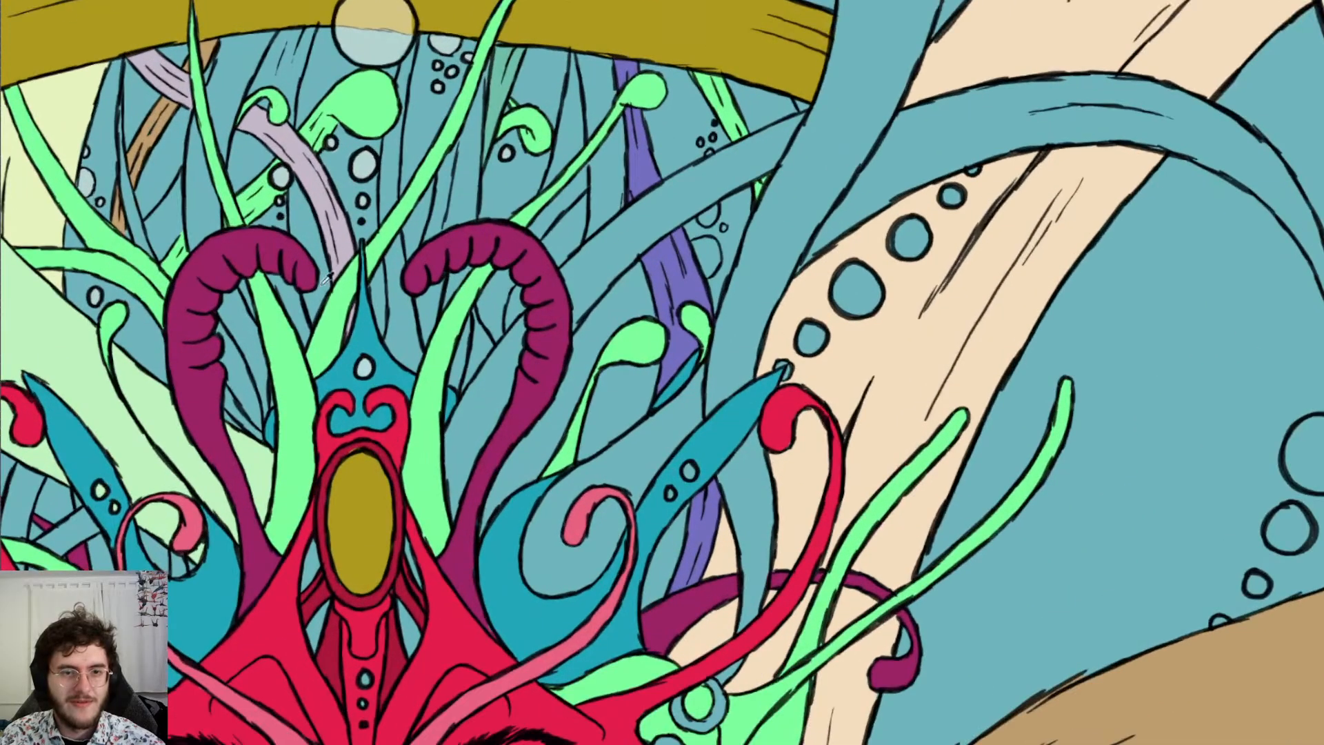
pyautogui.scroll(-3, 269, 317)
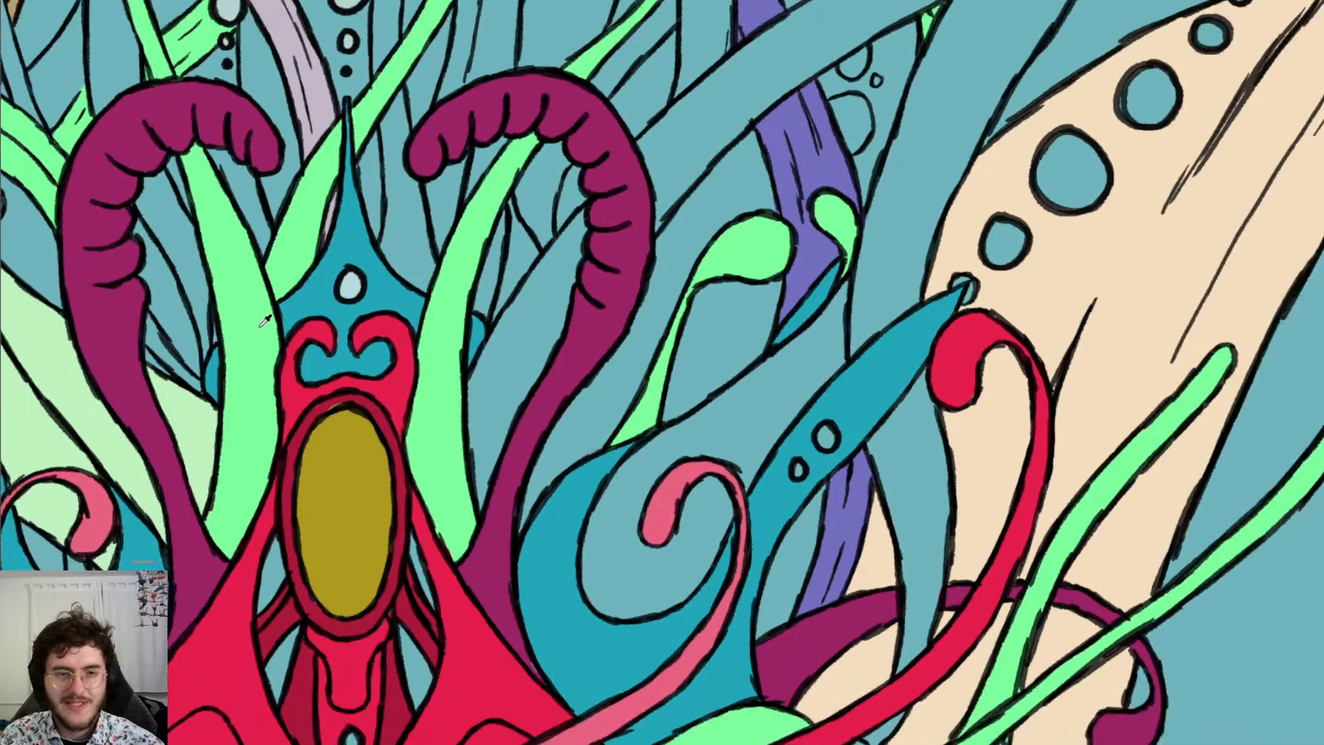
pyautogui.scroll(-2, 265, 320)
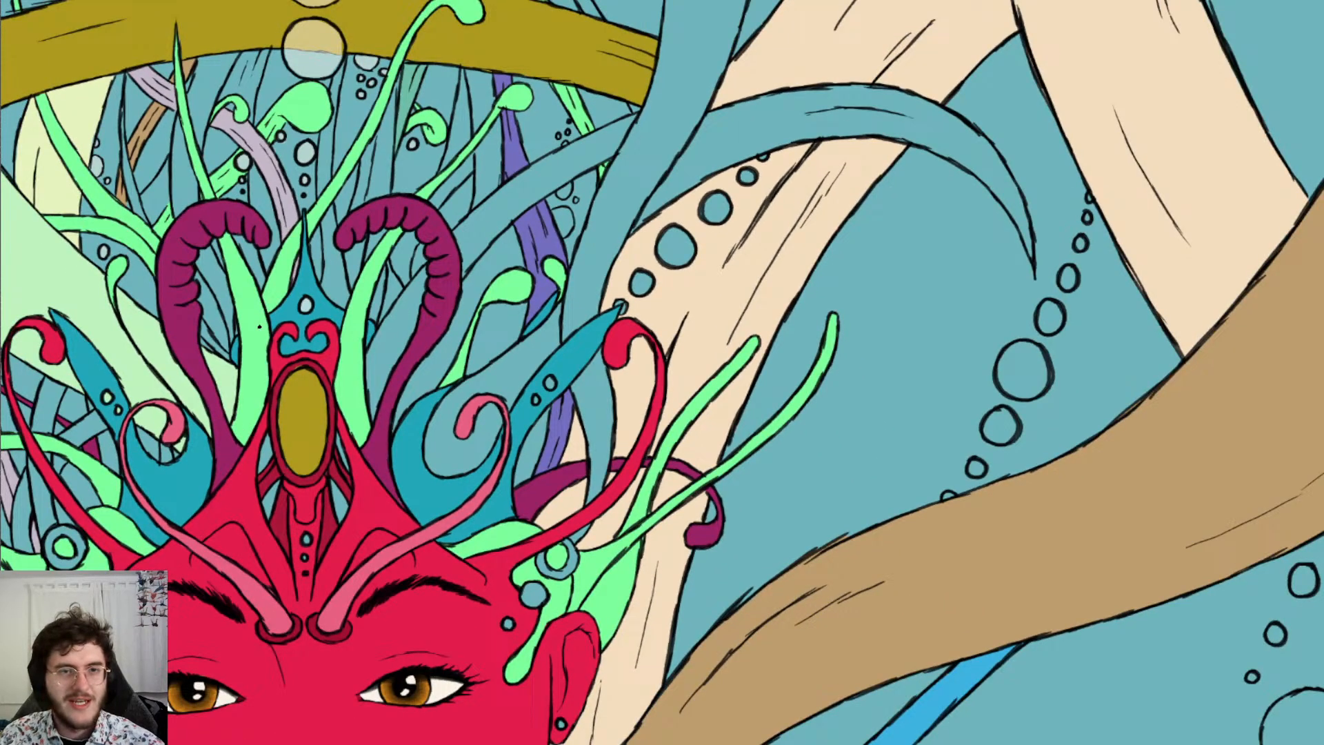
pyautogui.hscroll(-5, 260, 330)
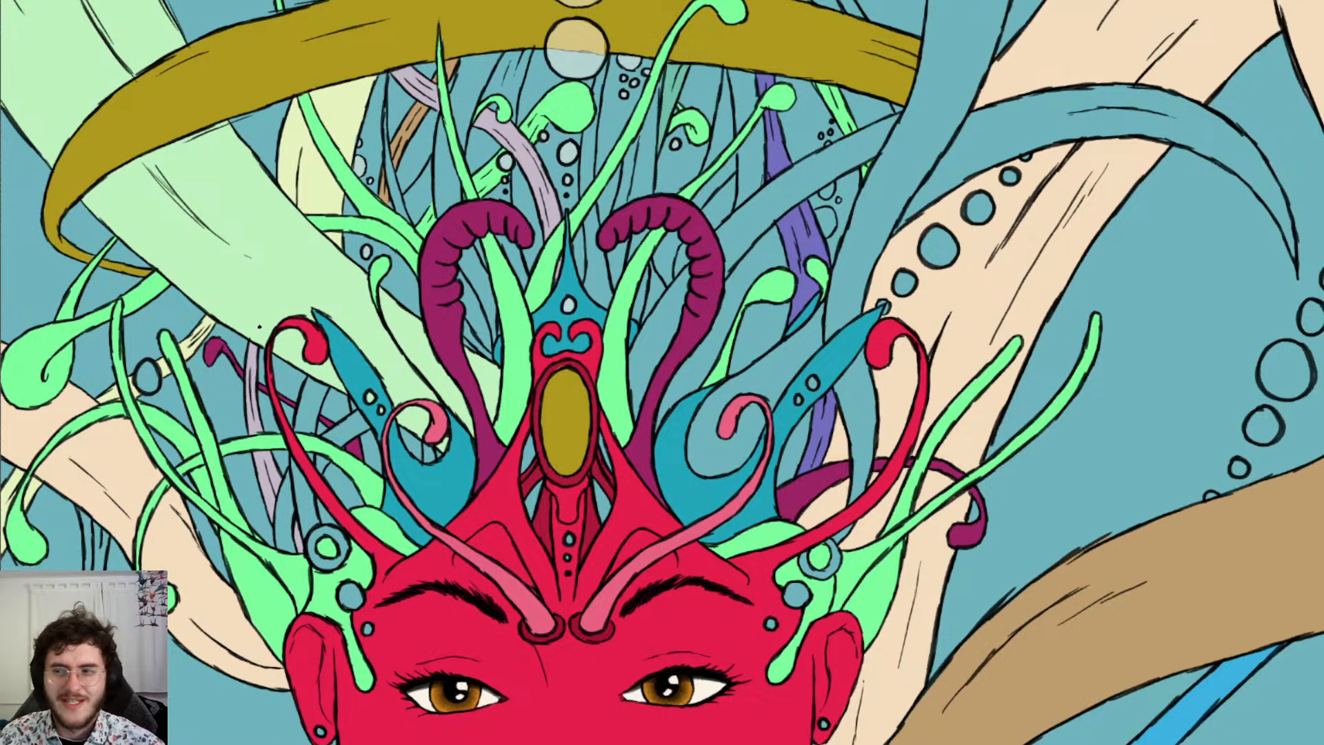
pyautogui.scroll(5, 521, 271)
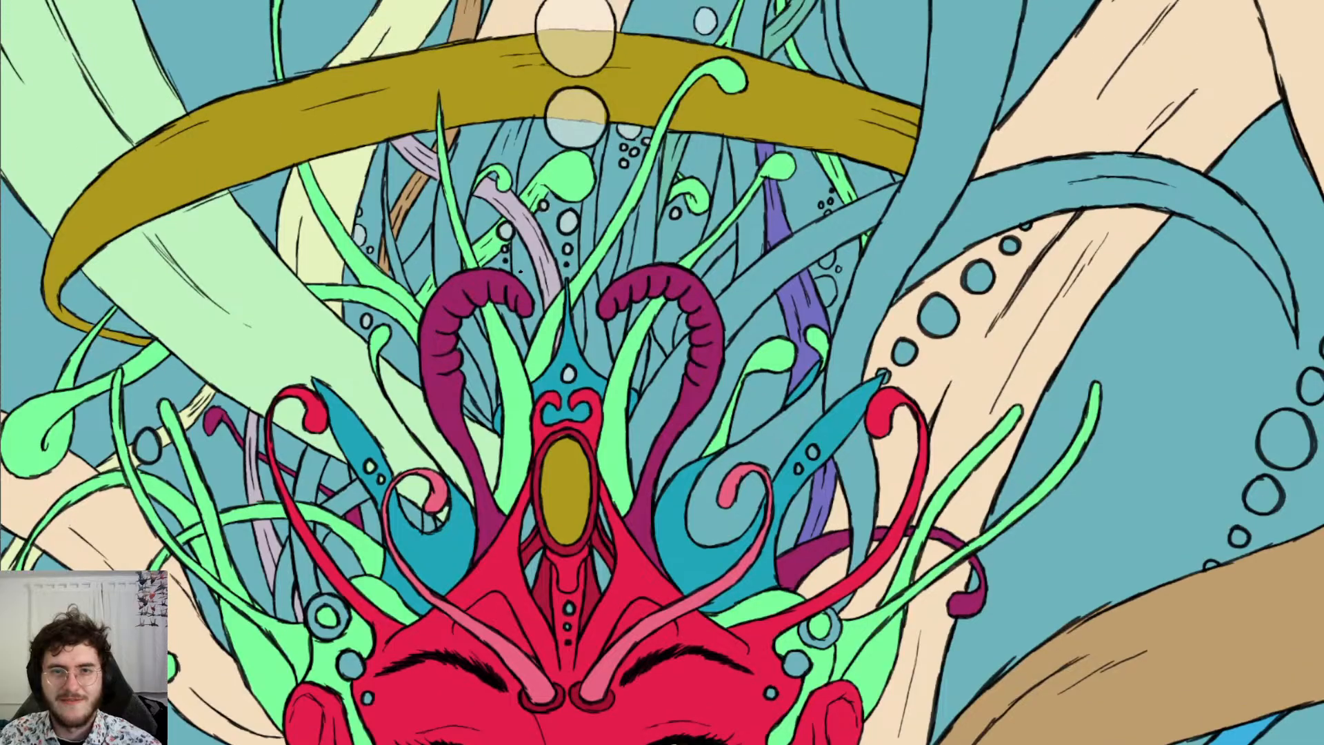
pyautogui.hotkey('ctrl', '0')
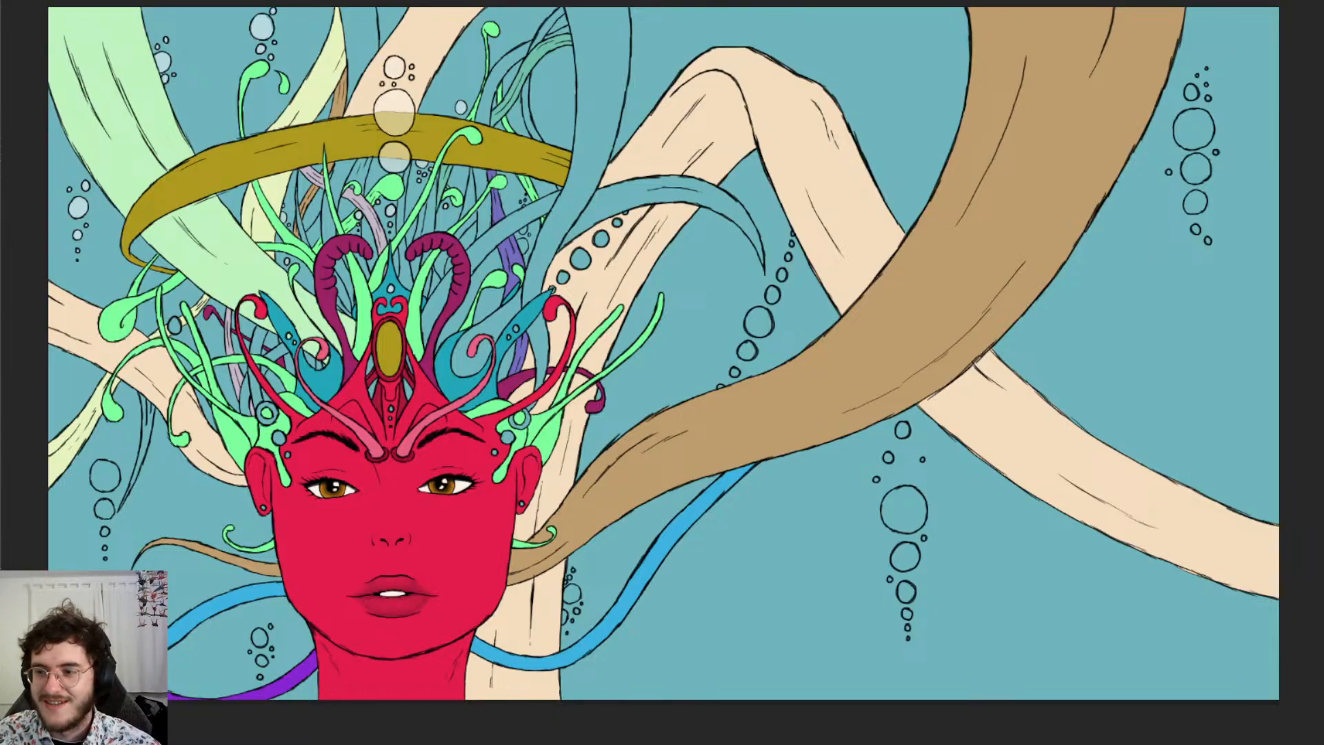
# Set the bubble fill to 50% opacity and paint the bubbles along the peach strand beside the headdress translucent white
pyautogui.hotkey('ctrl', 'z')
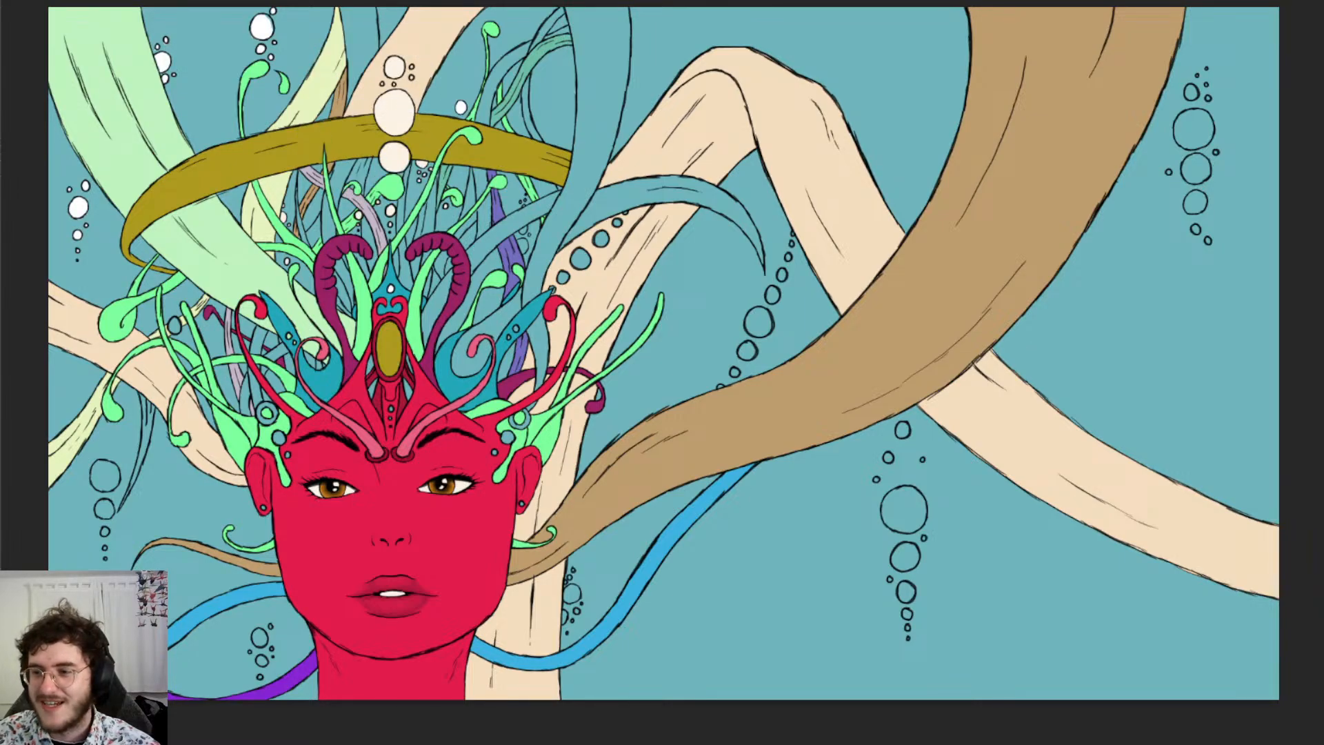
pyautogui.press('5')
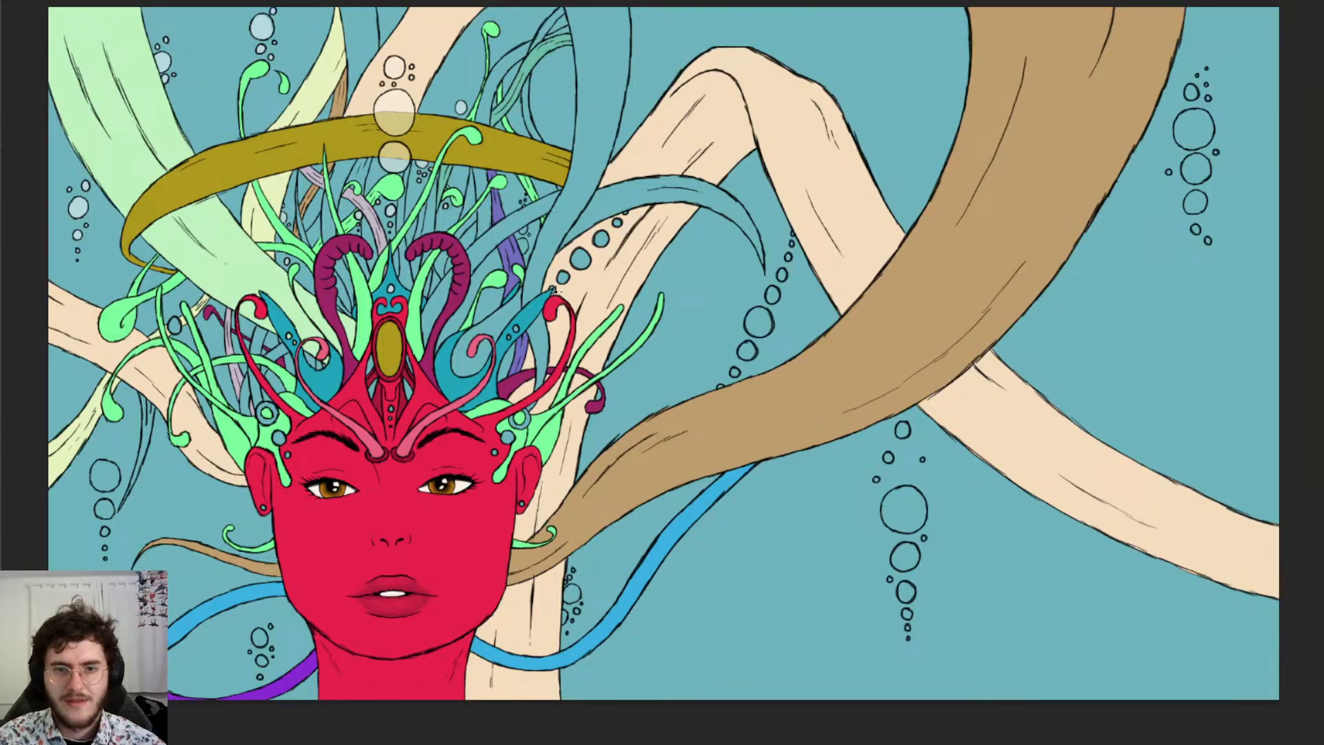
pyautogui.scroll(5, 555, 287)
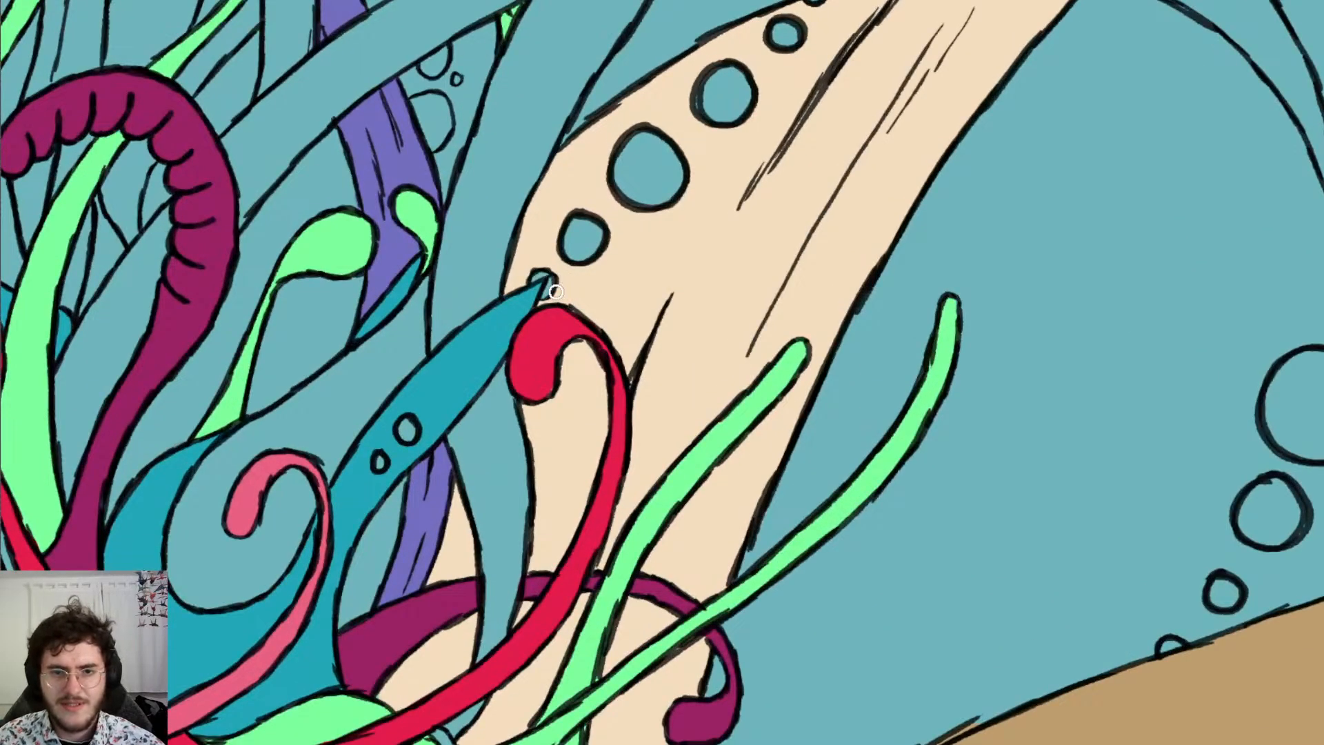
pyautogui.moveTo(571, 229)
pyautogui.mouseDown()
pyautogui.moveTo(584, 225)
pyautogui.moveTo(575, 243)
pyautogui.moveTo(573, 220)
pyautogui.moveTo(569, 248)
pyautogui.moveTo(586, 255)
pyautogui.moveTo(594, 228)
pyautogui.mouseUp()
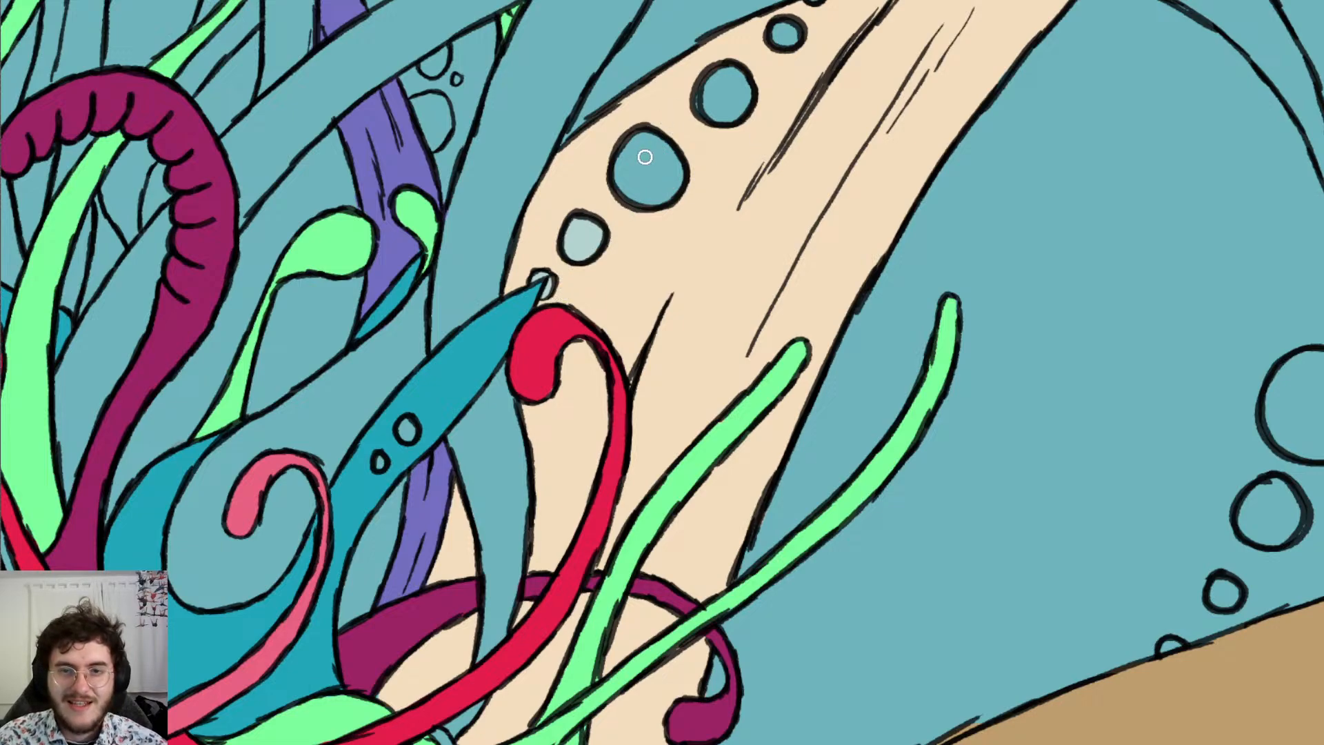
pyautogui.moveTo(650, 131)
pyautogui.mouseDown()
pyautogui.moveTo(622, 175)
pyautogui.moveTo(658, 203)
pyautogui.moveTo(669, 163)
pyautogui.moveTo(651, 141)
pyautogui.moveTo(638, 186)
pyautogui.moveTo(642, 148)
pyautogui.moveTo(647, 157)
pyautogui.mouseUp()
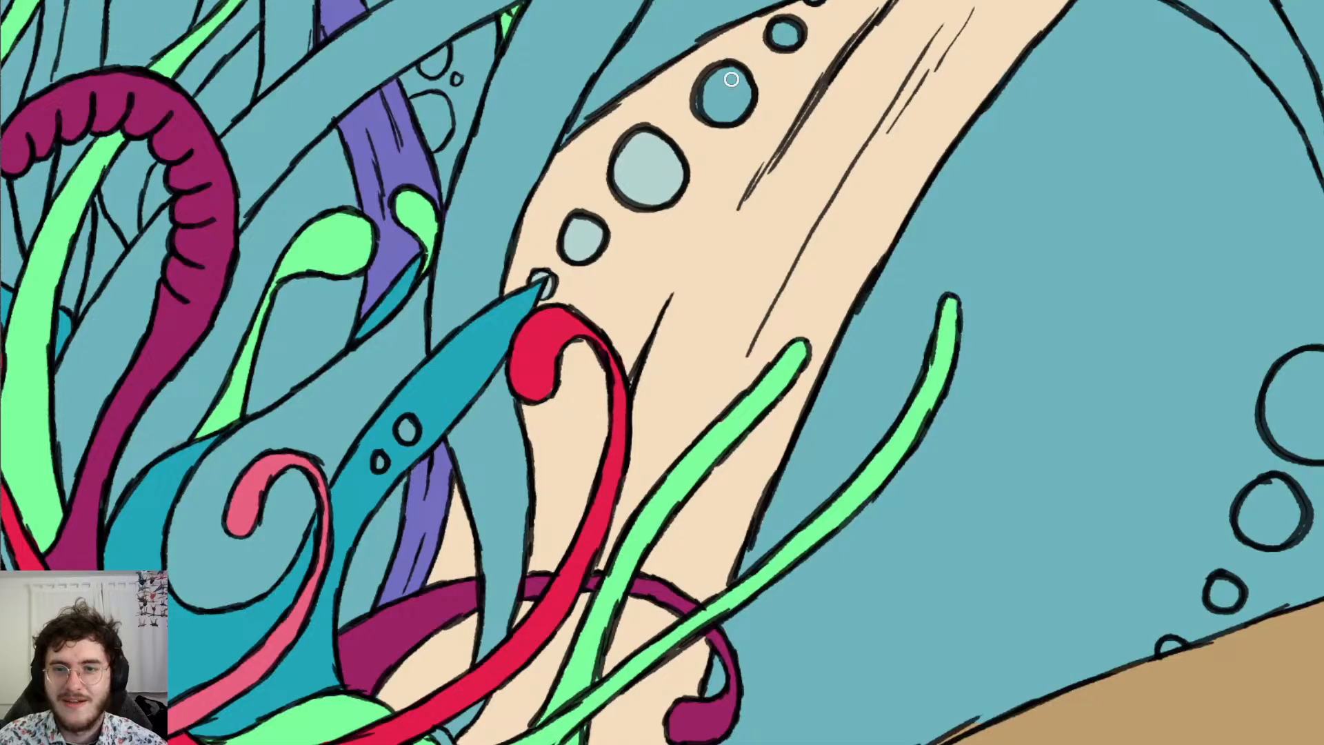
pyautogui.moveTo(735, 75)
pyautogui.mouseDown()
pyautogui.moveTo(709, 75)
pyautogui.moveTo(716, 124)
pyautogui.moveTo(741, 86)
pyautogui.moveTo(718, 77)
pyautogui.moveTo(717, 115)
pyautogui.mouseUp()
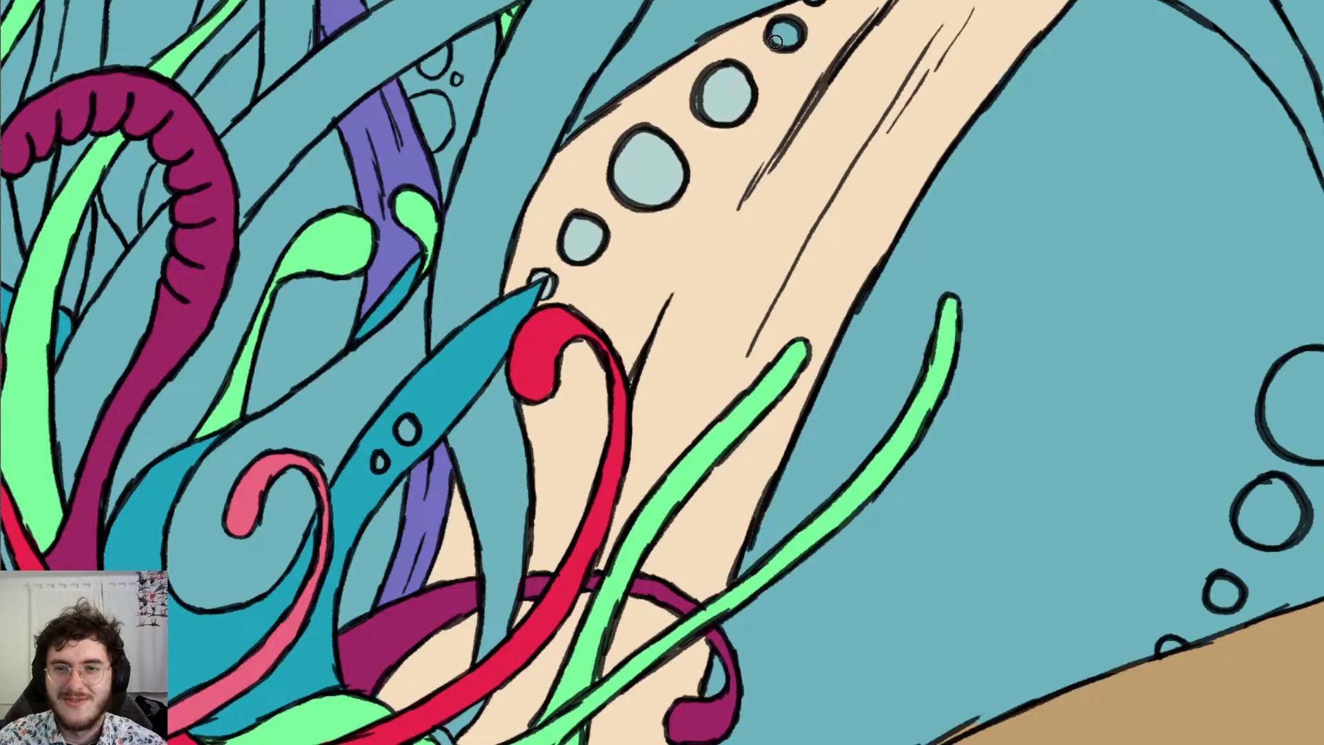
pyautogui.moveTo(778, 38); pyautogui.dragTo(815, 7)
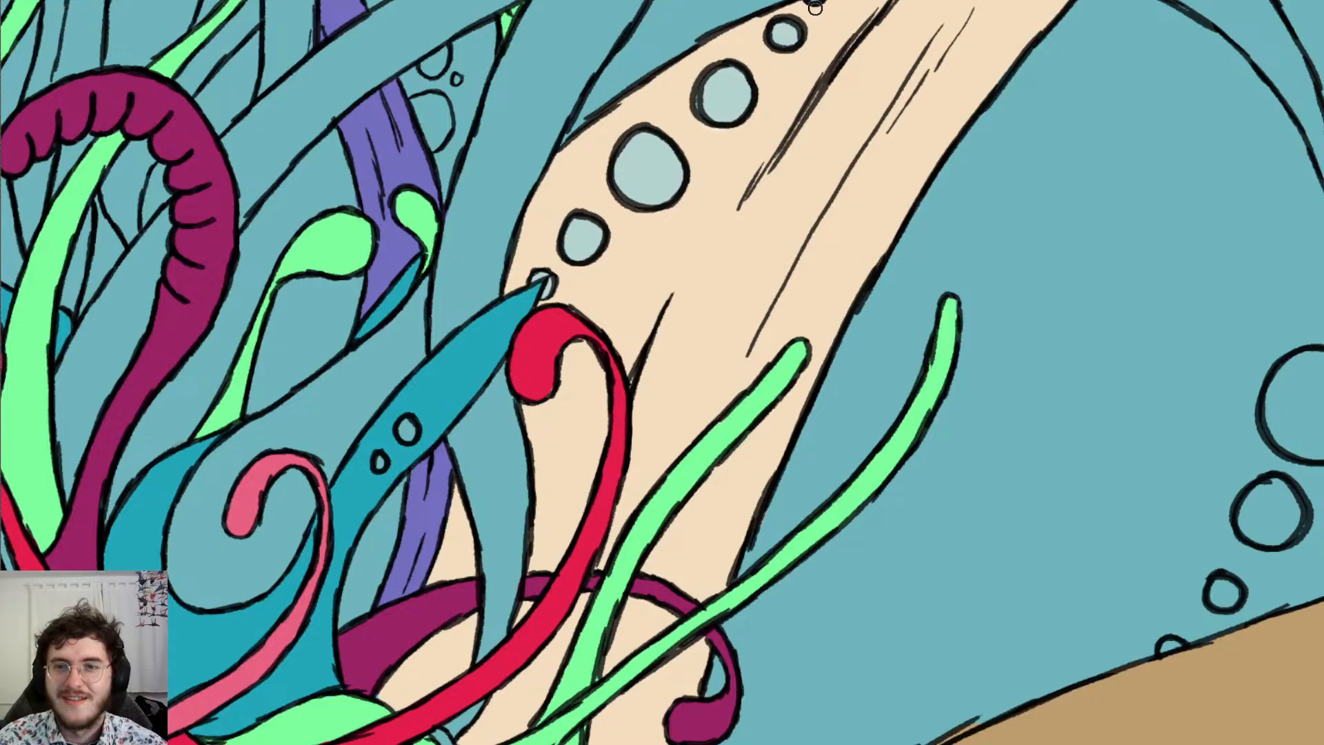
pyautogui.scroll(2, 812, 7)
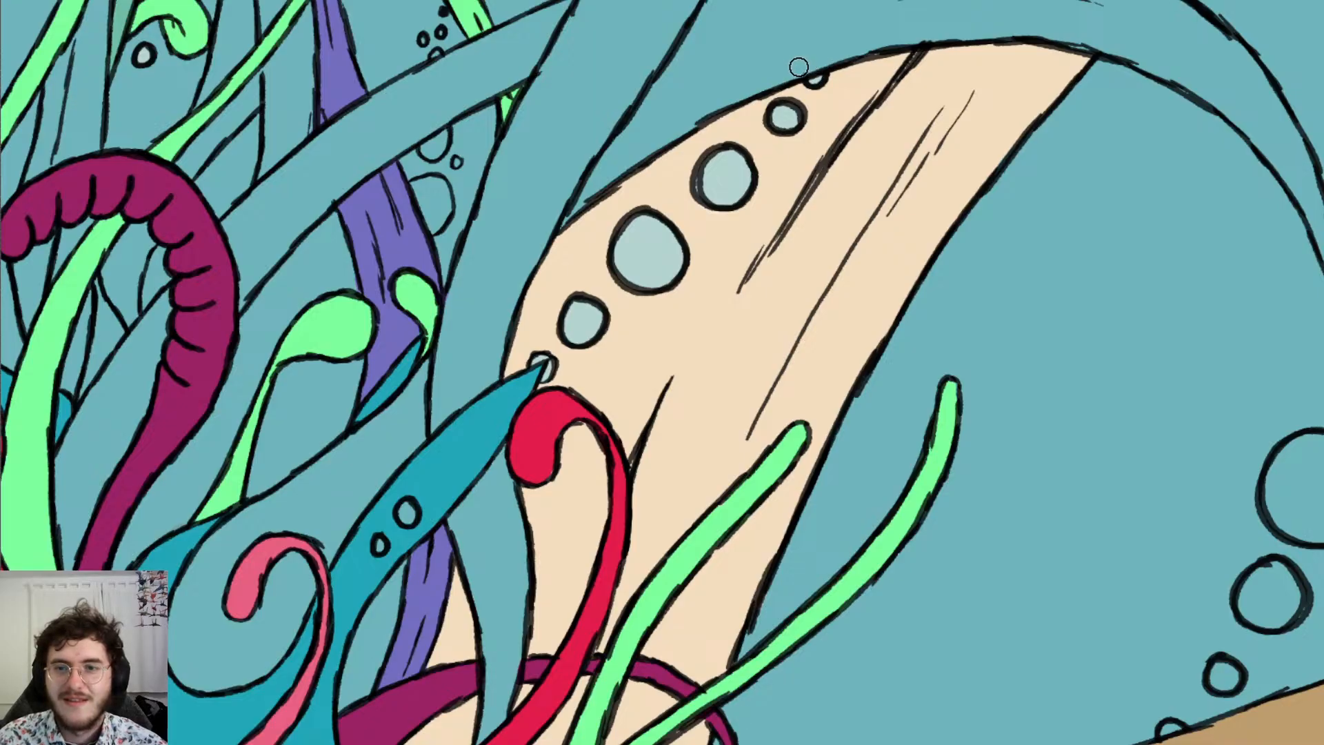
# Paint the upper bubbles in the chain between the curled blue strand's tip and the brown strand translucent white, including the largest one
pyautogui.scroll(-3, 819, 55)
pyautogui.scroll(-3, 1000, 355)
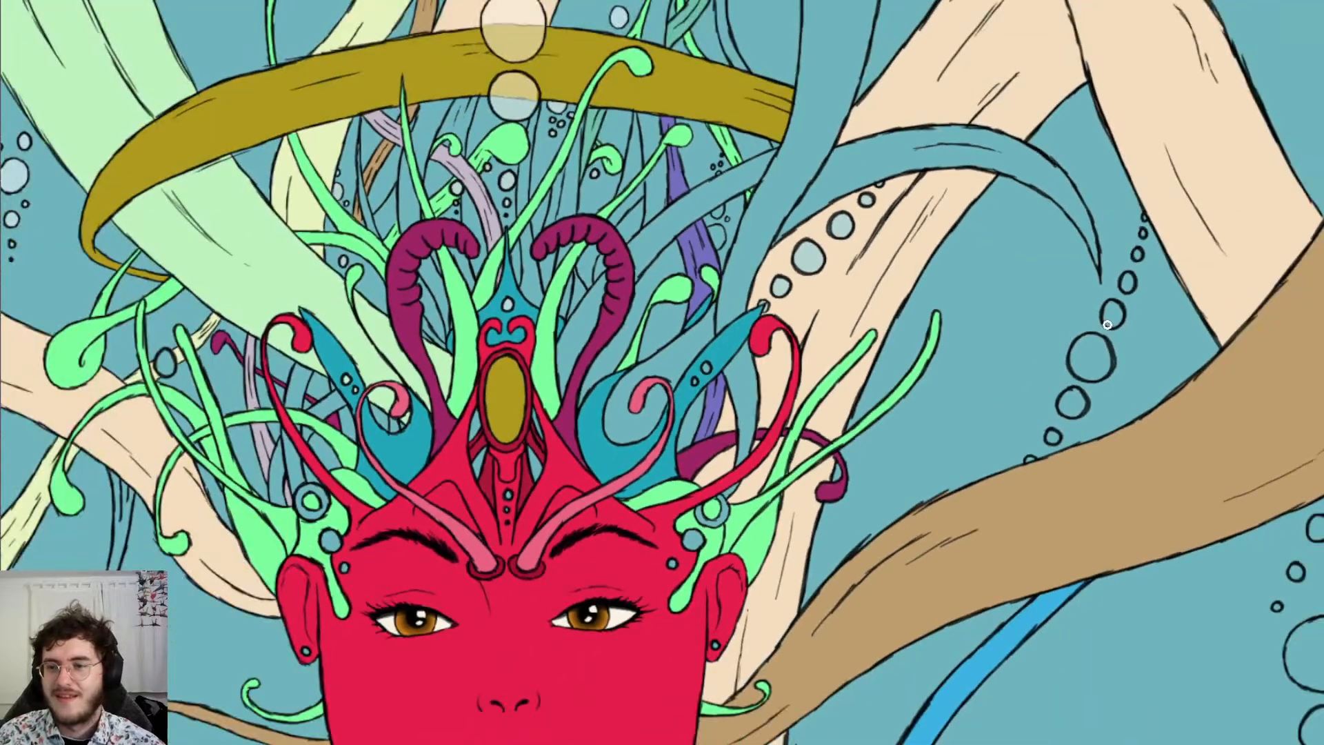
pyautogui.hscroll(4, 1111, 332)
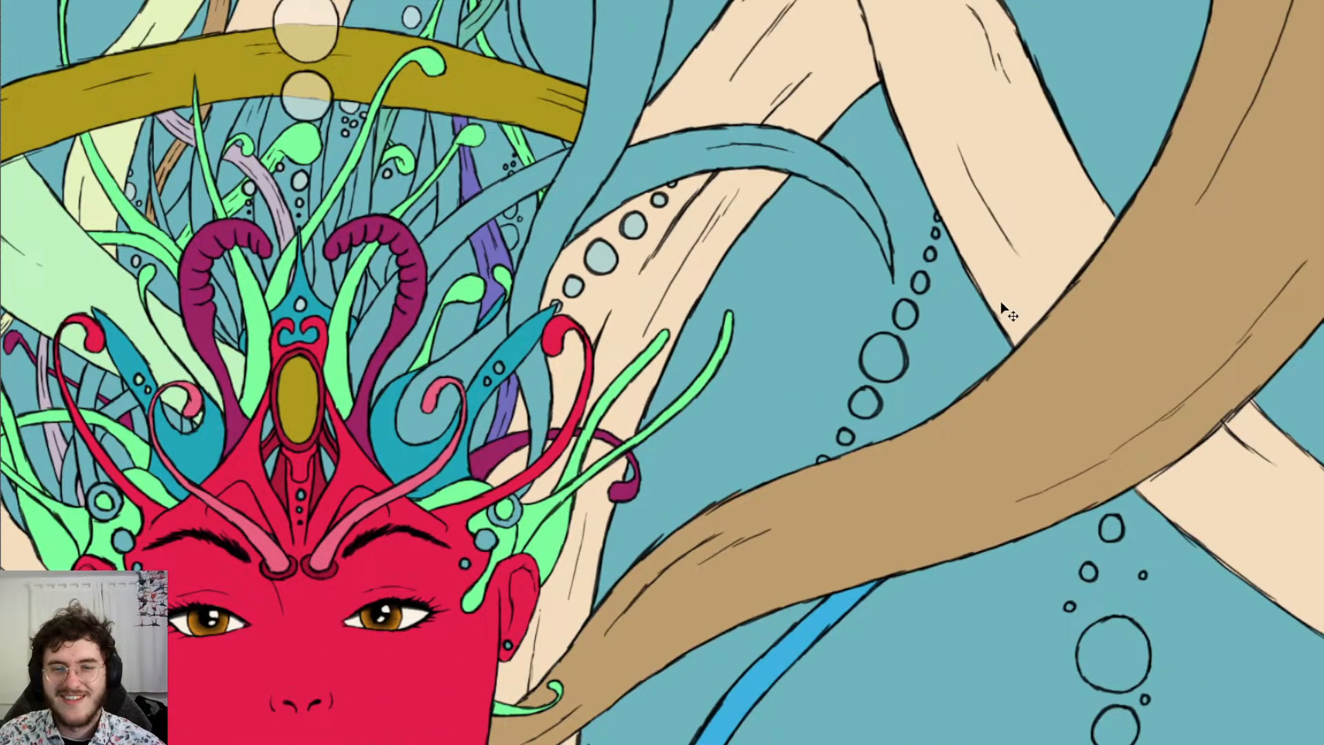
pyautogui.hscroll(2, 1004, 305)
pyautogui.scroll(3, 898, 325)
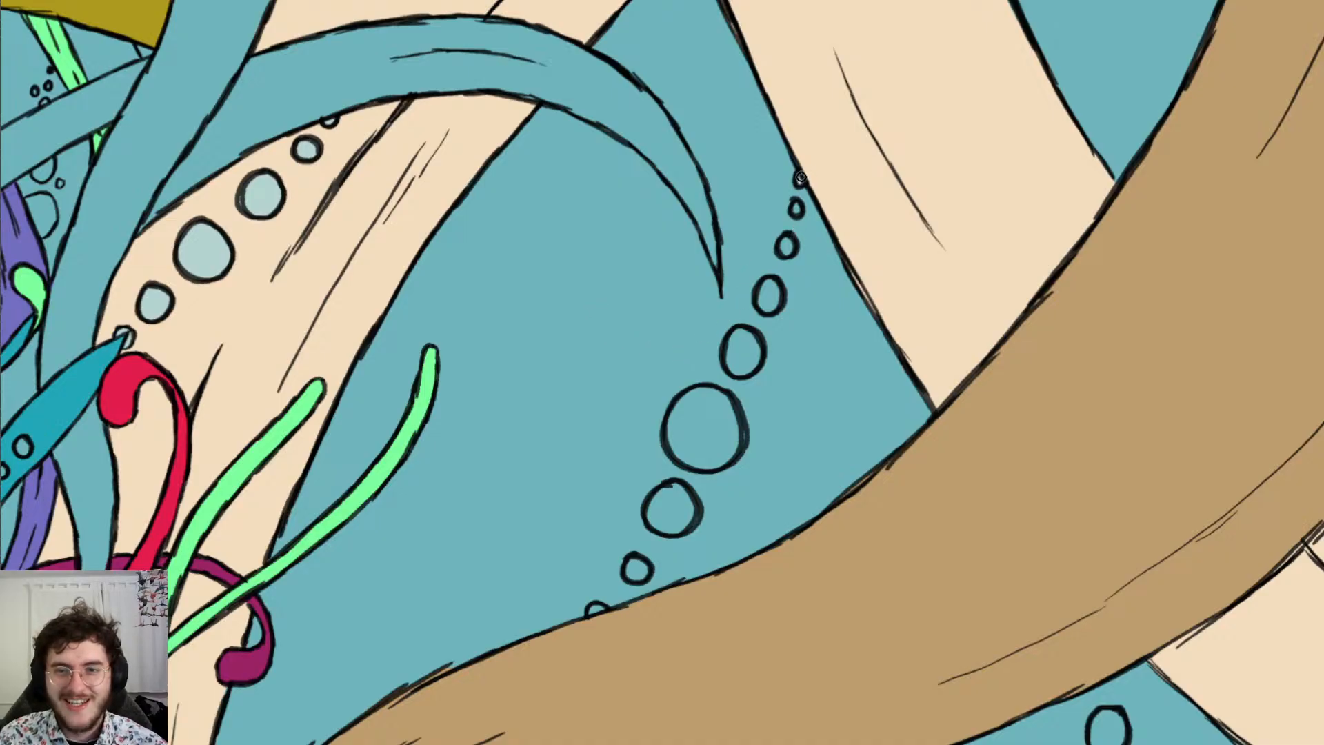
pyautogui.click(790, 247)
pyautogui.moveTo(772, 286)
pyautogui.mouseDown()
pyautogui.moveTo(766, 299)
pyautogui.moveTo(775, 290)
pyautogui.mouseUp()
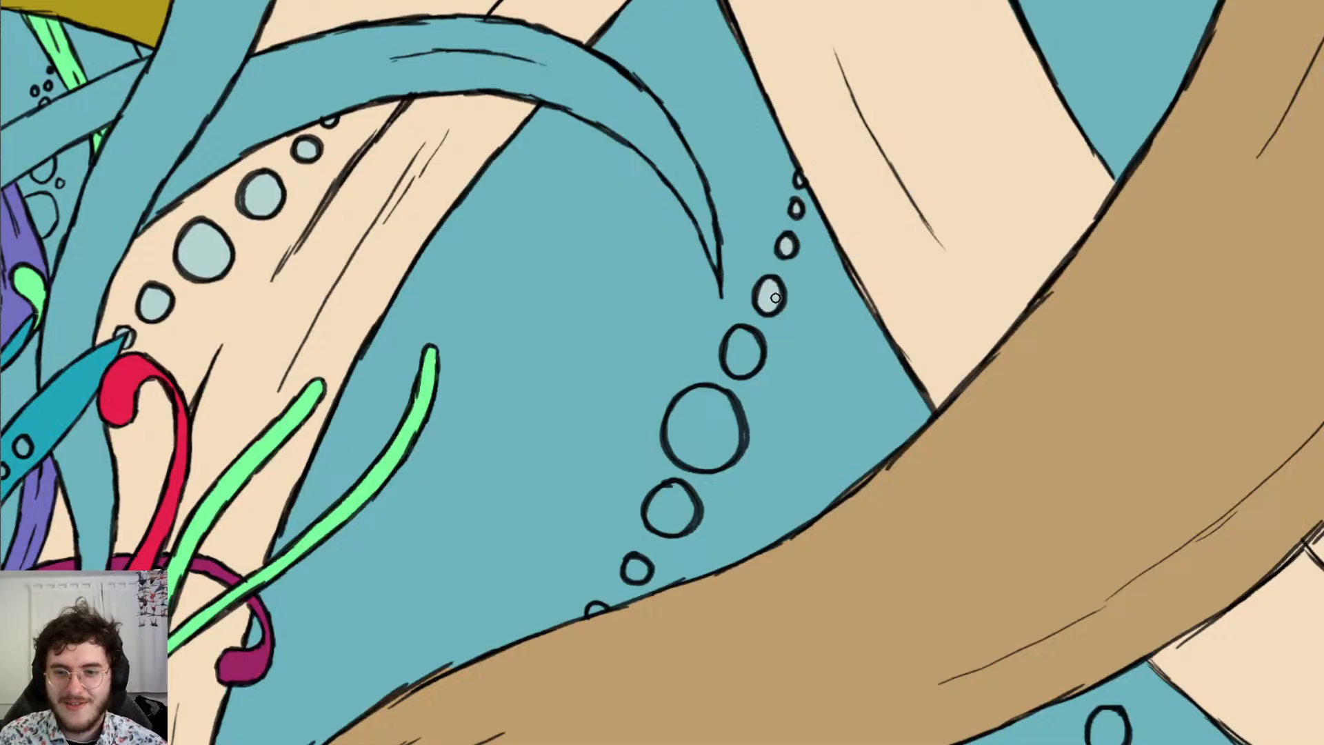
pyautogui.moveTo(739, 339)
pyautogui.mouseDown()
pyautogui.moveTo(731, 363)
pyautogui.moveTo(755, 338)
pyautogui.moveTo(737, 348)
pyautogui.moveTo(745, 356)
pyautogui.moveTo(700, 433)
pyautogui.moveTo(707, 395)
pyautogui.moveTo(683, 432)
pyautogui.moveTo(720, 407)
pyautogui.moveTo(738, 431)
pyautogui.moveTo(679, 459)
pyautogui.moveTo(698, 460)
pyautogui.moveTo(701, 437)
pyautogui.moveTo(689, 442)
pyautogui.mouseUp()
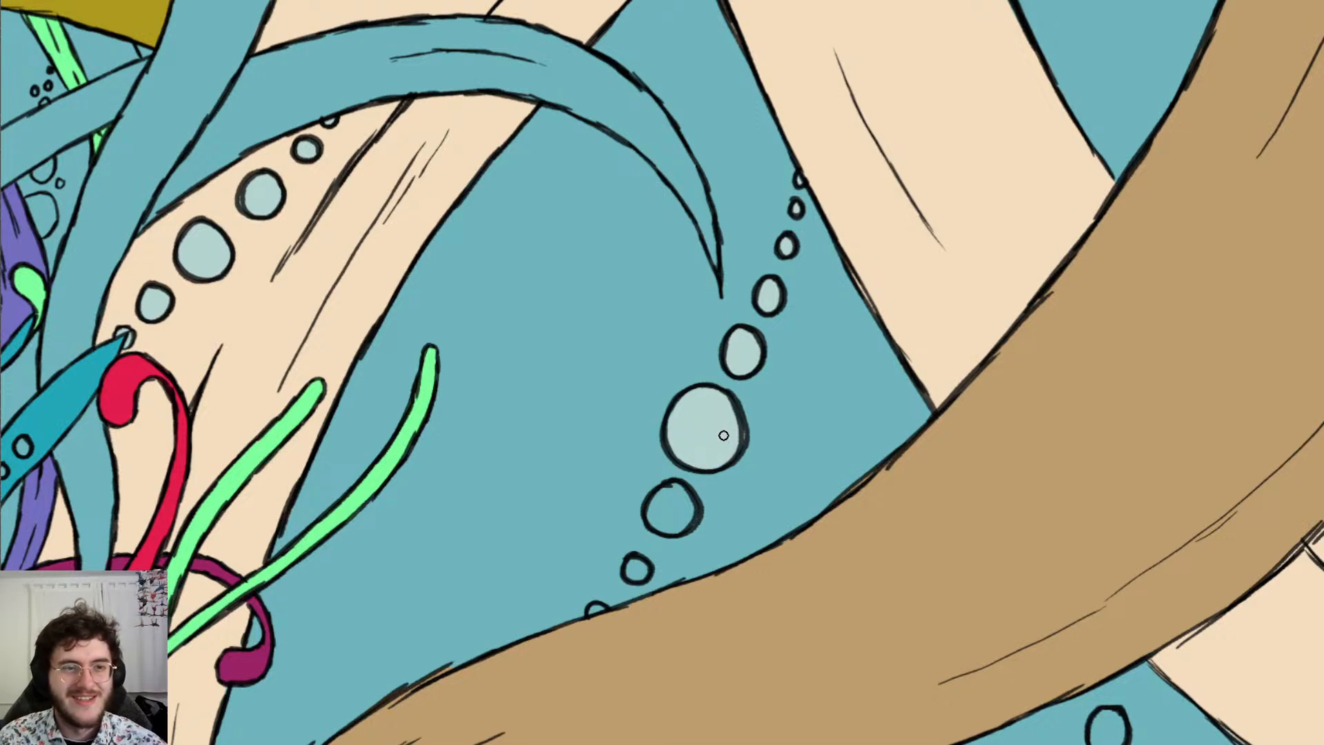
# Paint the chain's three lower bubbles translucent white, keeping the half bubble's fill off the brown strand
pyautogui.hscroll(-4, 722, 434)
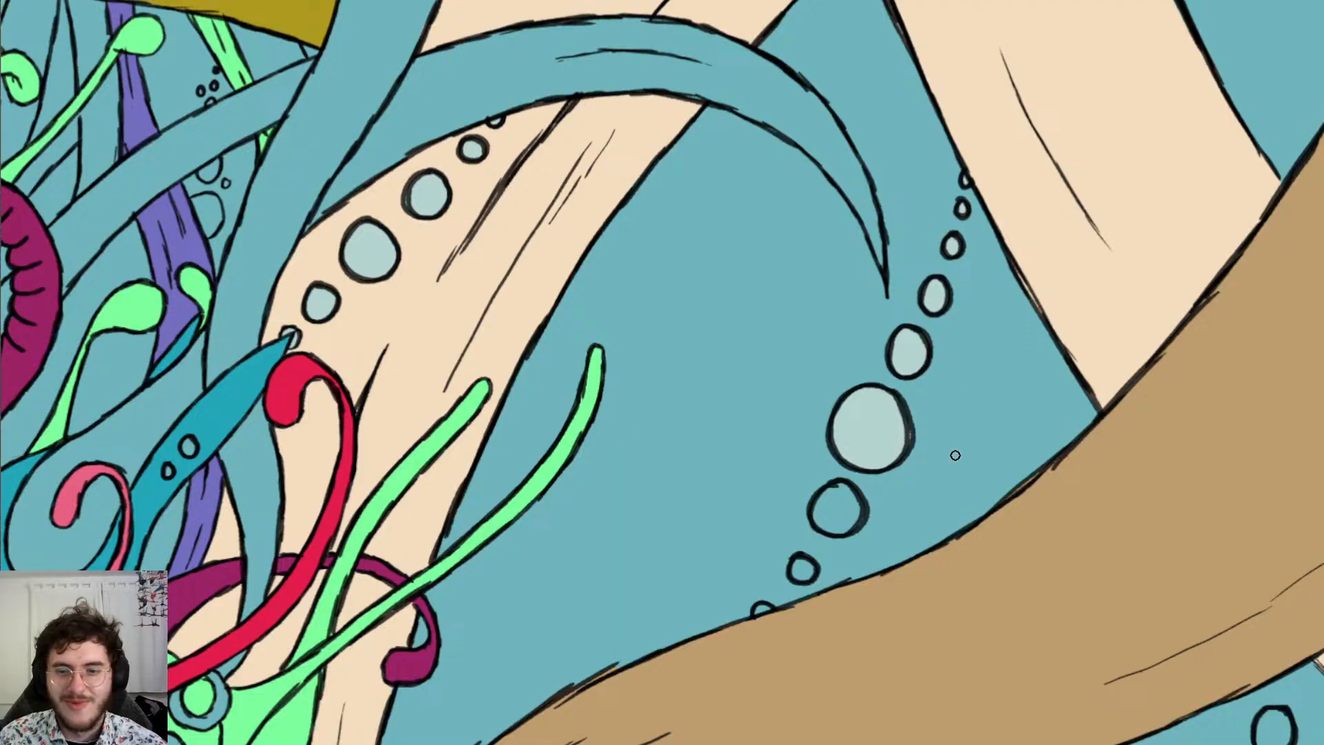
pyautogui.scroll(-1, 955, 457)
pyautogui.scroll(6, 960, 533)
pyautogui.scroll(3, 848, 486)
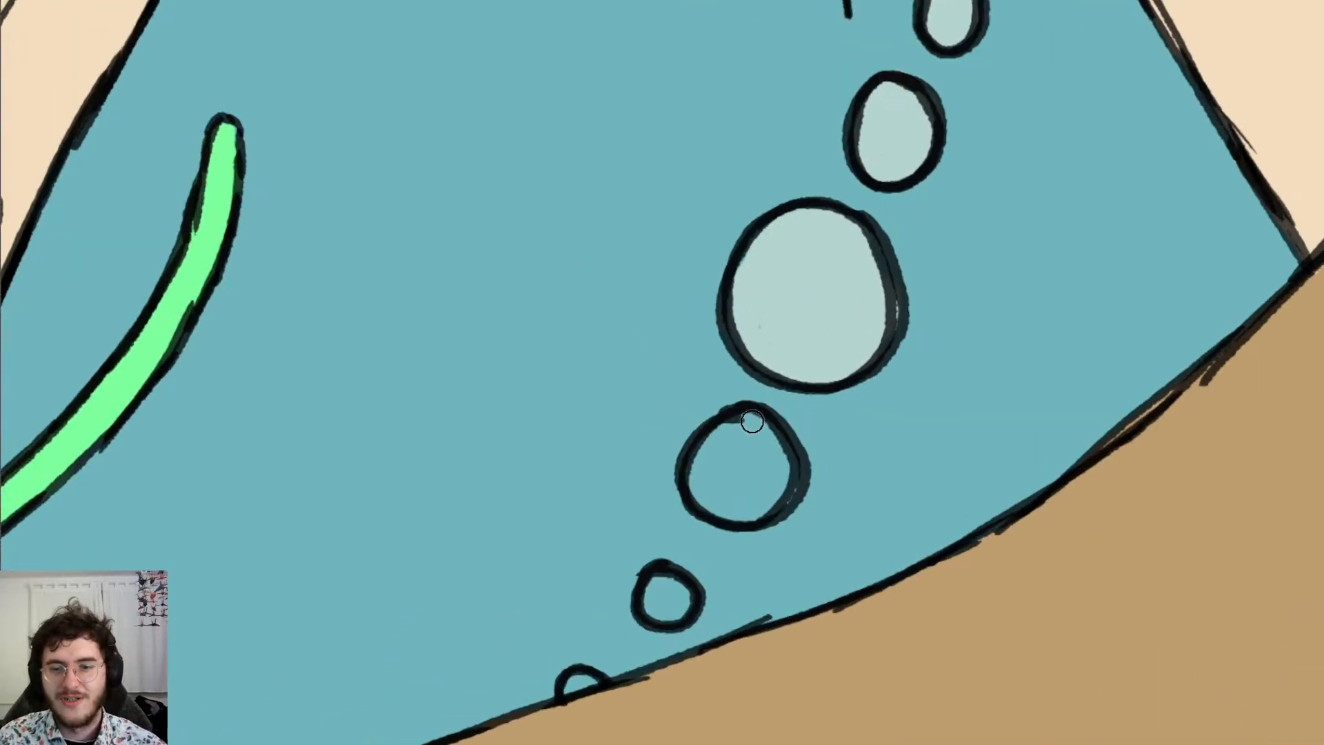
pyautogui.moveTo(751, 421)
pyautogui.mouseDown()
pyautogui.moveTo(697, 464)
pyautogui.moveTo(703, 488)
pyautogui.moveTo(730, 506)
pyautogui.moveTo(777, 452)
pyautogui.moveTo(741, 440)
pyautogui.moveTo(718, 461)
pyautogui.moveTo(768, 473)
pyautogui.moveTo(785, 493)
pyautogui.mouseUp()
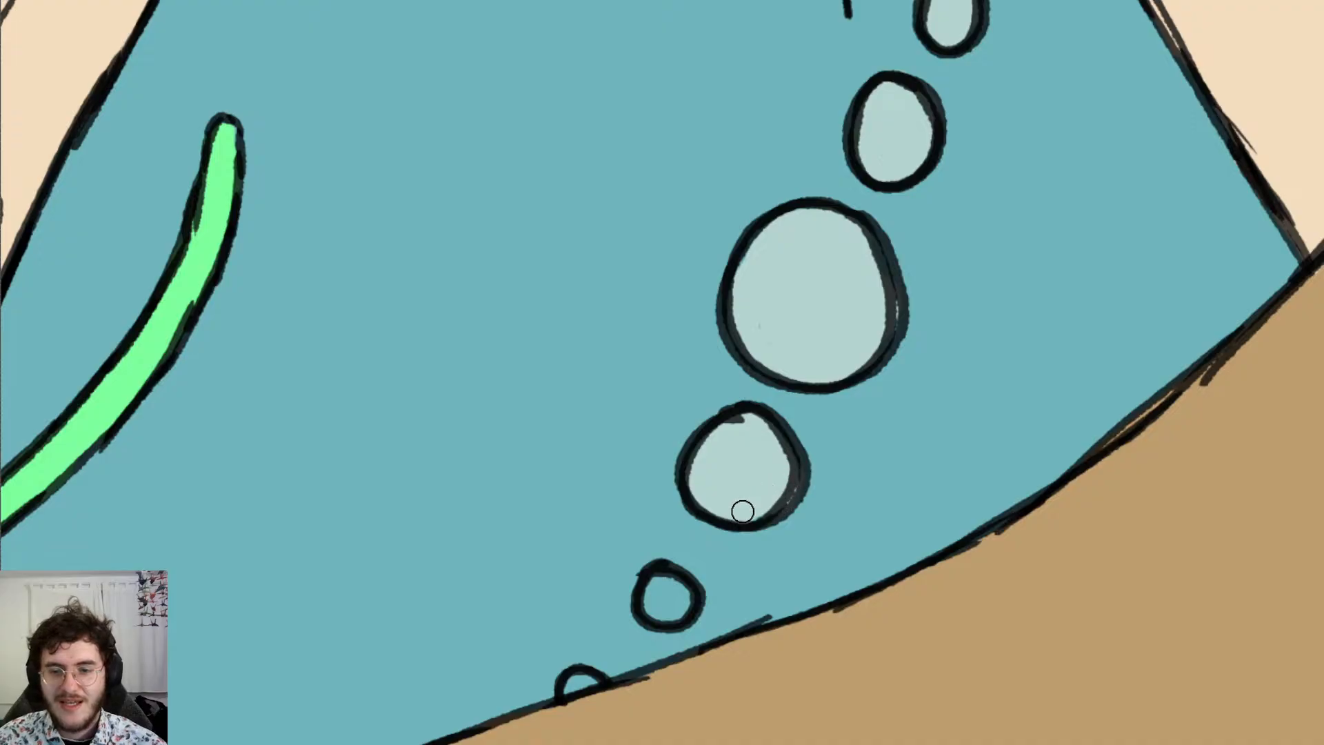
pyautogui.moveTo(676, 584); pyautogui.dragTo(657, 607)
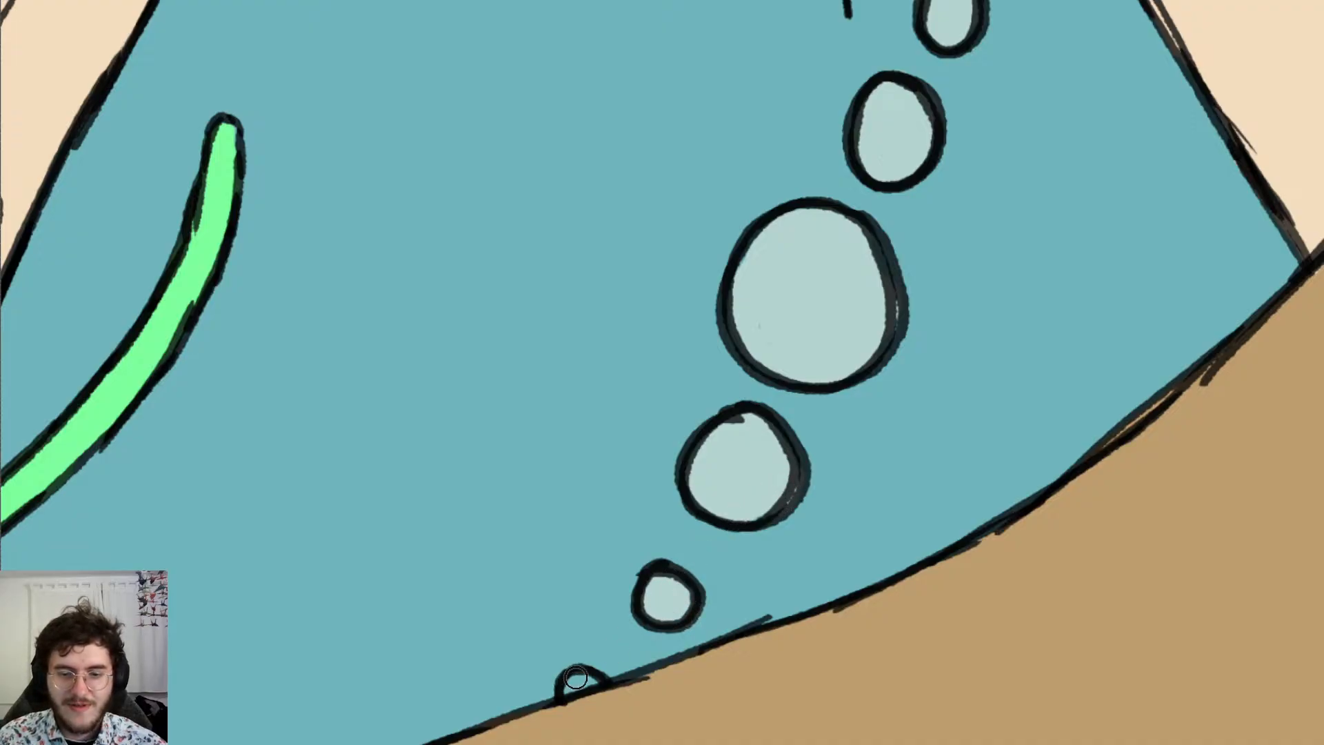
pyautogui.scroll(-3, 575, 677)
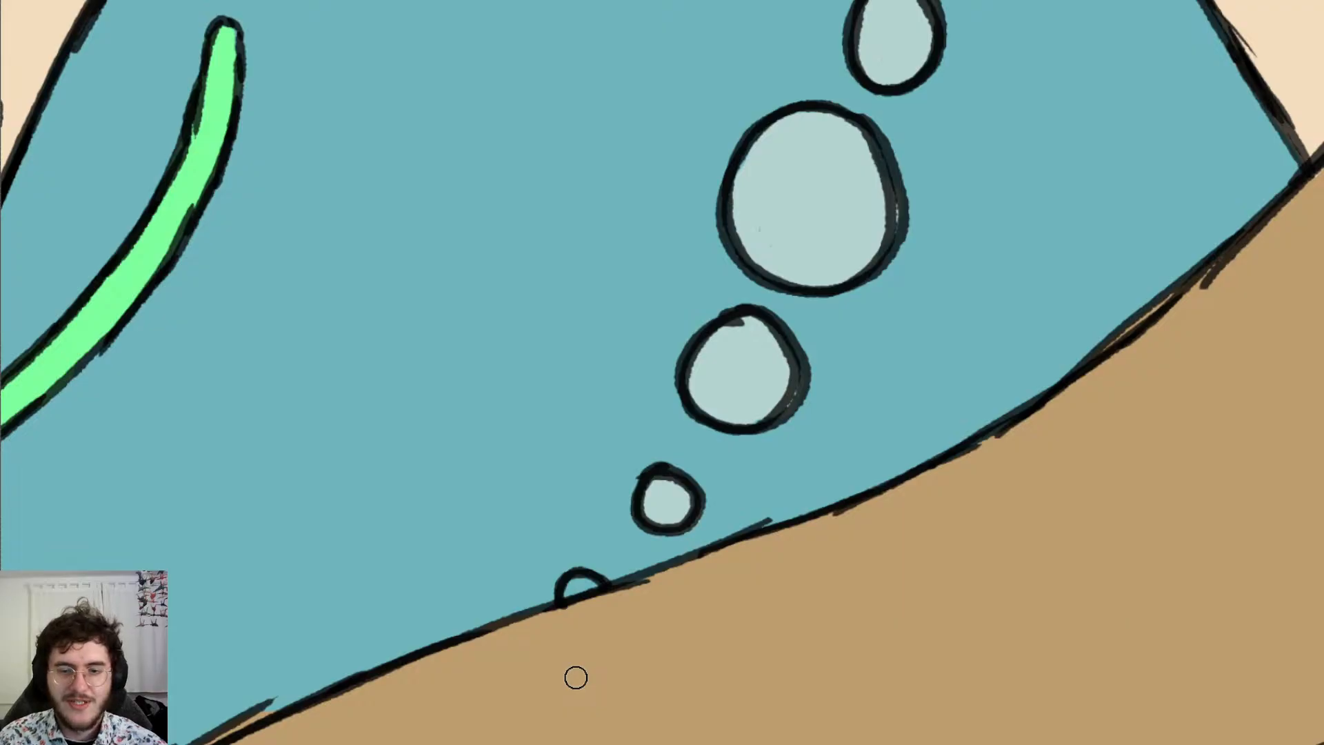
pyautogui.moveTo(571, 606)
pyautogui.mouseDown()
pyautogui.moveTo(579, 585)
pyautogui.moveTo(598, 599)
pyautogui.moveTo(579, 608)
pyautogui.moveTo(613, 613)
pyautogui.moveTo(603, 608)
pyautogui.mouseUp()
pyautogui.press('e')
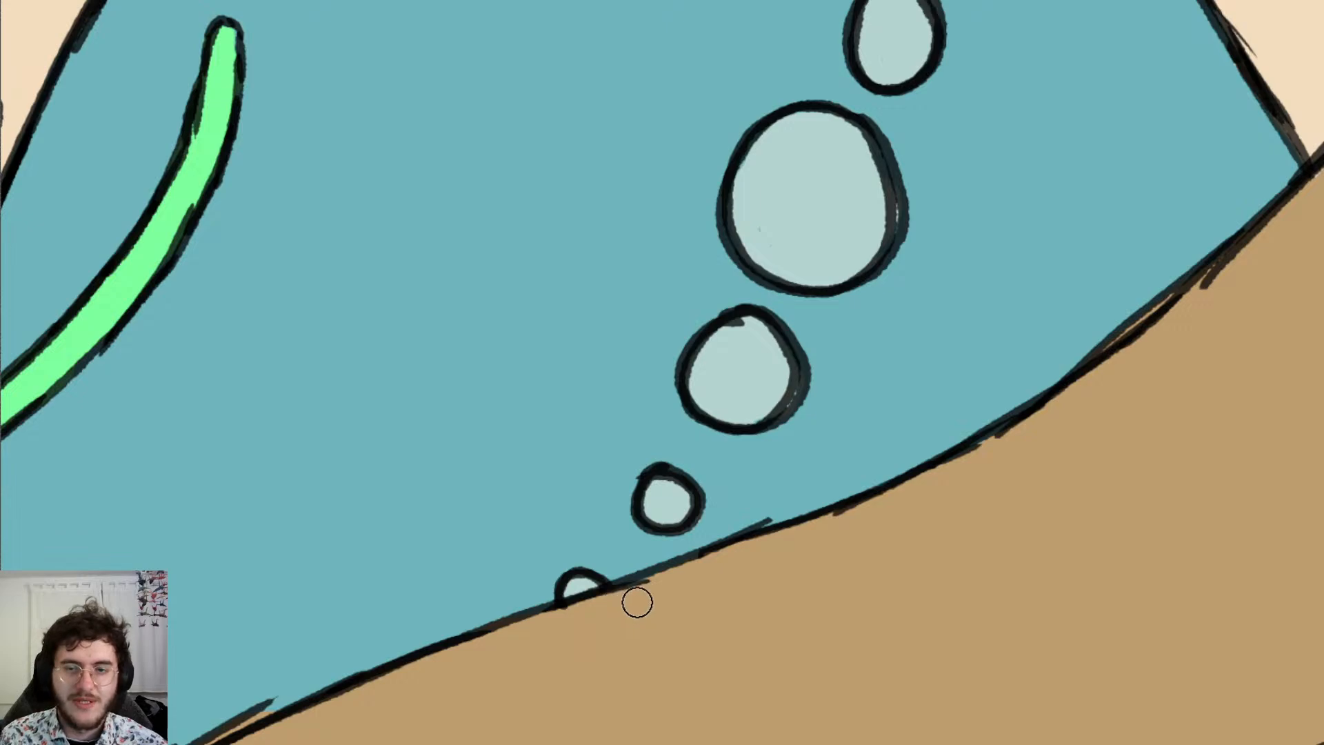
# Paint the four bubbles directly beneath the brown strand, above the large round bubble, translucent white
pyautogui.scroll(-6, 579, 579)
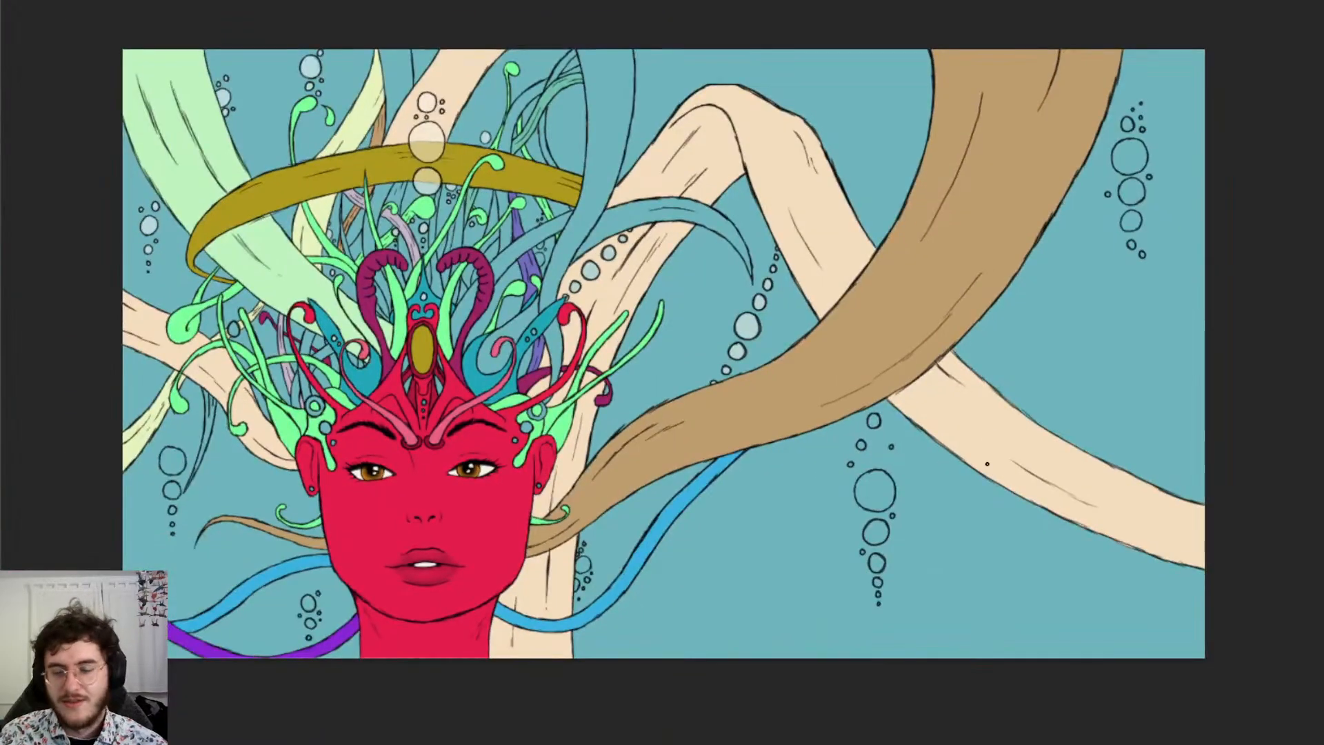
pyautogui.scroll(2, 931, 427)
pyautogui.scroll(4, 1017, 445)
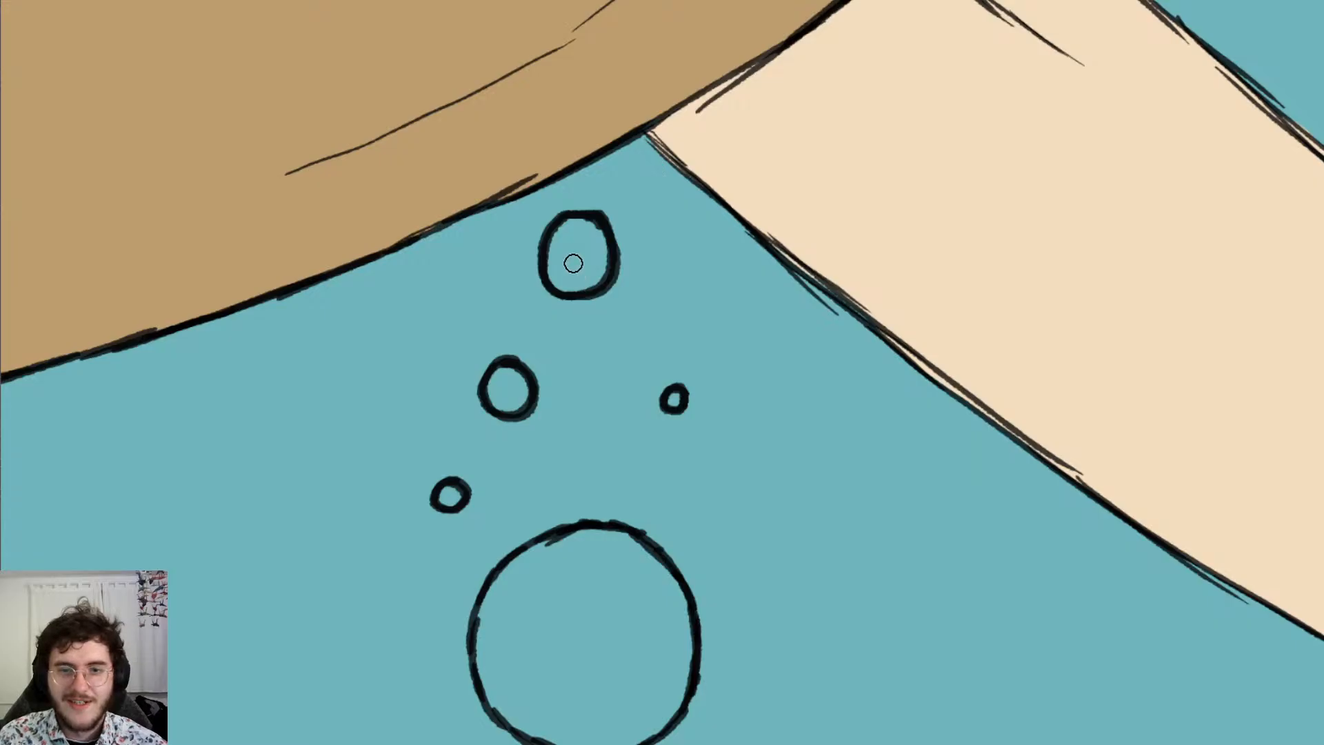
pyautogui.moveTo(587, 233)
pyautogui.mouseDown()
pyautogui.moveTo(558, 236)
pyautogui.moveTo(555, 260)
pyautogui.moveTo(579, 281)
pyautogui.moveTo(599, 256)
pyautogui.moveTo(585, 225)
pyautogui.moveTo(582, 271)
pyautogui.moveTo(568, 242)
pyautogui.mouseUp()
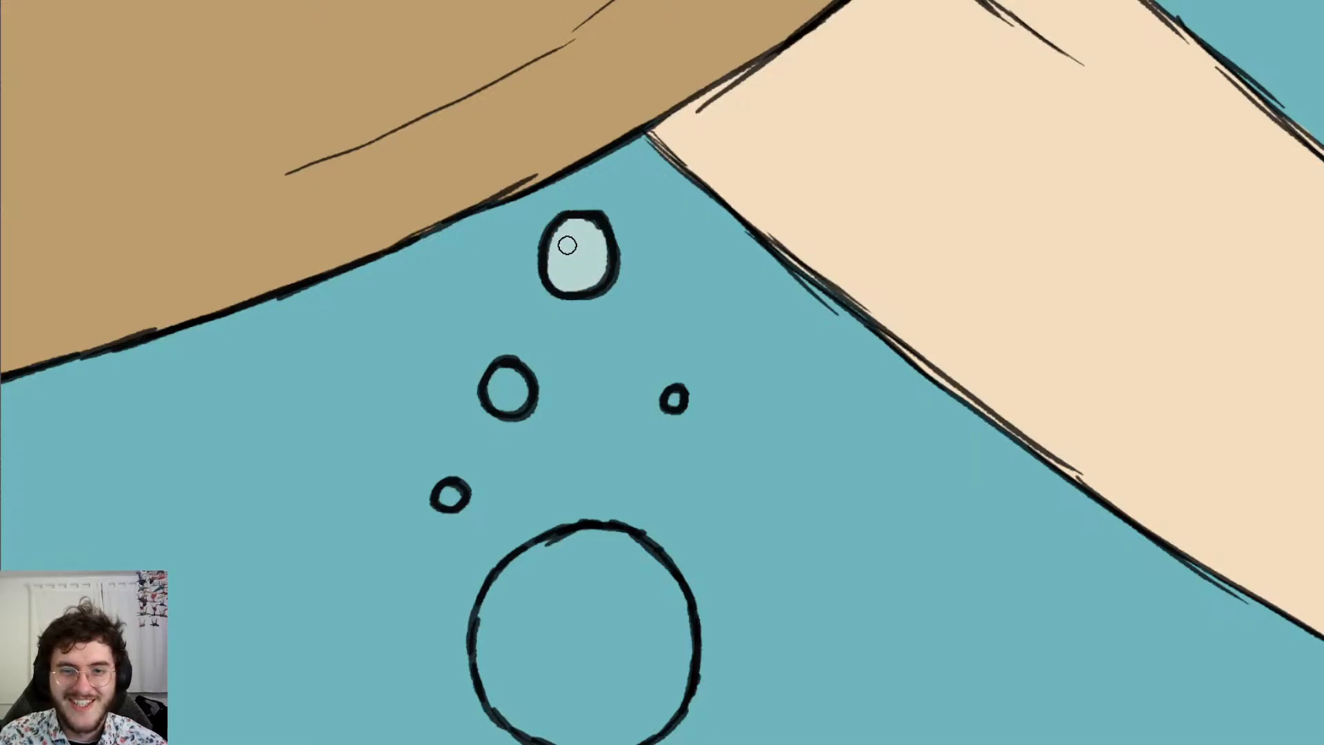
pyautogui.click(674, 398)
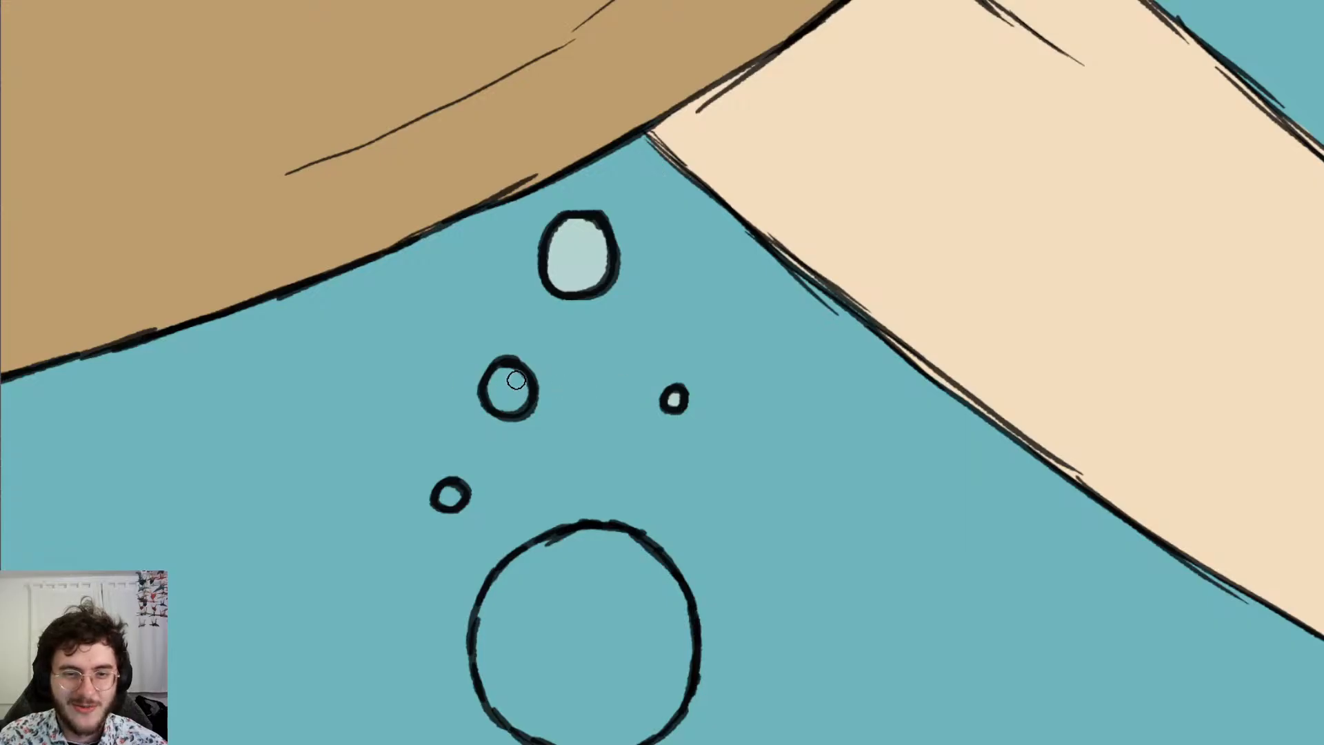
pyautogui.moveTo(510, 372); pyautogui.dragTo(505, 400)
pyautogui.moveTo(453, 495); pyautogui.dragTo(454, 494)
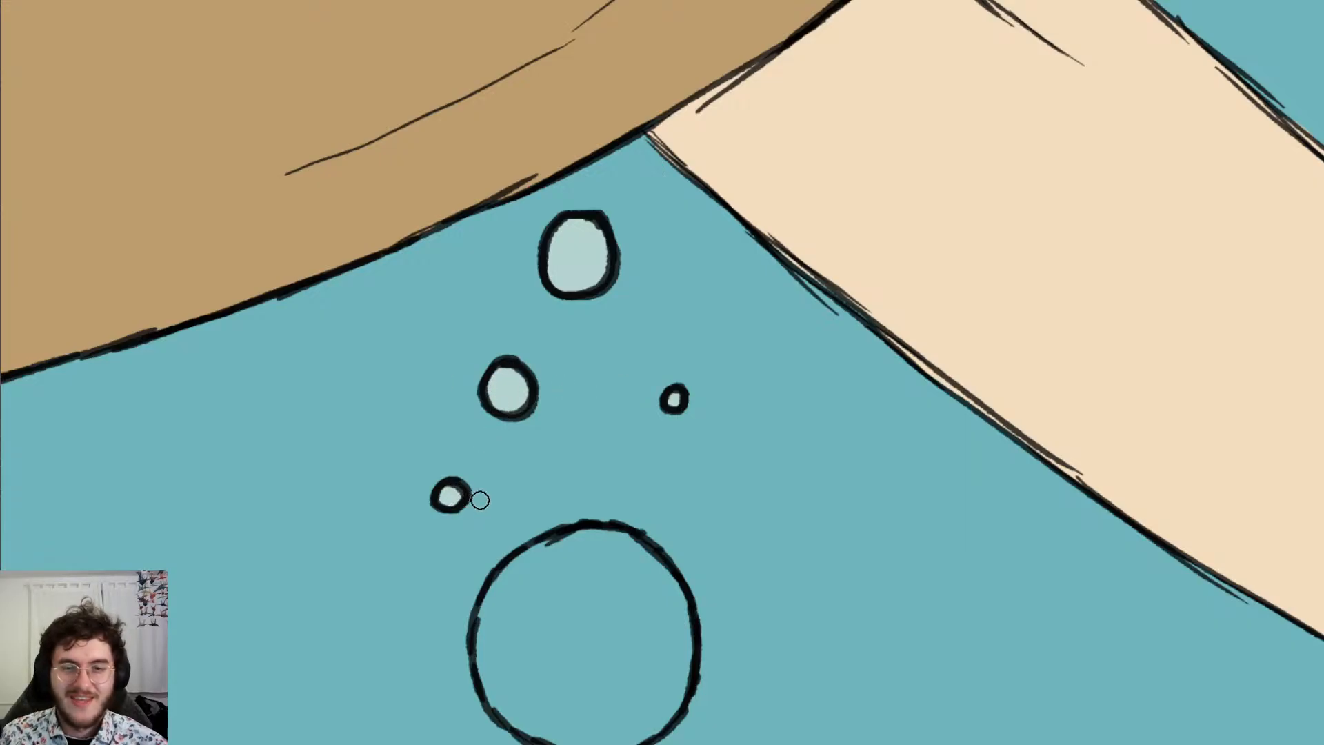
# Paint the two tiny bubbles flanking that column and the three small ones at its lower end translucent white
pyautogui.scroll(-5, 510, 510)
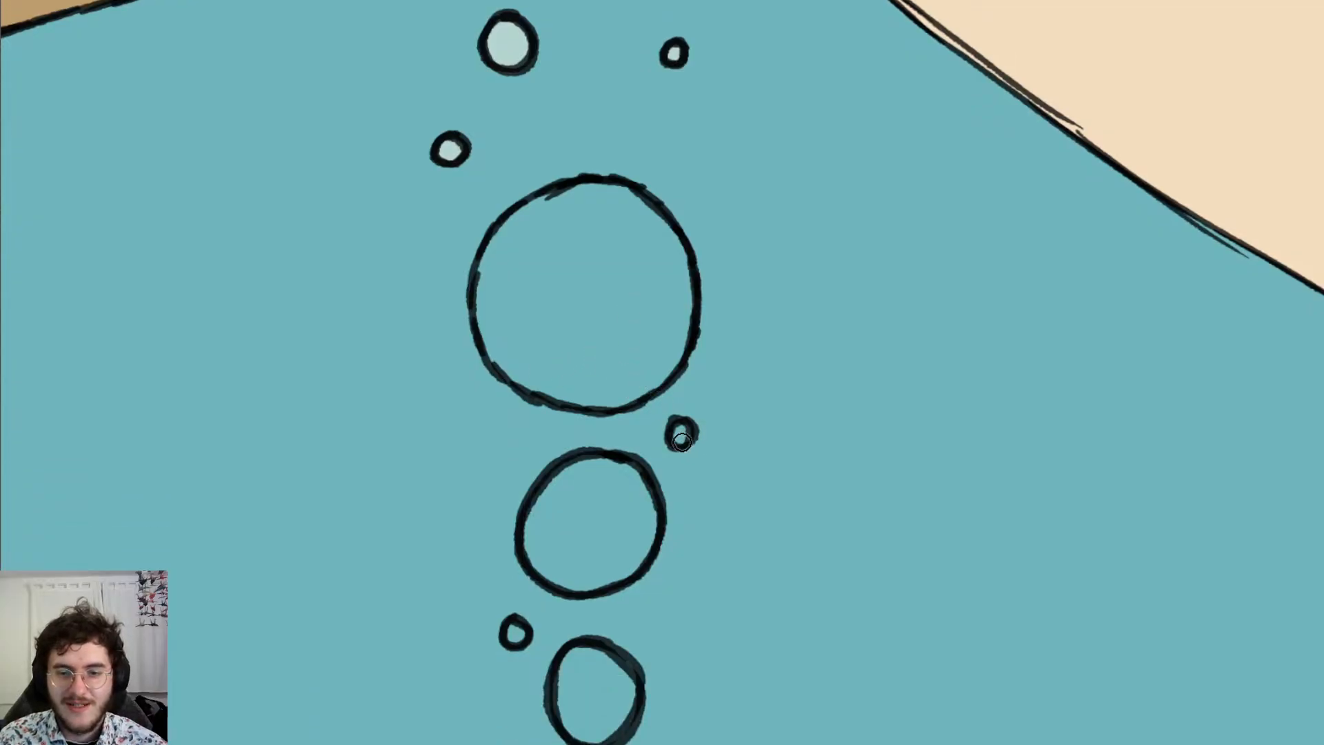
pyautogui.moveTo(681, 435); pyautogui.dragTo(681, 437)
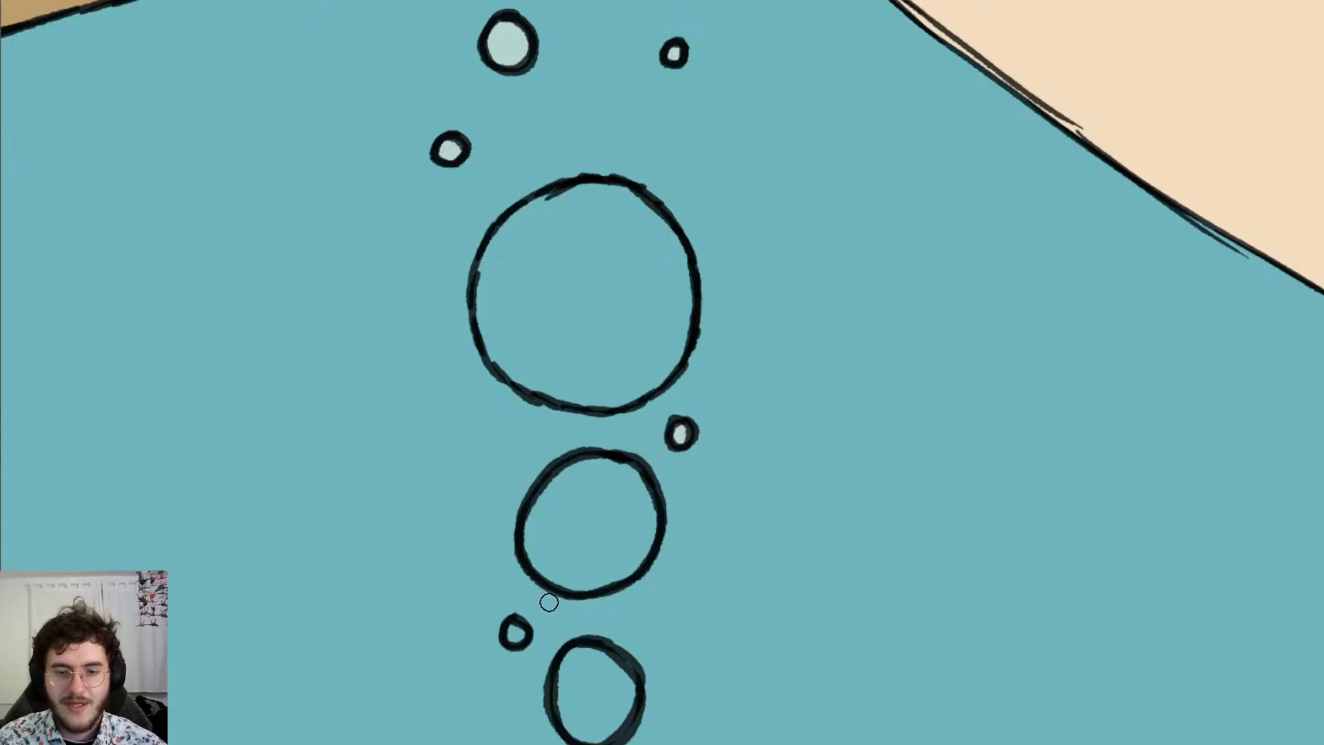
pyautogui.moveTo(517, 627); pyautogui.dragTo(514, 629)
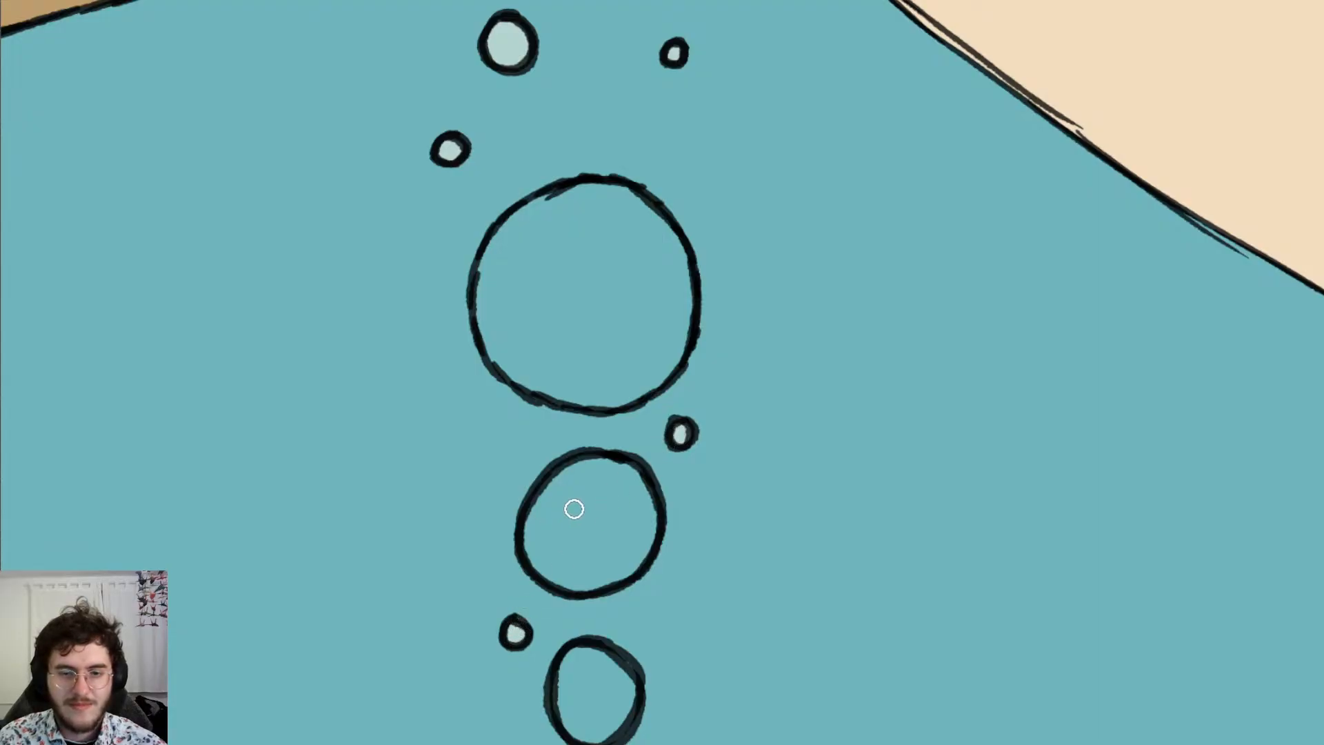
pyautogui.scroll(-5, 542, 486)
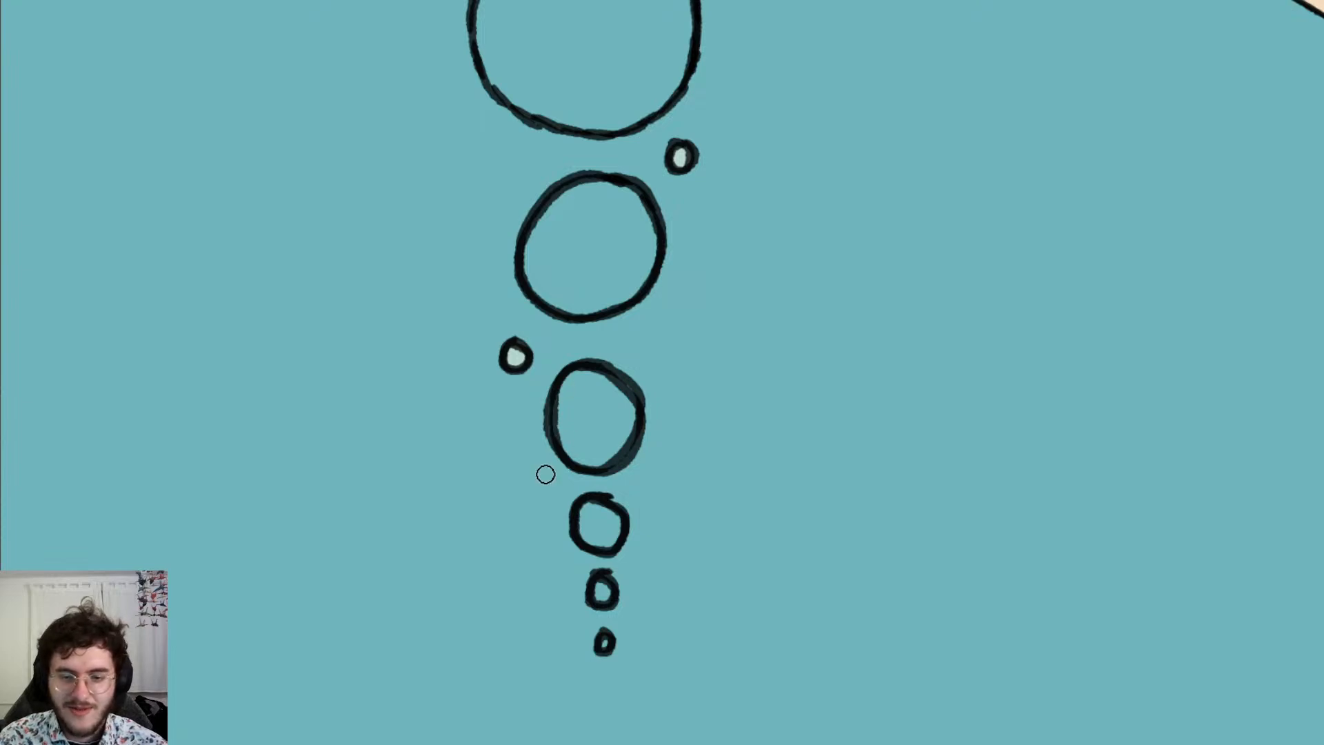
pyautogui.click(605, 644)
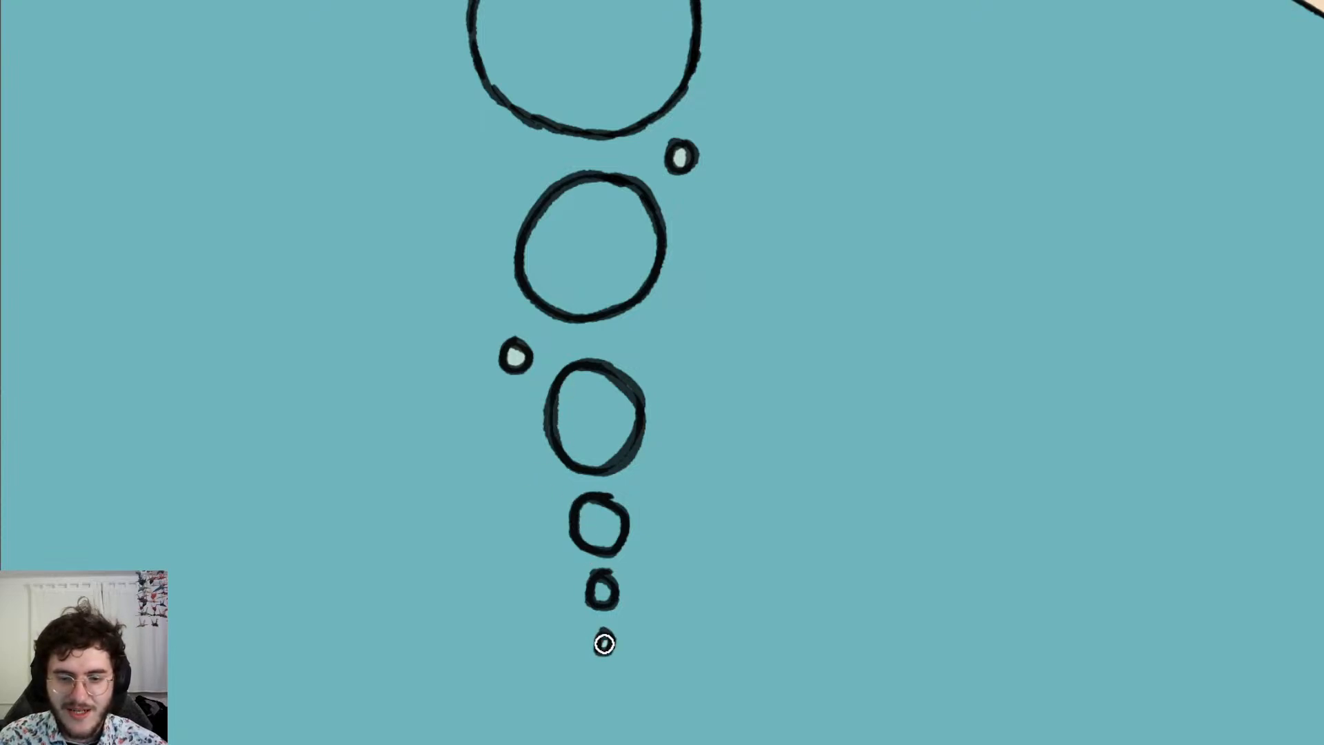
pyautogui.click(602, 590)
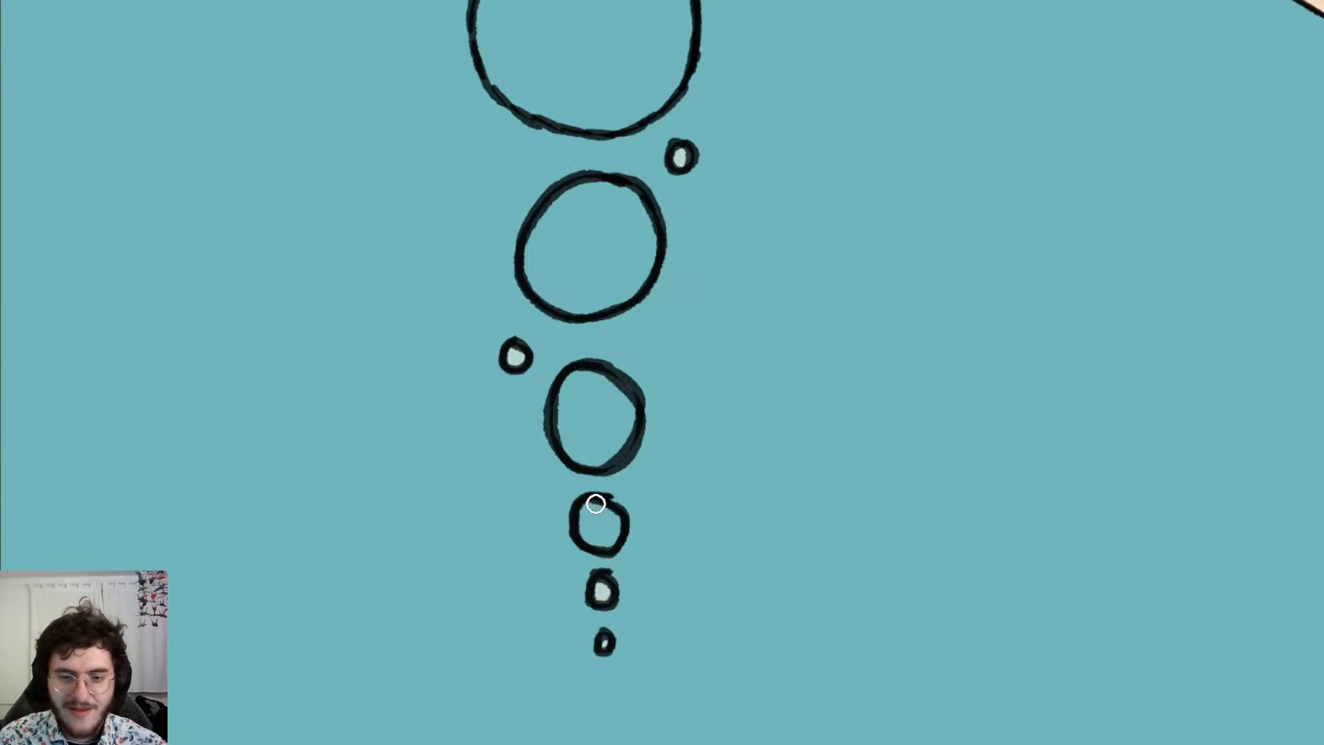
pyautogui.moveTo(593, 504)
pyautogui.mouseDown()
pyautogui.moveTo(591, 541)
pyautogui.moveTo(611, 518)
pyautogui.moveTo(593, 517)
pyautogui.moveTo(602, 538)
pyautogui.moveTo(597, 523)
pyautogui.mouseUp()
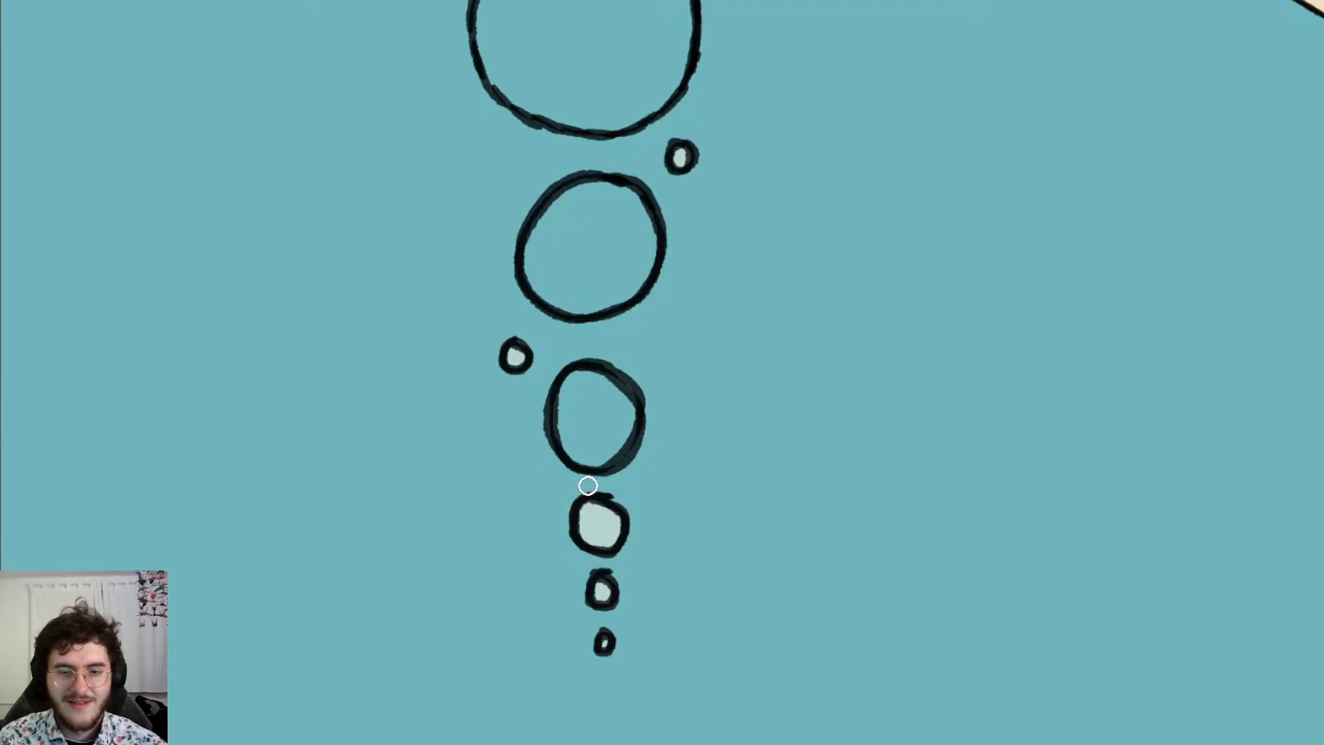
# Paint the two medium bubbles in the middle of the column translucent white up to their outlines
pyautogui.moveTo(603, 379)
pyautogui.mouseDown()
pyautogui.moveTo(576, 376)
pyautogui.moveTo(570, 446)
pyautogui.moveTo(593, 460)
pyautogui.moveTo(614, 443)
pyautogui.mouseUp()
pyautogui.moveTo(623, 422)
pyautogui.mouseDown()
pyautogui.moveTo(618, 399)
pyautogui.moveTo(592, 386)
pyautogui.moveTo(593, 436)
pyautogui.moveTo(602, 421)
pyautogui.mouseUp()
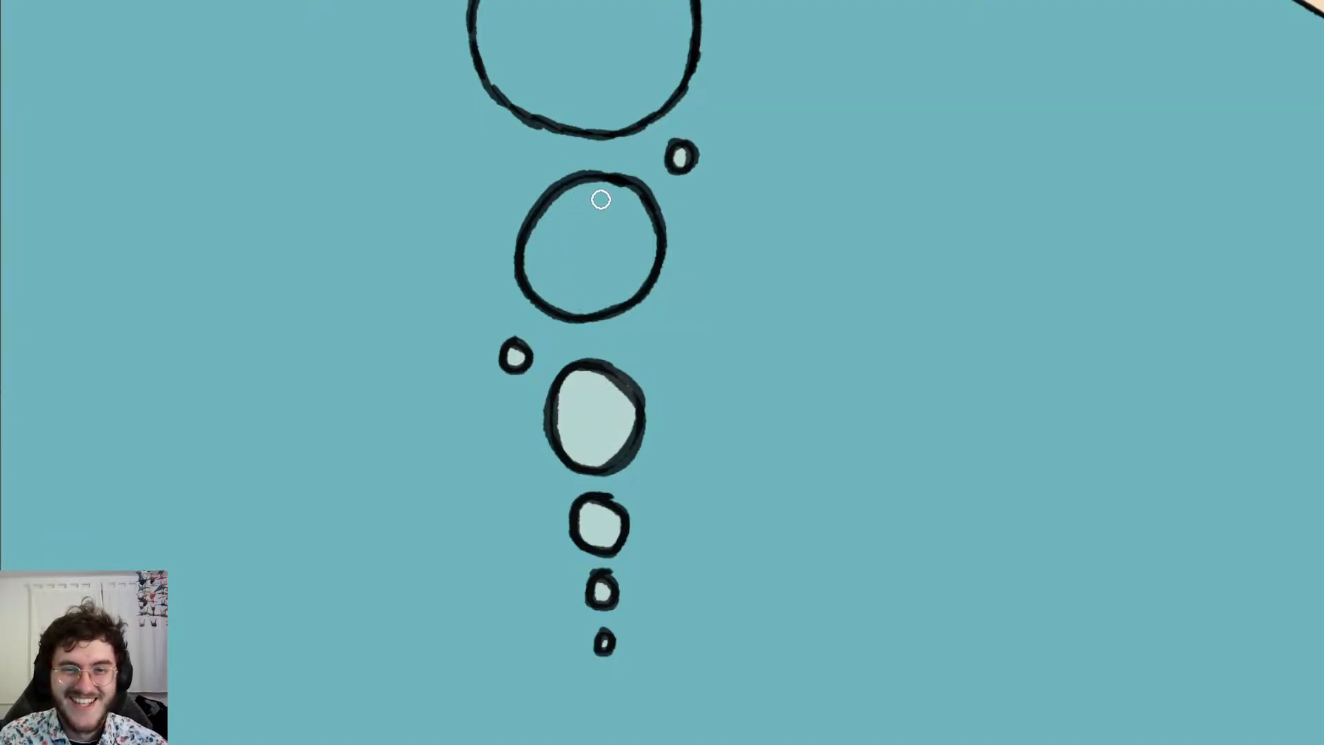
pyautogui.moveTo(600, 199)
pyautogui.mouseDown()
pyautogui.moveTo(606, 184)
pyautogui.moveTo(555, 217)
pyautogui.moveTo(529, 252)
pyautogui.moveTo(536, 281)
pyautogui.moveTo(579, 307)
pyautogui.moveTo(630, 288)
pyautogui.moveTo(644, 245)
pyautogui.moveTo(630, 198)
pyautogui.moveTo(549, 261)
pyautogui.moveTo(544, 245)
pyautogui.moveTo(576, 299)
pyautogui.moveTo(572, 235)
pyautogui.moveTo(588, 227)
pyautogui.moveTo(625, 278)
pyautogui.mouseUp()
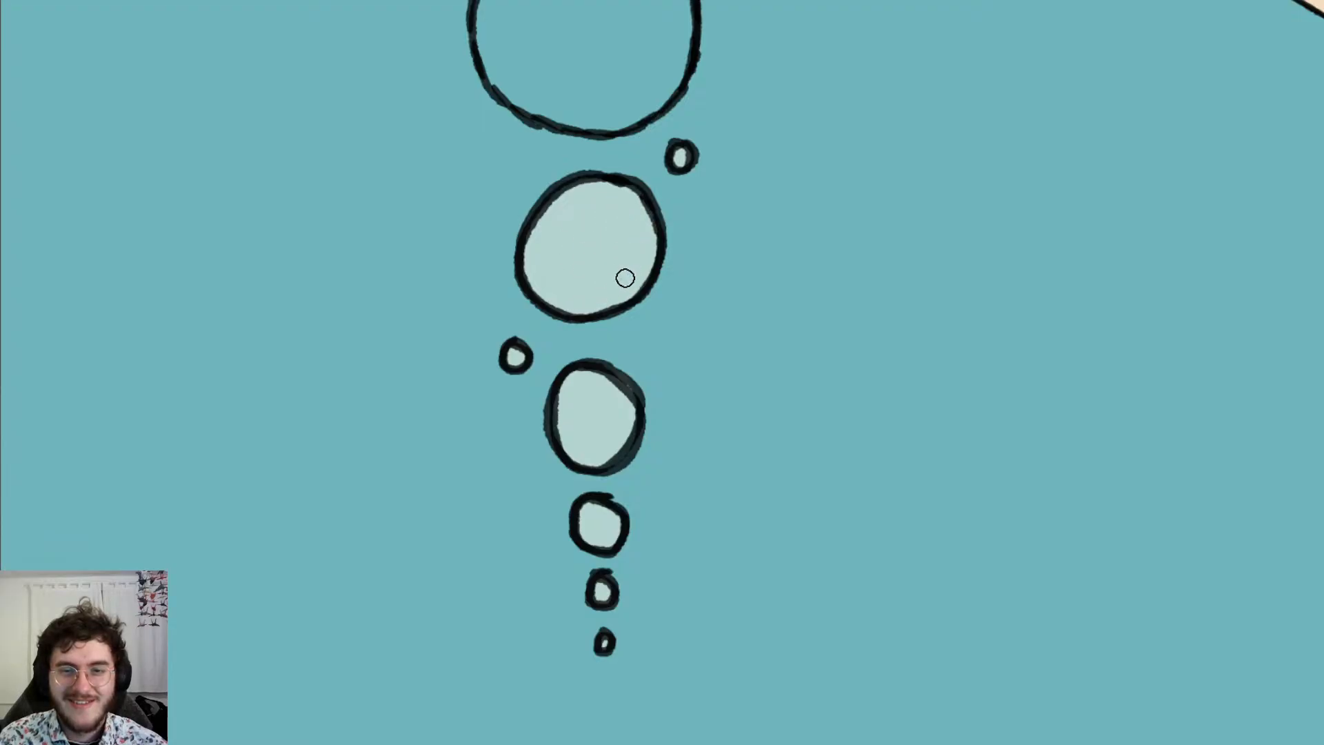
# Fill the column's largest bubble beneath the brown strand with translucent white, covering it right up to its outline
pyautogui.scroll(8, 609, 266)
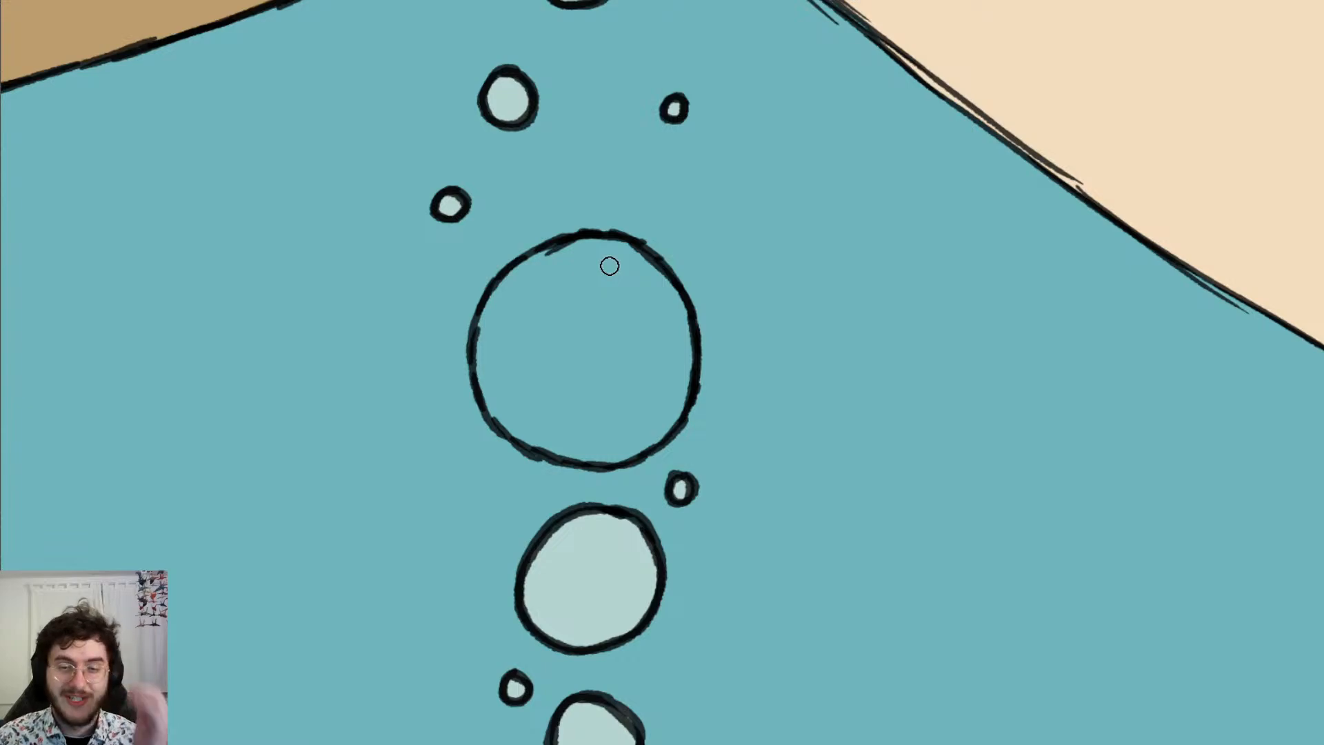
pyautogui.moveTo(591, 242); pyautogui.dragTo(589, 406)
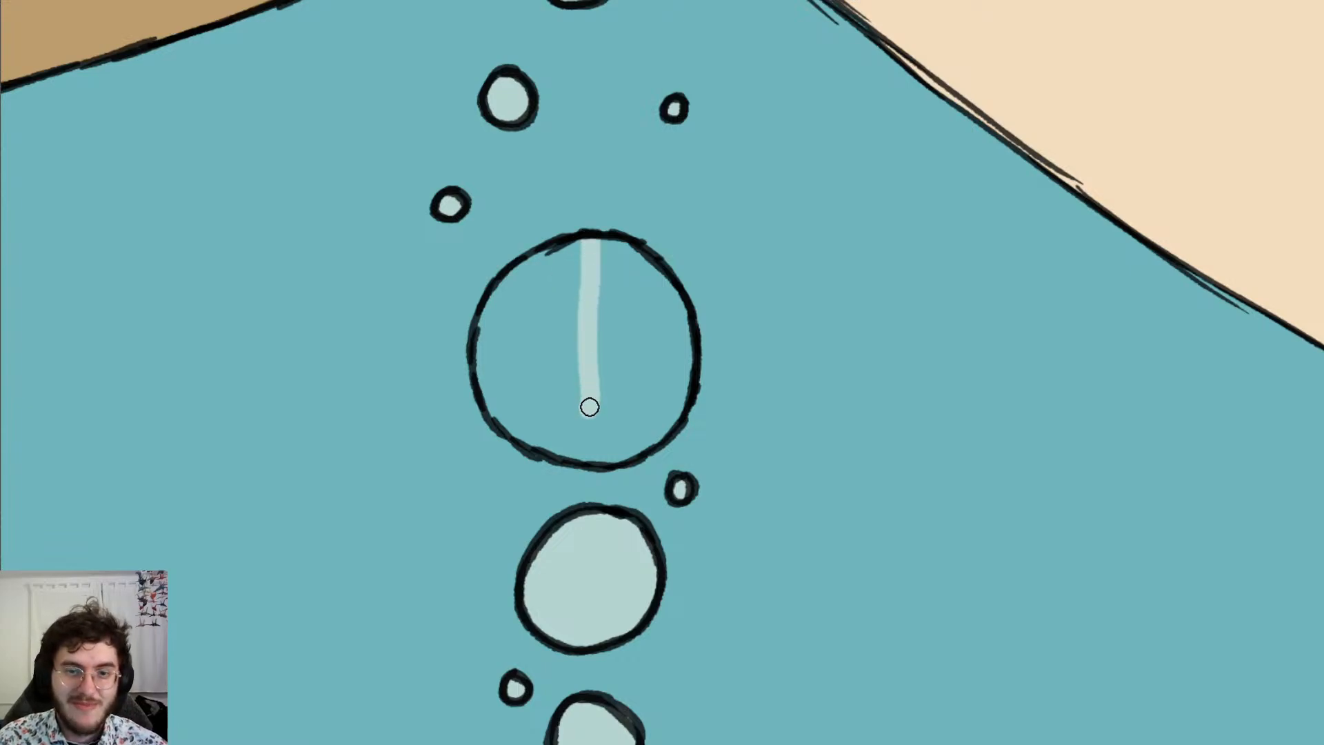
pyautogui.moveTo(595, 464)
pyautogui.mouseDown()
pyautogui.moveTo(534, 438)
pyautogui.moveTo(499, 399)
pyautogui.moveTo(489, 315)
pyautogui.moveTo(510, 272)
pyautogui.moveTo(576, 263)
pyautogui.moveTo(570, 393)
pyautogui.moveTo(592, 440)
pyautogui.moveTo(577, 441)
pyautogui.moveTo(521, 387)
pyautogui.moveTo(498, 316)
pyautogui.moveTo(520, 289)
pyautogui.moveTo(541, 316)
pyautogui.moveTo(561, 410)
pyautogui.moveTo(572, 344)
pyautogui.moveTo(614, 334)
pyautogui.moveTo(606, 386)
pyautogui.moveTo(610, 276)
pyautogui.moveTo(644, 325)
pyautogui.moveTo(629, 379)
pyautogui.moveTo(635, 310)
pyautogui.moveTo(625, 350)
pyautogui.mouseUp()
pyautogui.moveTo(622, 411)
pyautogui.mouseDown()
pyautogui.moveTo(606, 255)
pyautogui.moveTo(632, 266)
pyautogui.moveTo(614, 248)
pyautogui.moveTo(680, 334)
pyautogui.moveTo(663, 282)
pyautogui.moveTo(683, 373)
pyautogui.moveTo(656, 279)
pyautogui.moveTo(655, 370)
pyautogui.moveTo(635, 281)
pyautogui.moveTo(664, 331)
pyautogui.moveTo(631, 346)
pyautogui.moveTo(652, 404)
pyautogui.mouseUp()
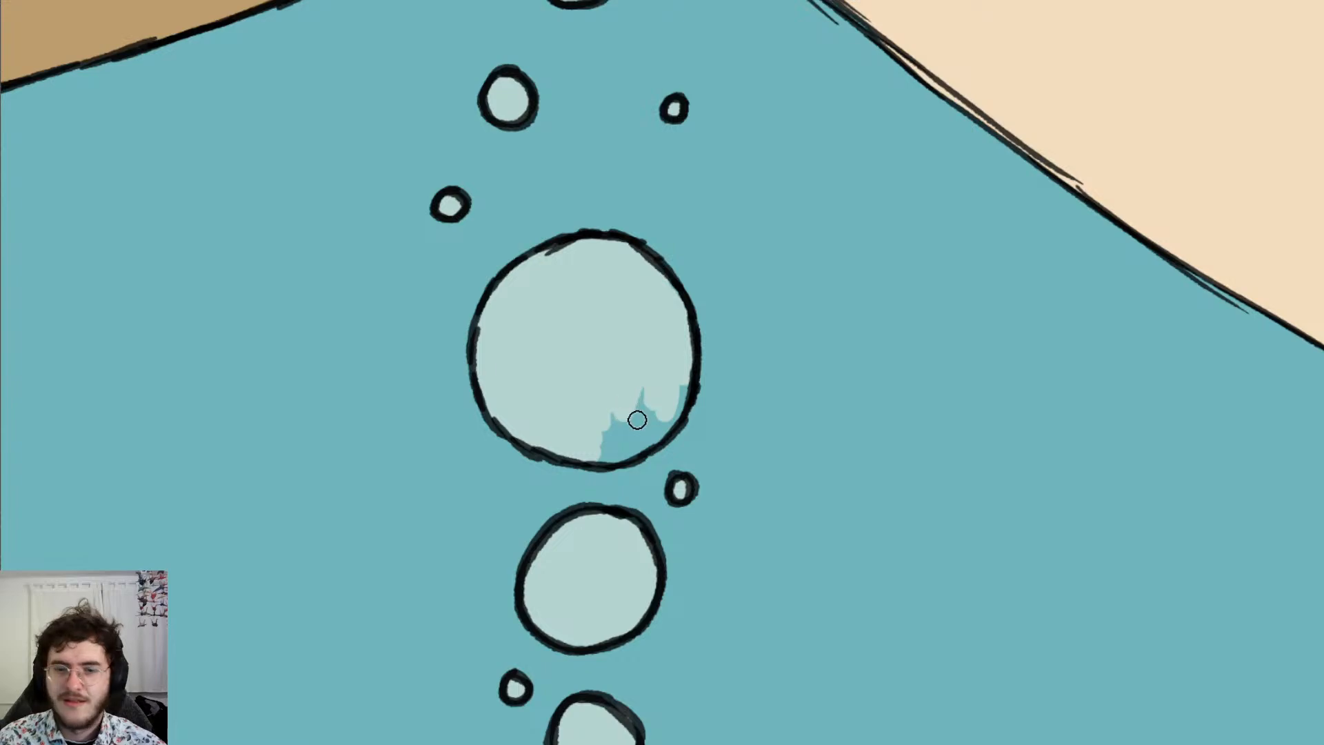
pyautogui.moveTo(599, 465)
pyautogui.mouseDown()
pyautogui.moveTo(681, 393)
pyautogui.moveTo(670, 418)
pyautogui.moveTo(660, 387)
pyautogui.moveTo(631, 386)
pyautogui.mouseUp()
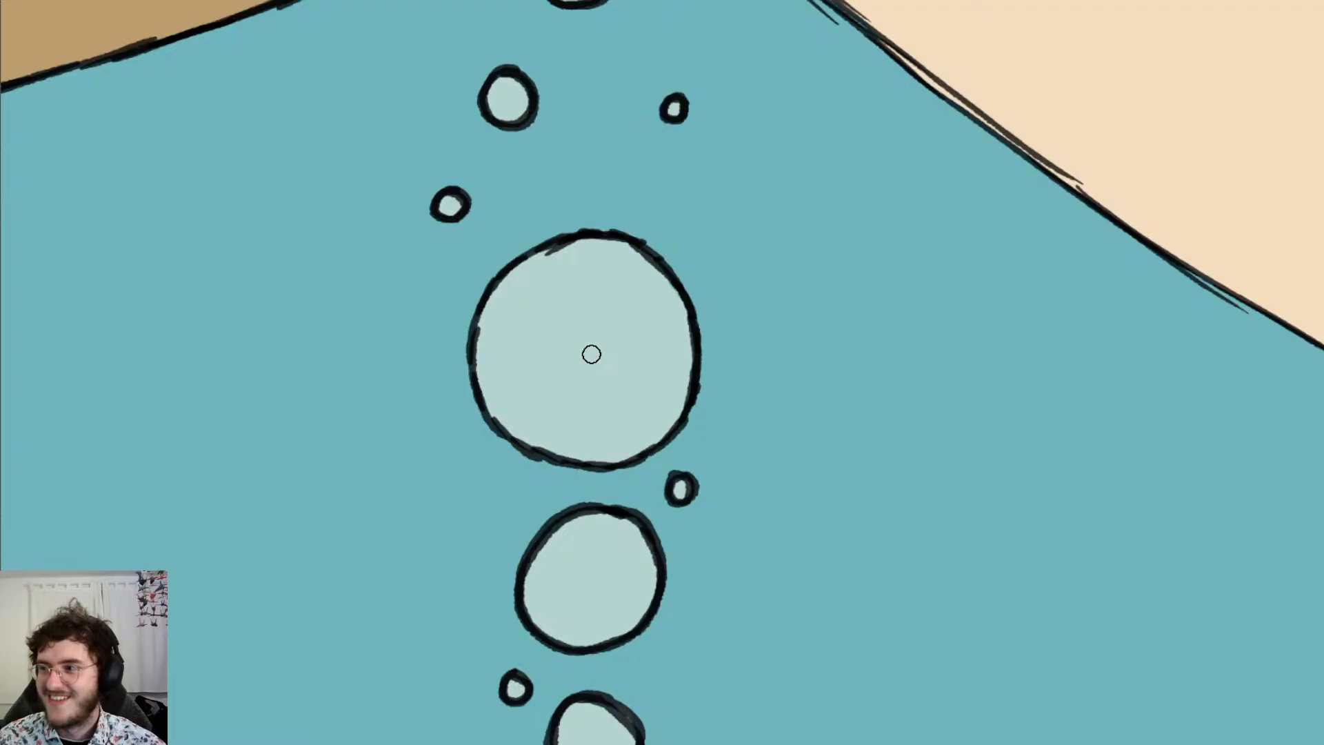
# Paint the four tiny bubbles and the oval one at the top of the column beside the brown strand's outer edge translucent white
pyautogui.scroll(-5, 595, 352)
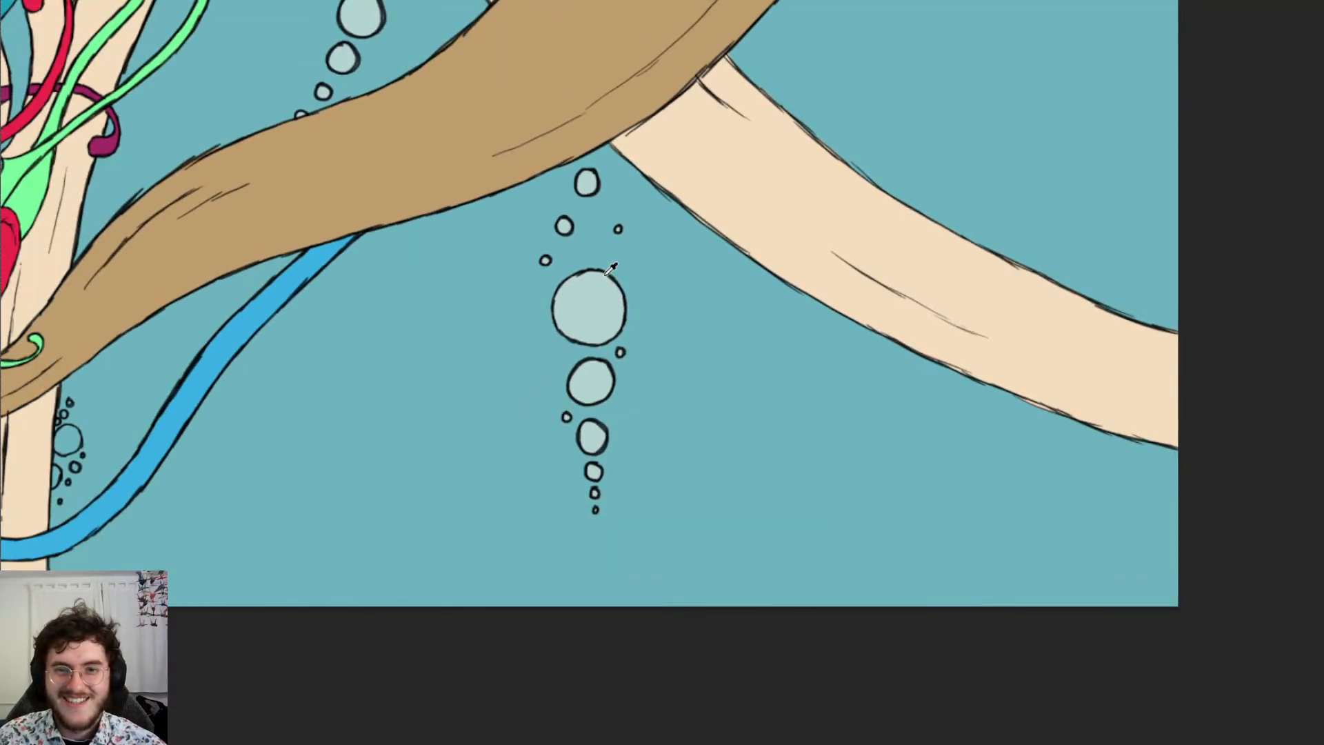
pyautogui.hotkey('ctrl', '0')
pyautogui.scroll(10, 1285, 63)
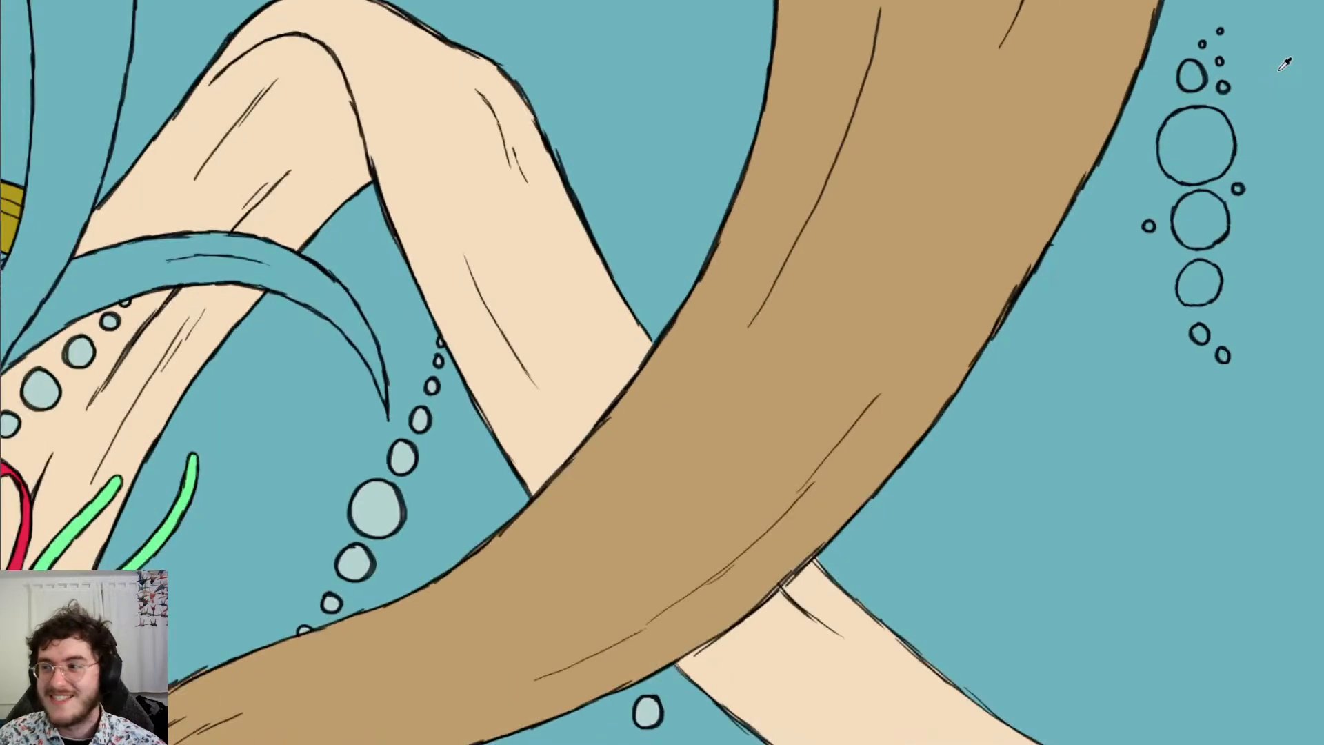
pyautogui.scroll(3, 1168, 99)
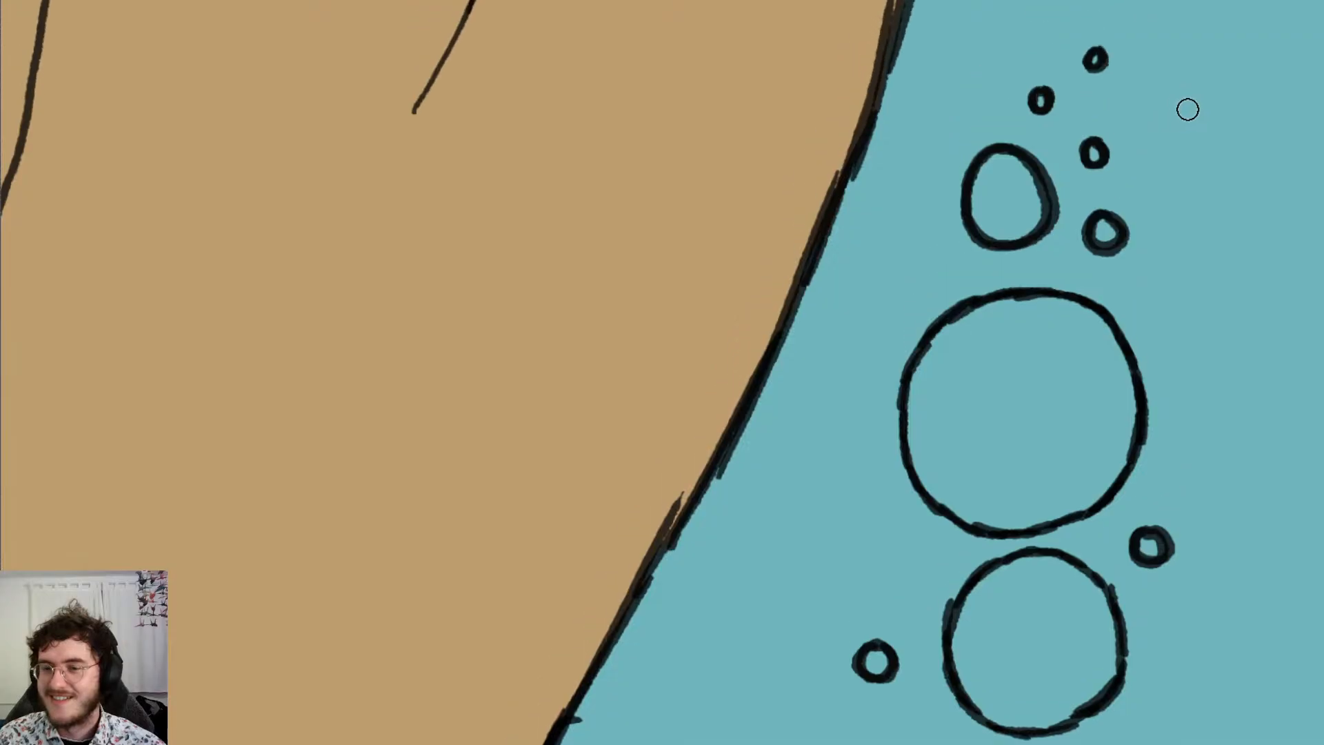
pyautogui.scroll(2, 1143, 86)
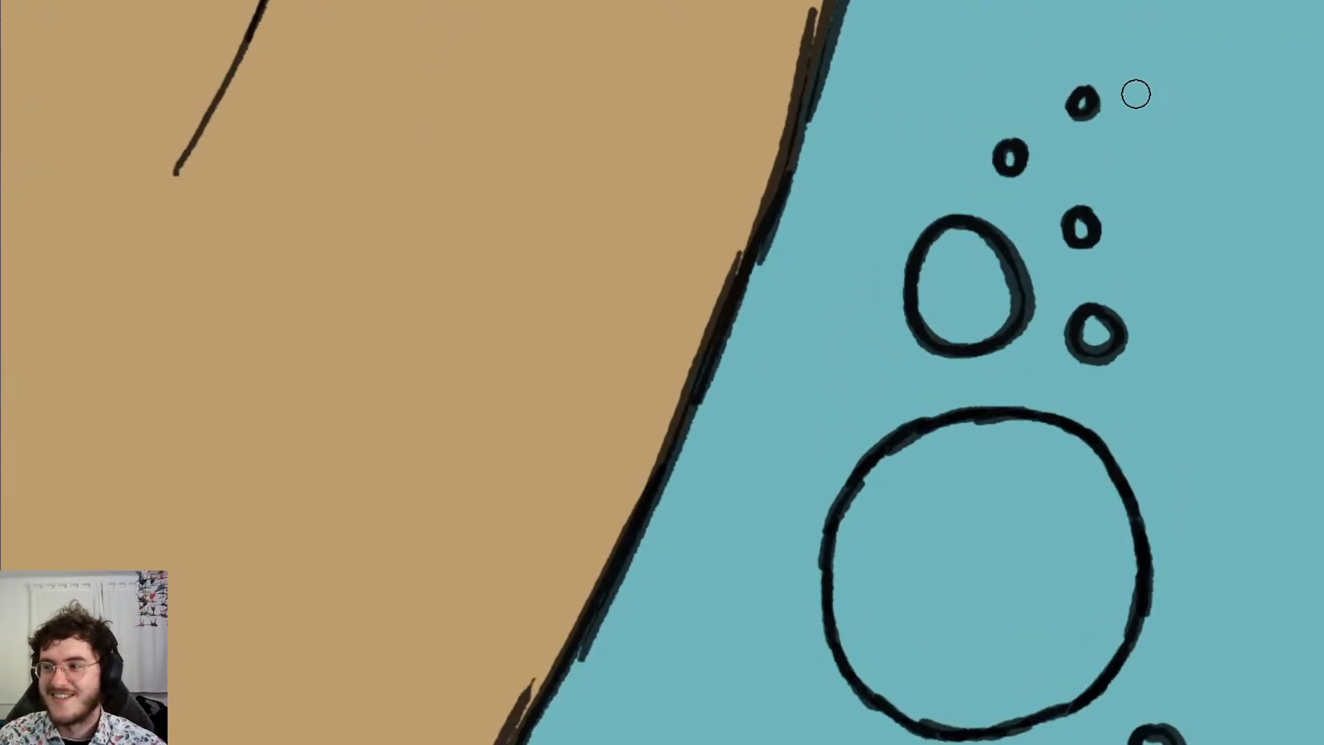
pyautogui.click(1086, 104)
pyautogui.click(1010, 158)
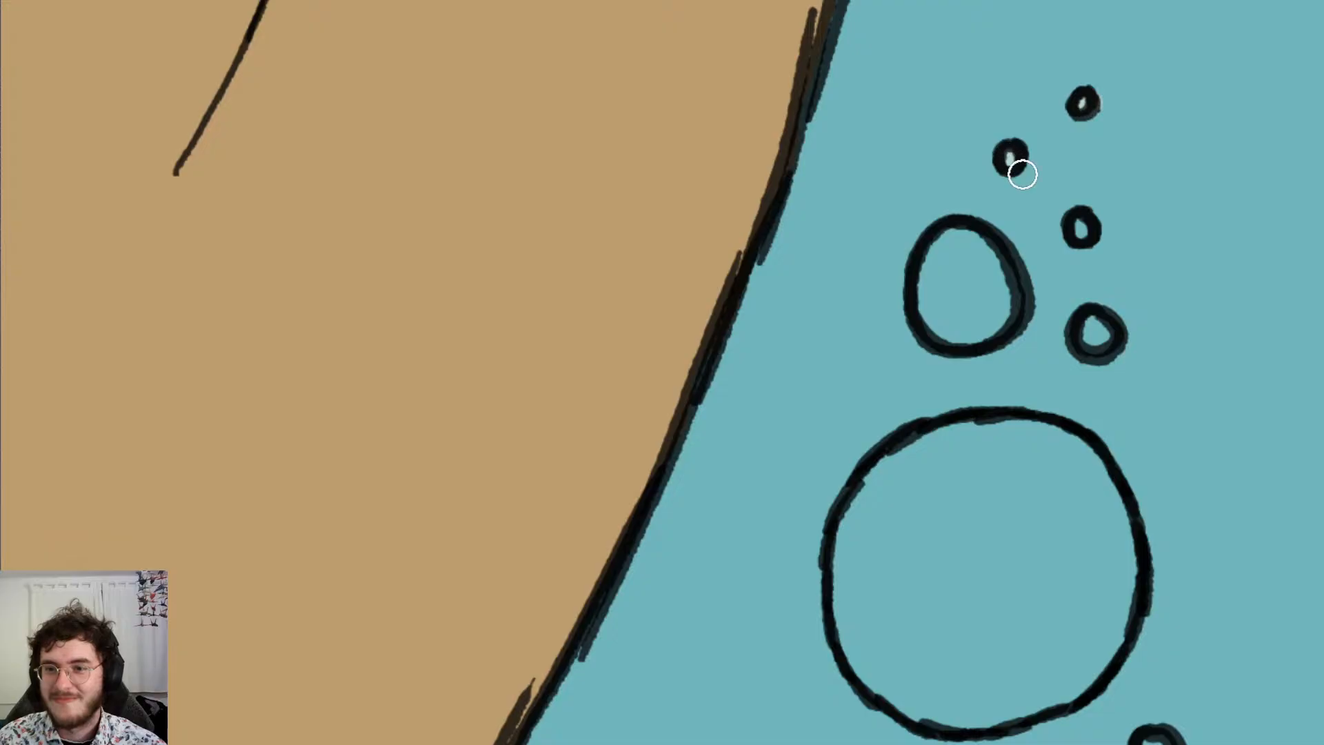
pyautogui.click(1083, 231)
pyautogui.click(1096, 335)
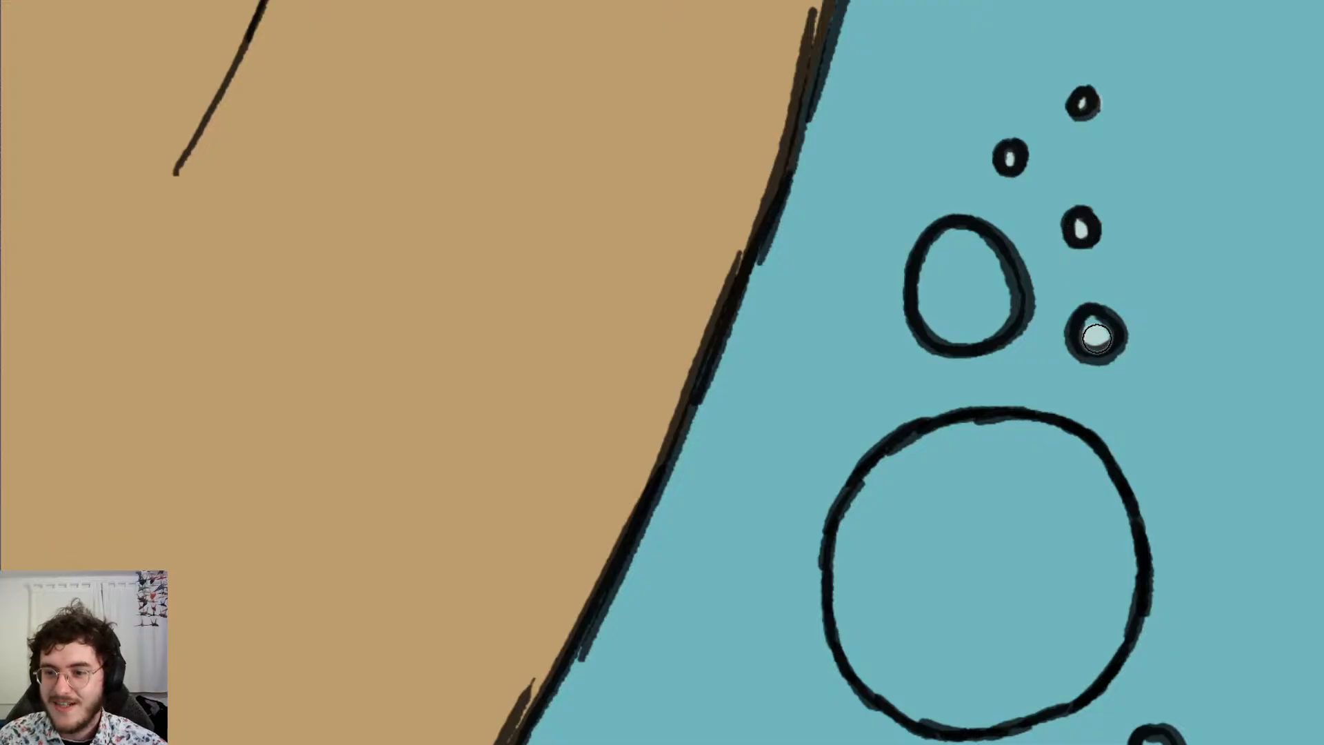
pyautogui.moveTo(966, 230)
pyautogui.mouseDown()
pyautogui.moveTo(924, 278)
pyautogui.moveTo(967, 336)
pyautogui.moveTo(999, 275)
pyautogui.moveTo(949, 293)
pyautogui.moveTo(964, 289)
pyautogui.mouseUp()
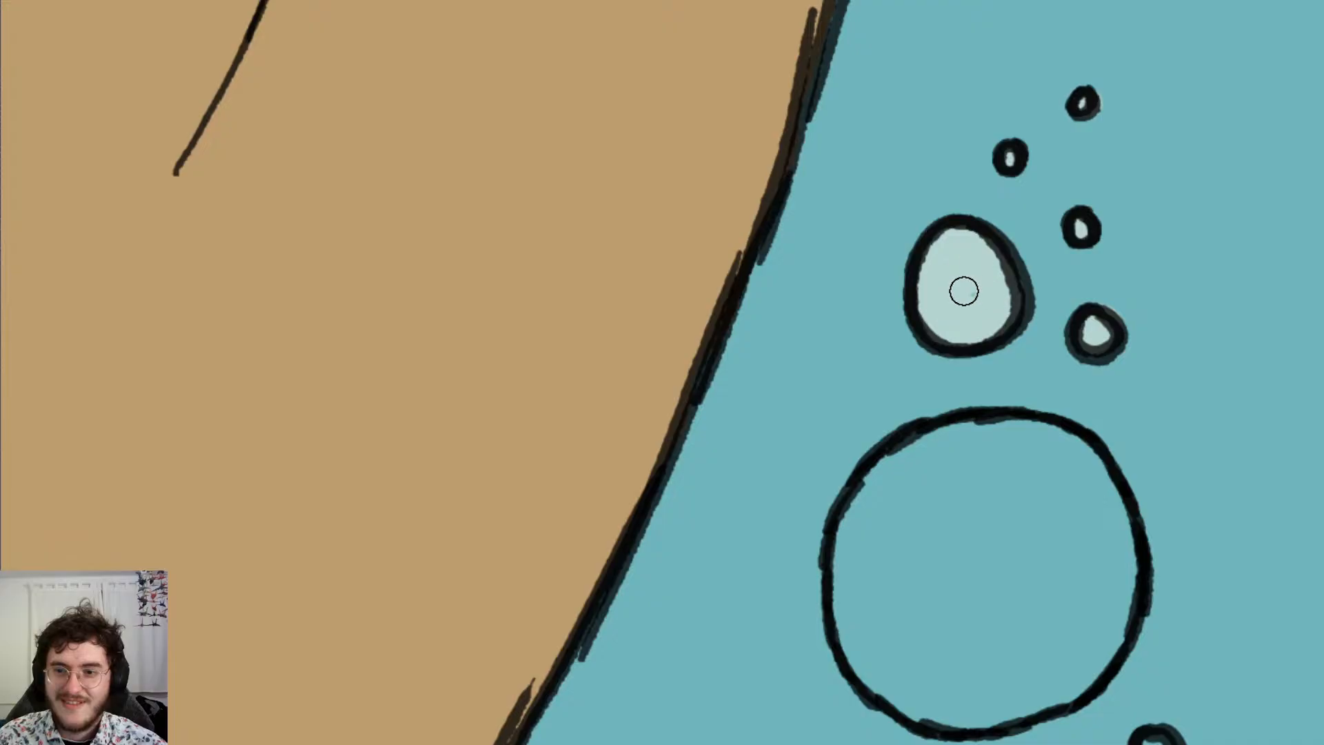
# Paint the two tiny bubbles flanking the middle of that column translucent white
pyautogui.scroll(-2, 966, 310)
pyautogui.scroll(-7, 1085, 400)
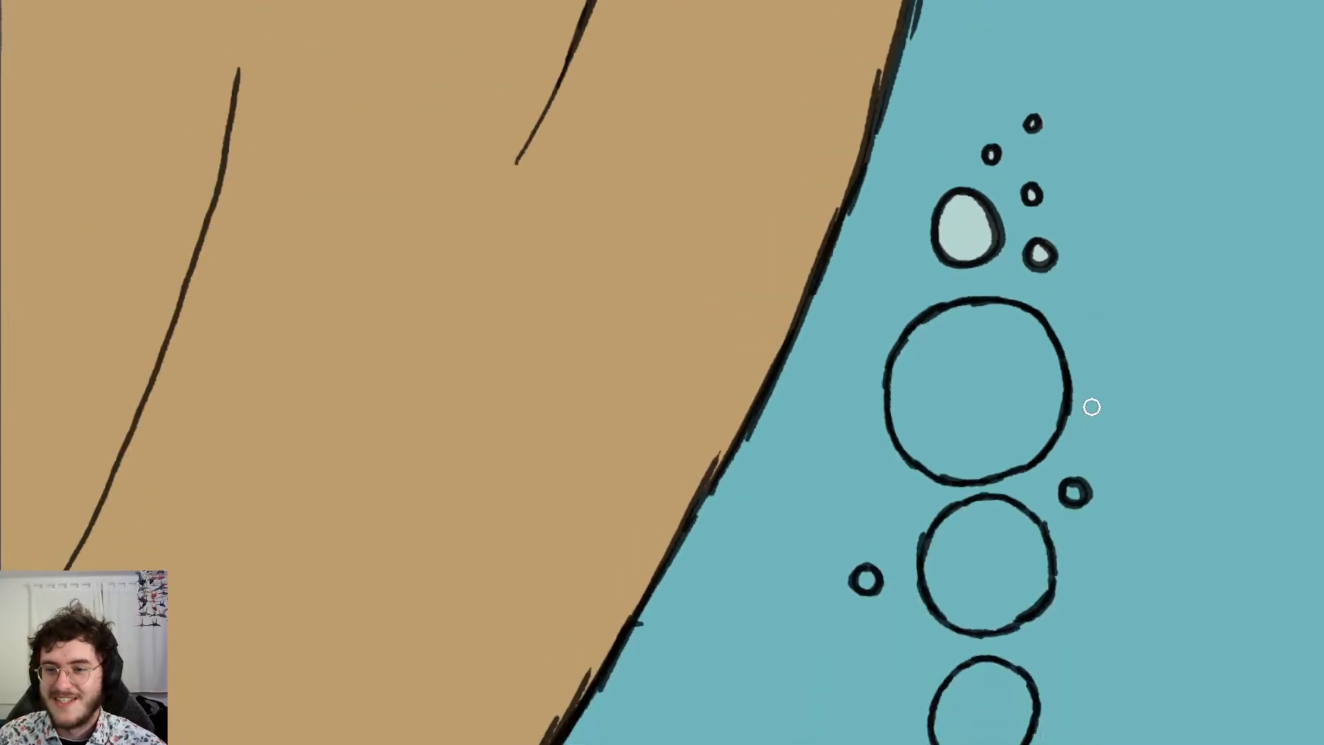
pyautogui.scroll(2, 1107, 296)
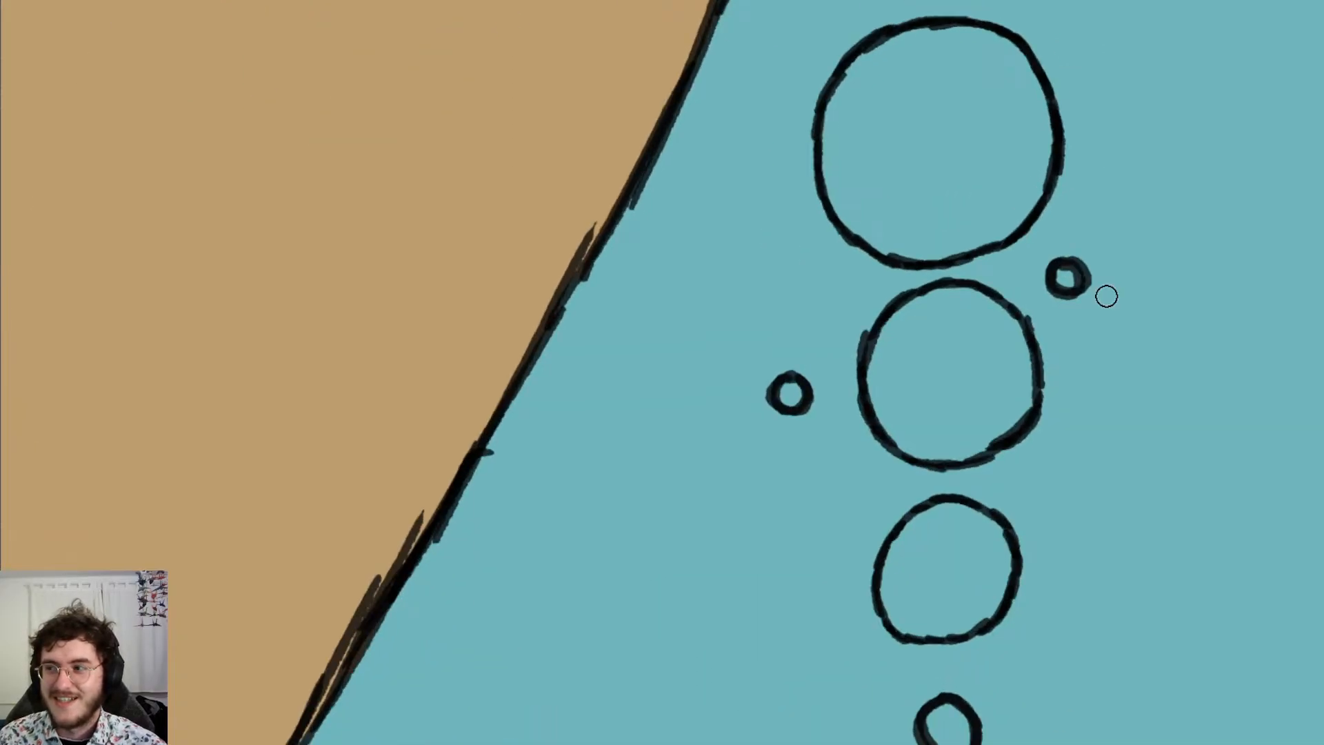
pyautogui.click(1066, 276)
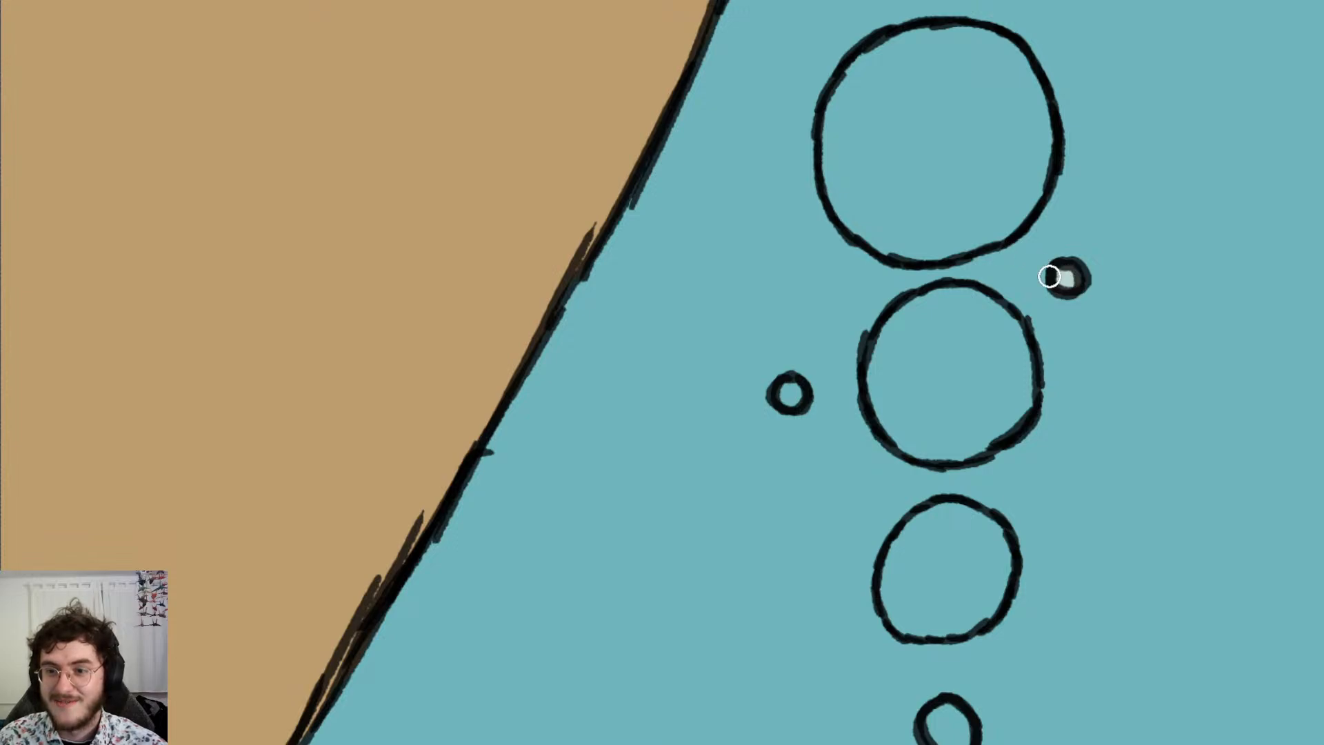
pyautogui.click(791, 393)
# Paint the two small bubbles at the column's lower end and the two medium ones above them translucent white up to their outlines
pyautogui.scroll(-5, 800, 390)
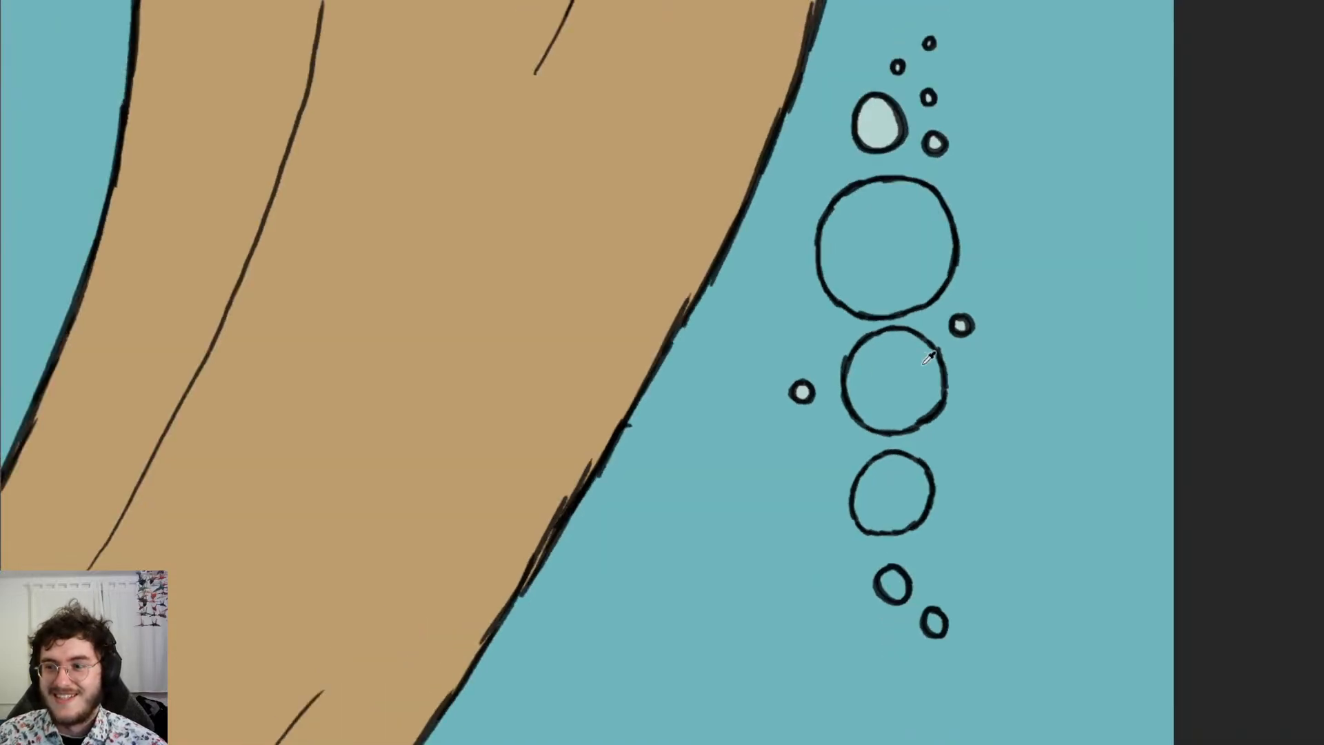
pyautogui.scroll(-4, 1098, 520)
pyautogui.scroll(4, 1000, 483)
pyautogui.scroll(1, 955, 453)
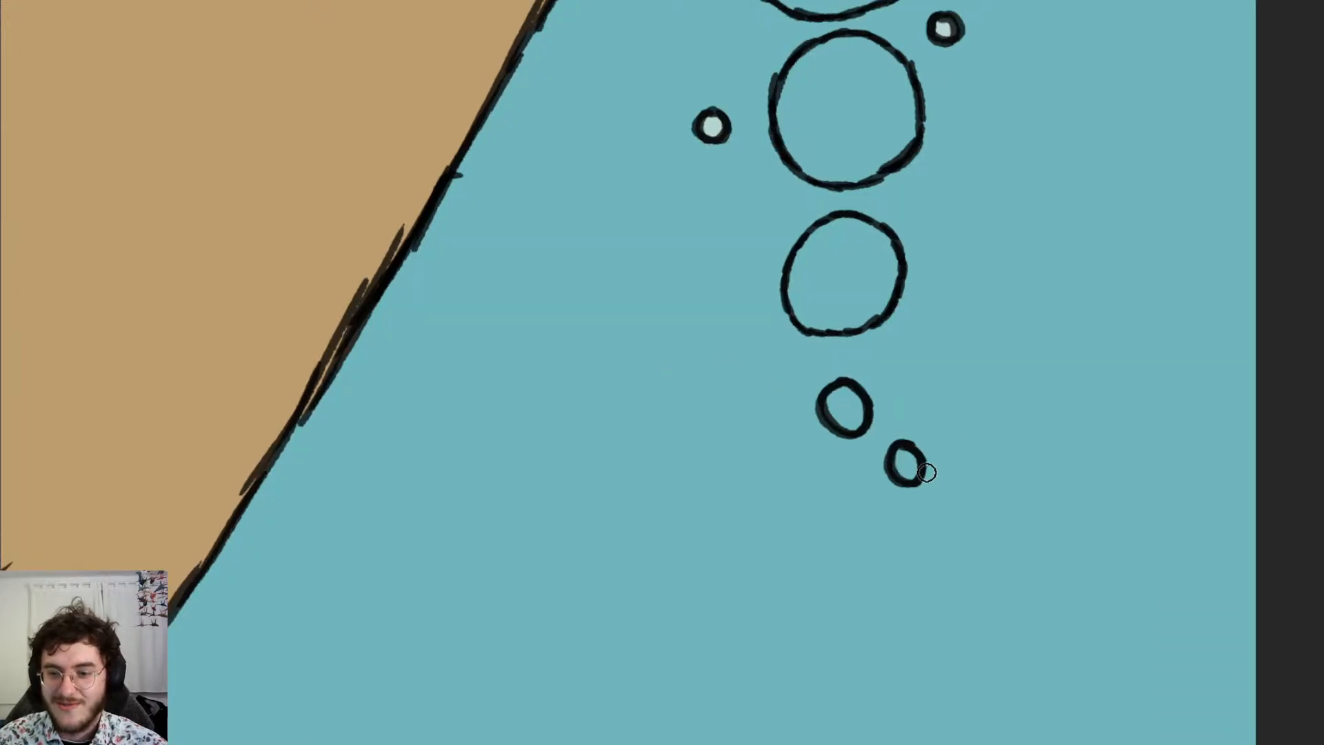
pyautogui.moveTo(901, 455); pyautogui.dragTo(909, 459)
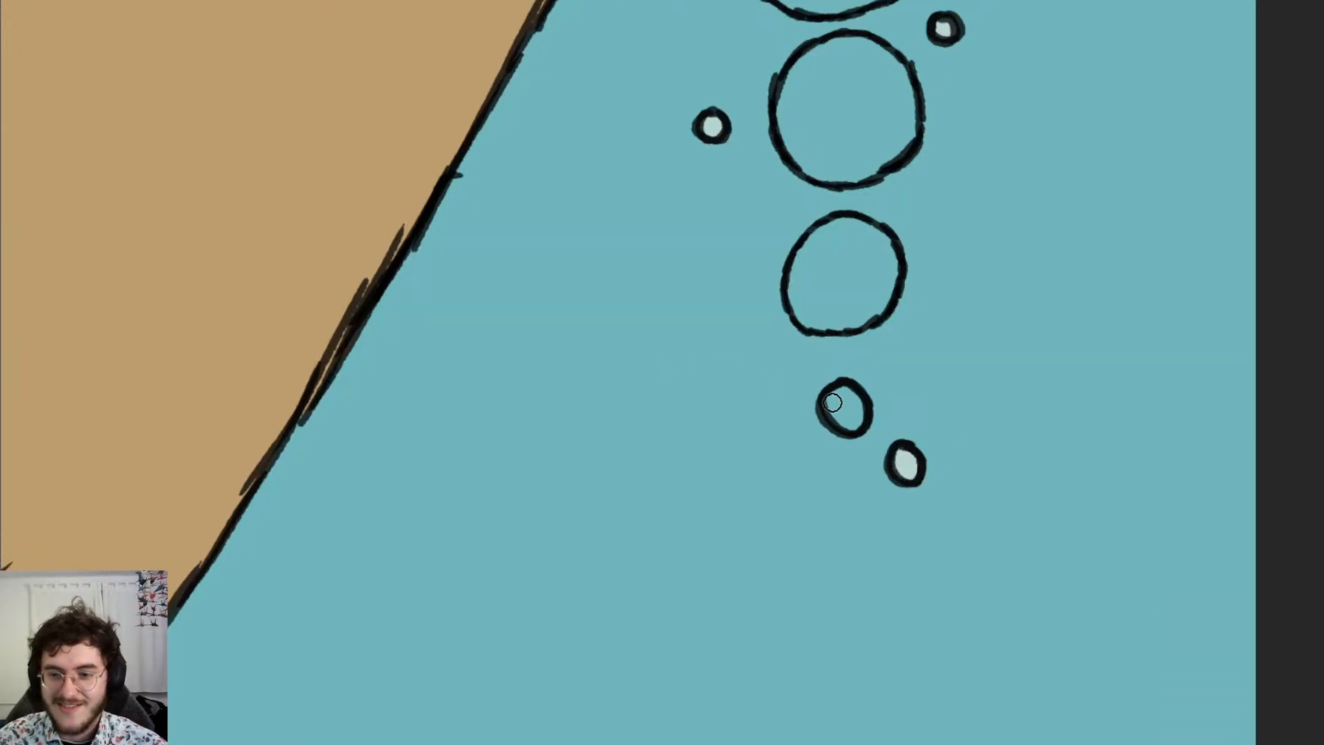
pyautogui.moveTo(846, 394); pyautogui.dragTo(856, 412)
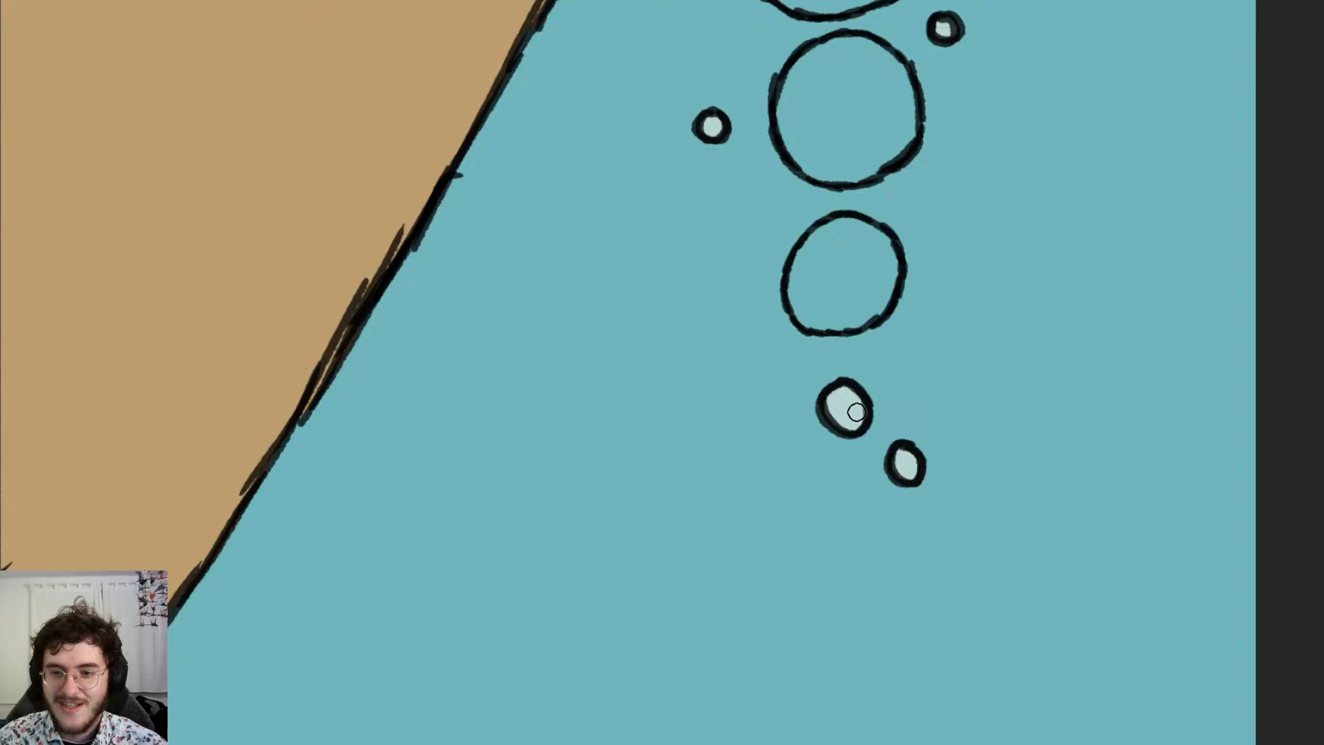
pyautogui.moveTo(846, 225)
pyautogui.mouseDown()
pyautogui.moveTo(798, 257)
pyautogui.moveTo(795, 296)
pyautogui.moveTo(814, 320)
pyautogui.moveTo(852, 322)
pyautogui.moveTo(888, 278)
pyautogui.moveTo(880, 237)
pyautogui.moveTo(842, 227)
pyautogui.moveTo(812, 262)
pyautogui.moveTo(812, 290)
pyautogui.moveTo(880, 274)
pyautogui.moveTo(868, 241)
pyautogui.moveTo(830, 287)
pyautogui.moveTo(845, 254)
pyautogui.moveTo(845, 293)
pyautogui.moveTo(854, 269)
pyautogui.mouseUp()
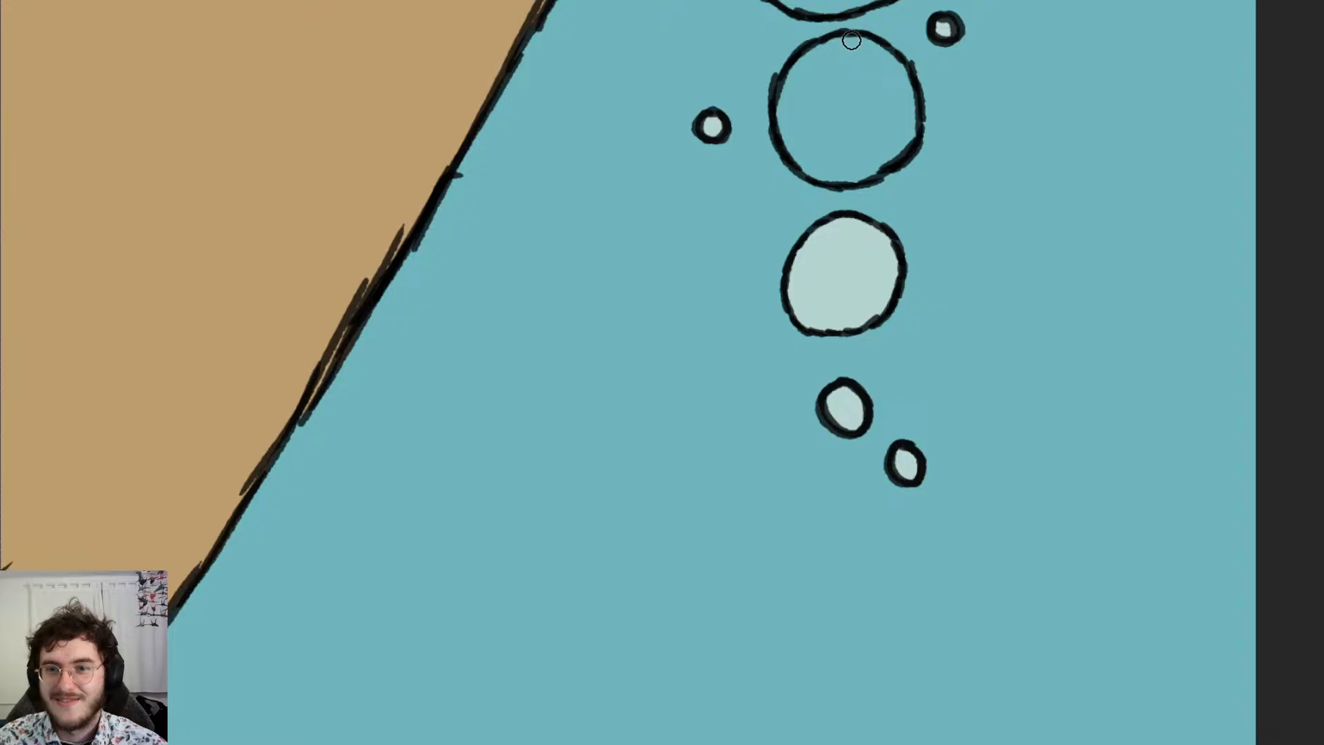
pyautogui.moveTo(851, 40)
pyautogui.mouseDown()
pyautogui.moveTo(850, 172)
pyautogui.moveTo(798, 153)
pyautogui.moveTo(792, 127)
pyautogui.moveTo(792, 138)
pyautogui.moveTo(793, 80)
pyautogui.moveTo(835, 48)
pyautogui.moveTo(827, 166)
pyautogui.moveTo(869, 169)
pyautogui.moveTo(907, 136)
pyautogui.moveTo(898, 79)
pyautogui.moveTo(872, 101)
pyautogui.moveTo(866, 156)
pyautogui.moveTo(863, 77)
pyautogui.moveTo(887, 140)
pyautogui.mouseUp()
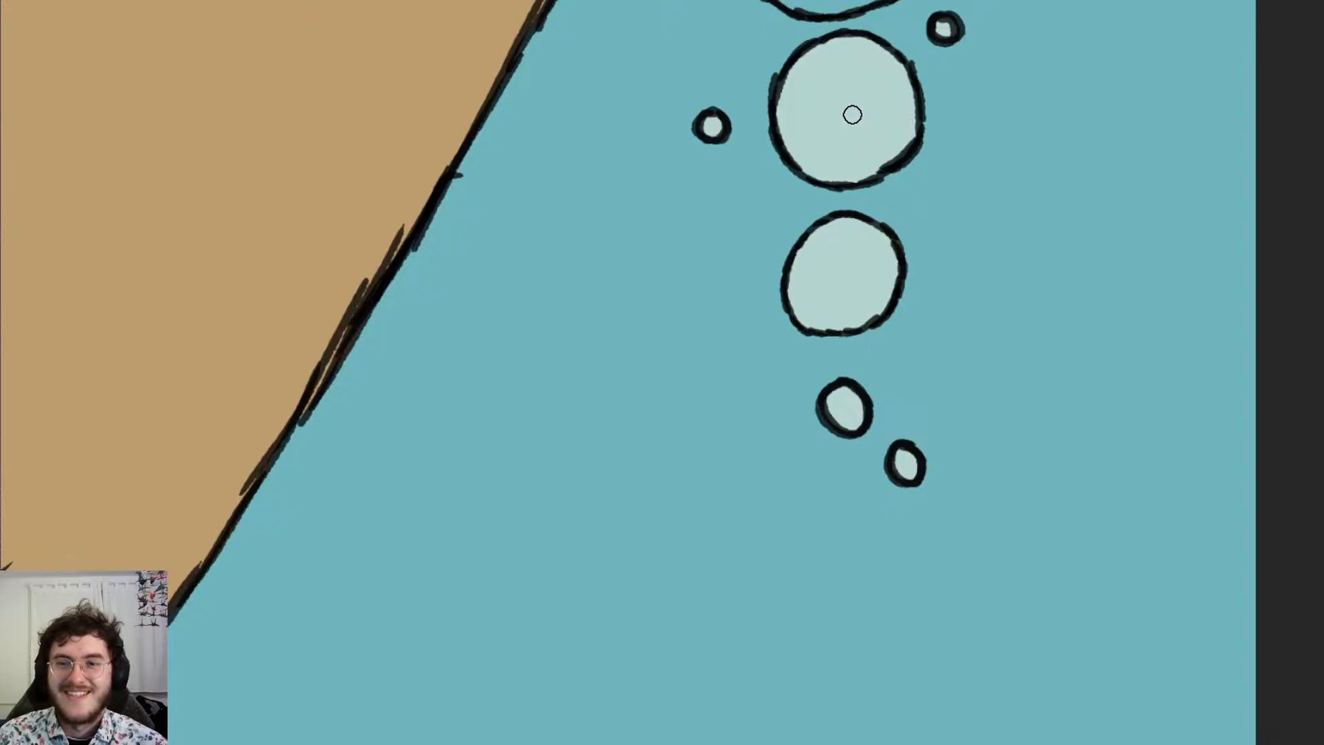
# Fill the largest bubble of the column beside the brown strand with translucent white, covering it right up to its outline
pyautogui.scroll(-10, 852, 114)
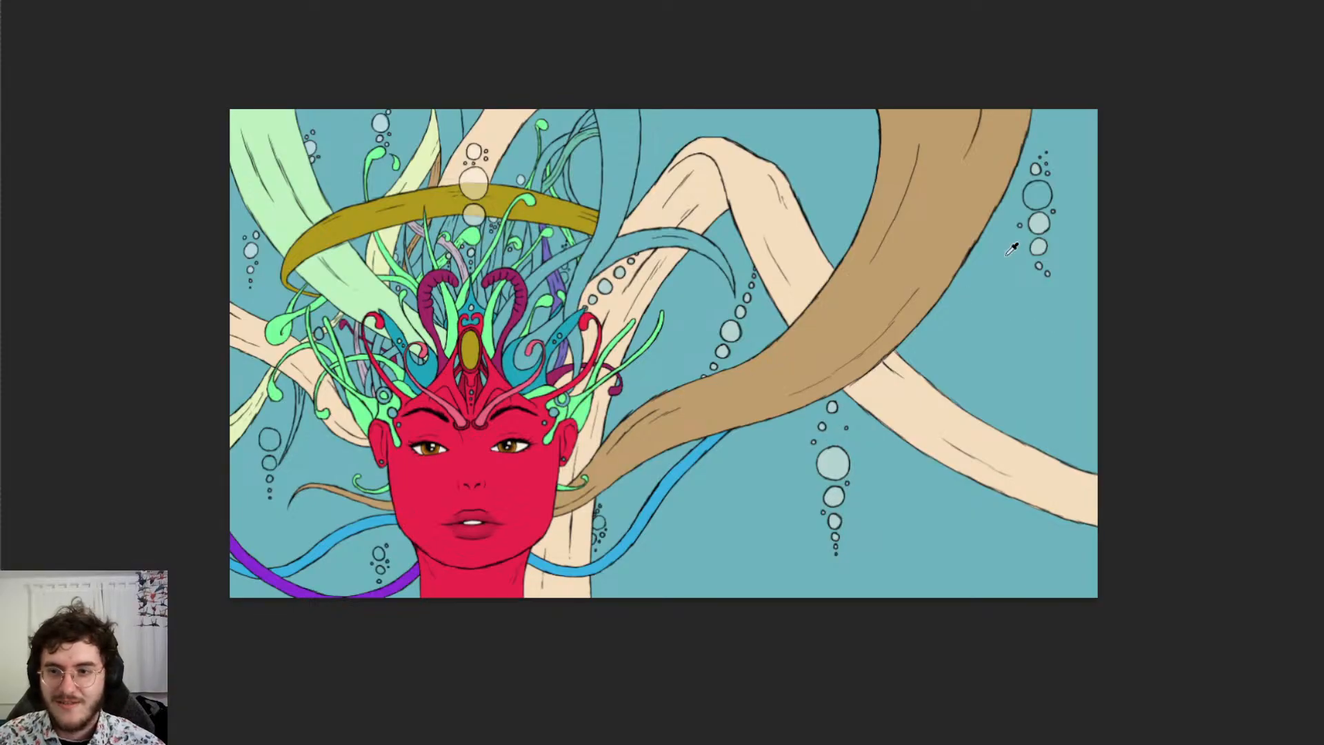
pyautogui.scroll(5, 1079, 173)
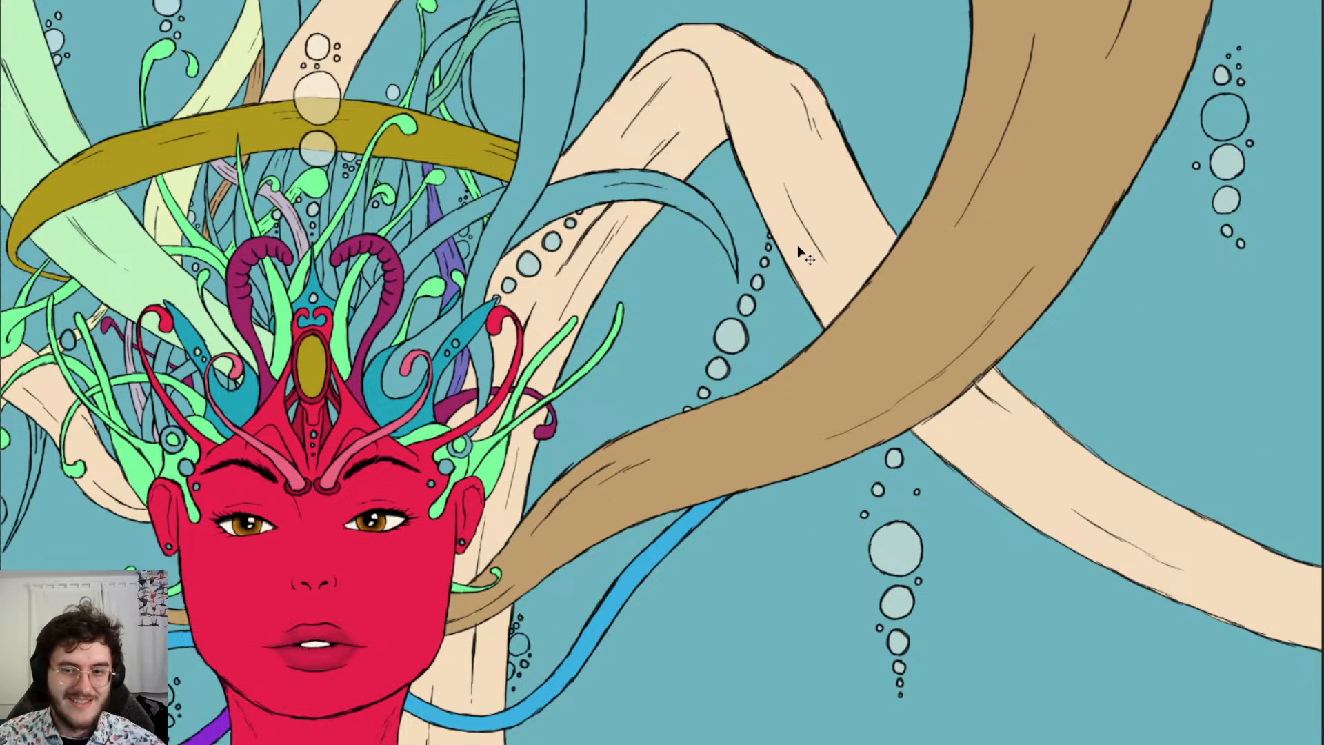
pyautogui.hscroll(6, 799, 252)
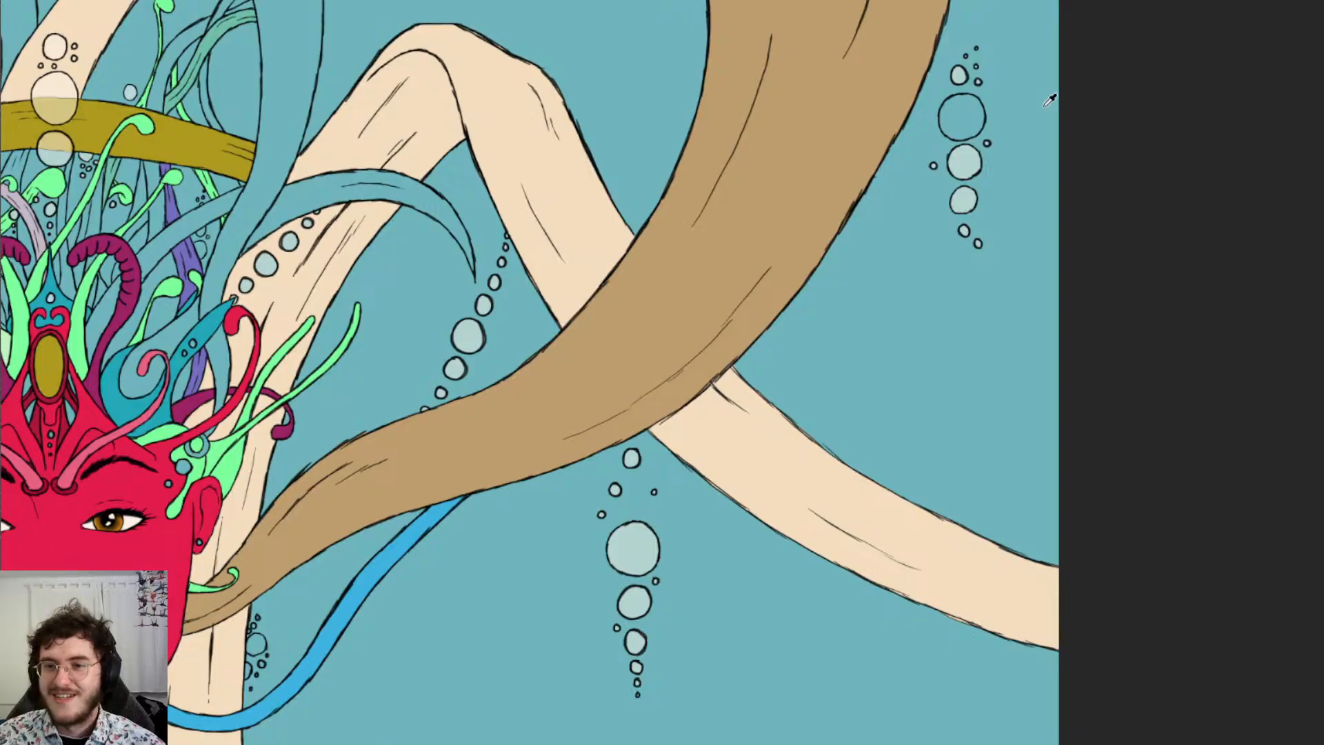
pyautogui.scroll(10, 1048, 100)
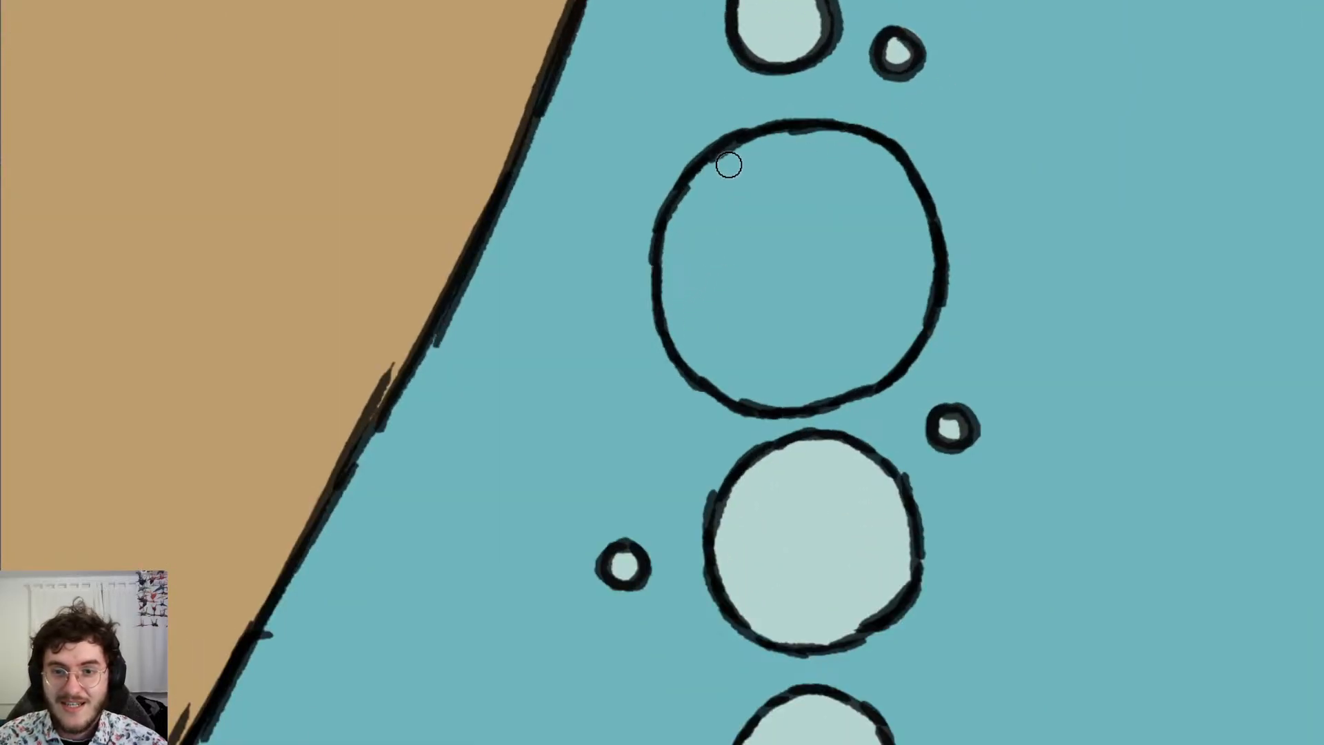
pyautogui.moveTo(727, 163)
pyautogui.mouseDown()
pyautogui.moveTo(689, 201)
pyautogui.moveTo(681, 258)
pyautogui.moveTo(710, 254)
pyautogui.moveTo(733, 221)
pyautogui.moveTo(780, 316)
pyautogui.moveTo(764, 201)
pyautogui.moveTo(789, 308)
pyautogui.moveTo(783, 237)
pyautogui.moveTo(807, 131)
pyautogui.moveTo(782, 163)
pyautogui.moveTo(753, 142)
pyautogui.moveTo(742, 150)
pyautogui.moveTo(685, 216)
pyautogui.moveTo(671, 269)
pyautogui.moveTo(697, 363)
pyautogui.moveTo(741, 396)
pyautogui.moveTo(813, 393)
pyautogui.moveTo(786, 334)
pyautogui.moveTo(721, 287)
pyautogui.moveTo(728, 353)
pyautogui.moveTo(718, 343)
pyautogui.moveTo(851, 381)
pyautogui.moveTo(913, 316)
pyautogui.moveTo(913, 234)
pyautogui.mouseUp()
pyautogui.moveTo(802, 137)
pyautogui.mouseDown()
pyautogui.moveTo(892, 159)
pyautogui.moveTo(917, 269)
pyautogui.mouseUp()
pyautogui.moveTo(872, 158)
pyautogui.mouseDown()
pyautogui.moveTo(880, 195)
pyautogui.moveTo(860, 207)
pyautogui.moveTo(845, 147)
pyautogui.moveTo(822, 134)
pyautogui.moveTo(804, 216)
pyautogui.moveTo(834, 340)
pyautogui.moveTo(866, 293)
pyautogui.moveTo(853, 207)
pyautogui.moveTo(798, 304)
pyautogui.moveTo(822, 345)
pyautogui.moveTo(869, 322)
pyautogui.moveTo(871, 238)
pyautogui.mouseUp()
# Paint the small, half-hidden and largest bubbles of the cluster between the cream strand and the blue strand translucent white
pyautogui.scroll(-6, 729, 269)
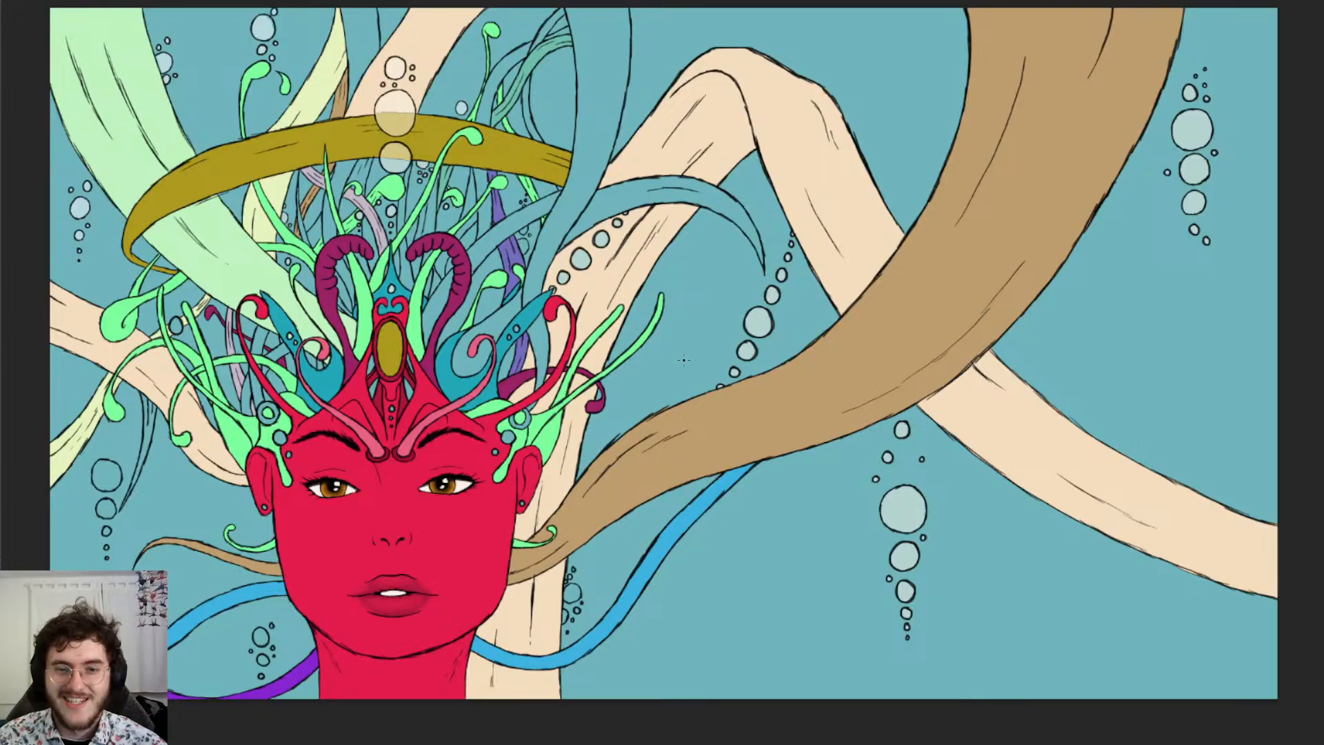
pyautogui.scroll(7, 551, 545)
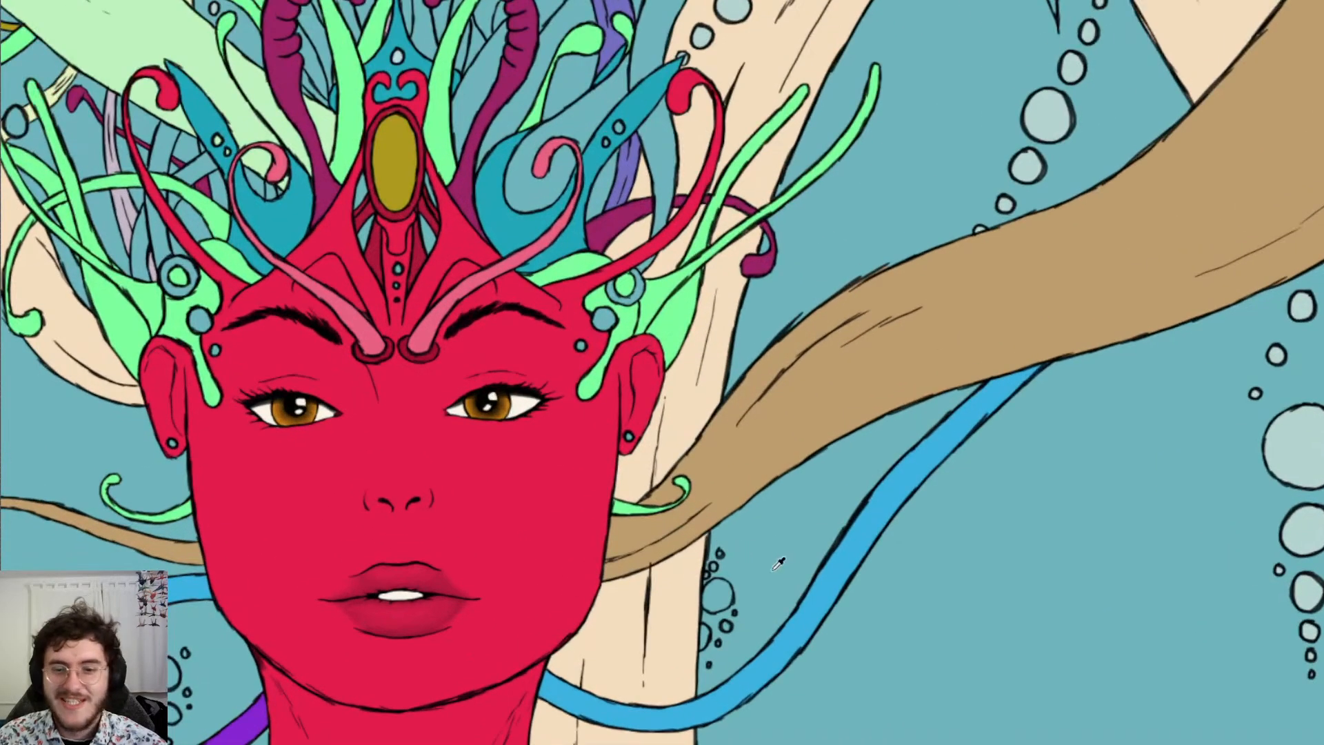
pyautogui.scroll(-1, 724, 184)
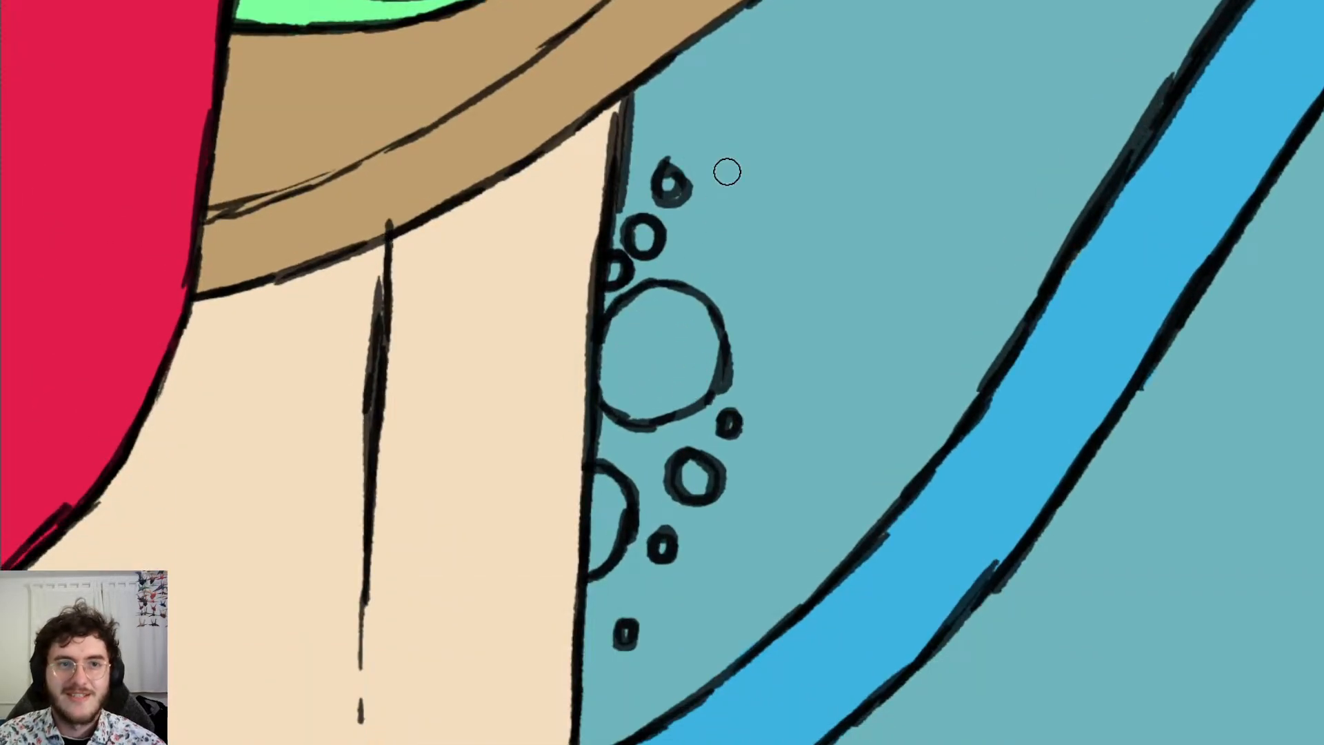
pyautogui.hotkey('ctrl', 'Tab')
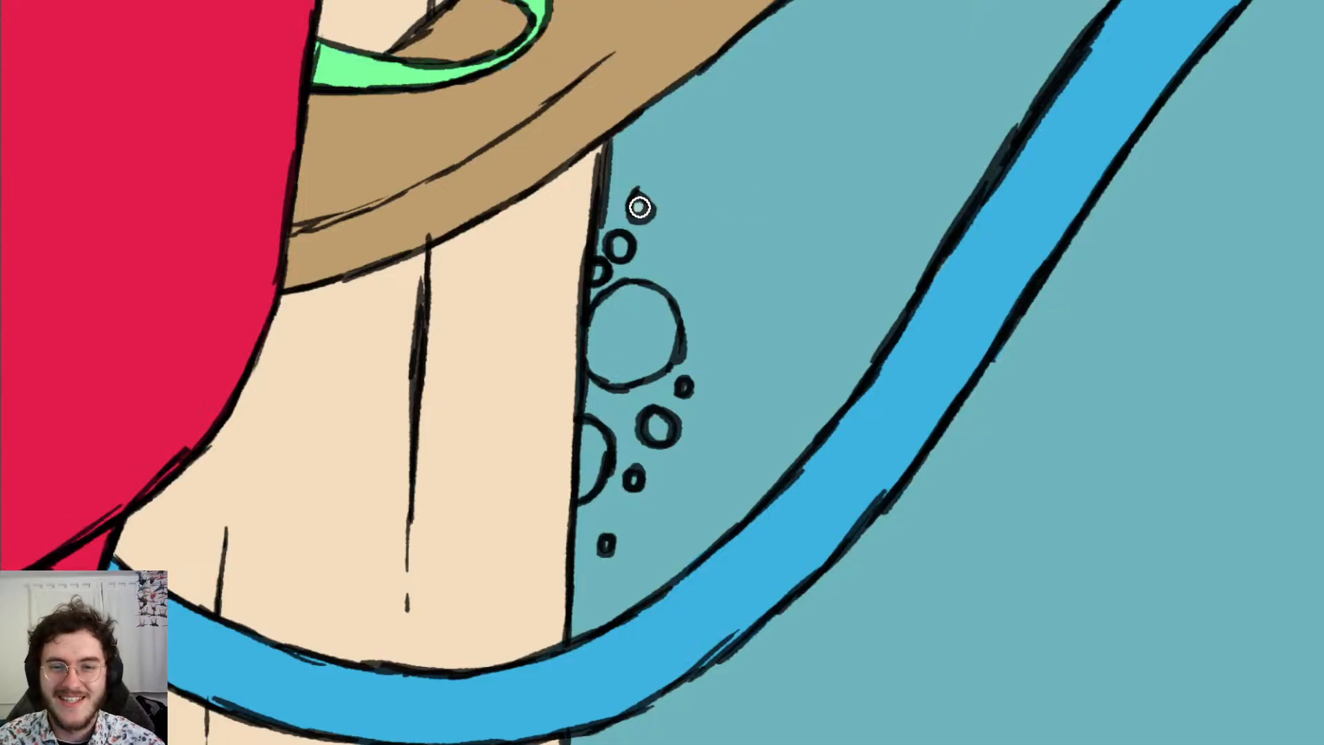
pyautogui.click(621, 246)
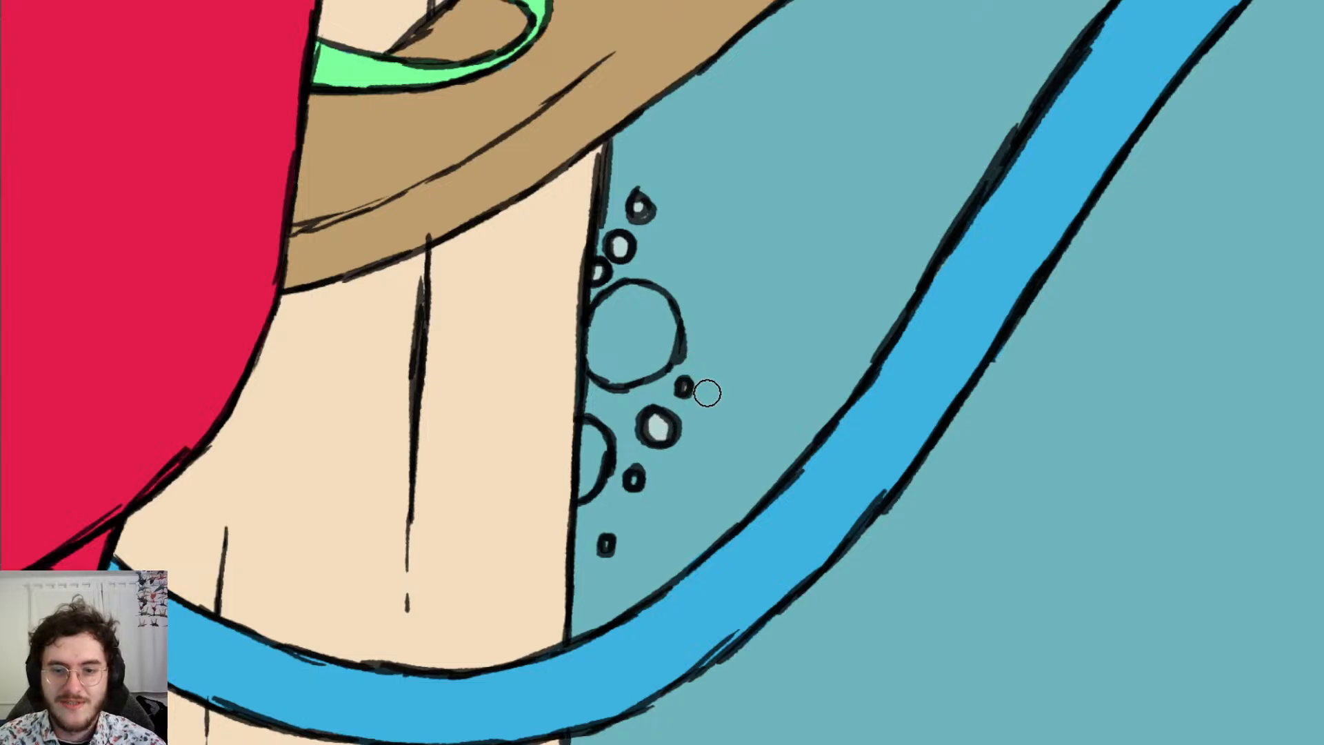
pyautogui.moveTo(583, 429)
pyautogui.mouseDown()
pyautogui.moveTo(584, 483)
pyautogui.moveTo(588, 441)
pyautogui.mouseUp()
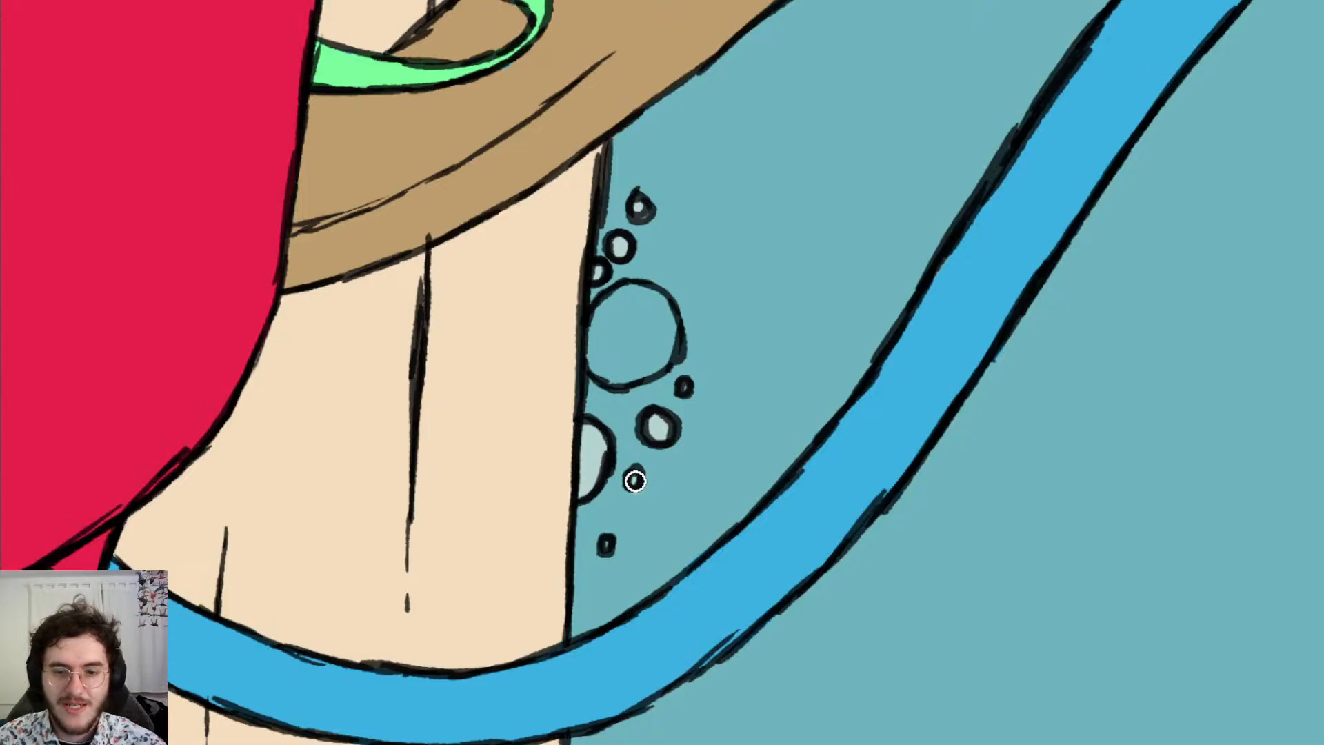
pyautogui.click(634, 480)
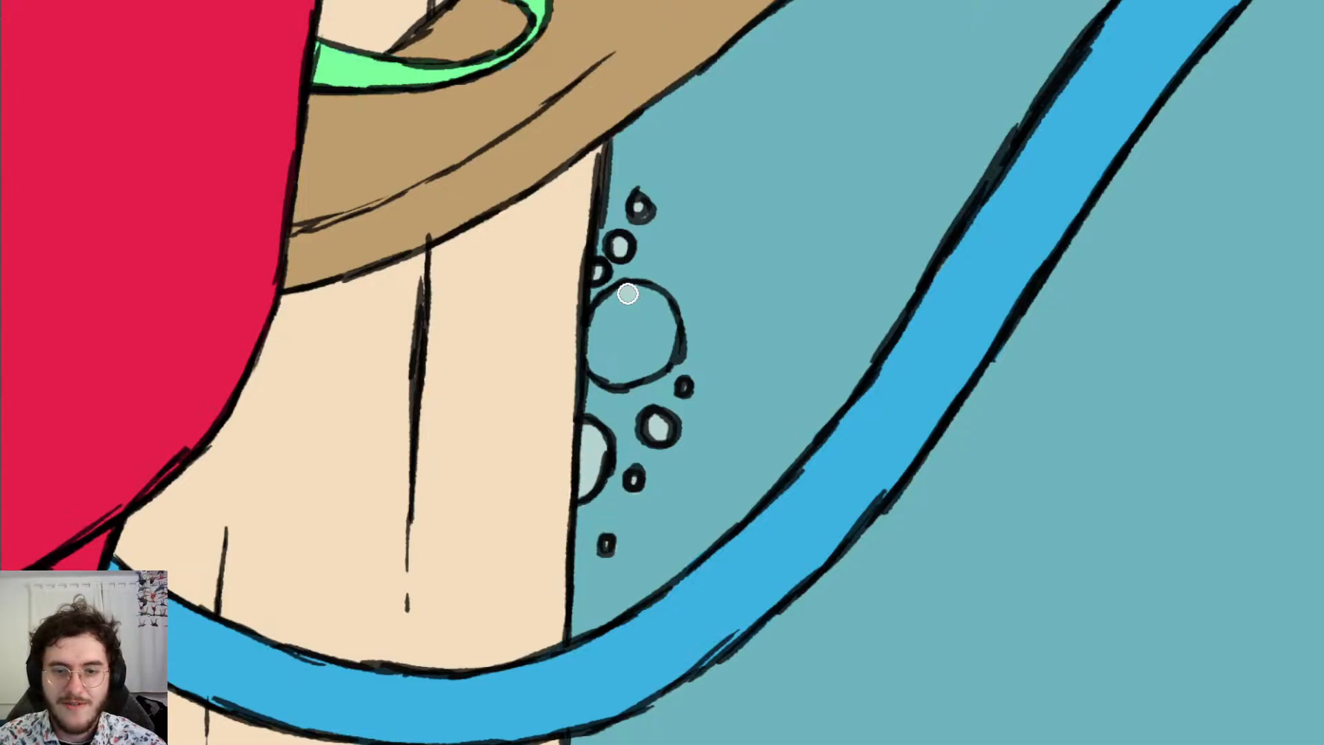
pyautogui.moveTo(629, 290)
pyautogui.mouseDown()
pyautogui.moveTo(597, 365)
pyautogui.moveTo(615, 380)
pyautogui.moveTo(656, 362)
pyautogui.moveTo(667, 311)
pyautogui.moveTo(639, 291)
pyautogui.moveTo(614, 355)
pyautogui.moveTo(644, 304)
pyautogui.moveTo(670, 351)
pyautogui.moveTo(646, 328)
pyautogui.mouseUp()
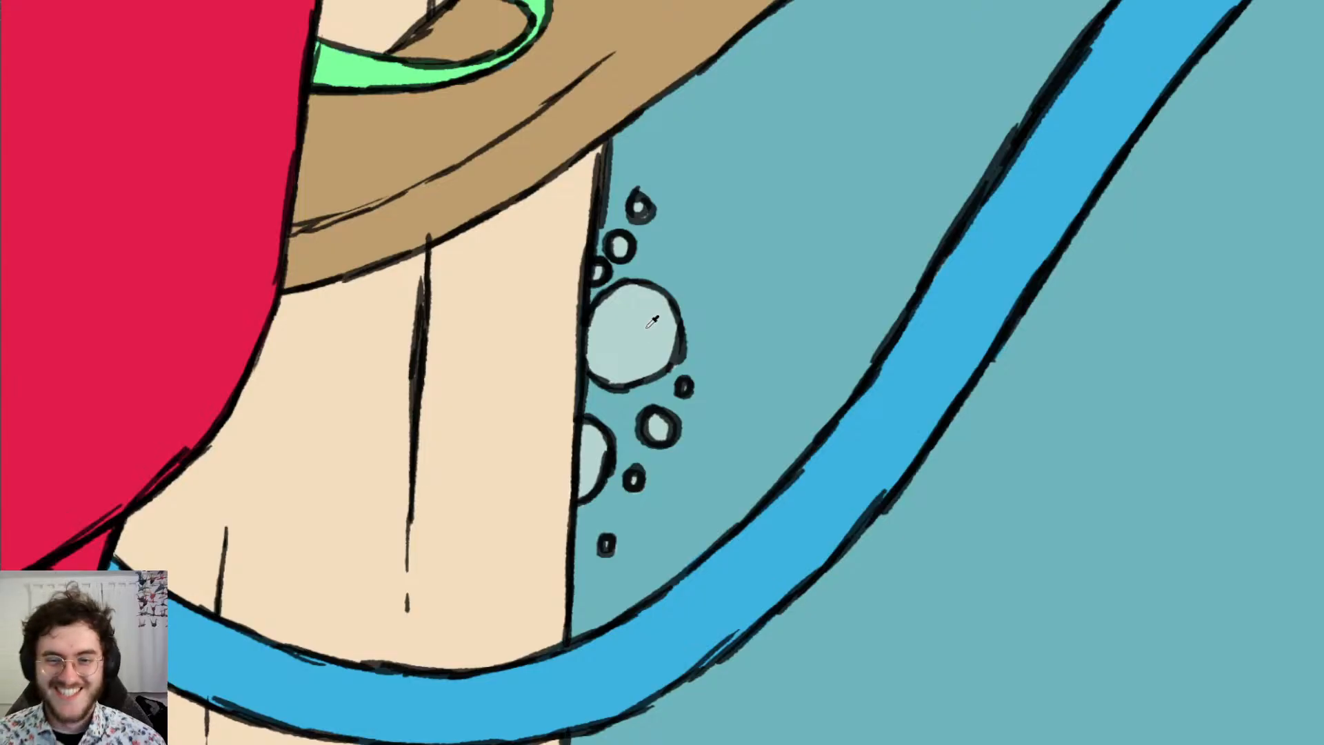
# Paint the small bubbles and the two larger ones in the cluster between the blue and purple strands translucent white
pyautogui.scroll(-3, 576, 330)
pyautogui.scroll(-3, 437, 233)
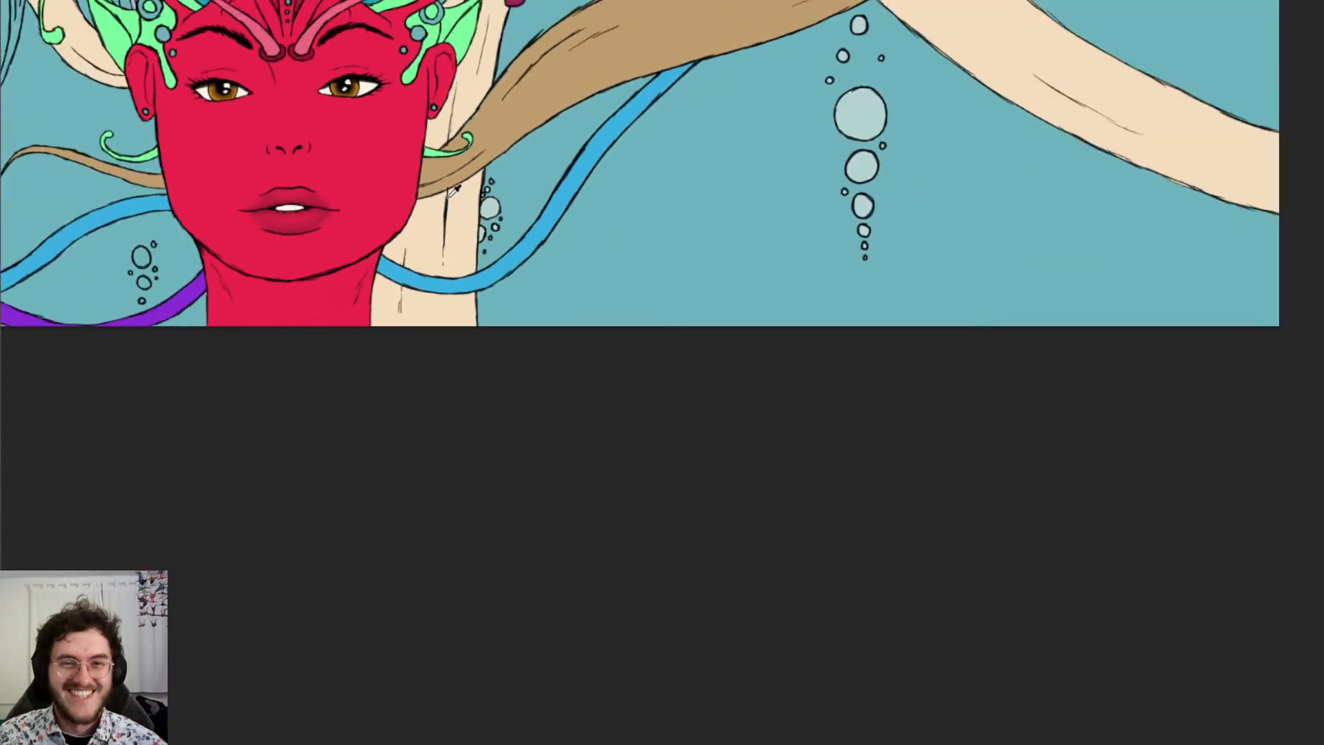
pyautogui.scroll(6, 238, 581)
pyautogui.scroll(5, 238, 581)
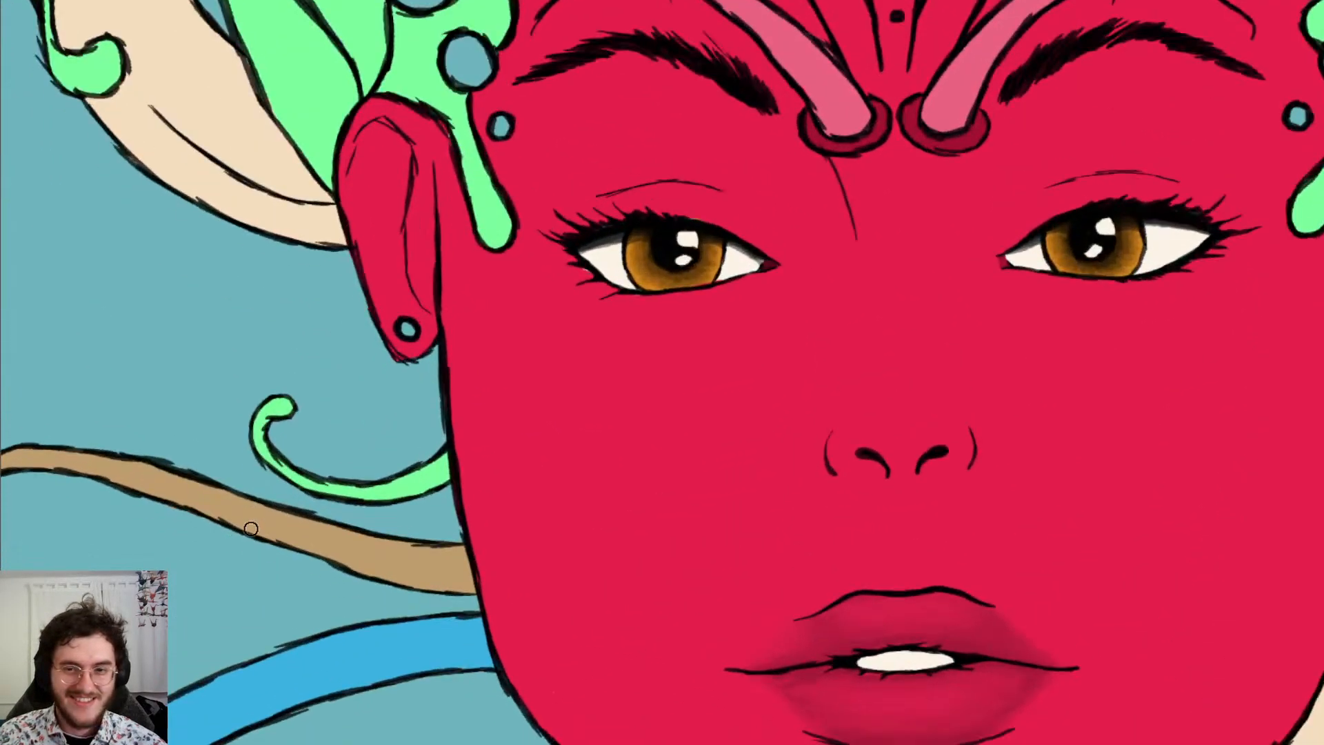
pyautogui.scroll(2, 393, 436)
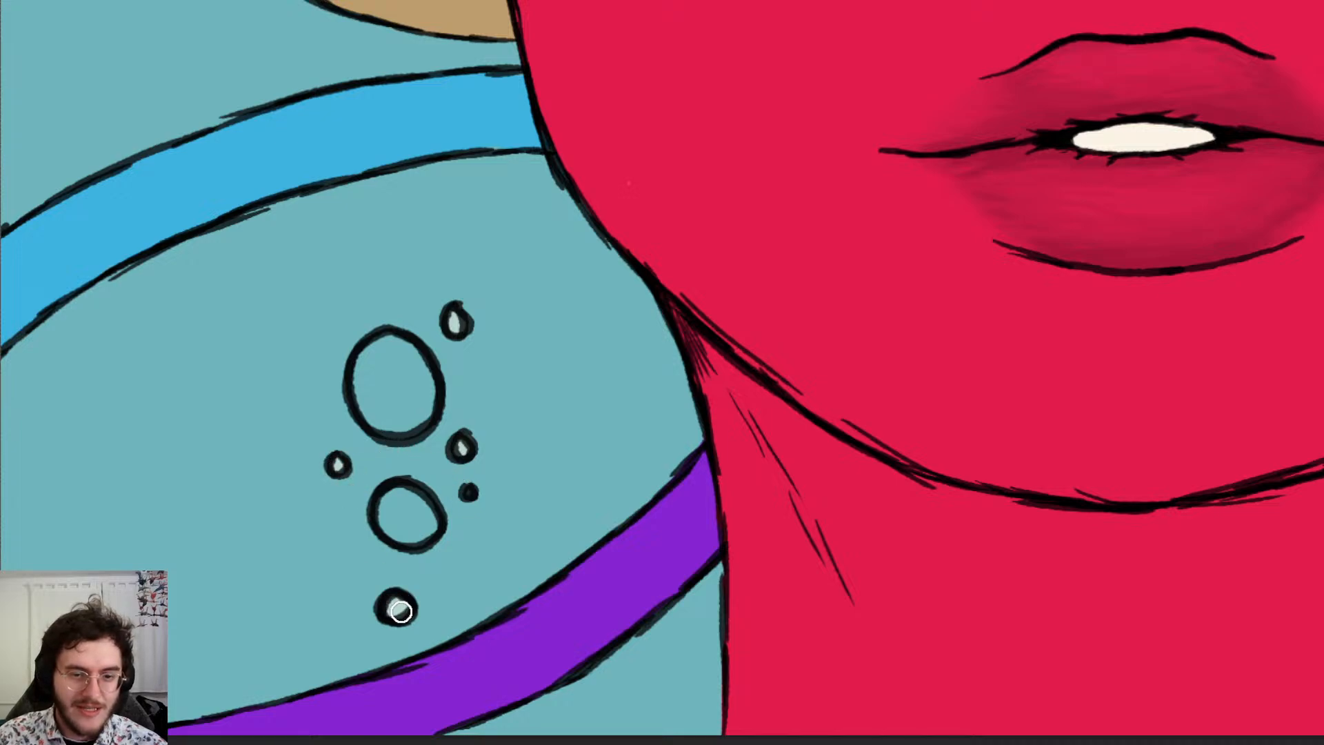
pyautogui.moveTo(396, 485)
pyautogui.mouseDown()
pyautogui.moveTo(393, 534)
pyautogui.moveTo(422, 528)
pyautogui.moveTo(402, 498)
pyautogui.moveTo(426, 512)
pyautogui.mouseUp()
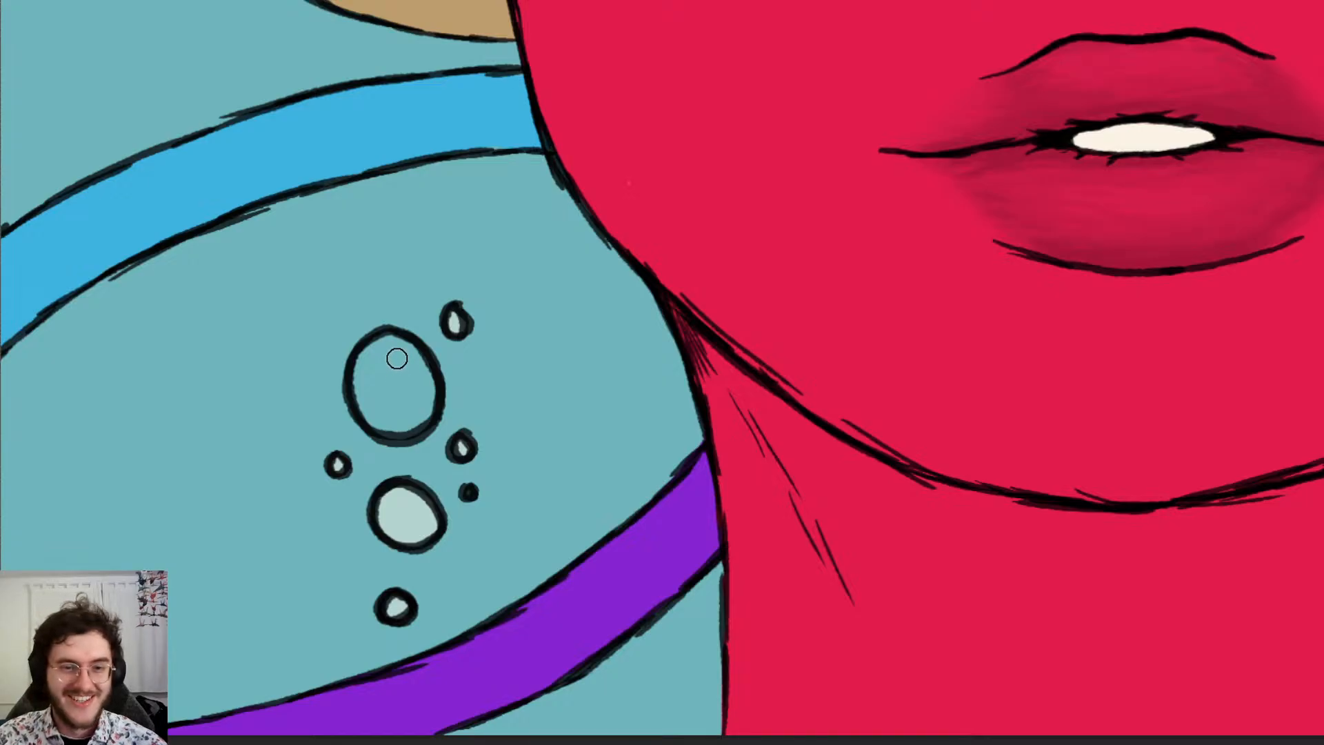
pyautogui.moveTo(386, 343); pyautogui.dragTo(405, 420)
pyautogui.moveTo(384, 349)
pyautogui.mouseDown()
pyautogui.moveTo(393, 409)
pyautogui.moveTo(366, 358)
pyautogui.moveTo(414, 411)
pyautogui.moveTo(425, 396)
pyautogui.moveTo(399, 400)
pyautogui.mouseUp()
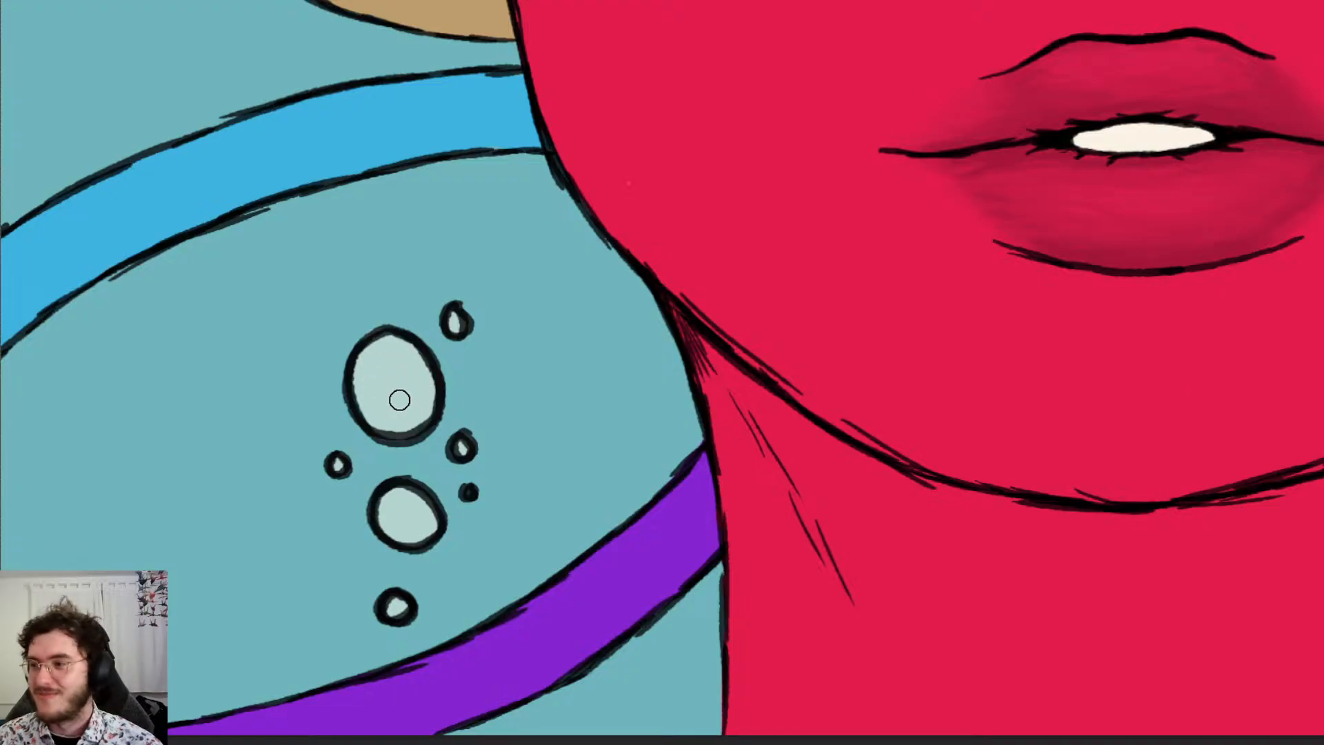
# Paint the three lowest bubbles of the column beside the thin brown strand's tip translucent white
pyautogui.scroll(-3, 406, 391)
pyautogui.scroll(-3, 385, 288)
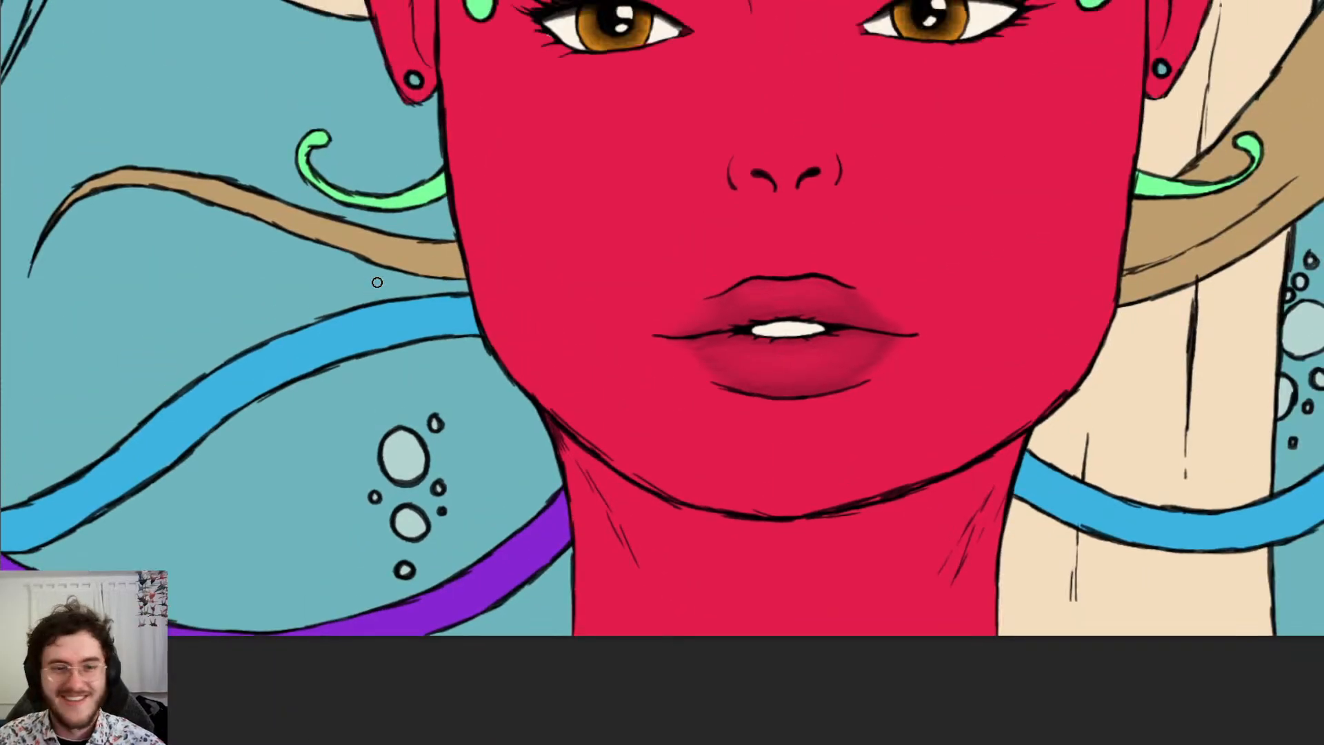
pyautogui.scroll(-2, 379, 265)
pyautogui.scroll(-2, 207, 169)
pyautogui.hscroll(-5, 145, 164)
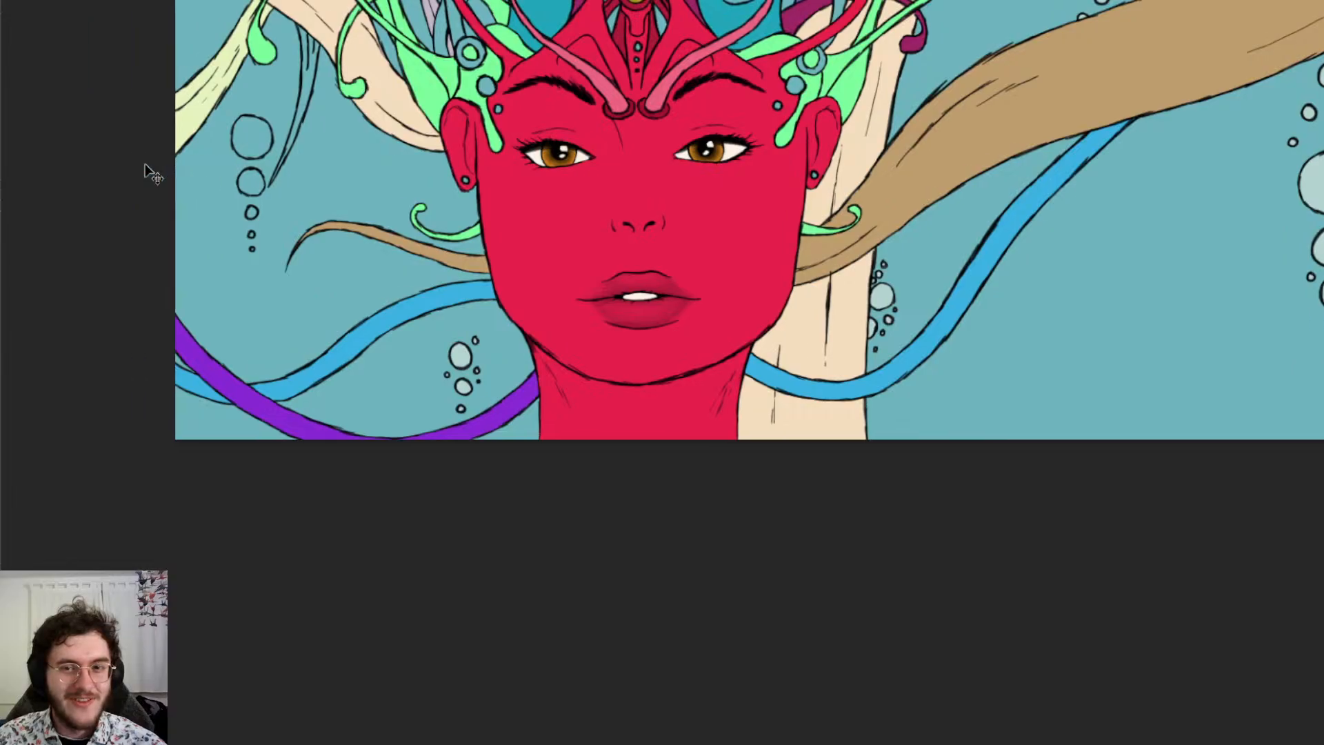
pyautogui.scroll(5, 291, 162)
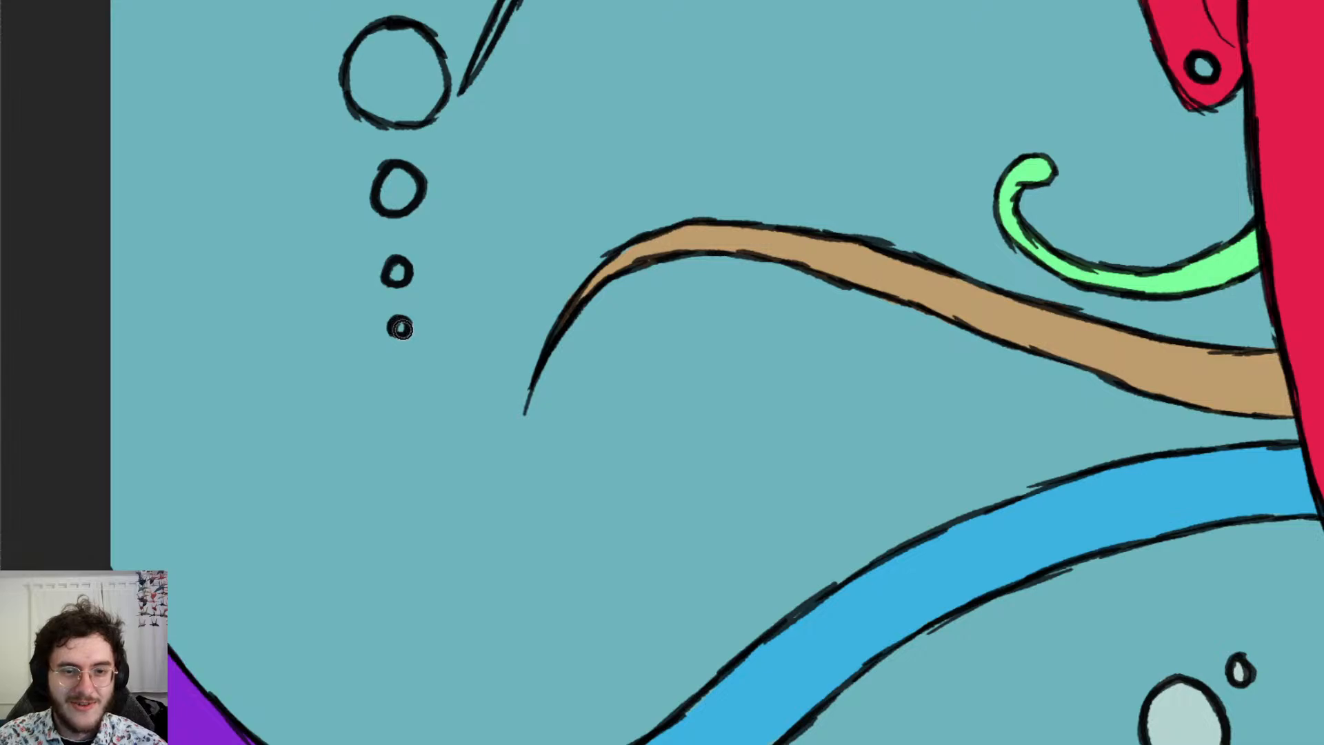
pyautogui.click(397, 272)
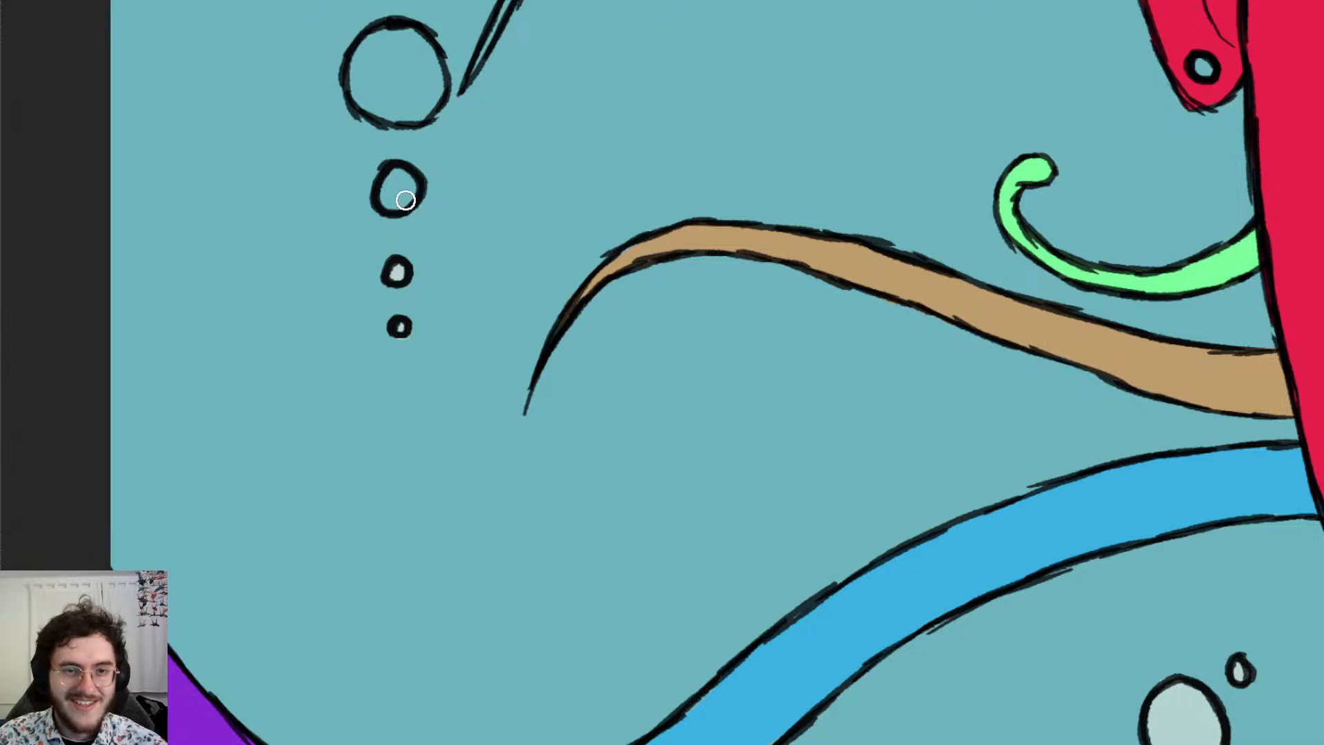
pyautogui.moveTo(402, 172)
pyautogui.mouseDown()
pyautogui.moveTo(393, 200)
pyautogui.moveTo(403, 179)
pyautogui.mouseUp()
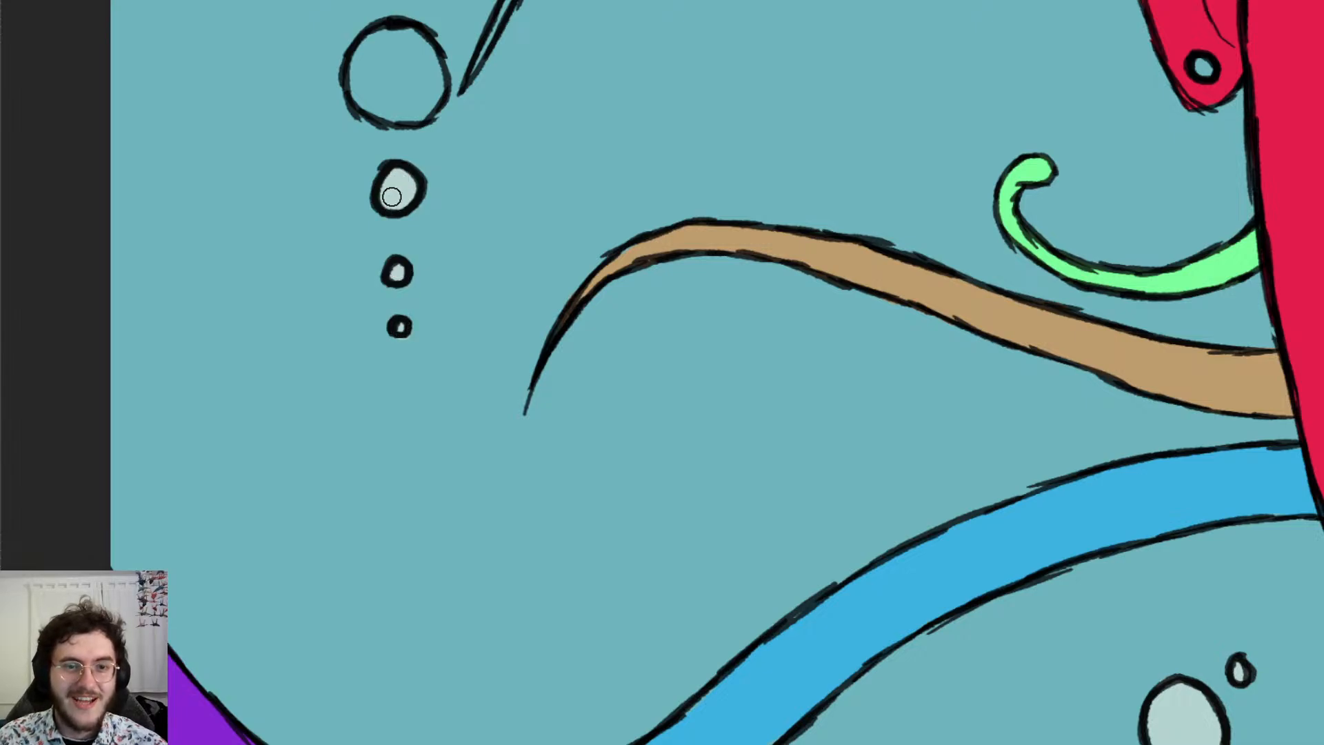
# Fill that column's second-largest bubble with translucent white, working inward from its outline
pyautogui.scroll(5, 391, 197)
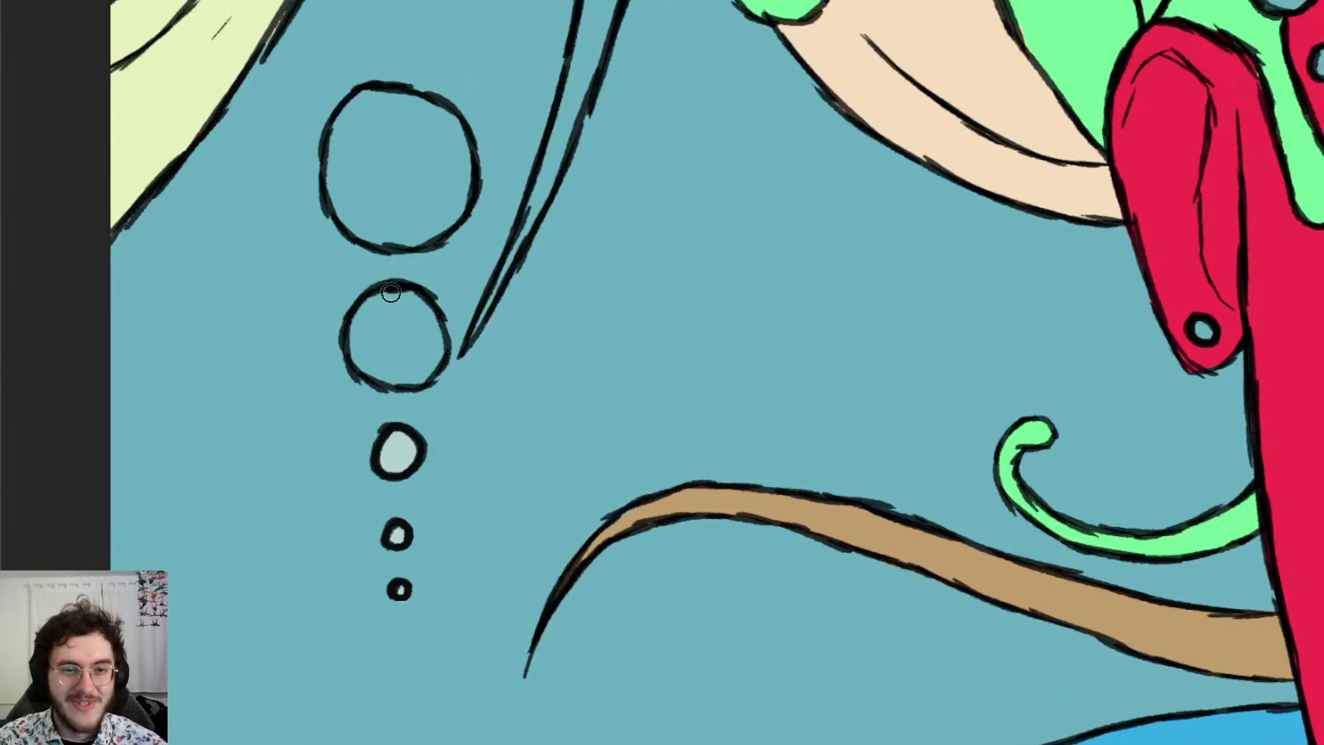
pyautogui.moveTo(399, 292)
pyautogui.mouseDown()
pyautogui.moveTo(354, 334)
pyautogui.moveTo(396, 376)
pyautogui.mouseUp()
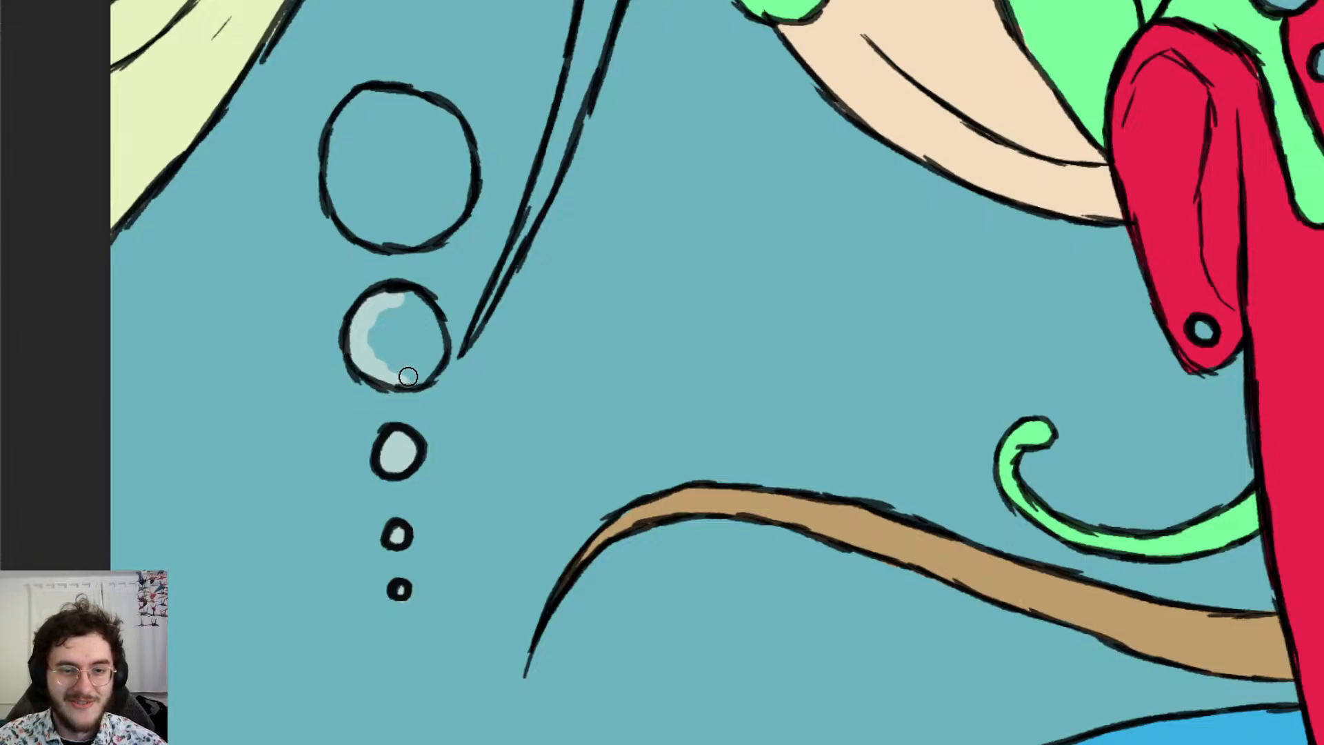
# Fill the two largest bubbles in the column at the canvas's left side with the pale blue-grey bubble colour
pyautogui.moveTo(407, 376); pyautogui.dragTo(434, 349)
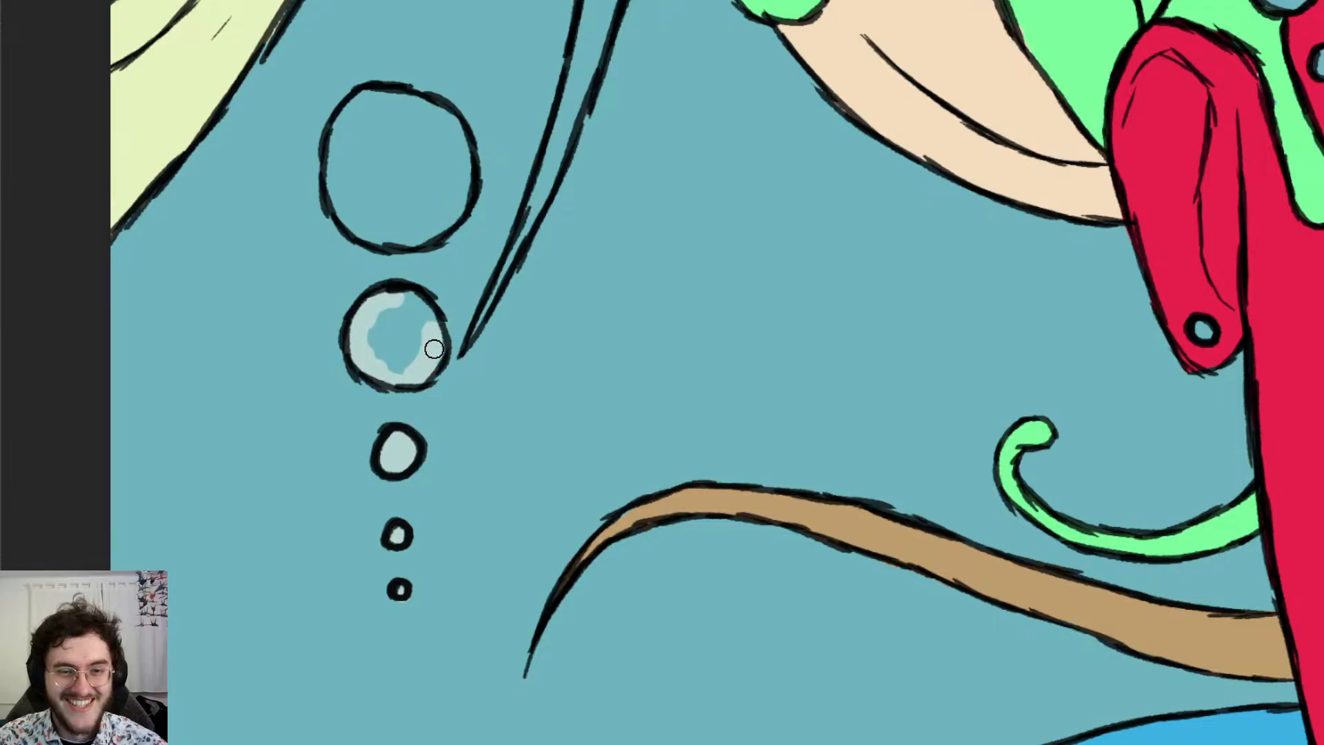
pyautogui.moveTo(404, 298)
pyautogui.mouseDown()
pyautogui.moveTo(432, 328)
pyautogui.moveTo(407, 334)
pyautogui.moveTo(398, 321)
pyautogui.moveTo(401, 363)
pyautogui.moveTo(382, 348)
pyautogui.mouseUp()
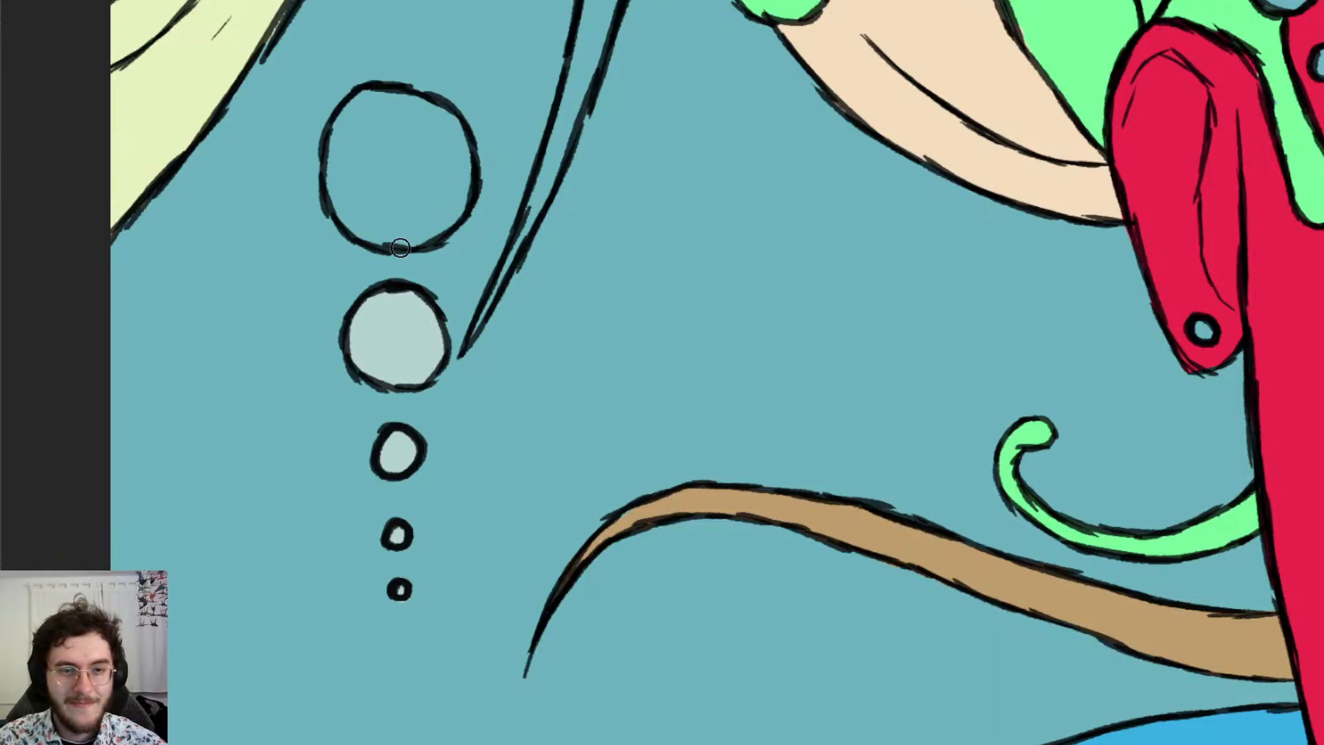
pyautogui.moveTo(392, 91)
pyautogui.mouseDown()
pyautogui.moveTo(405, 237)
pyautogui.moveTo(355, 216)
pyautogui.moveTo(334, 179)
pyautogui.moveTo(352, 133)
pyautogui.moveTo(354, 207)
pyautogui.moveTo(380, 188)
pyautogui.mouseUp()
pyautogui.moveTo(377, 100)
pyautogui.mouseDown()
pyautogui.moveTo(349, 123)
pyautogui.moveTo(407, 124)
pyautogui.moveTo(405, 180)
pyautogui.moveTo(396, 106)
pyautogui.moveTo(427, 160)
pyautogui.moveTo(420, 116)
pyautogui.moveTo(434, 110)
pyautogui.moveTo(455, 134)
pyautogui.moveTo(464, 166)
pyautogui.moveTo(426, 227)
pyautogui.moveTo(449, 216)
pyautogui.moveTo(466, 173)
pyautogui.moveTo(416, 225)
pyautogui.moveTo(432, 144)
pyautogui.moveTo(440, 205)
pyautogui.mouseUp()
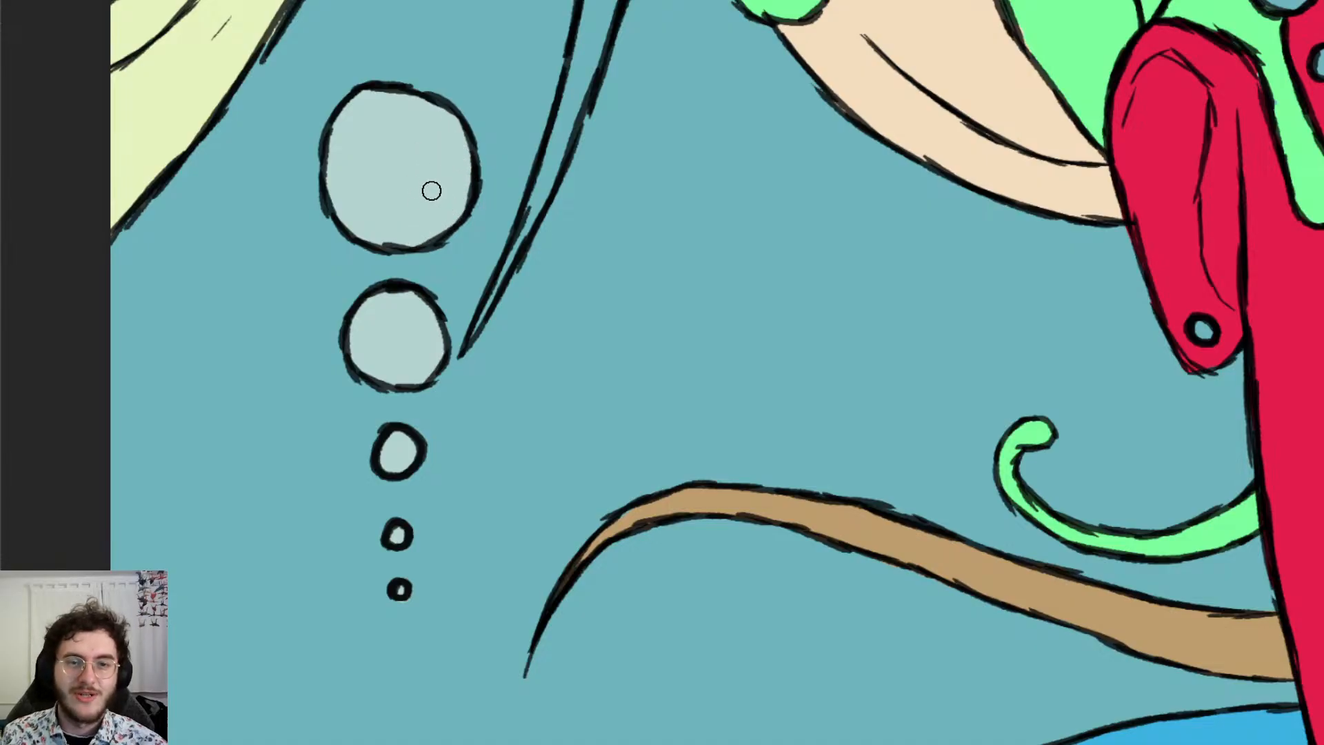
# Paint the bubble between the thin green tendrils beside the headdress with the pale blue-grey bubble colour
pyautogui.scroll(-6, 579, 153)
pyautogui.scroll(6, 602, 168)
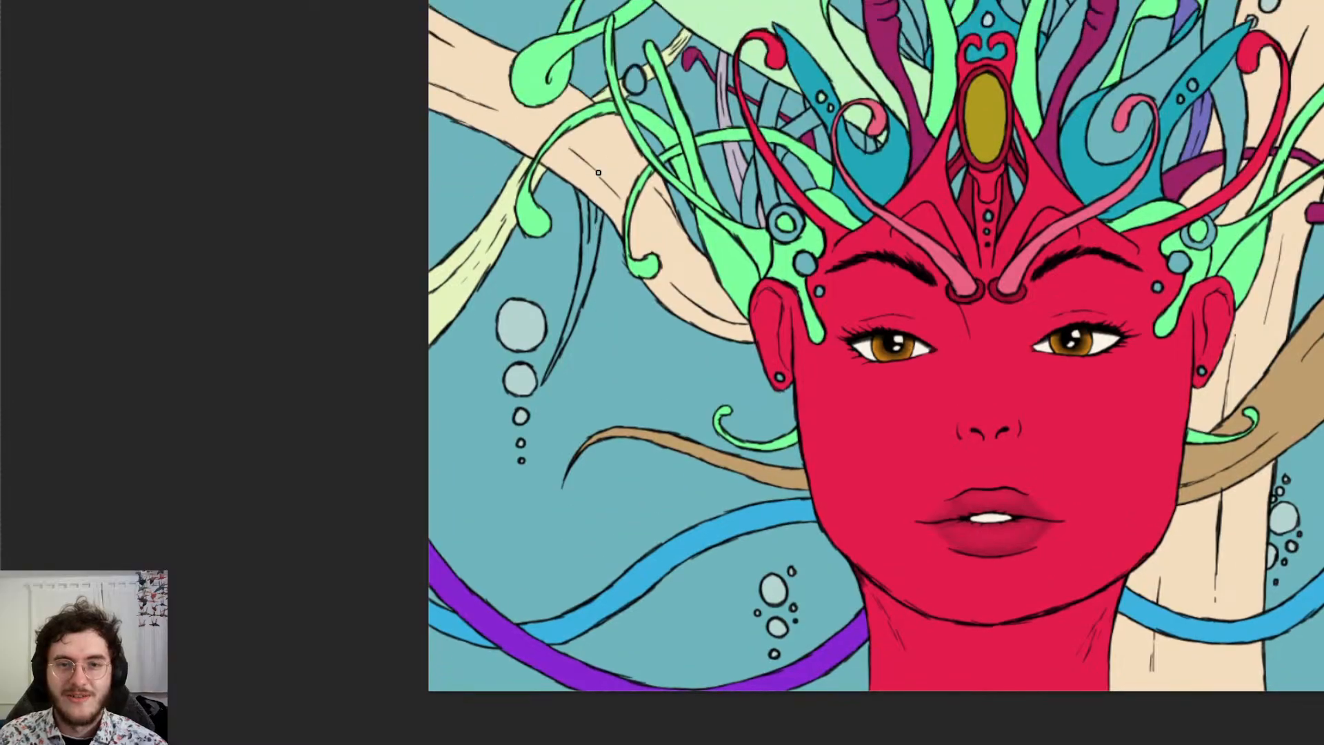
pyautogui.scroll(2, 599, 173)
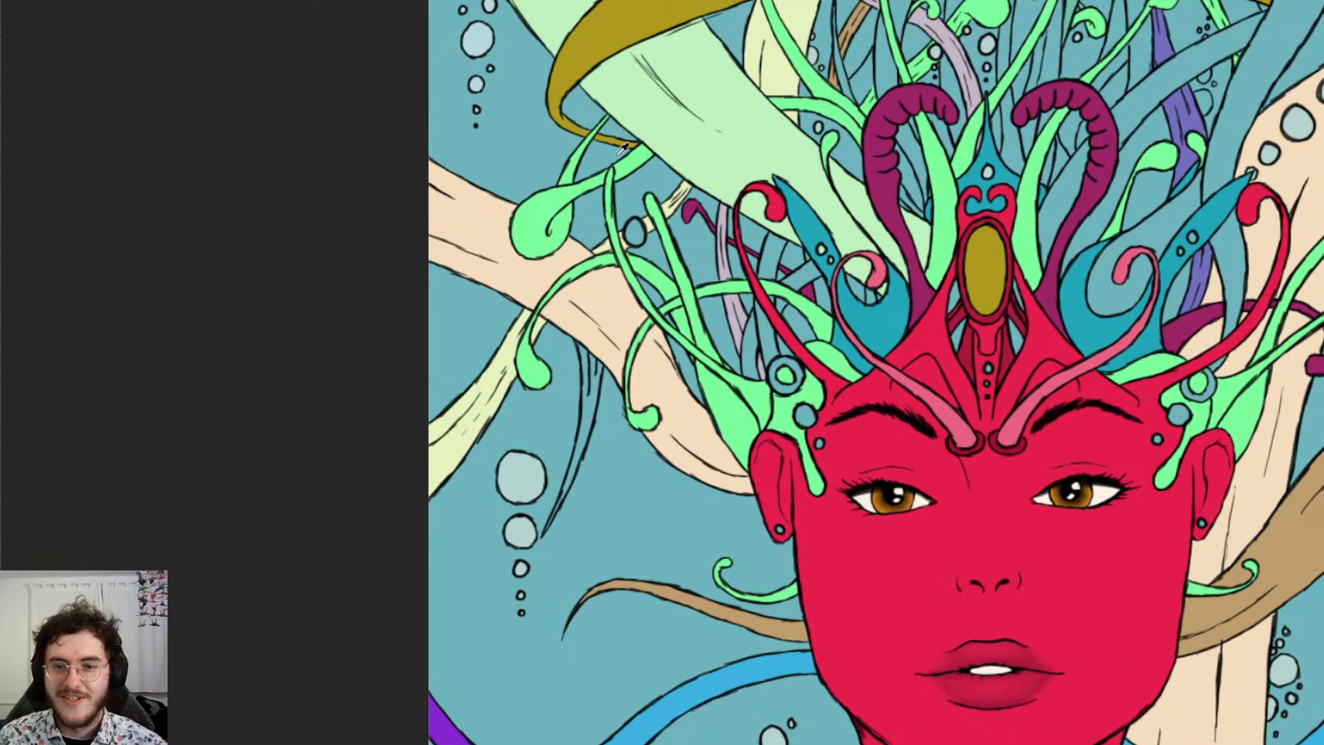
pyautogui.scroll(5, 717, 206)
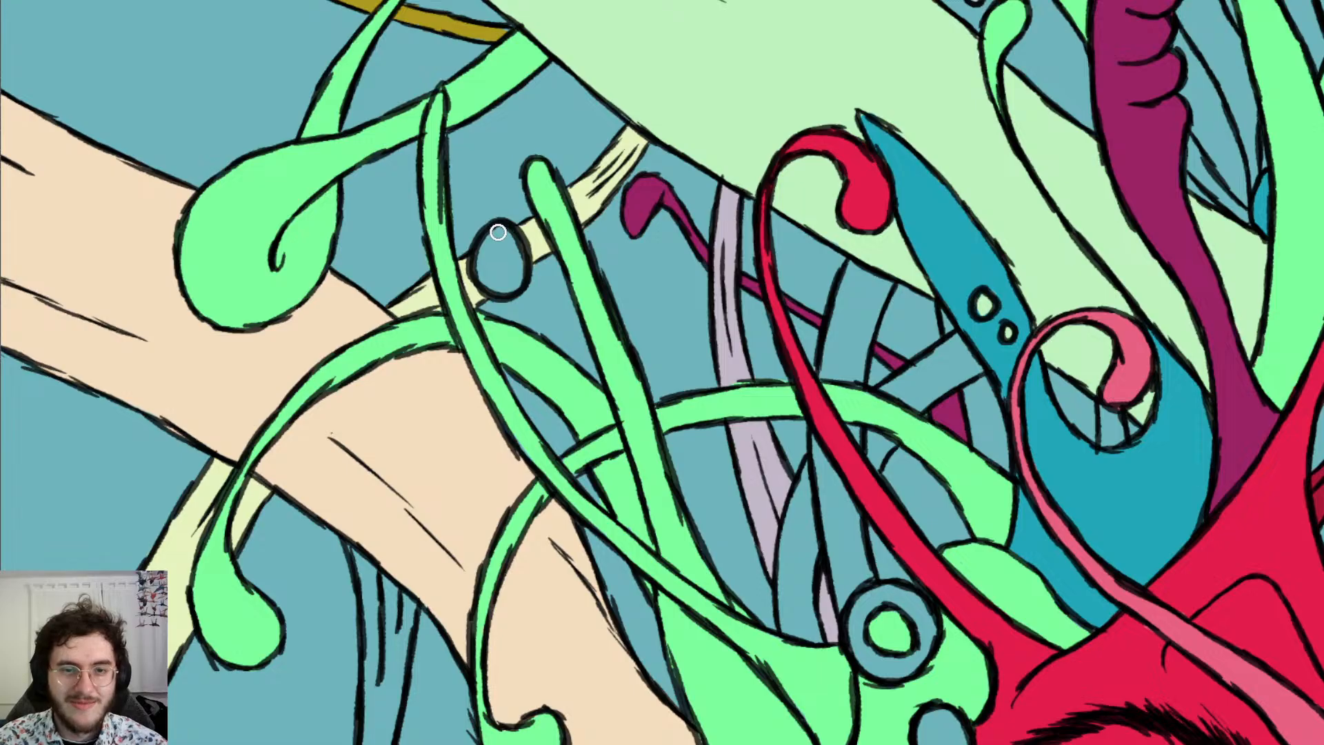
pyautogui.moveTo(497, 232)
pyautogui.mouseDown()
pyautogui.moveTo(487, 276)
pyautogui.moveTo(510, 286)
pyautogui.moveTo(514, 241)
pyautogui.moveTo(511, 278)
pyautogui.mouseUp()
# Fill the three uncoloured bubbles beside the purple tentacle behind the headdress with the pale blue-grey bubble colour
pyautogui.scroll(-5, 505, 274)
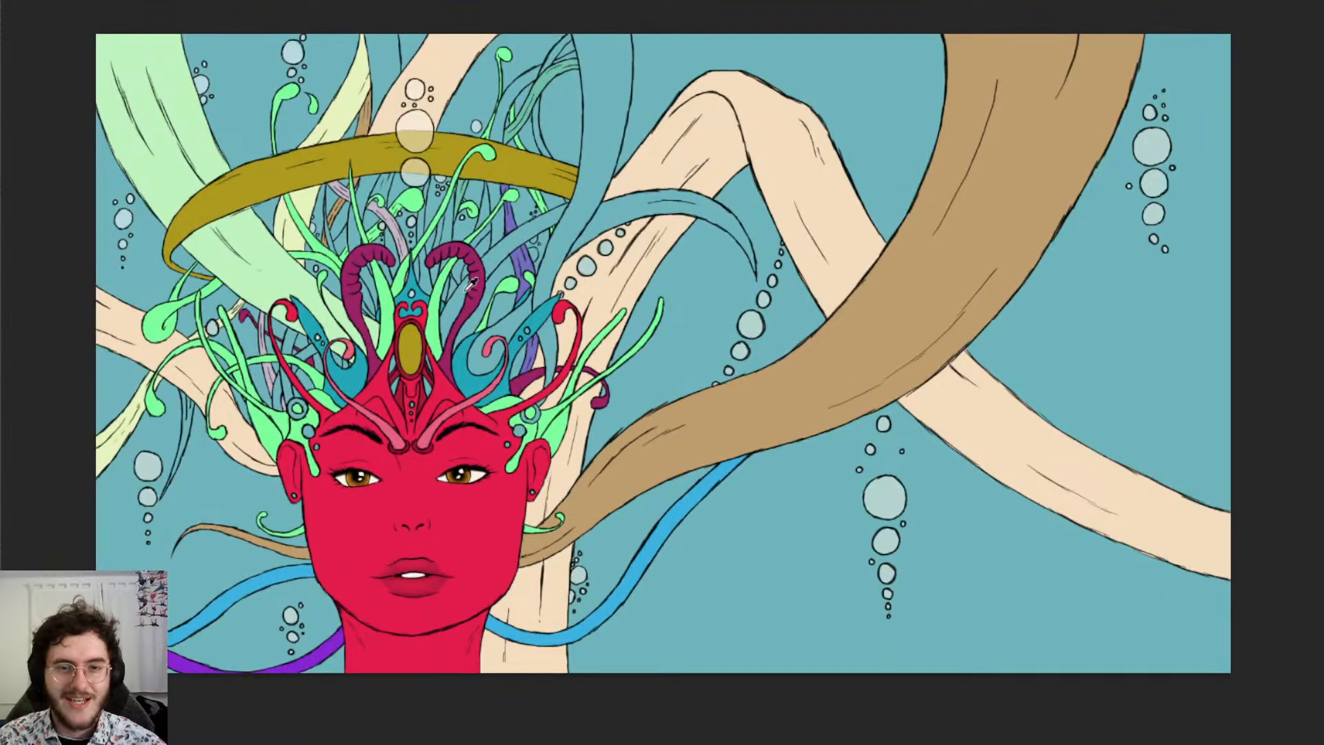
pyautogui.scroll(6, 545, 320)
pyautogui.scroll(4, 414, 190)
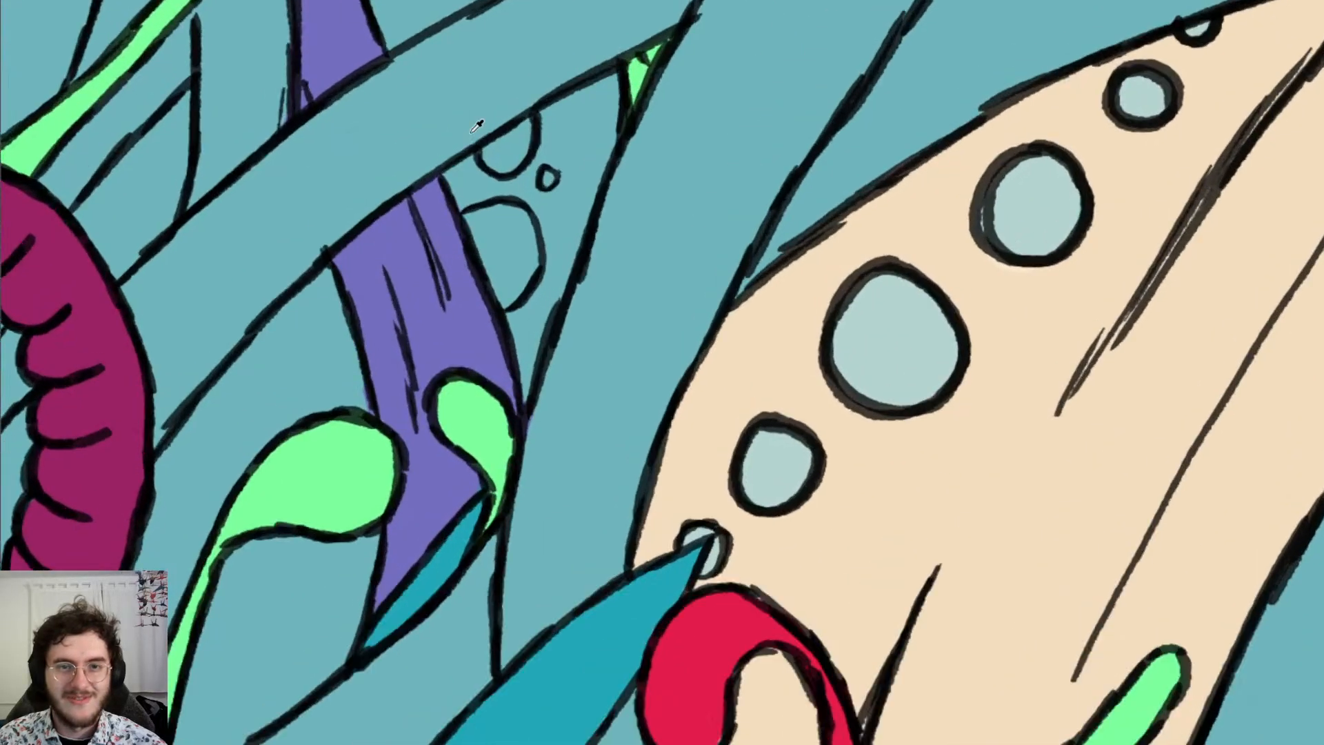
pyautogui.scroll(5, 484, 130)
pyautogui.scroll(-2, 529, 192)
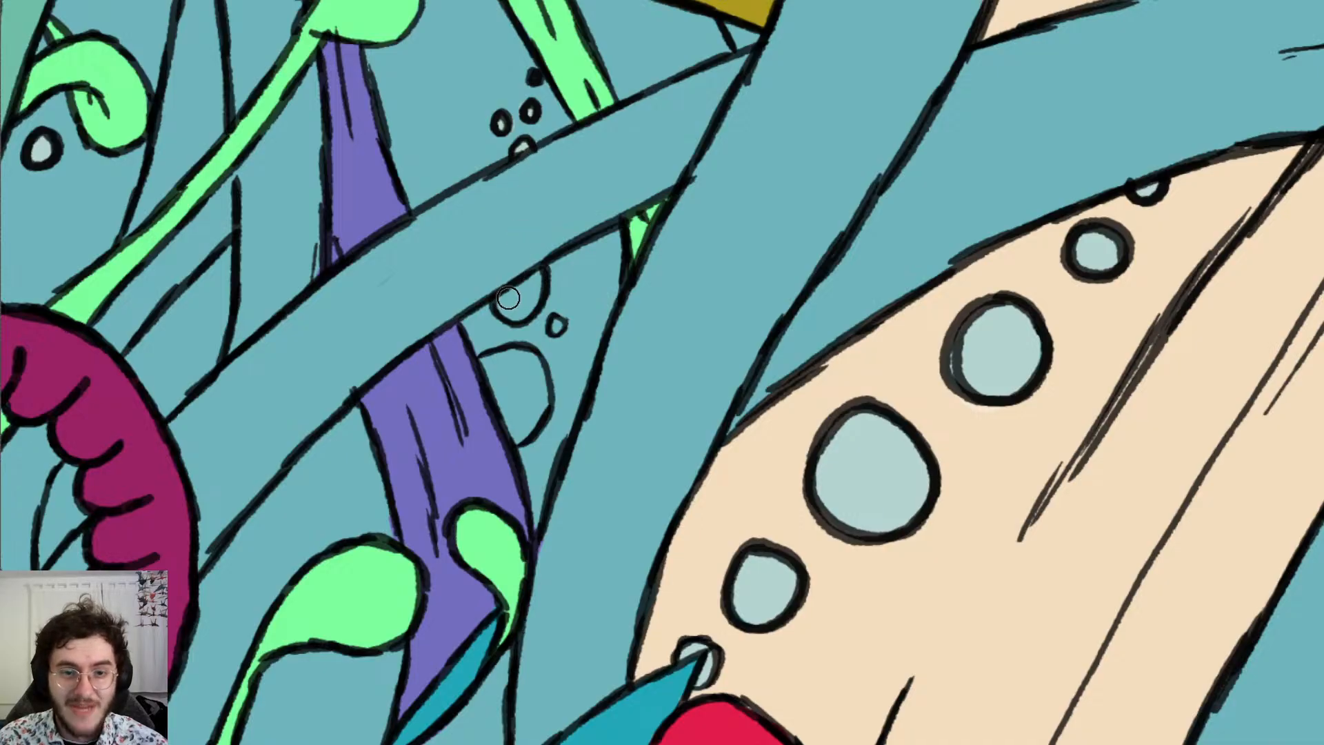
pyautogui.moveTo(508, 298)
pyautogui.mouseDown()
pyautogui.moveTo(517, 317)
pyautogui.moveTo(535, 279)
pyautogui.moveTo(519, 295)
pyautogui.mouseUp()
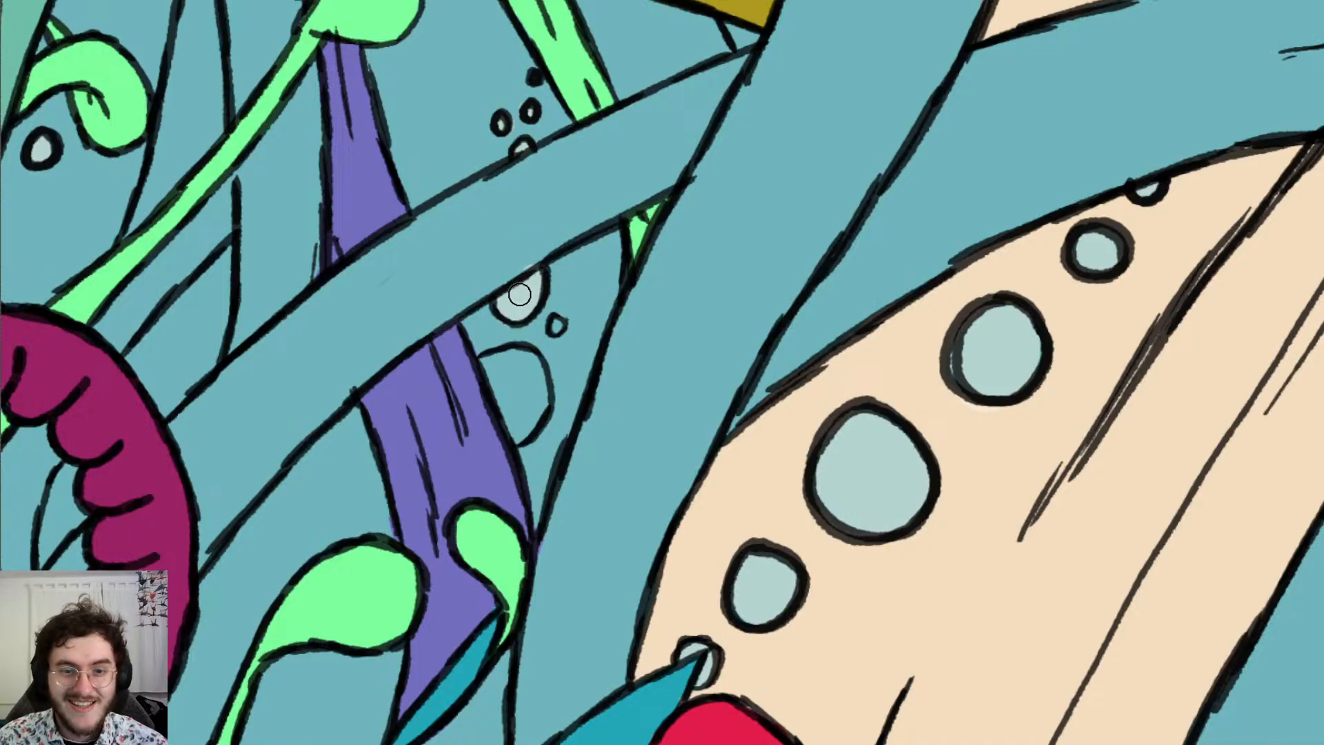
pyautogui.click(558, 326)
pyautogui.press('e')
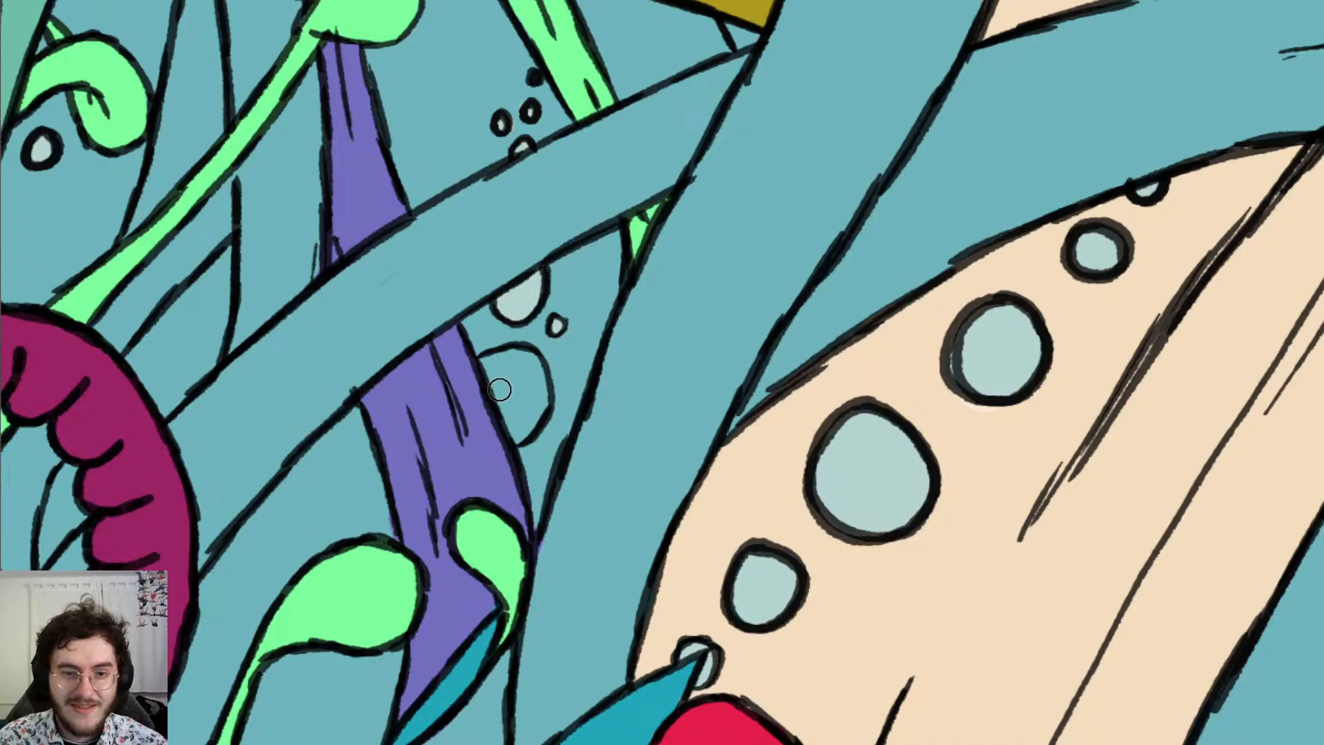
pyautogui.moveTo(487, 369)
pyautogui.mouseDown()
pyautogui.moveTo(535, 376)
pyautogui.moveTo(522, 429)
pyautogui.moveTo(514, 352)
pyautogui.mouseUp()
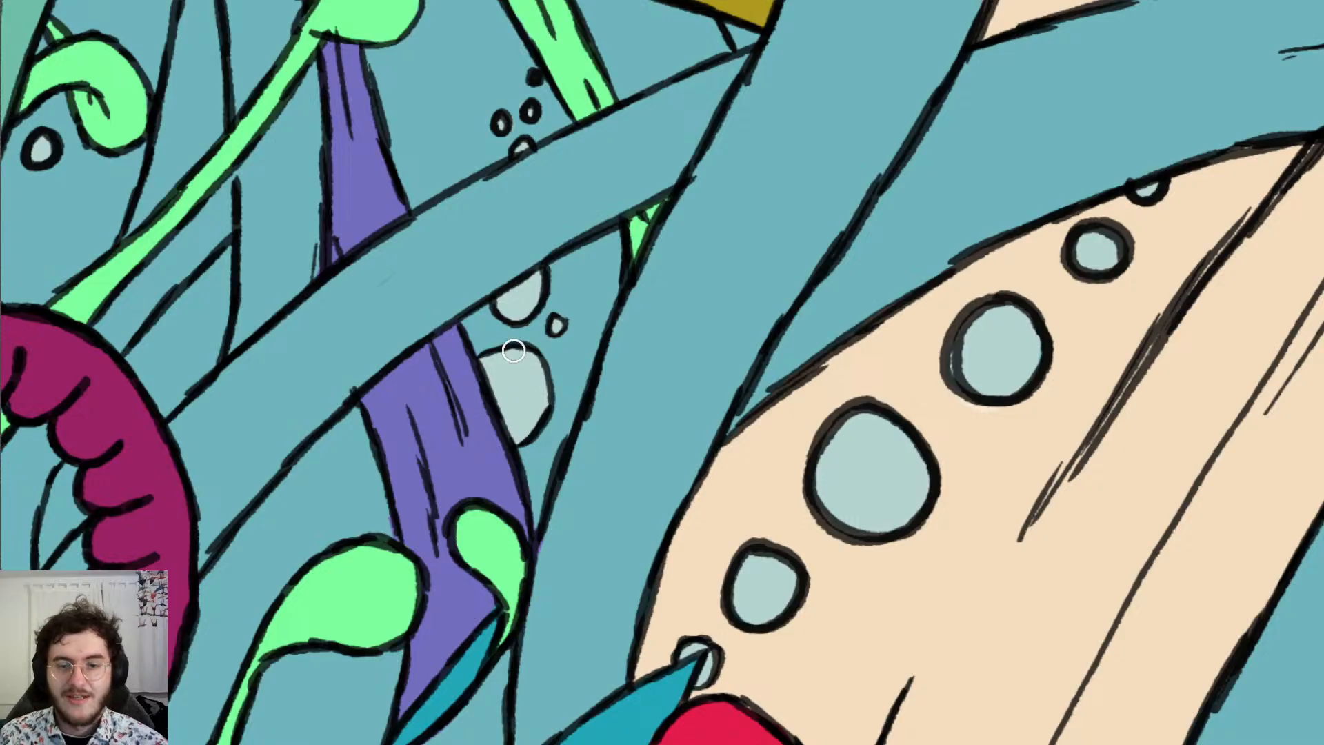
# Examine the whole illustration and the headdress up close for areas that still lack flat colour
pyautogui.scroll(-10, 513, 351)
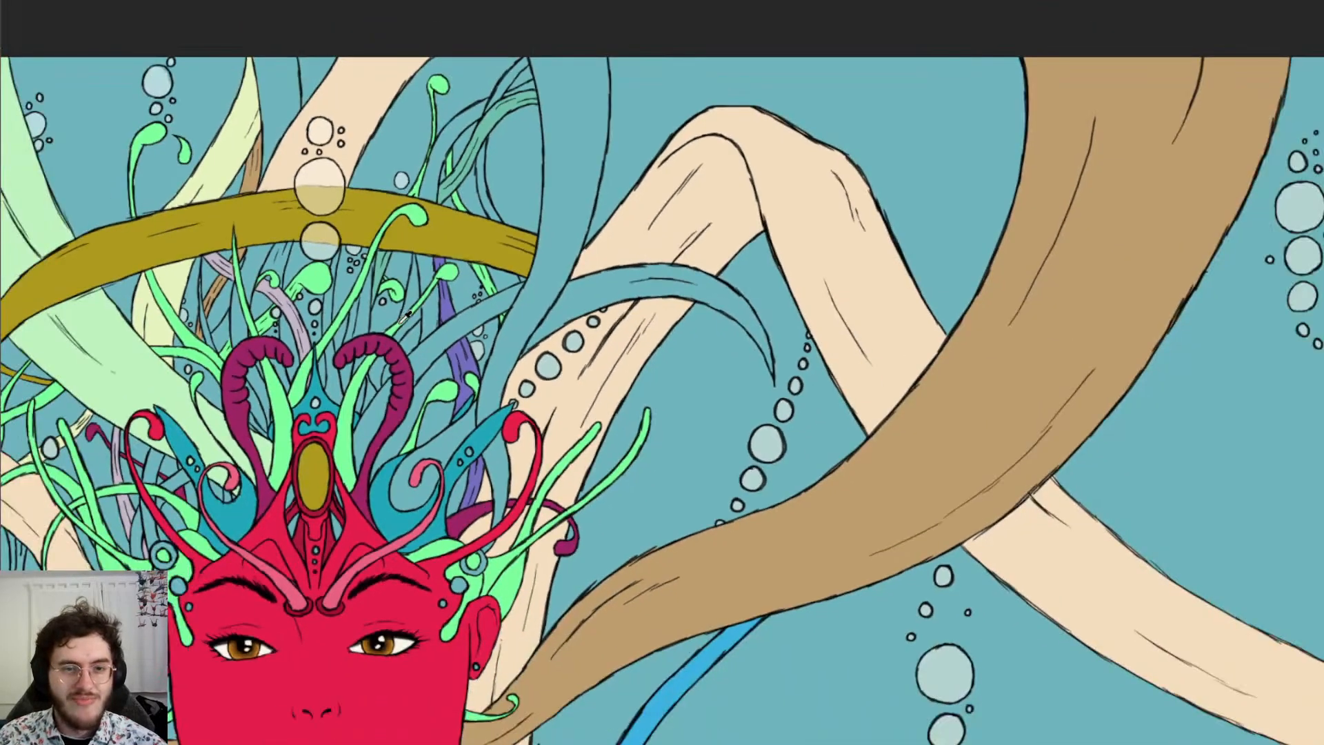
pyautogui.hscroll(-5, 399, 326)
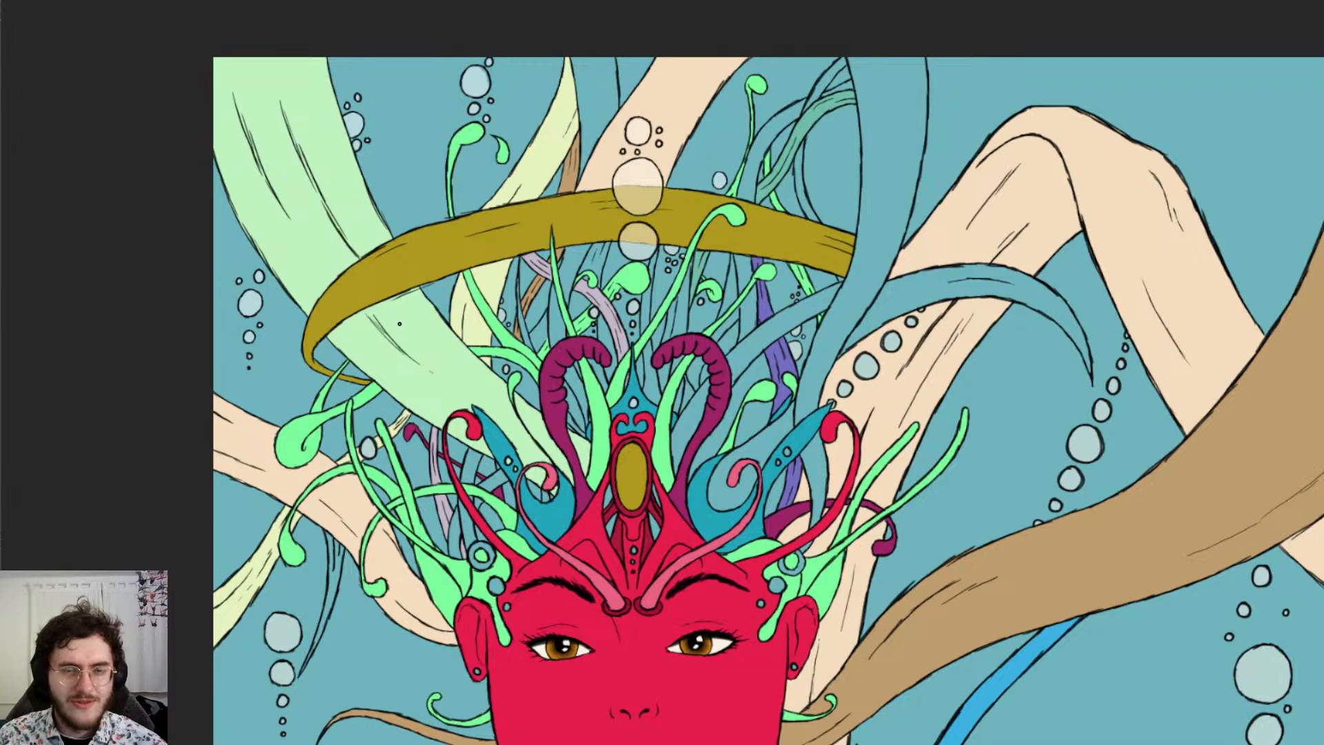
pyautogui.scroll(-3, 399, 324)
pyautogui.scroll(3, 310, 384)
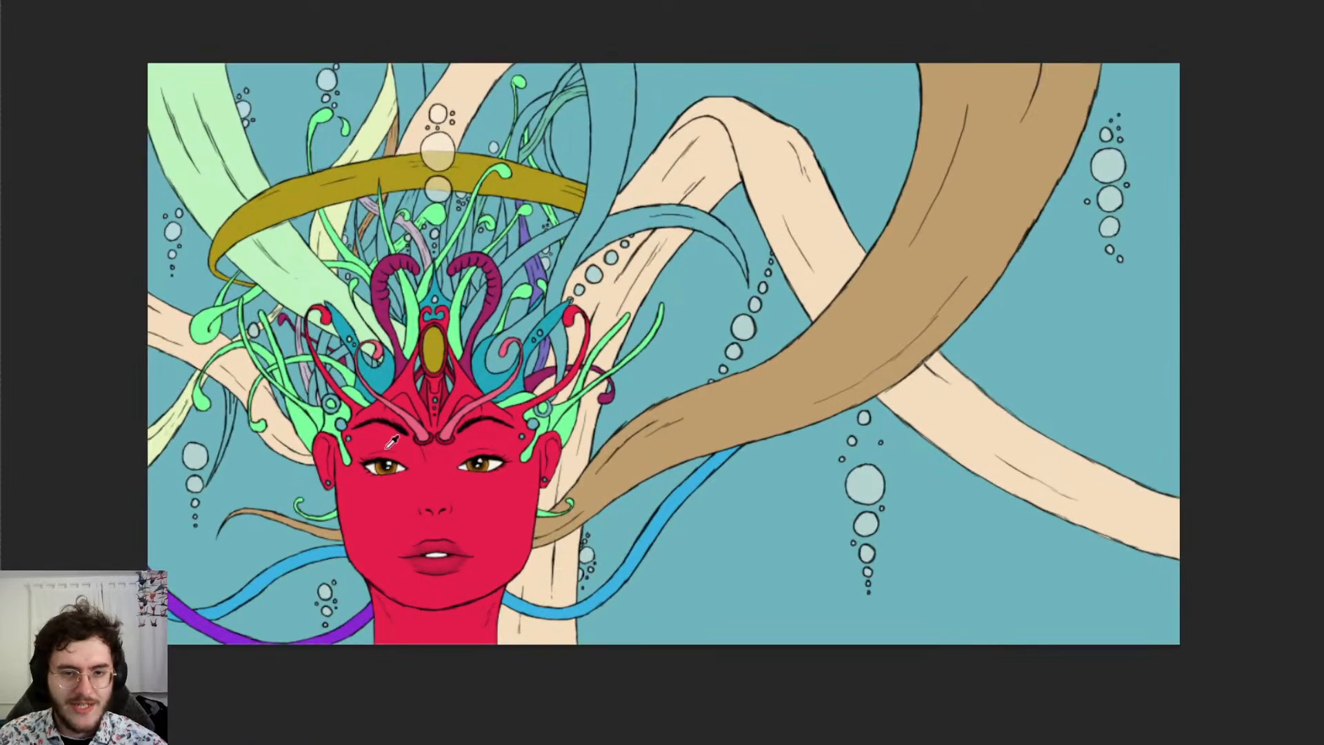
pyautogui.scroll(1, 304, 393)
pyautogui.hscroll(-5, 259, 453)
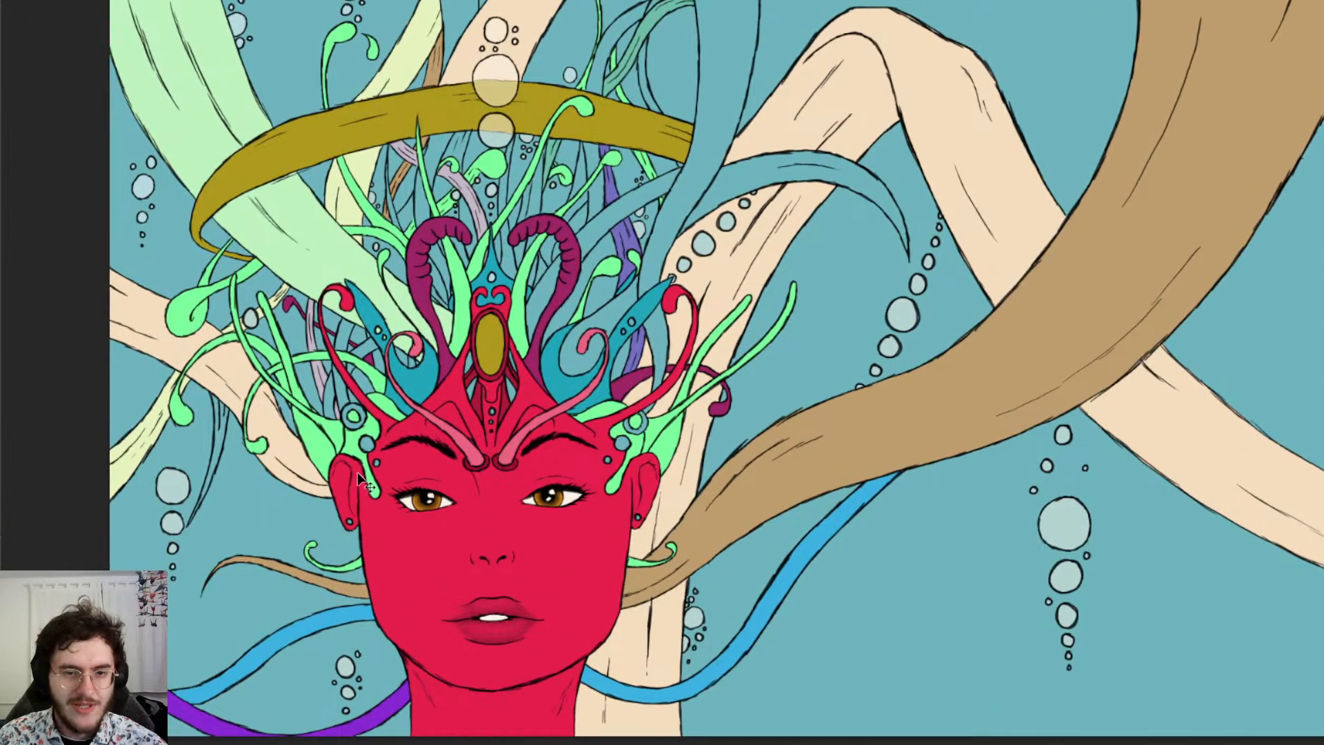
pyautogui.scroll(2, 379, 374)
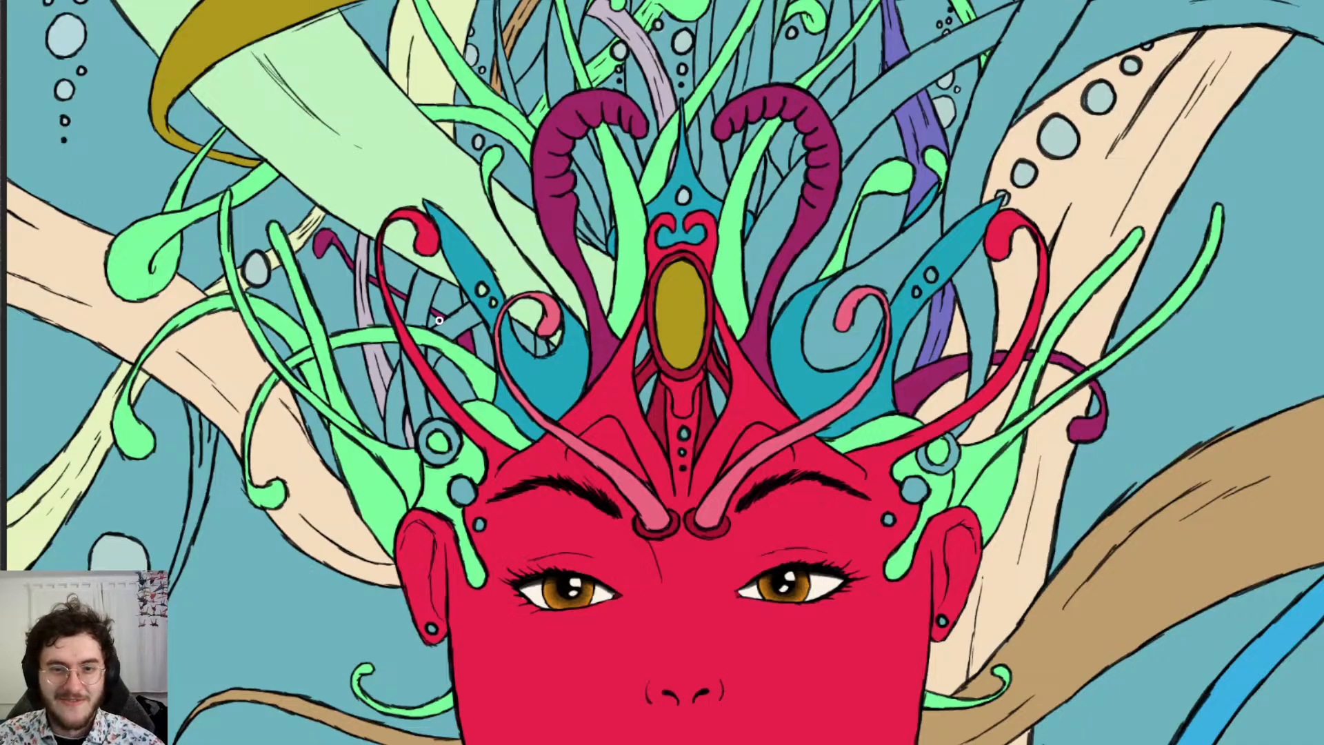
pyautogui.scroll(-3, 555, 305)
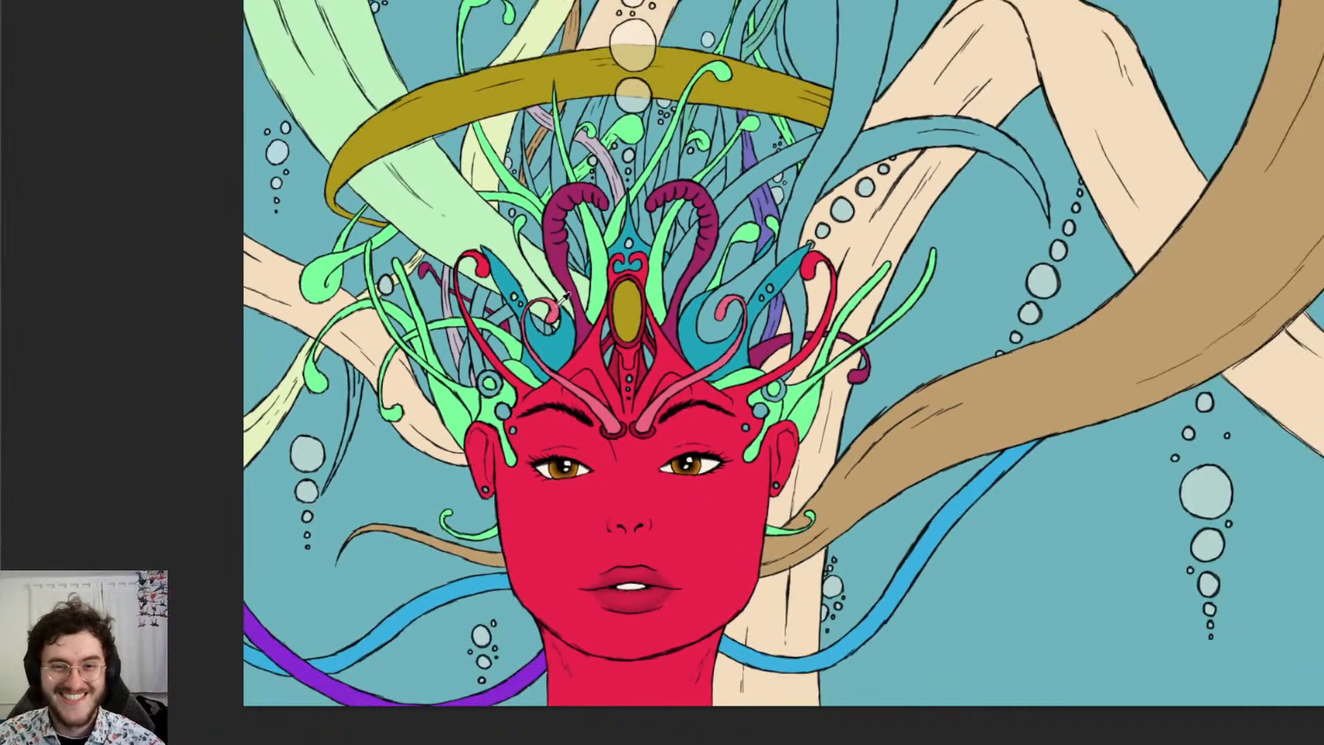
pyautogui.scroll(3, 814, 193)
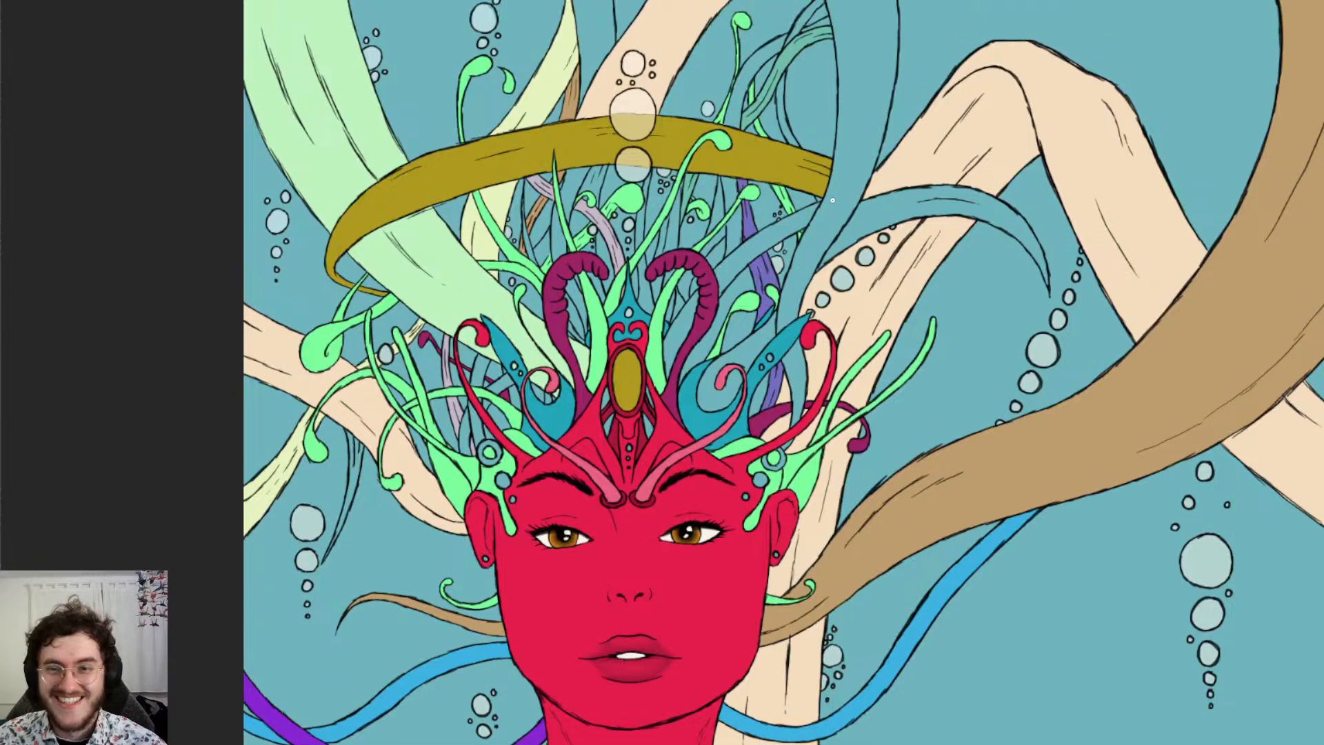
pyautogui.scroll(2, 590, 213)
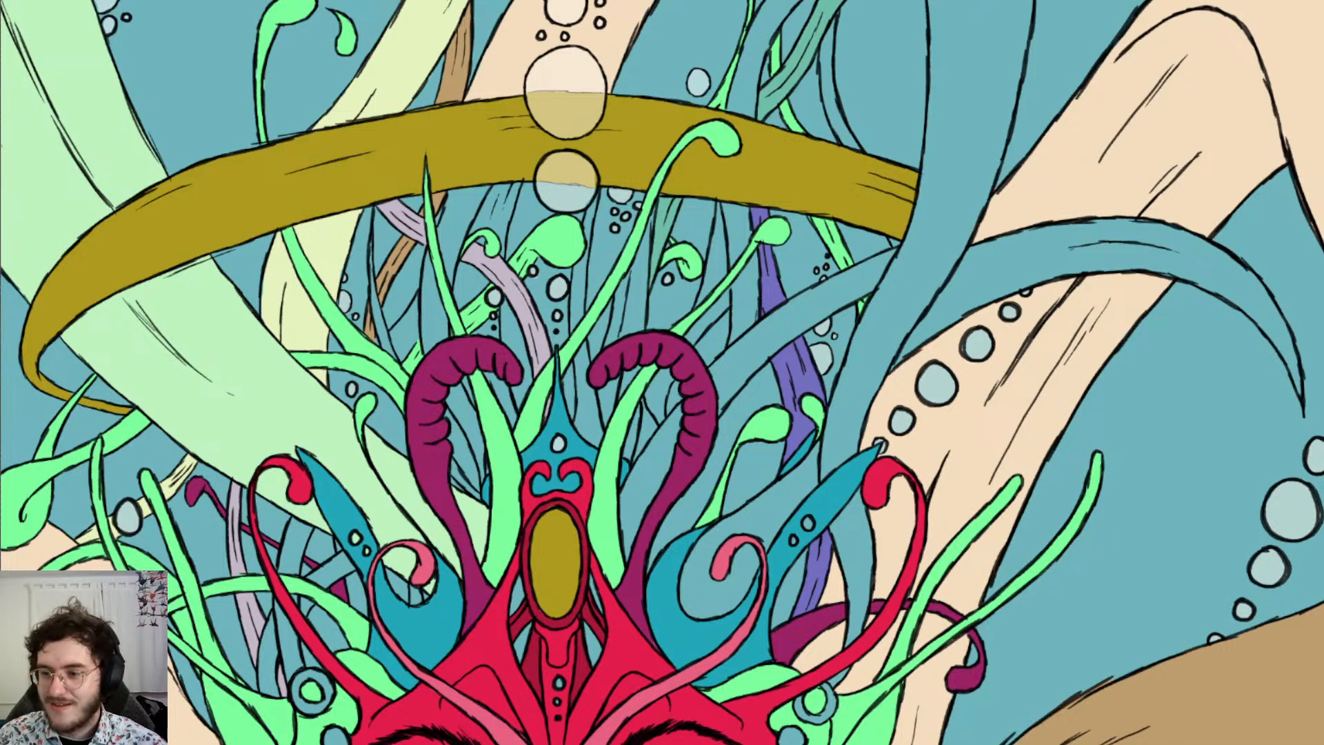
# Paint the tentacle running from the gold band down behind the left purple horn in peach, including its section below the horn
pyautogui.scroll(5, 343, 245)
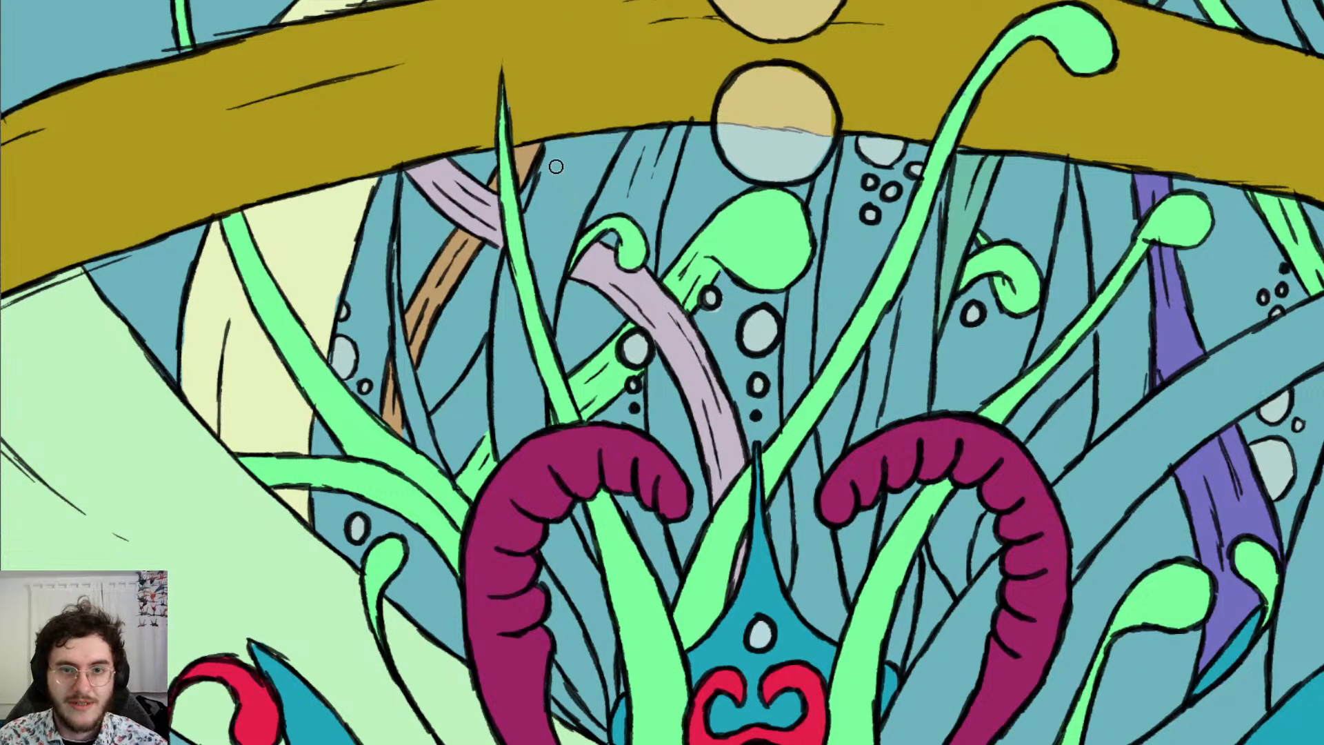
pyautogui.moveTo(544, 178)
pyautogui.mouseDown()
pyautogui.moveTo(540, 209)
pyautogui.moveTo(606, 122)
pyautogui.moveTo(571, 214)
pyautogui.mouseUp()
pyautogui.moveTo(553, 268)
pyautogui.mouseDown()
pyautogui.moveTo(570, 236)
pyautogui.moveTo(542, 197)
pyautogui.mouseUp()
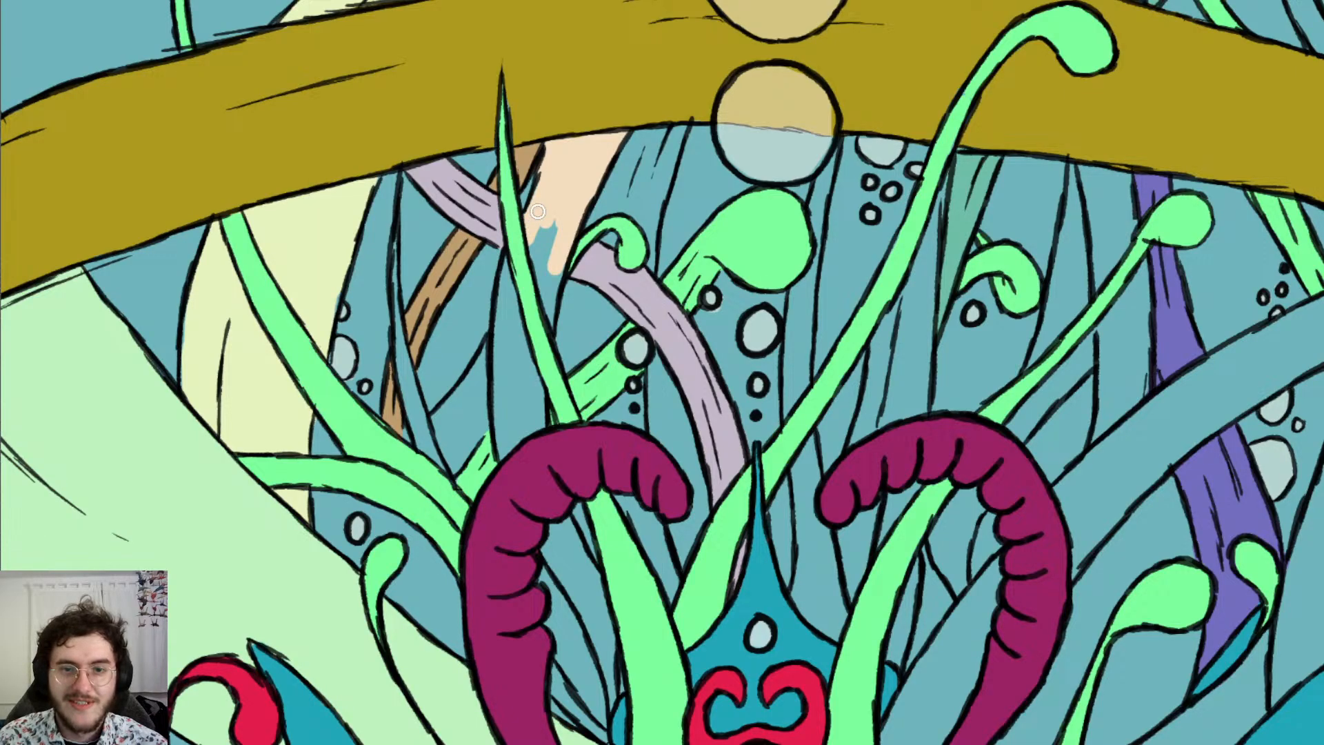
pyautogui.moveTo(526, 299); pyautogui.dragTo(554, 231)
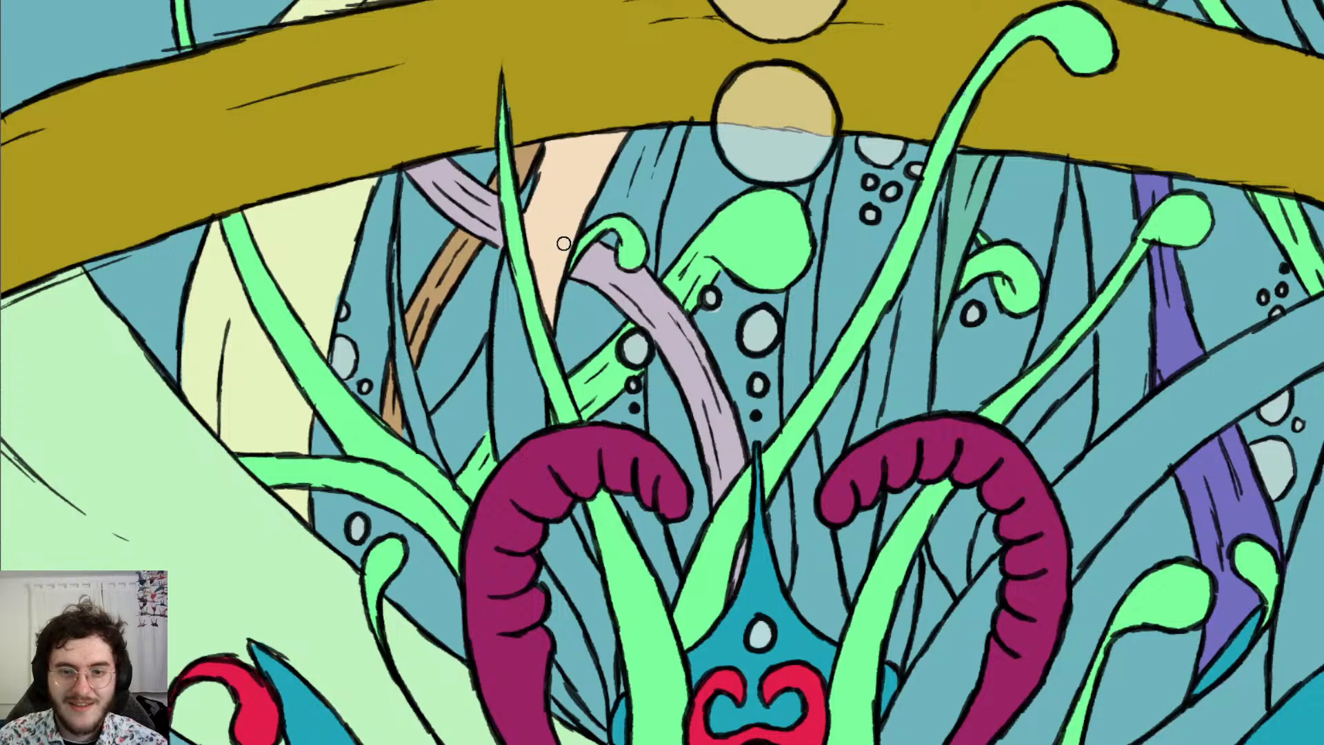
pyautogui.moveTo(537, 434); pyautogui.dragTo(532, 367)
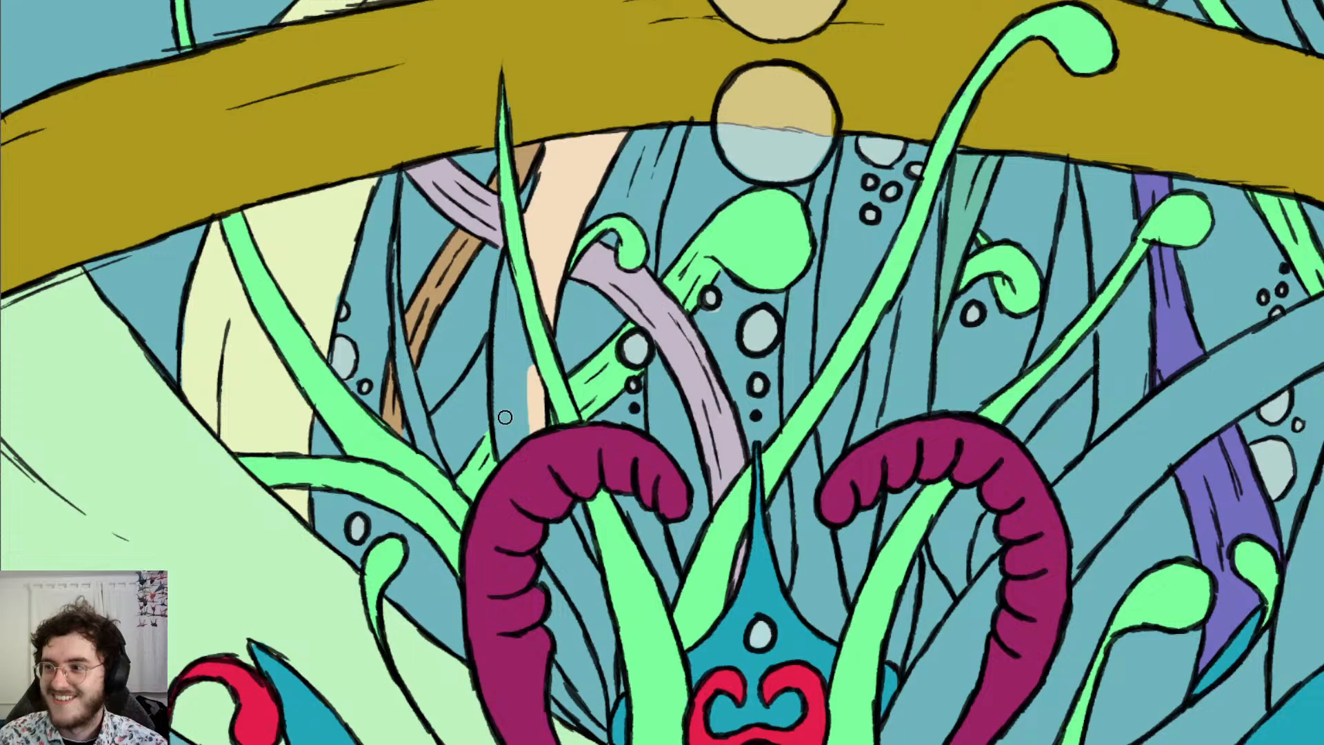
pyautogui.moveTo(512, 469)
pyautogui.mouseDown()
pyautogui.moveTo(509, 295)
pyautogui.moveTo(516, 414)
pyautogui.moveTo(528, 387)
pyautogui.moveTo(524, 477)
pyautogui.moveTo(564, 560)
pyautogui.mouseUp()
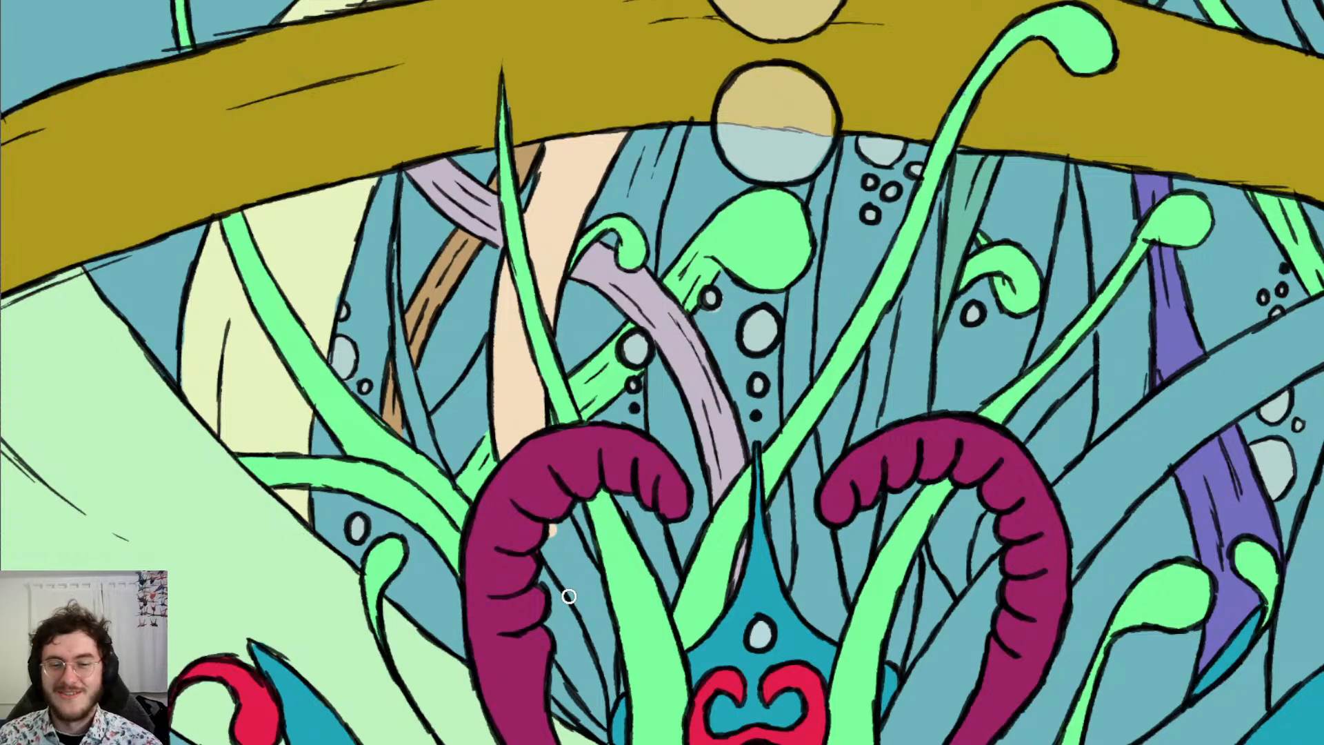
pyautogui.scroll(-7, 690, 588)
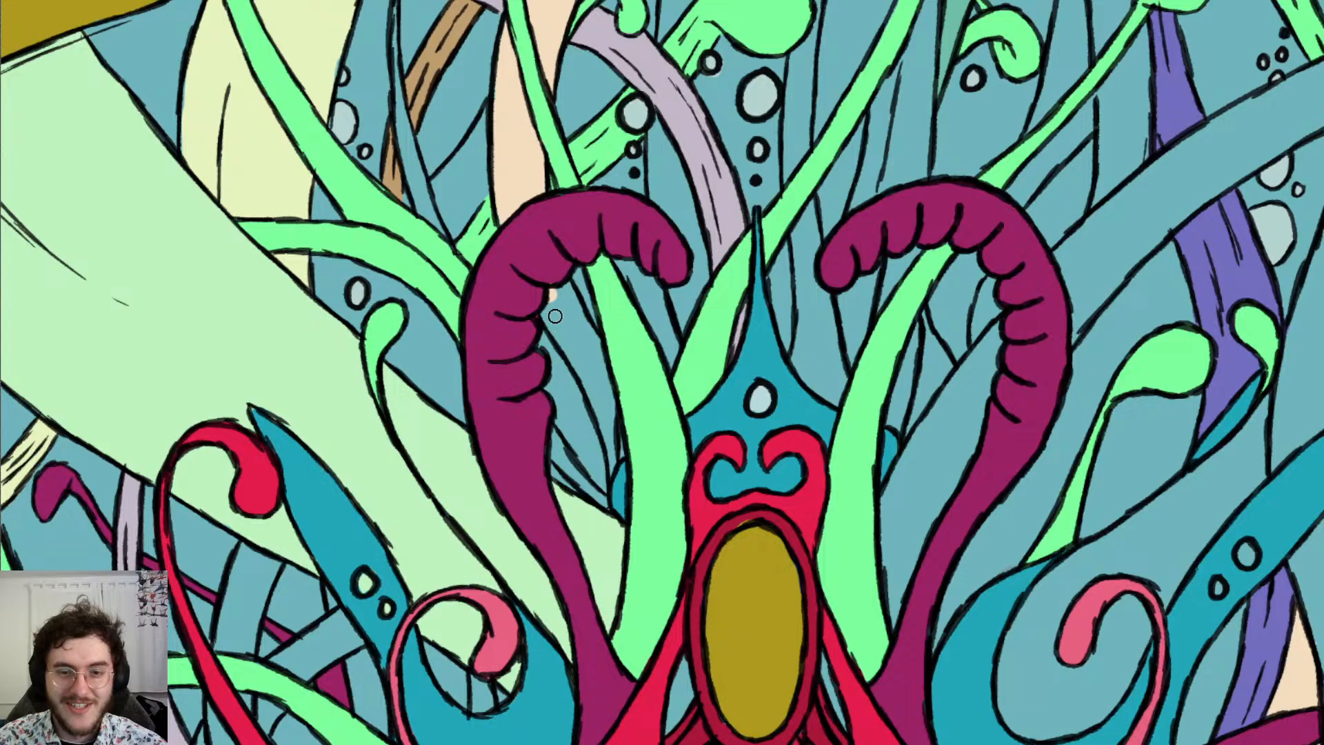
pyautogui.moveTo(543, 308)
pyautogui.mouseDown()
pyautogui.moveTo(567, 318)
pyautogui.moveTo(552, 275)
pyautogui.moveTo(600, 358)
pyautogui.moveTo(587, 339)
pyautogui.moveTo(606, 403)
pyautogui.moveTo(569, 342)
pyautogui.moveTo(601, 408)
pyautogui.moveTo(607, 375)
pyautogui.moveTo(612, 466)
pyautogui.mouseUp()
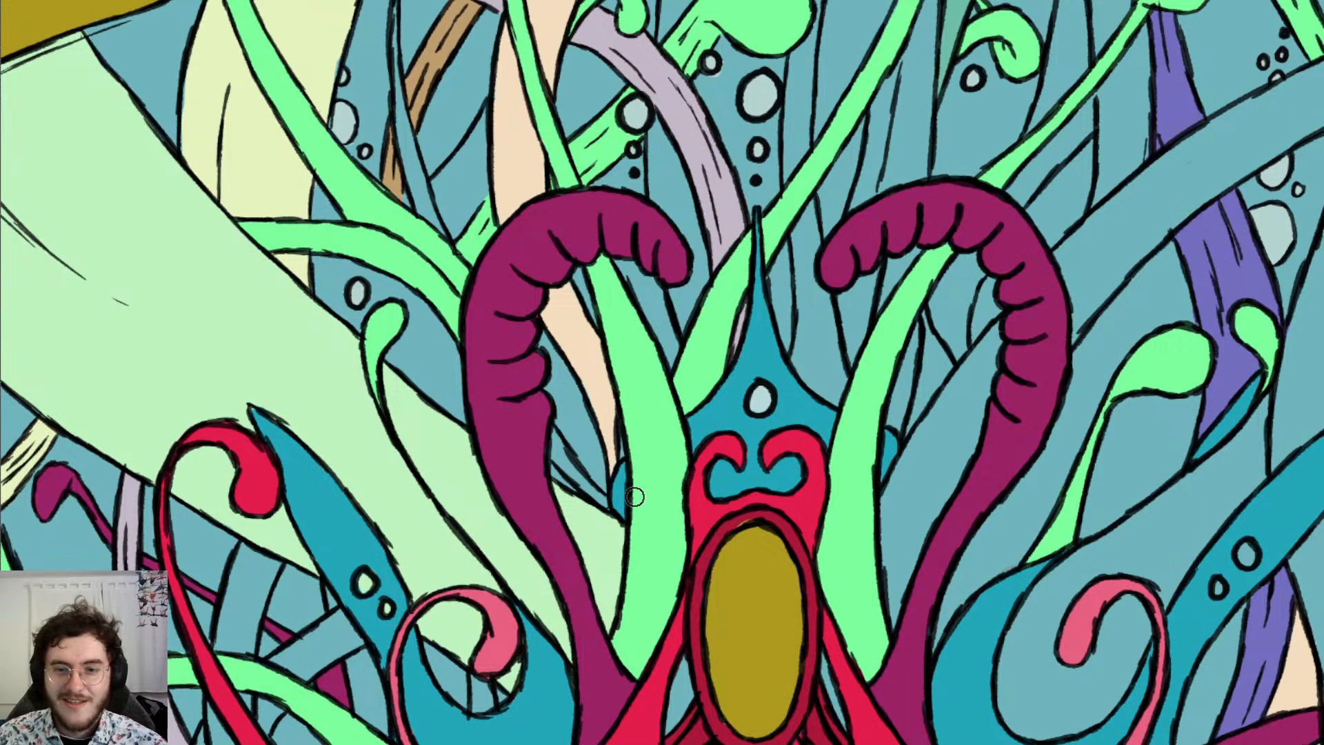
# Paint the upper section of the tentacle between the gold band and the large green bulb in peach
pyautogui.scroll(-5, 635, 496)
pyautogui.scroll(4, 751, 210)
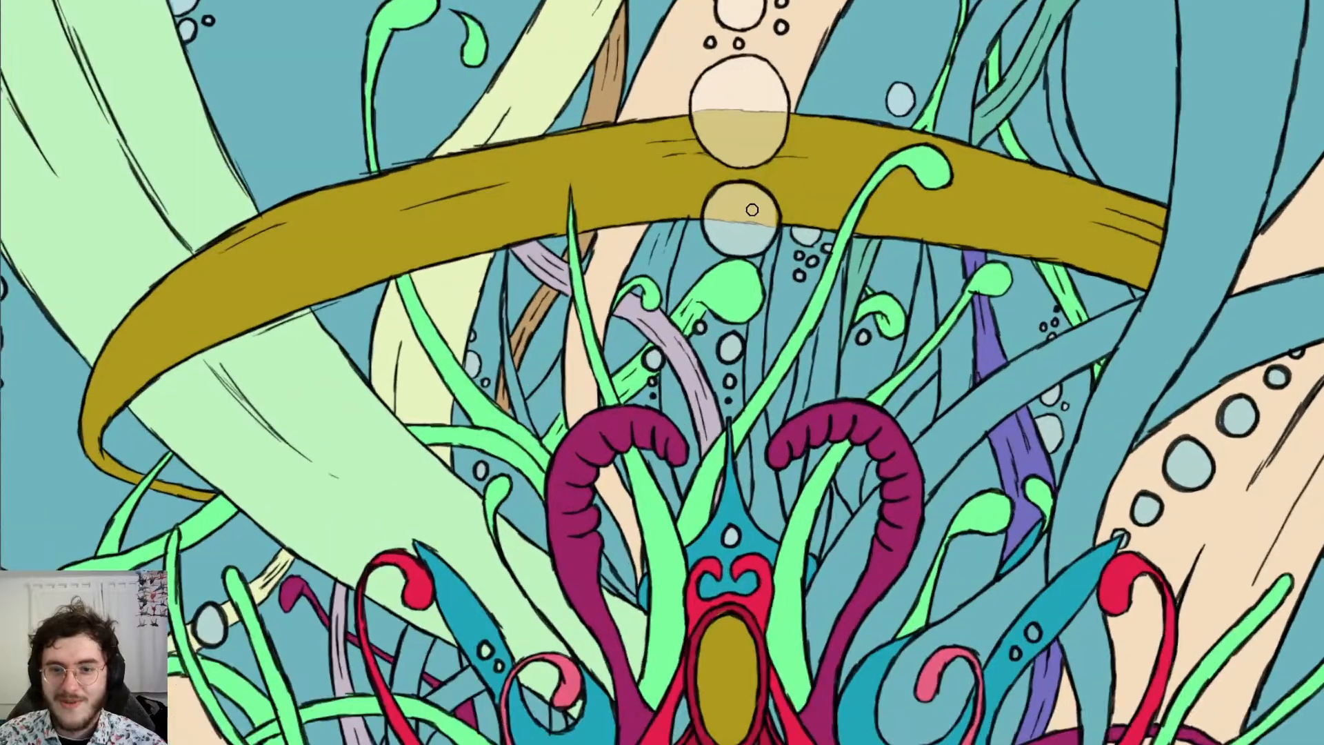
pyautogui.scroll(3, 751, 210)
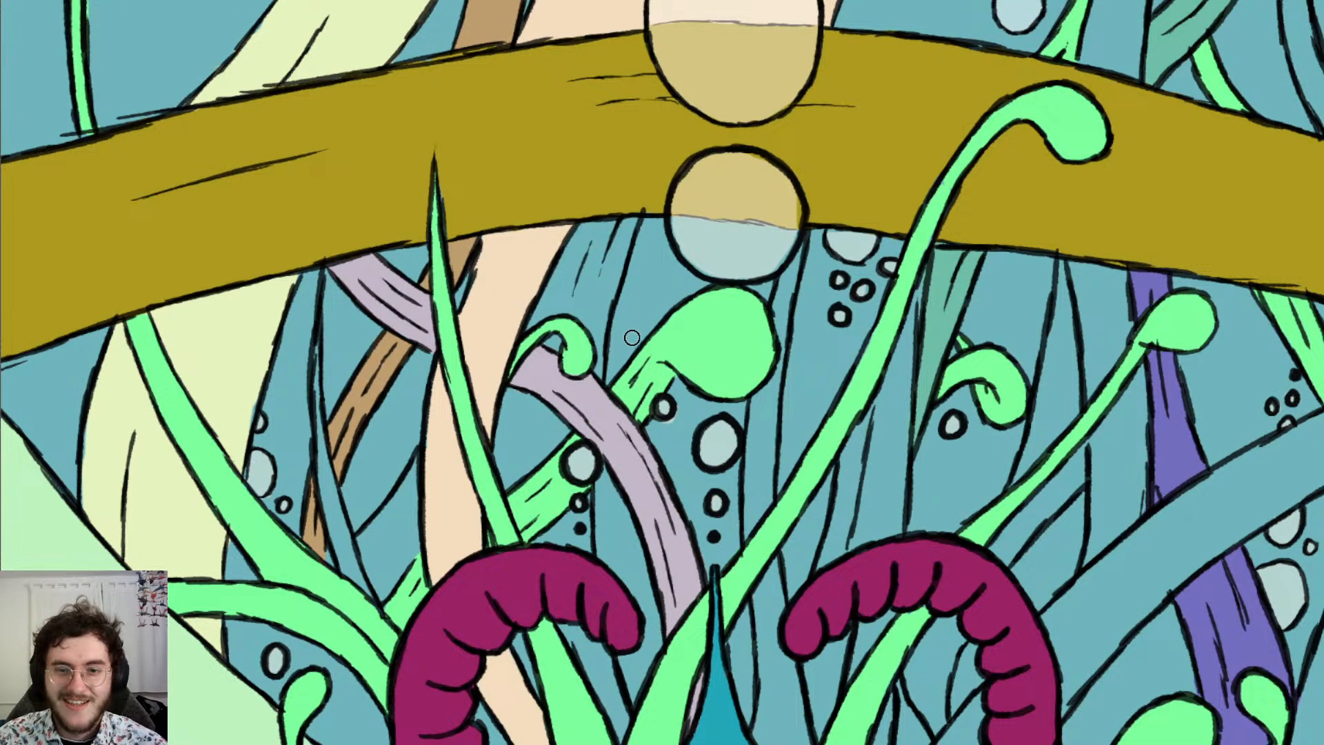
pyautogui.moveTo(631, 337)
pyautogui.mouseDown()
pyautogui.moveTo(614, 386)
pyautogui.moveTo(625, 298)
pyautogui.moveTo(663, 220)
pyautogui.moveTo(666, 261)
pyautogui.moveTo(692, 215)
pyautogui.moveTo(685, 289)
pyautogui.moveTo(707, 206)
pyautogui.moveTo(690, 303)
pyautogui.moveTo(710, 297)
pyautogui.moveTo(746, 228)
pyautogui.moveTo(748, 286)
pyautogui.moveTo(765, 219)
pyautogui.moveTo(757, 303)
pyautogui.moveTo(791, 235)
pyautogui.moveTo(680, 317)
pyautogui.moveTo(681, 259)
pyautogui.moveTo(645, 352)
pyautogui.moveTo(658, 252)
pyautogui.moveTo(633, 348)
pyautogui.moveTo(646, 262)
pyautogui.mouseUp()
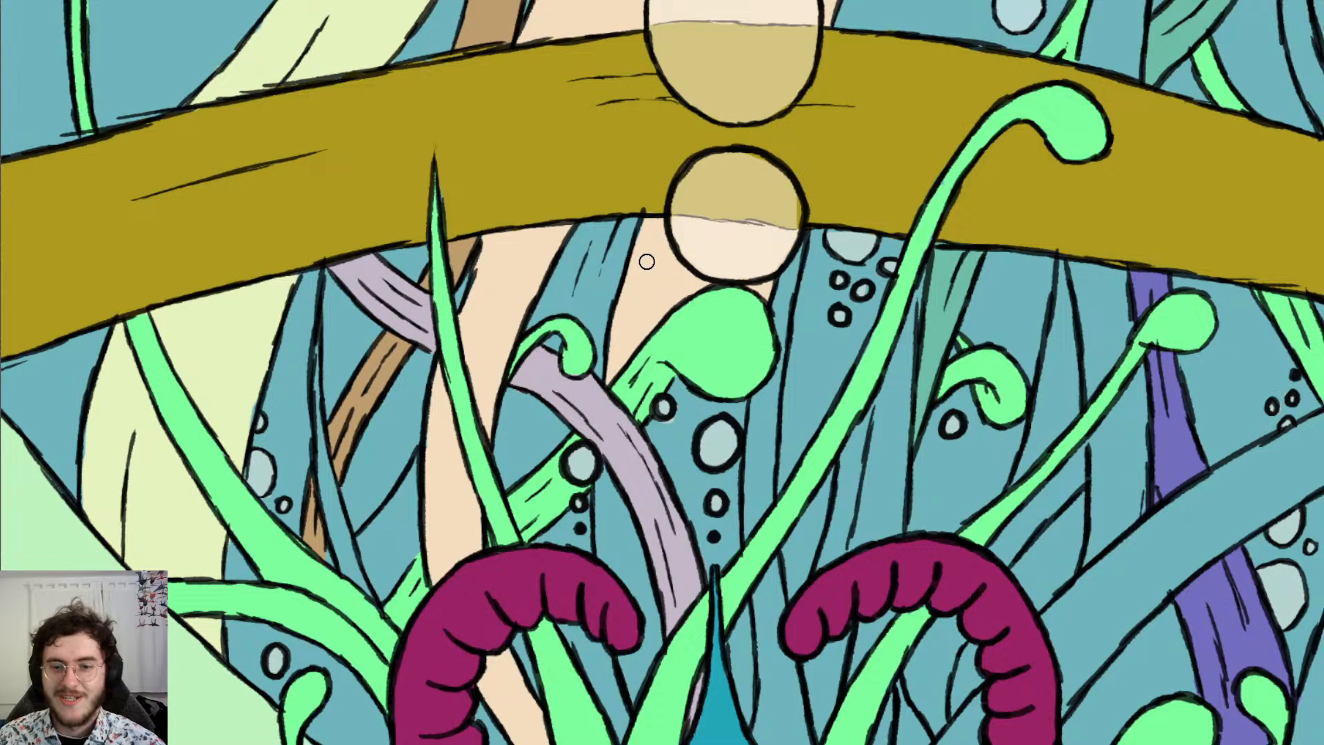
# Undo the peach stroke spilling onto the mauve tentacle and fill the narrow strip between it and the left purple horn in peach
pyautogui.scroll(-5, 646, 262)
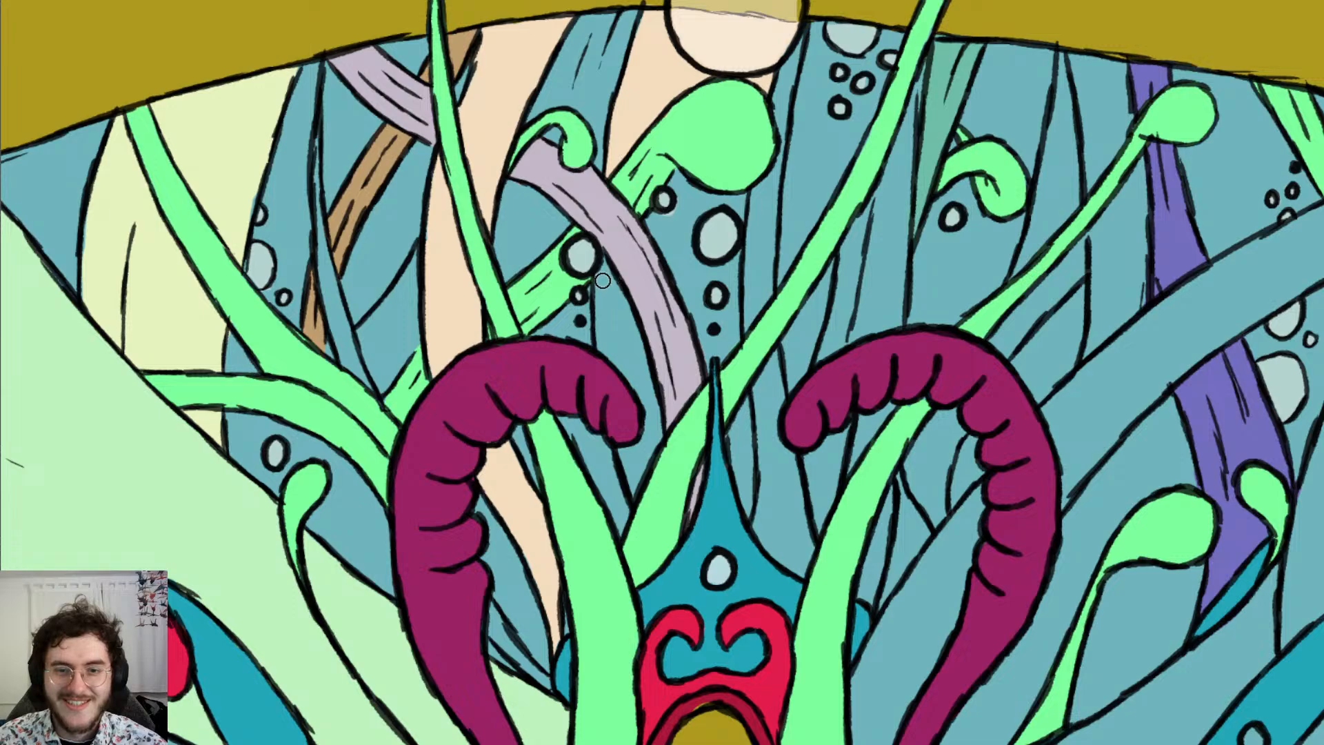
pyautogui.moveTo(602, 280)
pyautogui.mouseDown()
pyautogui.moveTo(611, 331)
pyautogui.moveTo(602, 295)
pyautogui.mouseUp()
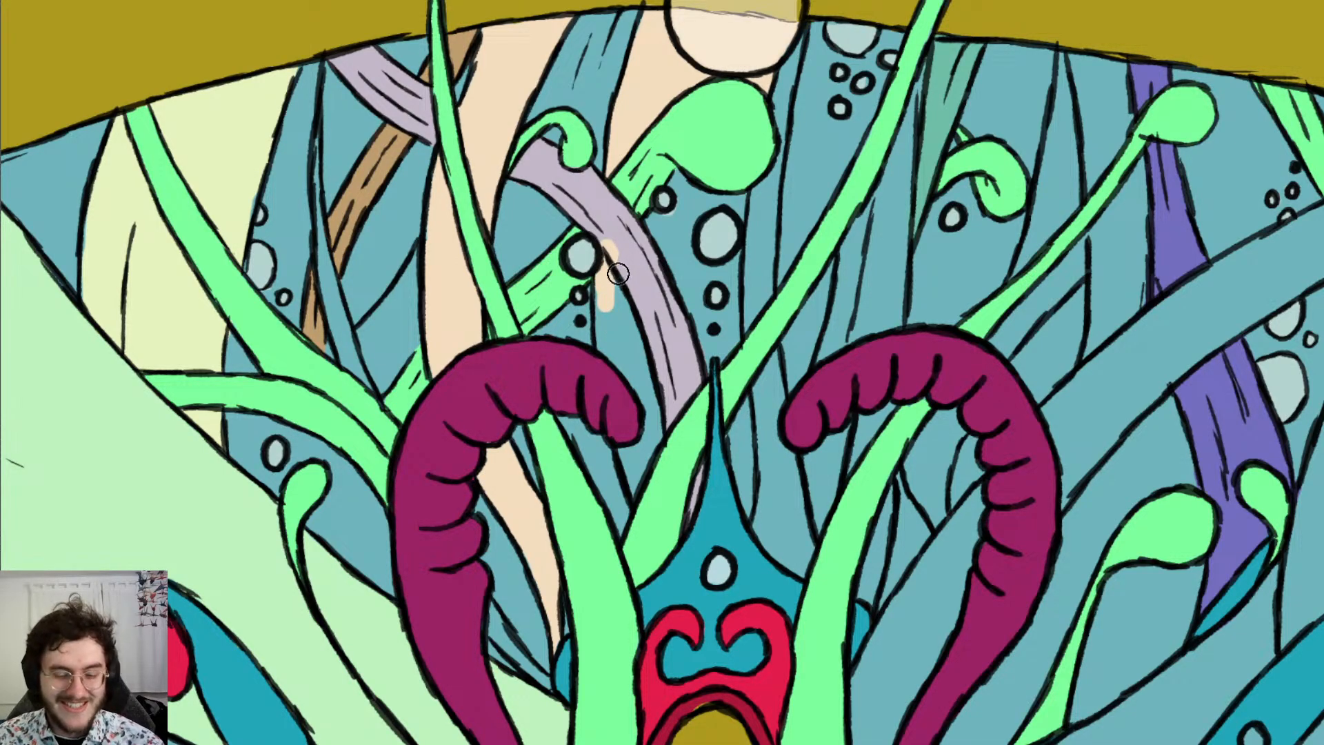
pyautogui.hotkey('ctrl', 'z')
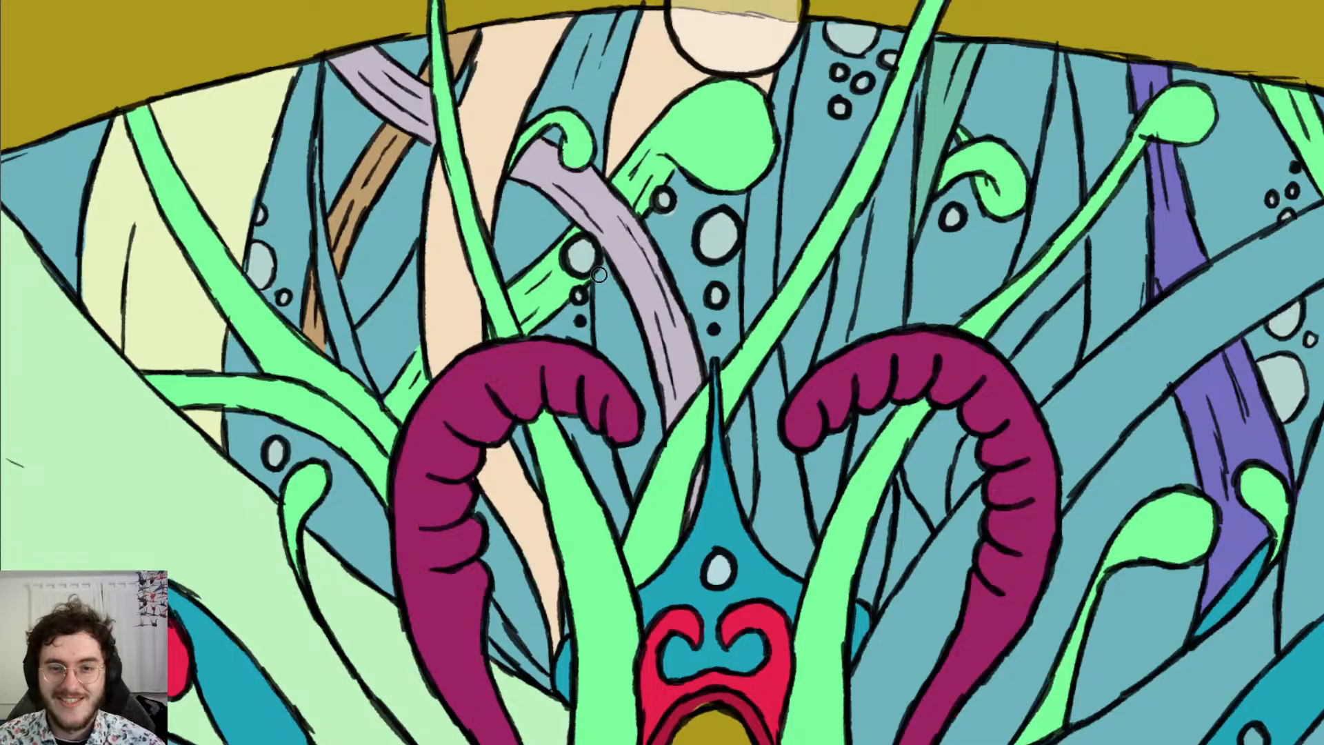
pyautogui.moveTo(598, 262)
pyautogui.mouseDown()
pyautogui.moveTo(606, 303)
pyautogui.moveTo(602, 278)
pyautogui.mouseUp()
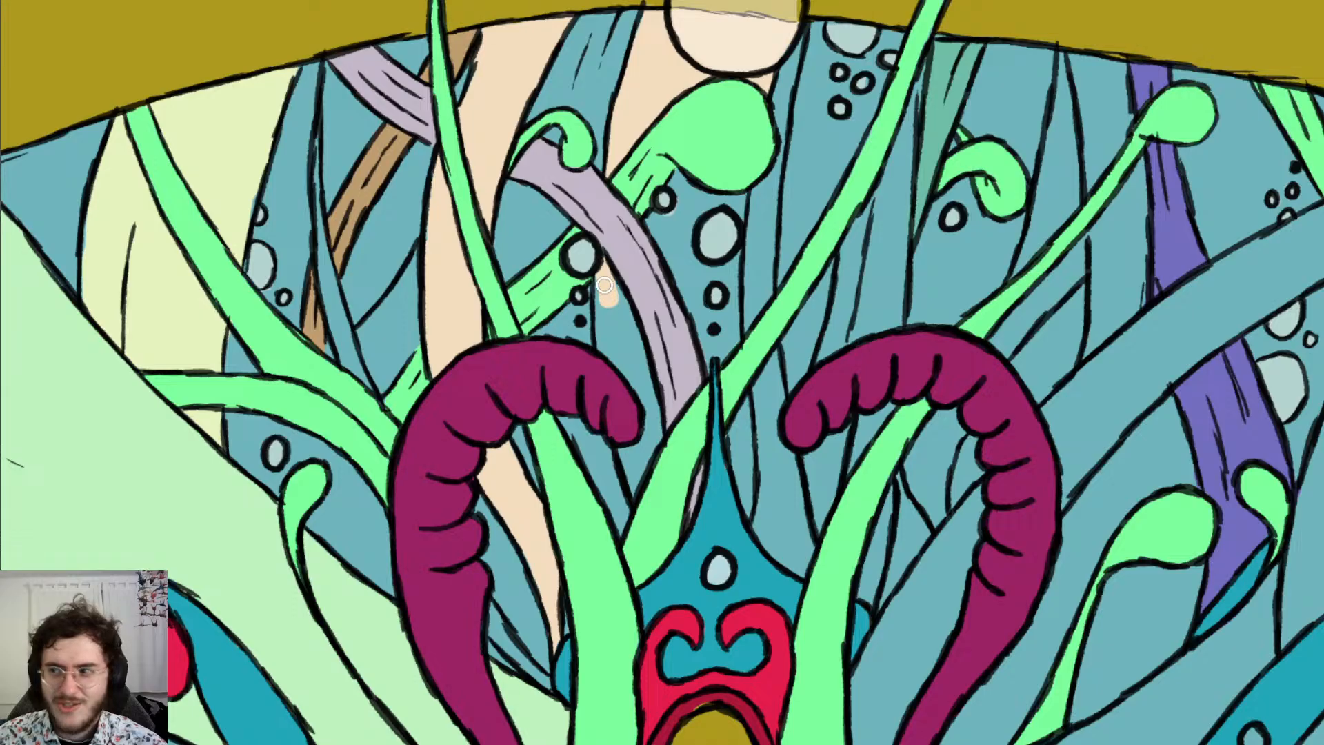
pyautogui.moveTo(603, 285)
pyautogui.mouseDown()
pyautogui.moveTo(605, 348)
pyautogui.moveTo(613, 365)
pyautogui.moveTo(614, 286)
pyautogui.moveTo(652, 413)
pyautogui.moveTo(628, 372)
pyautogui.moveTo(645, 455)
pyautogui.moveTo(633, 489)
pyautogui.moveTo(628, 446)
pyautogui.mouseUp()
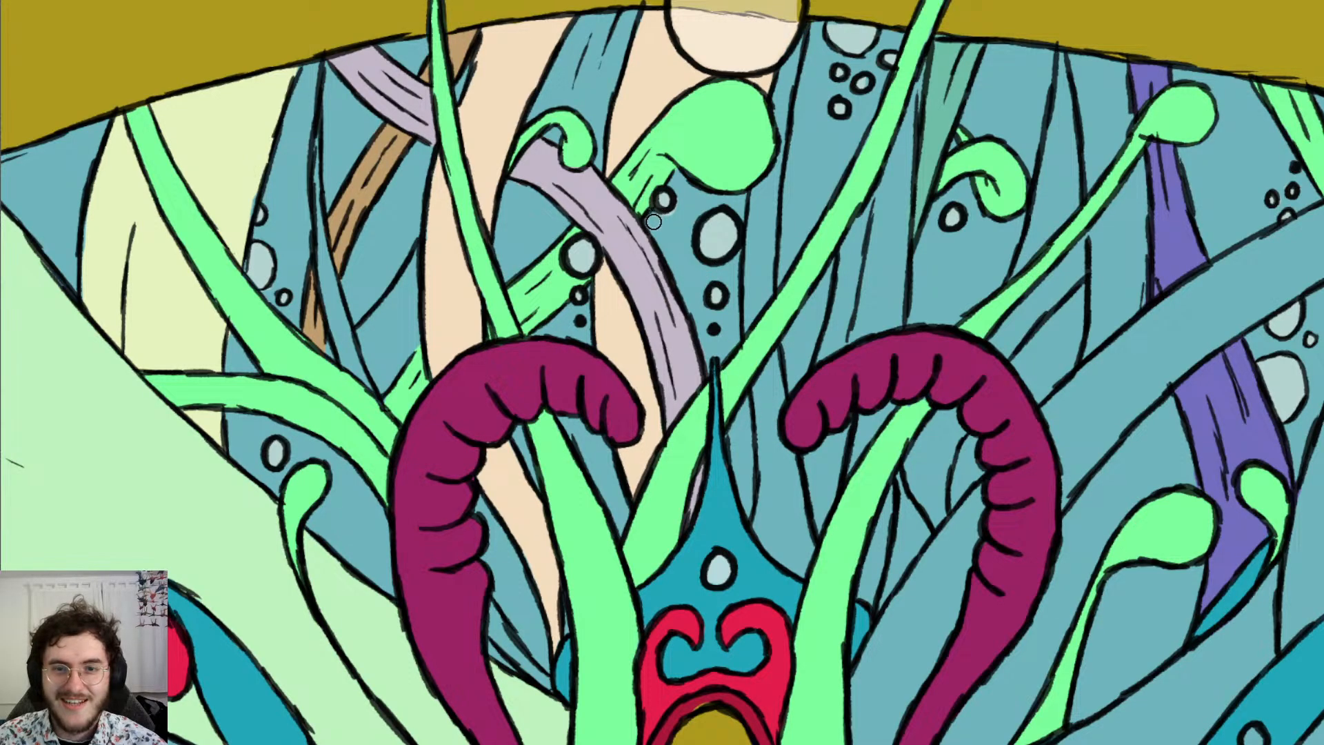
# Paint the bubbled tentacle section between the mauve tentacle and the headdress's central spike in peach, including its narrow part beside the spike
pyautogui.moveTo(652, 221)
pyautogui.mouseDown()
pyautogui.moveTo(654, 233)
pyautogui.moveTo(684, 207)
pyautogui.moveTo(679, 183)
pyautogui.moveTo(751, 219)
pyautogui.moveTo(748, 198)
pyautogui.mouseUp()
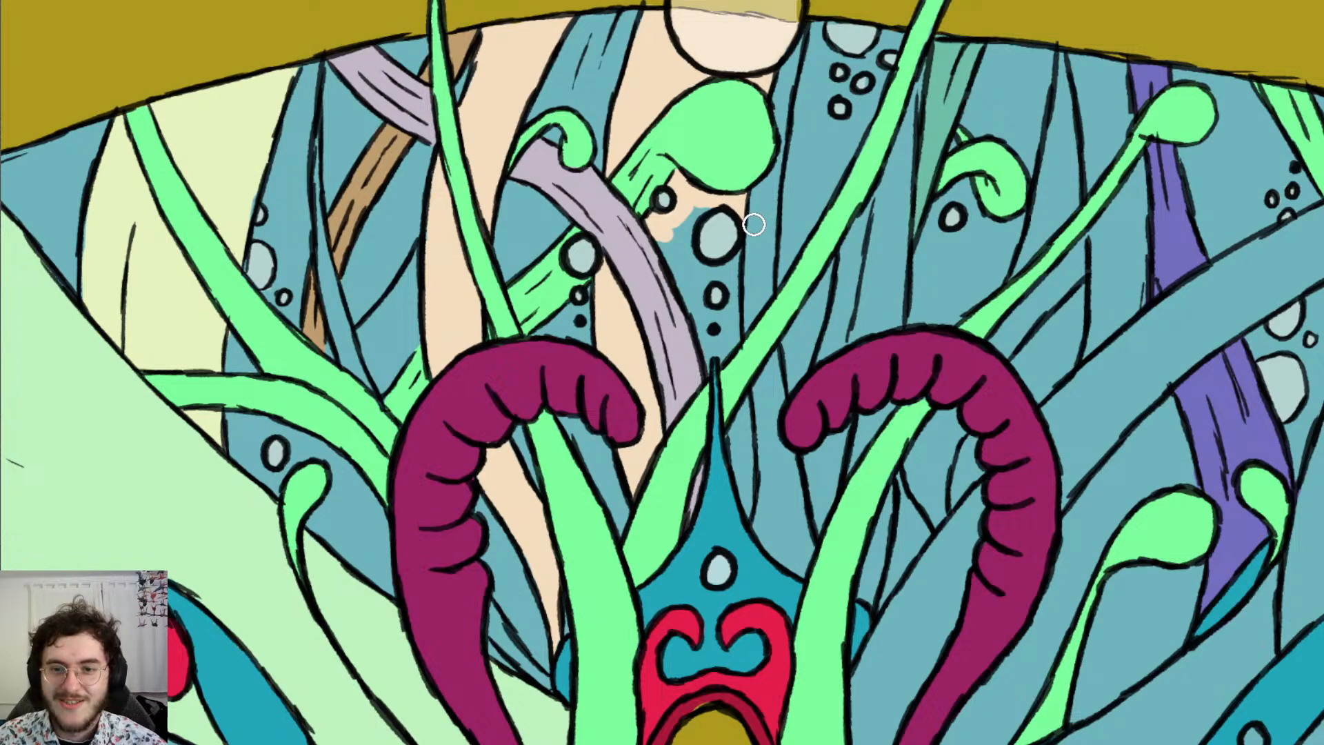
pyautogui.moveTo(715, 205)
pyautogui.mouseDown()
pyautogui.moveTo(683, 265)
pyautogui.moveTo(674, 195)
pyautogui.moveTo(685, 261)
pyautogui.moveTo(670, 257)
pyautogui.moveTo(697, 308)
pyautogui.moveTo(689, 256)
pyautogui.moveTo(710, 314)
pyautogui.moveTo(711, 257)
pyautogui.moveTo(733, 231)
pyautogui.moveTo(735, 327)
pyautogui.moveTo(725, 301)
pyautogui.moveTo(708, 371)
pyautogui.moveTo(735, 338)
pyautogui.moveTo(724, 348)
pyautogui.mouseUp()
pyautogui.moveTo(736, 468)
pyautogui.mouseDown()
pyautogui.moveTo(742, 513)
pyautogui.moveTo(742, 406)
pyautogui.moveTo(739, 455)
pyautogui.moveTo(743, 438)
pyautogui.mouseUp()
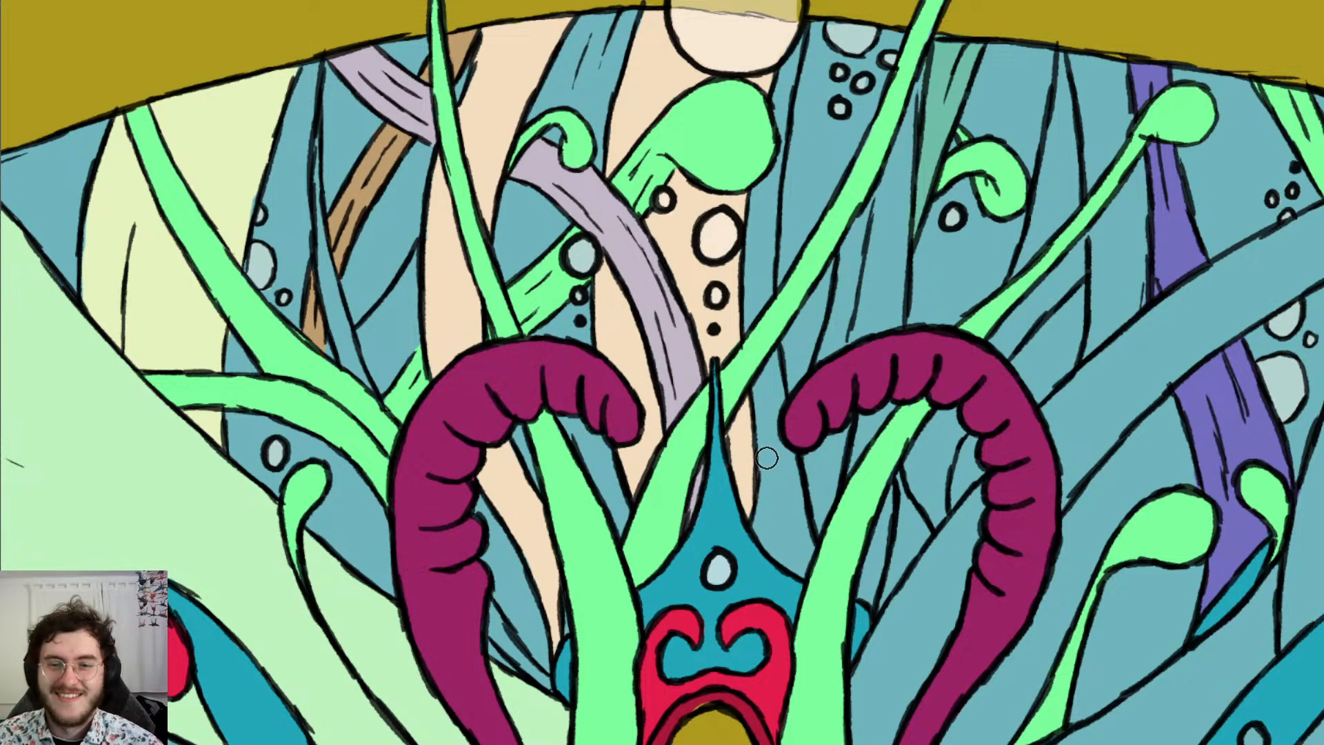
# Examine the whole portrait and the tentacles around the gold band for background tentacles that are still uncoloured
pyautogui.scroll(-5, 767, 457)
pyautogui.scroll(-3, 756, 335)
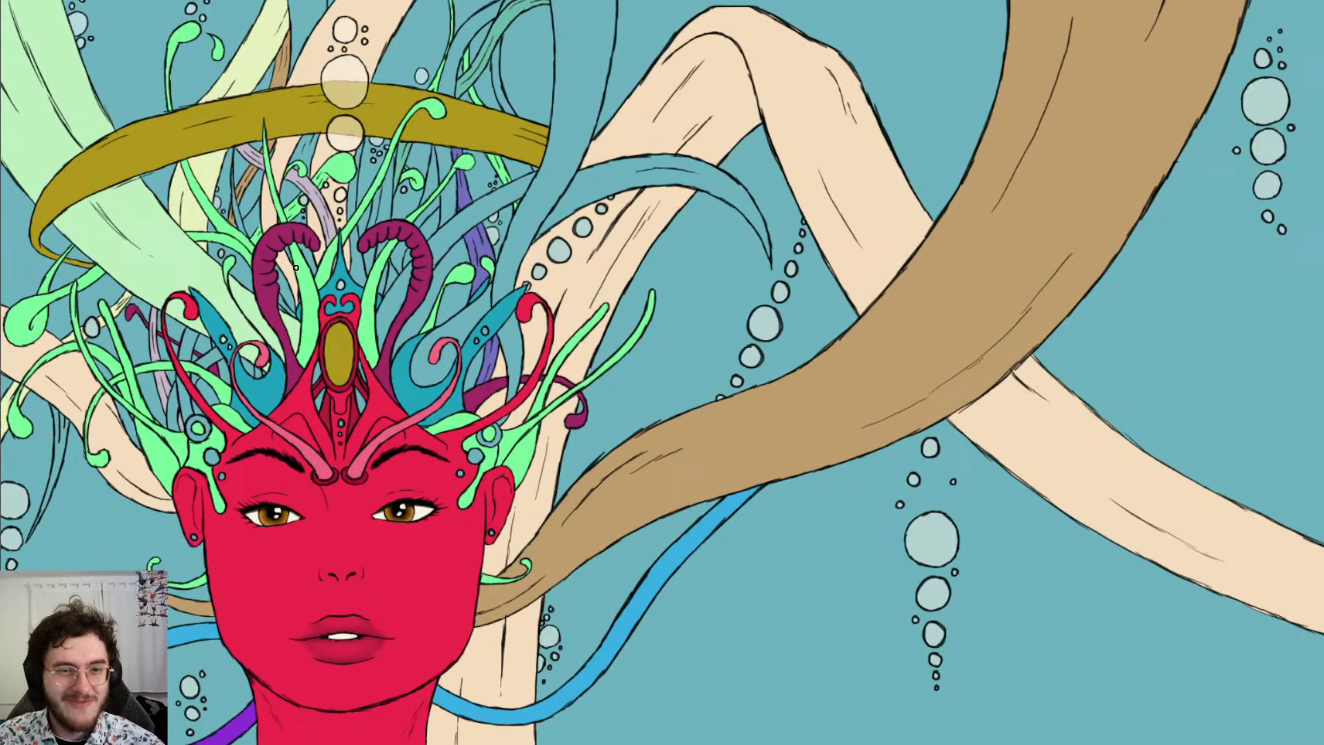
pyautogui.hscroll(-5, 296, 267)
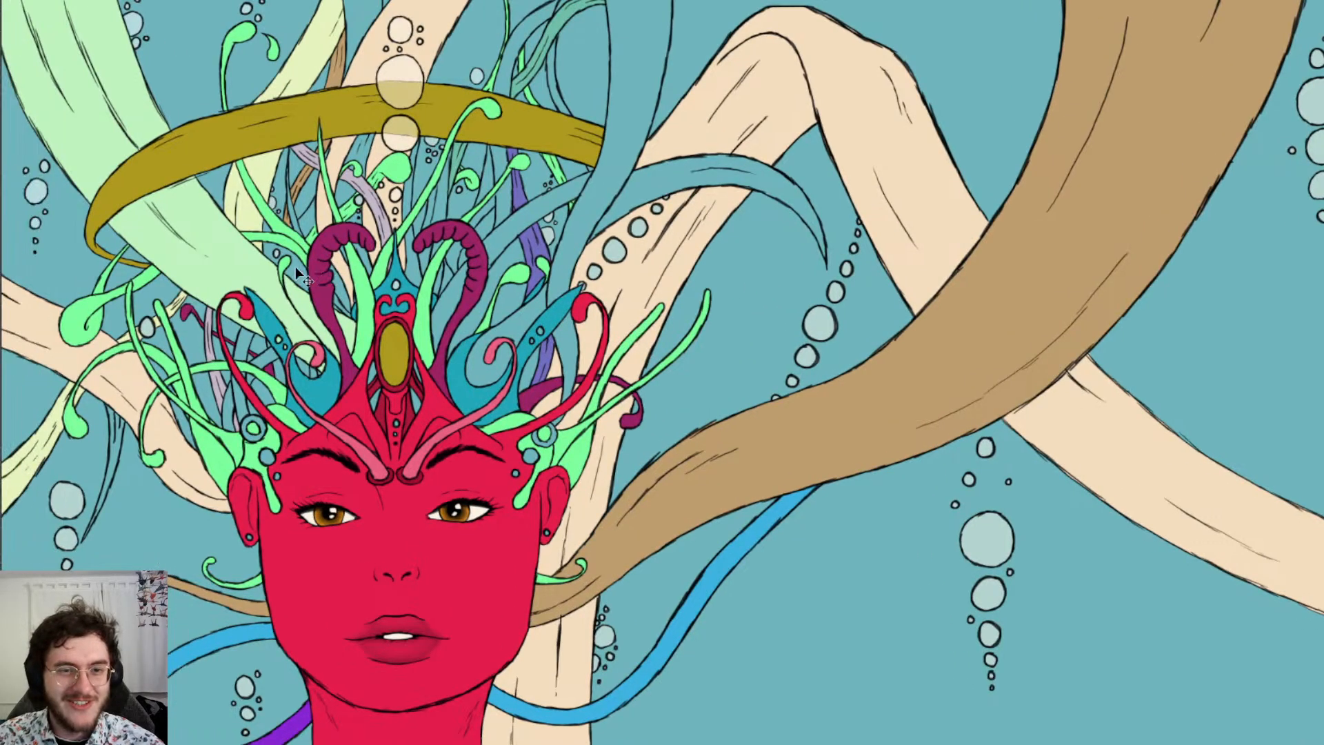
pyautogui.scroll(6, 320, 245)
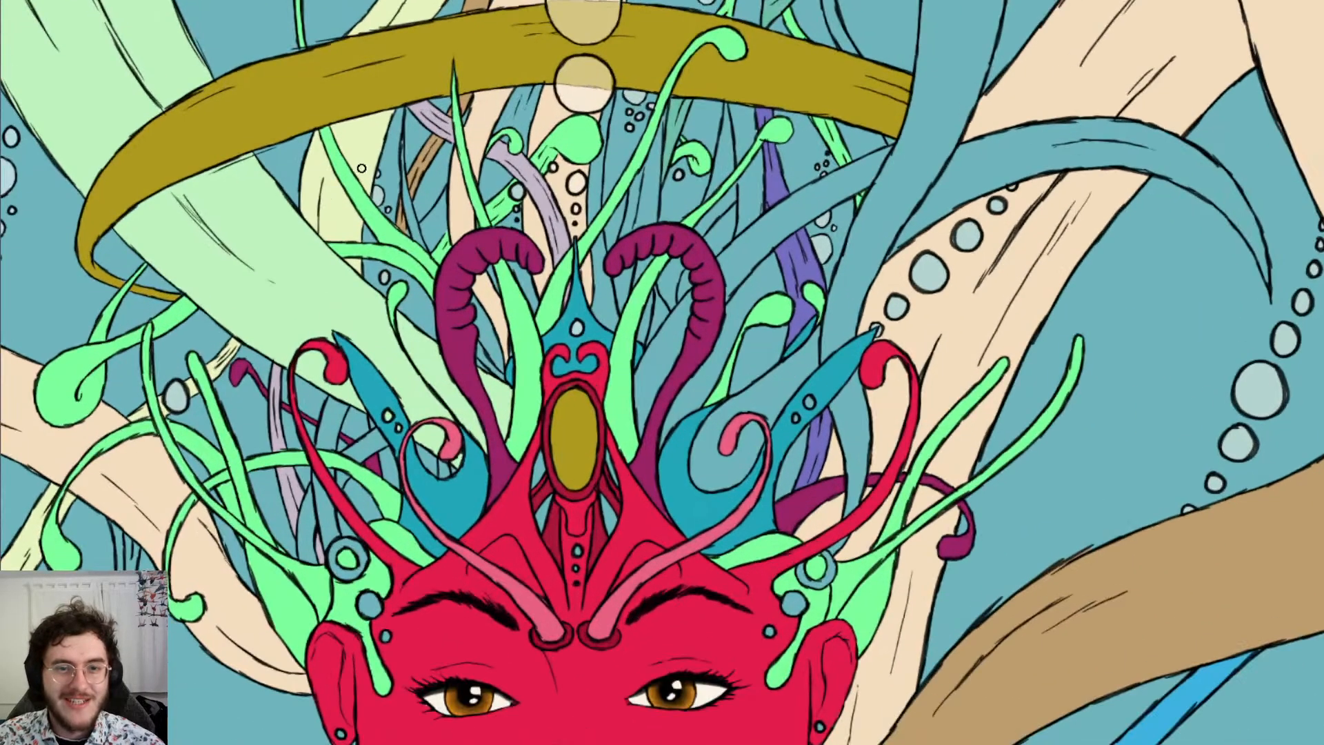
pyautogui.hscroll(-3, 507, 204)
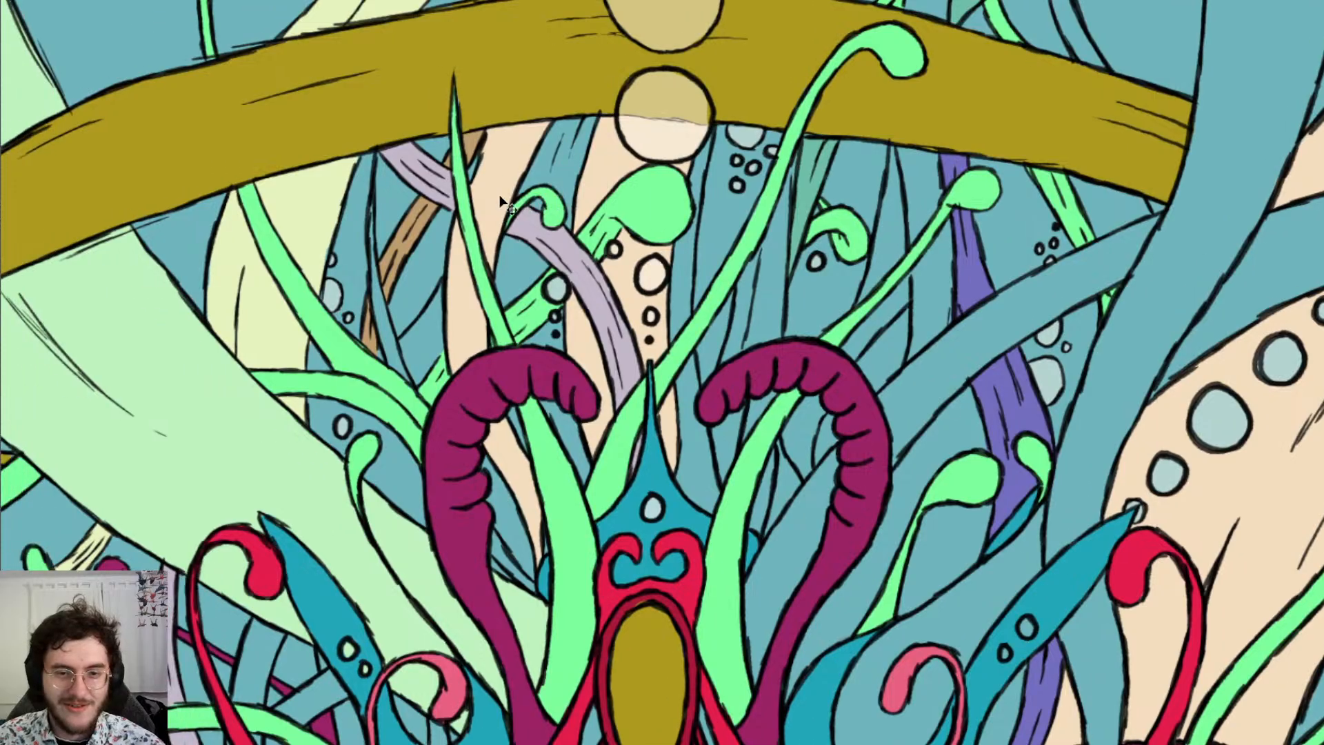
pyautogui.scroll(2, 563, 197)
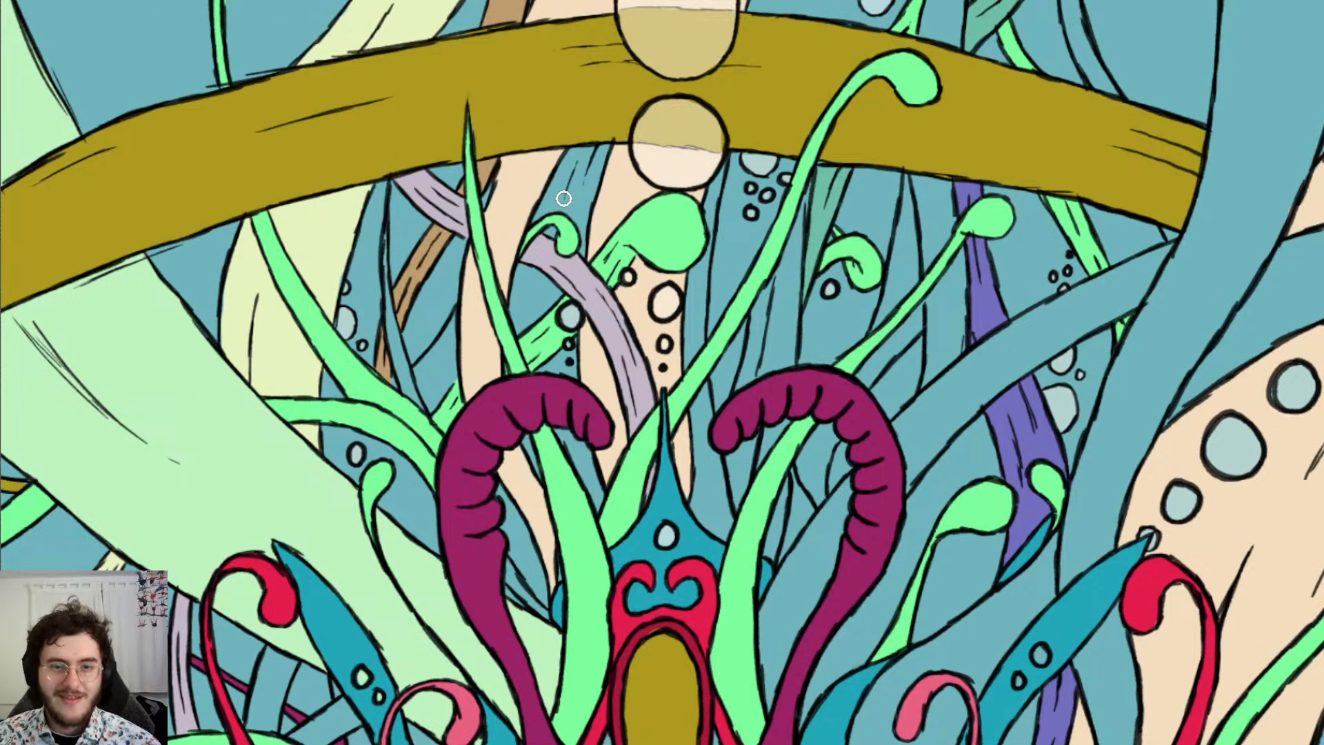
pyautogui.scroll(-2, 563, 197)
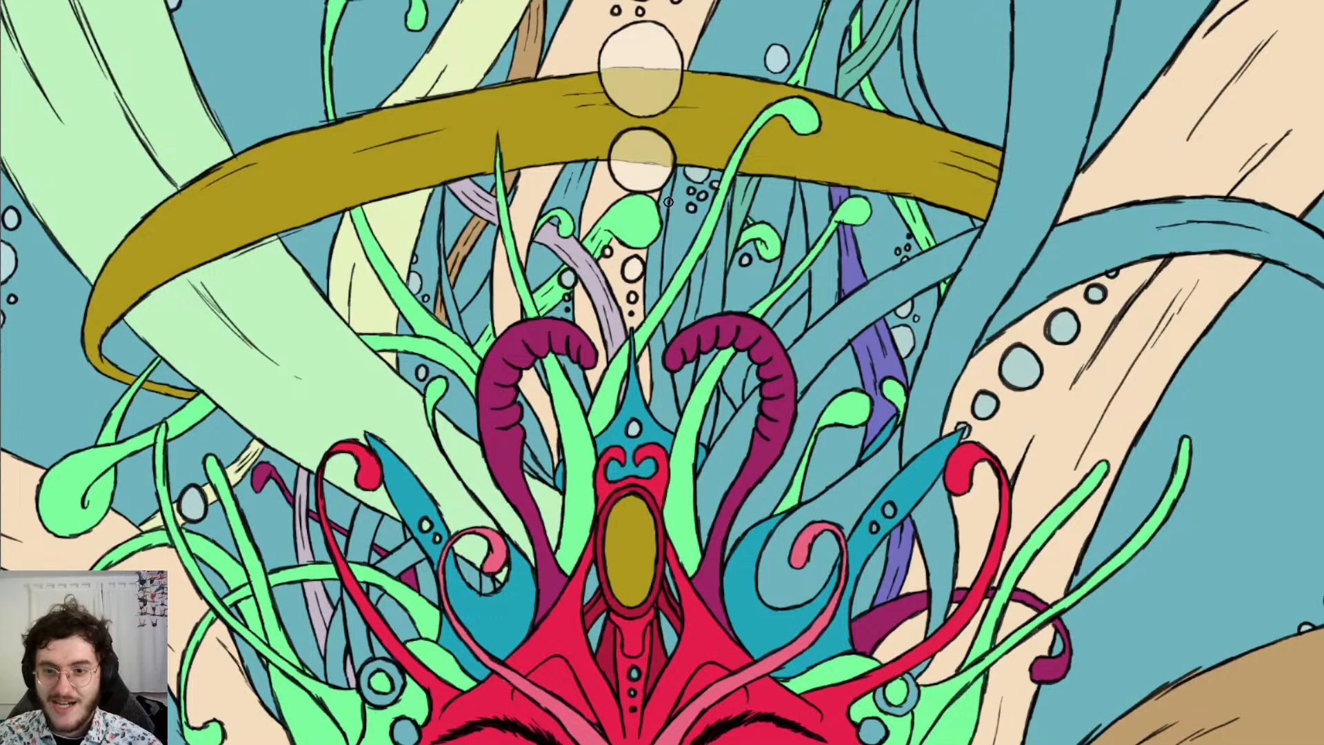
pyautogui.scroll(-3, 667, 202)
pyautogui.scroll(3, 858, 208)
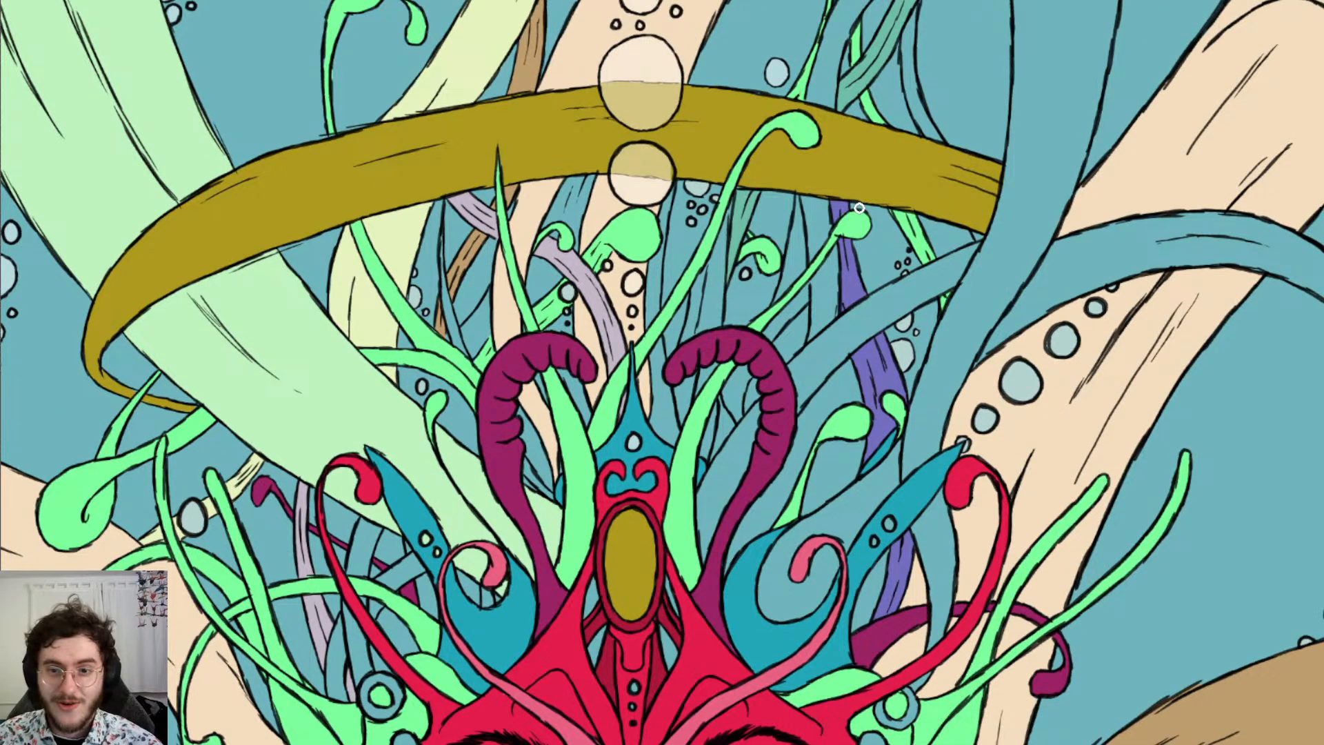
pyautogui.scroll(-8, 859, 207)
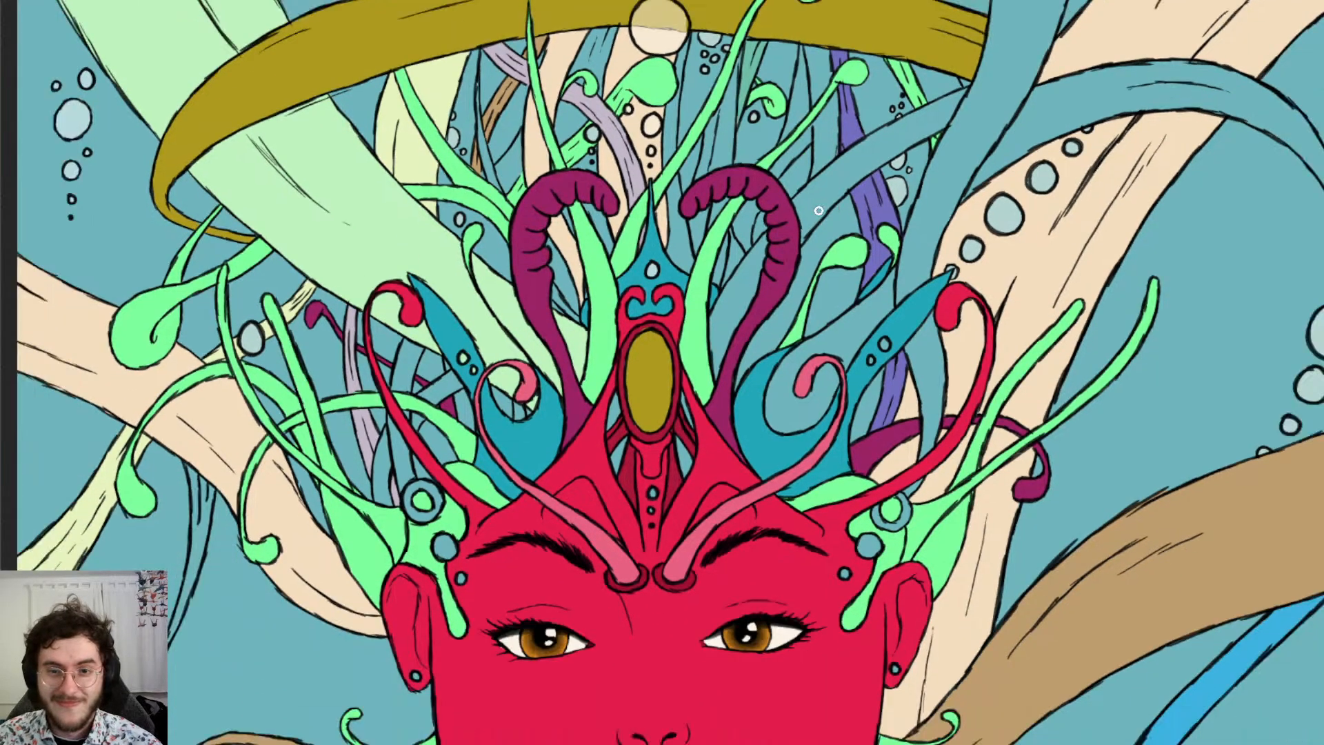
pyautogui.scroll(-3, 818, 210)
pyautogui.scroll(-2, 799, 214)
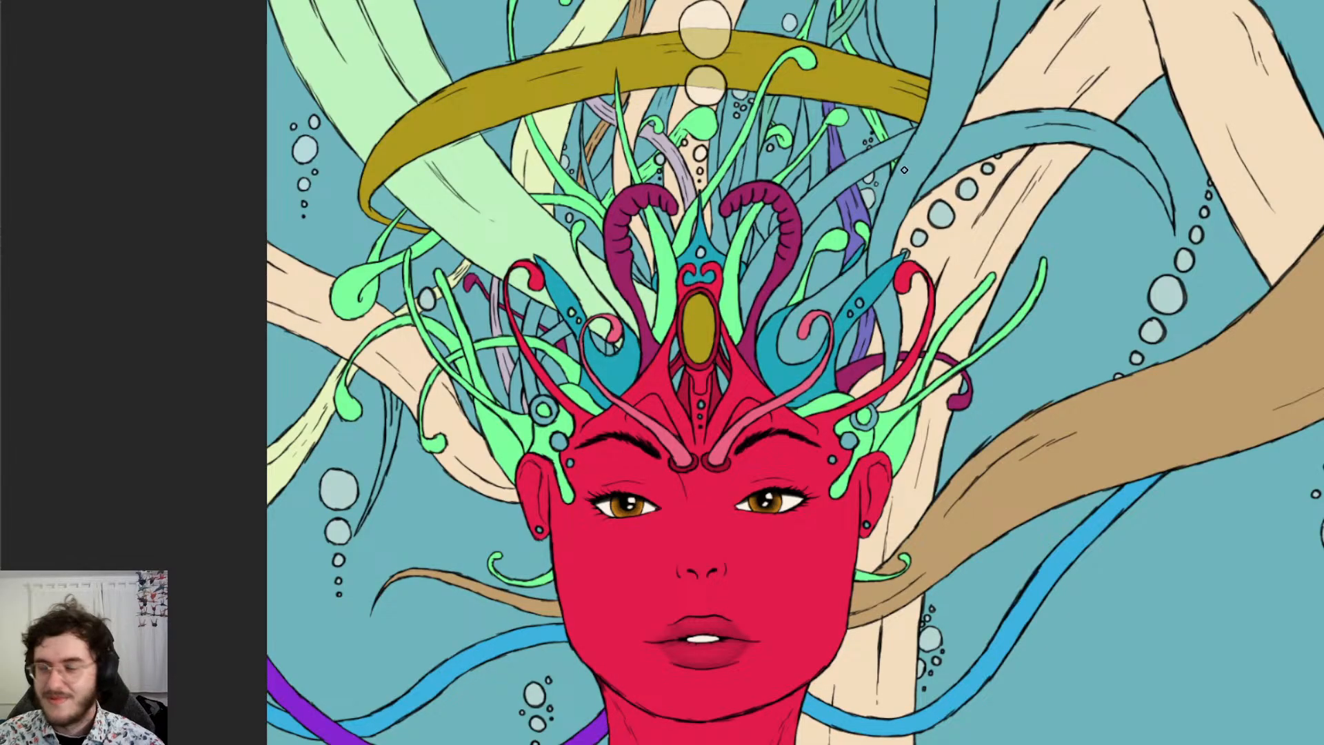
pyautogui.scroll(5, 929, 142)
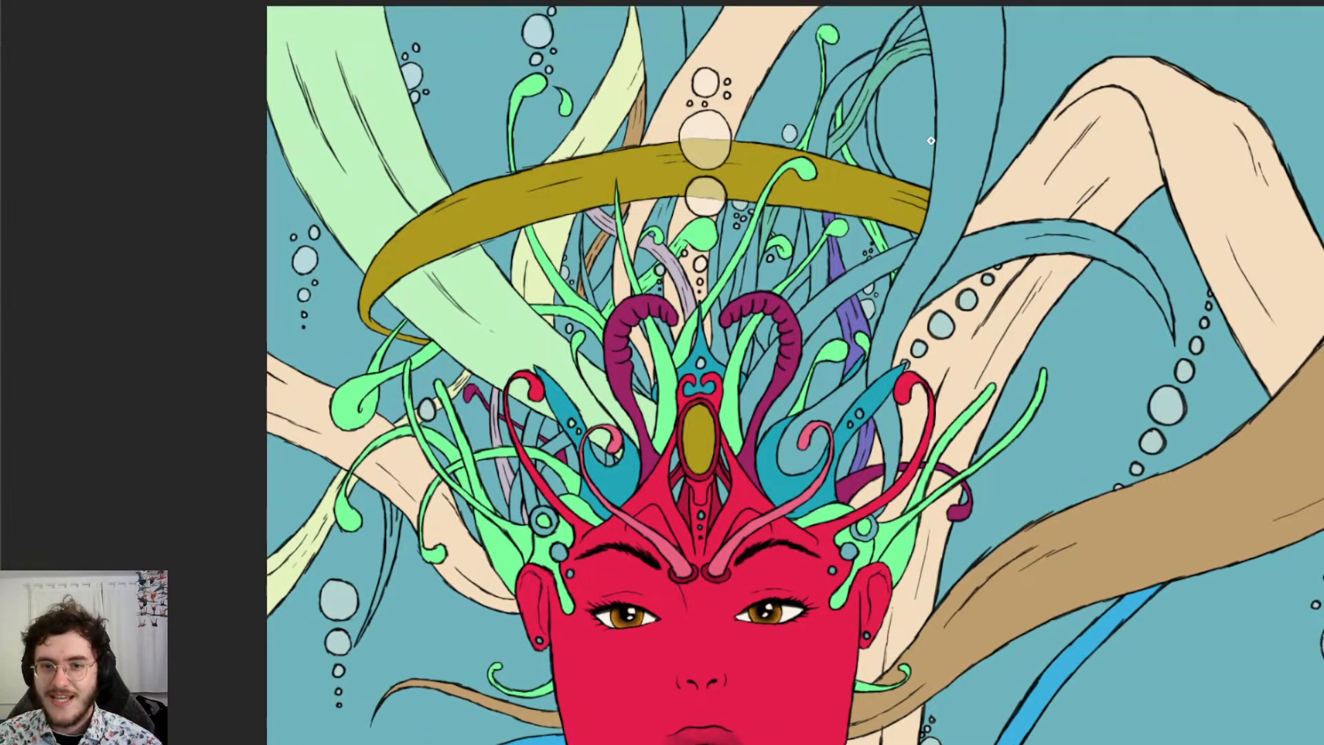
pyautogui.scroll(4, 690, 156)
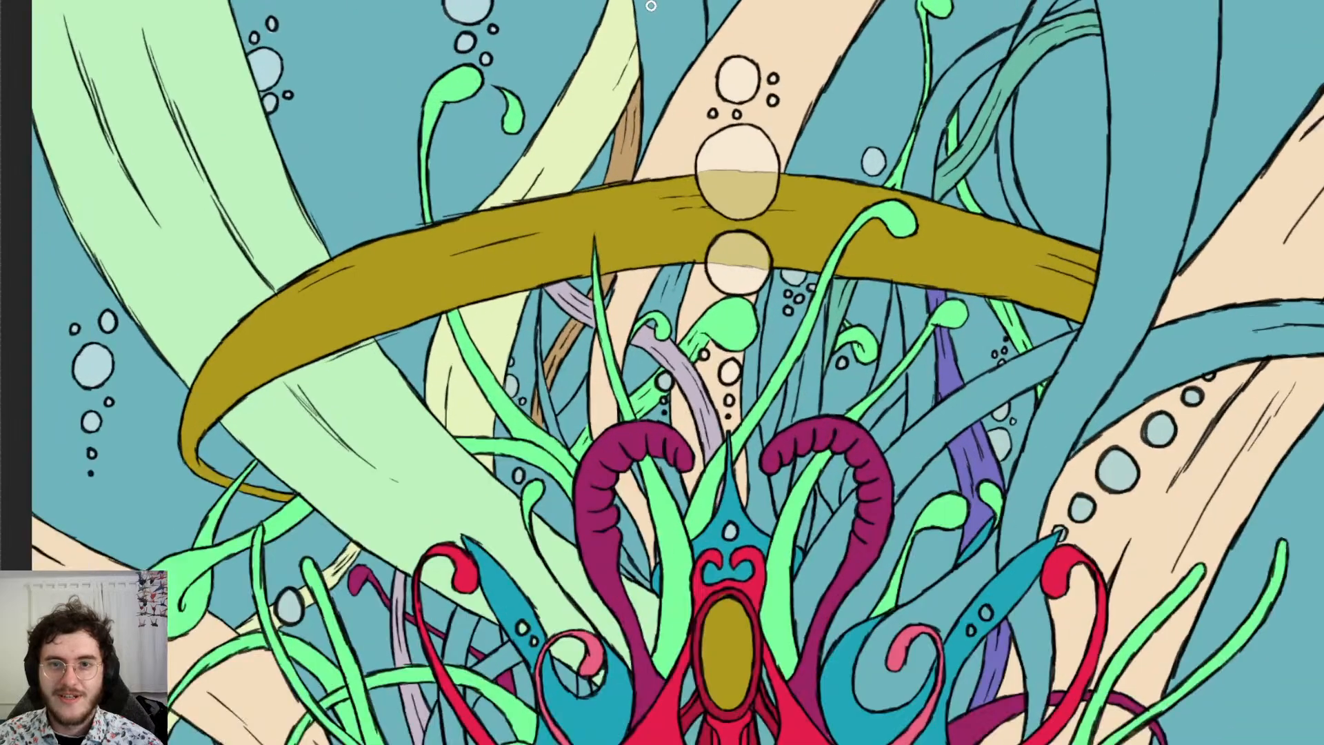
pyautogui.scroll(-2, 662, 22)
pyautogui.scroll(-2, 663, 22)
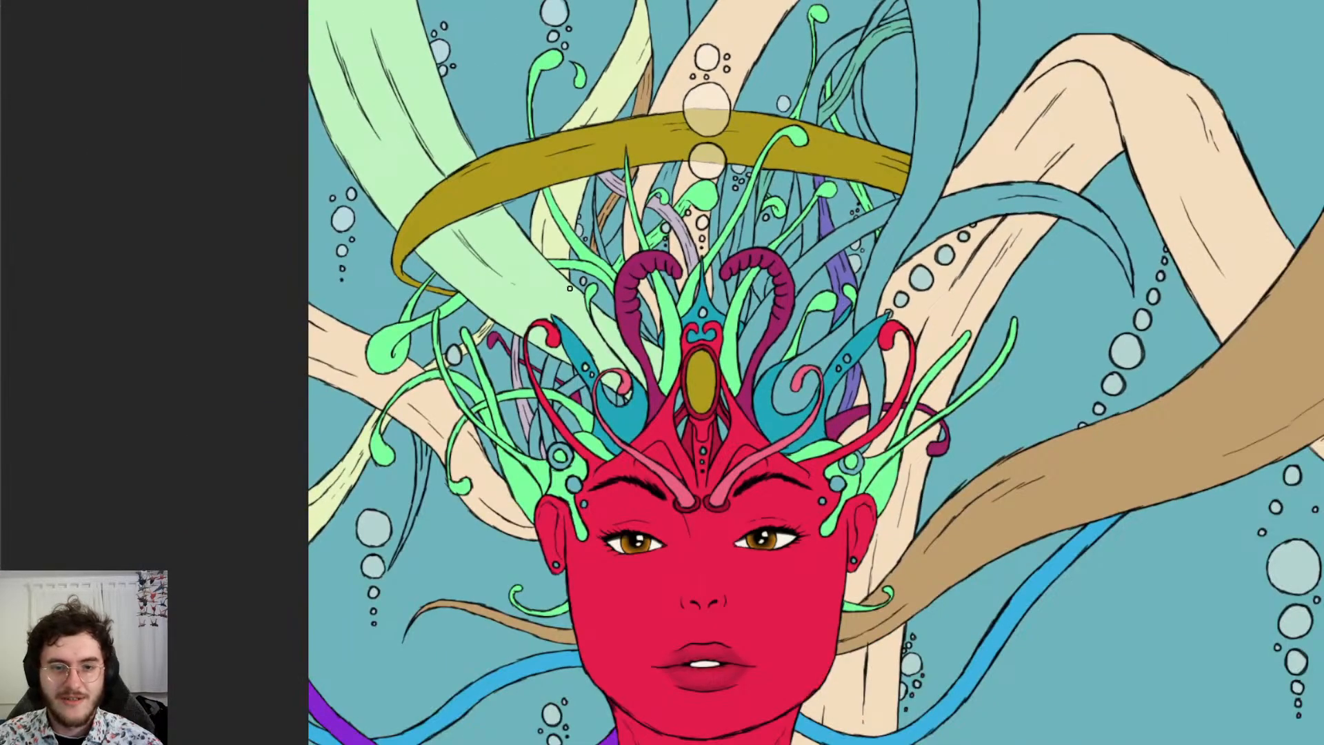
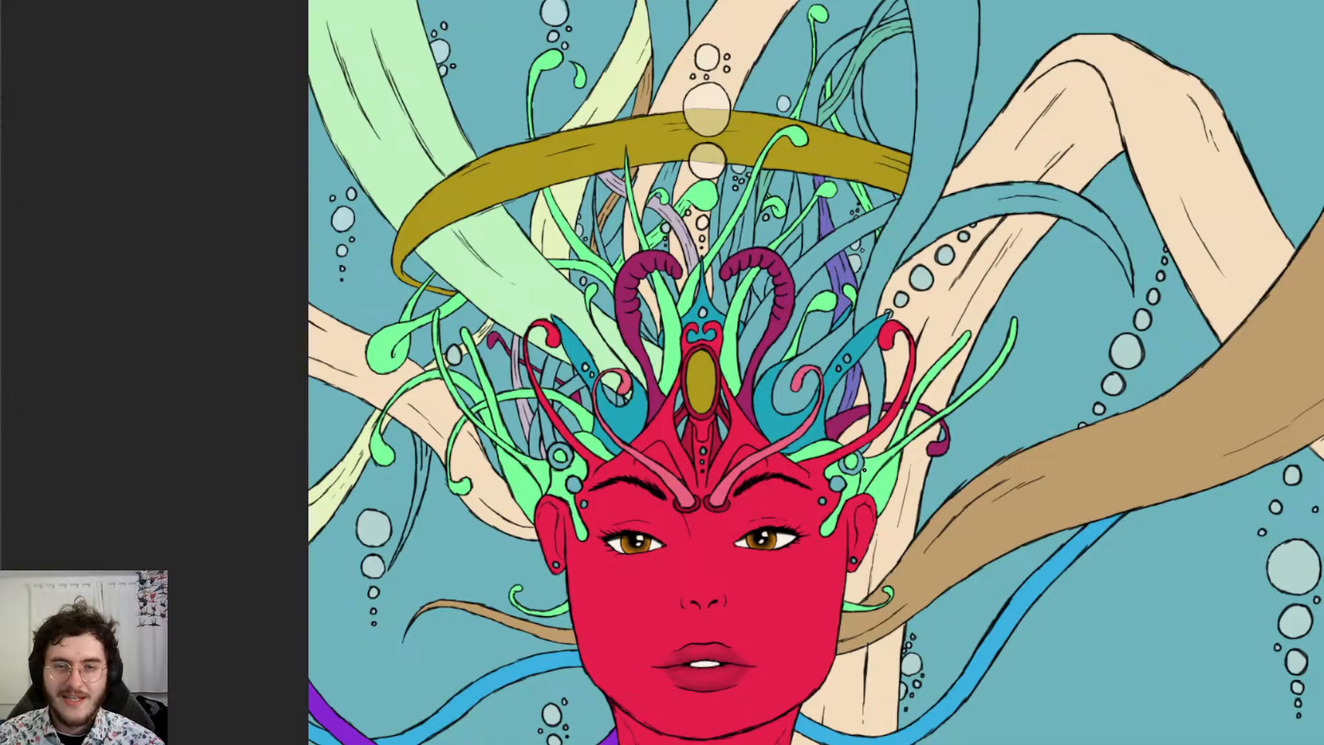
pyautogui.scroll(4, 951, 258)
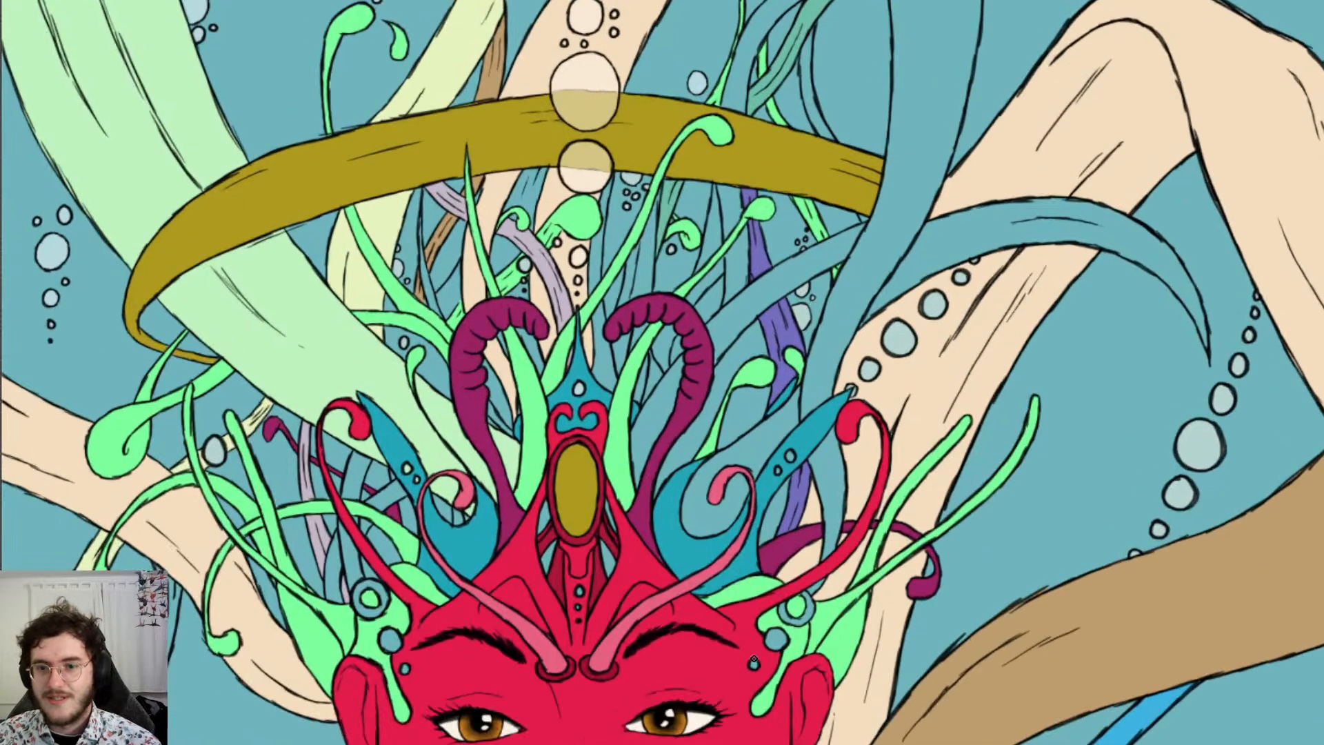
pyautogui.scroll(-4, 923, 272)
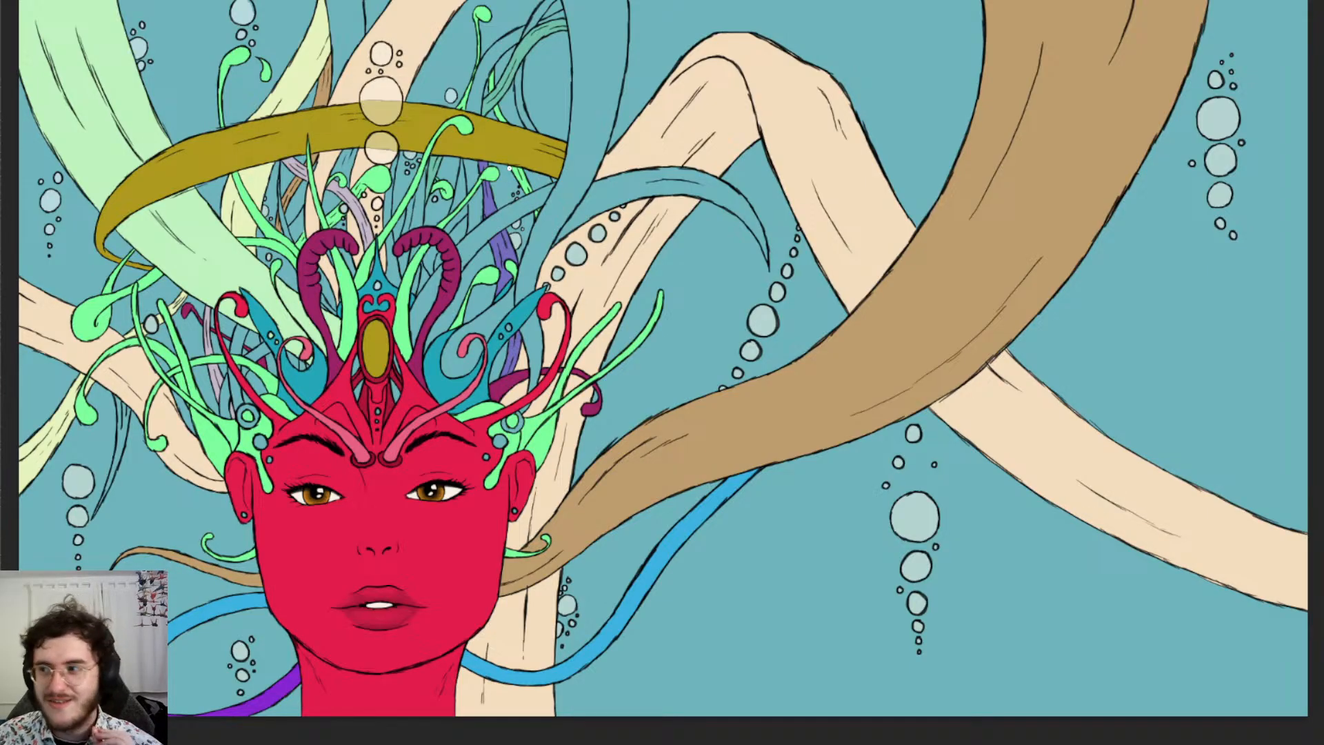
# Paint the lower section of the tentacle behind the right red curl, below the teal horn, in pale yellow
pyautogui.scroll(5, 548, 365)
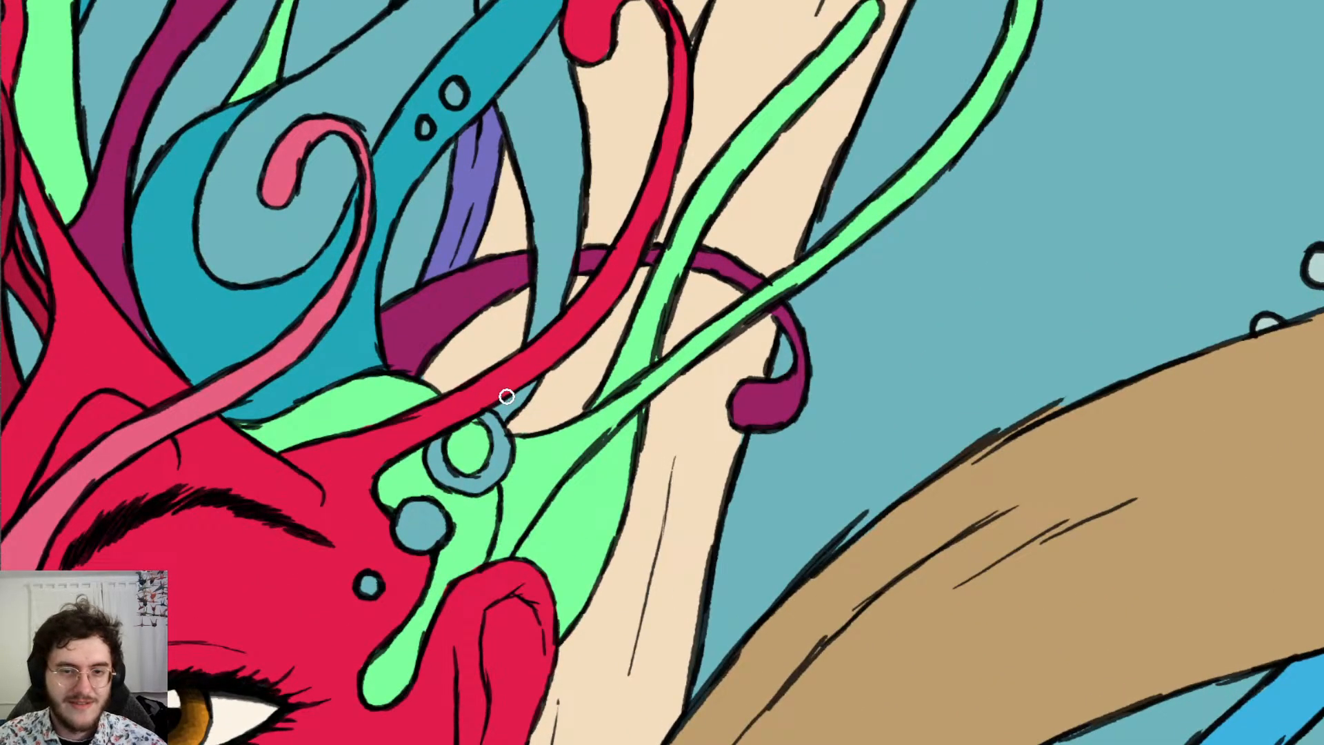
pyautogui.moveTo(503, 406); pyautogui.dragTo(500, 407)
pyautogui.moveTo(552, 309)
pyautogui.mouseDown()
pyautogui.moveTo(545, 322)
pyautogui.moveTo(555, 202)
pyautogui.mouseUp()
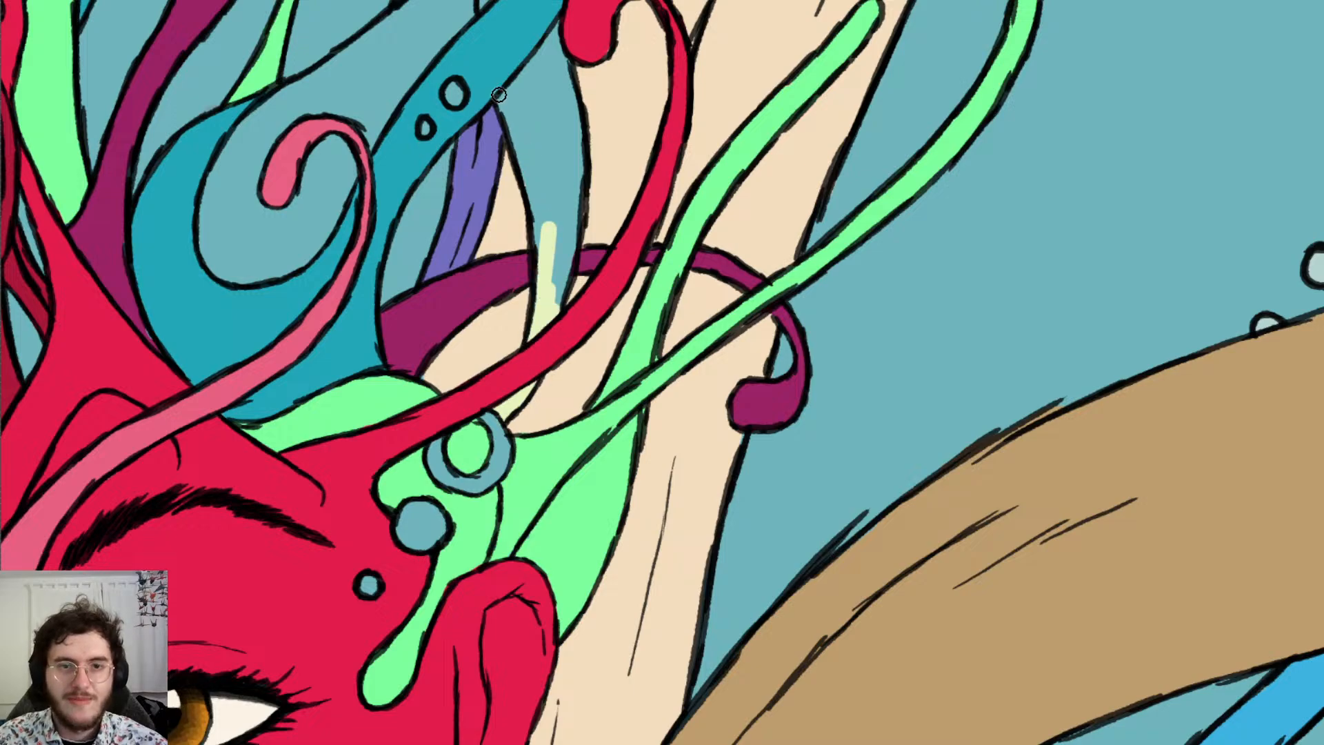
pyautogui.moveTo(508, 102)
pyautogui.mouseDown()
pyautogui.moveTo(507, 121)
pyautogui.moveTo(531, 142)
pyautogui.moveTo(536, 33)
pyautogui.moveTo(559, 90)
pyautogui.moveTo(553, 15)
pyautogui.moveTo(569, 111)
pyautogui.mouseUp()
pyautogui.moveTo(520, 156)
pyautogui.mouseDown()
pyautogui.moveTo(537, 221)
pyautogui.moveTo(576, 247)
pyautogui.mouseUp()
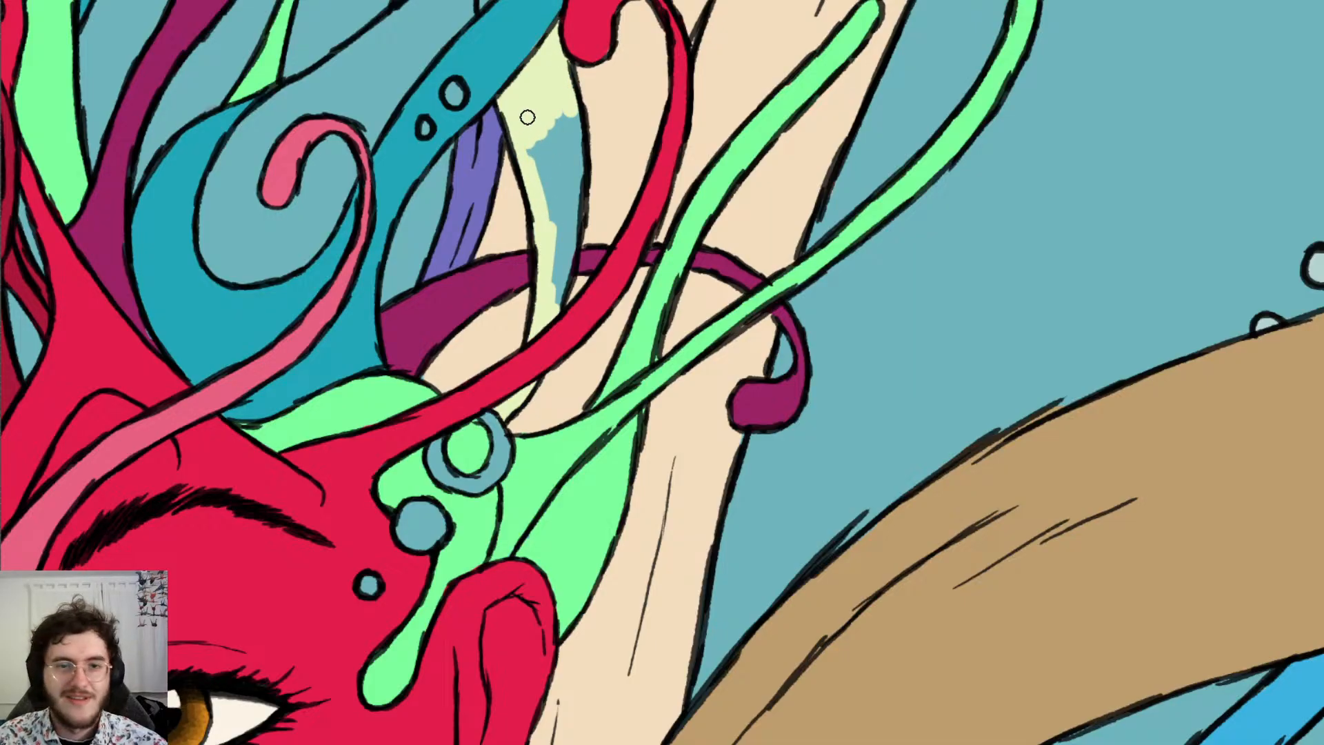
pyautogui.moveTo(526, 117)
pyautogui.mouseDown()
pyautogui.moveTo(540, 207)
pyautogui.moveTo(526, 131)
pyautogui.mouseUp()
pyautogui.moveTo(550, 189)
pyautogui.mouseDown()
pyautogui.moveTo(556, 110)
pyautogui.moveTo(574, 163)
pyautogui.moveTo(551, 314)
pyautogui.moveTo(559, 207)
pyautogui.mouseUp()
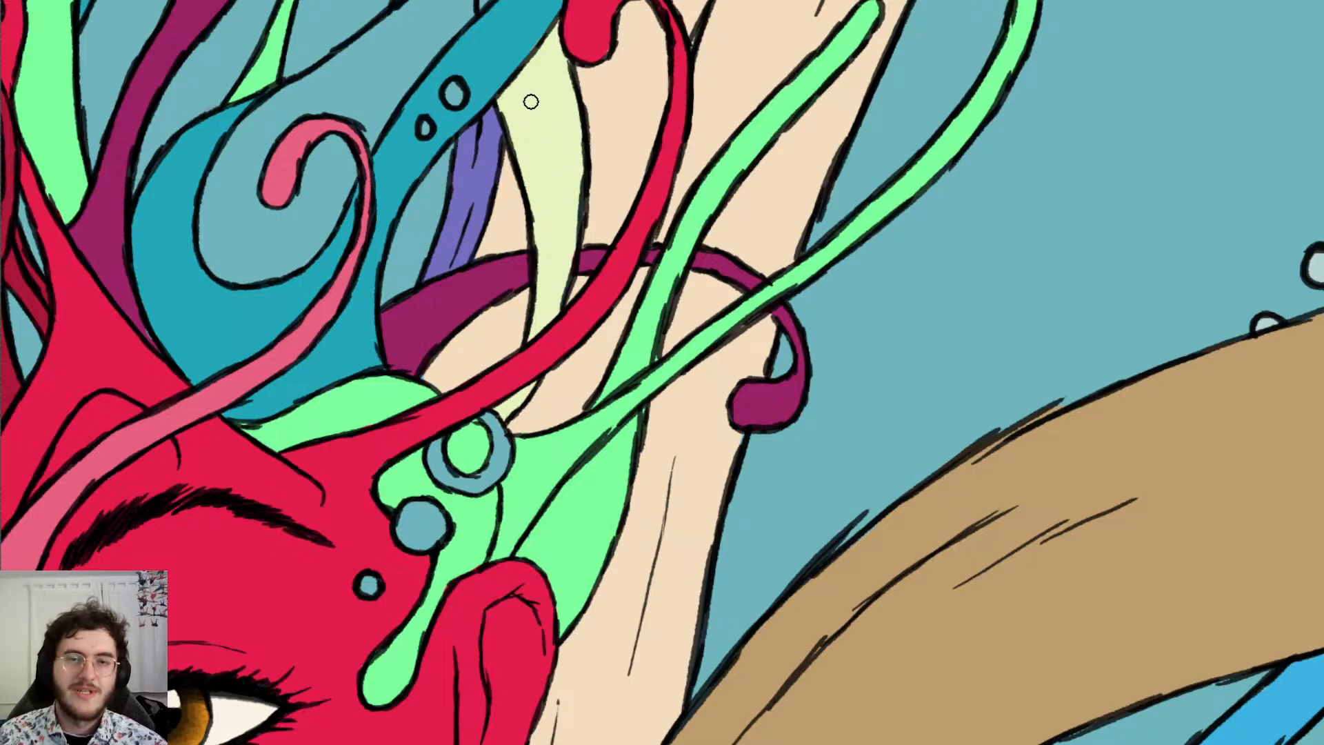
# Paint the same tentacle's section above the right teal horn, beside the bubbles on the peach tentacle, in pale yellow
pyautogui.scroll(10, 531, 102)
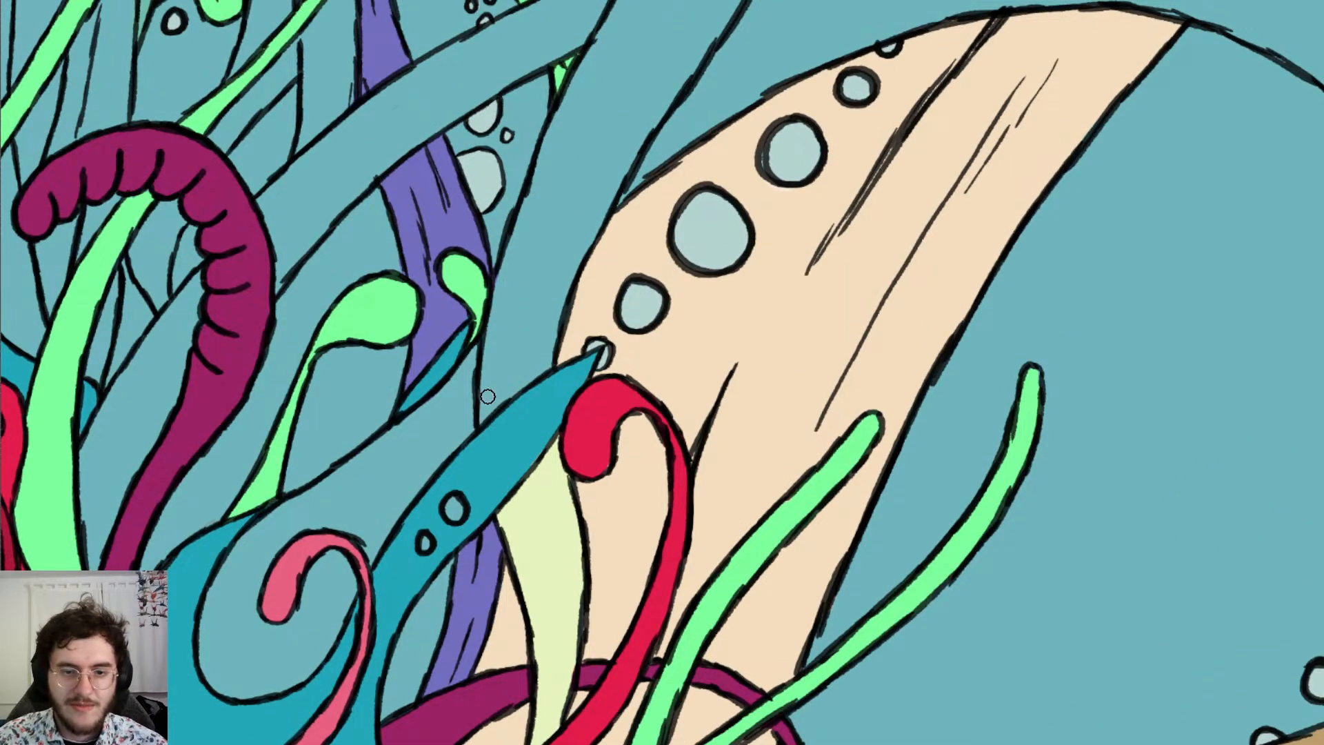
pyautogui.moveTo(487, 405)
pyautogui.mouseDown()
pyautogui.moveTo(509, 269)
pyautogui.moveTo(502, 350)
pyautogui.moveTo(513, 331)
pyautogui.moveTo(517, 400)
pyautogui.moveTo(573, 220)
pyautogui.mouseUp()
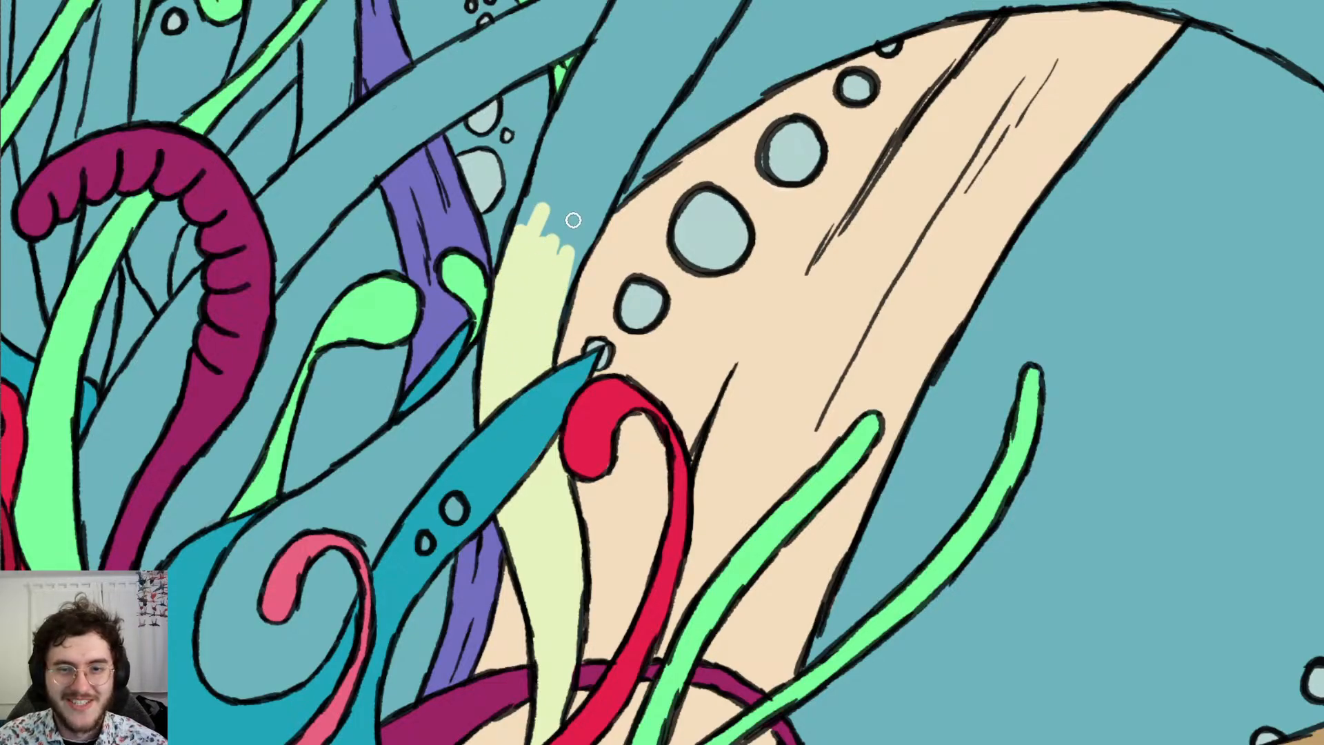
pyautogui.moveTo(558, 274)
pyautogui.mouseDown()
pyautogui.moveTo(617, 156)
pyautogui.moveTo(609, 195)
pyautogui.moveTo(679, 78)
pyautogui.moveTo(654, 119)
pyautogui.mouseUp()
pyautogui.moveTo(559, 284)
pyautogui.mouseDown()
pyautogui.moveTo(586, 158)
pyautogui.moveTo(537, 250)
pyautogui.moveTo(544, 174)
pyautogui.moveTo(522, 211)
pyautogui.moveTo(571, 91)
pyautogui.moveTo(576, 124)
pyautogui.moveTo(605, 93)
pyautogui.moveTo(607, 108)
pyautogui.moveTo(670, 20)
pyautogui.moveTo(645, 95)
pyautogui.moveTo(664, 94)
pyautogui.moveTo(717, 18)
pyautogui.moveTo(712, 30)
pyautogui.mouseUp()
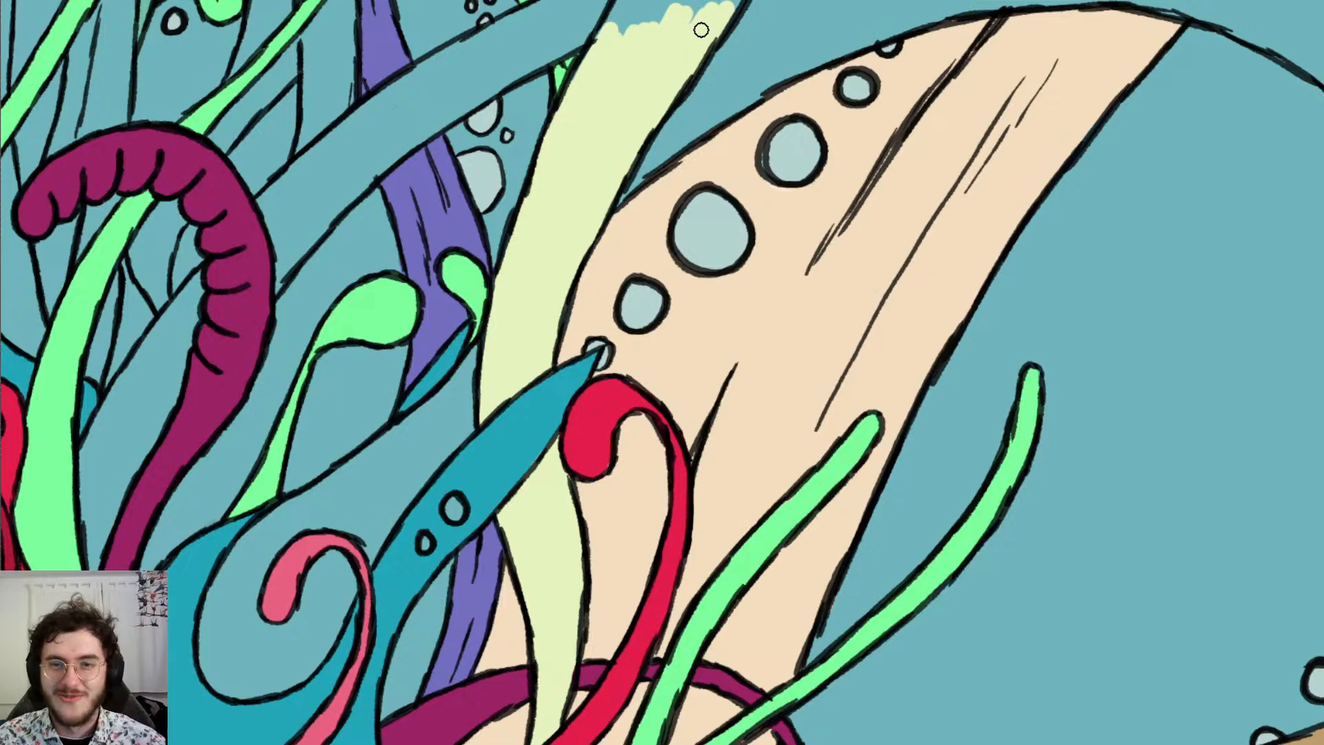
# Continue the pale yellow tentacle upward in pale yellow, past the blue tentacle and across the gold band's right end
pyautogui.scroll(-4, 701, 30)
pyautogui.scroll(14, 701, 30)
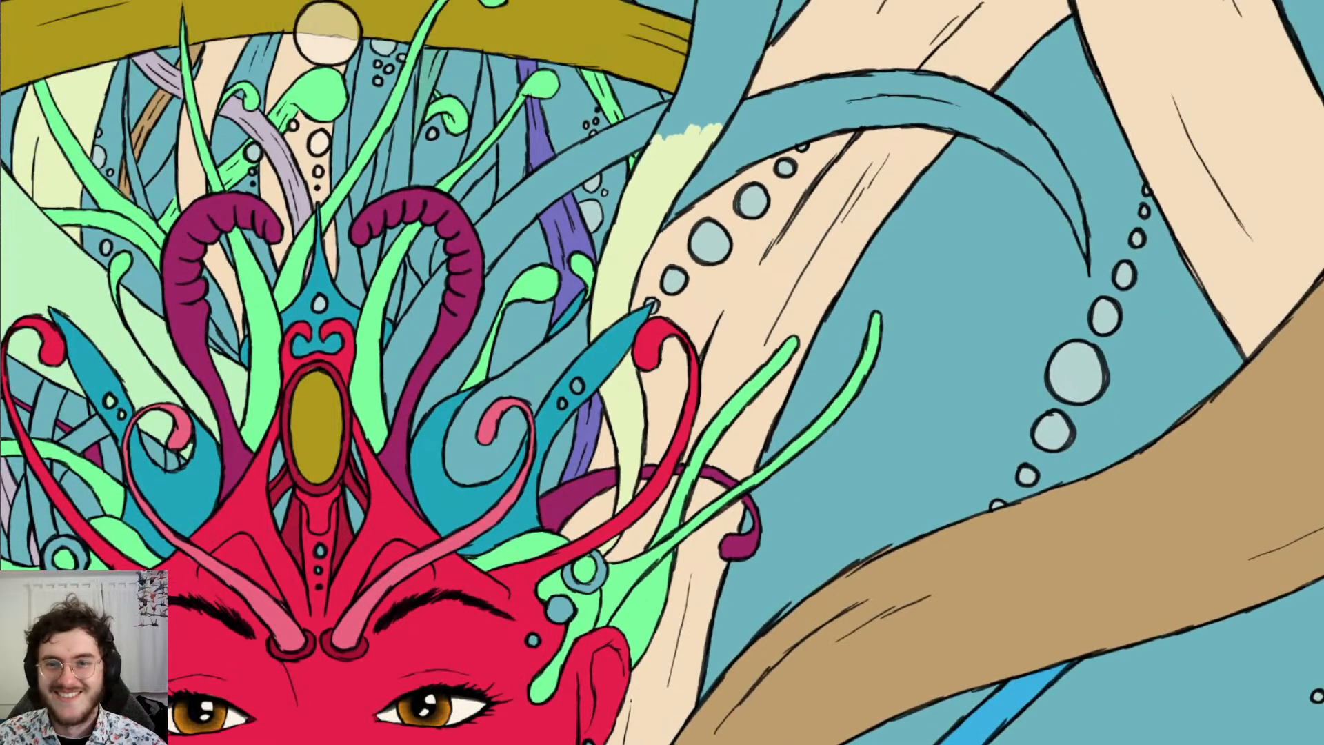
pyautogui.scroll(-6, 918, 59)
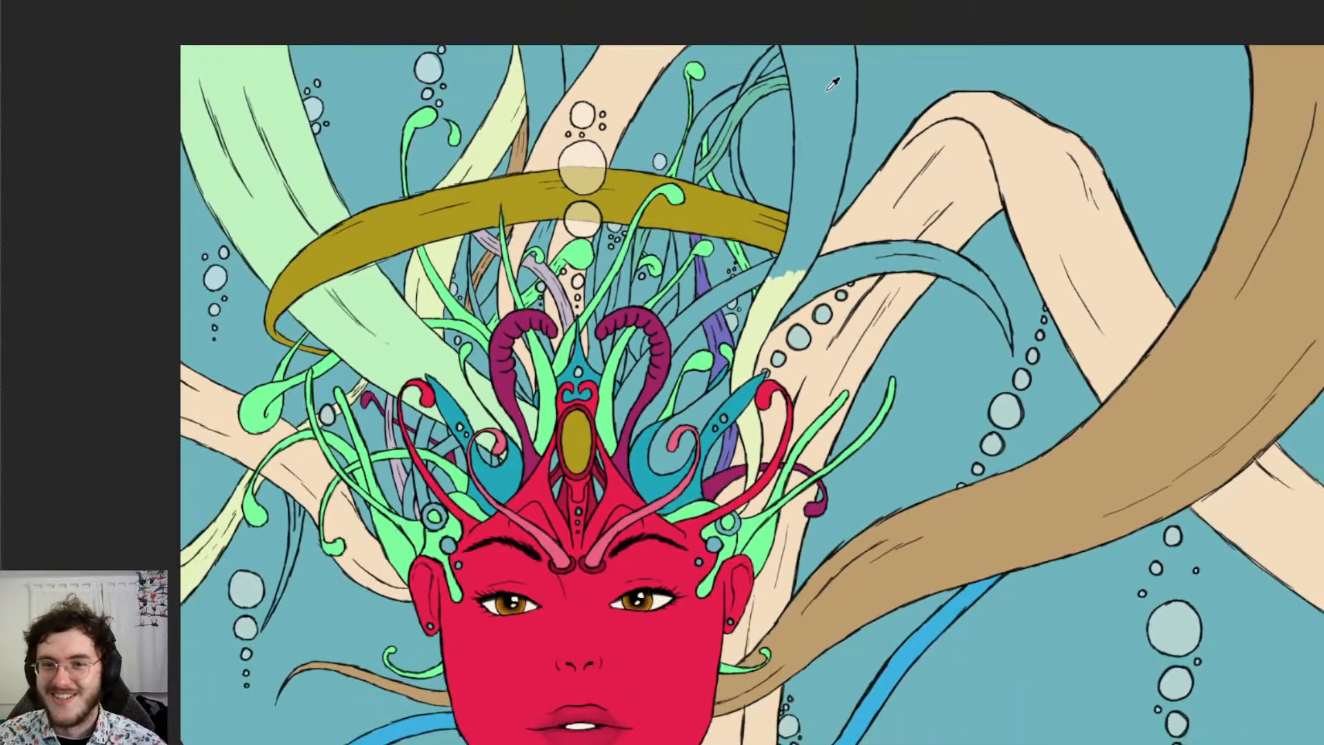
pyautogui.scroll(6, 1024, 95)
pyautogui.scroll(3, 610, 136)
pyautogui.scroll(2, 698, 387)
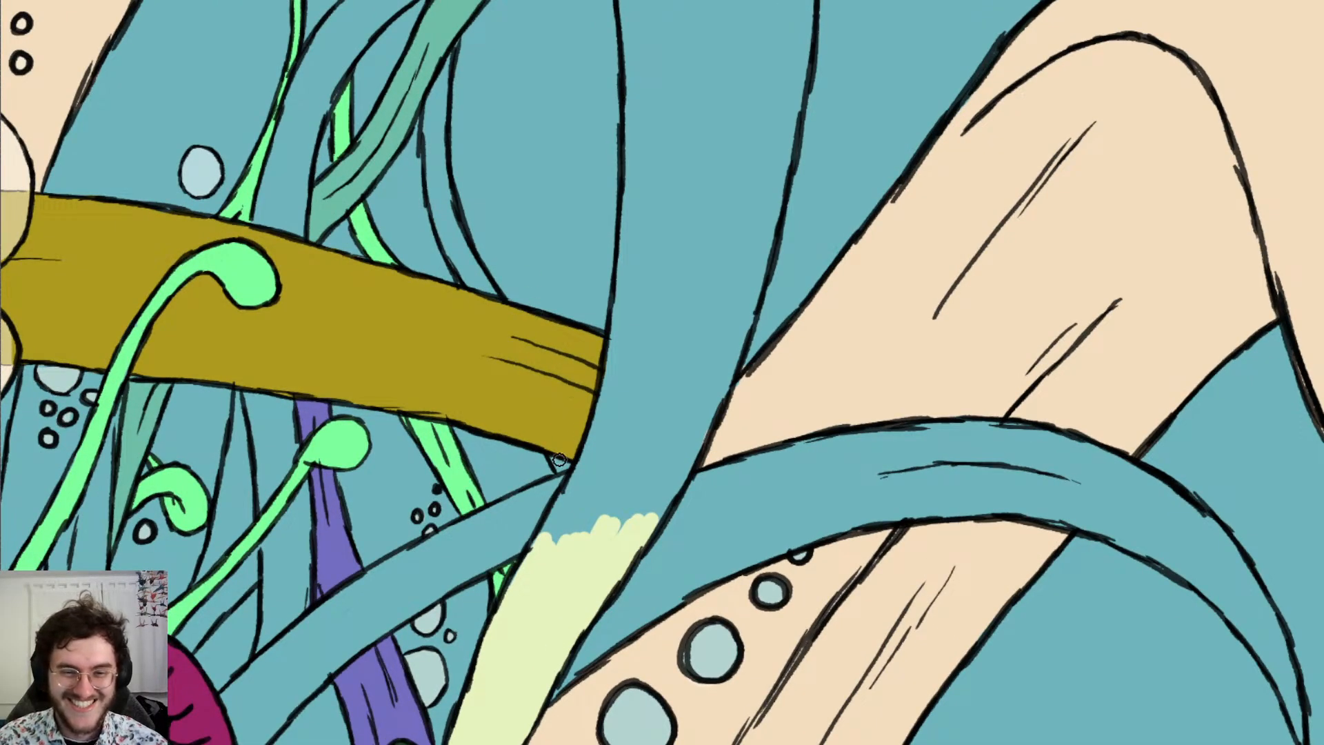
pyautogui.moveTo(548, 542)
pyautogui.mouseDown()
pyautogui.moveTo(580, 482)
pyautogui.moveTo(567, 530)
pyautogui.moveTo(620, 317)
pyautogui.moveTo(581, 529)
pyautogui.moveTo(582, 449)
pyautogui.moveTo(579, 520)
pyautogui.moveTo(620, 479)
pyautogui.moveTo(625, 379)
pyautogui.moveTo(600, 479)
pyautogui.moveTo(603, 535)
pyautogui.moveTo(672, 335)
pyautogui.moveTo(680, 388)
pyautogui.mouseUp()
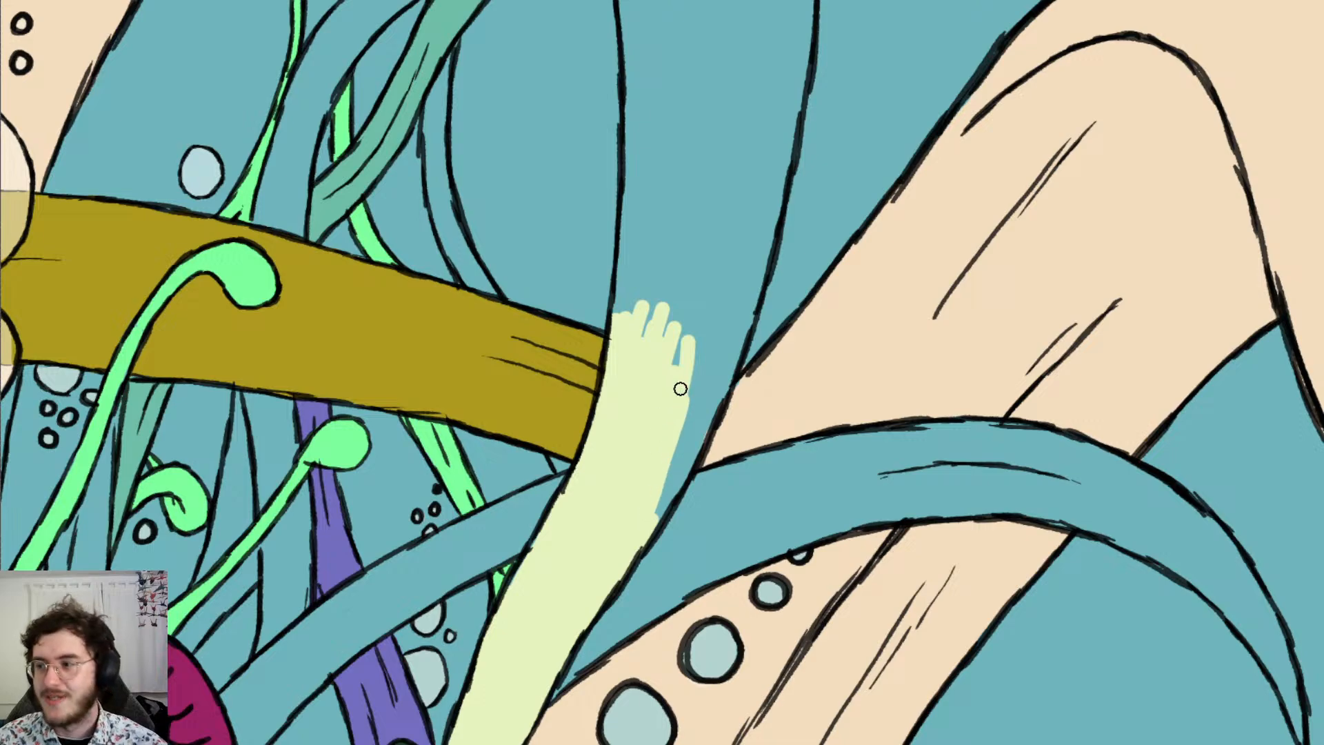
pyautogui.moveTo(645, 529)
pyautogui.mouseDown()
pyautogui.moveTo(726, 378)
pyautogui.moveTo(716, 332)
pyautogui.moveTo(682, 430)
pyautogui.moveTo(683, 260)
pyautogui.moveTo(683, 308)
pyautogui.moveTo(709, 180)
pyautogui.moveTo(719, 275)
pyautogui.mouseUp()
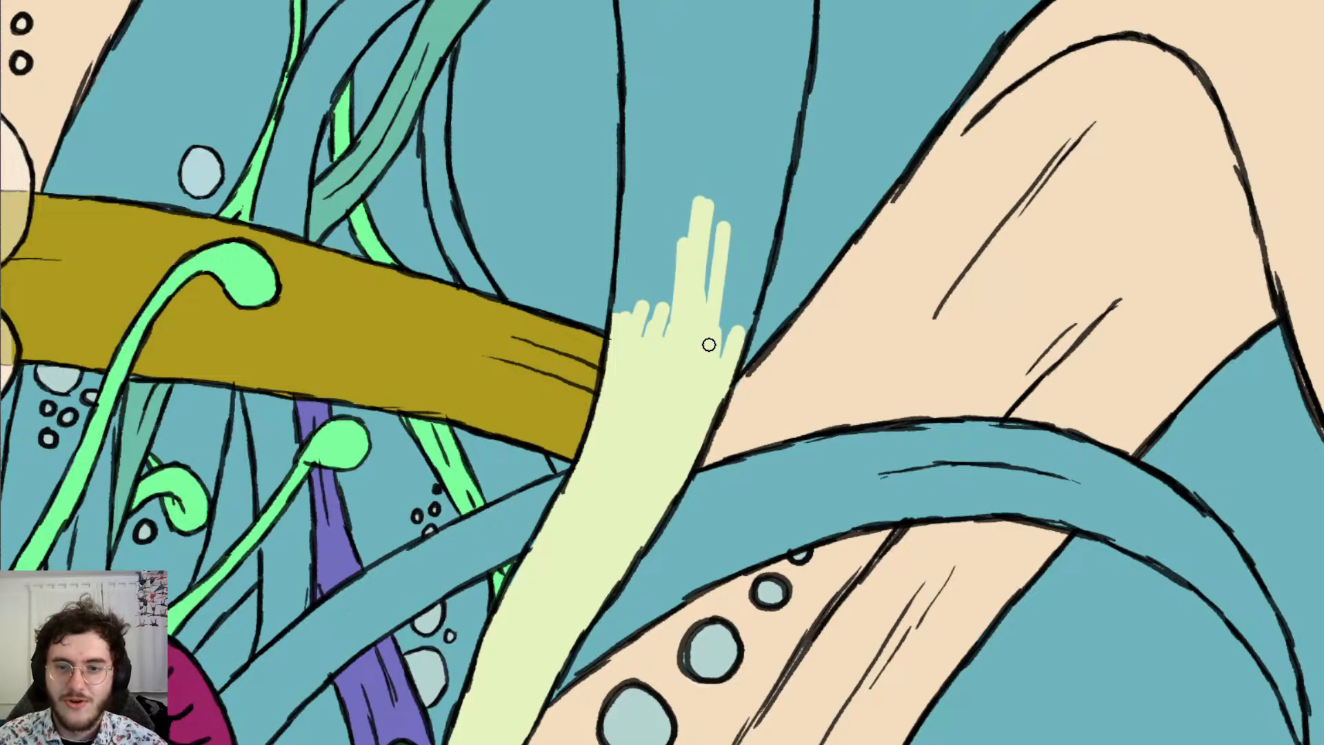
pyautogui.moveTo(709, 344)
pyautogui.mouseDown()
pyautogui.moveTo(727, 198)
pyautogui.moveTo(737, 356)
pyautogui.moveTo(783, 159)
pyautogui.mouseUp()
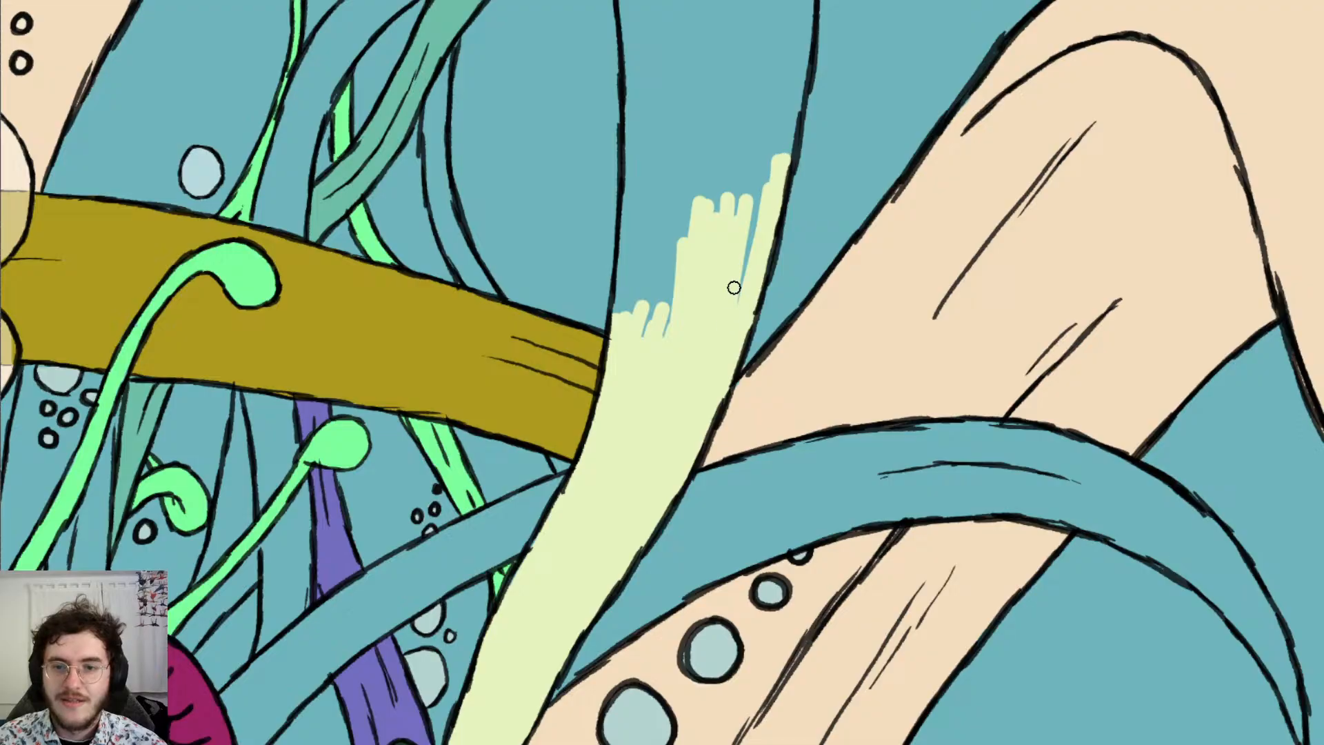
pyautogui.moveTo(733, 287); pyautogui.dragTo(758, 171)
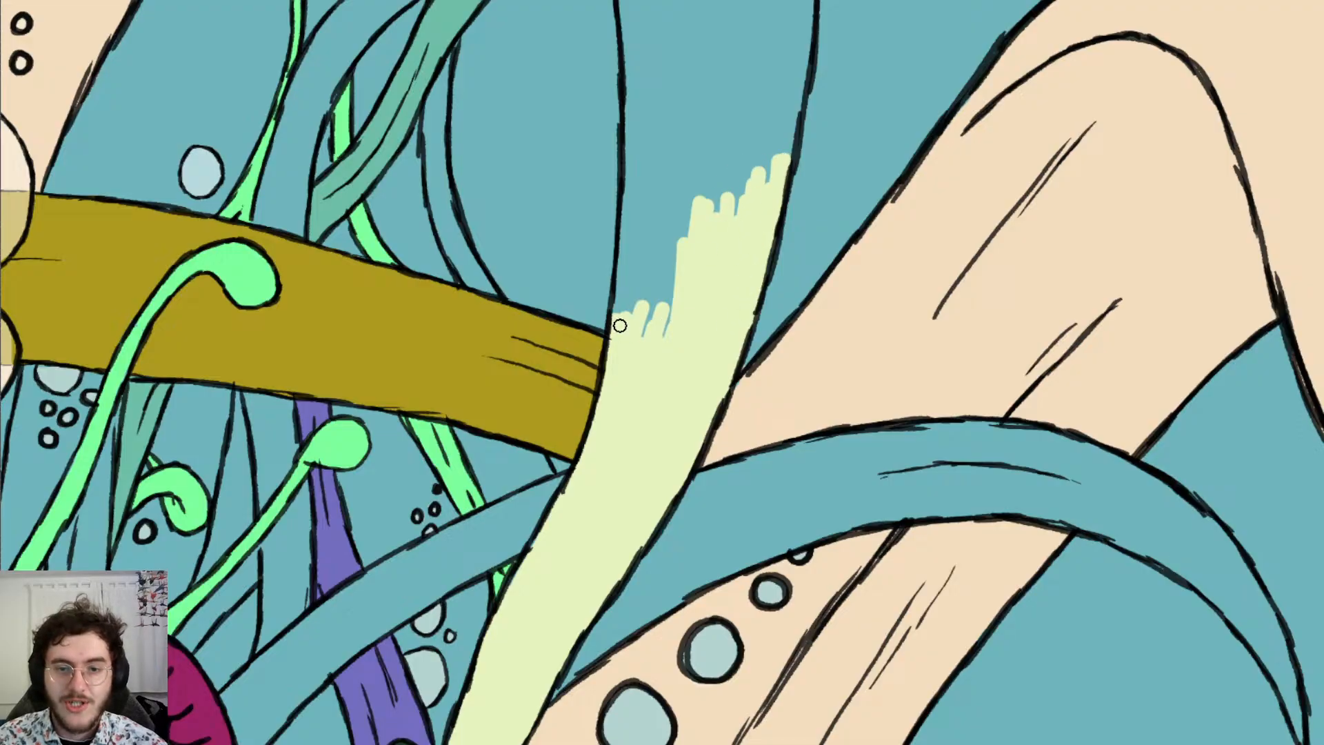
pyautogui.moveTo(619, 325); pyautogui.dragTo(626, 204)
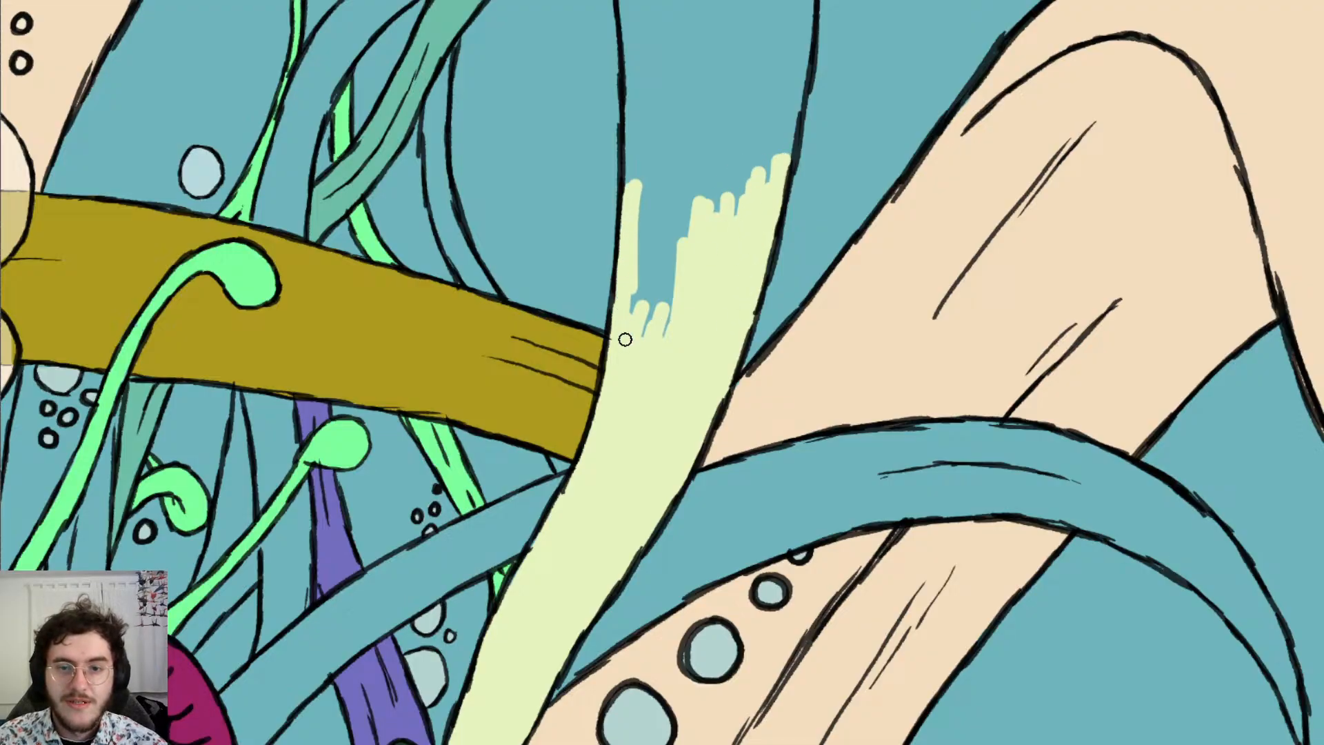
pyautogui.moveTo(624, 340)
pyautogui.mouseDown()
pyautogui.moveTo(664, 192)
pyautogui.moveTo(664, 358)
pyautogui.moveTo(680, 202)
pyautogui.moveTo(703, 165)
pyautogui.mouseUp()
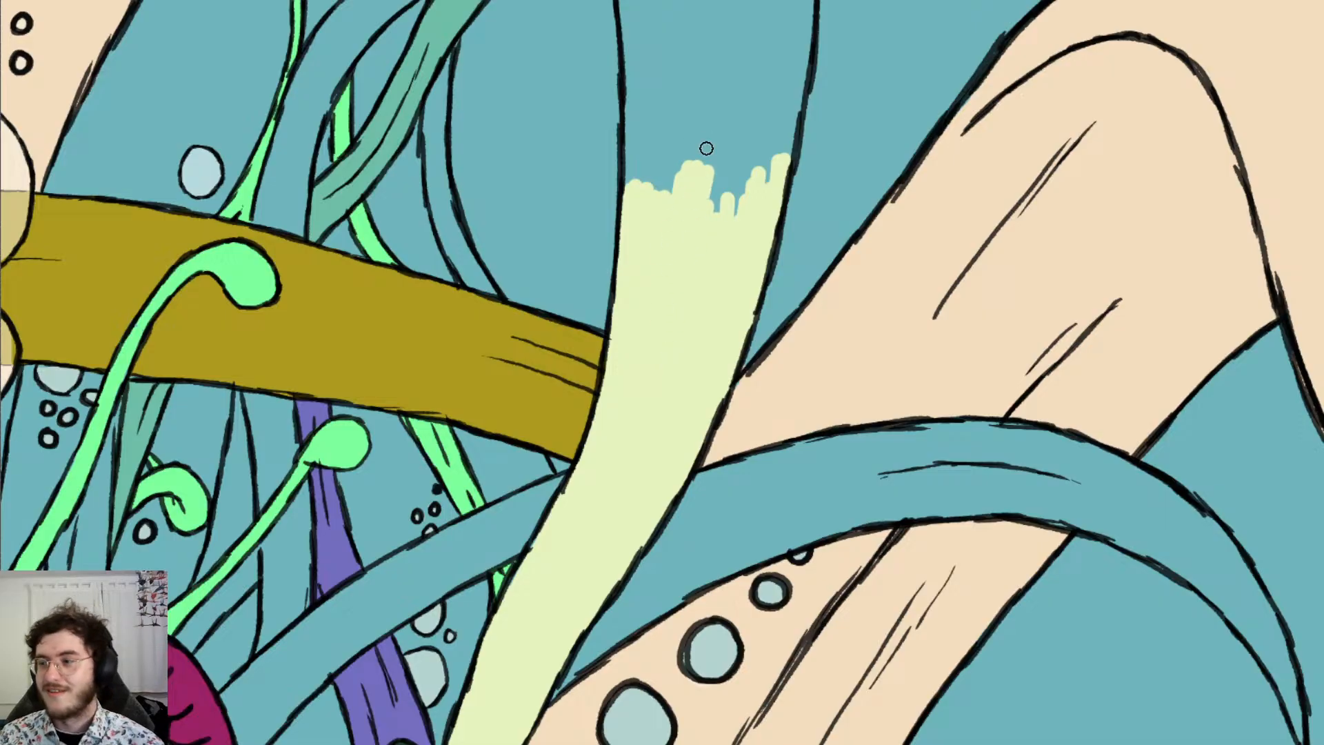
# Paint the uppermost part of the same tentacle in pale yellow from the canvas's top edge down, out to its right outline
pyautogui.scroll(5, 706, 148)
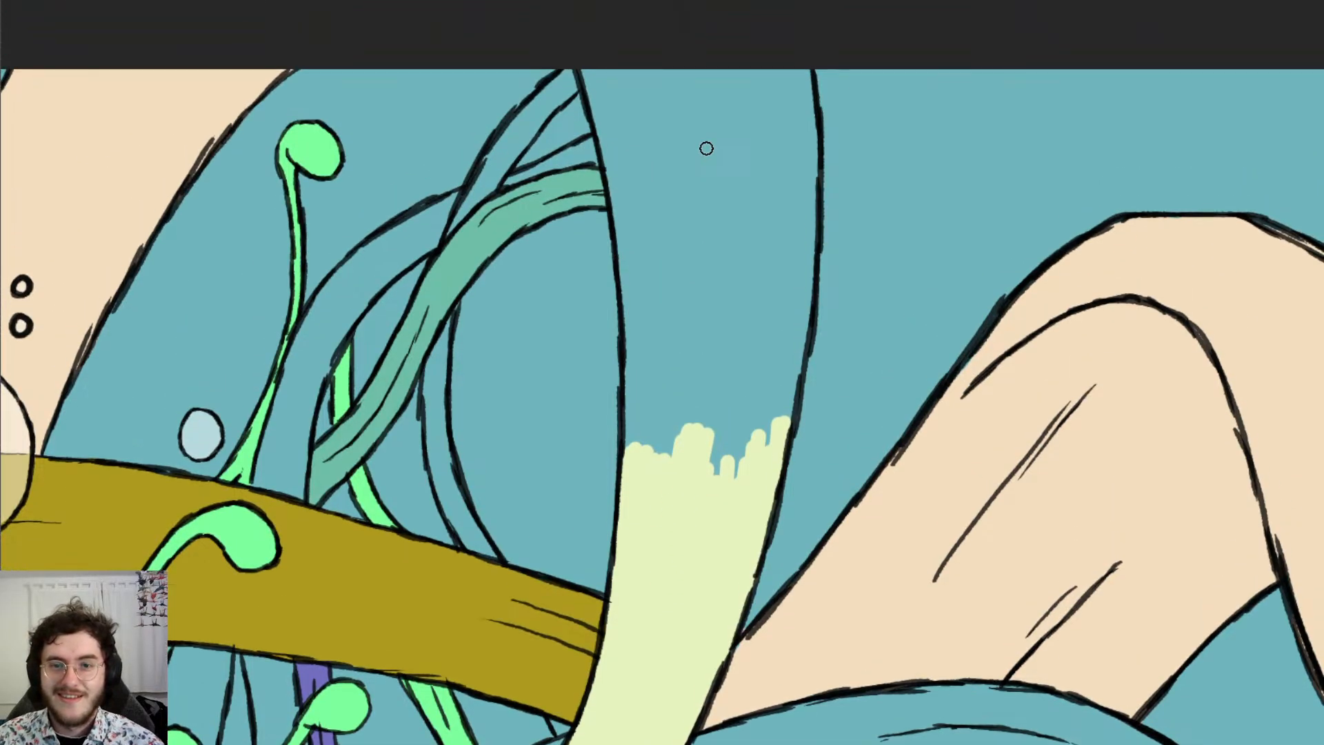
pyautogui.scroll(2, 804, 168)
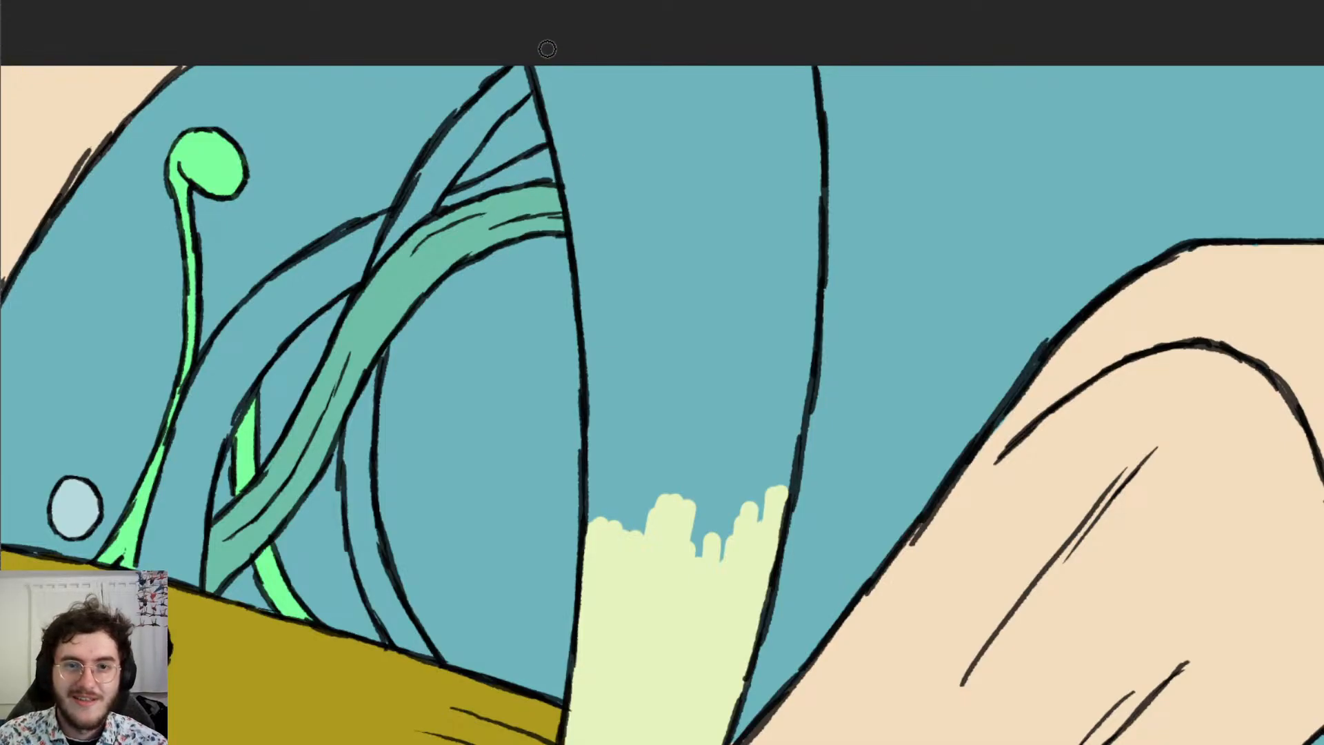
pyautogui.moveTo(542, 64)
pyautogui.mouseDown()
pyautogui.moveTo(559, 125)
pyautogui.moveTo(550, 109)
pyautogui.moveTo(565, 109)
pyautogui.moveTo(567, 59)
pyautogui.moveTo(631, 200)
pyautogui.moveTo(596, 67)
pyautogui.moveTo(607, 168)
pyautogui.moveTo(659, 115)
pyautogui.moveTo(653, 230)
pyautogui.moveTo(635, 34)
pyautogui.moveTo(664, 218)
pyautogui.moveTo(664, 97)
pyautogui.moveTo(666, 162)
pyautogui.mouseUp()
pyautogui.moveTo(681, 57)
pyautogui.mouseDown()
pyautogui.moveTo(688, 174)
pyautogui.moveTo(709, 84)
pyautogui.moveTo(706, 230)
pyautogui.moveTo(714, 42)
pyautogui.moveTo(723, 236)
pyautogui.moveTo(720, 51)
pyautogui.moveTo(748, 251)
pyautogui.moveTo(754, 59)
pyautogui.moveTo(778, 261)
pyautogui.moveTo(764, 64)
pyautogui.mouseUp()
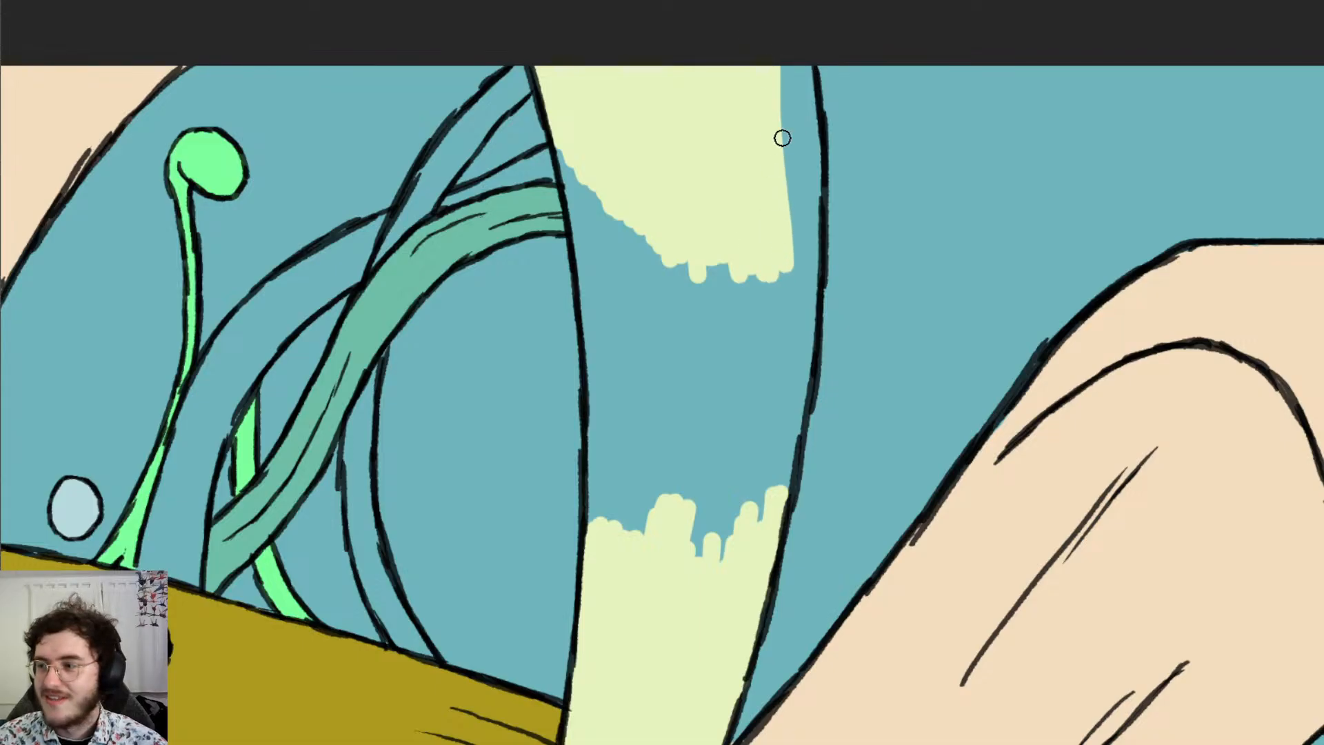
pyautogui.moveTo(794, 259)
pyautogui.mouseDown()
pyautogui.moveTo(786, 55)
pyautogui.moveTo(803, 84)
pyautogui.moveTo(812, 266)
pyautogui.mouseUp()
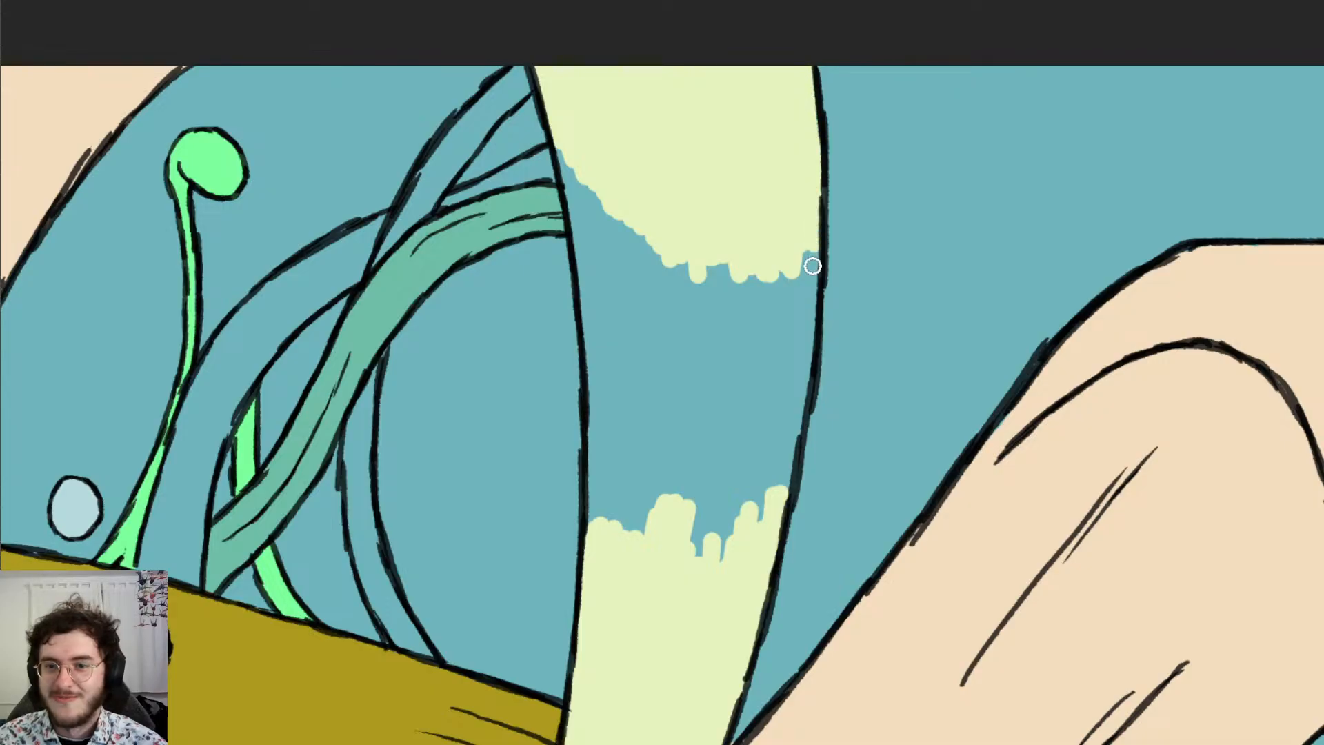
# Fill the remaining gap between the tentacle's top part and its lower section in pale yellow, starting along both outlines
pyautogui.moveTo(776, 507)
pyautogui.mouseDown()
pyautogui.moveTo(808, 266)
pyautogui.moveTo(779, 359)
pyautogui.mouseUp()
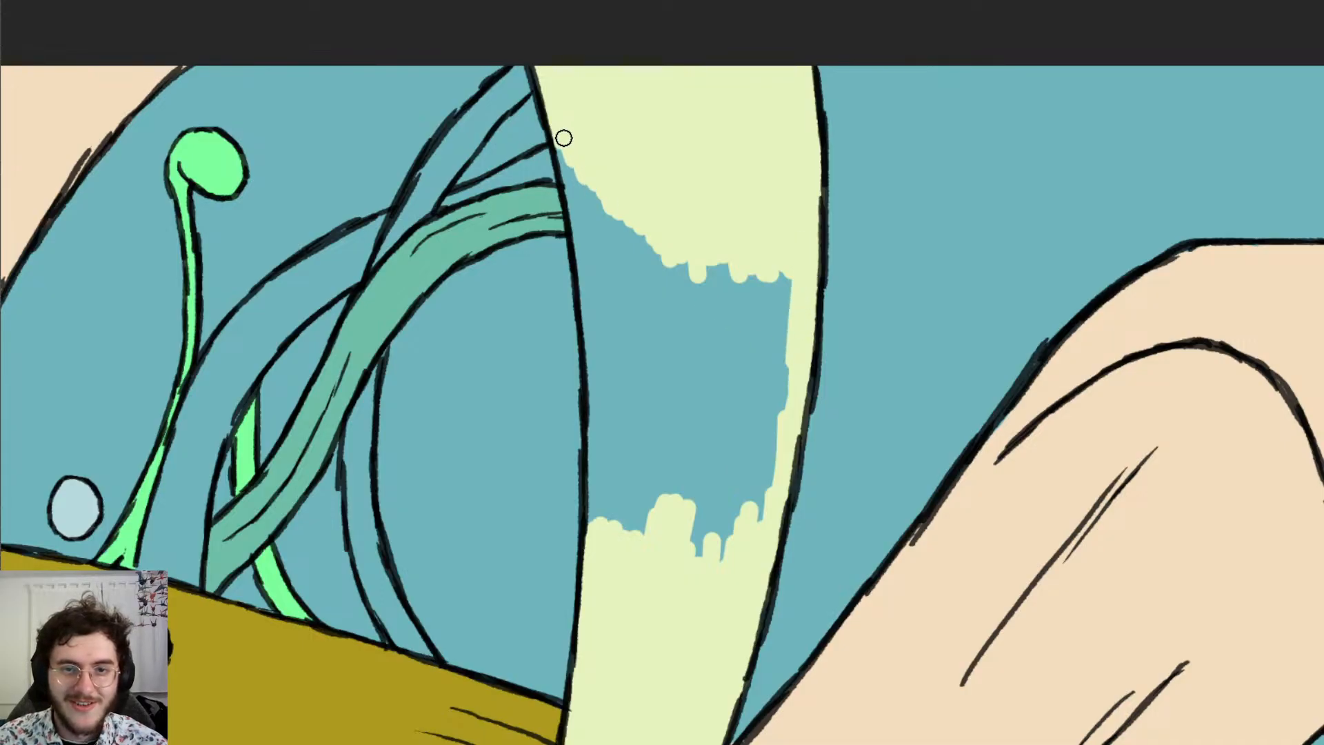
pyautogui.moveTo(563, 138); pyautogui.dragTo(591, 334)
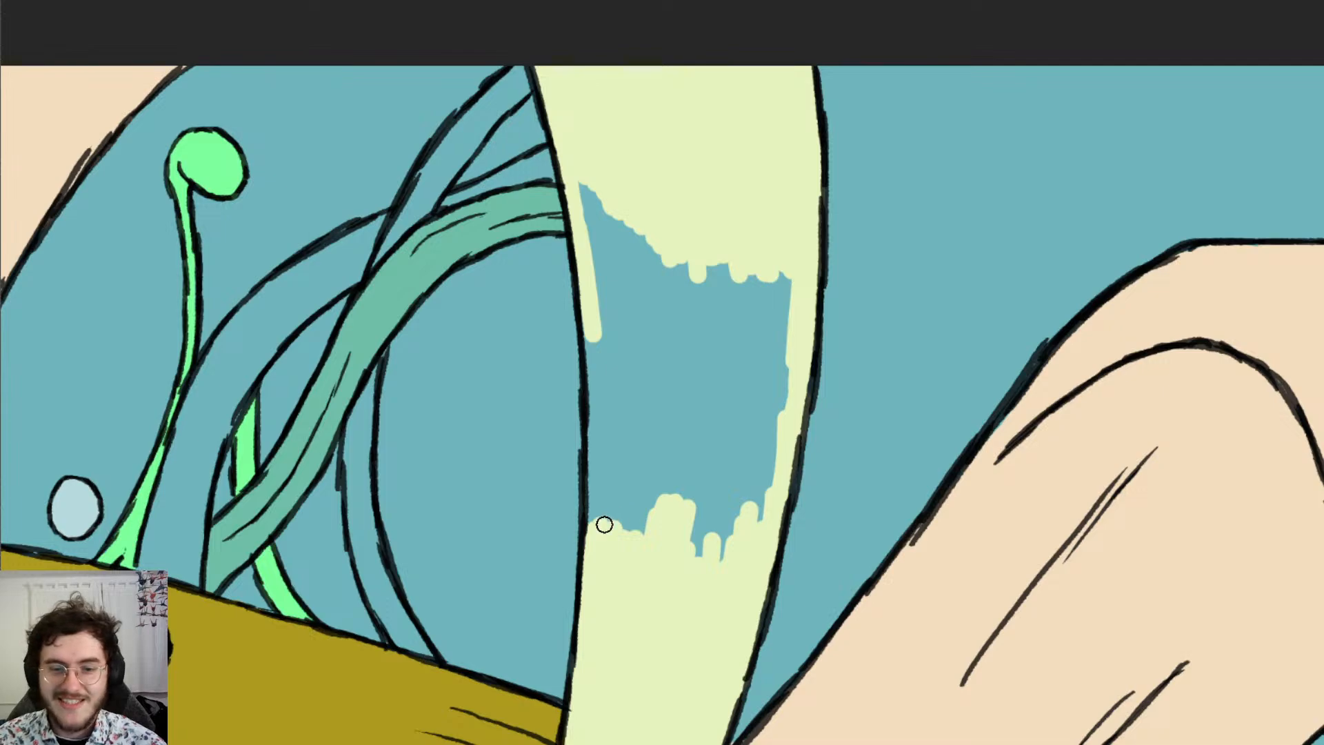
pyautogui.moveTo(595, 528)
pyautogui.mouseDown()
pyautogui.moveTo(585, 201)
pyautogui.moveTo(623, 393)
pyautogui.moveTo(632, 204)
pyautogui.moveTo(682, 263)
pyautogui.moveTo(646, 321)
pyautogui.moveTo(665, 271)
pyautogui.moveTo(692, 393)
pyautogui.moveTo(700, 281)
pyautogui.moveTo(751, 326)
pyautogui.mouseUp()
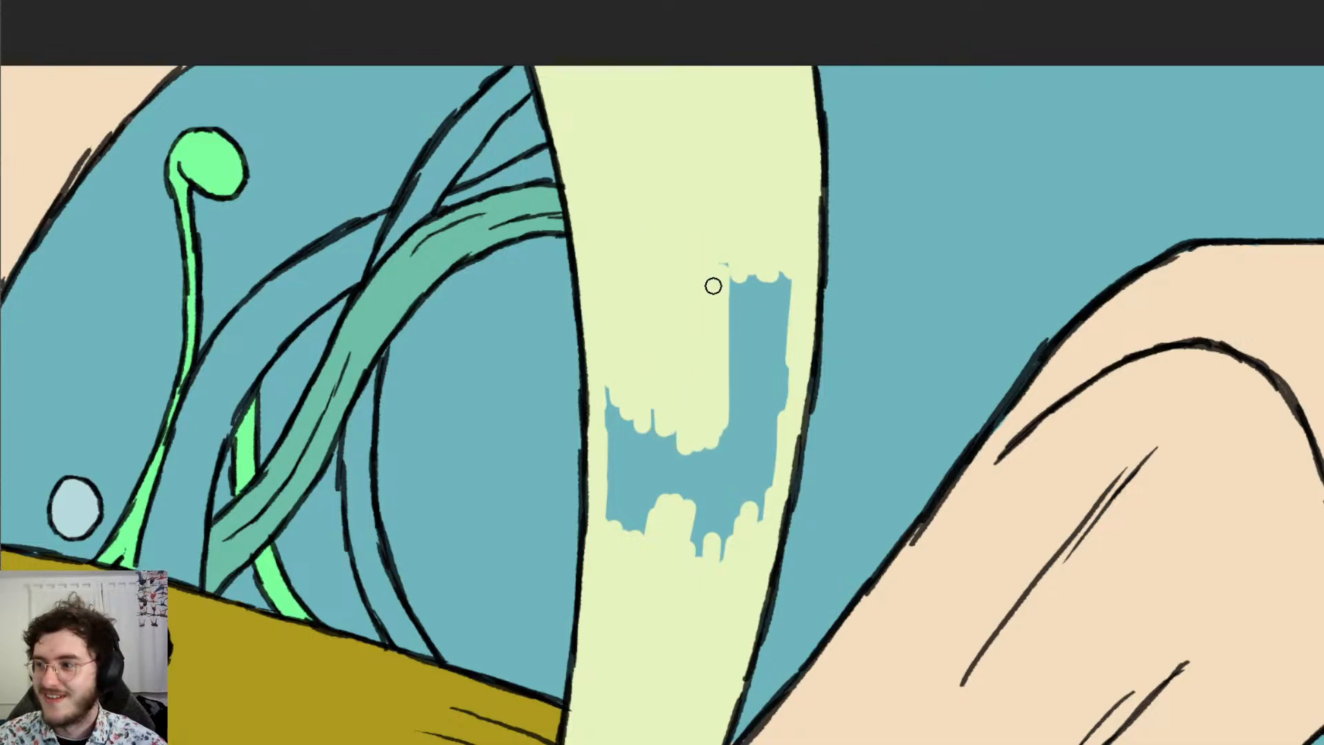
pyautogui.moveTo(714, 274)
pyautogui.mouseDown()
pyautogui.moveTo(730, 230)
pyautogui.moveTo(742, 387)
pyautogui.moveTo(766, 221)
pyautogui.moveTo(756, 423)
pyautogui.moveTo(772, 283)
pyautogui.moveTo(777, 417)
pyautogui.moveTo(749, 524)
pyautogui.moveTo(763, 535)
pyautogui.moveTo(742, 458)
pyautogui.moveTo(748, 537)
pyautogui.moveTo(745, 393)
pyautogui.moveTo(706, 573)
pyautogui.moveTo(697, 435)
pyautogui.moveTo(672, 486)
pyautogui.mouseUp()
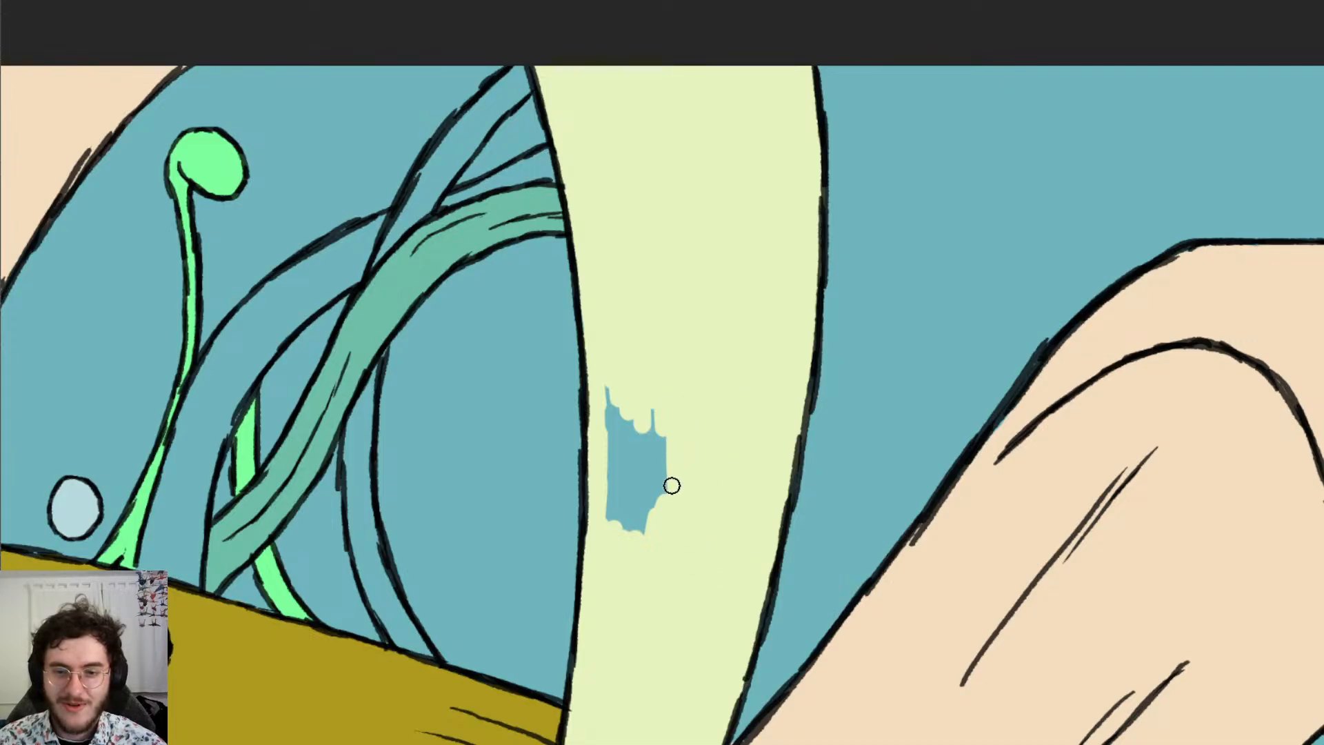
pyautogui.moveTo(608, 516)
pyautogui.mouseDown()
pyautogui.moveTo(650, 405)
pyautogui.moveTo(654, 468)
pyautogui.moveTo(663, 442)
pyautogui.mouseUp()
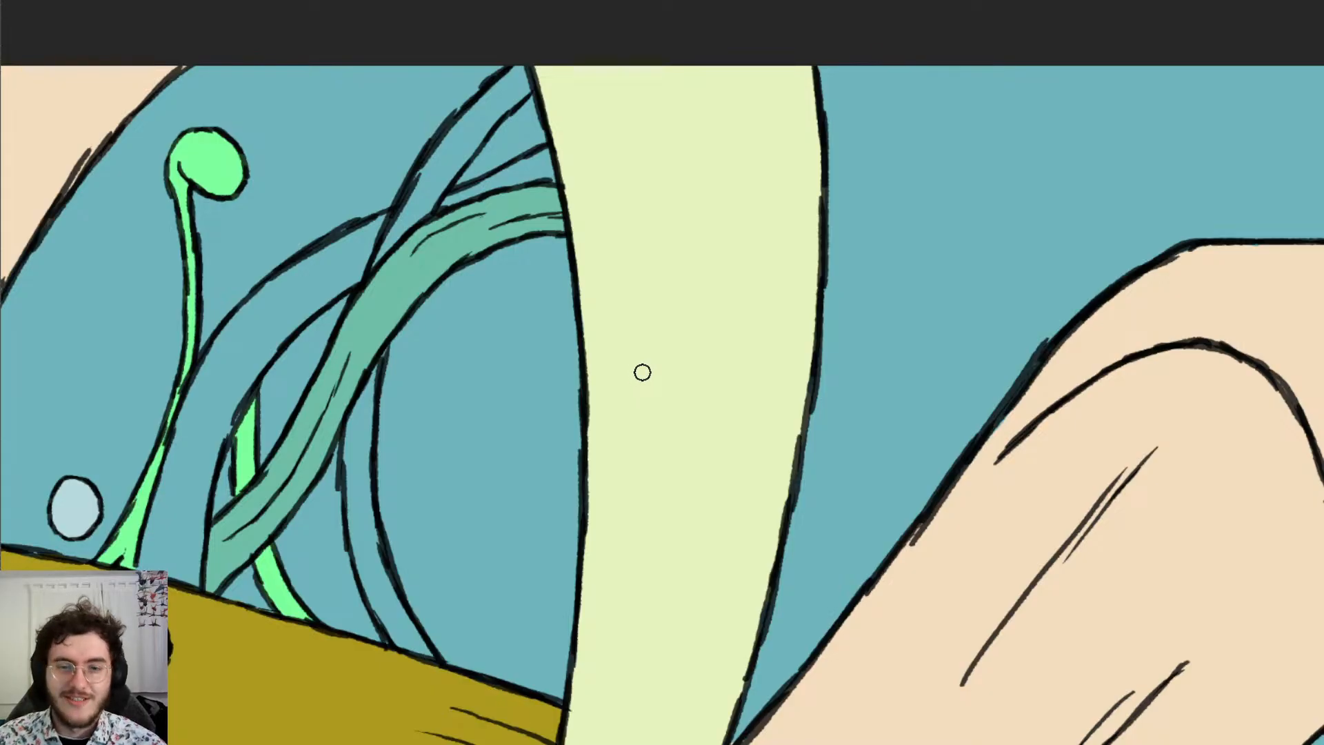
# Examine the whole portrait and the tentacles right of the headdress for background tentacles that are still uncoloured
pyautogui.scroll(-6, 642, 372)
pyautogui.scroll(-5, 588, 366)
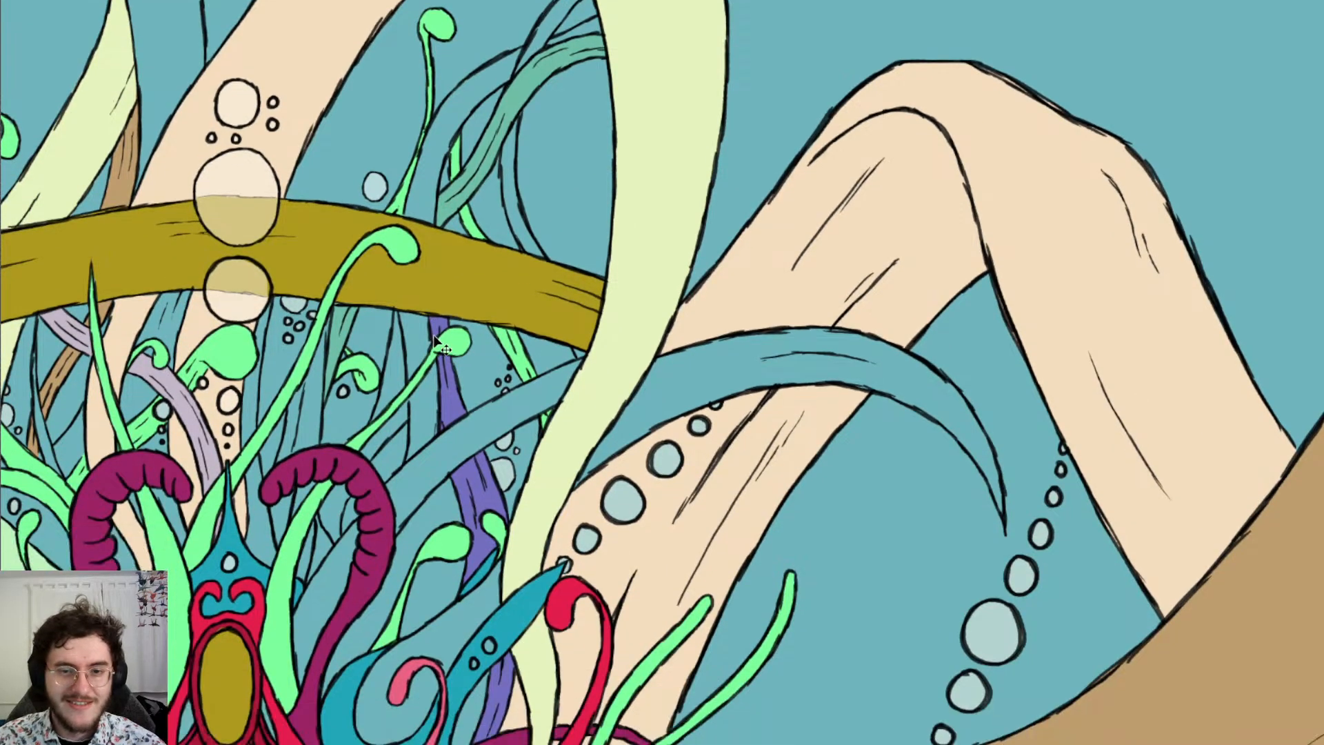
pyautogui.hscroll(5, 434, 338)
pyautogui.scroll(6, 452, 305)
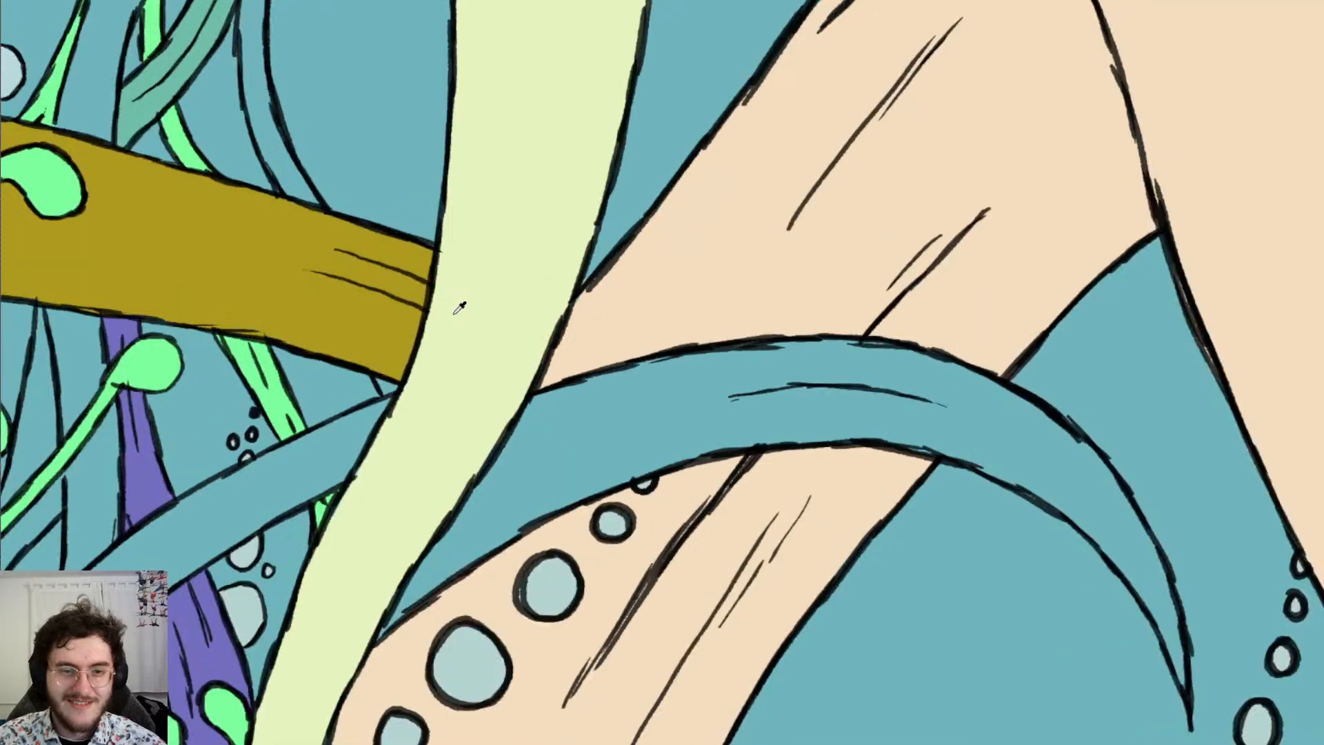
pyautogui.scroll(-5, 459, 309)
pyautogui.hscroll(-6, 453, 314)
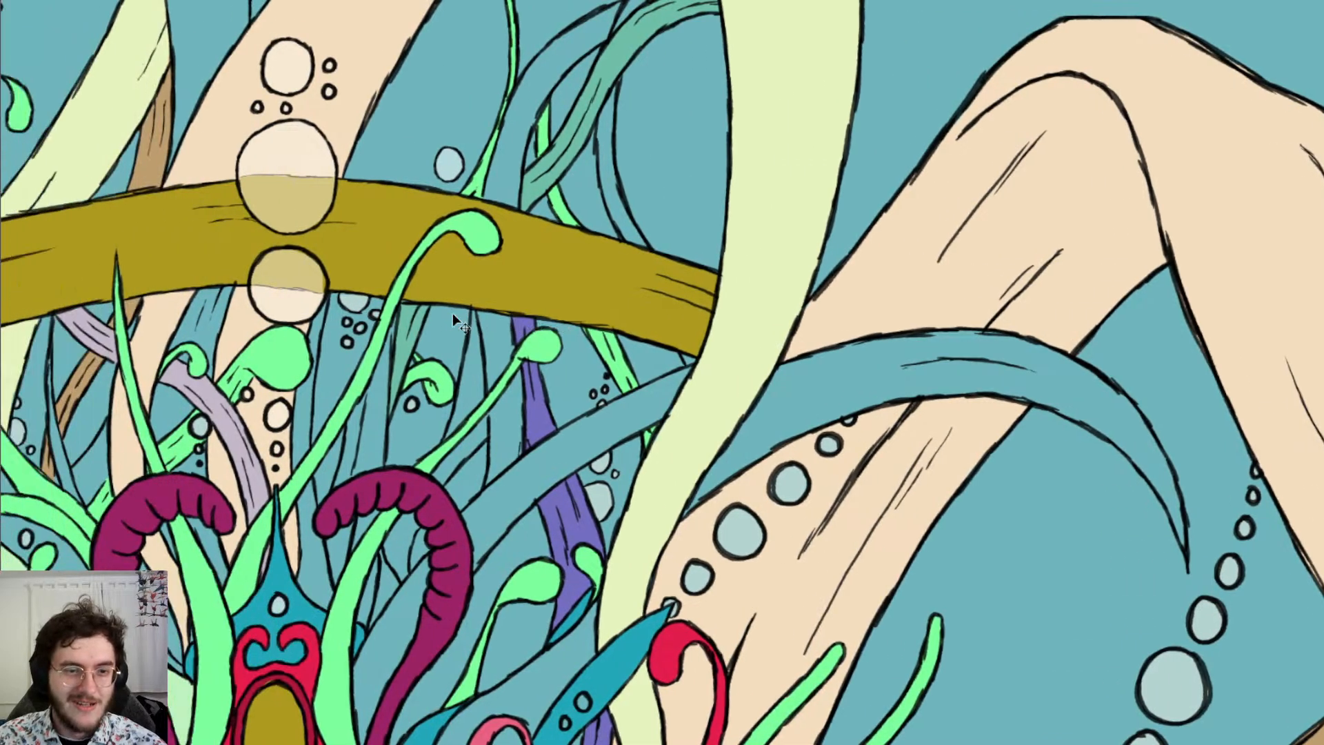
pyautogui.hscroll(-2, 453, 313)
pyautogui.scroll(-5, 453, 313)
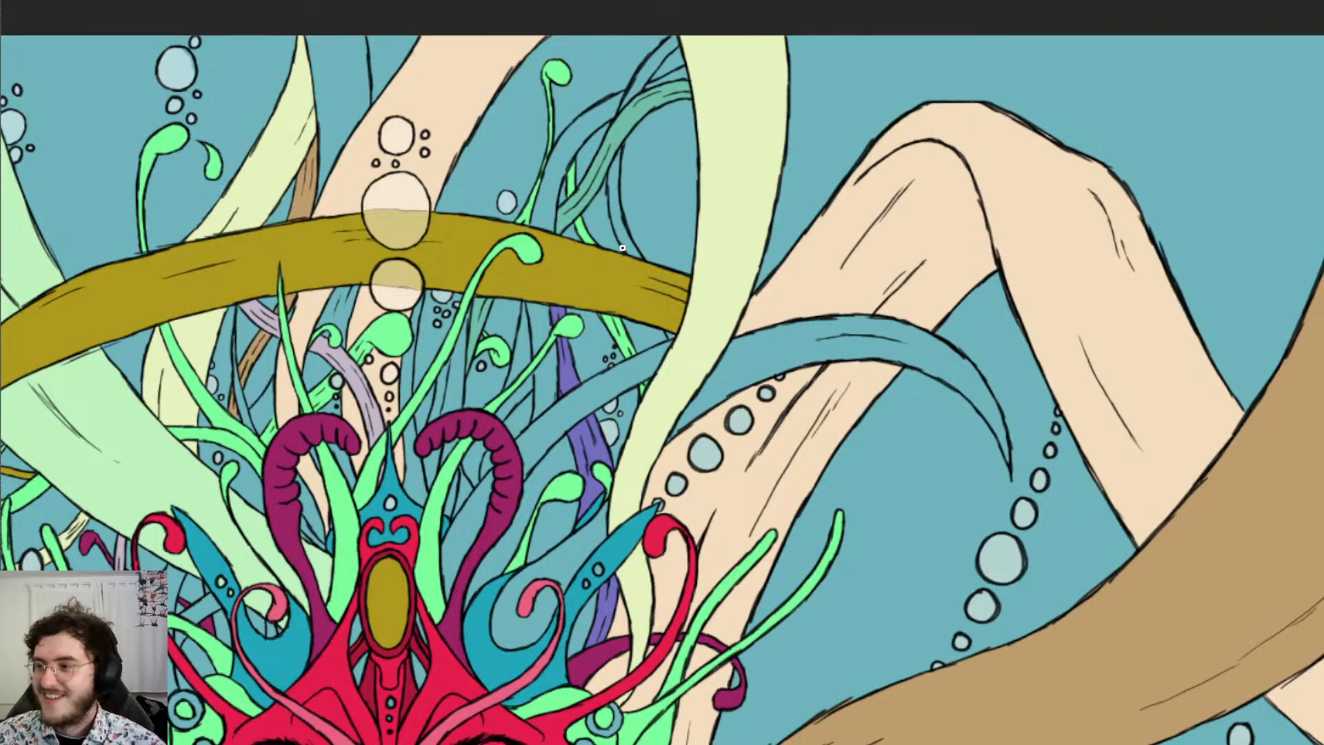
pyautogui.scroll(-4, 620, 240)
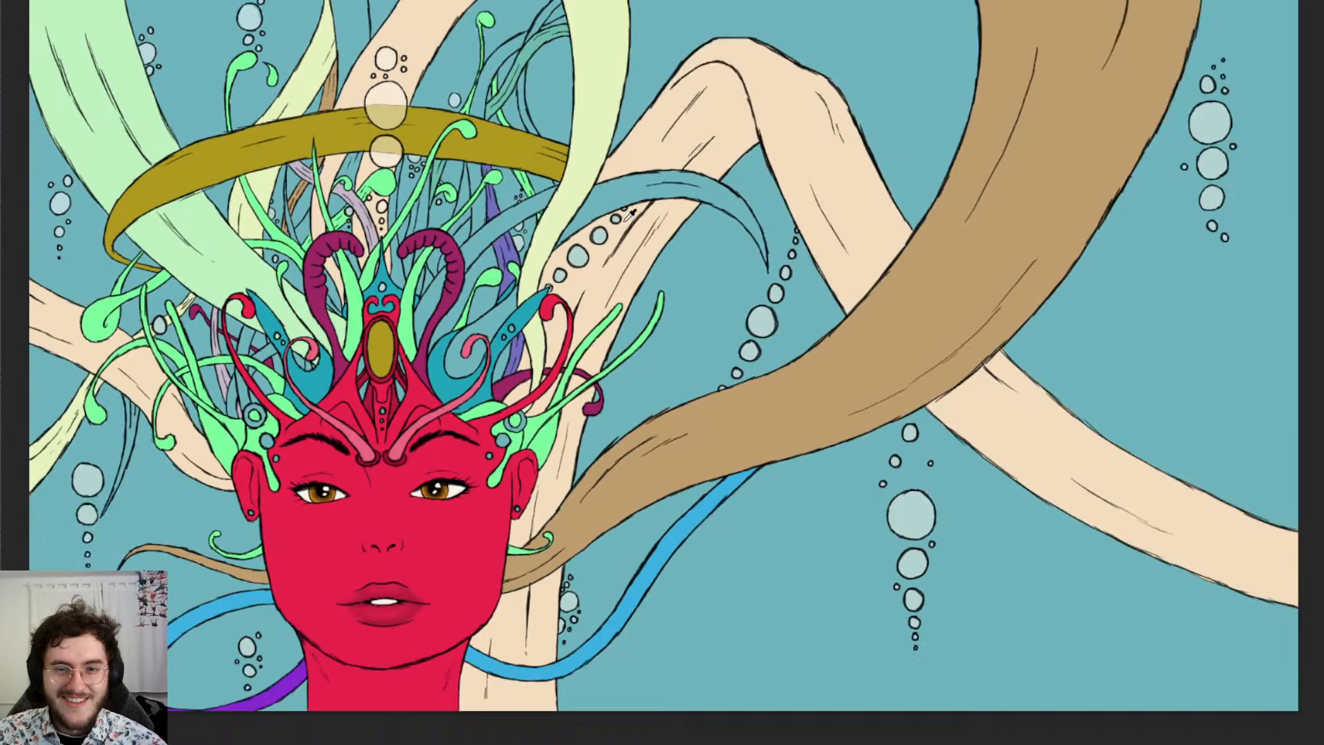
pyautogui.scroll(5, 514, 268)
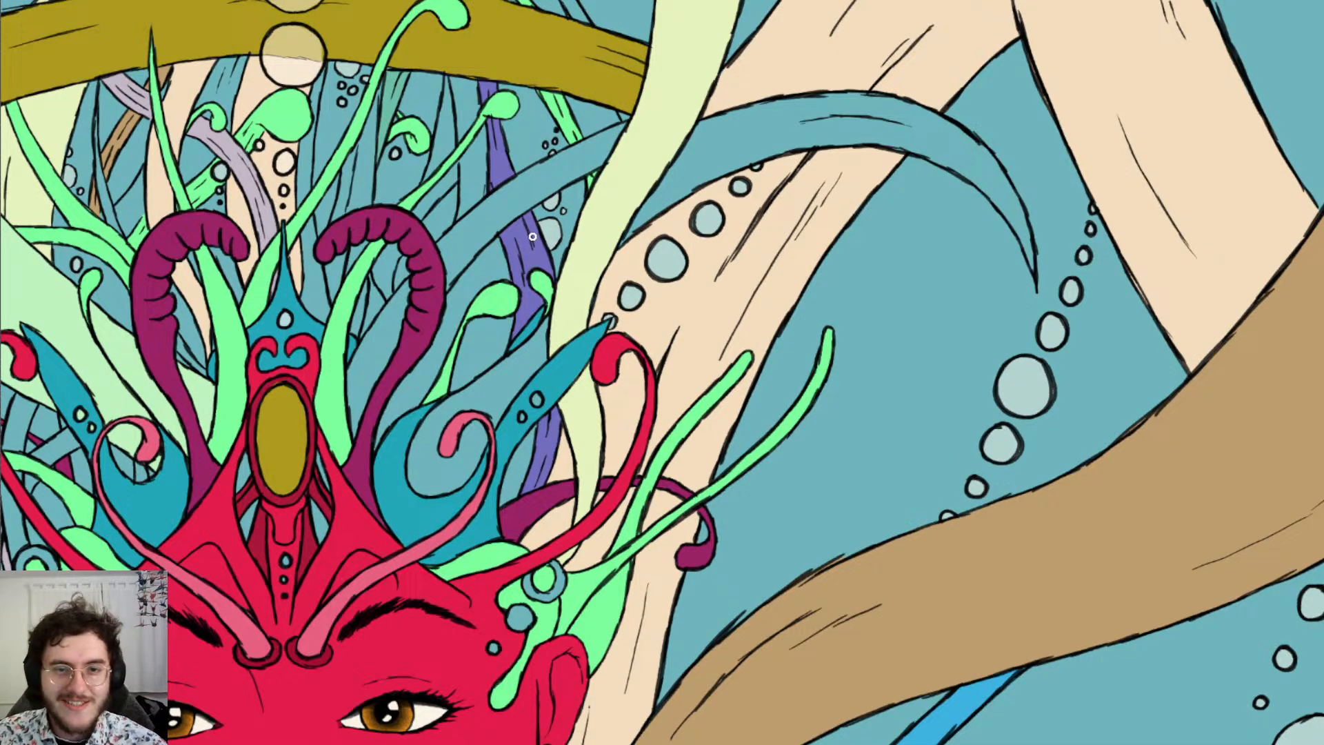
pyautogui.scroll(-5, 567, 179)
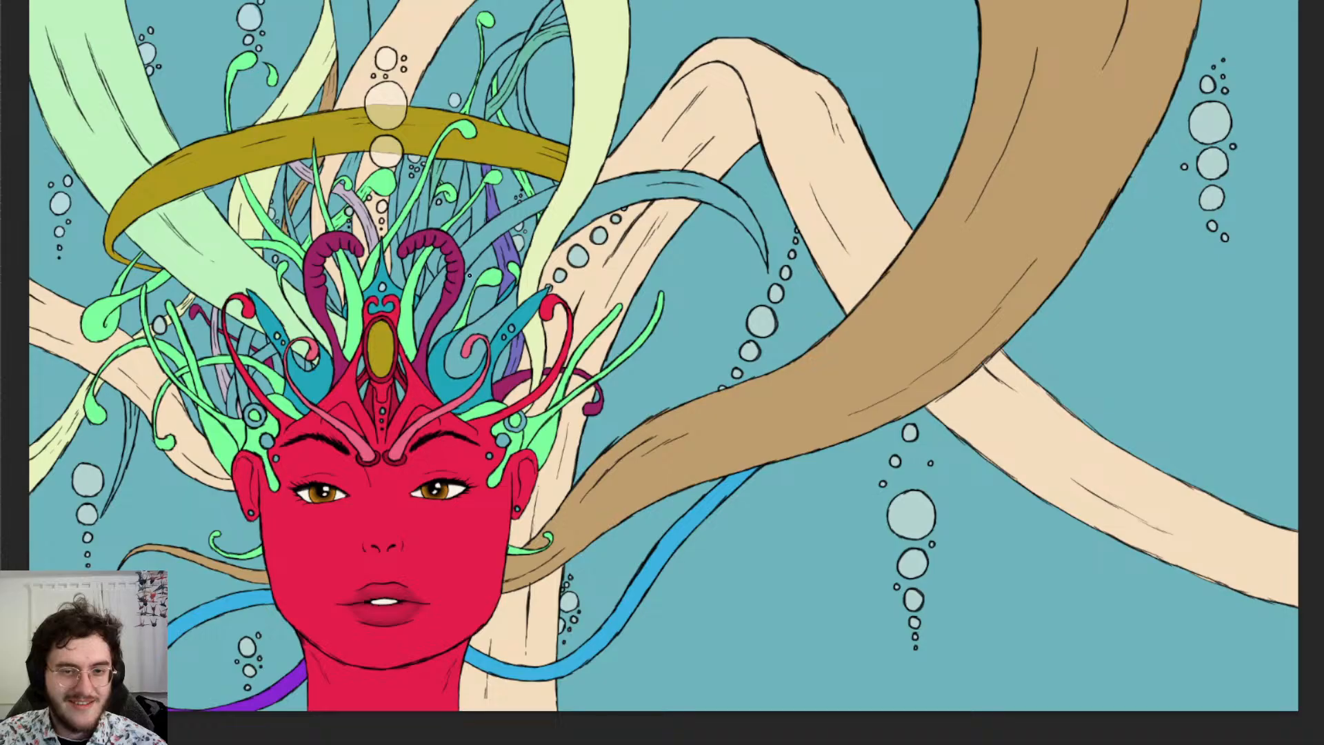
pyautogui.scroll(5, 462, 267)
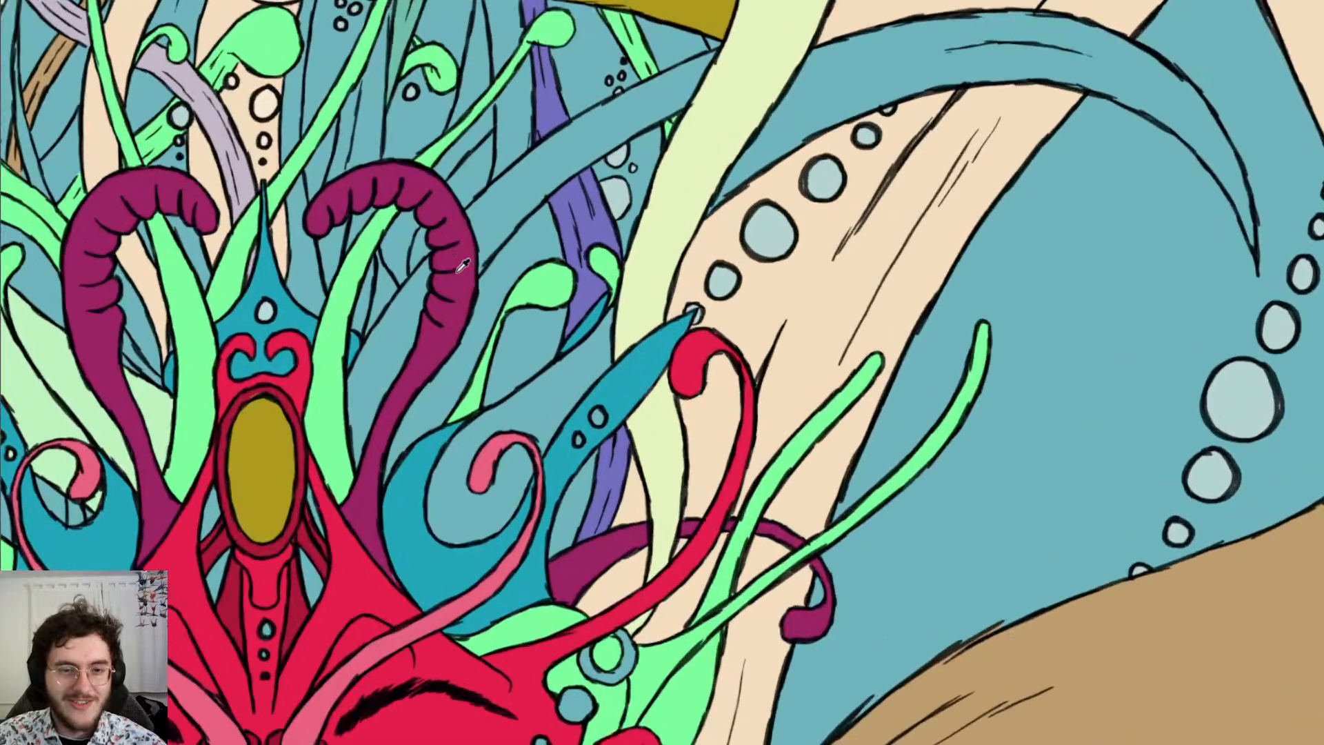
pyautogui.scroll(-5, 457, 272)
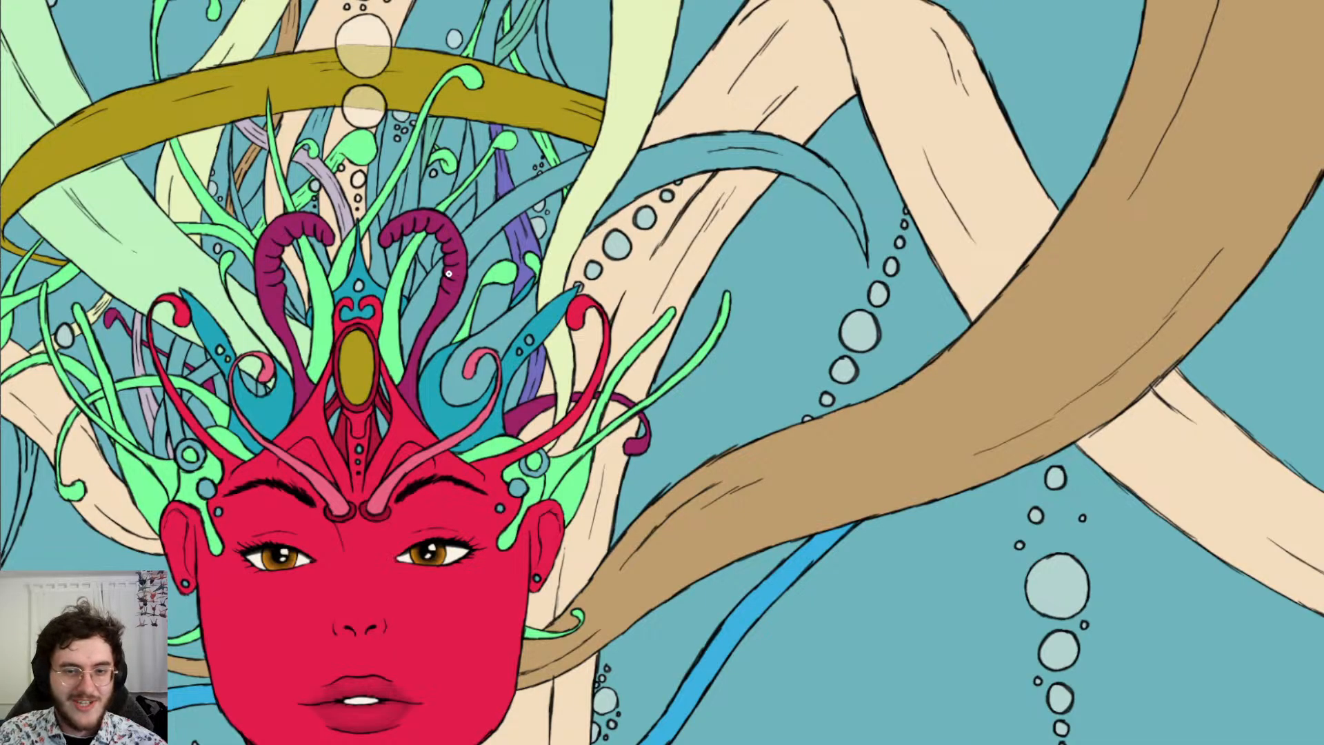
# Paint the thin tentacle behind the left red curl in pale yellow, both above and below the green tendril crossing it
pyautogui.hscroll(-6, 448, 273)
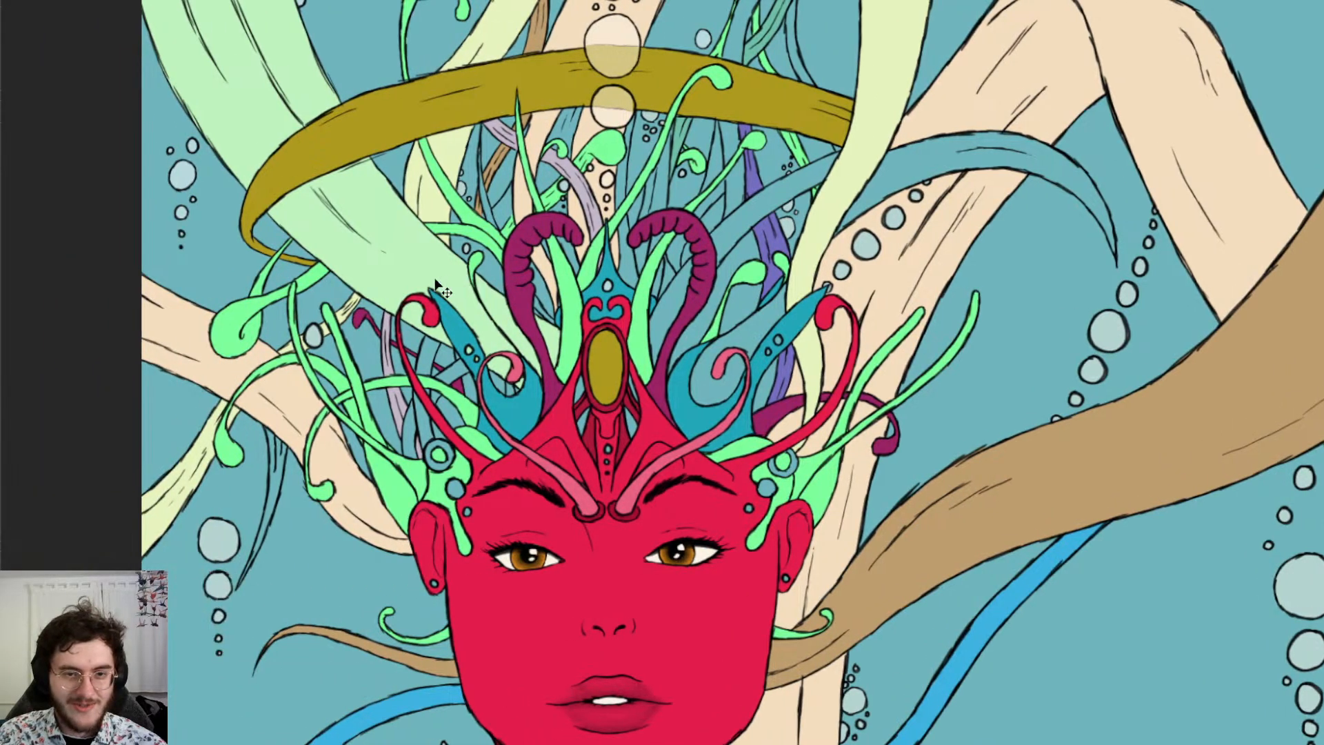
pyautogui.scroll(6, 425, 401)
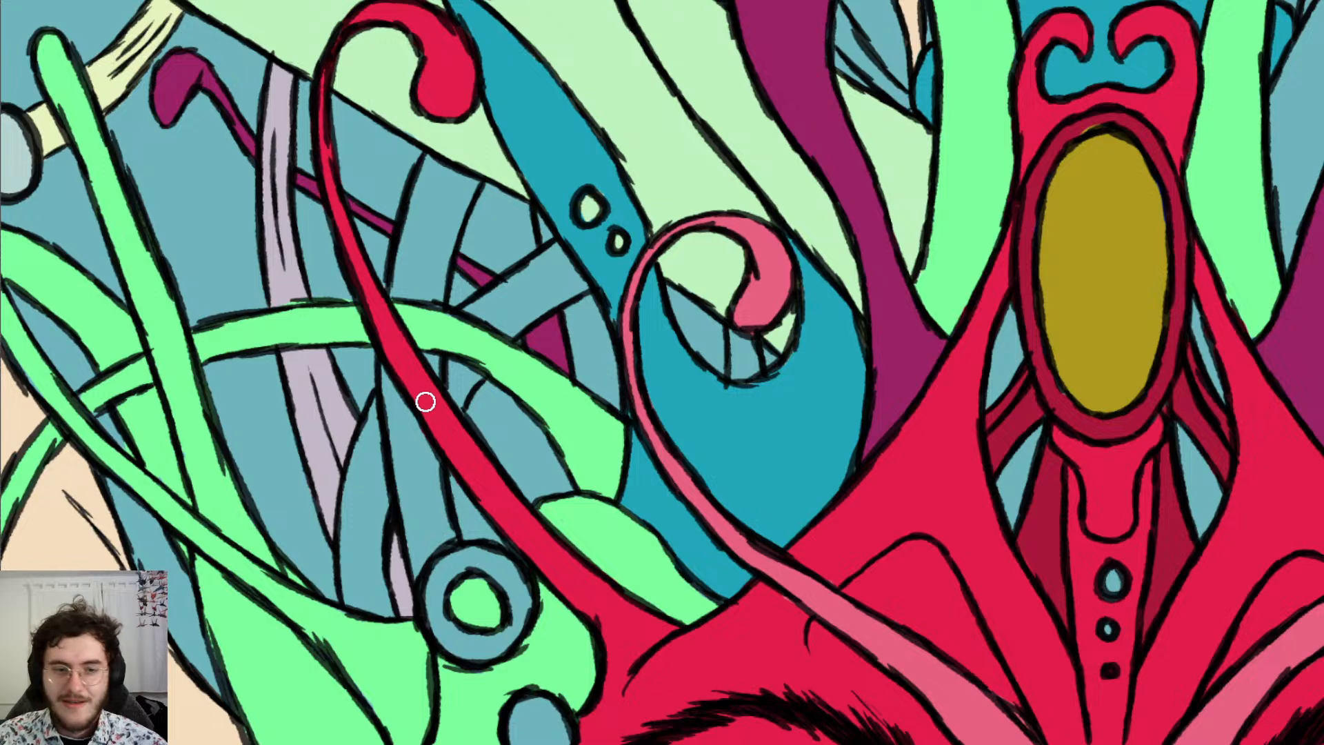
pyautogui.moveTo(427, 353)
pyautogui.mouseDown()
pyautogui.moveTo(432, 383)
pyautogui.moveTo(443, 222)
pyautogui.moveTo(474, 162)
pyautogui.mouseUp()
pyautogui.moveTo(447, 241); pyautogui.dragTo(470, 181)
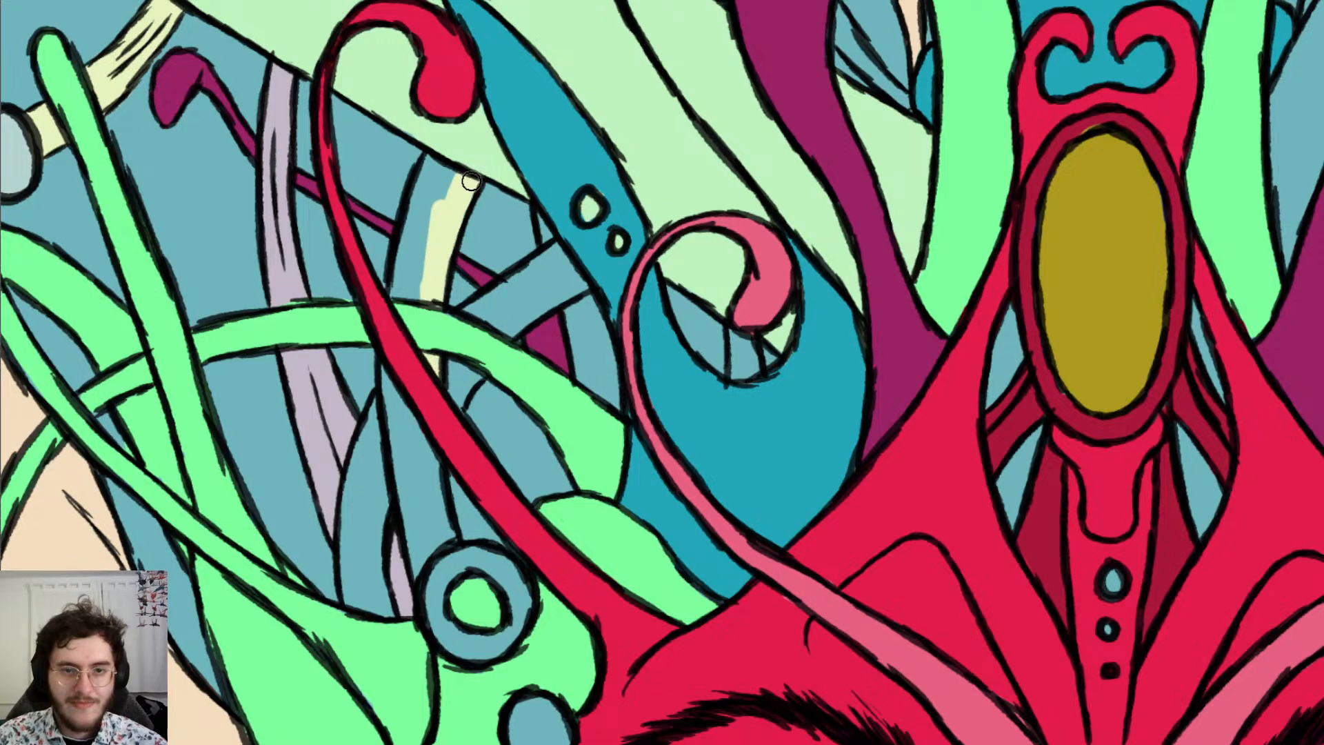
pyautogui.moveTo(423, 219)
pyautogui.mouseDown()
pyautogui.moveTo(435, 156)
pyautogui.moveTo(422, 184)
pyautogui.moveTo(457, 161)
pyautogui.mouseUp()
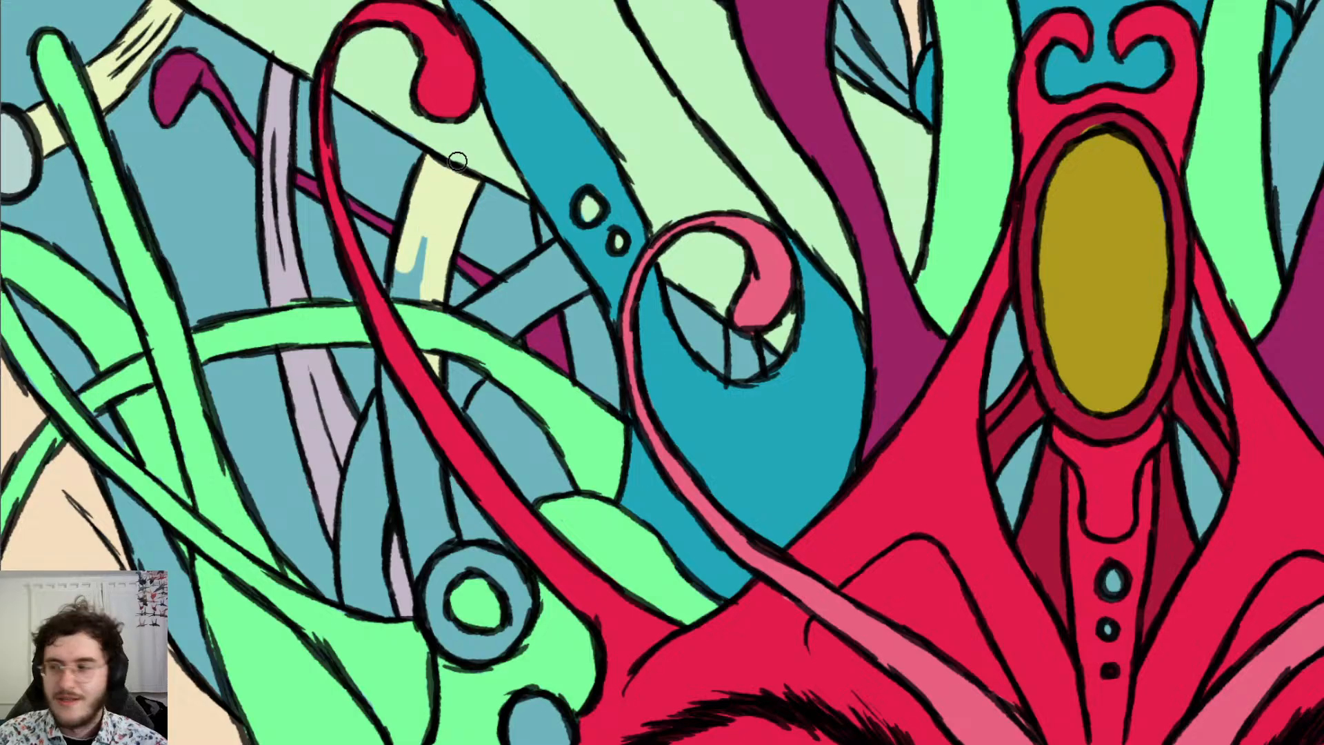
pyautogui.moveTo(417, 321)
pyautogui.mouseDown()
pyautogui.moveTo(417, 241)
pyautogui.moveTo(399, 284)
pyautogui.mouseUp()
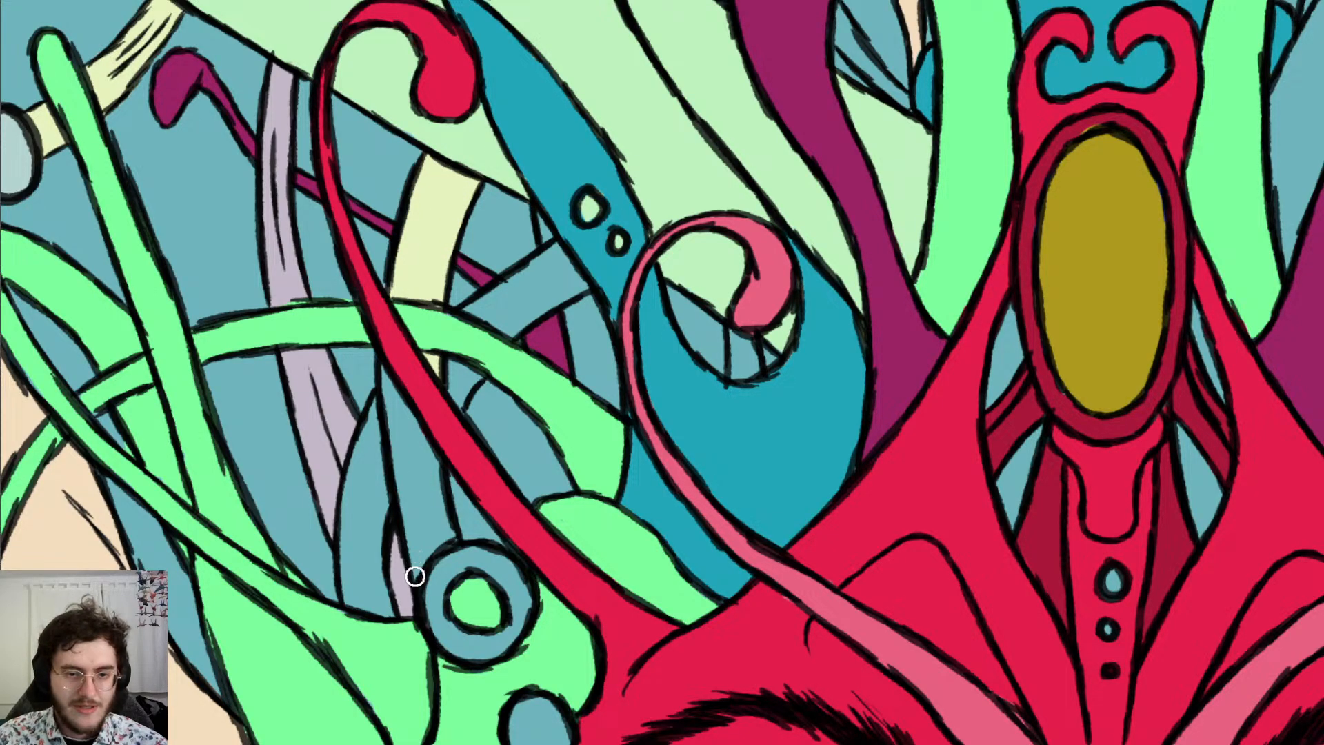
pyautogui.moveTo(416, 571)
pyautogui.mouseDown()
pyautogui.moveTo(424, 491)
pyautogui.moveTo(442, 531)
pyautogui.moveTo(450, 507)
pyautogui.moveTo(437, 515)
pyautogui.moveTo(405, 375)
pyautogui.moveTo(406, 508)
pyautogui.moveTo(389, 348)
pyautogui.moveTo(397, 381)
pyautogui.mouseUp()
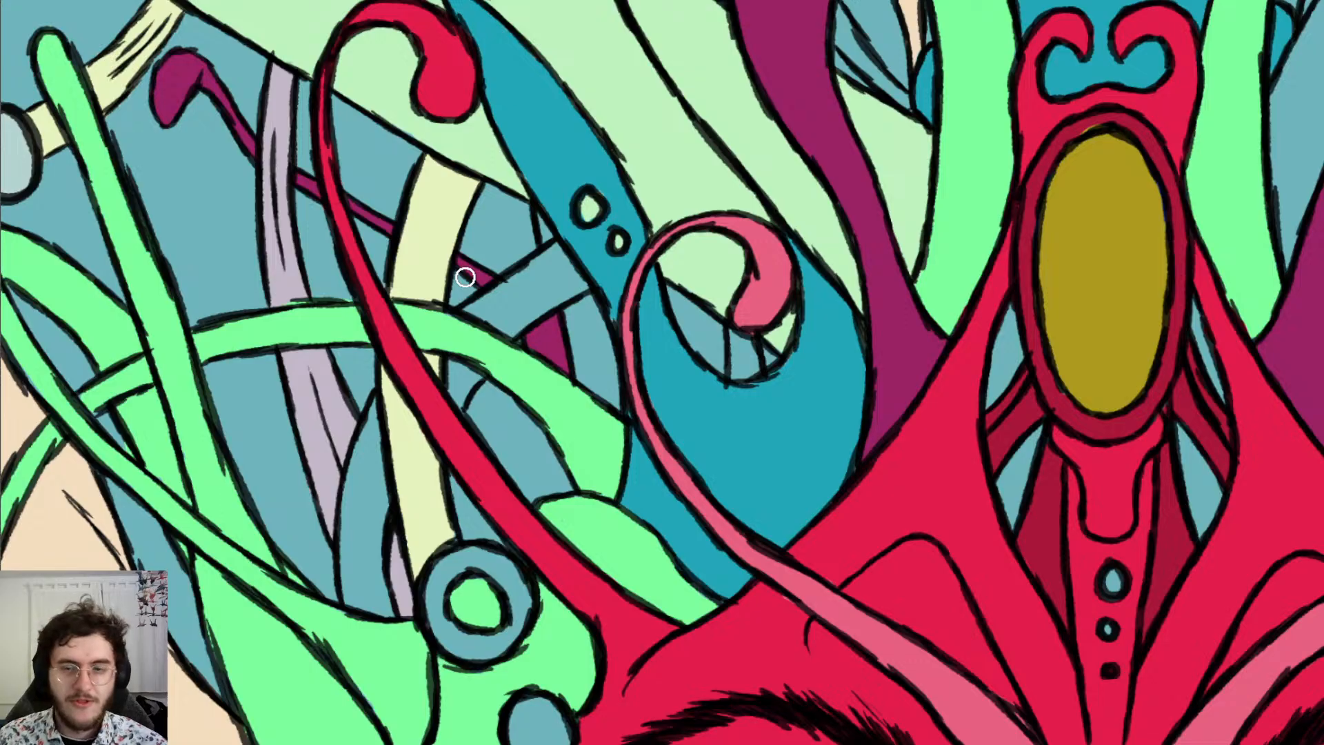
# Paint the small tentacle section between the magenta tentacle and the left pink curl in pale yellow
pyautogui.scroll(-2, 465, 278)
pyautogui.scroll(4, 598, 200)
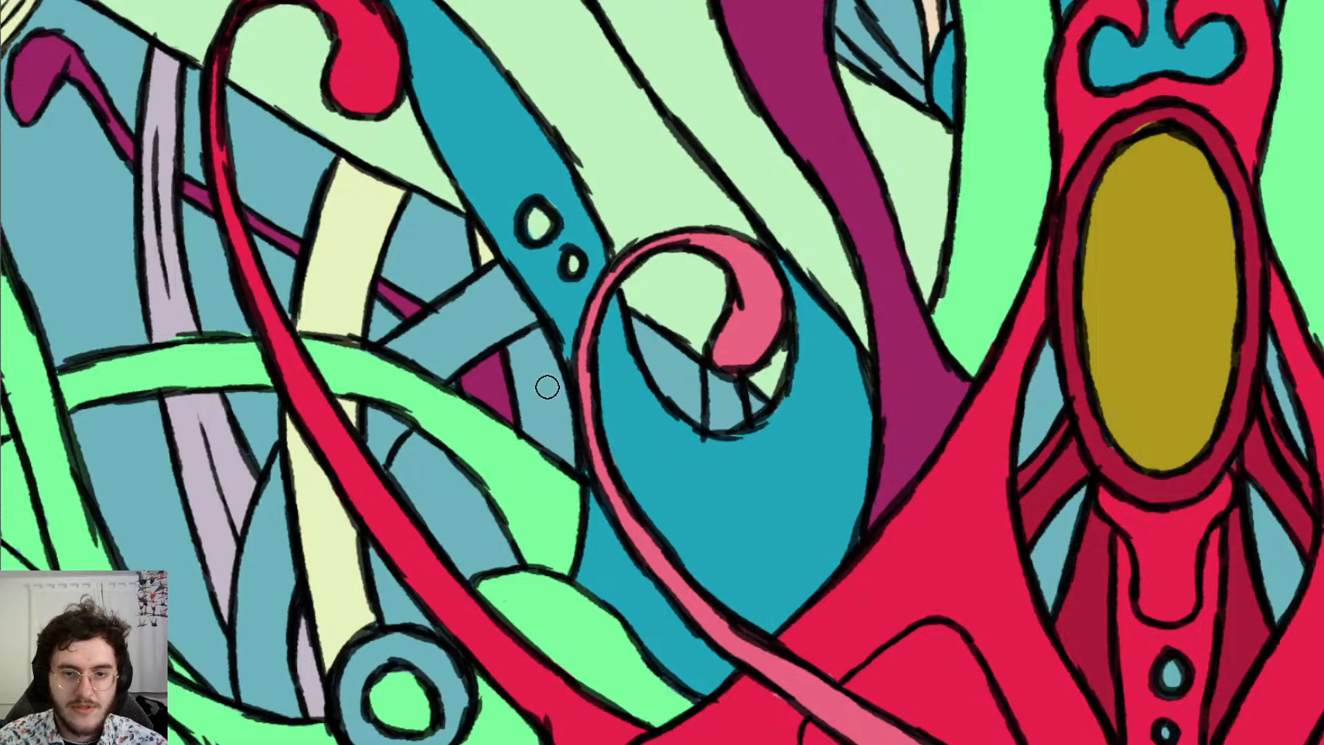
pyautogui.moveTo(526, 385)
pyautogui.mouseDown()
pyautogui.moveTo(519, 352)
pyautogui.moveTo(531, 343)
pyautogui.moveTo(557, 411)
pyautogui.moveTo(552, 393)
pyautogui.moveTo(535, 411)
pyautogui.moveTo(517, 387)
pyautogui.moveTo(572, 459)
pyautogui.moveTo(514, 401)
pyautogui.mouseUp()
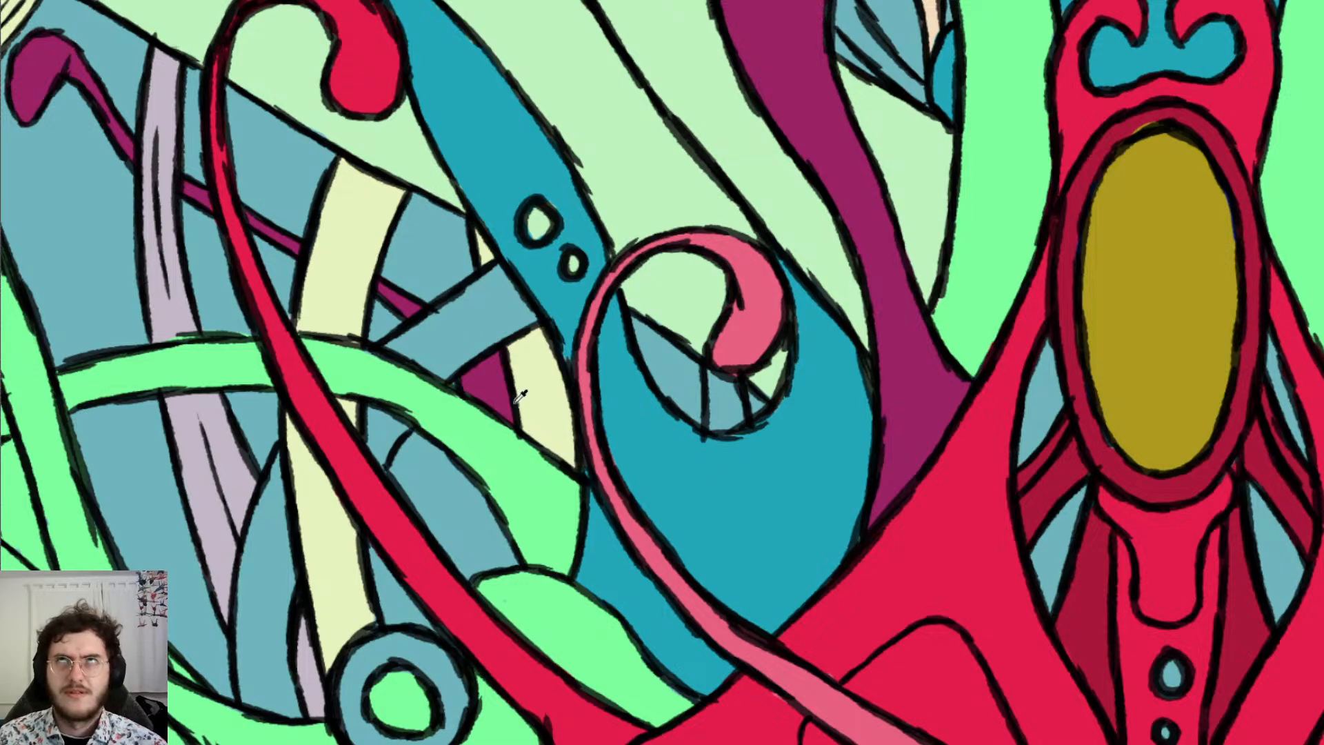
# Examine the whole portrait and the tangle of tentacles beneath the golden ring for background tentacles that are still uncoloured
pyautogui.scroll(-4, 555, 380)
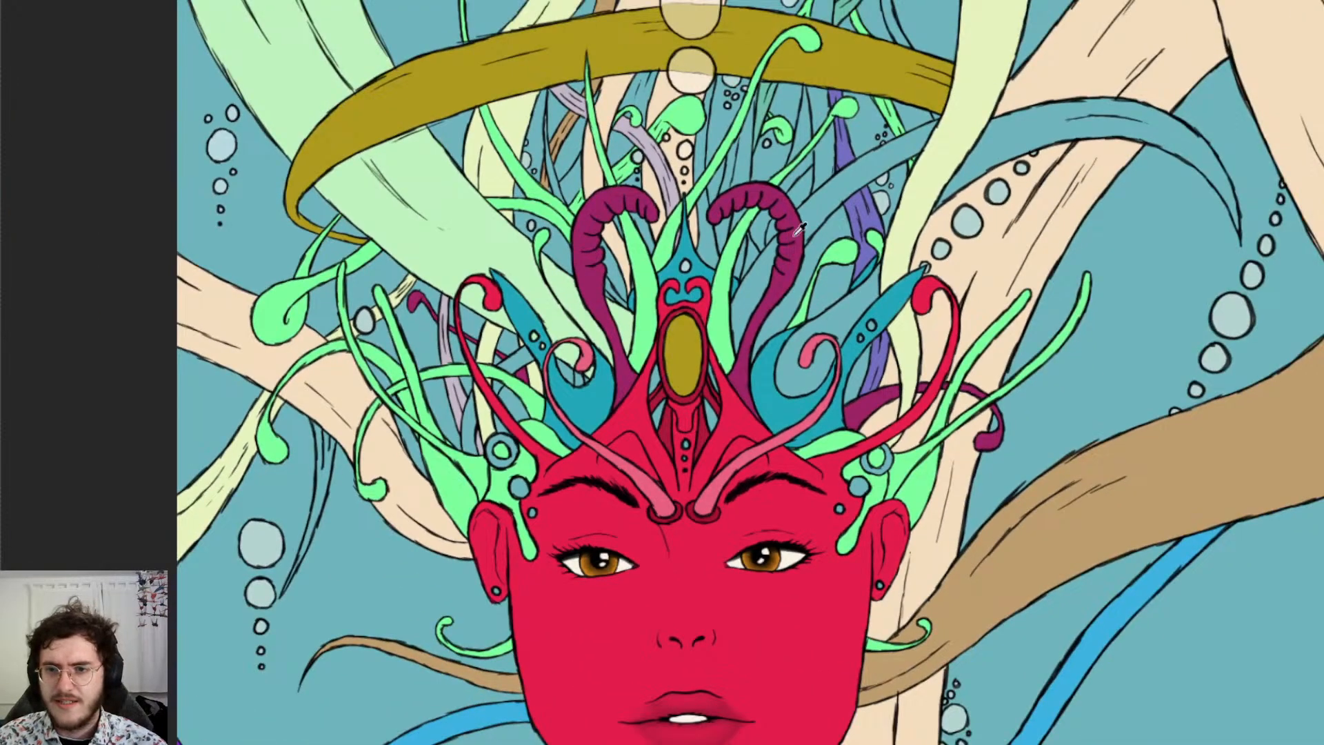
pyautogui.scroll(-2, 800, 230)
pyautogui.scroll(4, 797, 119)
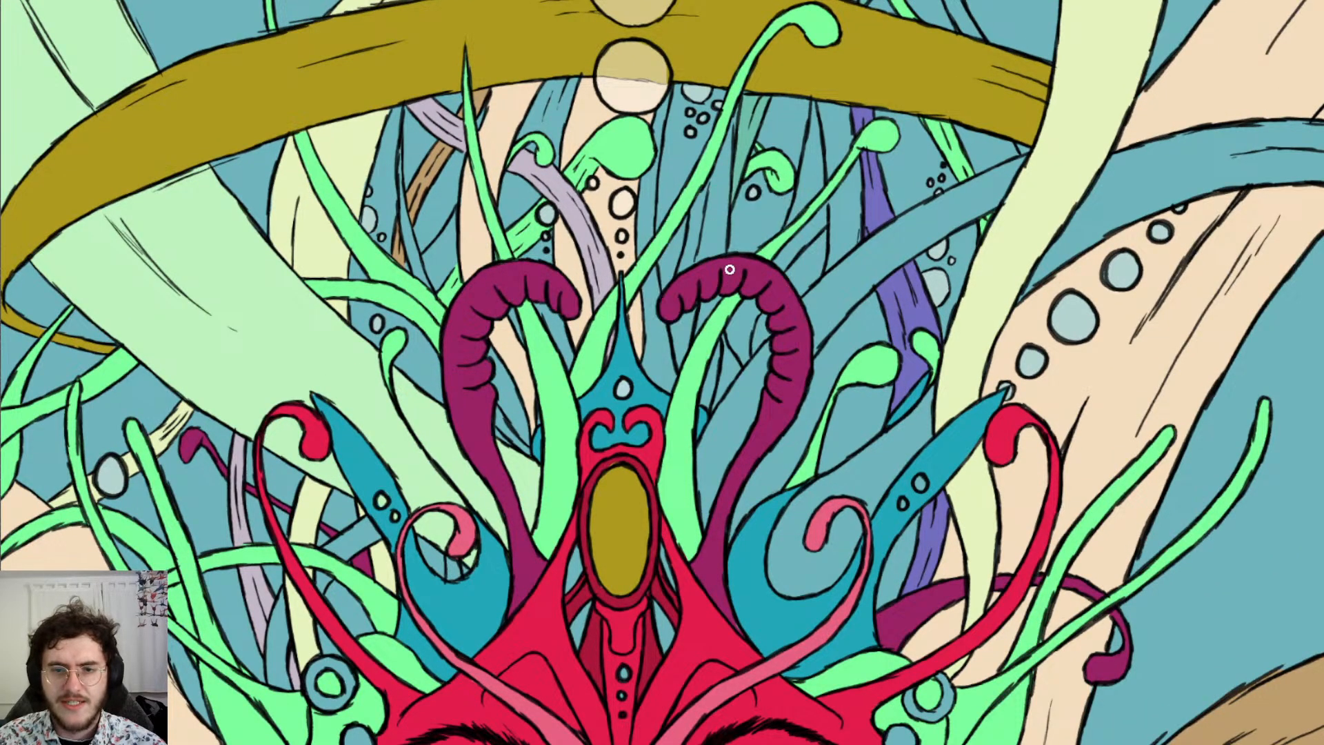
pyautogui.scroll(-3, 729, 269)
pyautogui.scroll(3, 604, 232)
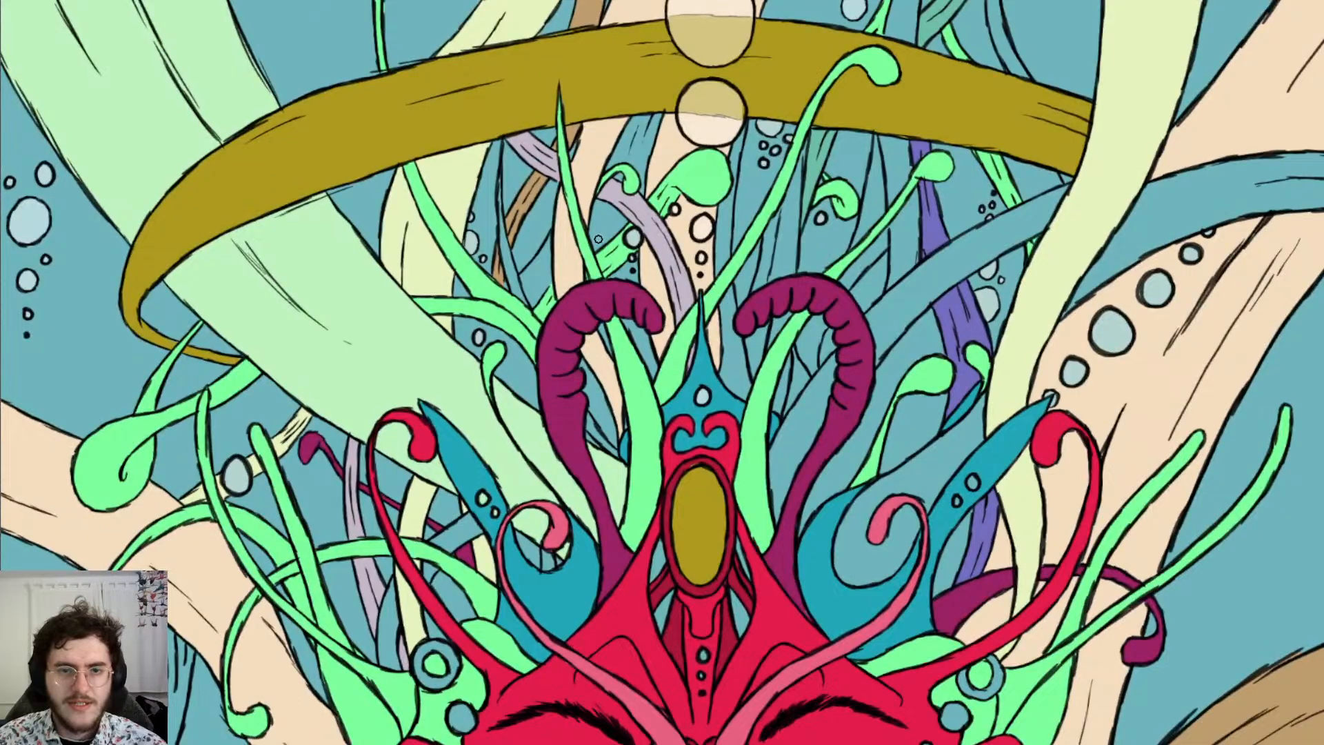
pyautogui.scroll(2, 517, 273)
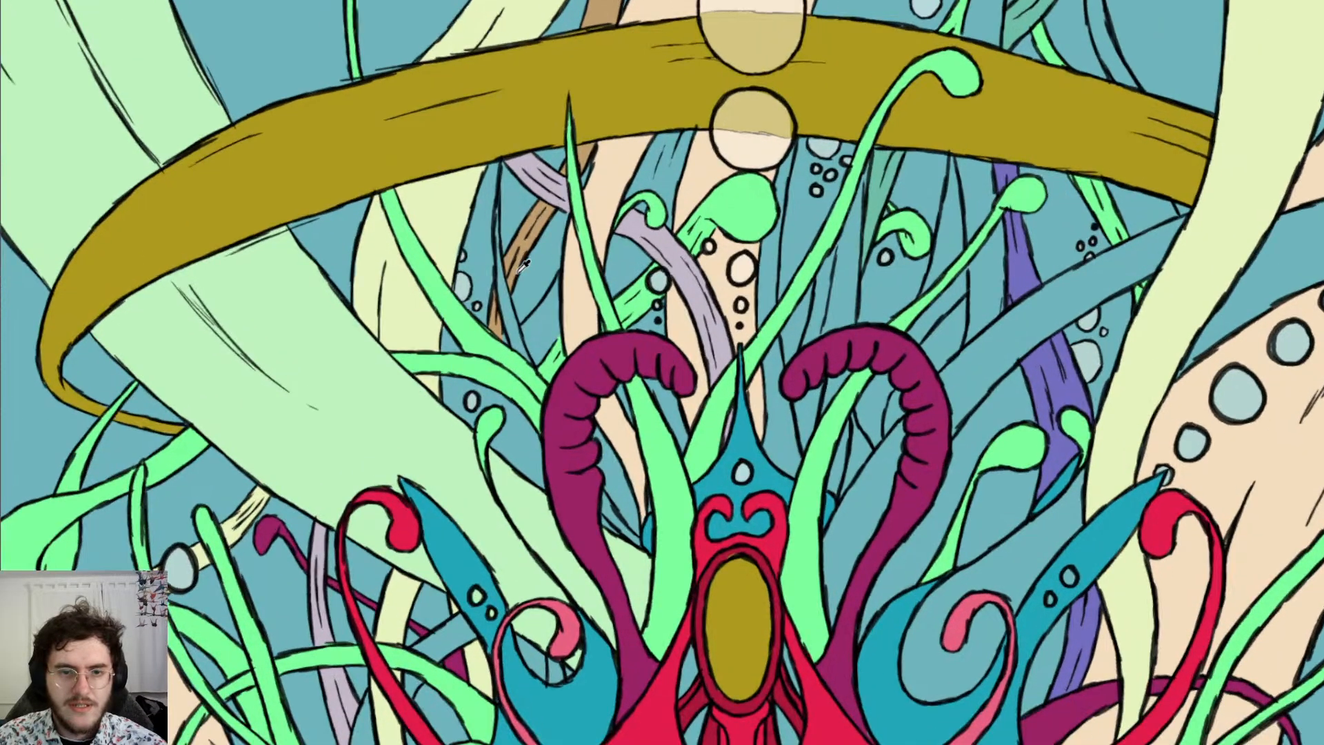
pyautogui.scroll(-3, 517, 273)
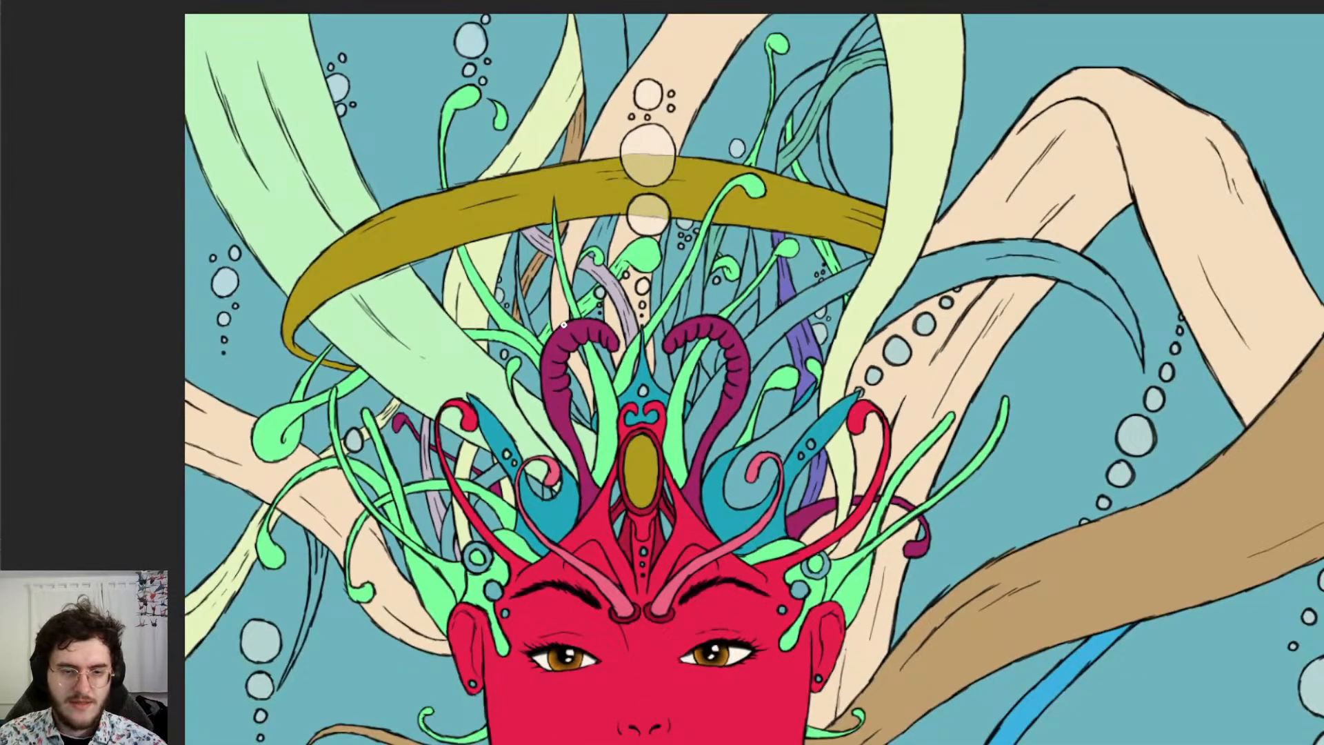
pyautogui.scroll(-3, 563, 324)
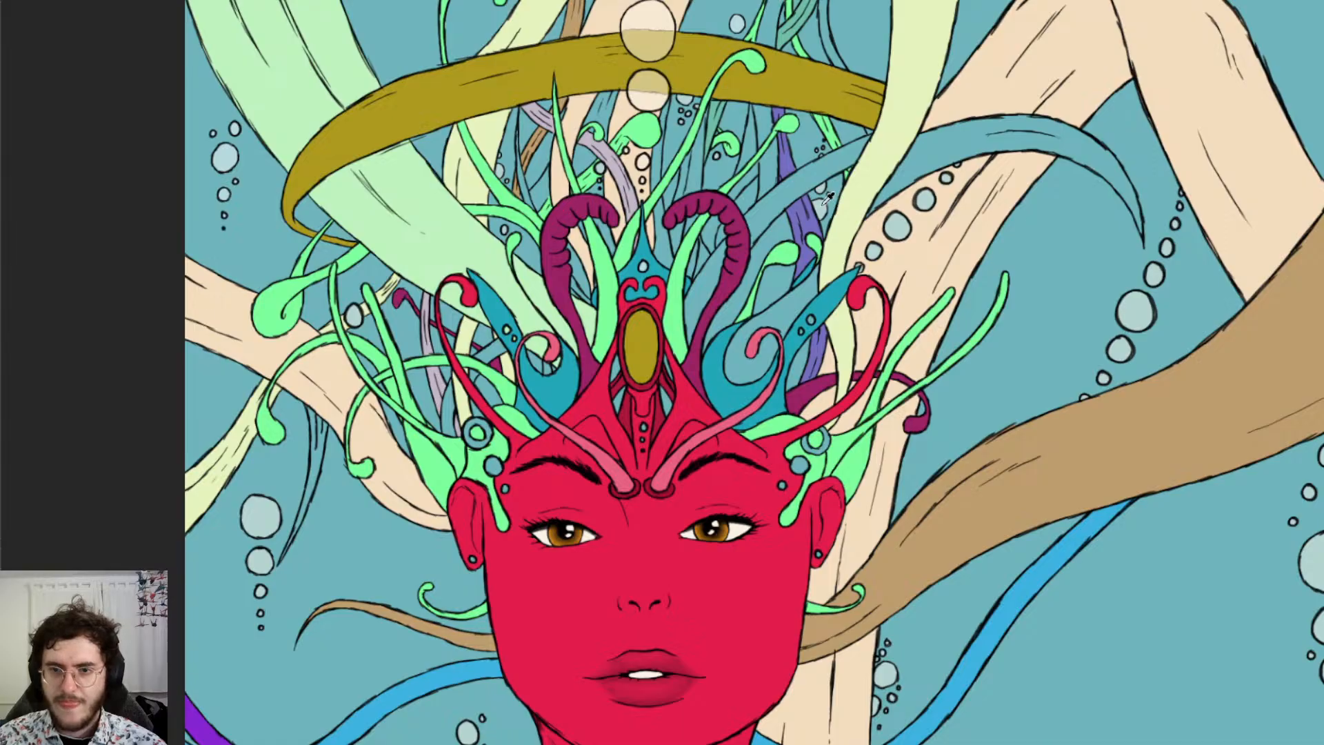
# Paint the thin tentacle crossing the brown one below the golden ring in pale lavender, up to its narrow tip
pyautogui.keyDown('alt'); pyautogui.click(790, 221); pyautogui.keyUp('alt')
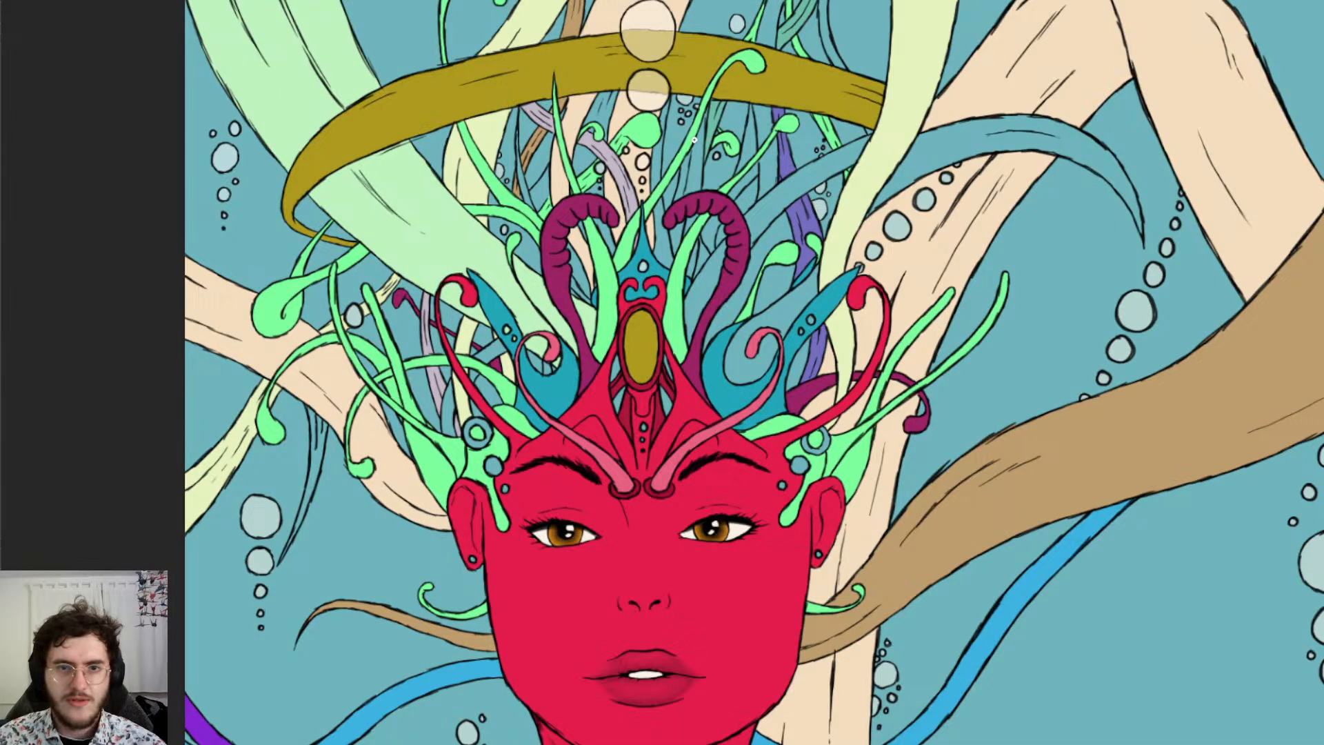
pyautogui.scroll(2, 454, 220)
pyautogui.scroll(2, 697, 97)
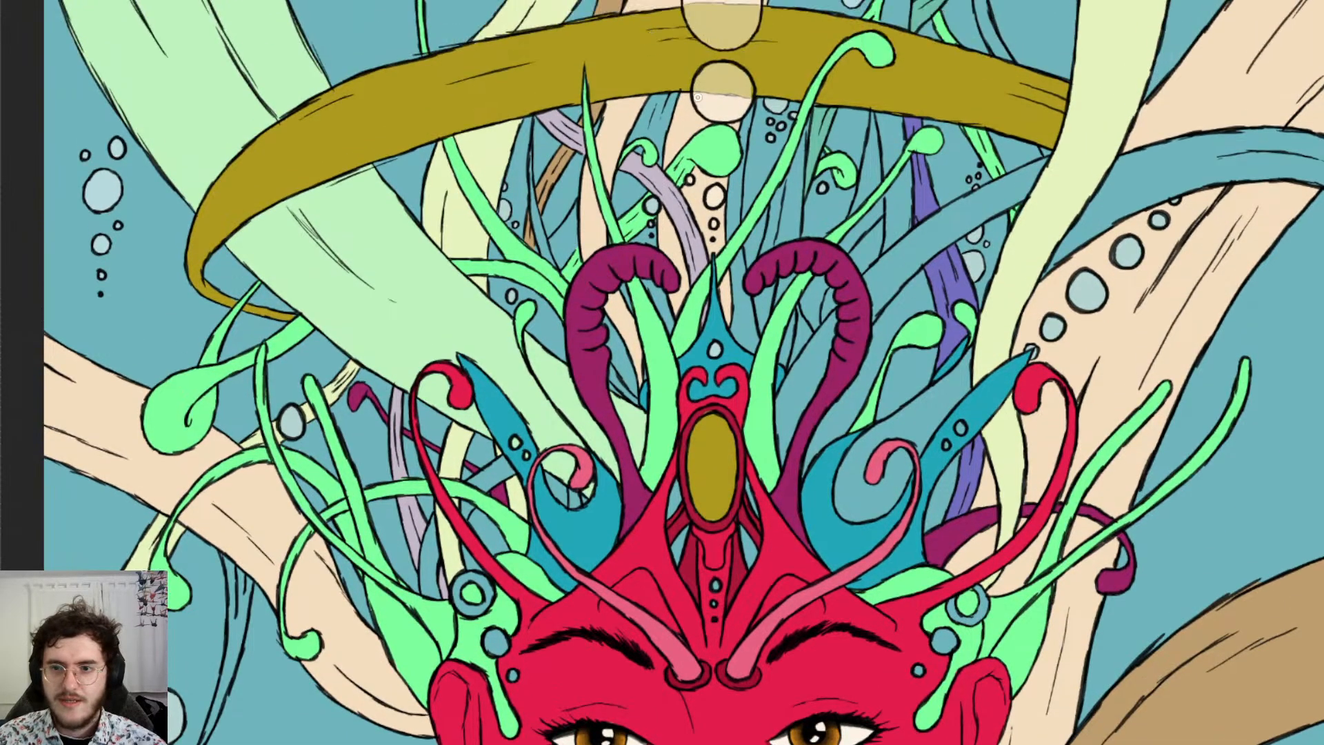
pyautogui.scroll(-4, 704, 103)
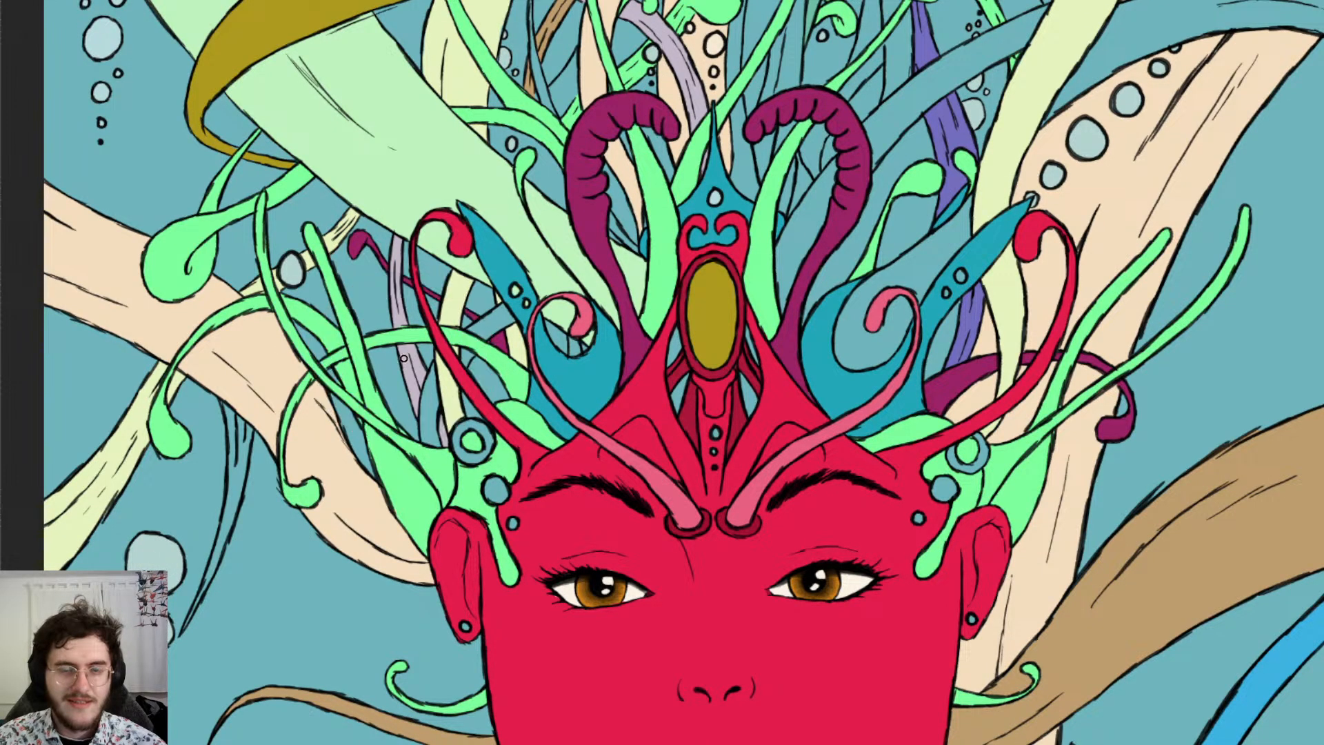
pyautogui.scroll(6, 403, 358)
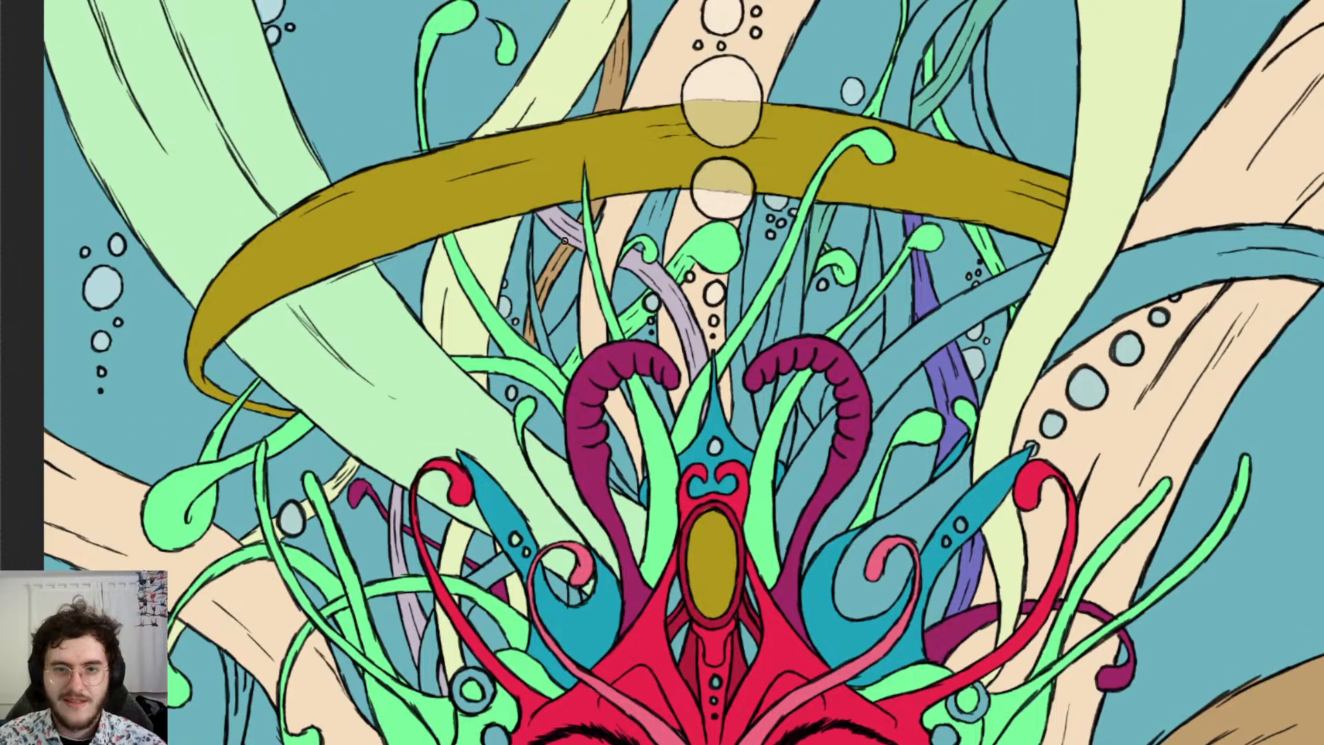
pyautogui.scroll(3, 563, 241)
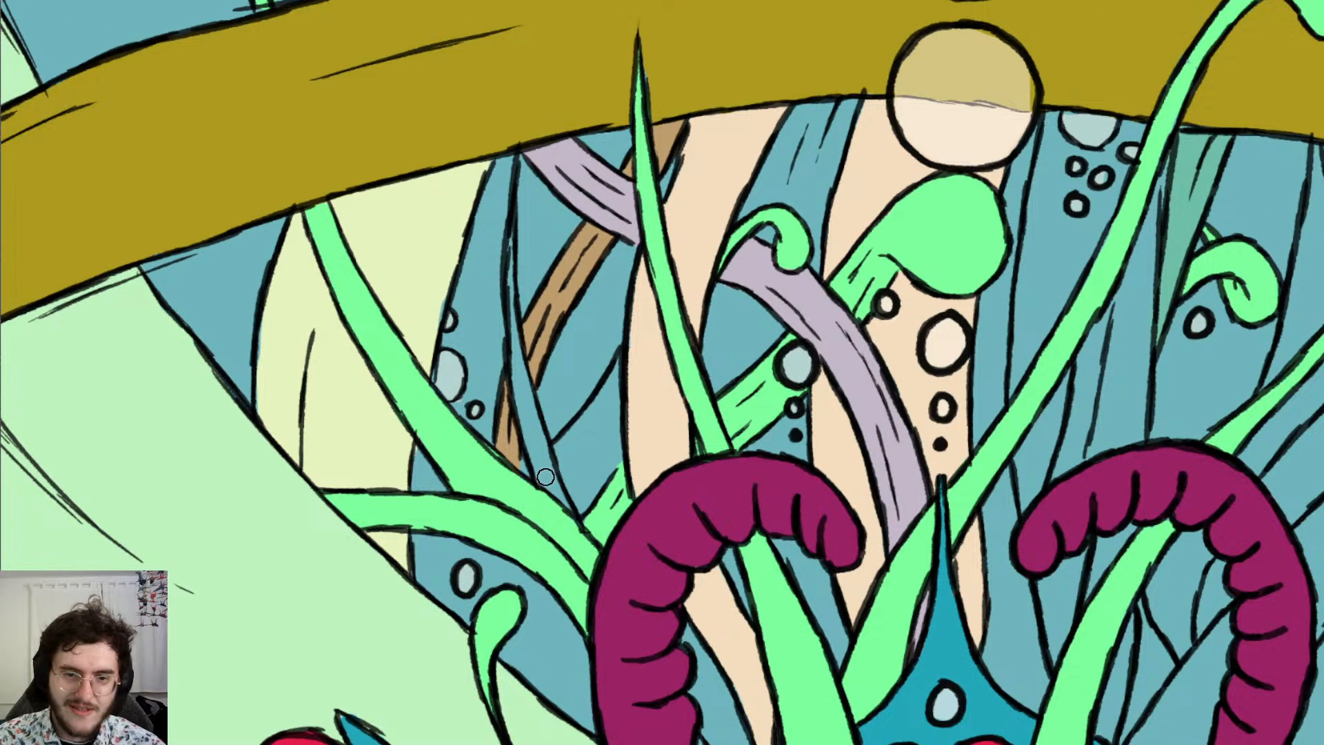
pyautogui.moveTo(543, 474); pyautogui.dragTo(555, 490)
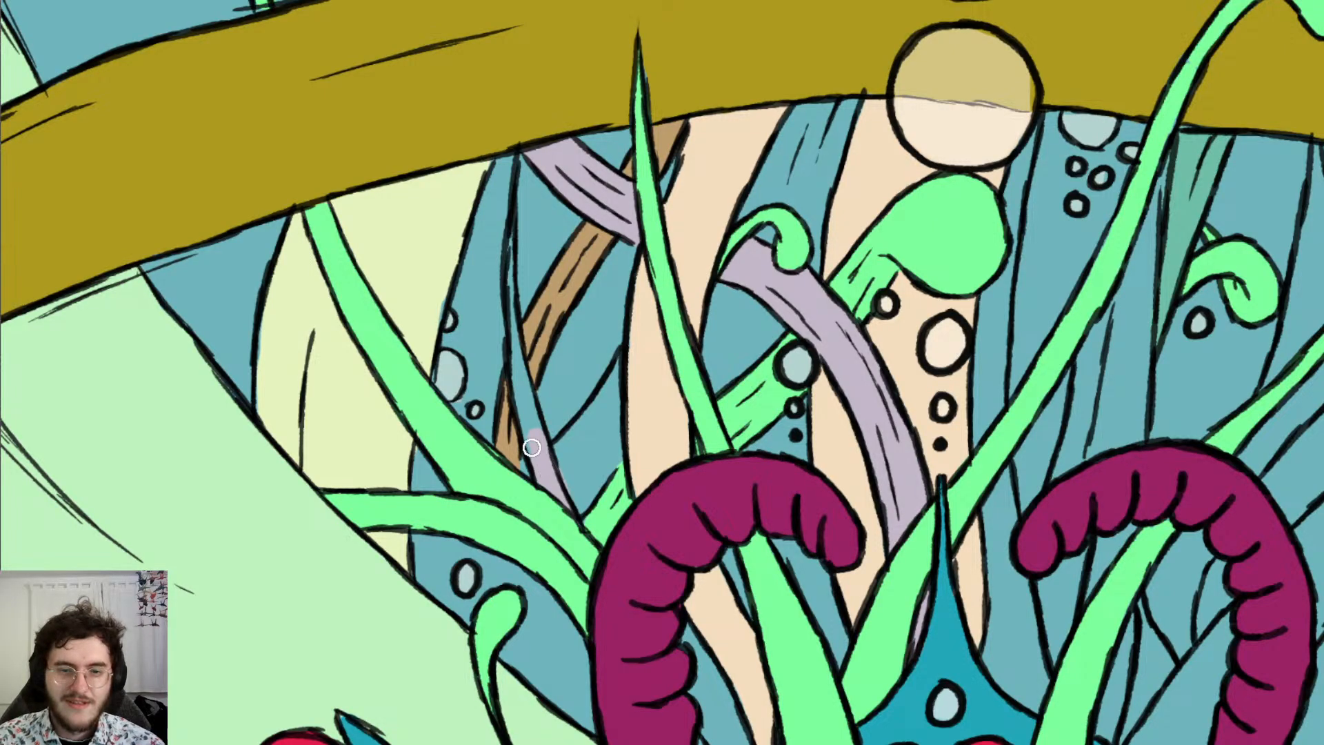
pyautogui.moveTo(532, 447)
pyautogui.mouseDown()
pyautogui.moveTo(539, 458)
pyautogui.moveTo(502, 222)
pyautogui.mouseUp()
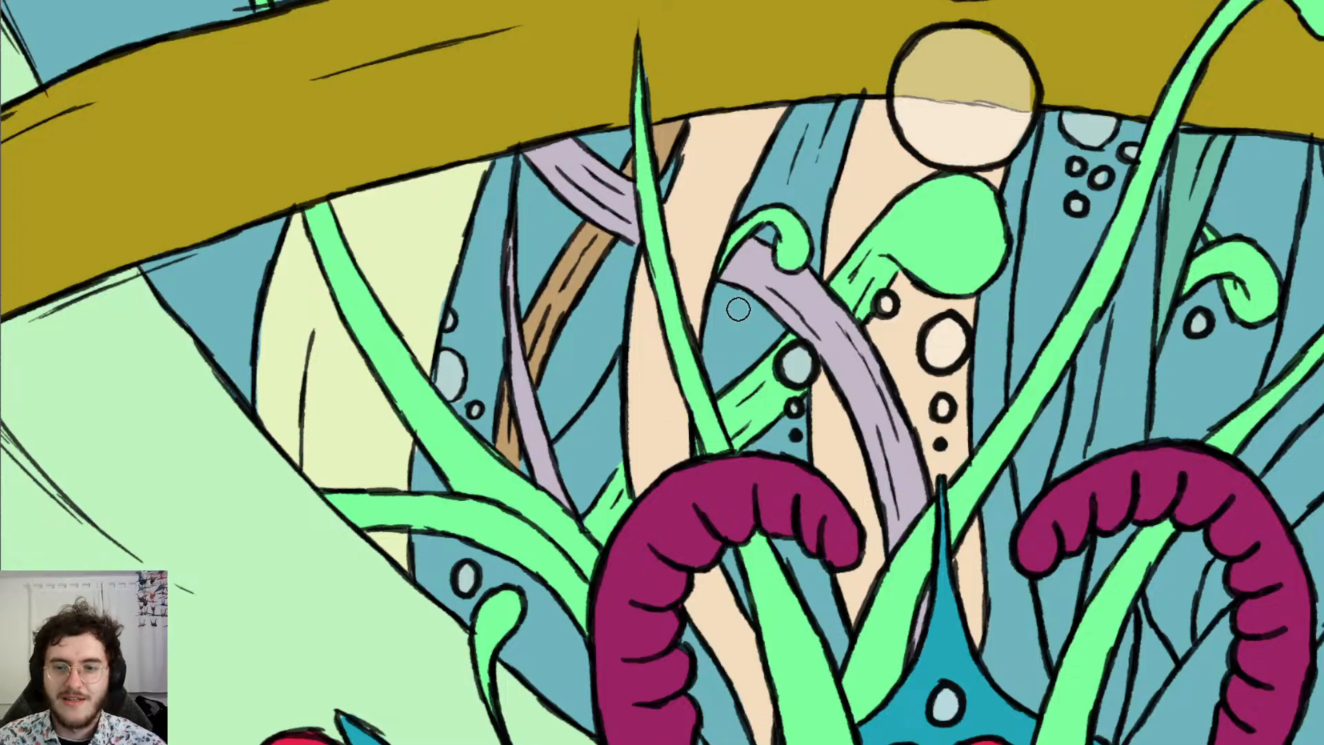
# Fill the tapering tentacle above the right magenta horn, behind the long green tendril, in pale lavender
pyautogui.scroll(-6, 800, 304)
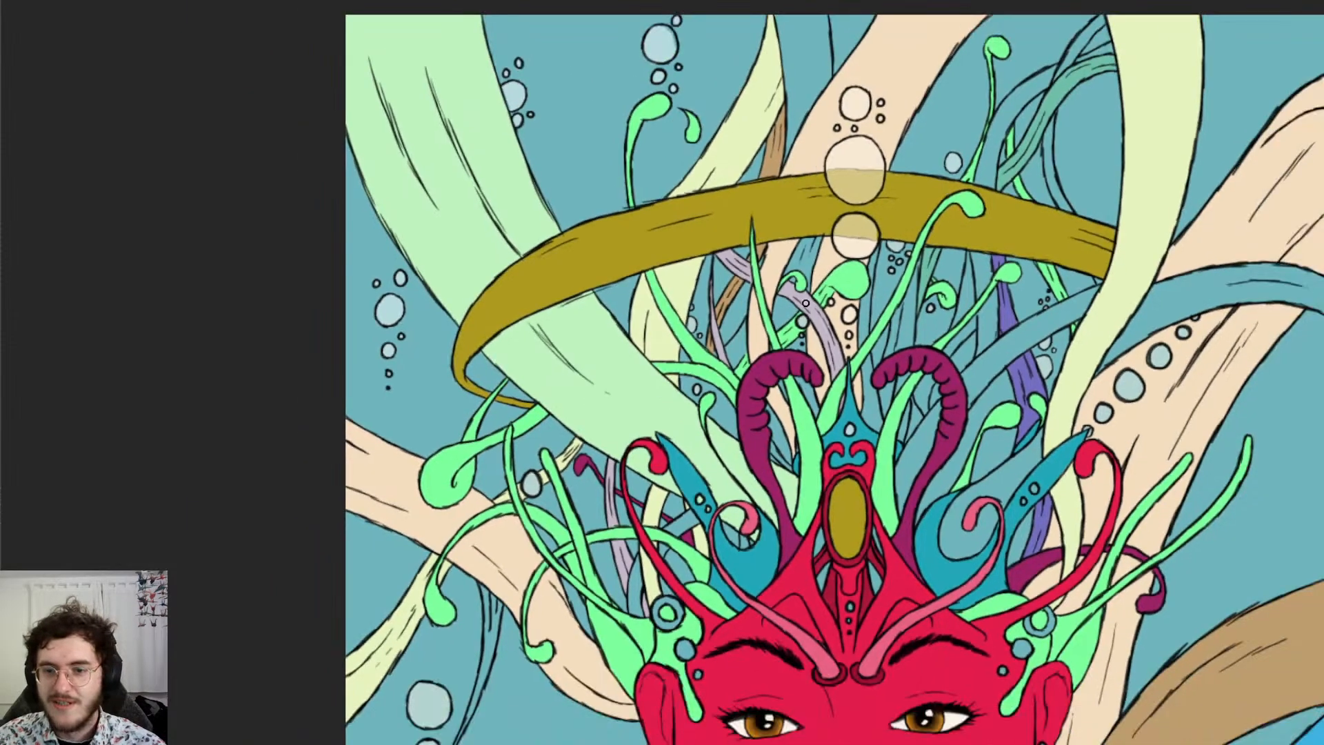
pyautogui.hscroll(5, 865, 306)
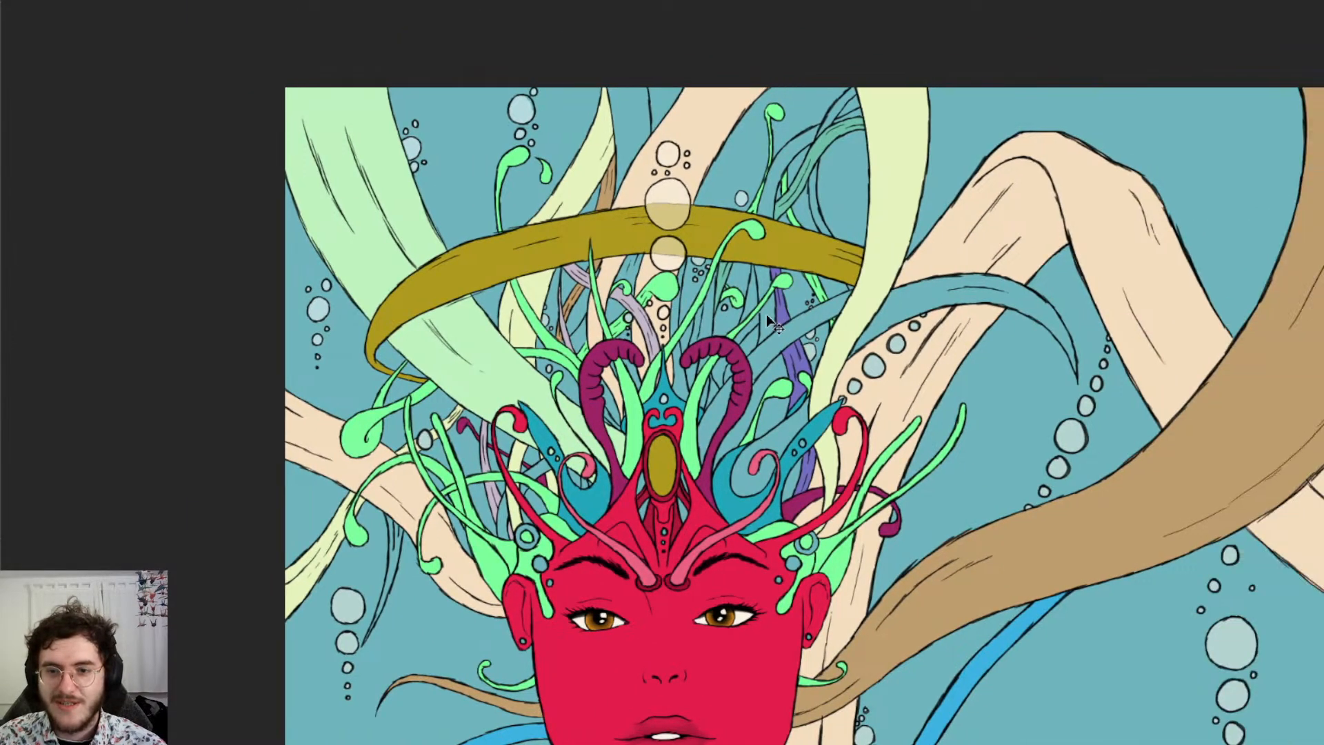
pyautogui.scroll(6, 745, 314)
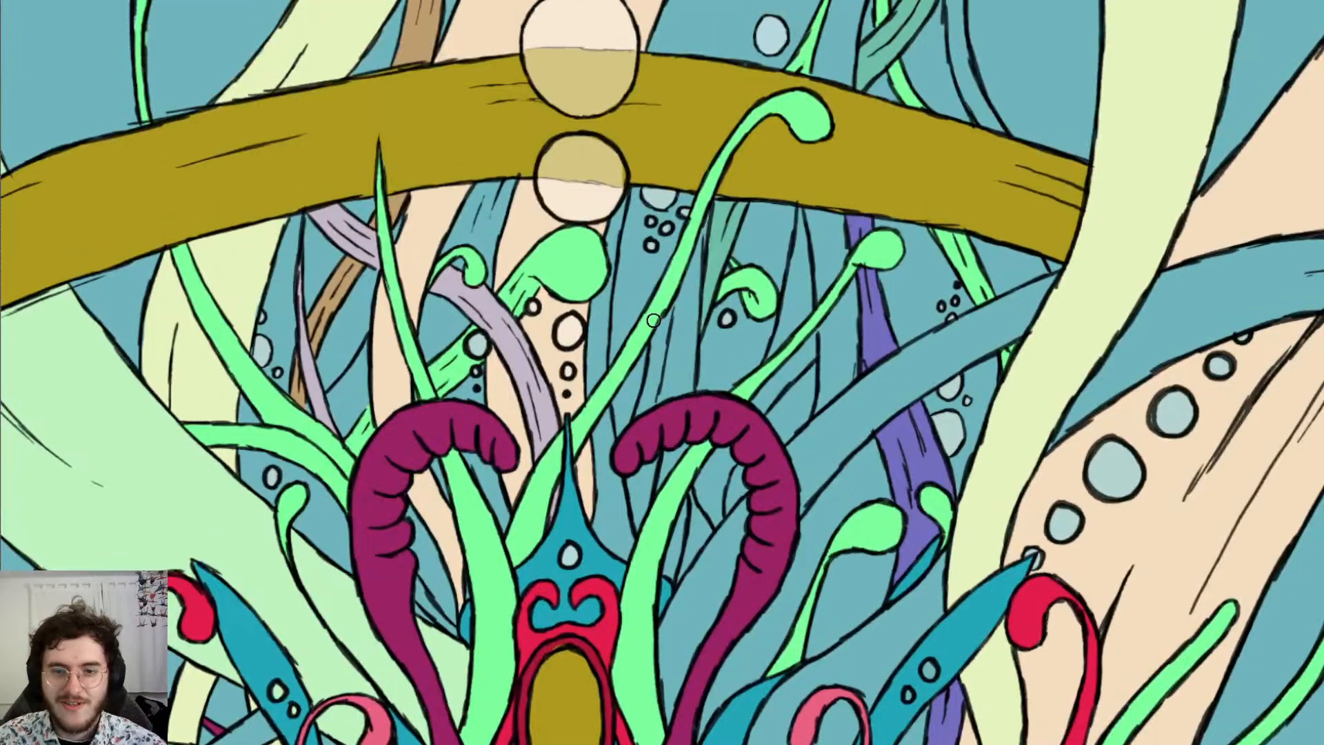
pyautogui.scroll(1, 658, 324)
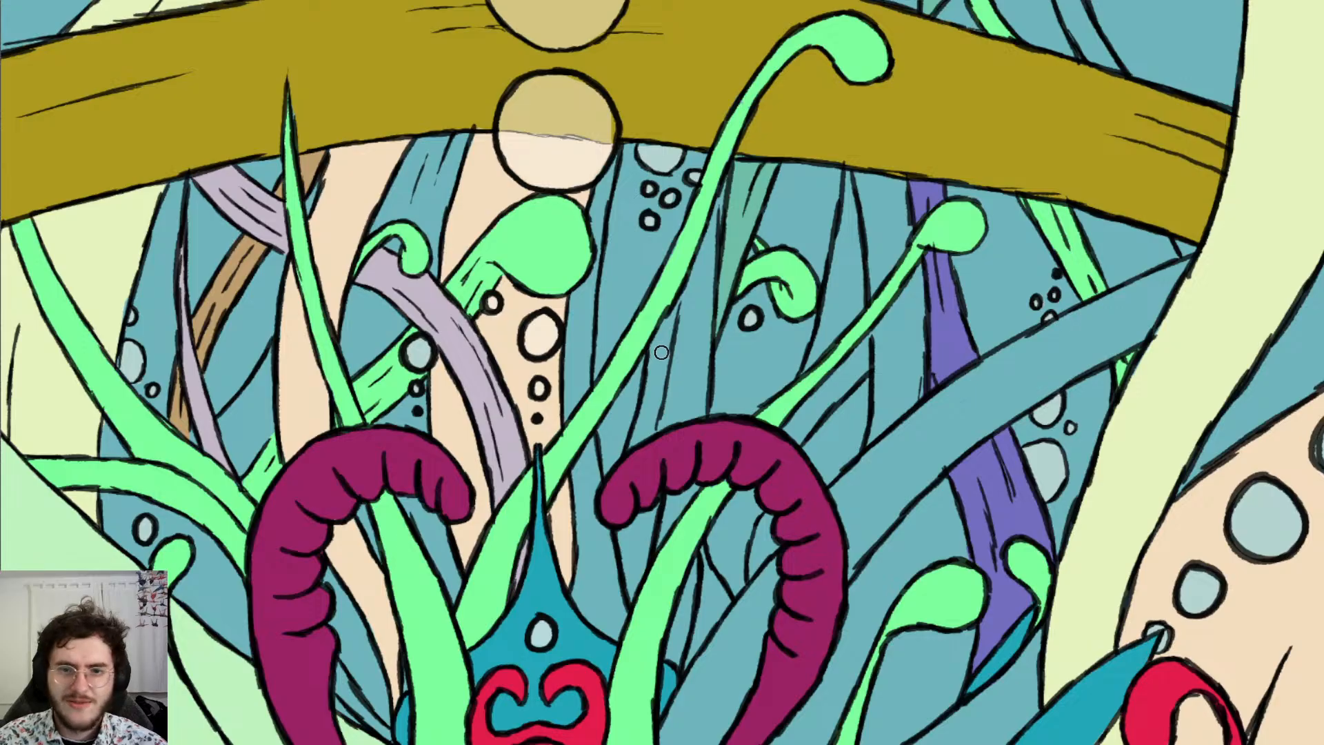
pyautogui.moveTo(655, 352); pyautogui.dragTo(706, 262)
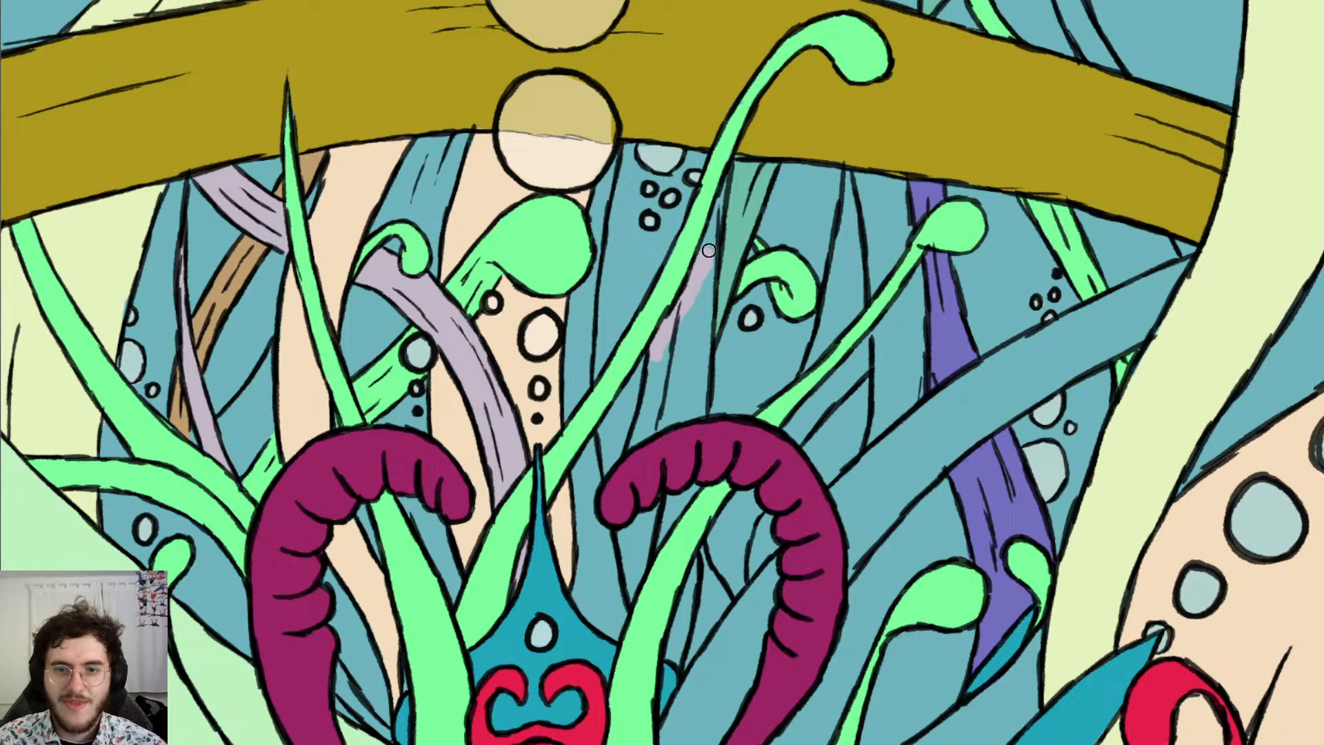
pyautogui.moveTo(704, 240); pyautogui.dragTo(694, 348)
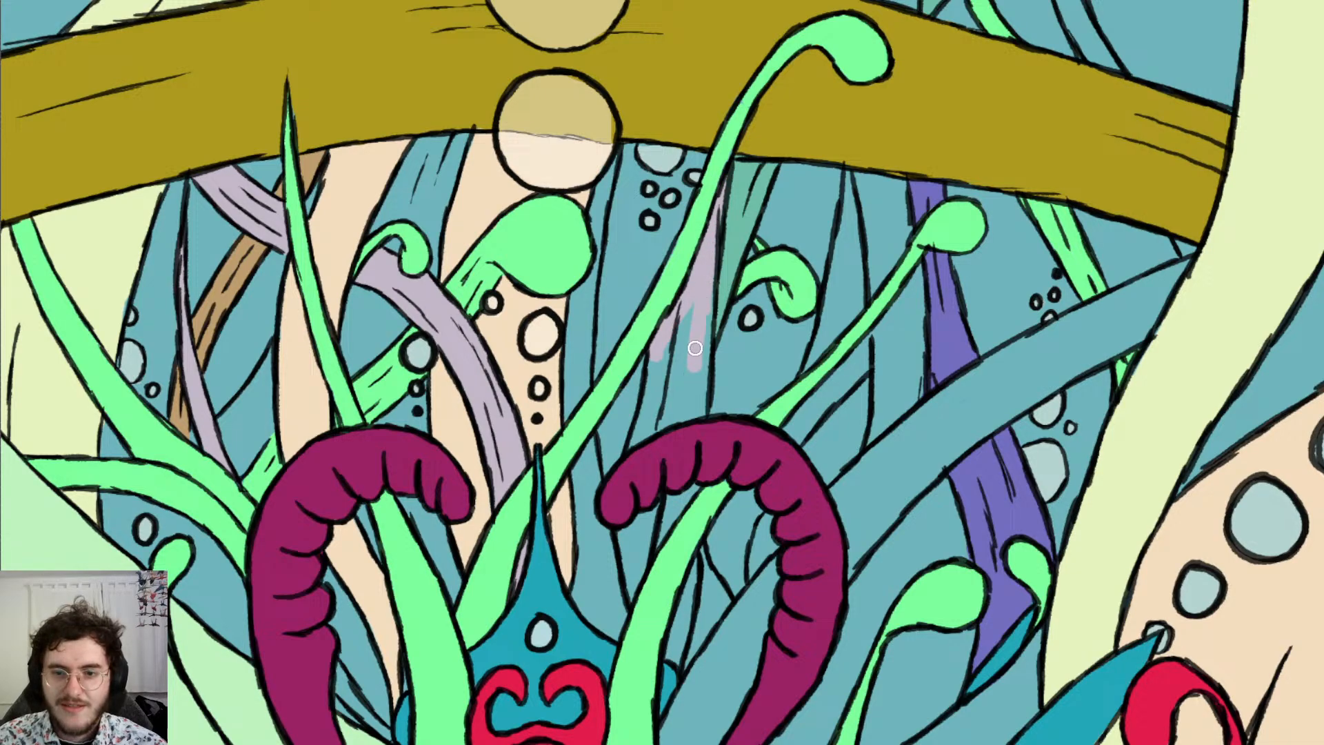
pyautogui.moveTo(690, 419)
pyautogui.mouseDown()
pyautogui.moveTo(702, 312)
pyautogui.moveTo(675, 440)
pyautogui.moveTo(688, 286)
pyautogui.moveTo(682, 325)
pyautogui.mouseUp()
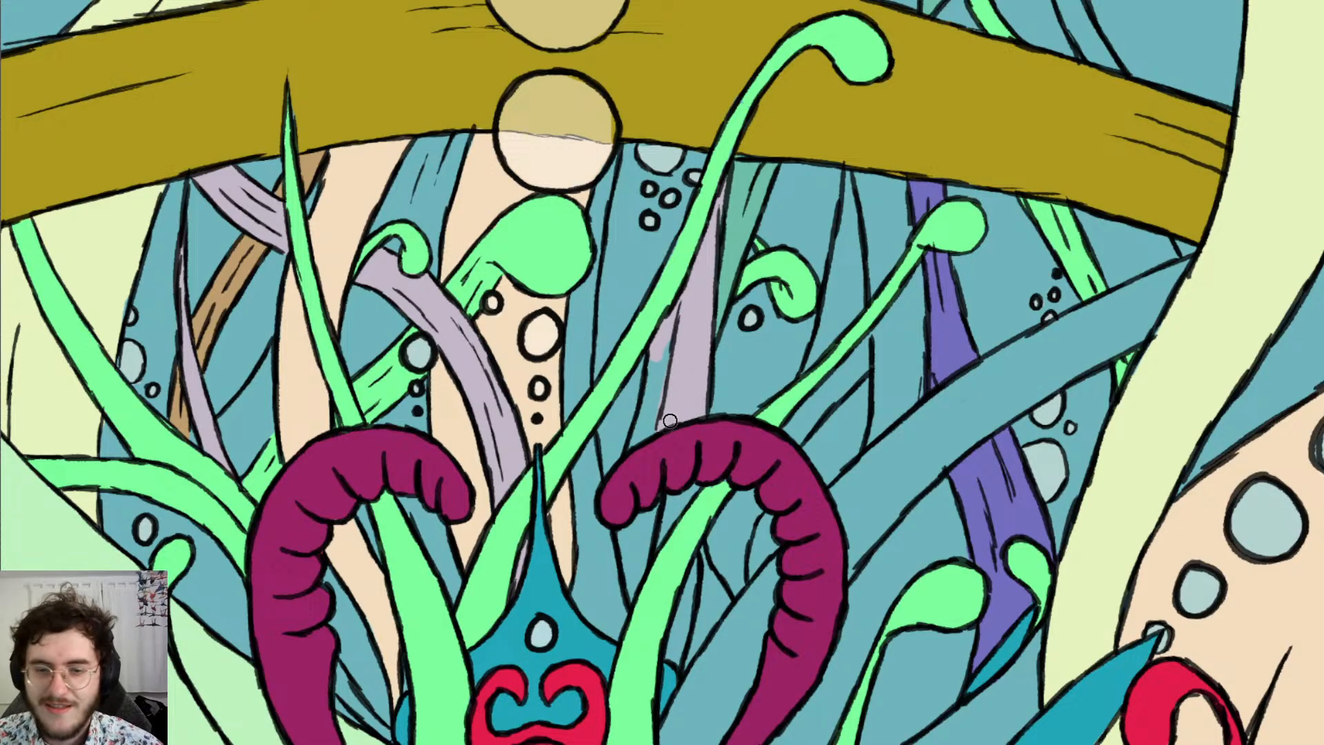
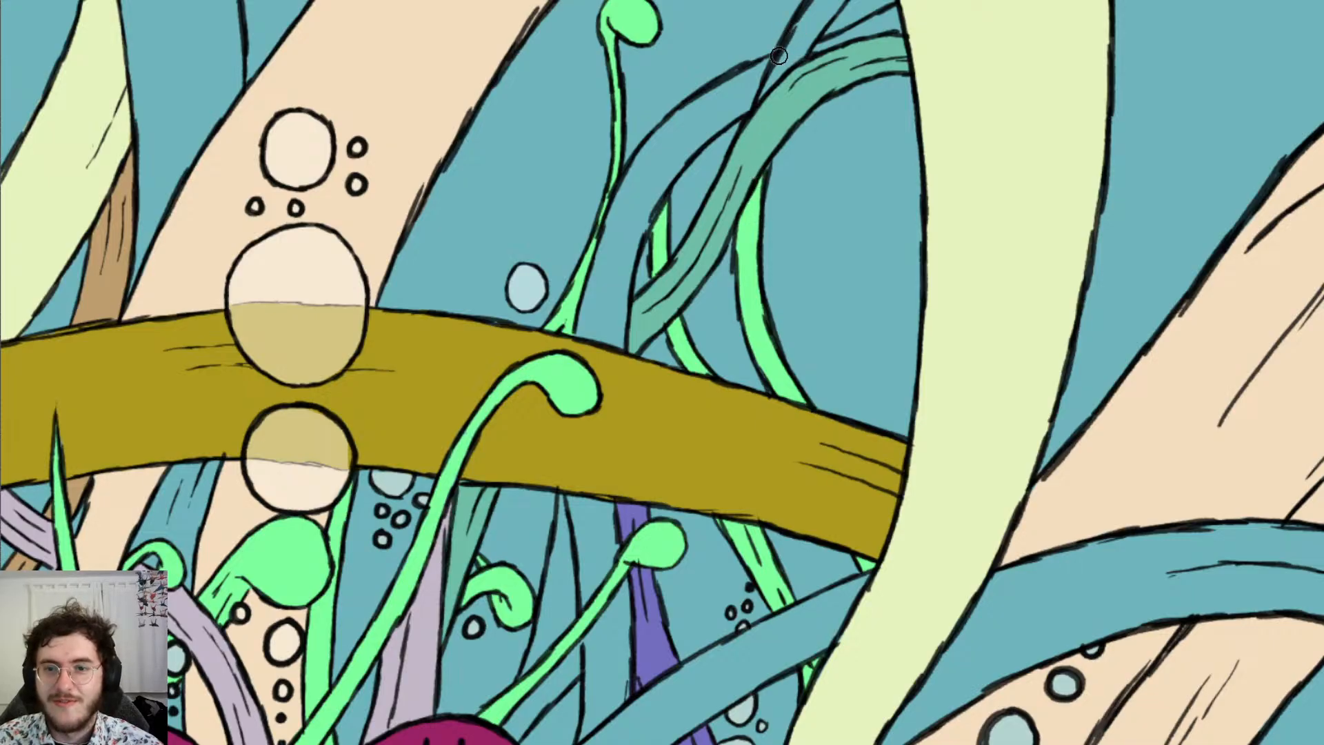
# Paint the upper end of the strand above the golden ring in bright green, up to the canvas edge beside the pale yellow tentacle
pyautogui.moveTo(759, 104); pyautogui.dragTo(824, 8)
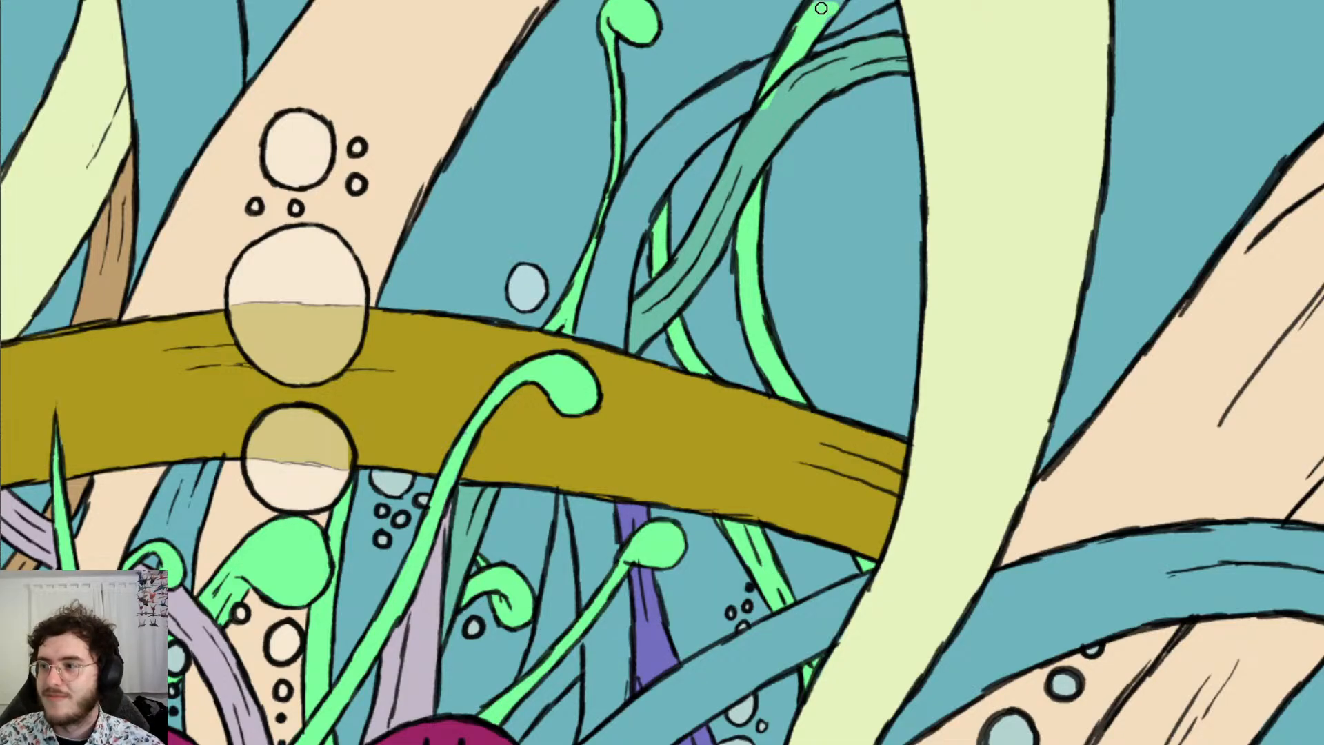
pyautogui.scroll(3, 821, 8)
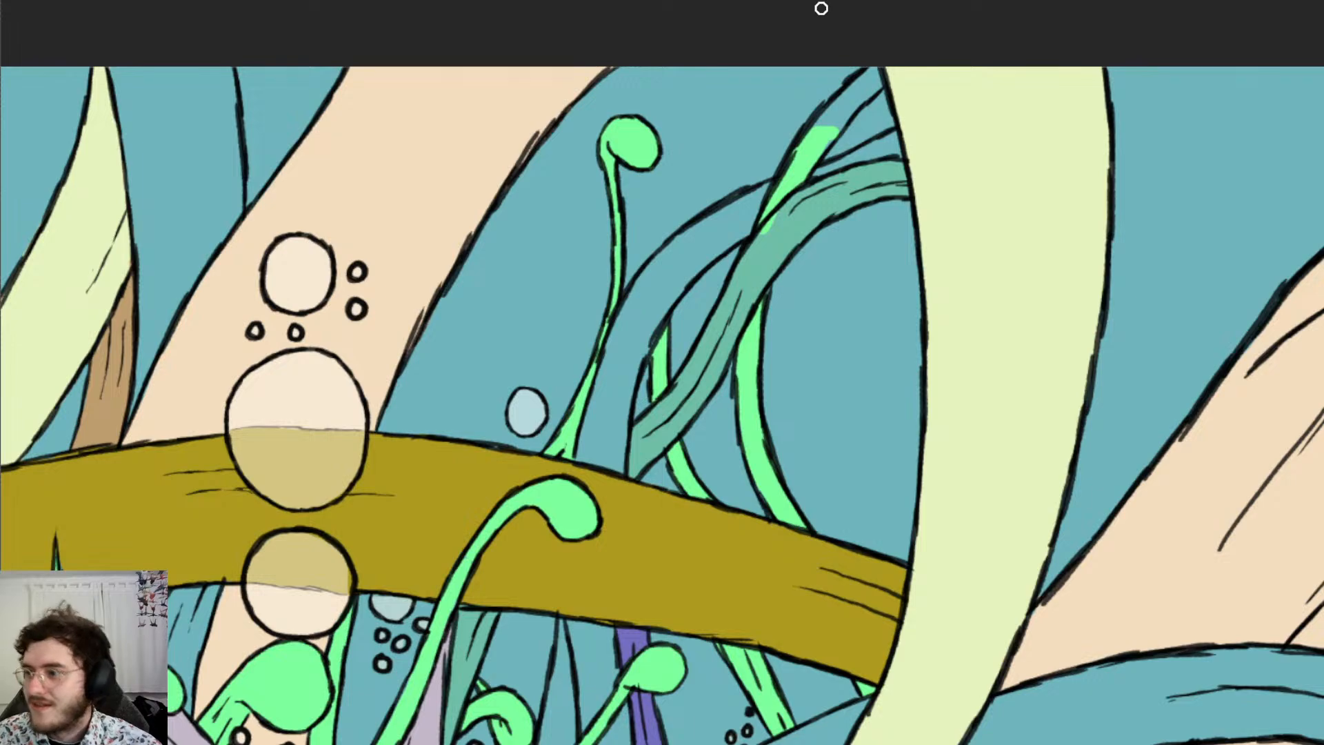
pyautogui.scroll(-1, 821, 8)
pyautogui.scroll(-1, 821, 8)
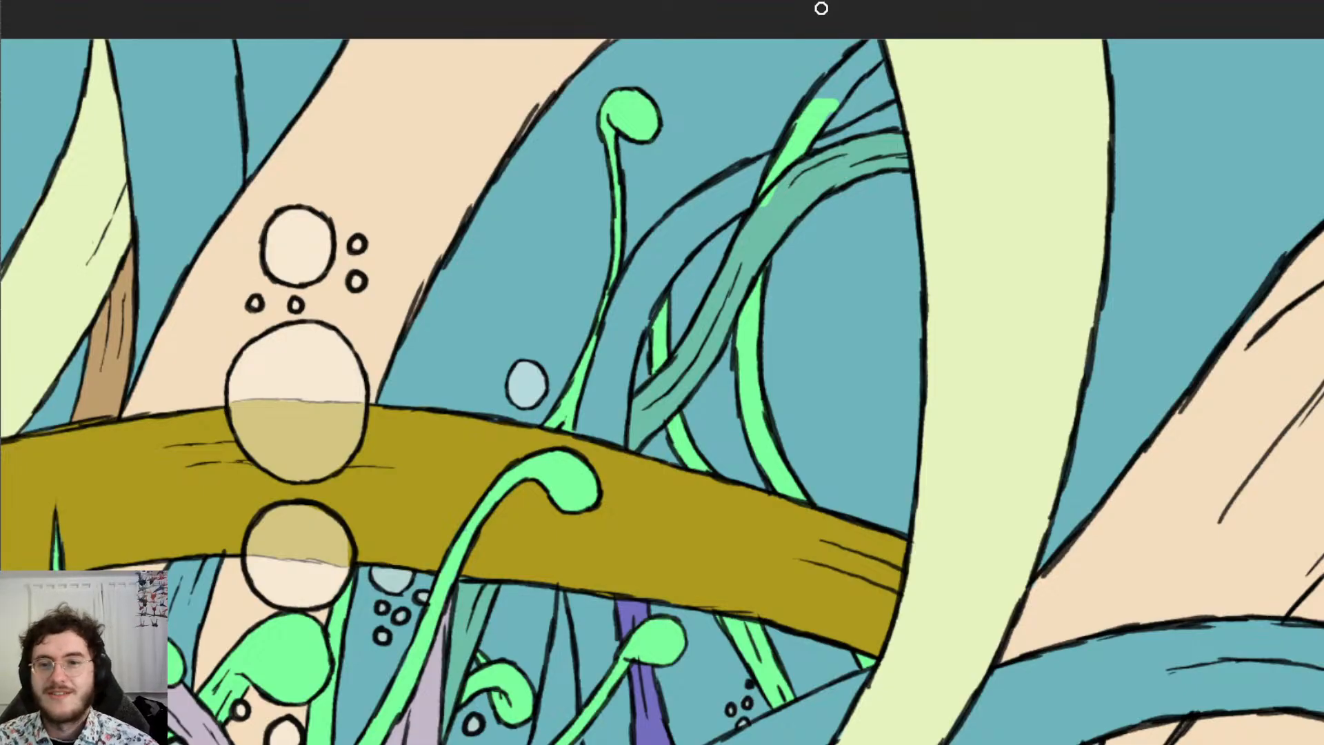
pyautogui.click(736, 128)
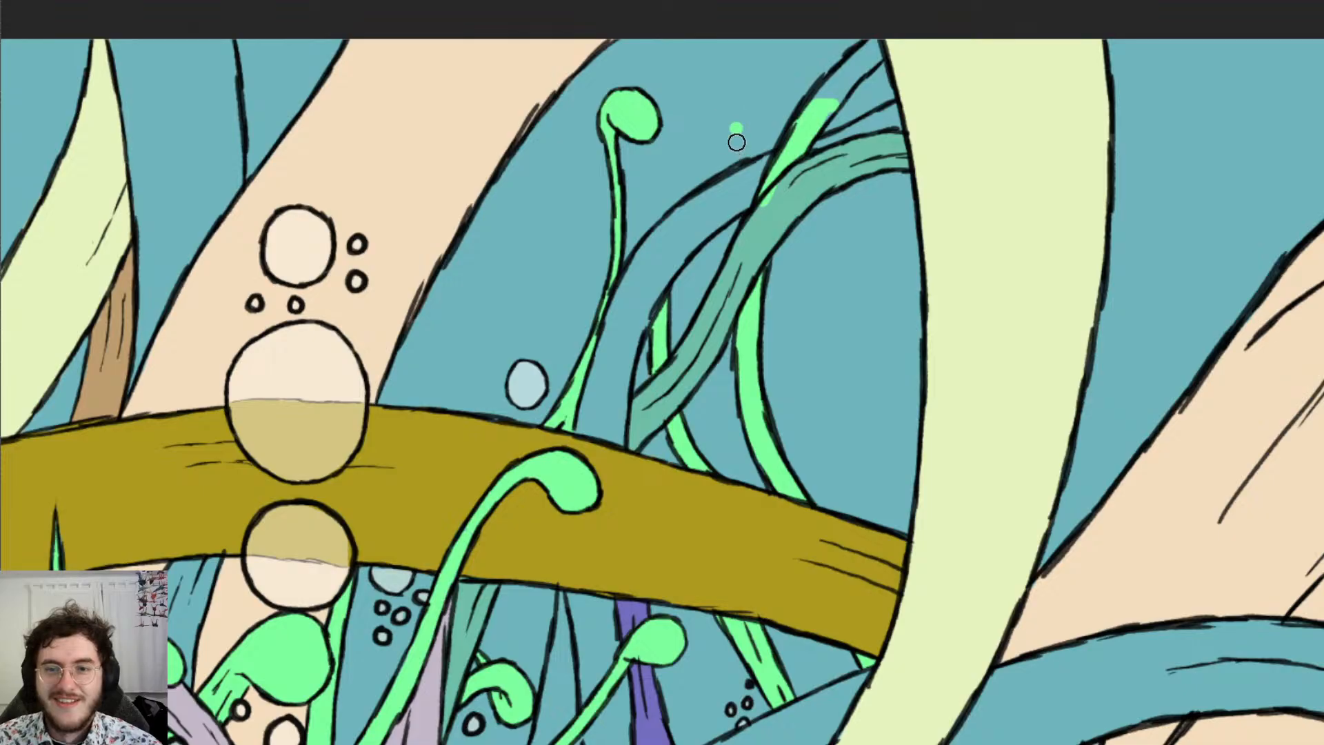
pyautogui.hotkey('ctrl', 'z')
pyautogui.moveTo(808, 115)
pyautogui.mouseDown()
pyautogui.moveTo(875, 41)
pyautogui.moveTo(818, 114)
pyautogui.moveTo(863, 63)
pyautogui.mouseUp()
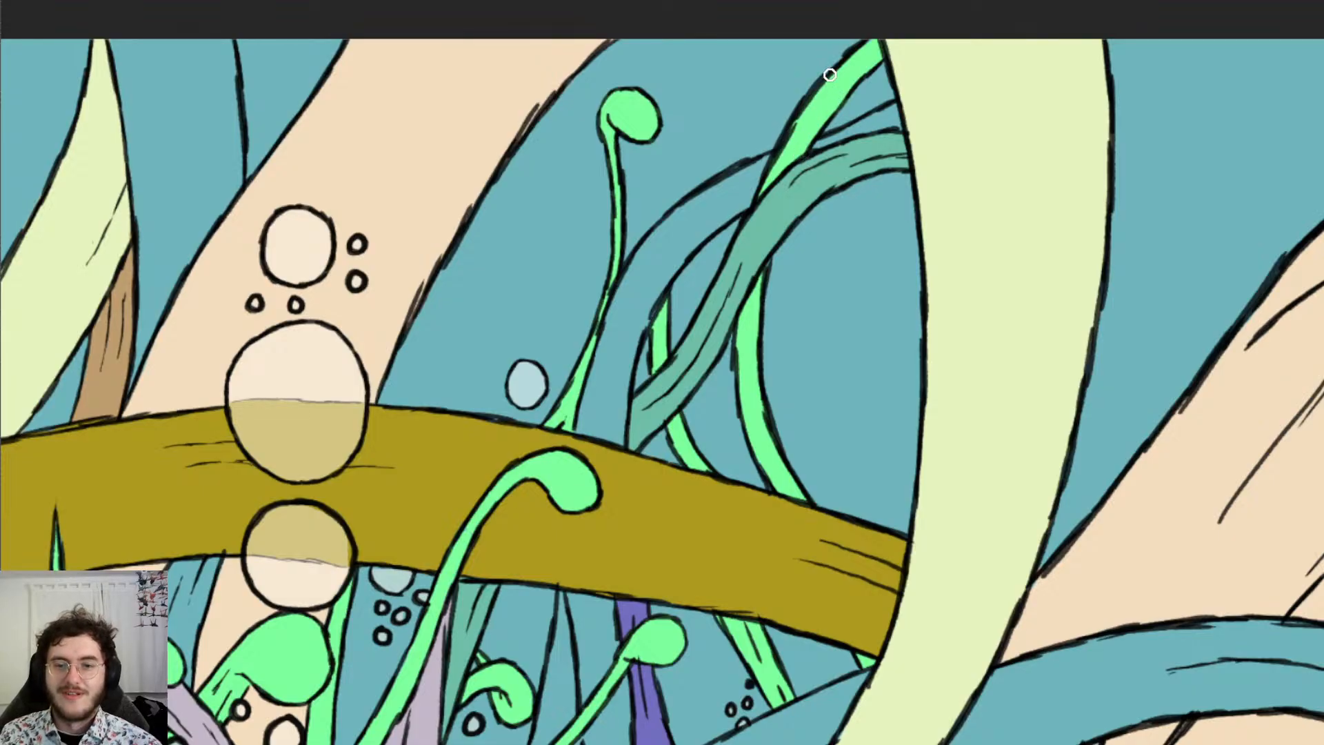
# Examine the full illustration and the headdress to check the colour balance and find the remaining uncoloured tentacles
pyautogui.scroll(-2, 829, 165)
pyautogui.scroll(-5, 793, 222)
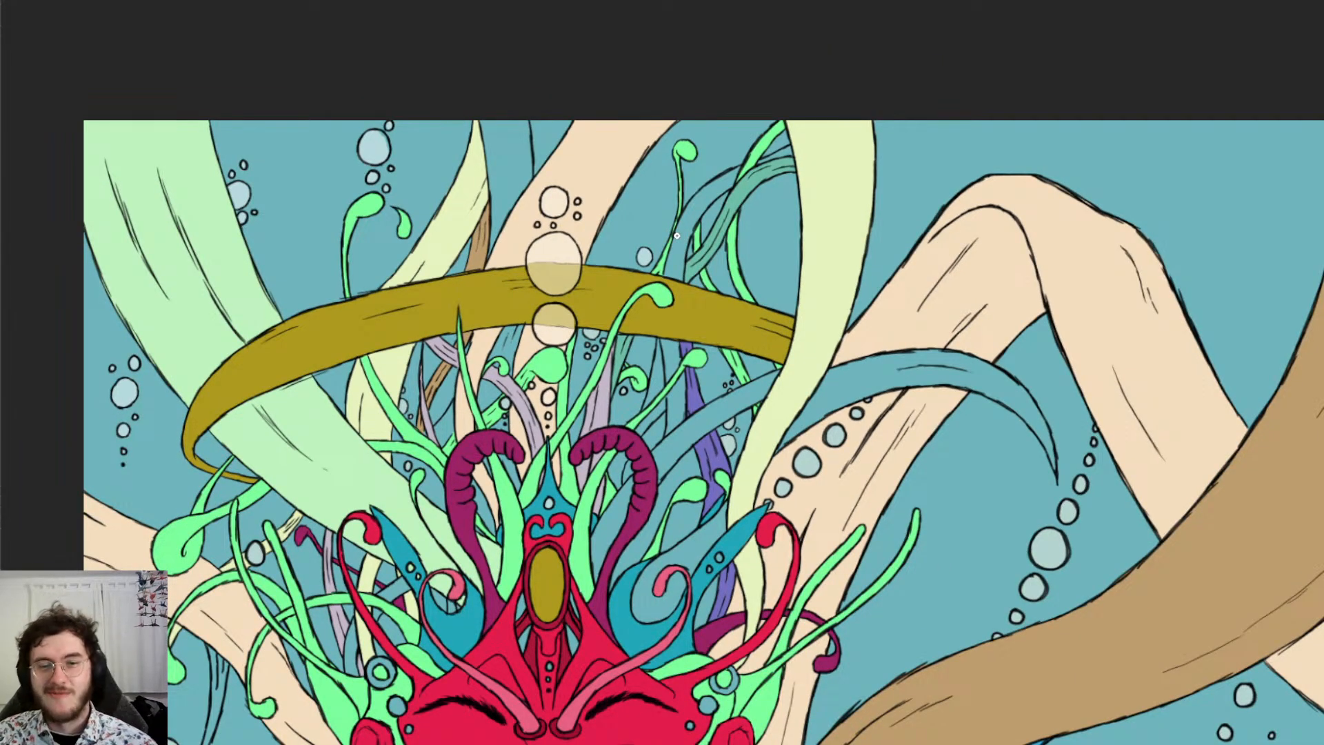
pyautogui.scroll(-2, 676, 236)
pyautogui.scroll(-3, 628, 297)
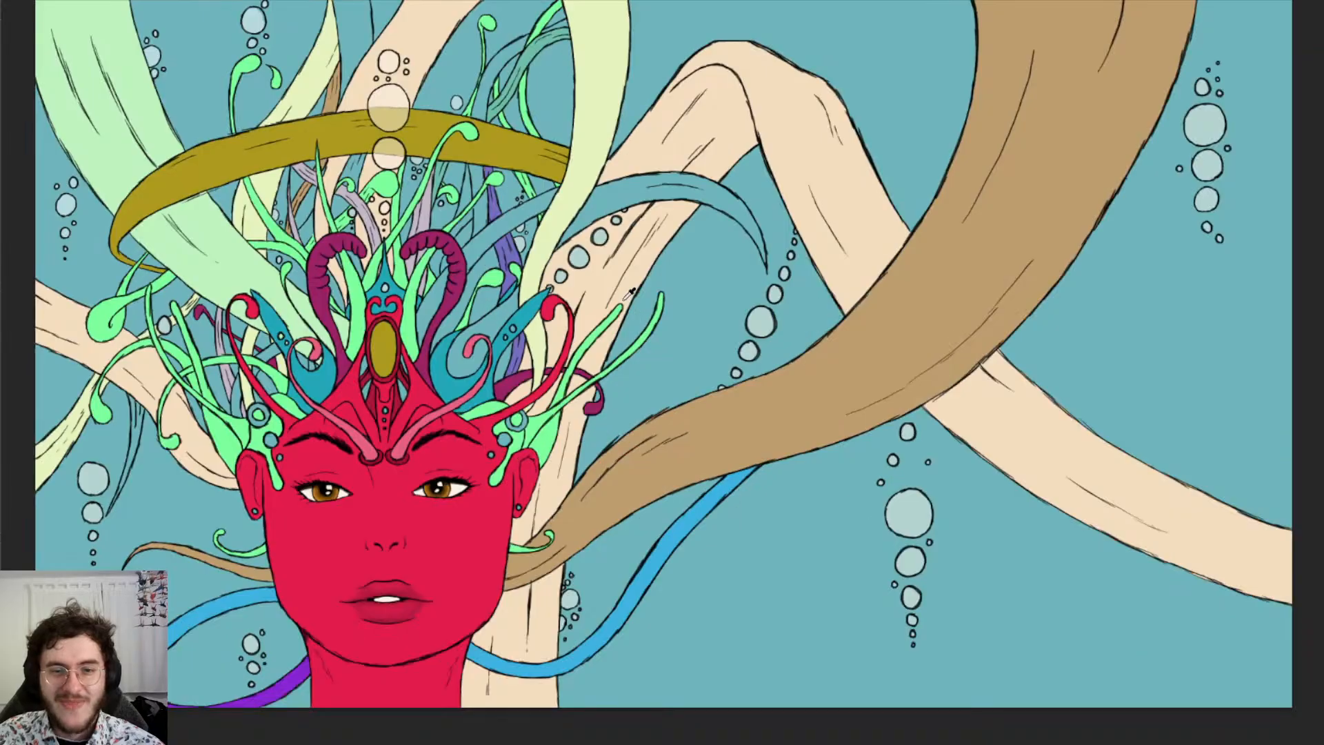
pyautogui.scroll(3, 629, 294)
pyautogui.hscroll(-5, 284, 298)
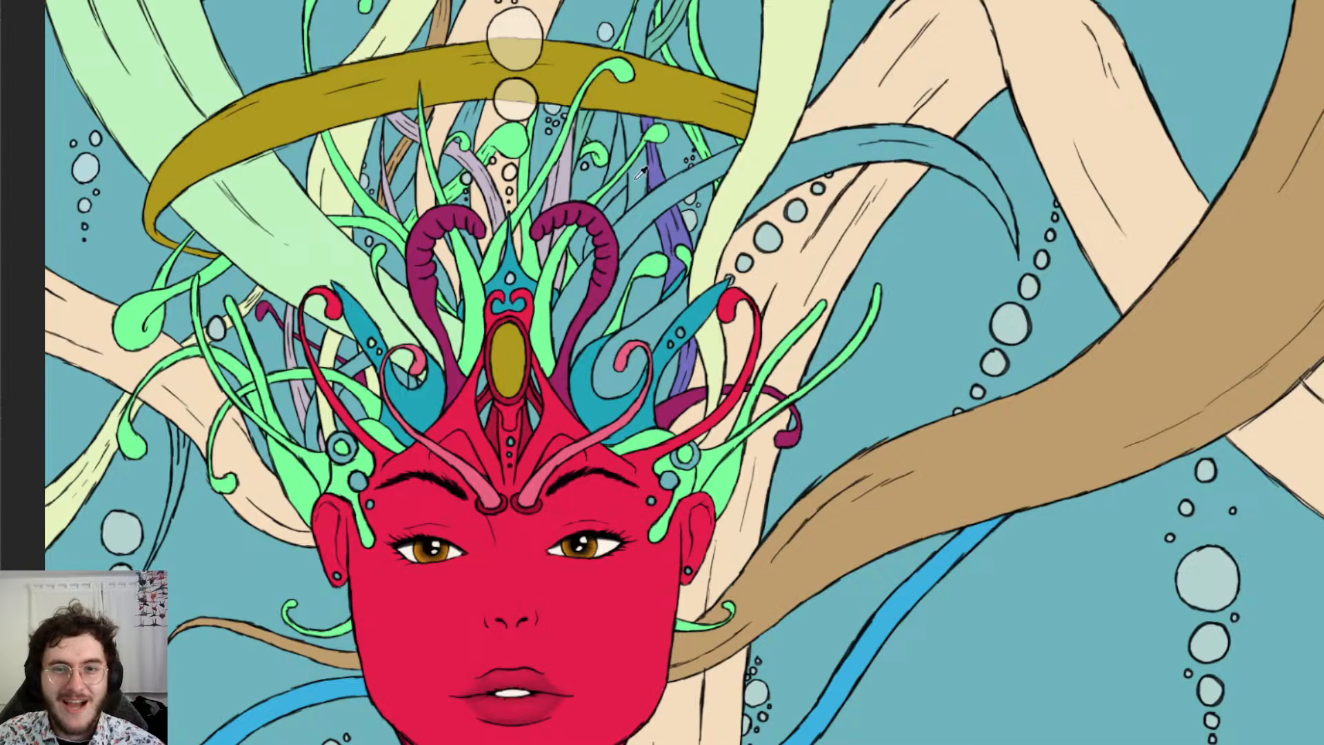
pyautogui.scroll(-2, 655, 254)
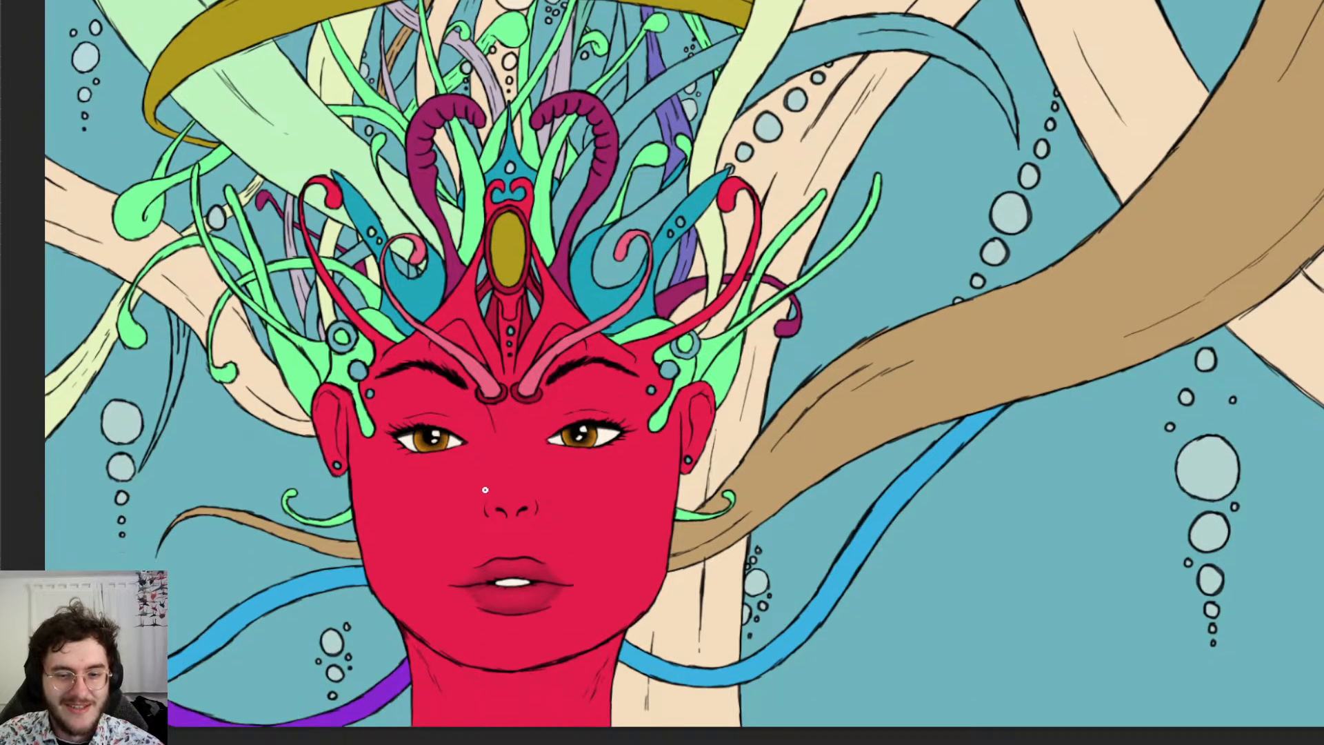
# Sample the purple of the lower background tendril and paint the strand below the golden ring, down to the large blue tentacle, with it
pyautogui.click(388, 688)
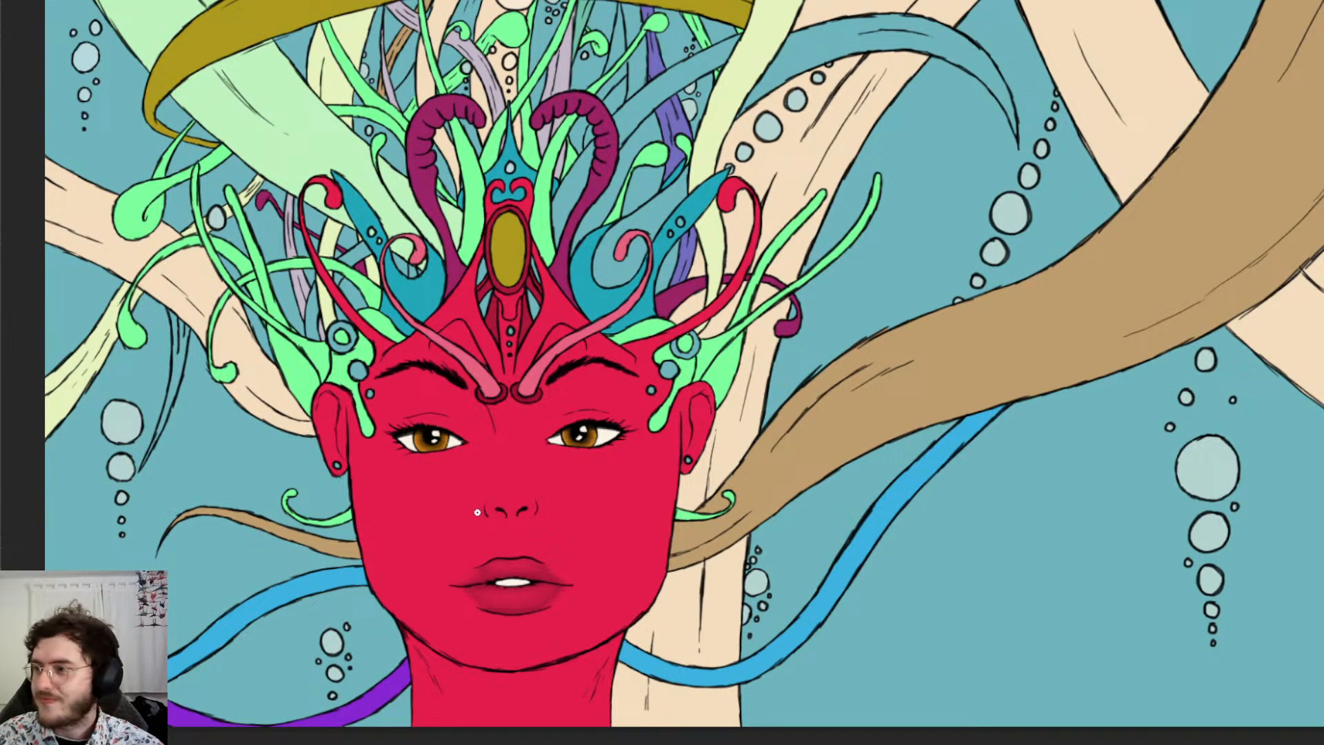
pyautogui.scroll(6, 477, 512)
pyautogui.scroll(3, 716, 172)
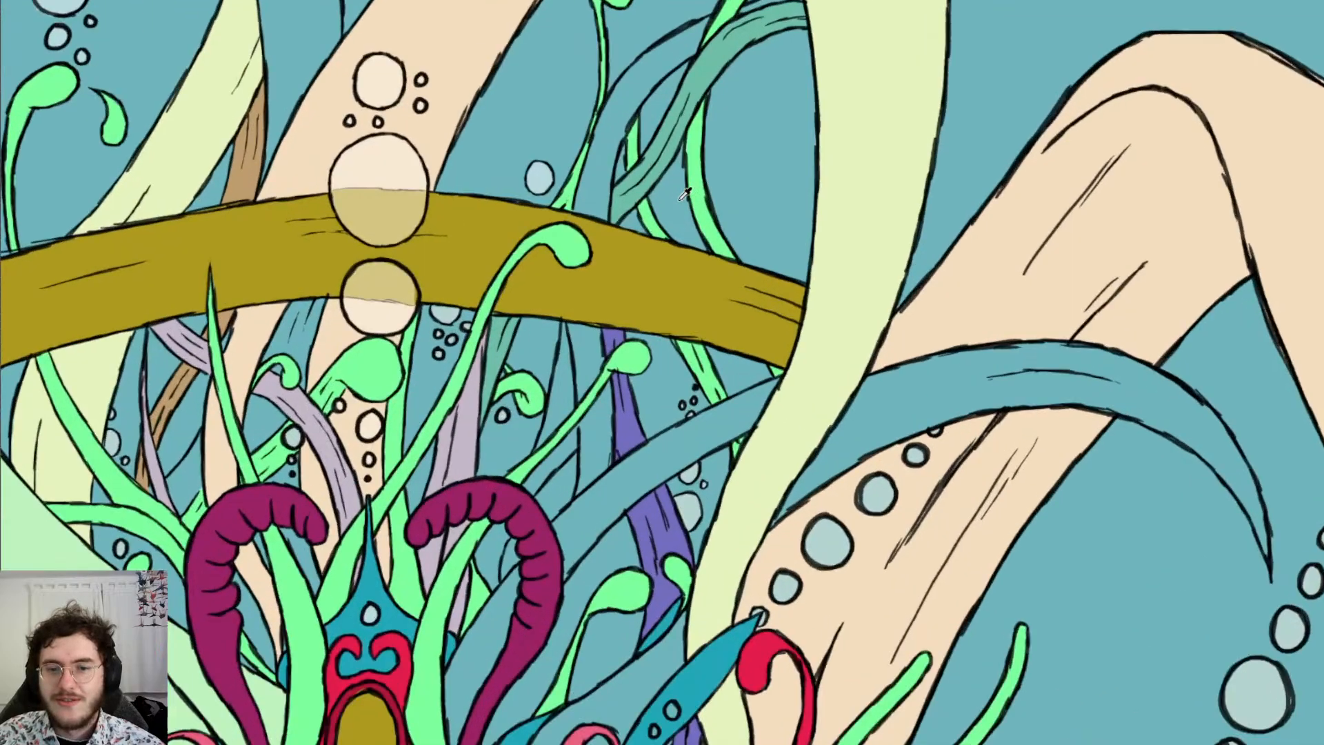
pyautogui.scroll(-1, 586, 447)
pyautogui.scroll(2, 599, 391)
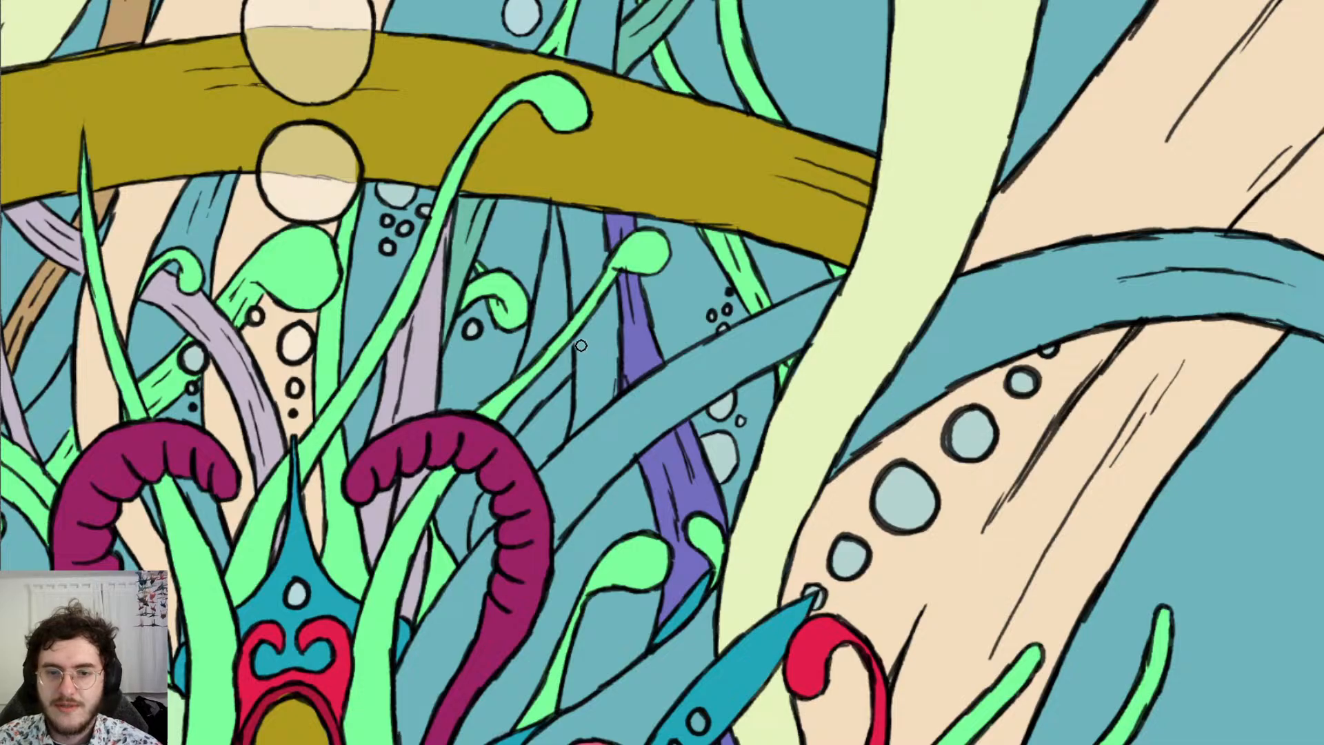
pyautogui.moveTo(580, 346)
pyautogui.mouseDown()
pyautogui.moveTo(607, 302)
pyautogui.moveTo(580, 399)
pyautogui.moveTo(605, 323)
pyautogui.moveTo(601, 373)
pyautogui.moveTo(613, 334)
pyautogui.moveTo(615, 311)
pyautogui.moveTo(582, 417)
pyautogui.moveTo(600, 384)
pyautogui.moveTo(610, 393)
pyautogui.mouseUp()
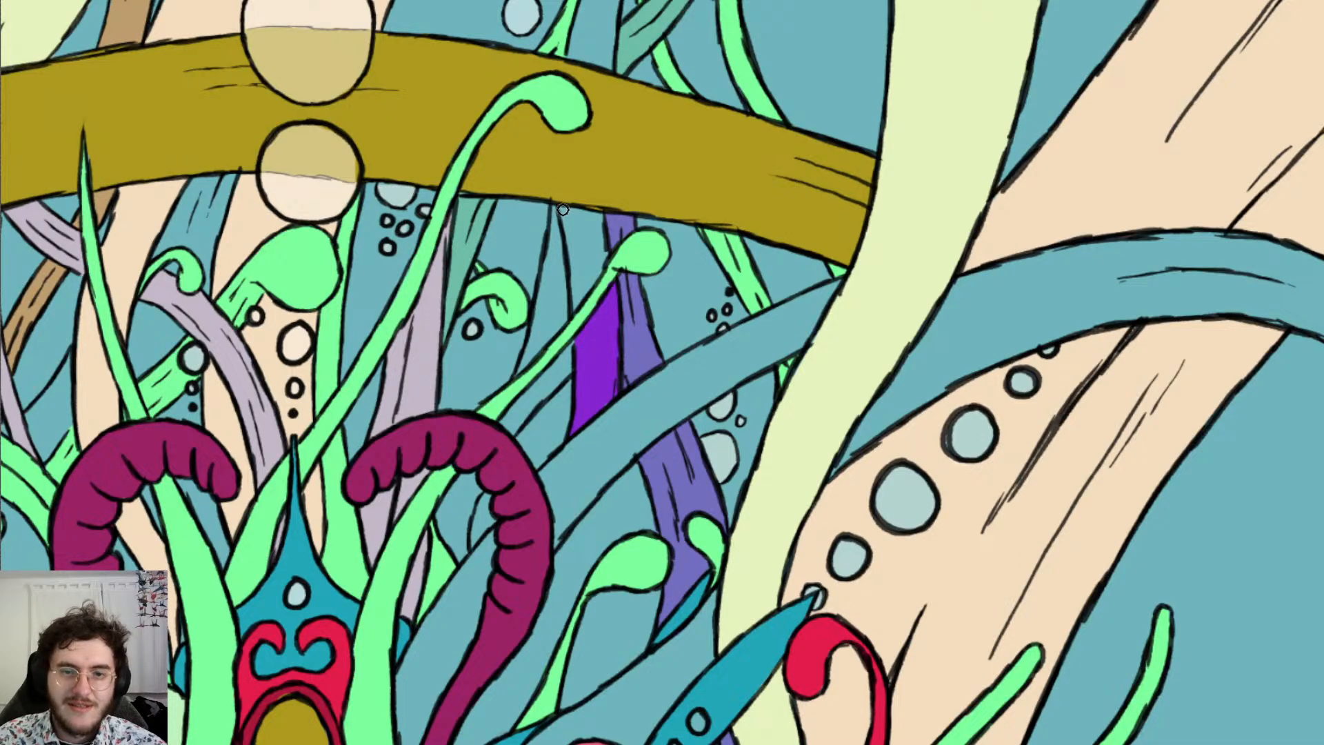
pyautogui.moveTo(565, 216)
pyautogui.mouseDown()
pyautogui.moveTo(594, 210)
pyautogui.moveTo(587, 279)
pyautogui.moveTo(598, 263)
pyautogui.mouseUp()
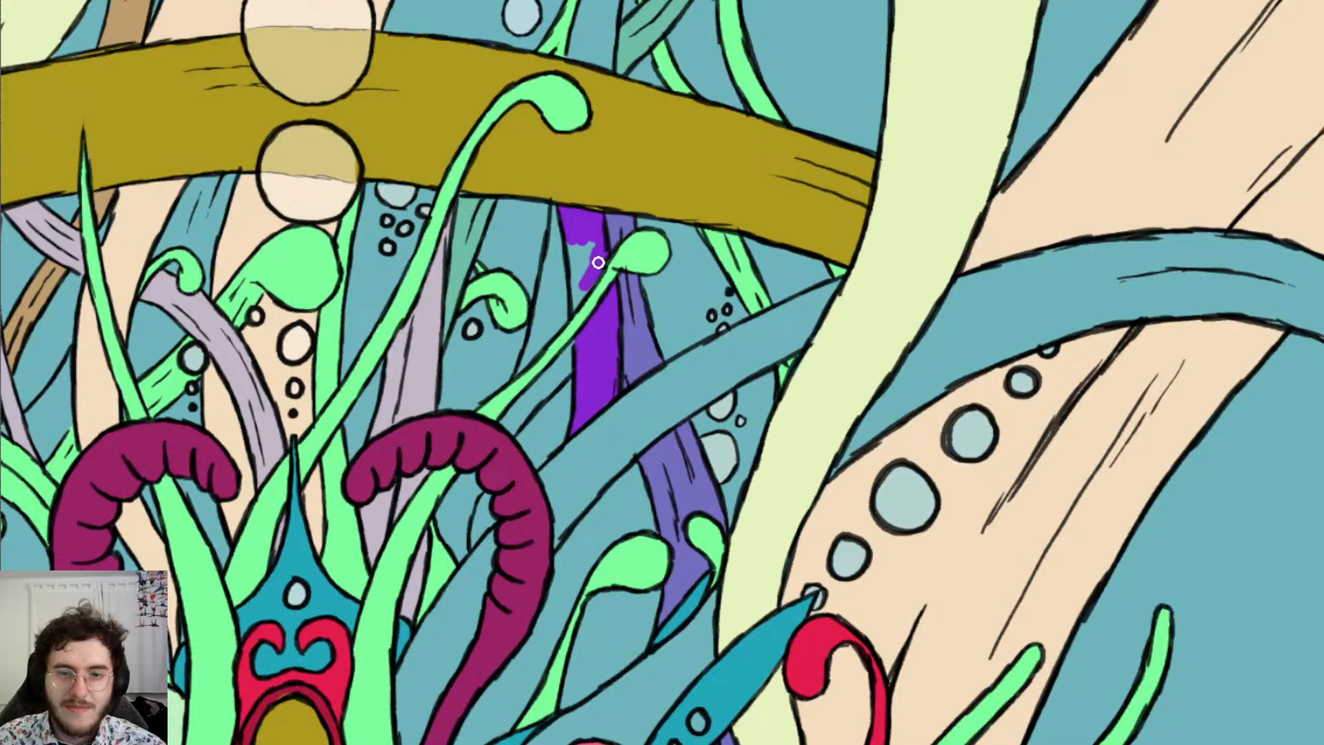
pyautogui.moveTo(568, 312)
pyautogui.mouseDown()
pyautogui.moveTo(591, 232)
pyautogui.moveTo(568, 234)
pyautogui.mouseUp()
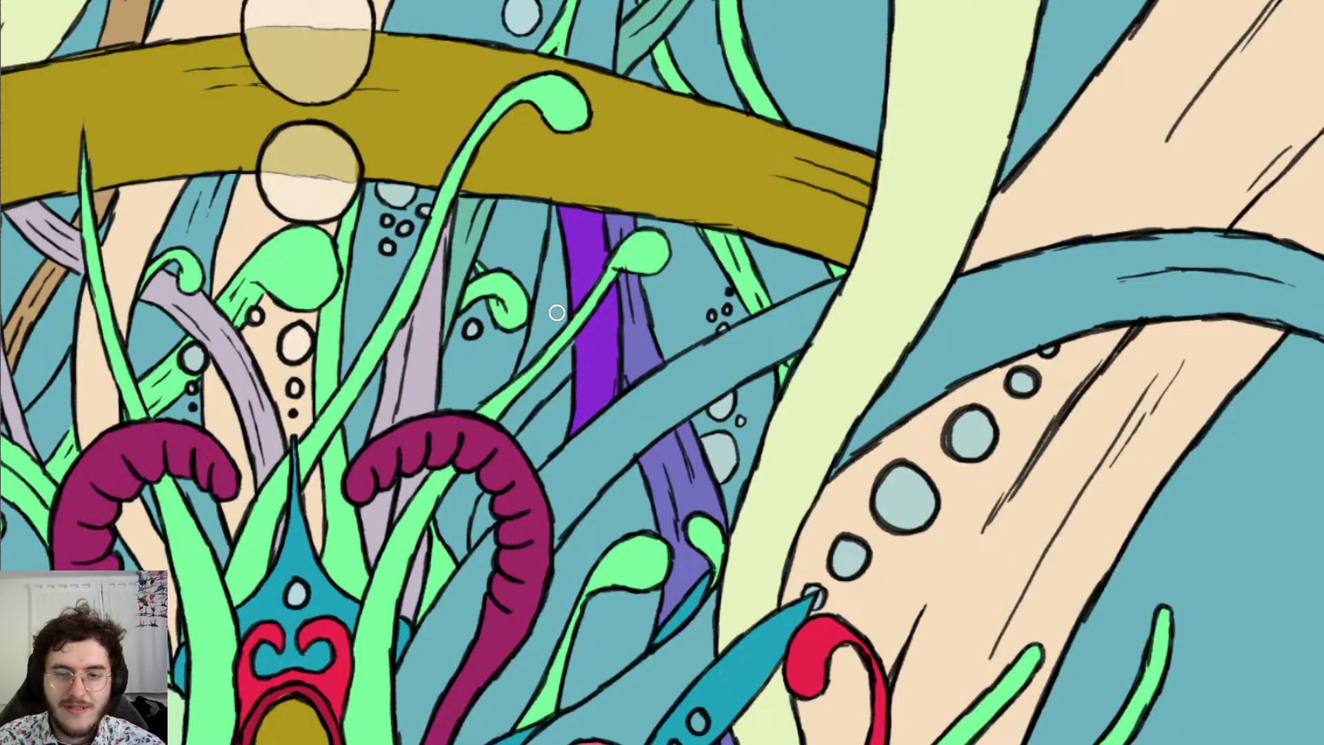
# Paint the same strand's curved part above the golden ring in purple, up to the crossing bright green tendril
pyautogui.scroll(-4, 524, 301)
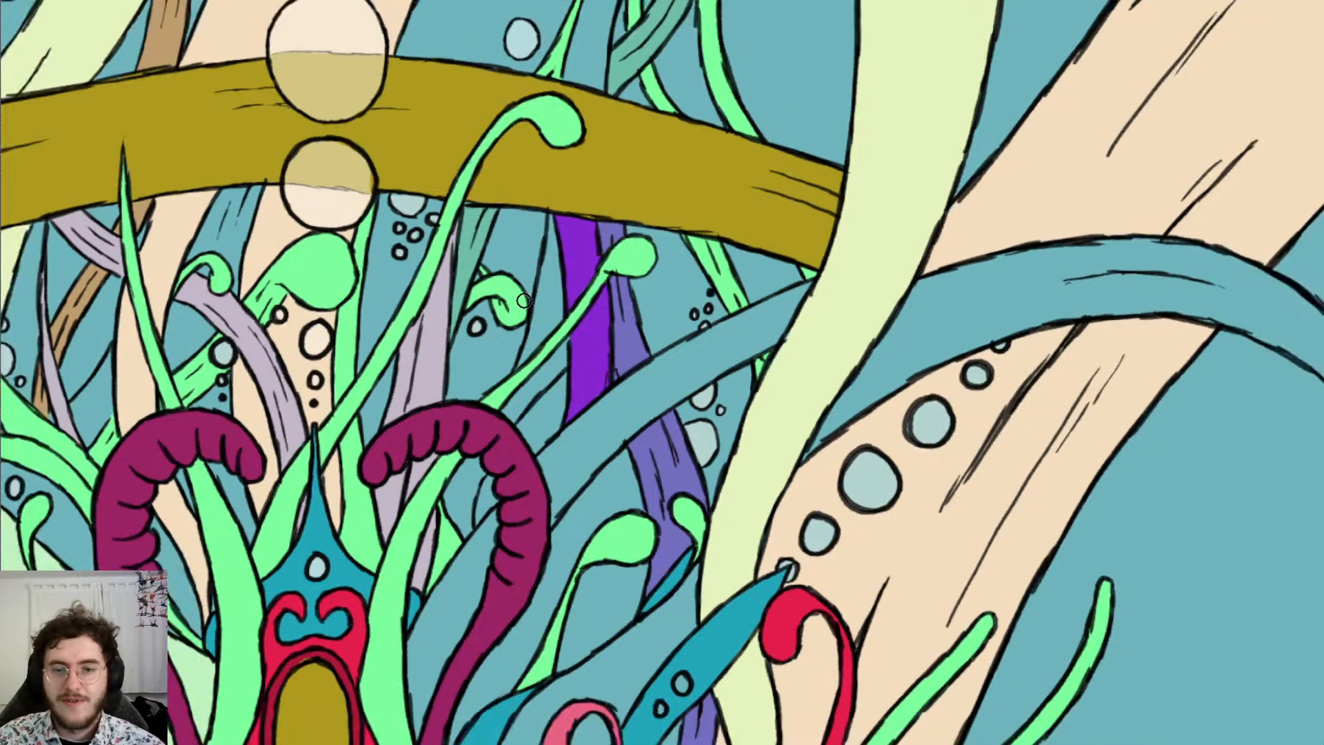
pyautogui.scroll(4, 569, 106)
pyautogui.scroll(3, 614, 108)
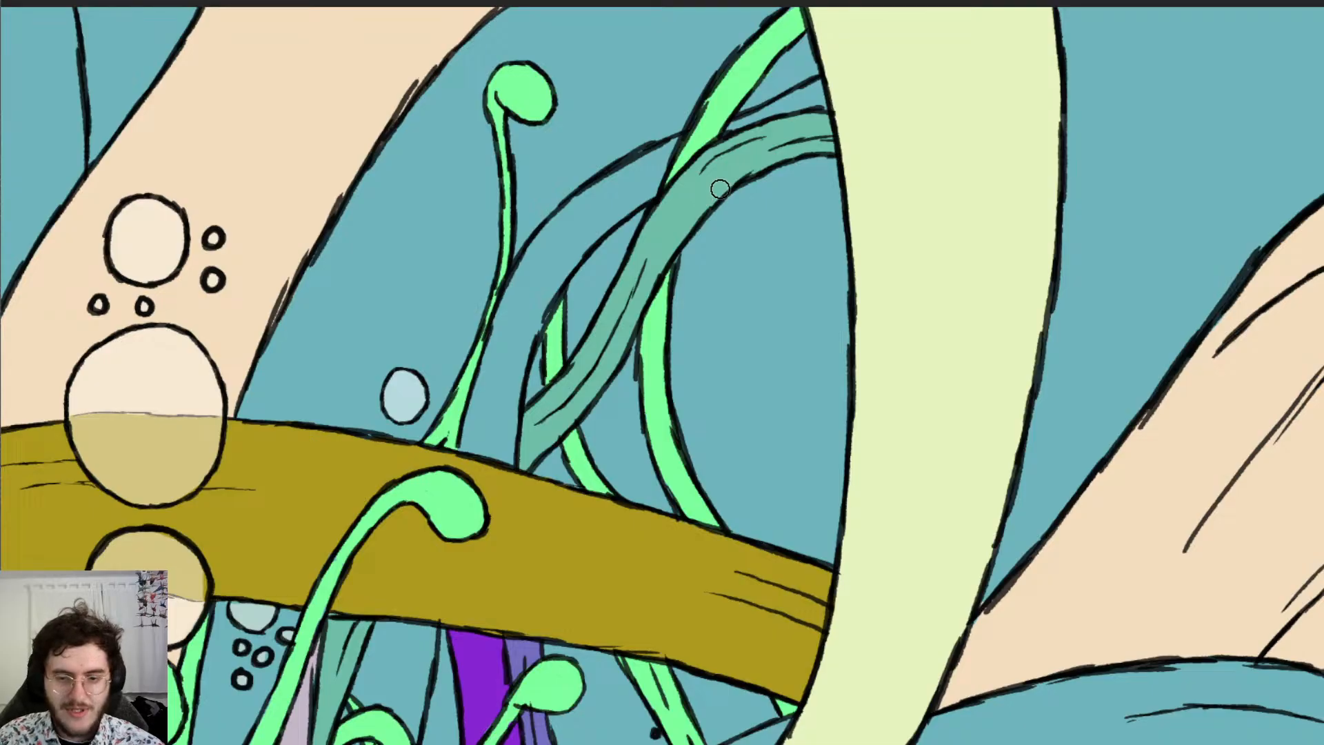
pyautogui.scroll(-1, 717, 183)
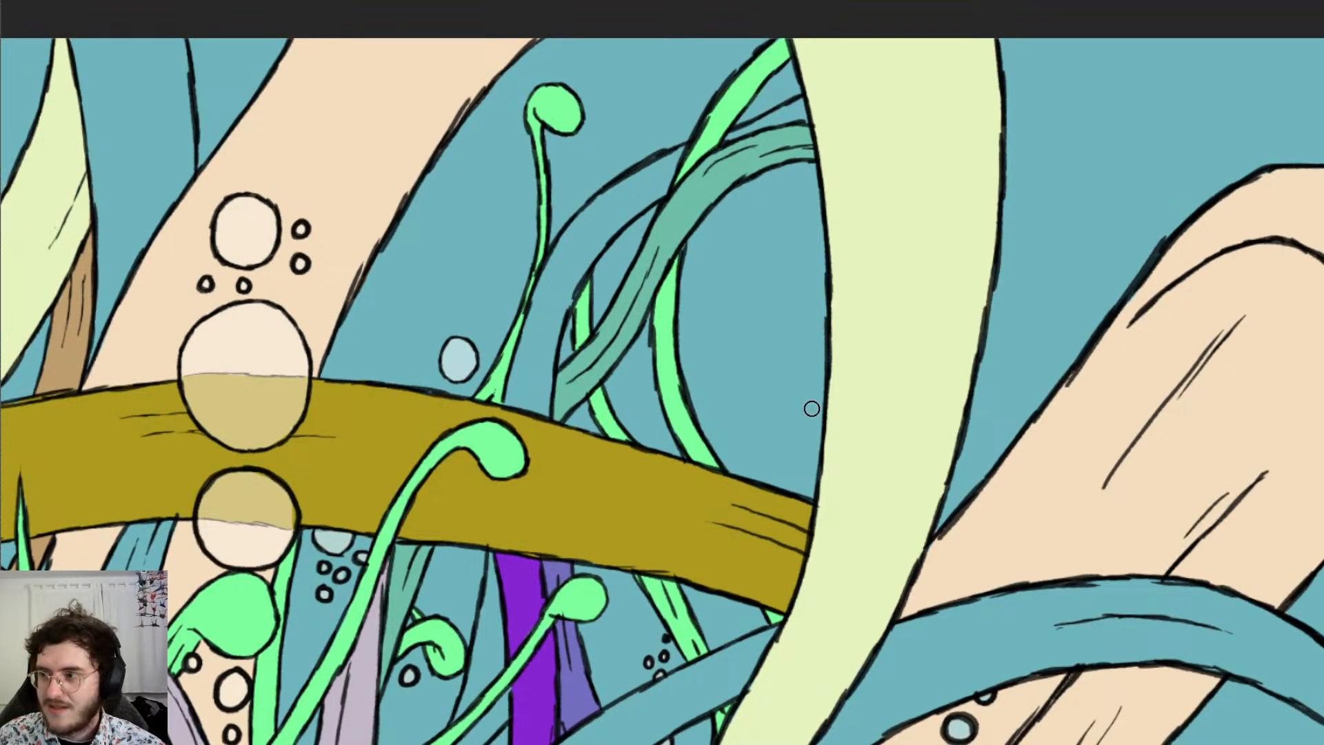
pyautogui.scroll(1, 729, 301)
pyautogui.scroll(1, 565, 253)
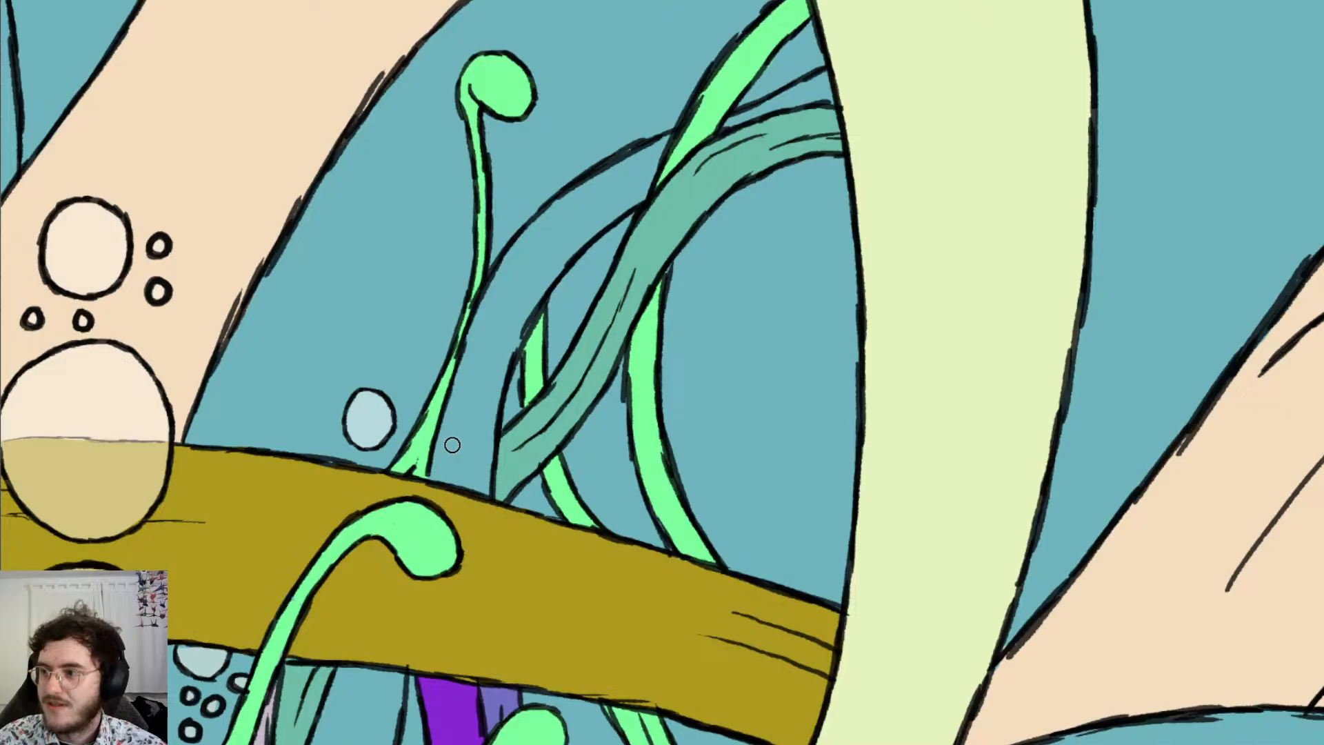
pyautogui.moveTo(451, 446)
pyautogui.mouseDown()
pyautogui.moveTo(445, 468)
pyautogui.moveTo(443, 435)
pyautogui.moveTo(440, 476)
pyautogui.moveTo(442, 463)
pyautogui.moveTo(456, 476)
pyautogui.moveTo(476, 441)
pyautogui.moveTo(480, 471)
pyautogui.moveTo(511, 308)
pyautogui.moveTo(484, 397)
pyautogui.moveTo(493, 310)
pyautogui.moveTo(458, 393)
pyautogui.moveTo(503, 275)
pyautogui.moveTo(508, 287)
pyautogui.moveTo(544, 218)
pyautogui.moveTo(558, 219)
pyautogui.moveTo(524, 301)
pyautogui.moveTo(612, 201)
pyautogui.moveTo(635, 195)
pyautogui.moveTo(567, 219)
pyautogui.moveTo(581, 192)
pyautogui.moveTo(668, 135)
pyautogui.moveTo(642, 178)
pyautogui.mouseUp()
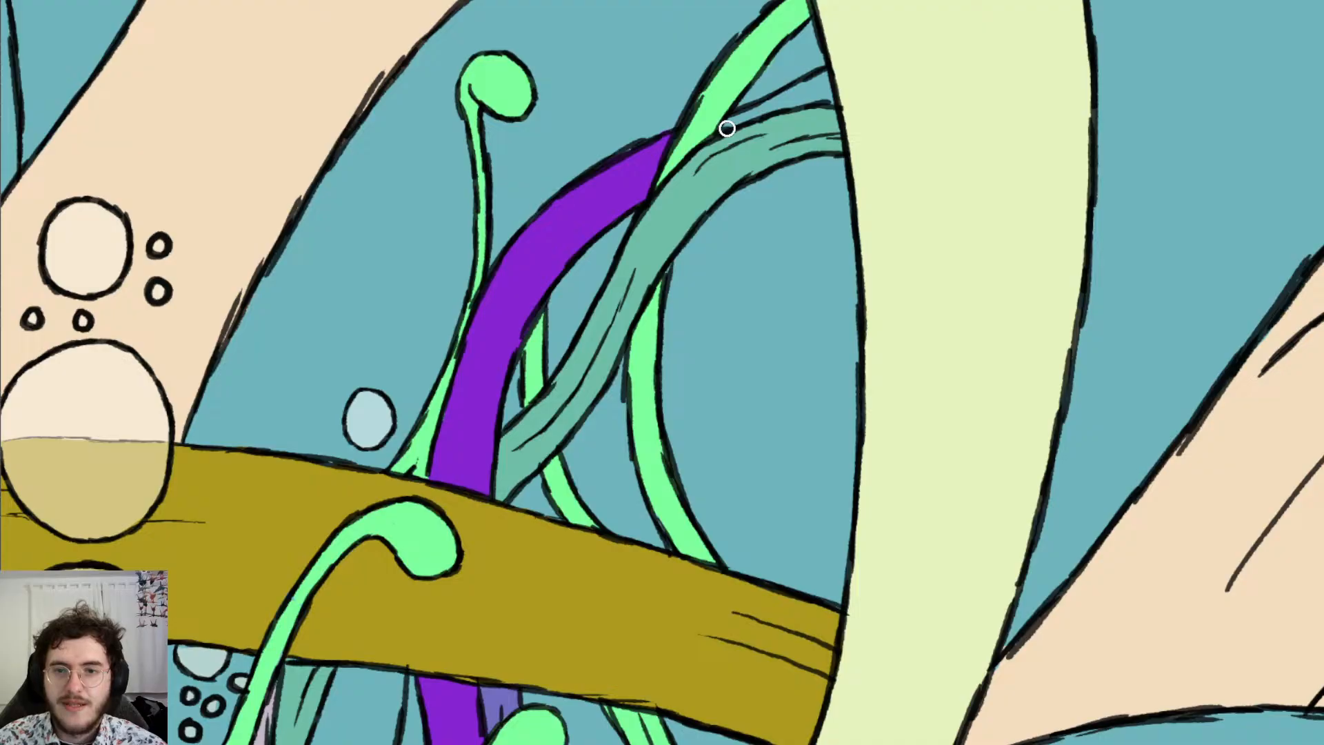
# Fill the strand's end between the bright green tendril and the pale yellow tentacle in purple, cleaning the paint spilled over the yellow edge
pyautogui.moveTo(727, 128)
pyautogui.mouseDown()
pyautogui.moveTo(824, 77)
pyautogui.moveTo(800, 95)
pyautogui.moveTo(838, 99)
pyautogui.moveTo(841, 120)
pyautogui.mouseUp()
pyautogui.press('e')
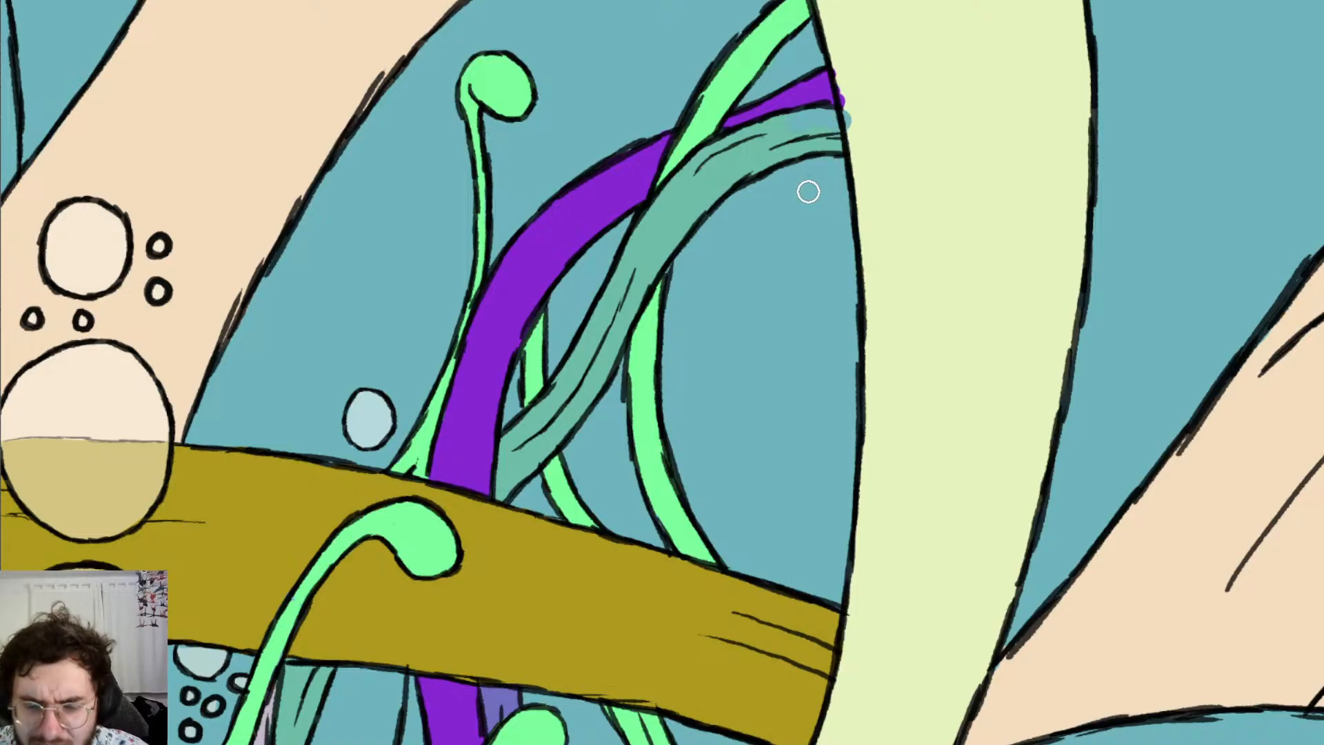
pyautogui.hotkey('ctrl', 'z')
pyautogui.hotkey('ctrl', 'z')
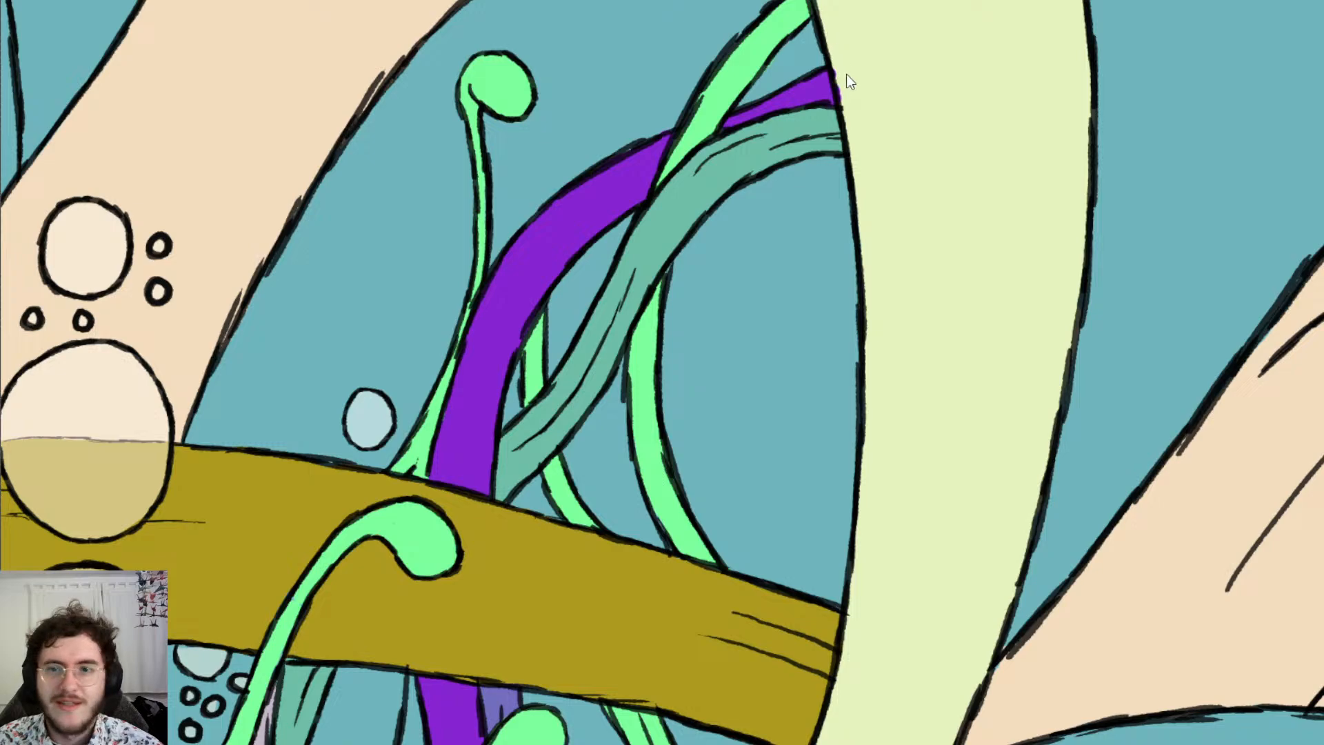
pyautogui.moveTo(844, 59); pyautogui.dragTo(852, 104)
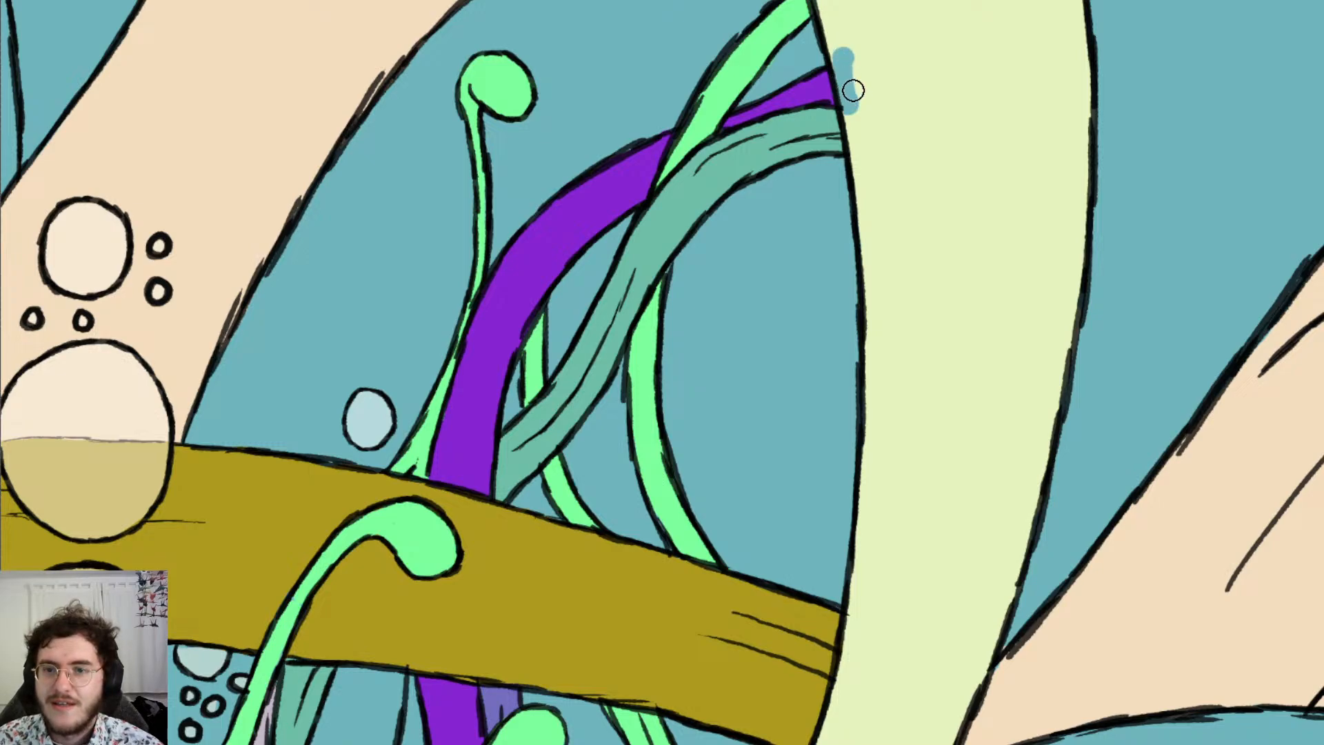
pyautogui.keyDown('alt'); pyautogui.click(892, 96); pyautogui.keyUp('alt')
pyautogui.moveTo(848, 50); pyautogui.dragTo(857, 116)
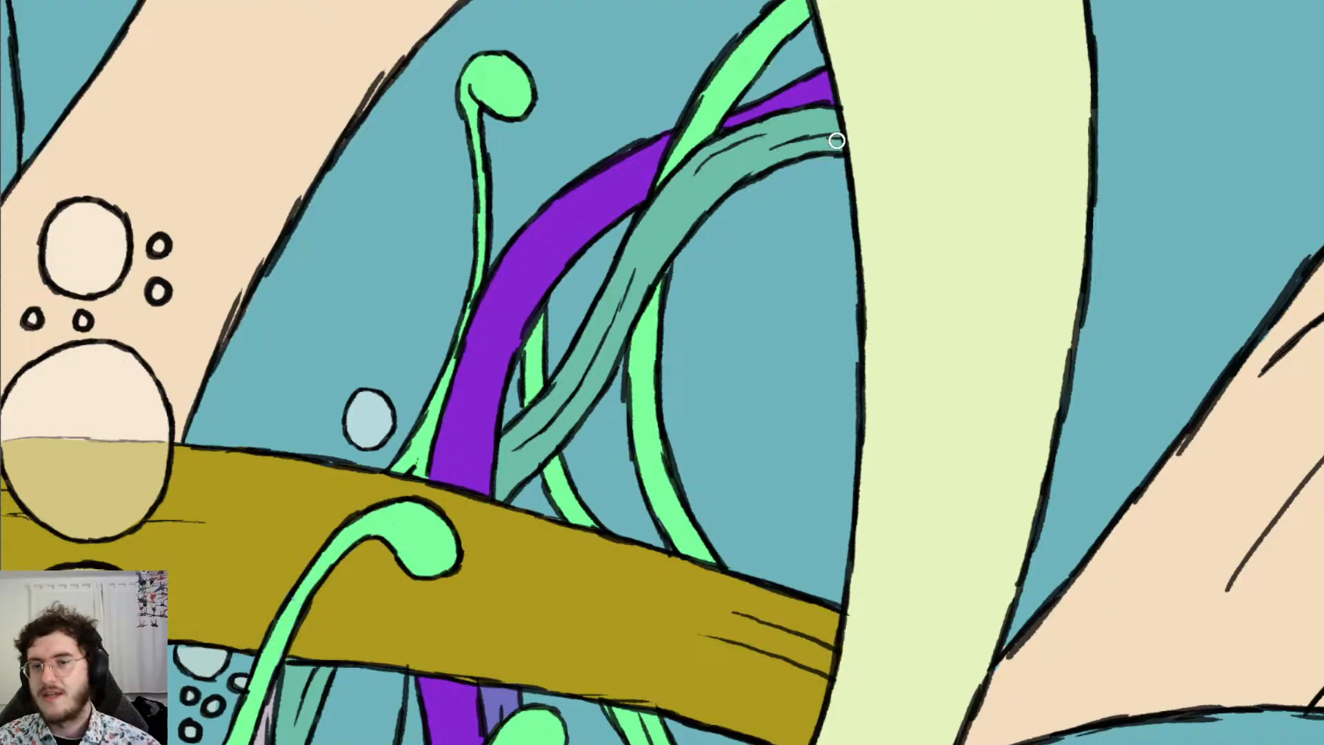
# Examine the strands above and behind the headdress to find tentacles that are still uncoloured
pyautogui.scroll(-3, 838, 139)
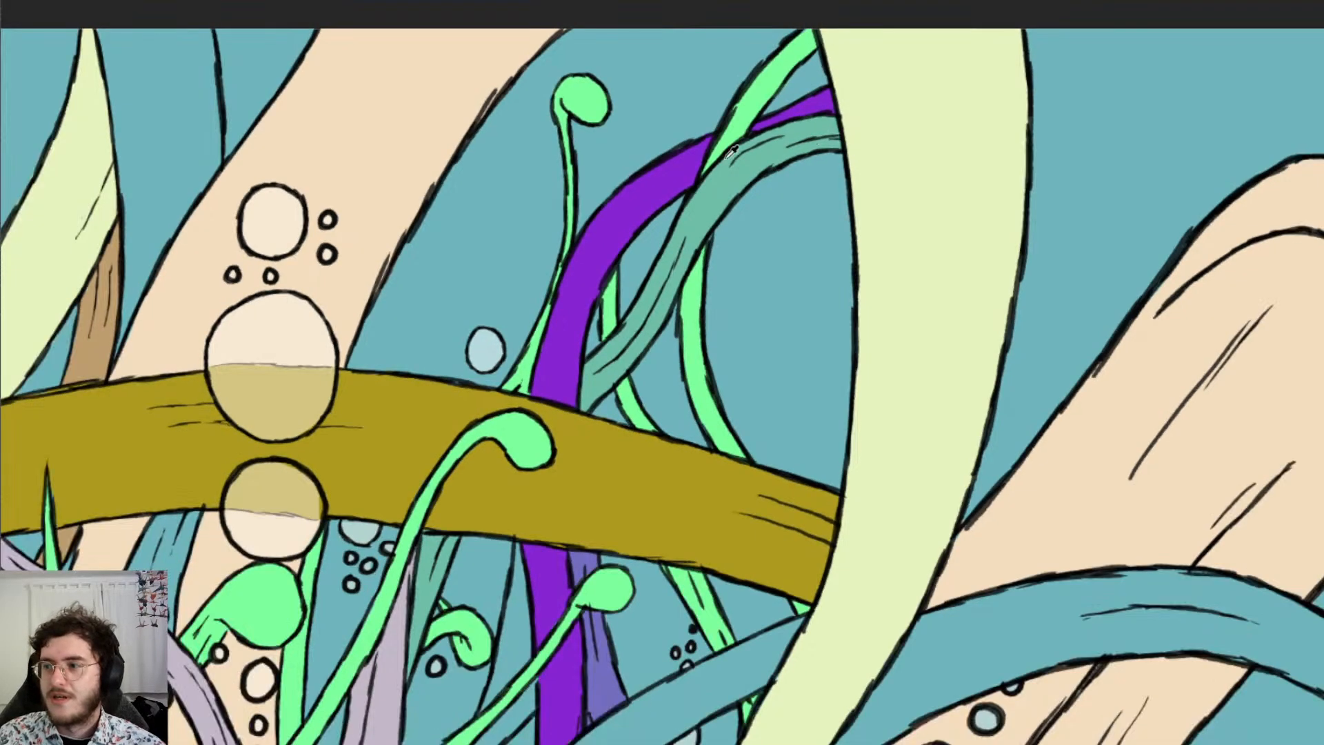
pyautogui.scroll(-3, 690, 171)
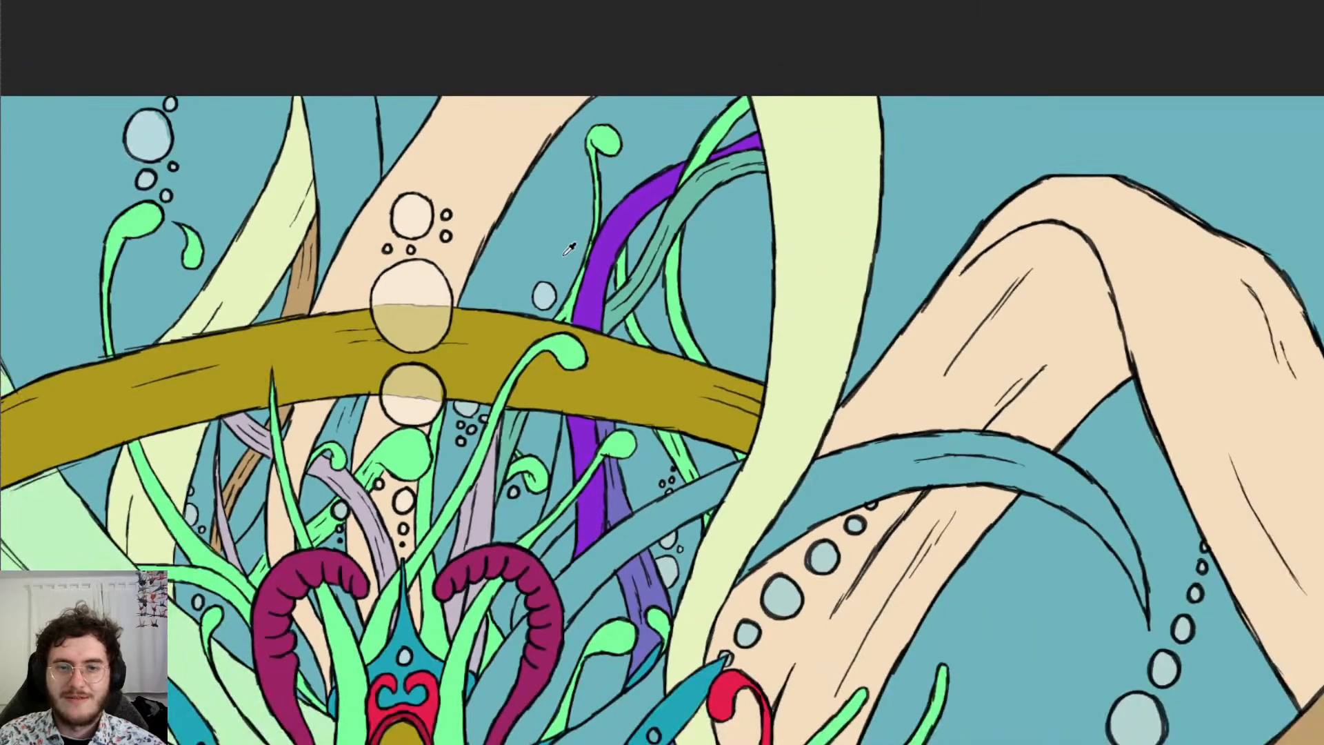
pyautogui.scroll(-5, 525, 275)
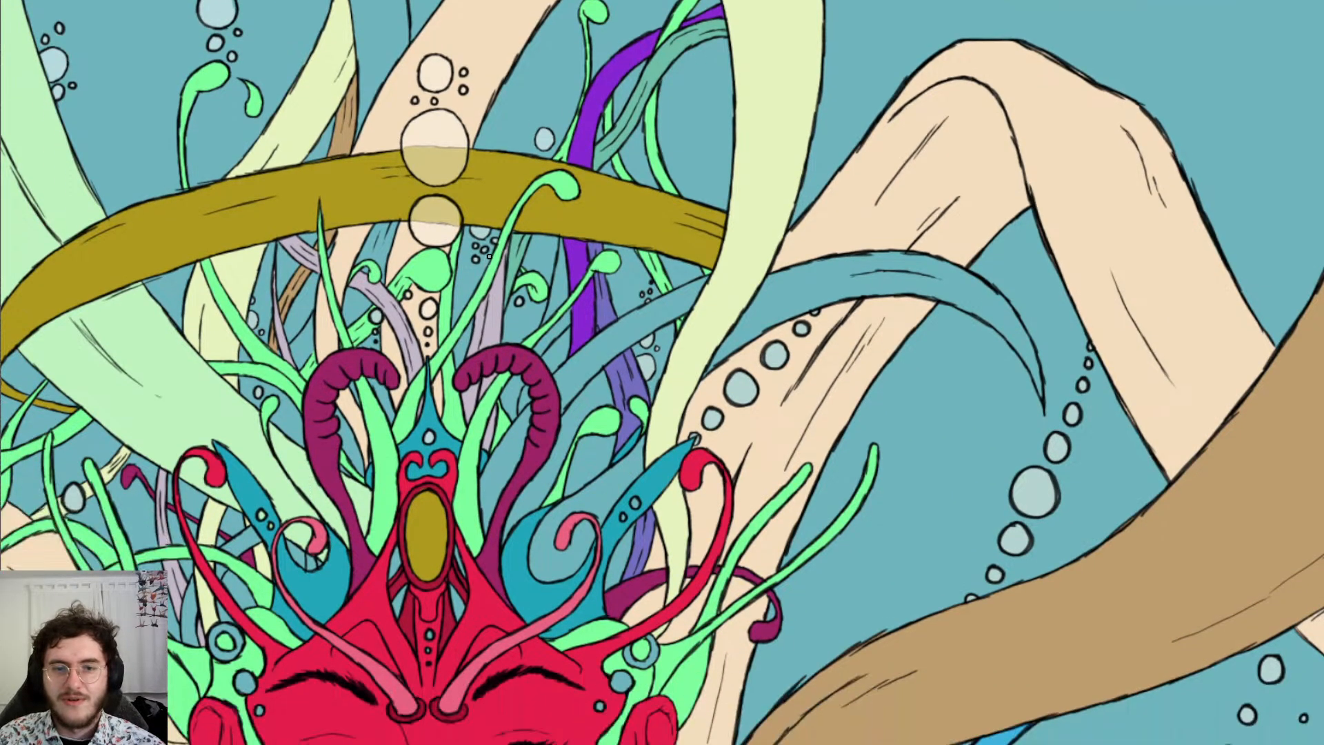
pyautogui.scroll(2, 492, 251)
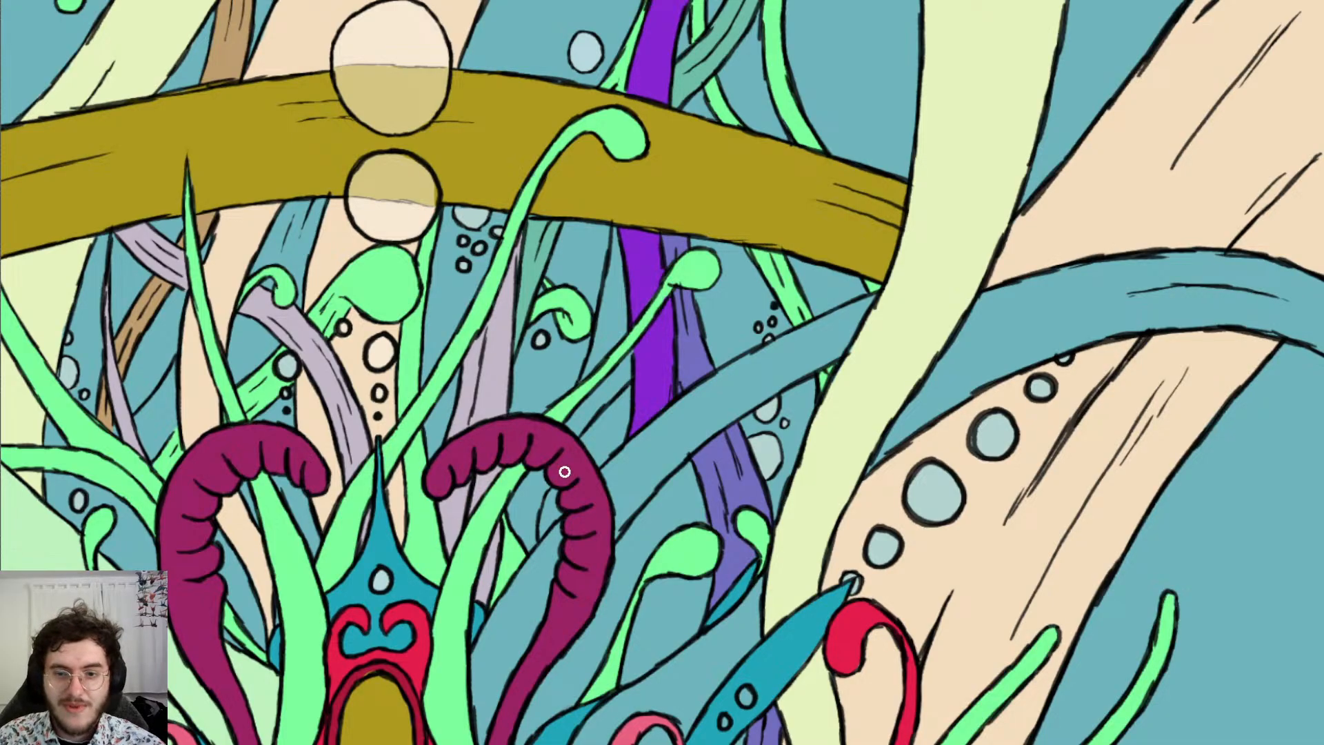
pyautogui.scroll(-3, 564, 472)
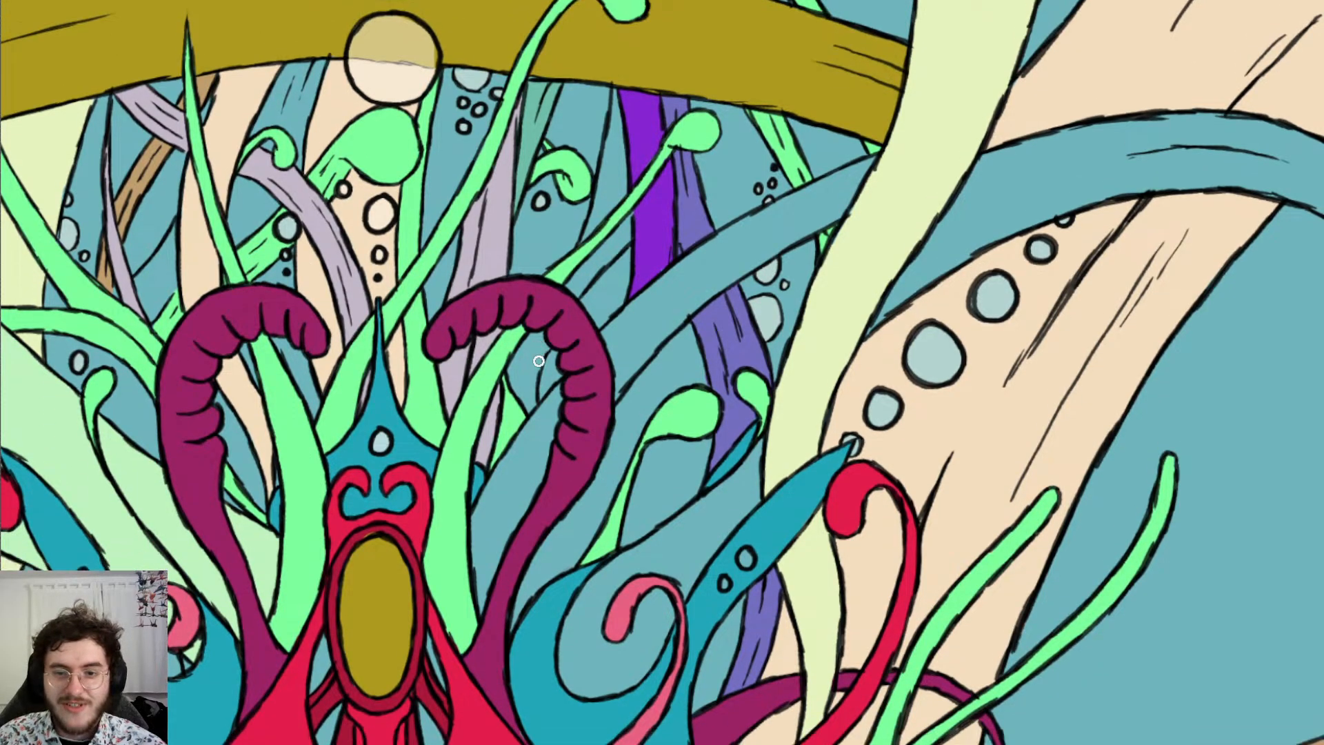
pyautogui.scroll(-5, 539, 360)
pyautogui.scroll(-2, 517, 460)
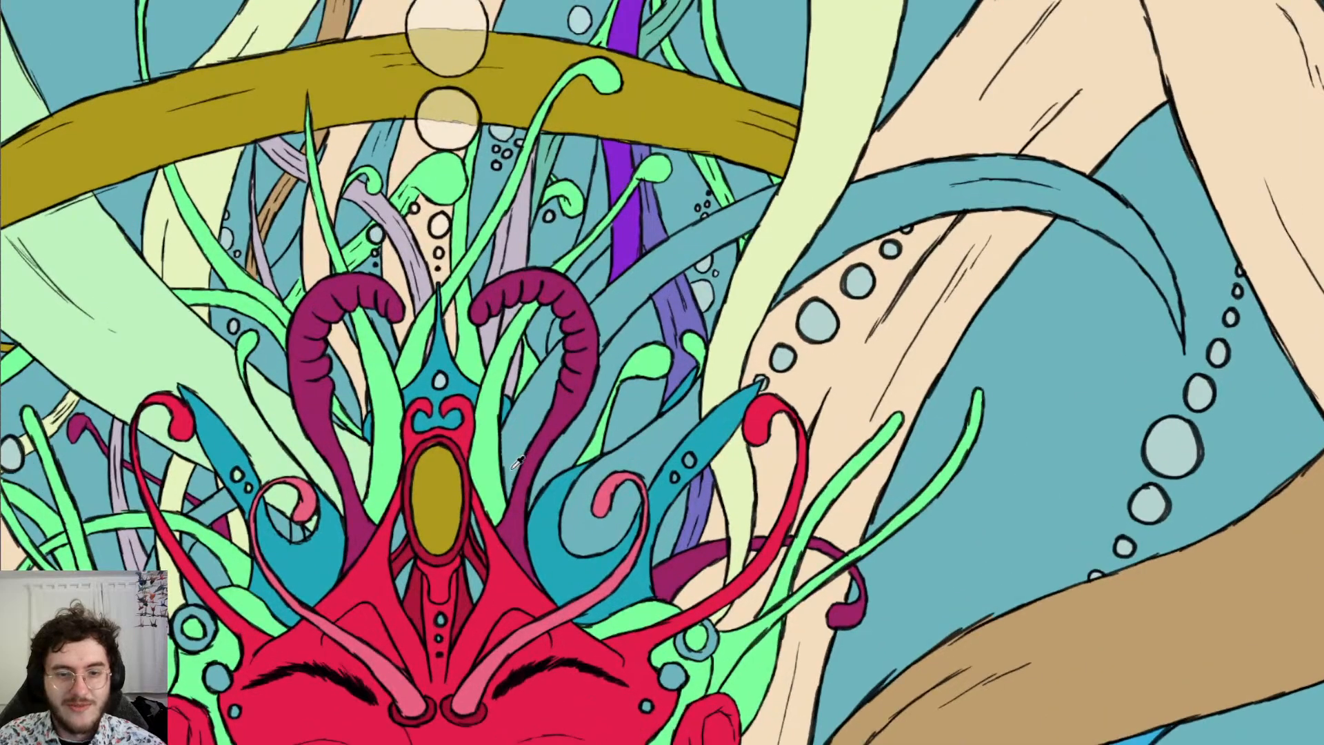
pyautogui.scroll(2, 511, 469)
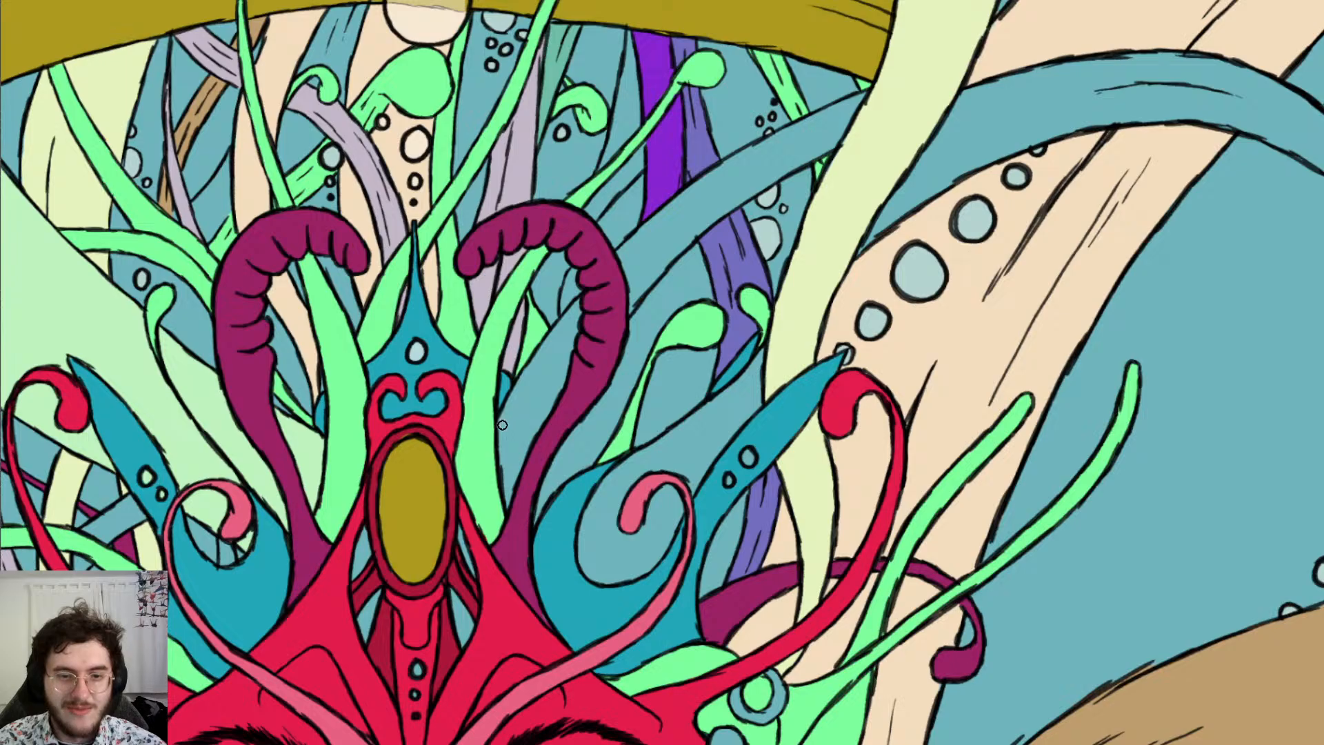
pyautogui.moveTo(501, 425); pyautogui.dragTo(527, 372)
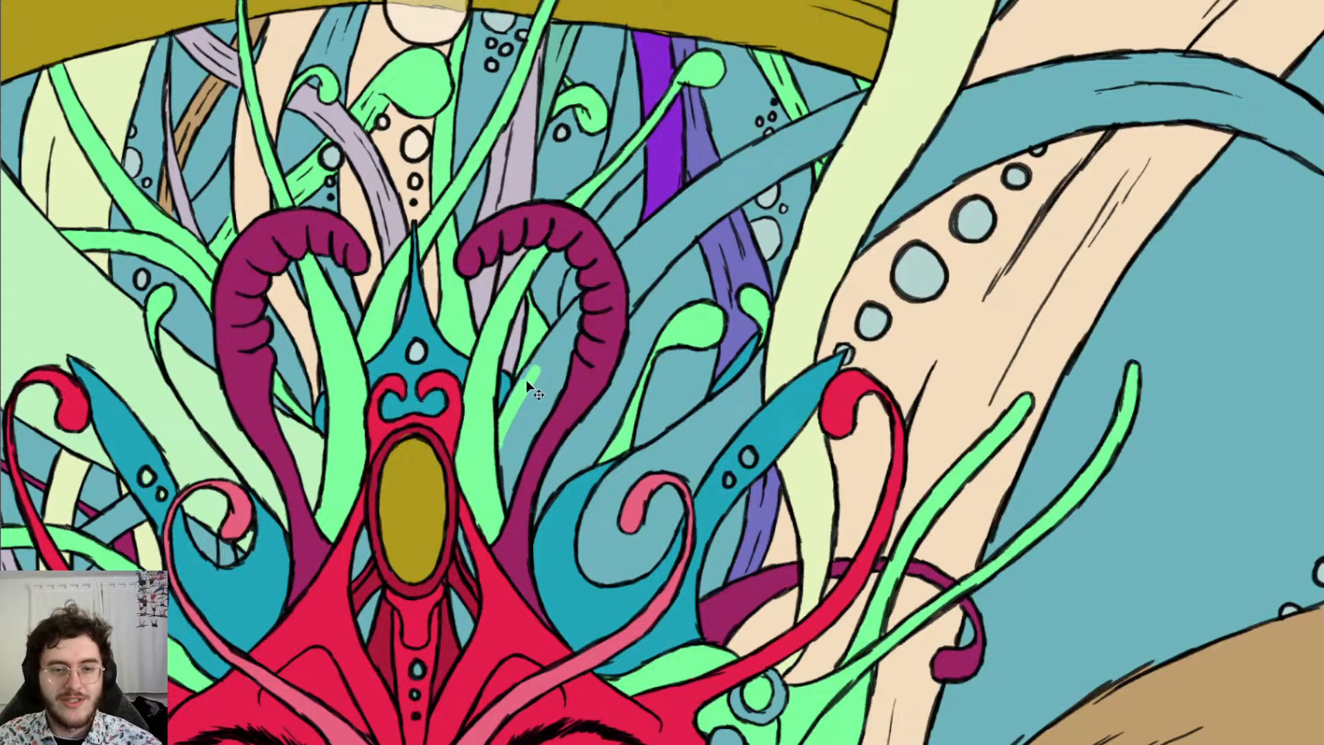
pyautogui.hotkey('ctrl', 'z')
pyautogui.hotkey('ctrl', 'z')
pyautogui.hotkey('ctrl', 'z')
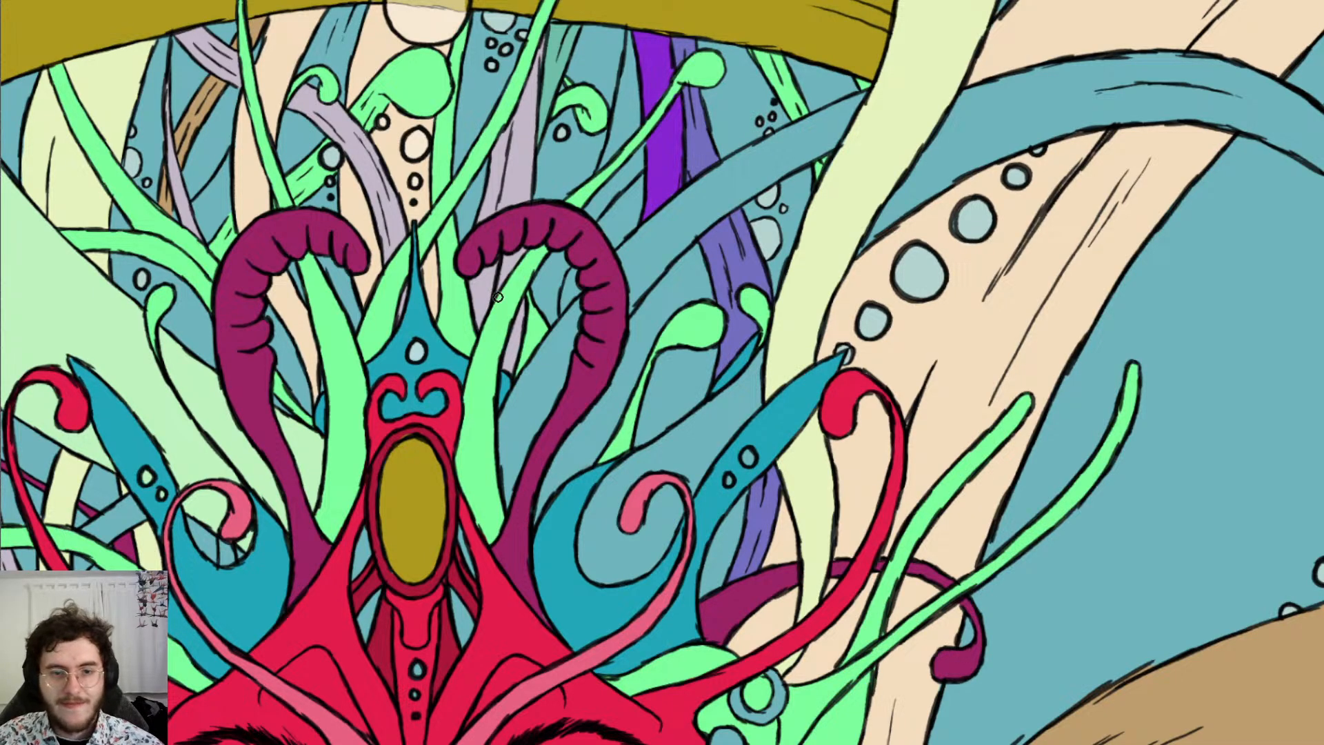
# Paint the curved strand above the left ear in purple, behind the pale yellow and bright green strands up to the teal blade
pyautogui.scroll(-3, 362, 242)
pyautogui.moveTo(204, 252); pyautogui.dragTo(349, 246)
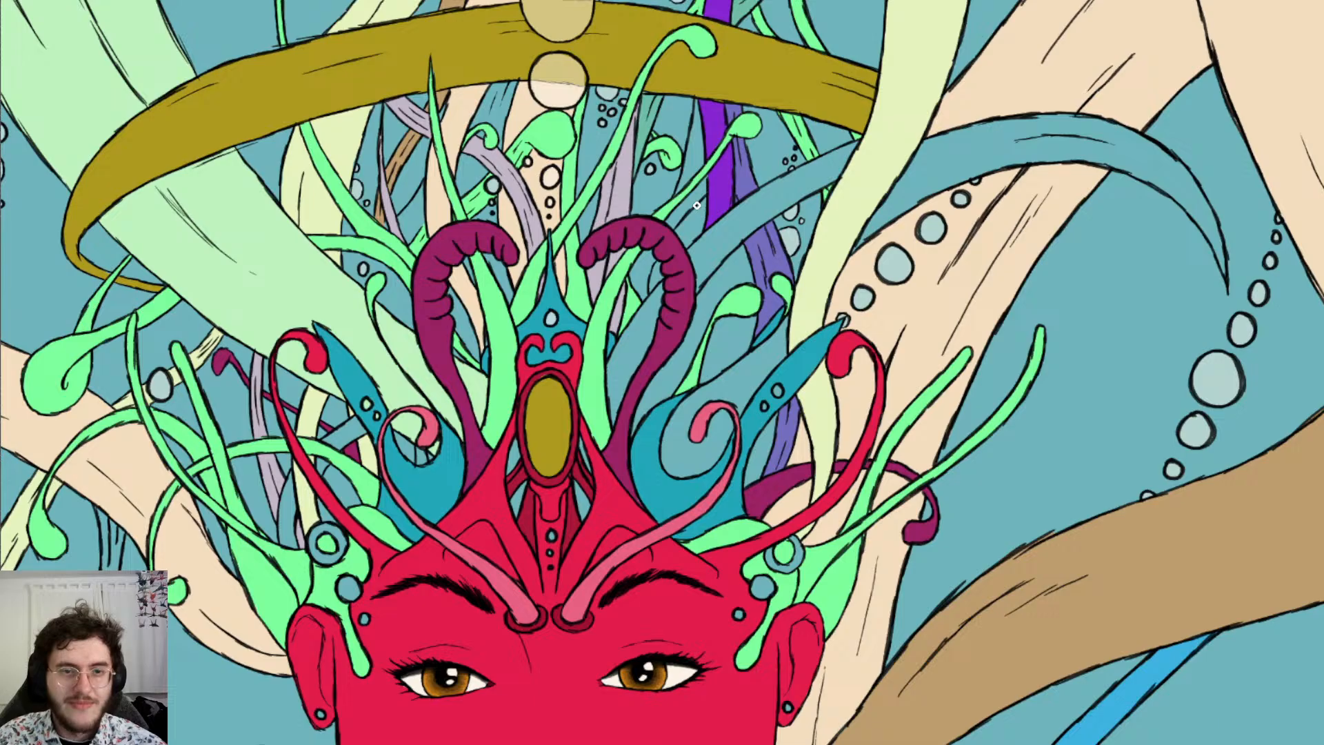
pyautogui.scroll(-3, 312, 318)
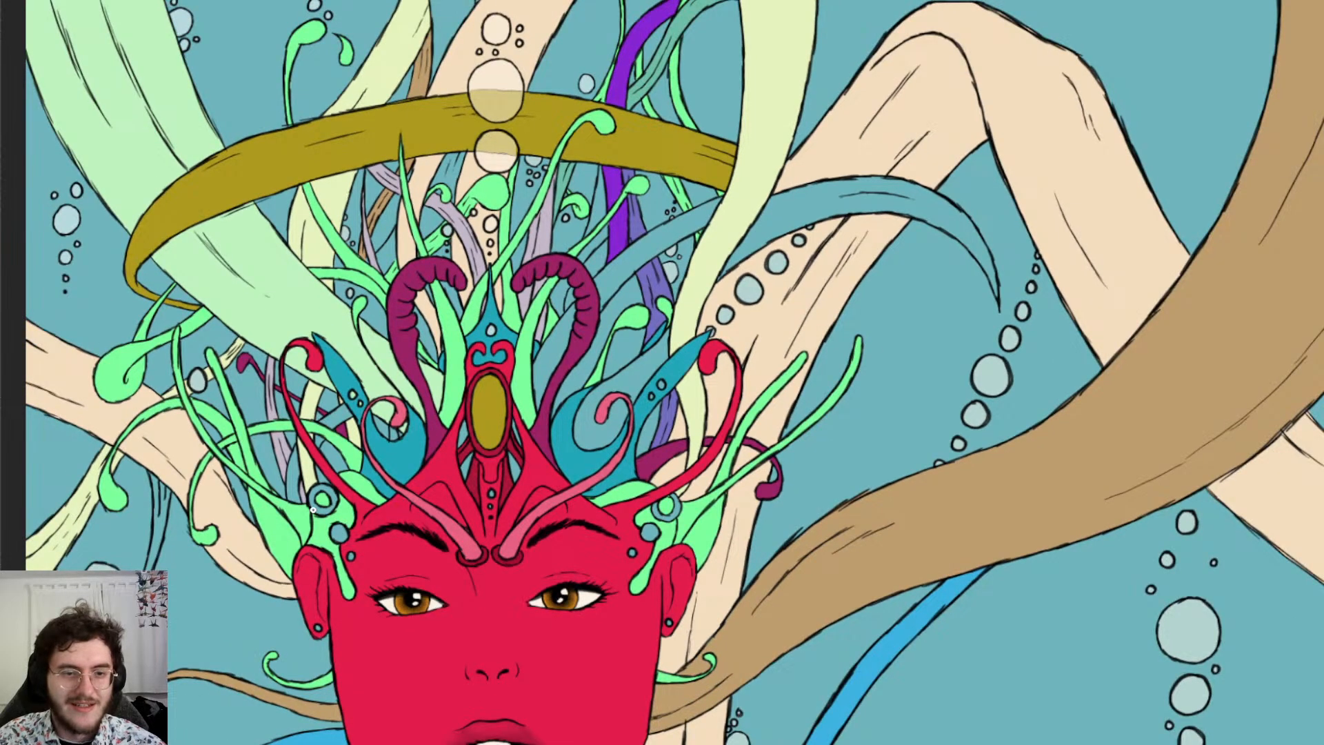
pyautogui.scroll(-2, 312, 509)
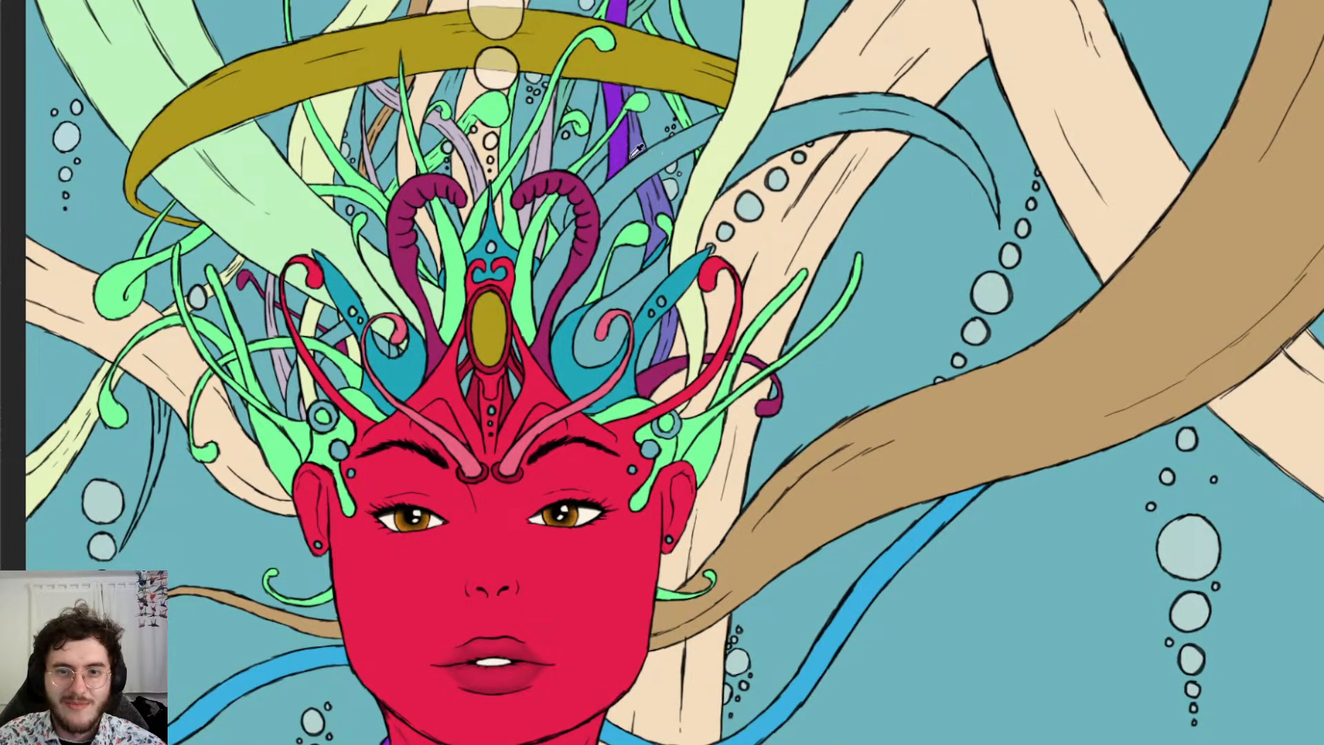
pyautogui.scroll(1, 179, 399)
pyautogui.scroll(2, 187, 401)
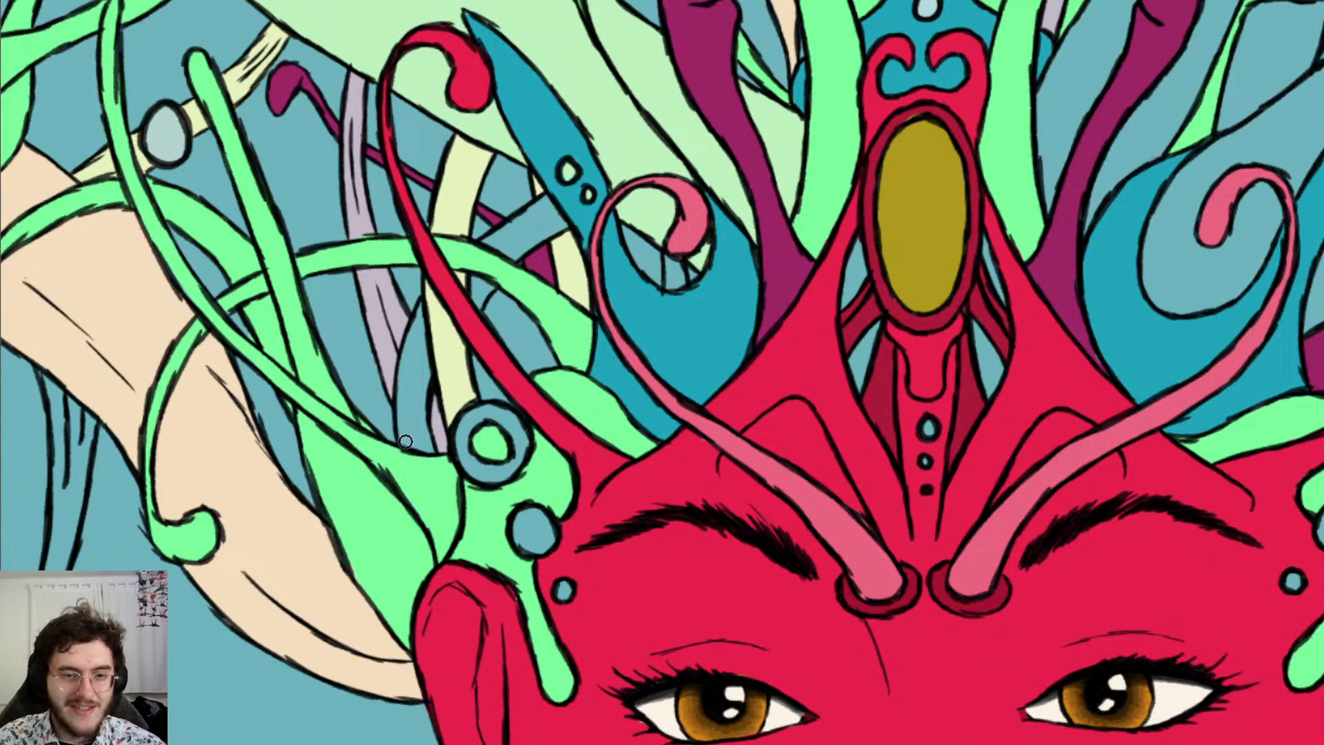
pyautogui.moveTo(404, 438)
pyautogui.mouseDown()
pyautogui.moveTo(427, 451)
pyautogui.moveTo(414, 412)
pyautogui.moveTo(420, 430)
pyautogui.moveTo(421, 355)
pyautogui.mouseUp()
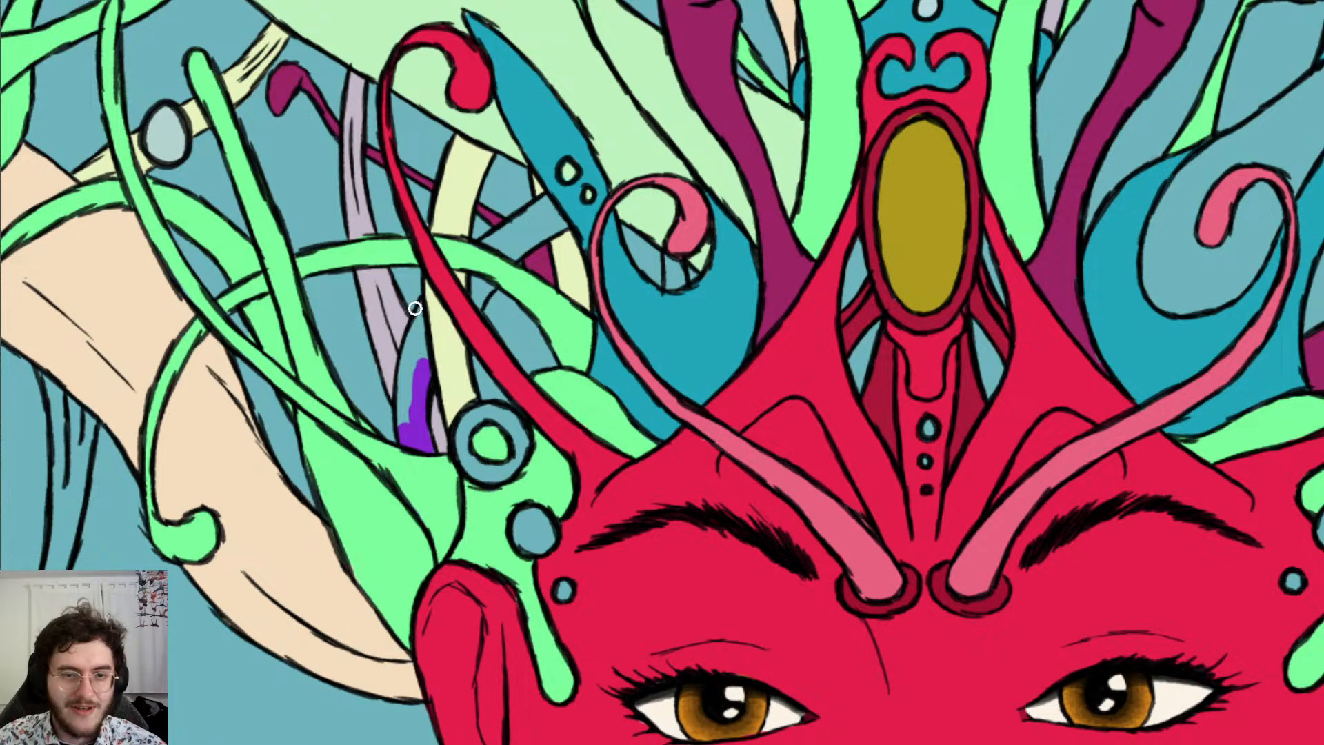
pyautogui.moveTo(418, 307)
pyautogui.mouseDown()
pyautogui.moveTo(404, 422)
pyautogui.moveTo(413, 299)
pyautogui.mouseUp()
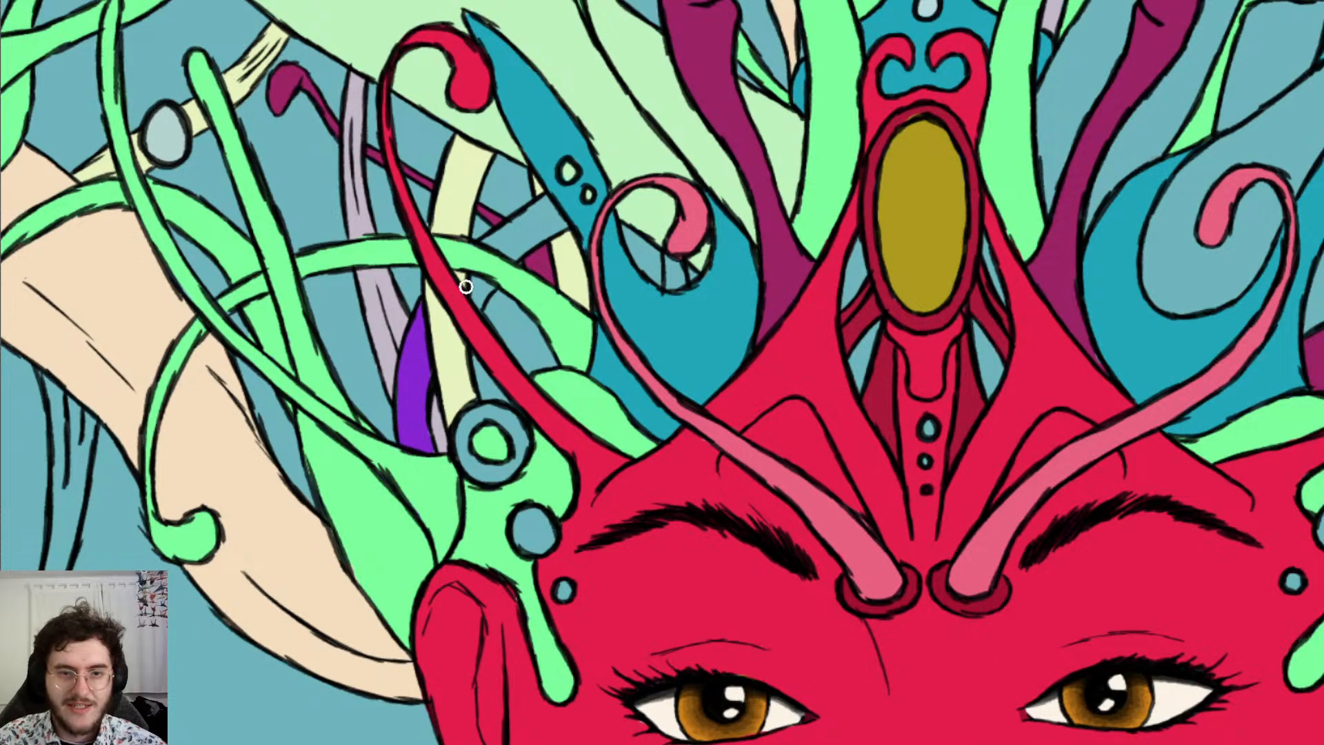
pyautogui.moveTo(475, 280)
pyautogui.mouseDown()
pyautogui.moveTo(481, 301)
pyautogui.moveTo(486, 289)
pyautogui.mouseUp()
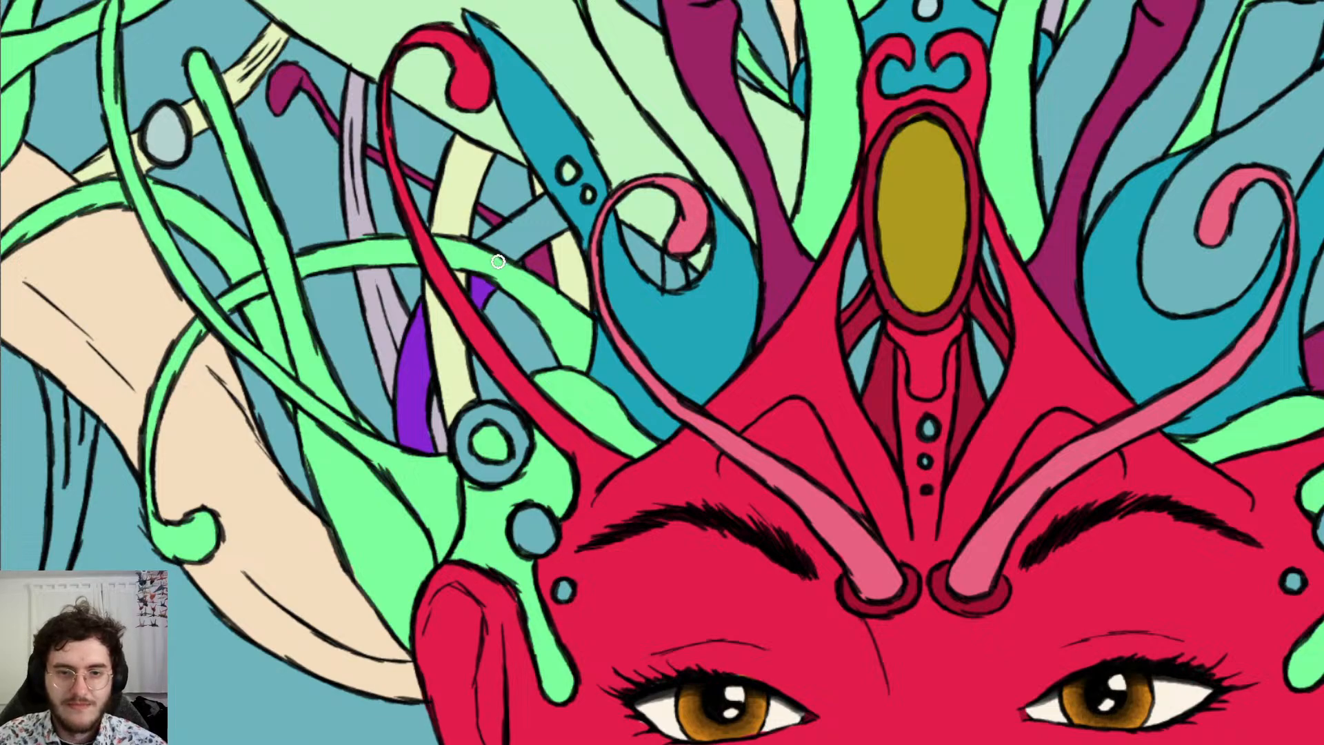
pyautogui.moveTo(487, 240)
pyautogui.mouseDown()
pyautogui.moveTo(516, 253)
pyautogui.moveTo(554, 224)
pyautogui.moveTo(545, 201)
pyautogui.moveTo(494, 242)
pyautogui.moveTo(518, 222)
pyautogui.moveTo(531, 219)
pyautogui.moveTo(523, 234)
pyautogui.moveTo(553, 223)
pyautogui.mouseUp()
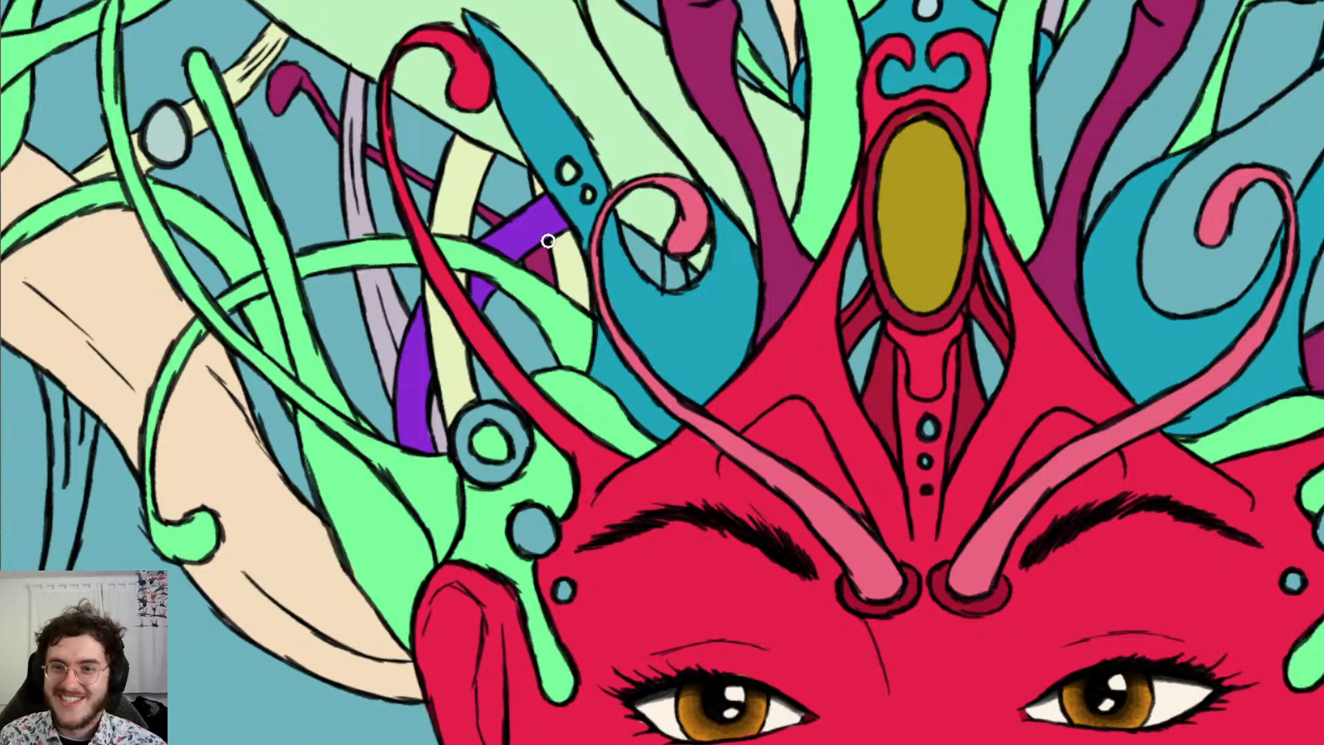
# Review the whole portrait and headdress to check how the purple strands balance with the other colours
pyautogui.scroll(-10, 548, 240)
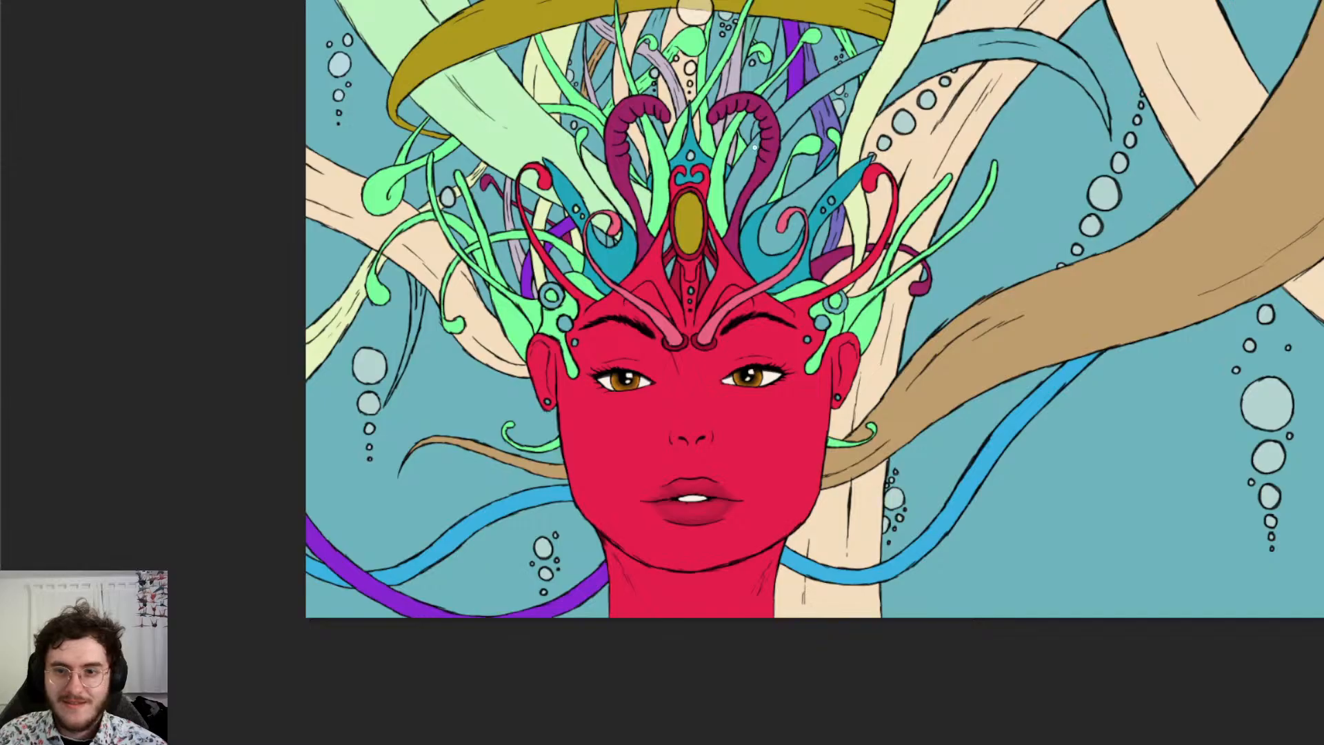
pyautogui.scroll(-3, 767, 148)
pyautogui.scroll(4, 397, 381)
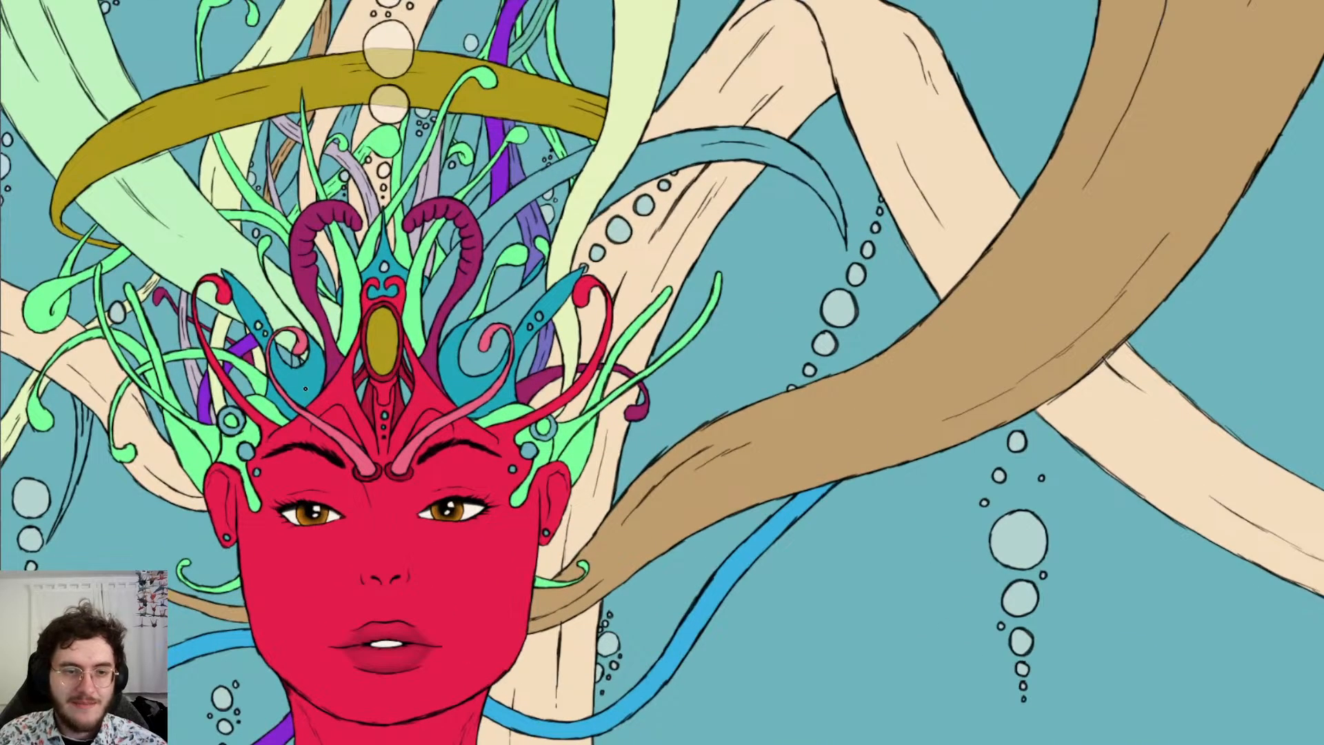
pyautogui.scroll(4, 305, 388)
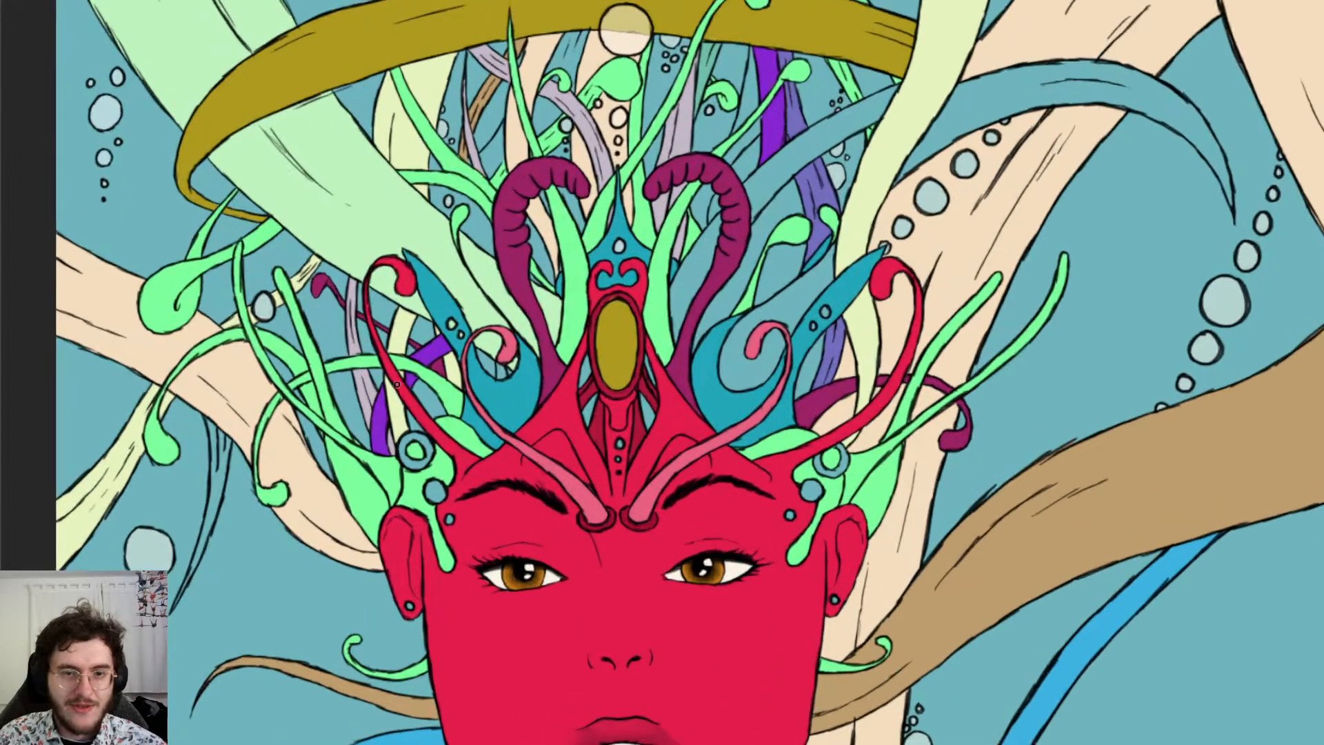
# Examine the headdress and the strands around the golden band to find background tentacles that are still uncoloured
pyautogui.scroll(3, 397, 384)
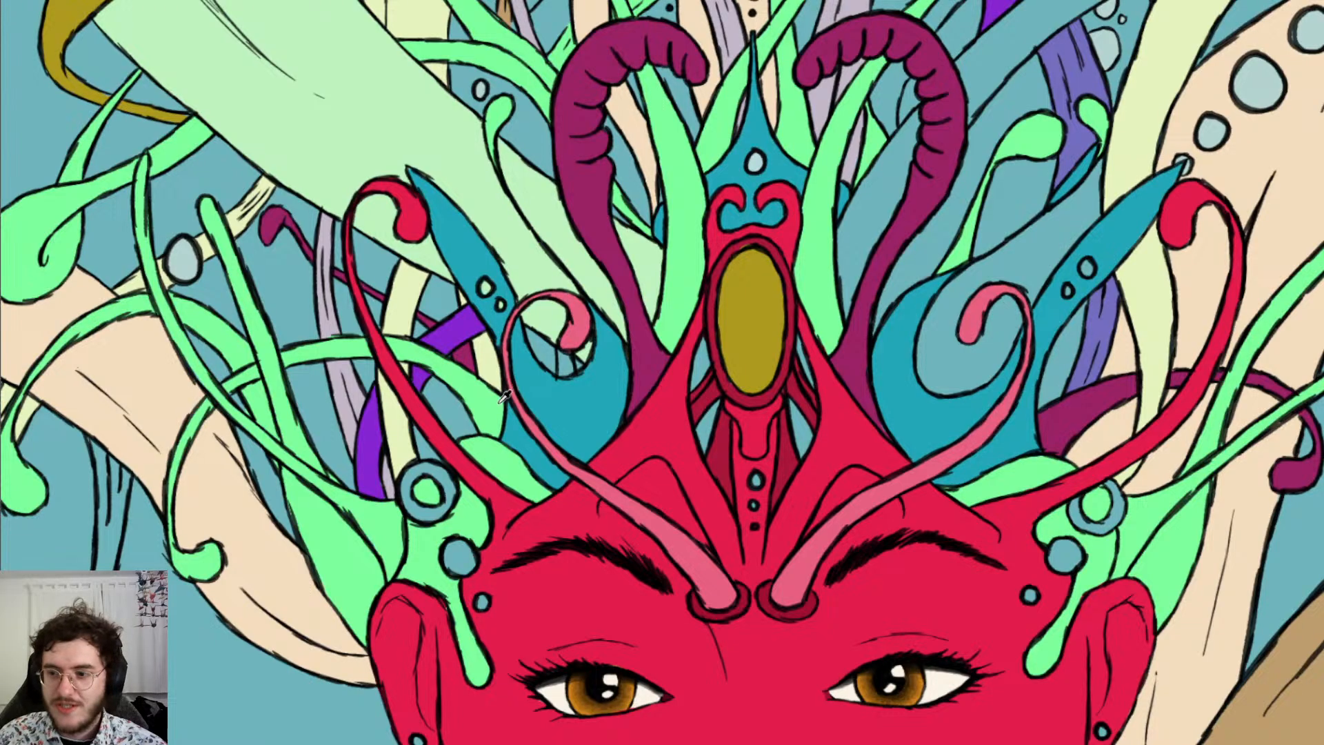
pyautogui.scroll(1, 1237, 518)
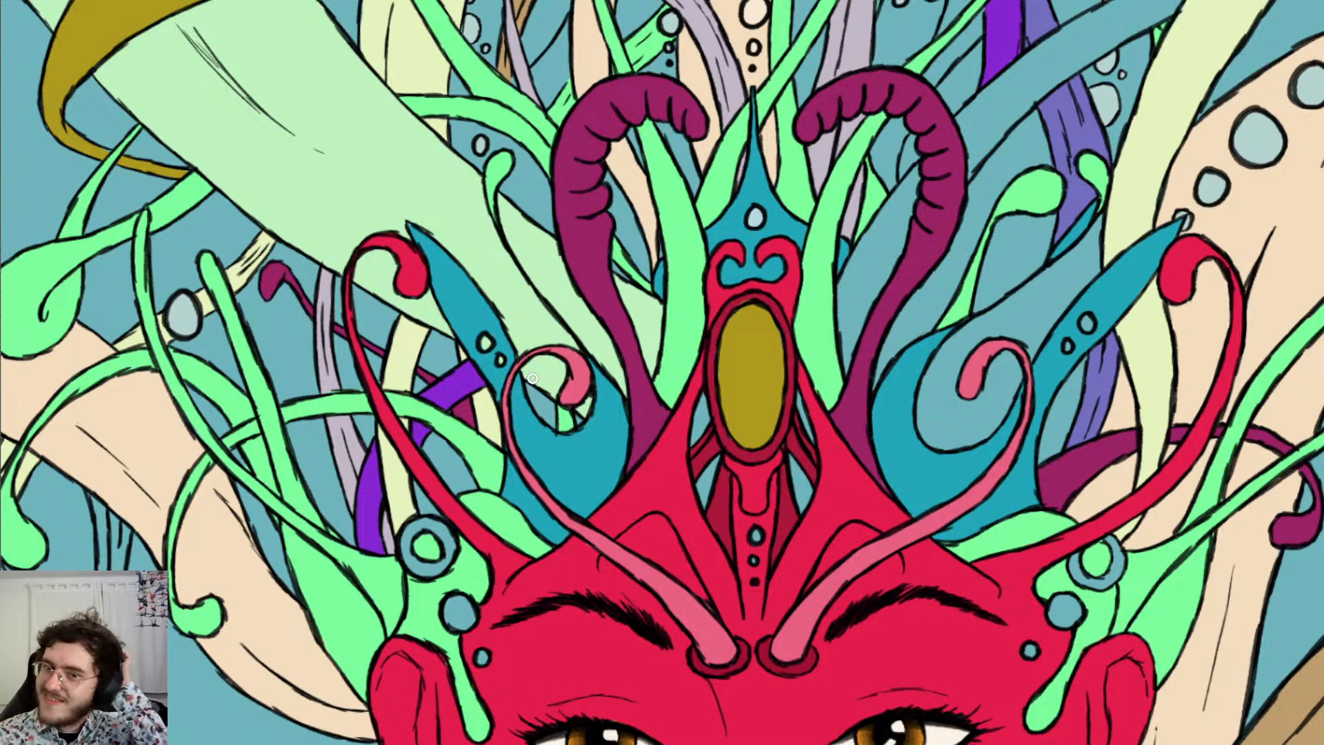
pyautogui.scroll(-2, 538, 375)
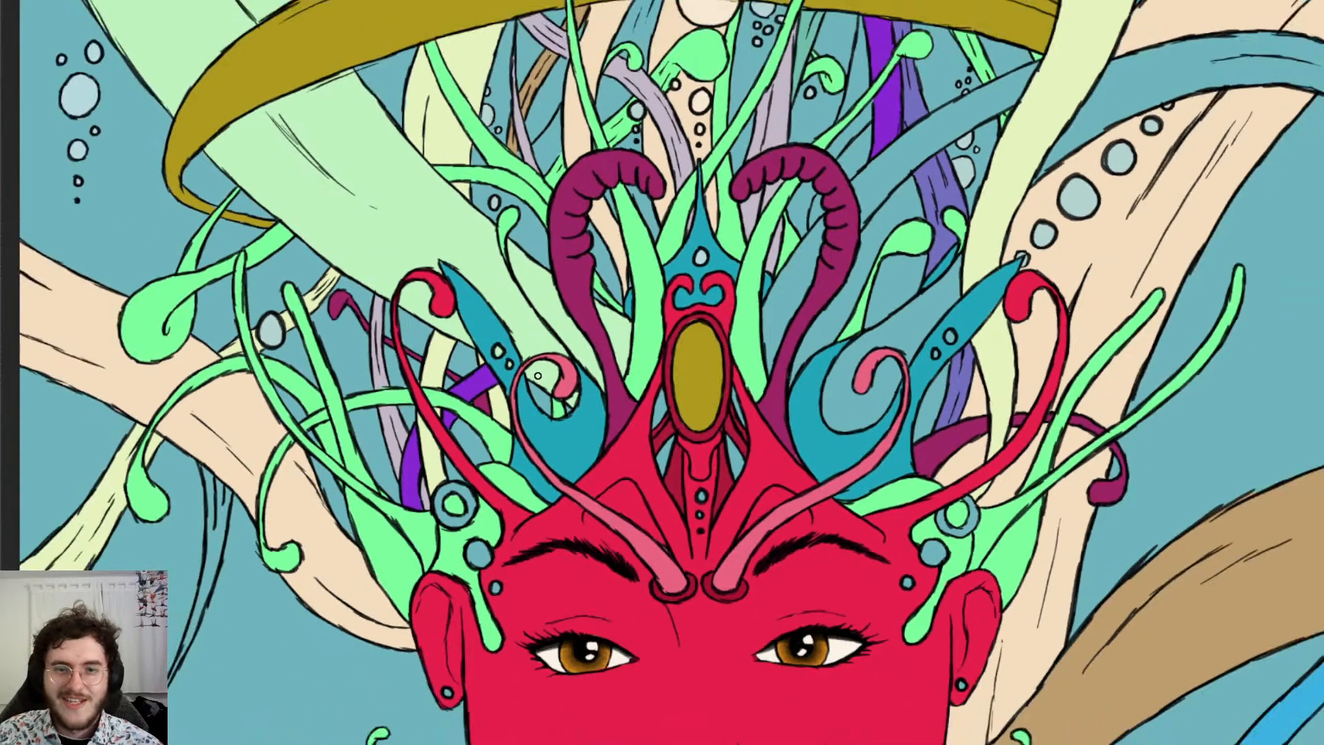
pyautogui.scroll(2, 539, 375)
pyautogui.scroll(-2, 609, 423)
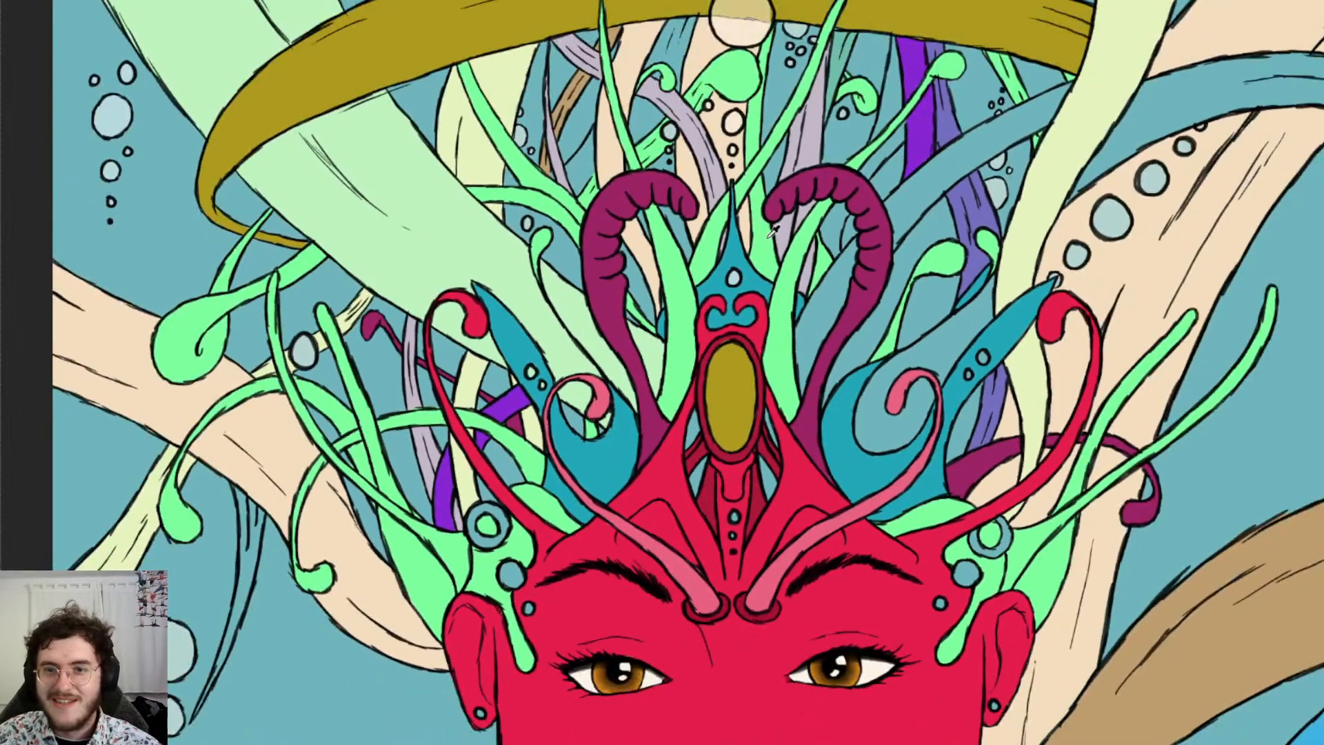
pyautogui.scroll(-1, 772, 233)
pyautogui.scroll(5, 837, 162)
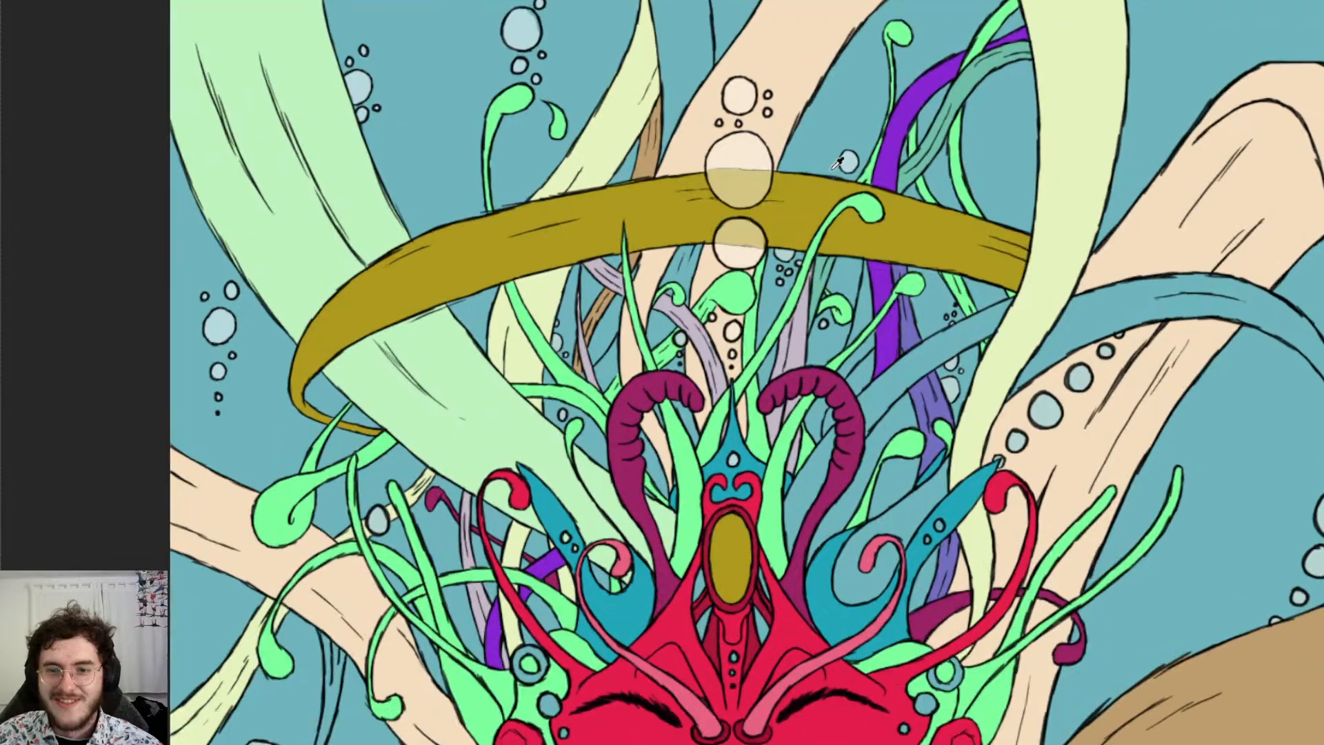
pyautogui.scroll(-3, 838, 162)
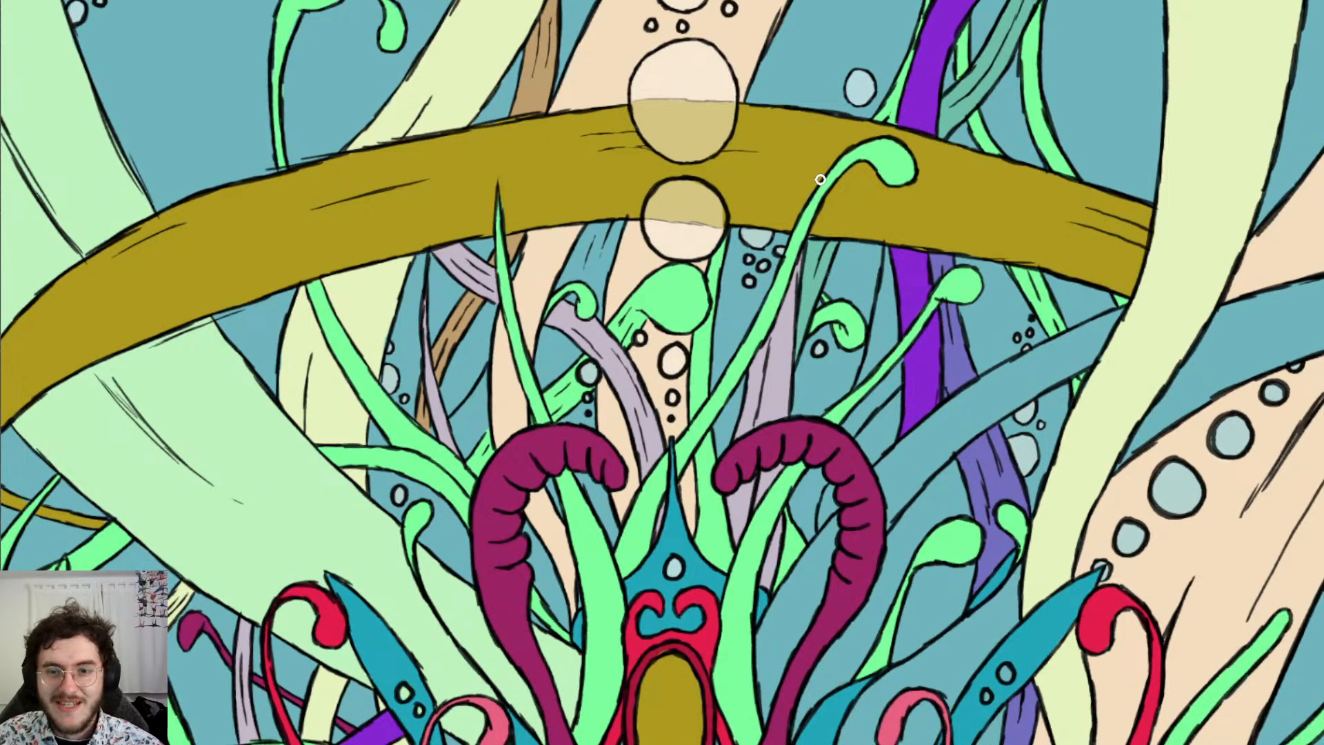
pyautogui.scroll(-1, 814, 230)
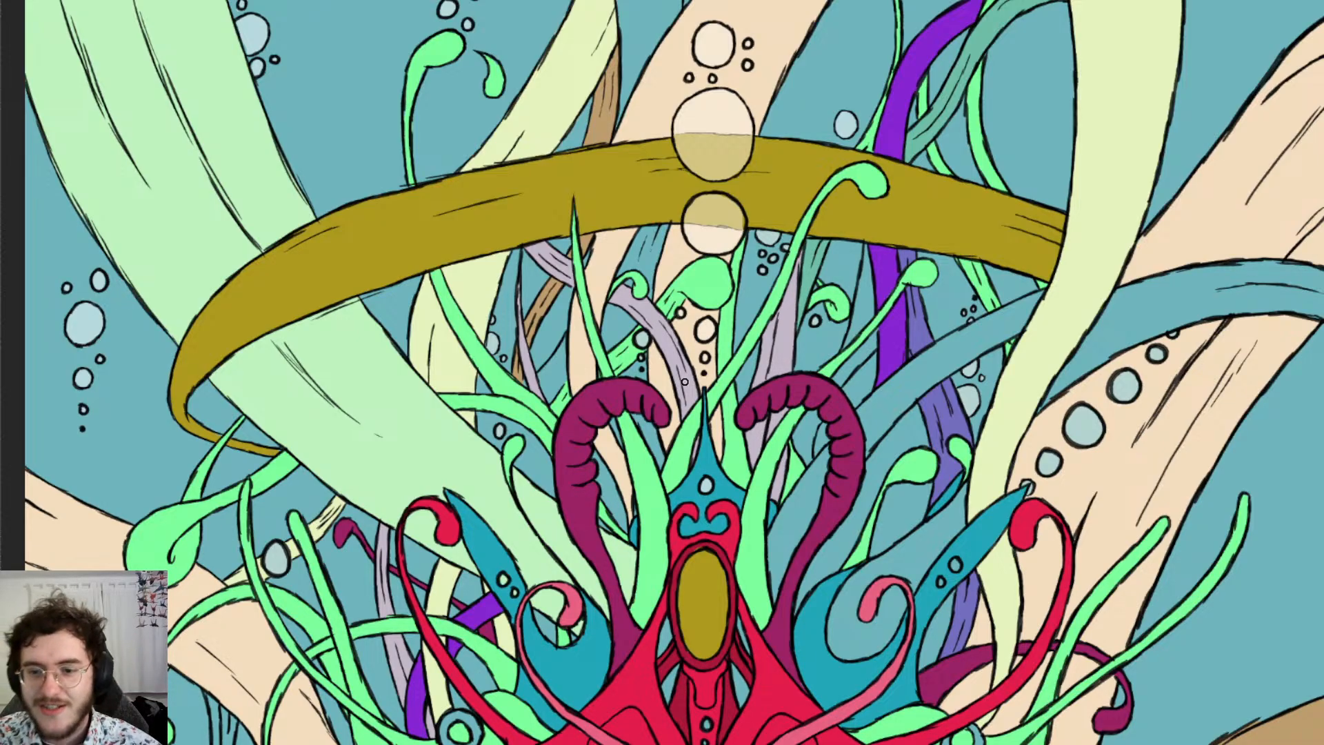
pyautogui.scroll(-1, 900, 311)
pyautogui.scroll(1, 865, 262)
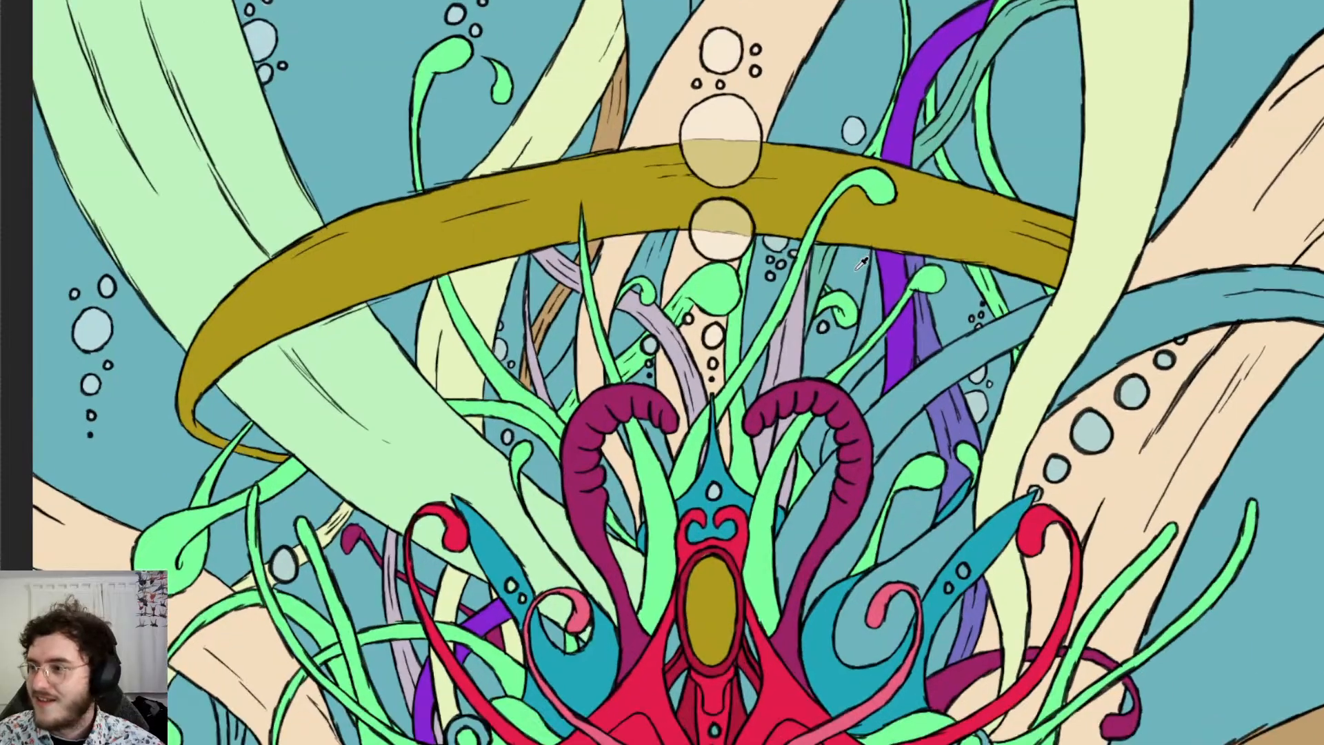
pyautogui.scroll(1, 862, 262)
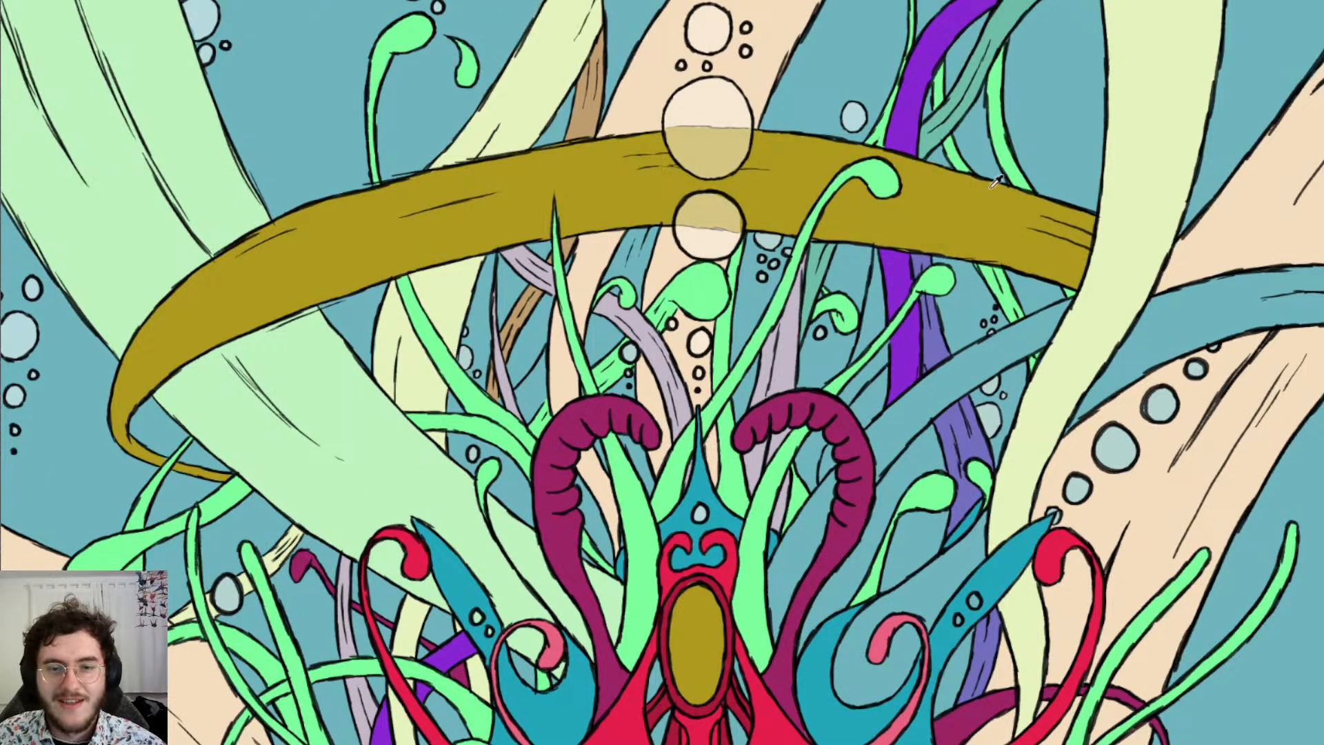
pyautogui.scroll(2, 545, 228)
pyautogui.scroll(-3, 530, 238)
pyautogui.scroll(-2, 529, 238)
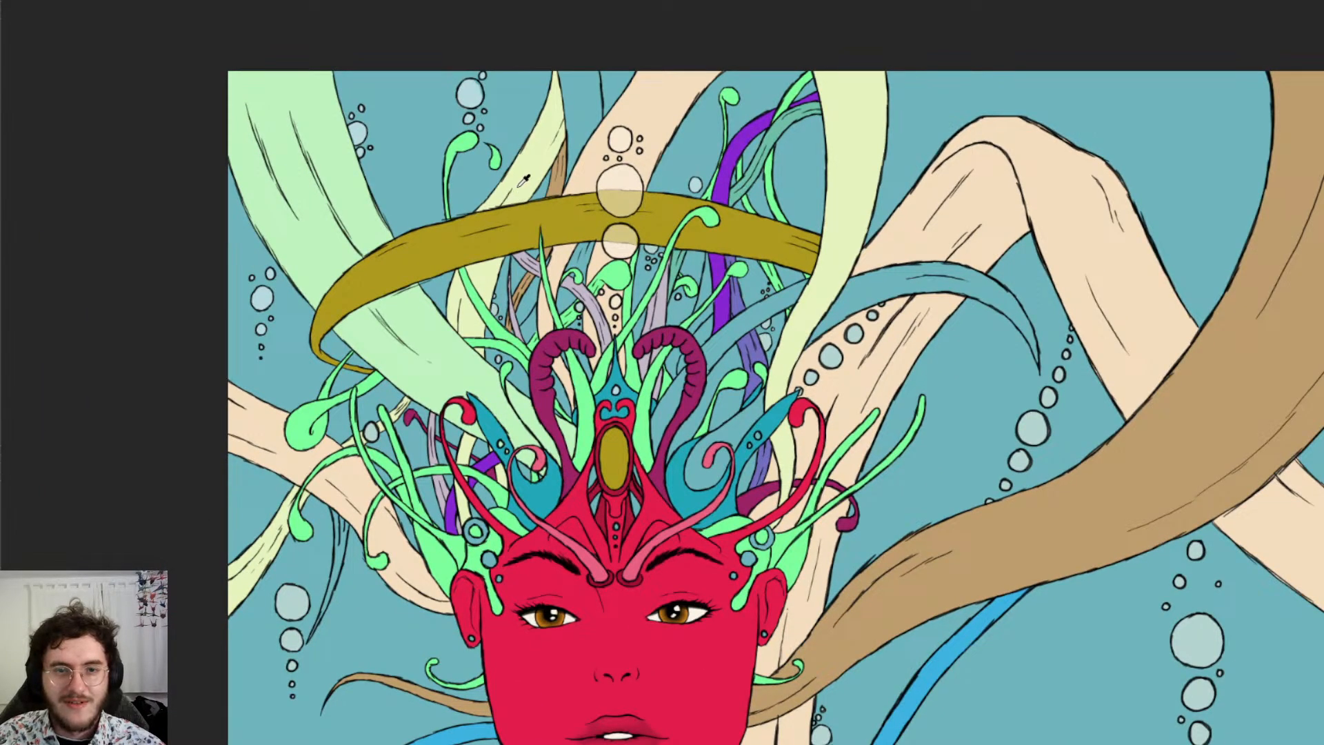
# Try painting the uncoloured strand between the two peach tentacles, just below the golden band, in pale yellow
pyautogui.scroll(3, 502, 205)
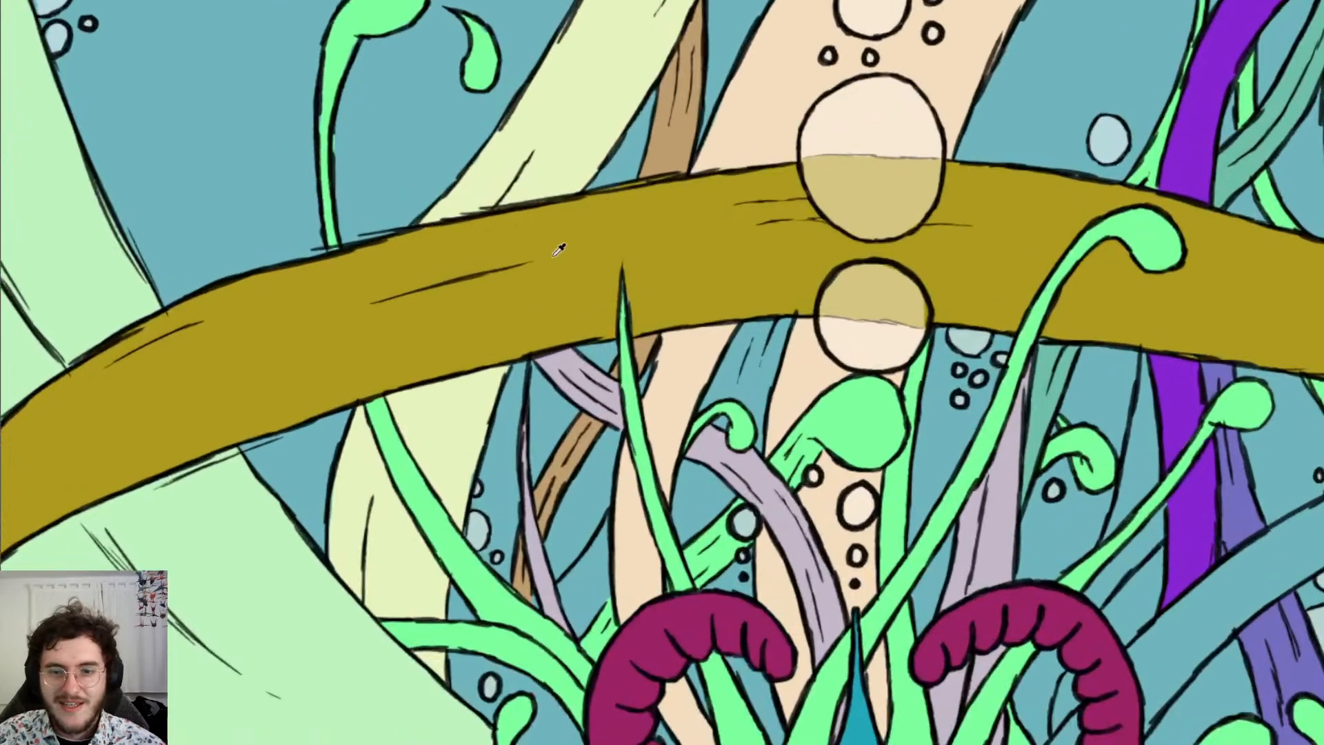
pyautogui.scroll(2, 722, 436)
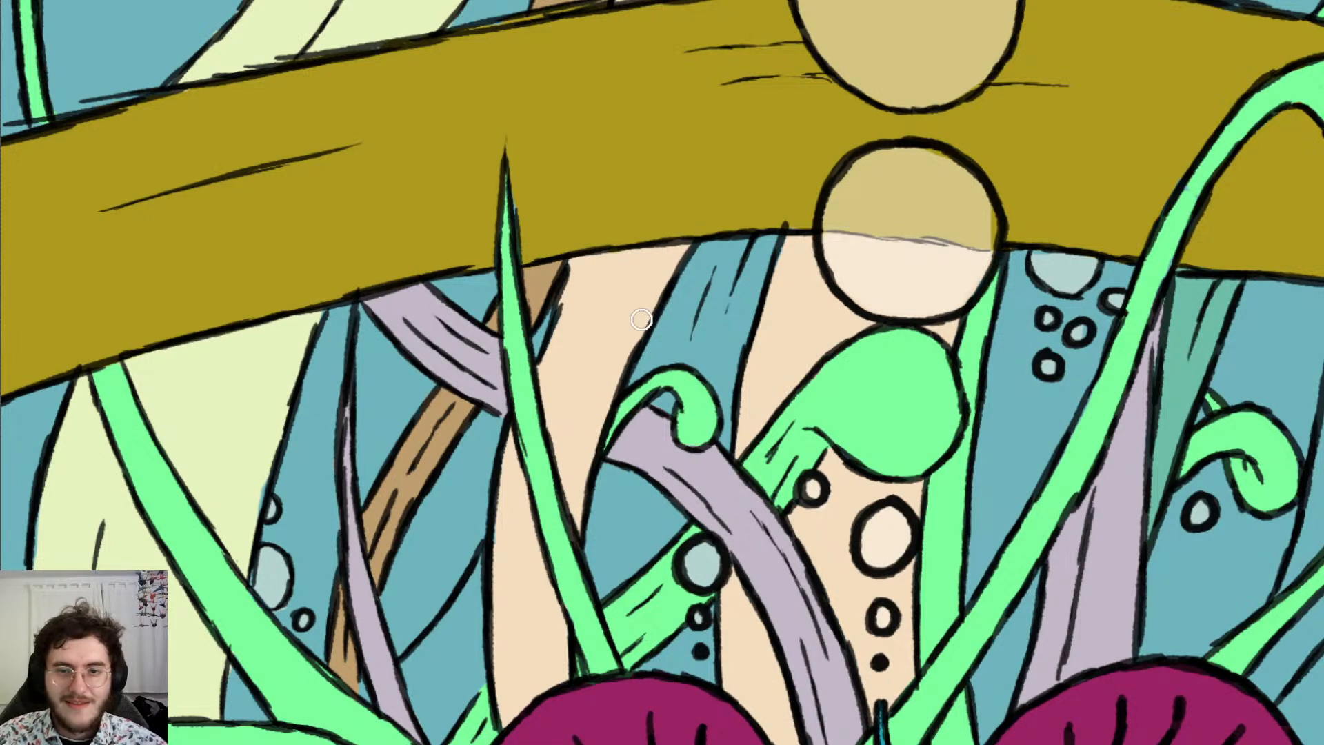
pyautogui.moveTo(654, 346)
pyautogui.mouseDown()
pyautogui.moveTo(716, 248)
pyautogui.moveTo(769, 242)
pyautogui.moveTo(743, 292)
pyautogui.mouseUp()
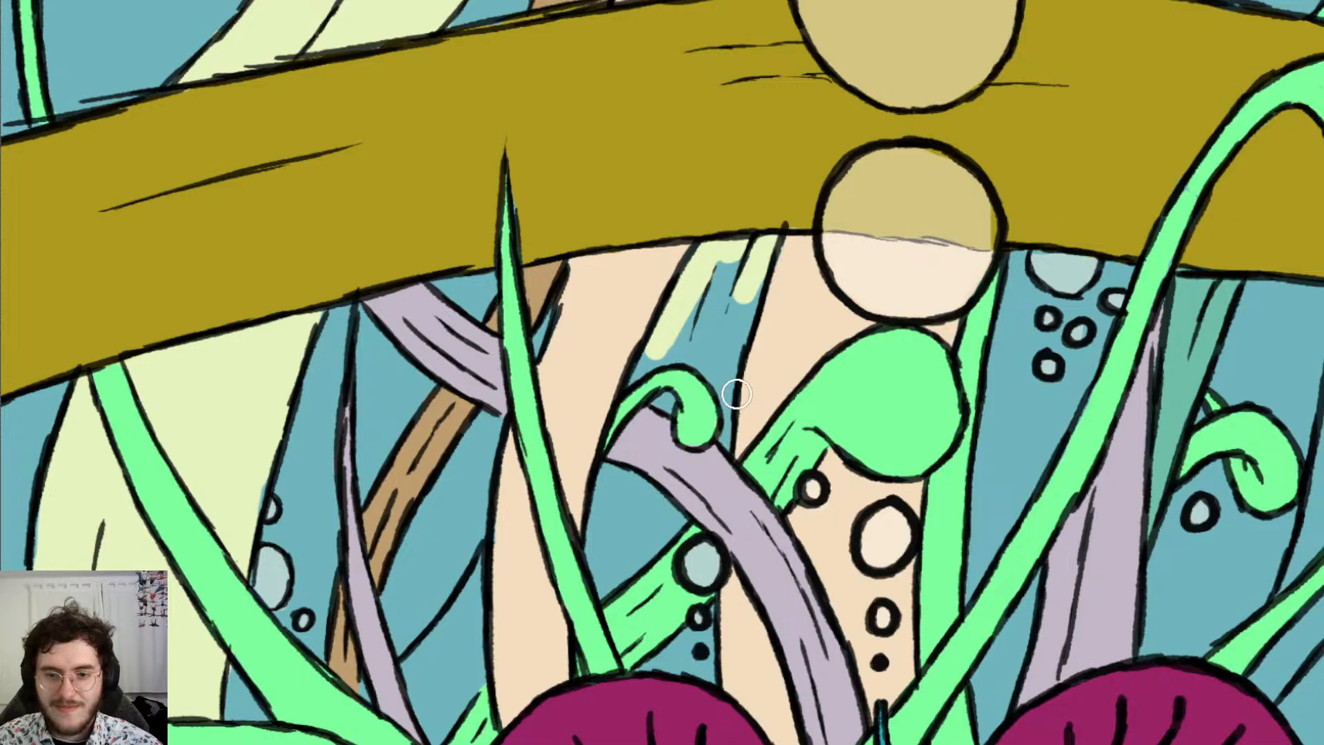
pyautogui.moveTo(658, 352)
pyautogui.mouseDown()
pyautogui.moveTo(724, 227)
pyautogui.moveTo(731, 305)
pyautogui.moveTo(768, 228)
pyautogui.moveTo(738, 278)
pyautogui.moveTo(751, 226)
pyautogui.mouseUp()
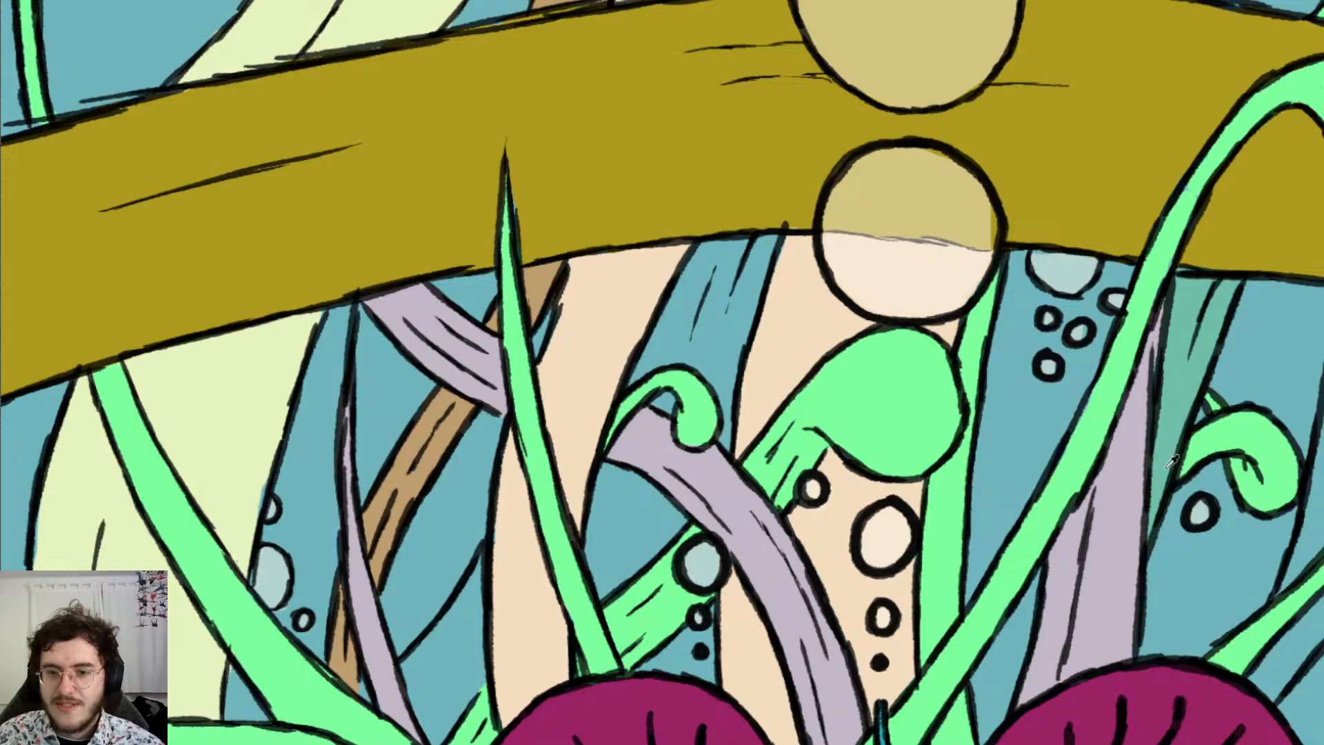
# Review the headdress strands and the whole composition to judge which colour suits the uncoloured strand below the golden band
pyautogui.scroll(-3, 630, 390)
pyautogui.scroll(-3, 630, 390)
pyautogui.scroll(-3, 630, 390)
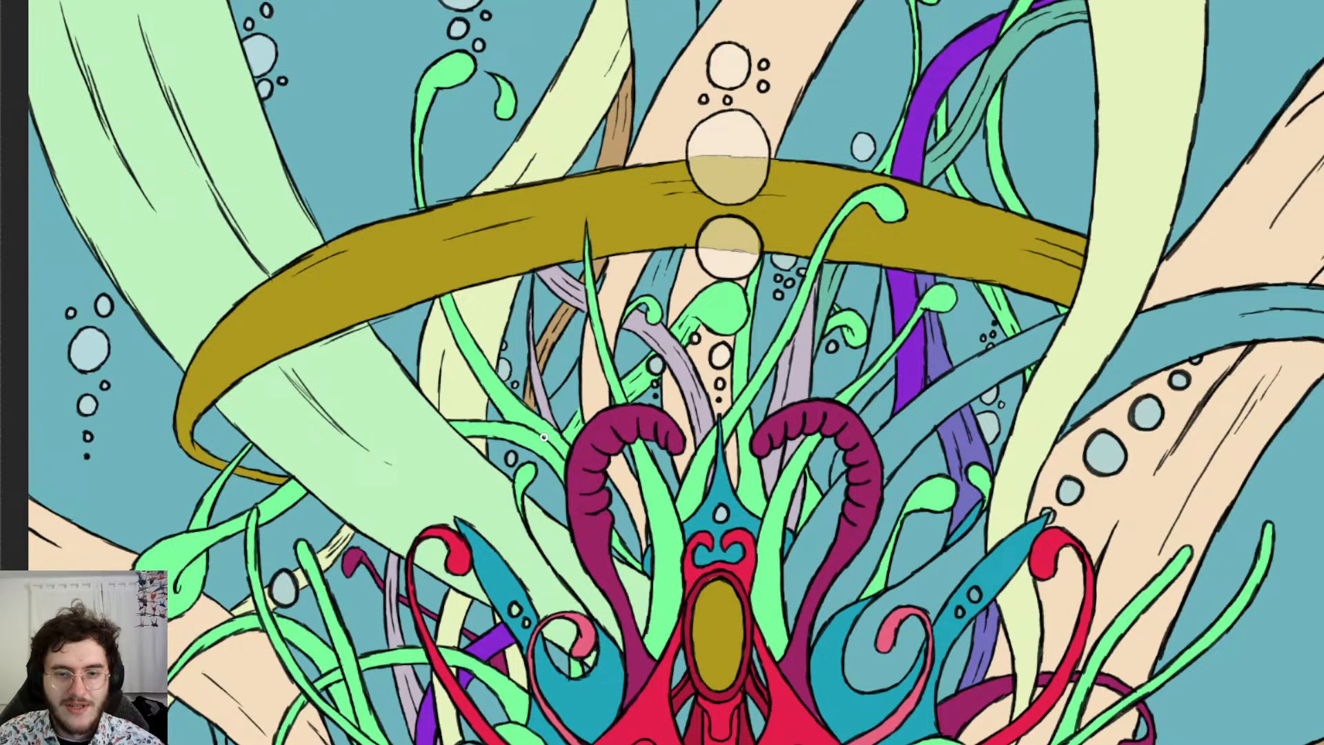
pyautogui.scroll(-3, 543, 437)
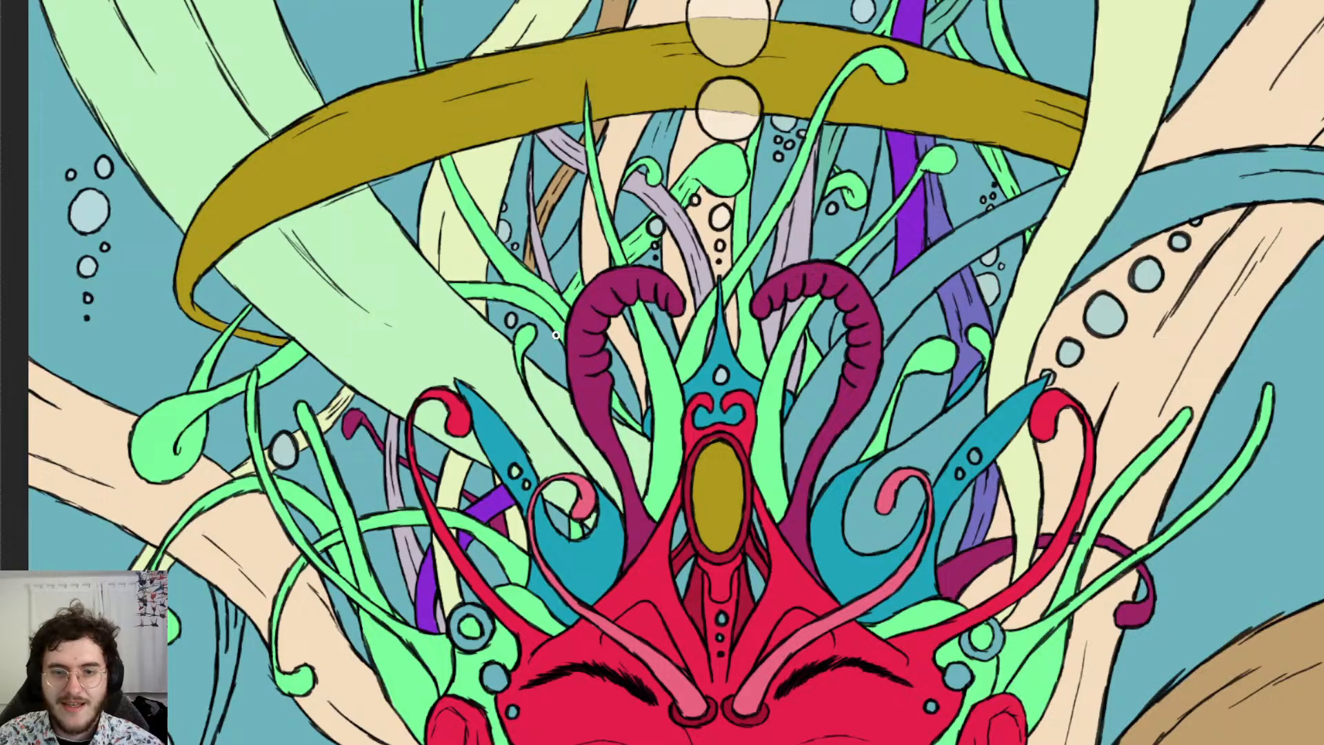
pyautogui.scroll(1, 556, 335)
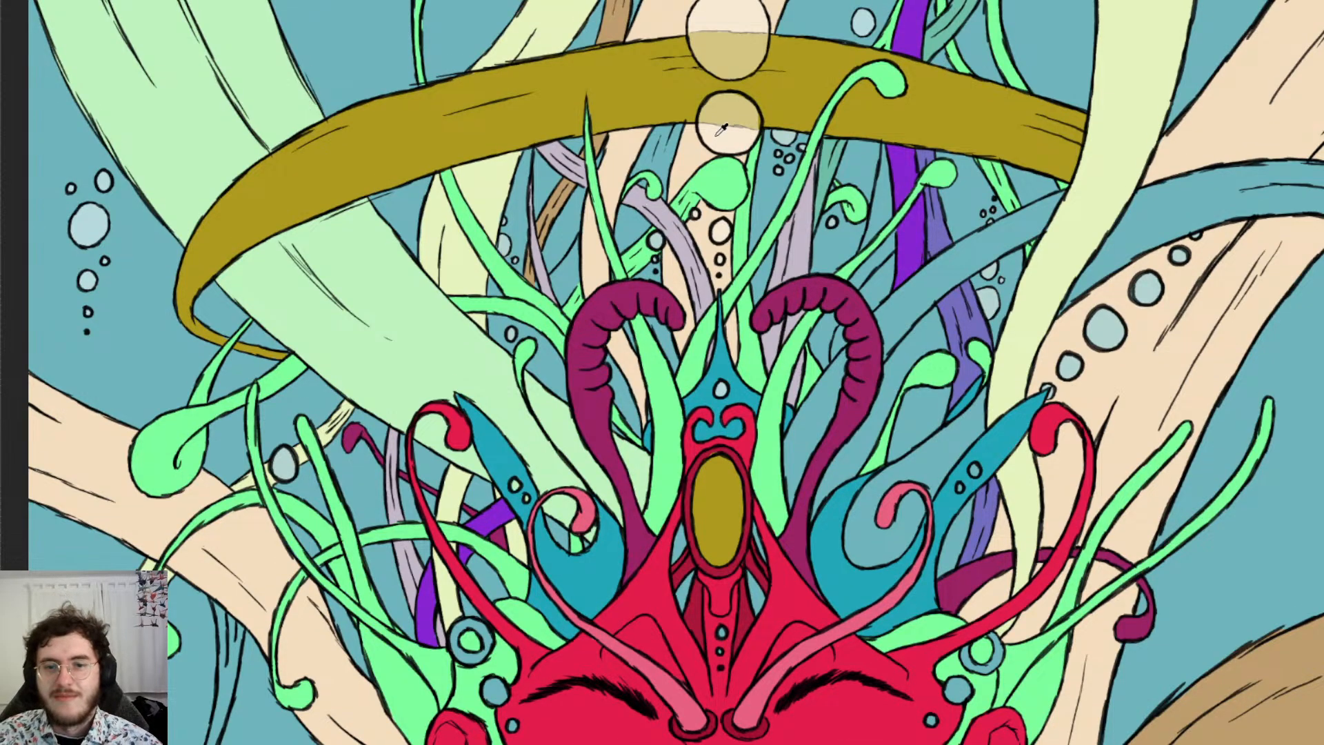
pyautogui.scroll(2, 717, 135)
pyautogui.scroll(-2, 704, 149)
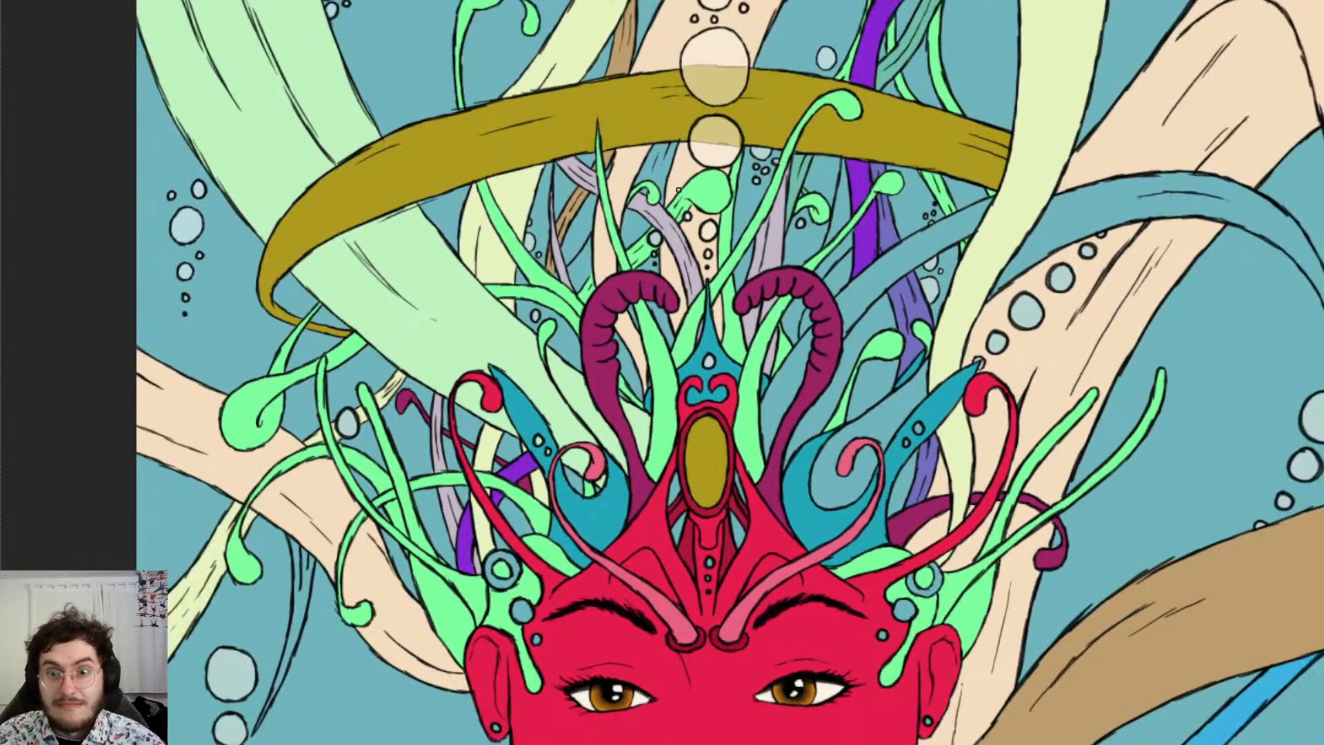
pyautogui.scroll(-3, 660, 388)
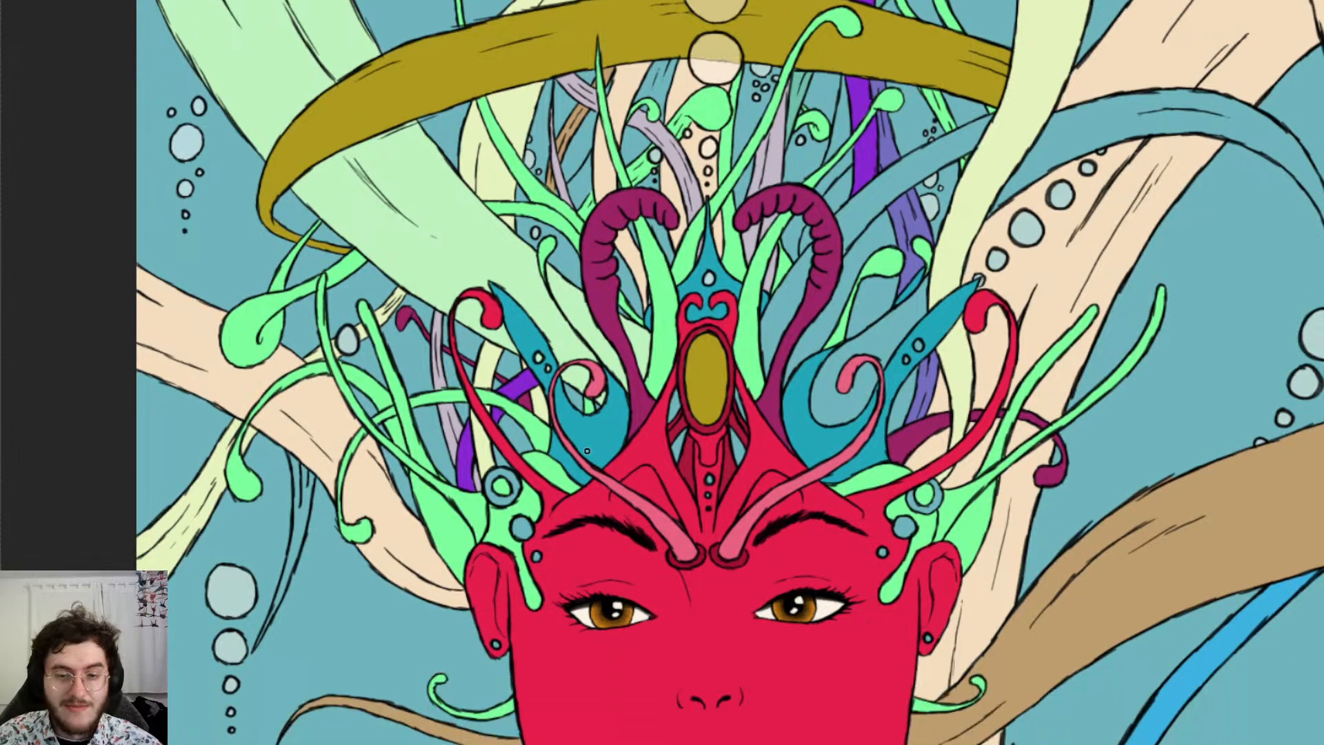
pyautogui.scroll(2, 577, 465)
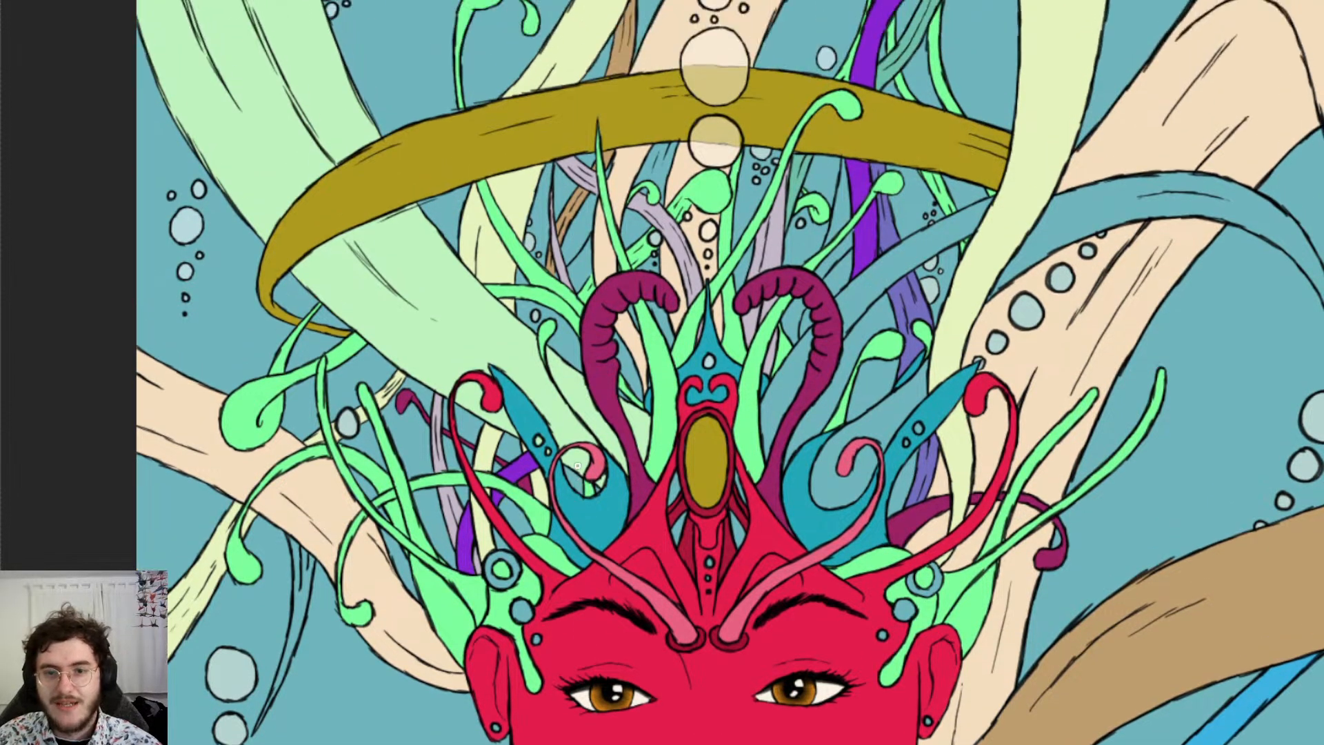
pyautogui.scroll(3, 763, 148)
pyautogui.scroll(1, 777, 105)
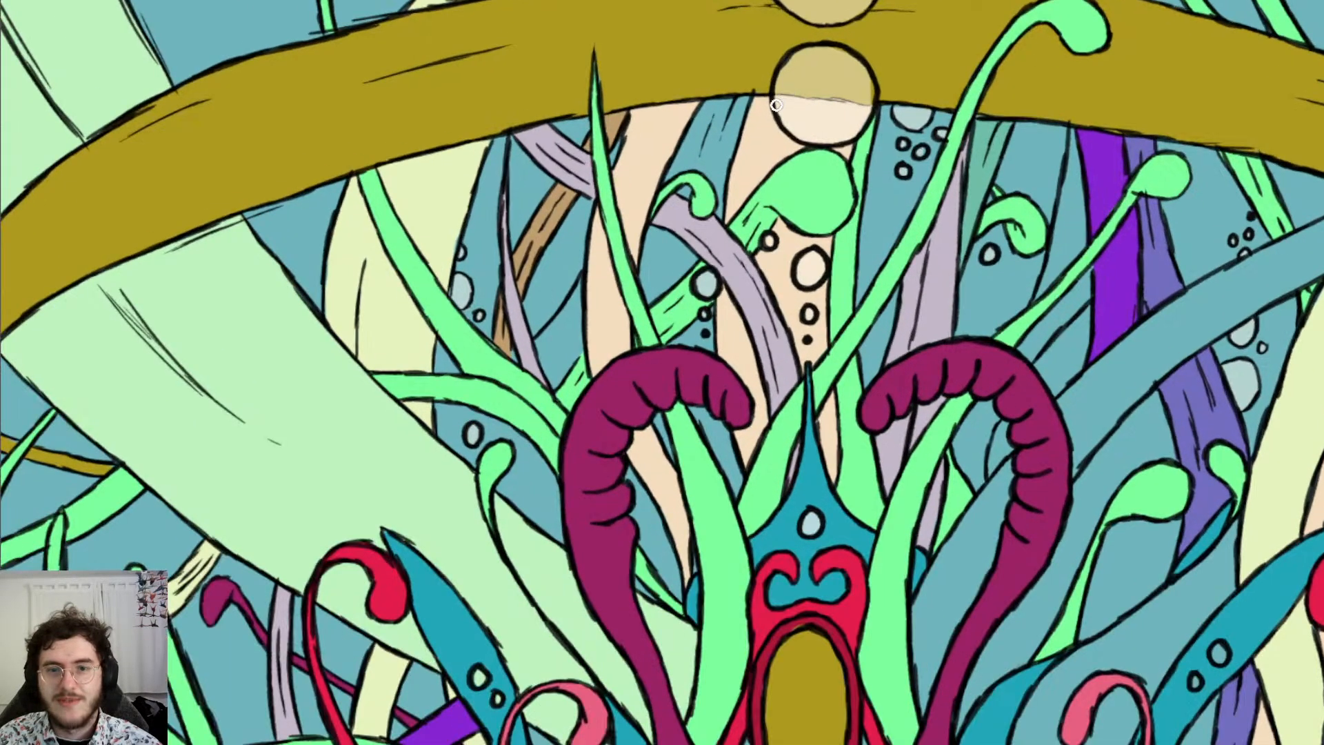
pyautogui.scroll(2, 776, 105)
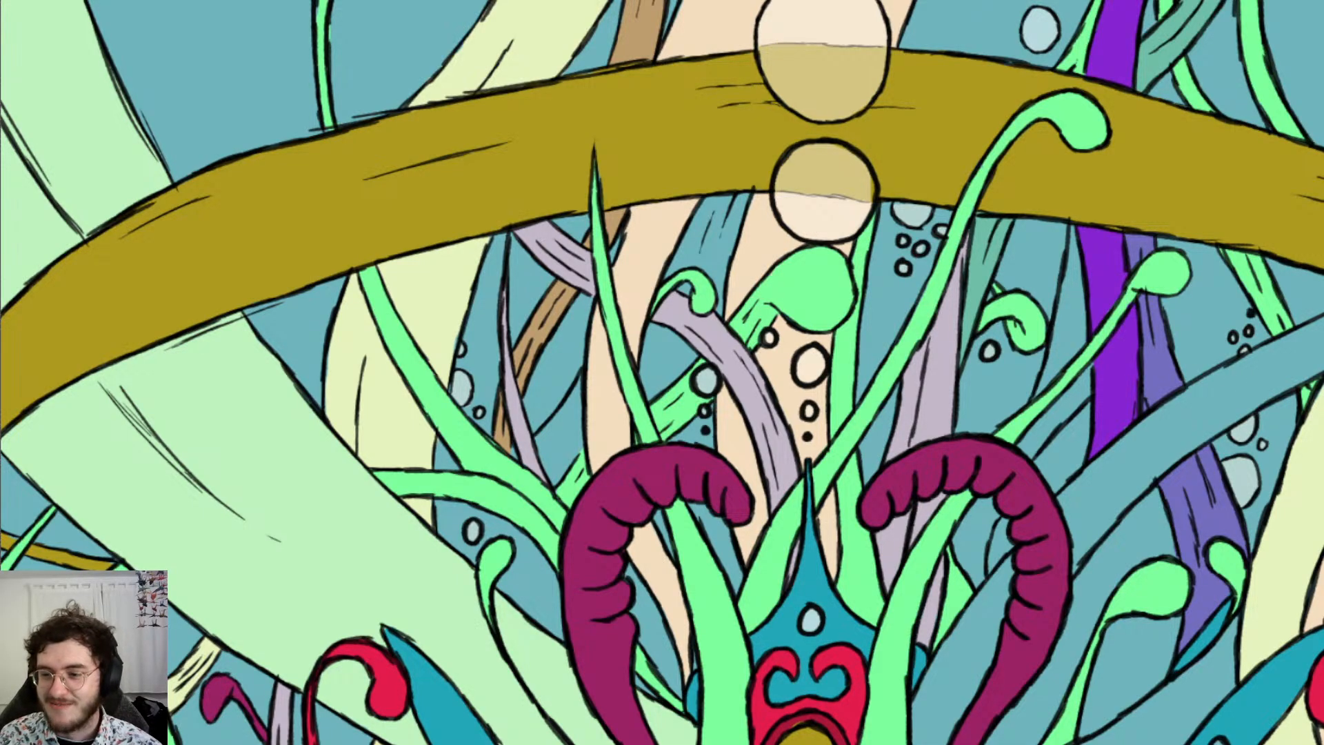
pyautogui.scroll(-15, 951, 524)
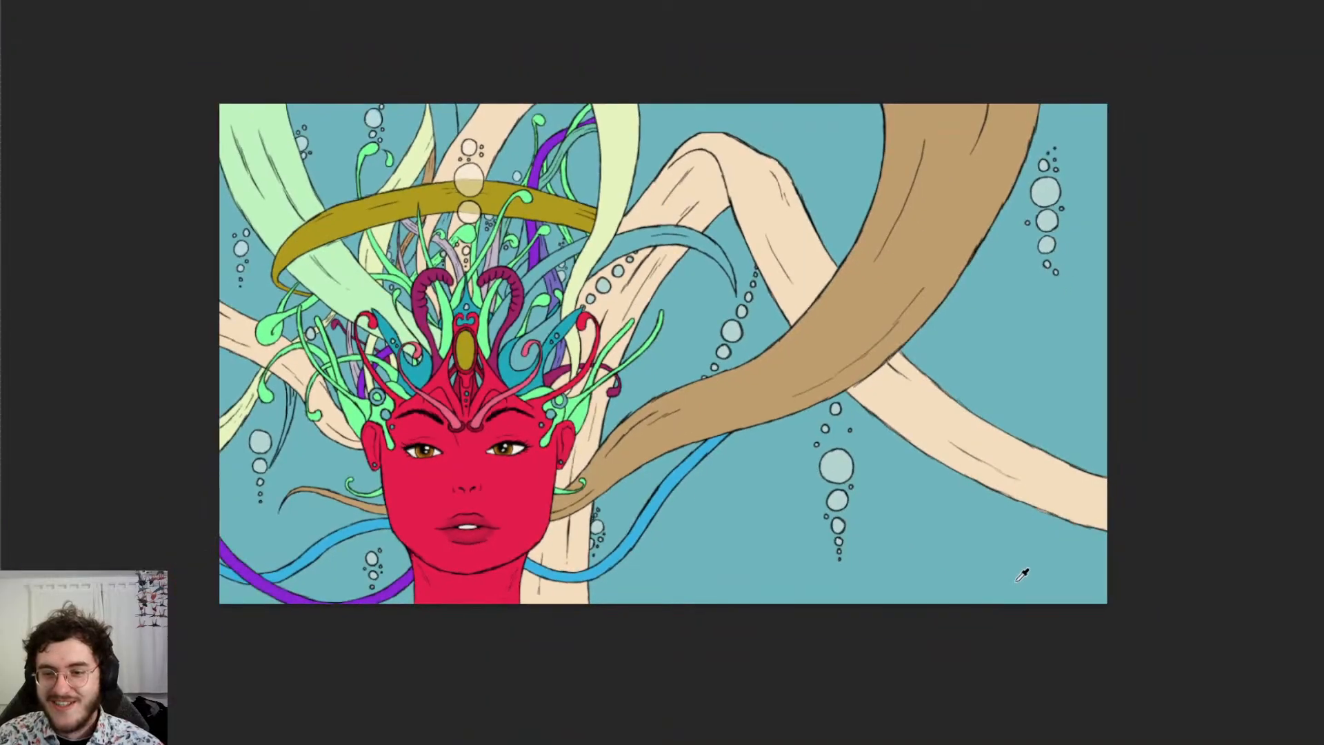
pyautogui.scroll(1, 444, 456)
pyautogui.scroll(2, 443, 456)
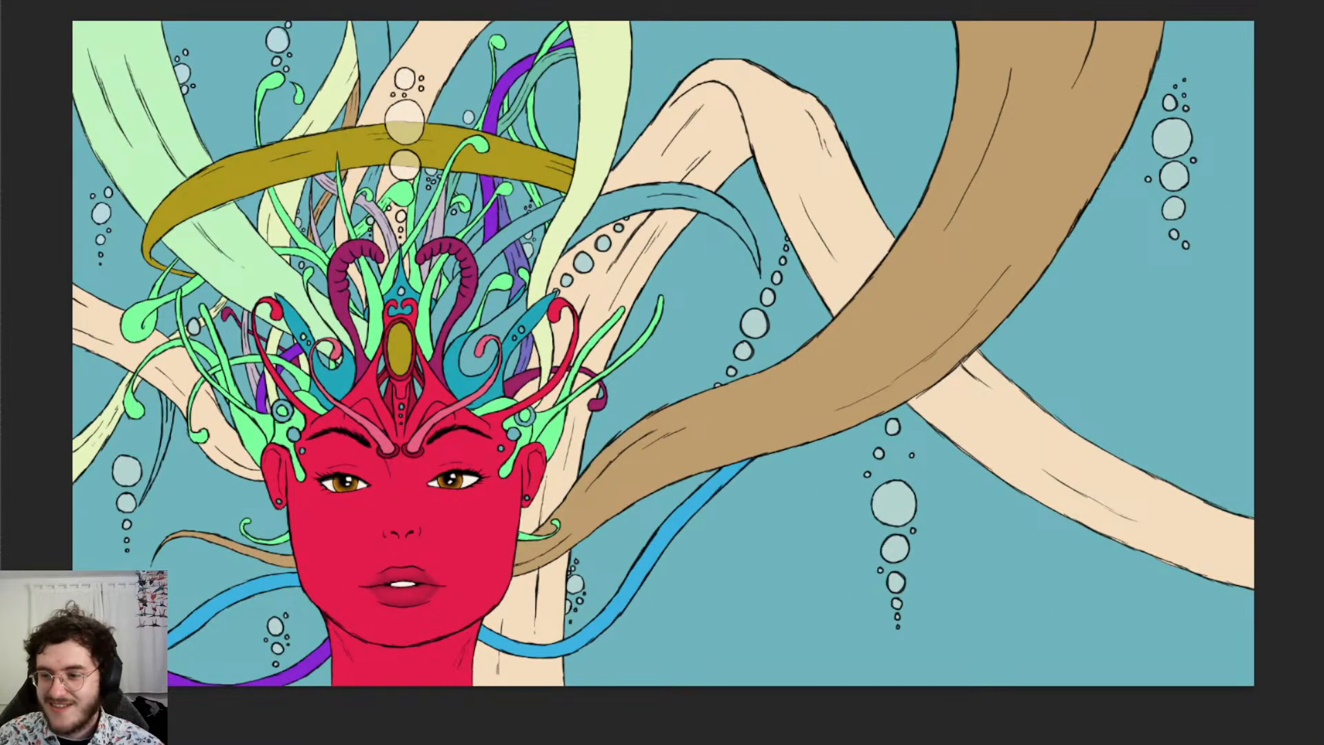
pyautogui.hotkey('ctrl', 'z')
pyautogui.hotkey('ctrl', 'shift', 'z')
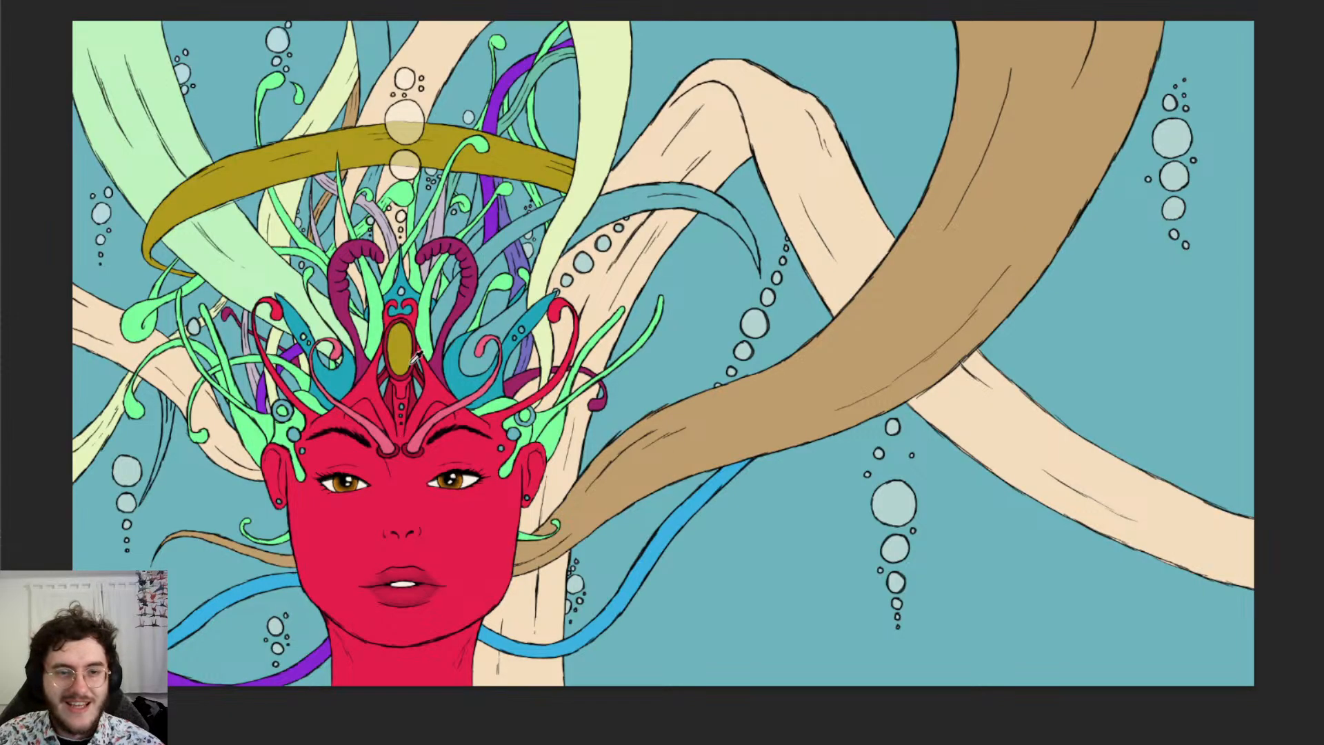
# Paint the strand between the two peach tentacles in dark green, from the golden band down to the curled tendril and lavender strand
pyautogui.scroll(10, 417, 355)
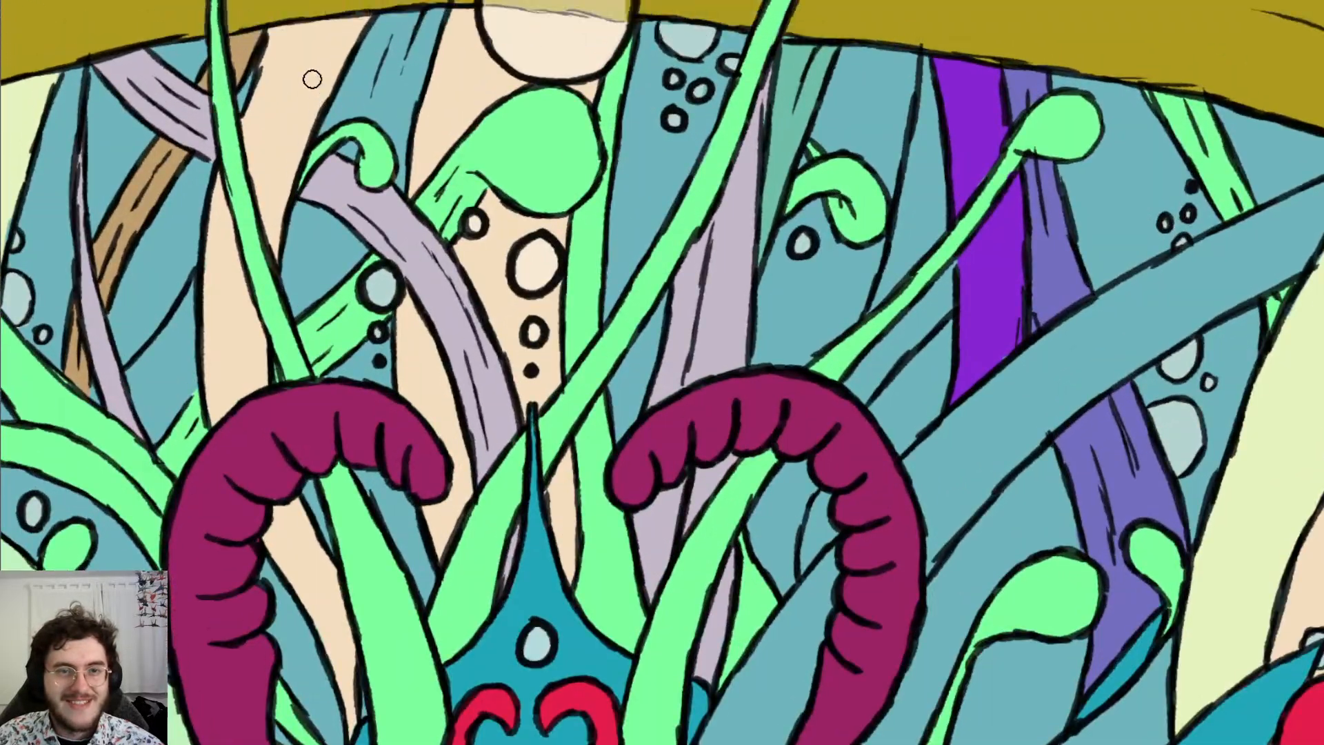
pyautogui.scroll(3, 312, 79)
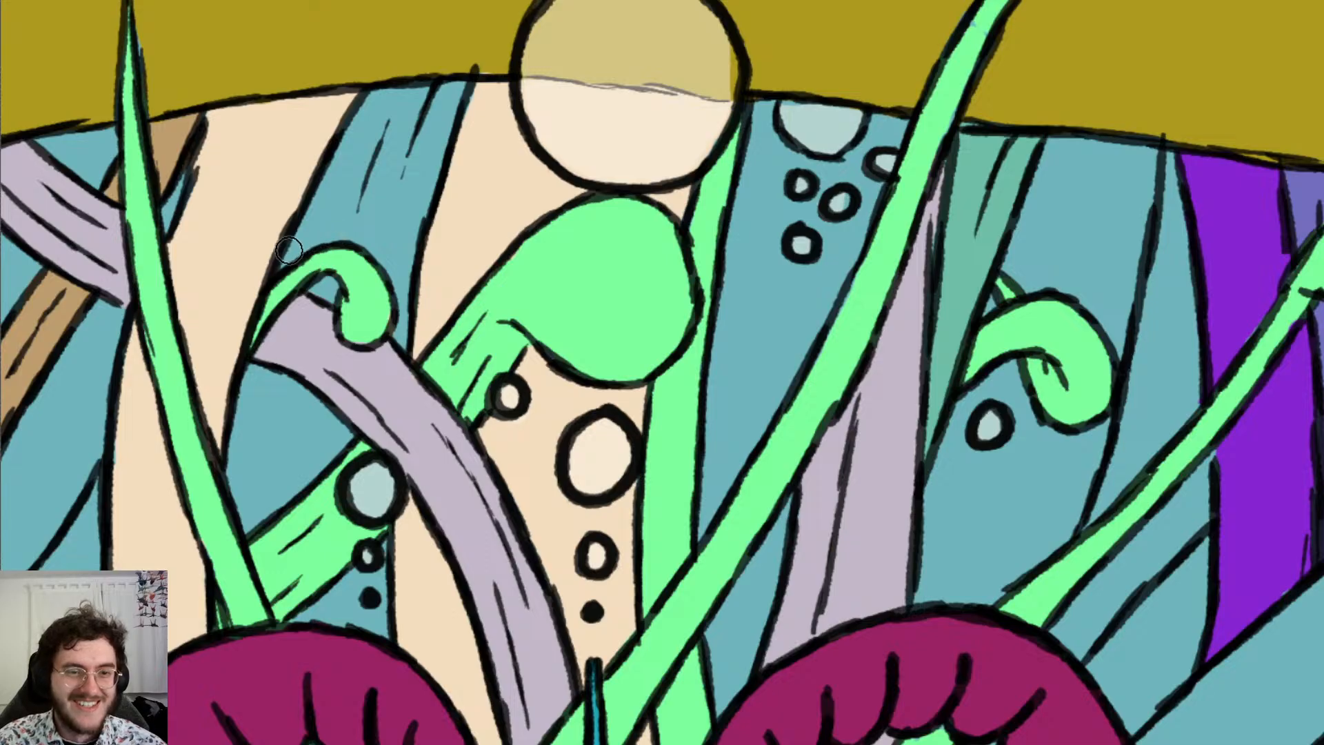
pyautogui.moveTo(288, 257)
pyautogui.mouseDown()
pyautogui.moveTo(333, 197)
pyautogui.moveTo(289, 268)
pyautogui.moveTo(372, 124)
pyautogui.moveTo(366, 144)
pyautogui.moveTo(437, 65)
pyautogui.moveTo(419, 171)
pyautogui.mouseUp()
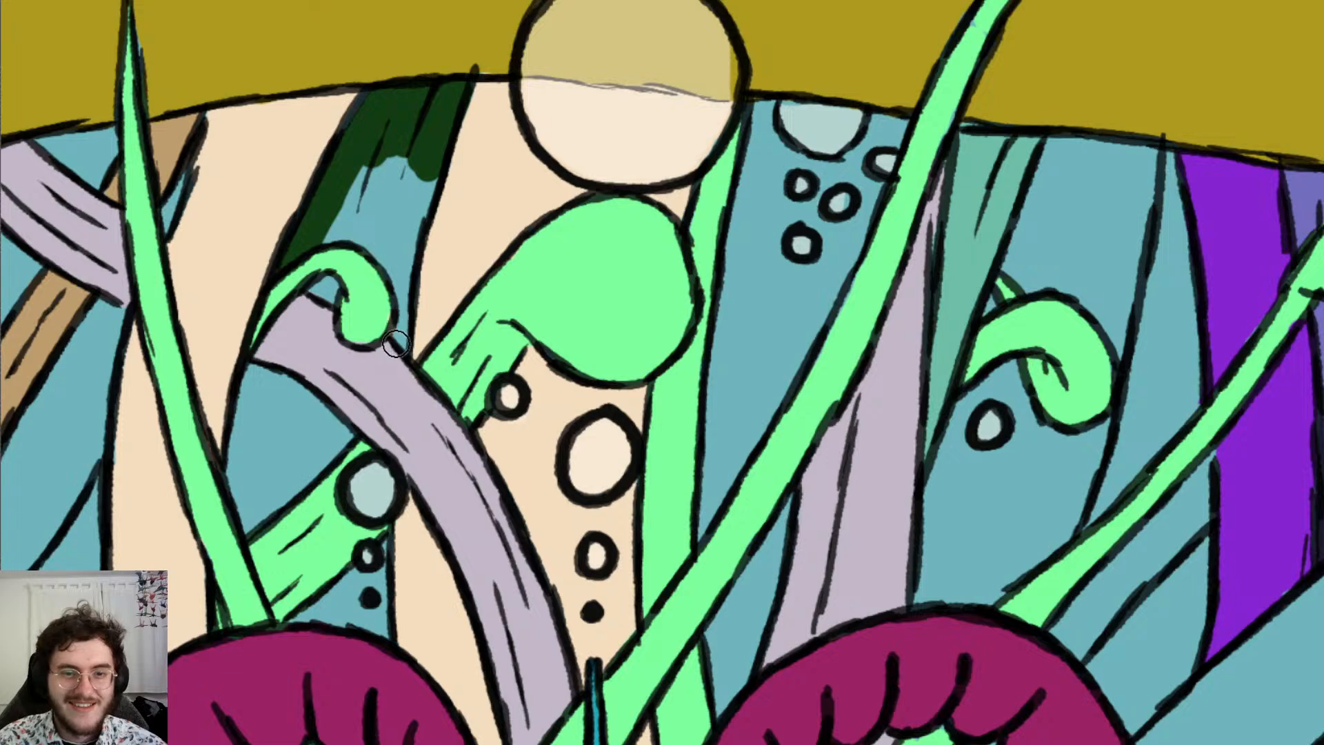
pyautogui.moveTo(396, 325)
pyautogui.mouseDown()
pyautogui.moveTo(421, 155)
pyautogui.moveTo(377, 273)
pyautogui.moveTo(387, 158)
pyautogui.moveTo(359, 179)
pyautogui.moveTo(320, 303)
pyautogui.mouseUp()
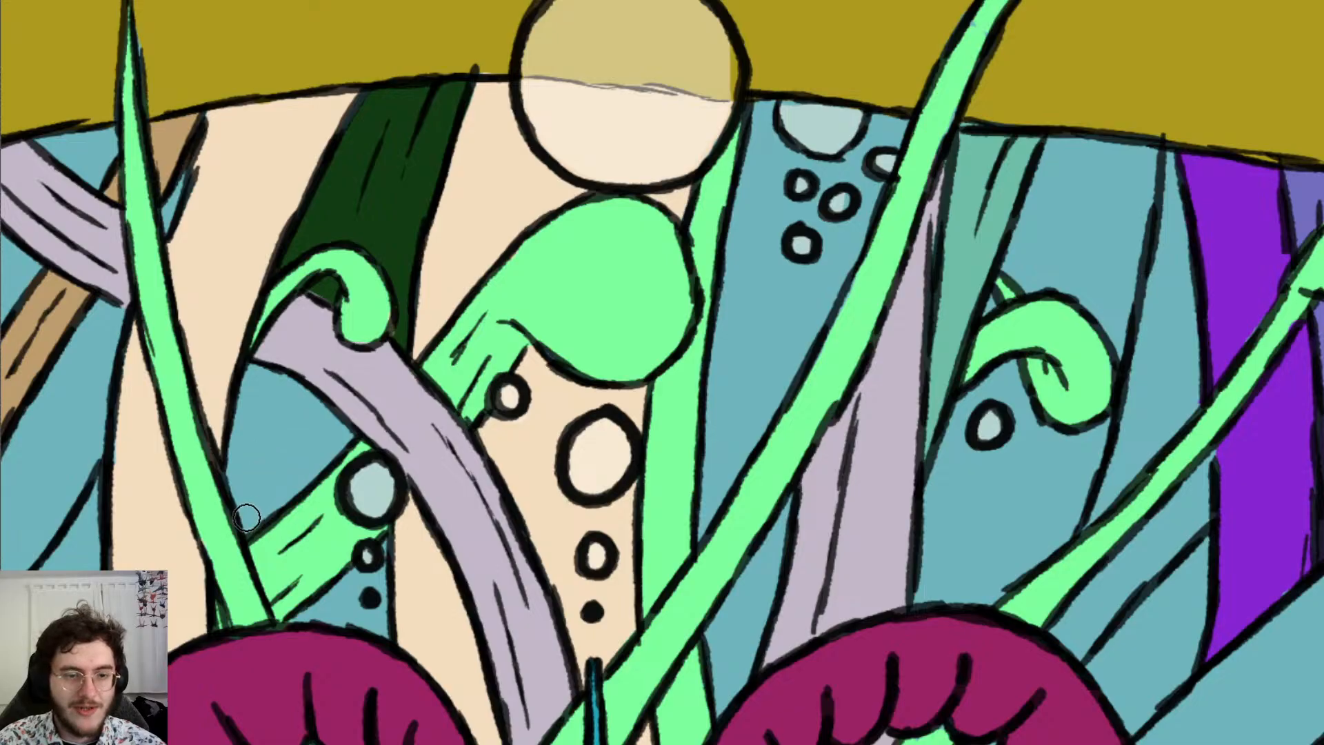
# Continue the dark green strand below the lavender tentacle, filling the gaps around the bright green strand down to the magenta horn
pyautogui.moveTo(248, 527)
pyautogui.mouseDown()
pyautogui.moveTo(257, 363)
pyautogui.moveTo(266, 505)
pyautogui.moveTo(292, 379)
pyautogui.moveTo(284, 473)
pyautogui.moveTo(334, 384)
pyautogui.moveTo(347, 447)
pyautogui.mouseUp()
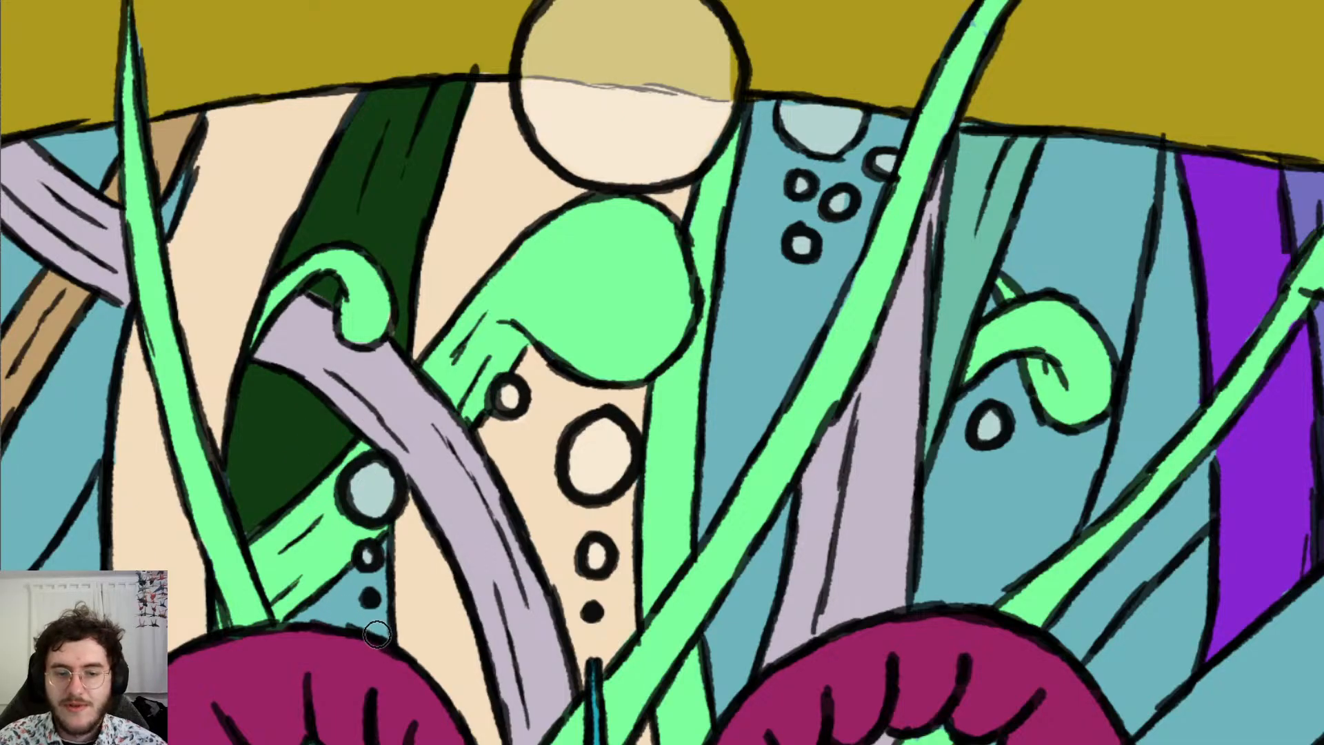
pyautogui.moveTo(380, 637)
pyautogui.mouseDown()
pyautogui.moveTo(372, 520)
pyautogui.moveTo(362, 627)
pyautogui.moveTo(376, 544)
pyautogui.moveTo(372, 603)
pyautogui.moveTo(292, 610)
pyautogui.moveTo(349, 612)
pyautogui.moveTo(354, 555)
pyautogui.moveTo(292, 604)
pyautogui.mouseUp()
pyautogui.hotkey('ctrl', 'z')
pyautogui.hotkey('ctrl', 'z')
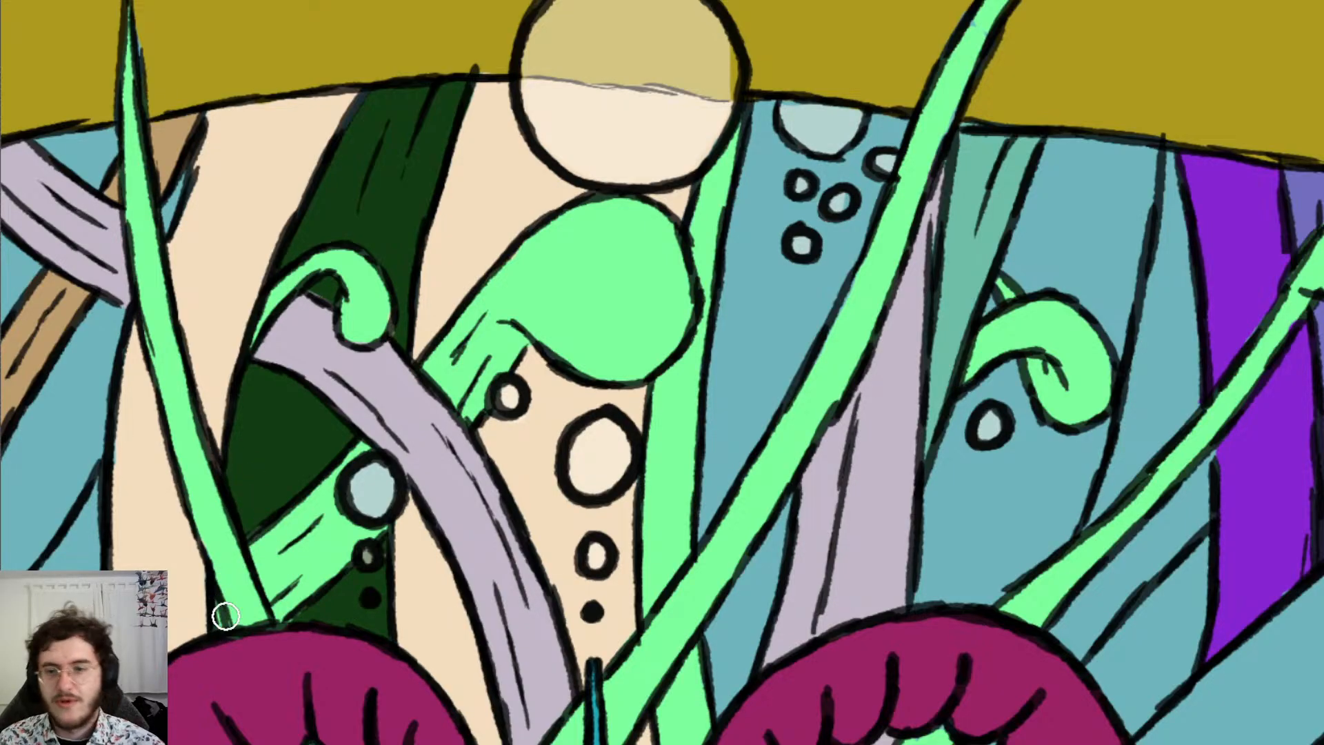
# Check how the dark green strand sits among the surrounding tentacles, halo and headdress
pyautogui.scroll(-2, 226, 616)
pyautogui.hscroll(10, 227, 616)
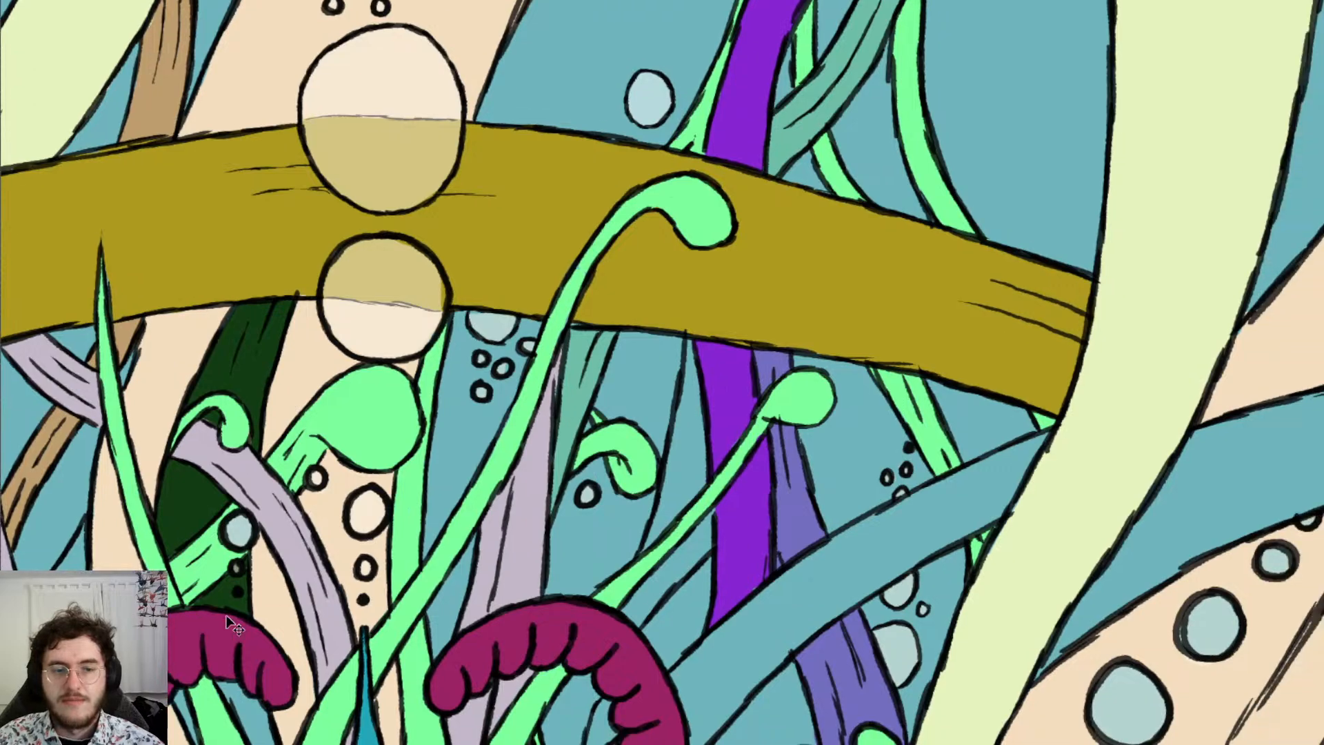
pyautogui.scroll(1, 227, 617)
pyautogui.scroll(-5, 227, 616)
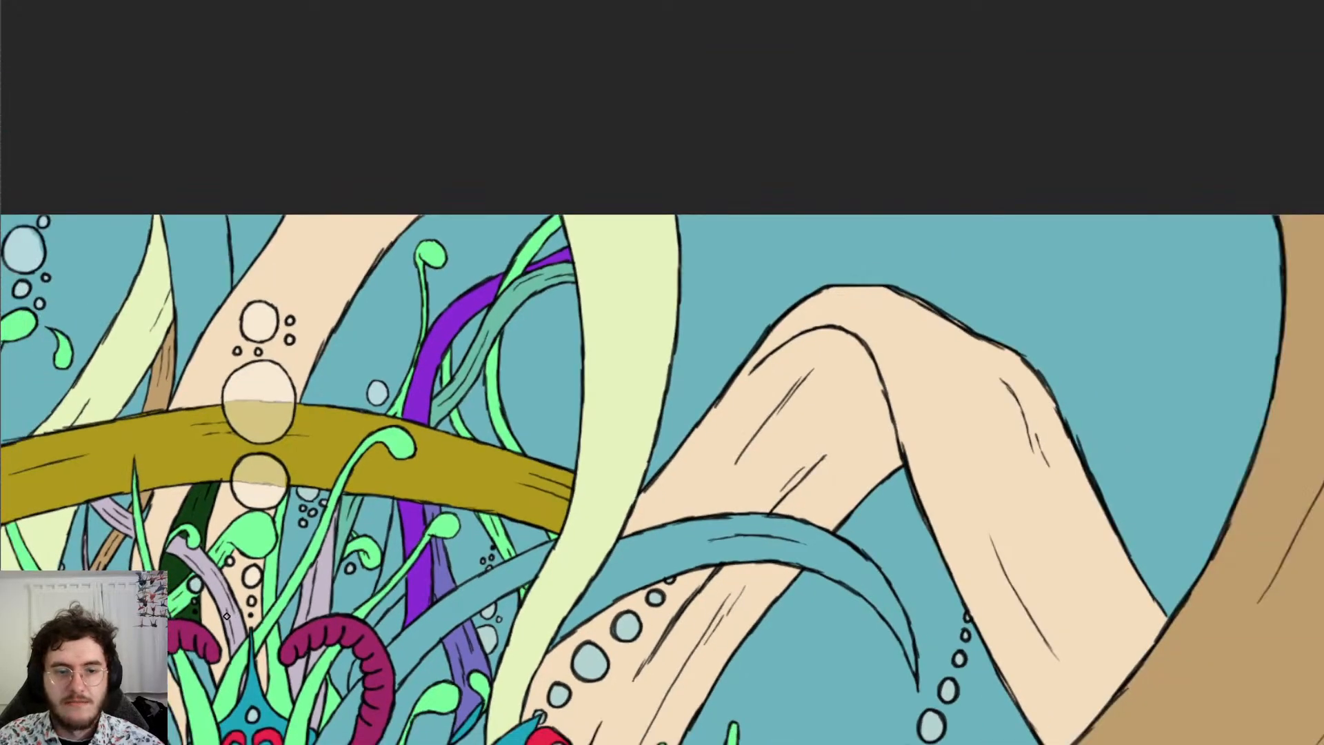
pyautogui.scroll(-5, 227, 617)
pyautogui.scroll(-5, 226, 616)
pyautogui.hscroll(-10, 227, 616)
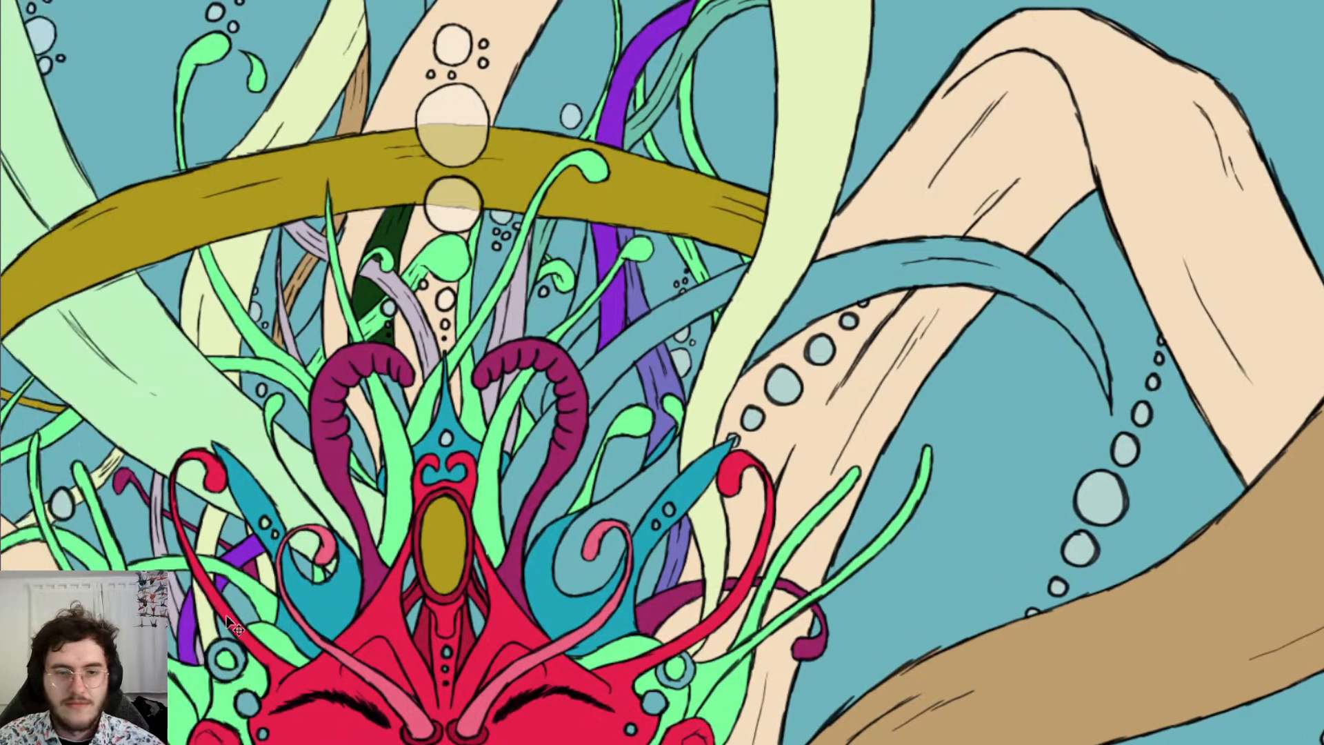
pyautogui.hscroll(-2, 227, 619)
pyautogui.scroll(2, 487, 406)
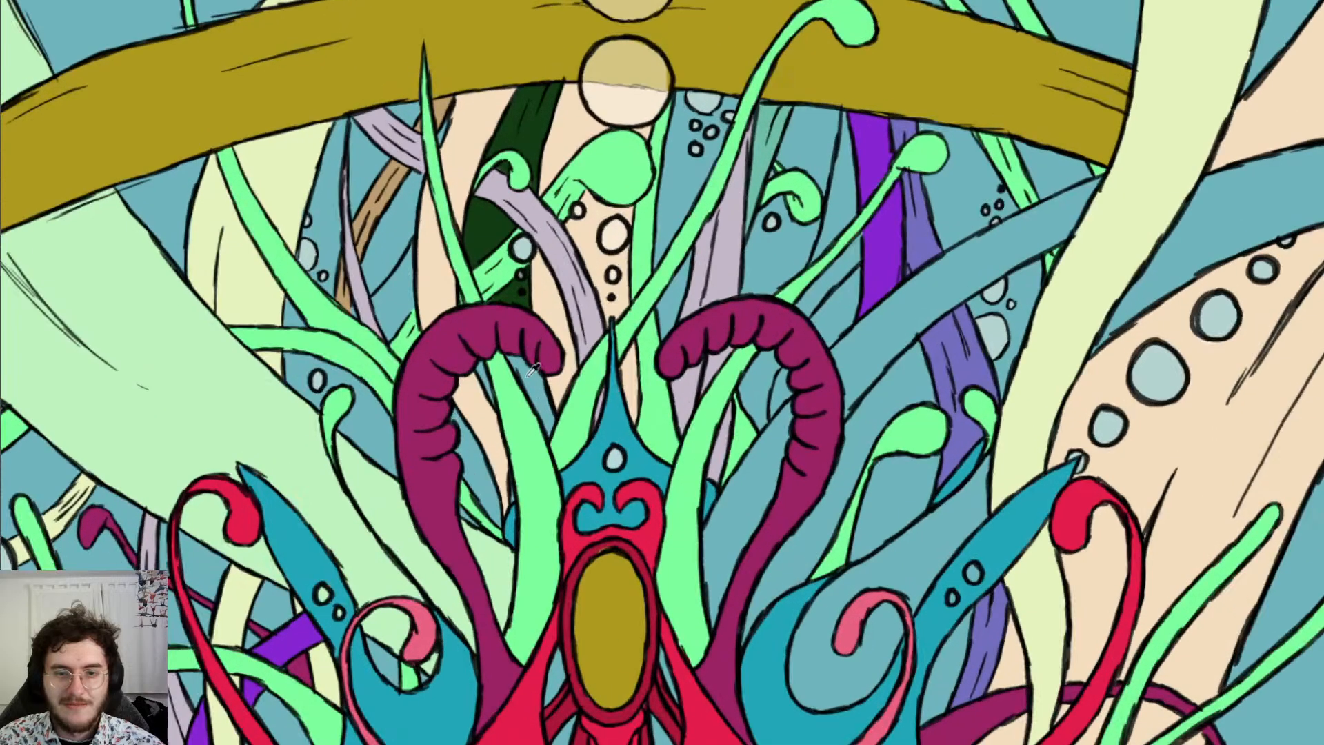
# Paint the remaining gap between the bright green strand and the tip of the left magenta horn in dark green
pyautogui.scroll(1, 502, 361)
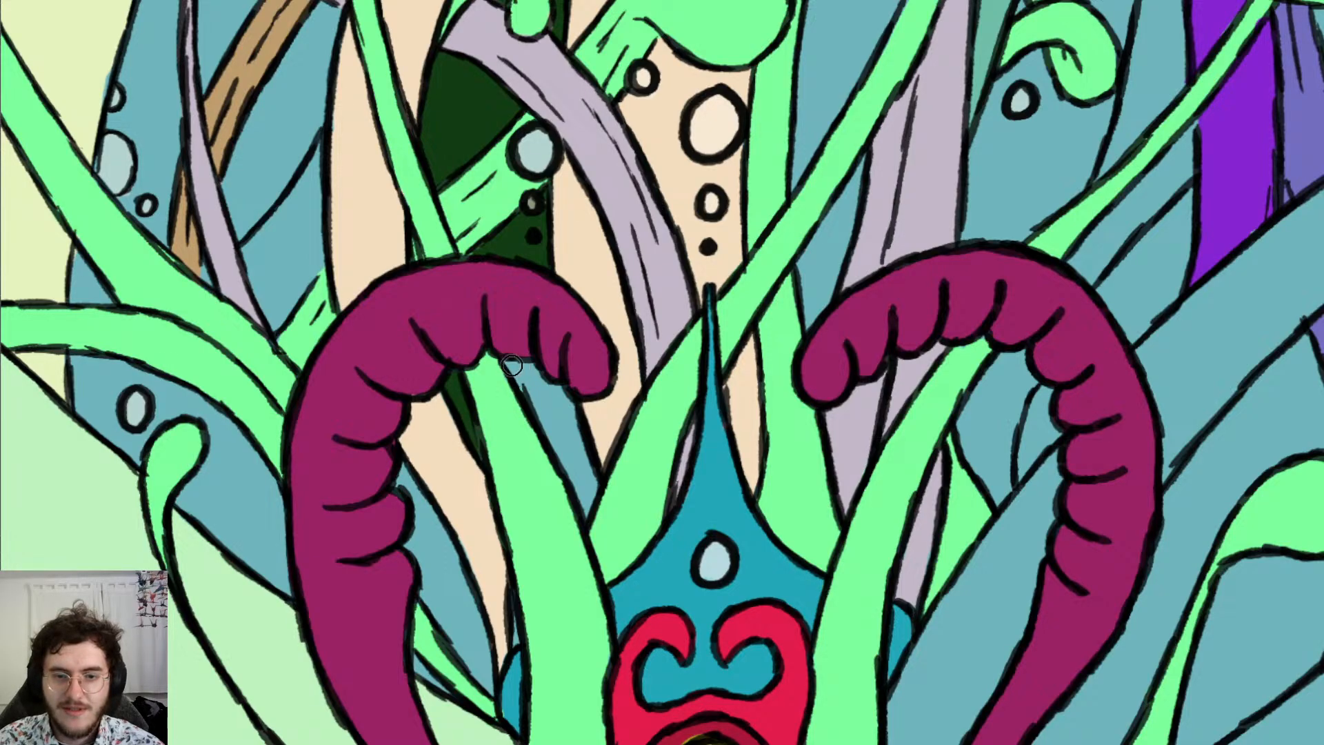
pyautogui.moveTo(519, 368)
pyautogui.mouseDown()
pyautogui.moveTo(561, 407)
pyautogui.moveTo(570, 425)
pyautogui.moveTo(544, 411)
pyautogui.moveTo(582, 466)
pyautogui.moveTo(581, 493)
pyautogui.moveTo(591, 479)
pyautogui.moveTo(564, 438)
pyautogui.mouseUp()
pyautogui.scroll(-10, 548, 387)
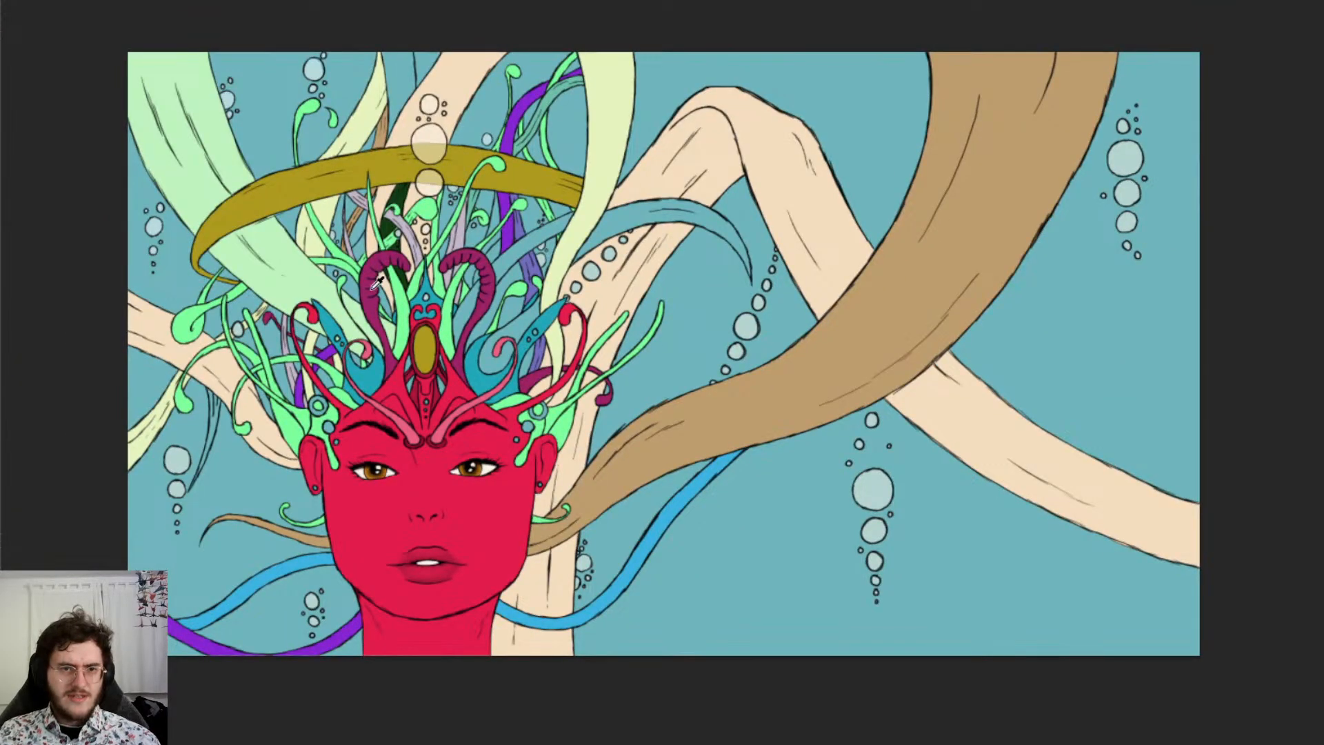
pyautogui.scroll(5, 344, 335)
pyautogui.scroll(-5, 335, 345)
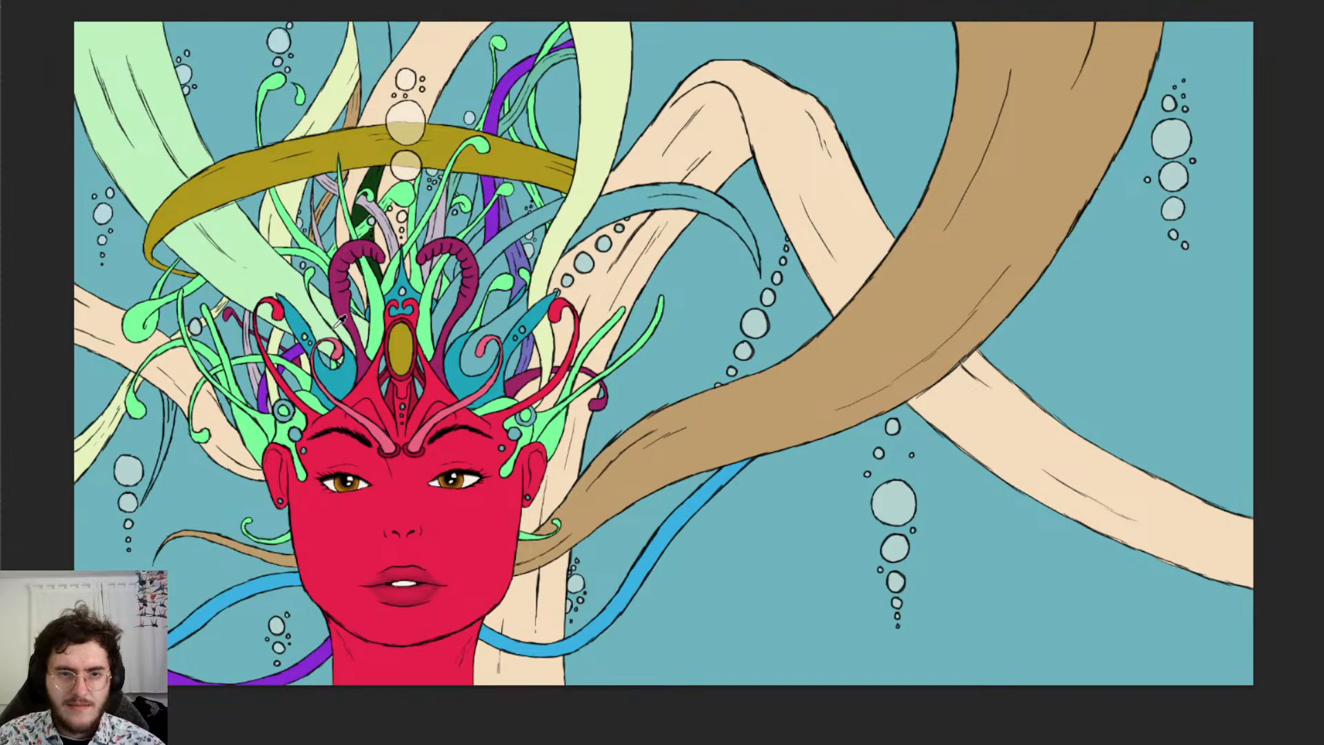
# Fill the hooked tentacle crossing the peach tentacle in dark green, from the pale yellow strand to the peach tentacle's outer edge
pyautogui.scroll(3, 452, 135)
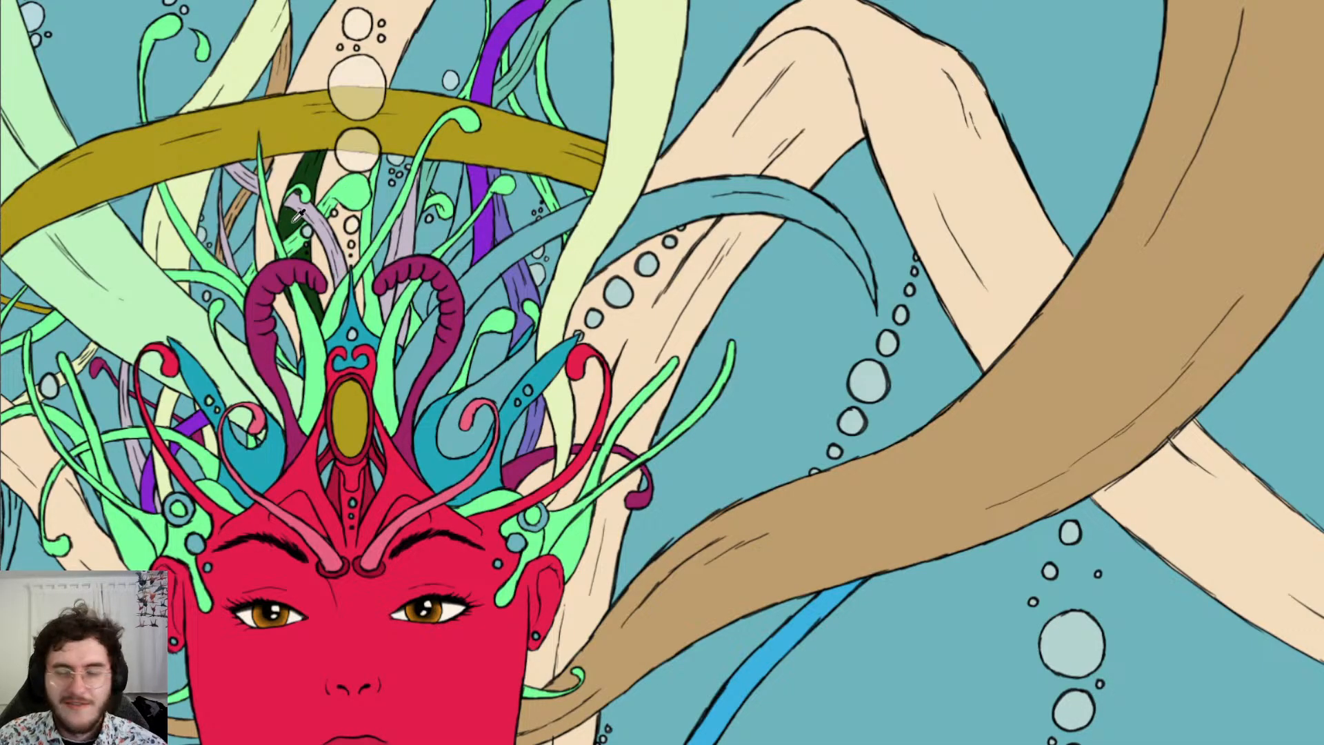
pyautogui.scroll(3, 858, 240)
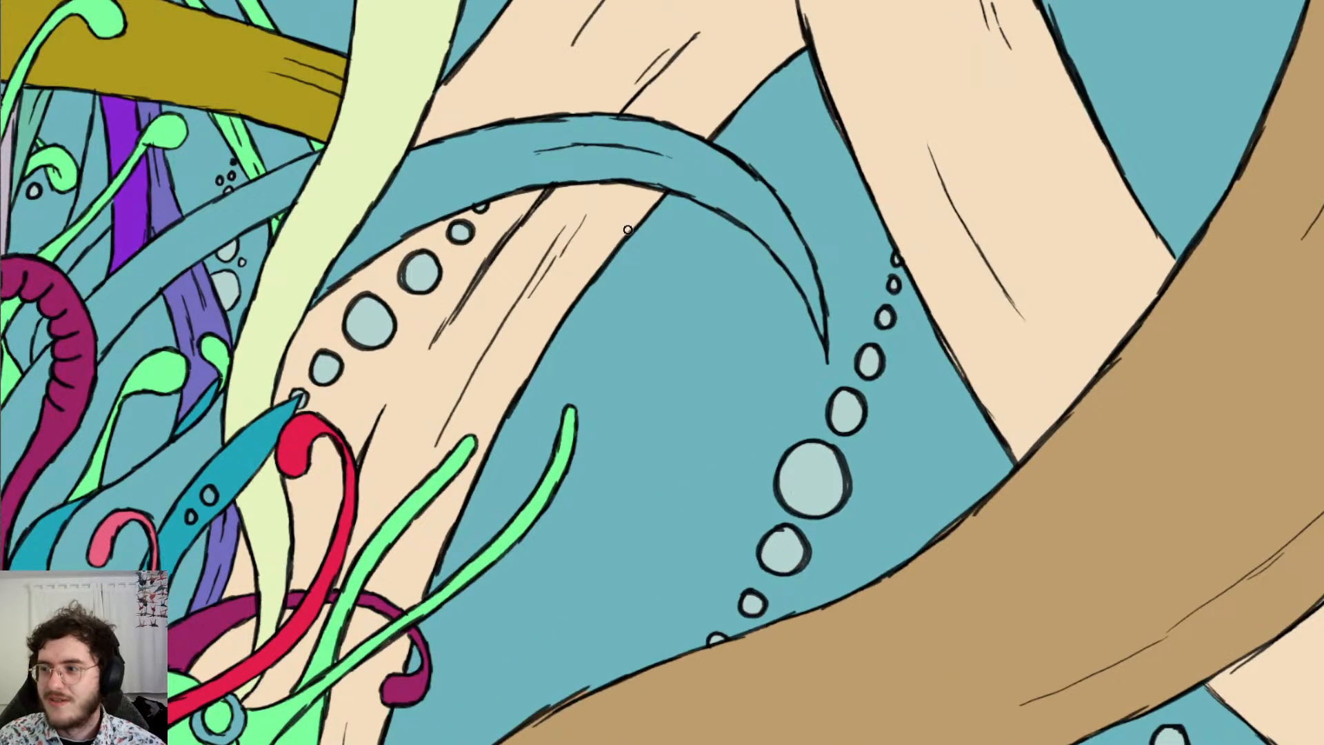
pyautogui.scroll(1, 625, 231)
pyautogui.scroll(3, 620, 243)
pyautogui.scroll(-2, 607, 245)
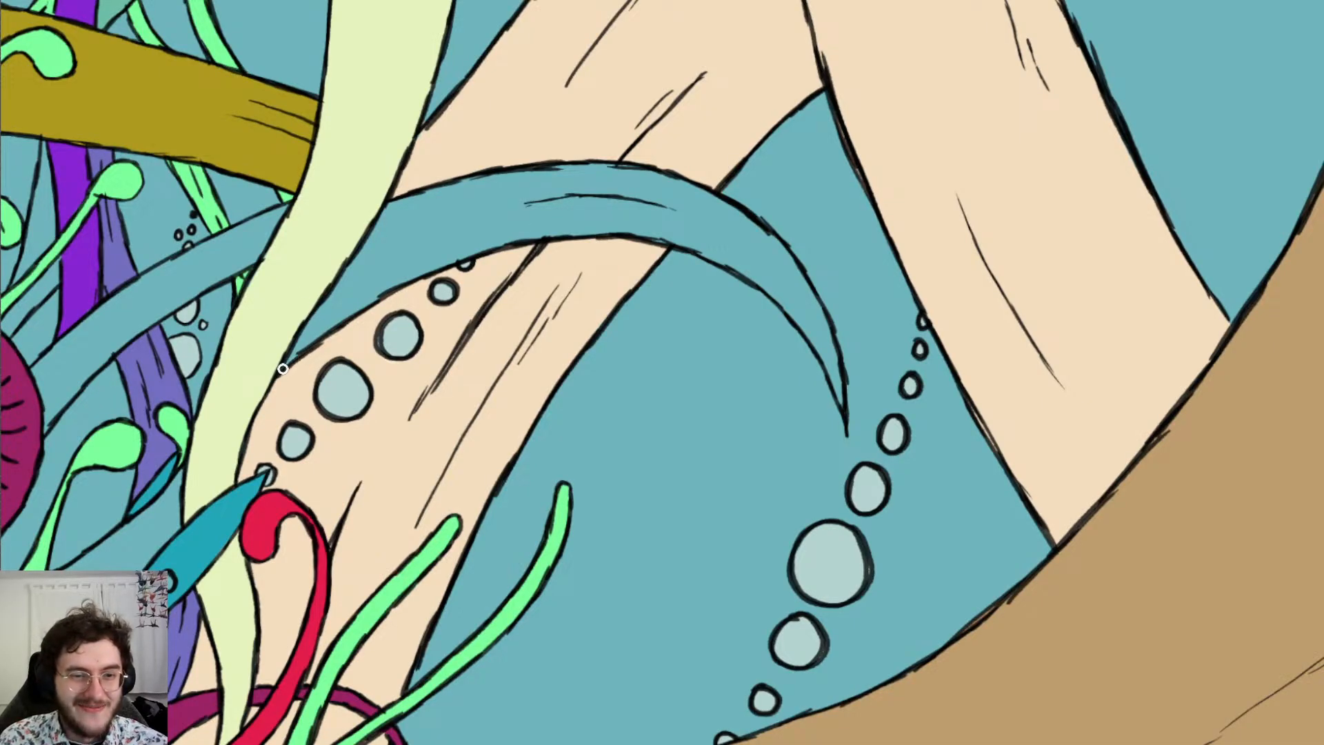
pyautogui.moveTo(282, 369)
pyautogui.mouseDown()
pyautogui.moveTo(341, 285)
pyautogui.moveTo(357, 284)
pyautogui.moveTo(344, 310)
pyautogui.moveTo(422, 266)
pyautogui.moveTo(343, 298)
pyautogui.moveTo(386, 250)
pyautogui.moveTo(370, 247)
pyautogui.moveTo(390, 208)
pyautogui.moveTo(555, 167)
pyautogui.moveTo(621, 169)
pyautogui.mouseUp()
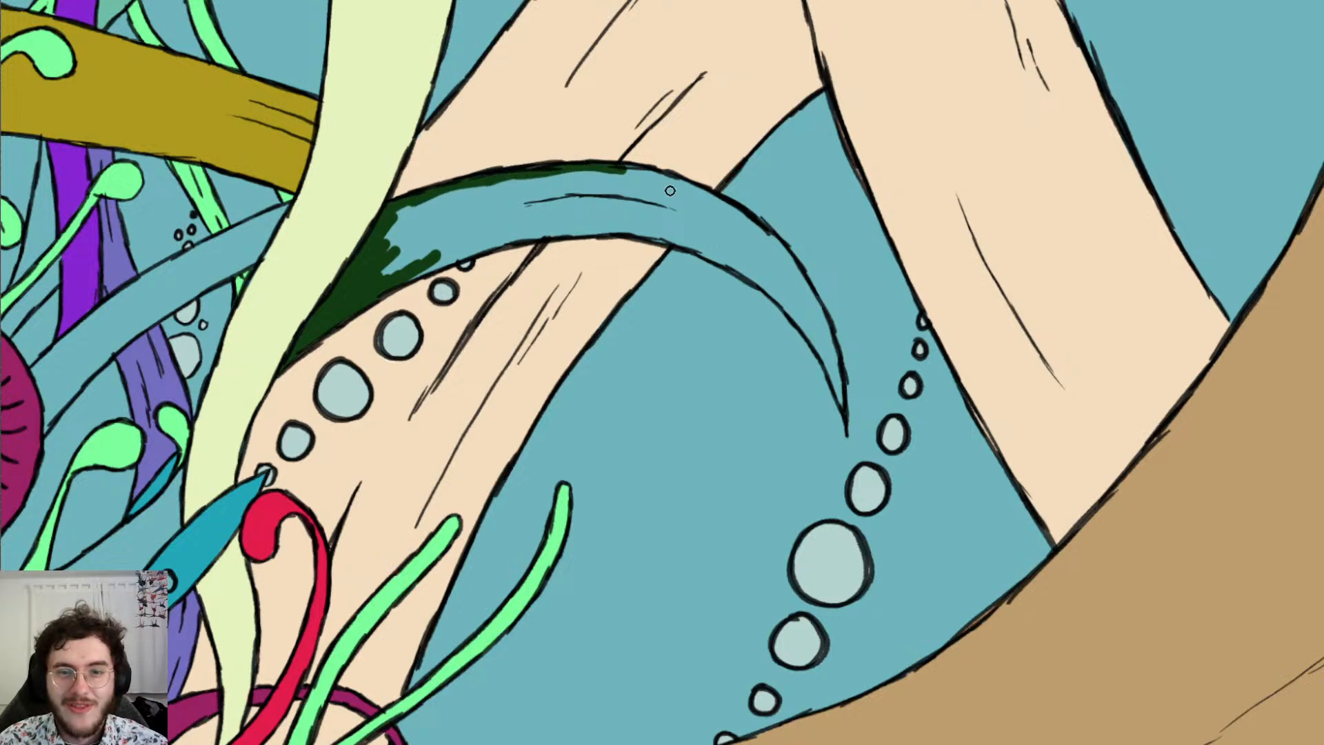
pyautogui.moveTo(652, 258)
pyautogui.mouseDown()
pyautogui.moveTo(700, 183)
pyautogui.moveTo(634, 250)
pyautogui.moveTo(659, 192)
pyautogui.moveTo(597, 237)
pyautogui.moveTo(657, 166)
pyautogui.mouseUp()
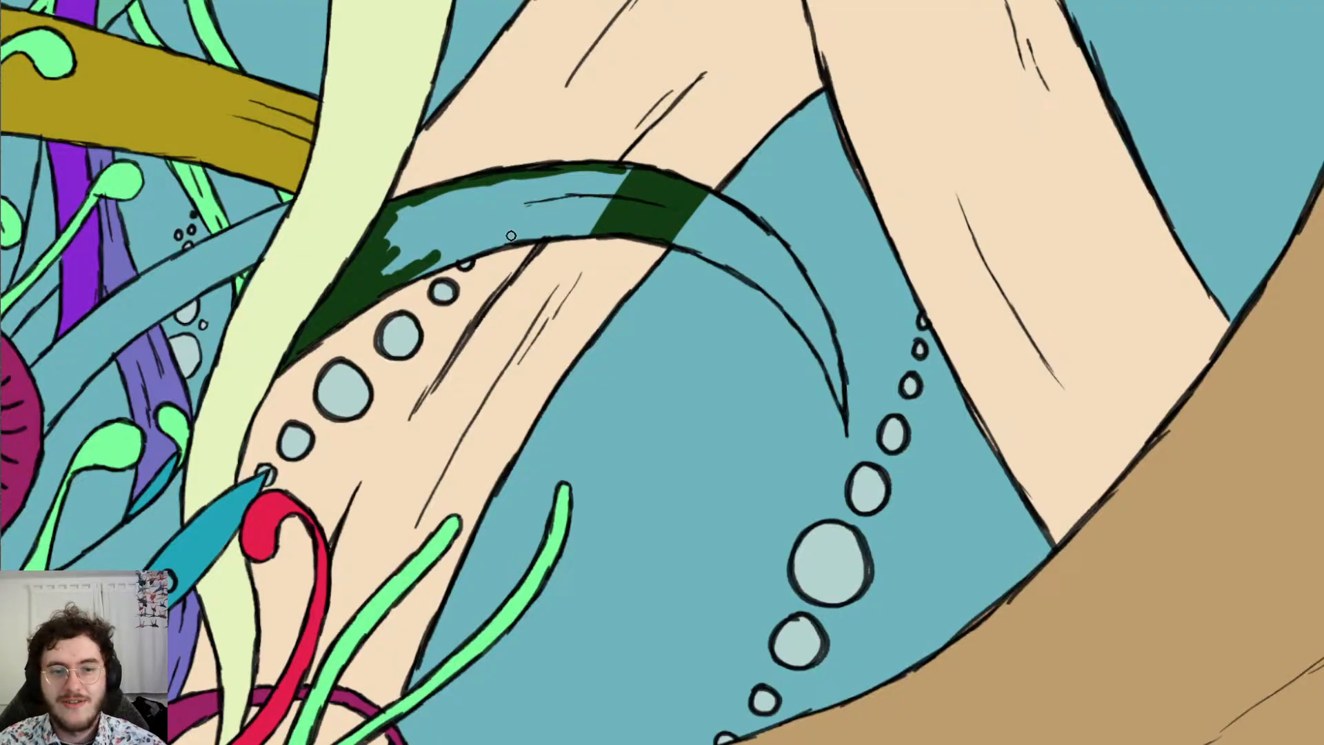
pyautogui.moveTo(398, 284)
pyautogui.mouseDown()
pyautogui.moveTo(498, 235)
pyautogui.moveTo(462, 255)
pyautogui.moveTo(601, 227)
pyautogui.moveTo(578, 230)
pyautogui.moveTo(641, 174)
pyautogui.mouseUp()
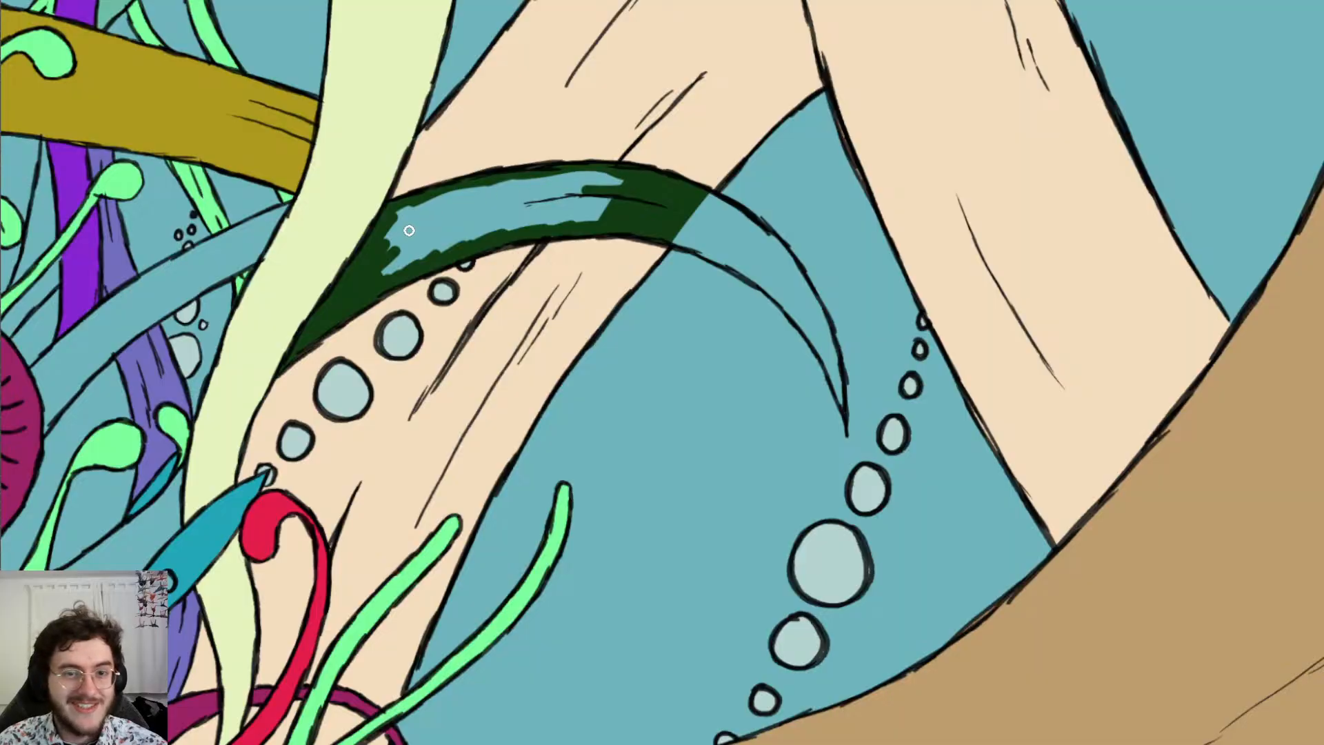
pyautogui.moveTo(409, 231)
pyautogui.mouseDown()
pyautogui.moveTo(452, 196)
pyautogui.moveTo(591, 169)
pyautogui.moveTo(620, 178)
pyautogui.moveTo(553, 192)
pyautogui.moveTo(637, 213)
pyautogui.mouseUp()
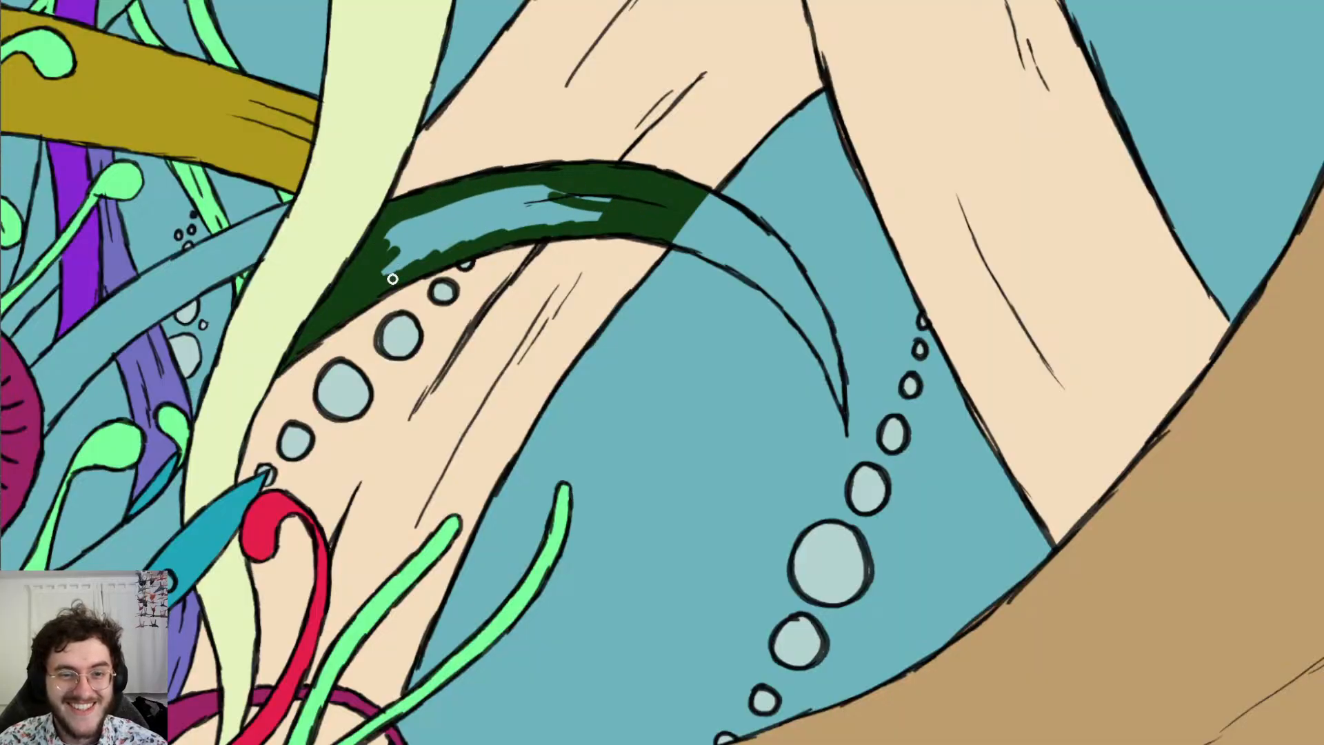
pyautogui.moveTo(405, 271)
pyautogui.mouseDown()
pyautogui.moveTo(482, 238)
pyautogui.moveTo(442, 245)
pyautogui.moveTo(573, 207)
pyautogui.moveTo(498, 230)
pyautogui.moveTo(552, 207)
pyautogui.moveTo(420, 228)
pyautogui.moveTo(382, 248)
pyautogui.moveTo(429, 226)
pyautogui.moveTo(417, 228)
pyautogui.moveTo(575, 188)
pyautogui.moveTo(520, 195)
pyautogui.moveTo(540, 213)
pyautogui.mouseUp()
pyautogui.moveTo(406, 253); pyautogui.dragTo(584, 194)
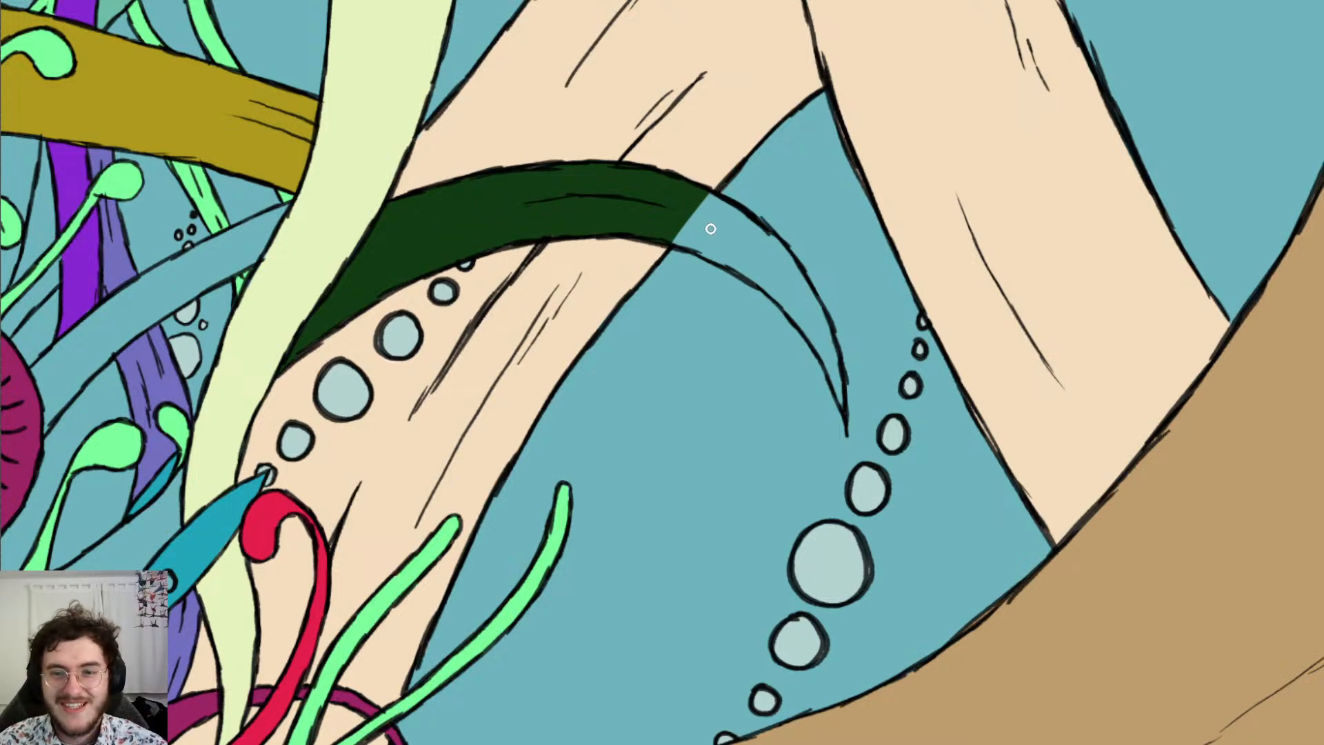
# Continue the dark green along the hooked tentacle's tapering end over the open background, down to its pointed tip
pyautogui.moveTo(703, 204)
pyautogui.mouseDown()
pyautogui.moveTo(731, 224)
pyautogui.moveTo(688, 214)
pyautogui.moveTo(724, 236)
pyautogui.moveTo(717, 219)
pyautogui.moveTo(754, 224)
pyautogui.moveTo(794, 294)
pyautogui.mouseUp()
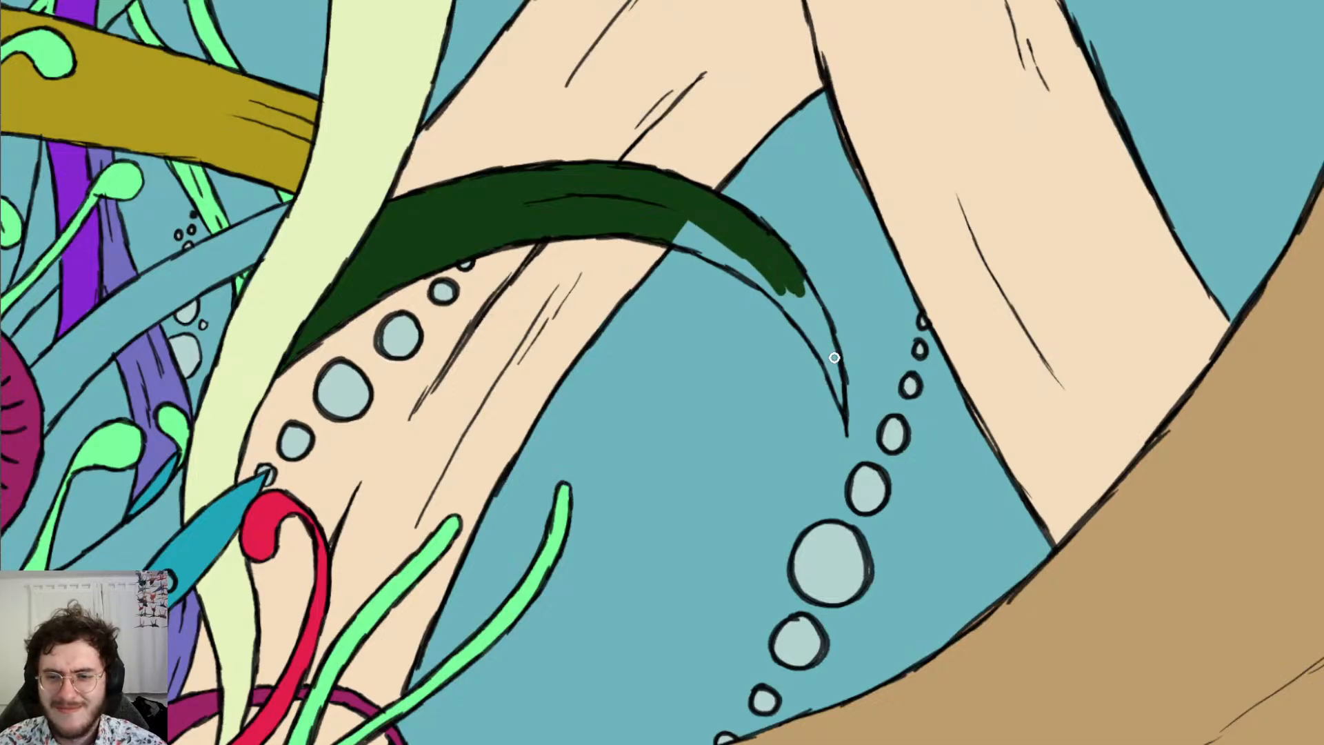
pyautogui.moveTo(839, 417); pyautogui.dragTo(815, 302)
pyautogui.moveTo(823, 356)
pyautogui.mouseDown()
pyautogui.moveTo(792, 298)
pyautogui.moveTo(762, 280)
pyautogui.moveTo(788, 288)
pyautogui.mouseUp()
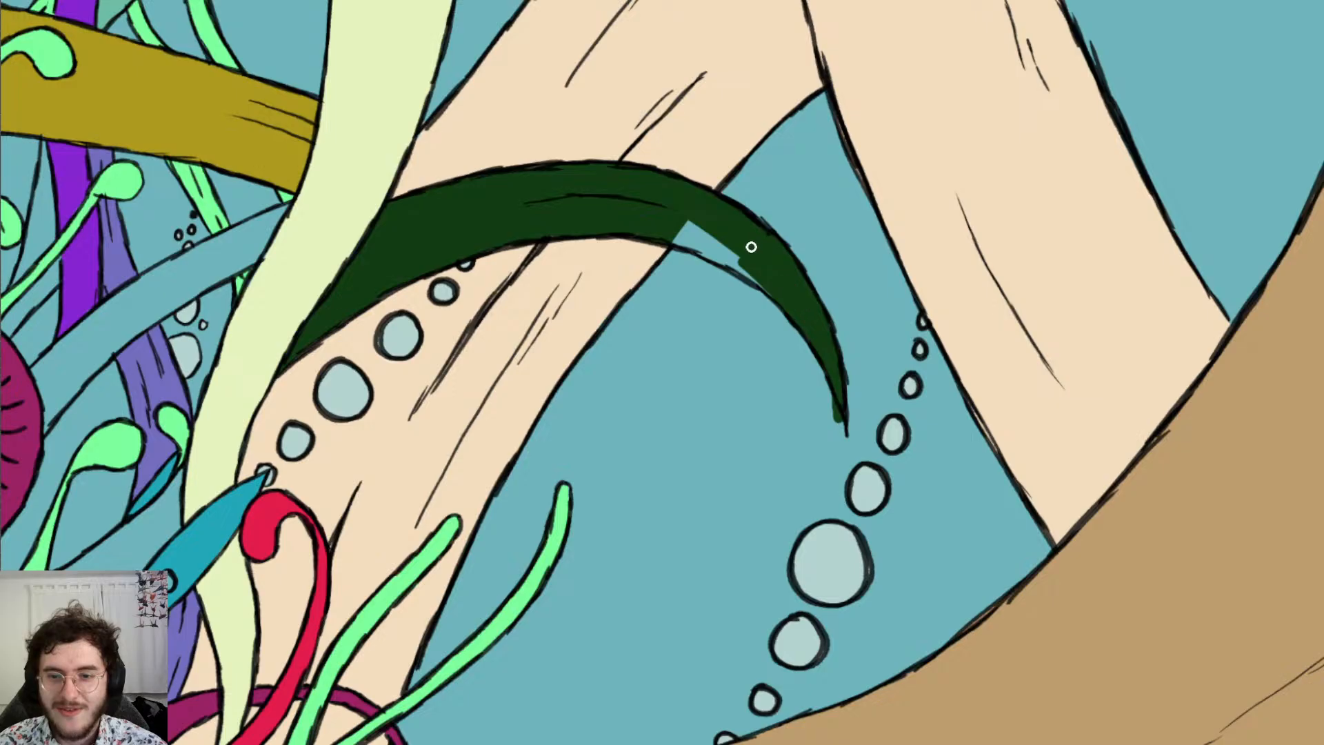
pyautogui.moveTo(663, 233); pyautogui.dragTo(737, 265)
pyautogui.moveTo(682, 225); pyautogui.dragTo(742, 260)
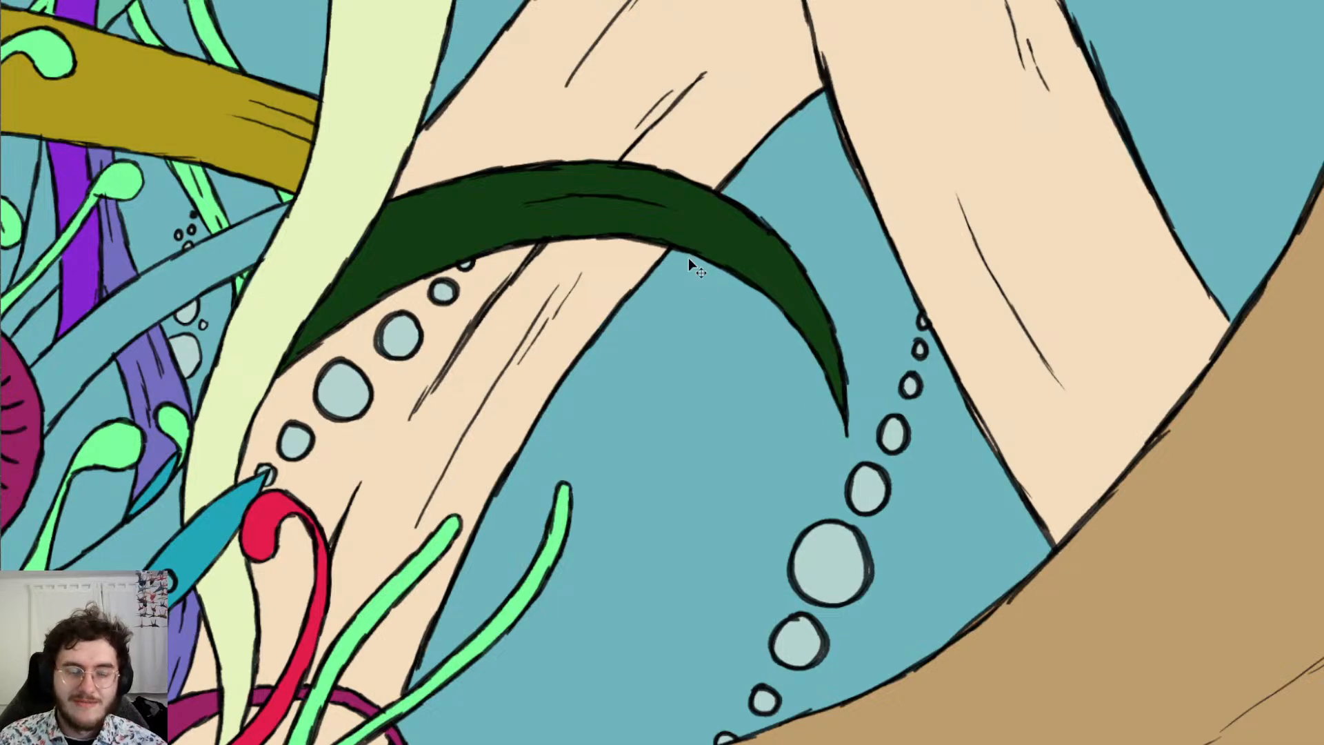
# Examine the dark green hooked tentacle against the headdress and whole composition, looking for the next uncoloured strand
pyautogui.hscroll(1, 646, 212)
pyautogui.hscroll(-6, 621, 234)
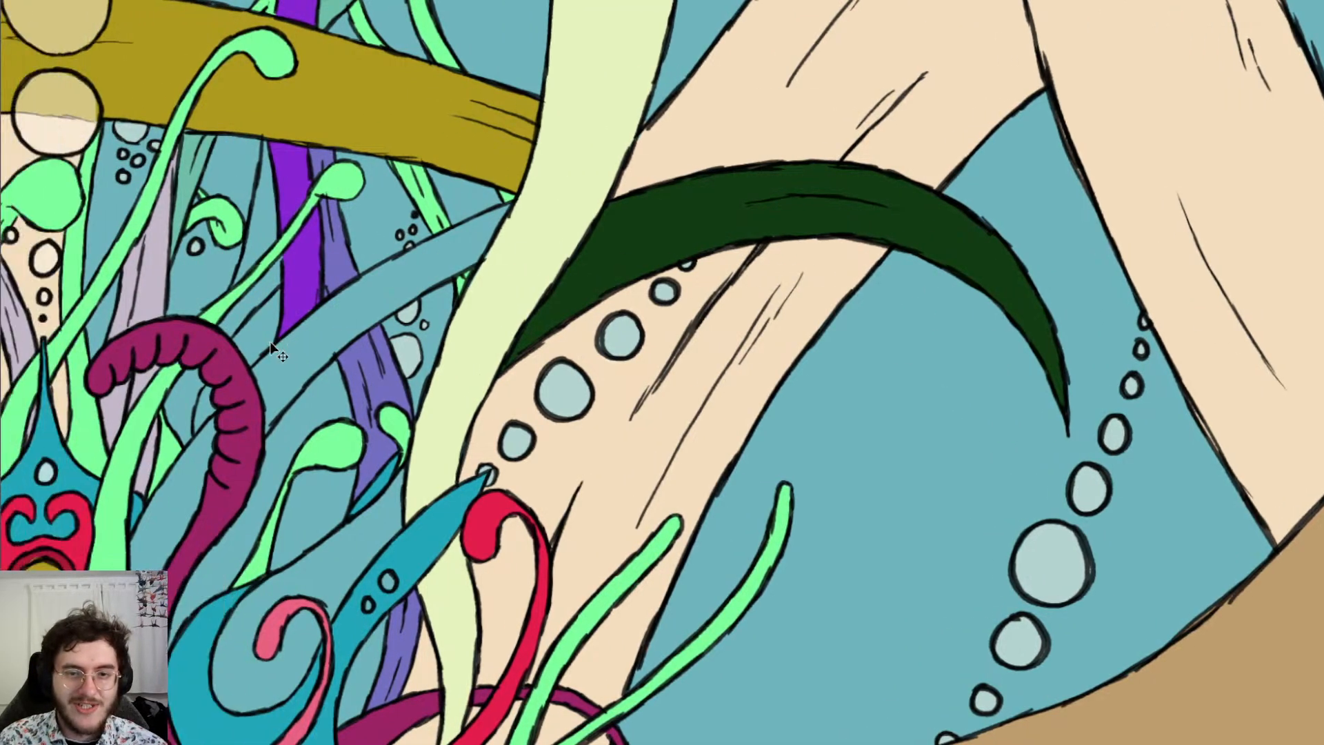
pyautogui.hscroll(-2, 266, 331)
pyautogui.hscroll(2, 230, 276)
pyautogui.hscroll(-2, 296, 290)
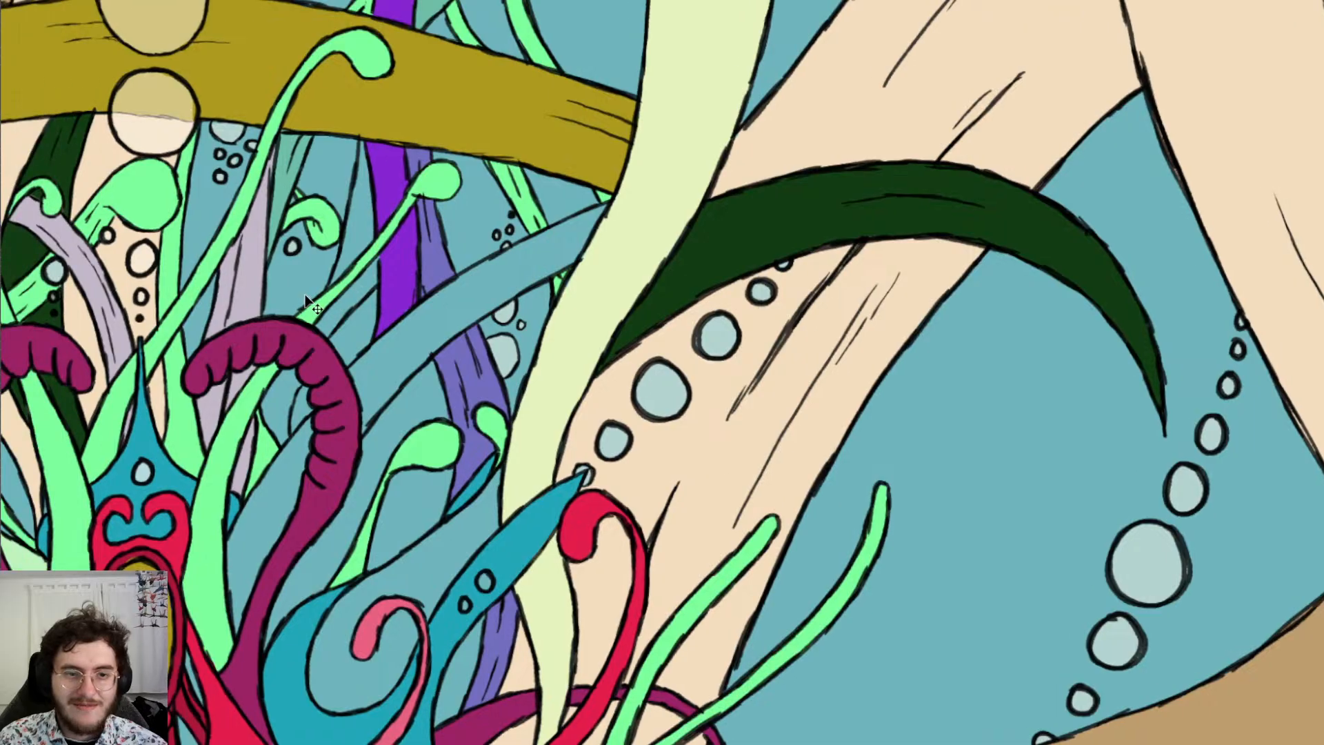
pyautogui.scroll(-4, 310, 306)
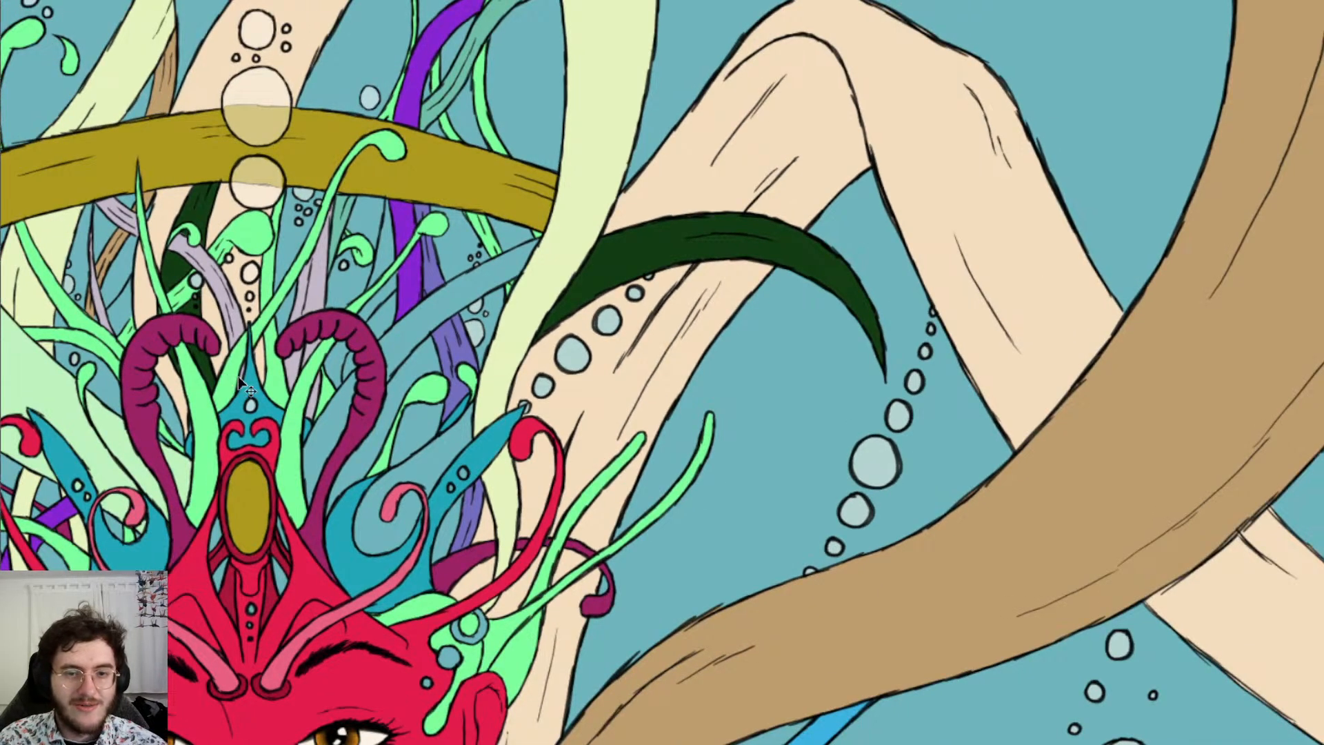
pyautogui.hscroll(-3, 240, 385)
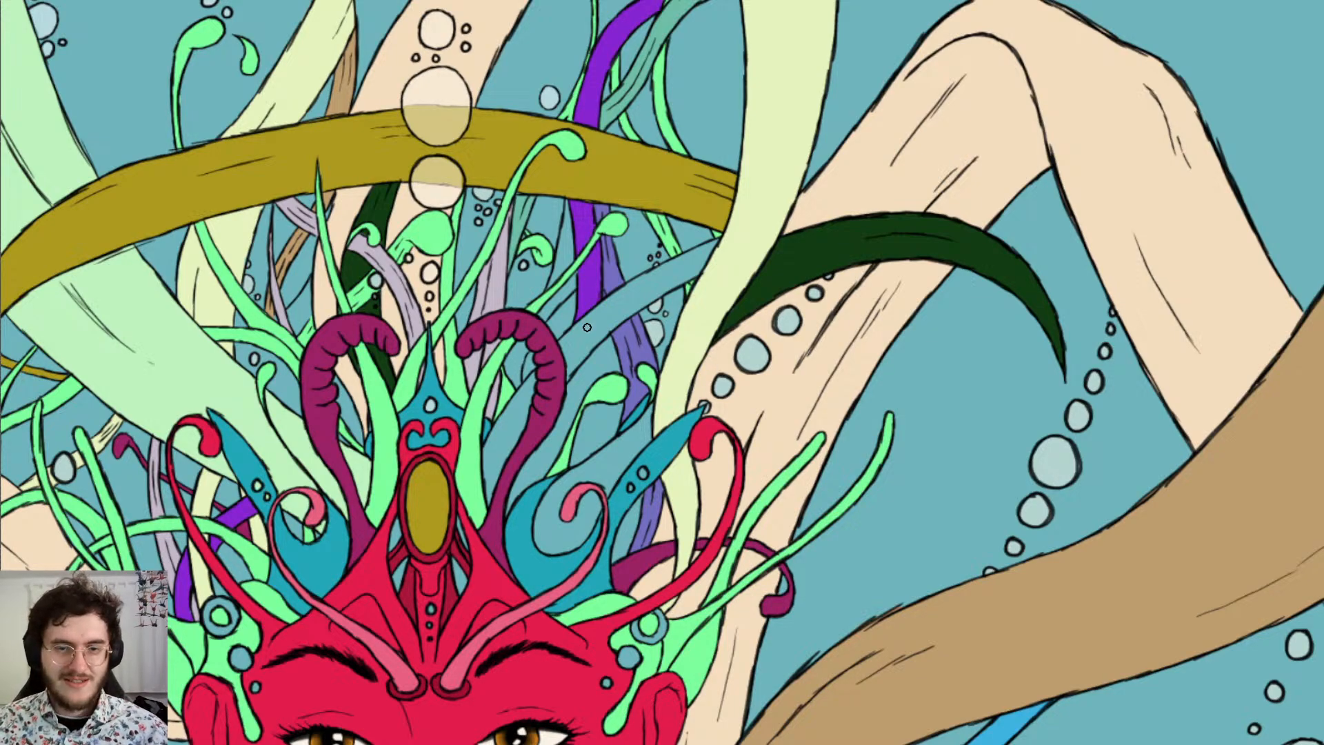
pyautogui.hotkey('ctrl', '0')
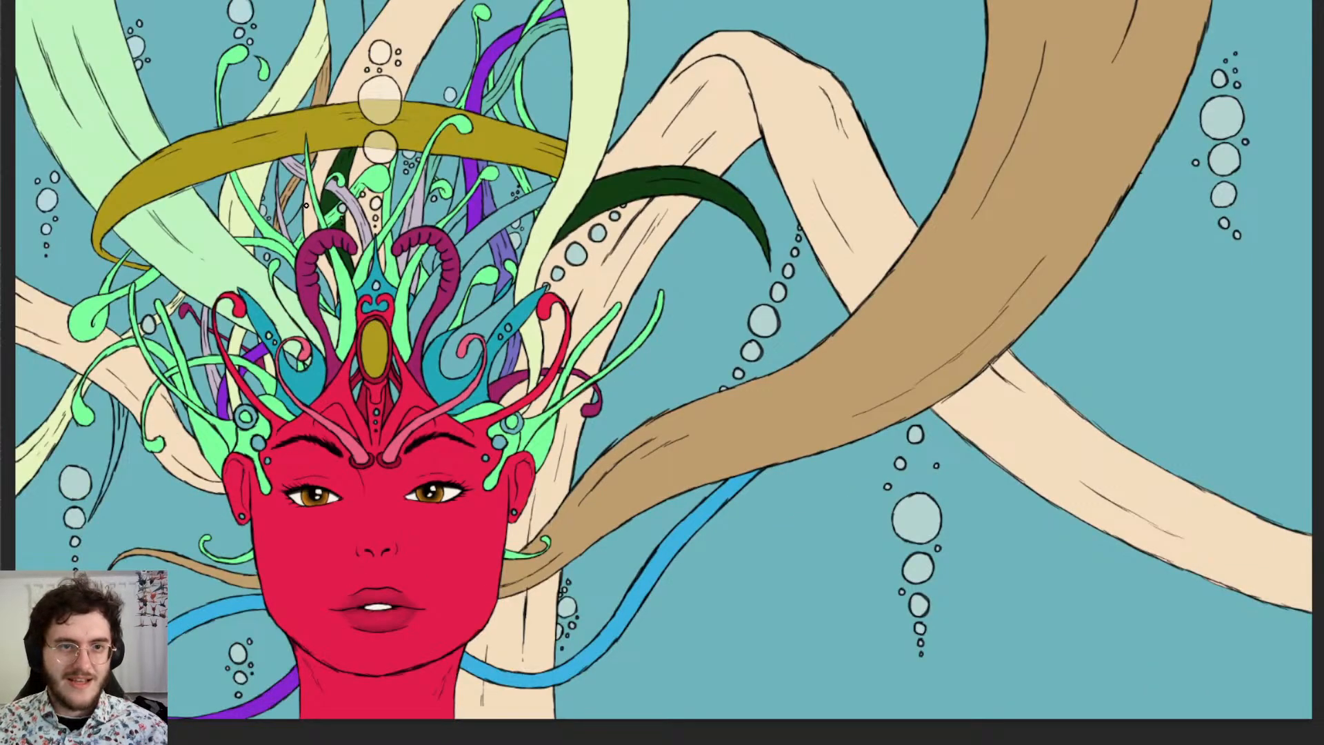
# Fill the strand above the golden band, between the pale yellow and peach tentacles, in muted blue-violet up to the canvas edge
pyautogui.scroll(1, 305, 205)
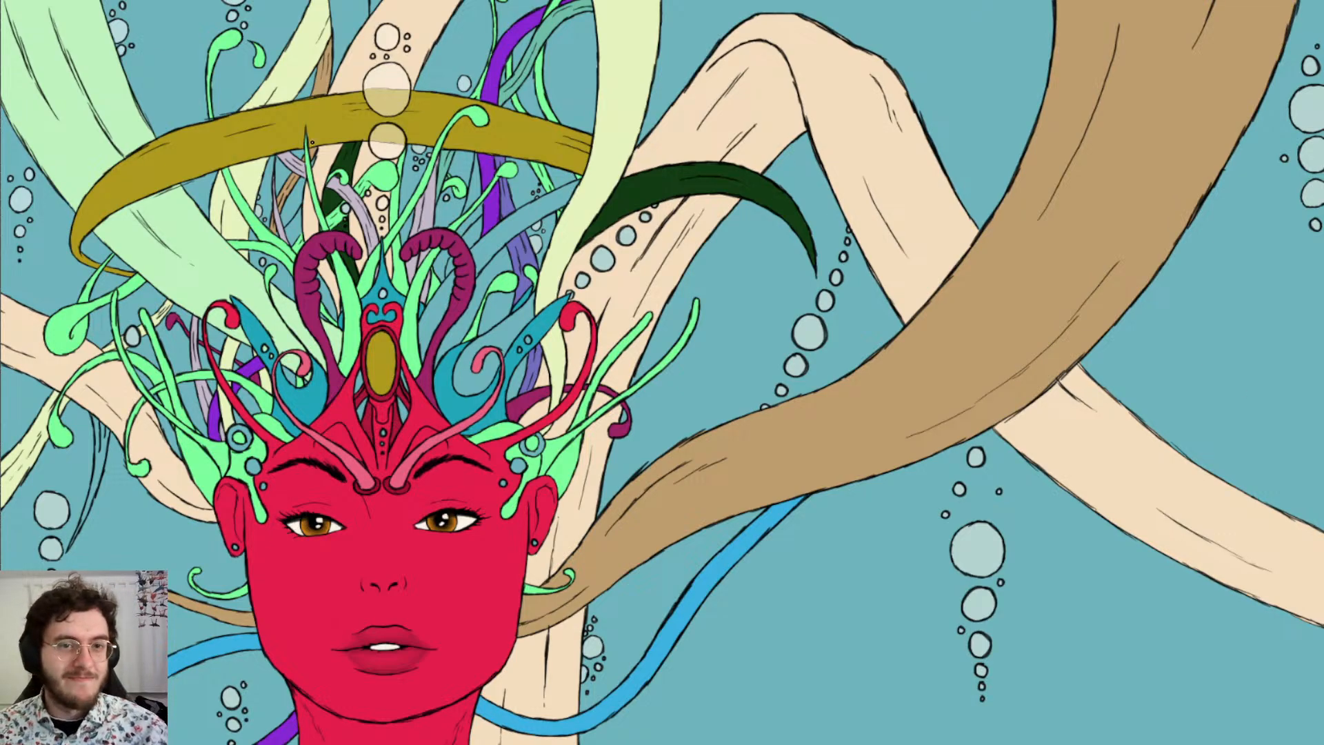
pyautogui.scroll(3, 312, 73)
pyautogui.scroll(5, 381, 62)
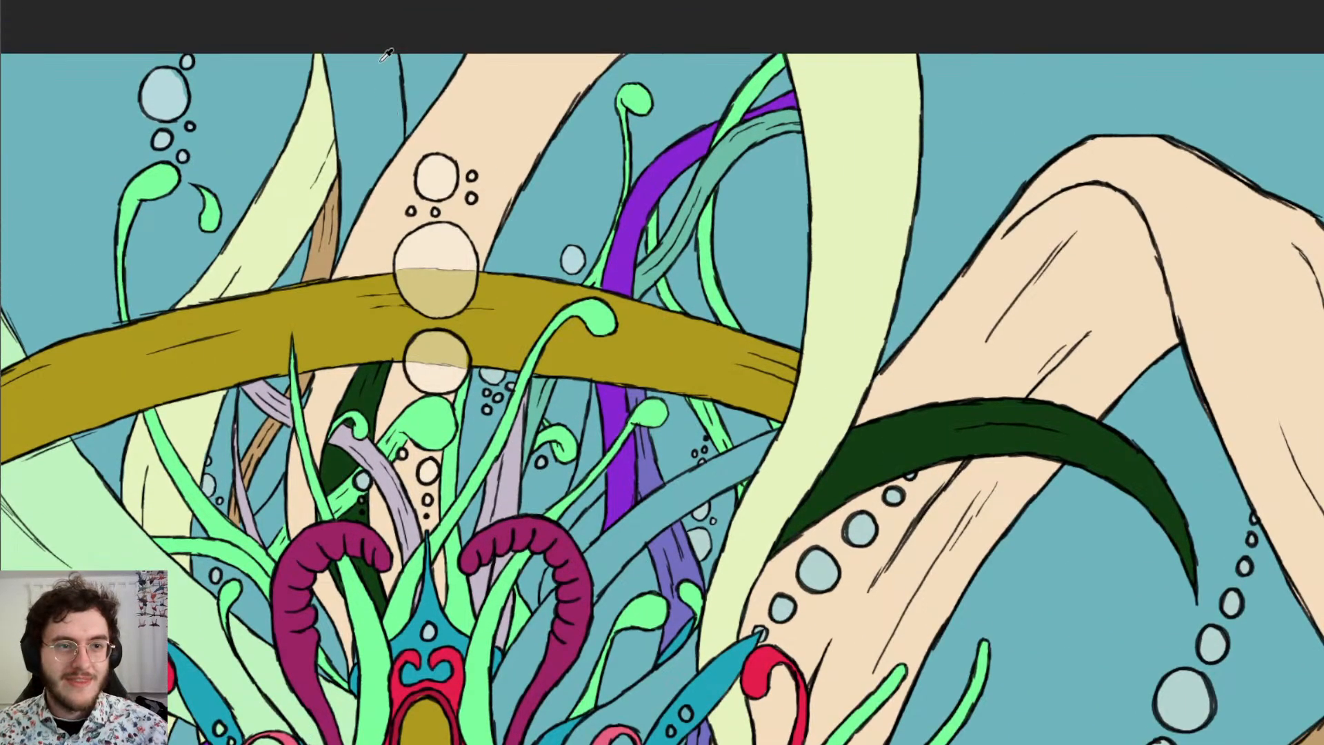
pyautogui.scroll(2, 380, 62)
pyautogui.scroll(3, 365, 86)
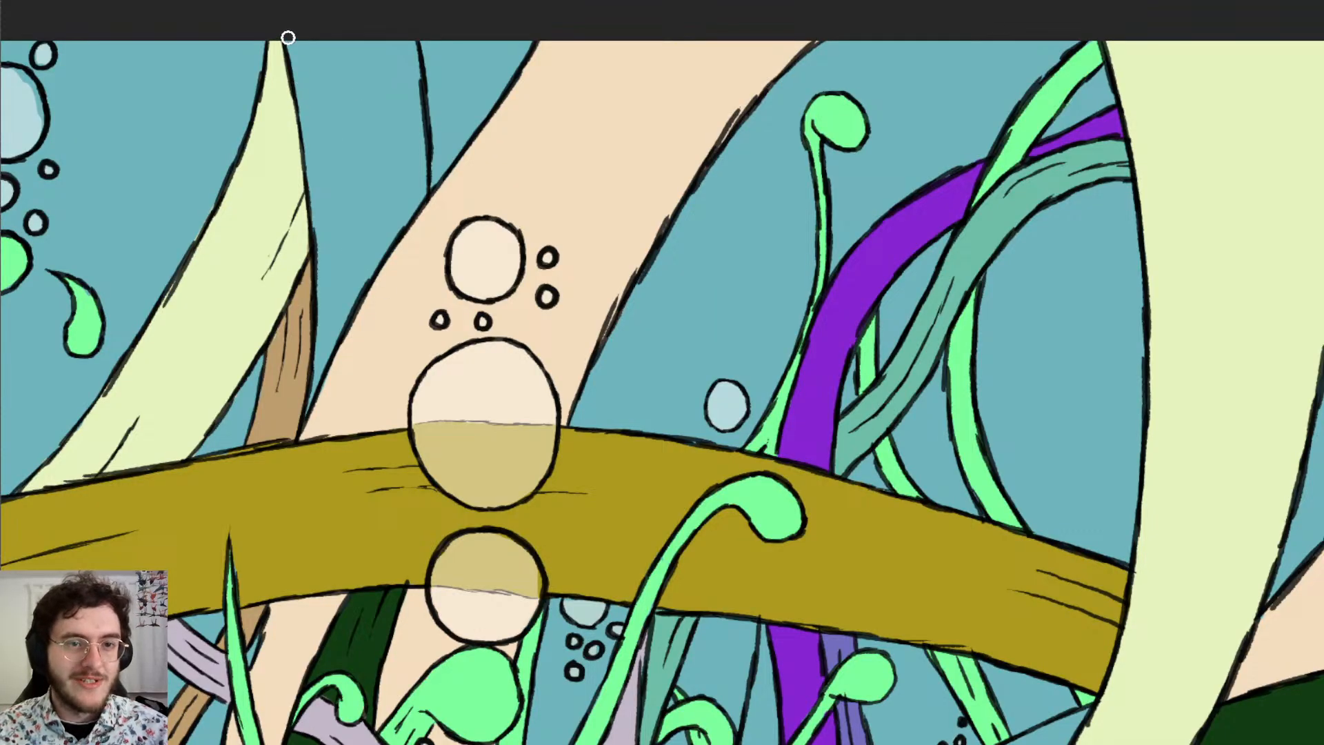
pyautogui.moveTo(307, 97)
pyautogui.mouseDown()
pyautogui.moveTo(295, 47)
pyautogui.moveTo(322, 203)
pyautogui.moveTo(319, 148)
pyautogui.moveTo(309, 136)
pyautogui.moveTo(325, 304)
pyautogui.mouseUp()
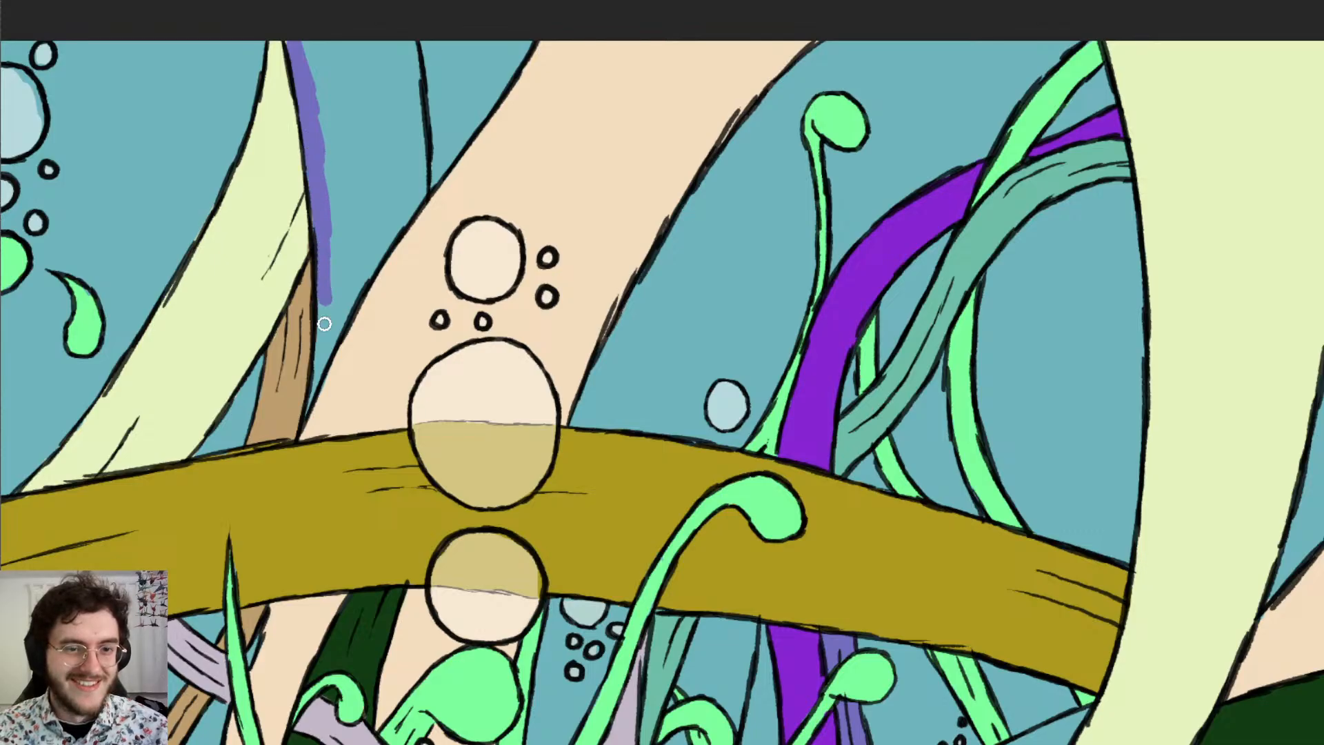
pyautogui.moveTo(307, 415)
pyautogui.mouseDown()
pyautogui.moveTo(319, 310)
pyautogui.moveTo(323, 373)
pyautogui.moveTo(366, 228)
pyautogui.moveTo(362, 300)
pyautogui.moveTo(400, 135)
pyautogui.moveTo(417, 172)
pyautogui.moveTo(411, 209)
pyautogui.moveTo(392, 201)
pyautogui.moveTo(399, 224)
pyautogui.moveTo(411, 60)
pyautogui.moveTo(409, 90)
pyautogui.mouseUp()
pyautogui.moveTo(312, 43)
pyautogui.mouseDown()
pyautogui.moveTo(332, 116)
pyautogui.moveTo(337, 30)
pyautogui.moveTo(369, 159)
pyautogui.moveTo(371, 11)
pyautogui.moveTo(384, 127)
pyautogui.moveTo(393, 48)
pyautogui.moveTo(385, 206)
pyautogui.moveTo(375, 117)
pyautogui.moveTo(387, 134)
pyautogui.moveTo(318, 123)
pyautogui.moveTo(354, 284)
pyautogui.moveTo(363, 156)
pyautogui.mouseUp()
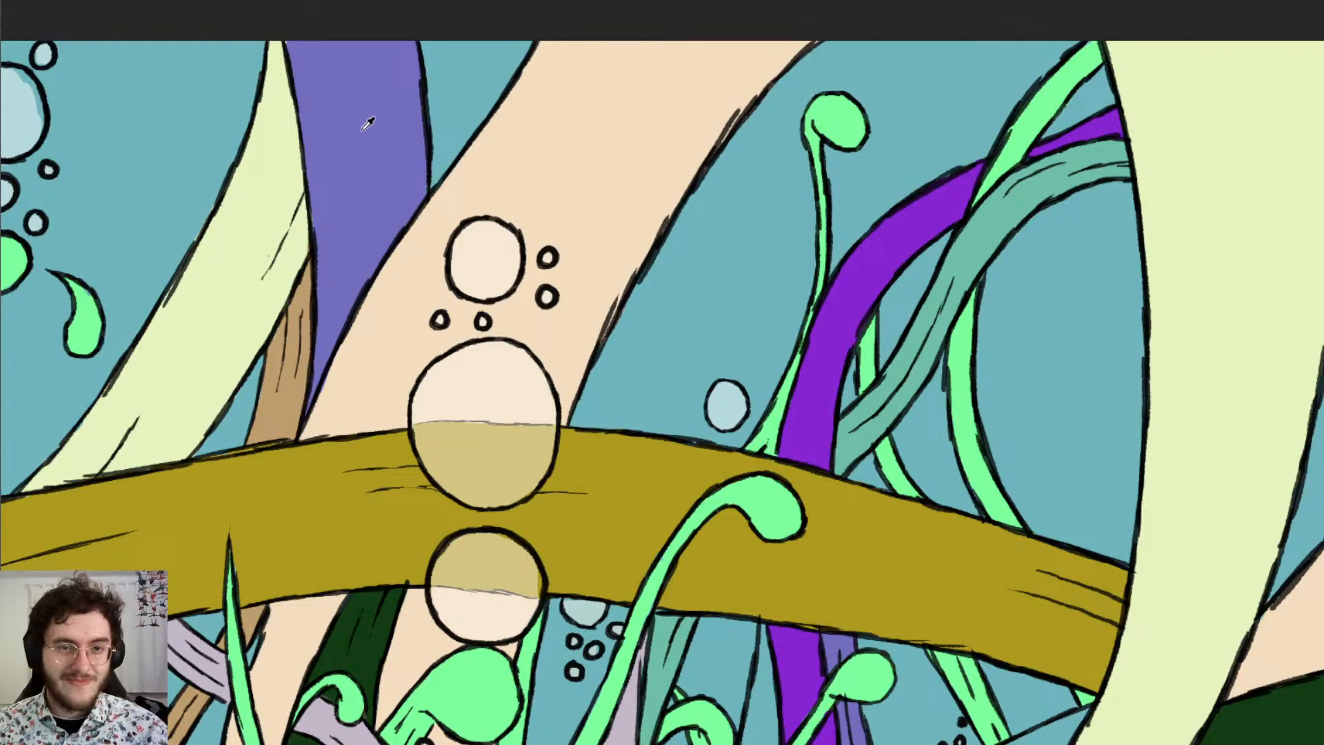
pyautogui.scroll(-5, 362, 120)
pyautogui.scroll(-4, 359, 121)
pyautogui.scroll(-2, 351, 149)
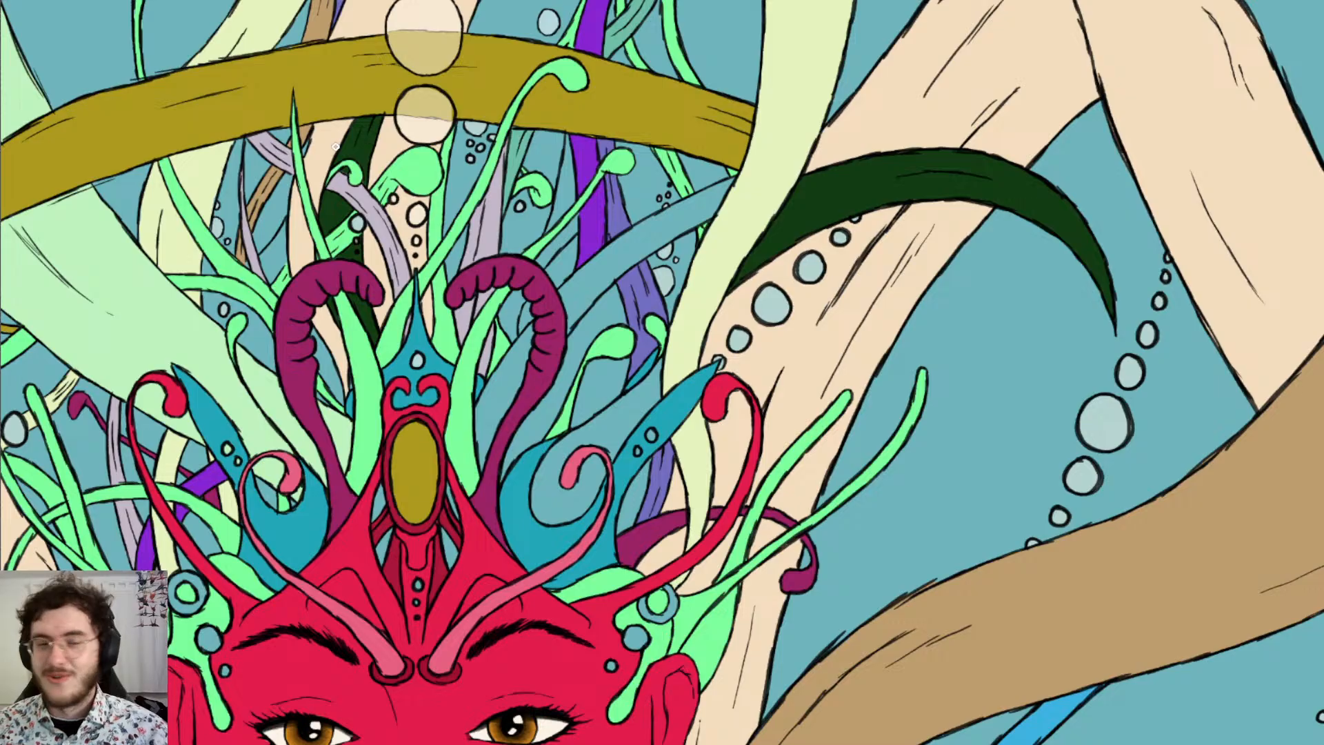
# Continue the blue-violet strand below the golden band, filling the gaps around the lavender strand beside the peach tentacle and bright green strands
pyautogui.scroll(3, 335, 147)
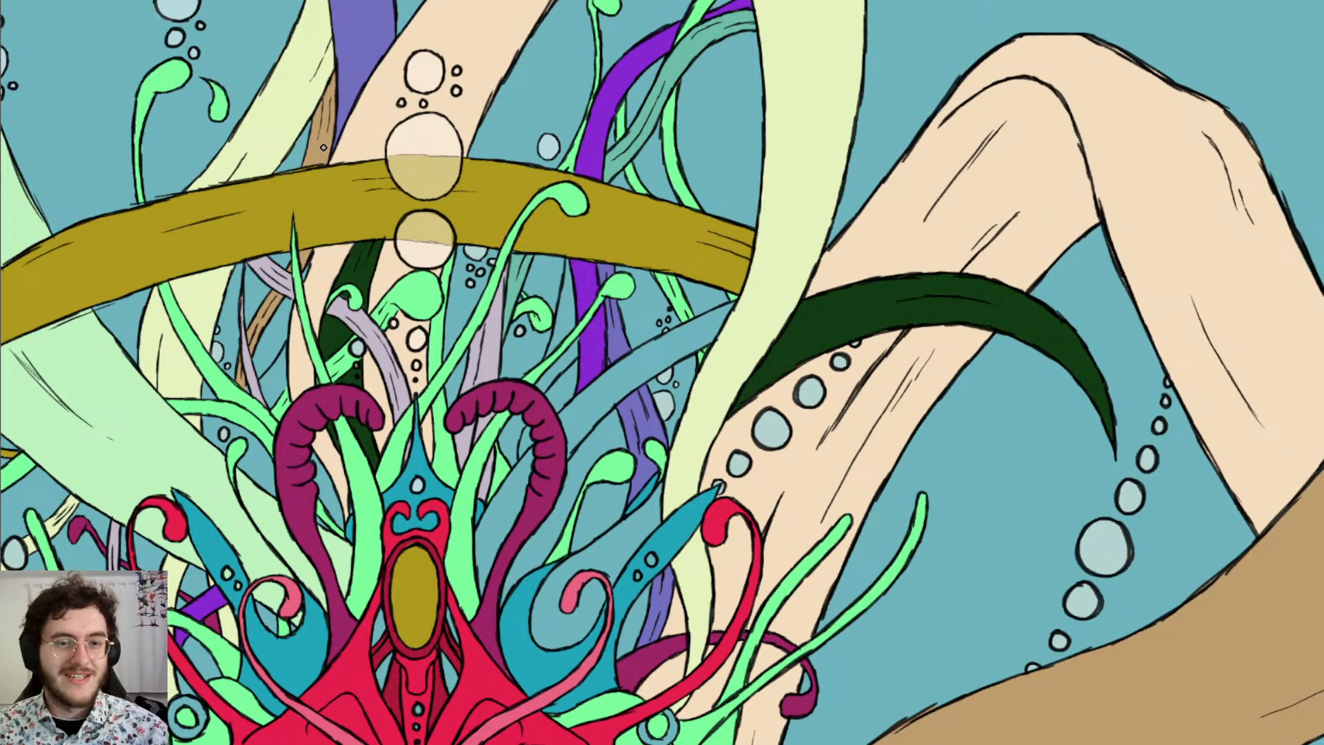
pyautogui.scroll(3, 324, 147)
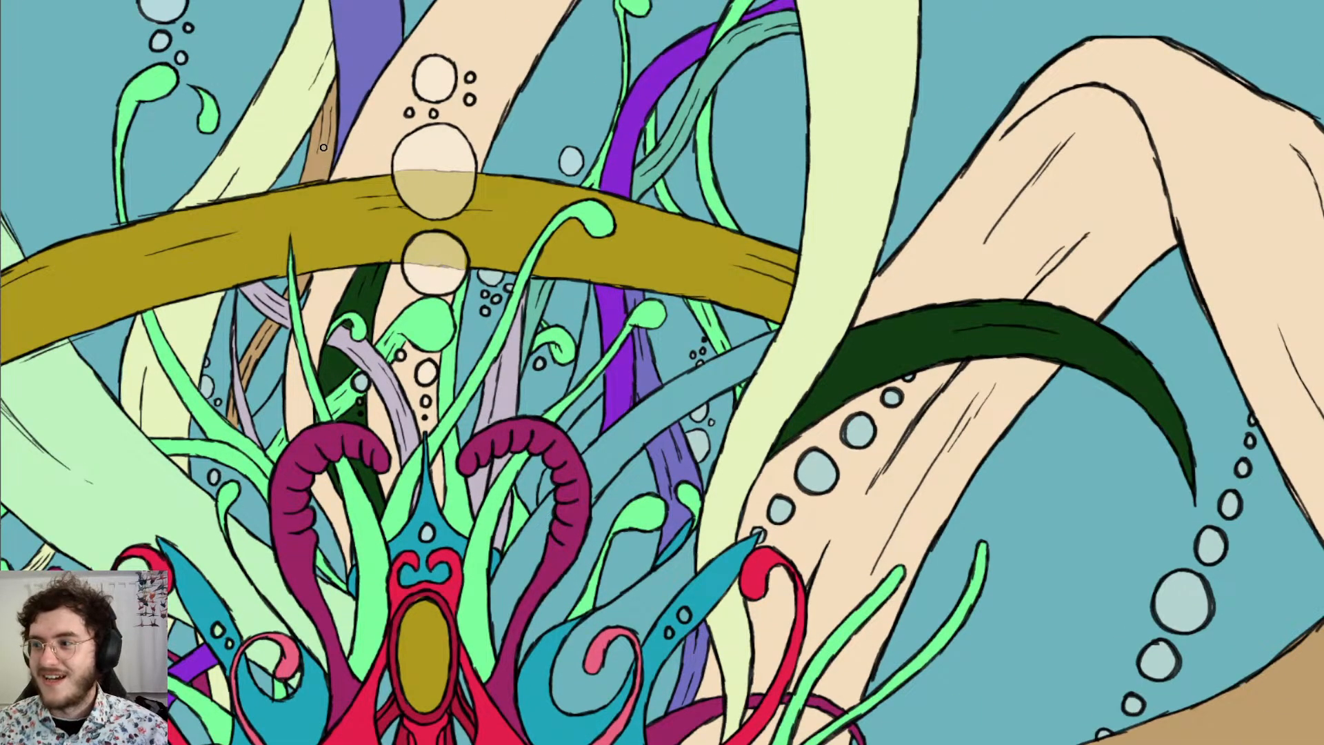
pyautogui.scroll(2, 323, 147)
pyautogui.hscroll(-3, 322, 146)
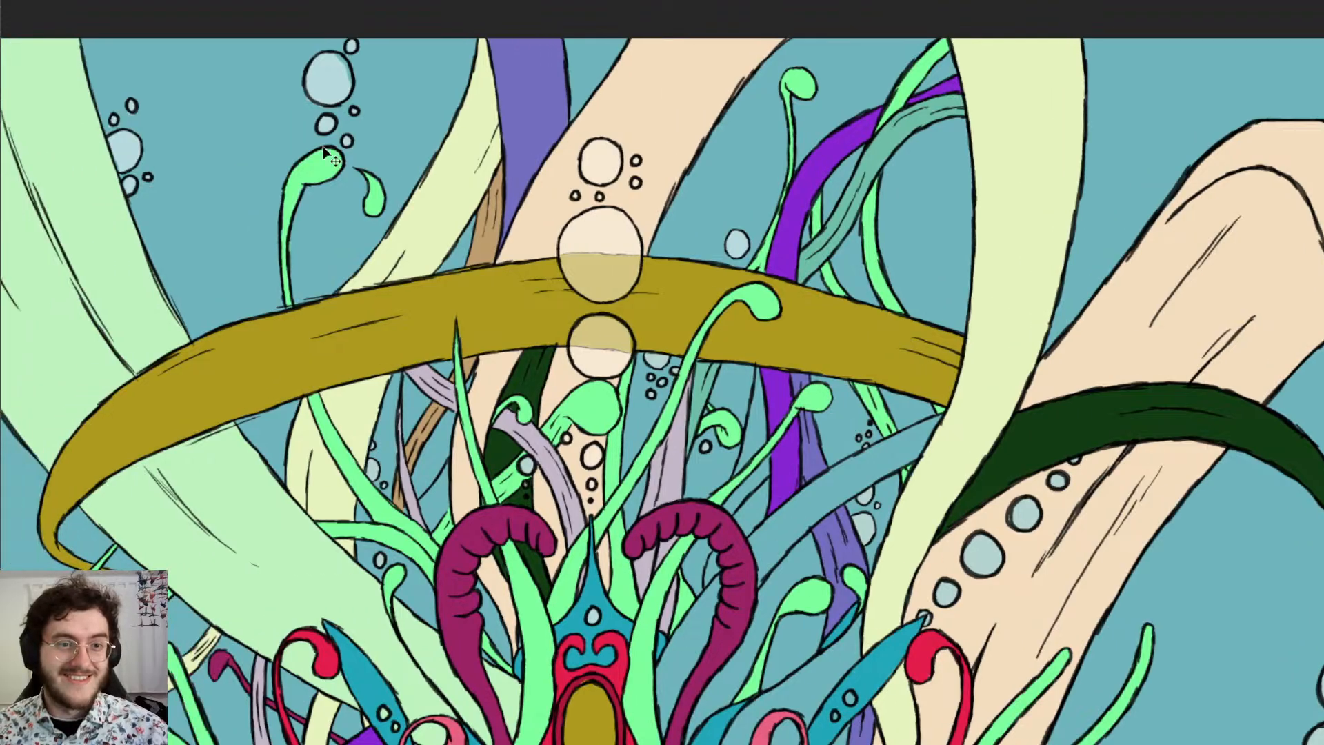
pyautogui.scroll(-2, 388, 161)
pyautogui.scroll(-5, 388, 162)
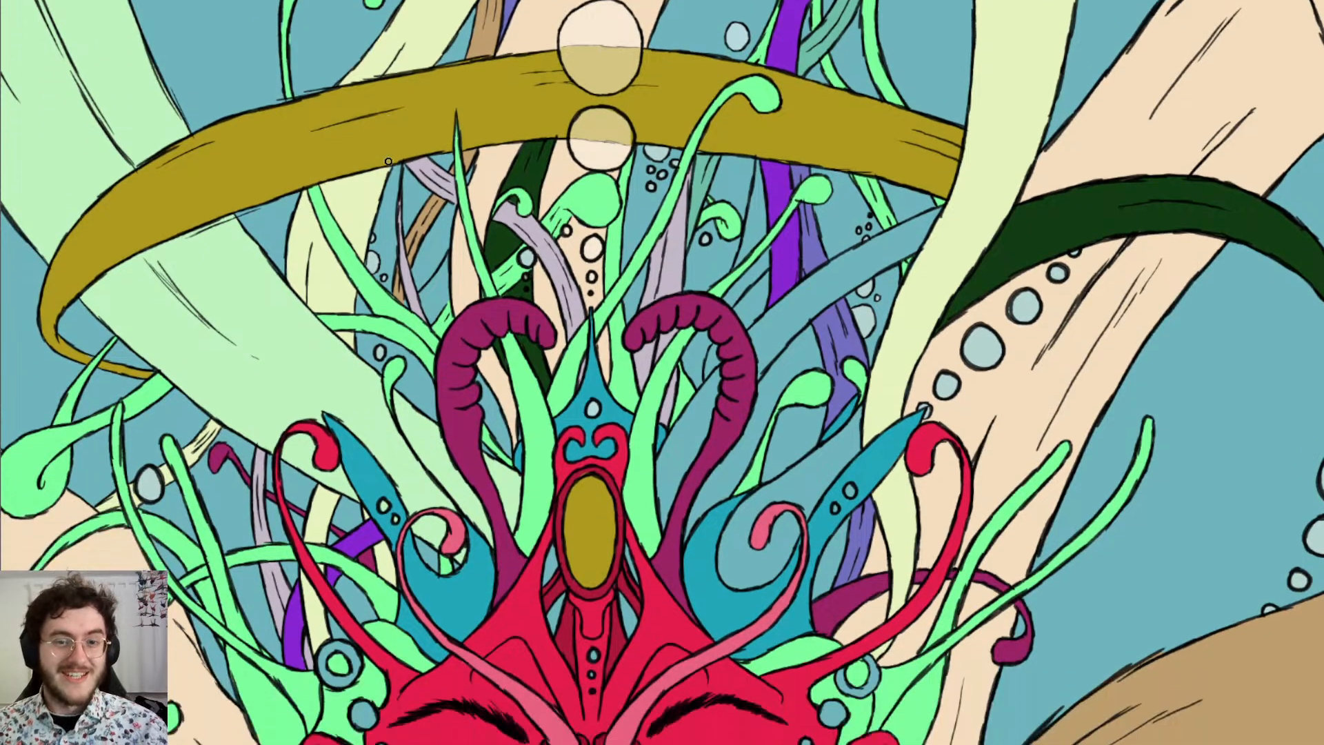
pyautogui.scroll(5, 388, 161)
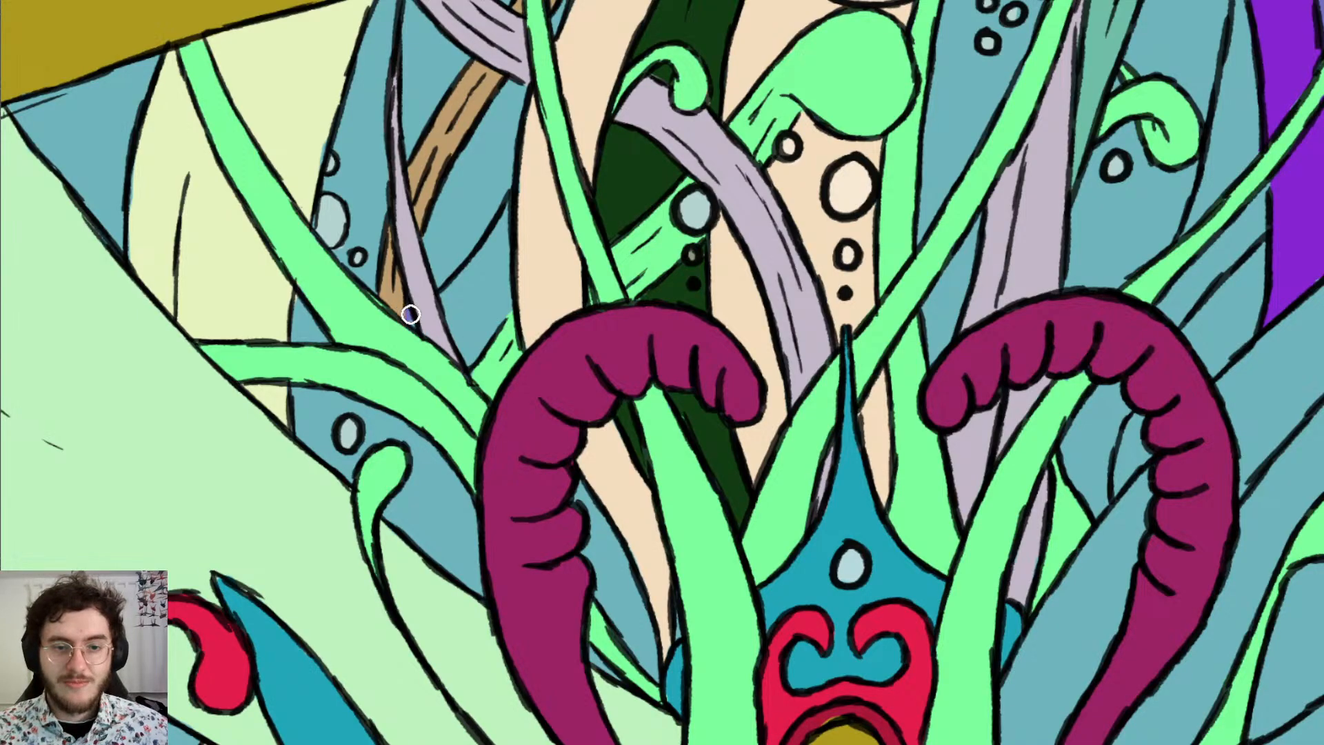
pyautogui.moveTo(414, 315)
pyautogui.mouseDown()
pyautogui.moveTo(450, 301)
pyautogui.moveTo(508, 207)
pyautogui.moveTo(464, 352)
pyautogui.moveTo(460, 304)
pyautogui.moveTo(476, 355)
pyautogui.moveTo(487, 257)
pyautogui.moveTo(514, 333)
pyautogui.mouseUp()
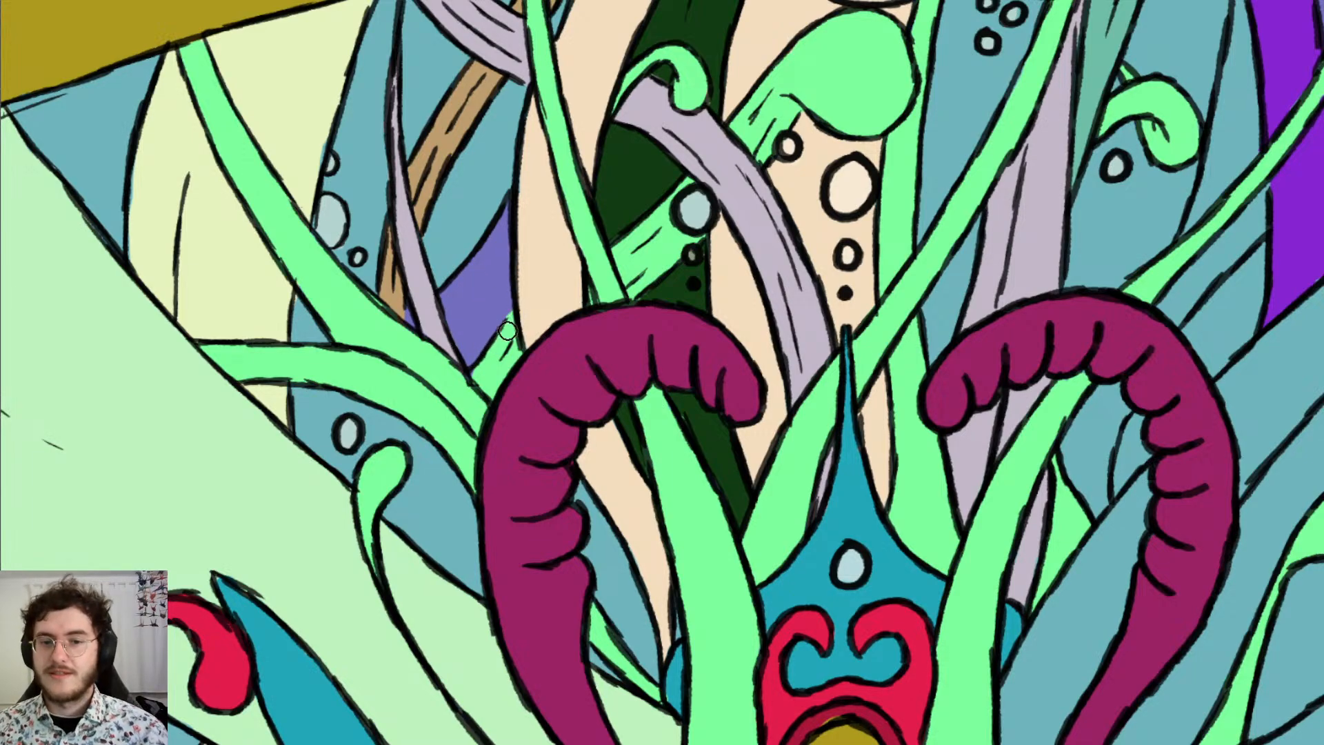
# Check how the blue-violet strand sits among the headdress tentacles and look over the strands still uncoloured
pyautogui.scroll(-3, 610, 399)
pyautogui.scroll(-4, 582, 412)
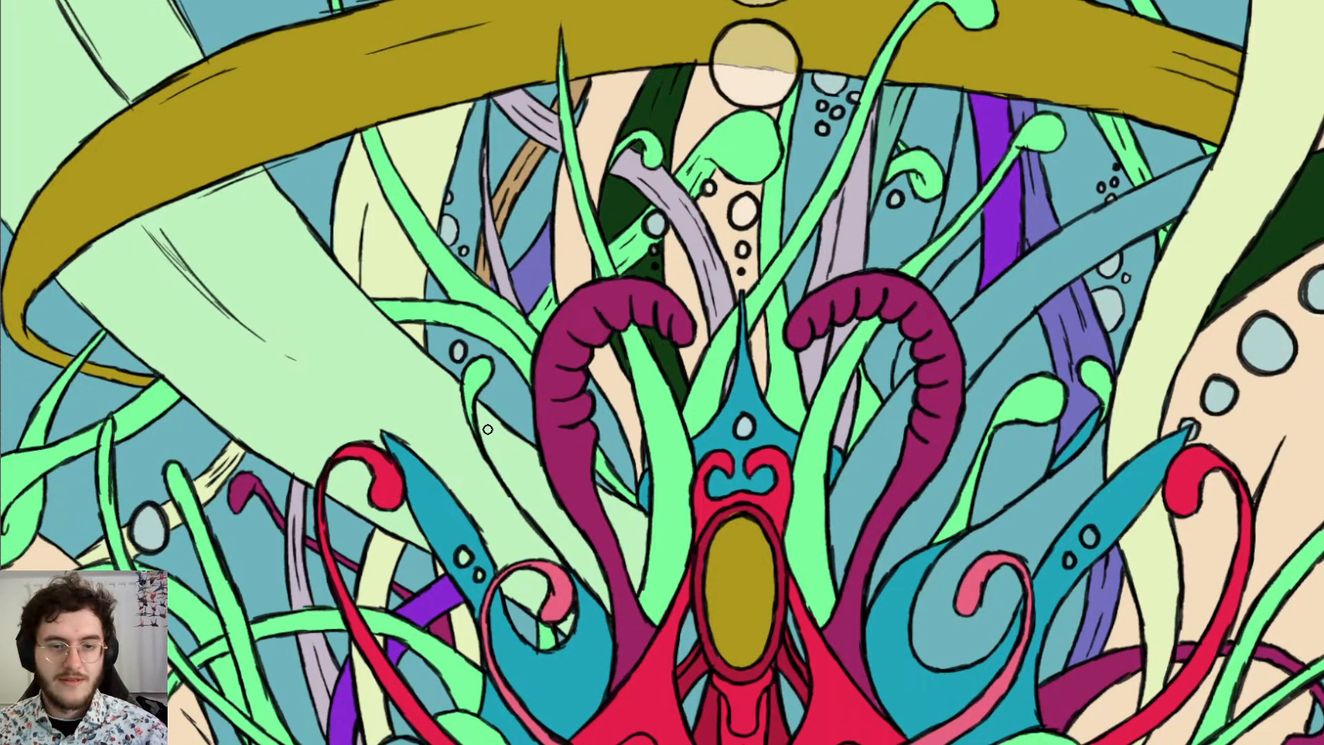
pyautogui.scroll(-6, 495, 379)
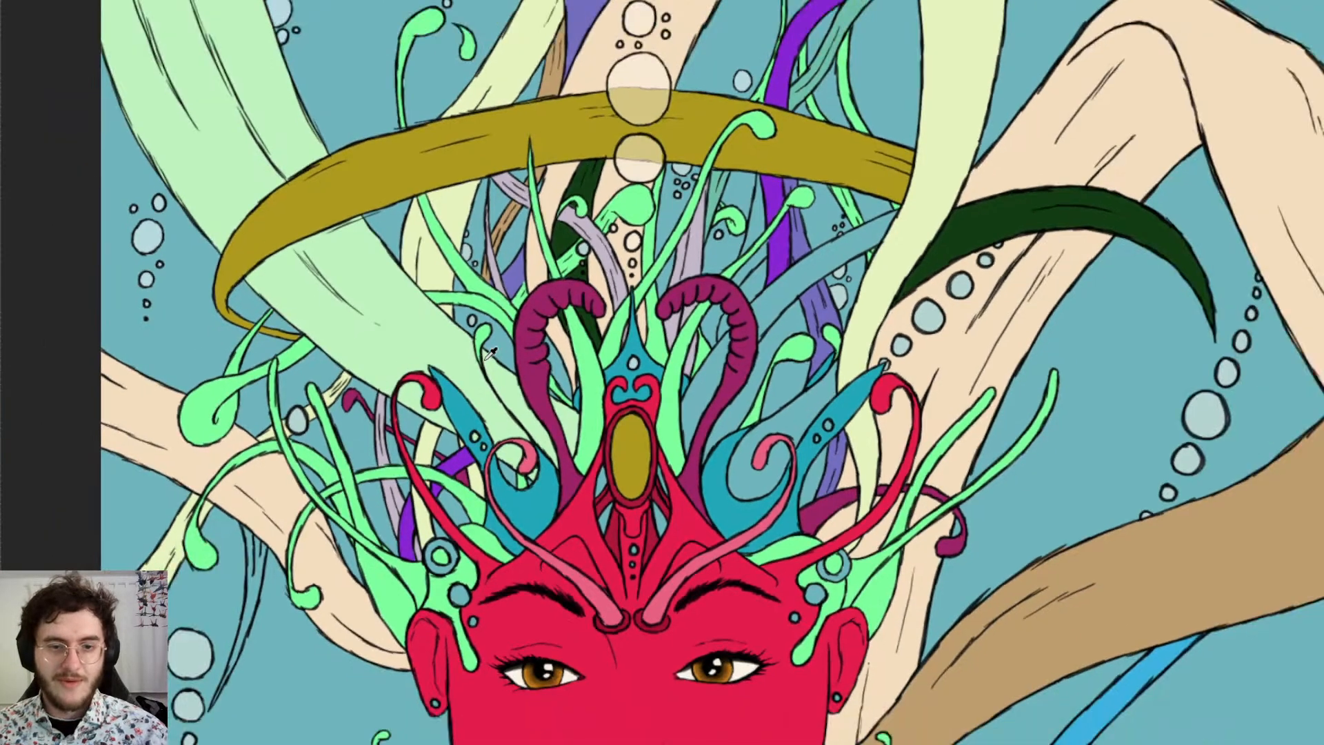
pyautogui.scroll(2, 488, 331)
pyautogui.scroll(3, 490, 319)
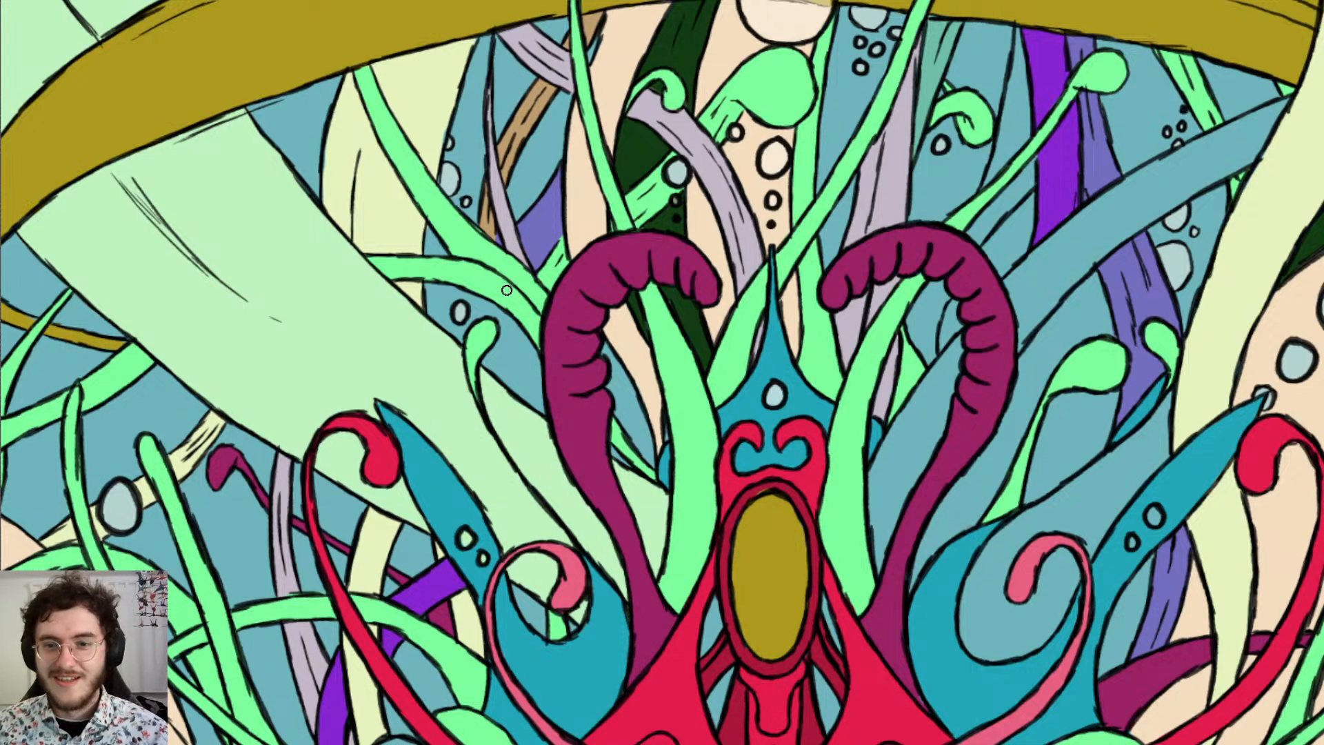
pyautogui.scroll(-5, 506, 290)
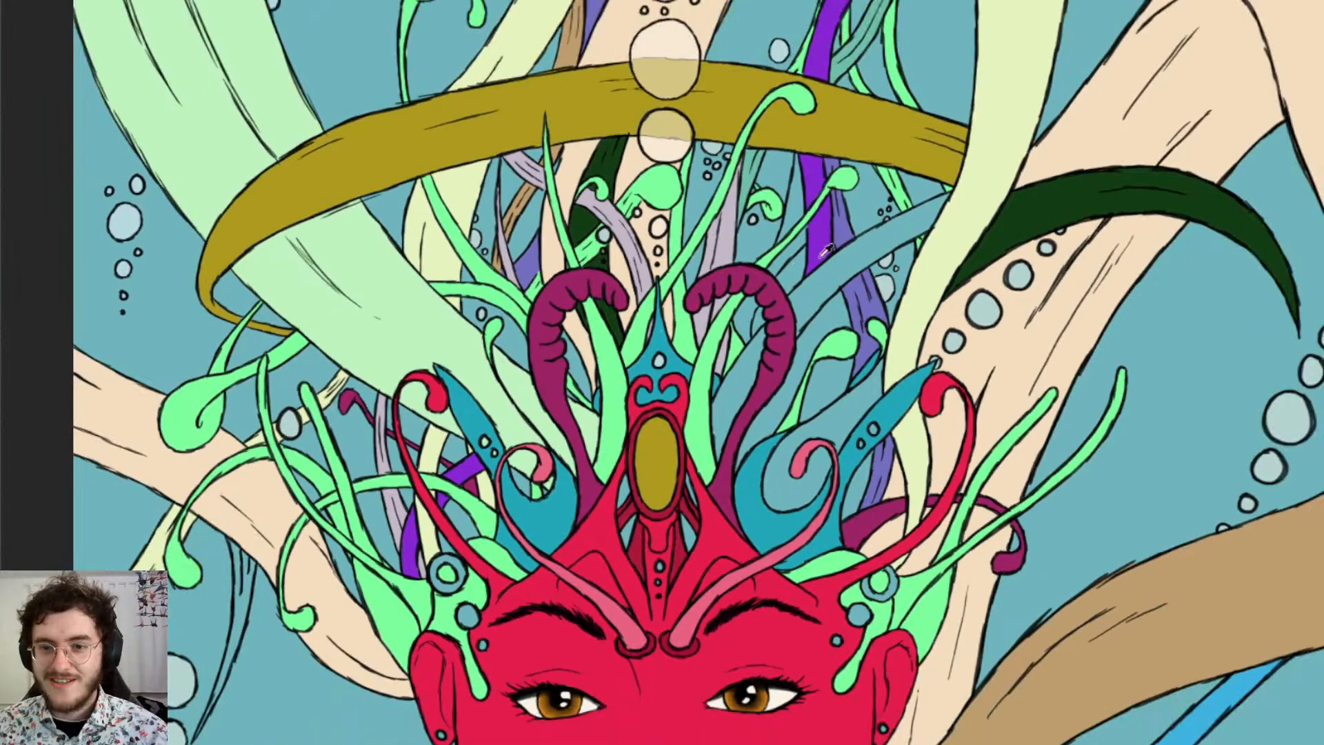
# Examine the tangle of strands between the golden band and the right magenta horn to find gaps still uncoloured
pyautogui.scroll(4, 889, 253)
pyautogui.scroll(-2, 883, 259)
pyautogui.scroll(3, 772, 266)
pyautogui.scroll(-3, 724, 258)
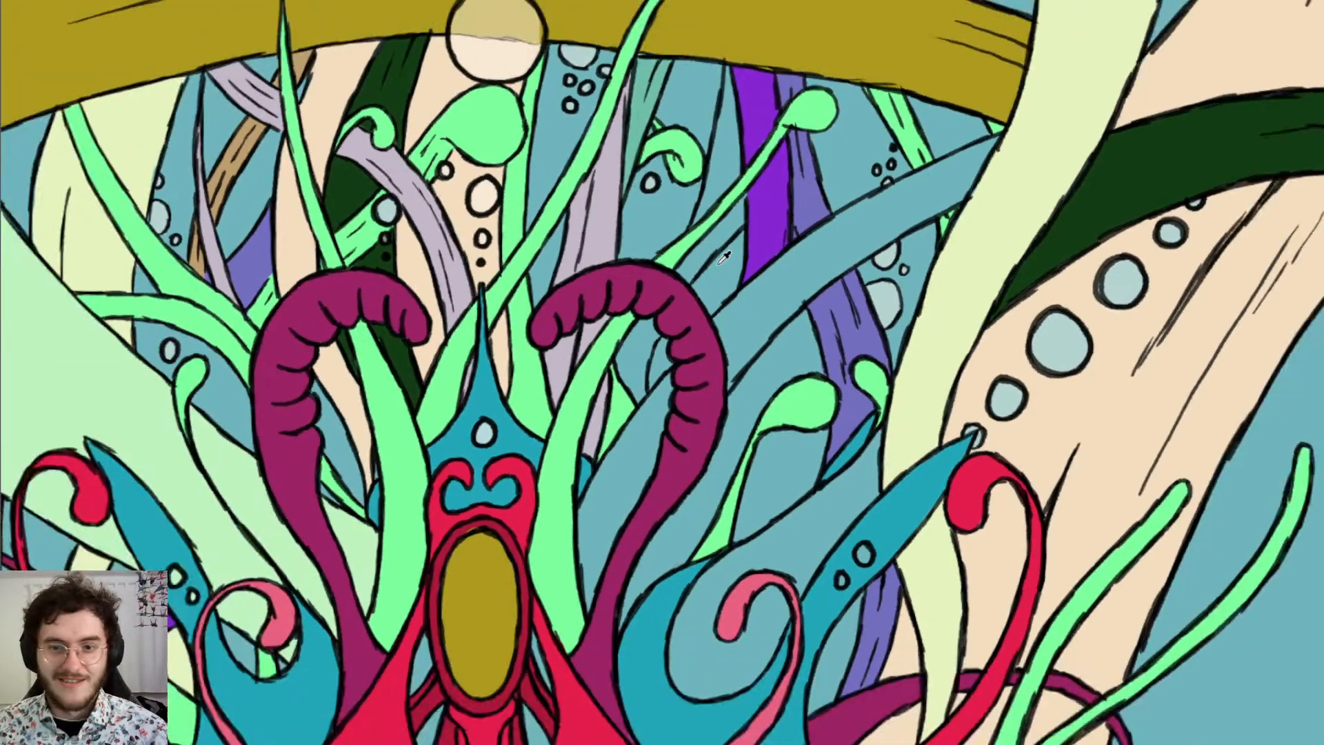
pyautogui.scroll(1, 724, 262)
pyautogui.scroll(-4, 441, 236)
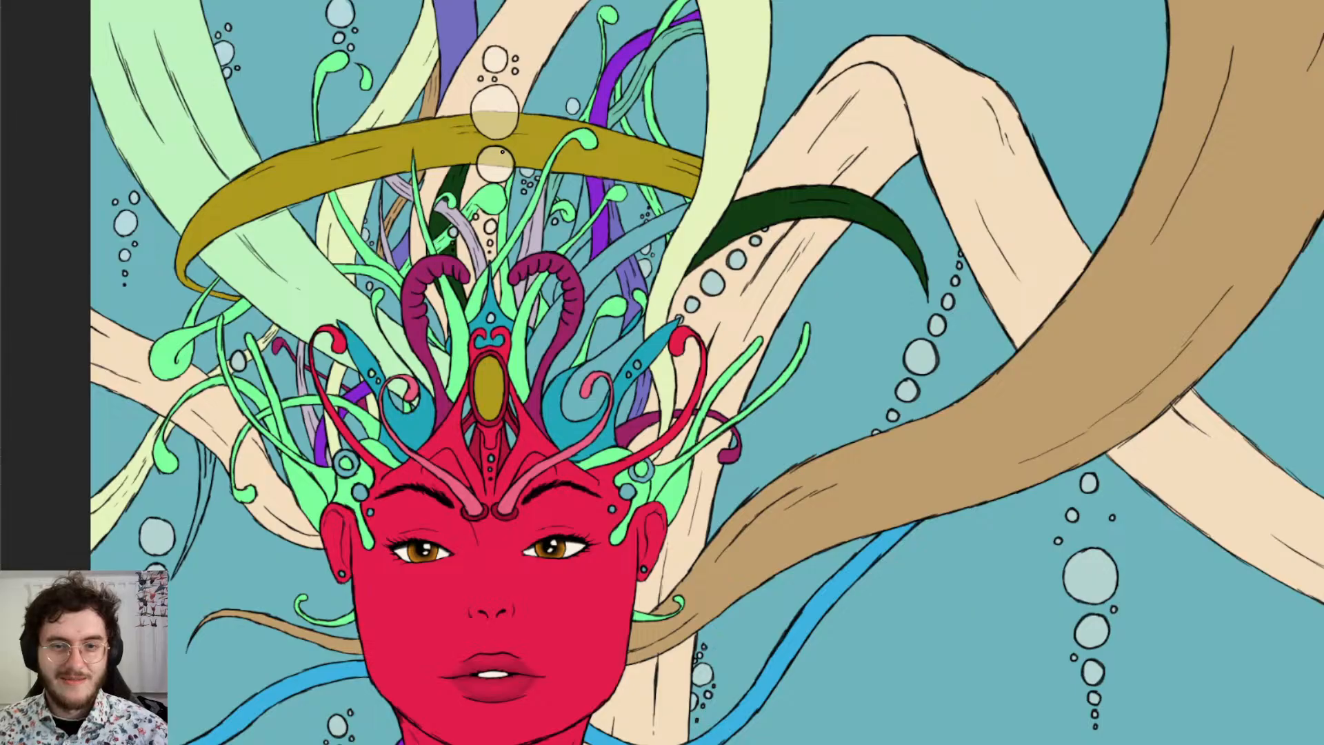
pyautogui.scroll(1, 593, 269)
pyautogui.scroll(3, 555, 275)
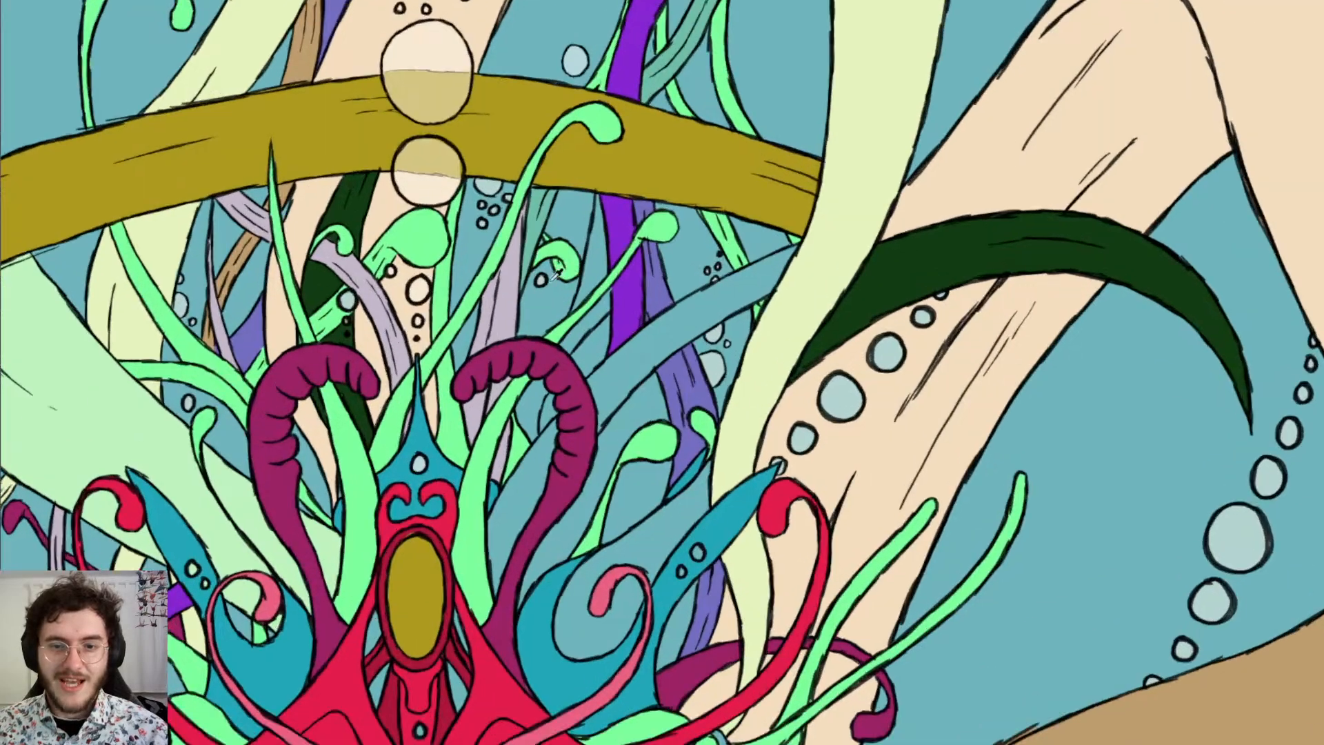
# Fill the strand's visible gaps inside the right magenta horn's curve and between that horn and the bright purple strand in blue-violet
pyautogui.scroll(2, 555, 274)
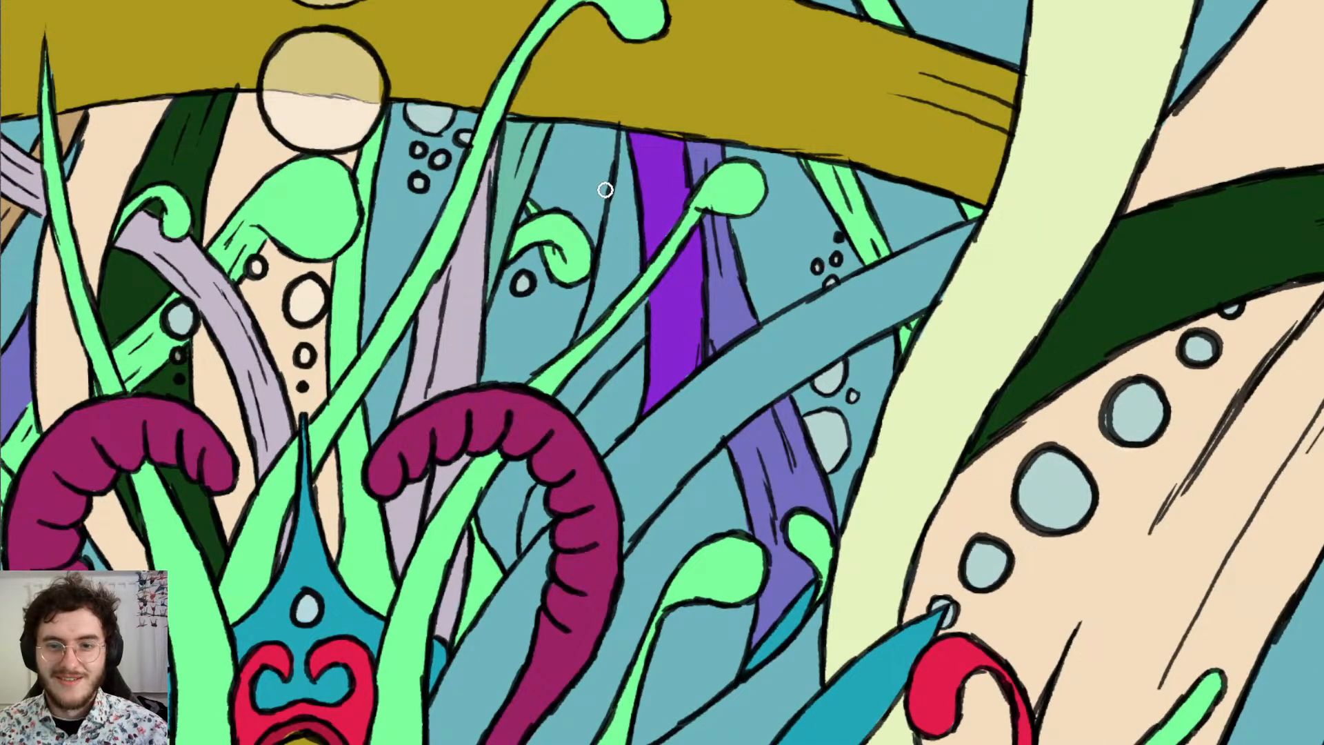
pyautogui.scroll(-2, 635, 358)
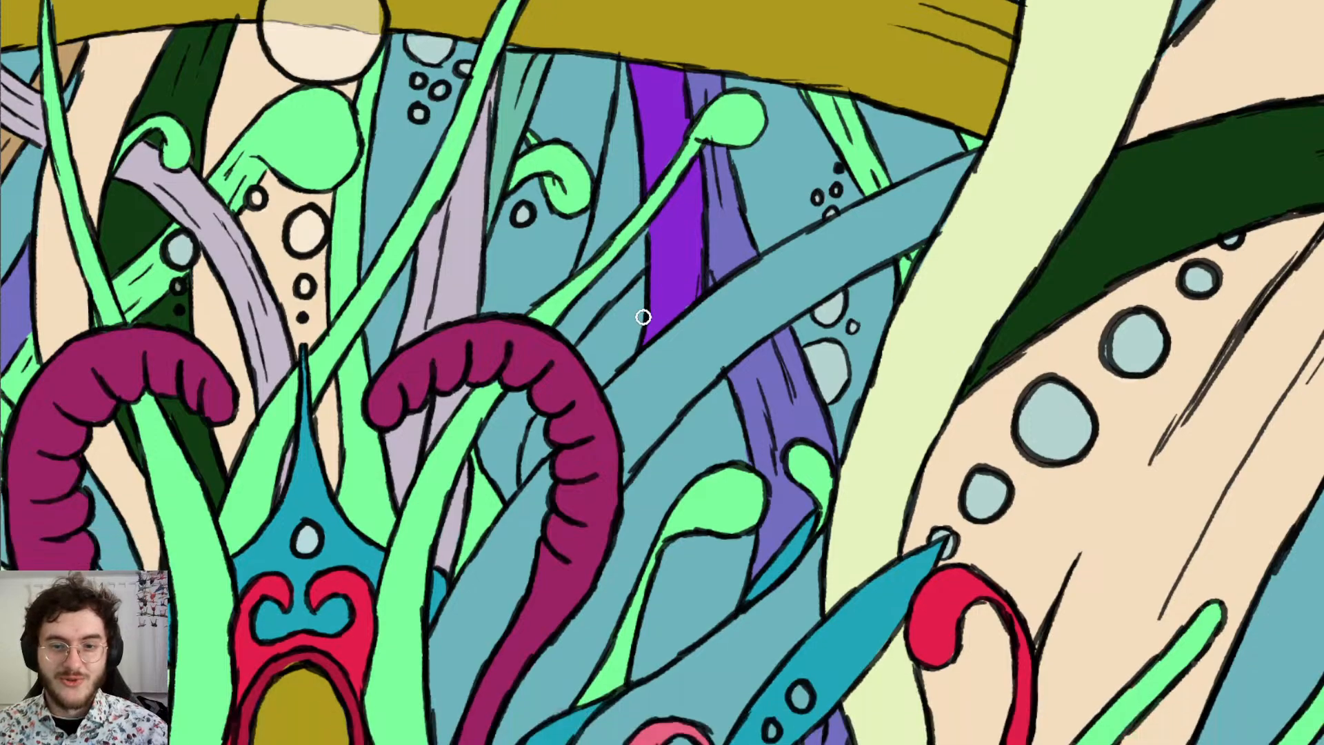
pyautogui.scroll(-2, 643, 316)
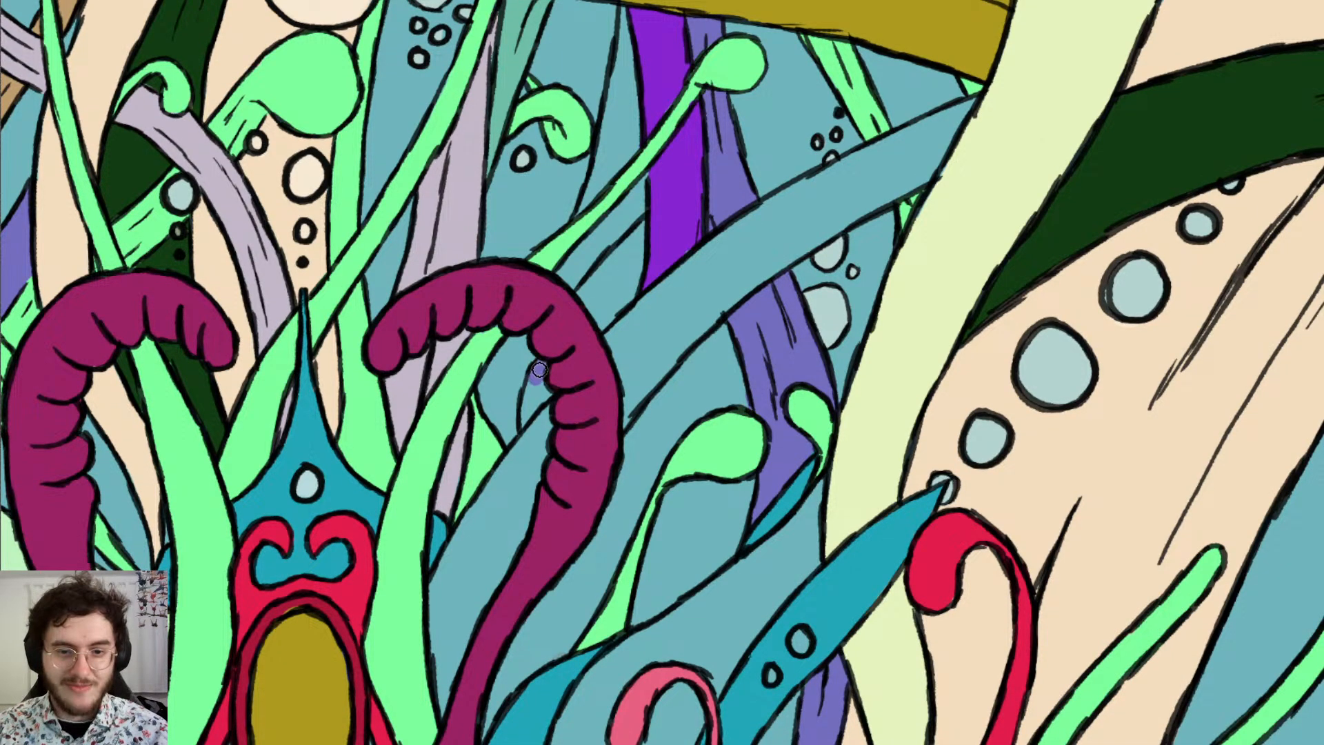
pyautogui.moveTo(539, 370)
pyautogui.mouseDown()
pyautogui.moveTo(517, 428)
pyautogui.moveTo(542, 389)
pyautogui.moveTo(516, 408)
pyautogui.moveTo(544, 387)
pyautogui.moveTo(503, 387)
pyautogui.moveTo(505, 427)
pyautogui.mouseUp()
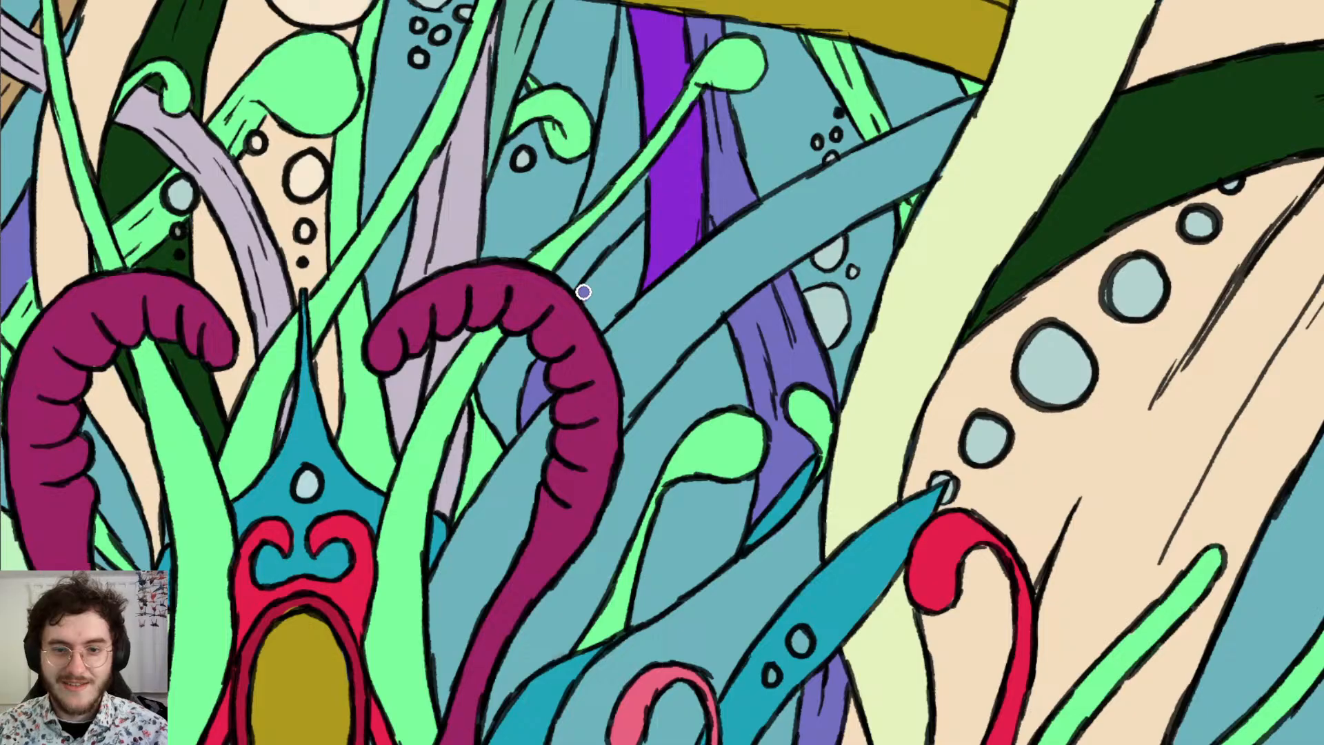
pyautogui.moveTo(582, 292)
pyautogui.mouseDown()
pyautogui.moveTo(601, 315)
pyautogui.moveTo(627, 291)
pyautogui.moveTo(644, 224)
pyautogui.moveTo(603, 268)
pyautogui.moveTo(609, 298)
pyautogui.moveTo(631, 253)
pyautogui.mouseUp()
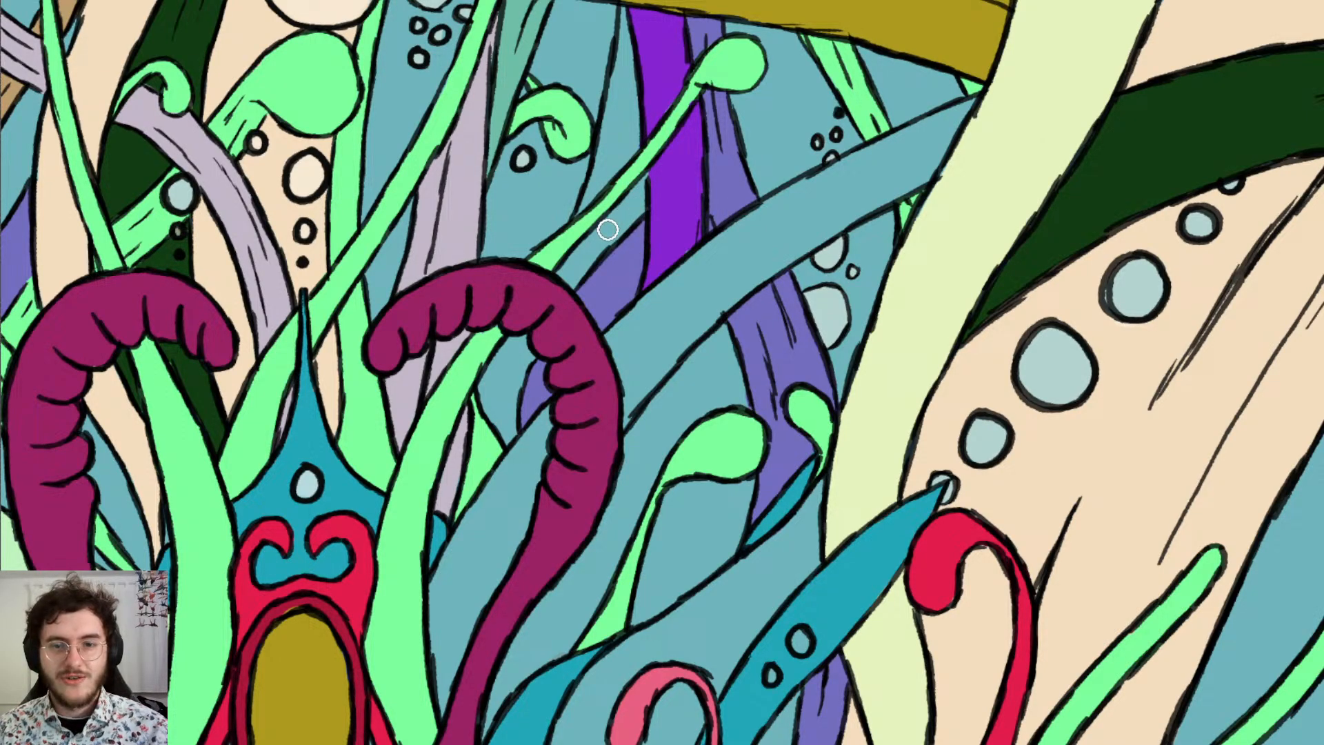
# Review the blue-violet strand against the whole headdress and inspect the uncoloured strands around the right magenta horn
pyautogui.scroll(-10, 578, 246)
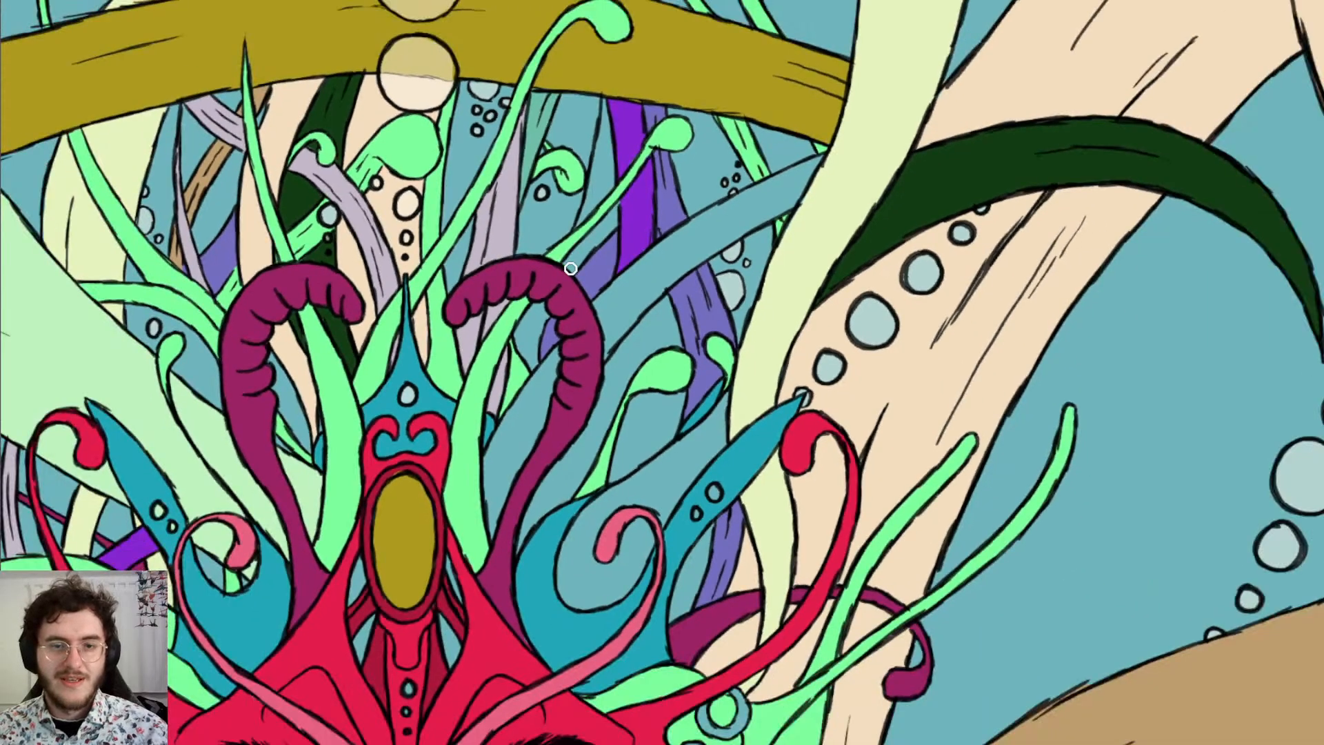
pyautogui.scroll(4, 328, 312)
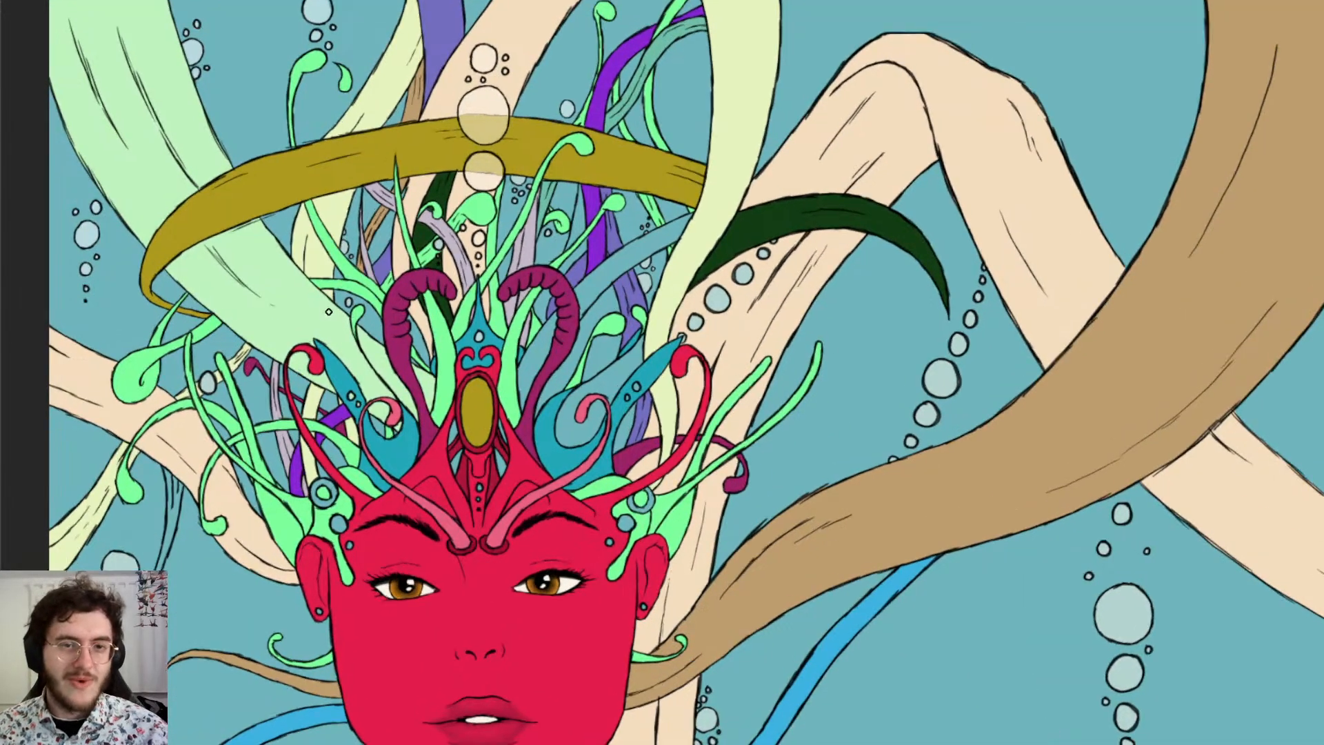
pyautogui.scroll(-4, 328, 311)
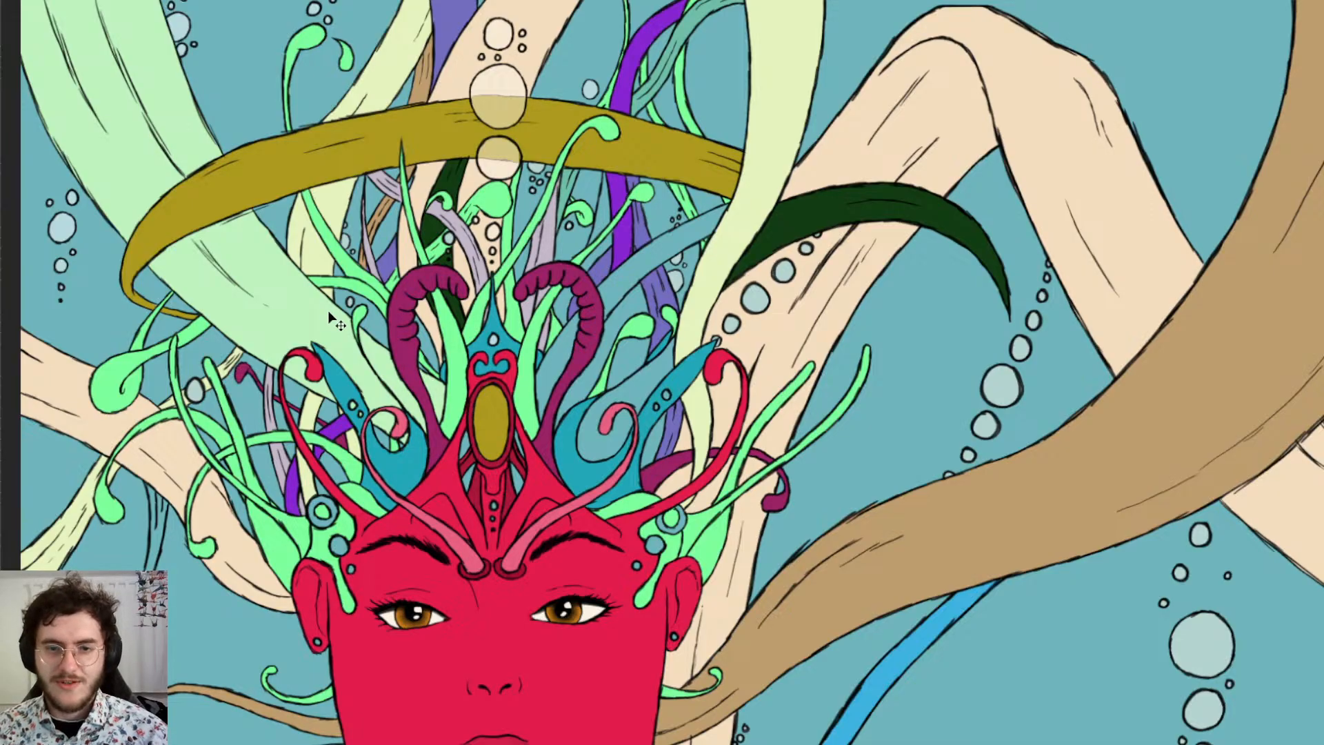
pyautogui.hscroll(-4, 510, 245)
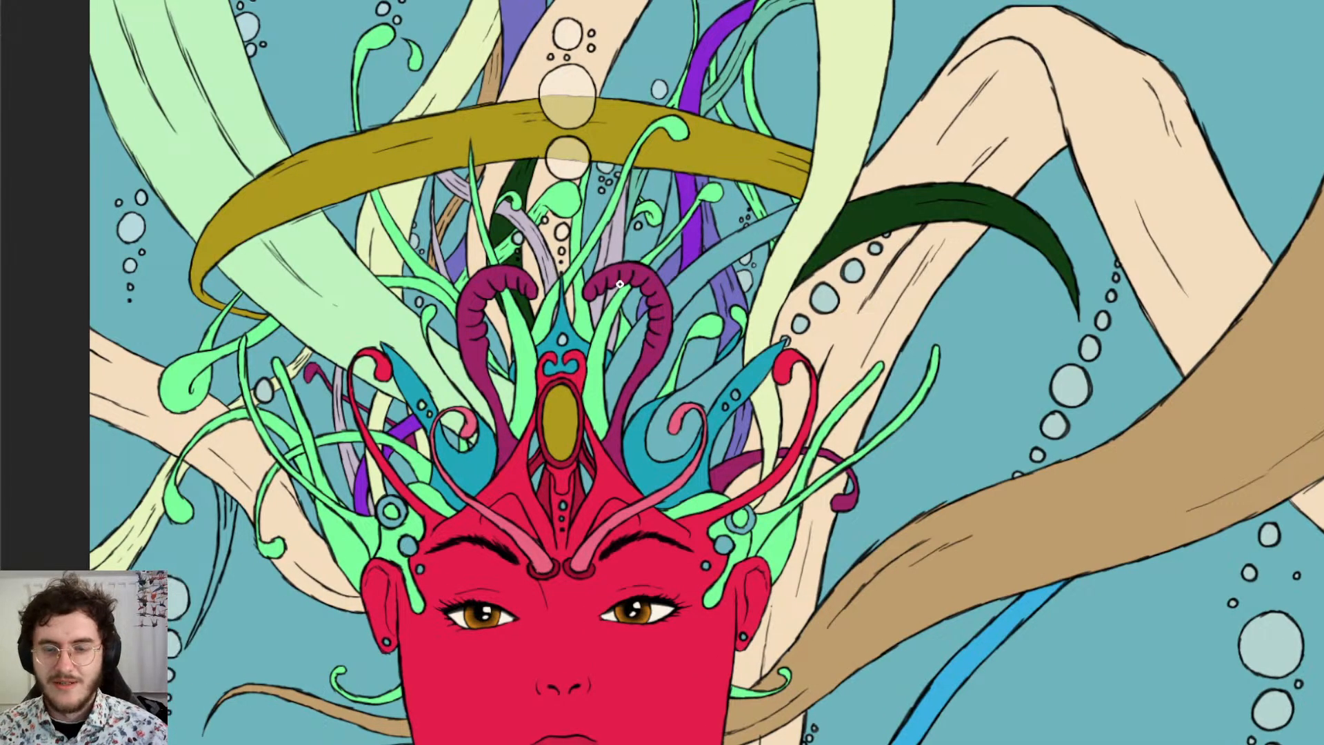
pyautogui.scroll(5, 672, 196)
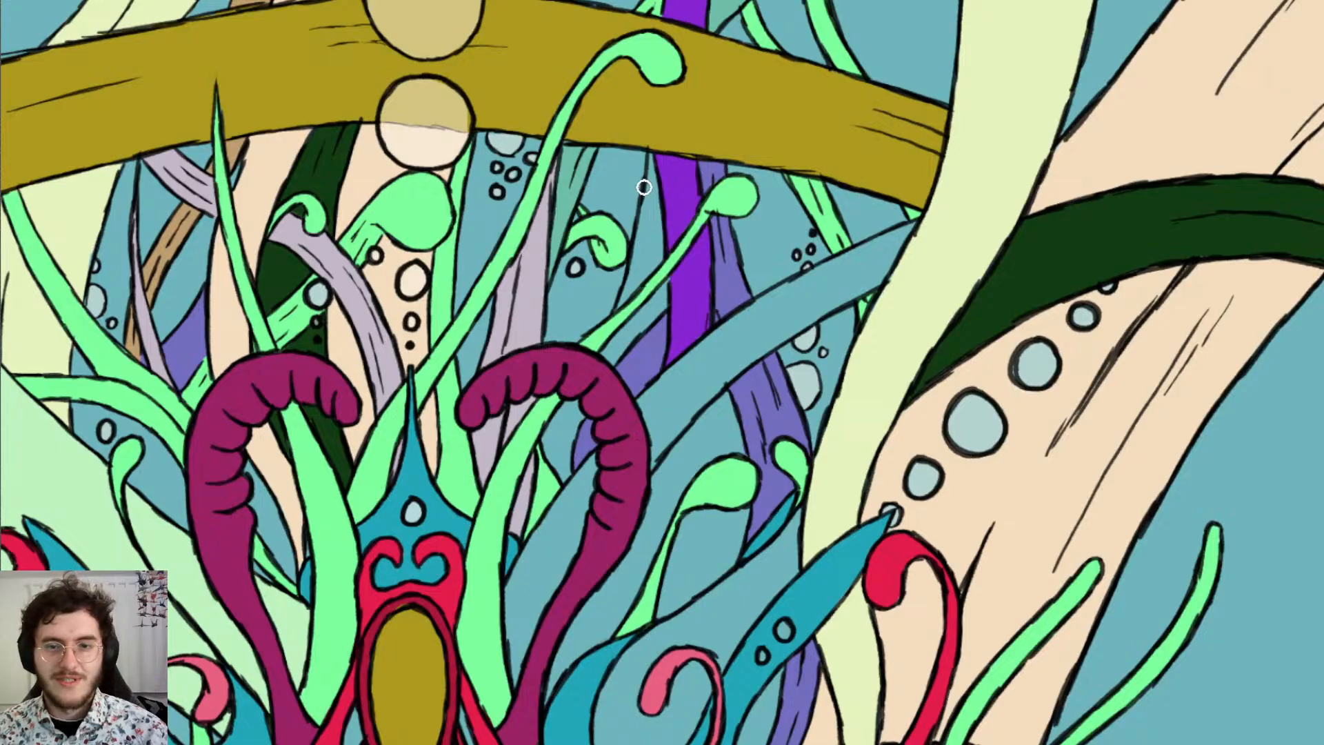
pyautogui.scroll(-2, 644, 186)
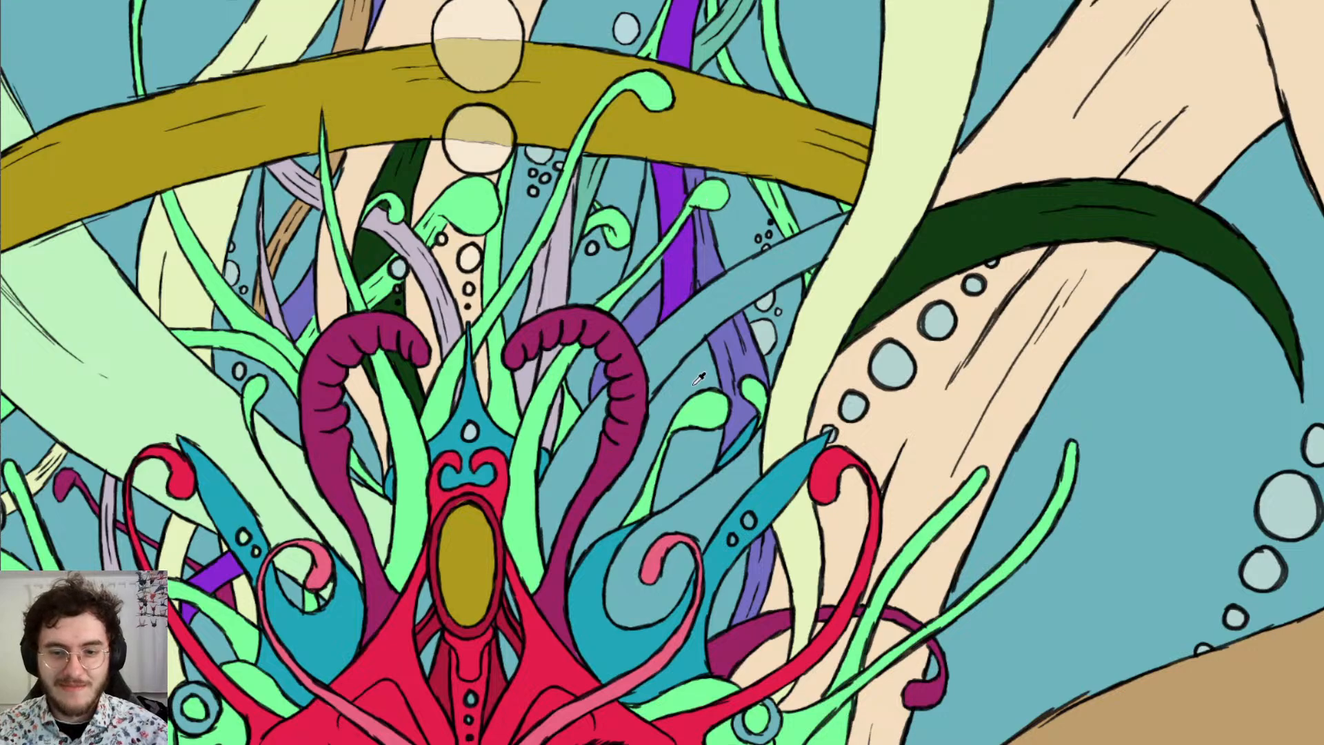
pyautogui.scroll(-6, 681, 373)
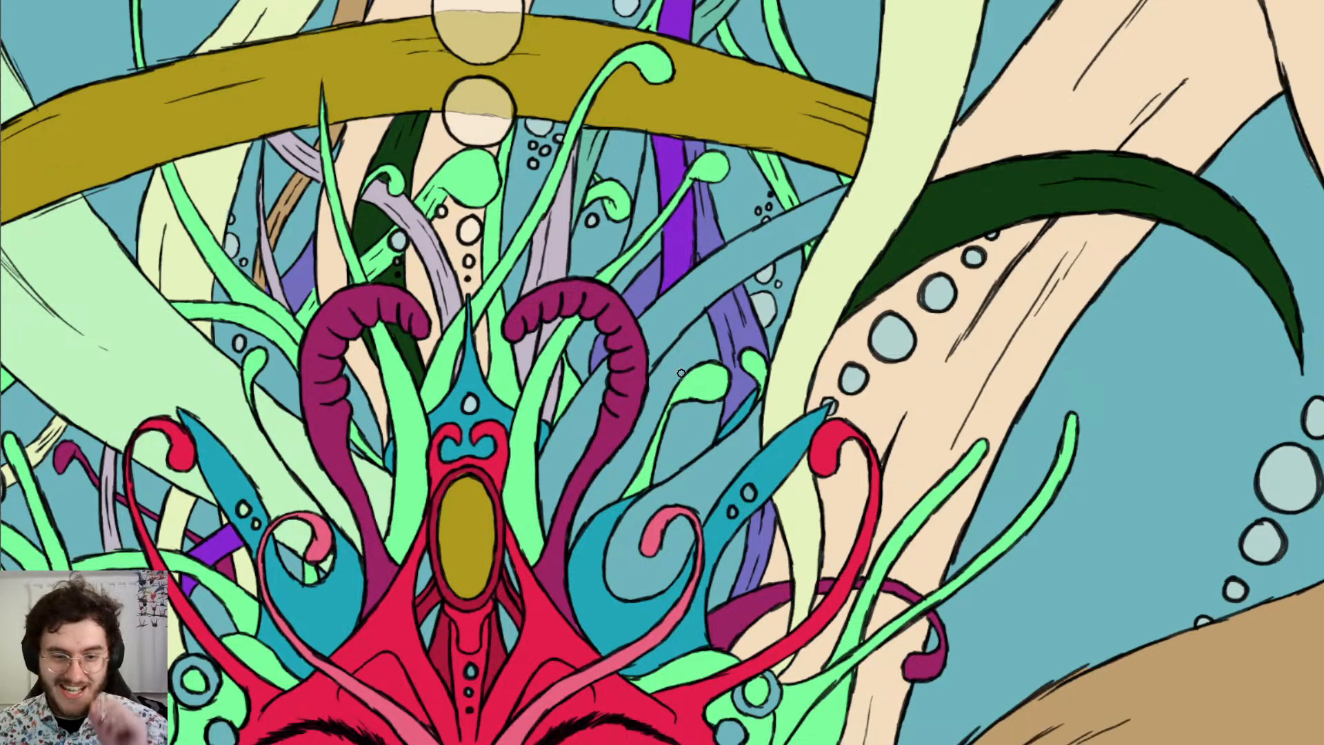
pyautogui.scroll(-4, 603, 445)
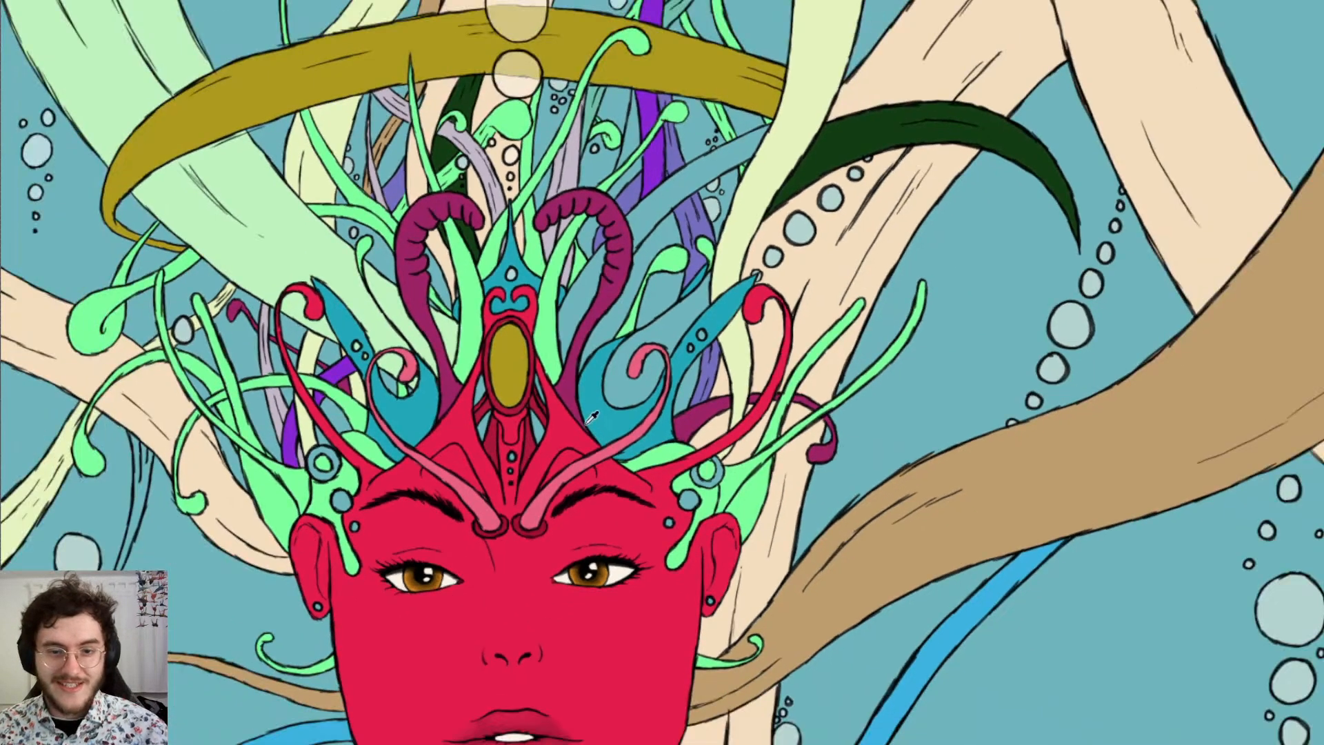
pyautogui.scroll(3, 400, 371)
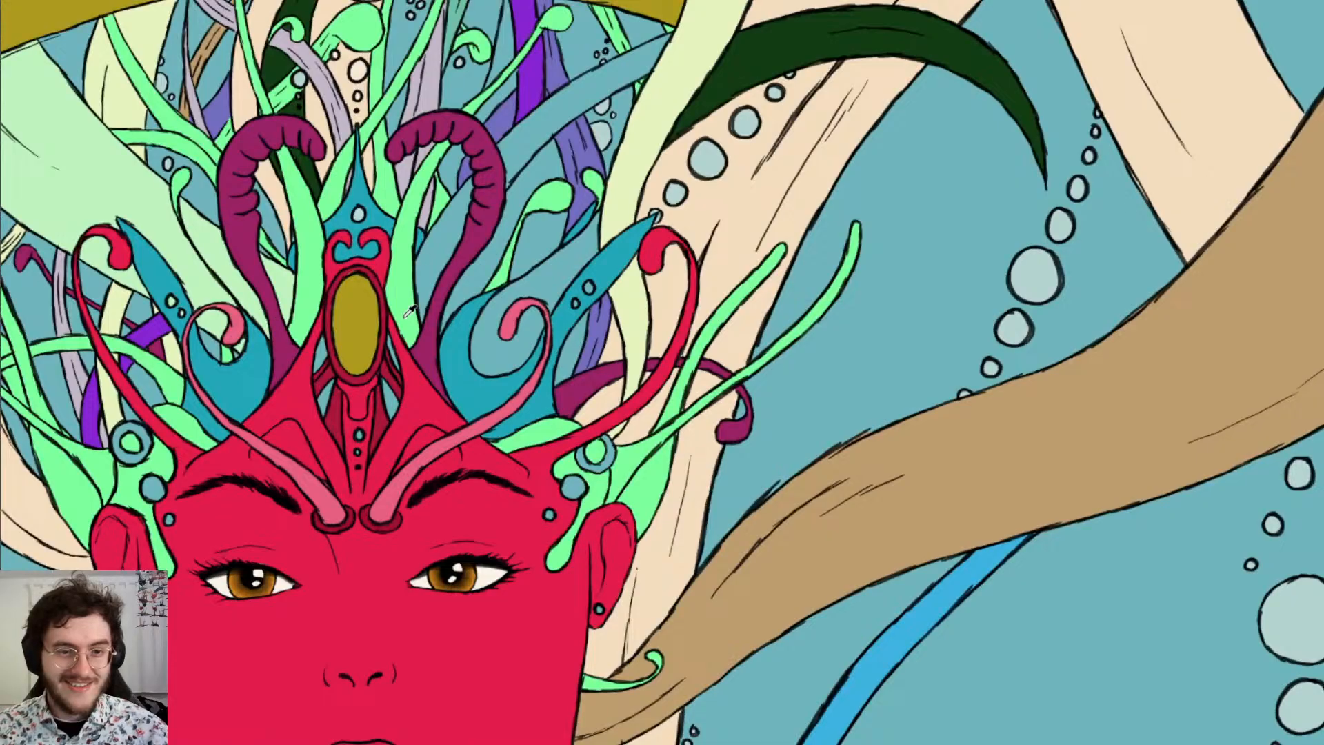
pyautogui.scroll(2, 410, 312)
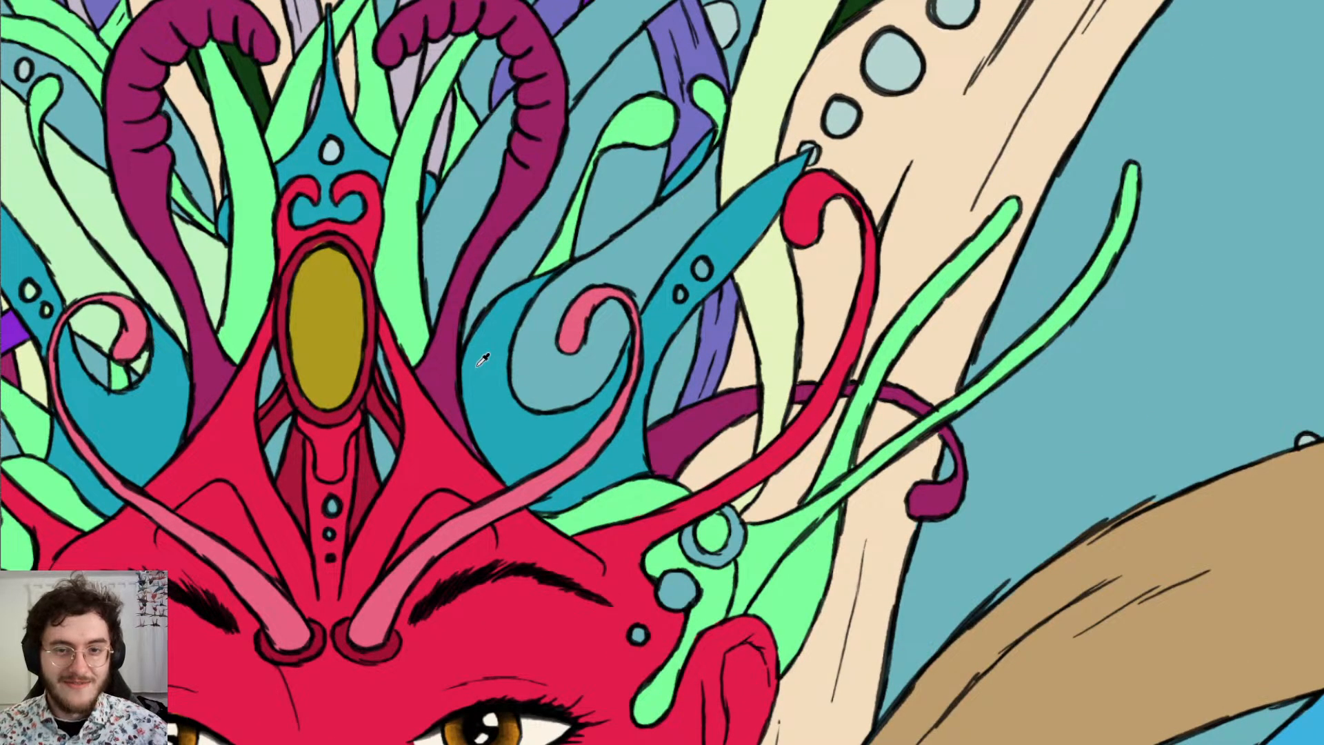
pyautogui.scroll(6, 464, 328)
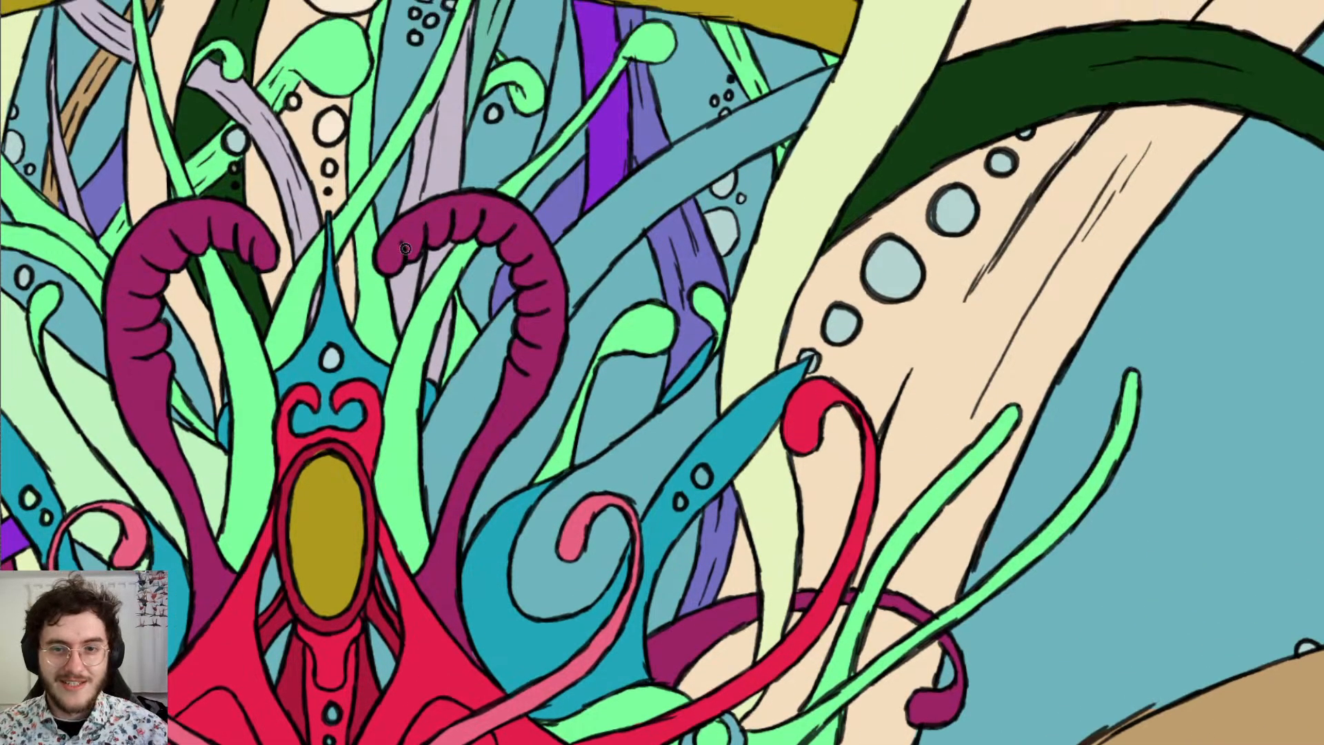
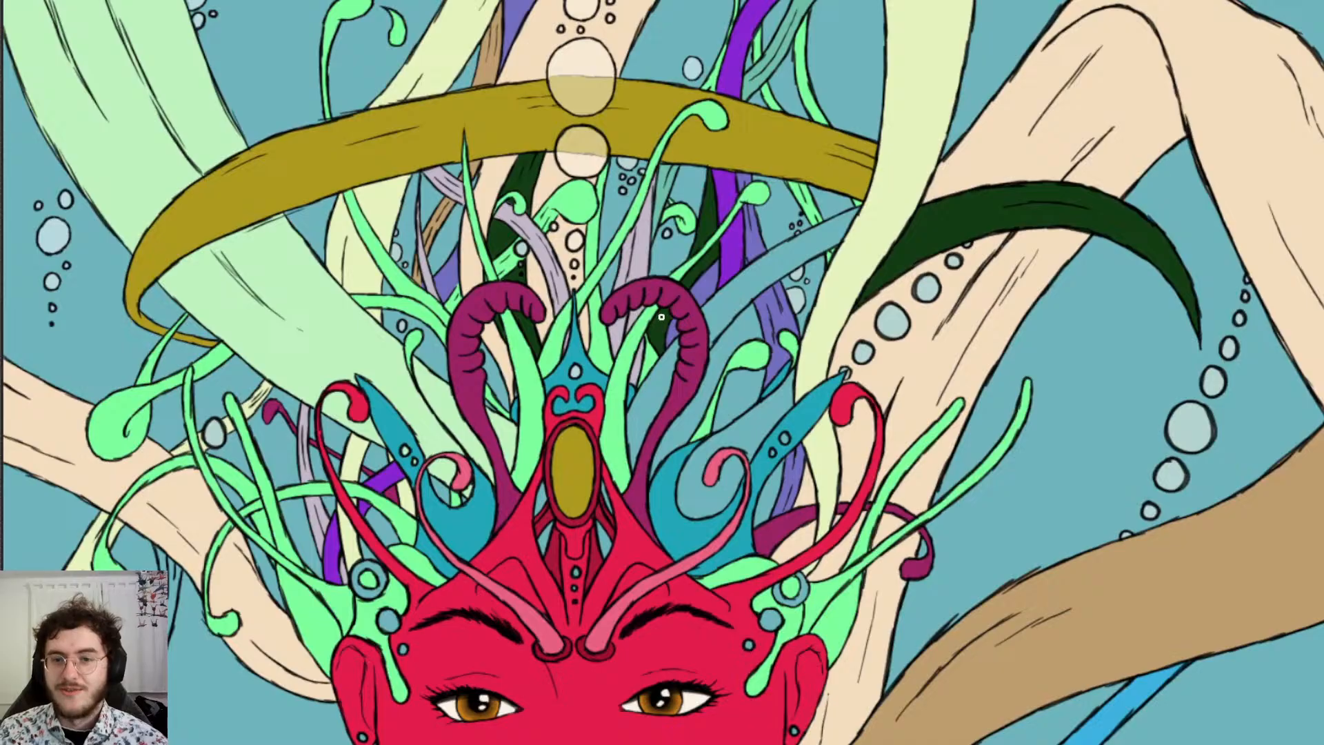
# Check the dark green strand behind the right magenta horn and assess the colour balance of the whole portrait
pyautogui.scroll(-3, 663, 316)
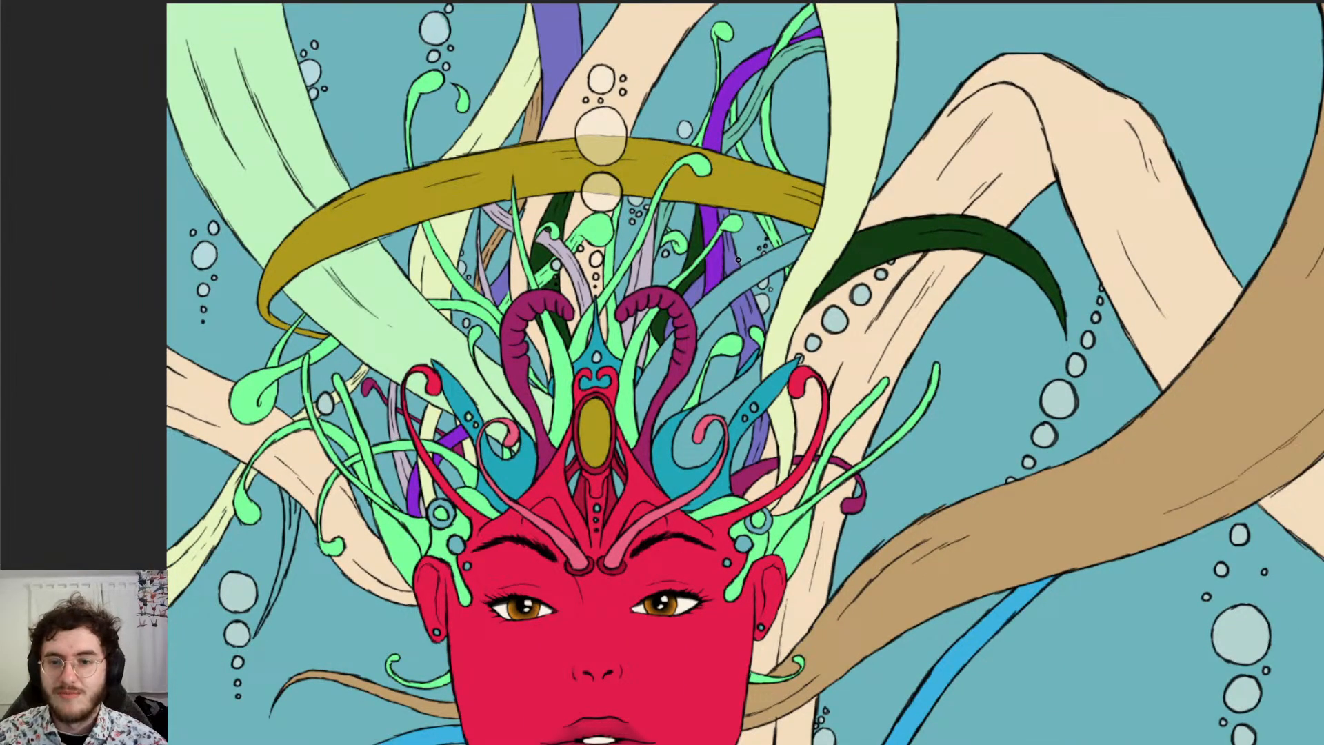
pyautogui.scroll(2, 670, 362)
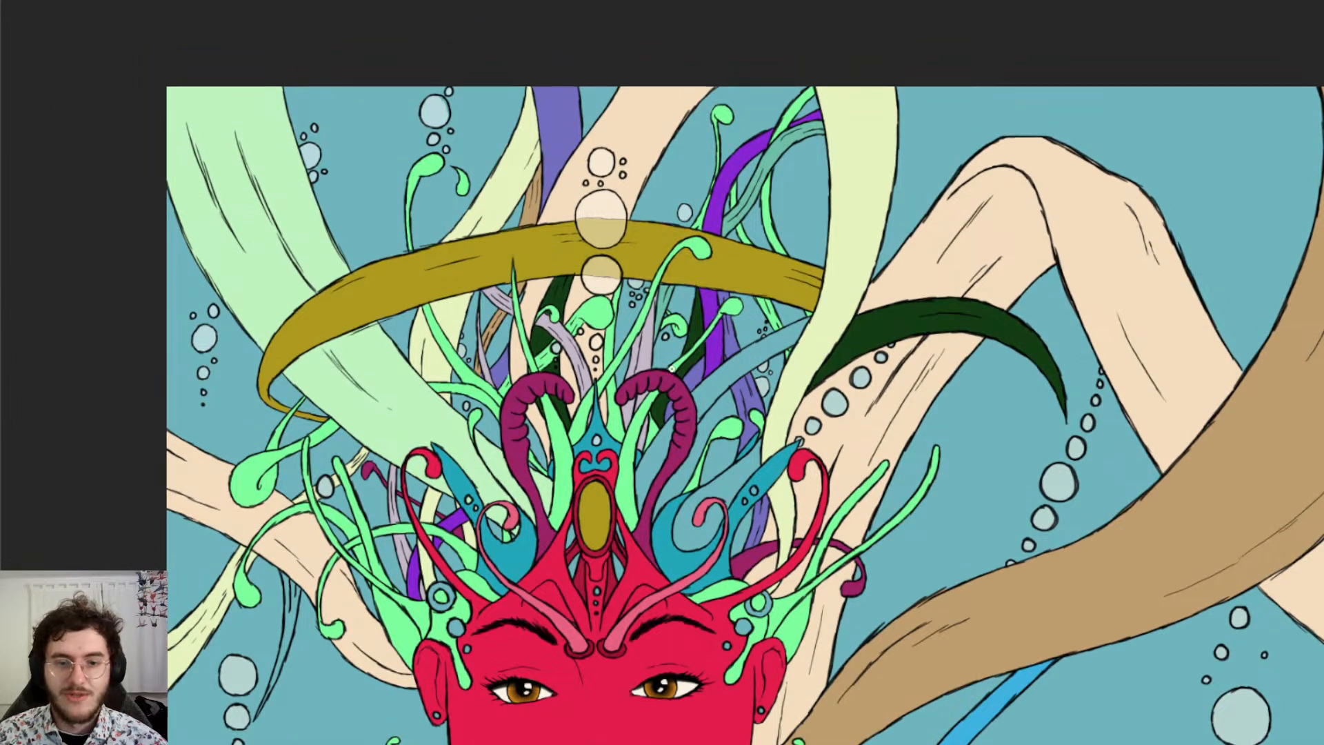
pyautogui.scroll(-4, 672, 373)
pyautogui.scroll(8, 376, 296)
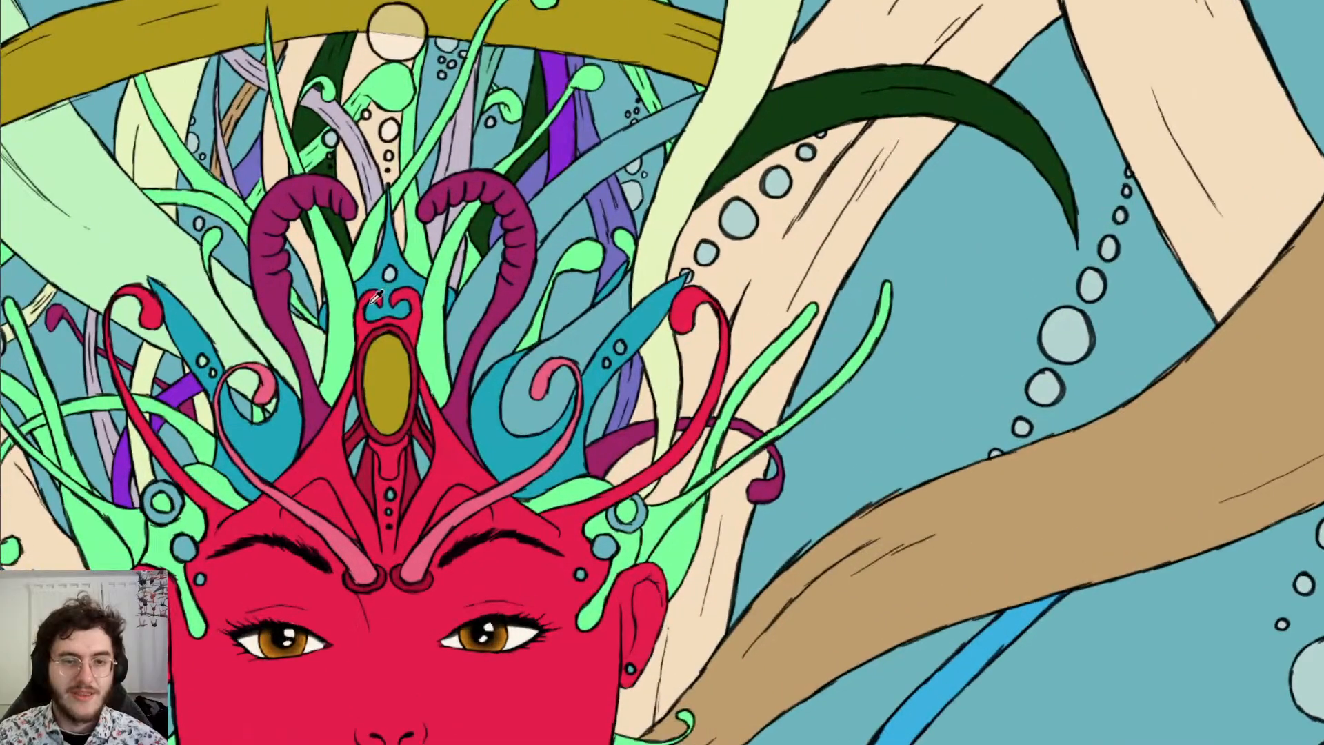
pyautogui.scroll(1, 376, 296)
pyautogui.scroll(2, 365, 303)
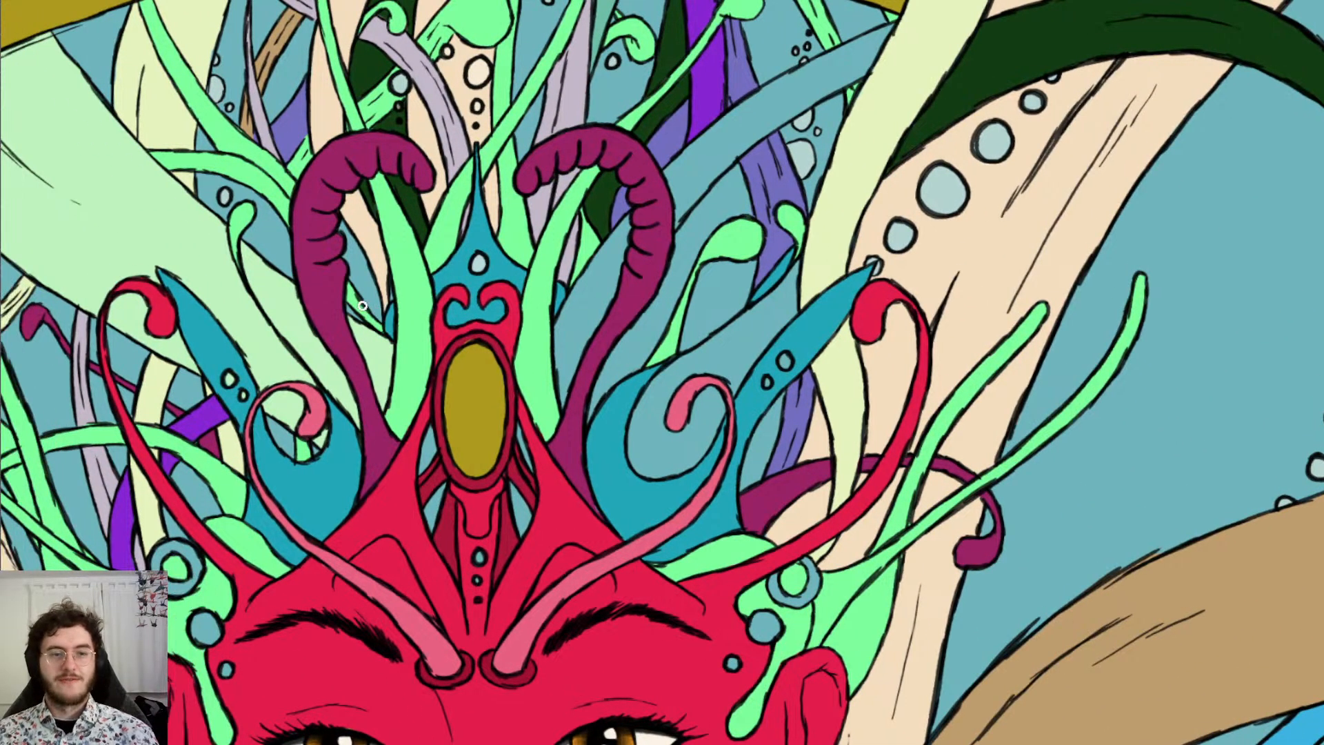
pyautogui.scroll(-2, 379, 275)
pyautogui.scroll(2, 406, 229)
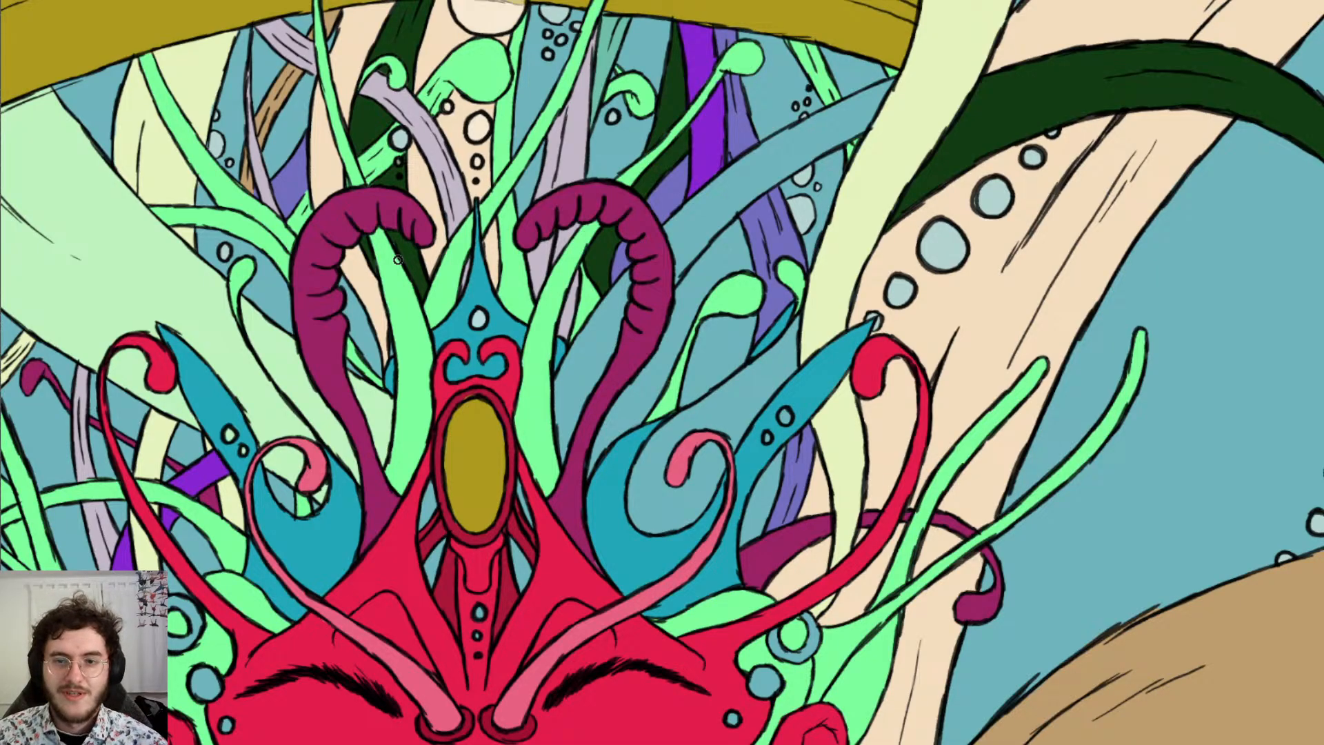
pyautogui.scroll(-5, 365, 95)
pyautogui.scroll(1, 348, 108)
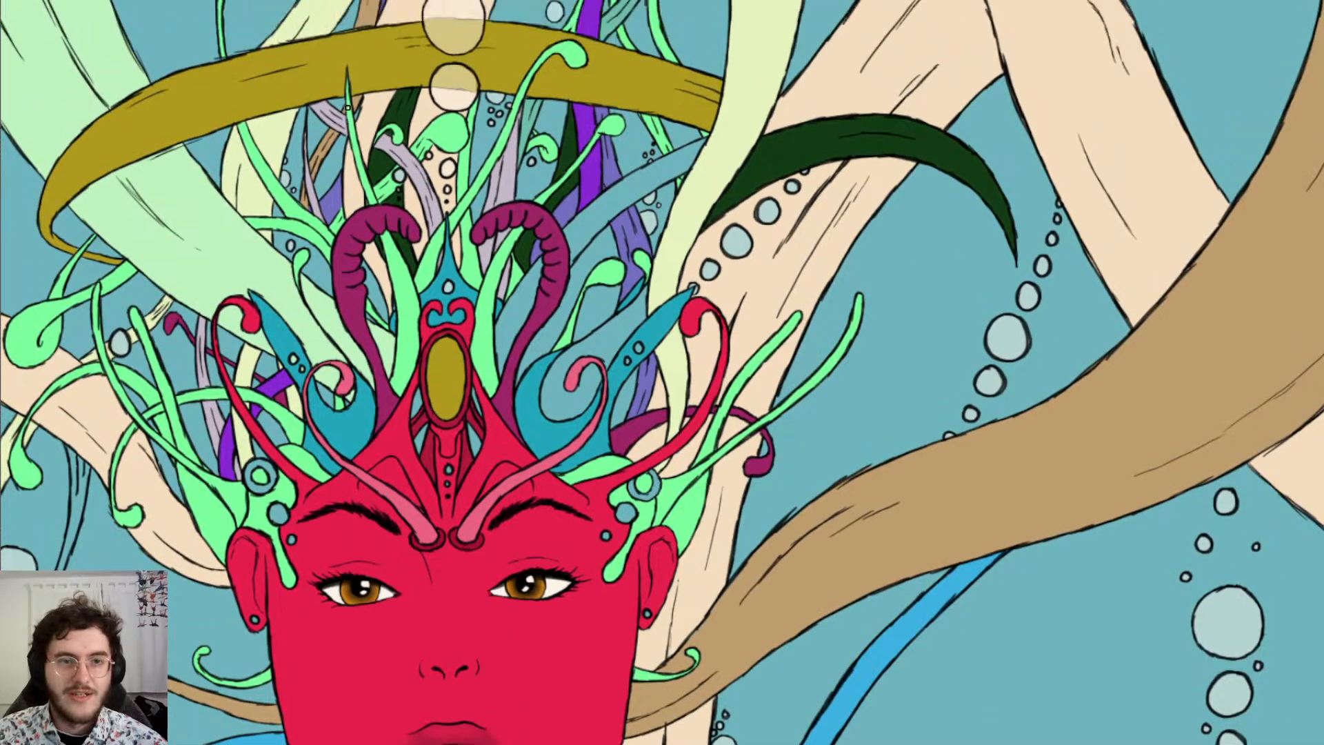
pyautogui.scroll(3, 347, 107)
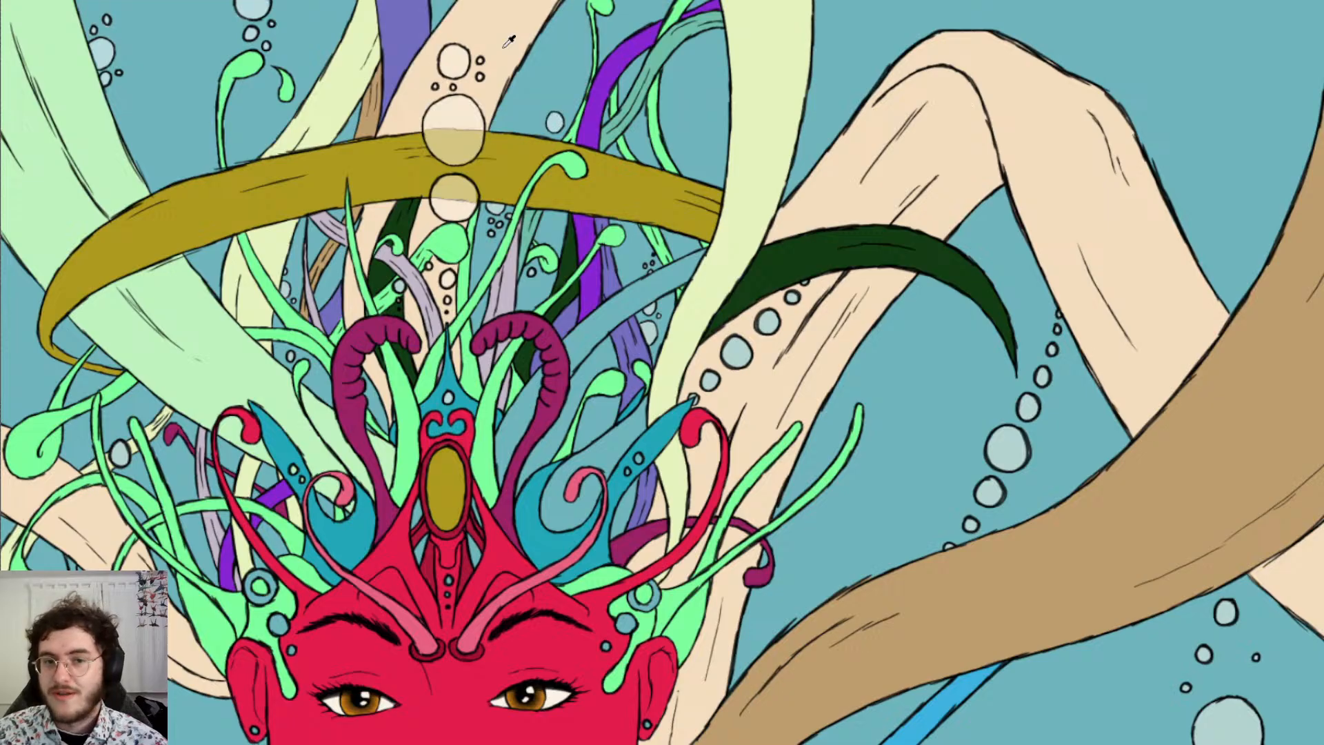
pyautogui.scroll(-1, 555, 169)
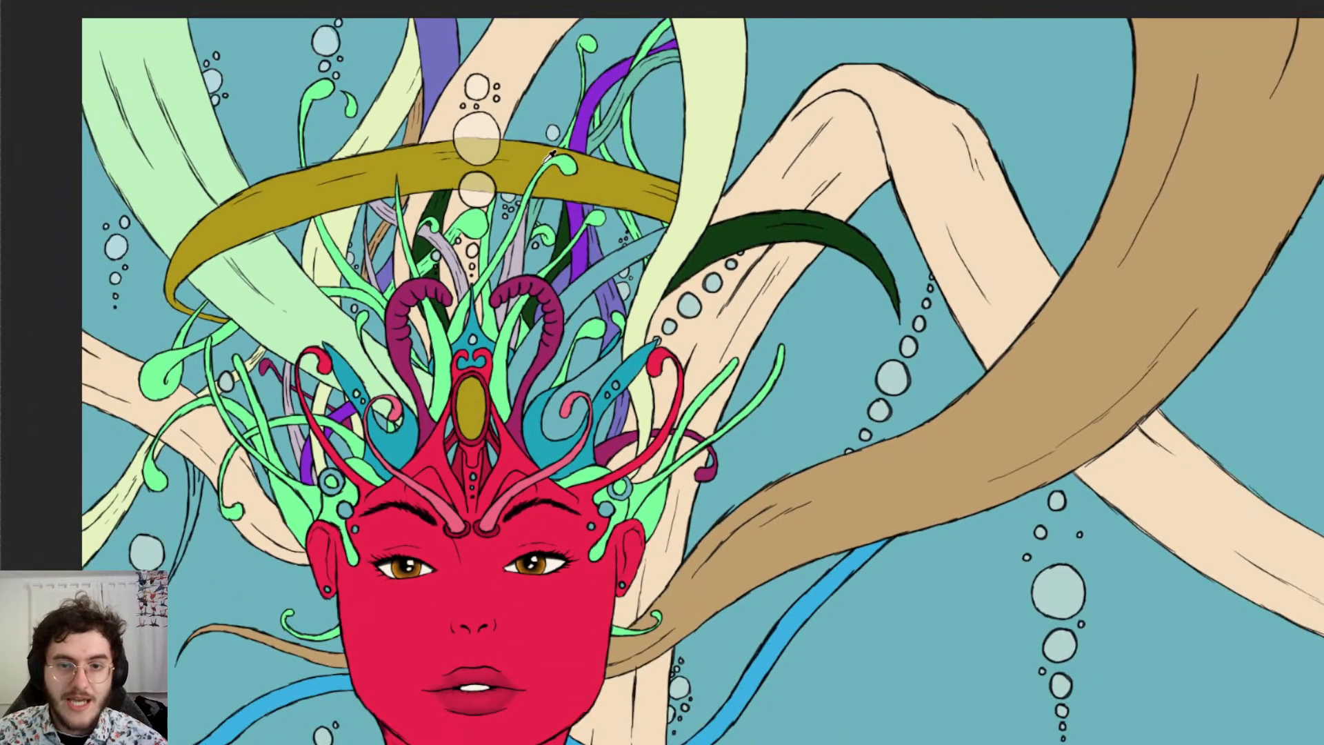
pyautogui.scroll(-3, 551, 153)
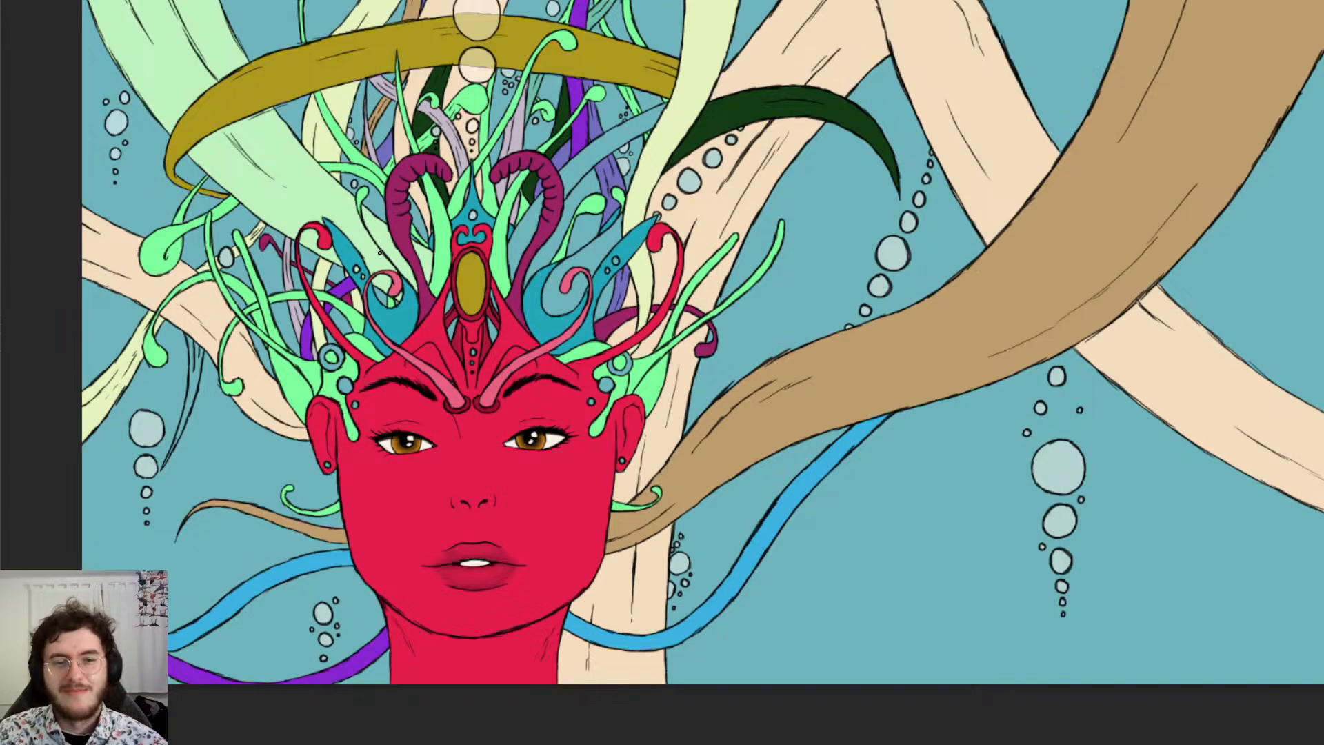
# Fill the broad strand between the right magenta horn and the pale yellow-green strand in pale mint green
pyautogui.scroll(3, 369, 255)
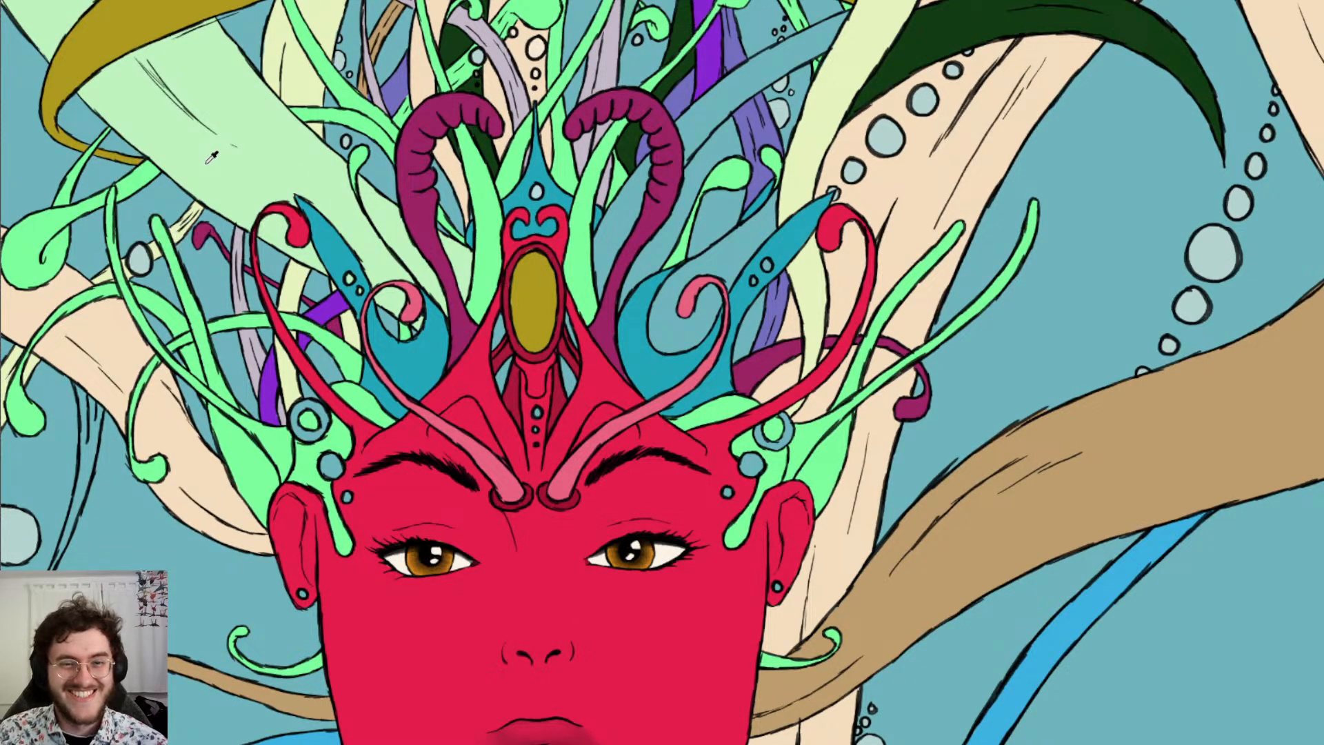
pyautogui.scroll(1, 594, 187)
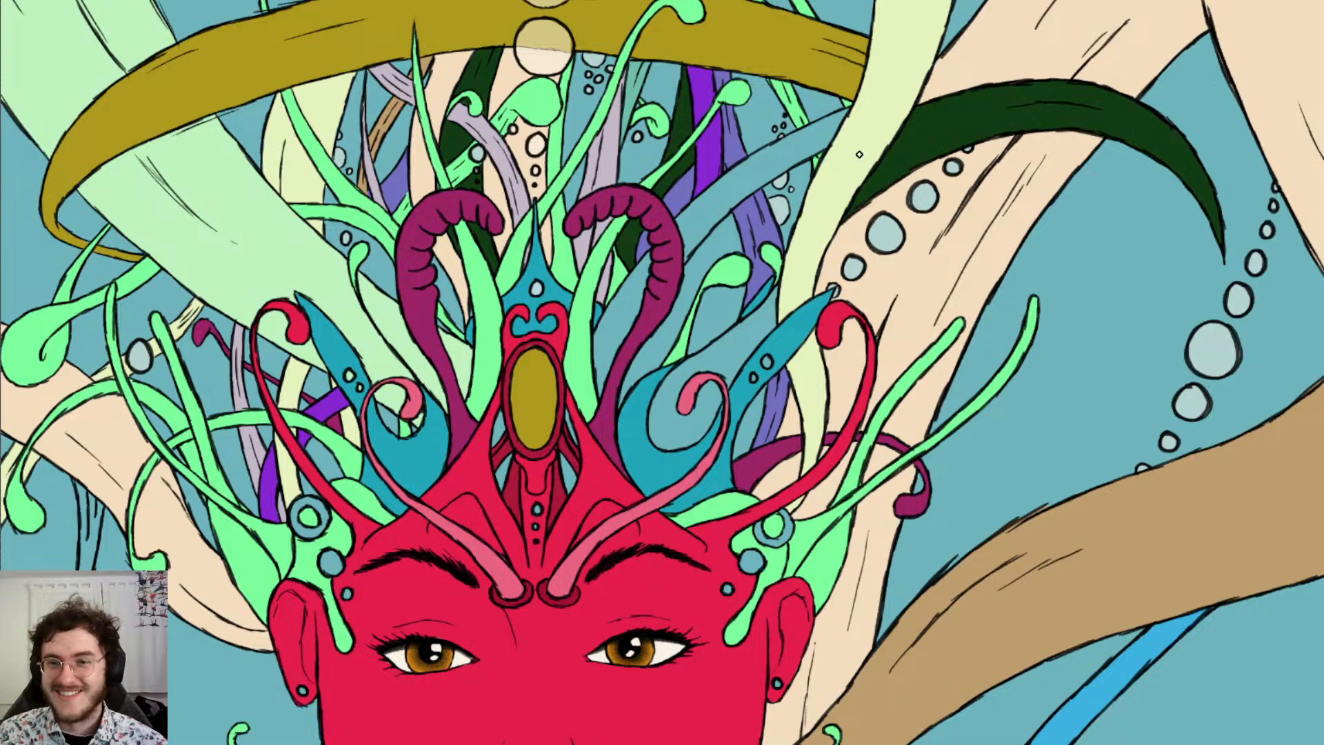
pyautogui.scroll(2, 855, 155)
pyautogui.scroll(1, 734, 251)
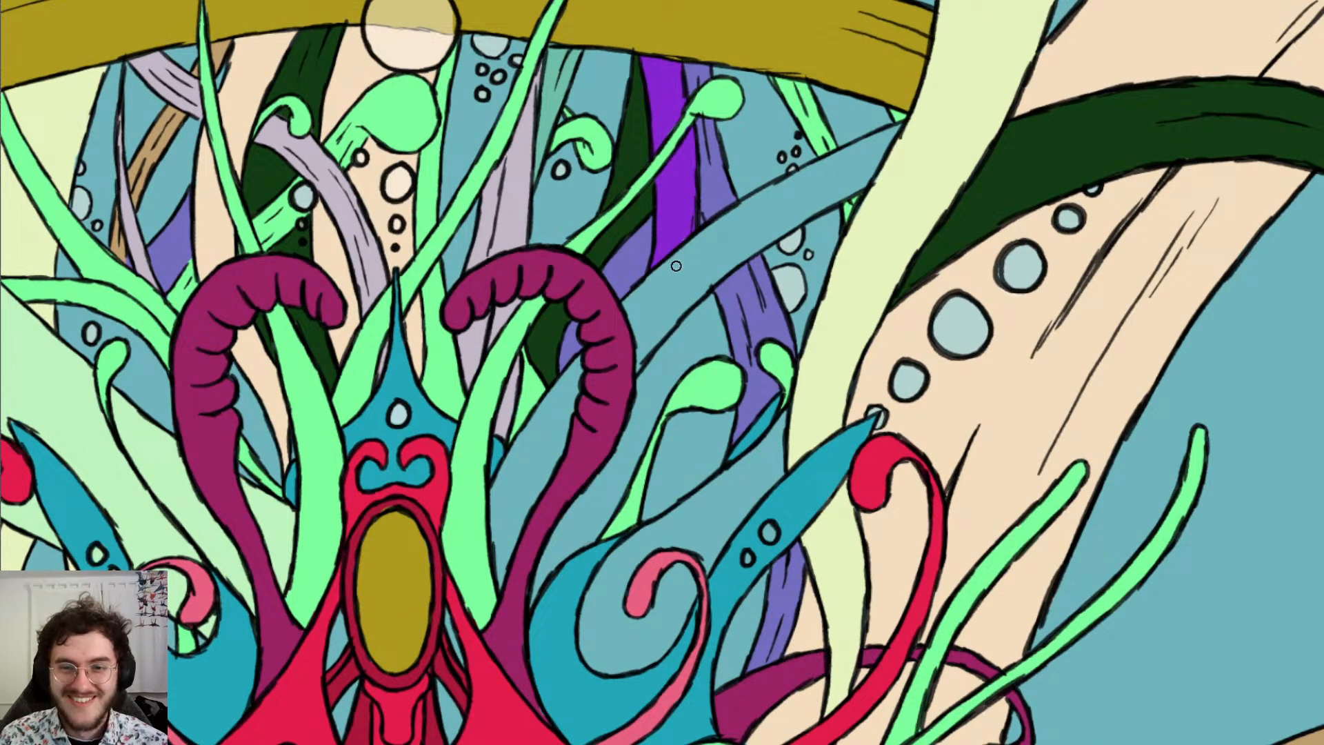
pyautogui.moveTo(663, 274)
pyautogui.mouseDown()
pyautogui.moveTo(727, 221)
pyautogui.moveTo(898, 130)
pyautogui.moveTo(844, 187)
pyautogui.mouseUp()
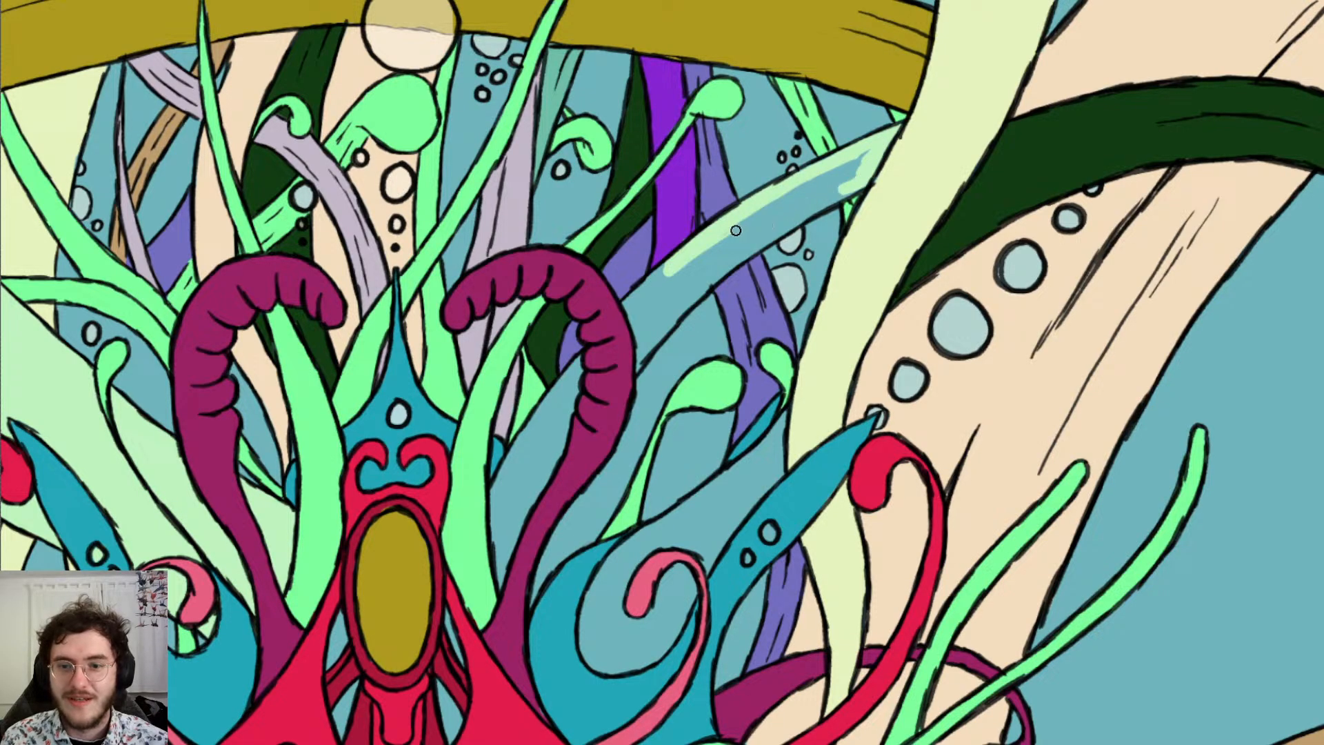
pyautogui.moveTo(672, 311)
pyautogui.mouseDown()
pyautogui.moveTo(865, 178)
pyautogui.moveTo(741, 228)
pyautogui.moveTo(657, 323)
pyautogui.mouseUp()
pyautogui.moveTo(636, 369)
pyautogui.mouseDown()
pyautogui.moveTo(668, 313)
pyautogui.moveTo(627, 357)
pyautogui.moveTo(620, 346)
pyautogui.moveTo(686, 267)
pyautogui.mouseUp()
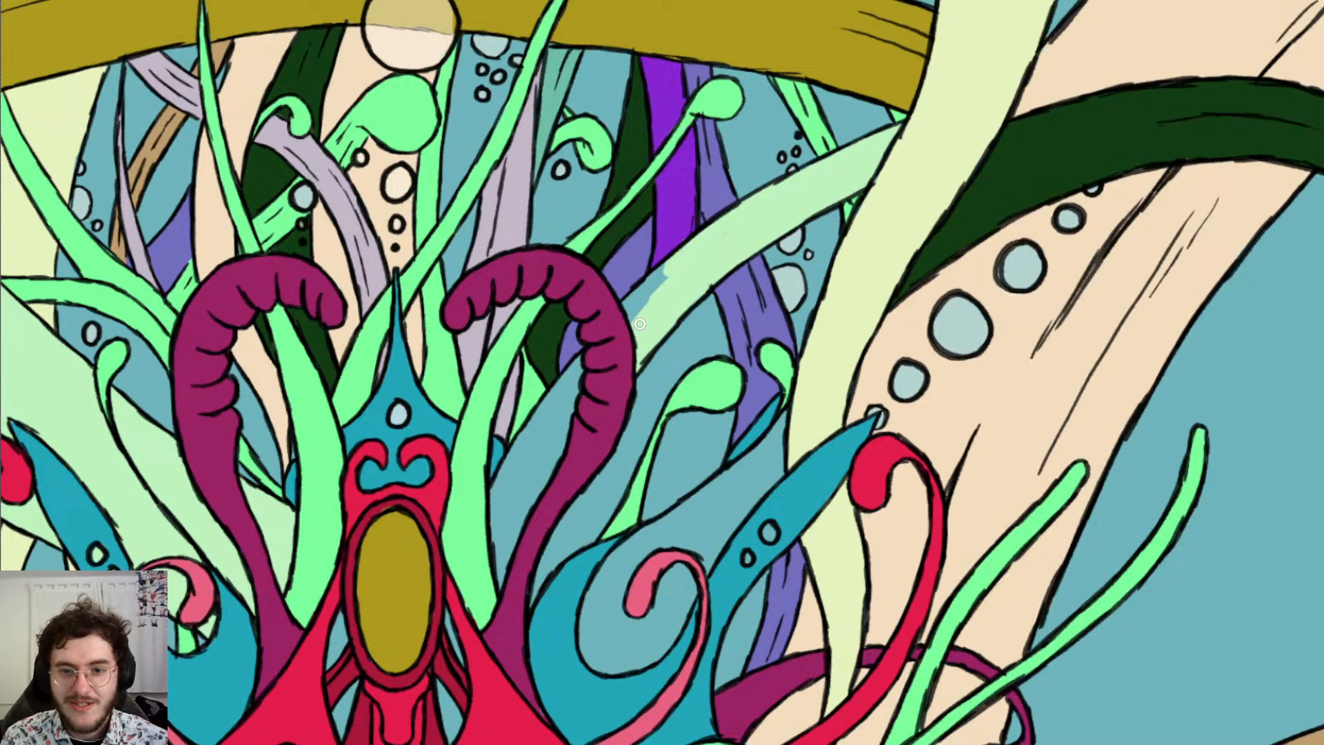
pyautogui.moveTo(616, 340)
pyautogui.mouseDown()
pyautogui.moveTo(628, 304)
pyautogui.moveTo(619, 332)
pyautogui.mouseUp()
# Fill the same strand's lower section inside the right magenta horn's curve in pale mint green
pyautogui.moveTo(498, 501); pyautogui.dragTo(577, 364)
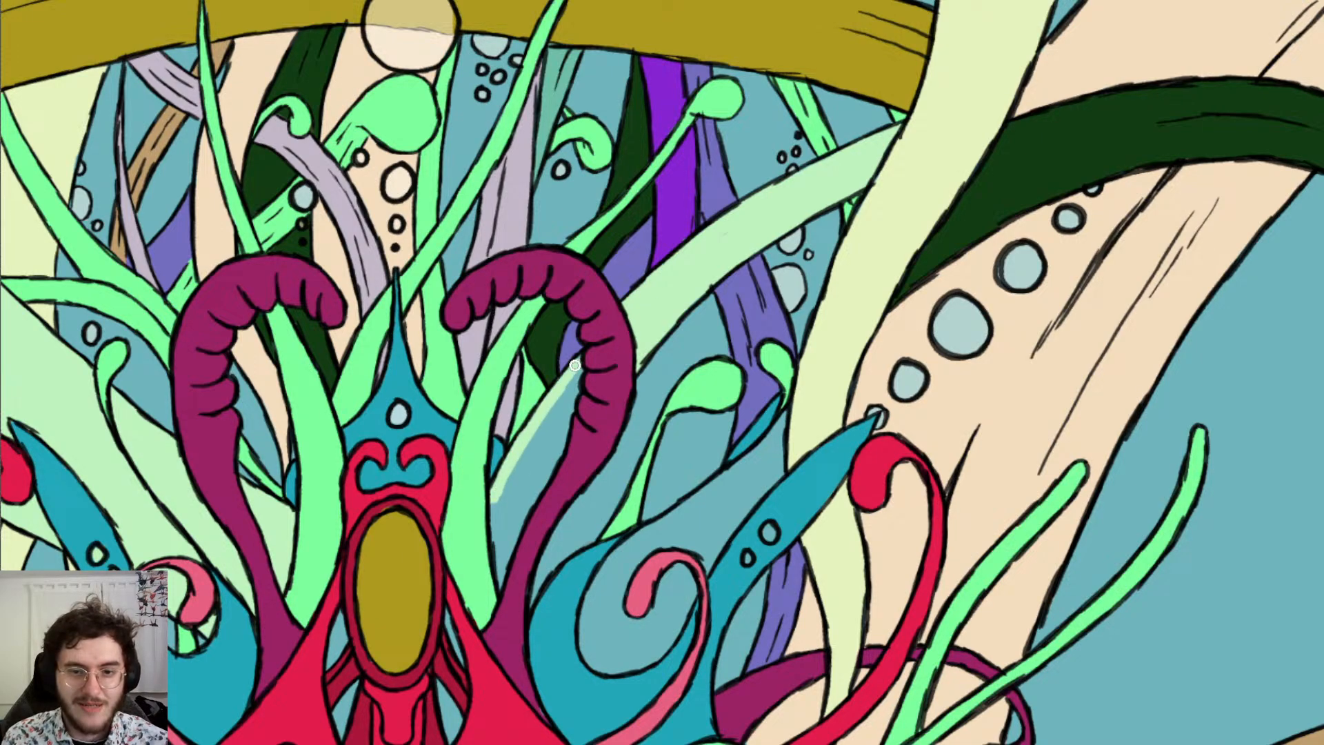
pyautogui.moveTo(547, 410)
pyautogui.mouseDown()
pyautogui.moveTo(527, 464)
pyautogui.moveTo(558, 427)
pyautogui.moveTo(541, 469)
pyautogui.moveTo(552, 476)
pyautogui.mouseUp()
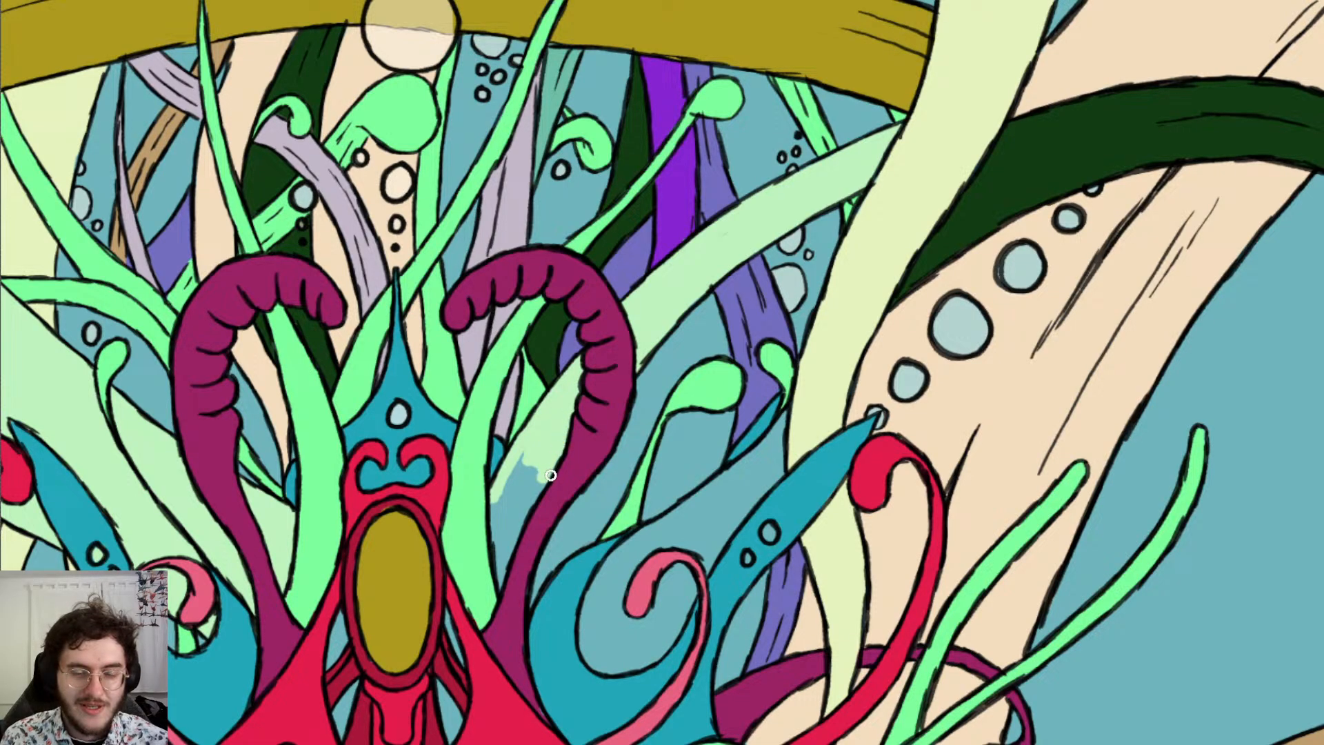
pyautogui.moveTo(504, 599)
pyautogui.mouseDown()
pyautogui.moveTo(495, 495)
pyautogui.moveTo(524, 448)
pyautogui.moveTo(498, 520)
pyautogui.moveTo(503, 542)
pyautogui.moveTo(549, 473)
pyautogui.mouseUp()
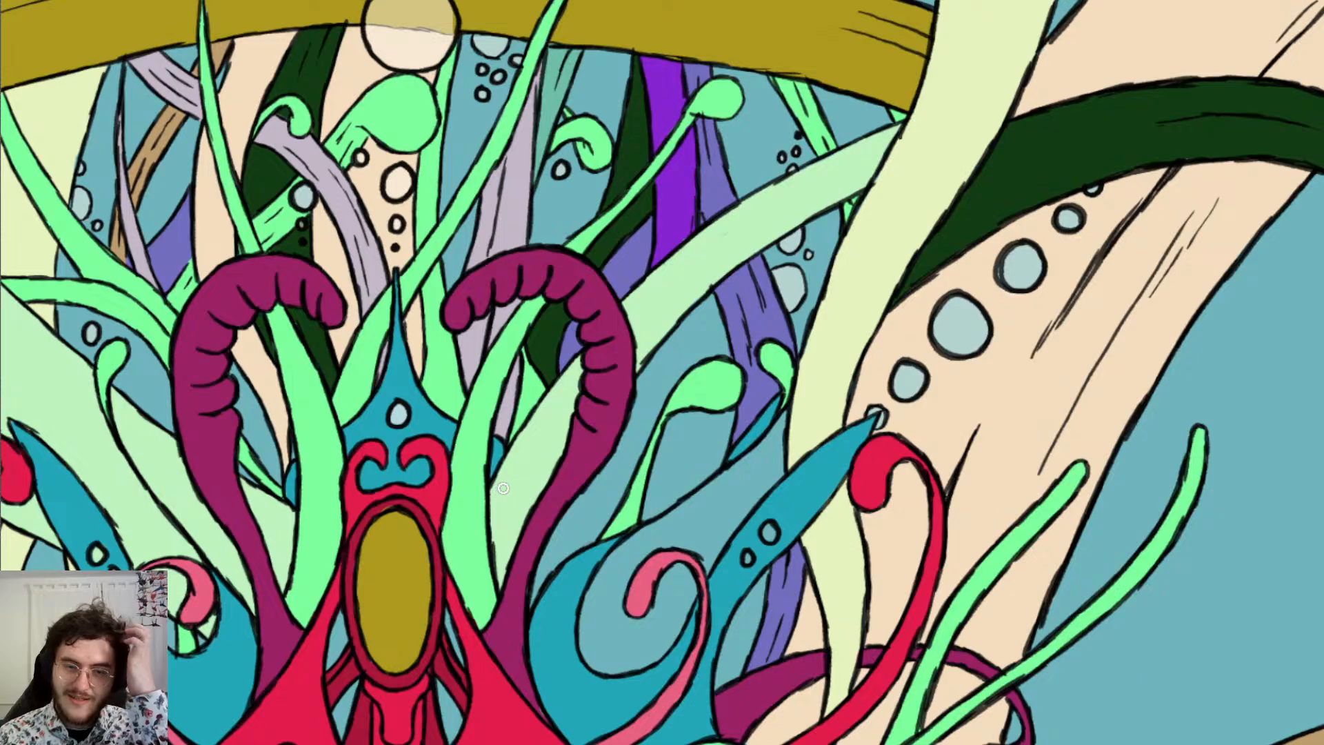
# Review the headdress and whole portrait for colour balance and details still left uncoloured
pyautogui.scroll(-1, 516, 484)
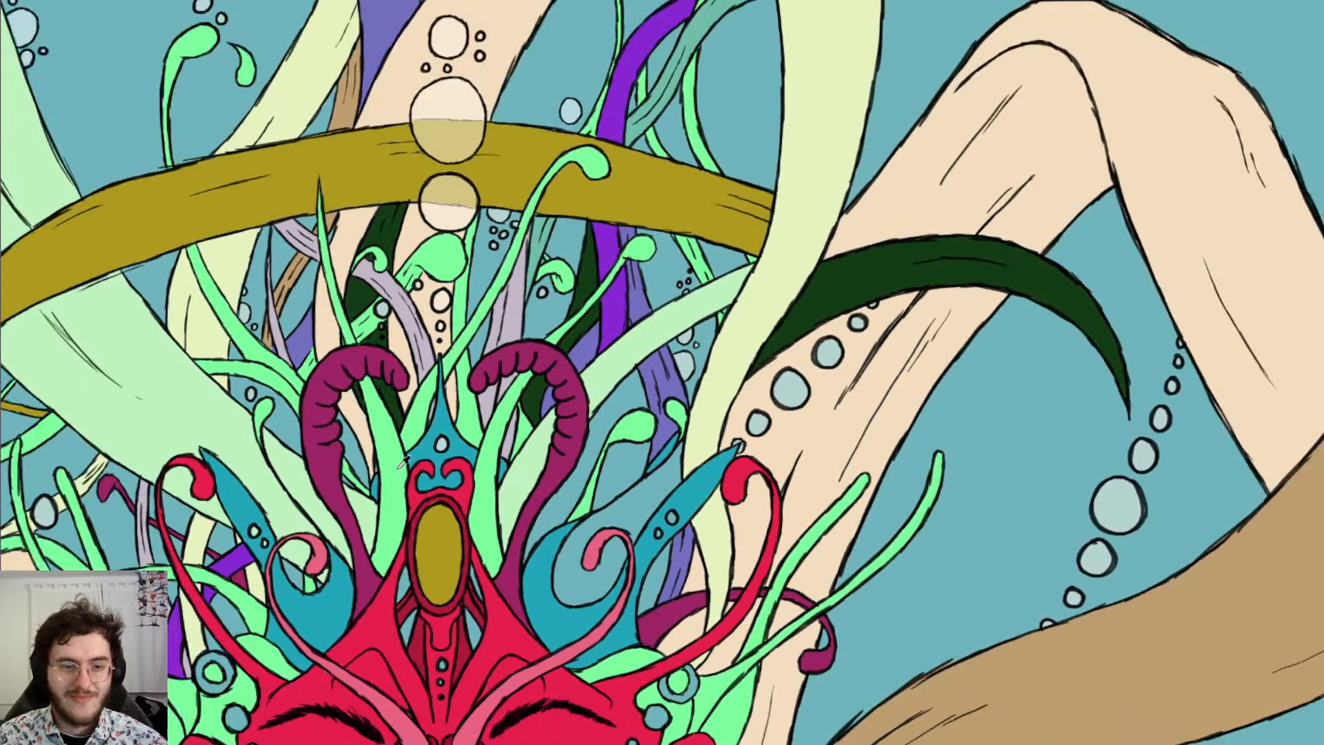
pyautogui.scroll(-1, 404, 461)
pyautogui.hscroll(7, 374, 468)
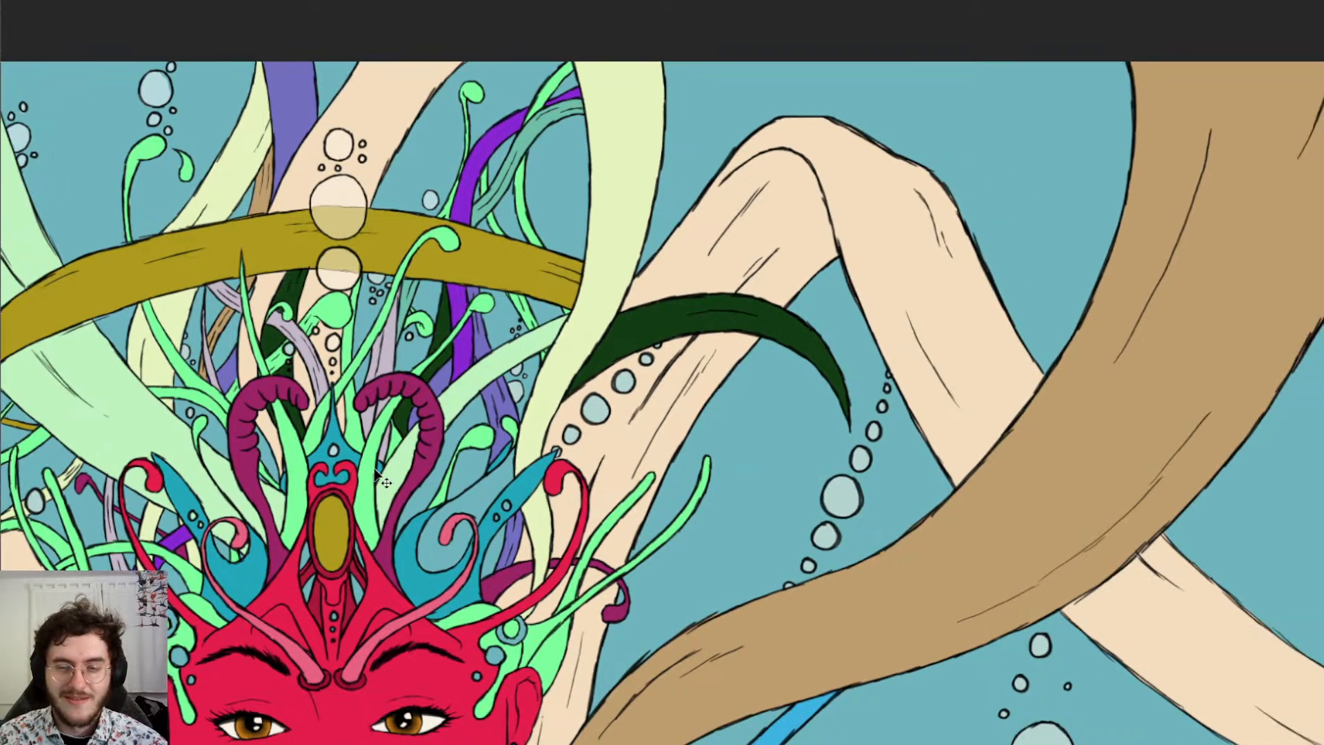
pyautogui.hscroll(-11, 374, 469)
pyautogui.scroll(-4, 374, 476)
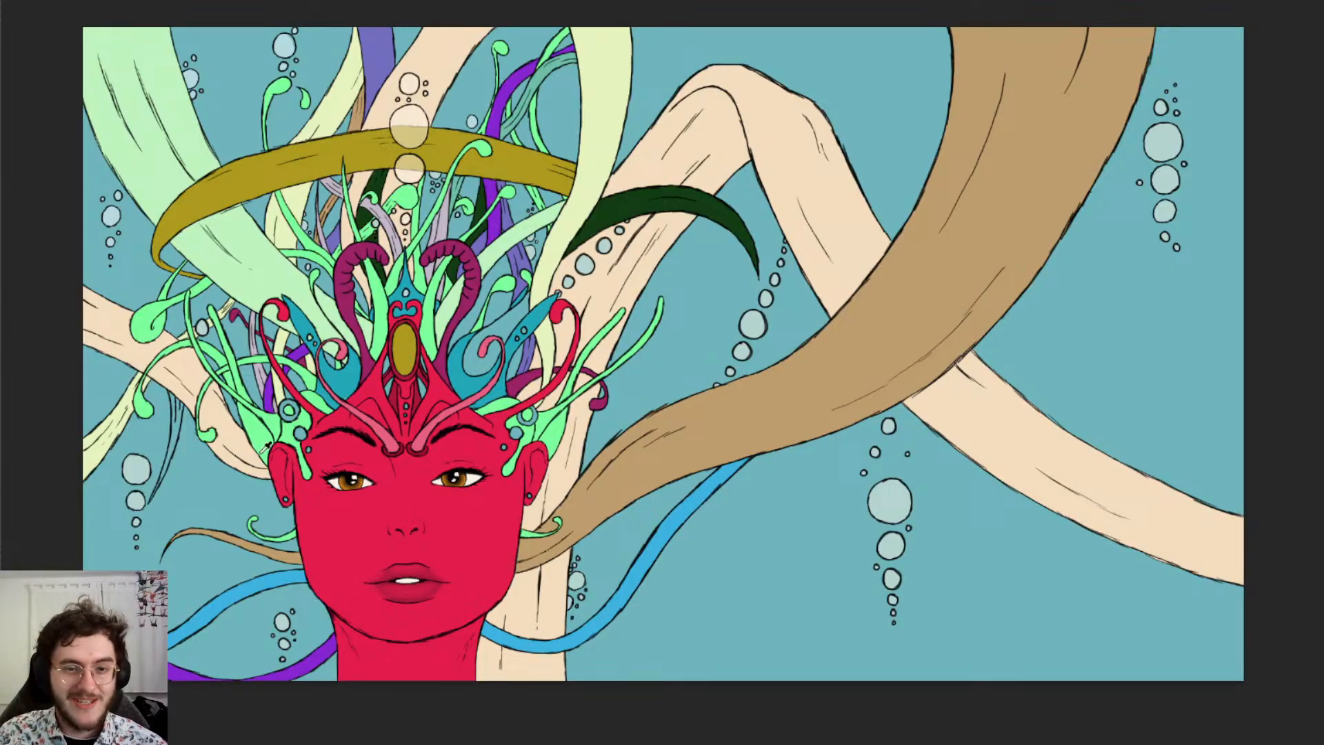
pyautogui.scroll(4, 243, 383)
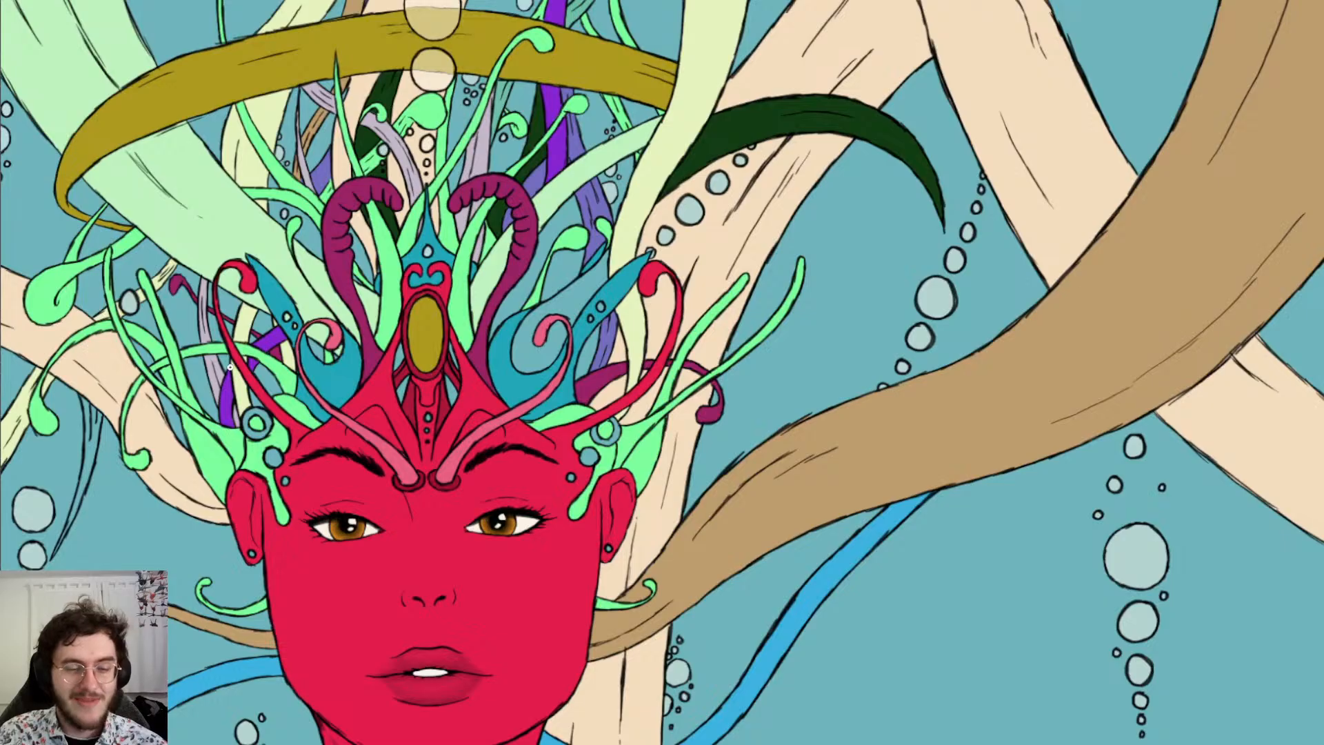
pyautogui.hscroll(-8, 232, 368)
pyautogui.scroll(2, 377, 330)
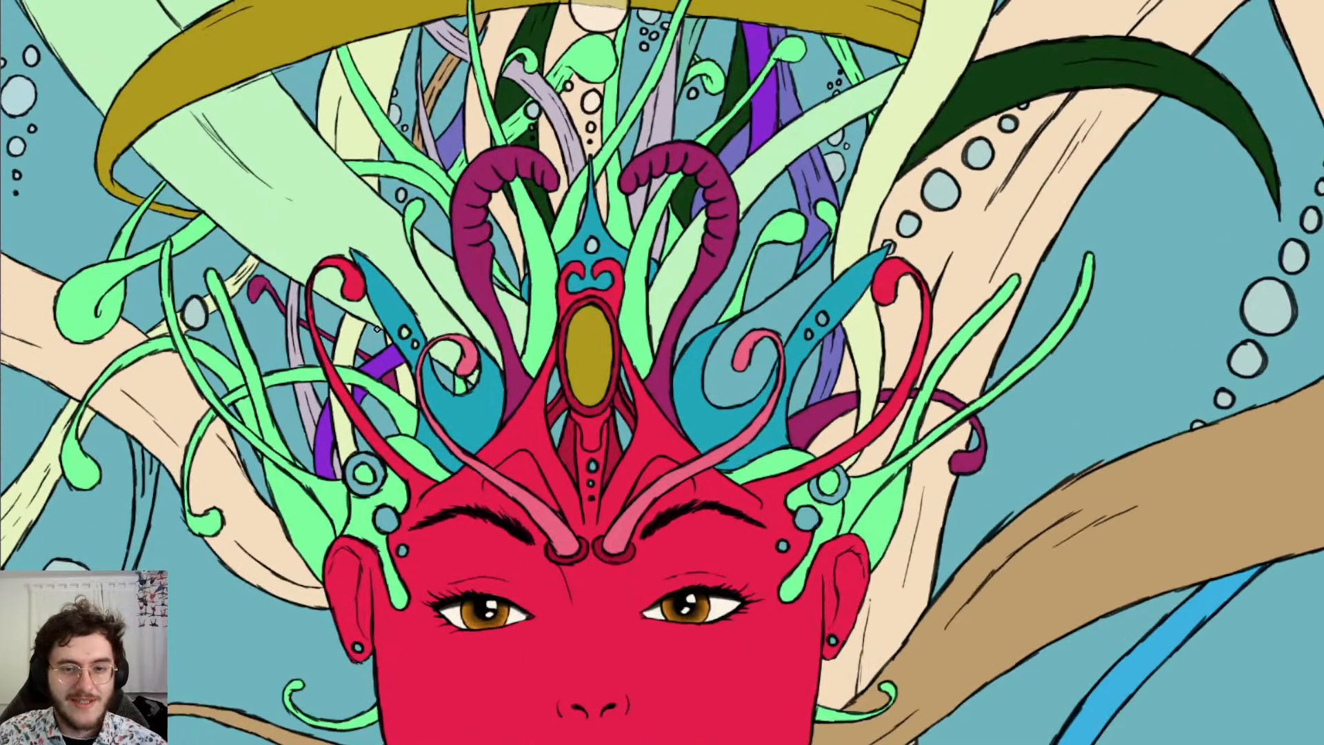
pyautogui.scroll(1, 559, 354)
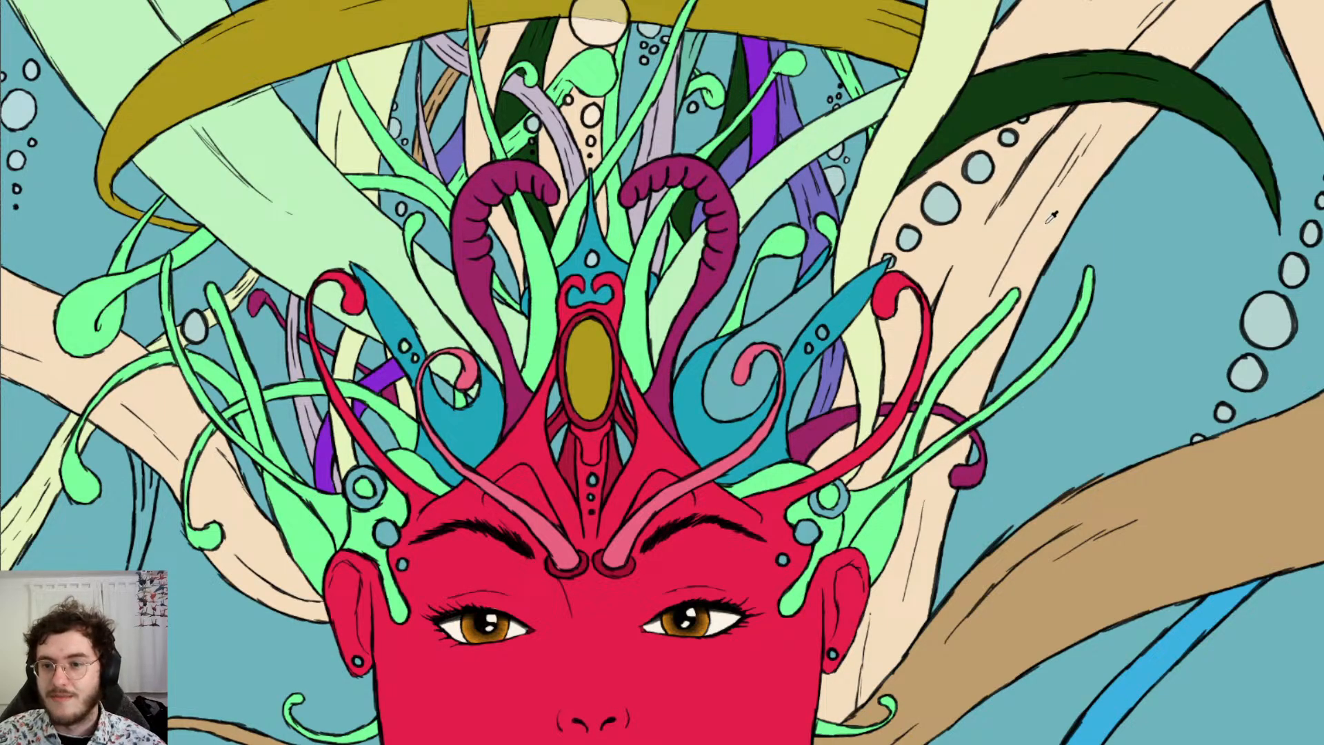
pyautogui.scroll(2, 1193, 251)
pyautogui.scroll(-3, 759, 228)
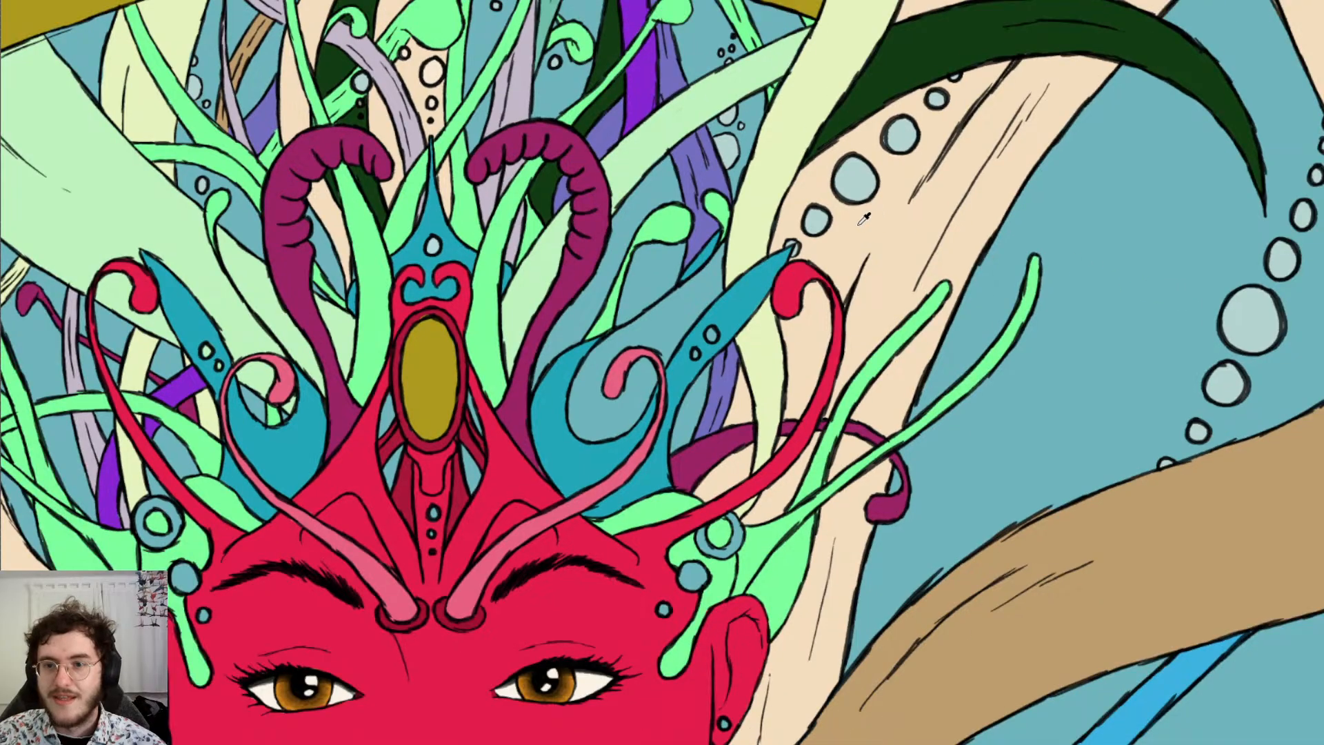
pyautogui.scroll(1, 307, 225)
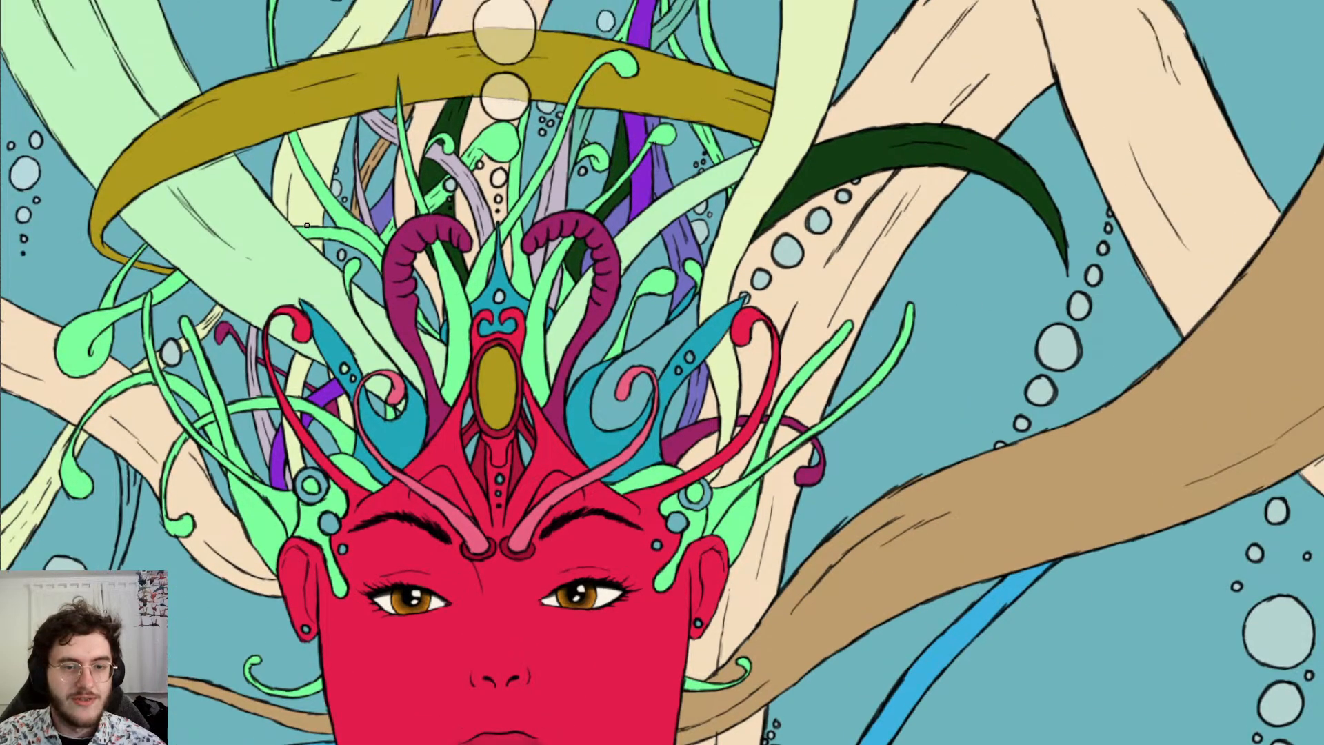
pyautogui.scroll(-2, 527, 474)
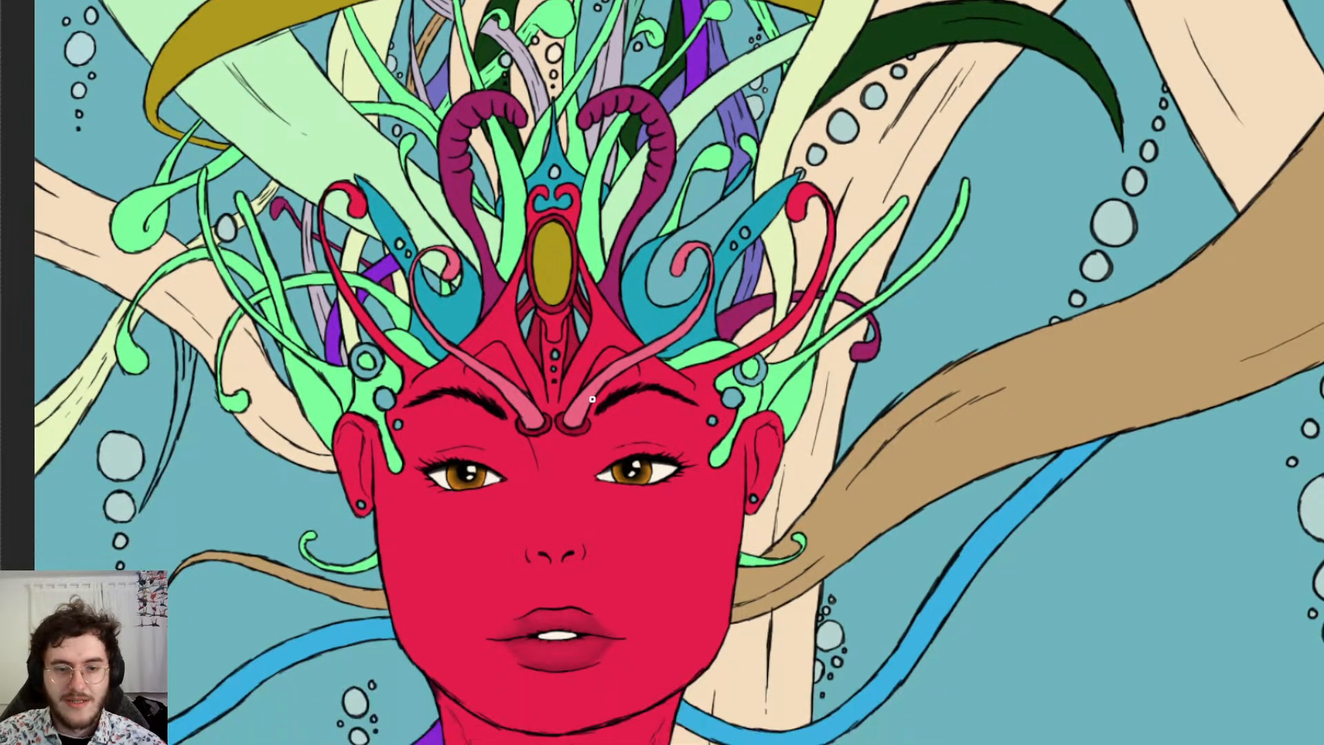
# Colour the small forehead studs and the right temple's stud, disc and ring in gold
pyautogui.scroll(3, 591, 398)
pyautogui.scroll(3, 591, 398)
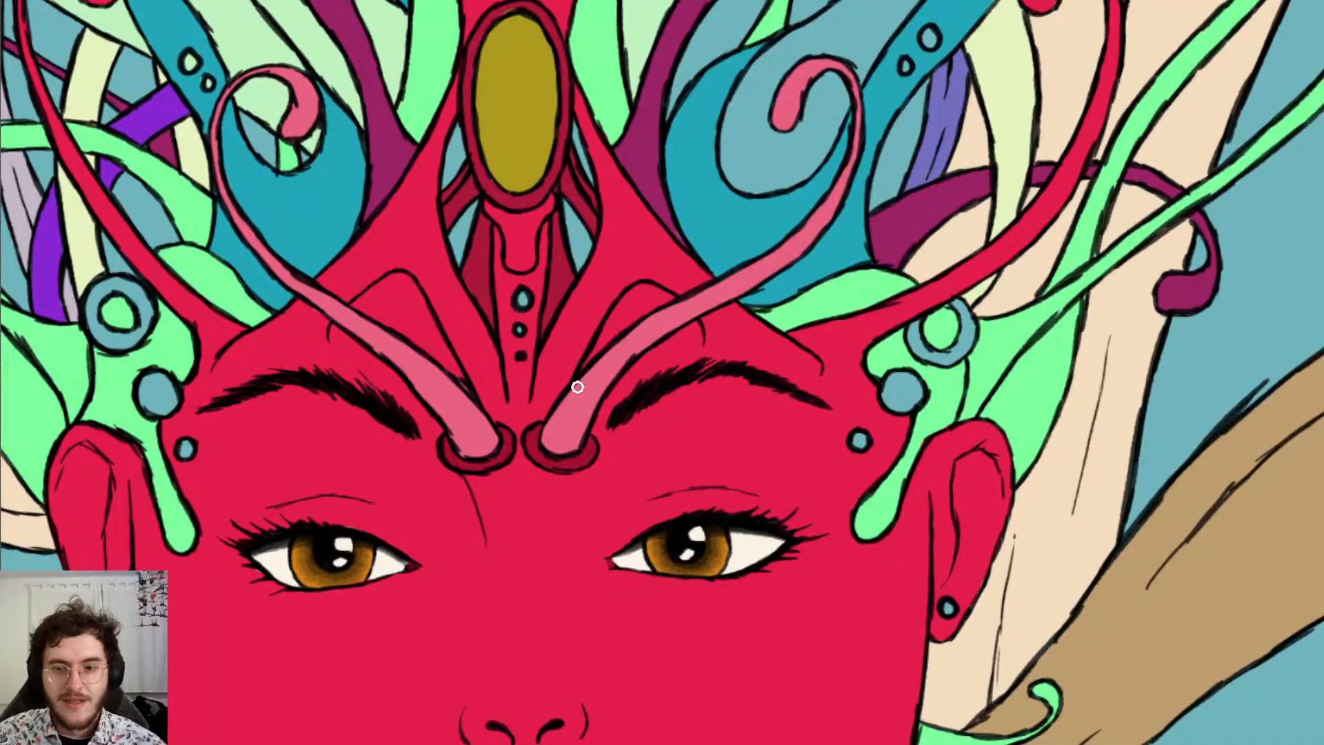
pyautogui.keyDown('ctrl'); pyautogui.click(317, 585); pyautogui.keyUp('ctrl')
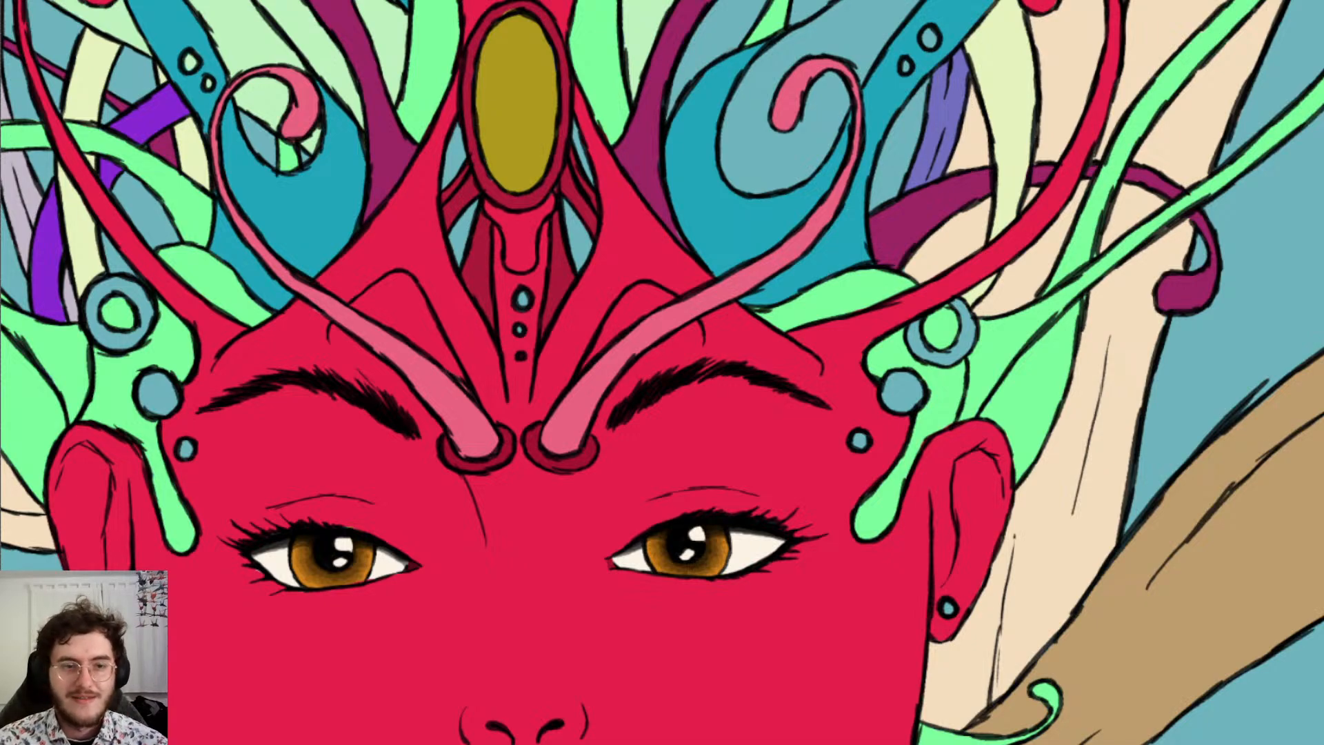
pyautogui.click(524, 298)
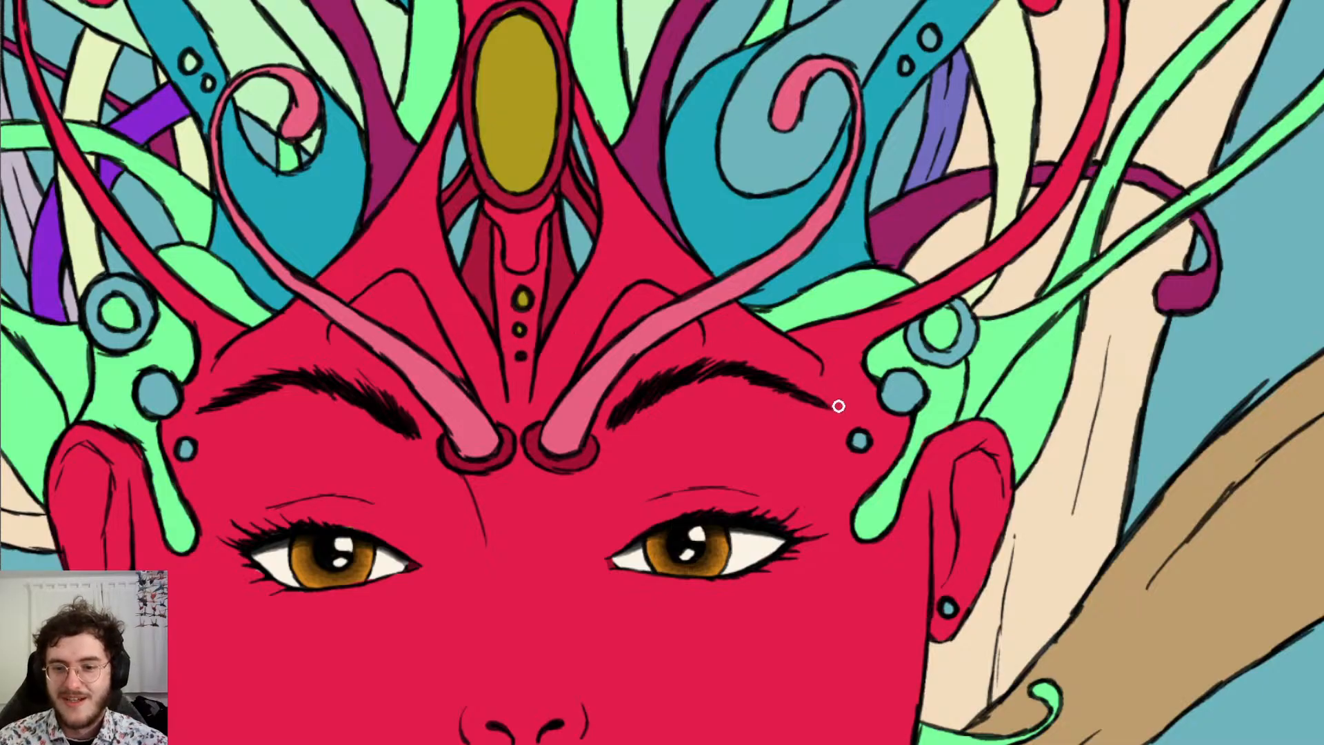
pyautogui.click(859, 441)
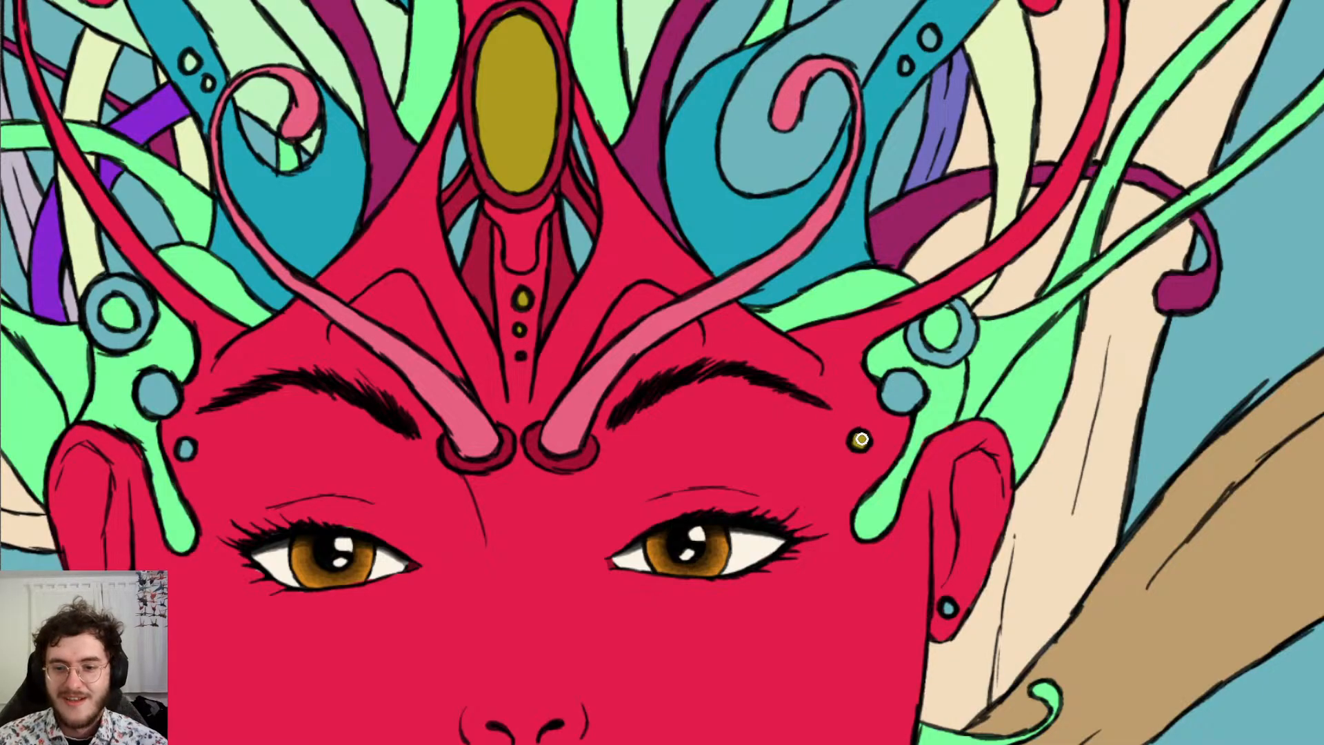
pyautogui.moveTo(915, 380)
pyautogui.mouseDown()
pyautogui.moveTo(887, 392)
pyautogui.moveTo(901, 403)
pyautogui.moveTo(917, 377)
pyautogui.moveTo(904, 401)
pyautogui.mouseUp()
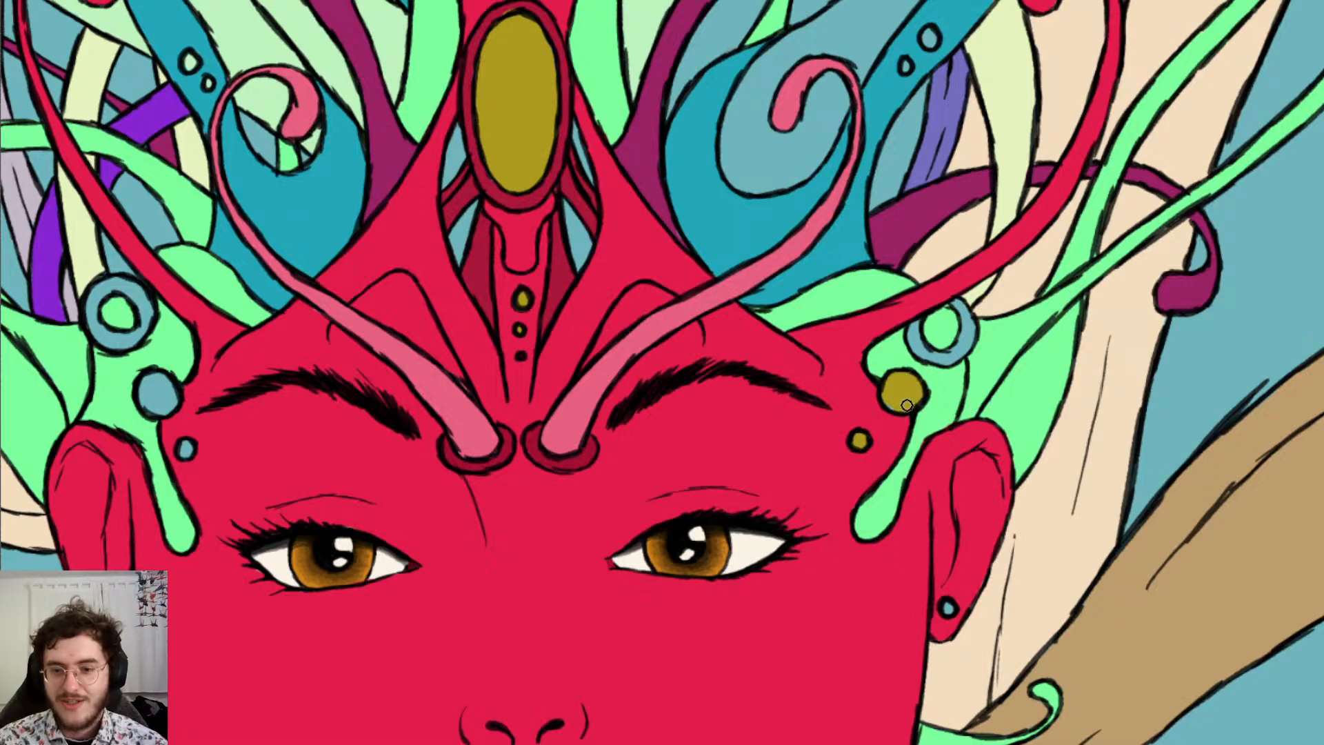
pyautogui.moveTo(916, 322)
pyautogui.mouseDown()
pyautogui.moveTo(927, 358)
pyautogui.moveTo(949, 357)
pyautogui.moveTo(968, 334)
pyautogui.moveTo(958, 303)
pyautogui.moveTo(944, 303)
pyautogui.moveTo(970, 349)
pyautogui.mouseUp()
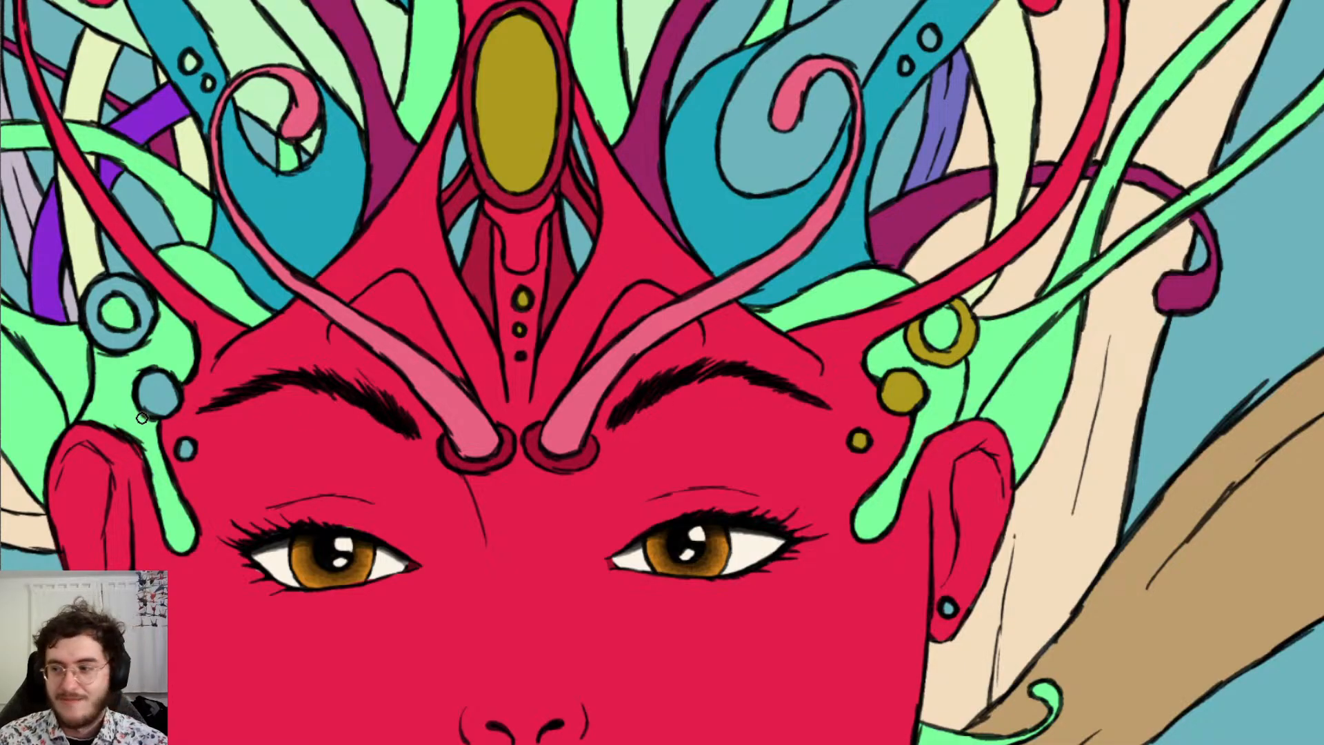
# Colour the left temple's matching stud, disc and ring in gold
pyautogui.hscroll(-6, 142, 418)
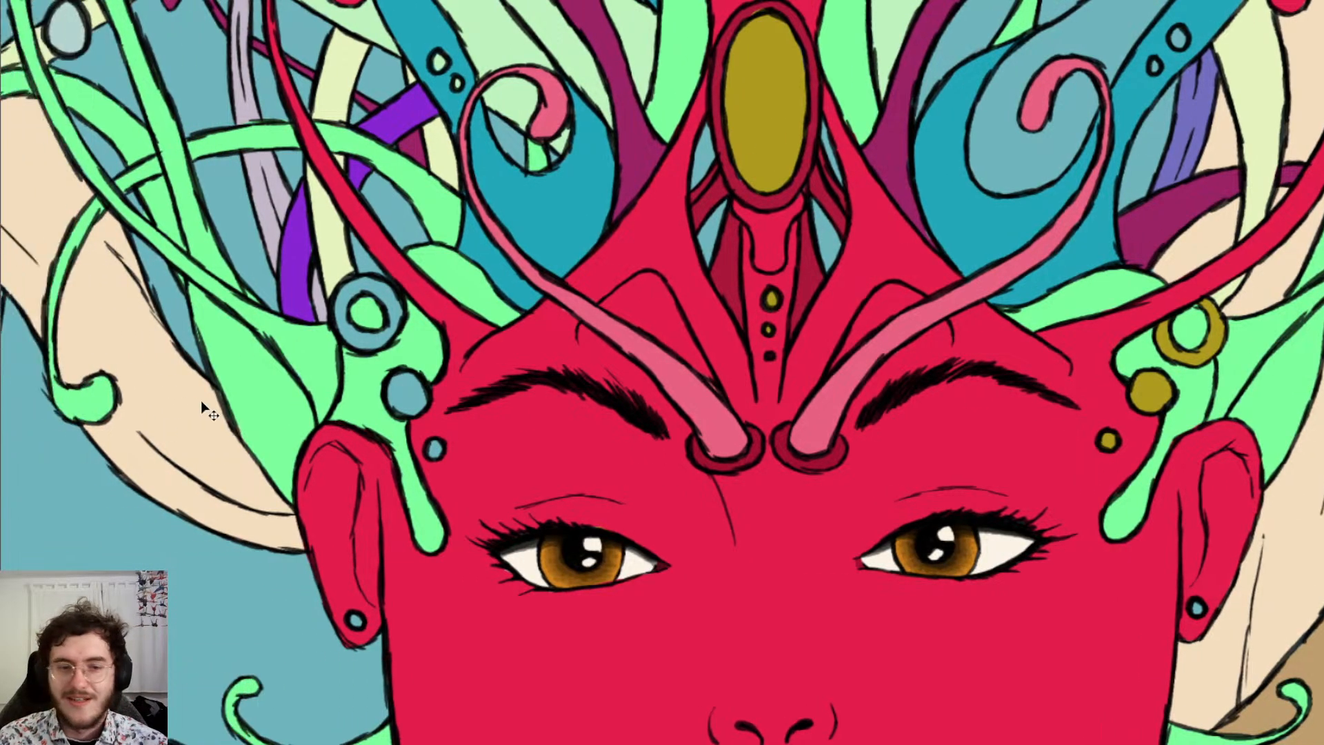
pyautogui.hscroll(-4, 200, 403)
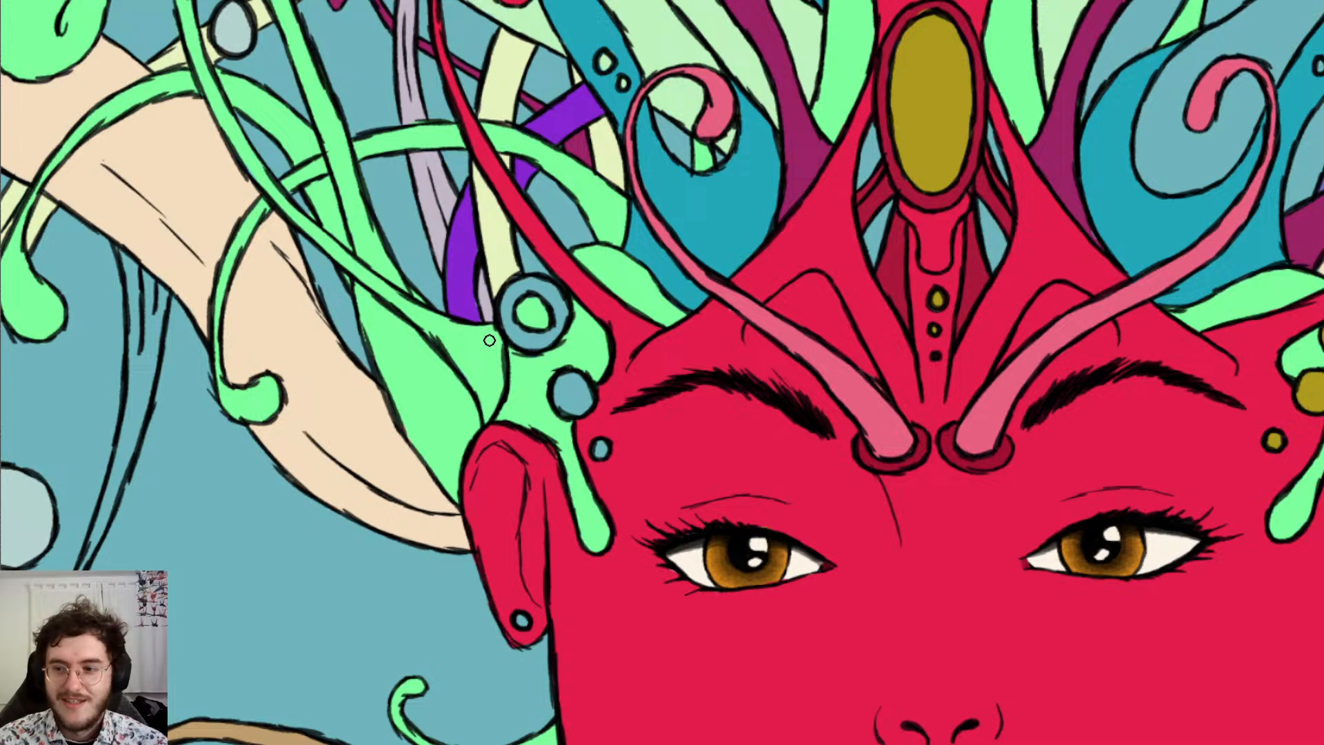
pyautogui.click(603, 450)
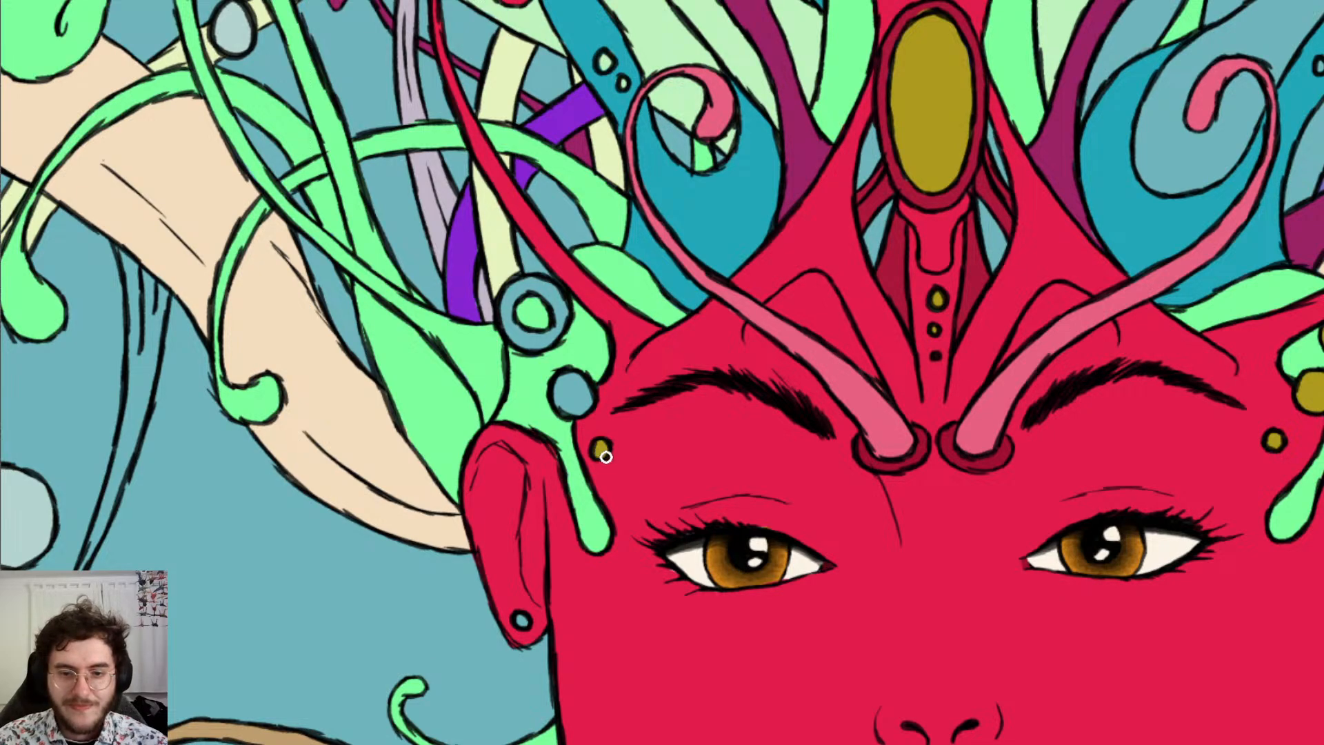
pyautogui.click(560, 383)
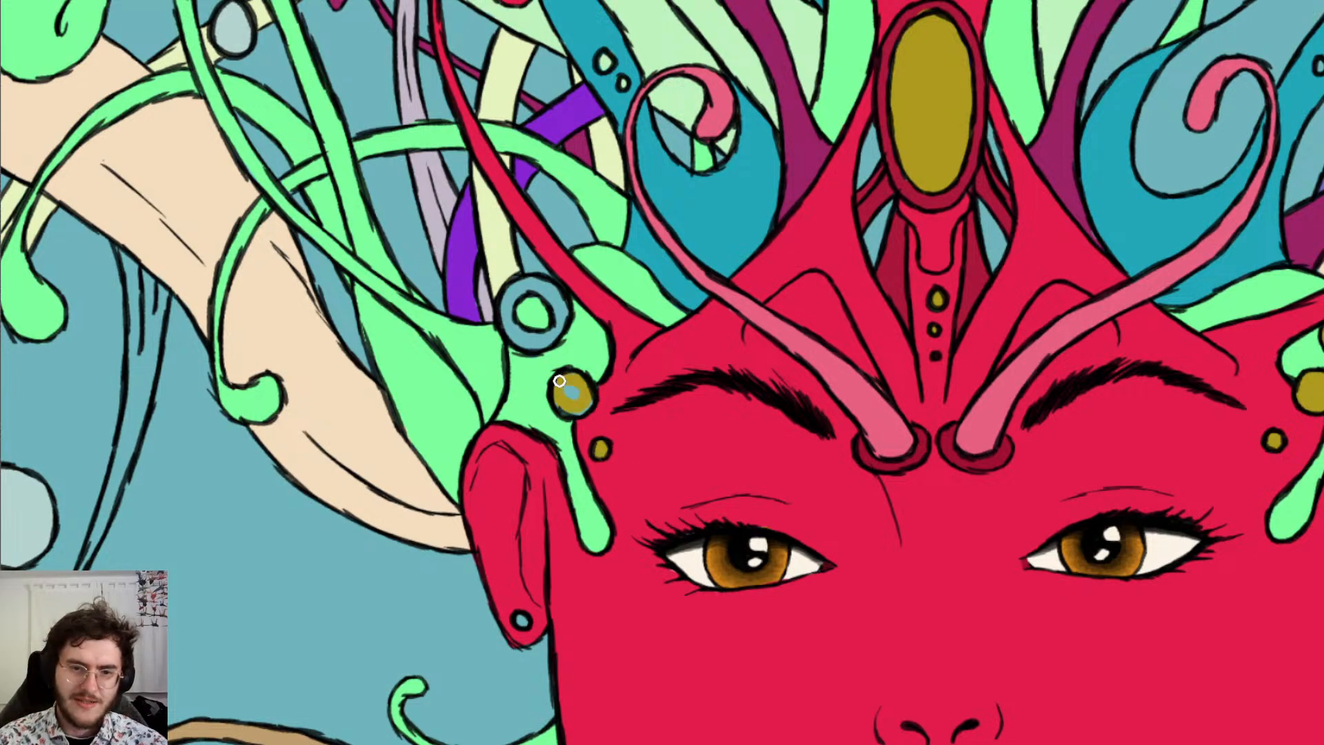
pyautogui.click(571, 392)
pyautogui.click(522, 284)
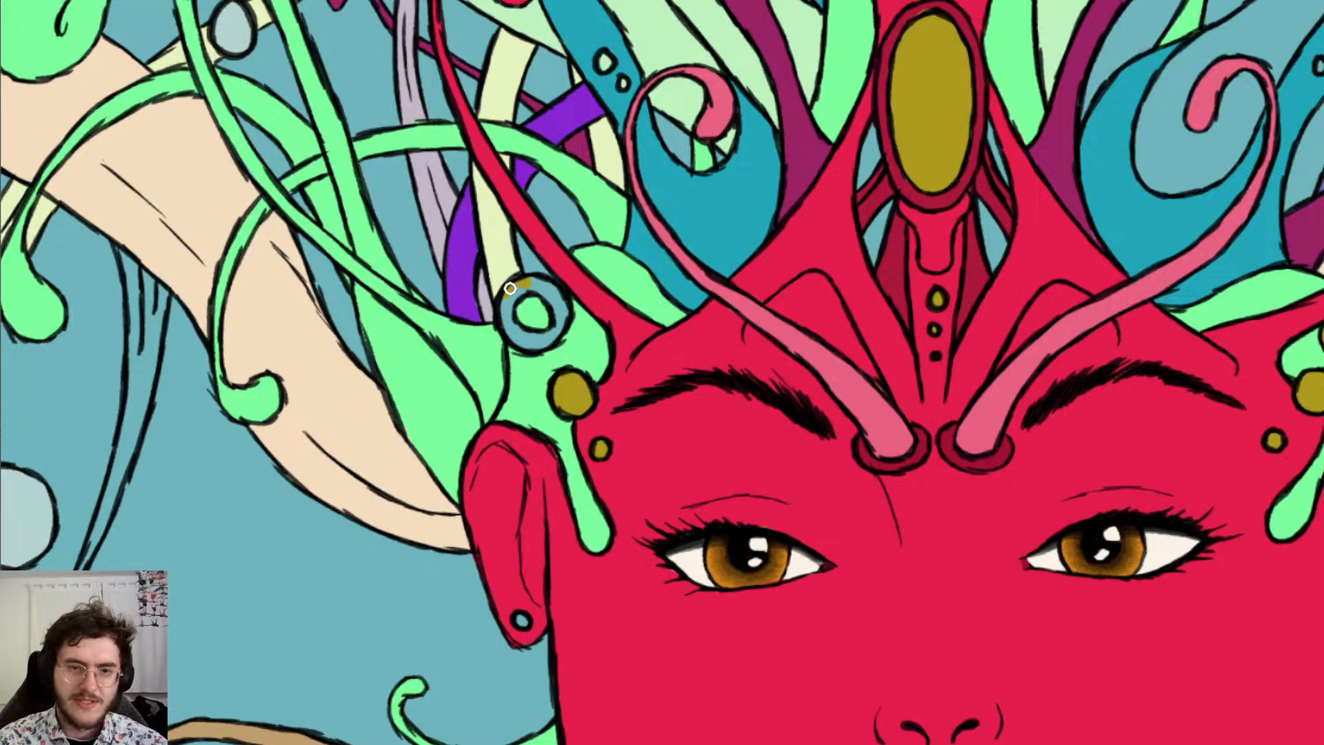
pyautogui.moveTo(510, 288)
pyautogui.mouseDown()
pyautogui.moveTo(519, 345)
pyautogui.moveTo(544, 348)
pyautogui.moveTo(559, 319)
pyautogui.moveTo(517, 289)
pyautogui.mouseUp()
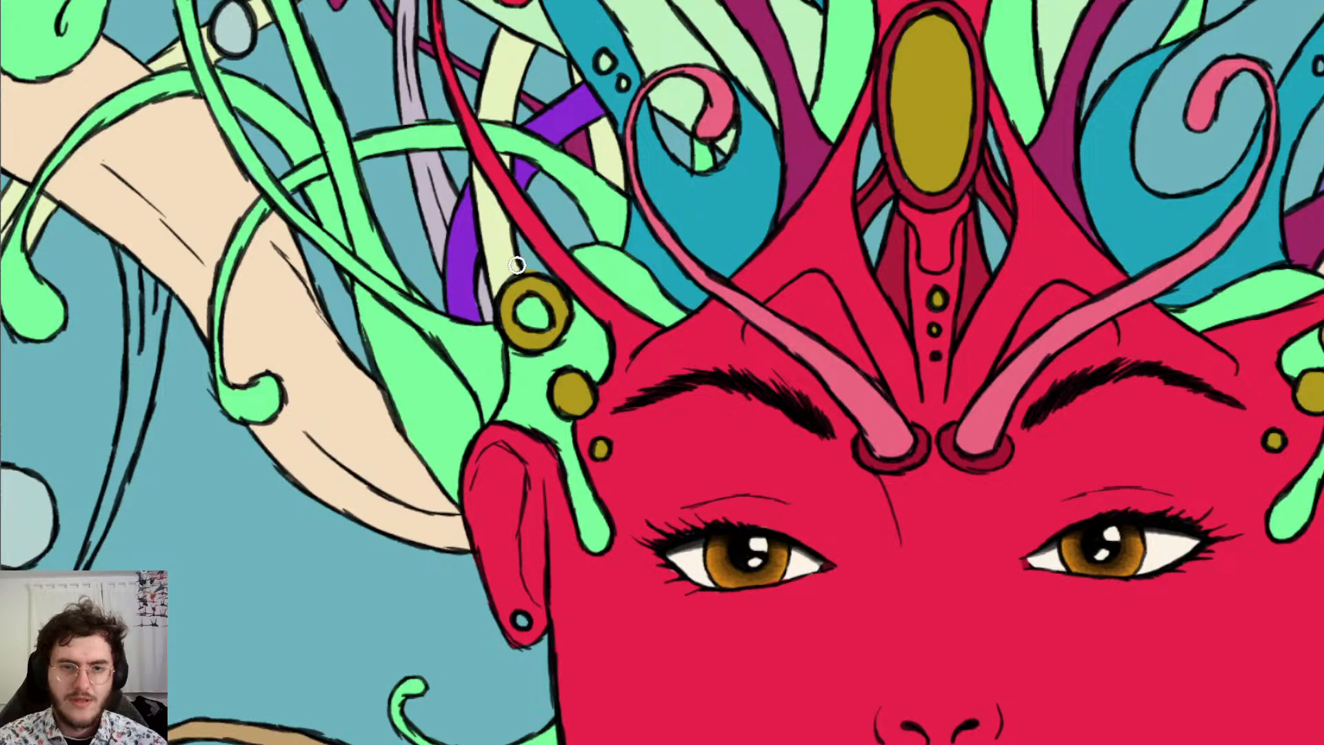
# Draw a rough black rectangular frame around the headdress and eyes
pyautogui.scroll(-10, 548, 268)
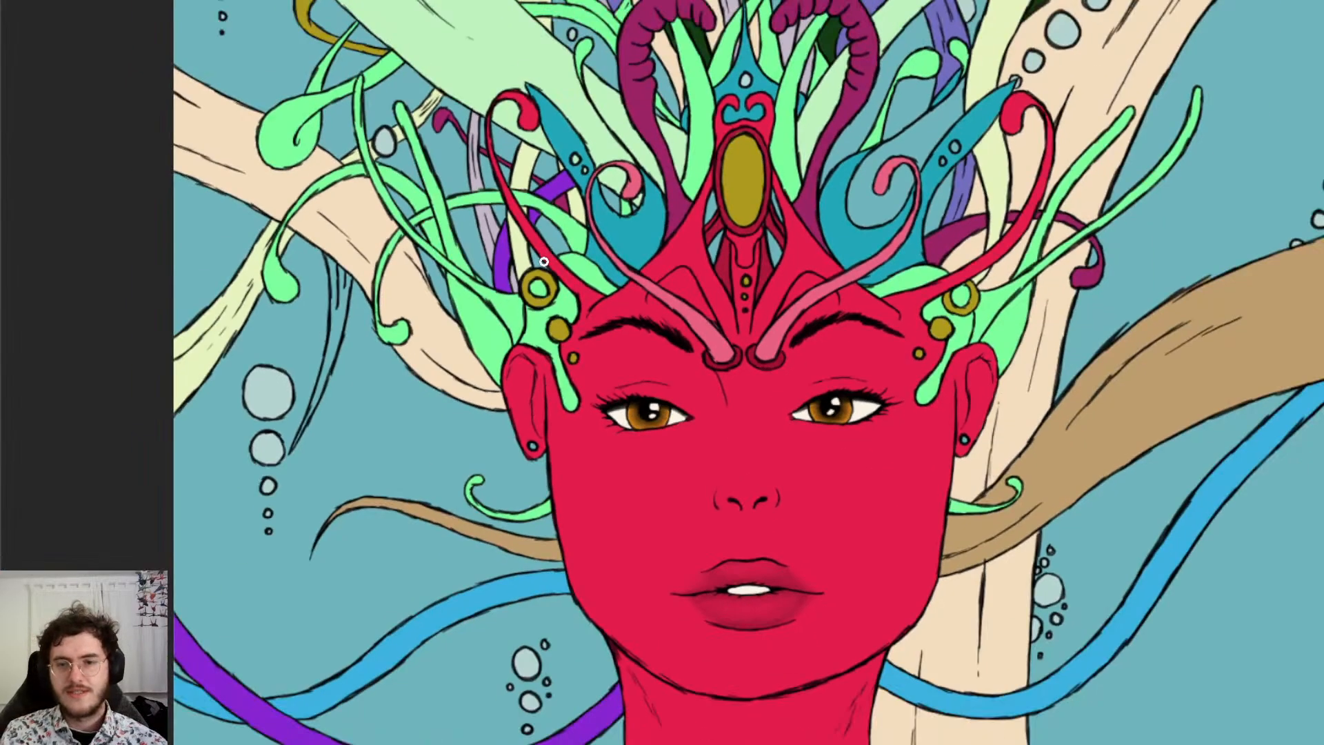
pyautogui.scroll(5, 362, 540)
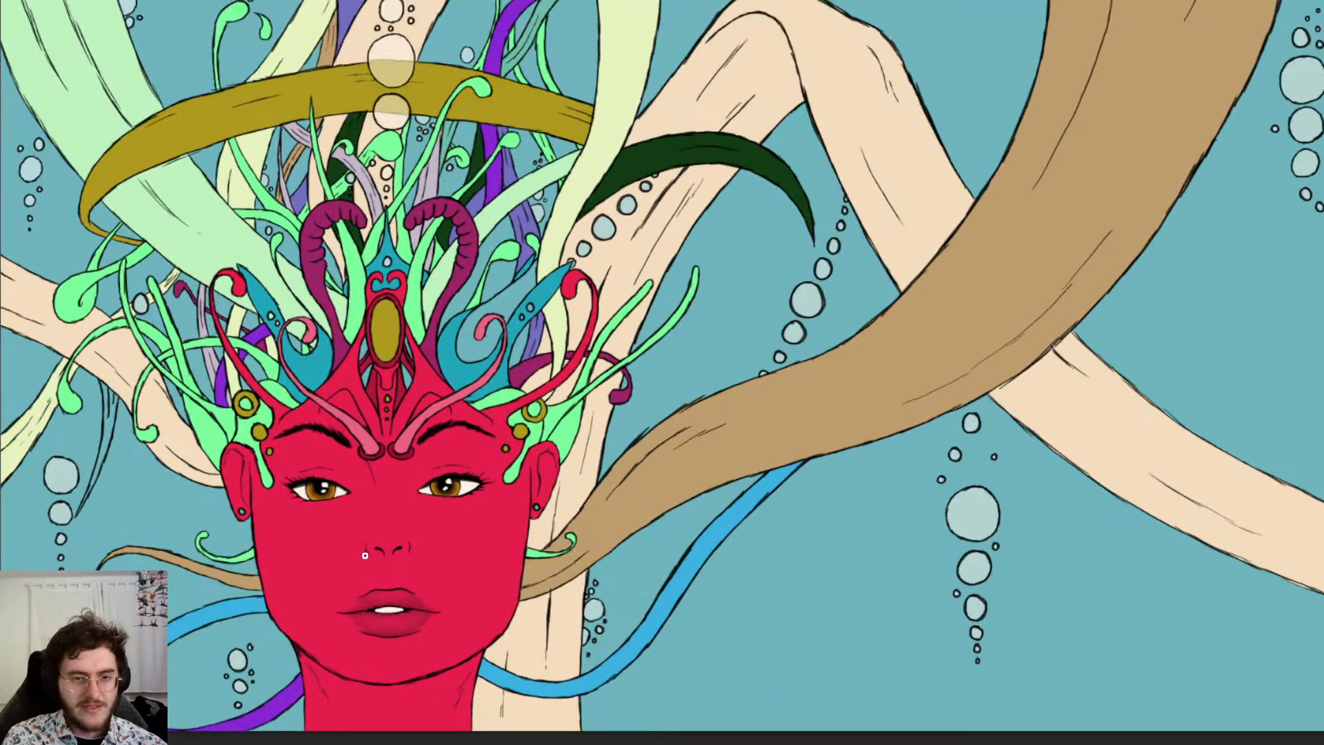
pyautogui.scroll(-2, 362, 541)
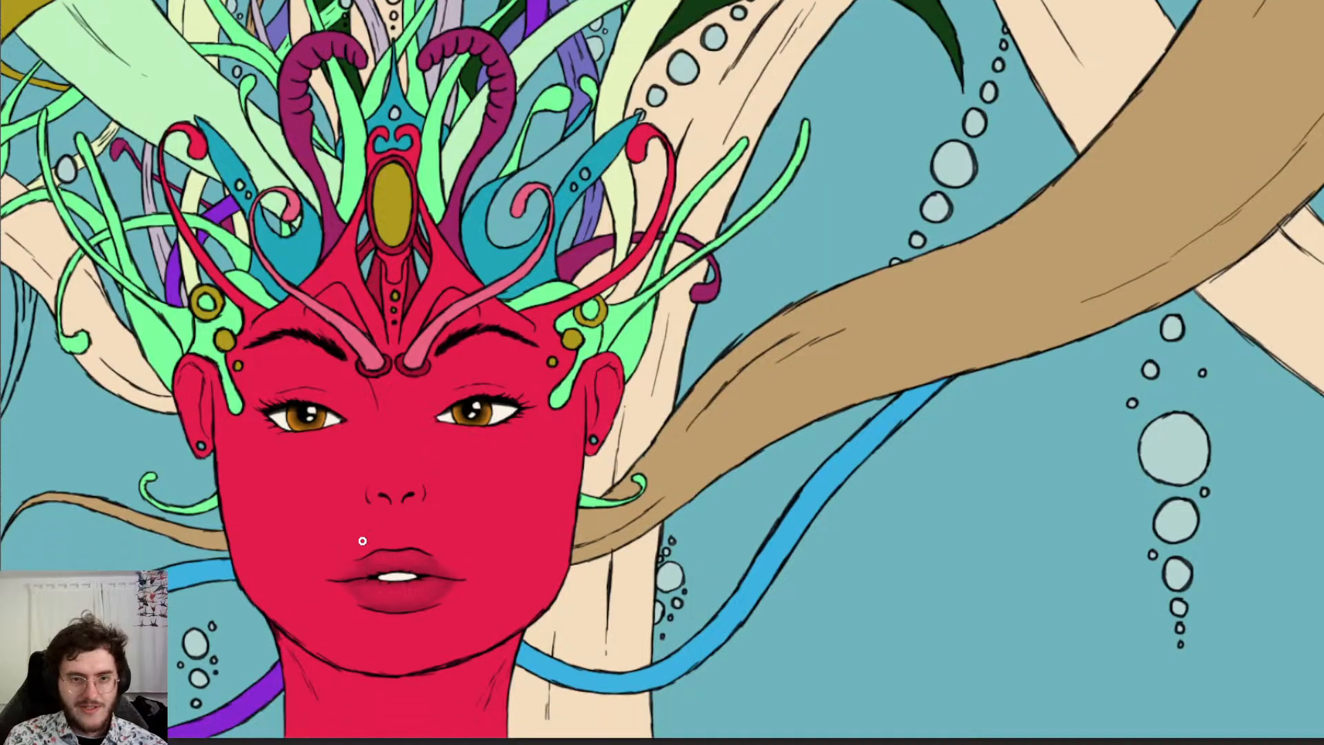
pyautogui.scroll(-1, 355, 512)
pyautogui.scroll(-3, 379, 477)
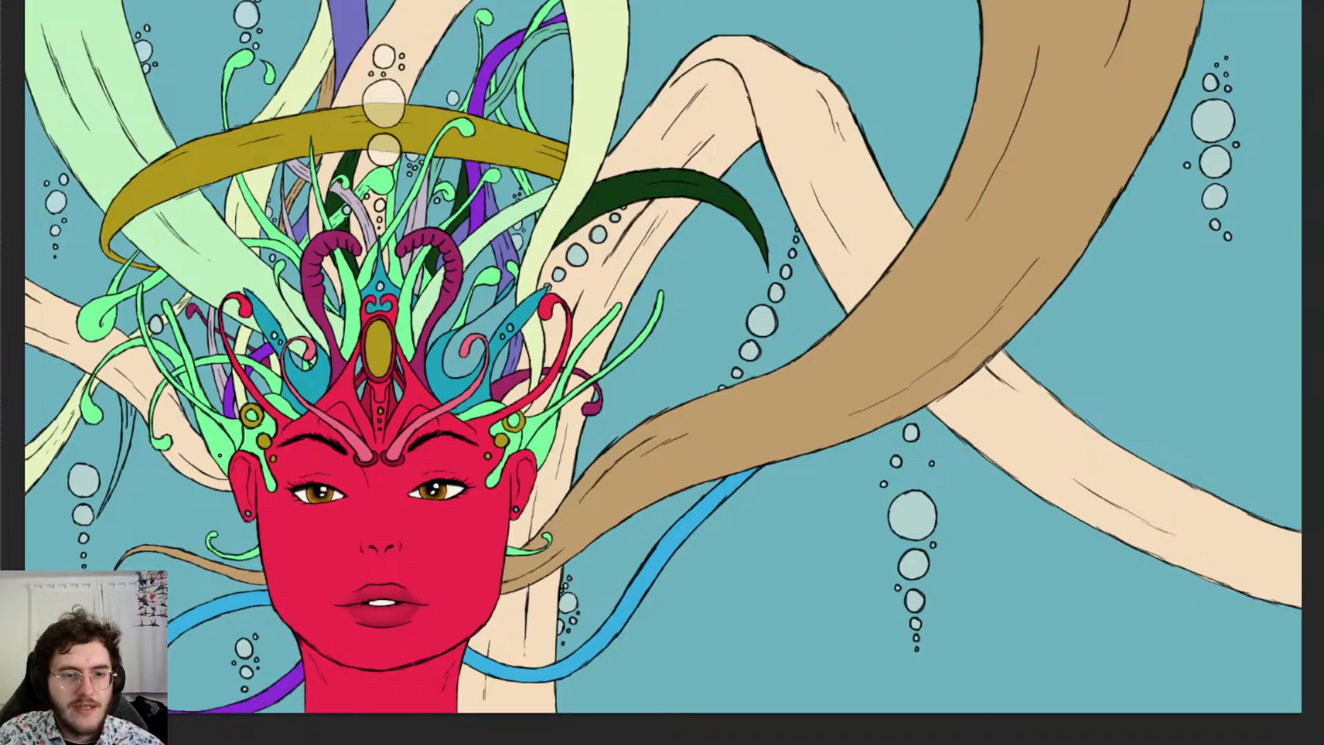
pyautogui.moveTo(183, 481)
pyautogui.mouseDown()
pyautogui.moveTo(635, 497)
pyautogui.moveTo(672, 58)
pyautogui.moveTo(171, 48)
pyautogui.moveTo(185, 483)
pyautogui.mouseUp()
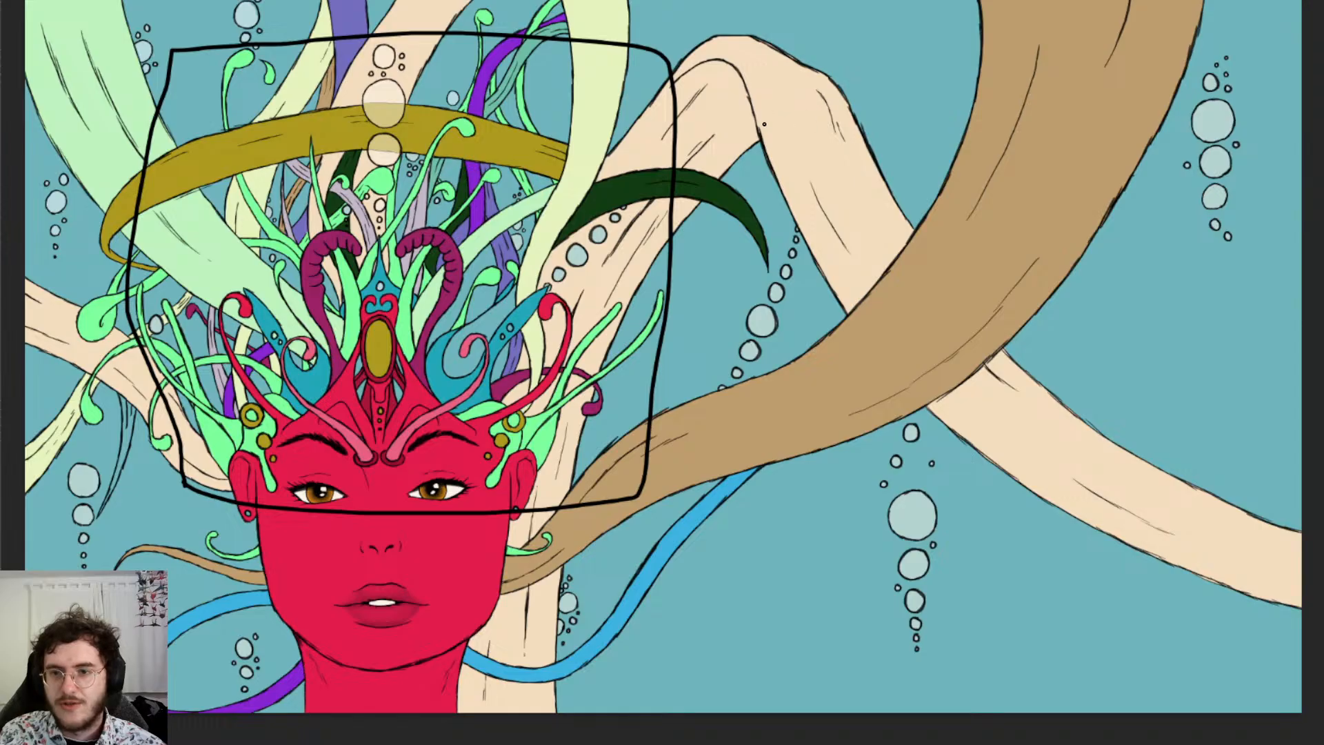
# Handwrite "Thank You 4 Now" in black beside the portrait and clear all the black annotations
pyautogui.moveTo(742, 124); pyautogui.dragTo(936, 134)
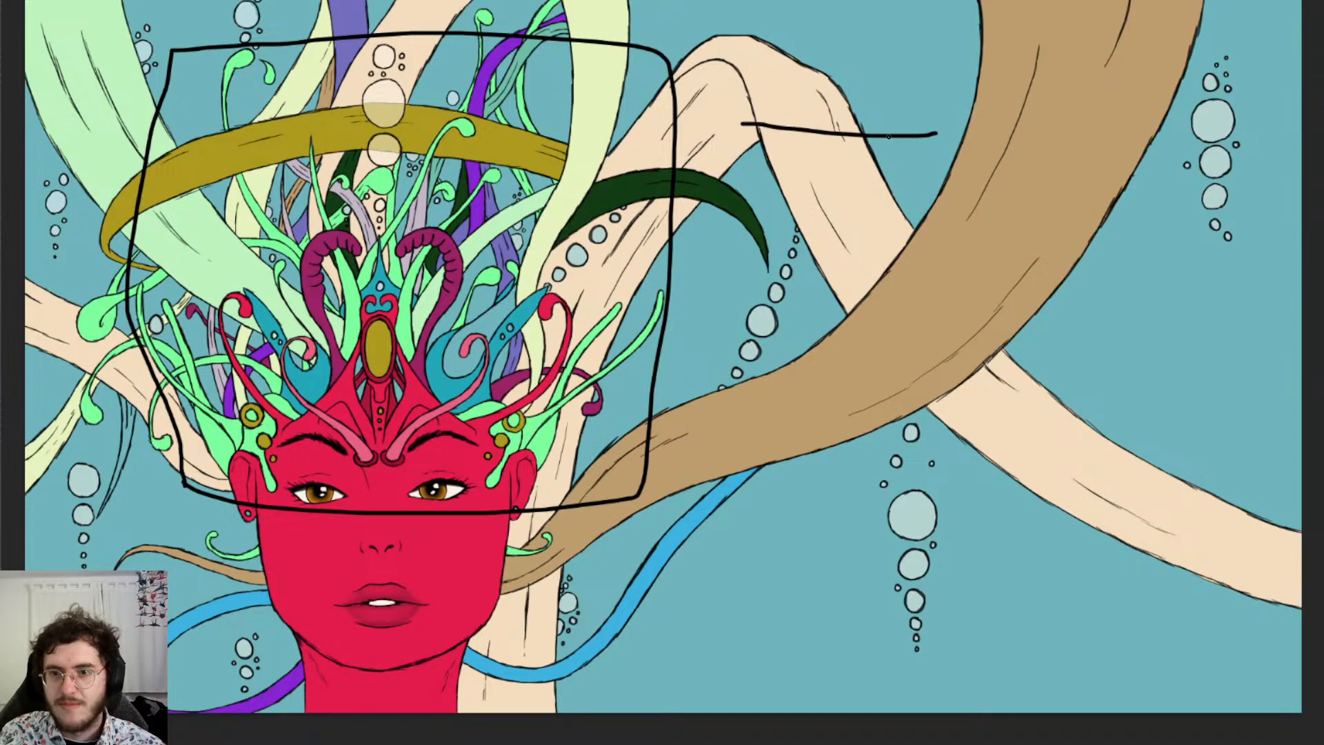
pyautogui.moveTo(843, 139); pyautogui.dragTo(771, 257)
pyautogui.moveTo(880, 176)
pyautogui.mouseDown()
pyautogui.moveTo(875, 188)
pyautogui.moveTo(989, 285)
pyautogui.mouseUp()
pyautogui.moveTo(1051, 251)
pyautogui.mouseDown()
pyautogui.moveTo(1038, 281)
pyautogui.moveTo(1086, 253)
pyautogui.mouseUp()
pyautogui.moveTo(1110, 162)
pyautogui.mouseDown()
pyautogui.moveTo(1075, 257)
pyautogui.moveTo(1148, 288)
pyautogui.mouseUp()
pyautogui.moveTo(1184, 176); pyautogui.dragTo(1136, 327)
pyautogui.moveTo(1199, 200)
pyautogui.mouseDown()
pyautogui.moveTo(1159, 240)
pyautogui.moveTo(1219, 376)
pyautogui.mouseUp()
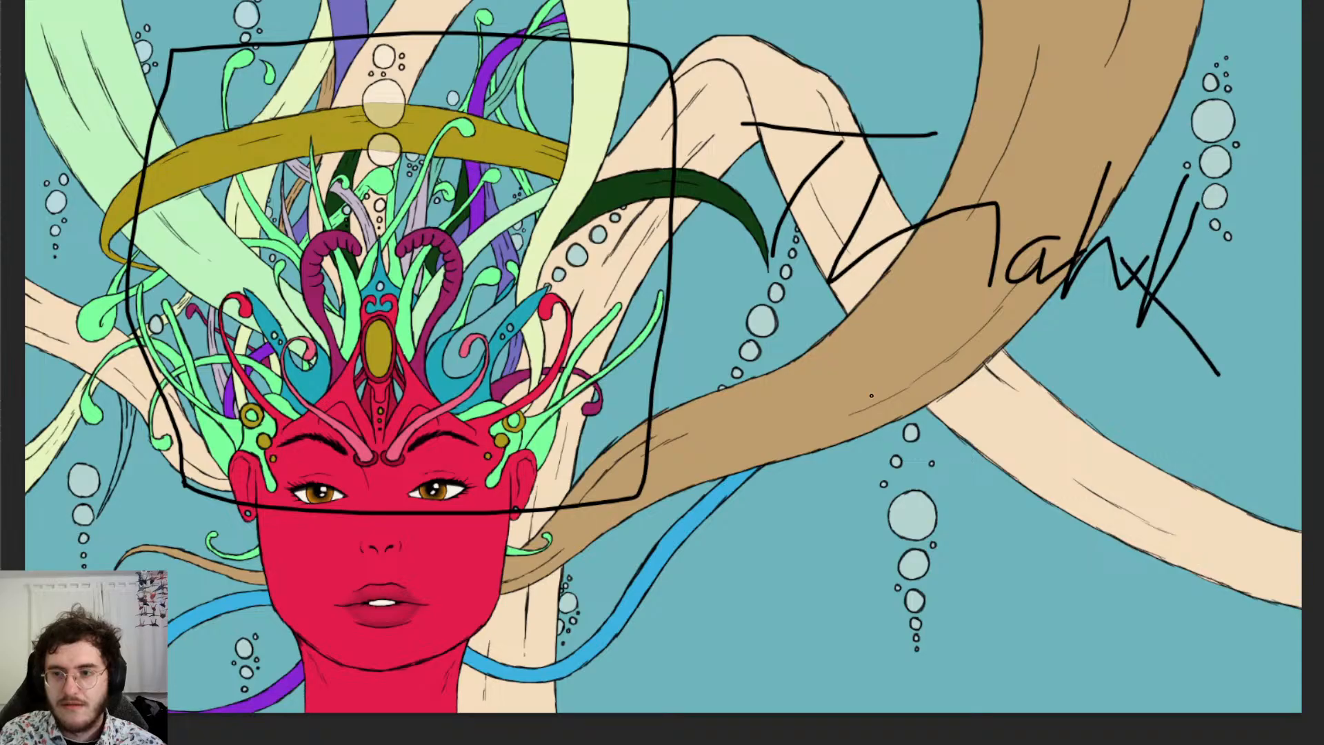
pyautogui.moveTo(811, 331)
pyautogui.mouseDown()
pyautogui.moveTo(772, 435)
pyautogui.moveTo(783, 432)
pyautogui.mouseUp()
pyautogui.moveTo(904, 339); pyautogui.dragTo(612, 495)
pyautogui.moveTo(897, 376); pyautogui.dragTo(1061, 376)
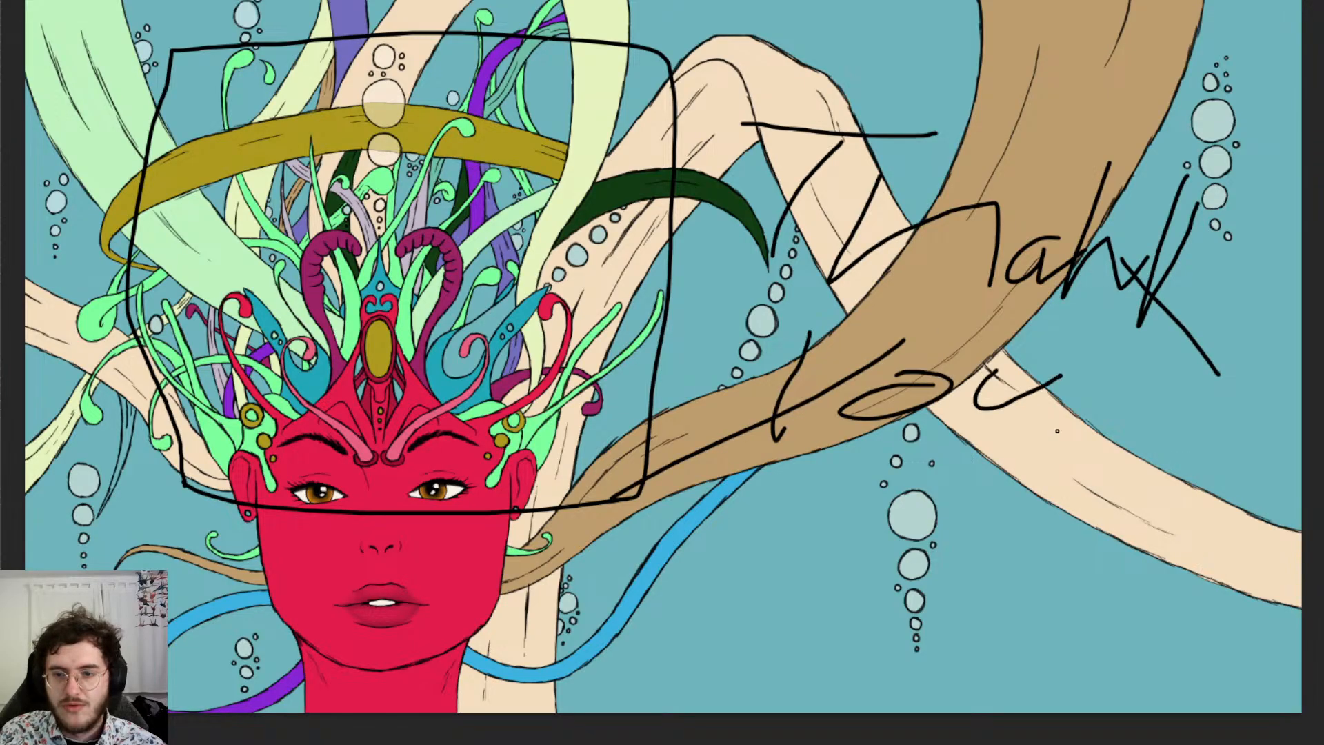
pyautogui.moveTo(755, 492); pyautogui.dragTo(827, 595)
pyautogui.moveTo(735, 530); pyautogui.dragTo(671, 663)
pyautogui.moveTo(909, 535)
pyautogui.mouseDown()
pyautogui.moveTo(896, 602)
pyautogui.moveTo(1030, 536)
pyautogui.moveTo(1072, 557)
pyautogui.moveTo(1291, 452)
pyautogui.mouseUp()
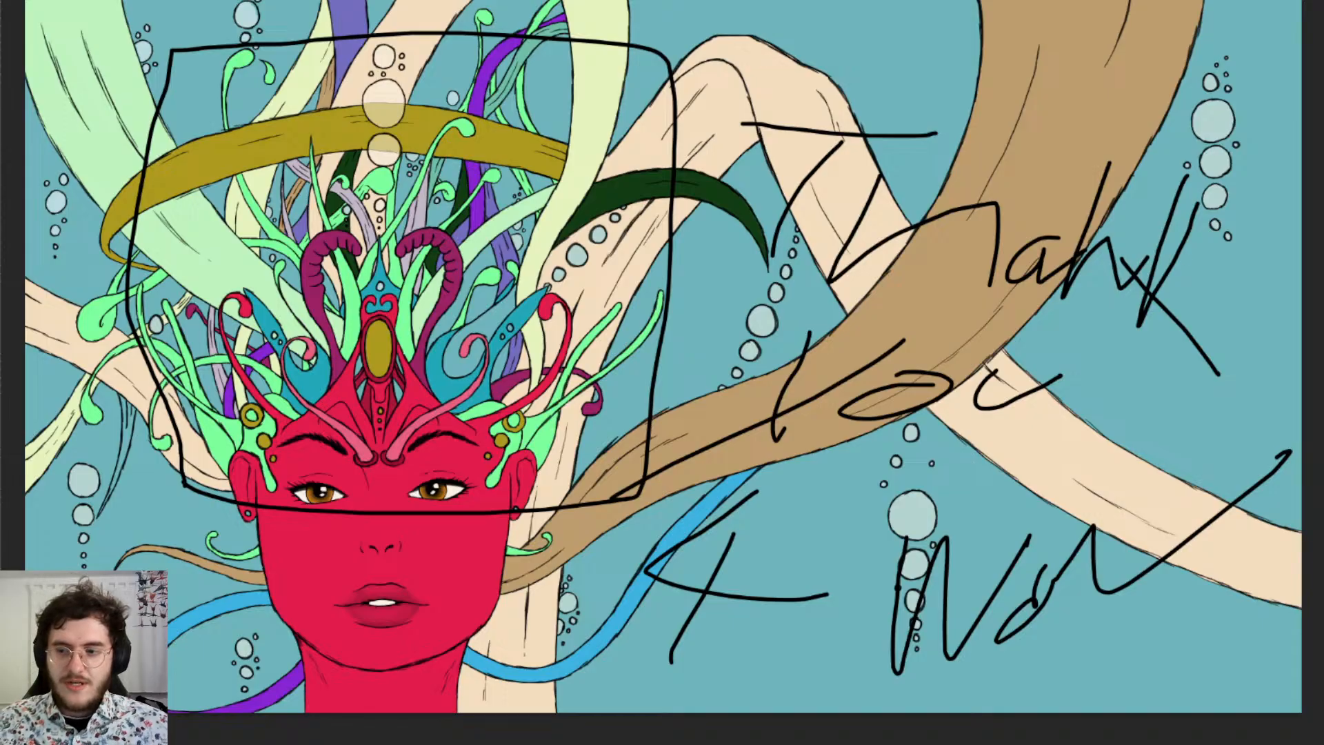
pyautogui.press('Delete')
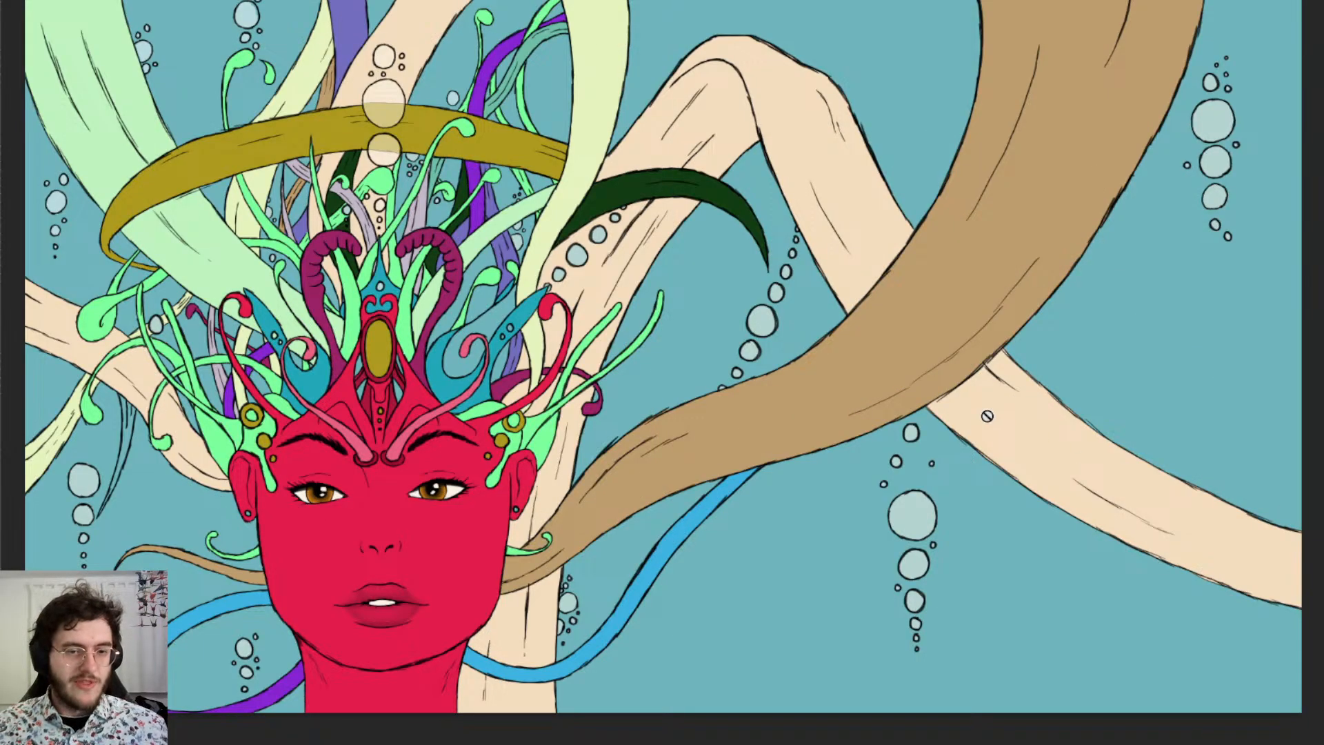